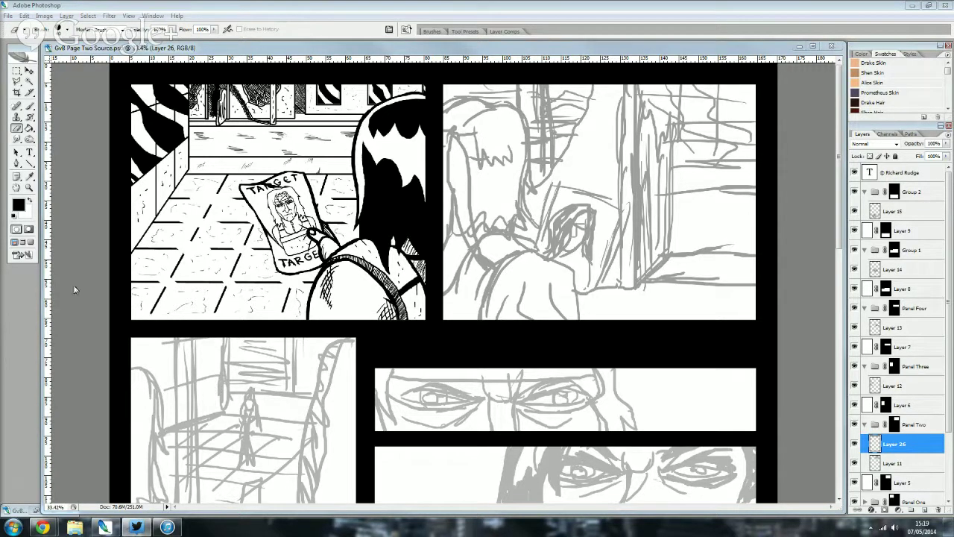
- Zoom in to about 63.6% on panel two's grey sketch of the girl by the window
left_click(78, 96)
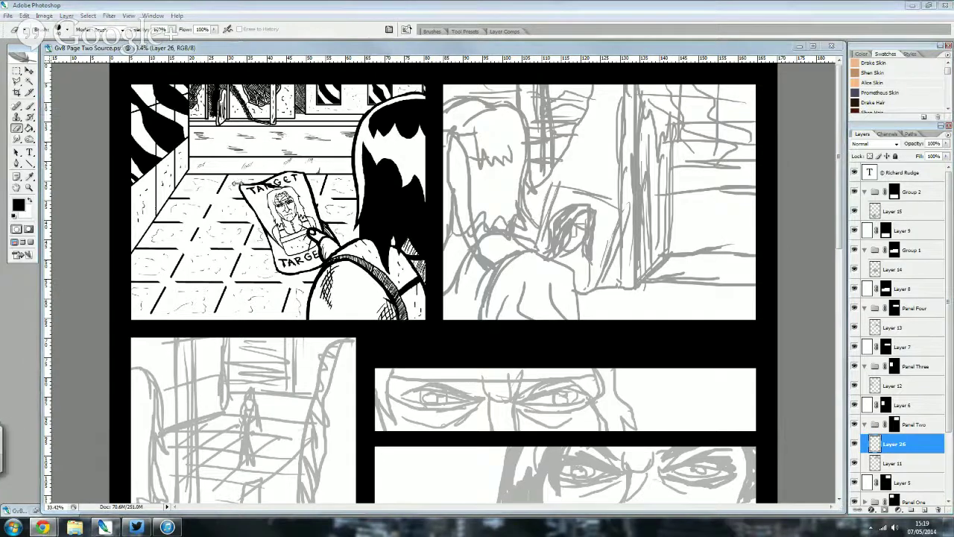
scroll(802, 148, "up", 1)
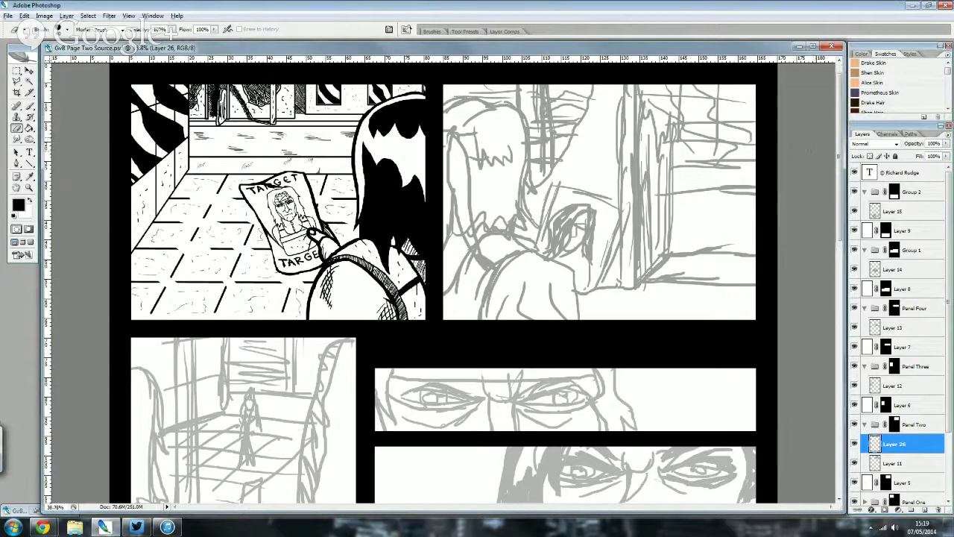
scroll(596, 228, "up", 6)
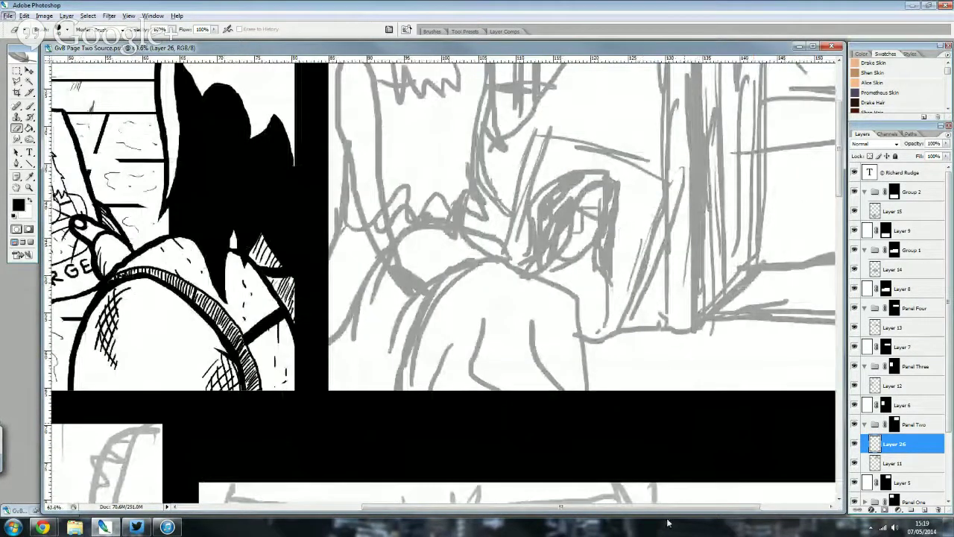
scroll(444, 283, "up", 3)
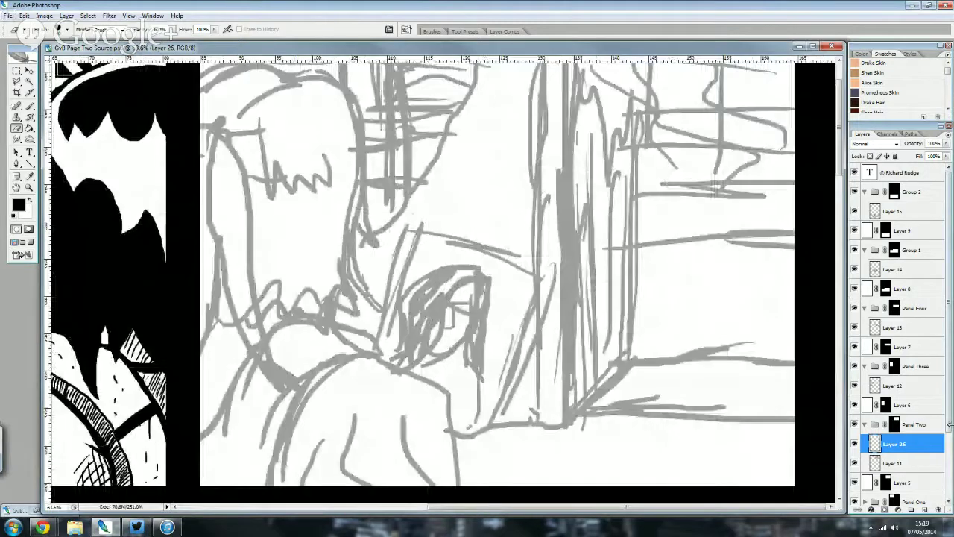
left_click(31, 108)
scroll(371, 146, "up", 1)
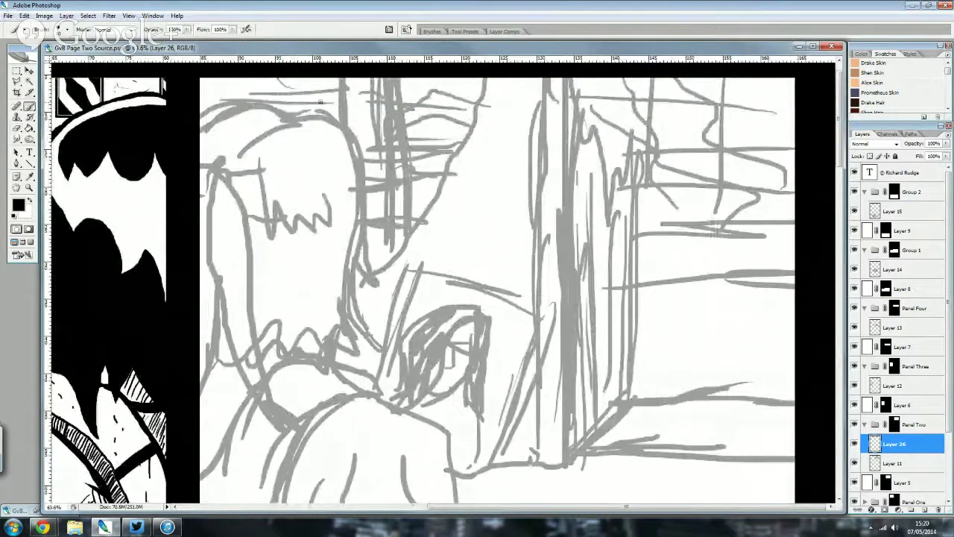
- Ink the hair in black on Layer 26: head top, jagged tips, zigzag fringe and left side
mouse_move(288, 114)
left_mouse_down()
mouse_move(329, 116)
mouse_move(354, 147)
left_mouse_up()
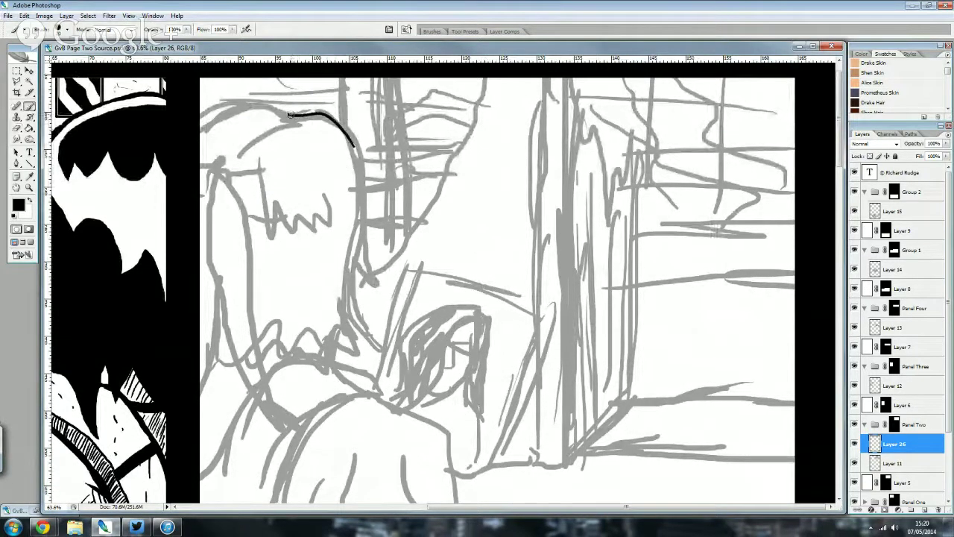
mouse_move(289, 114)
left_mouse_down()
mouse_move(347, 139)
mouse_move(381, 190)
mouse_move(370, 231)
mouse_move(381, 274)
mouse_move(365, 326)
left_mouse_up()
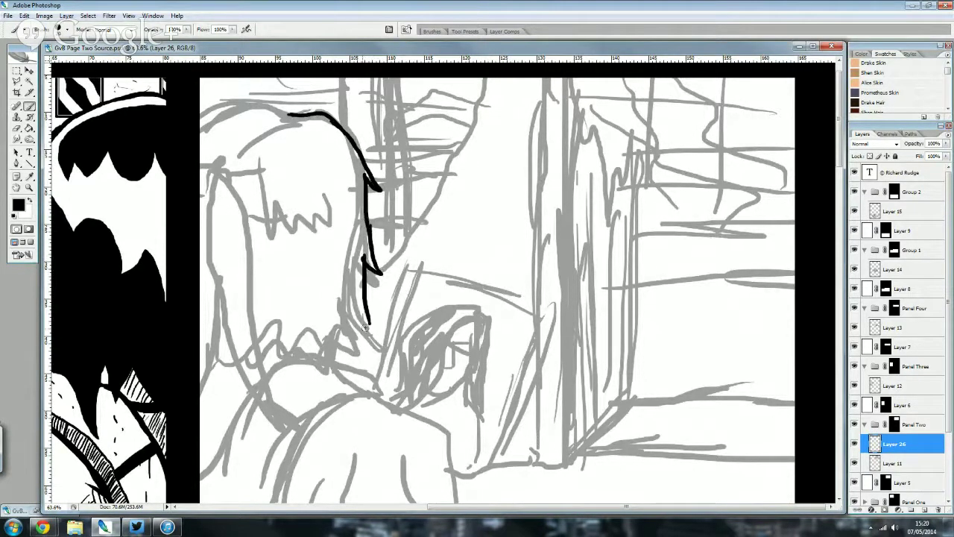
mouse_move(295, 113)
left_mouse_down()
mouse_move(214, 104)
mouse_move(200, 123)
left_mouse_up()
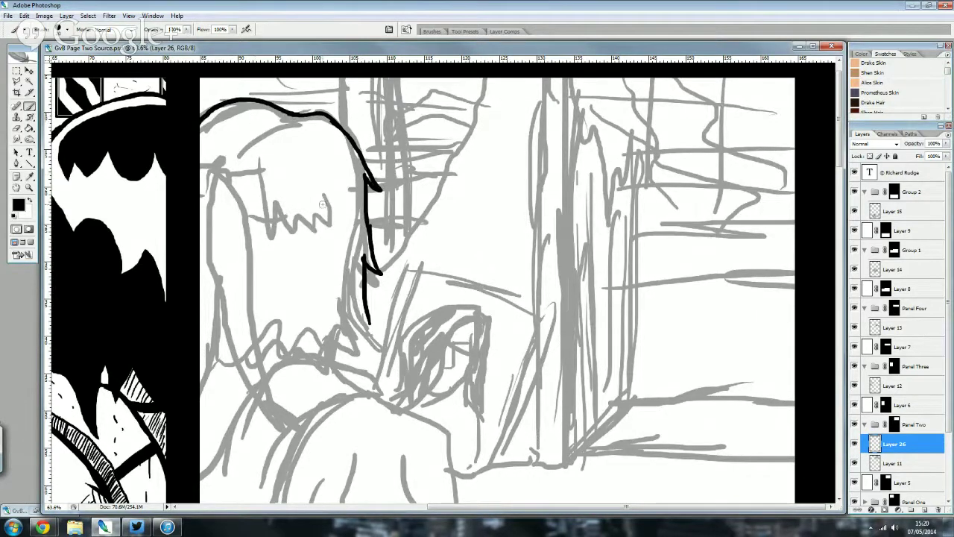
mouse_move(367, 319)
left_mouse_down()
mouse_move(377, 346)
mouse_move(364, 336)
mouse_move(363, 356)
mouse_move(345, 344)
mouse_move(258, 341)
left_mouse_up()
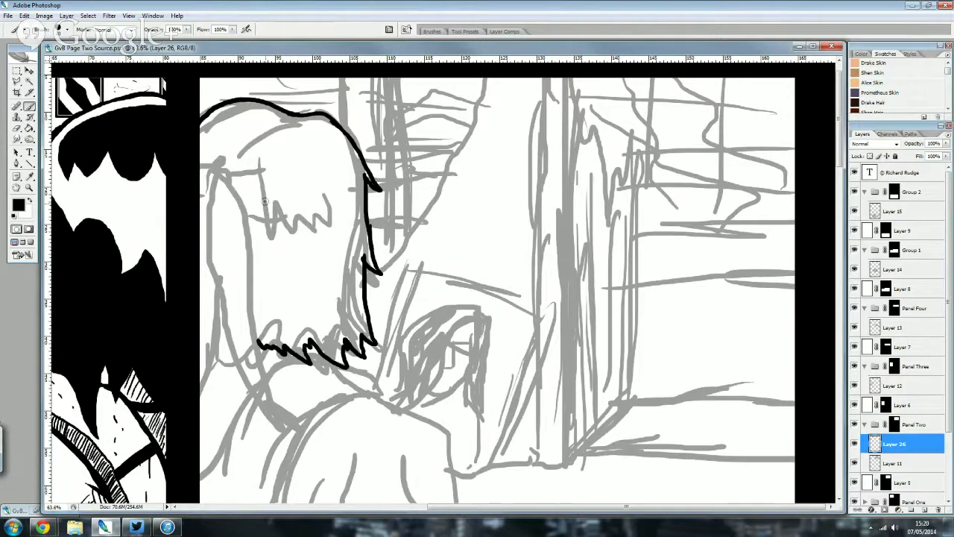
mouse_move(334, 175)
left_mouse_down()
mouse_move(334, 216)
mouse_move(319, 206)
mouse_move(315, 226)
mouse_move(247, 196)
mouse_move(239, 172)
mouse_move(218, 159)
mouse_move(208, 179)
mouse_move(225, 173)
mouse_move(244, 202)
mouse_move(269, 383)
left_mouse_up()
mouse_move(211, 178)
left_mouse_down()
mouse_move(212, 247)
mouse_move(230, 317)
mouse_move(242, 353)
mouse_move(273, 387)
left_mouse_up()
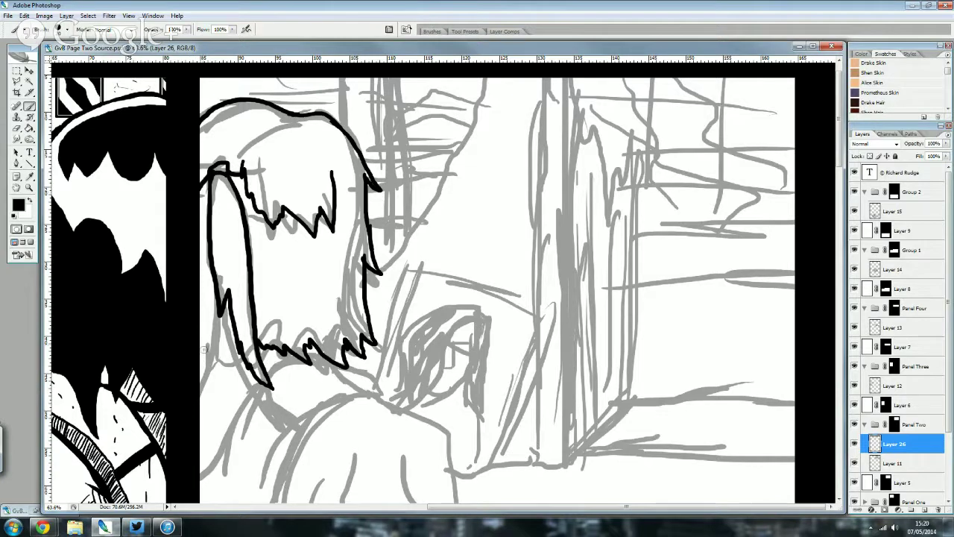
mouse_move(211, 285)
left_mouse_down()
mouse_move(194, 362)
mouse_move(222, 345)
mouse_move(198, 339)
left_mouse_up()
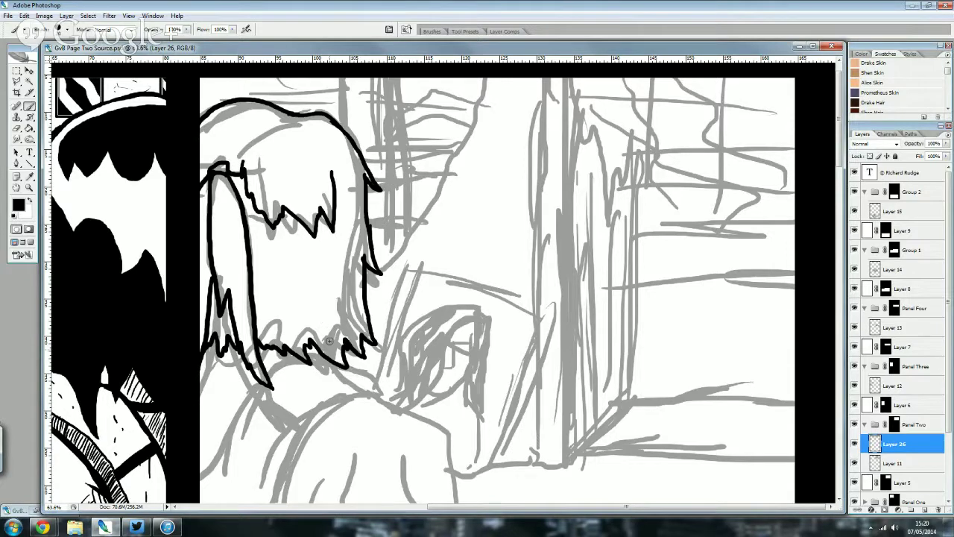
scroll(329, 341, "down", 2)
- Ink the back curve from the neck, the hair's lower edge and a line to the panel edge
mouse_move(384, 356)
left_mouse_down()
mouse_move(356, 319)
mouse_move(309, 312)
left_mouse_up()
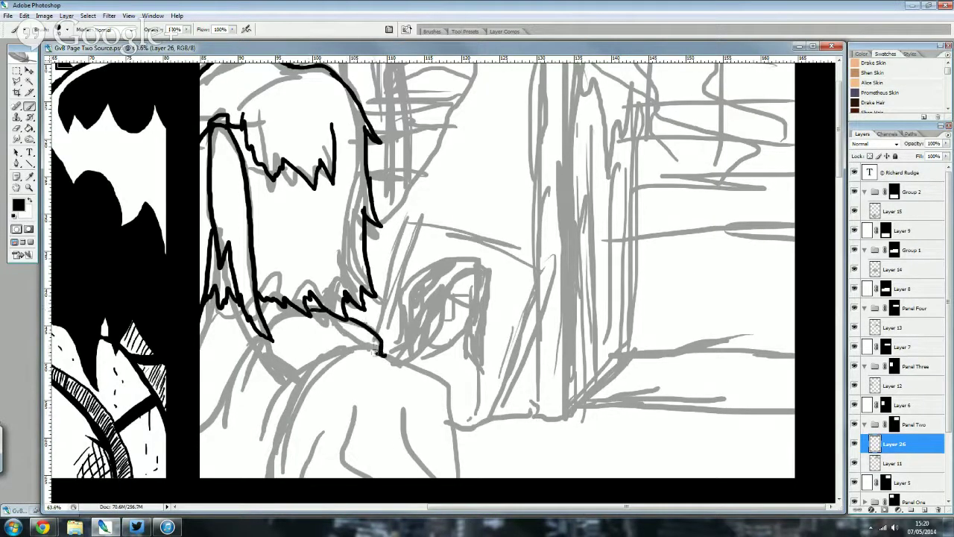
mouse_move(382, 354)
left_mouse_down()
mouse_move(328, 364)
mouse_move(309, 384)
mouse_move(280, 477)
left_mouse_up()
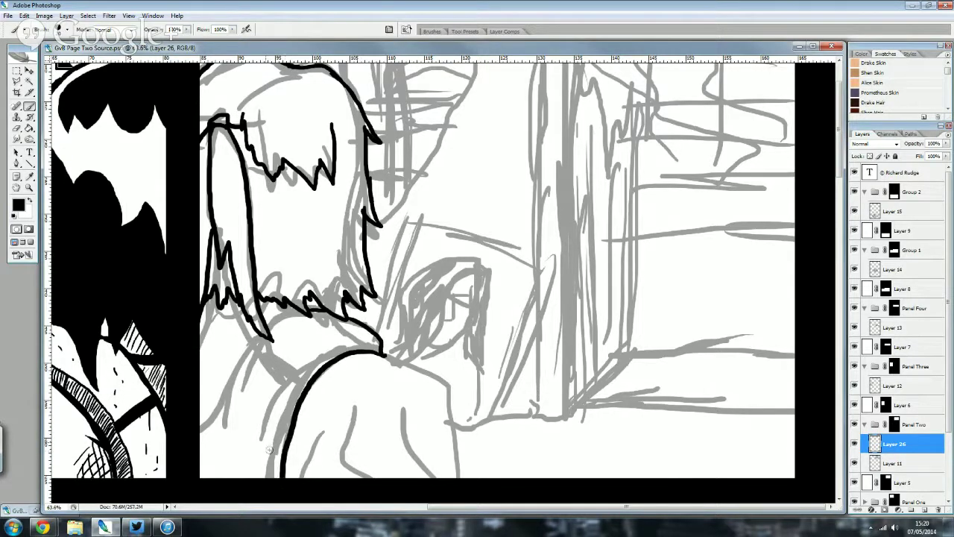
left_click_drag(305, 312, 275, 316)
scroll(308, 336, "down", 1)
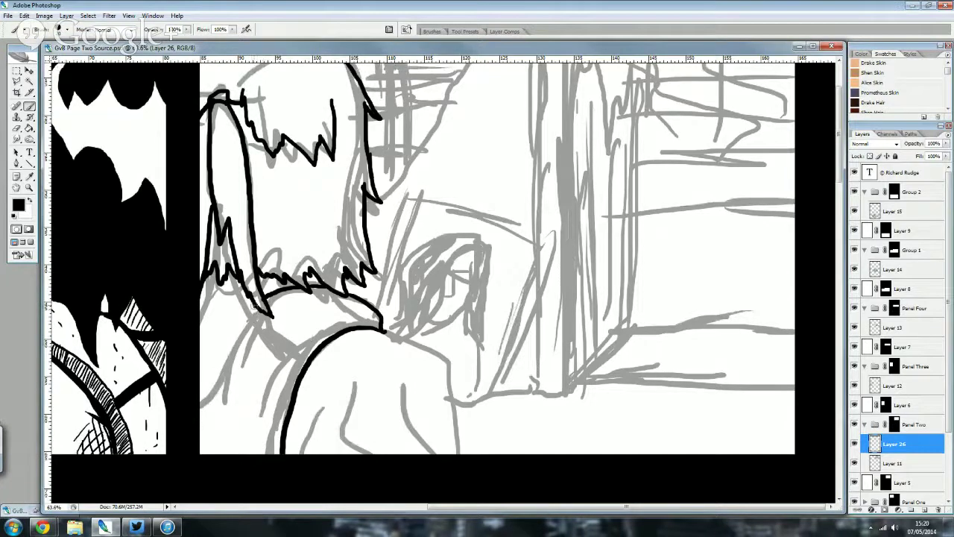
mouse_move(253, 306)
left_mouse_down()
mouse_move(227, 365)
mouse_move(188, 385)
left_mouse_up()
scroll(187, 385, "down", 1)
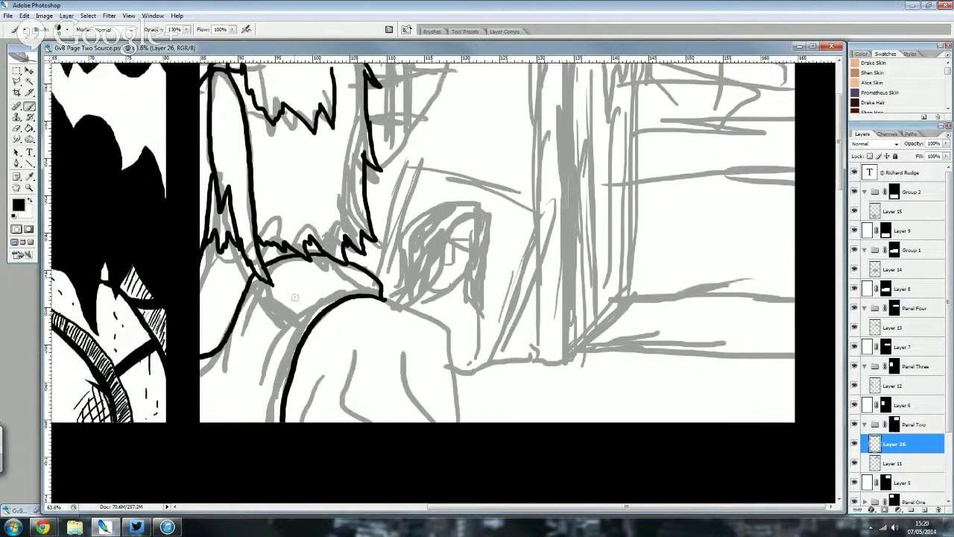
- Ink the shoulder, back contour, lower-back folds and arm lines down to the panel bottom
left_click_drag(382, 295, 325, 299)
key("ctrl+z")
left_click_drag(252, 284, 306, 312)
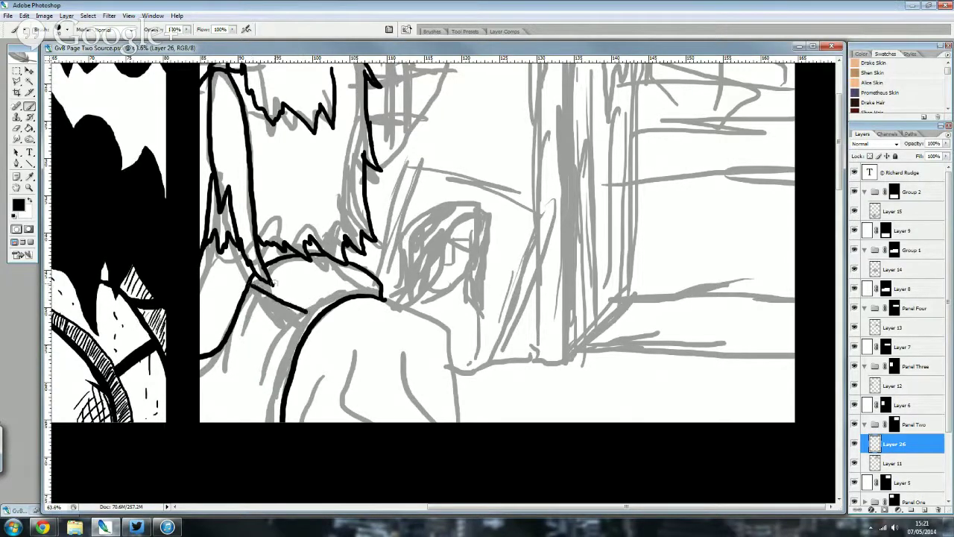
mouse_move(263, 283)
left_mouse_down()
mouse_move(312, 310)
mouse_move(255, 279)
mouse_move(307, 304)
mouse_move(282, 369)
mouse_move(273, 443)
left_mouse_up()
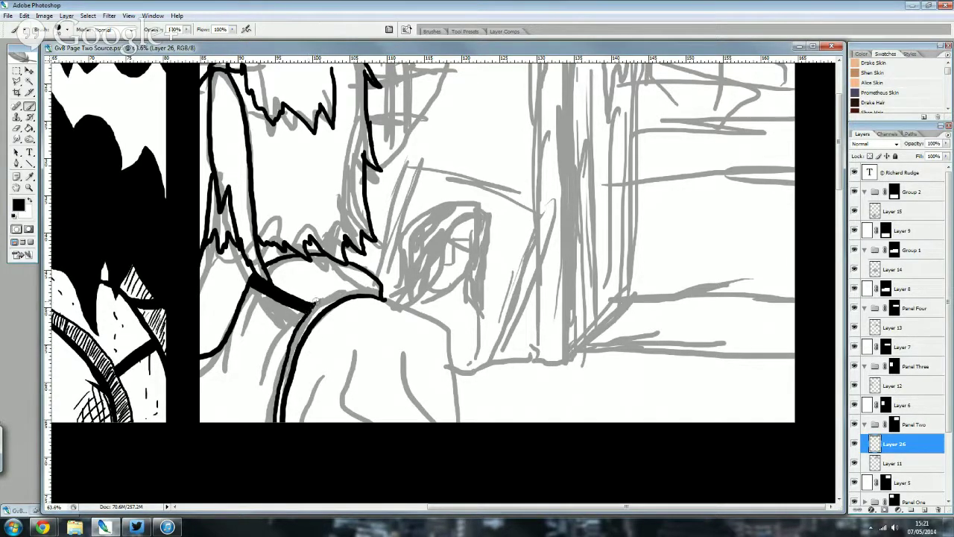
mouse_move(316, 301)
left_mouse_down()
mouse_move(384, 282)
mouse_move(449, 363)
mouse_move(453, 422)
left_mouse_up()
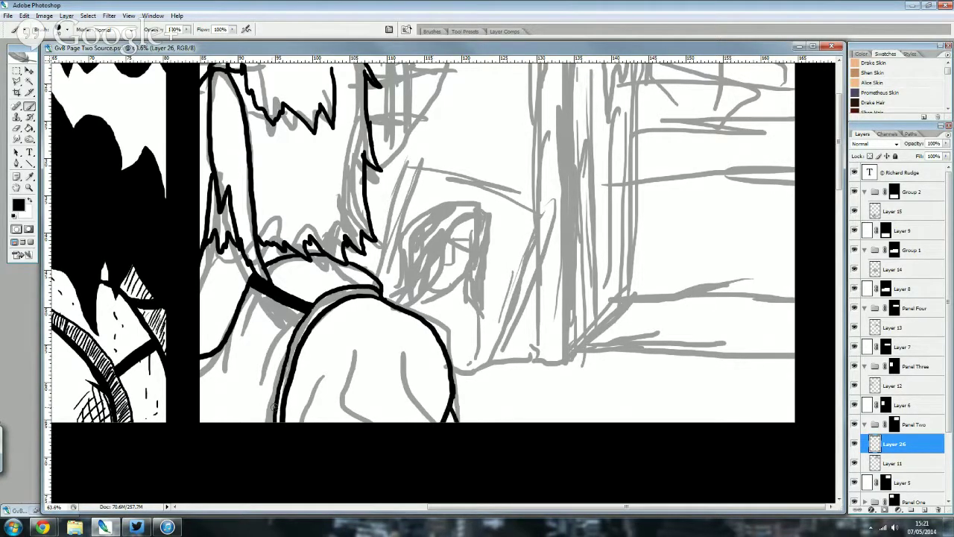
mouse_move(281, 422)
left_mouse_down()
mouse_move(320, 382)
mouse_move(319, 410)
left_mouse_up()
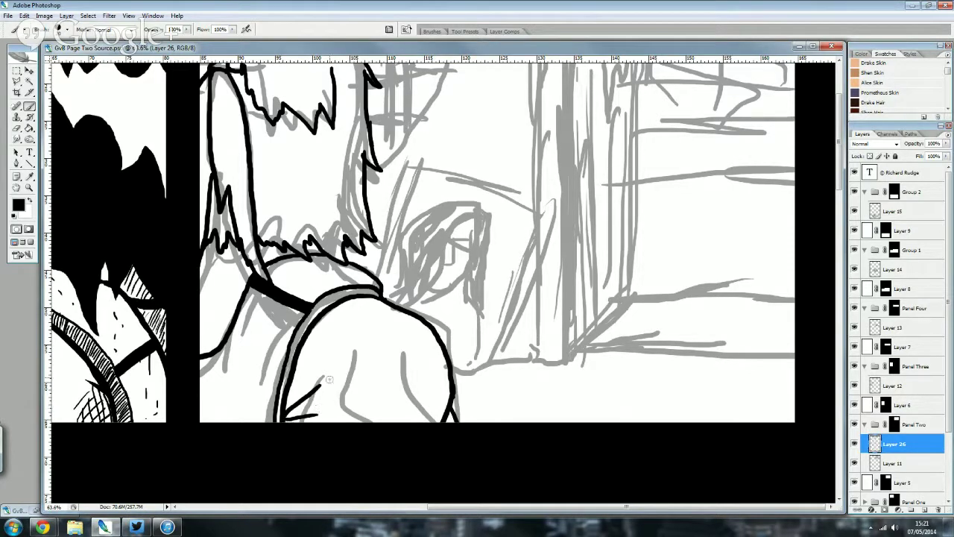
mouse_move(361, 351)
left_mouse_down()
mouse_move(387, 422)
mouse_move(345, 389)
left_mouse_up()
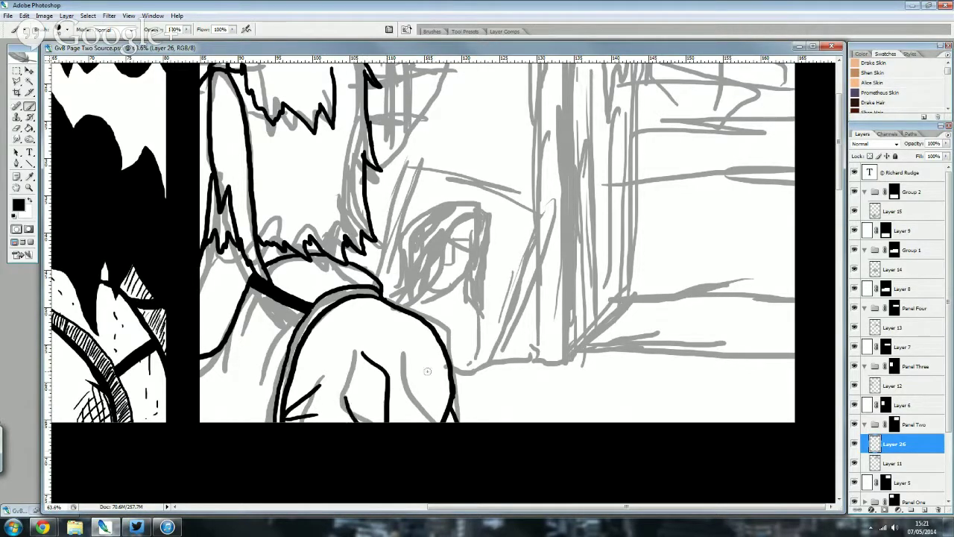
left_click_drag(427, 372, 419, 421)
- Add dotted texture marks at the lower left of the figure
scroll(408, 357, "up", 2)
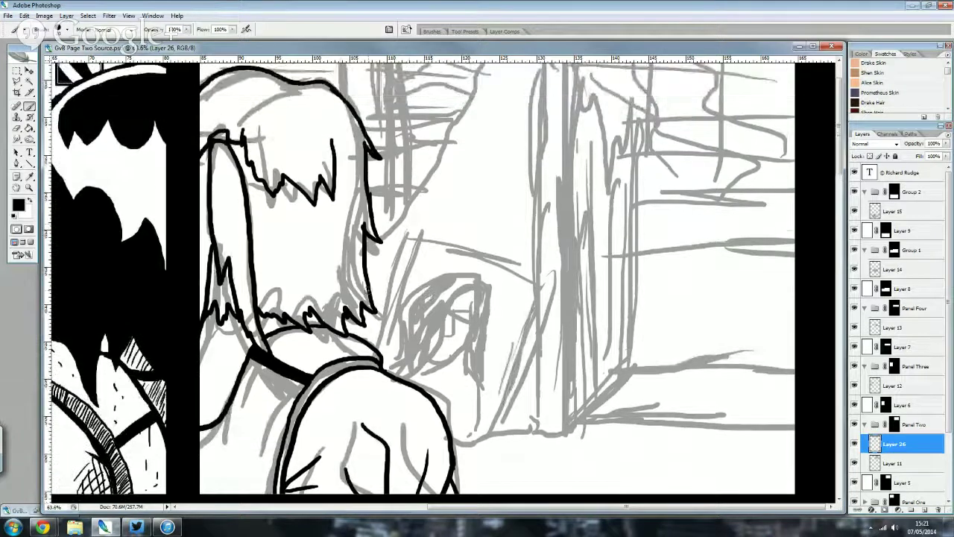
scroll(341, 224, "up", 2)
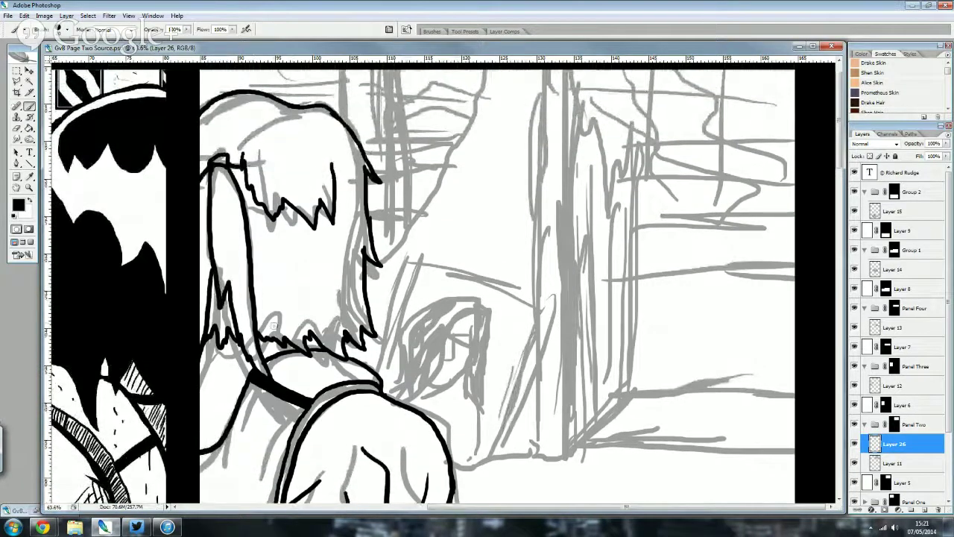
scroll(214, 246, "down", 1)
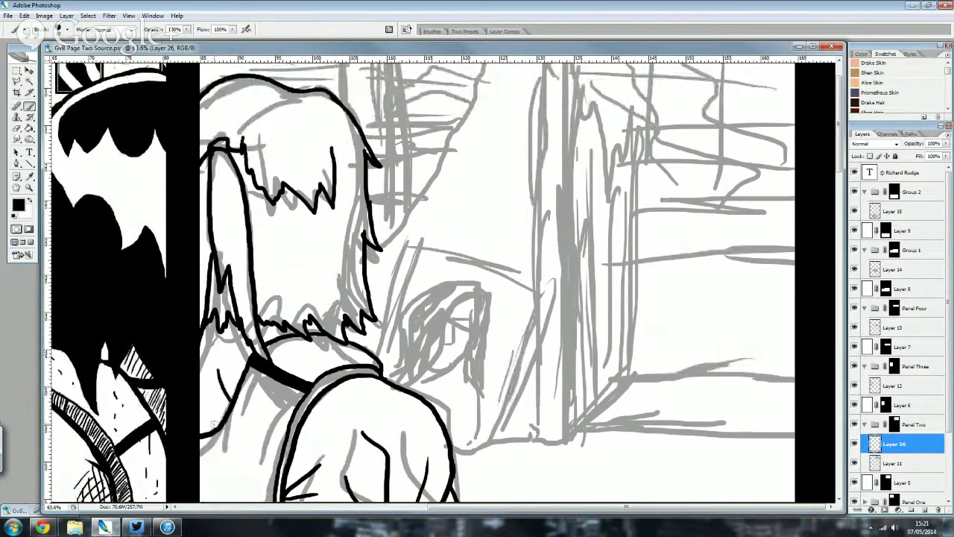
scroll(246, 358, "down", 1)
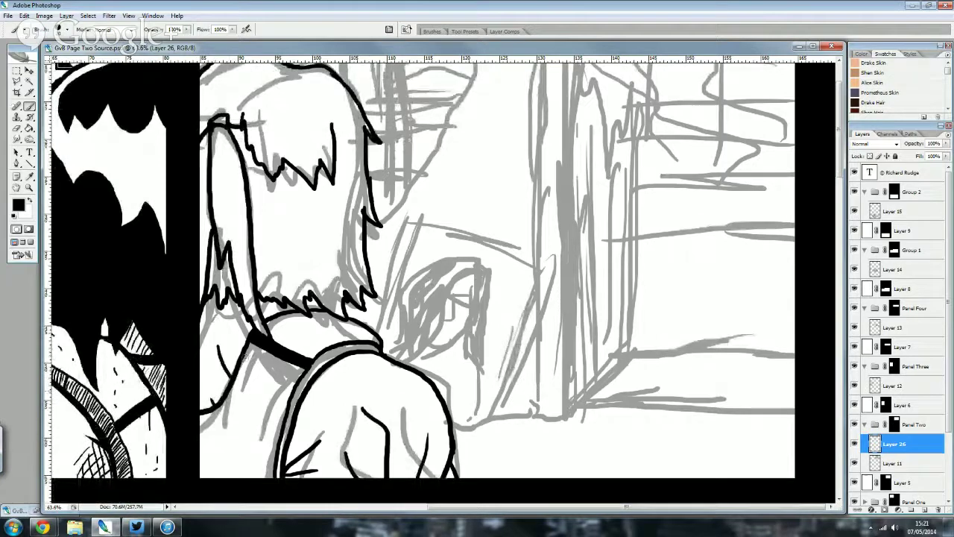
left_click(240, 409)
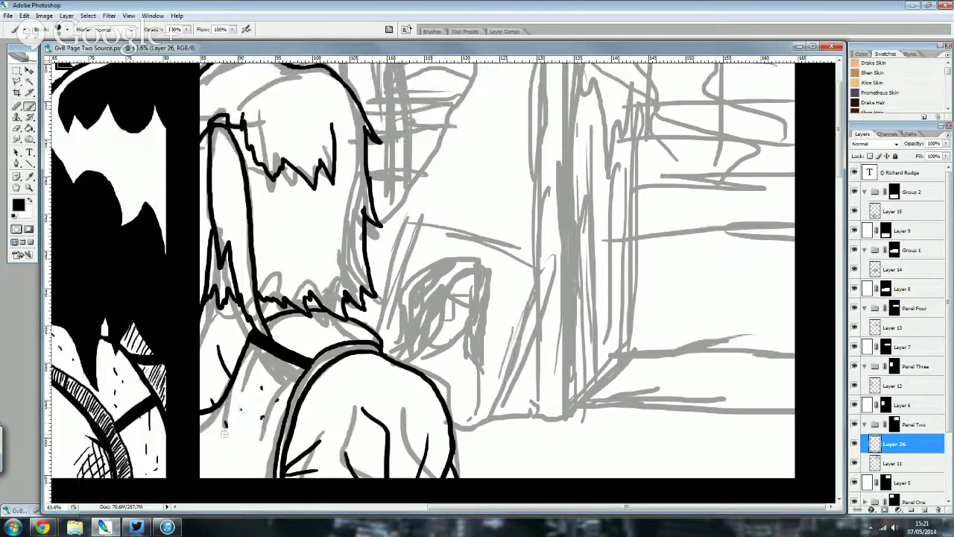
mouse_move(225, 436)
left_mouse_down()
mouse_move(246, 444)
mouse_move(214, 461)
left_mouse_up()
left_click(230, 461)
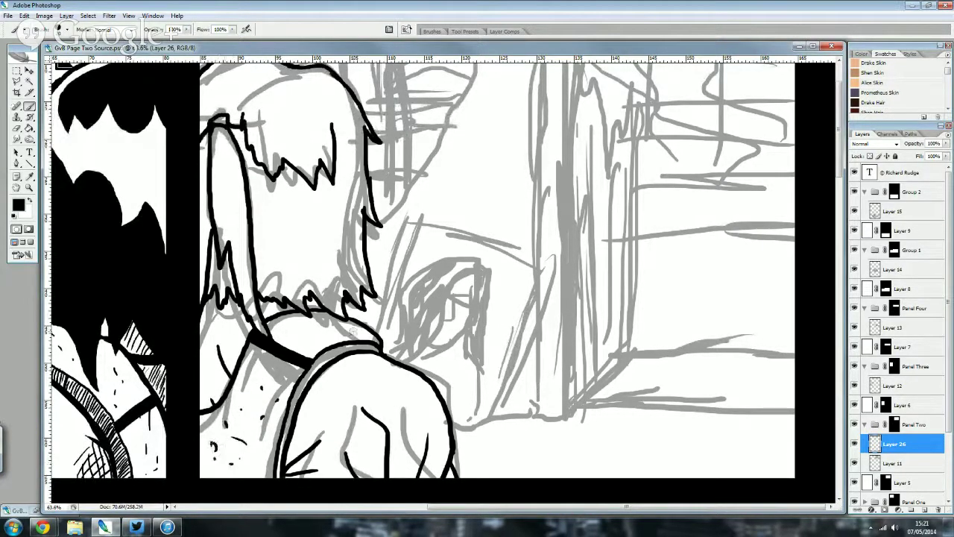
- Stipple dots along the girl's shoulder line
left_click_drag(356, 333, 331, 325)
left_click(312, 337)
left_click(305, 330)
scroll(318, 313, "up", 2)
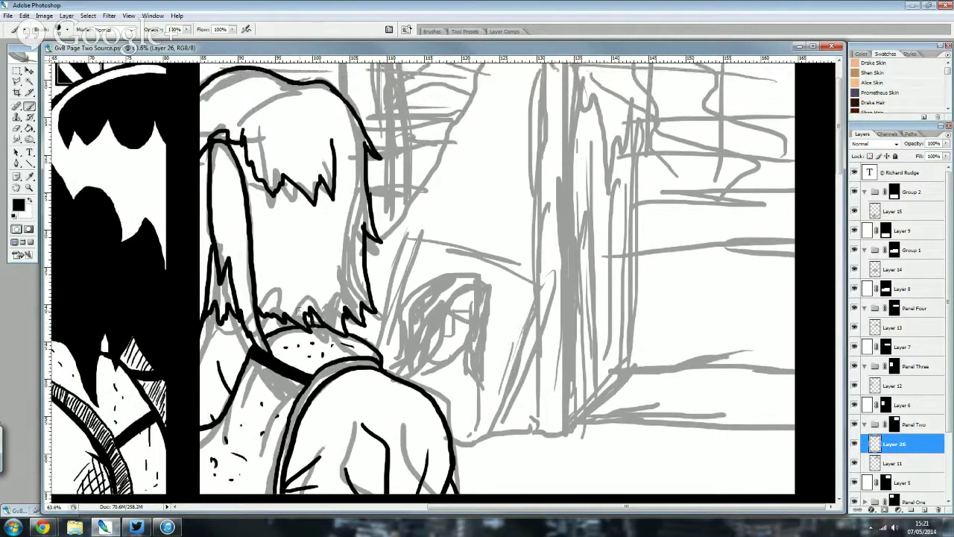
scroll(417, 265, "up", 2)
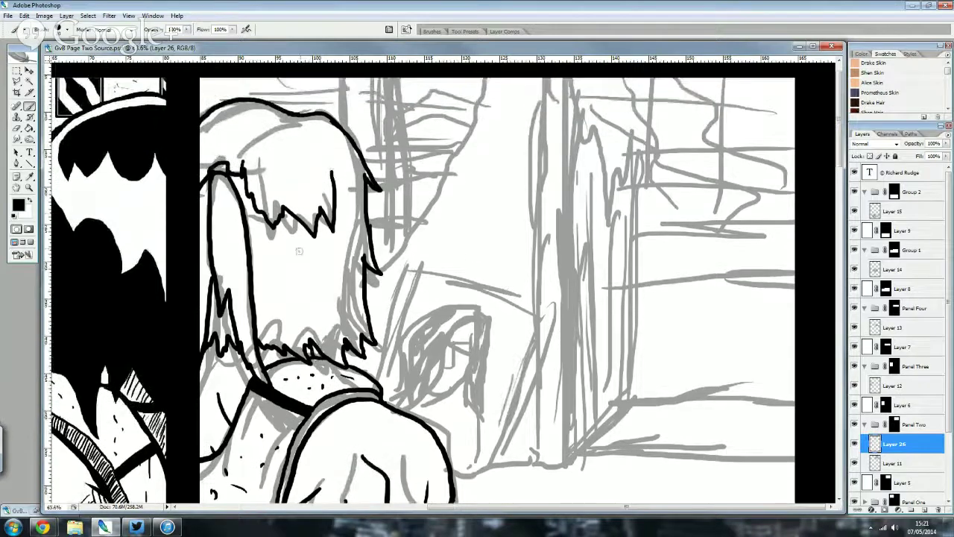
scroll(310, 214, "up", 2)
scroll(514, 313, "down", 2)
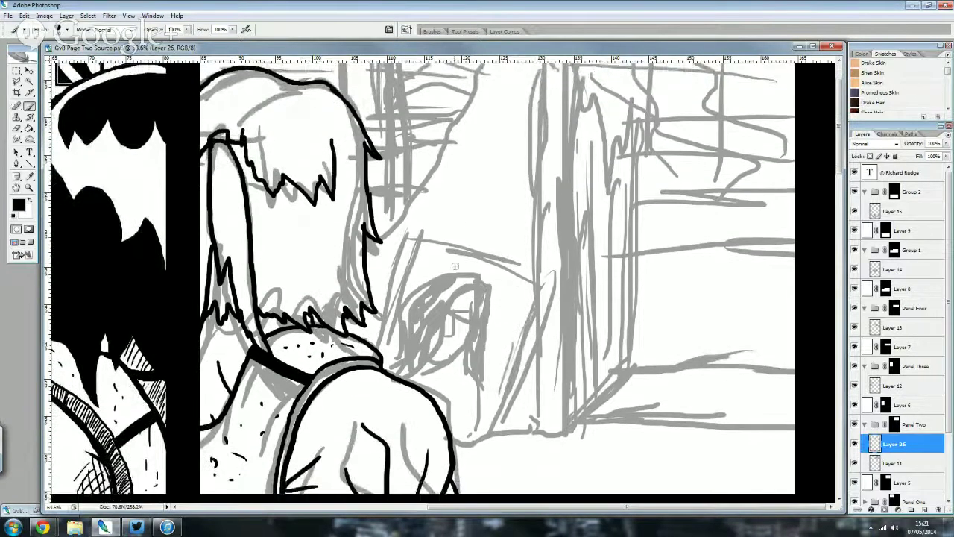
- Ink the newspaper's left, top and right edges, a fold line, and the hand loop
left_click_drag(424, 230, 386, 368)
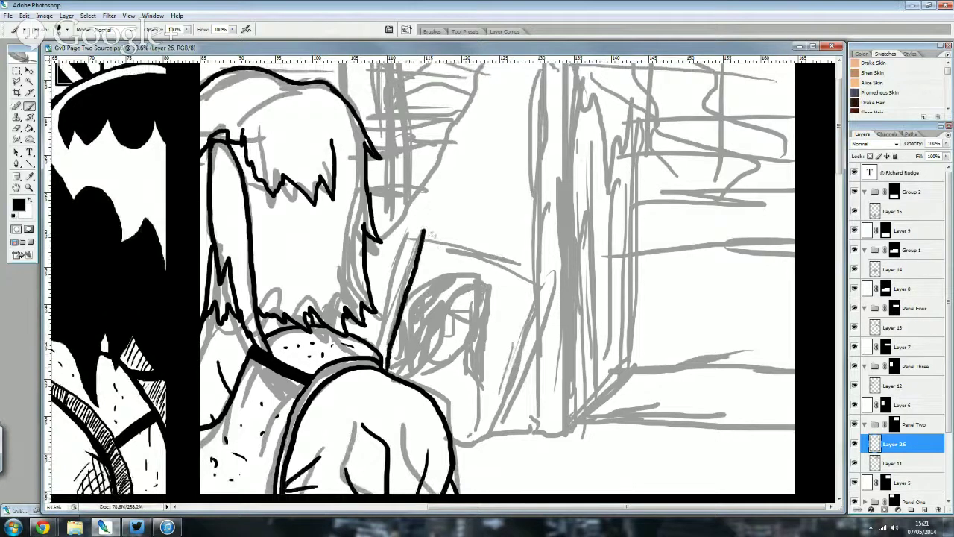
mouse_move(422, 231)
left_mouse_down()
mouse_move(571, 248)
mouse_move(496, 424)
mouse_move(463, 447)
left_mouse_up()
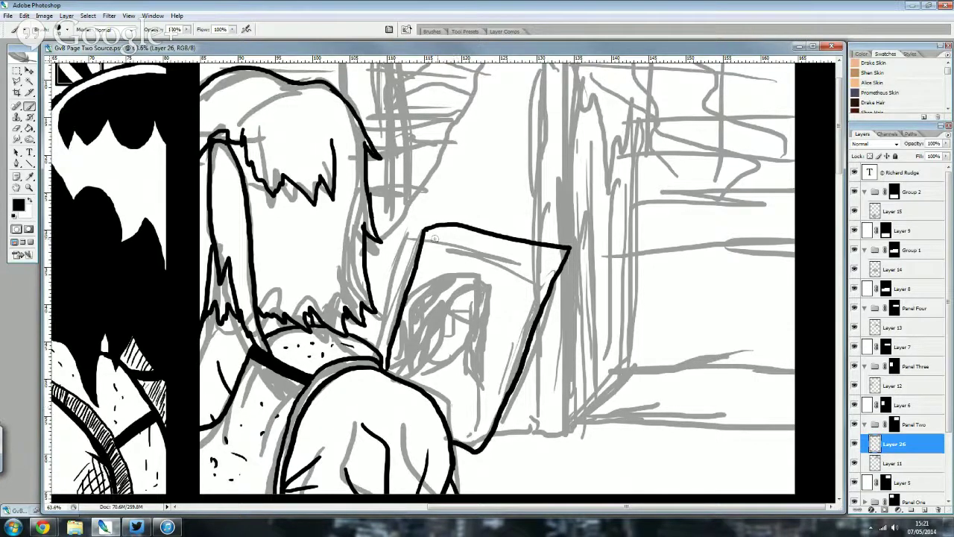
left_click_drag(455, 223, 507, 260)
left_click_drag(390, 368, 403, 377)
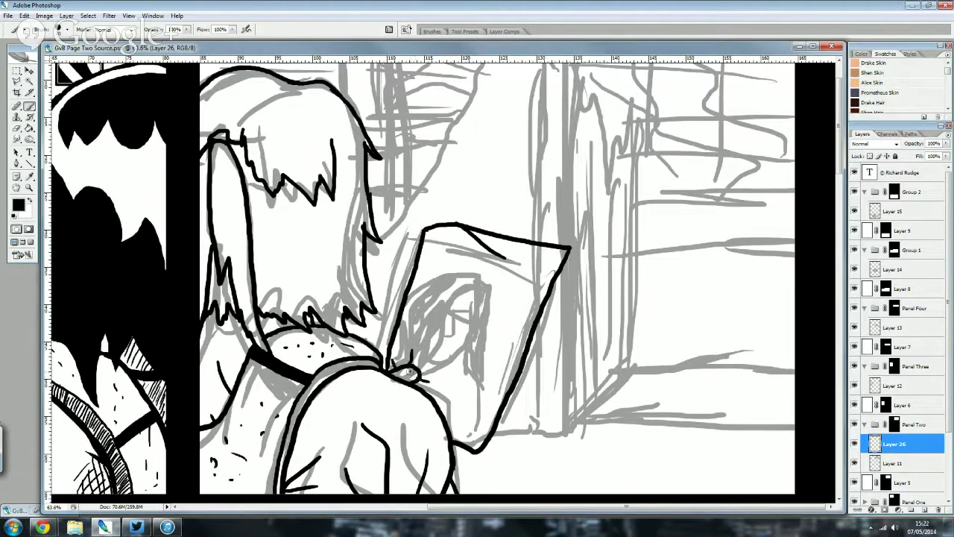
left_click_drag(410, 375, 407, 373)
left_click_drag(534, 322, 482, 400)
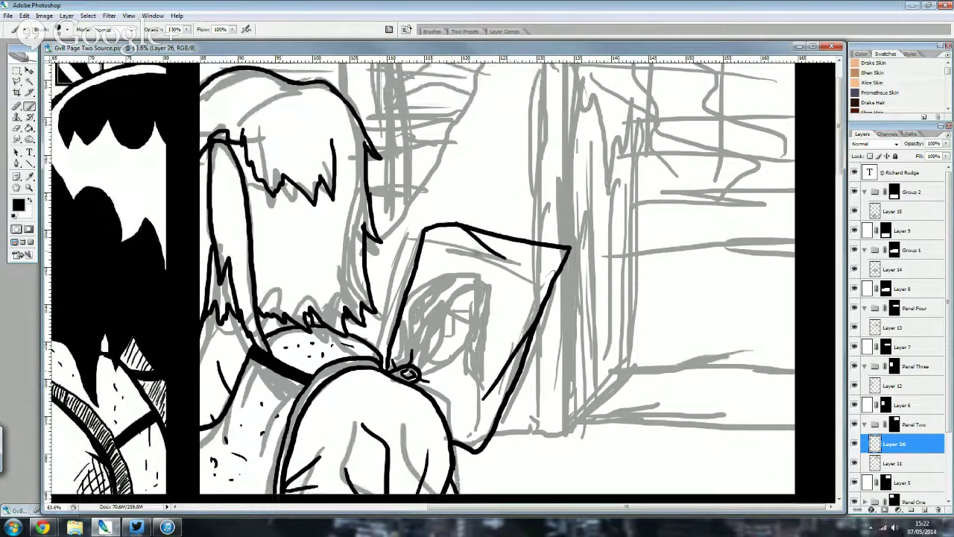
- Clean up the newspaper ink with the Eraser, then return to the Brush
scroll(354, 210, "up", 1)
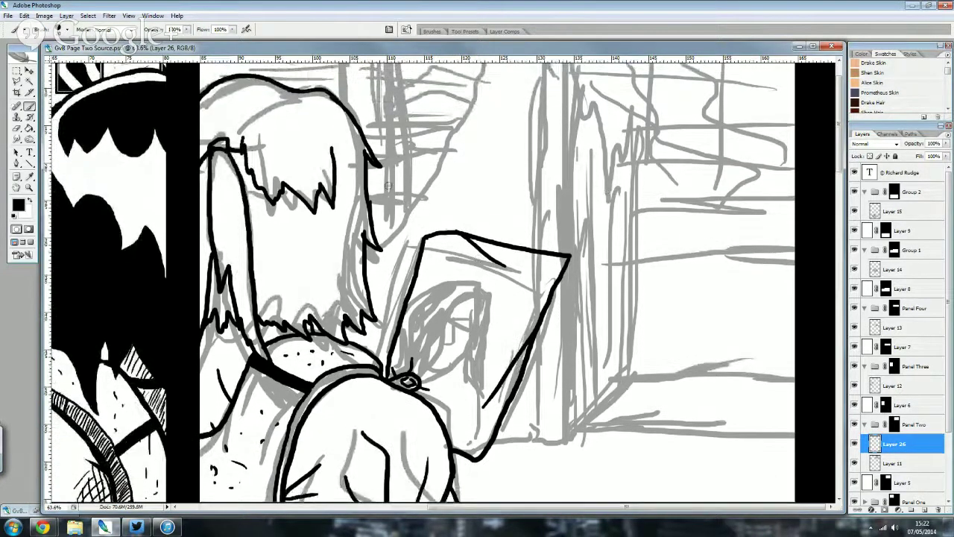
scroll(313, 157, "up", 1)
key("e")
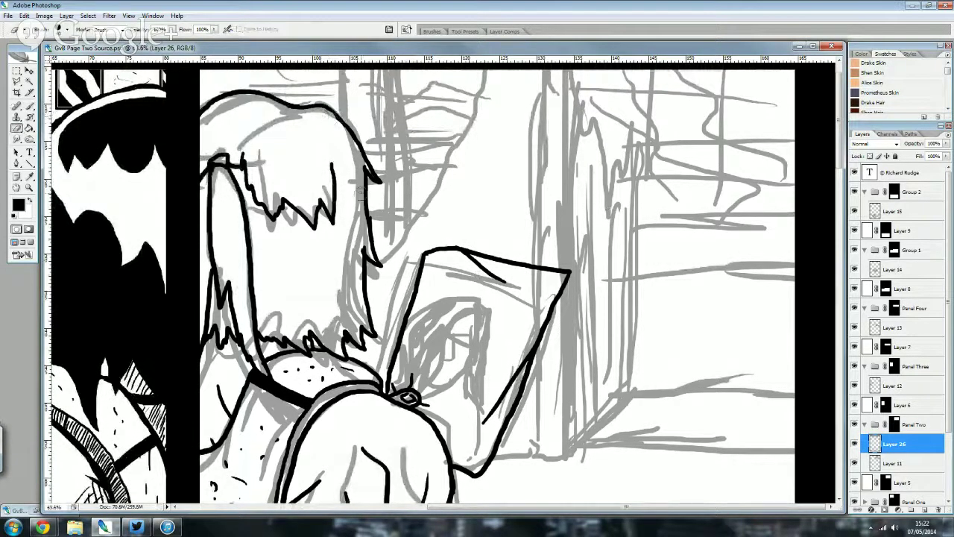
left_click(30, 106)
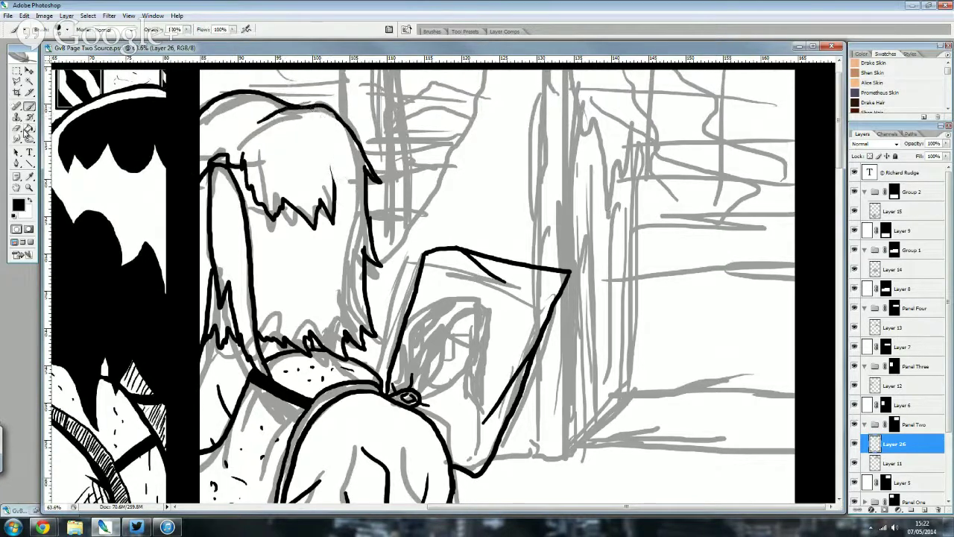
left_click(16, 128)
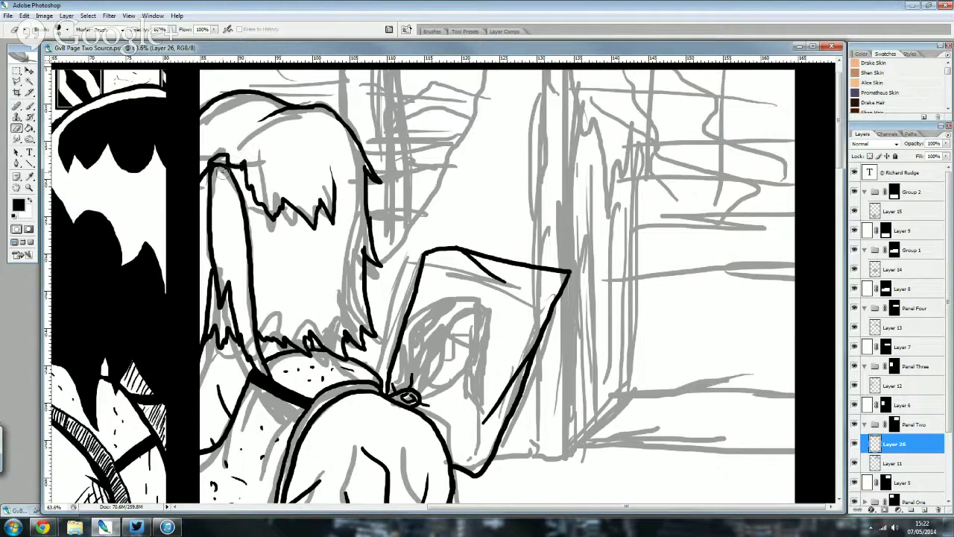
left_click(30, 109)
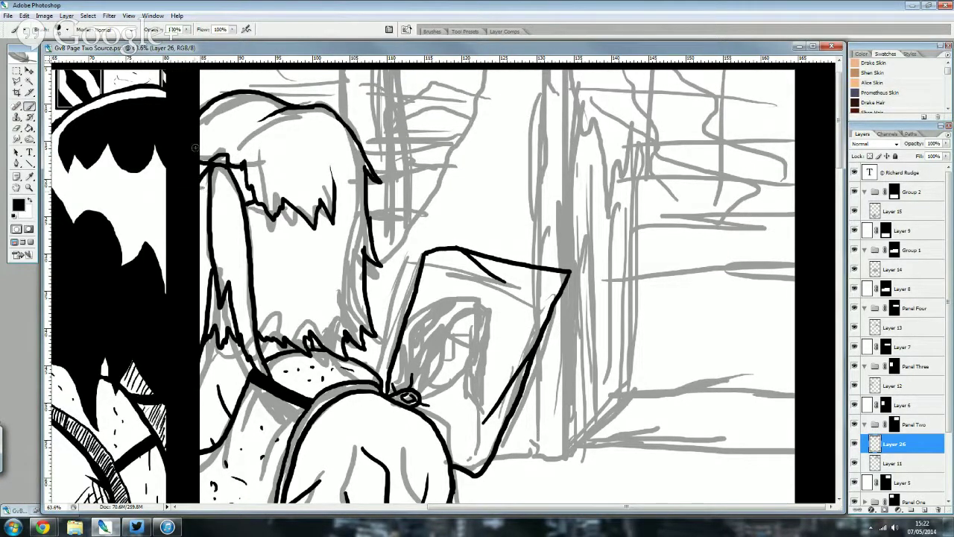
scroll(351, 259, "down", 1)
scroll(401, 331, "down", 1)
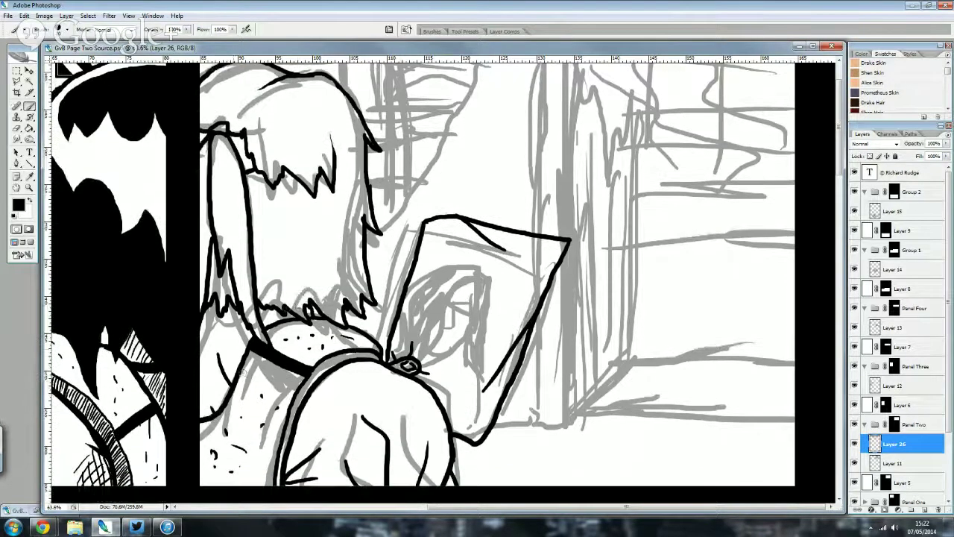
key("e")
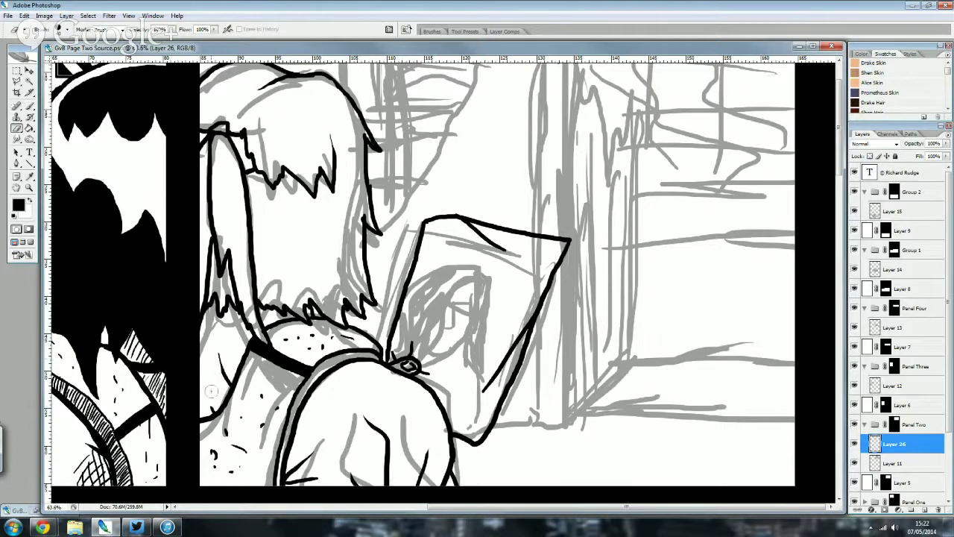
scroll(336, 298, "down", 1)
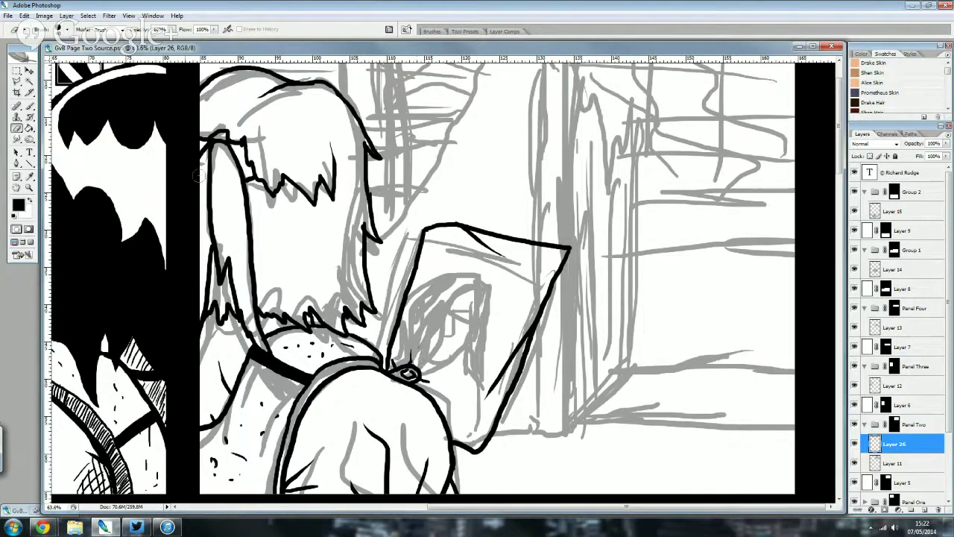
left_click(29, 106)
- Draw a straight vertical window-frame line with a short base, then start duplicating its layer
scroll(671, 298, "up", 1)
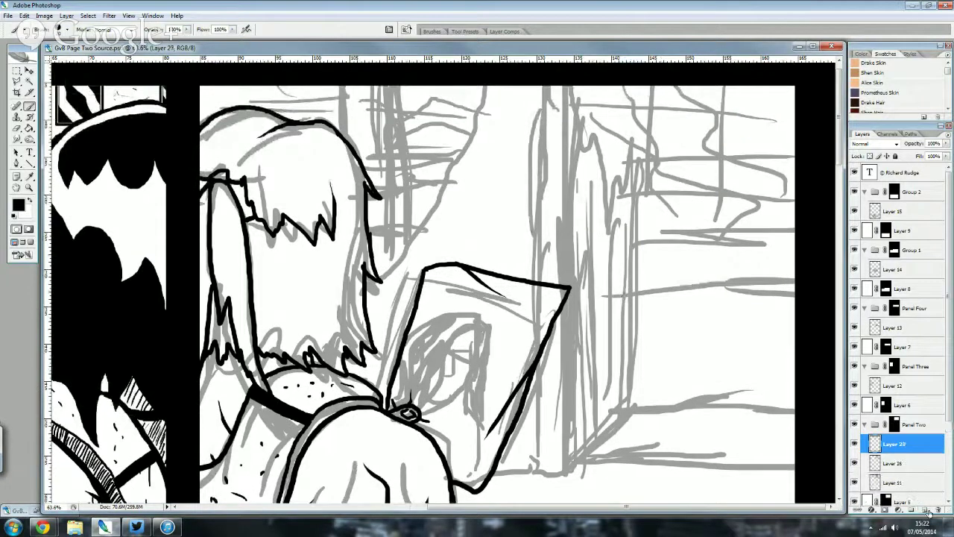
left_click(29, 162)
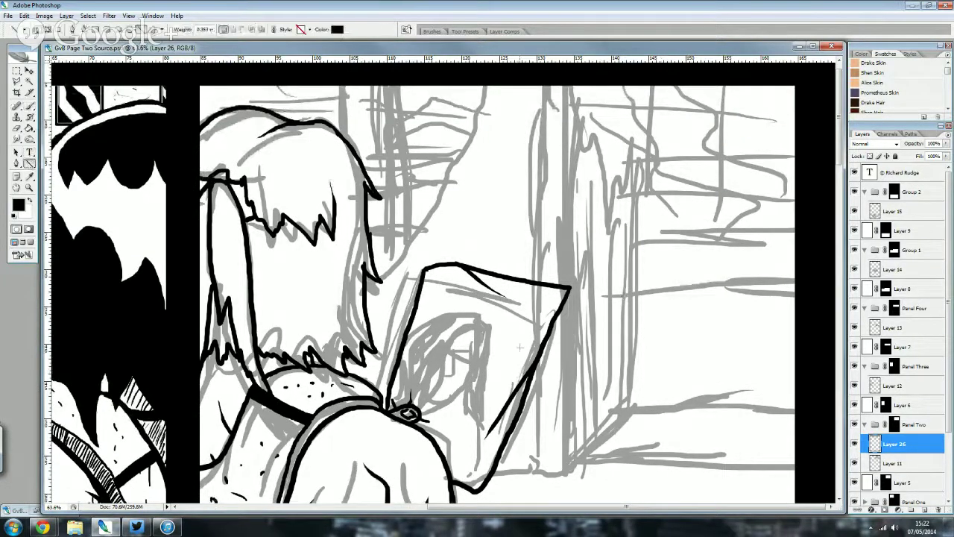
scroll(498, 281, "down", 1)
scroll(498, 281, "down", 1)
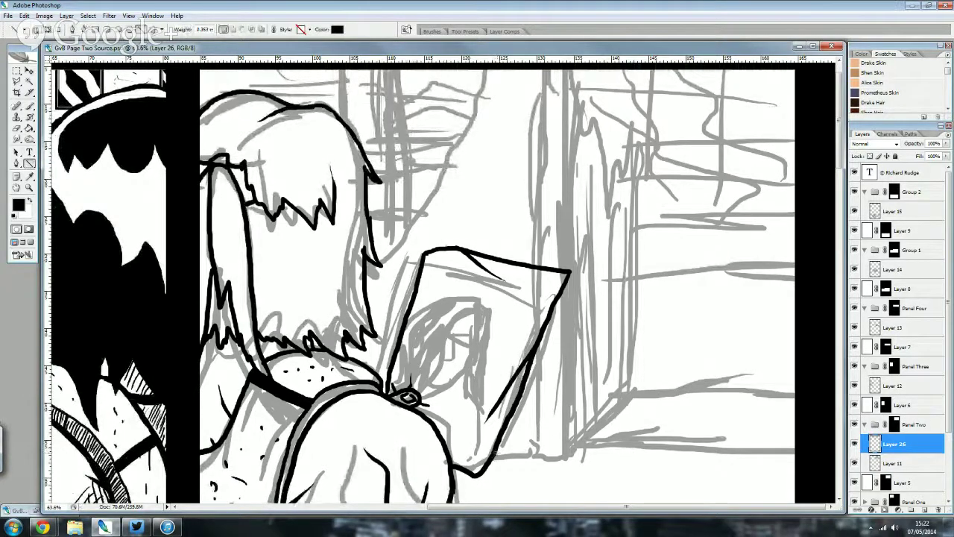
mouse_move(522, 452)
left_mouse_down()
mouse_move(536, 453)
mouse_move(536, 93)
left_mouse_up()
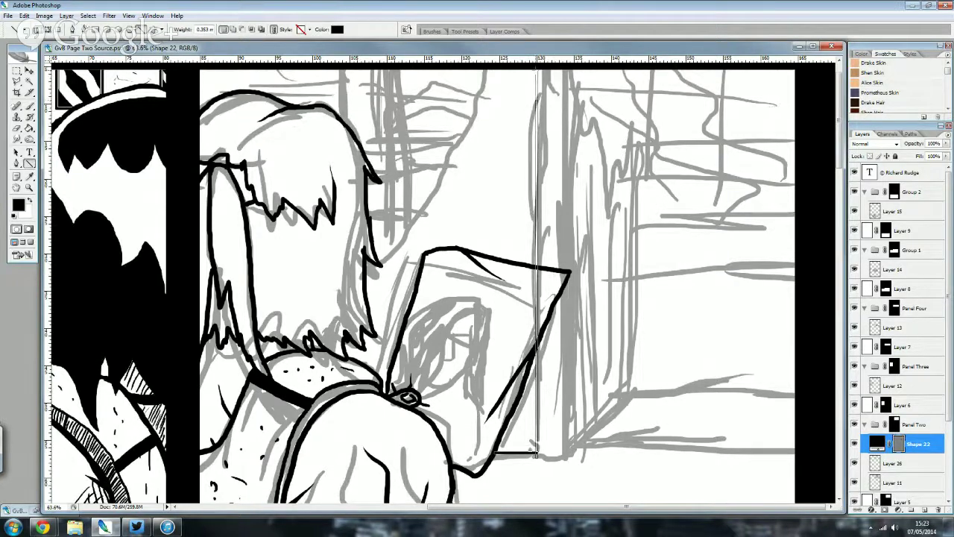
left_click_drag(537, 67, 536, 68)
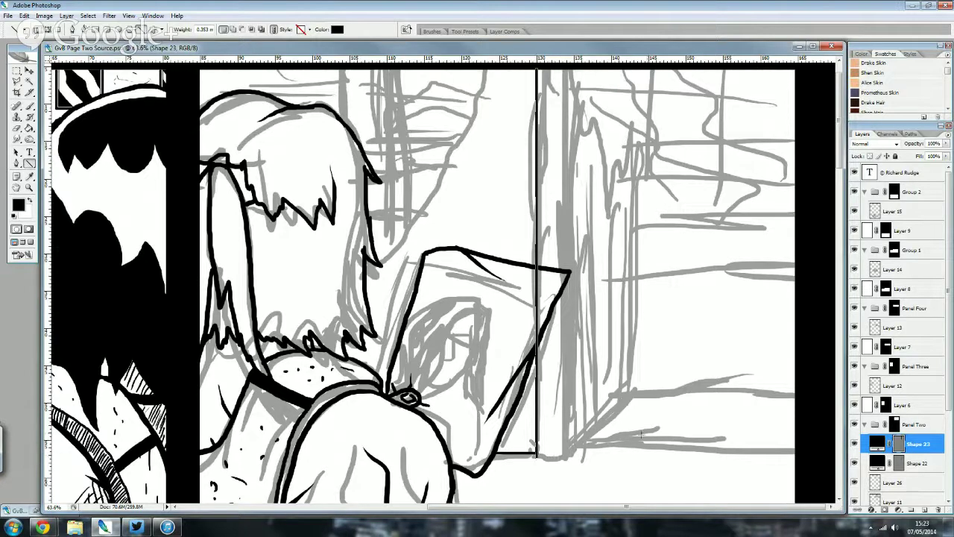
right_click(920, 443)
- Duplicate the frame line layer and shift the copy right as a second upright
left_click(883, 245)
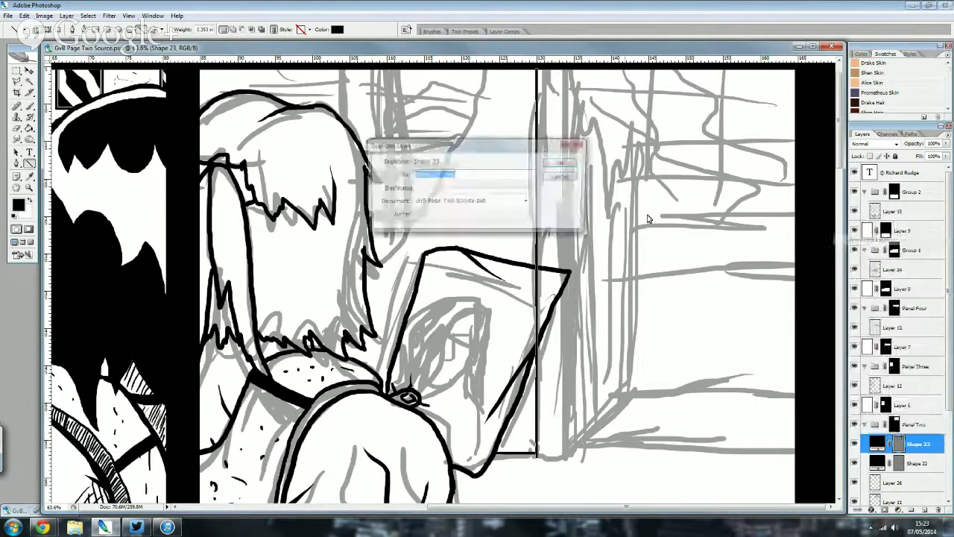
key("Return")
left_click(29, 70)
key("shift+Right")
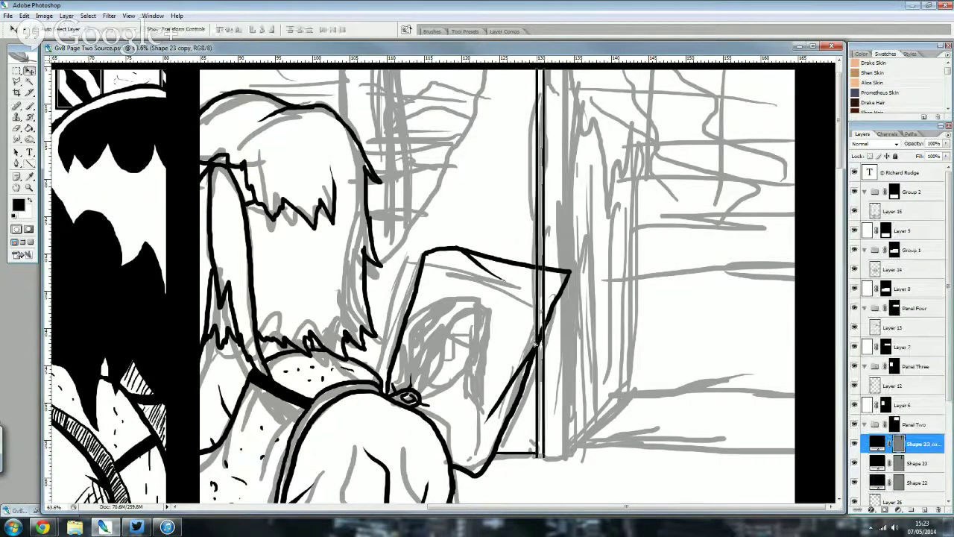
left_click_drag(536, 344, 553, 344)
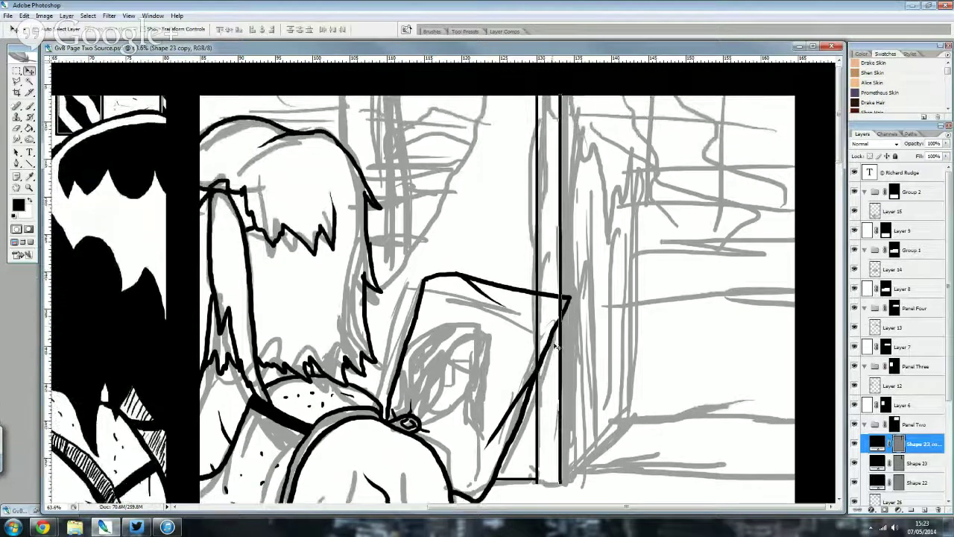
left_click_drag(561, 458, 632, 451)
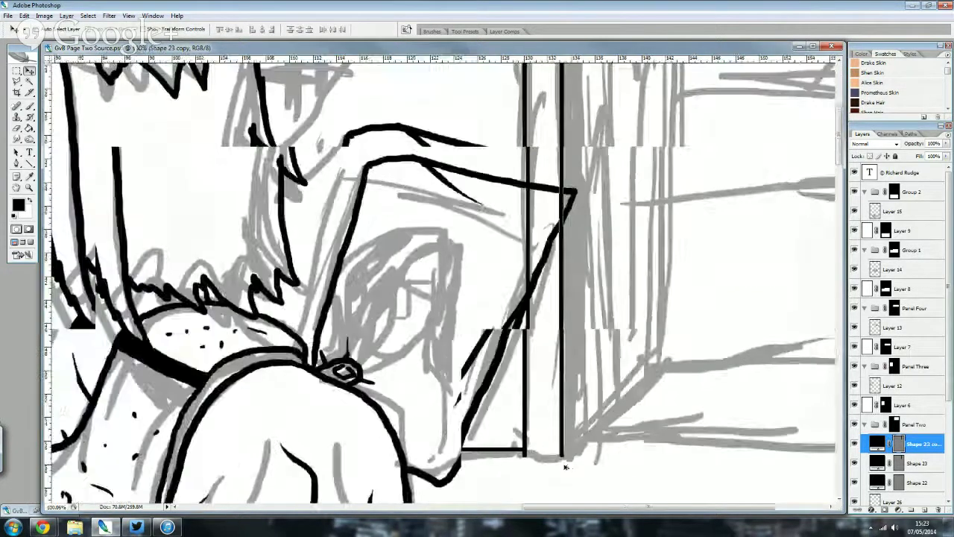
- Join the two uprights with a straight bottom line and add a new empty layer
left_click(31, 105)
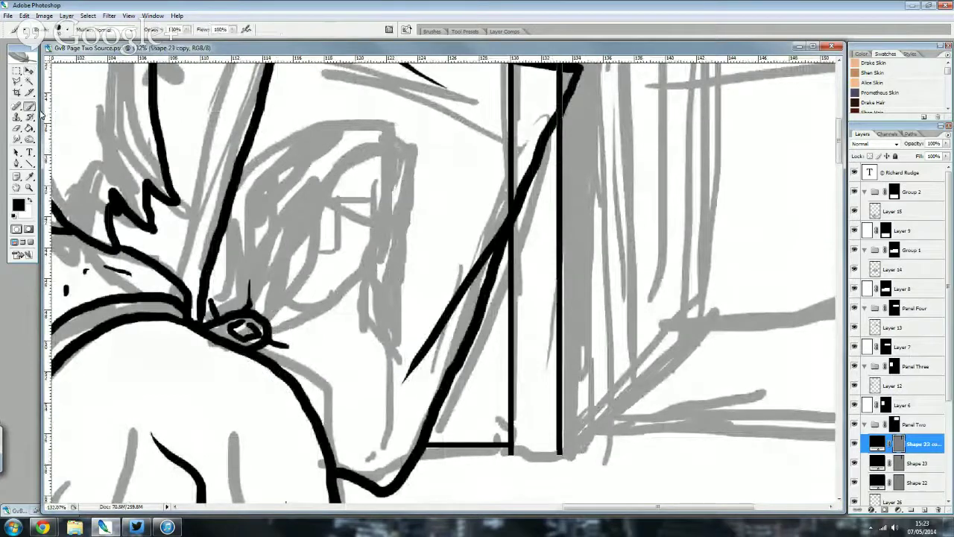
left_click(923, 510)
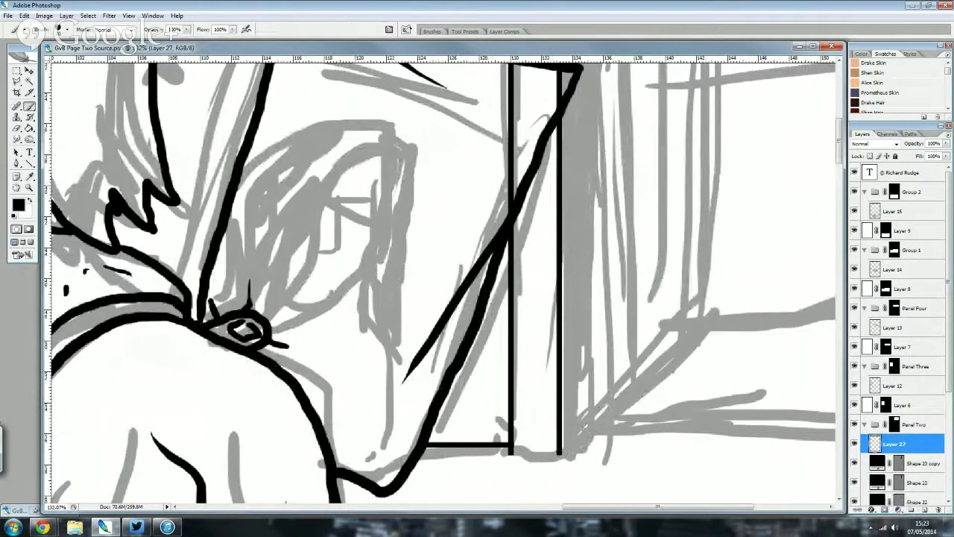
key("ctrl+z")
left_click(29, 163)
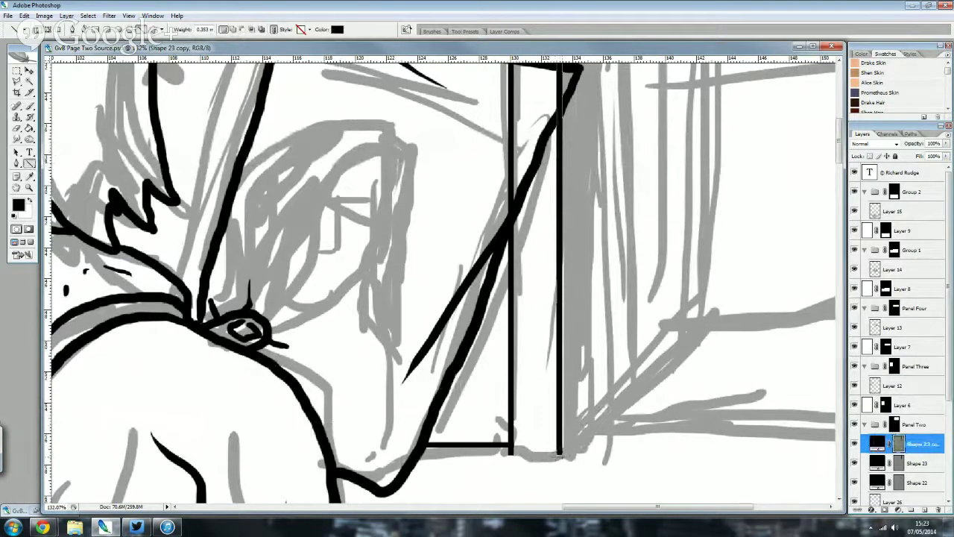
left_click_drag(560, 453, 512, 453)
scroll(511, 453, "down", 2)
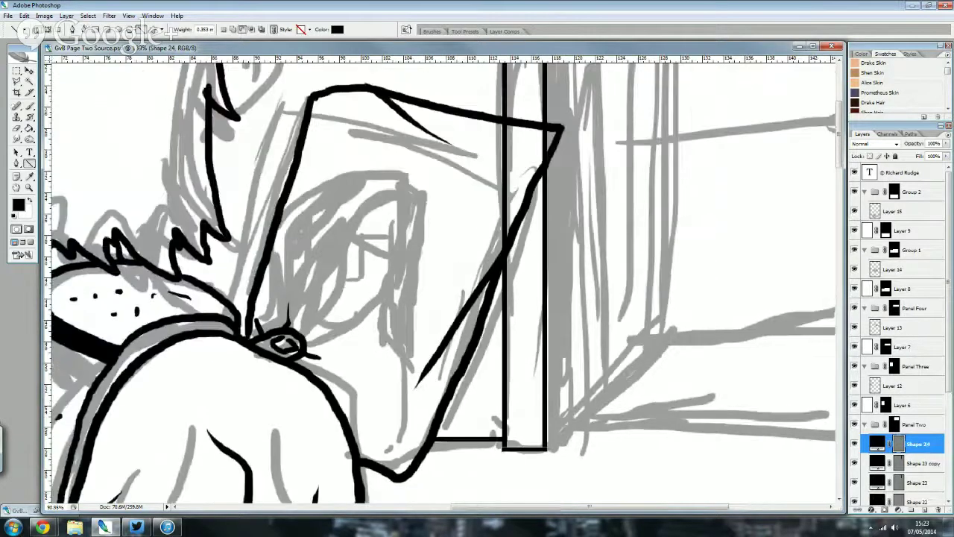
scroll(658, 372, "down", 2)
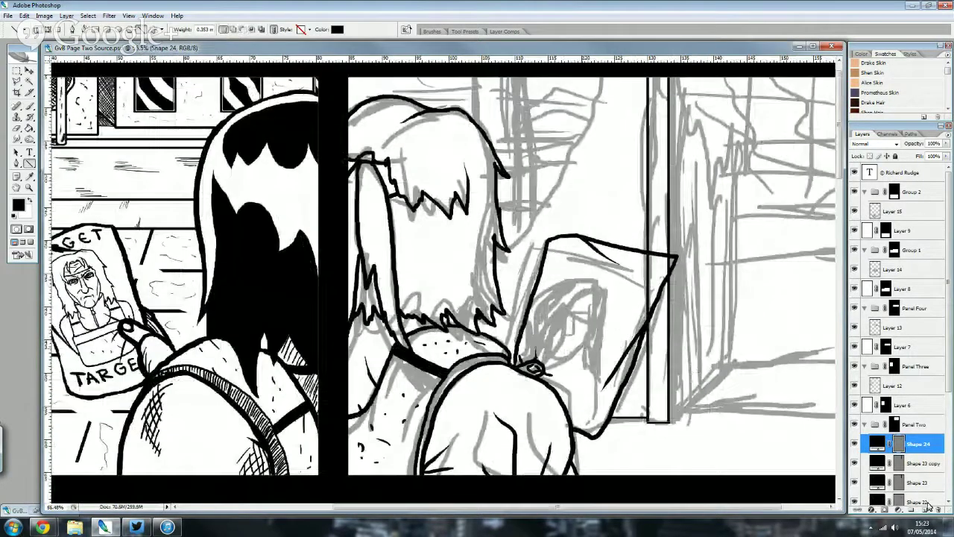
left_click(928, 508)
scroll(585, 202, "up", 1)
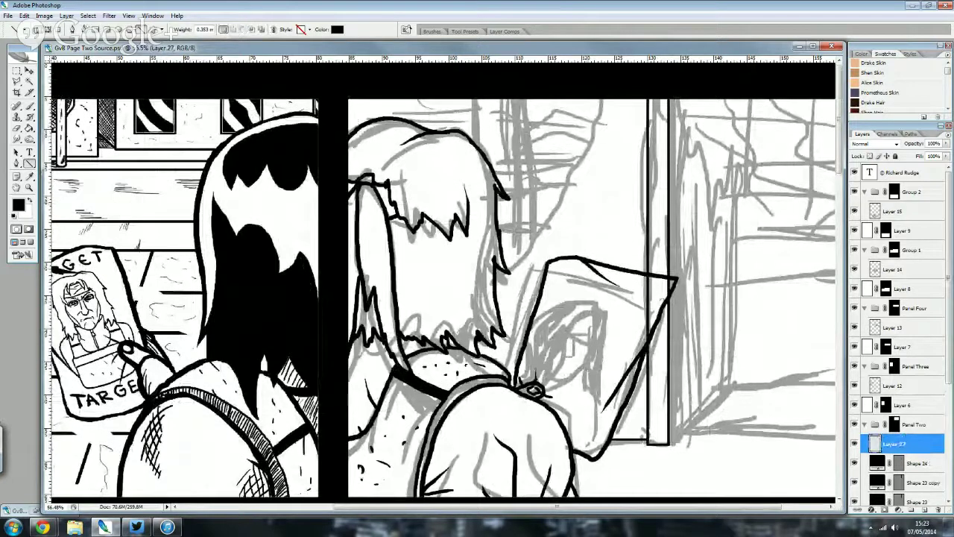
key("b")
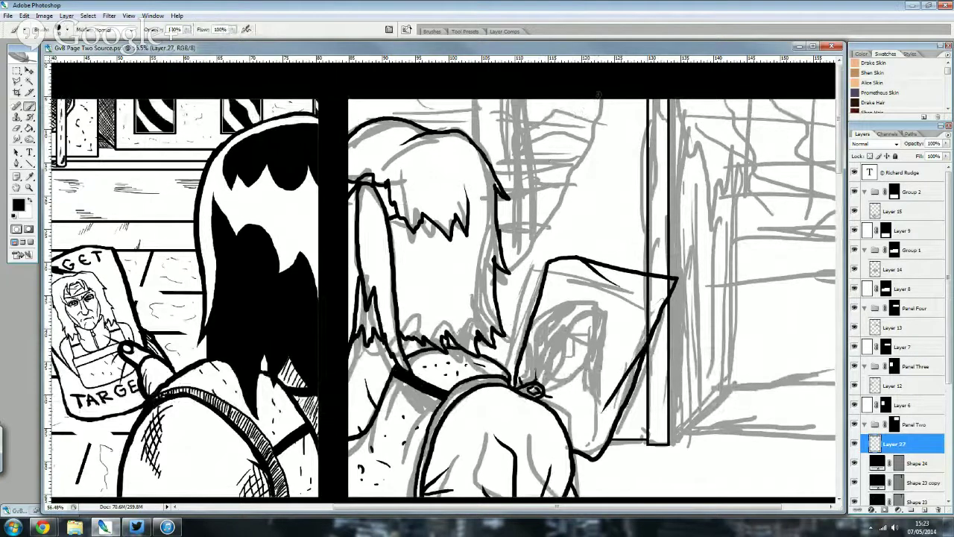
- Ink a long curving black stroke from the panel top down toward the newspaper on Layer 27
mouse_move(597, 99)
left_mouse_down()
mouse_move(600, 116)
mouse_move(507, 269)
left_mouse_up()
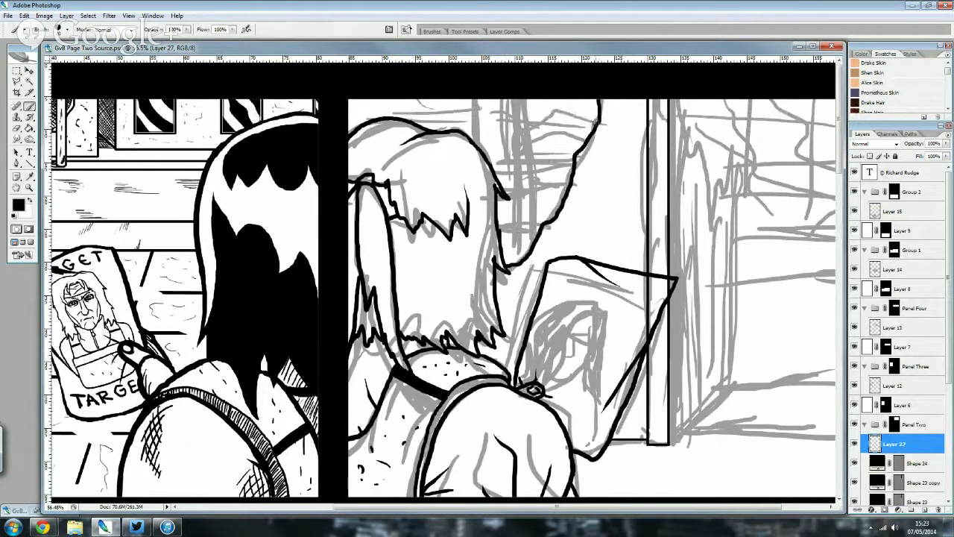
mouse_move(599, 99)
left_mouse_down()
mouse_move(604, 137)
mouse_move(563, 222)
mouse_move(526, 270)
mouse_move(494, 281)
left_mouse_up()
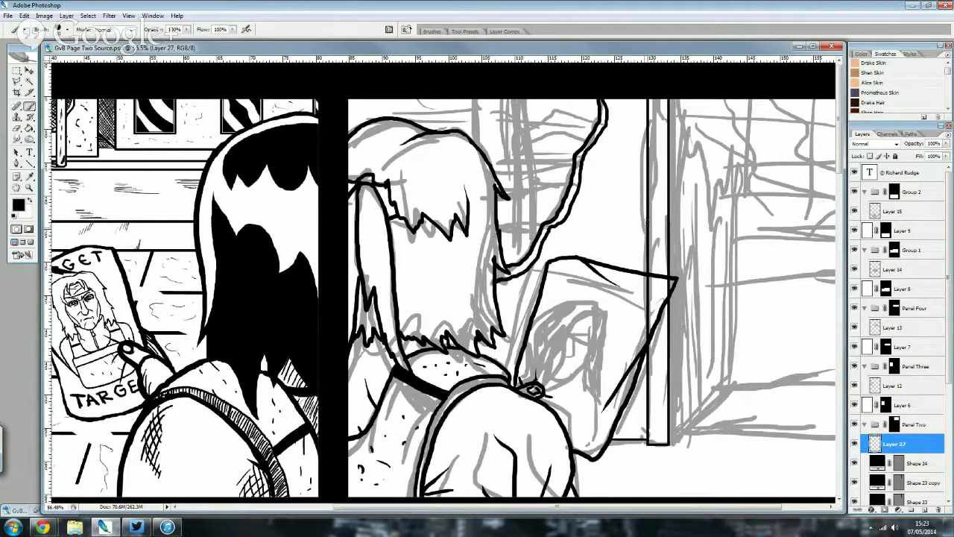
left_click_drag(655, 510, 699, 509)
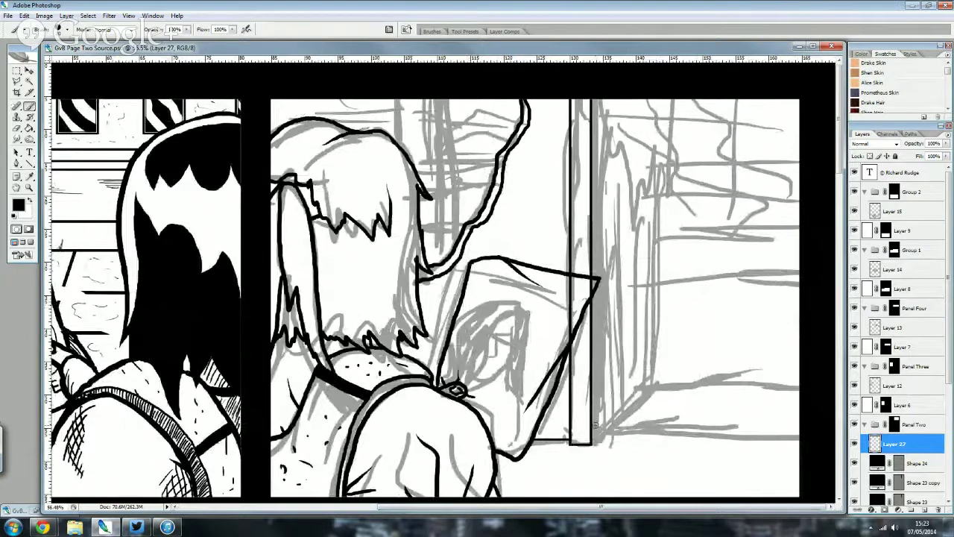
scroll(884, 445, "down", 2)
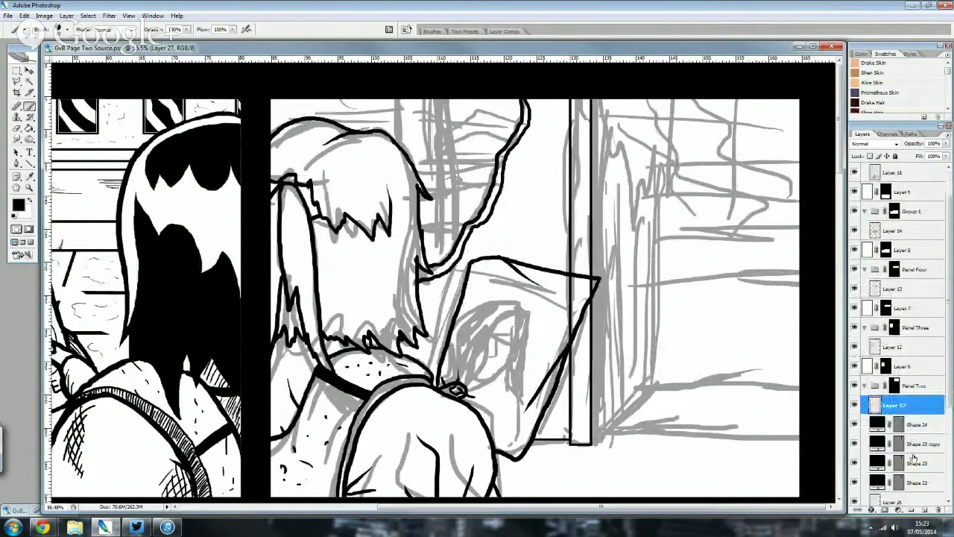
- Duplicate the Shape 23 copy frame layer and nudge the new upright to the right
right_click(916, 447)
left_click(870, 246)
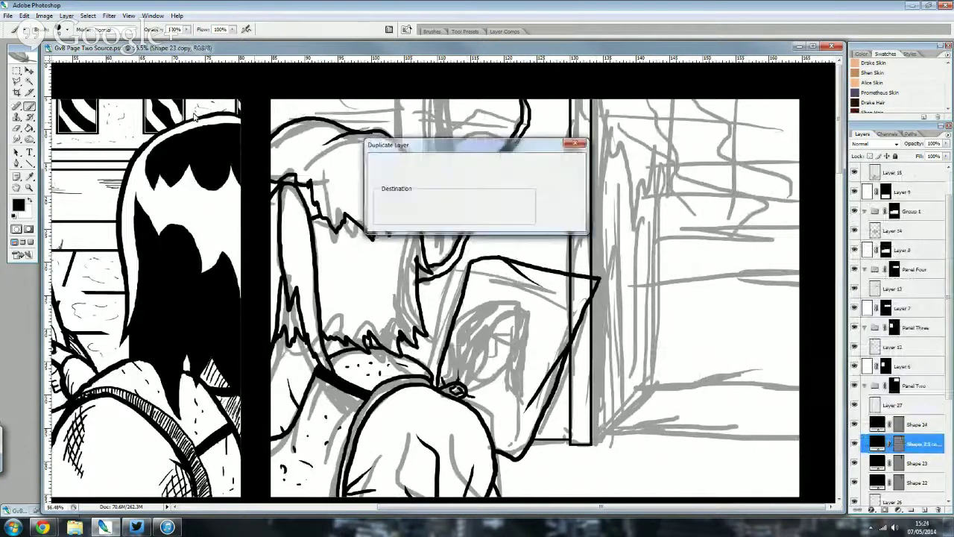
key("Return")
key("v")
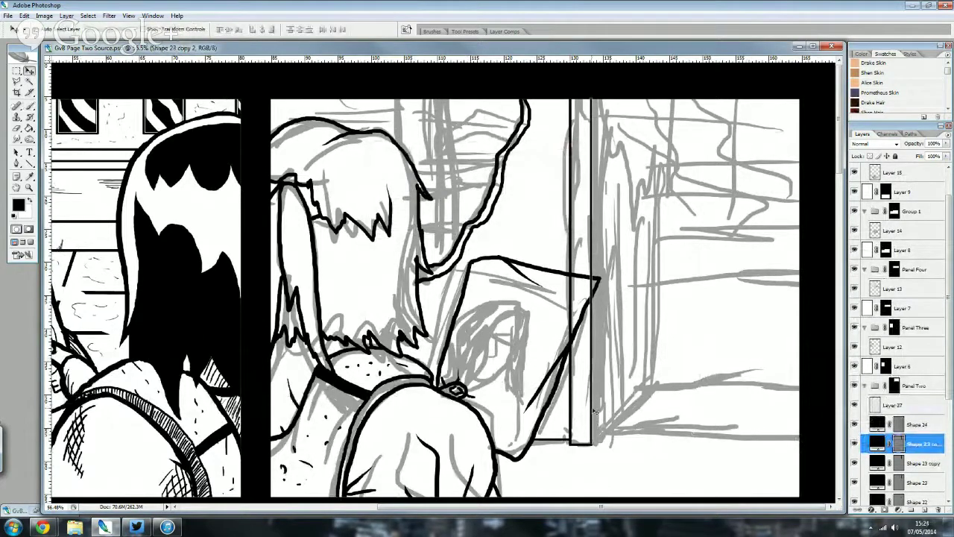
left_click_drag(600, 411, 598, 402)
key("shift+Right")
key("shift+Right")
key("shift+Right")
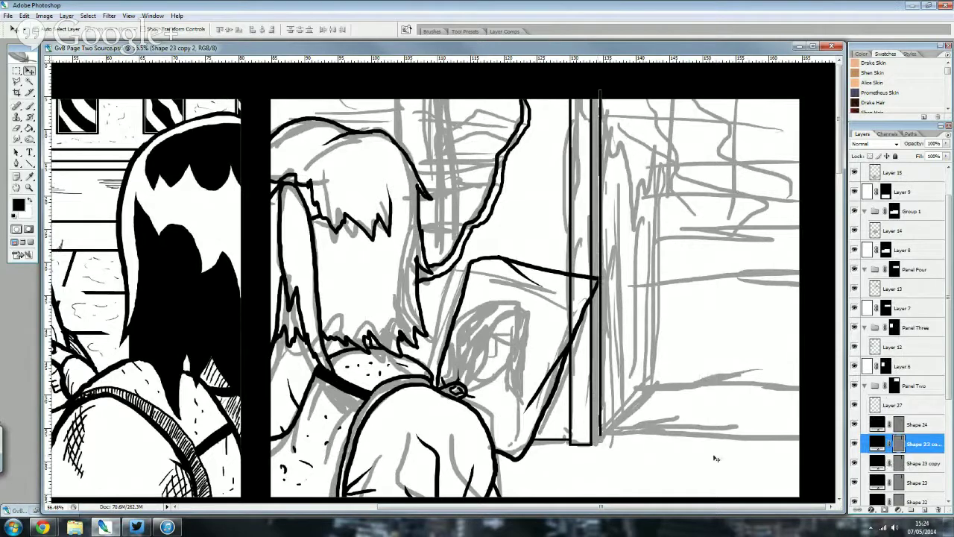
scroll(704, 453, "up", 4)
- Draw a diagonal line from the frame's bottom corner and pan back to panel two
left_click(30, 164)
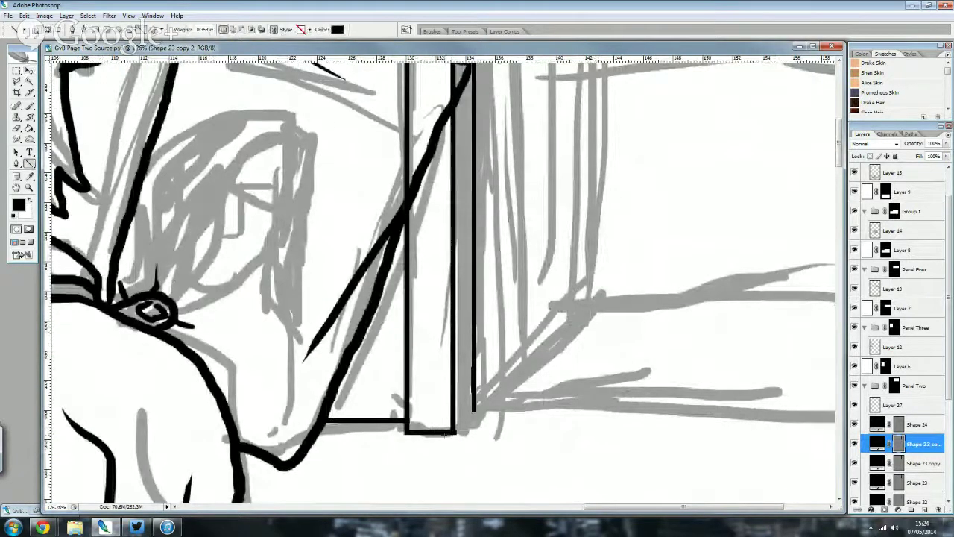
left_click_drag(454, 431, 474, 407)
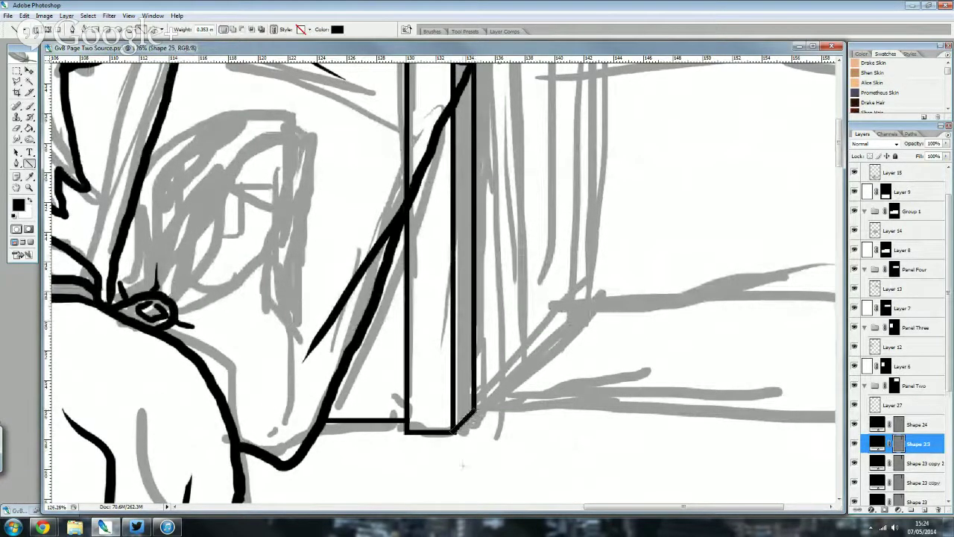
scroll(474, 407, "left", 2)
scroll(529, 433, "up", 4)
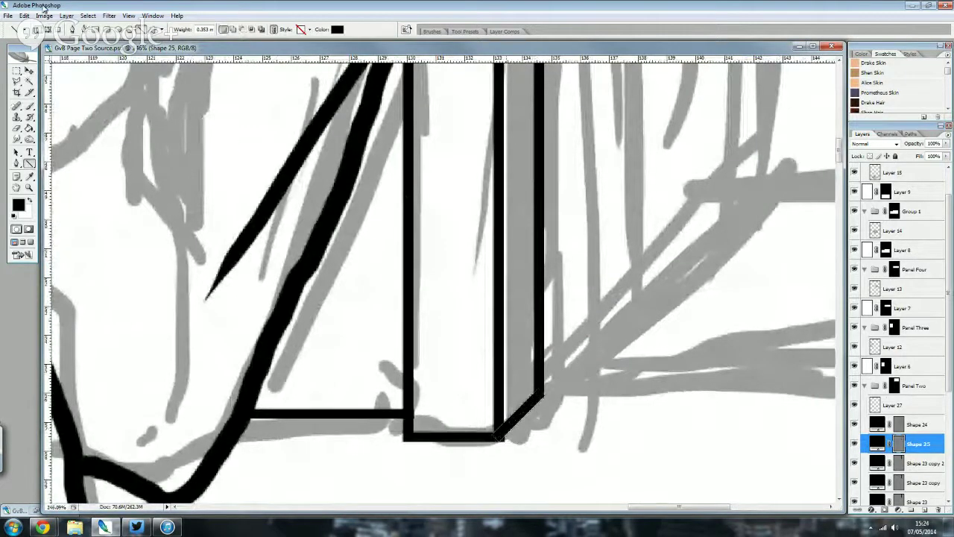
left_click(17, 72)
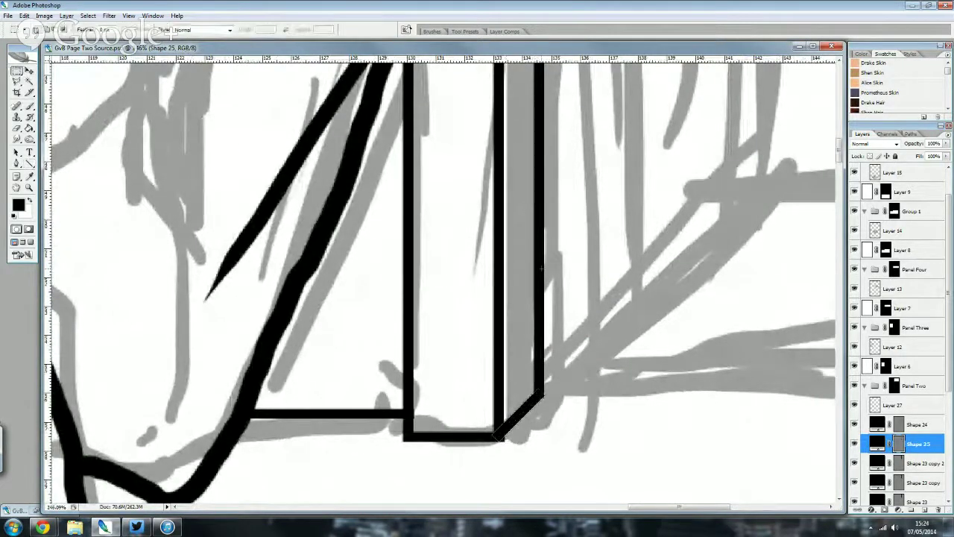
scroll(542, 267, "down", 2)
scroll(542, 264, "down", 2)
scroll(543, 258, "down", 2)
scroll(544, 249, "down", 2)
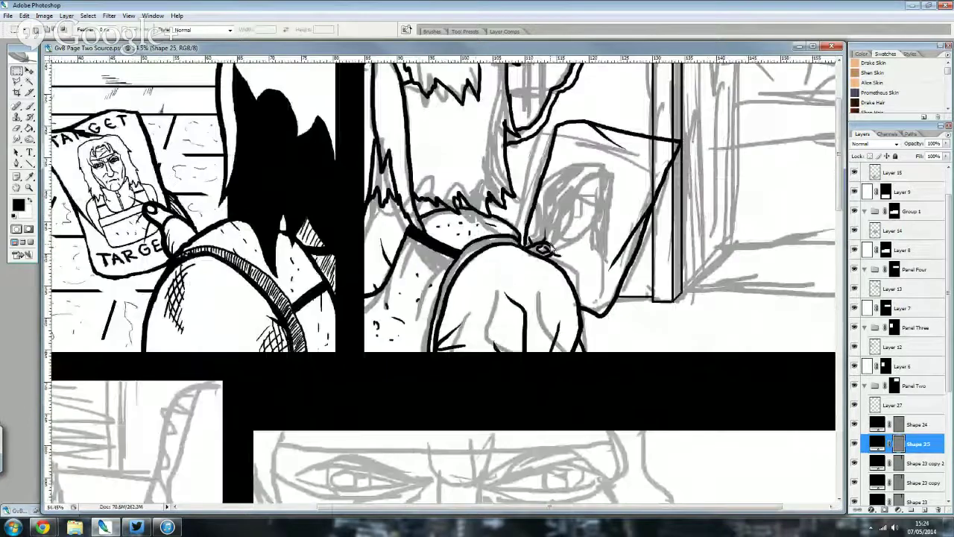
scroll(719, 75, "up", 1)
scroll(734, 117, "up", 2)
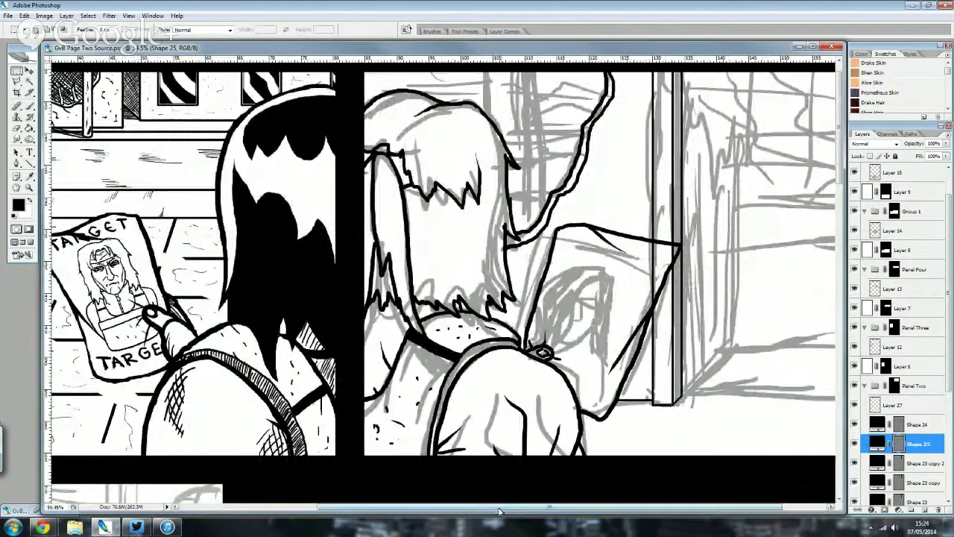
left_click_drag(499, 511, 593, 508)
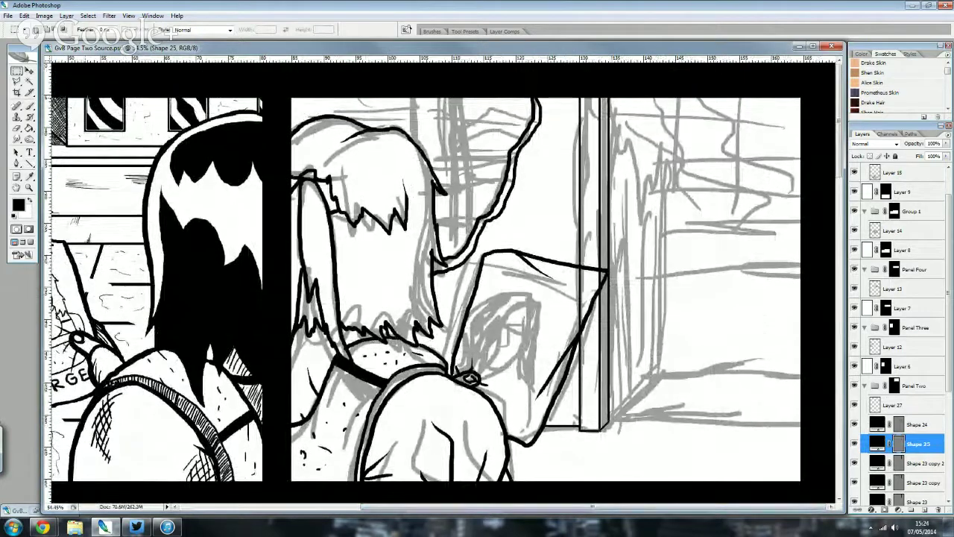
- On the Shape 24 layer, draw two vertical window lines above the girl
key("b")
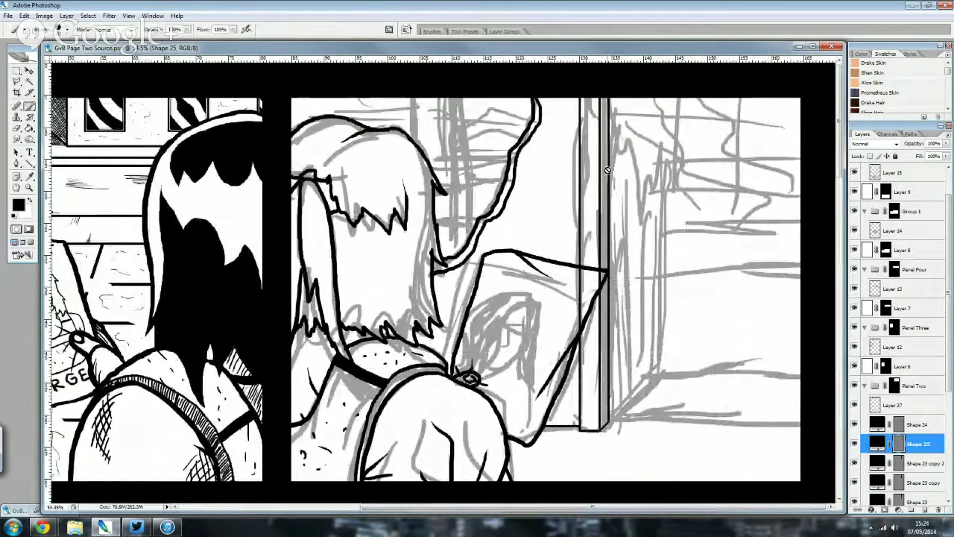
left_click(917, 424)
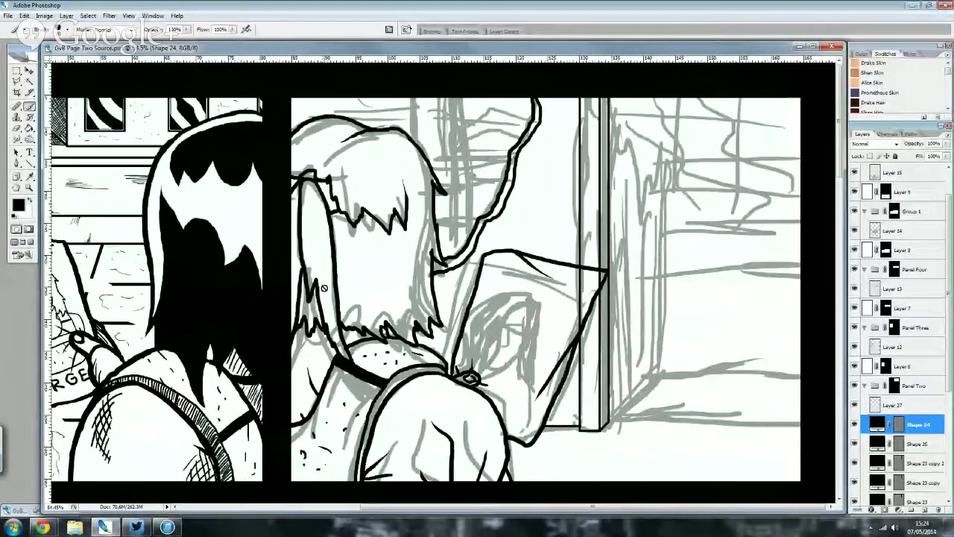
key("u")
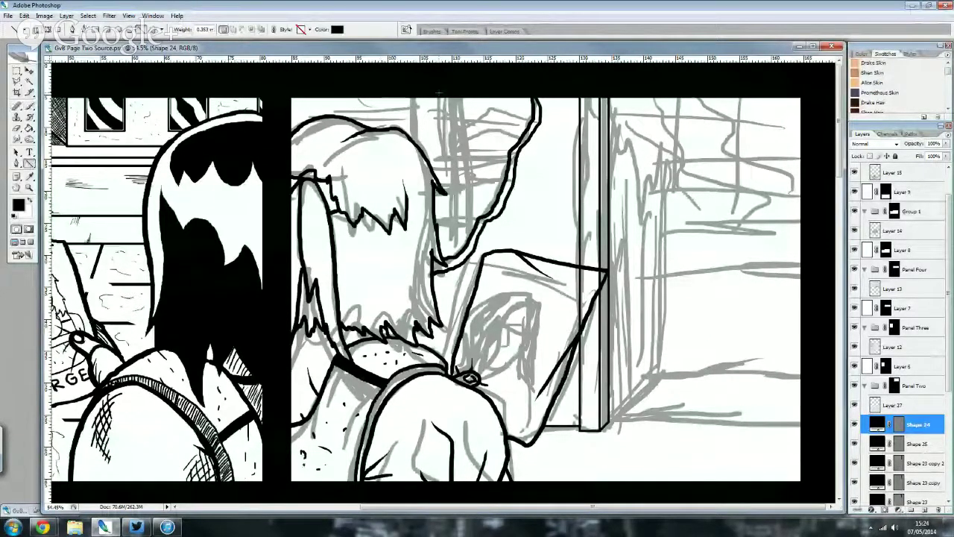
left_click_drag(444, 91, 445, 256)
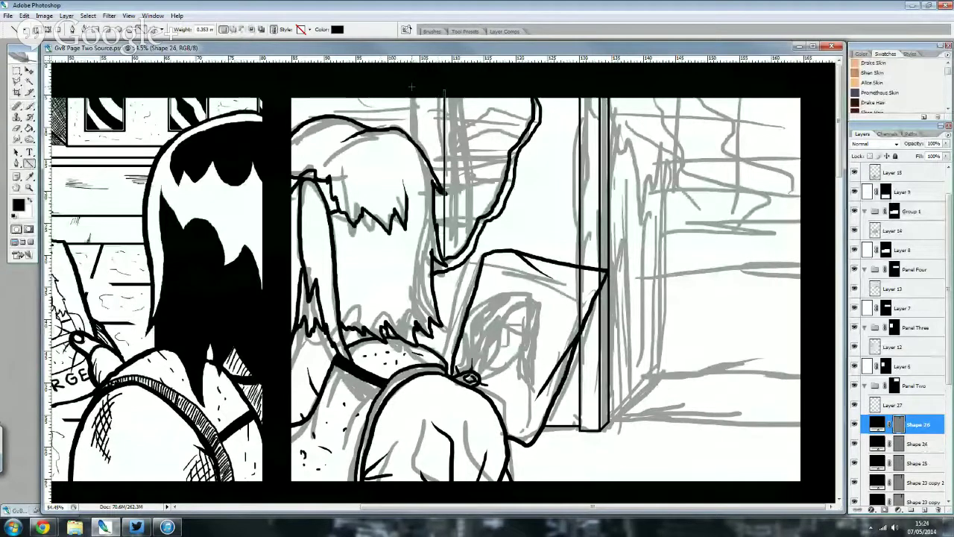
left_click_drag(402, 87, 402, 136)
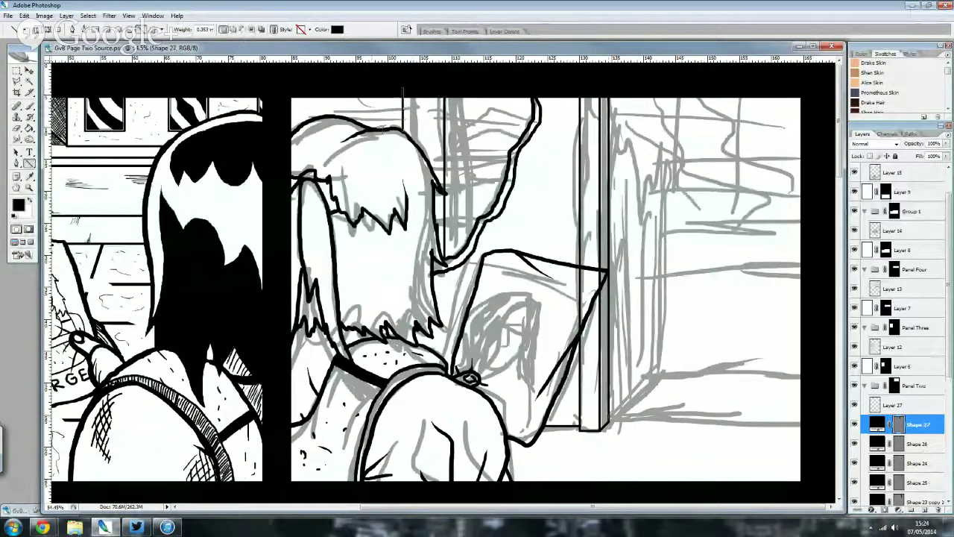
- Draw a diagonal floor line from the pillar base and the tall vertical wall-slab edge
left_click_drag(610, 412, 663, 370)
left_click_drag(663, 369, 662, 234)
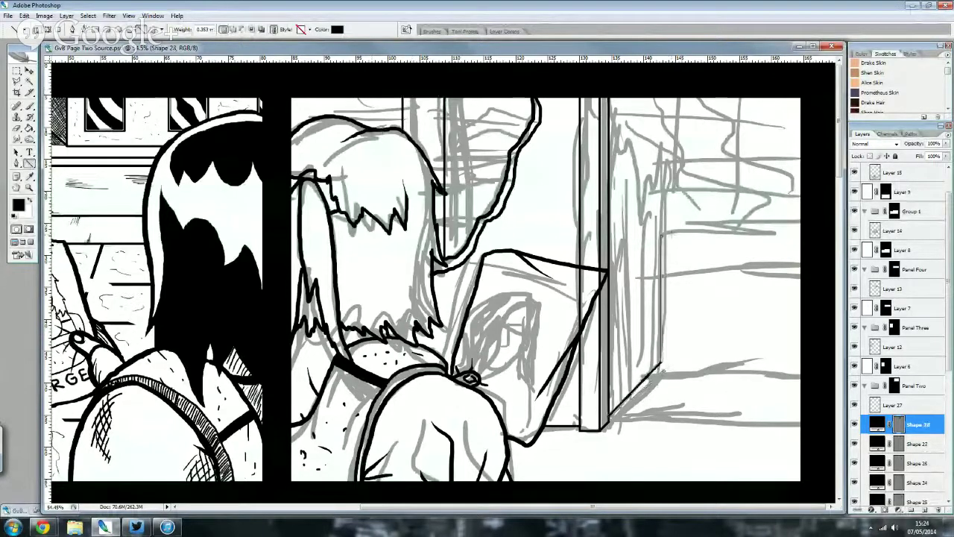
left_click_drag(662, 368, 662, 143)
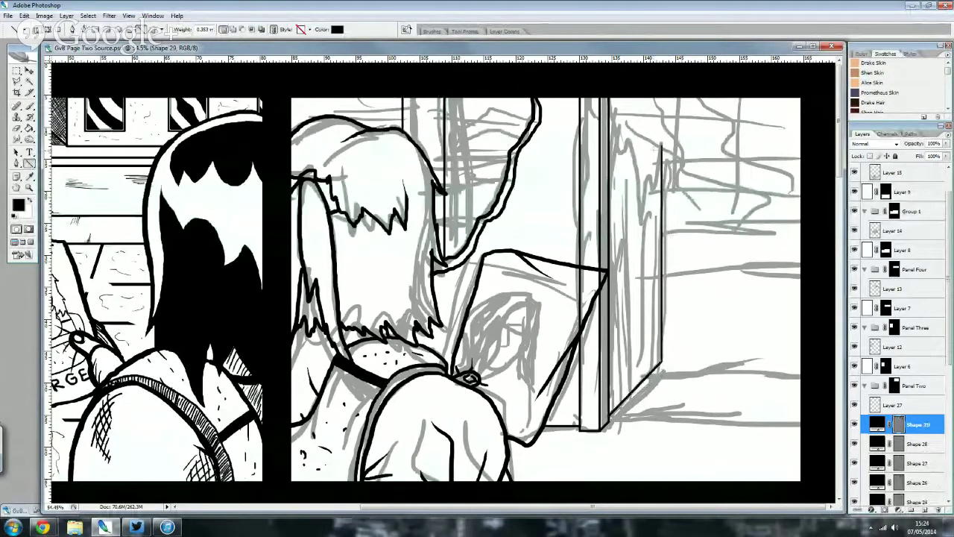
scroll(661, 139, "up", 2)
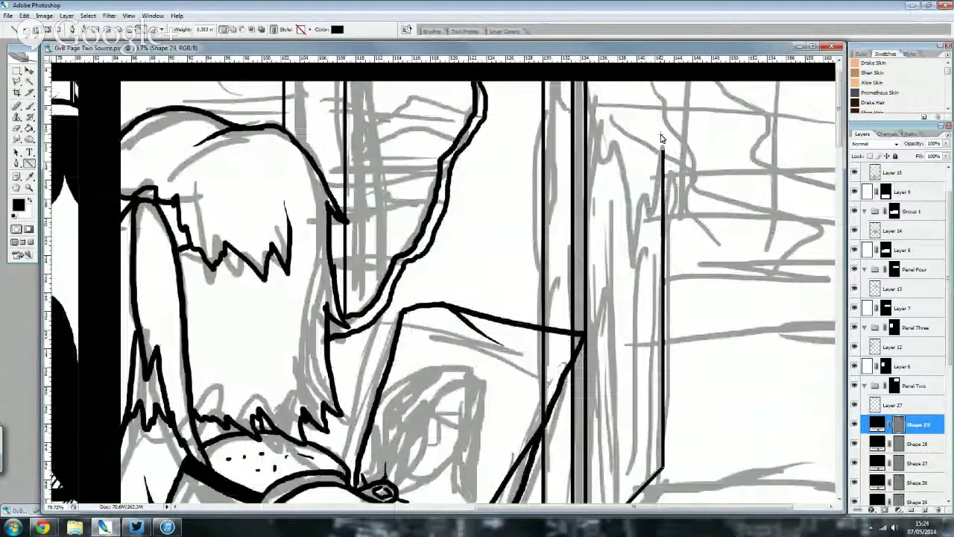
key("b")
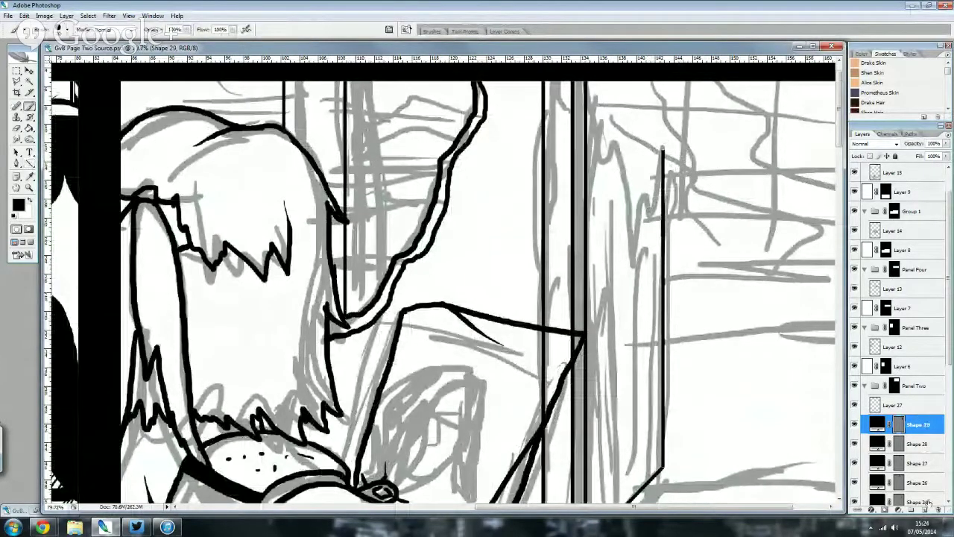
left_click(924, 509)
- Ink a jagged torn edge down from the slab top on Layer 28 and erase its tip clean
mouse_move(661, 152)
left_mouse_down()
mouse_move(653, 175)
mouse_move(612, 138)
mouse_move(589, 82)
left_mouse_up()
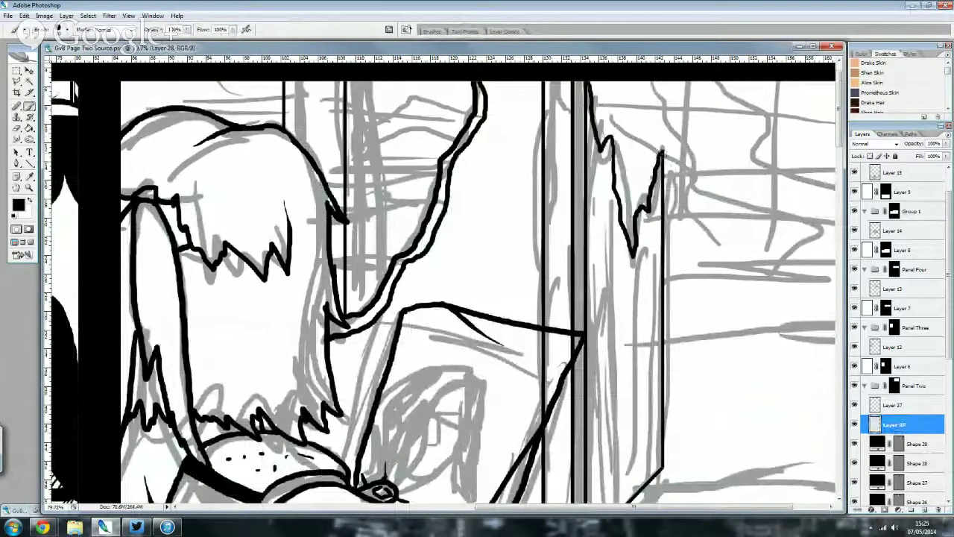
left_click_drag(660, 153, 631, 234)
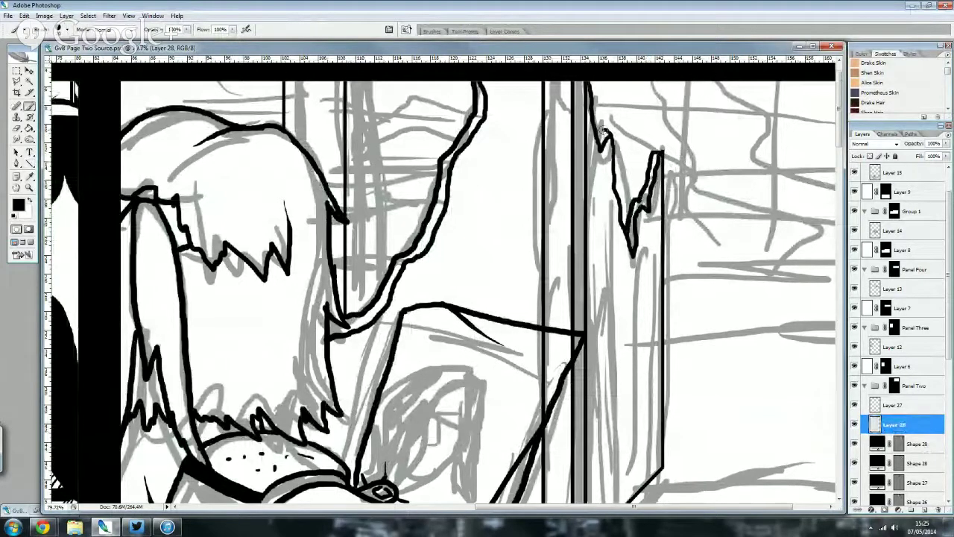
scroll(698, 342, "down", 1)
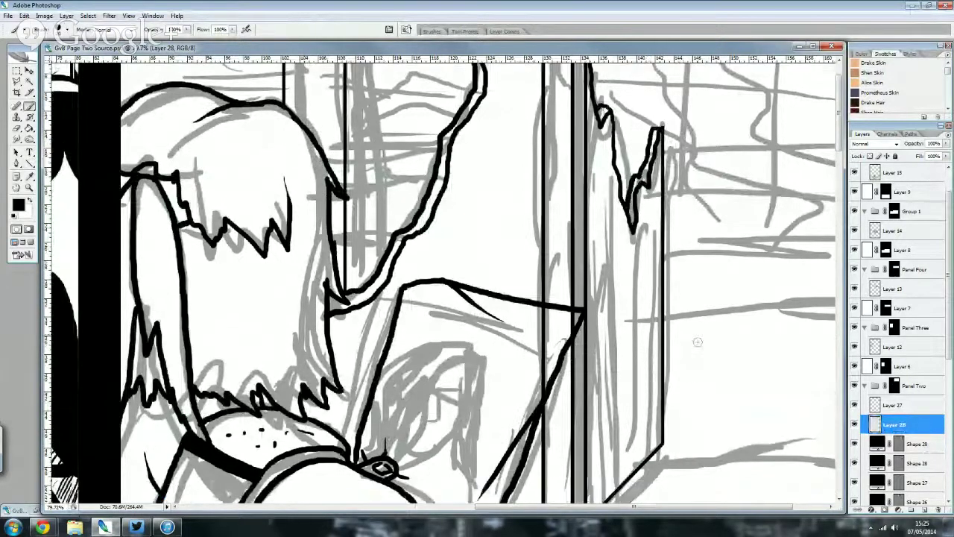
scroll(698, 341, "down", 1)
key("e")
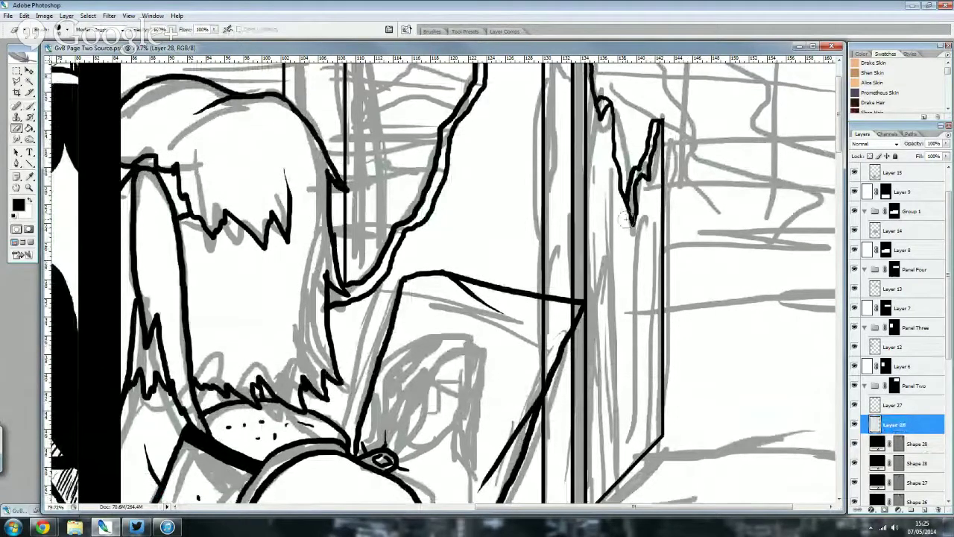
left_click_drag(624, 219, 621, 204)
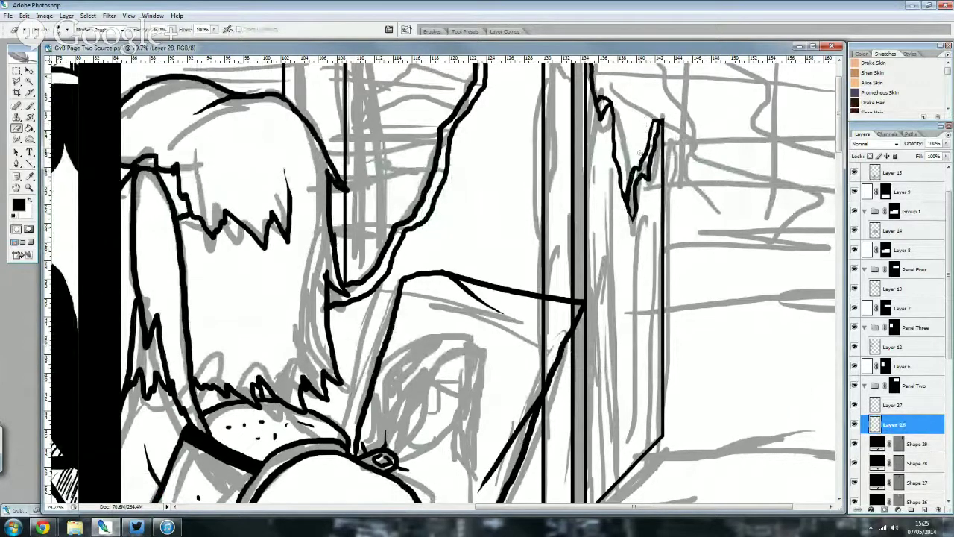
left_click_drag(640, 153, 626, 193)
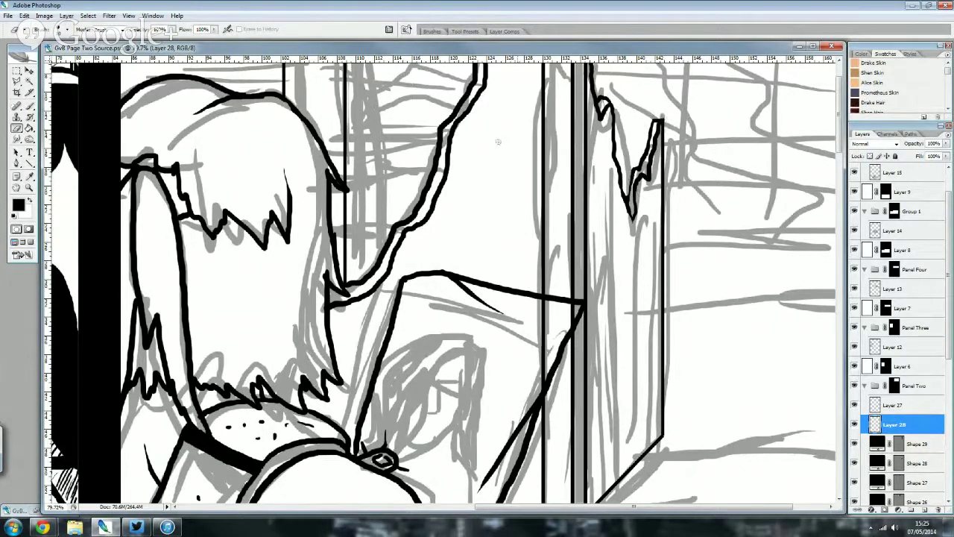
scroll(498, 141, "down", 2)
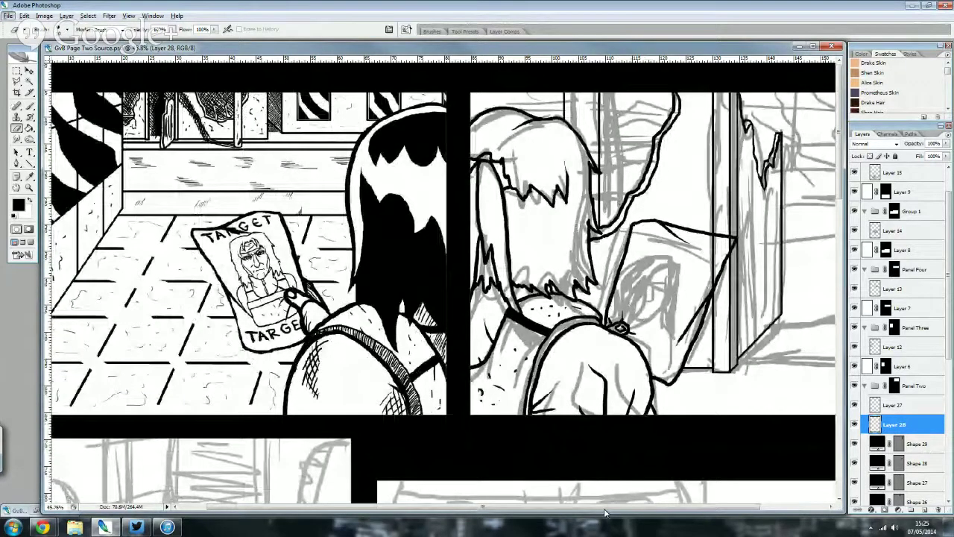
- Merge the frame line layers Shape 22 through Shape 29 with Ctrl+E and add a layer mask
left_click_drag(605, 513, 650, 513)
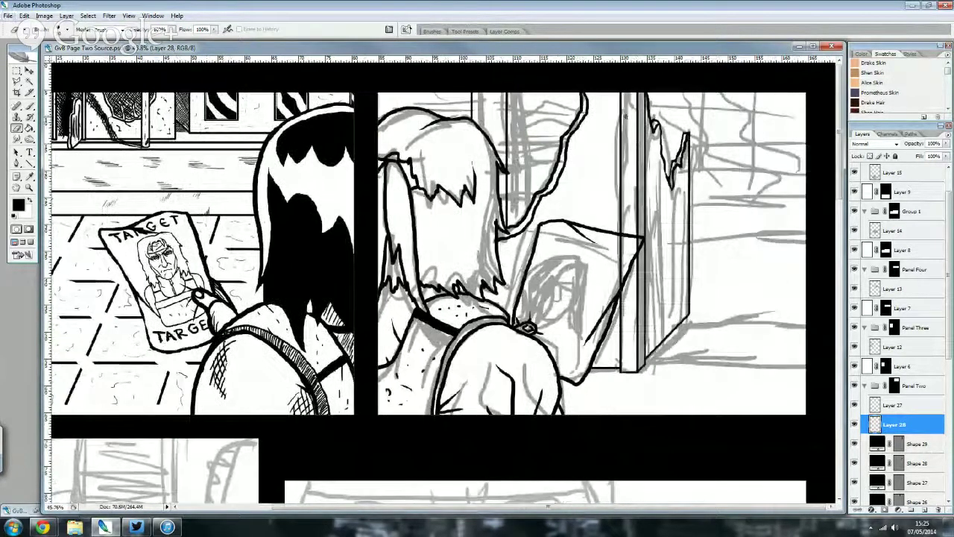
key("u")
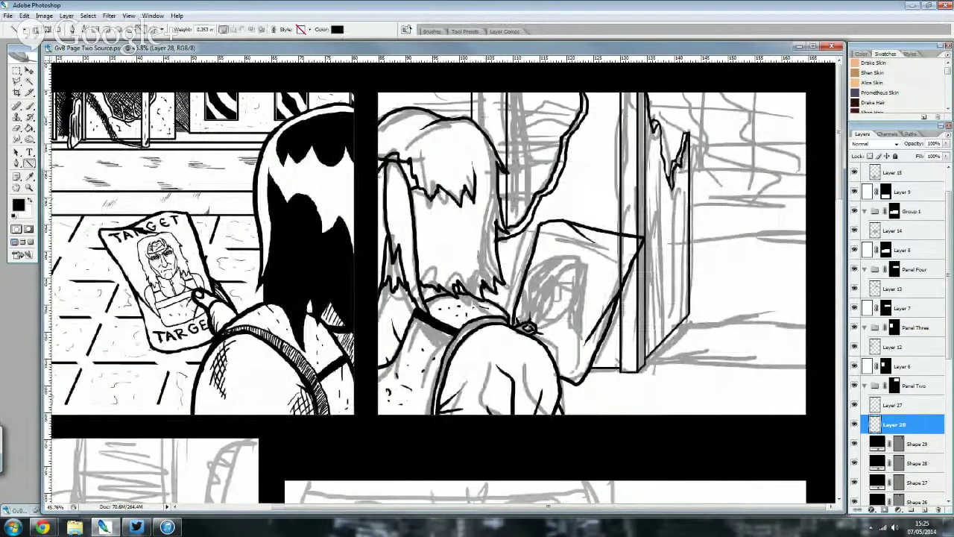
scroll(892, 404, "down", 3)
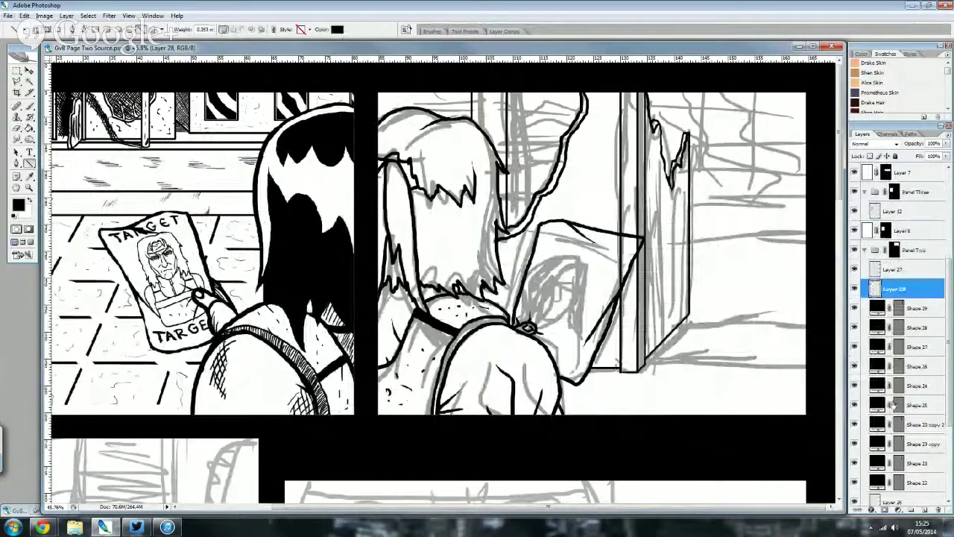
scroll(892, 404, "down", 1)
left_click(902, 424)
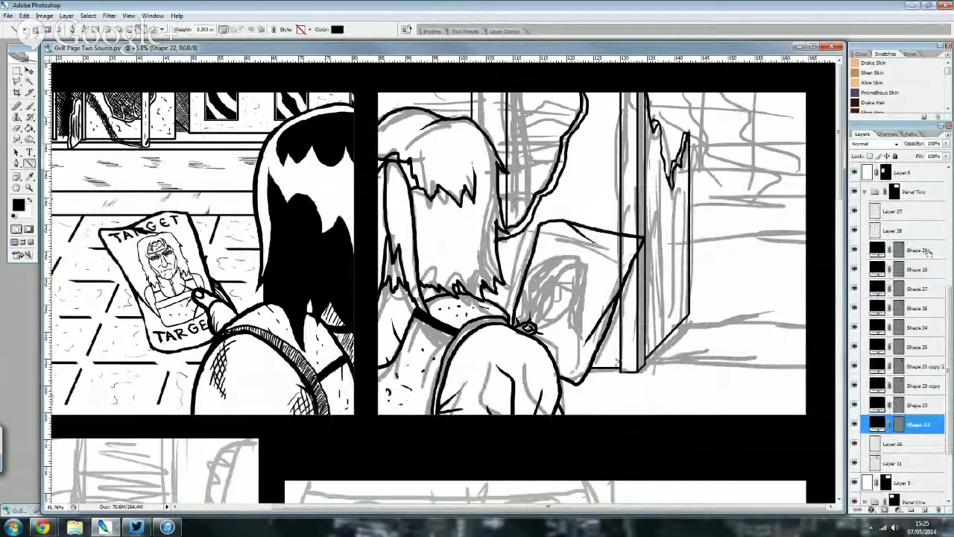
left_click(928, 254, "shift")
key("ctrl+e")
left_click(854, 340)
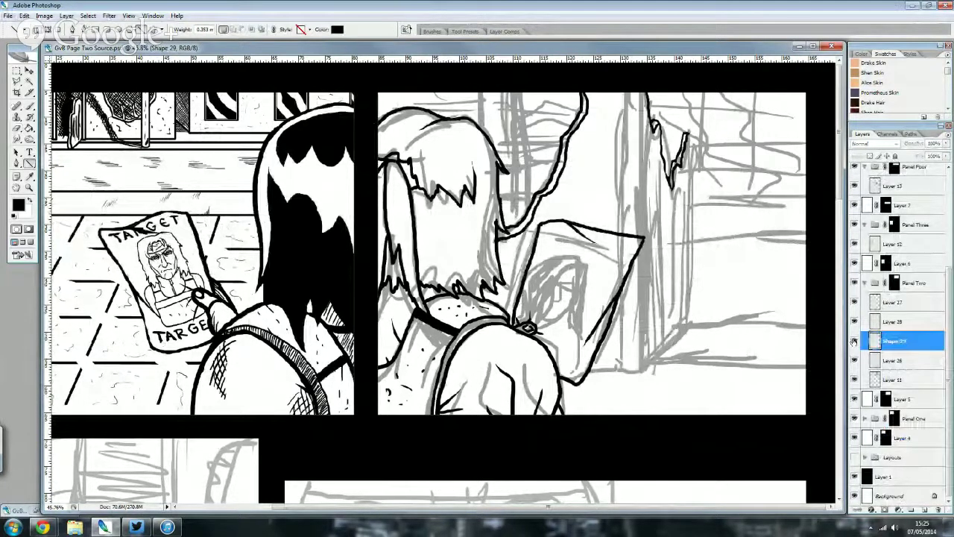
left_click(854, 340)
left_click(884, 511)
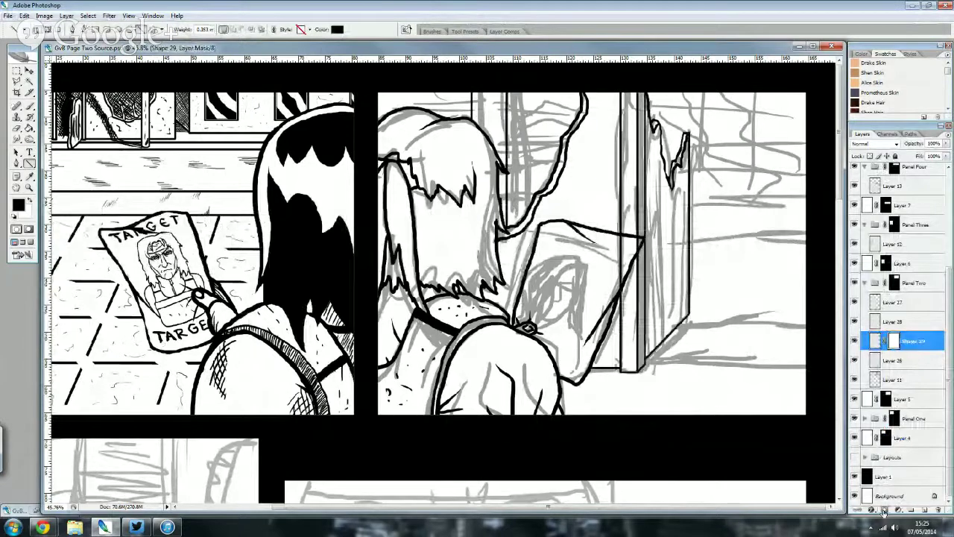
key("ctrl+plus")
left_click(30, 107)
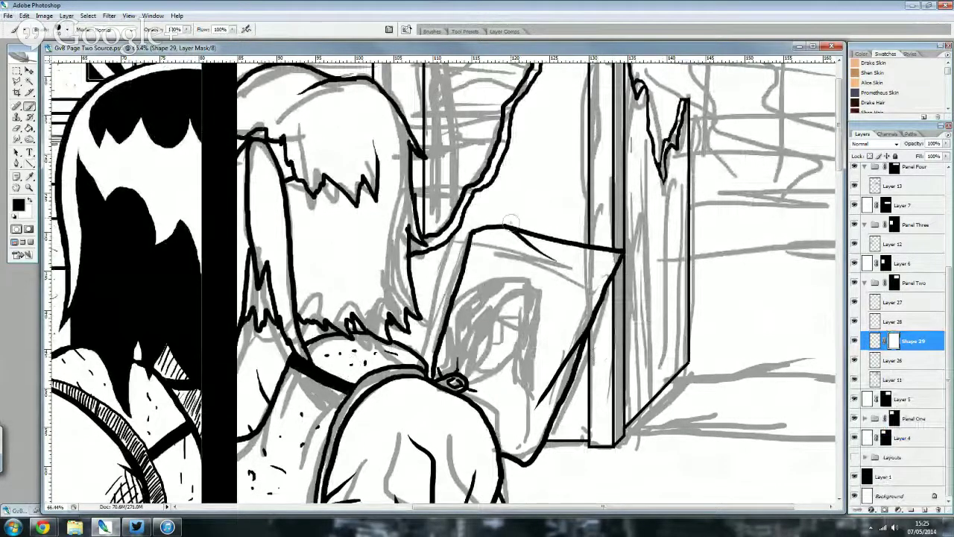
- Brush a vertical stroke on the Shape 29 mask along the door edge
left_click_drag(668, 346, 668, 270)
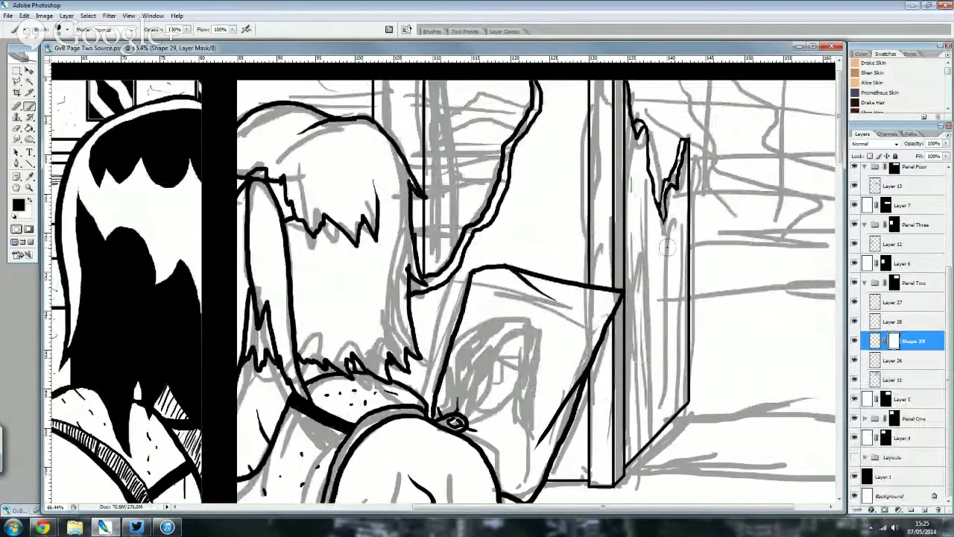
scroll(601, 332, "down", 2)
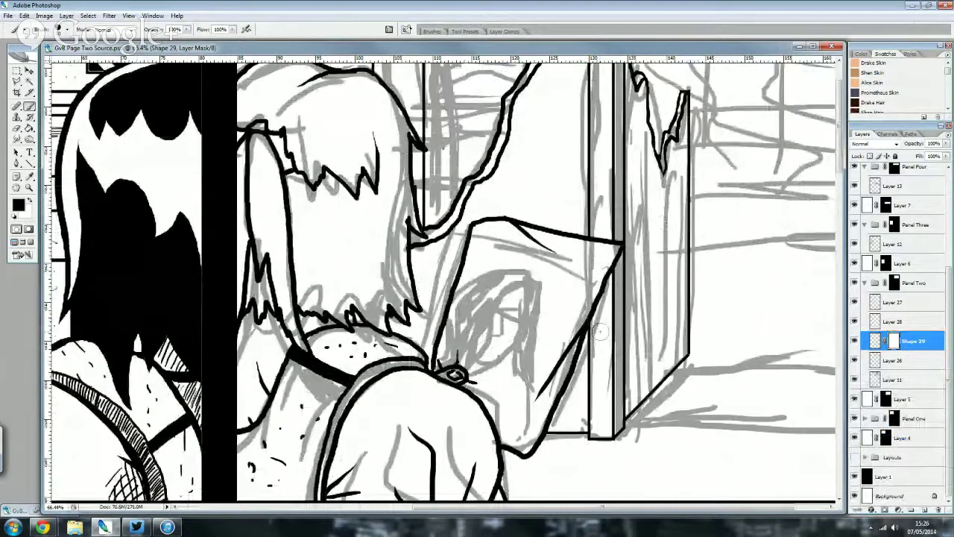
scroll(629, 427, "right", 3)
scroll(551, 277, "up", 1)
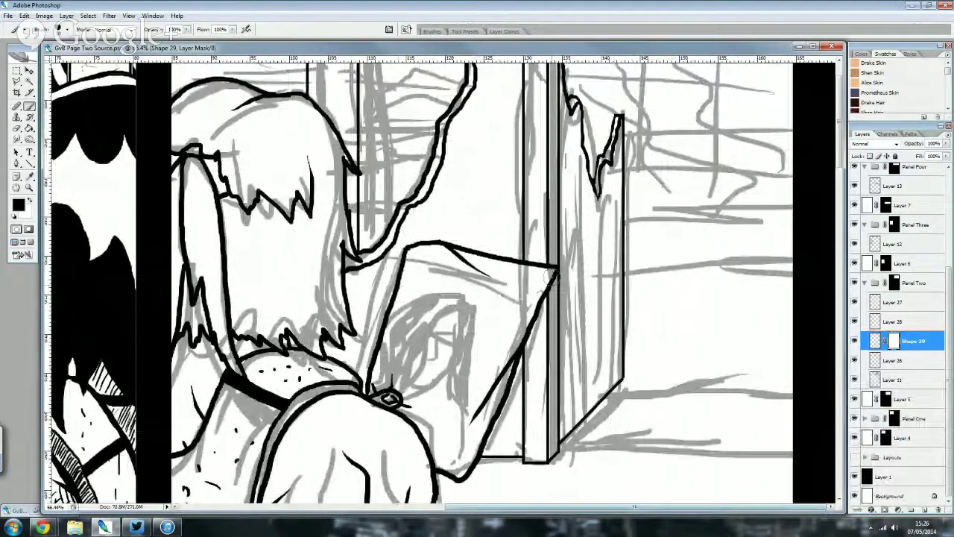
scroll(552, 275, "up", 2)
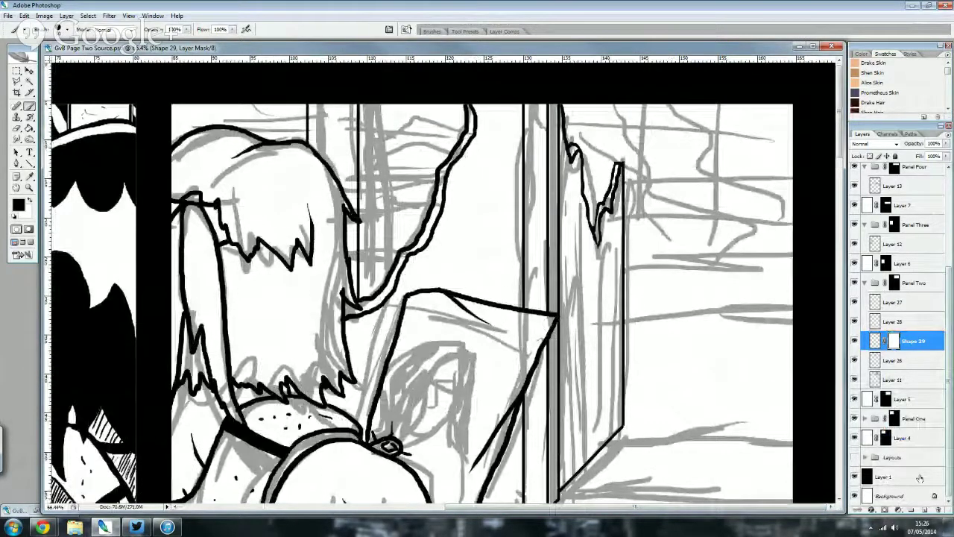
- Above Layer 27, ink a short window line beside the hair and a lower window line
key("u")
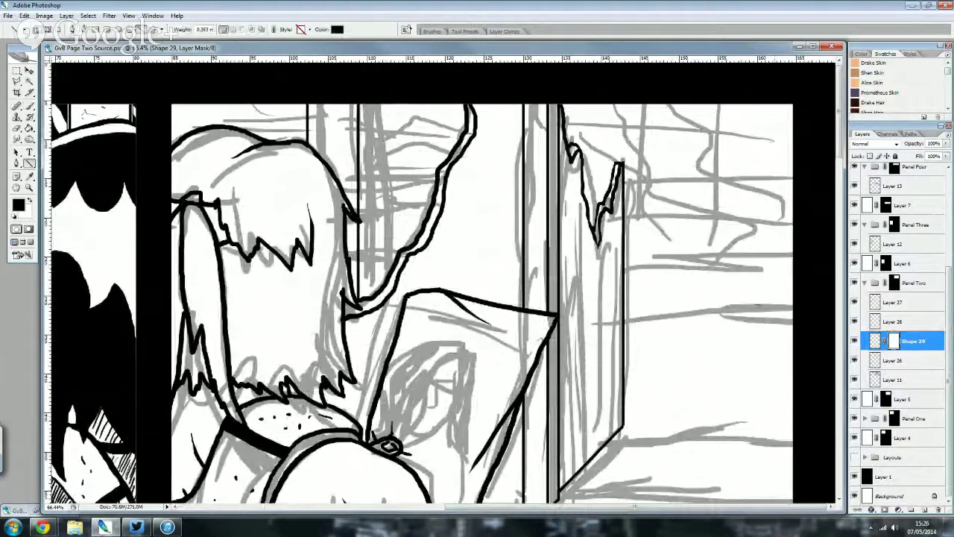
left_click(870, 301)
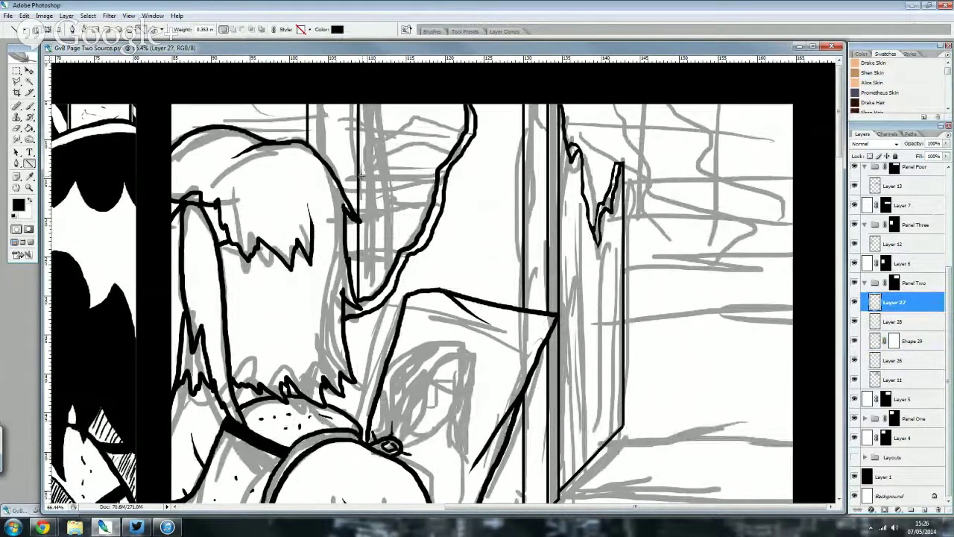
left_click_drag(360, 177, 438, 178)
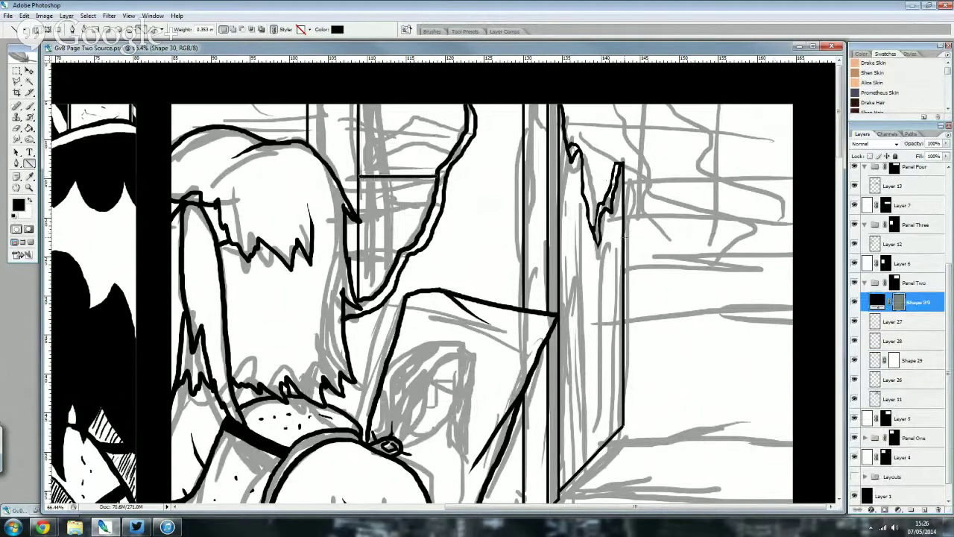
scroll(441, 287, "down", 1)
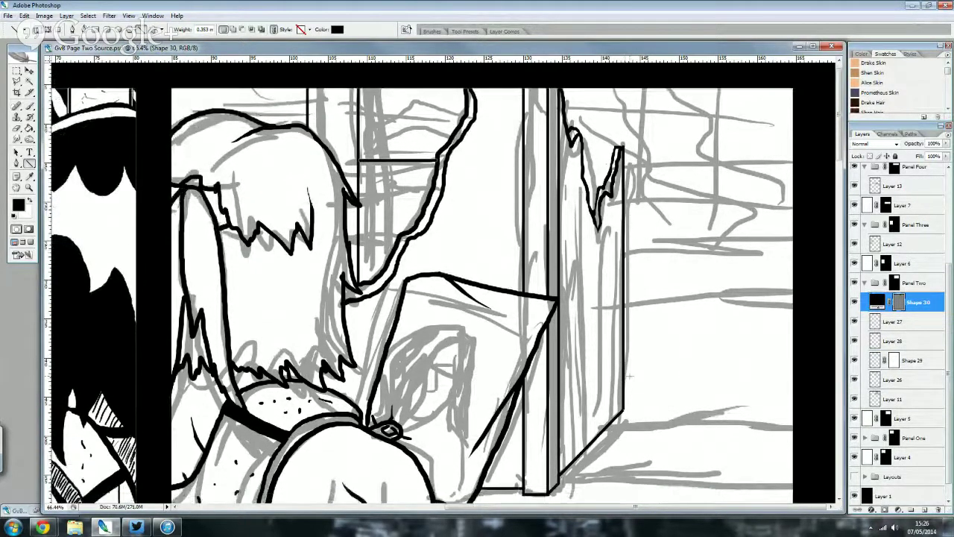
left_click_drag(624, 381, 796, 381)
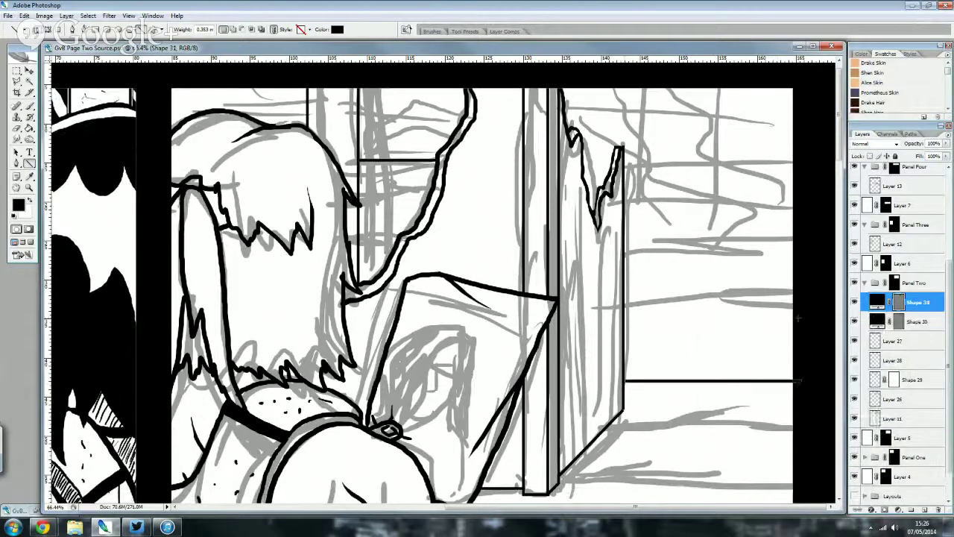
- Draw two upper window lines, undo the misplaced pair, and redraw them extending left
left_click_drag(802, 241, 625, 241)
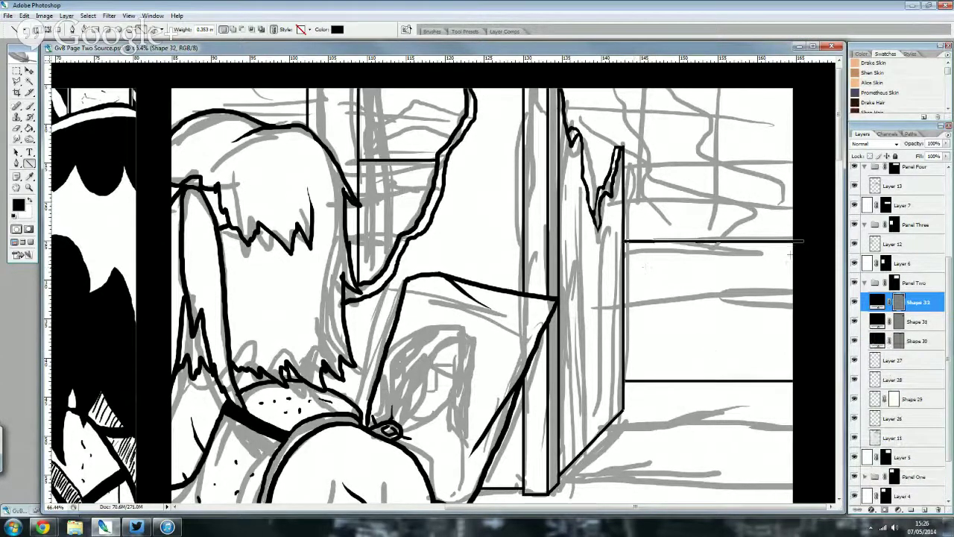
left_click_drag(802, 254, 627, 255)
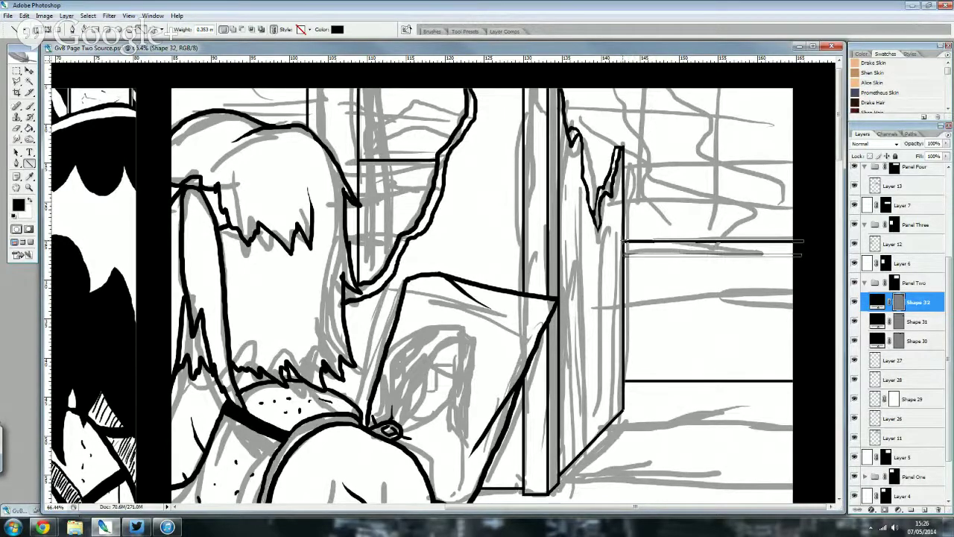
key("ctrl+alt+z")
key("ctrl+alt+z")
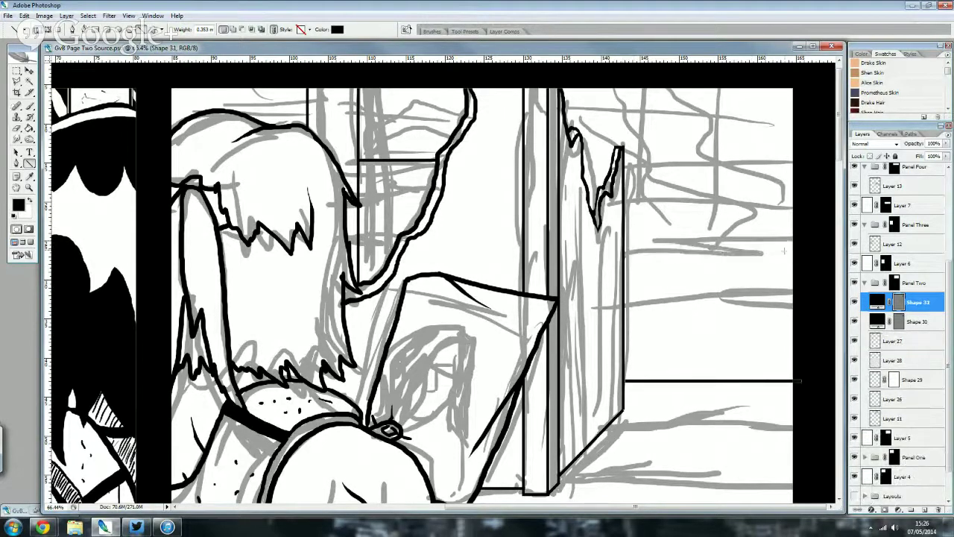
left_click_drag(794, 240, 428, 239)
mouse_move(397, 210)
left_mouse_down()
mouse_move(358, 210)
mouse_move(358, 239)
left_mouse_up()
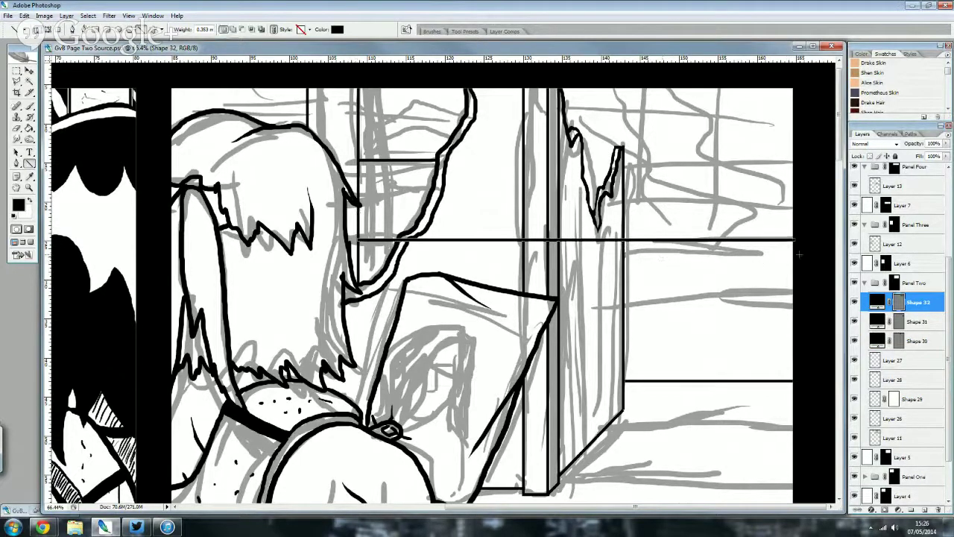
left_click_drag(799, 254, 370, 216)
- Ink a horizontal line near the floor and another higher across the window
scroll(563, 451, "down", 1)
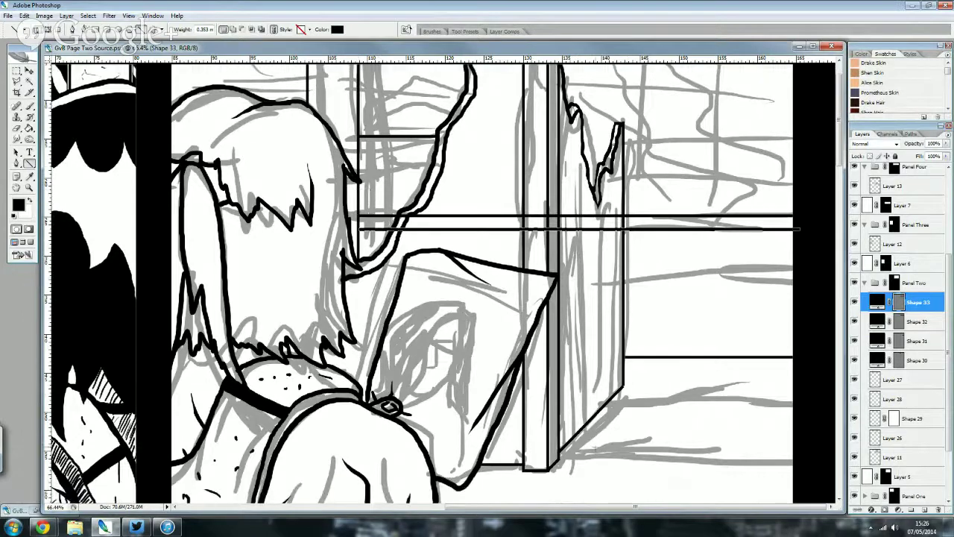
left_click_drag(558, 450, 799, 450)
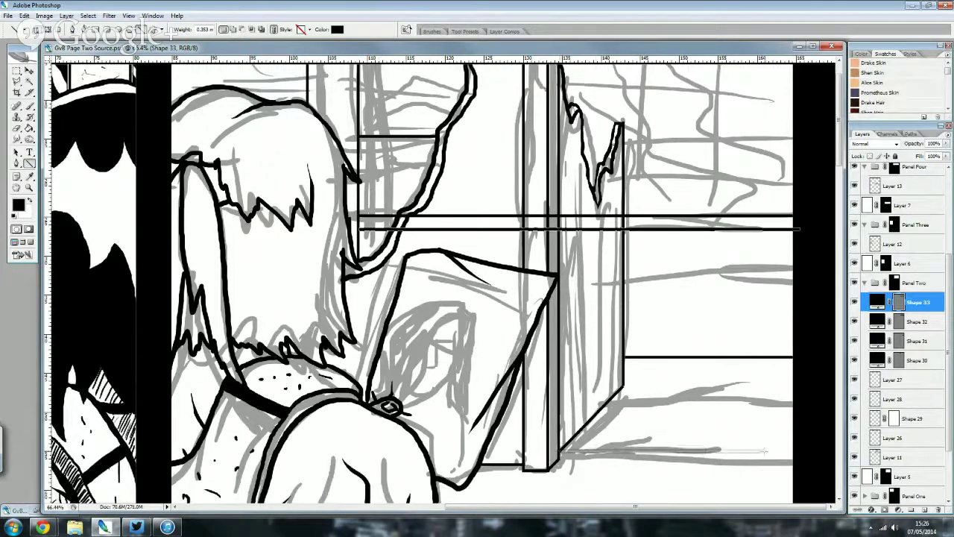
scroll(797, 447, "up", 1)
scroll(799, 474, "up", 1)
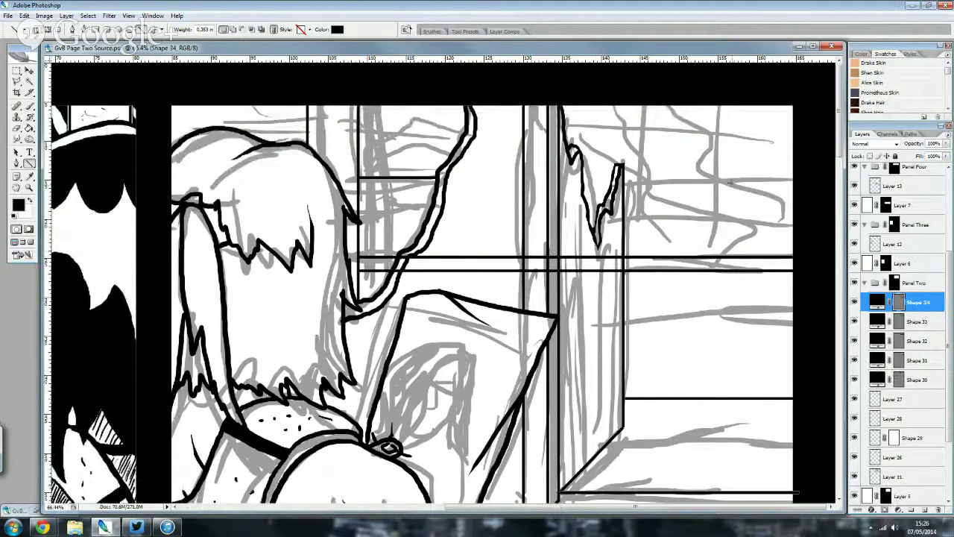
left_click_drag(796, 248, 625, 248)
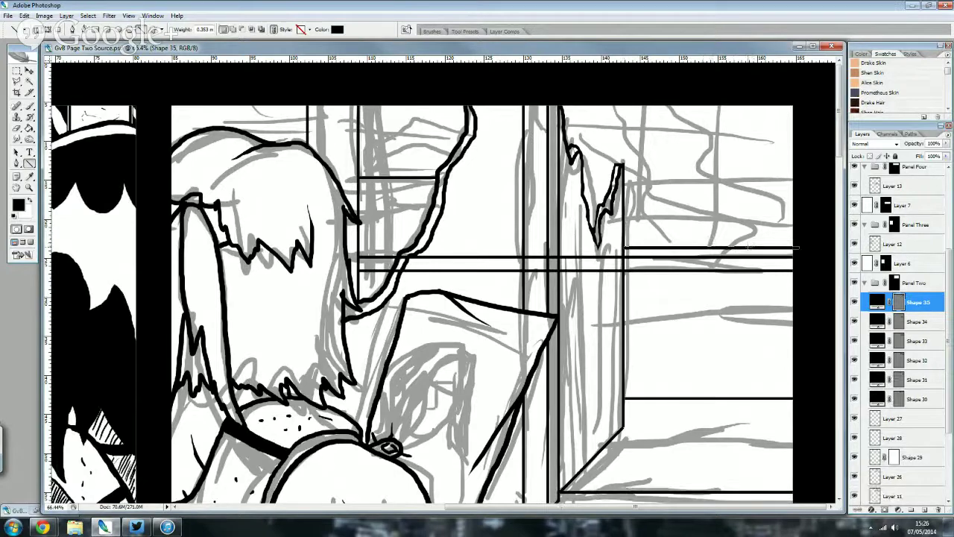
- Ink three vertical window bars in the upper right window
left_click_drag(748, 247, 747, 105)
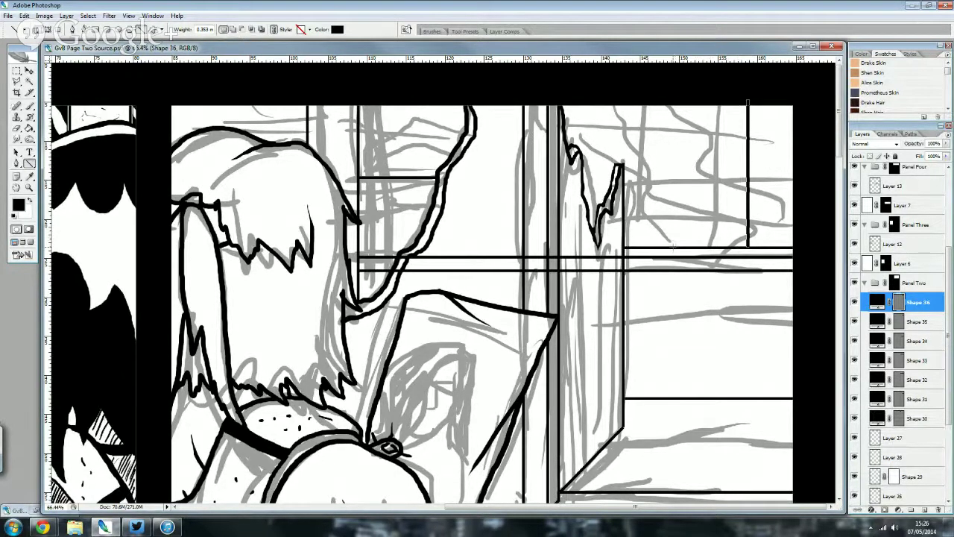
left_click_drag(673, 247, 672, 104)
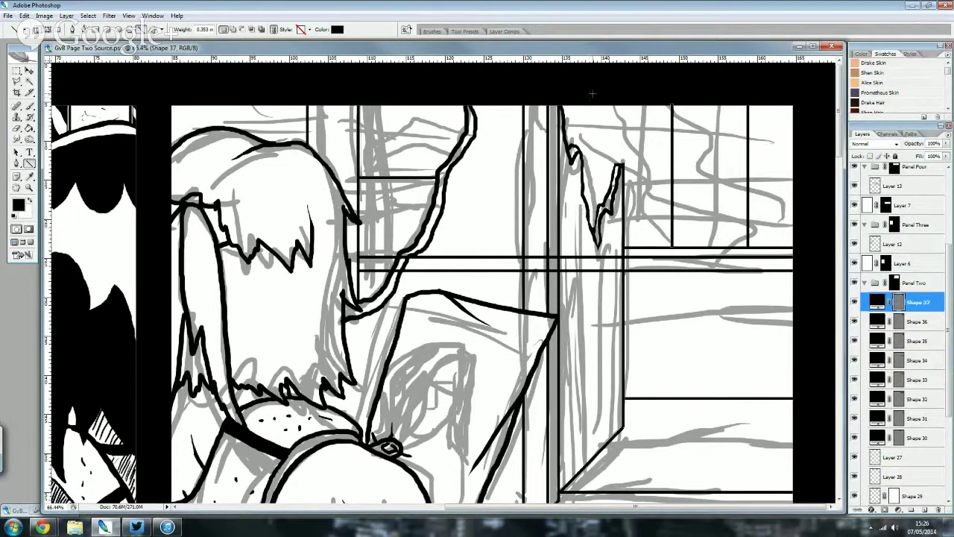
left_click_drag(592, 93, 592, 218)
left_click_drag(593, 224, 592, 247)
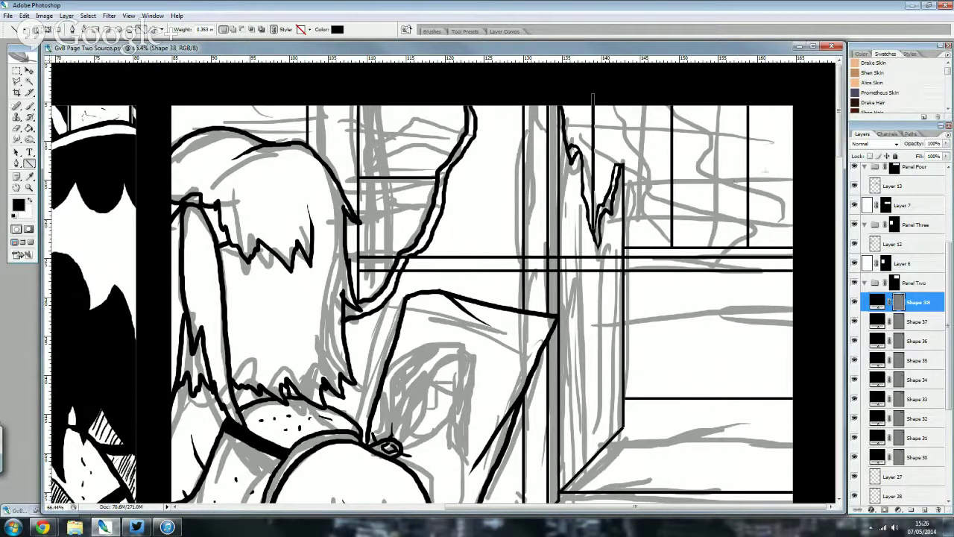
- Replace two misplaced top horizontal lines with new lower and upper window bars
left_click_drag(796, 174, 582, 174)
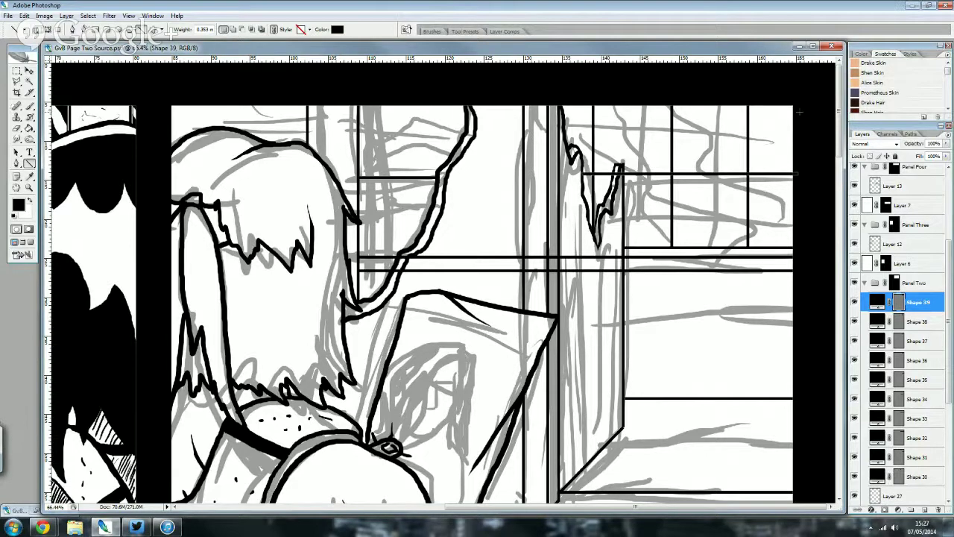
left_click_drag(798, 110, 564, 109)
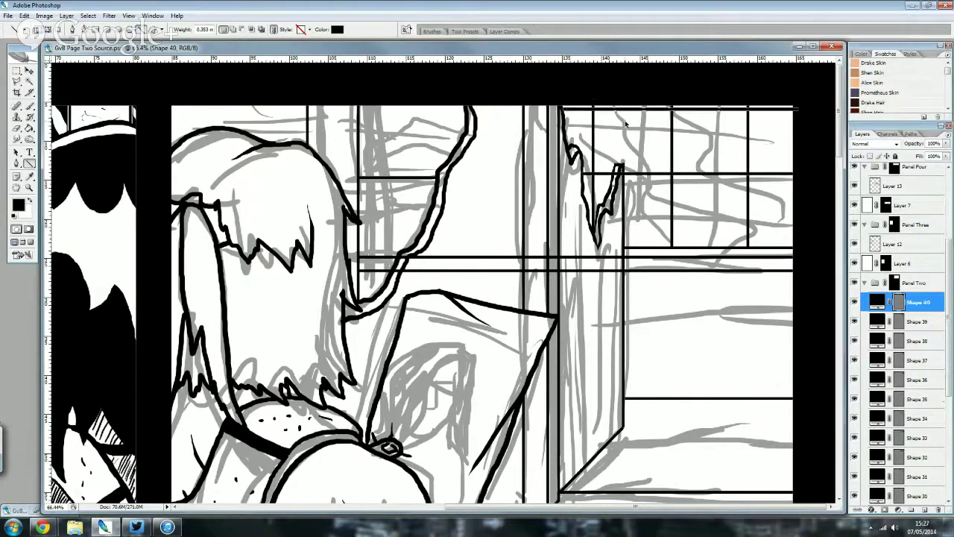
key("ctrl+alt+z")
key("ctrl+alt+z")
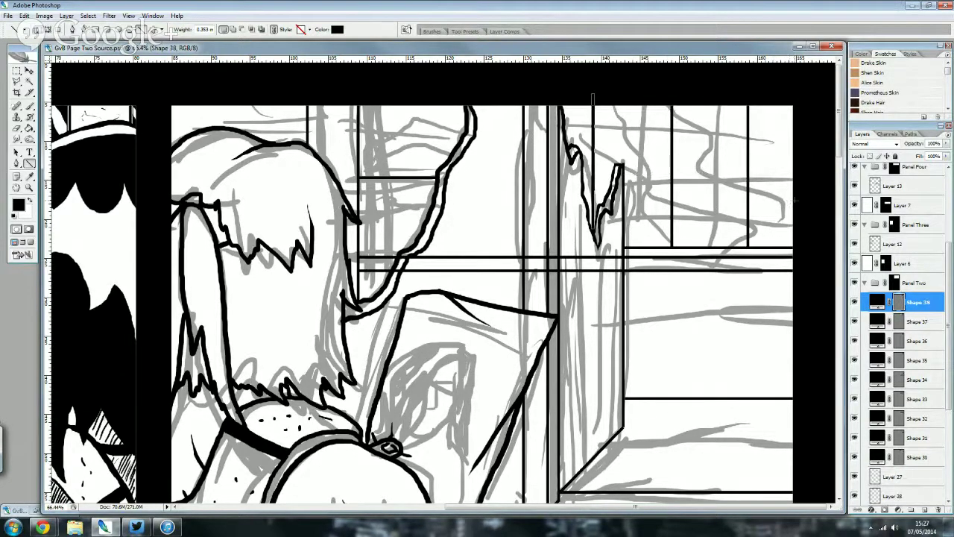
left_click_drag(794, 210, 586, 211)
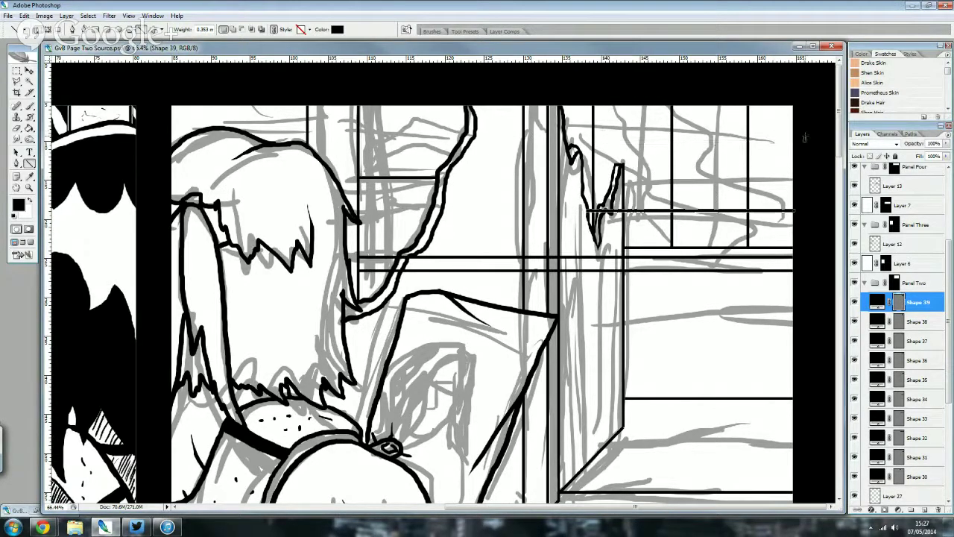
left_click_drag(805, 133, 564, 132)
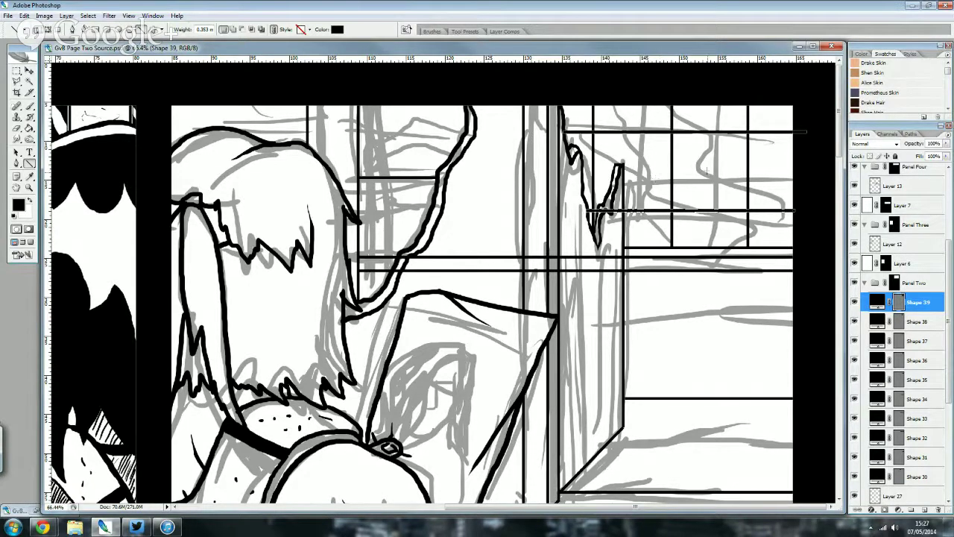
- Merge the Shape 30–39 window line layers into one layer
left_click(930, 482, "shift")
right_click(930, 482)
left_click(914, 449)
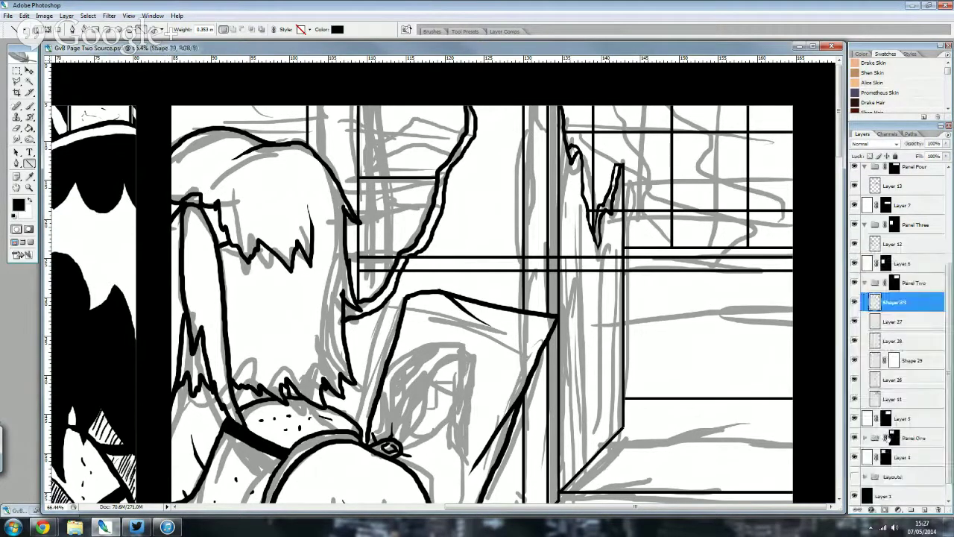
left_click(854, 302)
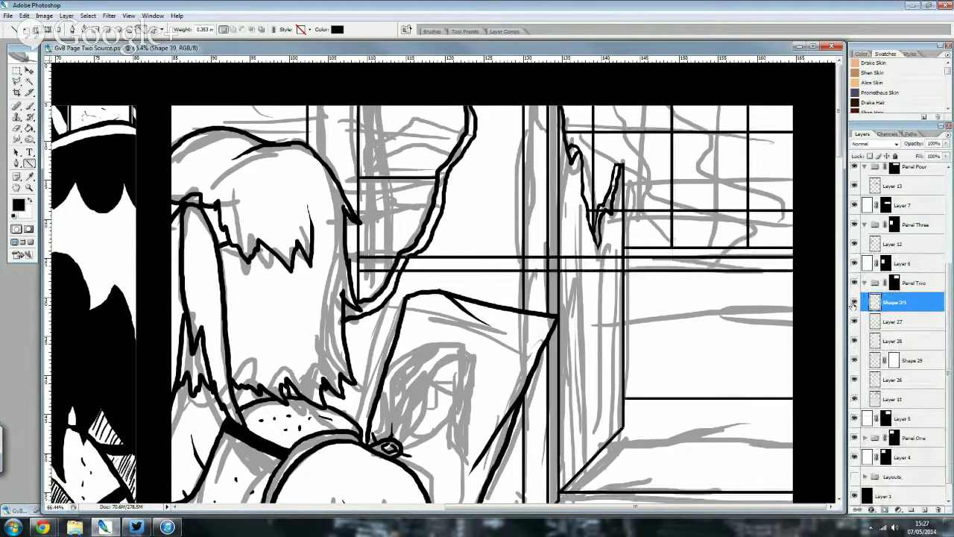
- Add a layer mask and brush out the grid lines overlapping the wall
left_click(884, 509)
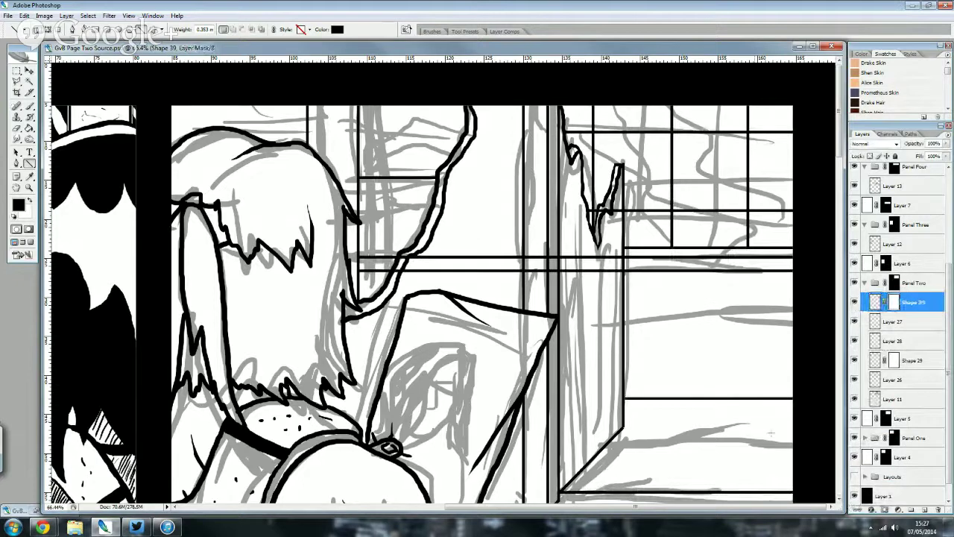
left_click(29, 106)
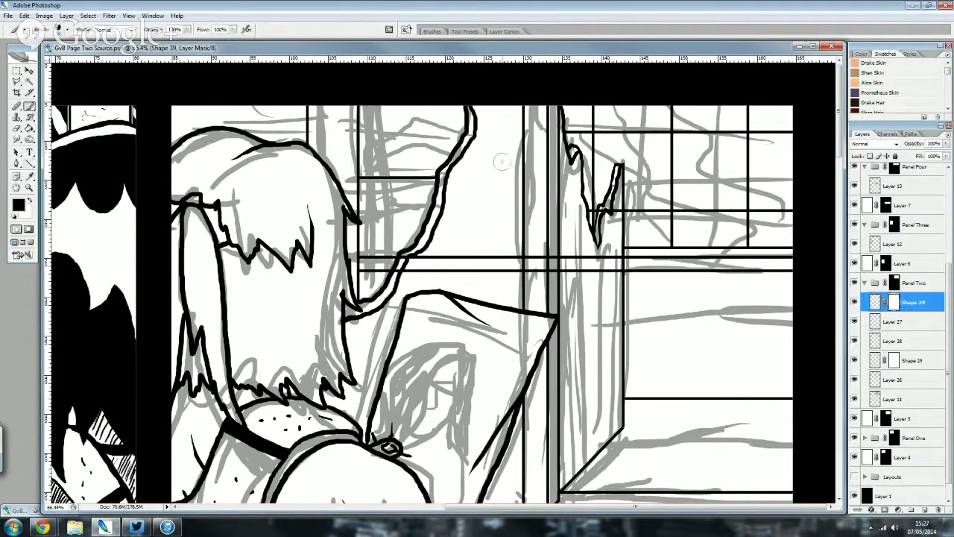
mouse_move(543, 249)
left_mouse_down()
mouse_move(549, 278)
mouse_move(615, 266)
mouse_move(408, 270)
left_mouse_up()
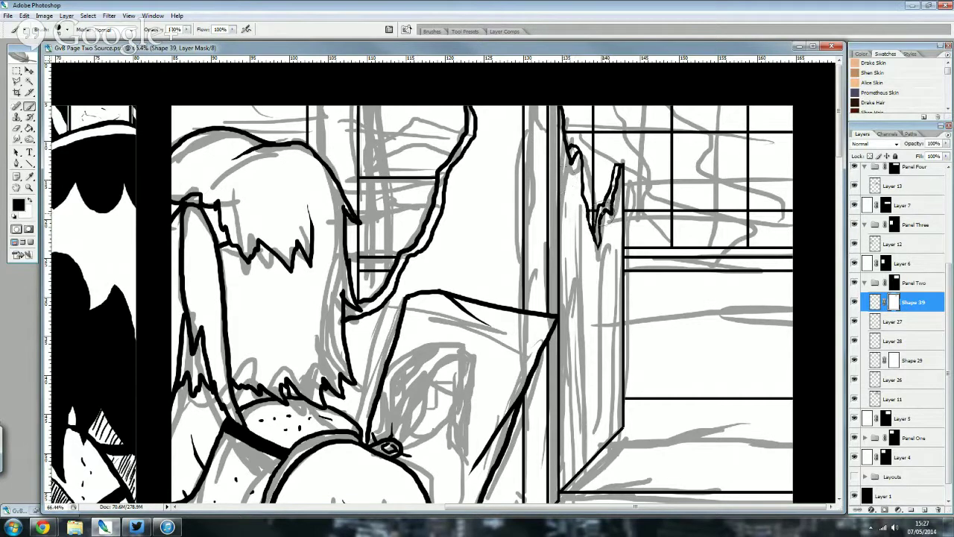
scroll(588, 205, "down", 1)
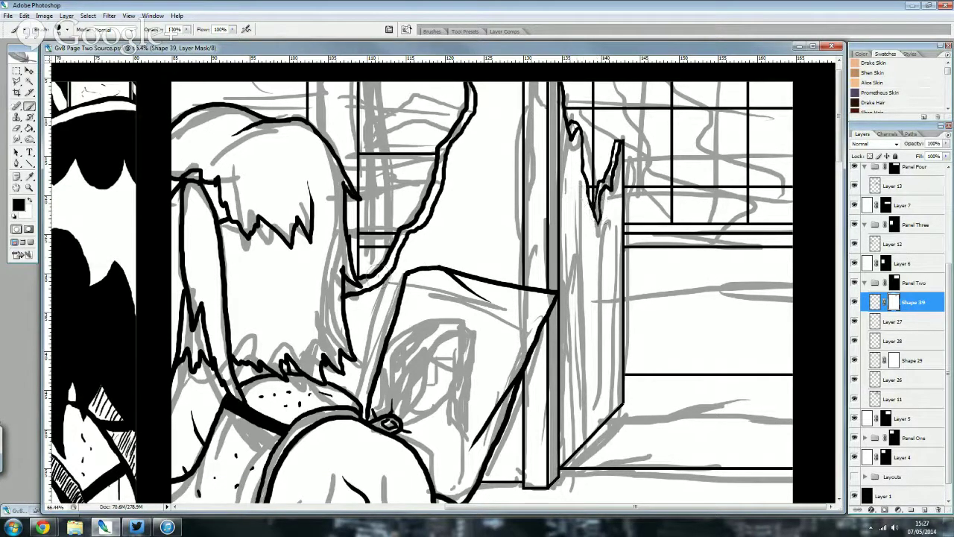
scroll(501, 261, "up", 1)
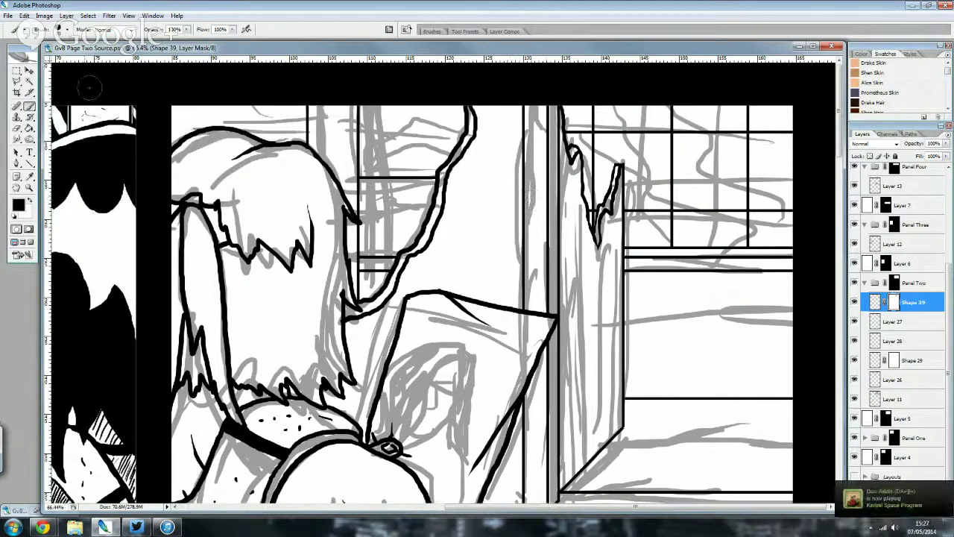
- Hide the Layer 11 pencil sketch and zoom out to see both comic panels
left_click(854, 399)
scroll(470, 223, "down", 1)
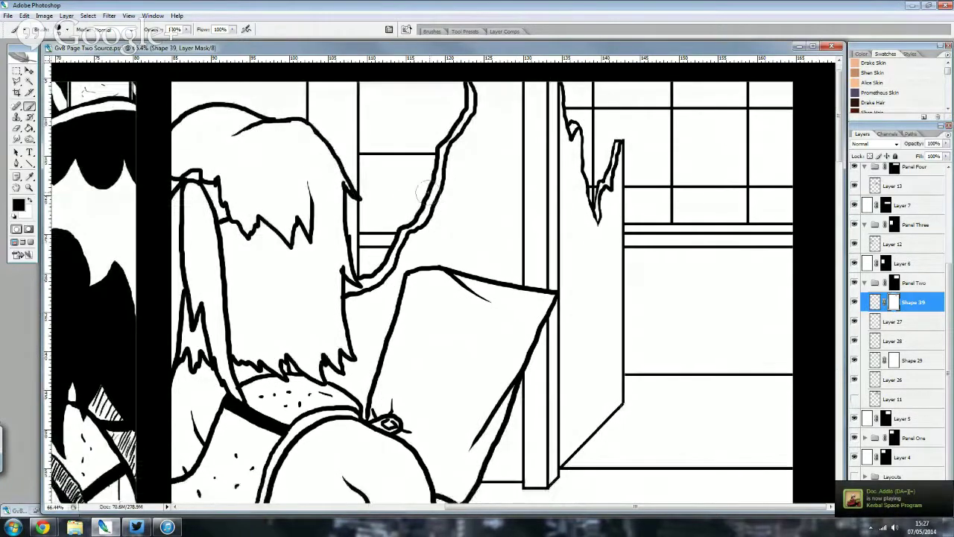
scroll(492, 235, "down", 1)
scroll(503, 246, "down", 2)
key("ctrl+minus")
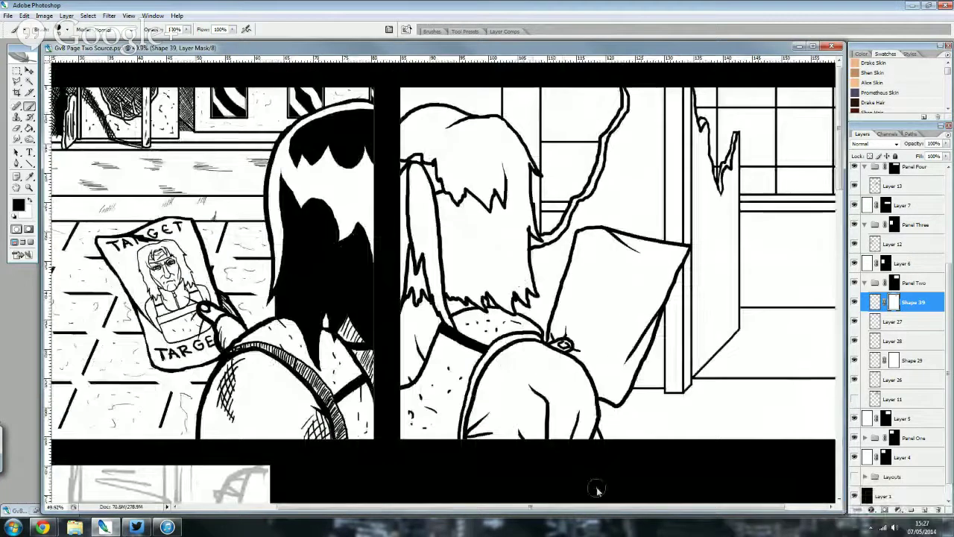
- Toggle the girl's inks on Layer 26 to compare, select that layer, and zoom in on her
scroll(596, 489, "right", 3)
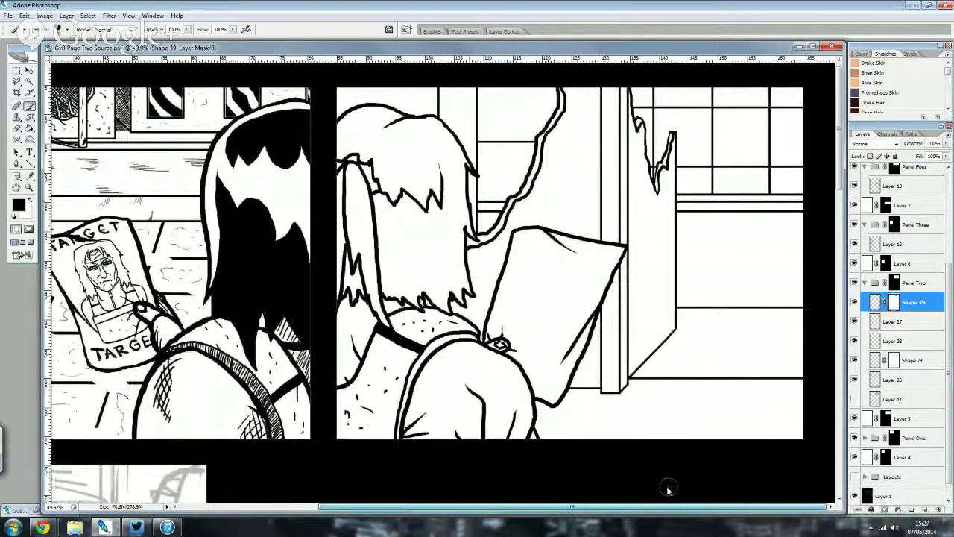
left_click(854, 380)
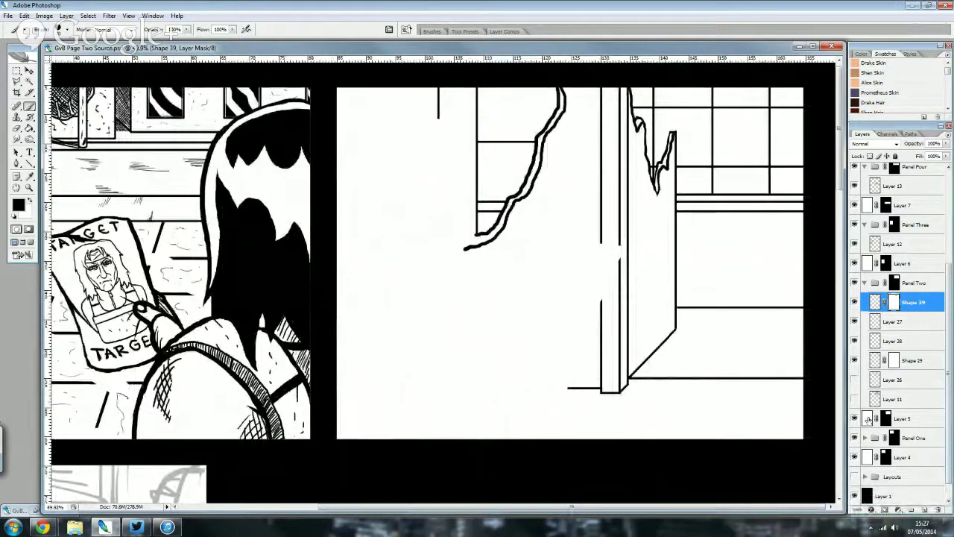
left_click(854, 379)
left_click(894, 379)
key("ctrl+plus")
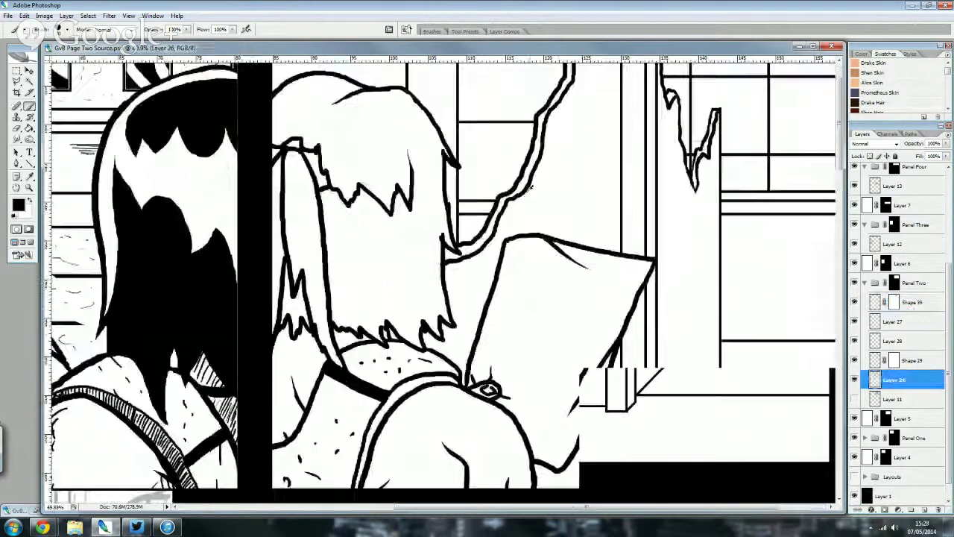
key("ctrl+plus")
scroll(422, 143, "up", 1)
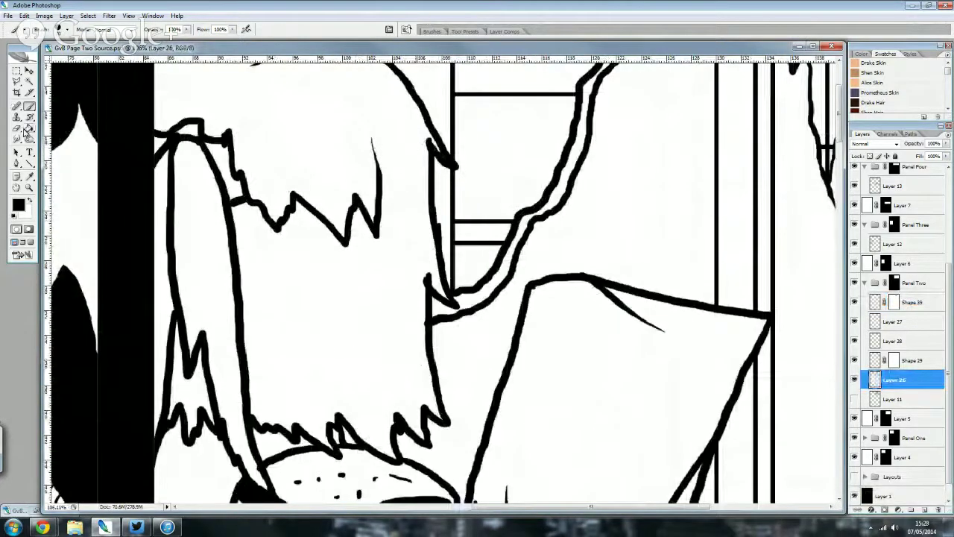
- Tidy the girl's linework with the Eraser, with a brief Brush touch-up
left_click(18, 128)
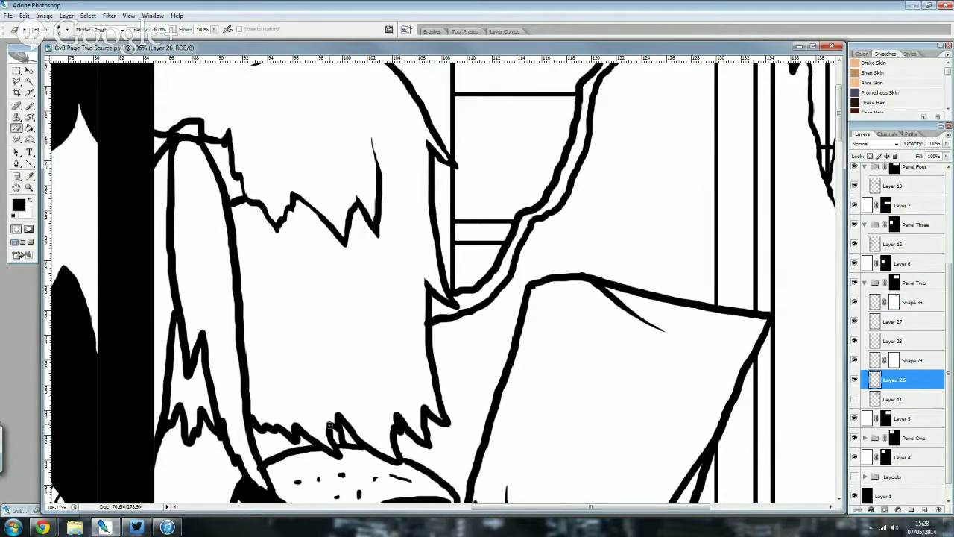
scroll(400, 429, "down", 1)
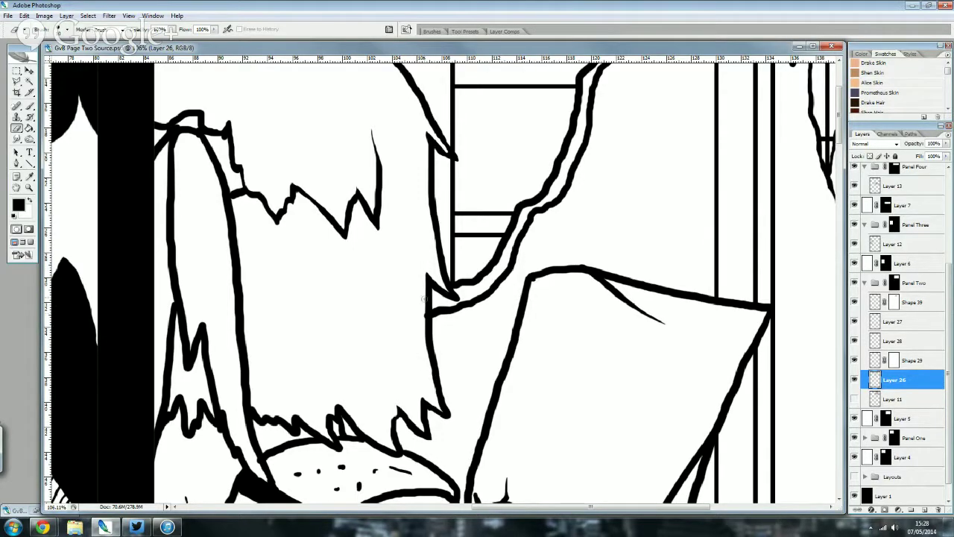
scroll(424, 299, "up", 2)
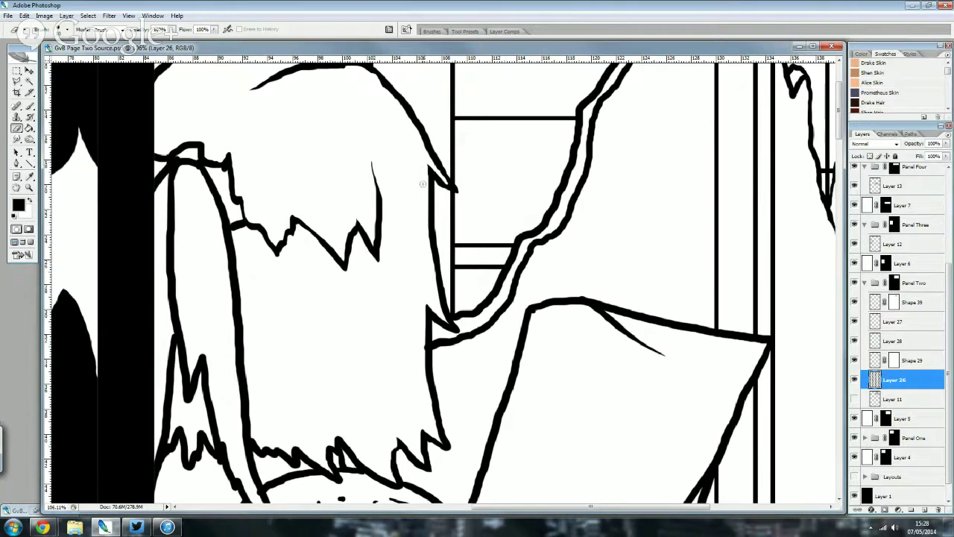
scroll(422, 184, "up", 2)
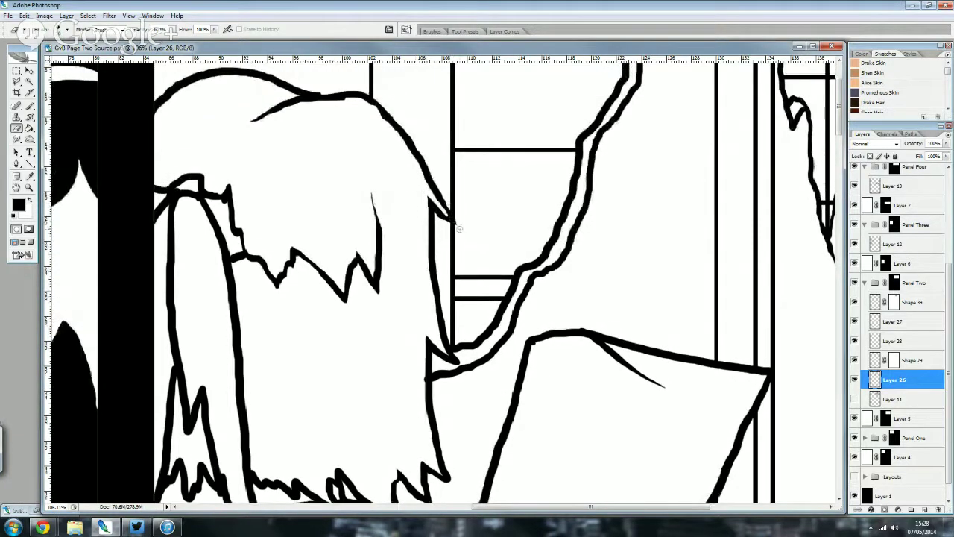
key("b")
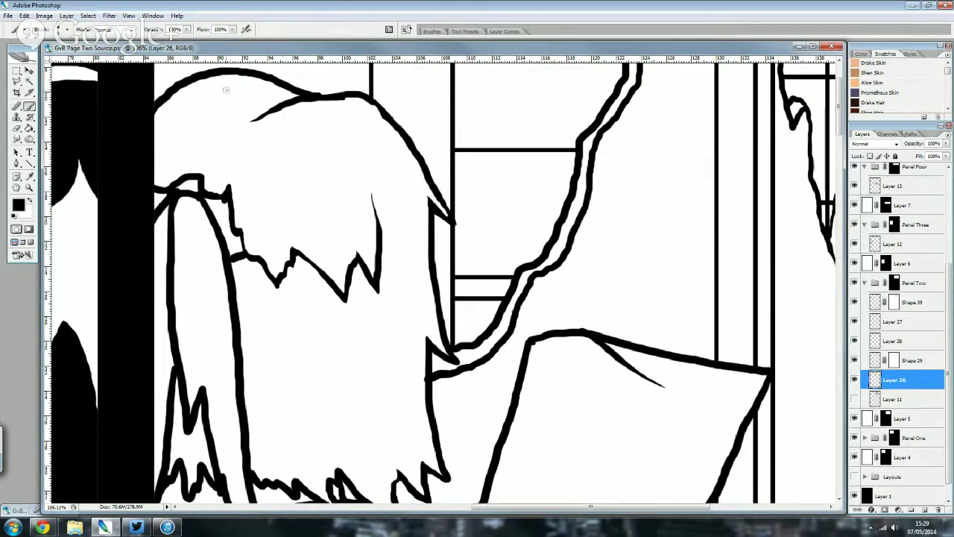
key("e")
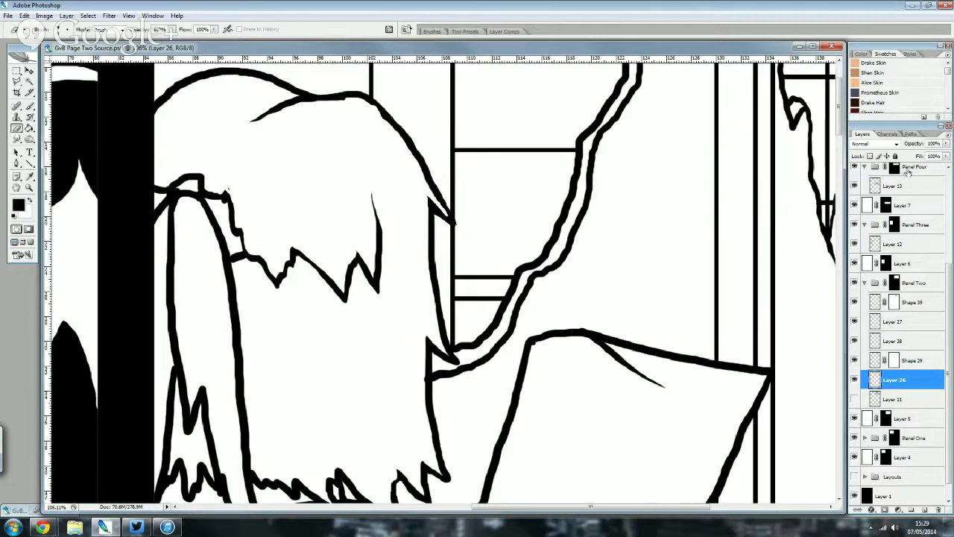
- Pan over to the window grid, check its visibility, and select the window lines layer
scroll(805, 387, "down", 1)
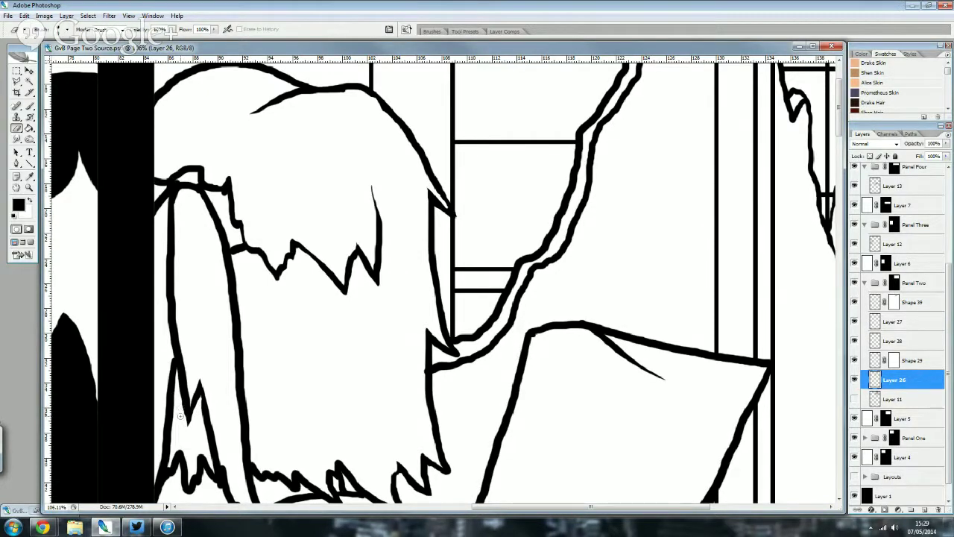
scroll(207, 257, "down", 3)
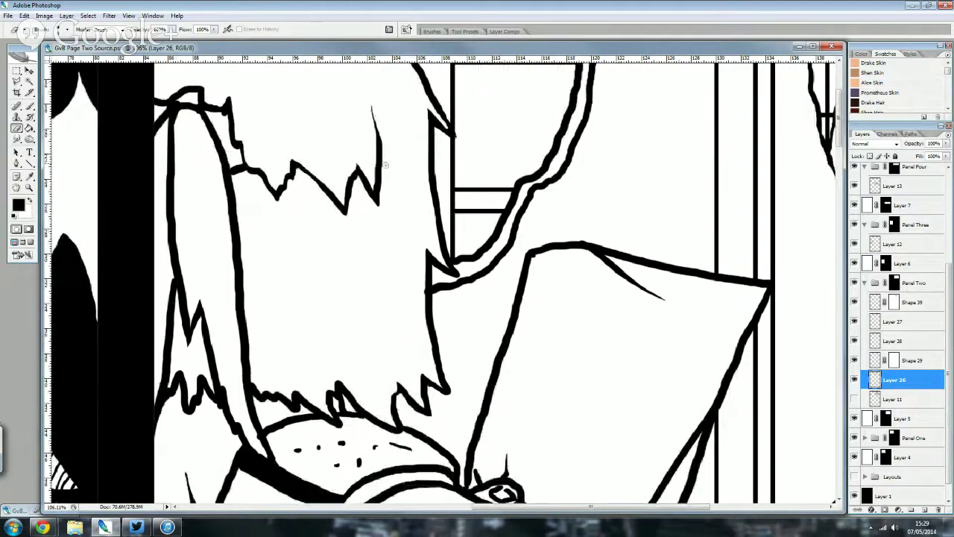
scroll(490, 346, "down", 3)
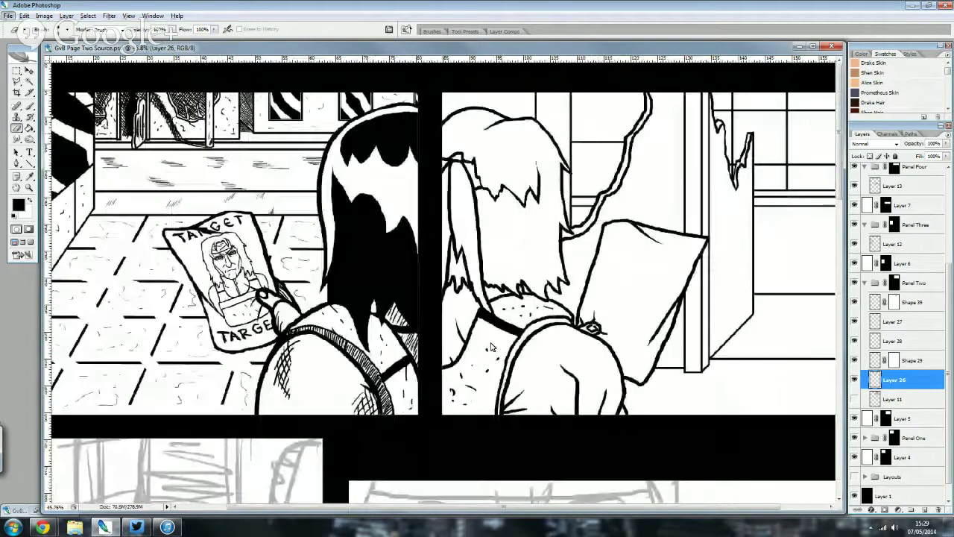
scroll(557, 478, "right", 2)
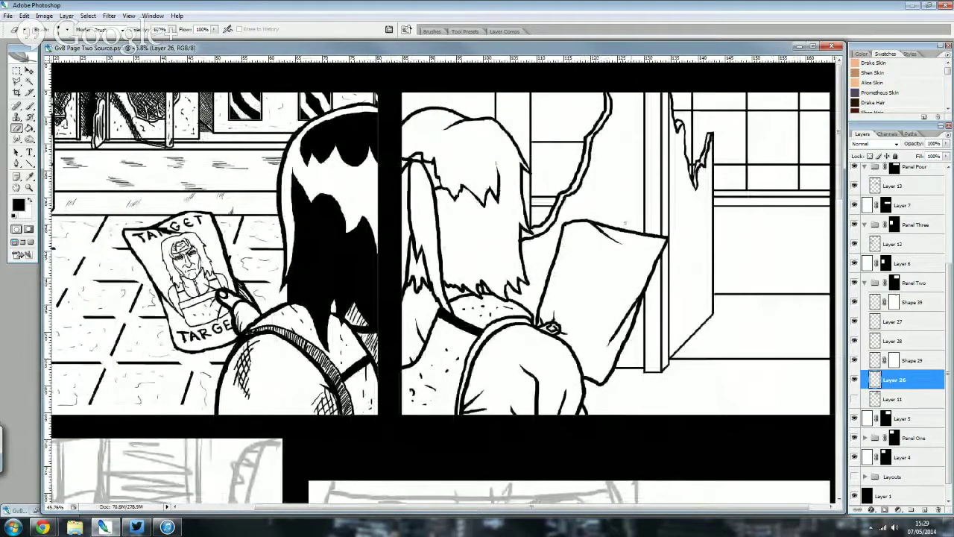
left_click(854, 302)
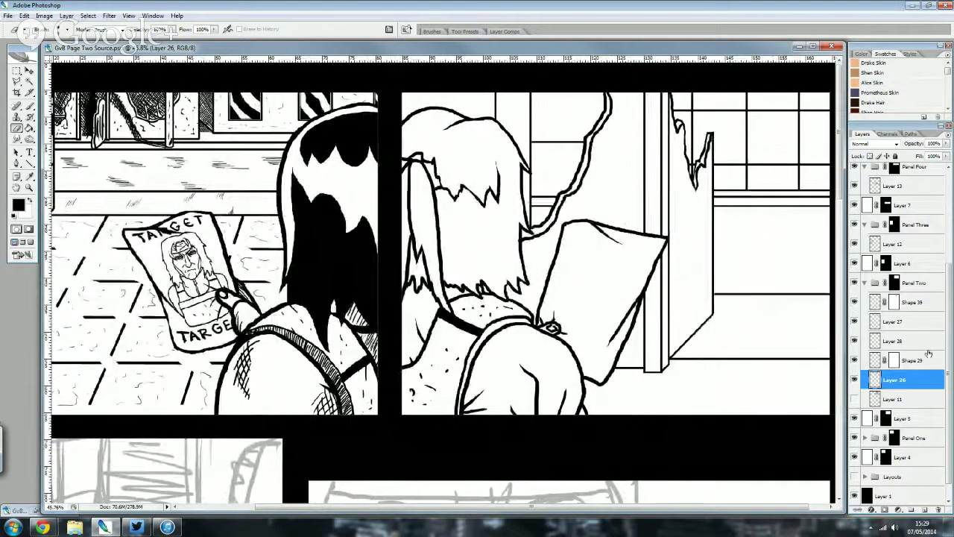
left_click(910, 302)
scroll(764, 67, "up", 2)
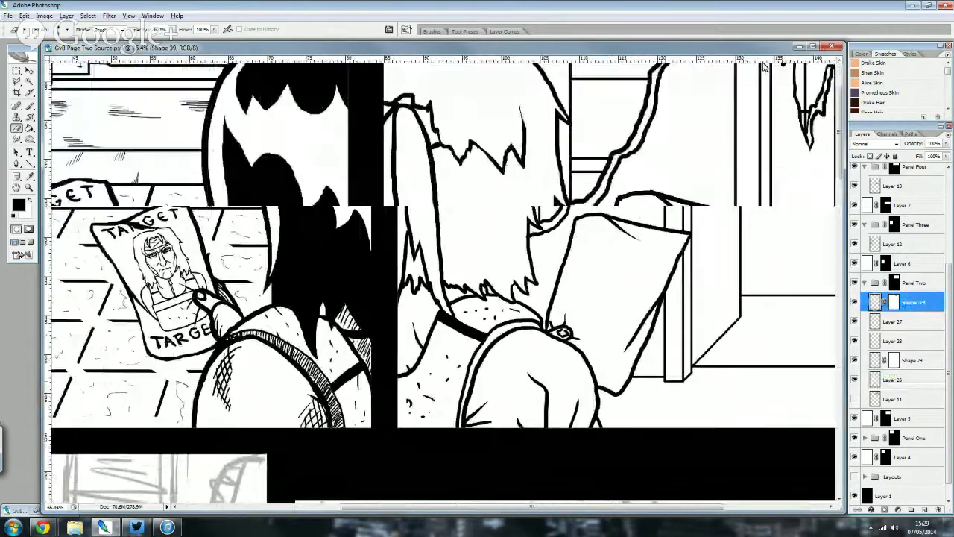
scroll(676, 470, "up", 1)
scroll(676, 469, "up", 1)
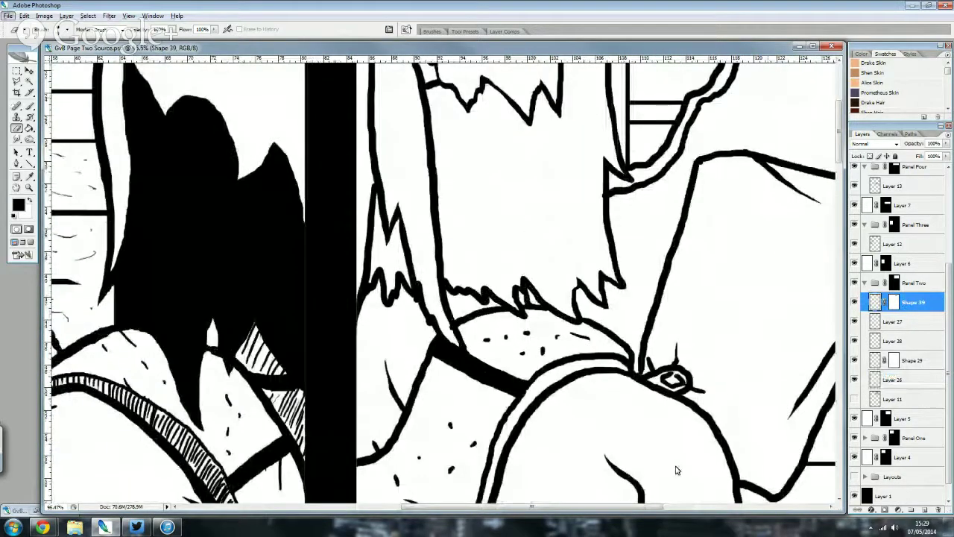
scroll(676, 469, "down", 2)
scroll(430, 237, "up", 2)
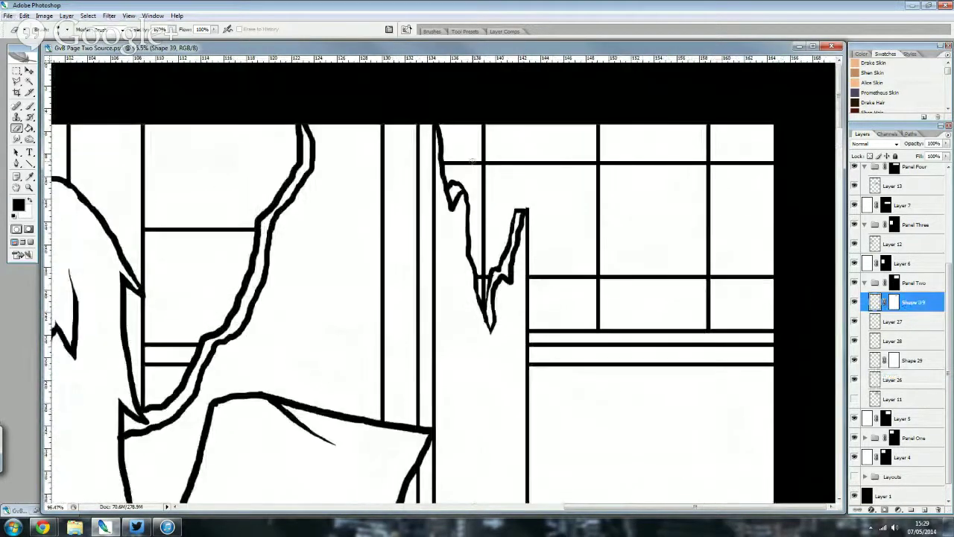
key("l")
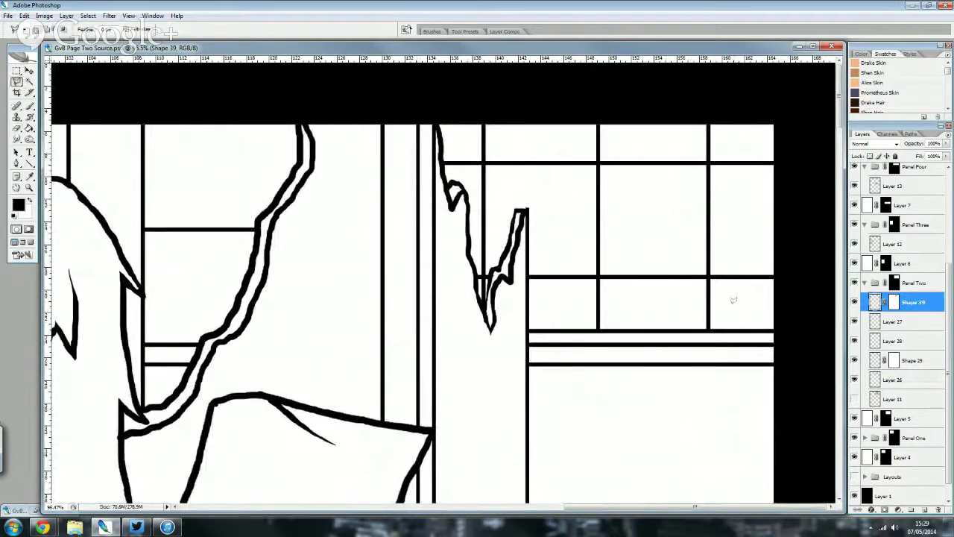
- Lasso the upper window area beside the torn wall and fill it black on new Layer 29
mouse_move(778, 273)
left_mouse_down()
mouse_move(781, 113)
mouse_move(442, 116)
mouse_move(443, 167)
mouse_move(468, 210)
mouse_move(481, 297)
mouse_move(520, 211)
left_mouse_up()
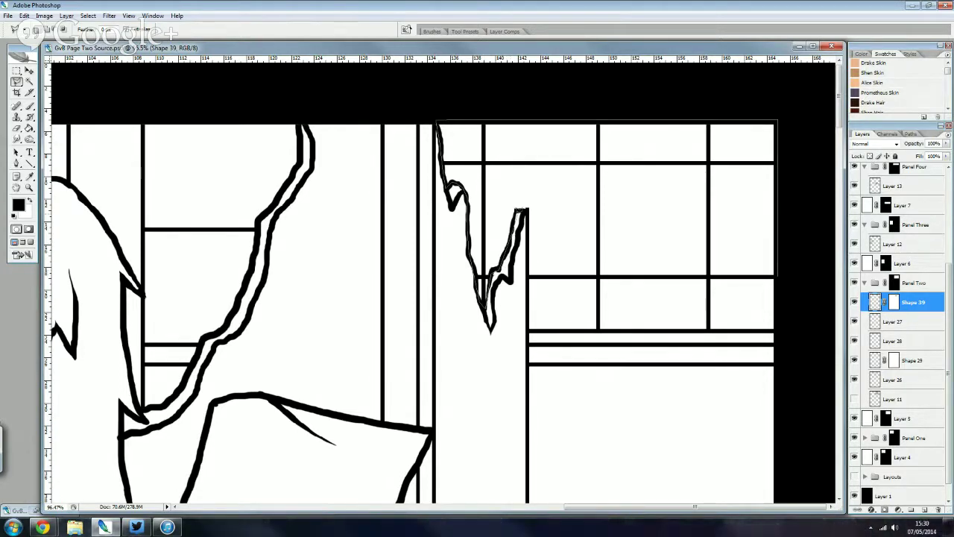
mouse_move(516, 207)
left_mouse_down()
mouse_move(534, 323)
mouse_move(536, 273)
mouse_move(759, 269)
mouse_move(777, 121)
left_mouse_up()
left_click(924, 509)
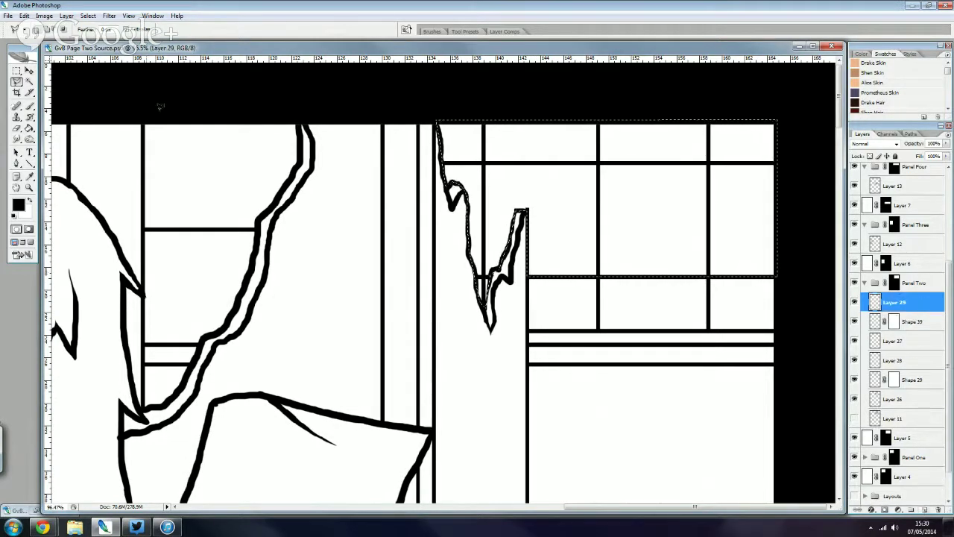
left_click(31, 128)
left_click(559, 200)
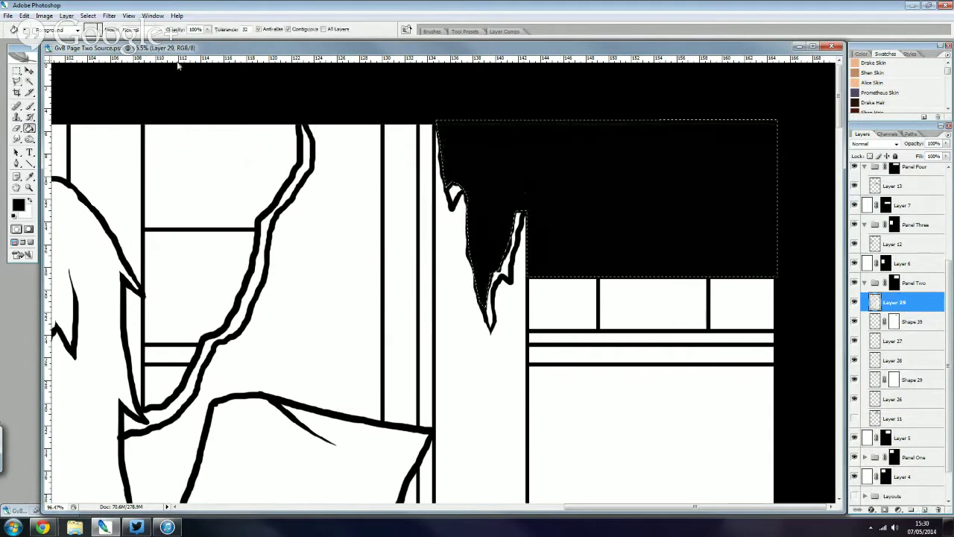
key("m")
left_click(243, 130)
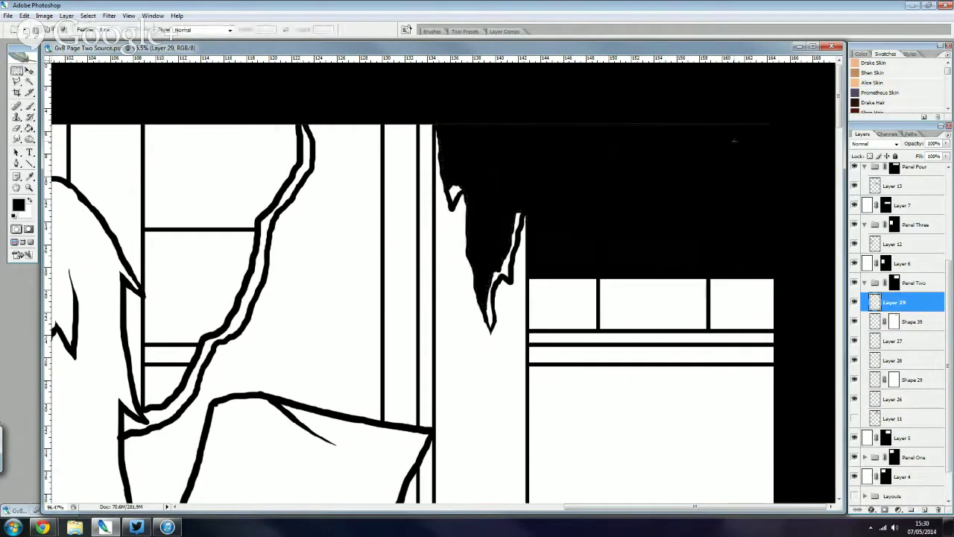
- Lower the window fill to 59% opacity and erase seven diagonal light streaks through it
left_click(945, 143)
left_click_drag(931, 154, 924, 155)
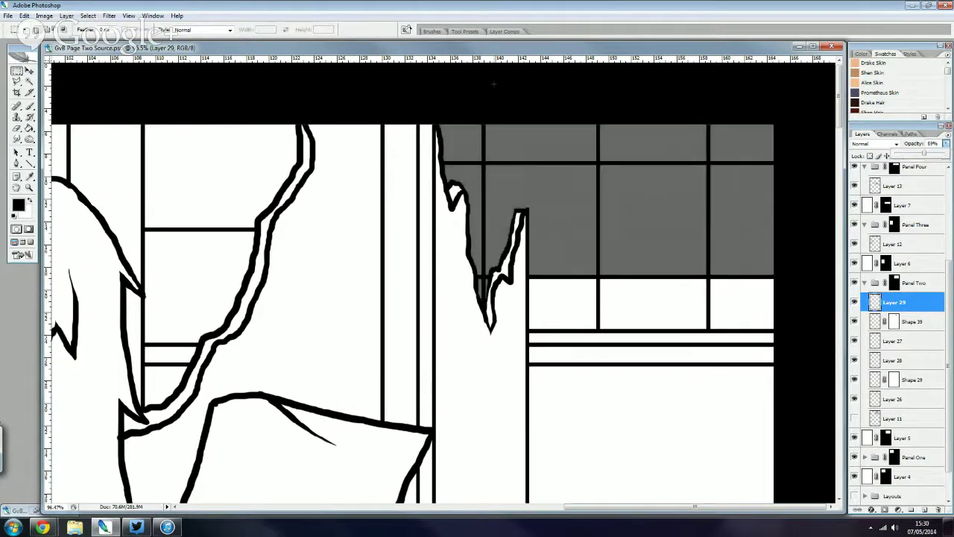
key("e")
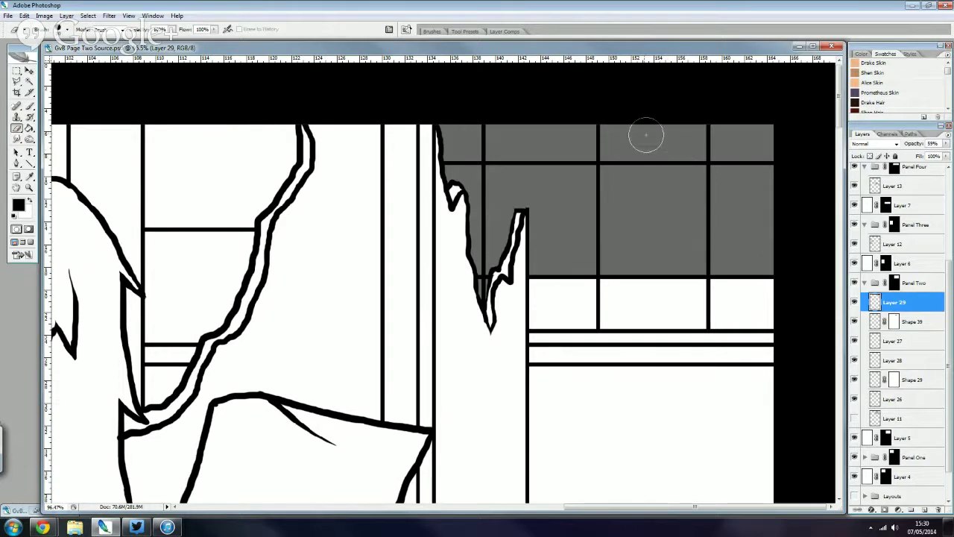
left_click_drag(649, 111, 837, 264)
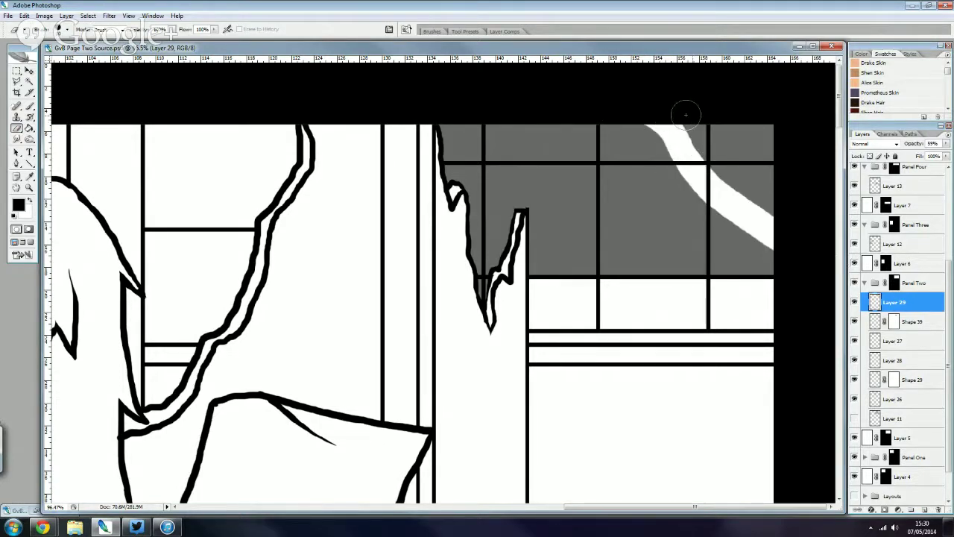
left_click_drag(686, 112, 782, 168)
left_click_drag(555, 104, 707, 287)
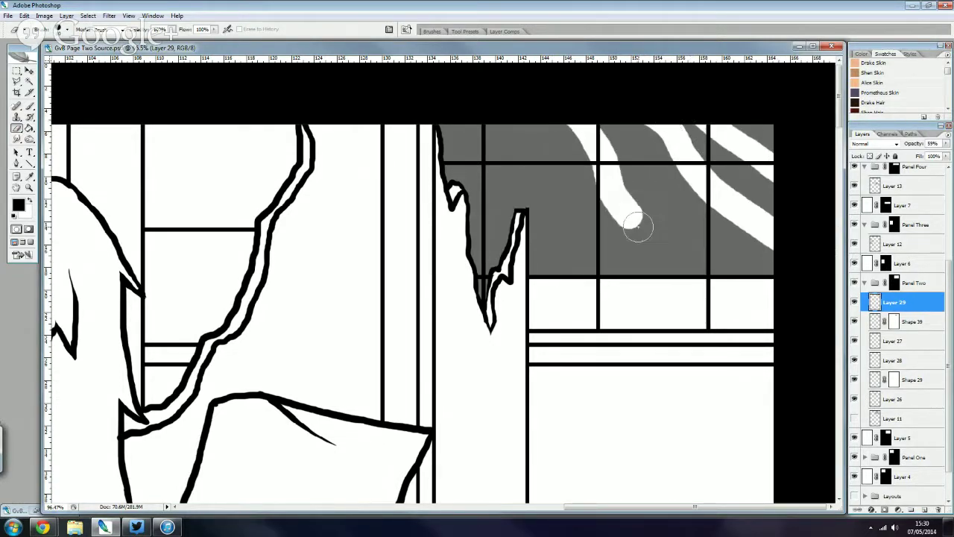
left_click_drag(613, 202, 675, 272)
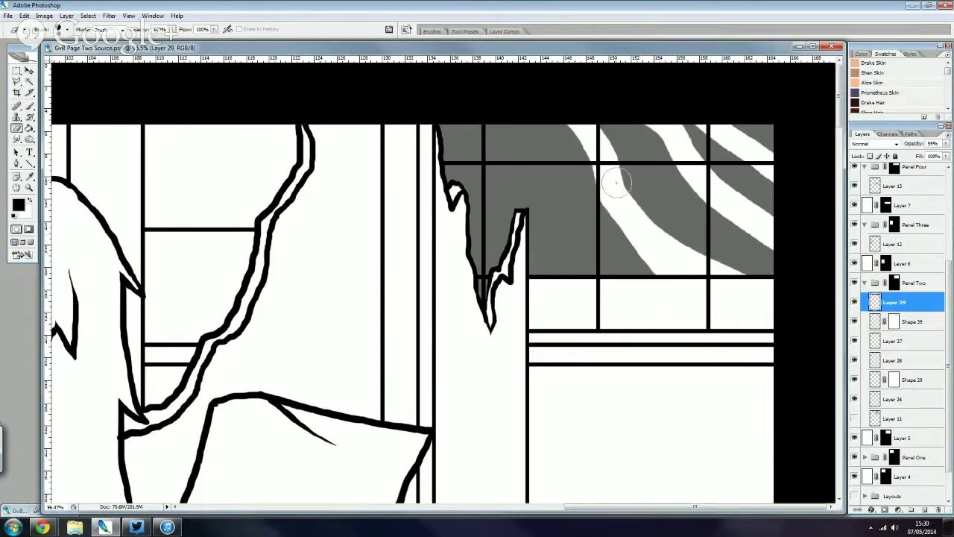
left_click_drag(588, 123, 745, 272)
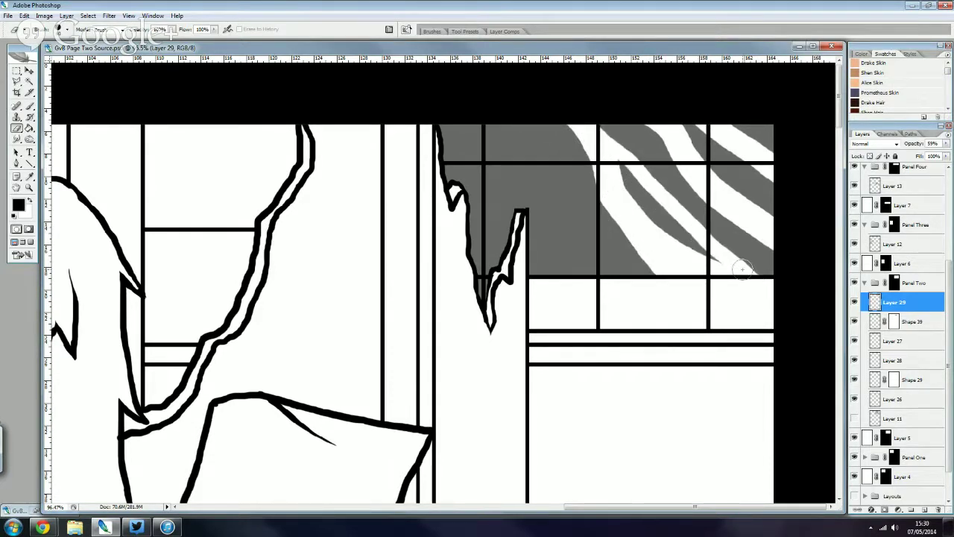
left_click_drag(477, 125, 652, 274)
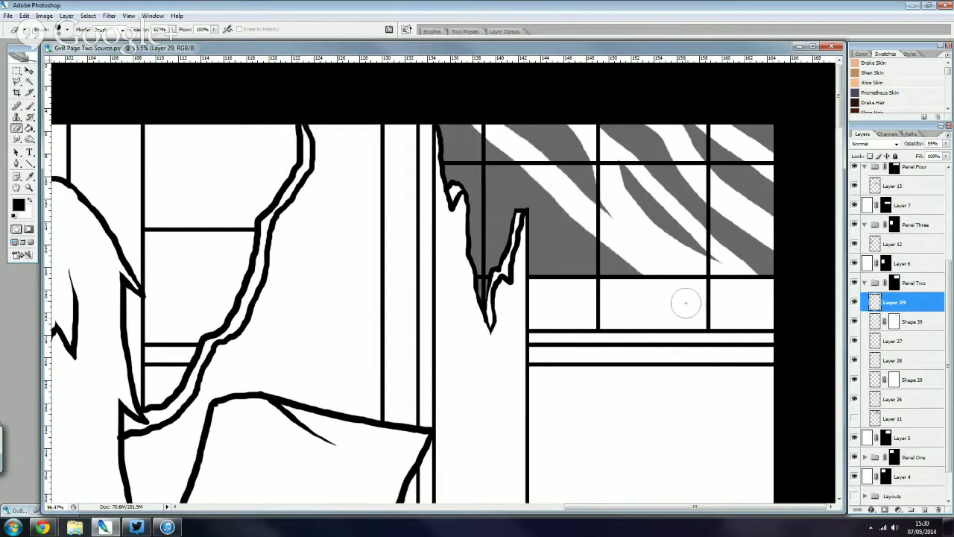
left_click_drag(401, 113, 581, 276)
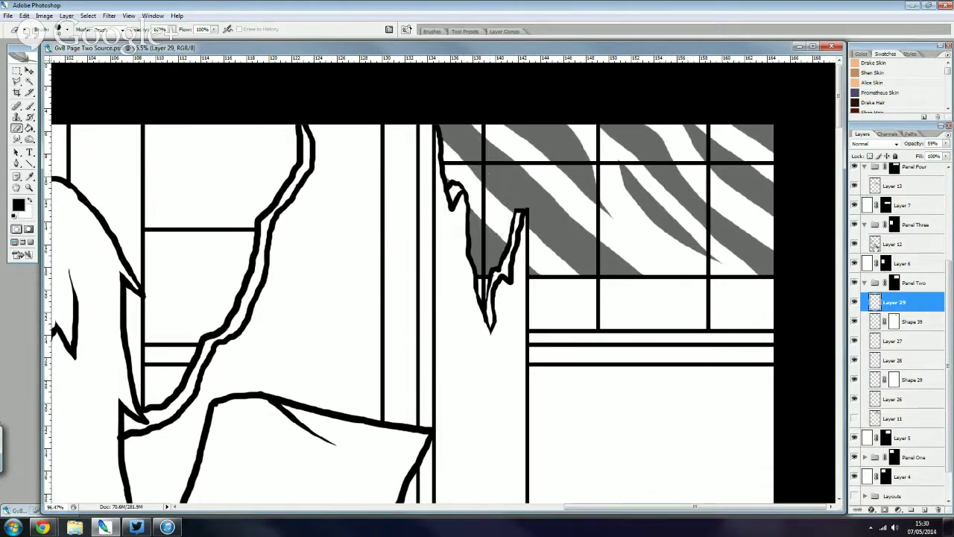
- Check the fill against the frame lines and restore the window fill to 100% opacity
left_click(855, 380)
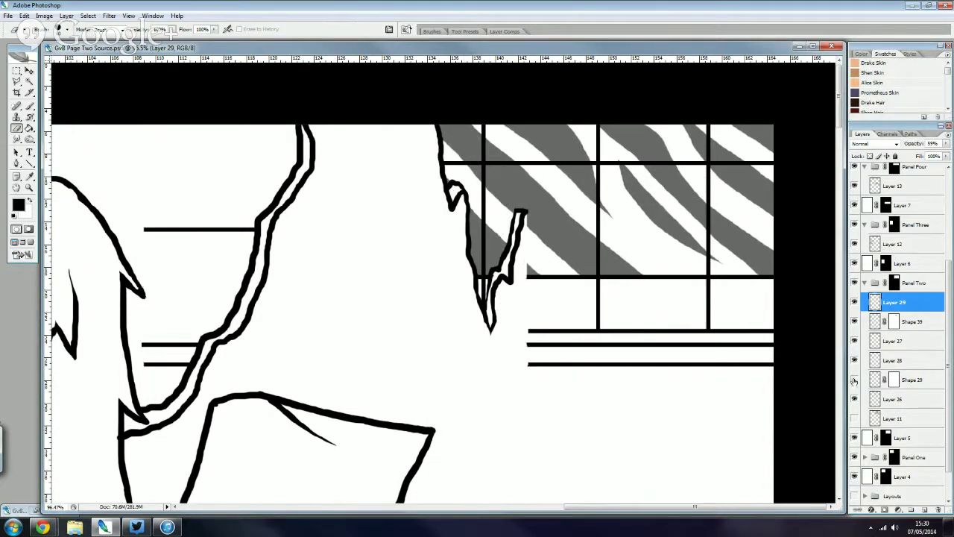
left_click(855, 380)
left_click(879, 380)
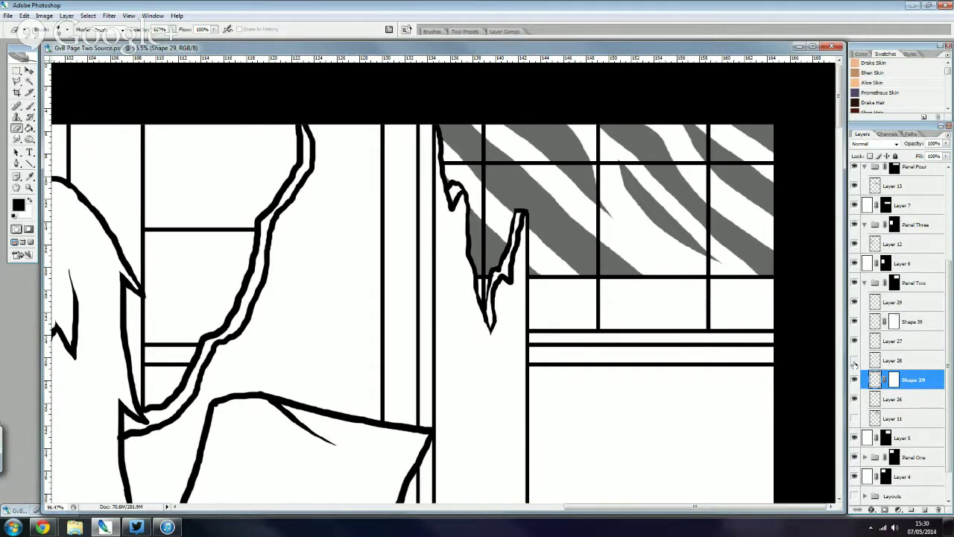
left_click(882, 360)
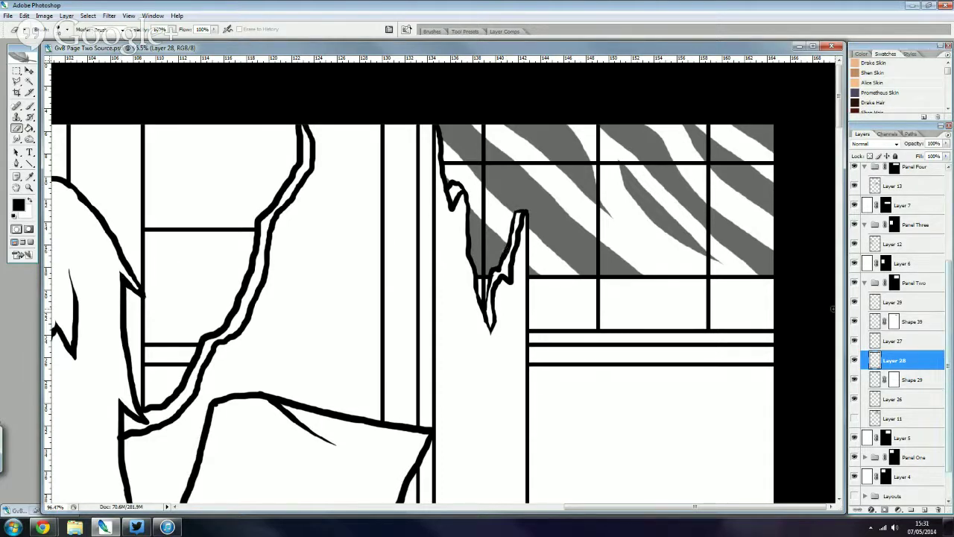
left_click(891, 302)
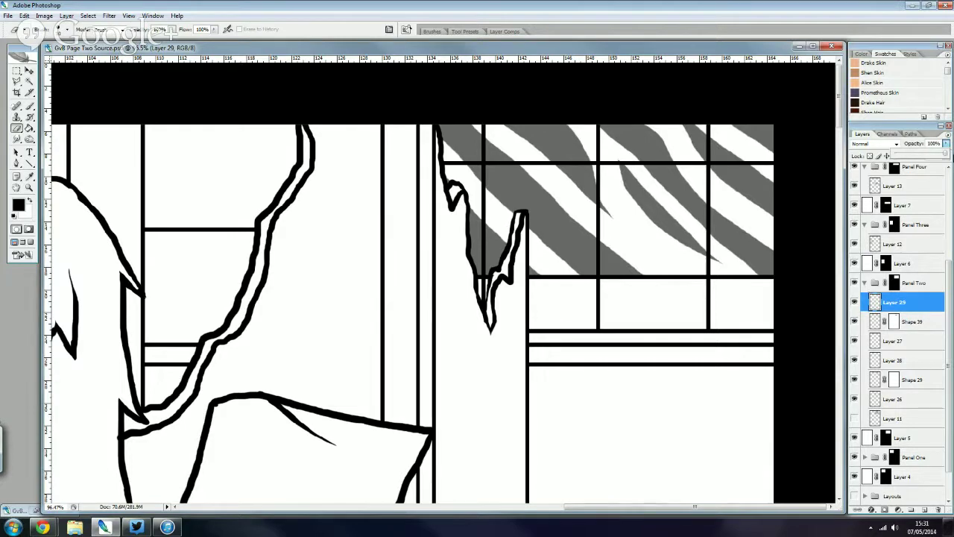
key("Return")
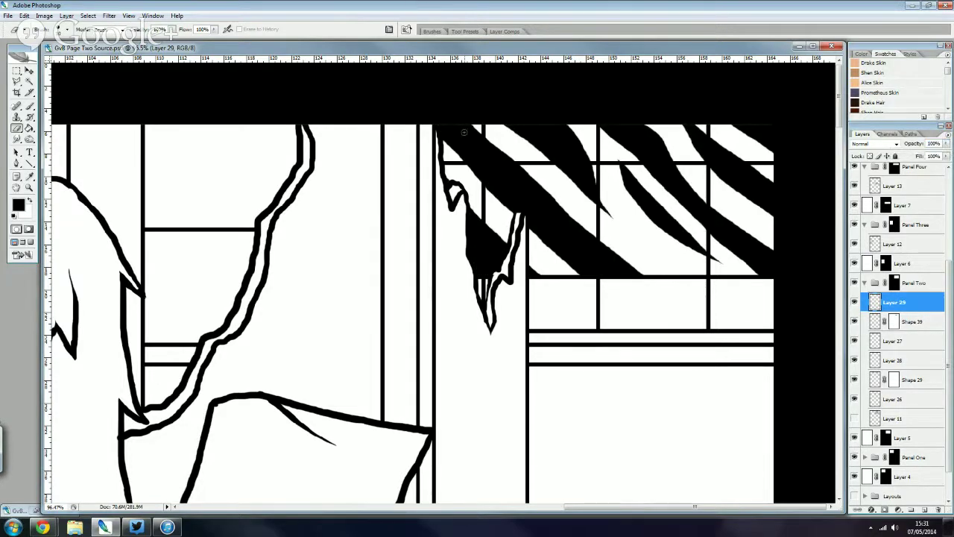
- Toggle the girl figure and window-frame lines off and on to check the background
scroll(464, 132, "up", 1)
scroll(440, 283, "up", 2)
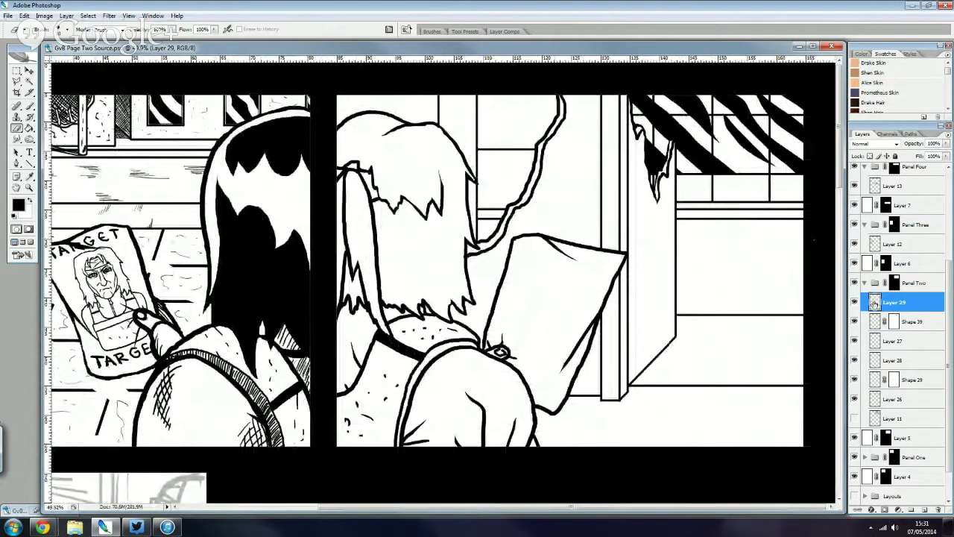
left_click(854, 399)
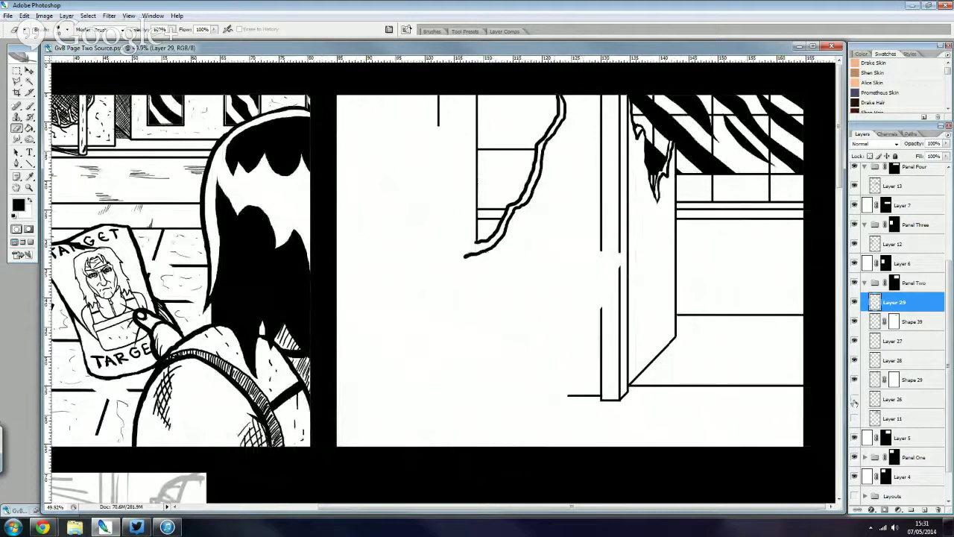
left_click(854, 399)
left_click(854, 379)
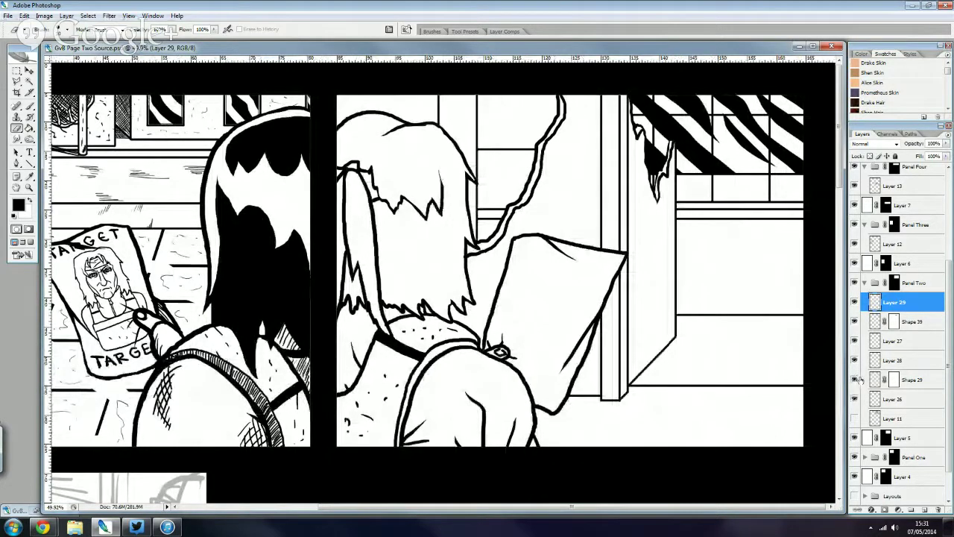
left_click(905, 379)
- On a new layer, brush crack and texture marks onto the torn wall slab
left_click(924, 509)
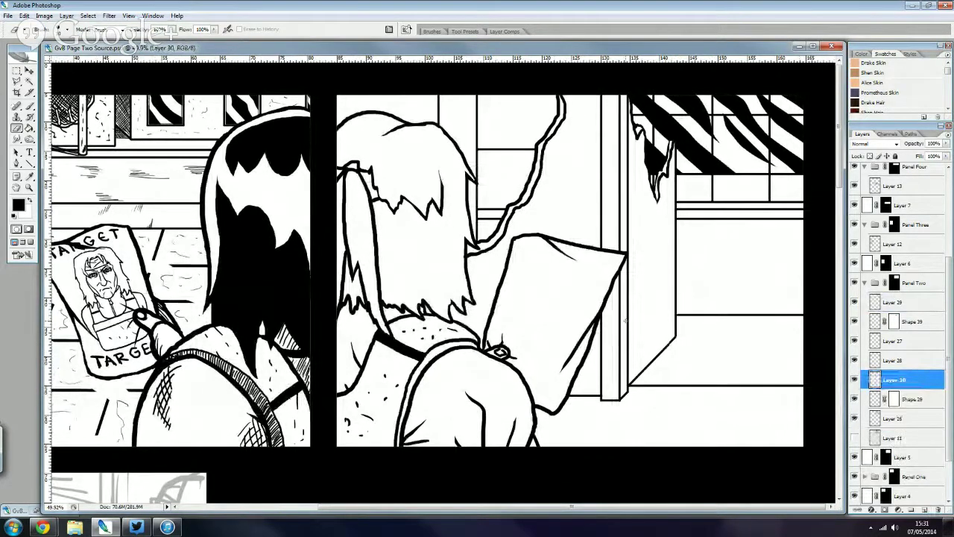
left_click(30, 106)
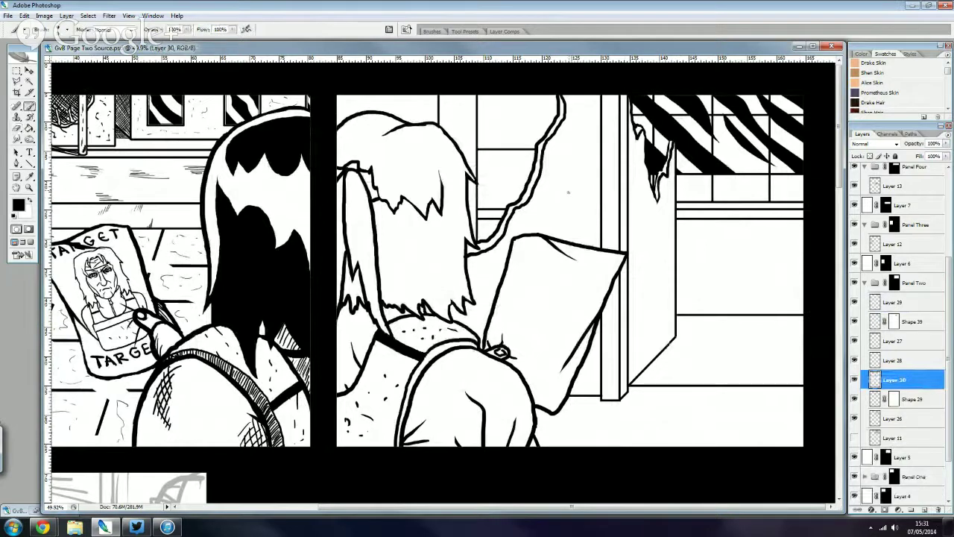
mouse_move(573, 205)
left_mouse_down()
mouse_move(569, 216)
mouse_move(539, 215)
left_mouse_up()
left_click_drag(576, 130, 579, 147)
mouse_move(496, 259)
left_mouse_down()
mouse_move(475, 278)
mouse_move(475, 316)
left_mouse_up()
- Cross-hatch two floor shadows, one below the girl's arm and one on the right
mouse_move(585, 417)
left_mouse_down()
mouse_move(633, 430)
mouse_move(617, 431)
left_mouse_up()
mouse_move(581, 426)
left_mouse_down()
mouse_move(616, 436)
mouse_move(590, 445)
left_mouse_up()
left_click_drag(610, 418, 586, 438)
left_click_drag(600, 415, 585, 438)
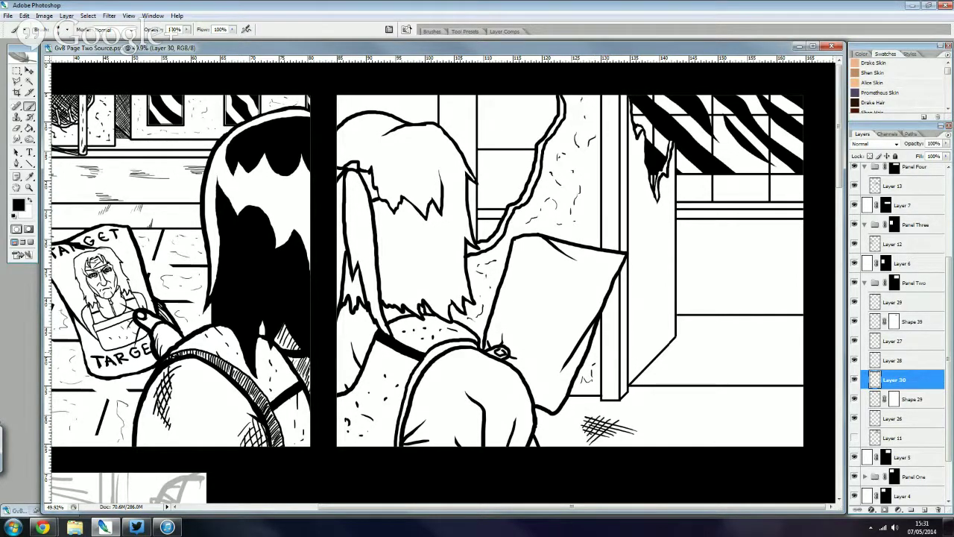
left_click_drag(728, 411, 784, 433)
mouse_move(732, 418)
left_mouse_down()
mouse_move(775, 438)
mouse_move(746, 427)
mouse_move(754, 437)
left_mouse_up()
left_click_drag(714, 422, 747, 438)
mouse_move(758, 421)
left_mouse_down()
mouse_move(741, 436)
mouse_move(714, 433)
left_mouse_up()
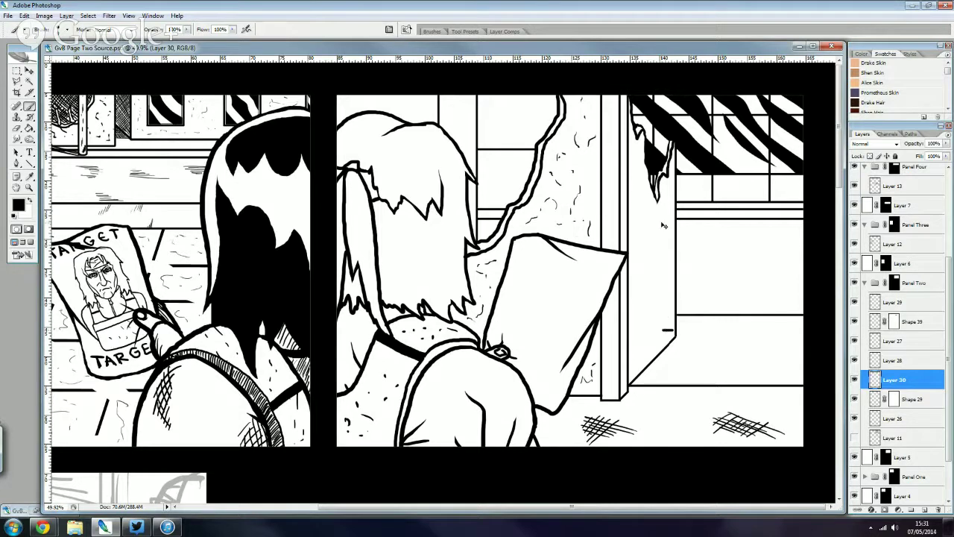
- Undo a stray dash and draw vertical streaks down the door
key("ctrl+z")
left_click_drag(635, 161, 635, 347)
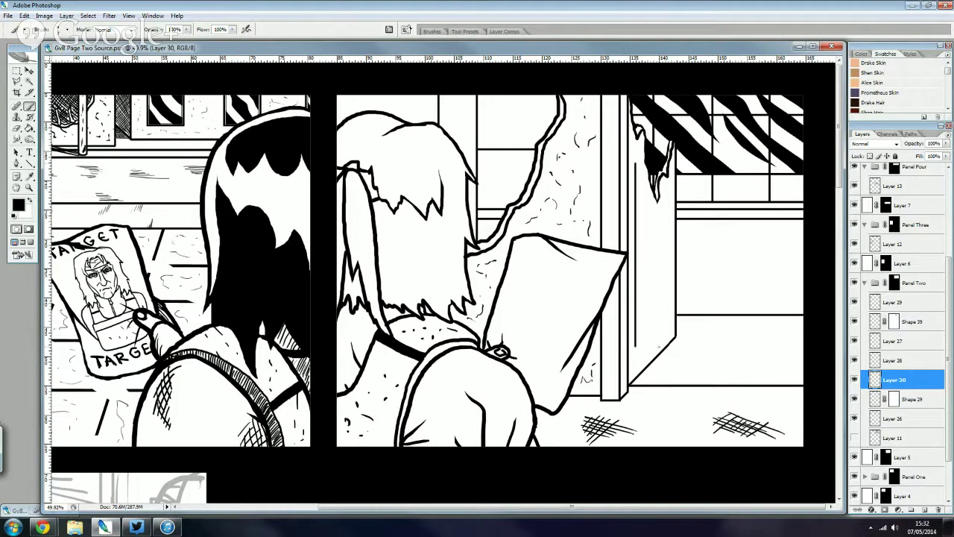
left_click(655, 344, "shift")
left_click_drag(667, 212, 667, 322)
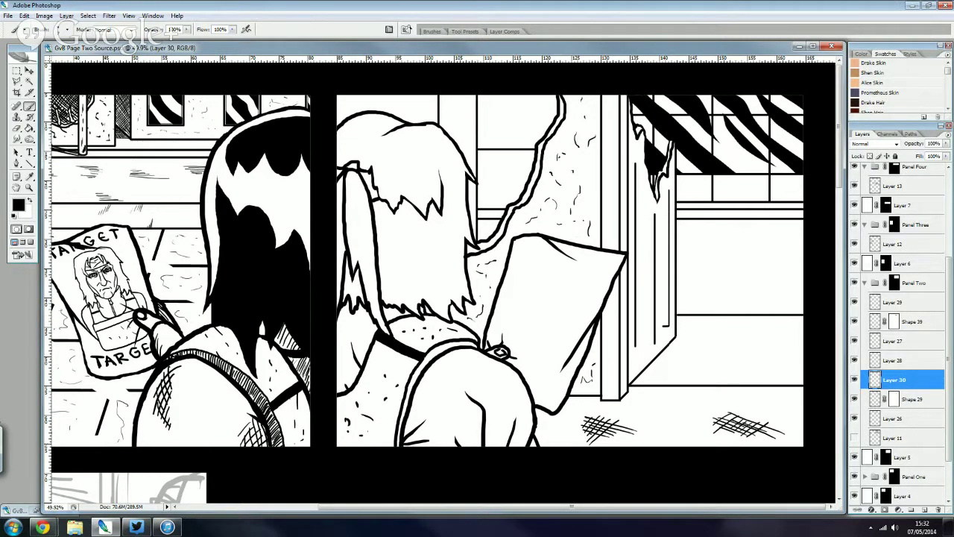
- Erase stray parts of the door streak and the inner door frame line
left_click(17, 127)
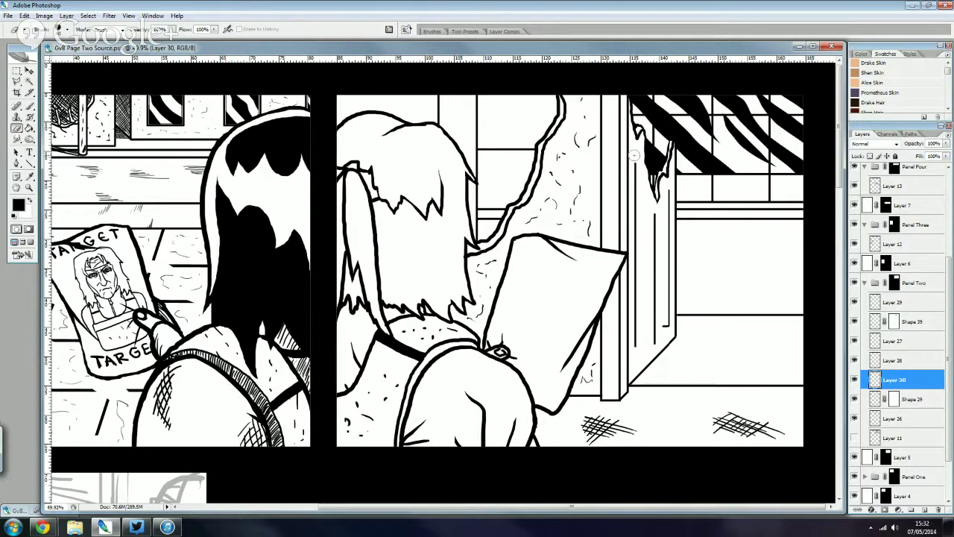
left_click_drag(664, 189, 662, 328)
left_click_drag(630, 313, 630, 343)
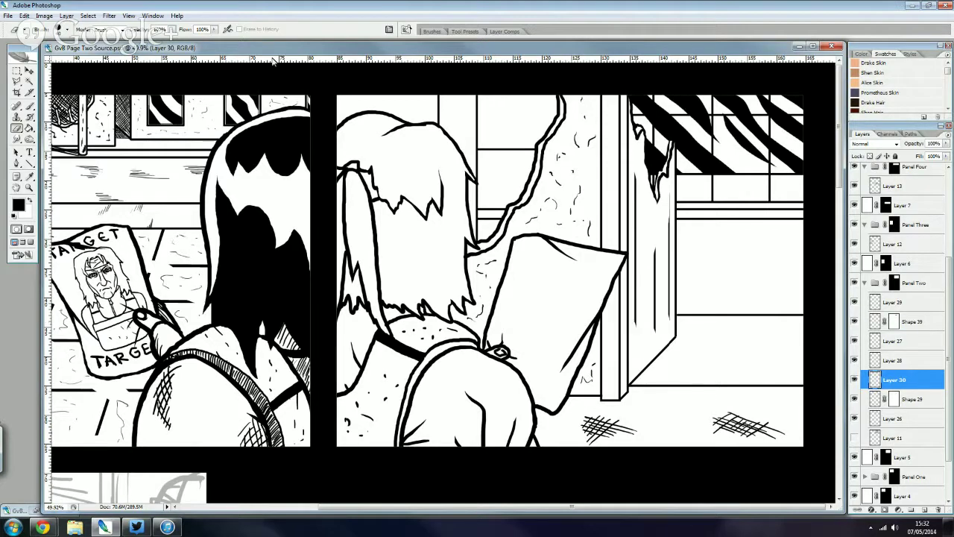
left_click(29, 106)
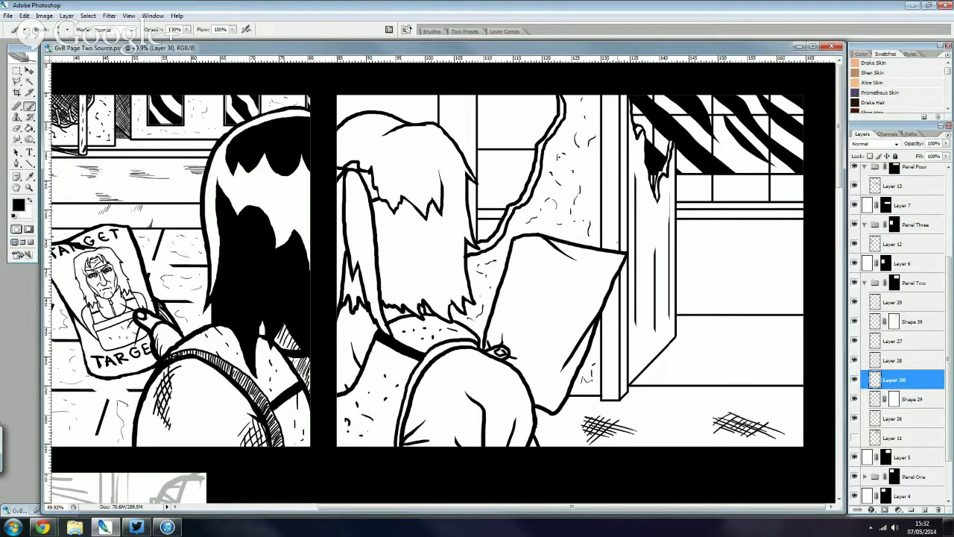
- Add new Layer 31 and hatch diagonally down the torn wall's curving edge band
left_click(924, 509)
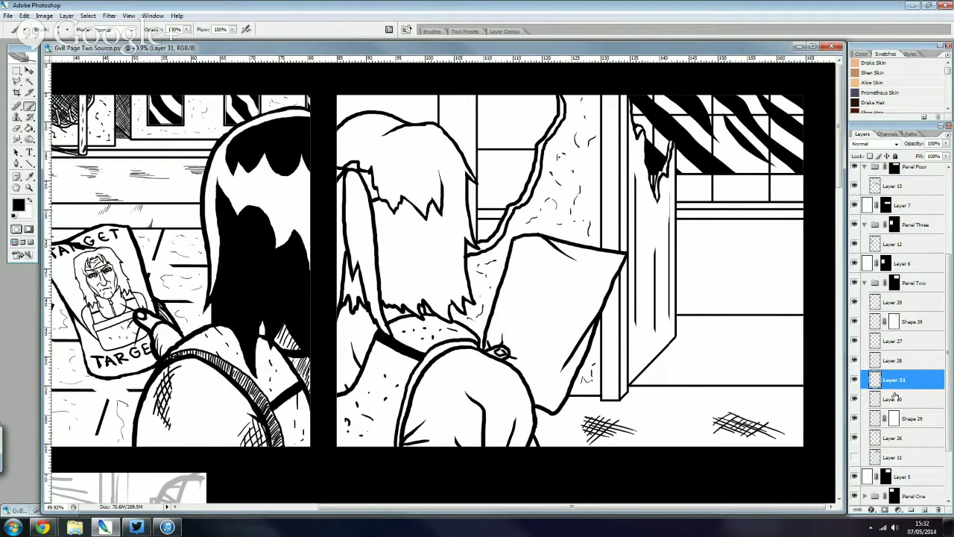
scroll(621, 124, "up", 1)
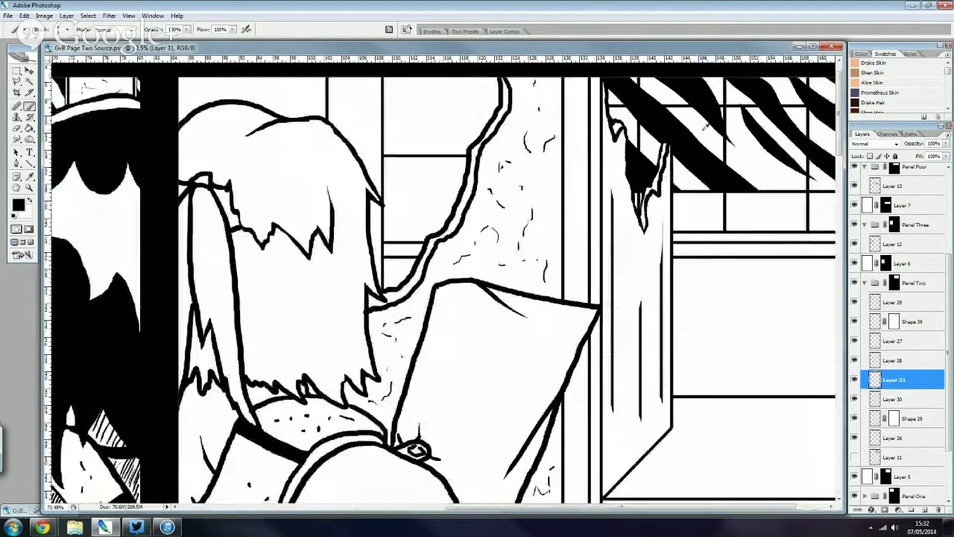
scroll(621, 123, "up", 1)
scroll(621, 124, "up", 1)
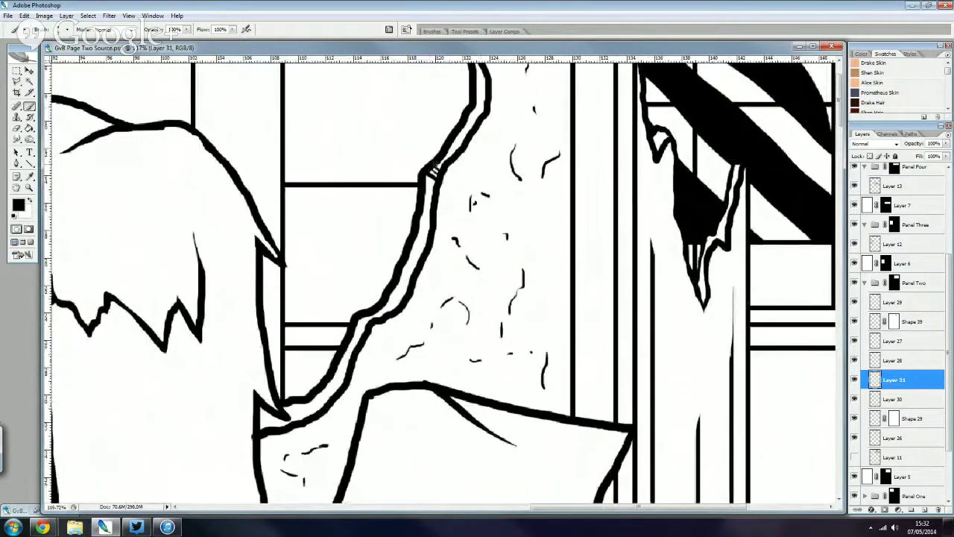
scroll(477, 82, "up", 1)
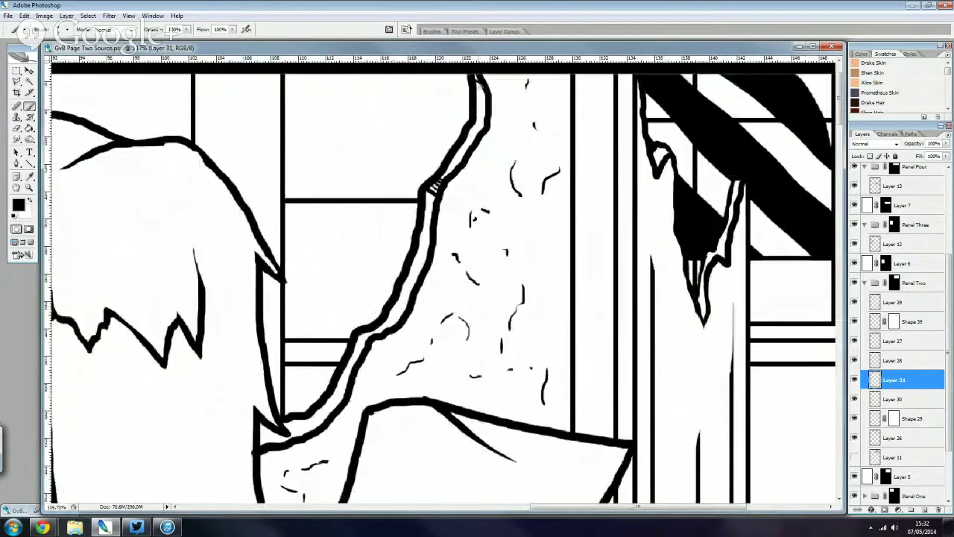
mouse_move(477, 92)
left_mouse_down()
mouse_move(489, 126)
mouse_move(475, 144)
left_mouse_up()
mouse_move(469, 150)
left_mouse_down()
mouse_move(428, 200)
mouse_move(423, 267)
left_mouse_up()
left_click_drag(426, 233, 389, 318)
mouse_move(399, 307)
left_mouse_down()
mouse_move(387, 332)
mouse_move(356, 344)
mouse_move(321, 414)
left_mouse_up()
- Hatch the bottom of the torn edge and the door's jagged torn top, then zoom back out
scroll(348, 293, "down", 1)
scroll(328, 388, "down", 2)
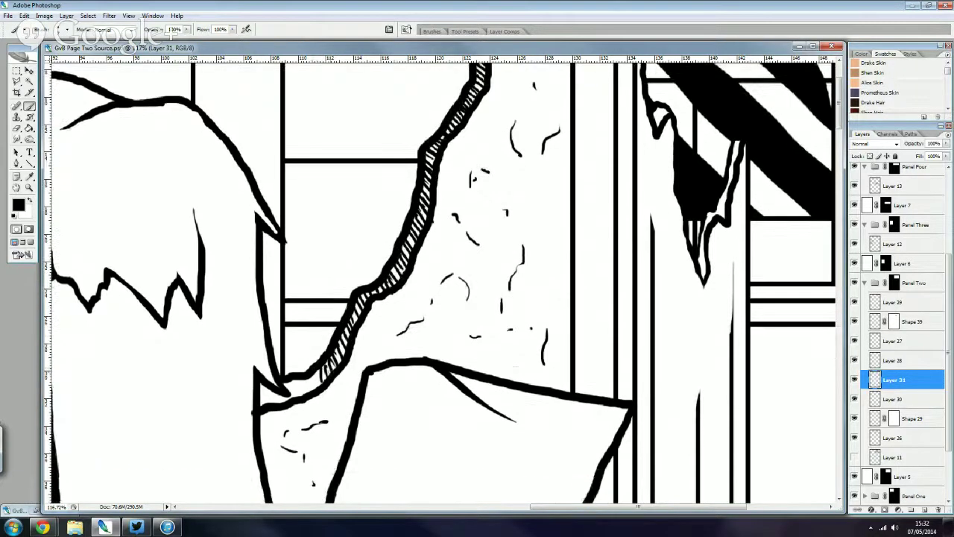
mouse_move(320, 365)
left_mouse_down()
mouse_move(313, 395)
mouse_move(258, 410)
left_mouse_up()
scroll(268, 395, "up", 1)
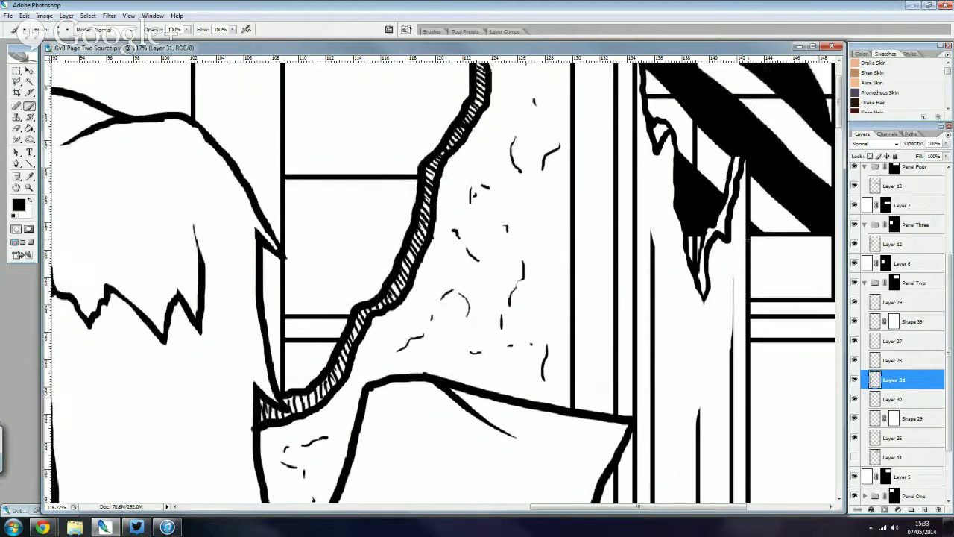
scroll(269, 395, "up", 1)
scroll(693, 181, "up", 1)
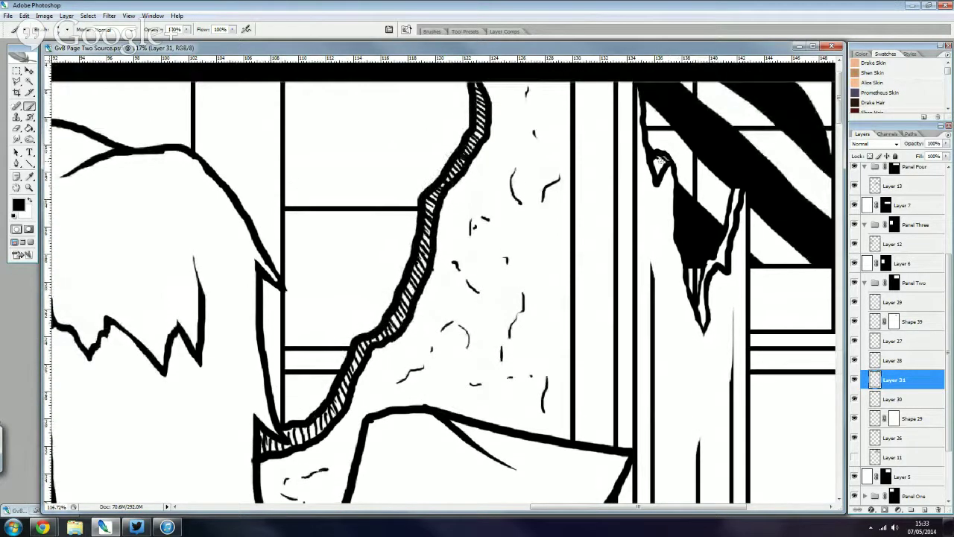
mouse_move(743, 189)
left_mouse_down()
mouse_move(705, 277)
mouse_move(699, 327)
left_mouse_up()
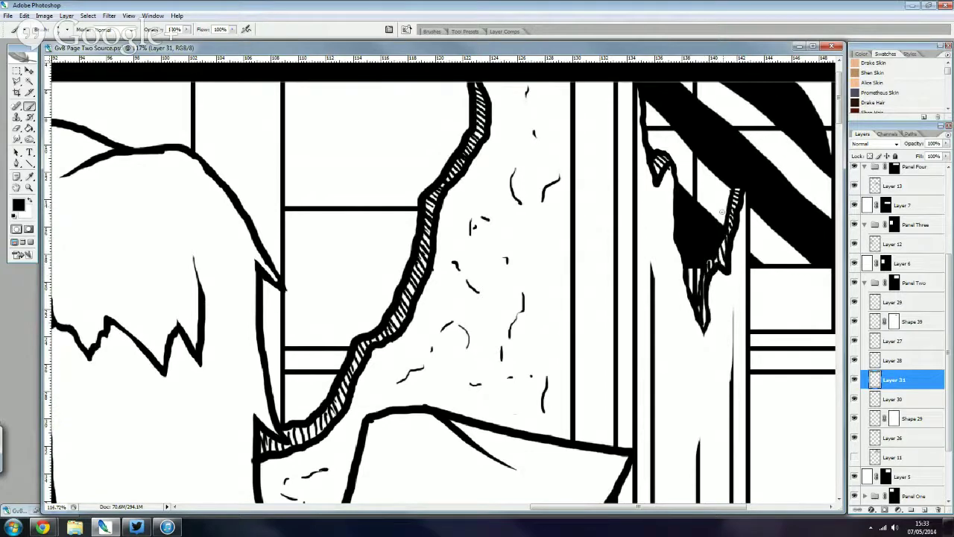
scroll(722, 213, "up", 1)
scroll(218, 88, "down", 2)
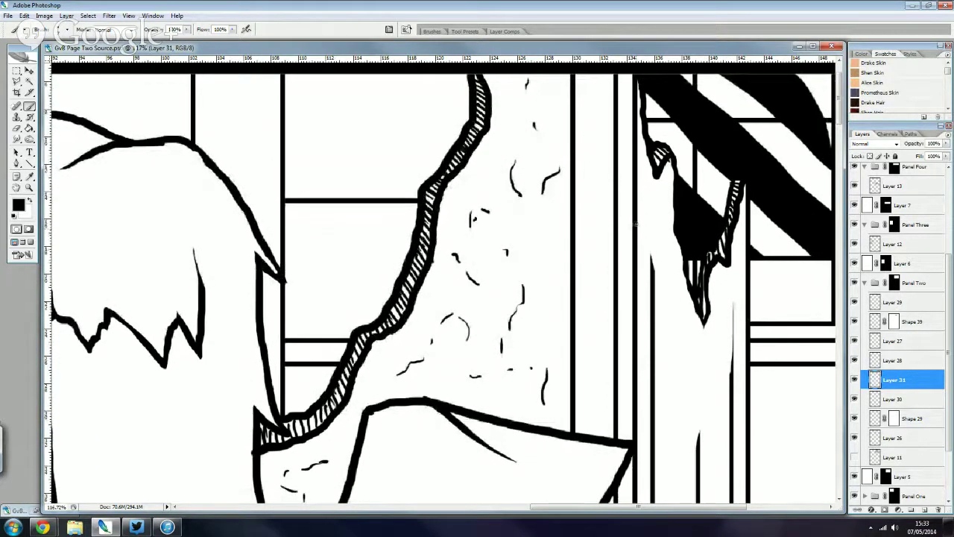
scroll(637, 249, "down", 1)
scroll(637, 263, "down", 2)
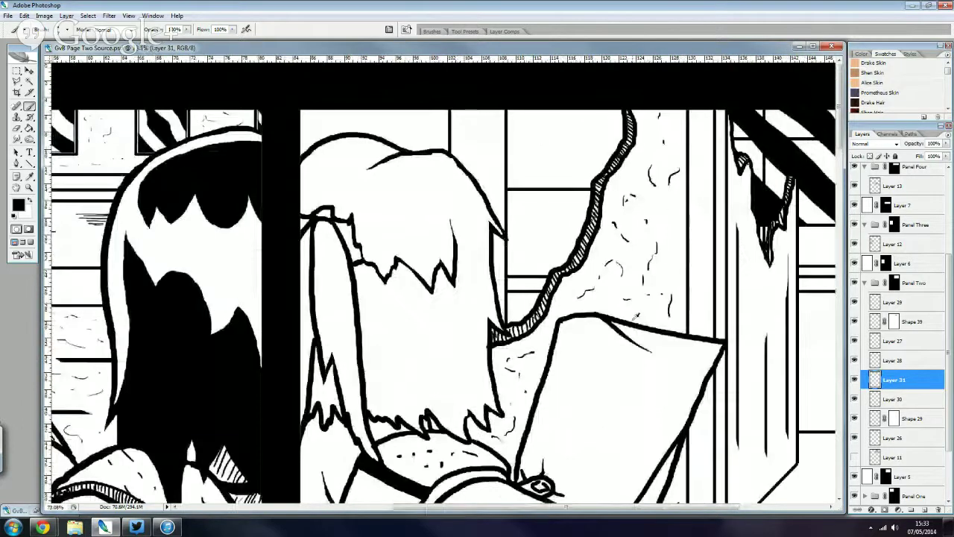
scroll(637, 316, "down", 1)
scroll(635, 433, "down", 1)
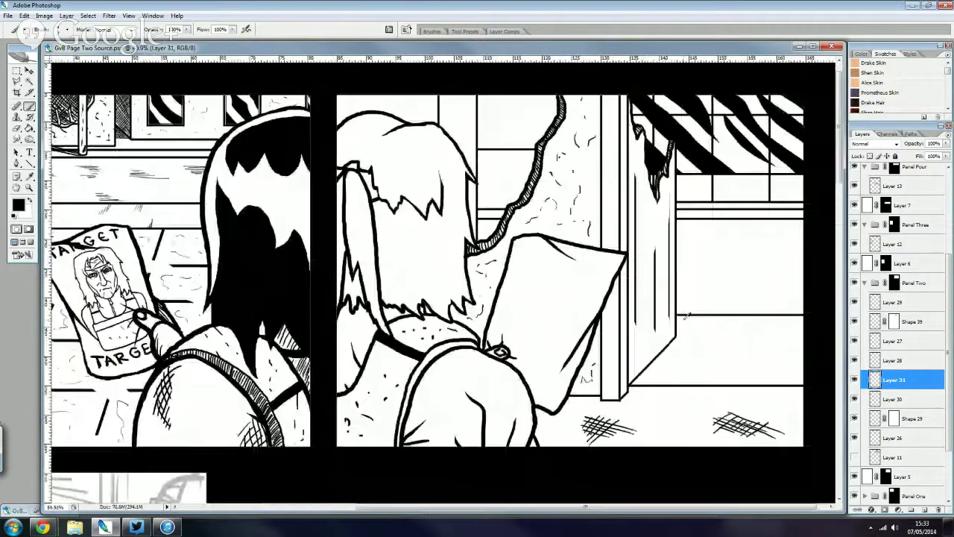
scroll(686, 316, "up", 2)
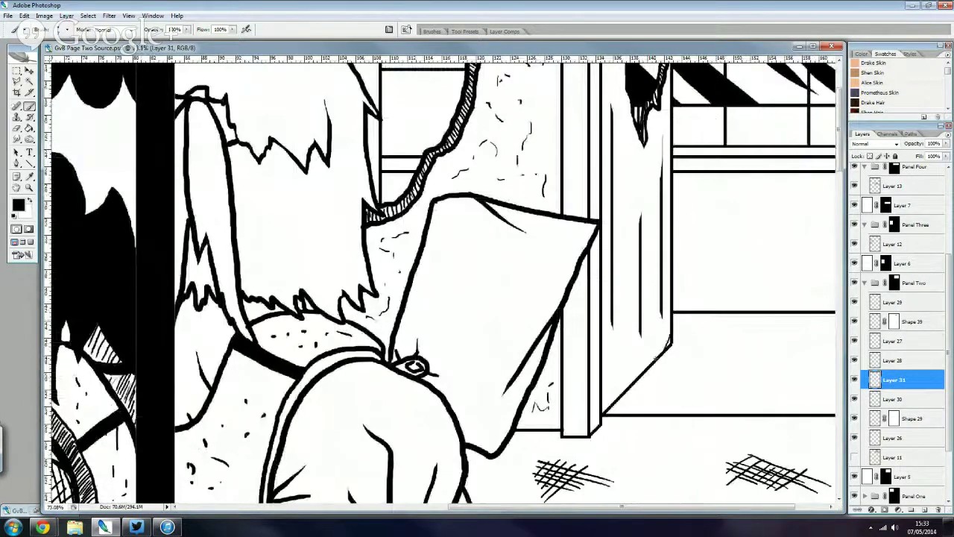
- Lay dense diagonal hatch strokes across the middle of the wall panel by the window
left_click_drag(654, 362, 668, 325)
mouse_move(632, 380)
left_mouse_down()
mouse_move(666, 290)
mouse_move(660, 303)
left_mouse_up()
left_click_drag(634, 351, 659, 282)
mouse_move(614, 403)
left_mouse_down()
mouse_move(656, 289)
mouse_move(604, 407)
left_mouse_up()
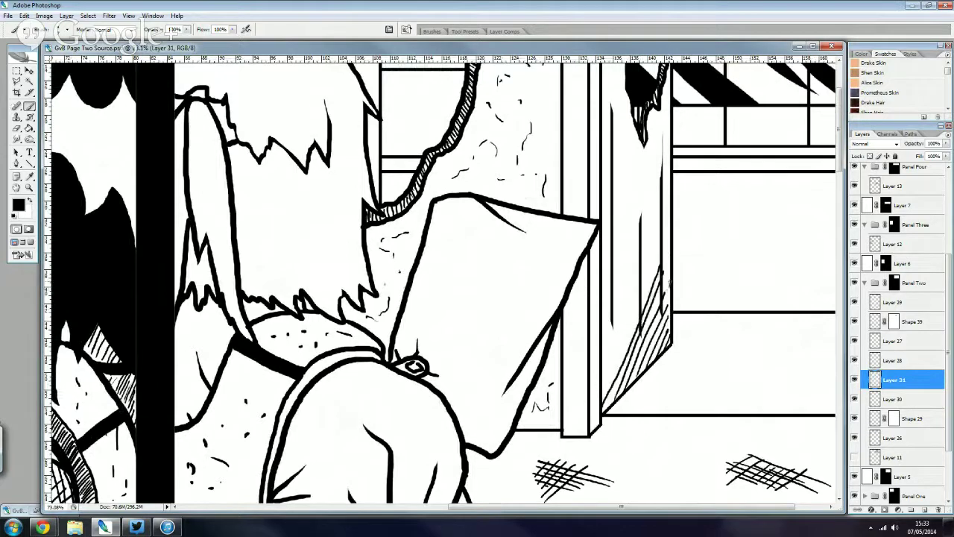
mouse_move(659, 310)
left_mouse_down()
mouse_move(671, 258)
mouse_move(641, 337)
left_mouse_up()
scroll(641, 336, "up", 2)
left_click_drag(687, 258, 614, 373)
mouse_move(643, 313)
left_mouse_down()
mouse_move(603, 390)
mouse_move(604, 411)
left_mouse_up()
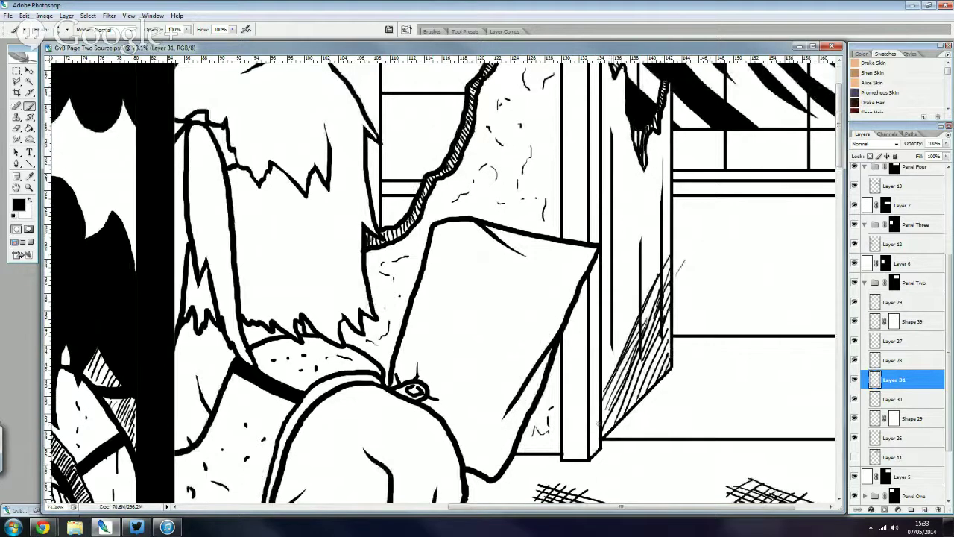
left_click_drag(656, 282, 632, 342)
left_click_drag(669, 258, 648, 306)
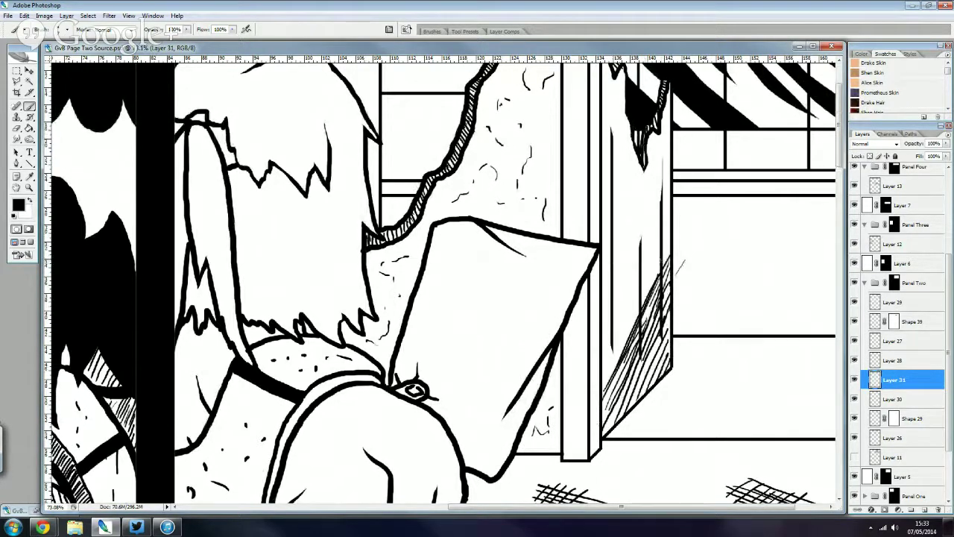
left_click_drag(659, 267, 626, 344)
left_click_drag(650, 294, 605, 376)
mouse_move(659, 264)
left_mouse_down()
mouse_move(607, 362)
mouse_move(614, 344)
left_mouse_up()
left_click_drag(659, 249, 618, 322)
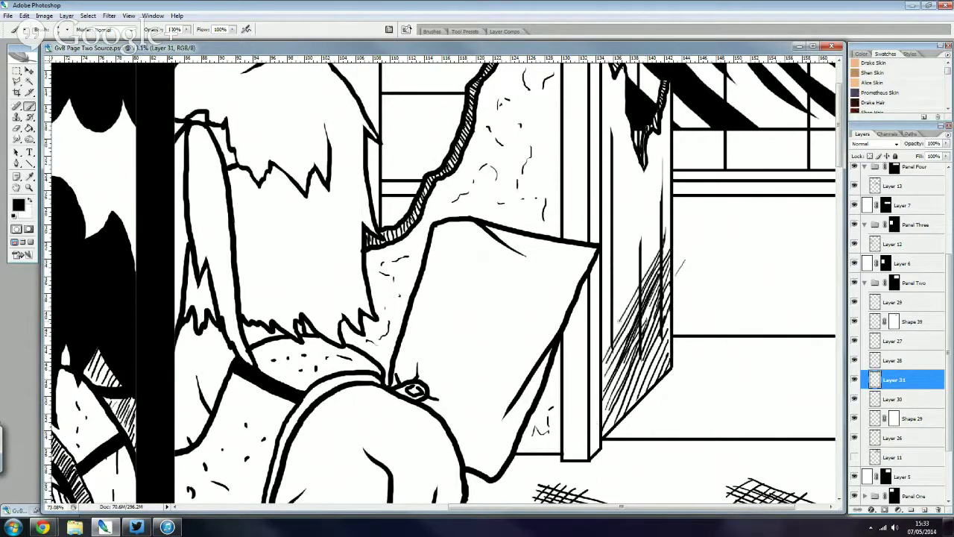
left_click_drag(639, 276, 611, 320)
left_click_drag(660, 228, 611, 310)
- Extend the diagonal hatching up the wall panel to just below its torn top
scroll(666, 253, "up", 1)
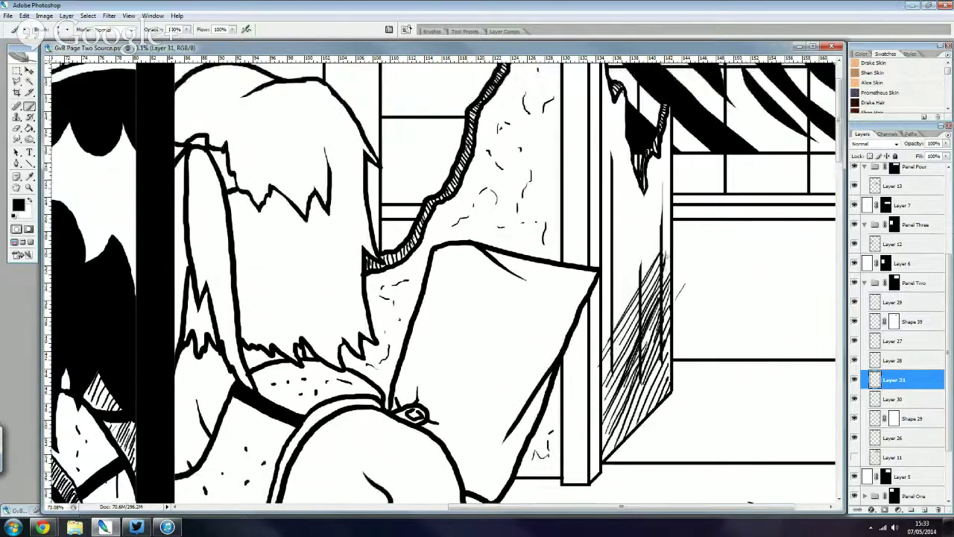
mouse_move(669, 237)
left_mouse_down()
mouse_move(659, 279)
mouse_move(614, 339)
left_mouse_up()
scroll(662, 268, "up", 1)
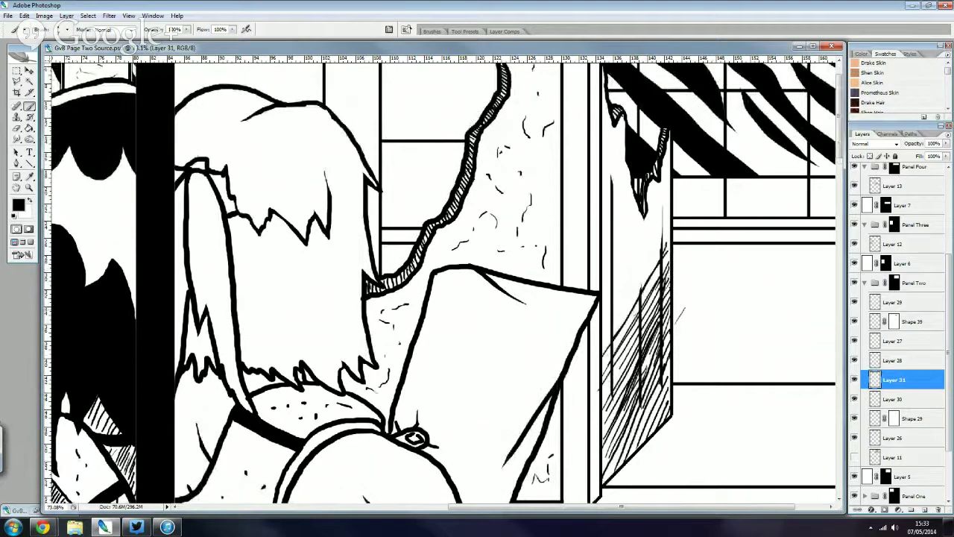
mouse_move(658, 265)
left_mouse_down()
mouse_move(603, 368)
mouse_move(614, 335)
left_mouse_up()
mouse_move(663, 237)
left_mouse_down()
mouse_move(607, 328)
mouse_move(614, 319)
left_mouse_up()
mouse_move(667, 212)
left_mouse_down()
mouse_move(613, 304)
mouse_move(601, 305)
mouse_move(601, 286)
left_mouse_up()
scroll(649, 194, "up", 1)
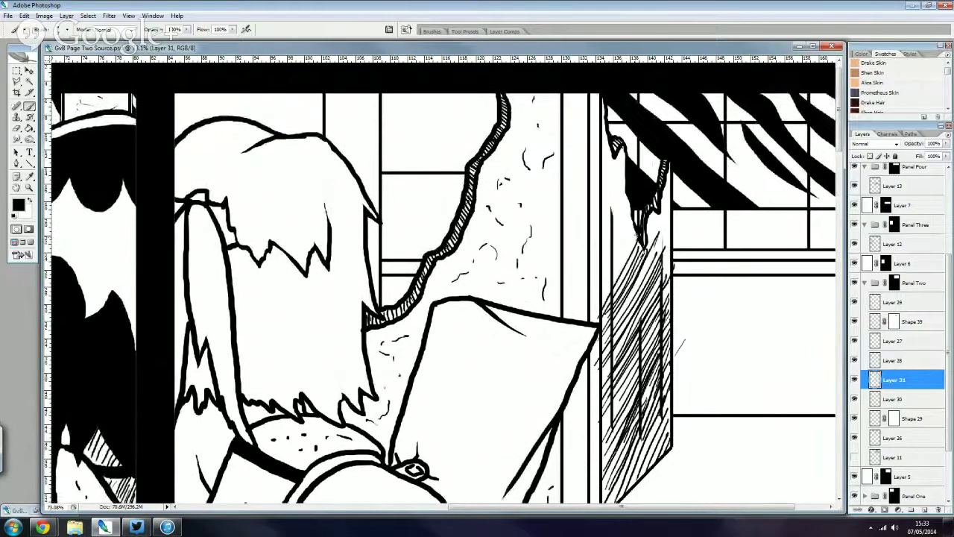
mouse_move(635, 234)
left_mouse_down()
mouse_move(594, 310)
mouse_move(595, 301)
left_mouse_up()
left_click_drag(629, 211, 598, 274)
left_click_drag(627, 183, 594, 250)
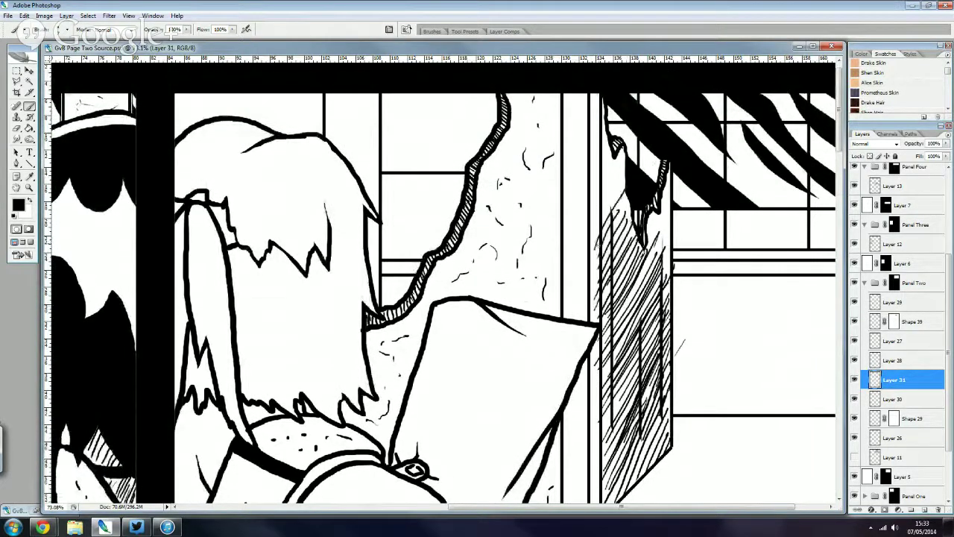
left_click_drag(627, 179, 602, 224)
mouse_move(626, 155)
left_mouse_down()
mouse_move(593, 221)
mouse_move(596, 197)
mouse_move(604, 268)
left_mouse_up()
- Fill gaps in the panel hatching along its top, right side and lower part
scroll(623, 150, "up", 1)
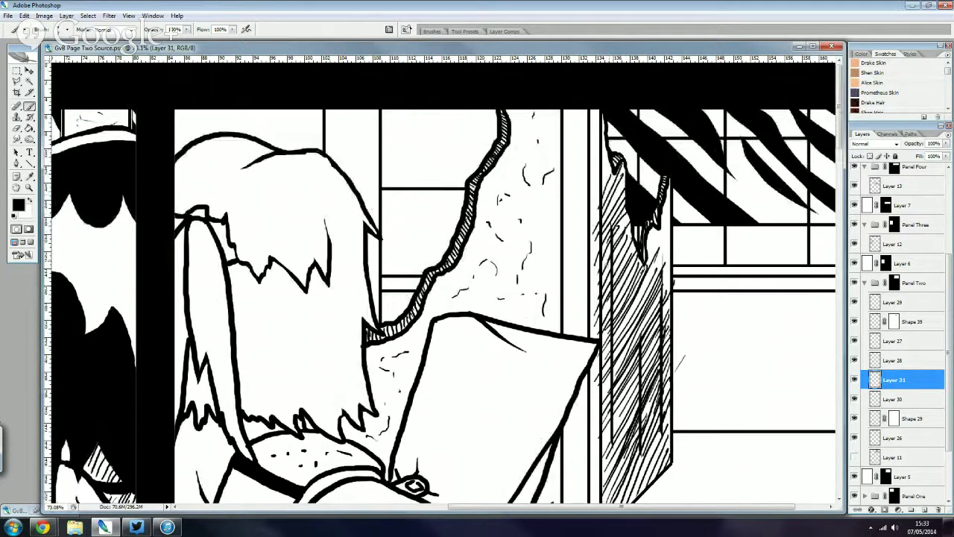
left_click_drag(632, 231, 613, 267)
left_click_drag(617, 169, 596, 198)
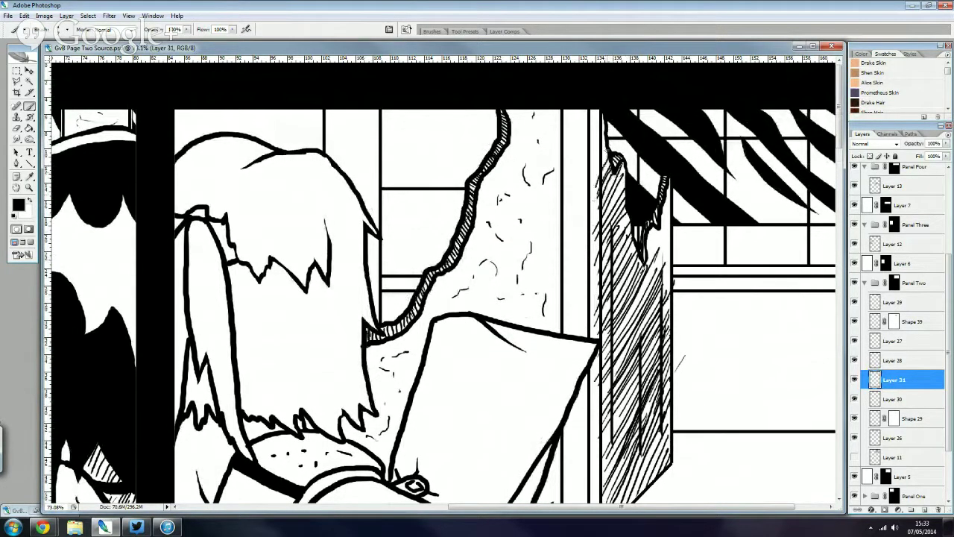
mouse_move(610, 146)
left_mouse_down()
mouse_move(597, 168)
mouse_move(599, 158)
left_mouse_up()
mouse_move(673, 277)
left_mouse_down()
mouse_move(657, 297)
mouse_move(654, 288)
left_mouse_up()
left_click_drag(672, 236, 643, 281)
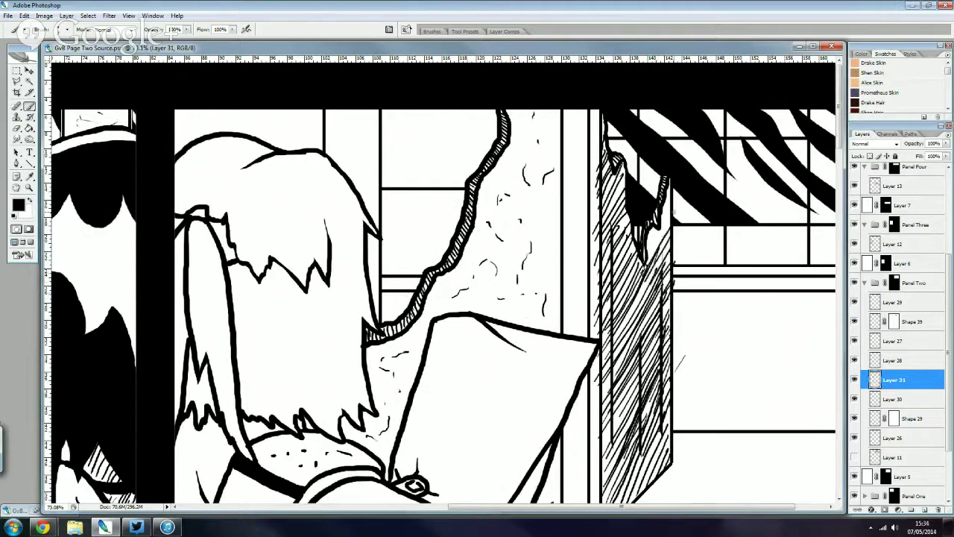
left_click_drag(676, 201, 647, 265)
left_click_drag(674, 183, 664, 203)
scroll(656, 224, "down", 1)
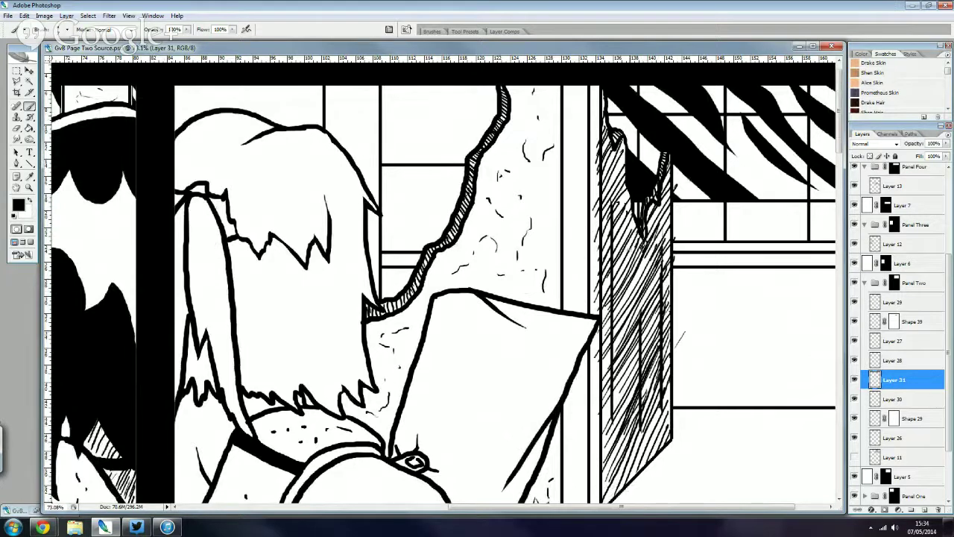
left_click_drag(630, 248, 603, 292)
left_click_drag(659, 237, 626, 301)
scroll(626, 302, "down", 1)
left_click_drag(666, 381, 631, 450)
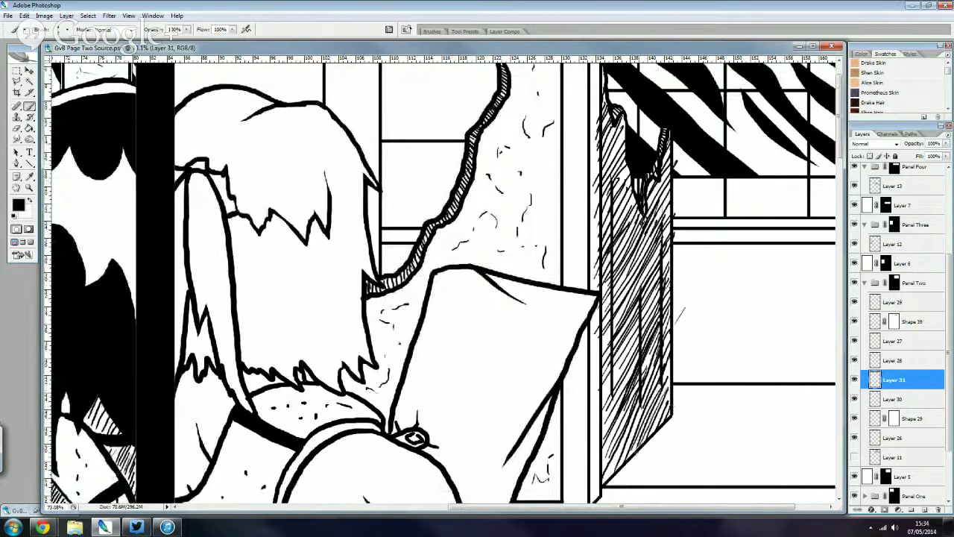
left_click_drag(668, 402, 656, 423)
left_click_drag(638, 334, 604, 398)
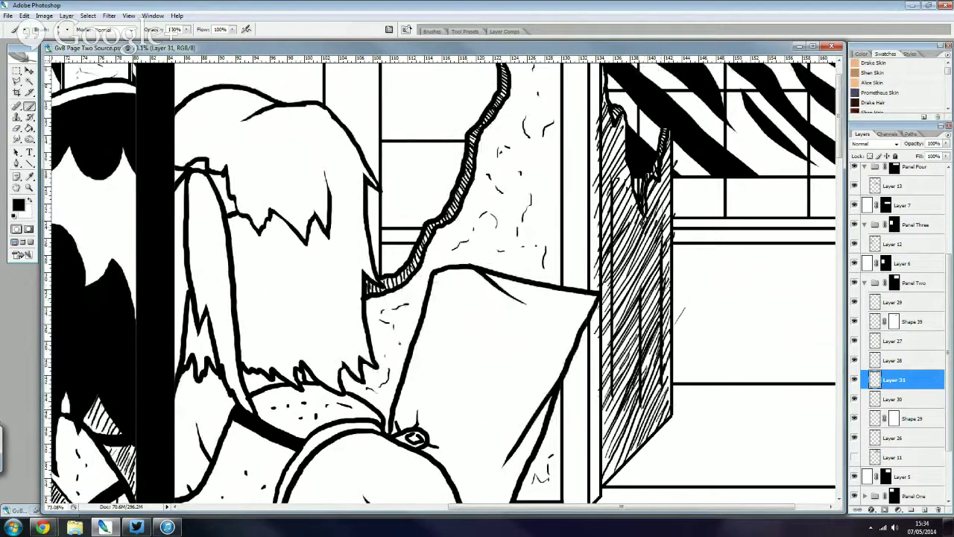
left_click_drag(672, 223, 648, 258)
- Erase the stray stroke on the white wall and hatch along the slab's lower-left edge
left_click(16, 127)
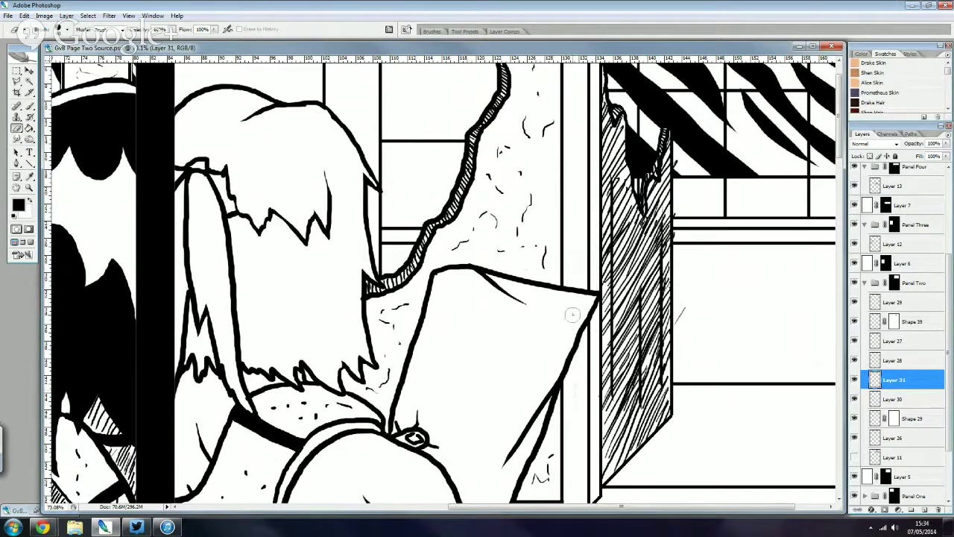
left_click_drag(688, 324, 682, 306)
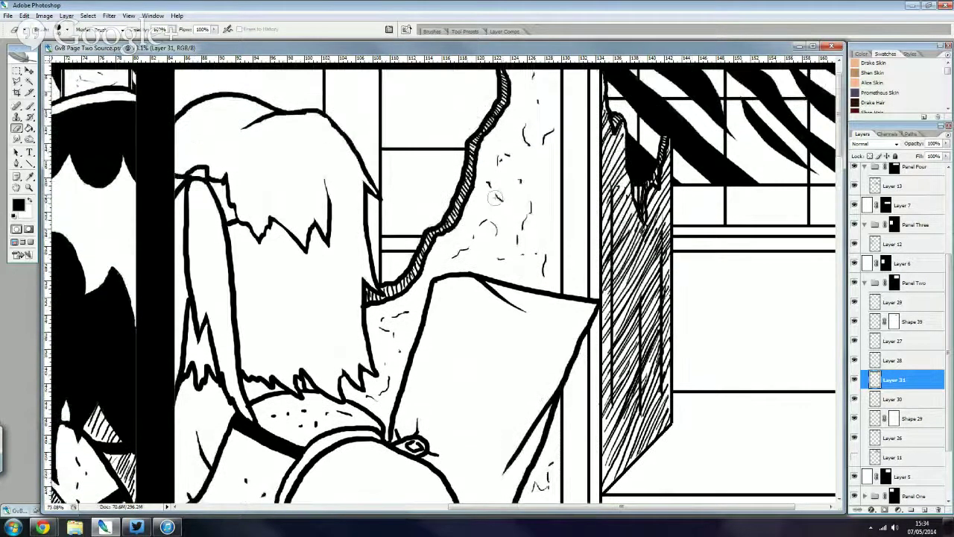
key("b")
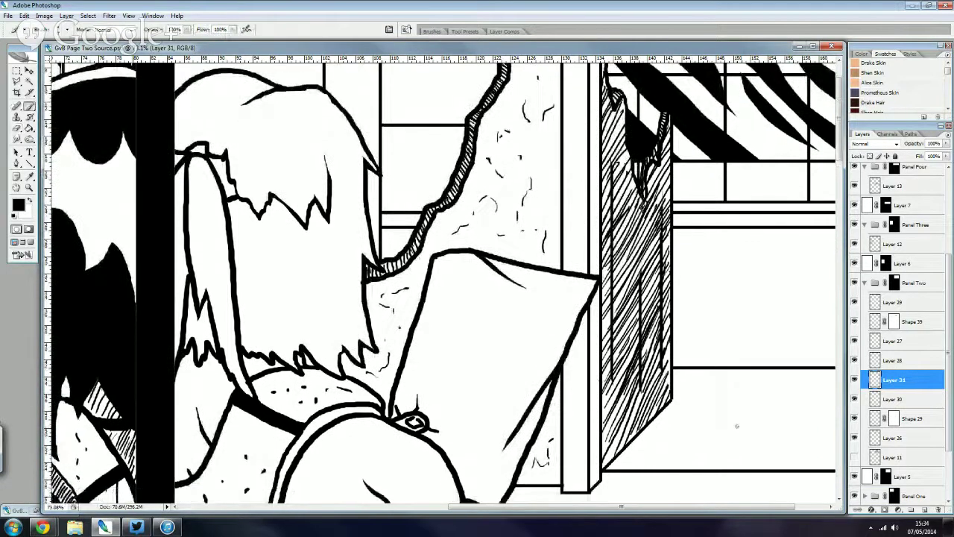
left_click_drag(604, 459, 667, 404)
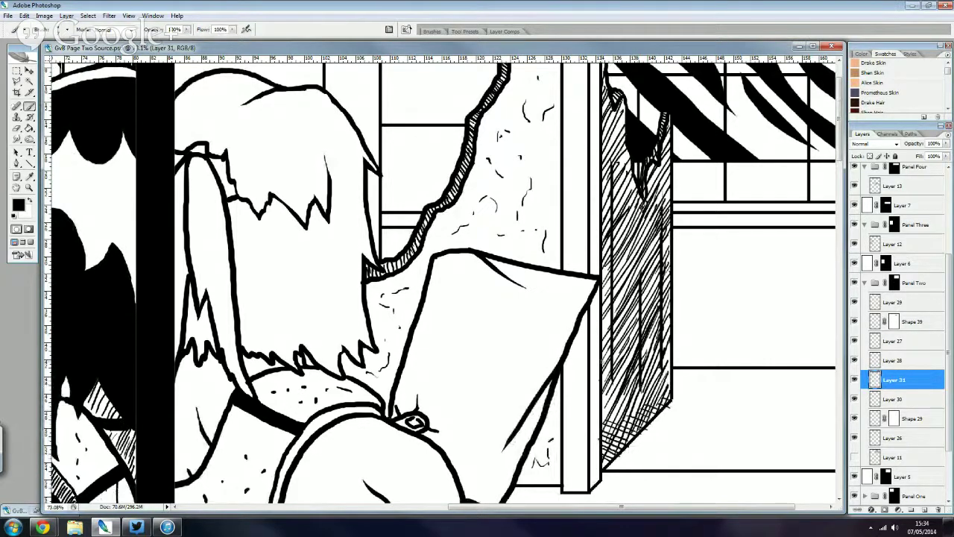
left_click_drag(601, 372, 617, 361)
mouse_move(602, 392)
left_mouse_down()
mouse_move(626, 371)
mouse_move(621, 412)
left_mouse_up()
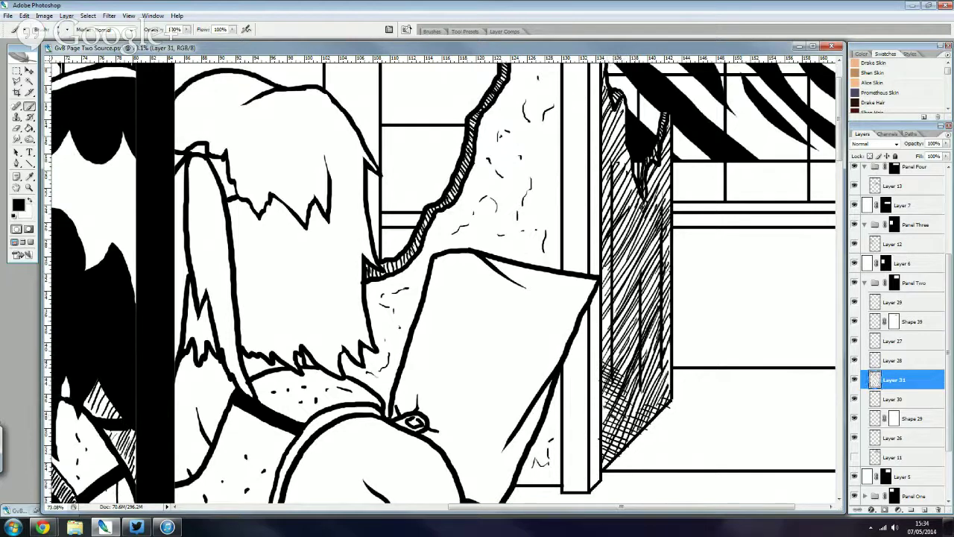
mouse_move(601, 368)
left_mouse_down()
mouse_move(626, 353)
mouse_move(621, 342)
left_mouse_up()
mouse_move(608, 348)
left_mouse_down()
mouse_move(623, 330)
mouse_move(610, 319)
mouse_move(622, 310)
mouse_move(614, 304)
left_mouse_up()
left_click_drag(601, 313, 611, 294)
left_click_drag(602, 299, 614, 289)
- Add short hatching near the slab's top, redoing one bad stroke, and across its middle
scroll(697, 182, "up", 2)
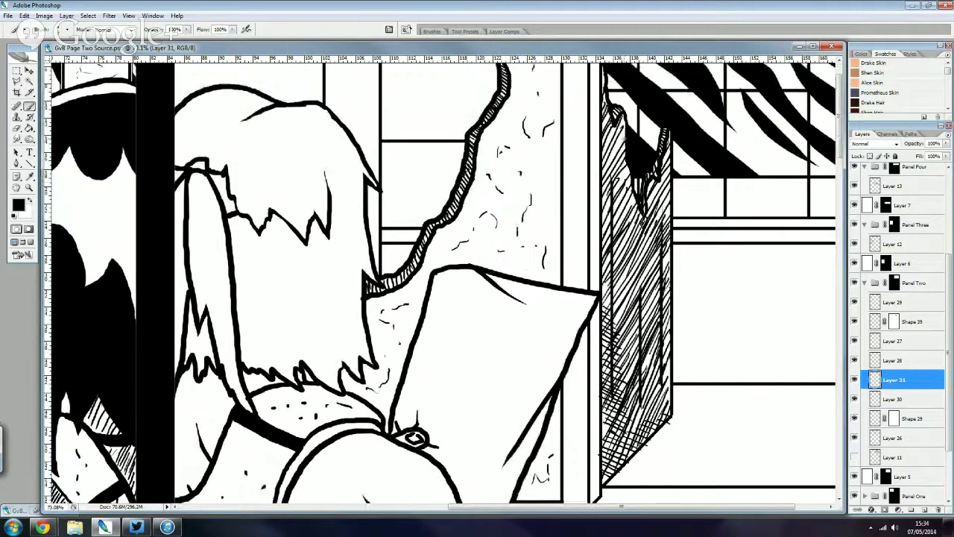
left_click_drag(604, 167, 613, 148)
key("ctrl+z")
mouse_move(617, 152)
left_mouse_down()
mouse_move(626, 130)
mouse_move(626, 139)
left_mouse_up()
mouse_move(651, 236)
left_mouse_down()
mouse_move(671, 205)
mouse_move(666, 174)
left_mouse_up()
mouse_move(644, 213)
left_mouse_down()
mouse_move(660, 173)
mouse_move(668, 191)
left_mouse_up()
mouse_move(646, 235)
left_mouse_down()
mouse_move(663, 207)
mouse_move(631, 167)
left_mouse_up()
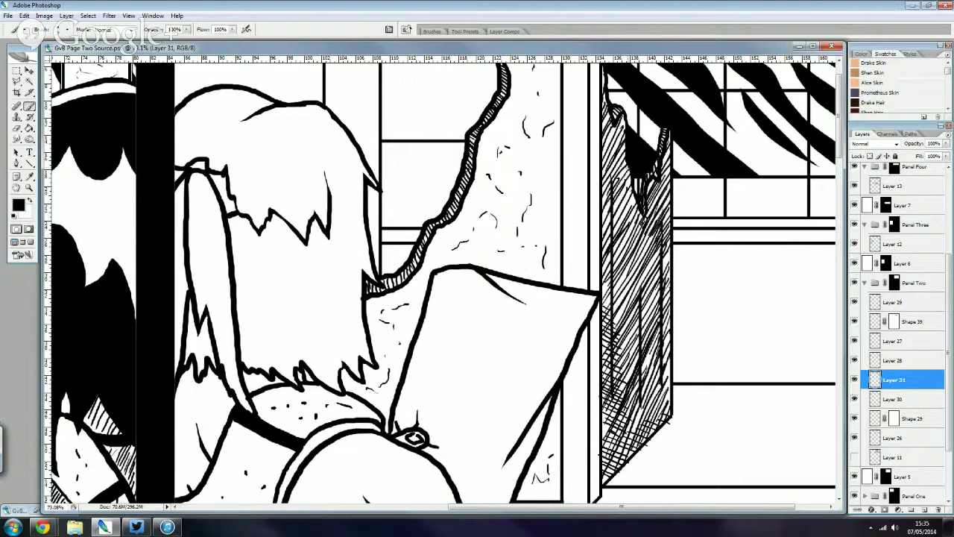
mouse_move(603, 213)
left_mouse_down()
mouse_move(611, 193)
mouse_move(633, 192)
left_mouse_up()
- Ink long thin diagonal shadow lines across the floor from the wall slab's base
scroll(668, 361, "down", 1)
scroll(668, 361, "down", 1)
scroll(667, 362, "down", 1)
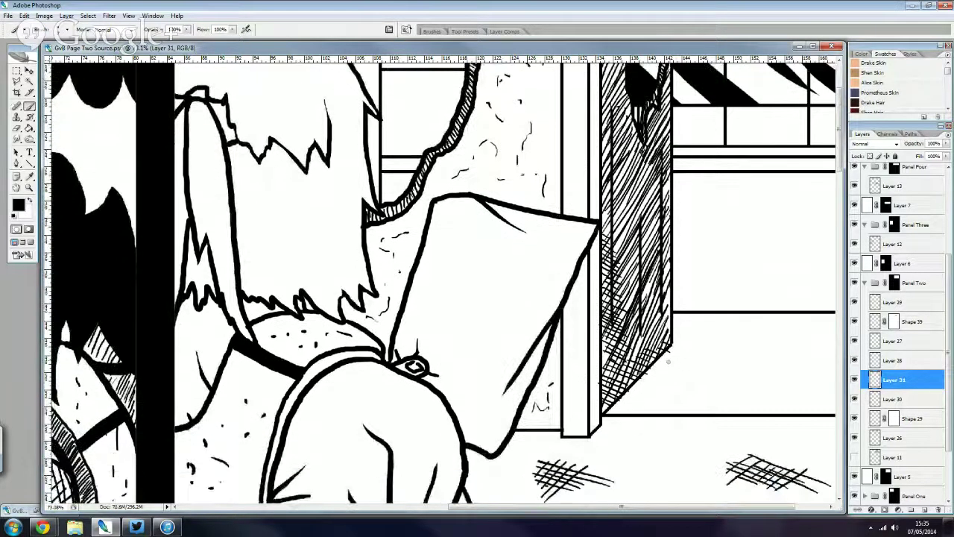
left_click_drag(669, 346, 811, 370)
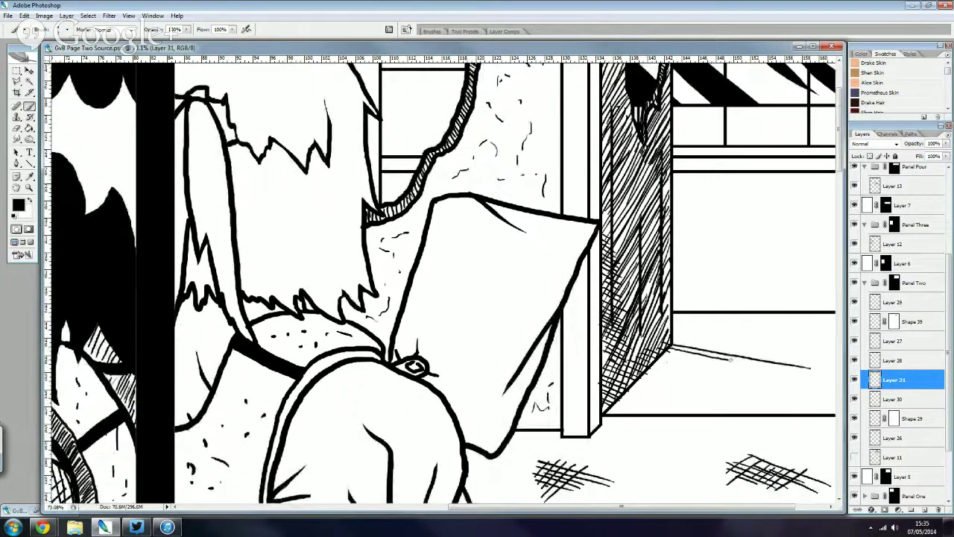
left_click_drag(666, 352, 801, 379)
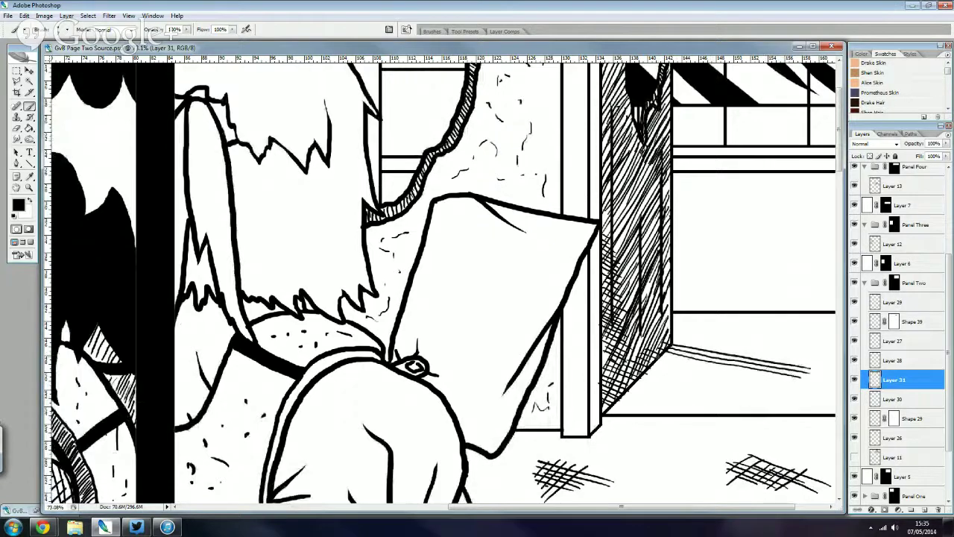
left_click_drag(659, 356, 798, 384)
left_click_drag(654, 359, 781, 388)
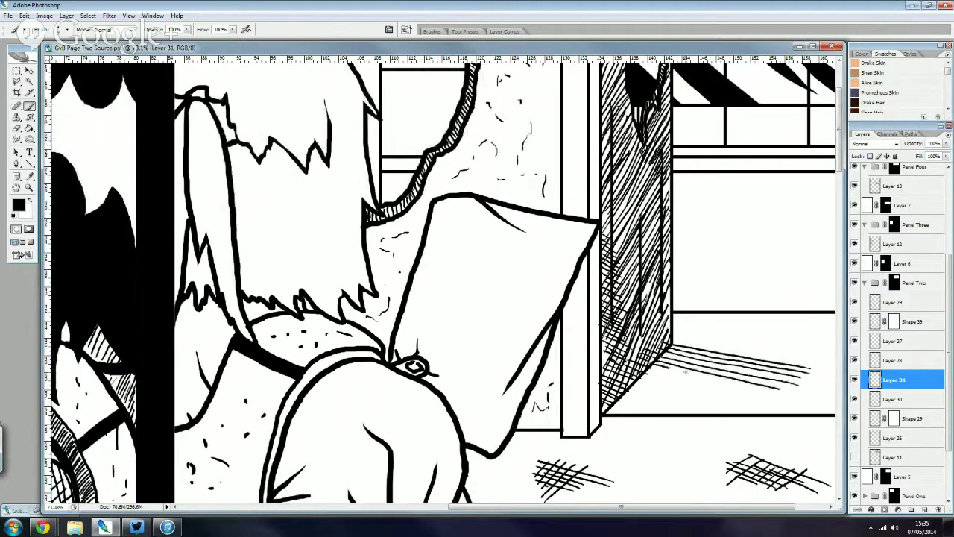
mouse_move(662, 365)
left_mouse_down()
mouse_move(785, 395)
mouse_move(769, 401)
mouse_move(769, 413)
left_mouse_up()
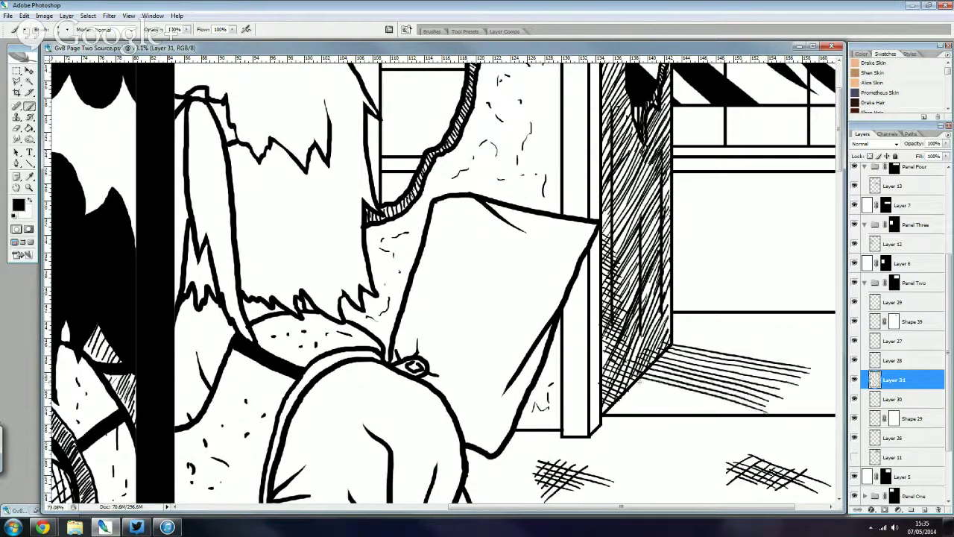
mouse_move(631, 377)
left_mouse_down()
mouse_move(746, 414)
mouse_move(731, 414)
left_mouse_up()
mouse_move(635, 395)
left_mouse_down()
mouse_move(759, 431)
mouse_move(736, 429)
left_mouse_up()
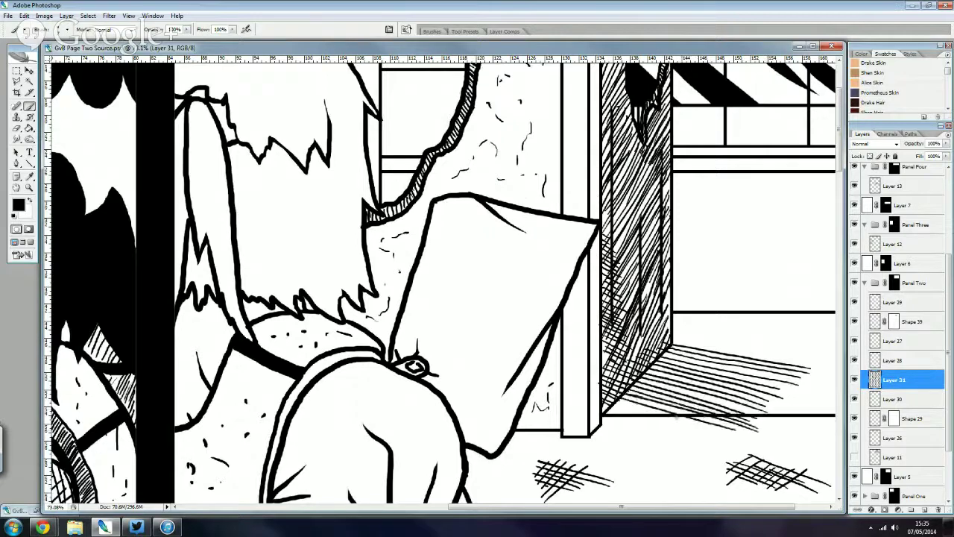
mouse_move(602, 411)
left_mouse_down()
mouse_move(741, 438)
mouse_move(715, 452)
mouse_move(675, 444)
left_mouse_up()
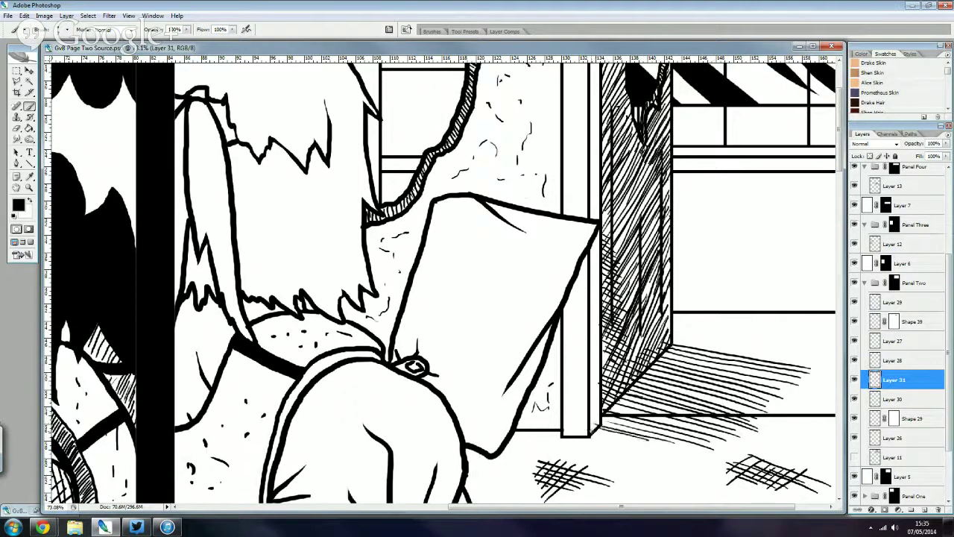
left_click_drag(590, 431, 639, 443)
- Cross-hatch the corner where the wall meets the floor to darken the shadow
mouse_move(679, 344)
left_mouse_down()
mouse_move(621, 398)
mouse_move(607, 431)
left_mouse_up()
left_click_drag(684, 361, 613, 431)
mouse_move(690, 364)
left_mouse_down()
mouse_move(621, 434)
mouse_move(639, 435)
left_mouse_up()
left_click_drag(693, 388, 636, 442)
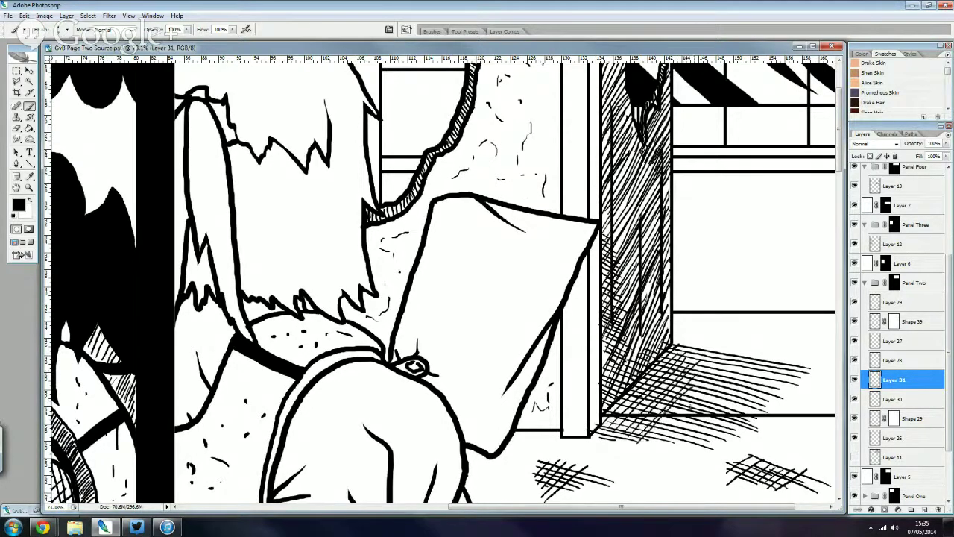
left_click_drag(692, 390, 652, 445)
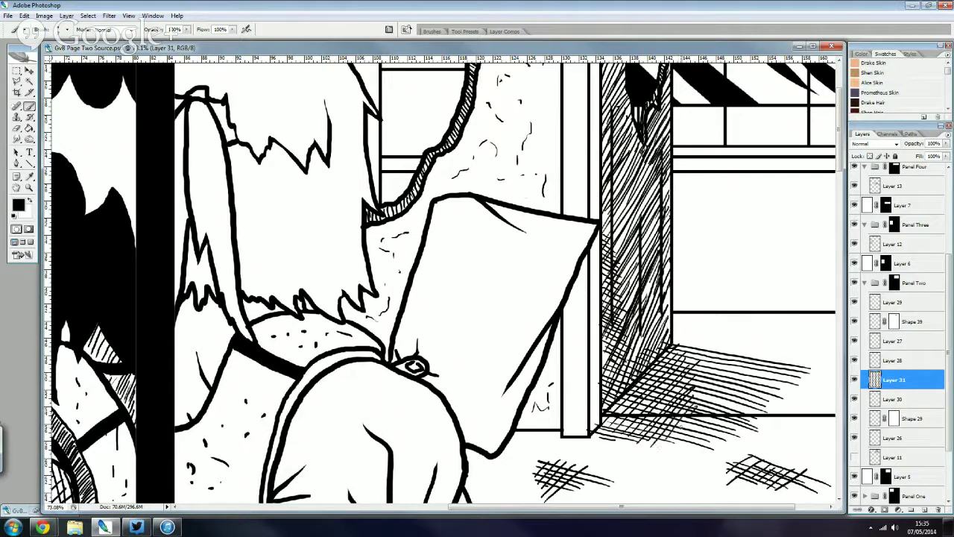
left_click_drag(700, 413, 657, 450)
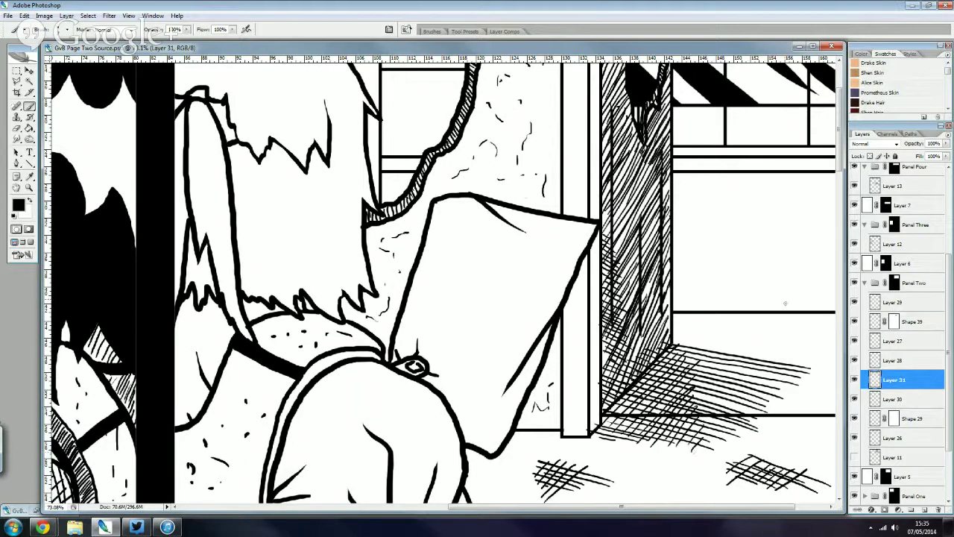
- Zoom out to review the page, then add short horizontal streaks on the middle back wall
scroll(790, 216, "down", 1)
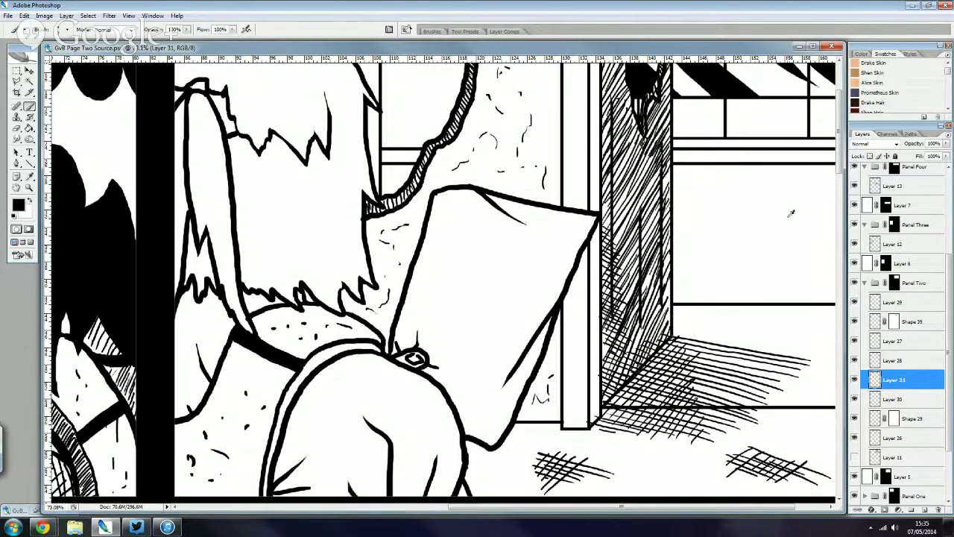
scroll(791, 214, "down", 2)
scroll(792, 214, "down", 2)
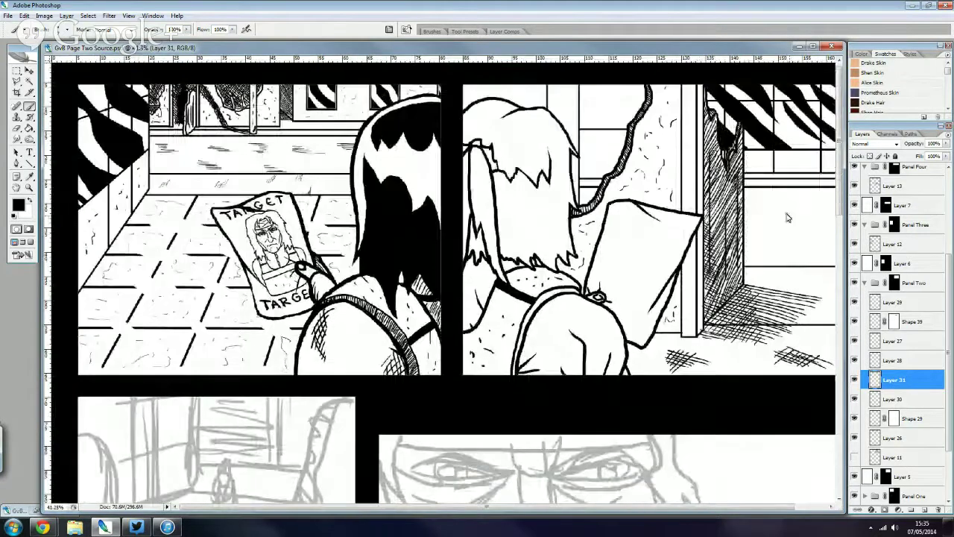
scroll(786, 216, "down", 2)
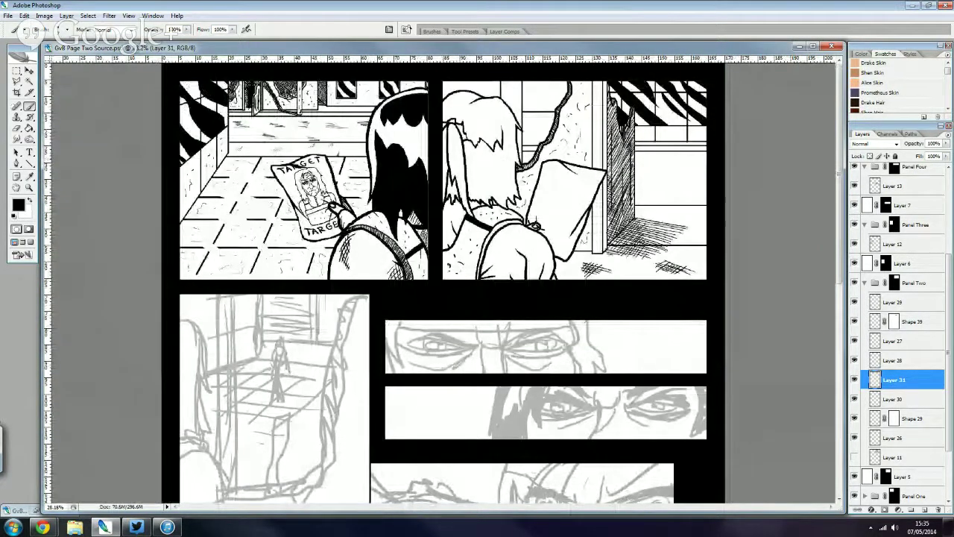
scroll(490, 167, "up", 2)
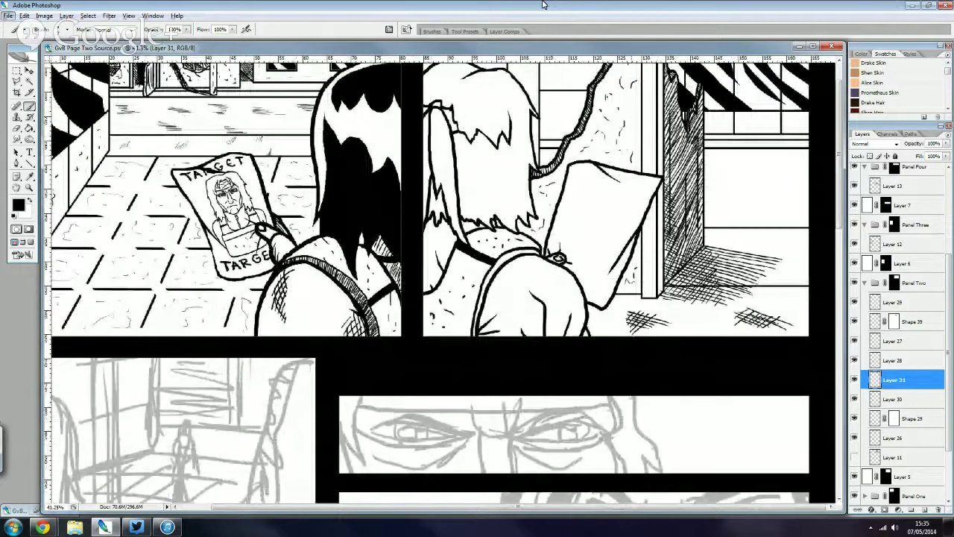
scroll(784, 146, "up", 1)
scroll(784, 146, "up", 1)
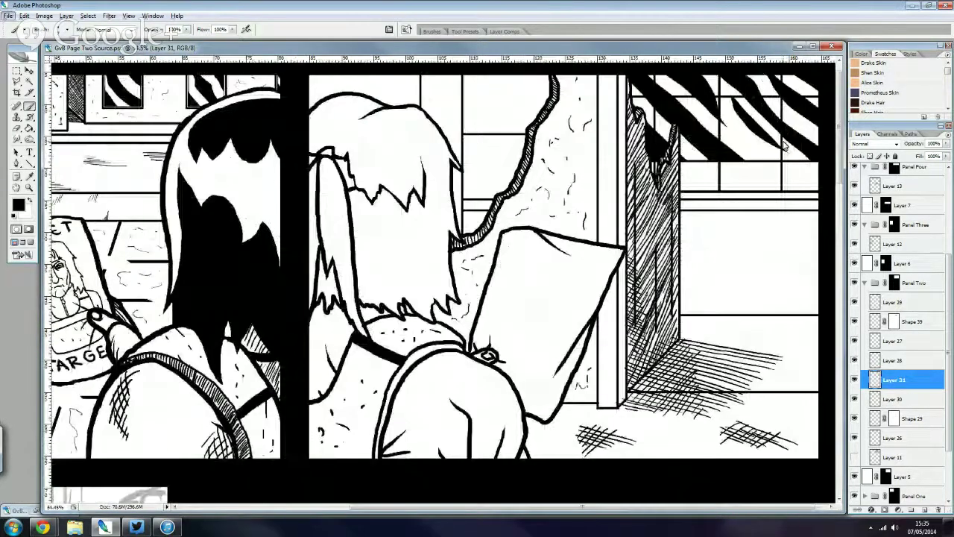
mouse_move(761, 249)
left_mouse_down()
mouse_move(716, 255)
mouse_move(730, 266)
left_mouse_up()
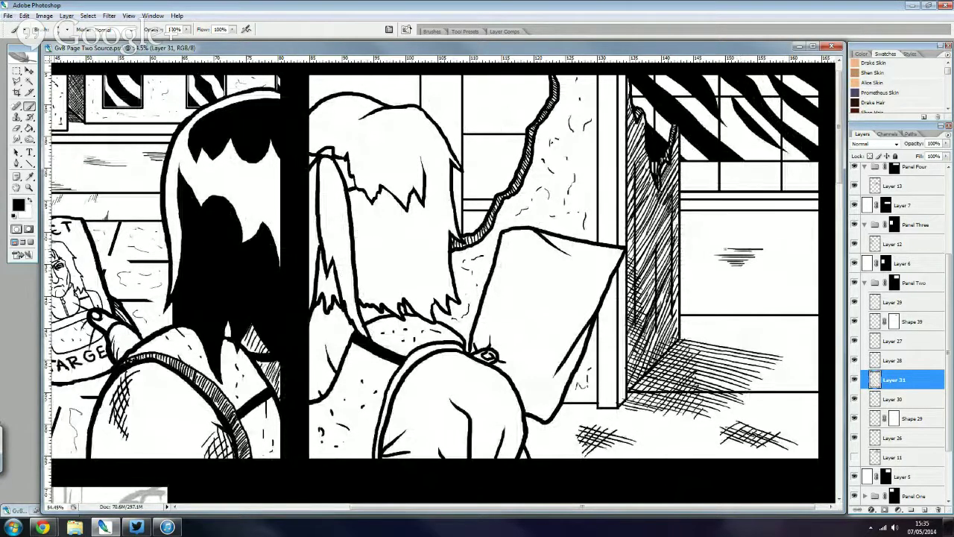
mouse_move(805, 302)
left_mouse_down()
mouse_move(772, 299)
mouse_move(788, 290)
left_mouse_up()
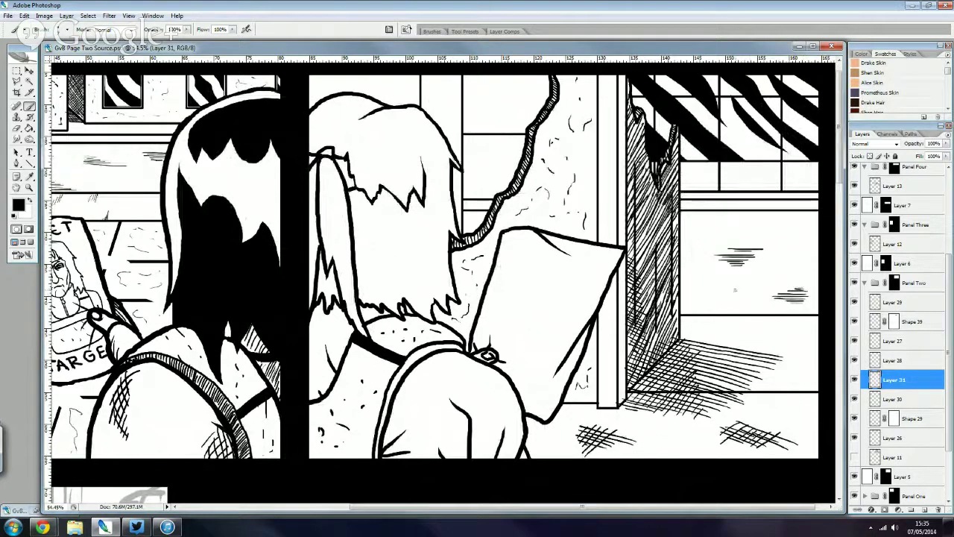
- Add more short streak marks on the left, right and upper parts of the back wall
mouse_move(690, 296)
left_mouse_down()
mouse_move(707, 296)
mouse_move(702, 289)
left_mouse_up()
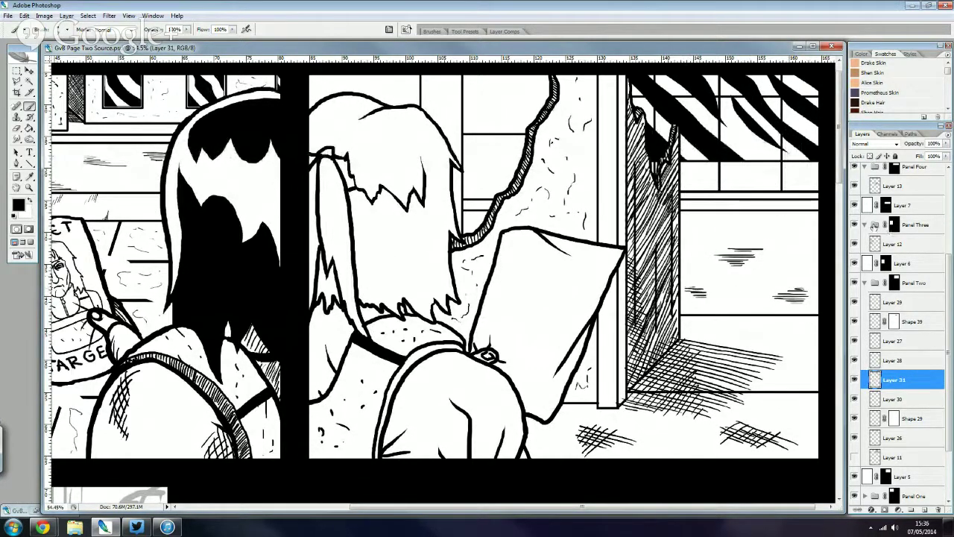
mouse_move(787, 220)
left_mouse_down()
mouse_move(819, 220)
mouse_move(810, 225)
left_mouse_up()
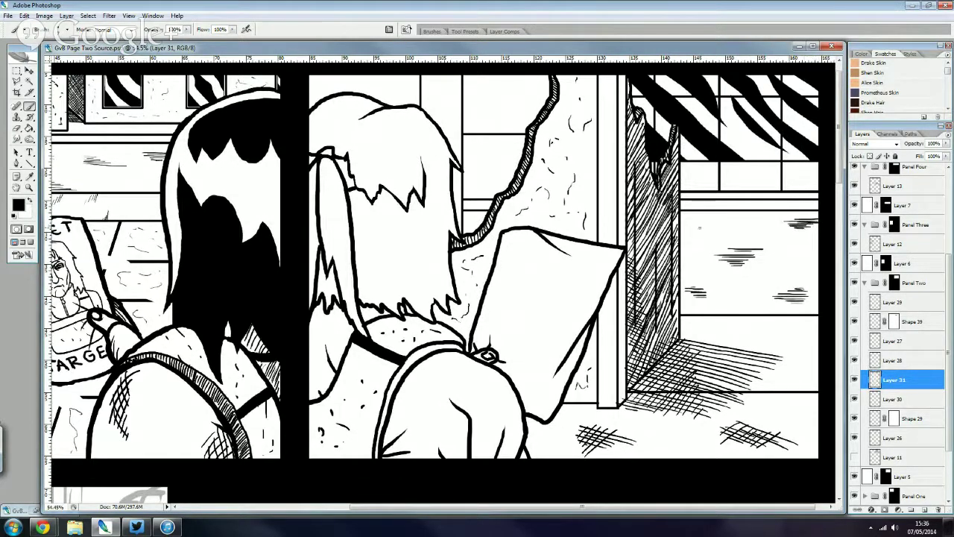
left_click_drag(684, 222, 710, 228)
scroll(804, 195, "up", 1)
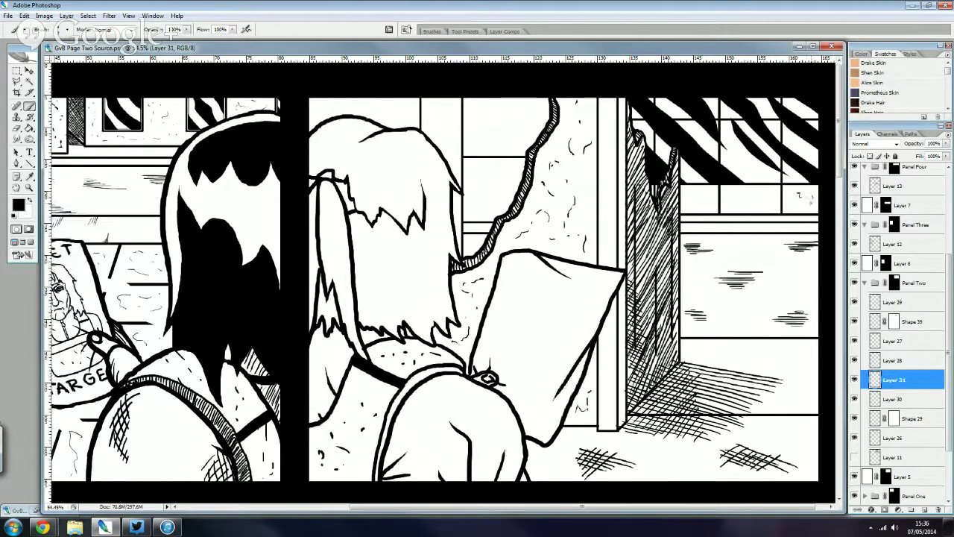
left_click_drag(738, 192, 747, 192)
mouse_move(701, 195)
left_mouse_down()
mouse_move(714, 197)
mouse_move(694, 203)
left_mouse_up()
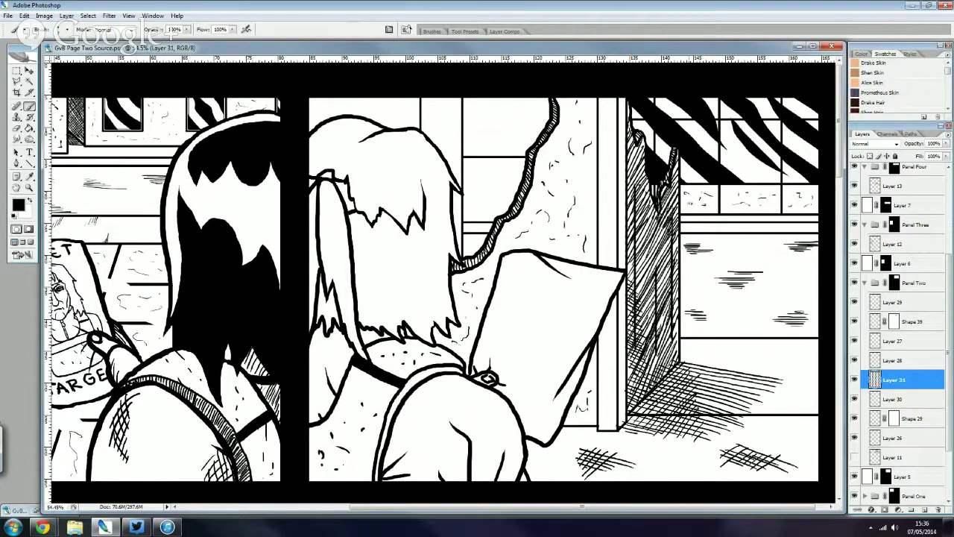
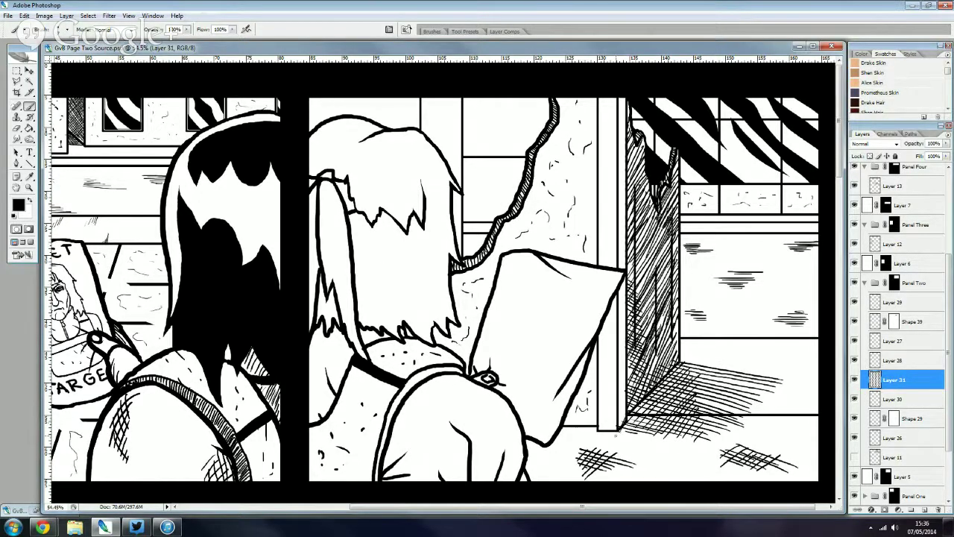
- Add ink marks at the pillar's base, then hatch its lower left edge on a new layer
left_click_drag(626, 403, 621, 419)
left_click(924, 509)
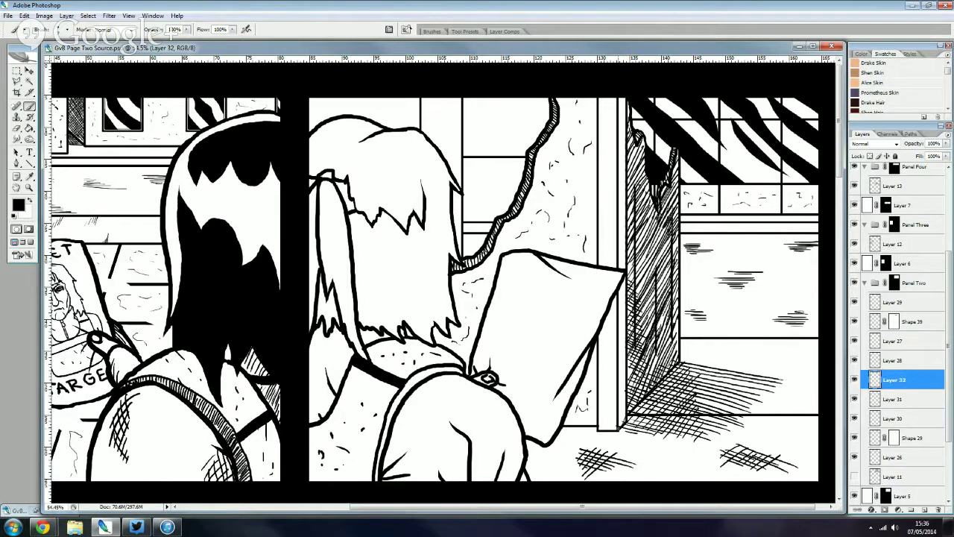
left_click_drag(627, 398, 620, 416)
left_click_drag(626, 383, 618, 404)
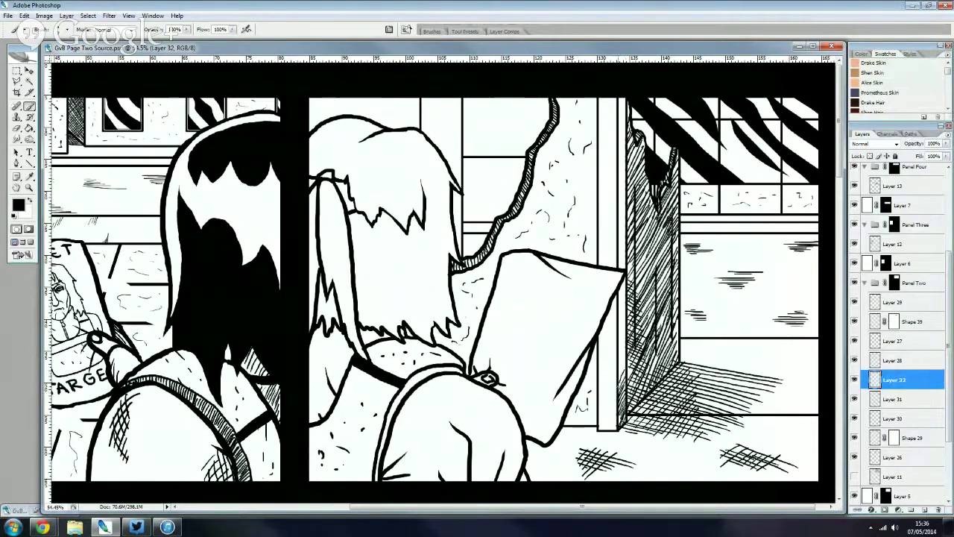
left_click_drag(626, 370, 617, 395)
left_click_drag(626, 353, 618, 376)
left_click_drag(626, 341, 616, 366)
left_click_drag(626, 334, 616, 352)
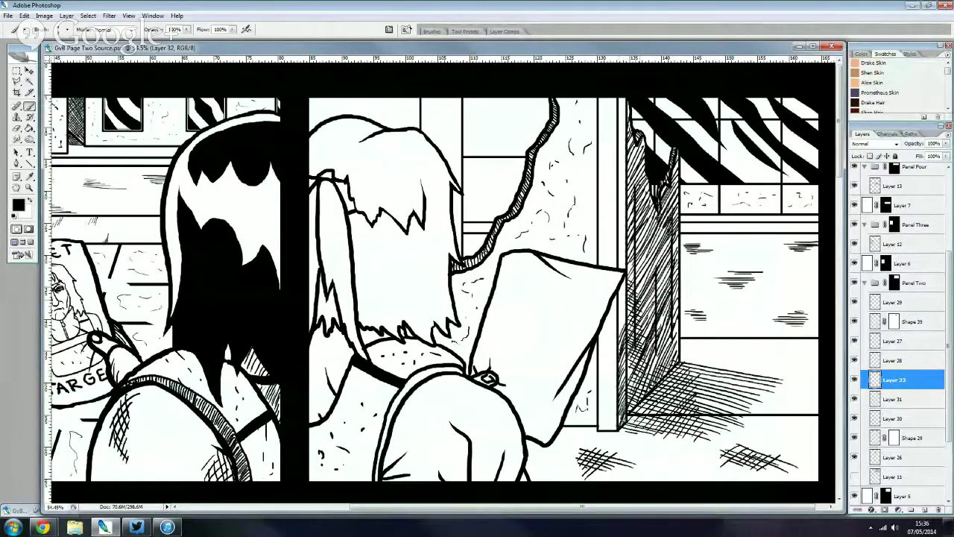
- Continue the short hatch strokes up through the middle of the pillar's left edge
left_click_drag(629, 316, 616, 337)
mouse_move(627, 295)
left_mouse_down()
mouse_move(617, 320)
mouse_move(618, 298)
left_mouse_up()
left_click_drag(626, 263, 615, 274)
left_click_drag(626, 253, 617, 270)
mouse_move(626, 246)
left_mouse_down()
mouse_move(620, 262)
mouse_move(617, 255)
left_mouse_up()
mouse_move(626, 228)
left_mouse_down()
mouse_move(614, 254)
mouse_move(618, 228)
left_mouse_up()
mouse_move(626, 212)
left_mouse_down()
mouse_move(614, 229)
mouse_move(619, 220)
left_mouse_up()
- Finish hatching the pillar's left edge up to its top
mouse_move(626, 198)
left_mouse_down()
mouse_move(617, 216)
mouse_move(618, 205)
left_mouse_up()
mouse_move(626, 171)
left_mouse_down()
mouse_move(616, 198)
mouse_move(620, 185)
left_mouse_up()
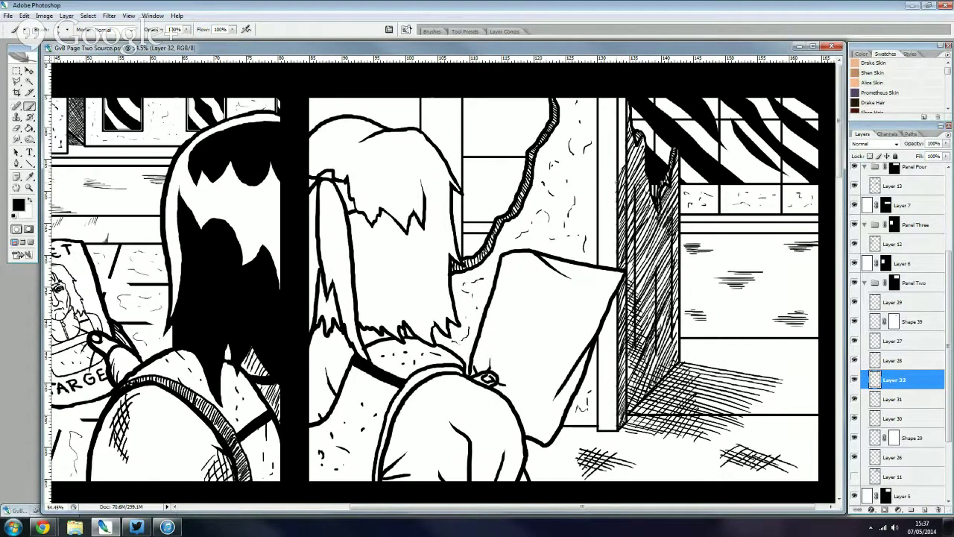
mouse_move(626, 150)
left_mouse_down()
mouse_move(619, 164)
mouse_move(619, 138)
left_mouse_up()
left_click_drag(628, 113, 618, 131)
mouse_move(626, 107)
left_mouse_down()
mouse_move(616, 128)
mouse_move(619, 113)
left_mouse_up()
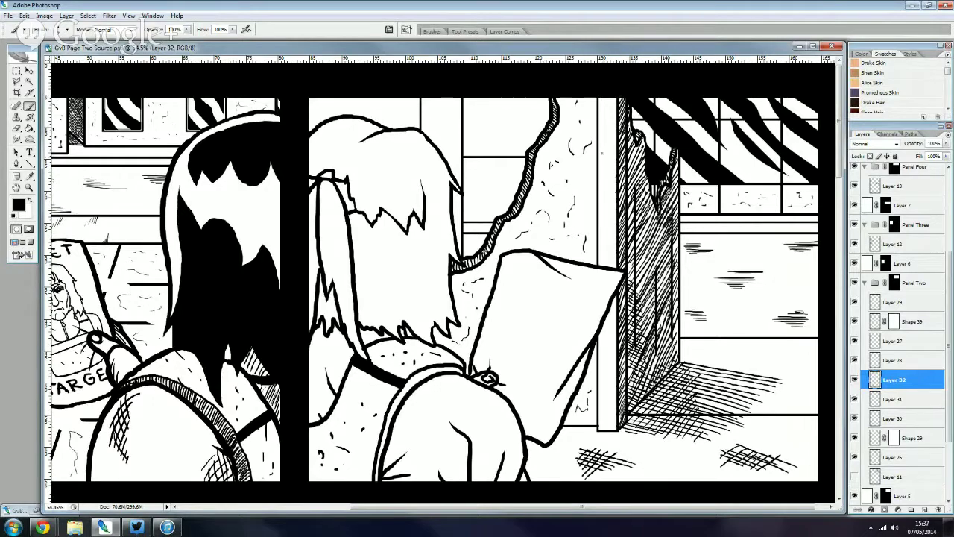
scroll(646, 143, "down", 1)
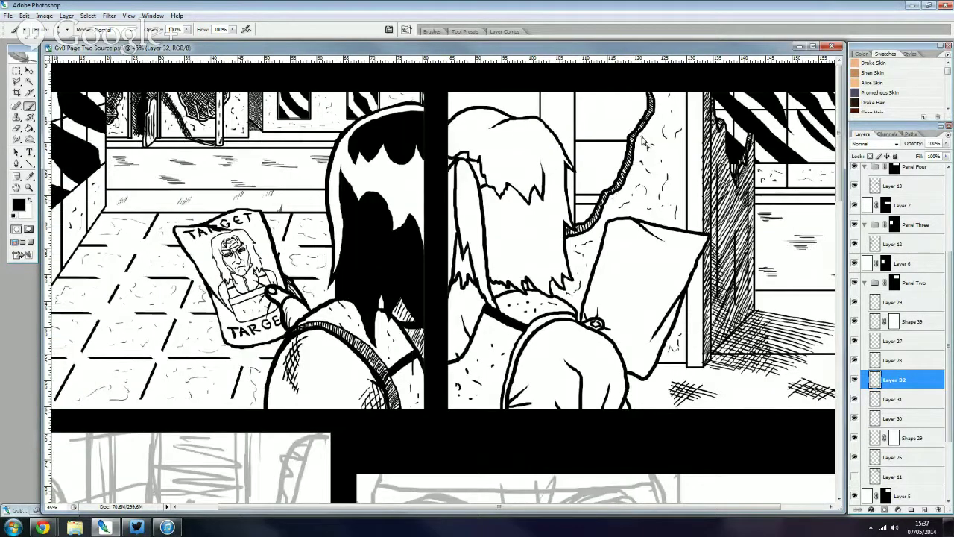
scroll(646, 143, "up", 1)
scroll(623, 114, "up", 1)
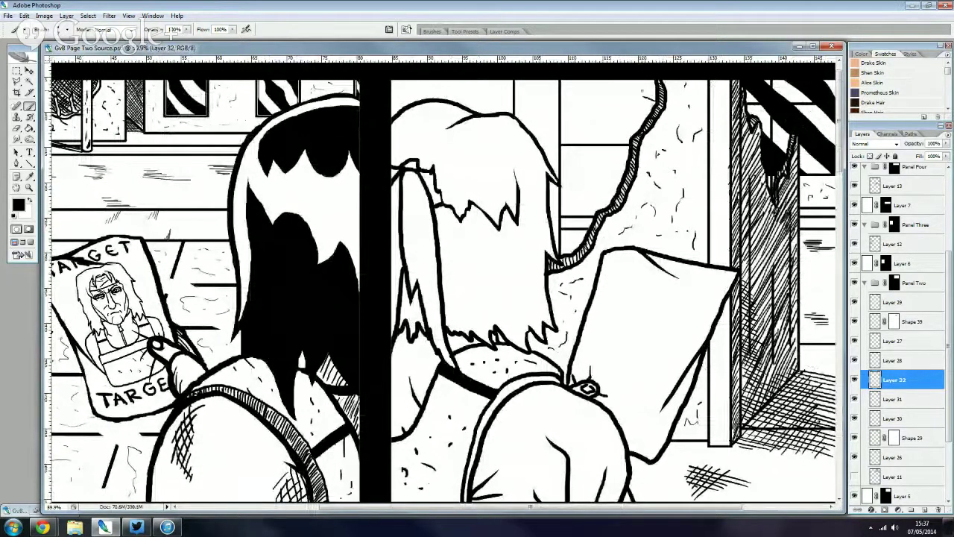
- On a new layer, sketch hill outlines and a horizon line in the window
left_click(924, 510)
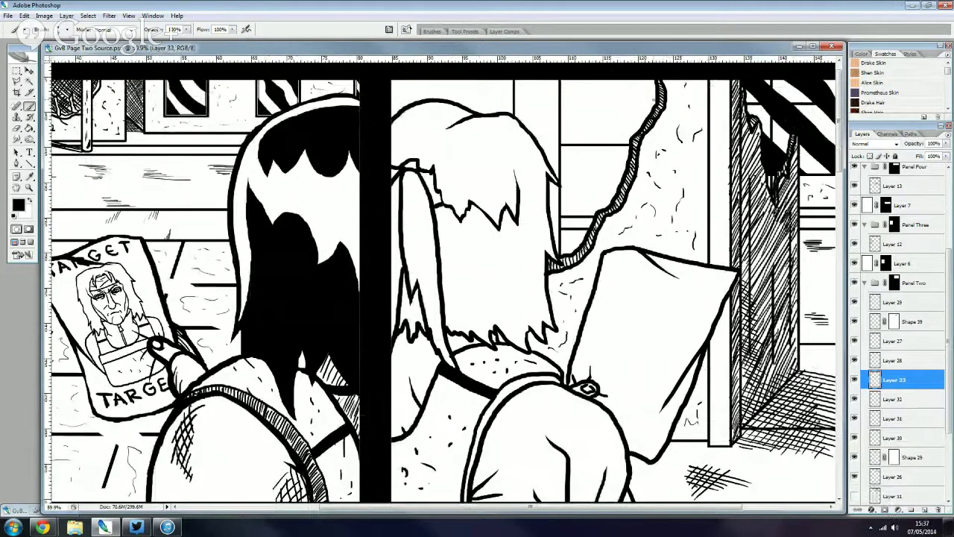
mouse_move(656, 91)
left_mouse_down()
mouse_move(608, 105)
mouse_move(624, 110)
left_mouse_up()
left_click_drag(634, 98, 568, 100)
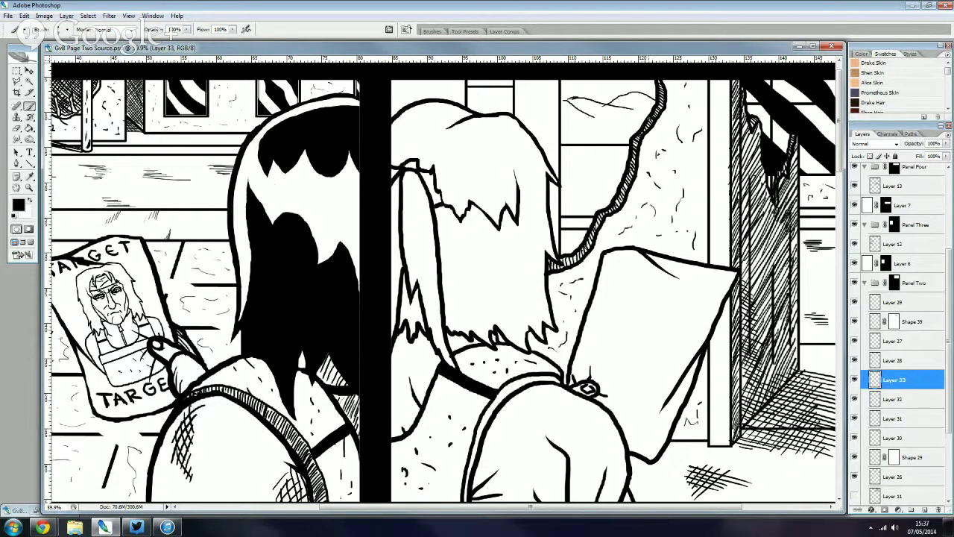
left_click_drag(605, 119, 561, 117)
left_click_drag(644, 126, 606, 126)
- Draw a short vertical frame line and two hatch lines inside the small box
left_click_drag(484, 110, 485, 92)
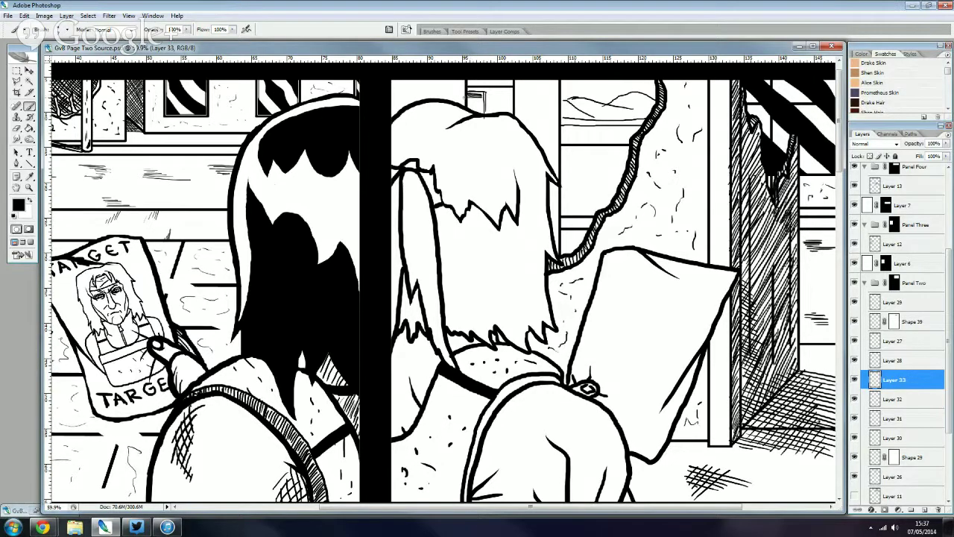
left_click_drag(467, 98, 483, 99)
left_click_drag(468, 103, 483, 103)
left_click(16, 128)
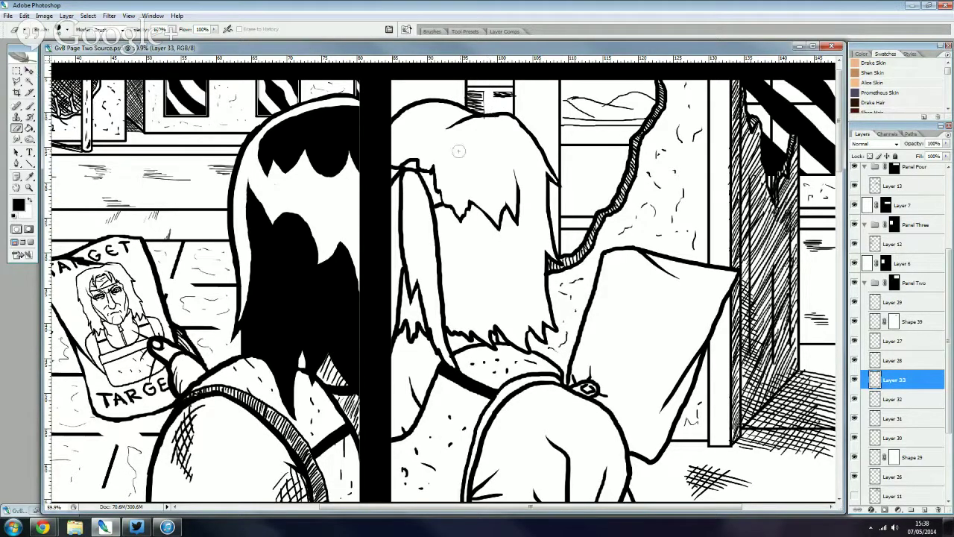
left_click(30, 104)
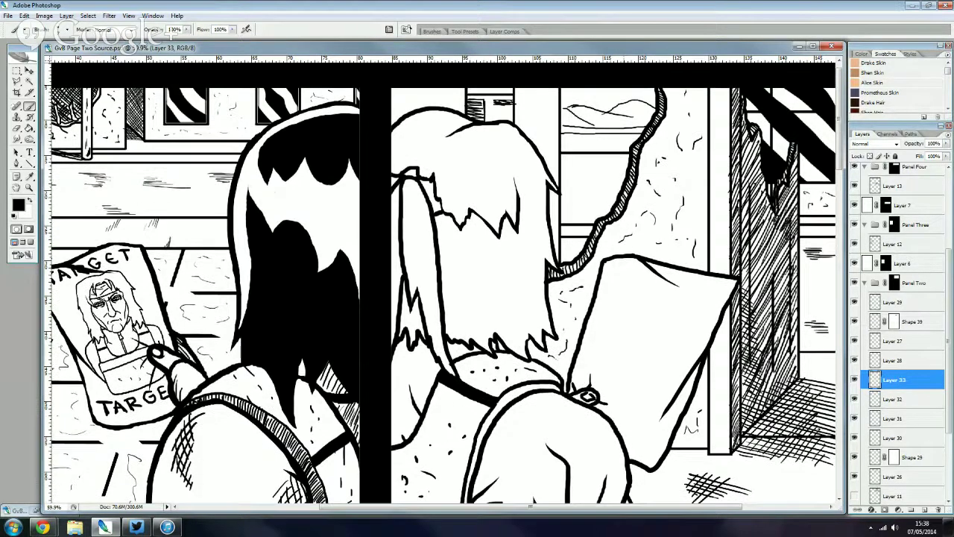
scroll(628, 87, "up", 5)
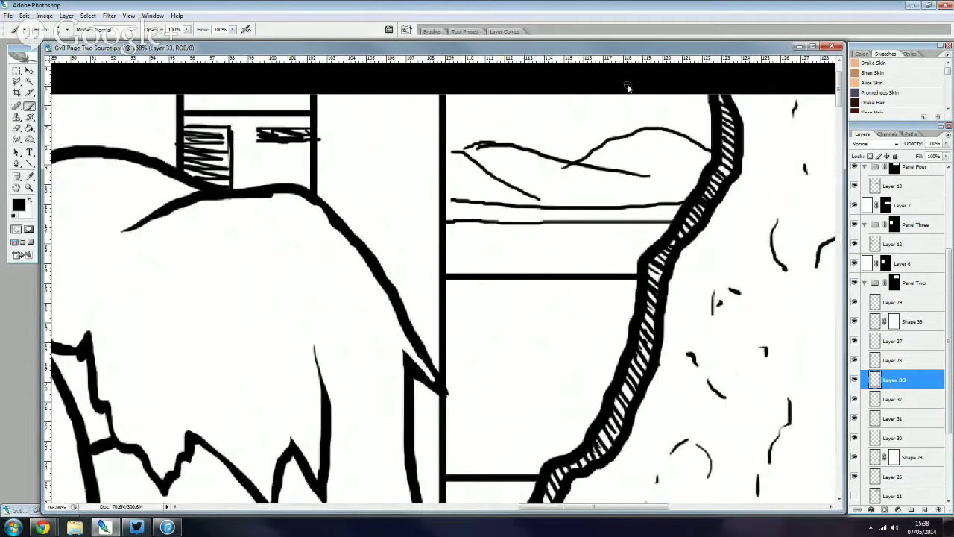
- Redraw the hill line to meet the window border and trace a thick horizon across
key("e")
left_click_drag(459, 149, 517, 145)
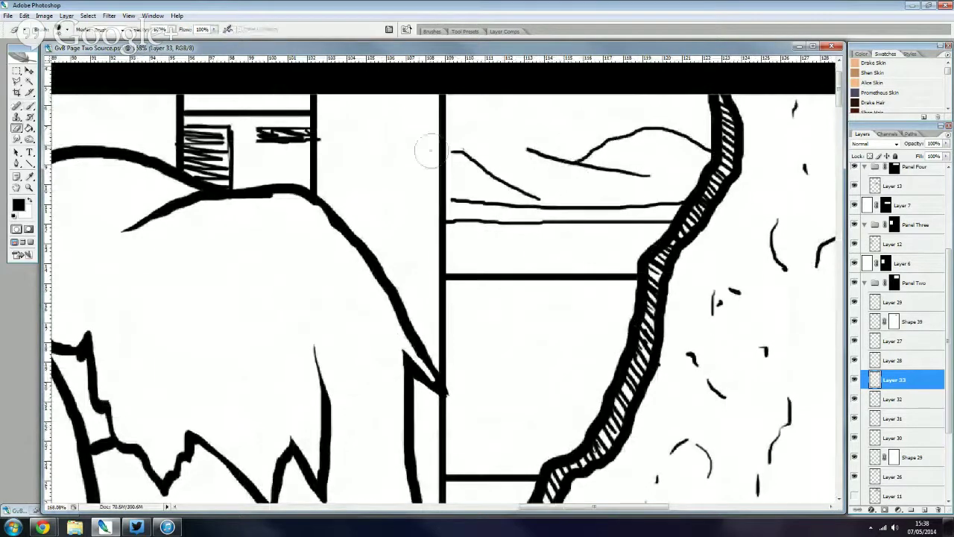
key("b")
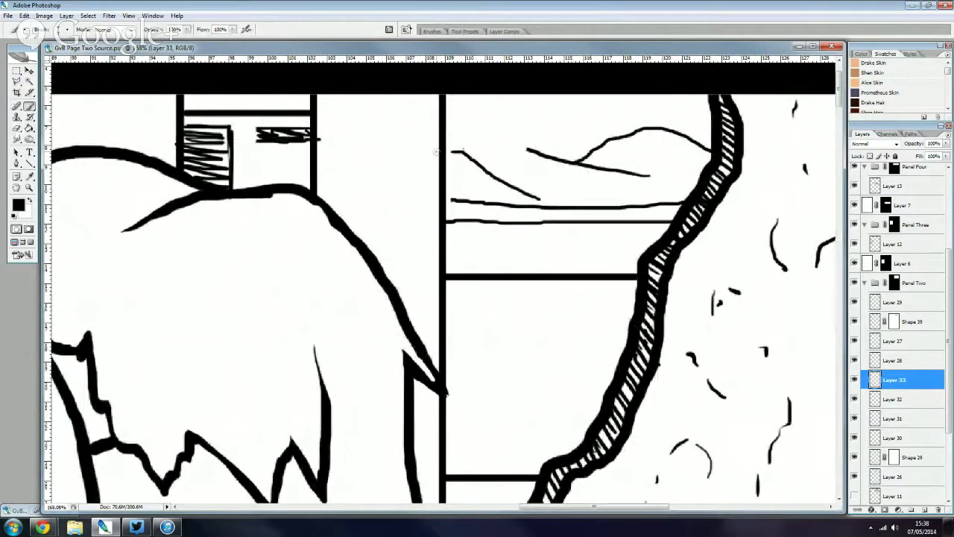
left_click_drag(446, 149, 462, 152)
left_click_drag(526, 149, 456, 148)
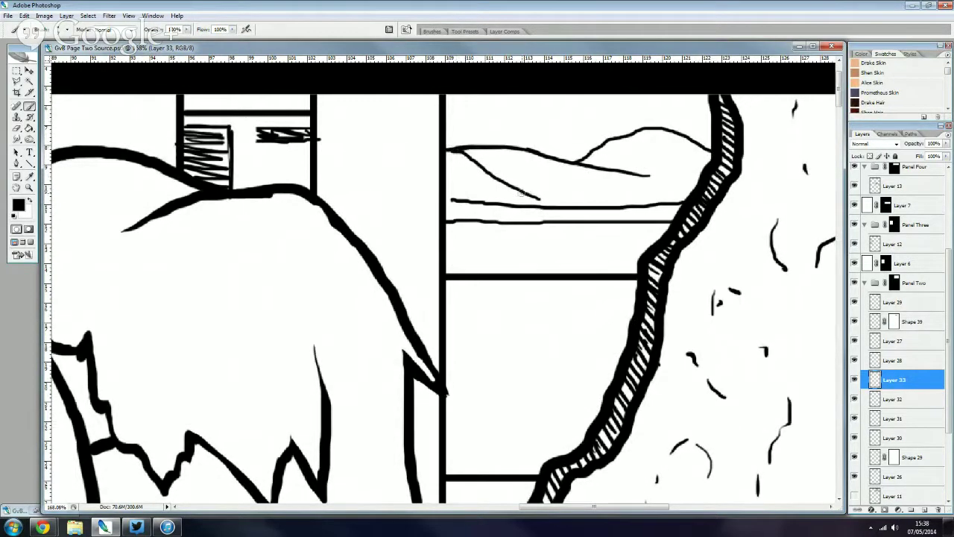
left_click_drag(526, 194, 571, 201)
left_click_drag(680, 201, 439, 196)
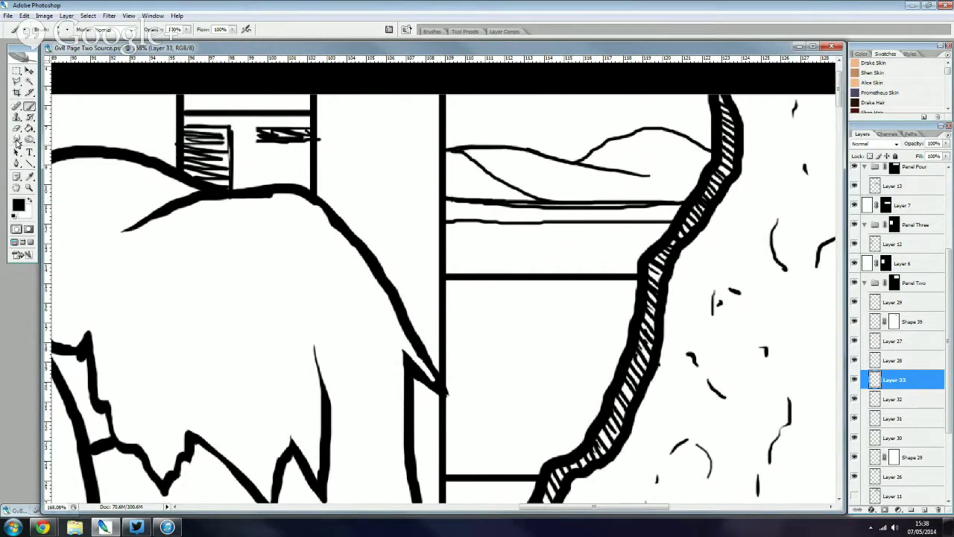
- Trim the excess horizon stroke, then ink a ridge to the cliff edge and a curved hill near the top
left_click(16, 127)
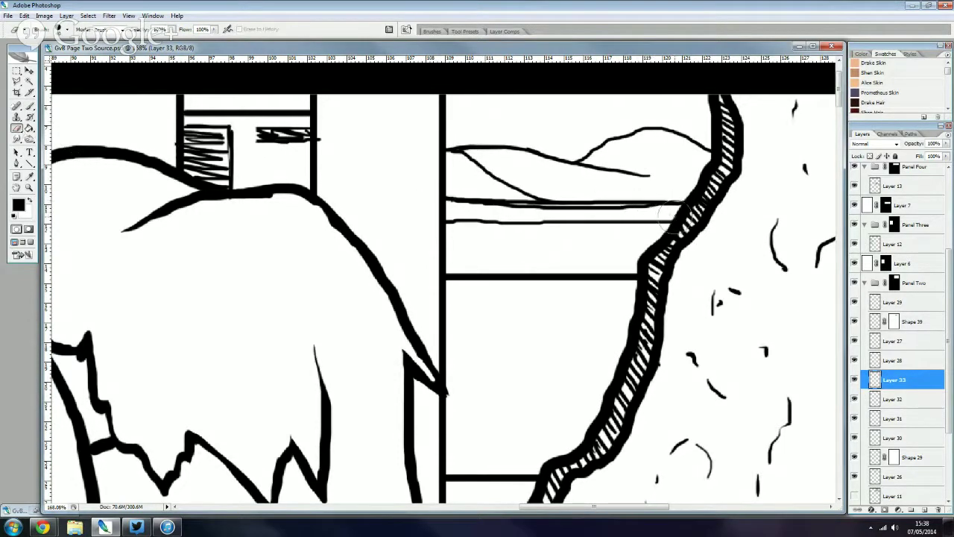
mouse_move(671, 208)
left_mouse_down()
mouse_move(470, 207)
mouse_move(561, 211)
left_mouse_up()
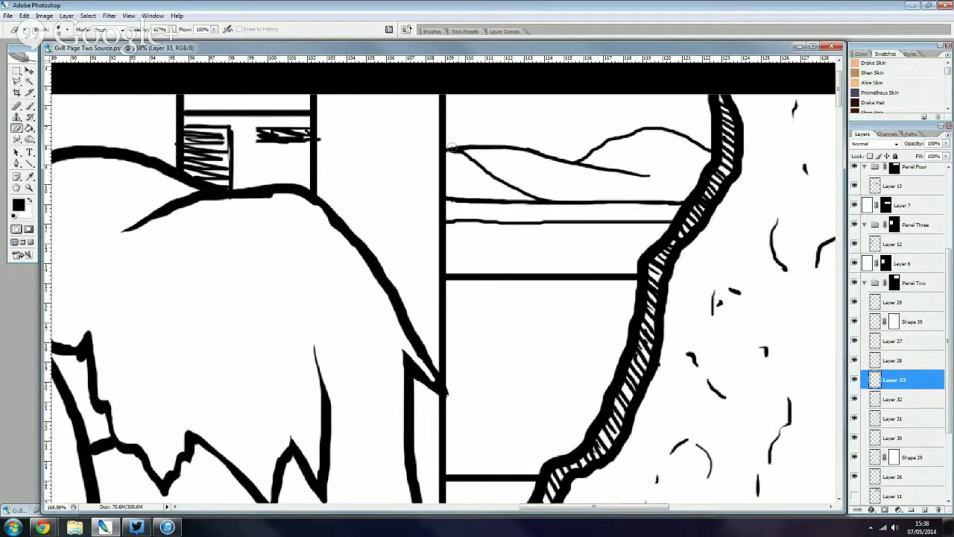
left_click(29, 107)
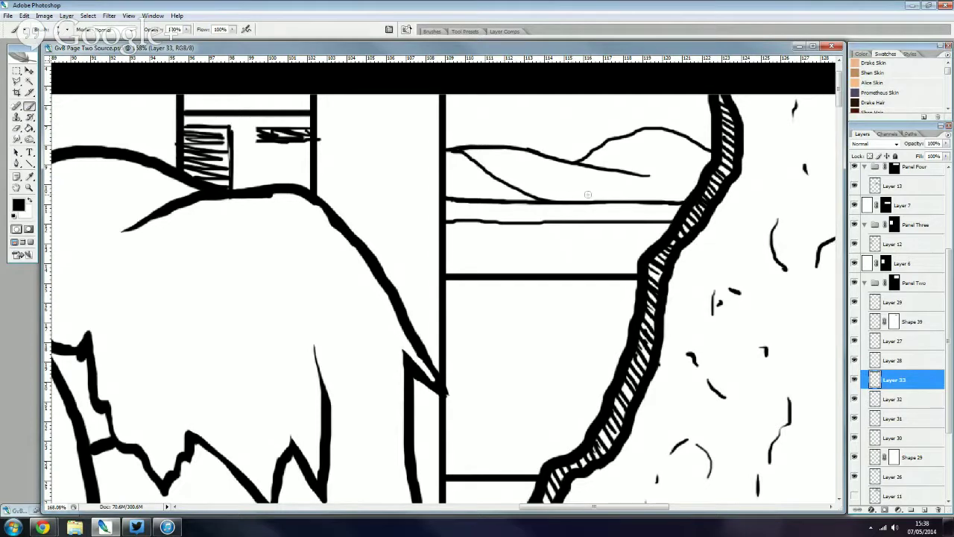
left_click_drag(565, 201, 705, 170)
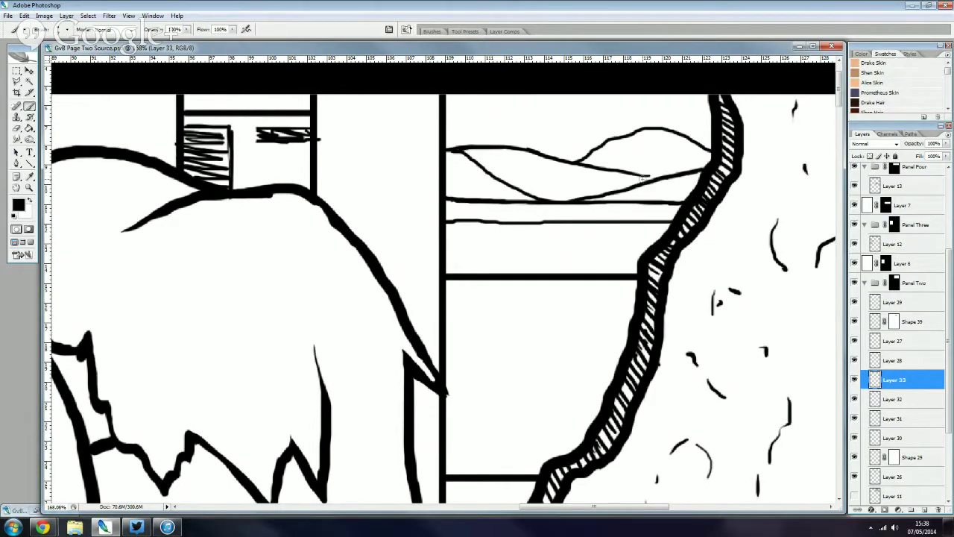
mouse_move(654, 102)
left_mouse_down()
mouse_move(680, 117)
mouse_move(567, 135)
mouse_move(488, 97)
mouse_move(446, 121)
left_mouse_up()
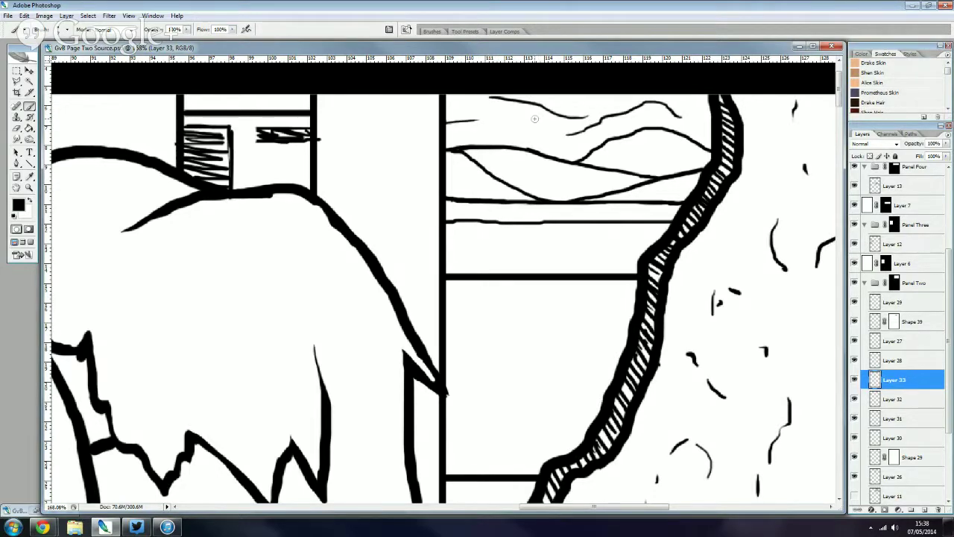
scroll(534, 119, "down", 2)
scroll(534, 119, "down", 2)
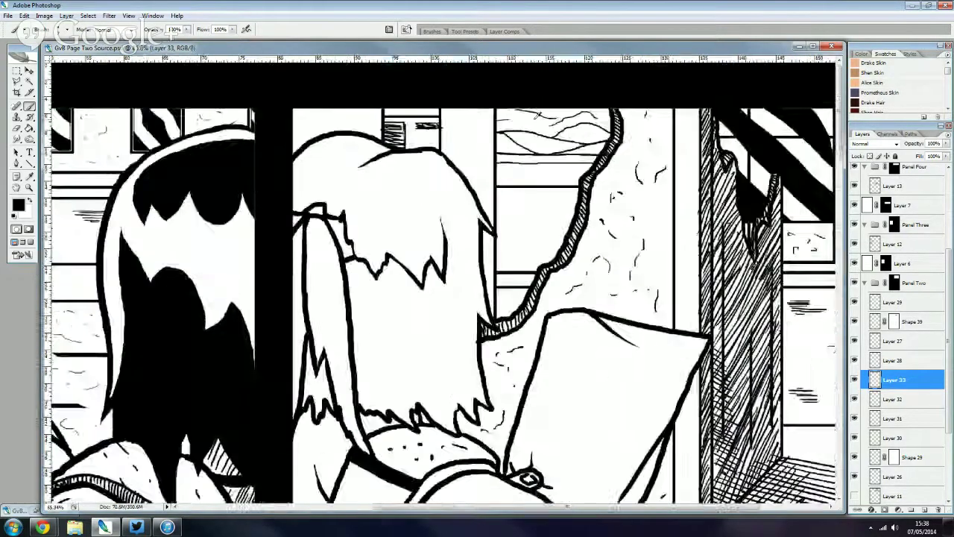
scroll(534, 118, "down", 2)
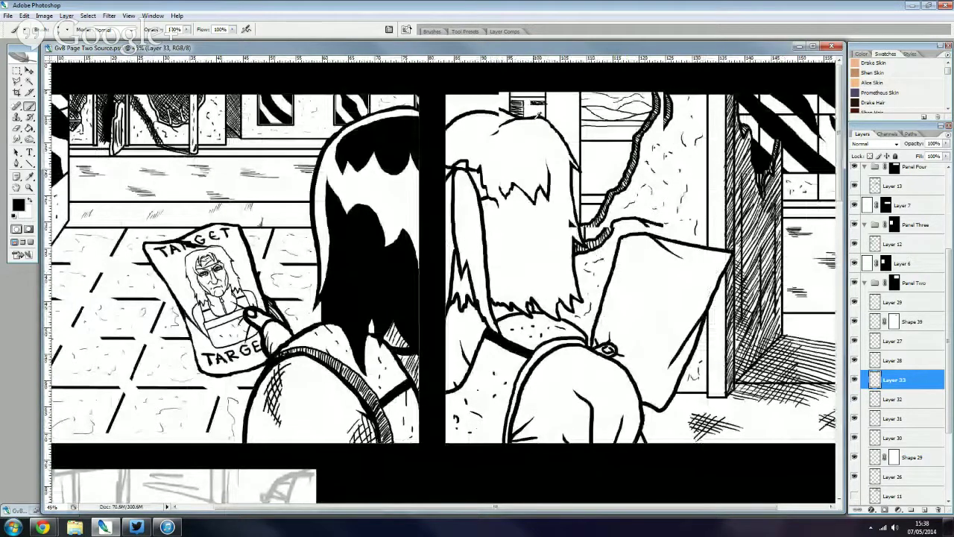
scroll(711, 155, "down", 1)
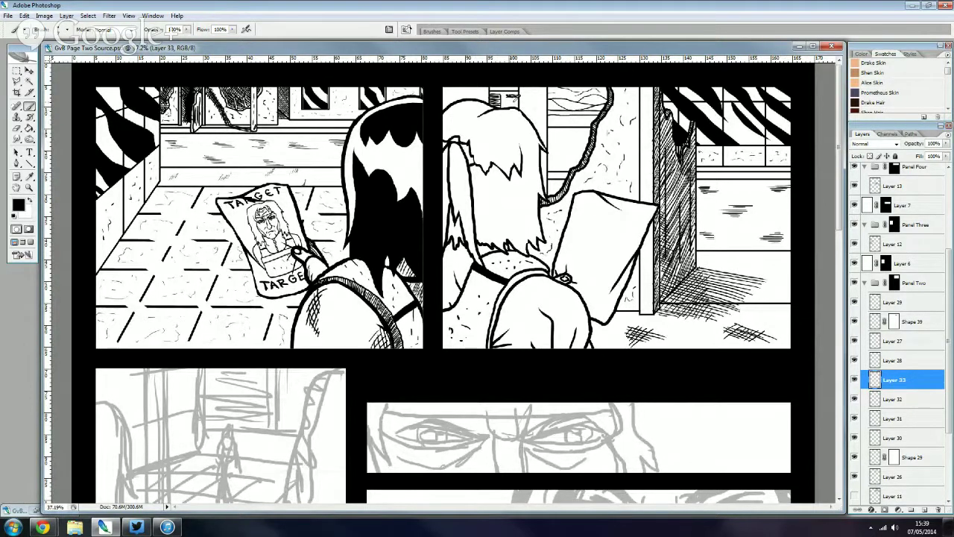
scroll(554, 94, "up", 2)
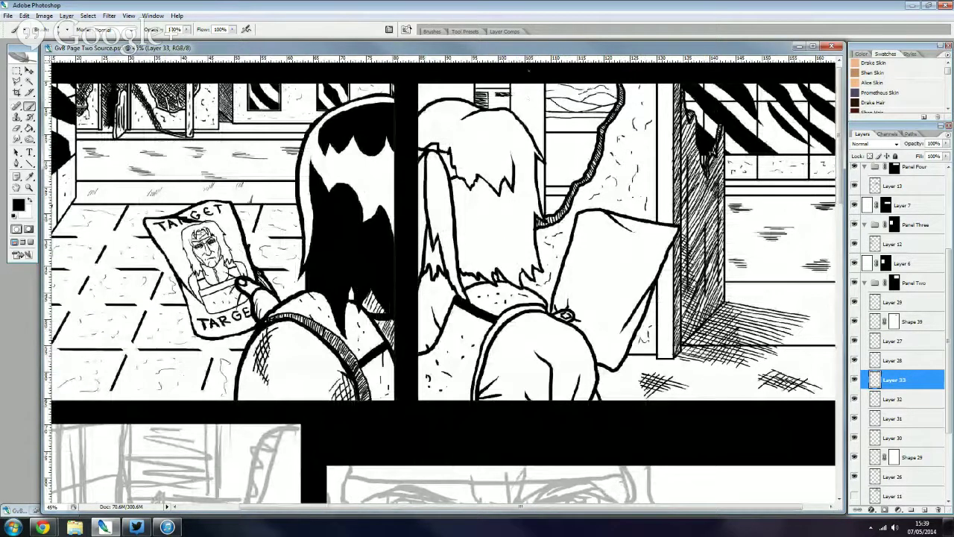
scroll(567, 117, "up", 1)
scroll(573, 117, "up", 2)
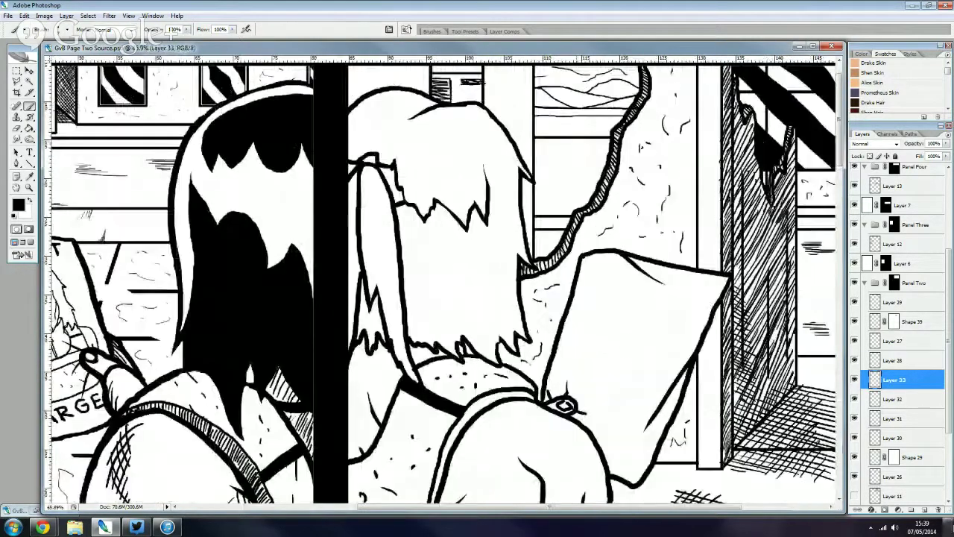
- On a new layer, ink vertical and slanted grid lines inside the window frame
key("ctrl+shift+alt+n")
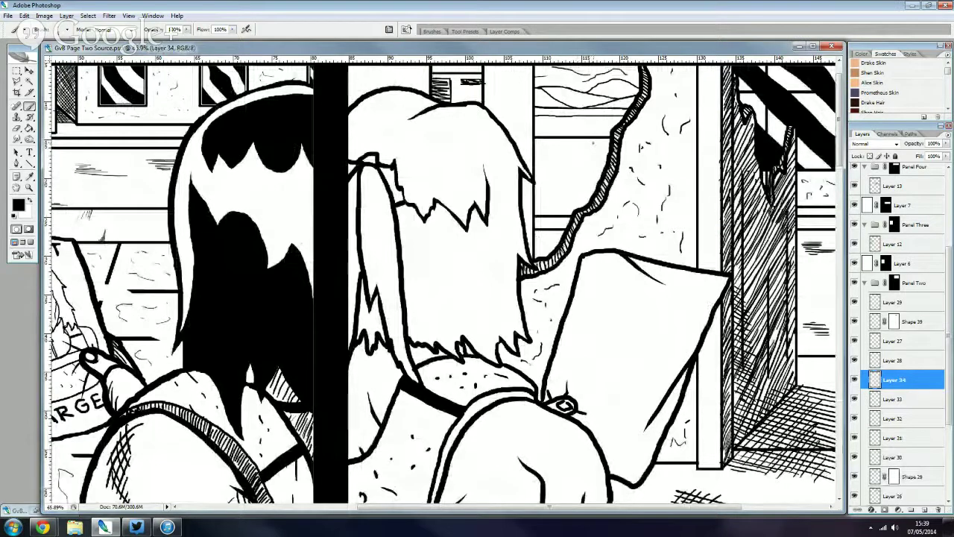
left_click_drag(593, 144, 602, 178)
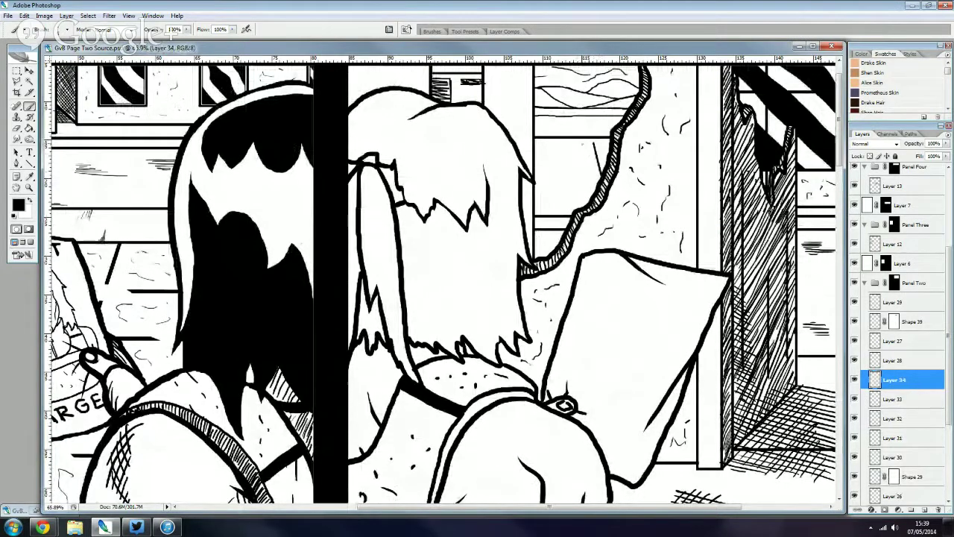
left_click_drag(581, 142, 582, 206)
left_click_drag(566, 144, 558, 205)
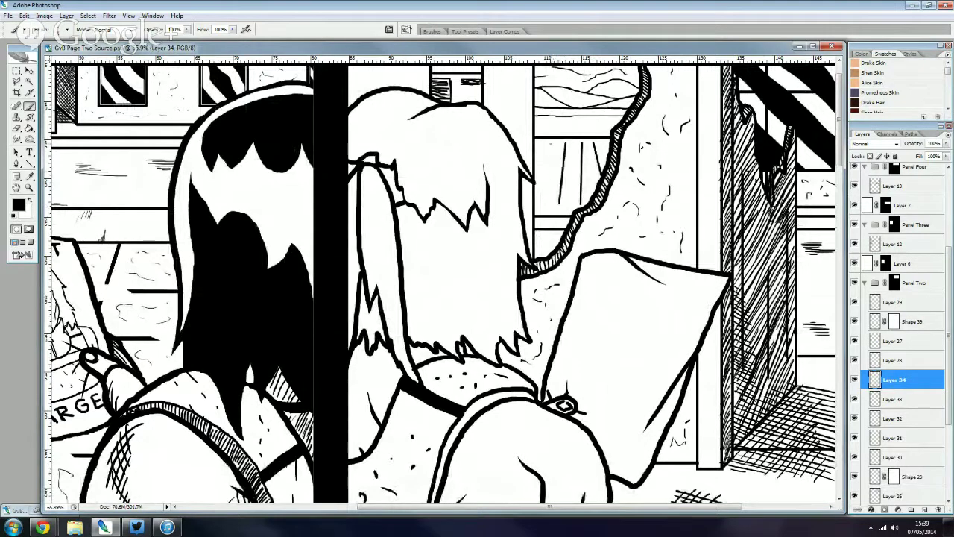
left_click_drag(550, 144, 535, 205)
mouse_move(605, 187)
left_mouse_down()
mouse_move(538, 188)
mouse_move(617, 172)
left_mouse_up()
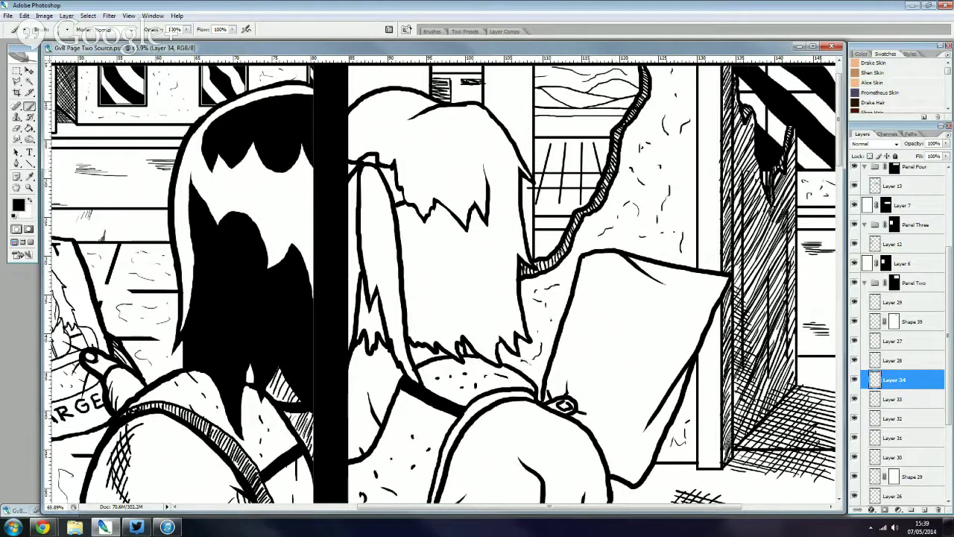
- Add horizontal strokes across the window grid, undo the first try, trim line ends and repaint
left_click_drag(532, 161, 606, 154)
left_click_drag(529, 159, 611, 146)
key("ctrl+z")
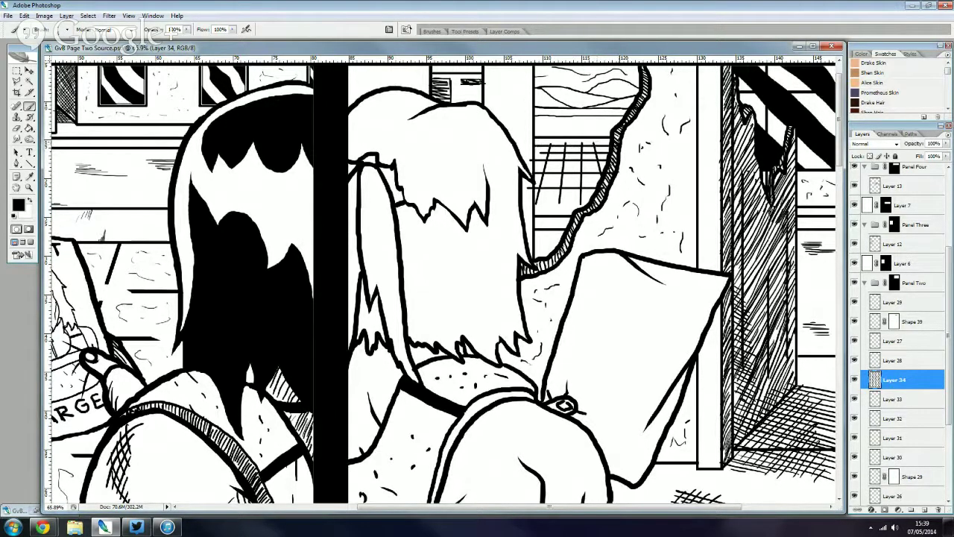
left_click(16, 128)
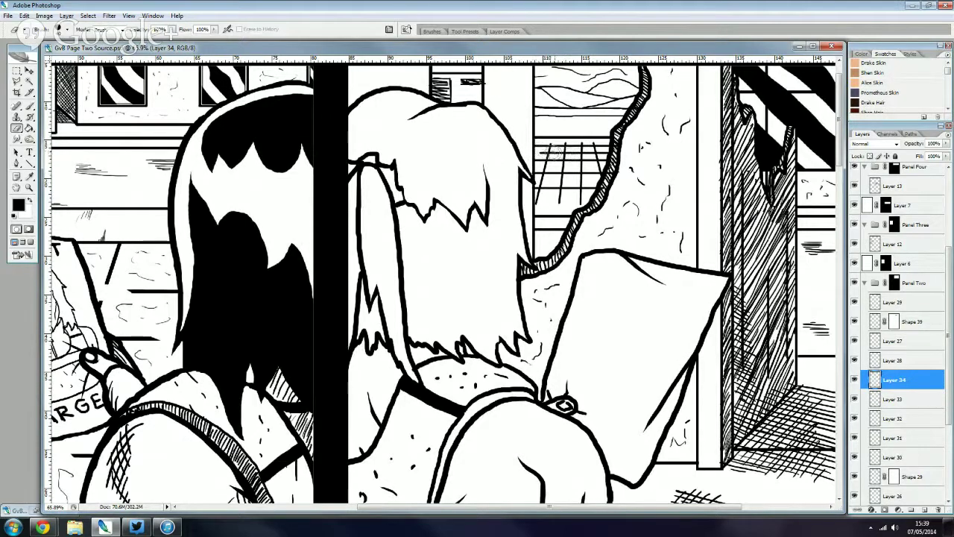
left_click_drag(582, 195, 573, 196)
left_click_drag(560, 154, 595, 153)
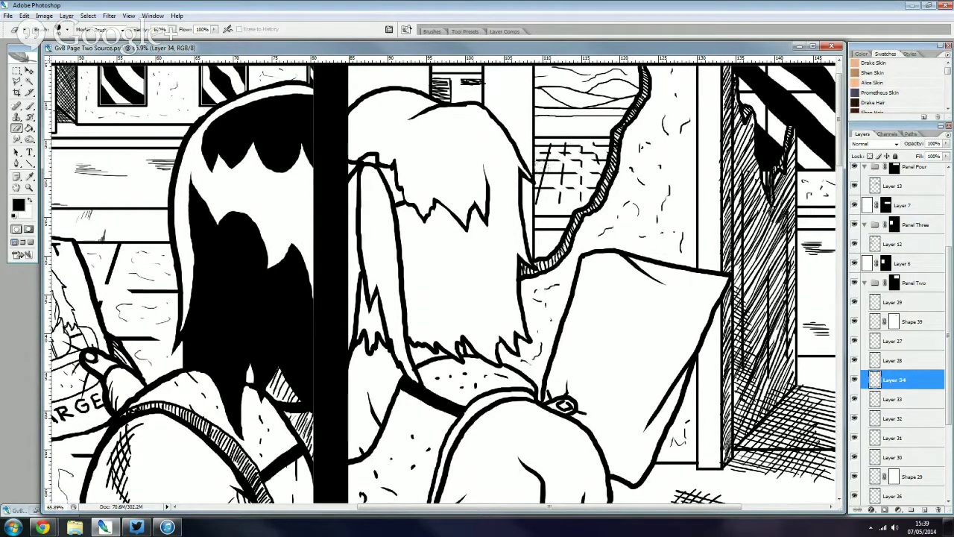
left_click_drag(542, 173, 541, 163)
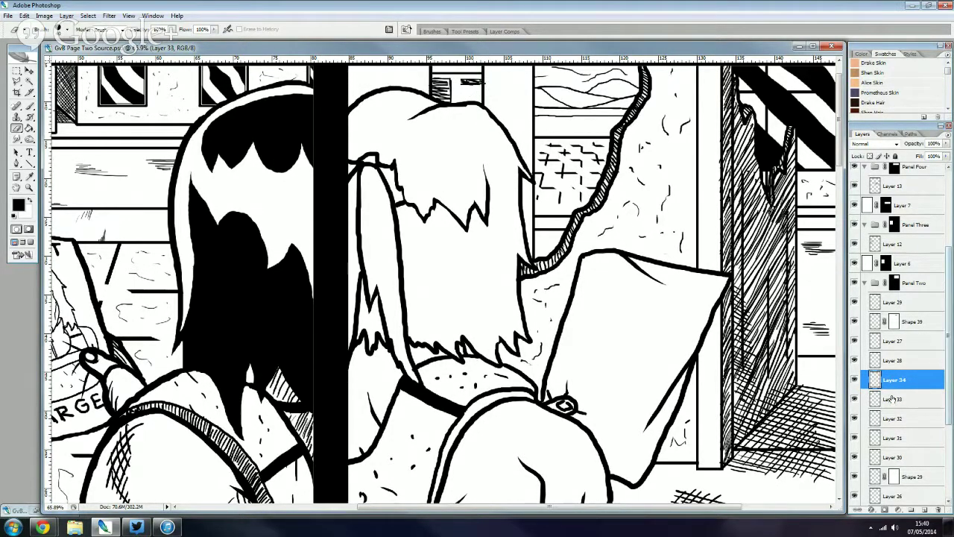
- On Layer 33, fill the small top-window marks black and check the layer's strokes
key("alt+bracketleft")
left_click_drag(464, 77, 483, 77)
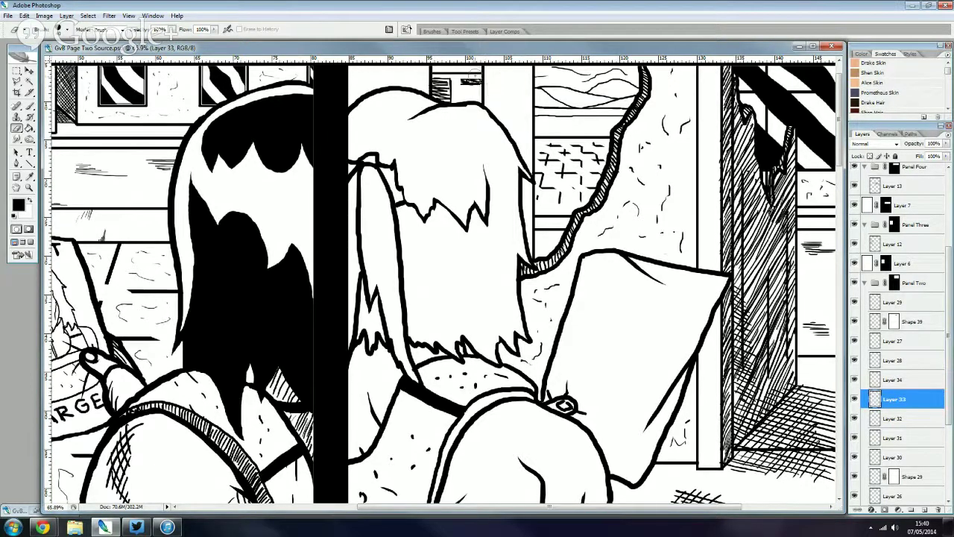
scroll(514, 73, "up", 1)
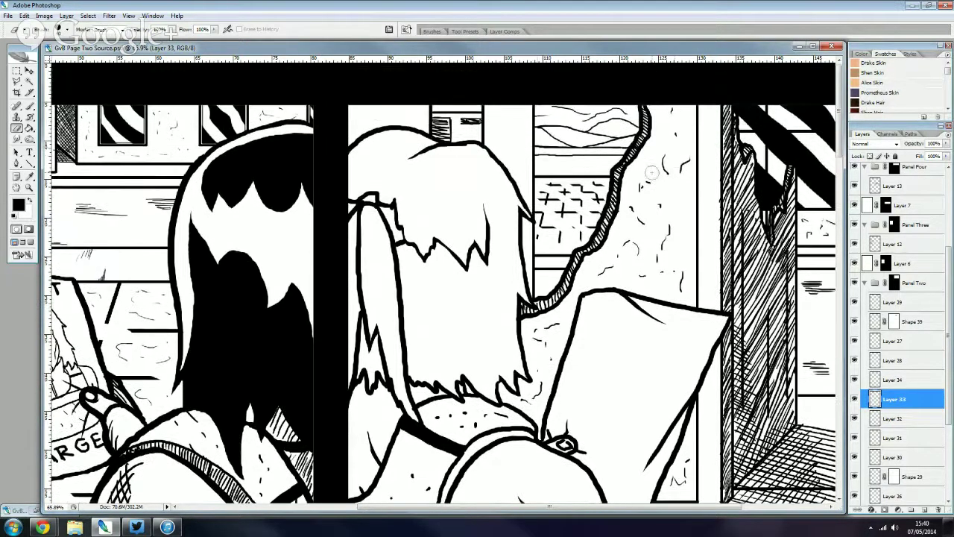
scroll(650, 173, "down", 3)
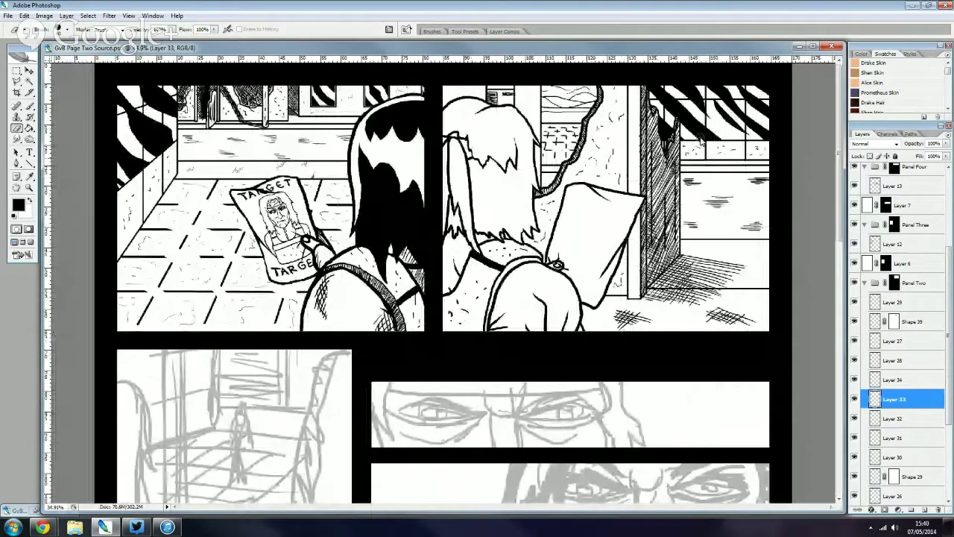
left_click(854, 400)
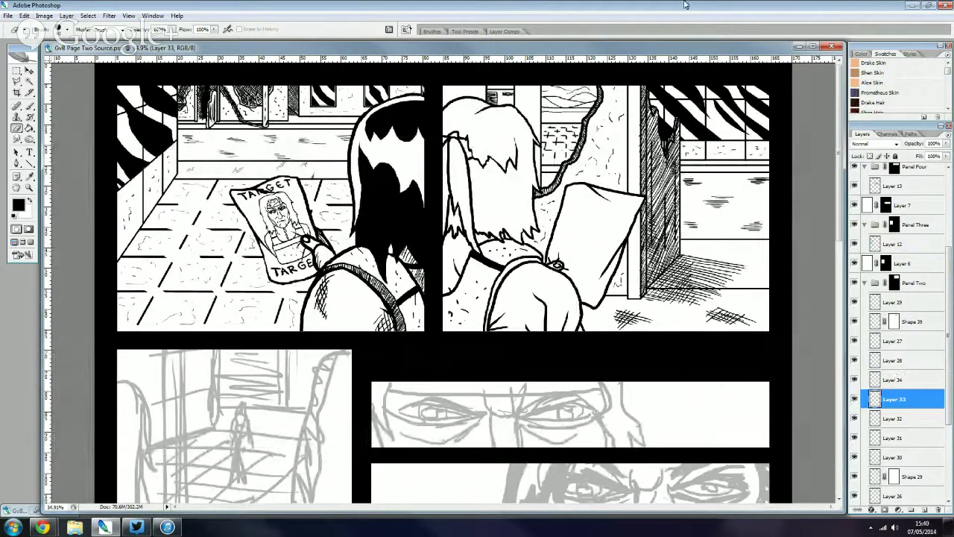
- Zoom in and ink two thin horizontal lines along the top of the right panel
left_click(30, 108)
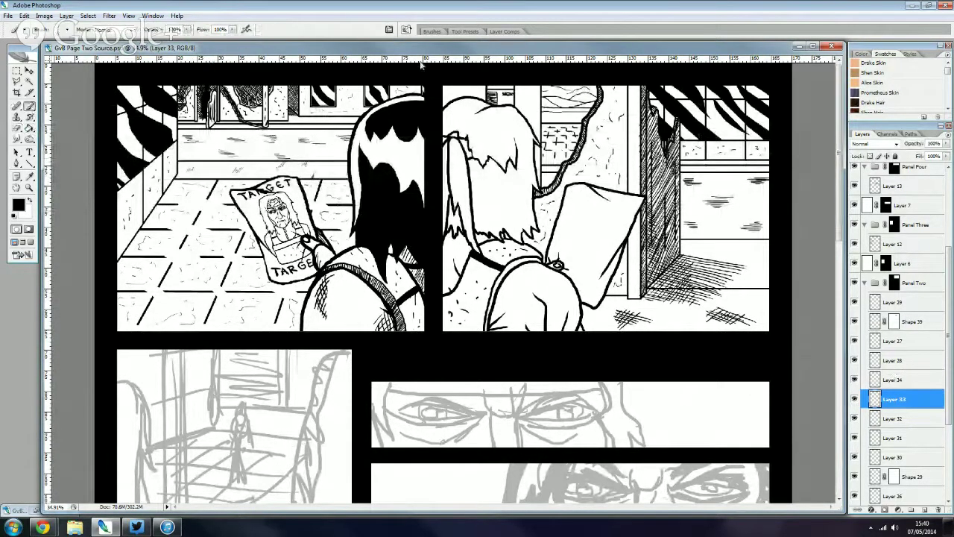
key("ctrl+plus")
key("ctrl+plus")
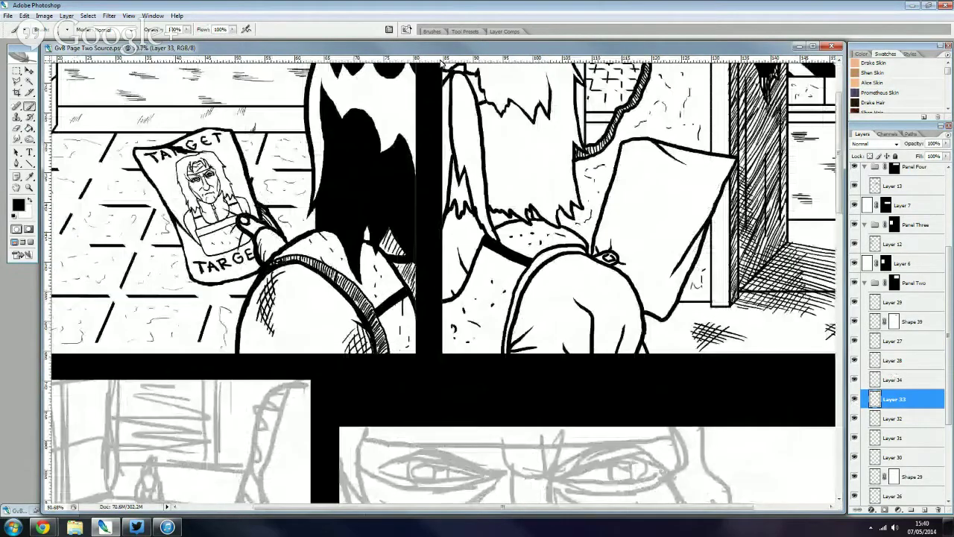
key("ctrl+plus")
scroll(665, 170, "up", 5)
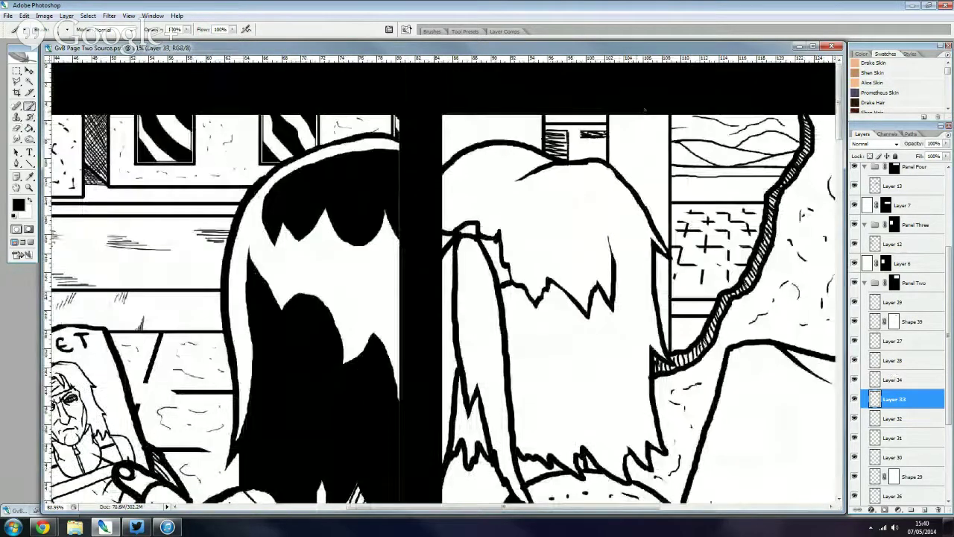
left_click_drag(448, 127, 545, 126)
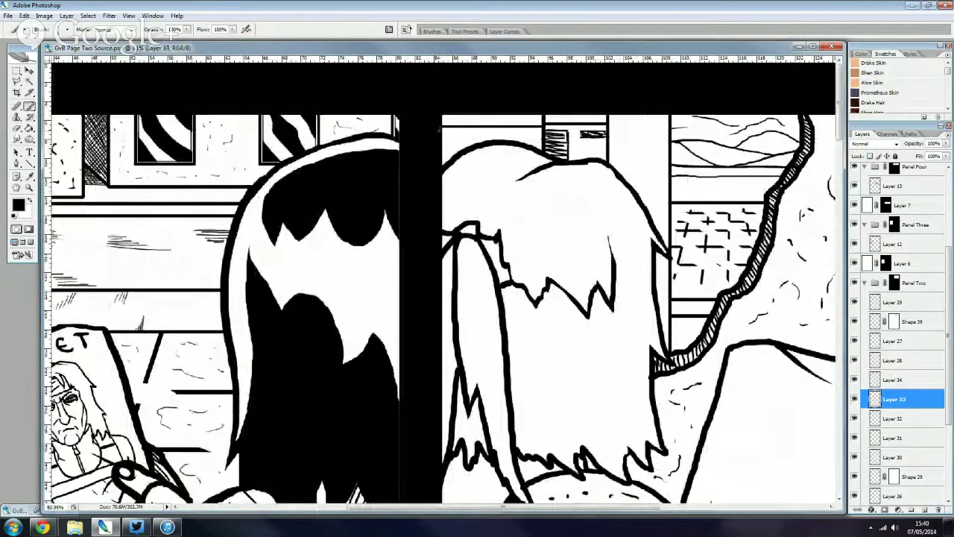
left_click_drag(440, 129, 545, 128)
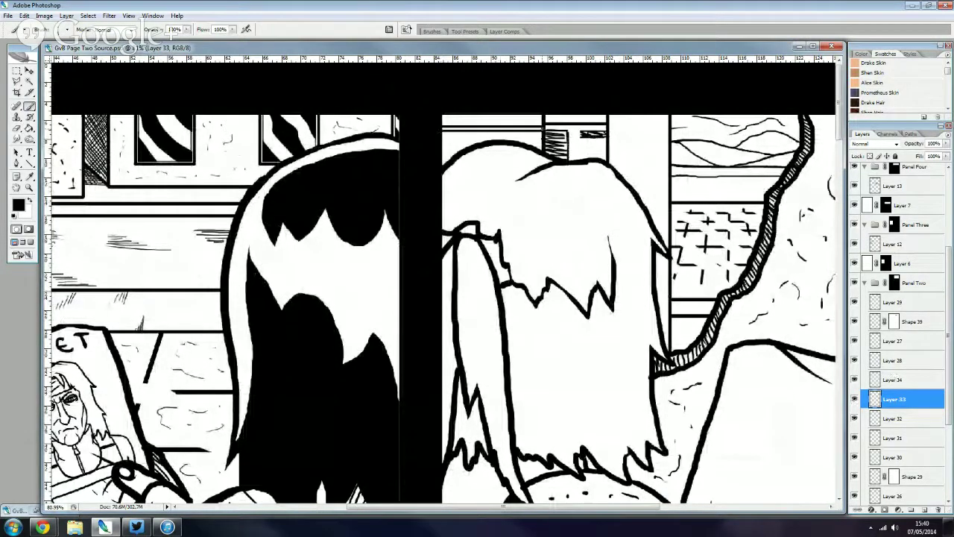
scroll(605, 175, "up", 4)
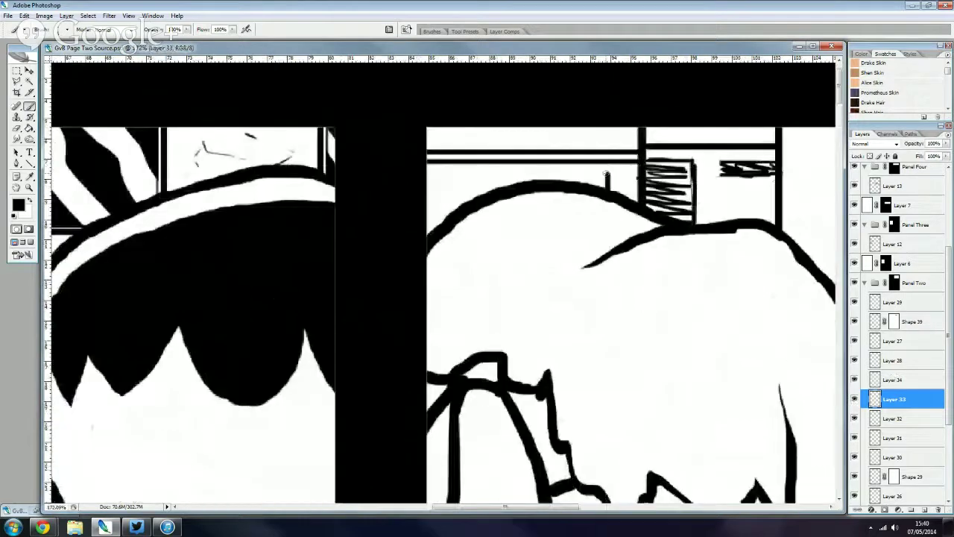
- Ink box outlines with straight horizontal and vertical strokes, plus an inner line in the upper rectangle
mouse_move(606, 175)
left_mouse_down()
mouse_move(522, 173)
mouse_move(523, 185)
left_mouse_up()
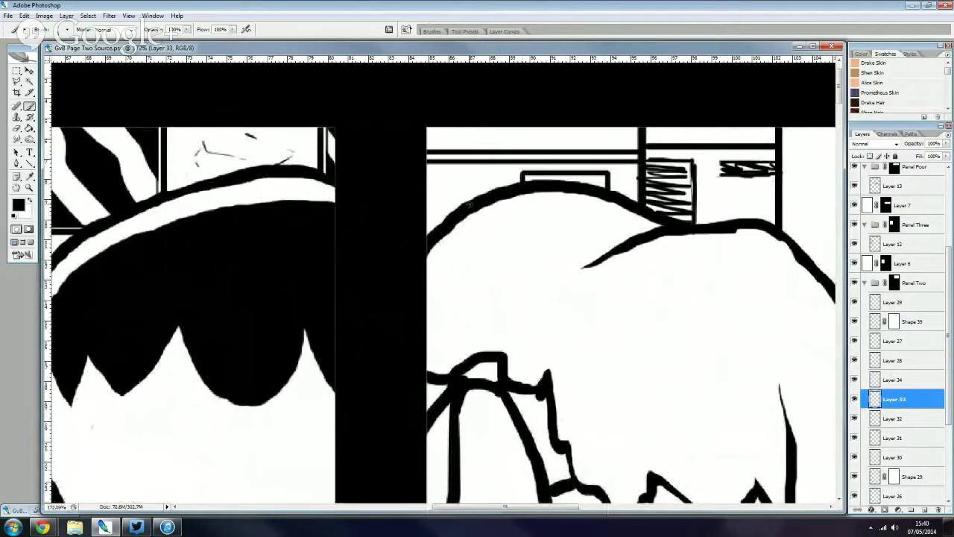
mouse_move(470, 203)
left_mouse_down()
mouse_move(473, 175)
mouse_move(427, 177)
left_mouse_up()
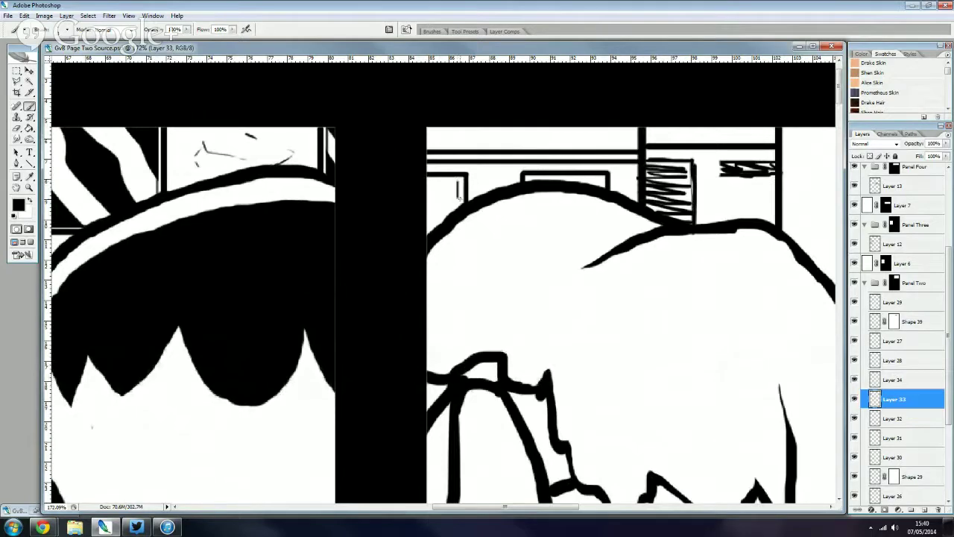
scroll(462, 187, "up", 1)
scroll(465, 188, "up", 1)
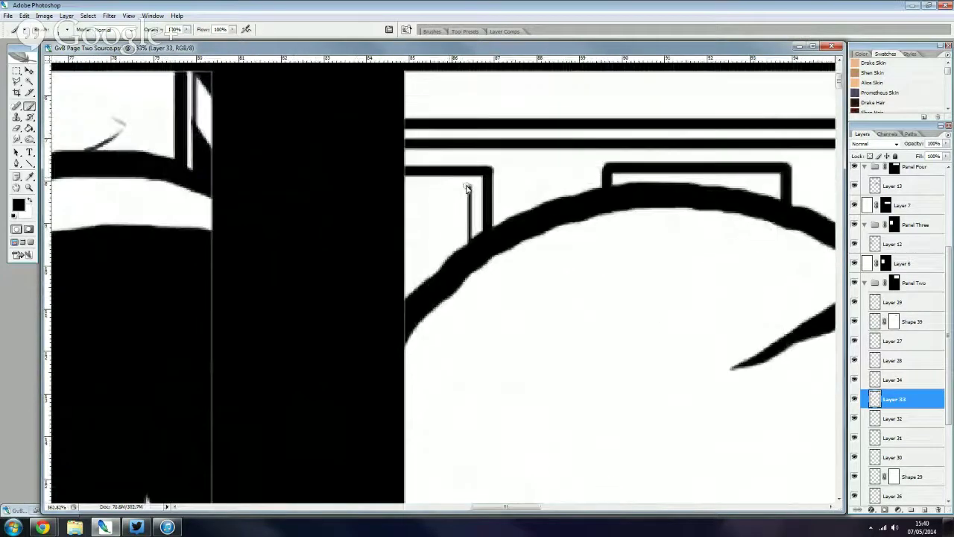
left_click_drag(467, 187, 404, 187)
left_click_drag(768, 198, 631, 177)
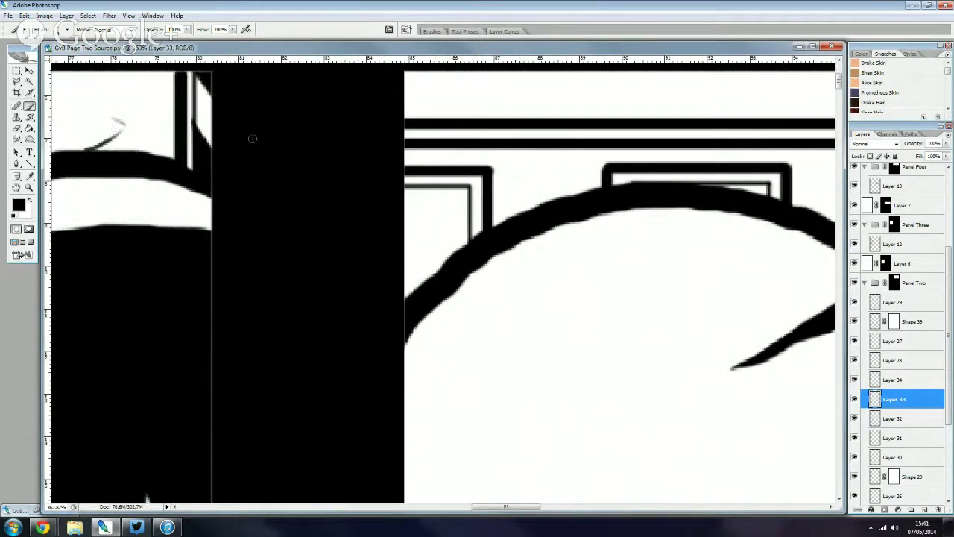
scroll(529, 255, "up", 2)
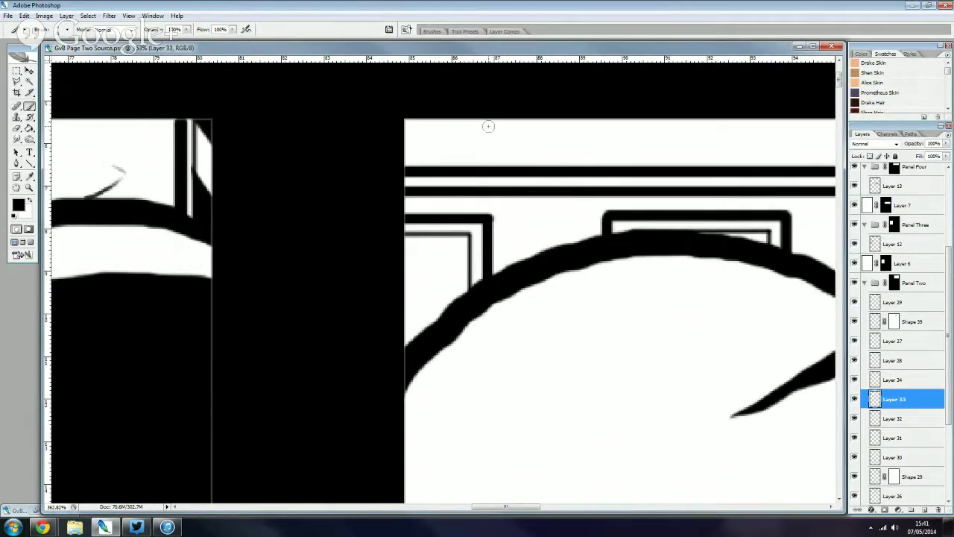
- On a new layer, paint the frame gaps and white strip solid black
left_click(923, 510)
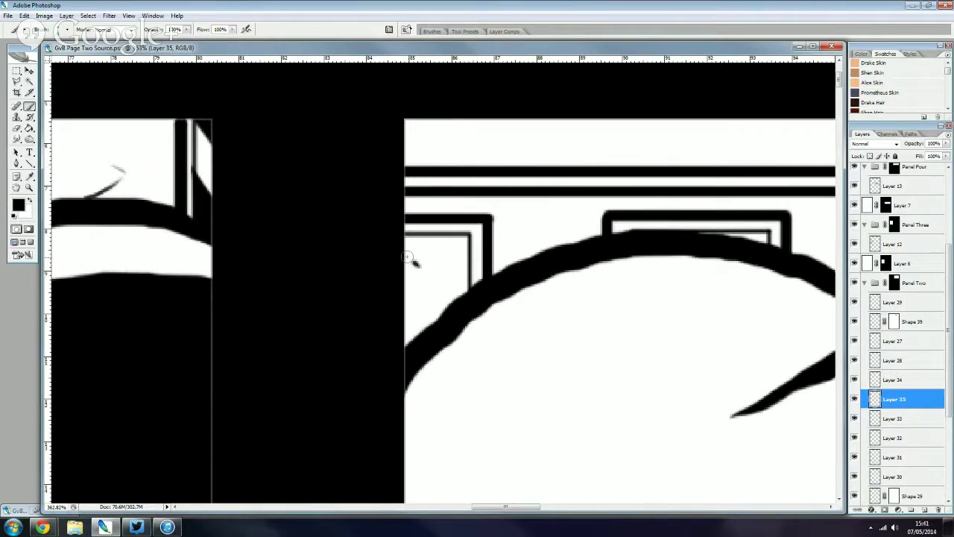
left_click_drag(407, 258, 451, 312)
mouse_move(410, 271)
left_mouse_down()
mouse_move(445, 305)
mouse_move(424, 242)
left_mouse_up()
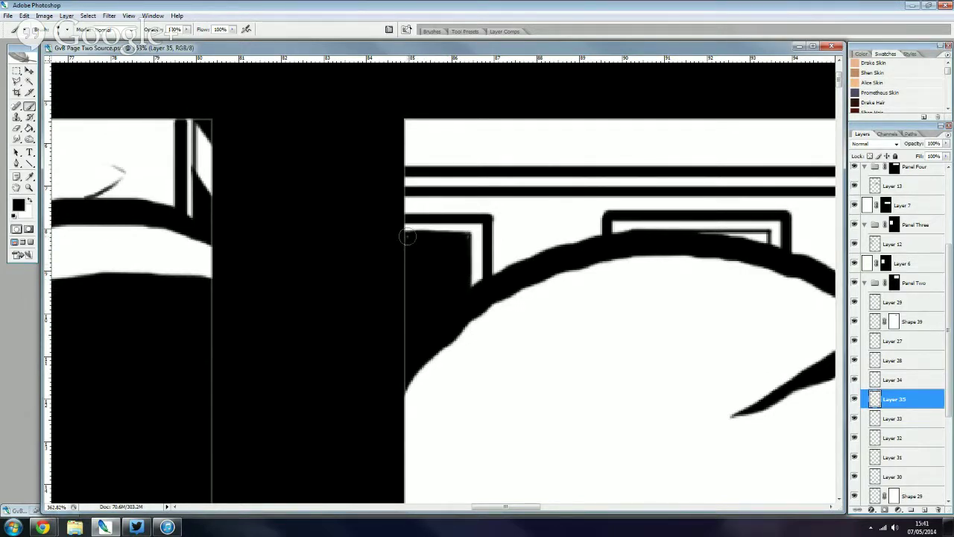
mouse_move(697, 238)
left_mouse_down()
mouse_move(767, 237)
mouse_move(608, 237)
left_mouse_up()
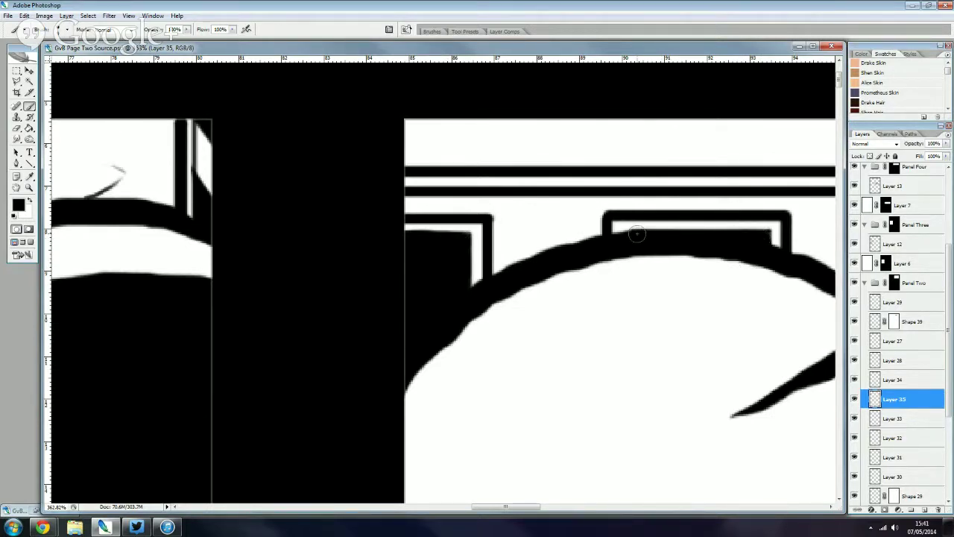
- Erase a curved crescent below the frame corner and a thin highlight in the black band
key("e")
left_click_drag(403, 211, 447, 309)
left_click_drag(698, 234, 742, 235)
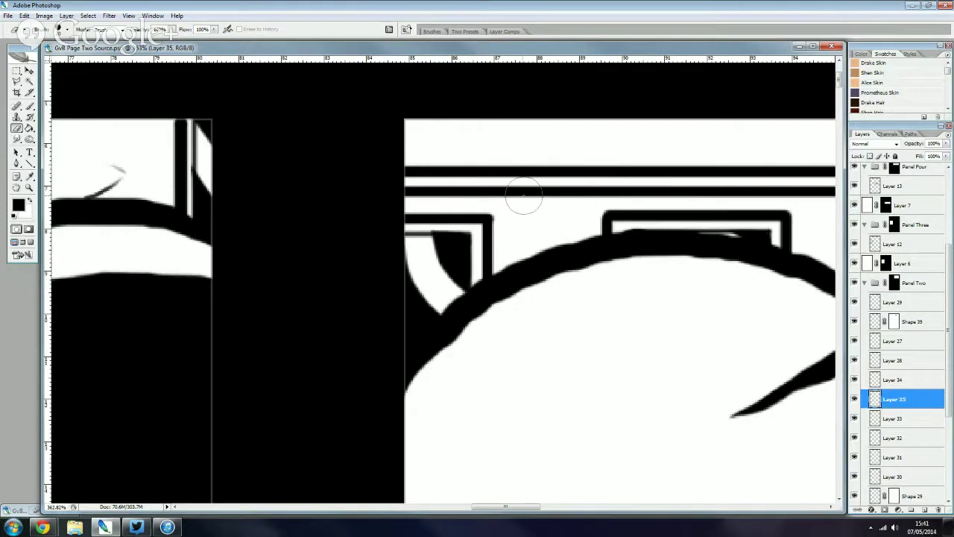
scroll(579, 192, "down", 1)
scroll(578, 191, "down", 1)
scroll(578, 191, "down", 2)
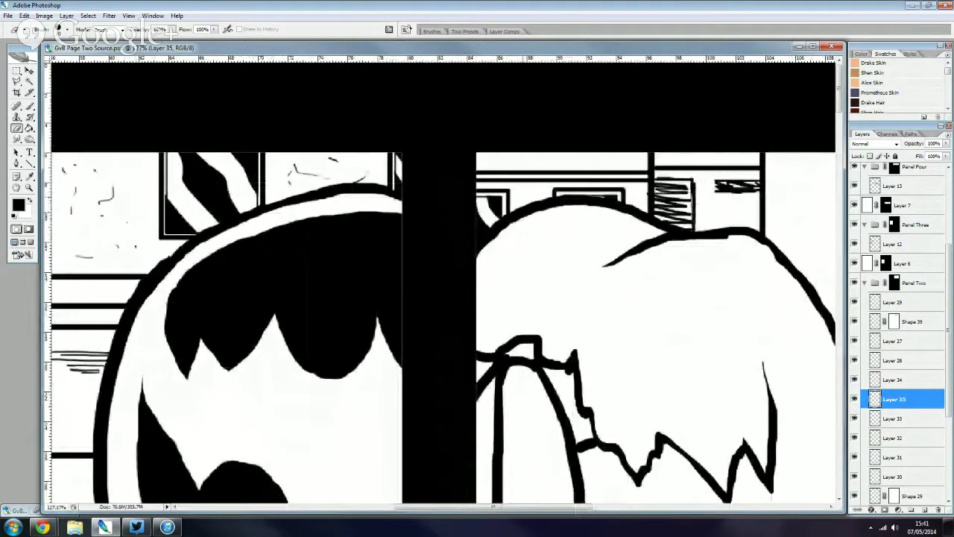
scroll(579, 192, "down", 4)
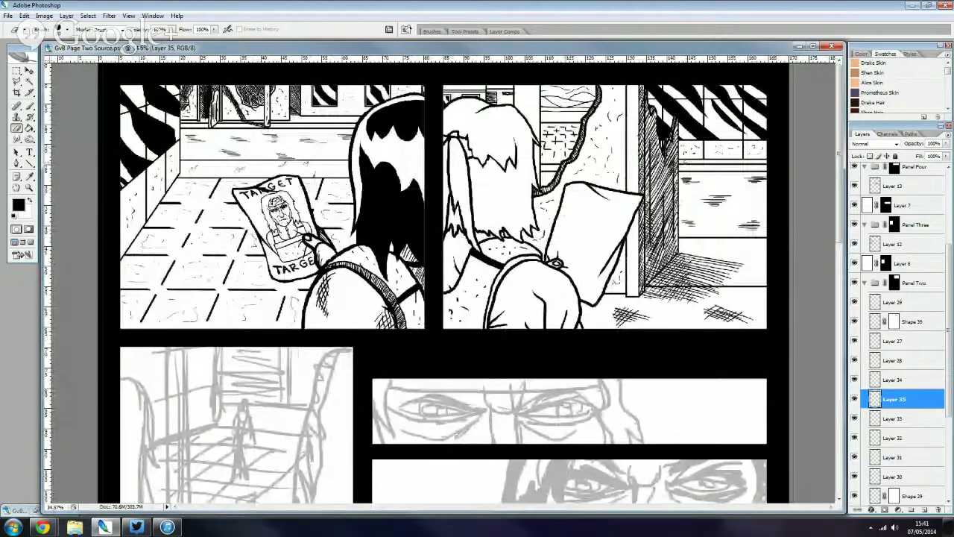
left_click(136, 526)
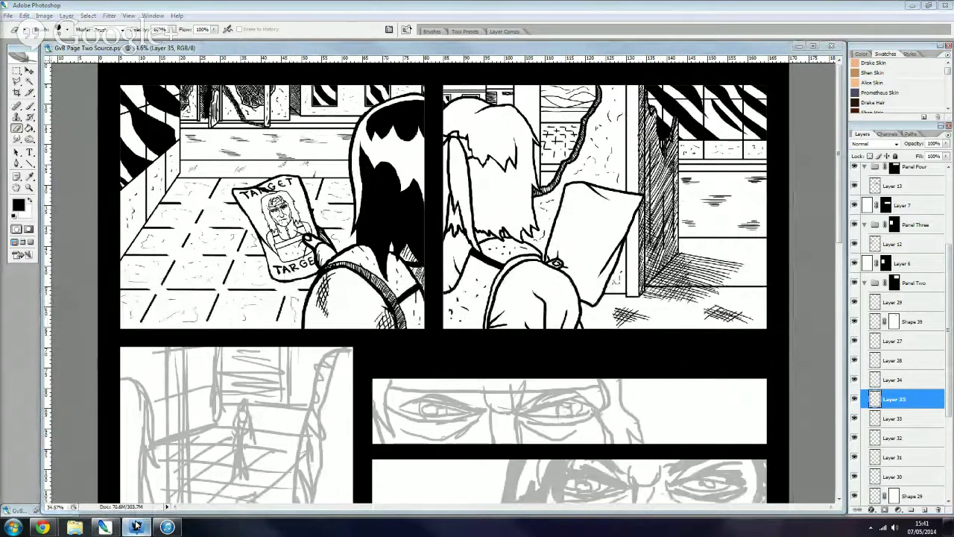
left_click(136, 526)
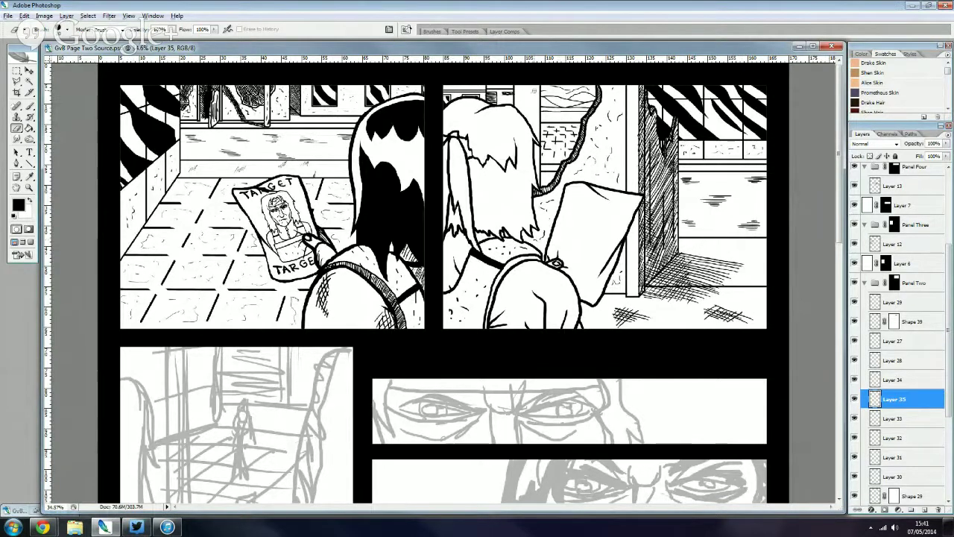
scroll(542, 89, "up", 1)
scroll(542, 90, "up", 1)
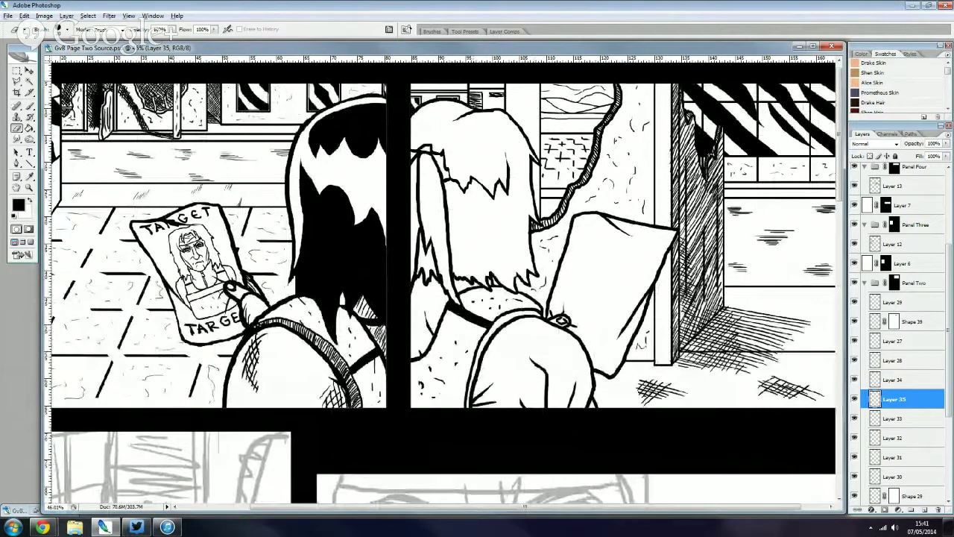
scroll(500, 67, "up", 5)
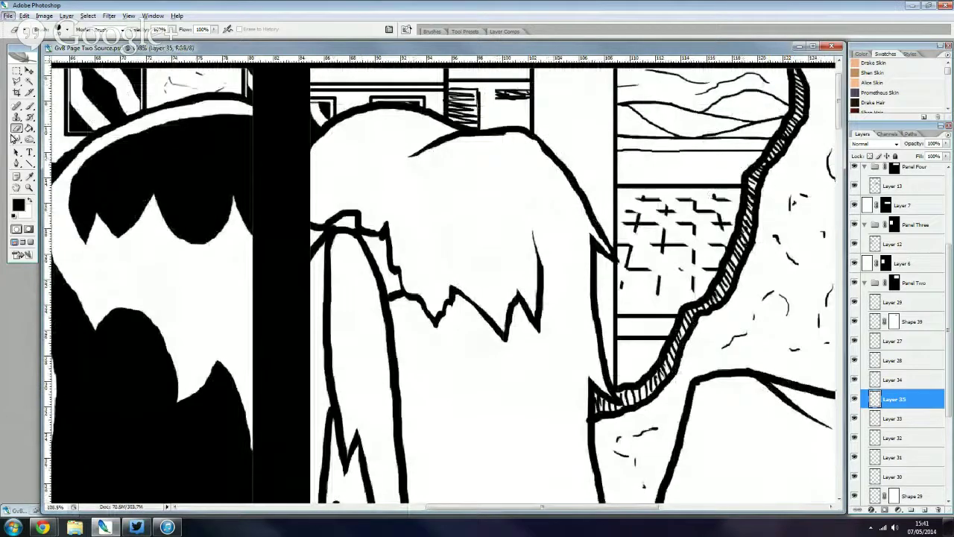
- Brush dense horizontal hatching down and up the narrow window strip beside the figure's head
left_click(30, 105)
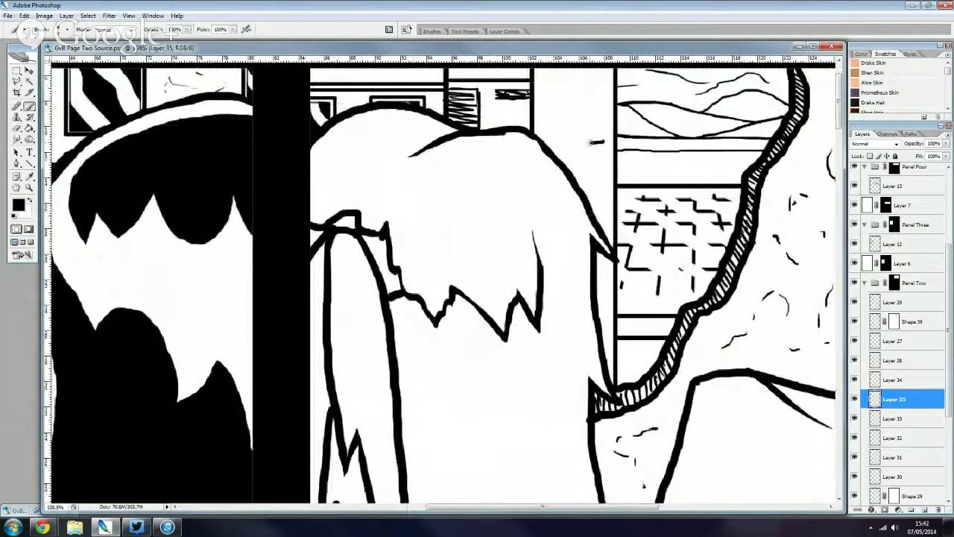
left_click_drag(596, 142, 544, 139)
mouse_move(603, 146)
left_mouse_down()
mouse_move(551, 147)
mouse_move(564, 176)
left_mouse_up()
mouse_move(599, 181)
left_mouse_down()
mouse_move(569, 181)
mouse_move(579, 192)
left_mouse_up()
left_click_drag(599, 197, 586, 202)
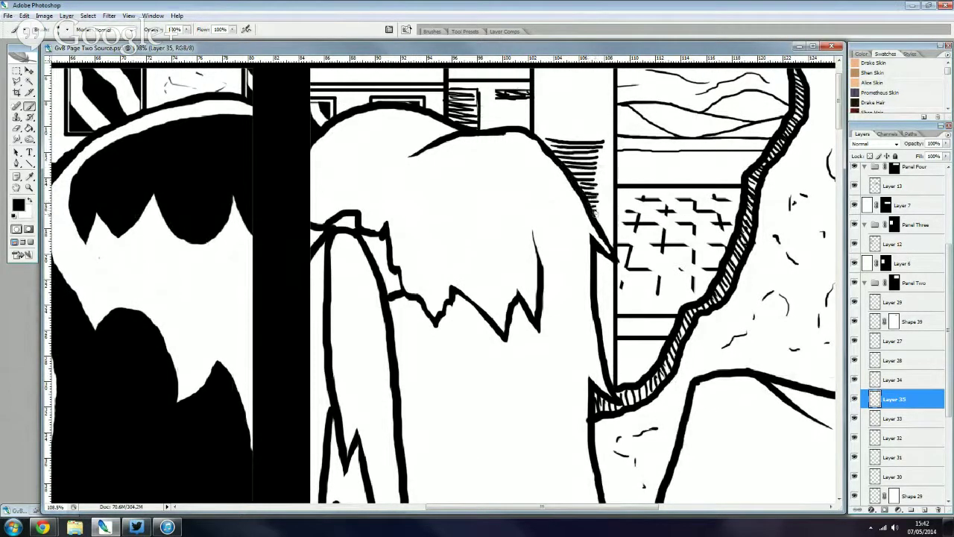
mouse_move(598, 136)
left_mouse_down()
mouse_move(551, 136)
mouse_move(550, 108)
left_mouse_up()
mouse_move(552, 101)
left_mouse_down()
mouse_move(597, 99)
mouse_move(549, 96)
left_mouse_up()
mouse_move(596, 93)
left_mouse_down()
mouse_move(548, 93)
mouse_move(553, 86)
left_mouse_up()
mouse_move(597, 82)
left_mouse_down()
mouse_move(550, 75)
mouse_move(585, 69)
left_mouse_up()
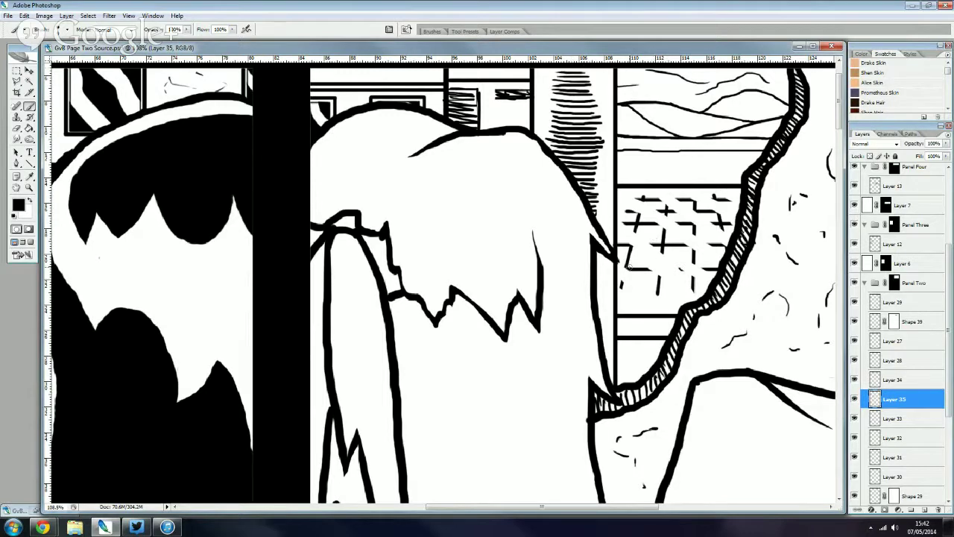
scroll(597, 284, "up", 1)
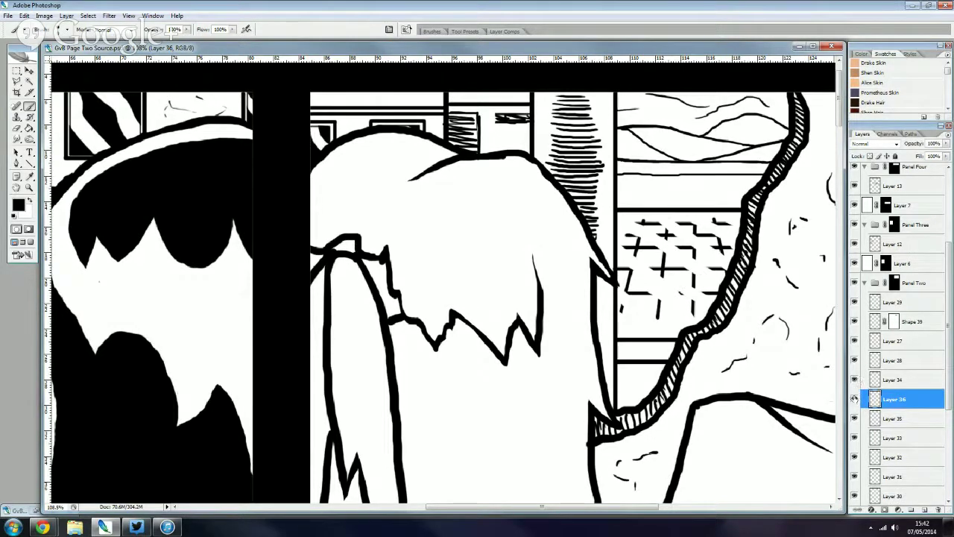
- Paint a vertical stroke down the hatching column, then erase two gaps through it
mouse_move(570, 88)
left_mouse_down()
mouse_move(572, 190)
mouse_move(576, 129)
mouse_move(583, 222)
left_mouse_up()
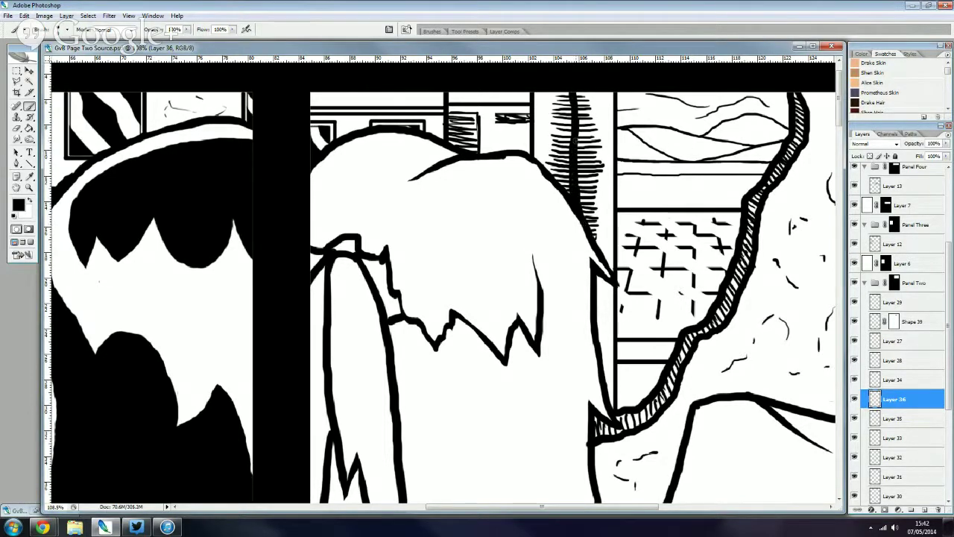
left_click_drag(566, 91, 570, 133)
left_click(16, 128)
left_click_drag(566, 93, 567, 158)
left_click_drag(585, 88, 582, 179)
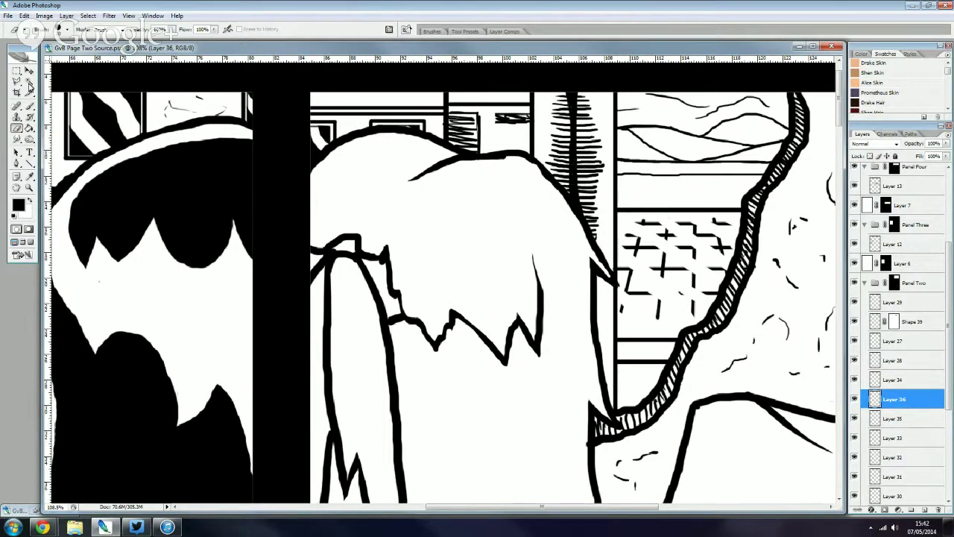
left_click(30, 106)
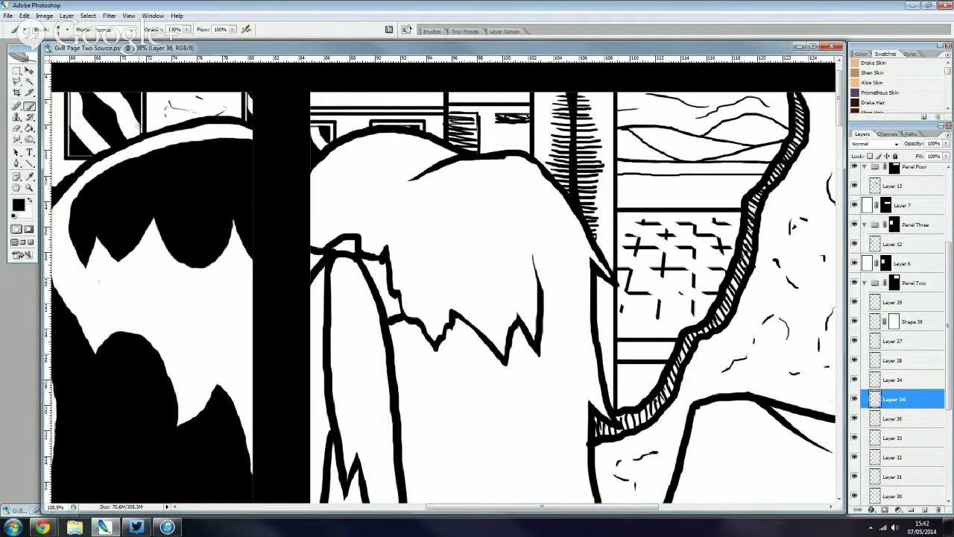
left_click(155, 15)
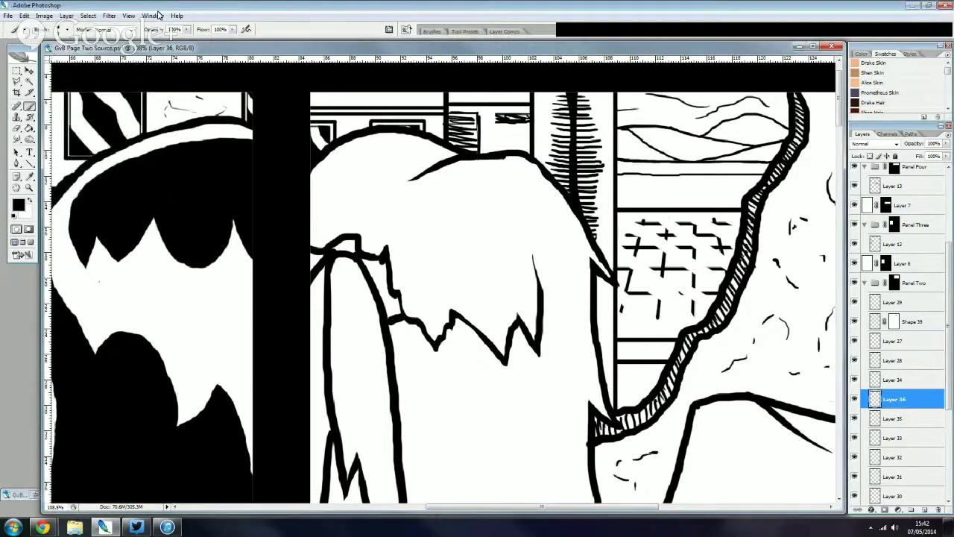
left_click(158, 15)
left_click(112, 232)
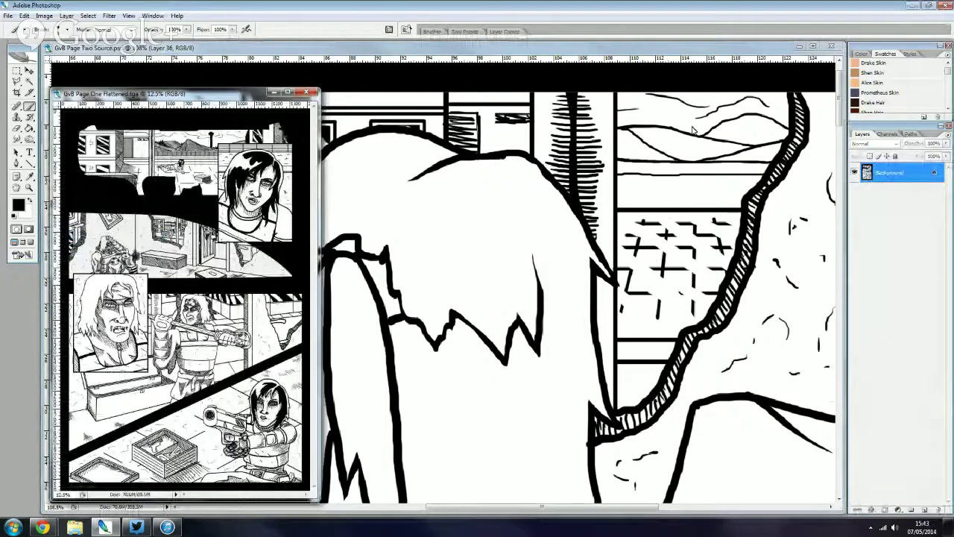
left_click(743, 176)
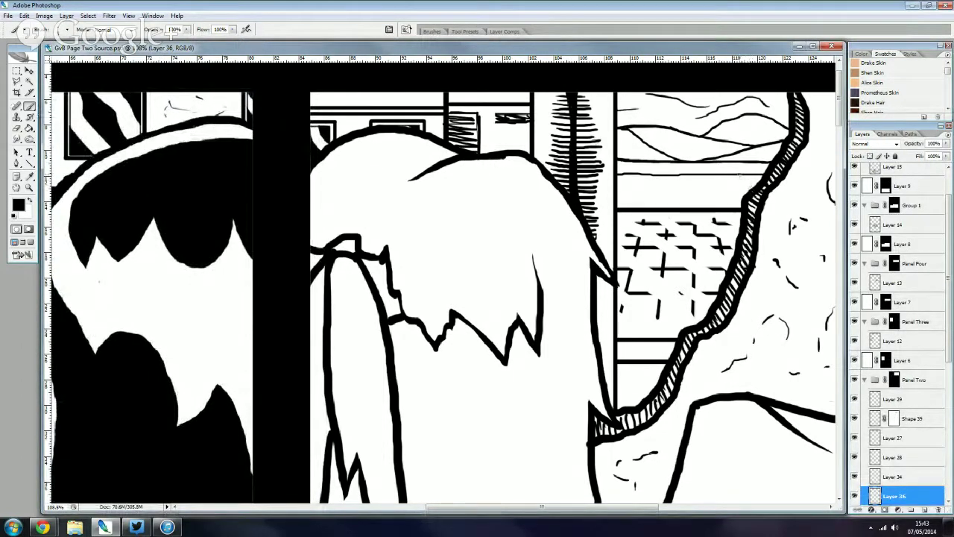
- Ink bold window-frame lines, including straight strokes reaching the hatched border
left_click_drag(748, 185, 740, 93)
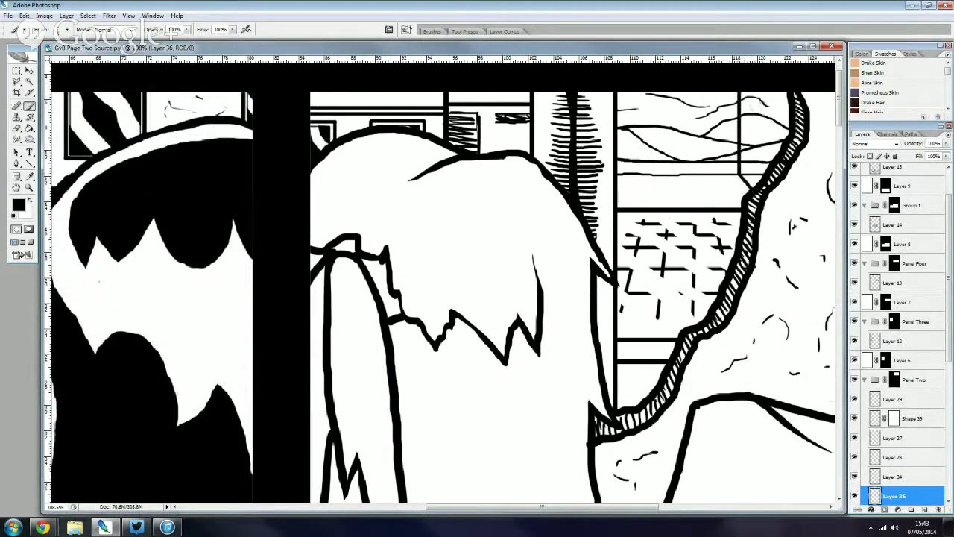
scroll(775, 214, "up", 2)
scroll(775, 214, "up", 1)
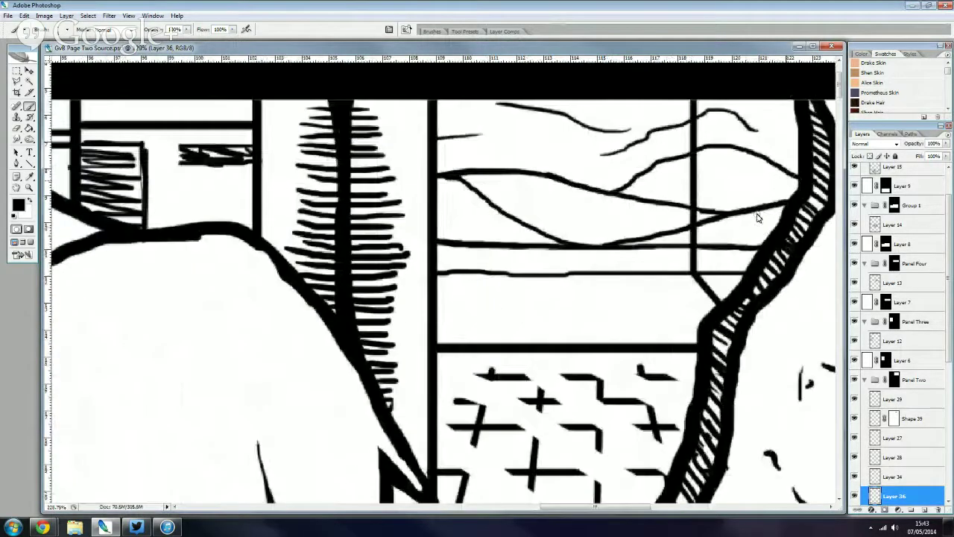
left_click_drag(697, 100, 696, 197)
left_click(779, 218, "shift")
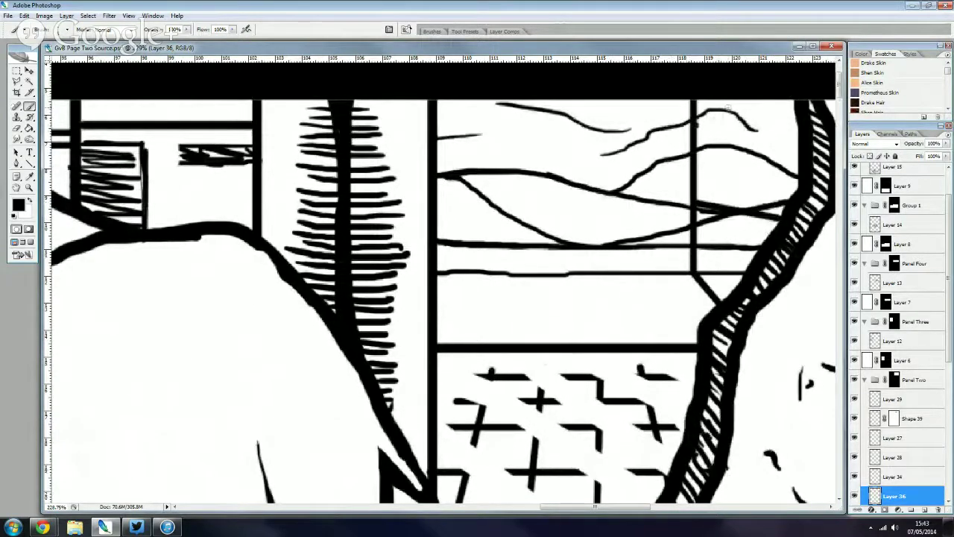
left_click_drag(695, 126, 779, 99)
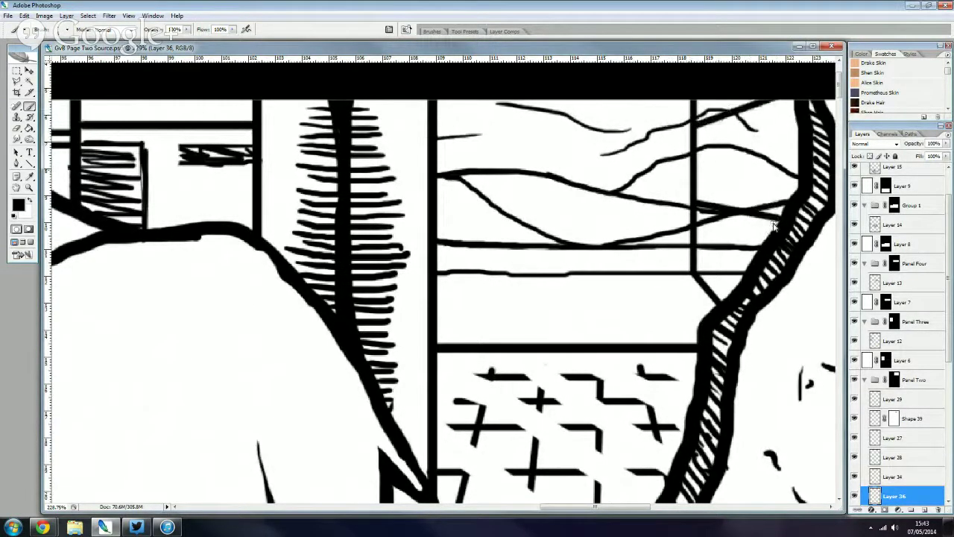
scroll(900, 448, "down", 2)
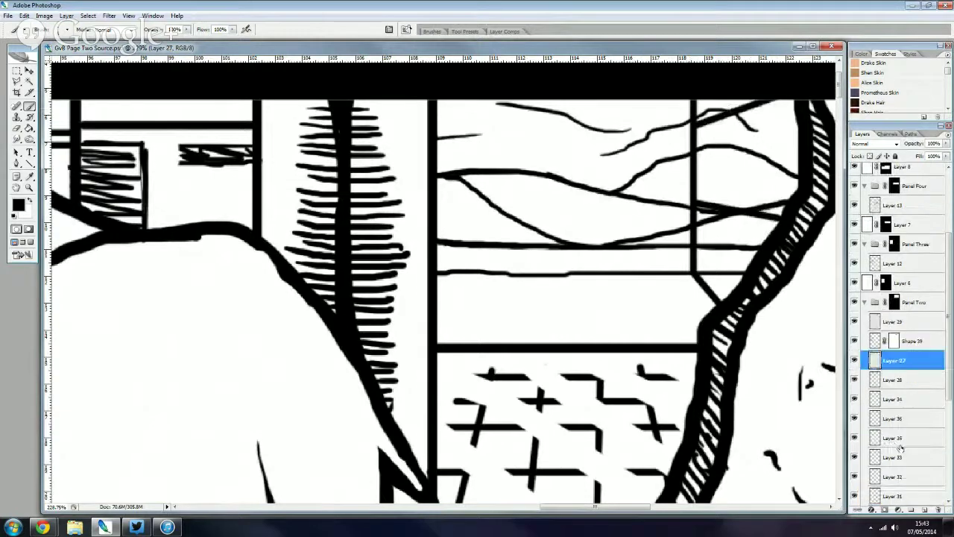
- Find and select Layer 33 via visibility toggles, then erase the stray thin lines inside the window
left_click(868, 438)
left_click(854, 439)
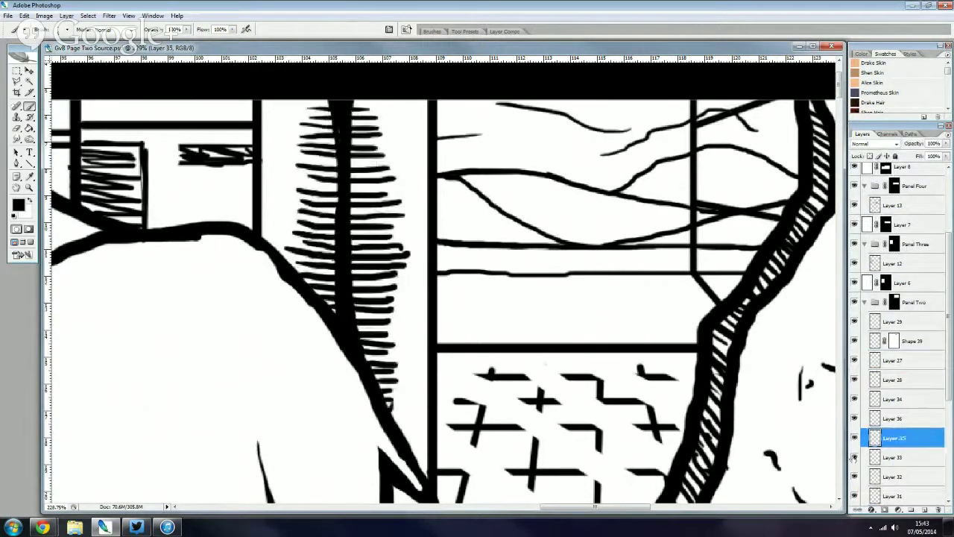
left_click(855, 457)
left_click(894, 457)
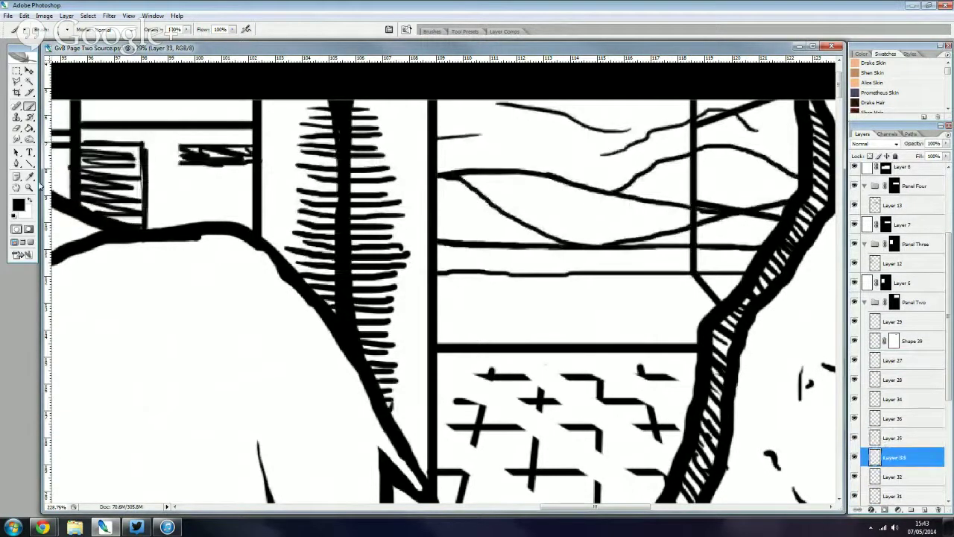
left_click(16, 127)
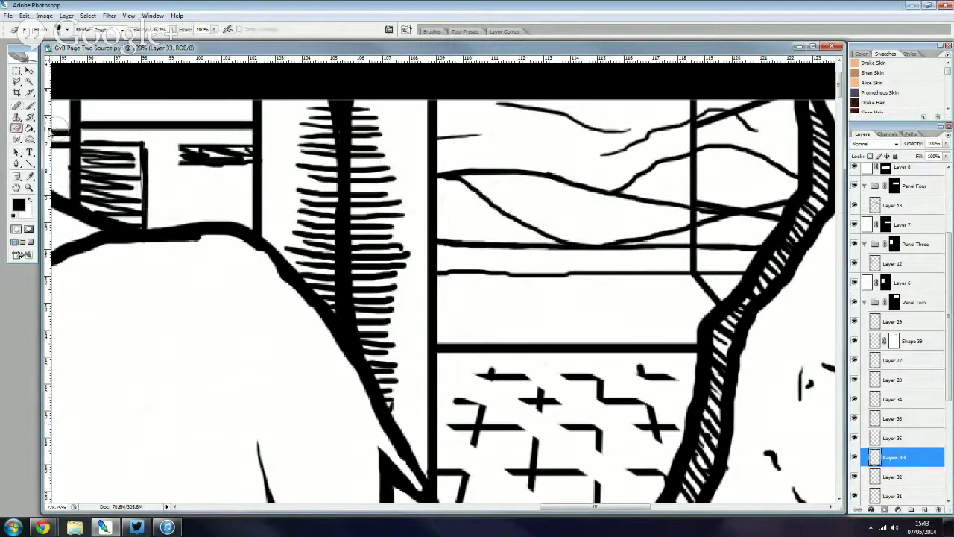
mouse_move(764, 196)
left_mouse_down()
mouse_move(760, 119)
mouse_move(775, 179)
mouse_move(744, 203)
mouse_move(720, 245)
mouse_move(730, 283)
mouse_move(715, 268)
mouse_move(735, 132)
mouse_move(715, 149)
left_mouse_up()
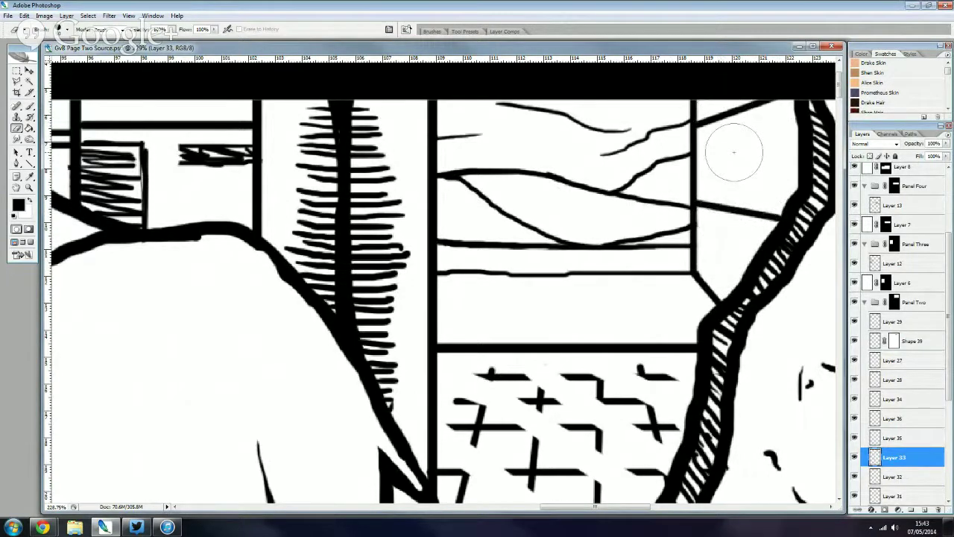
scroll(714, 195, "down", 2, "alt")
left_click_drag(566, 512, 666, 512)
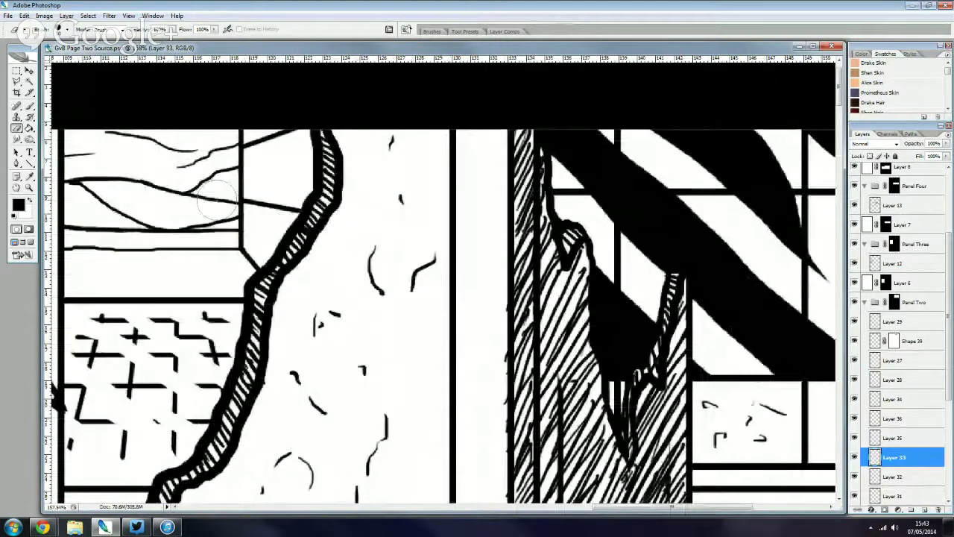
- On Layer 36, brush straight black outlines for two small upper windows
left_click(30, 106)
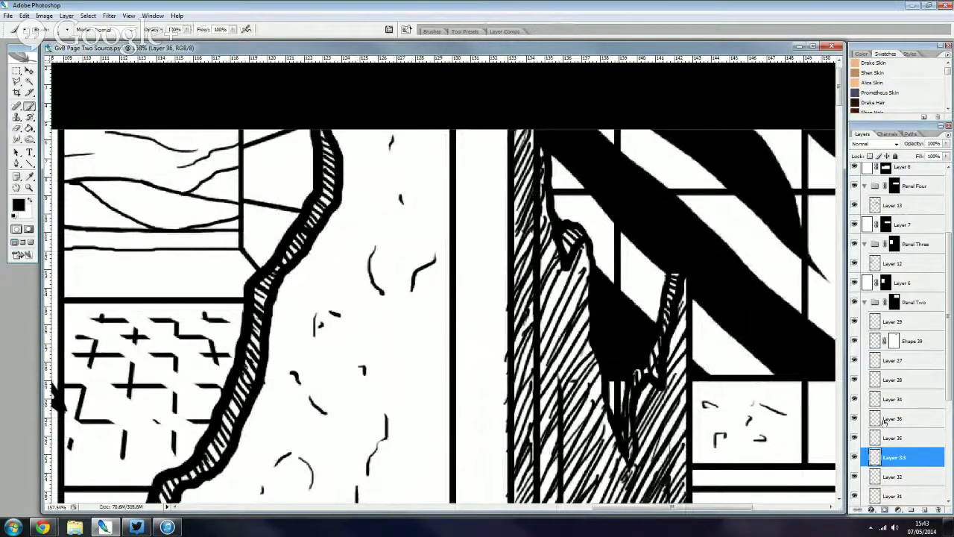
left_click(870, 420)
scroll(237, 143, "up", 2, "alt")
scroll(238, 144, "up", 2, "alt")
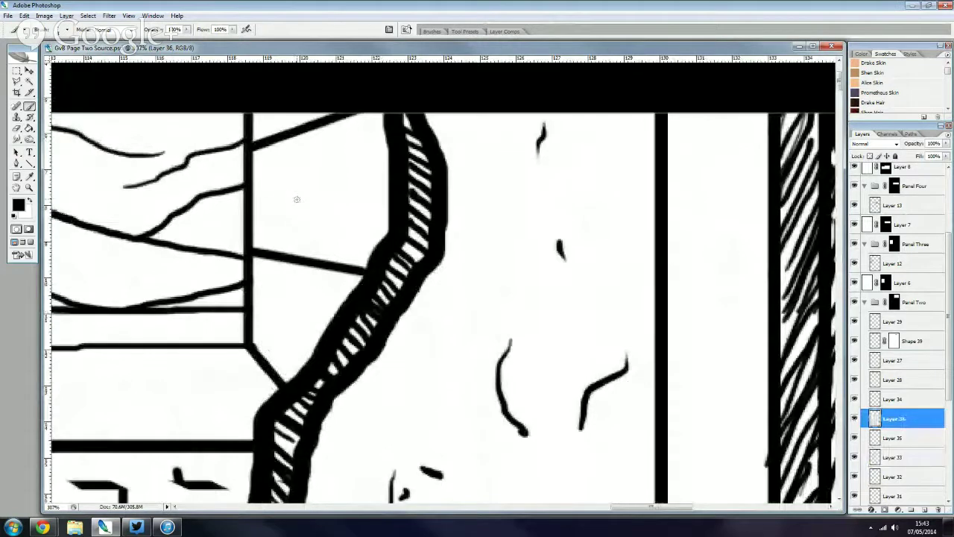
mouse_move(271, 163)
left_mouse_down()
mouse_move(271, 231)
mouse_move(321, 152)
left_mouse_up()
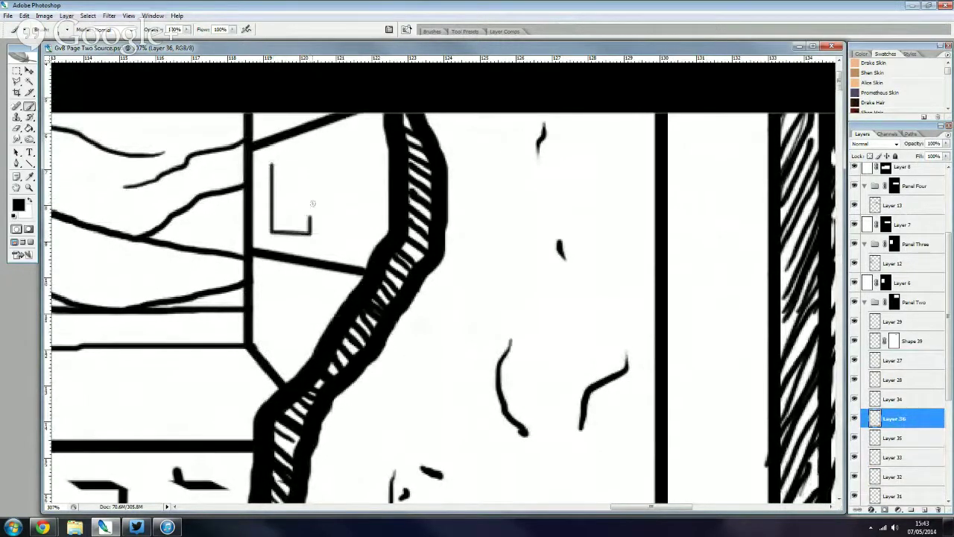
left_click(271, 164, "shift")
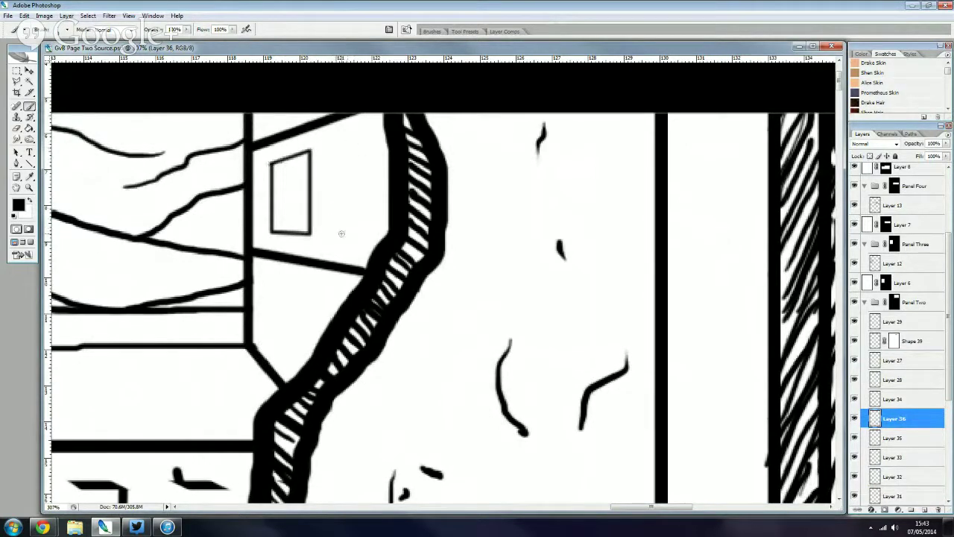
left_click(388, 237, "shift")
left_click_drag(341, 234, 341, 146)
left_click(385, 125, "shift")
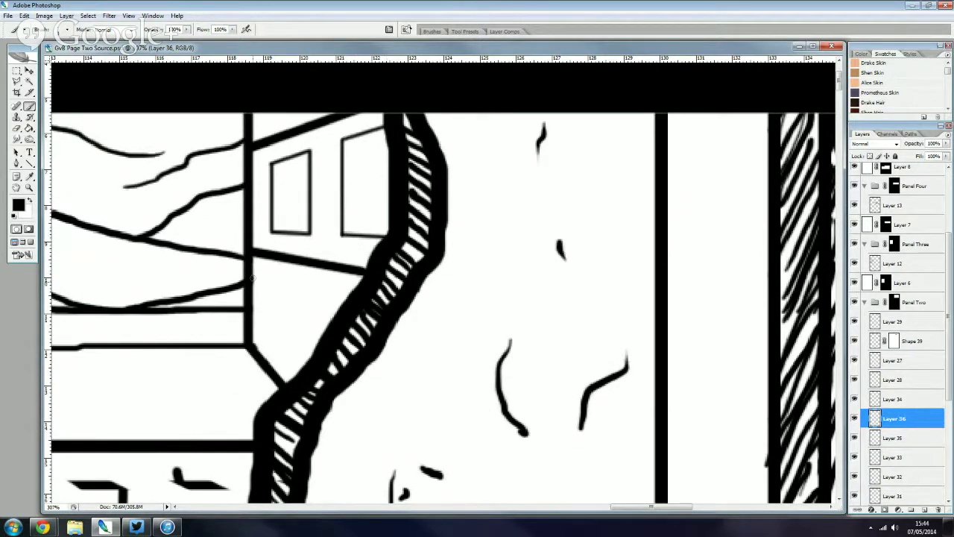
- Outline the lower door with straight black edges, including its slanted bottom
left_click_drag(268, 276, 268, 328)
left_click(296, 369, "shift")
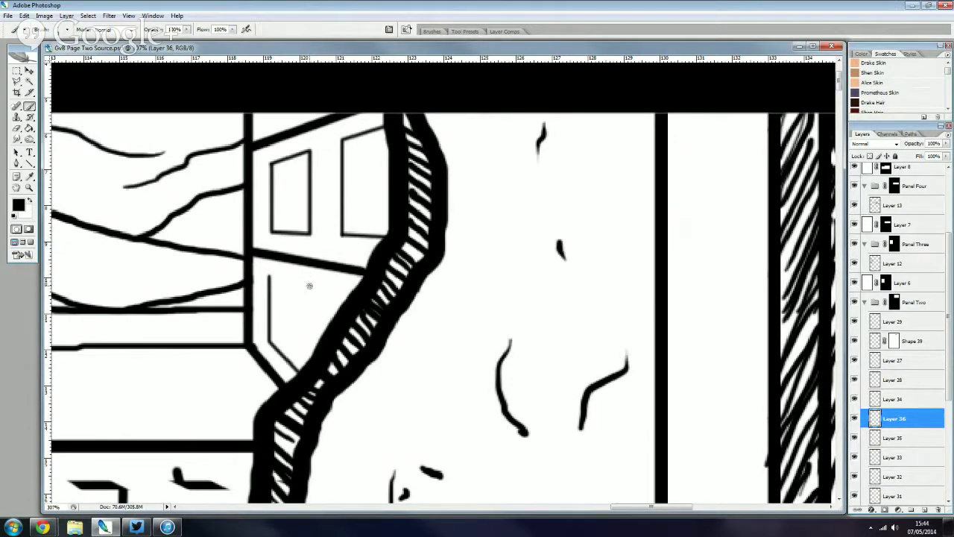
left_click_drag(309, 285, 309, 360)
left_click_drag(269, 277, 310, 286)
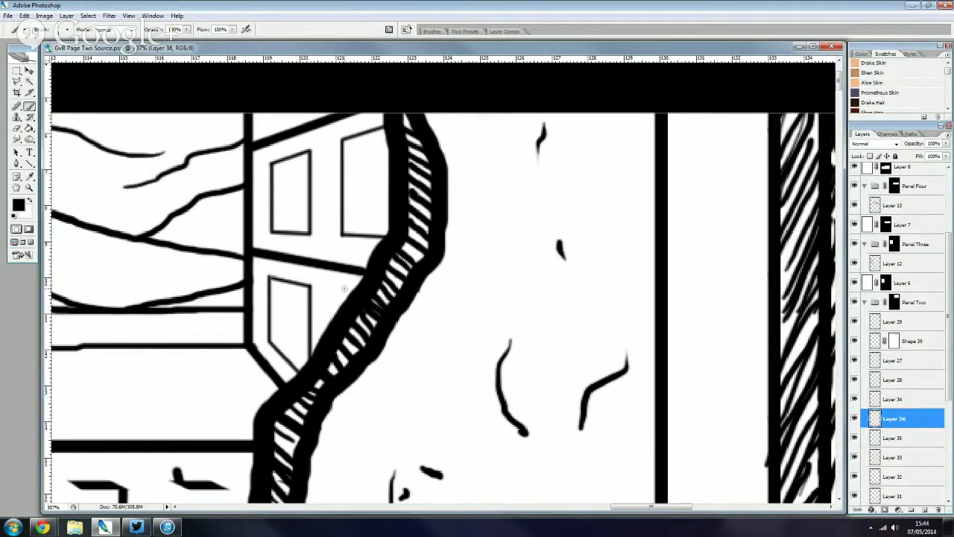
- Ink the inner frame lines inside both upper windows
scroll(335, 227, "up", 2)
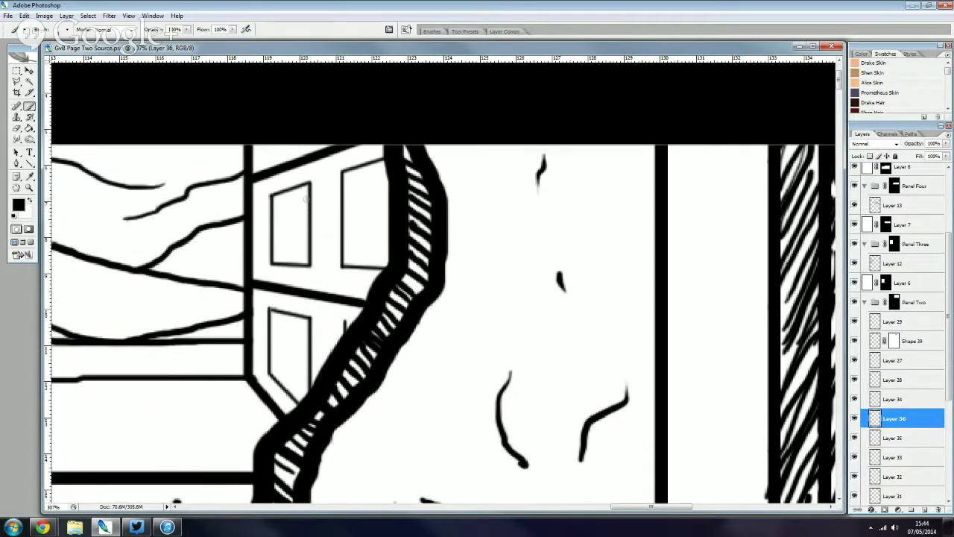
scroll(291, 212, "up", 2)
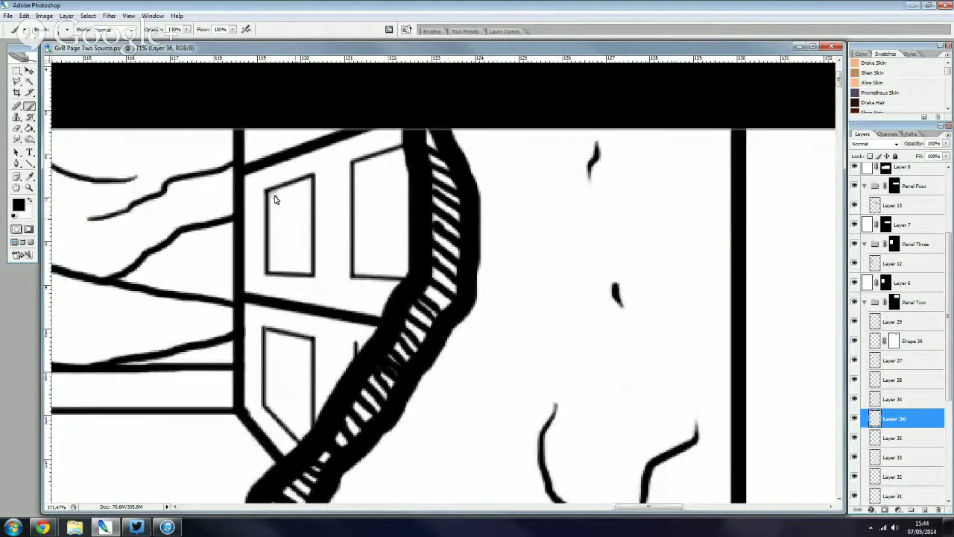
left_click_drag(274, 195, 274, 263)
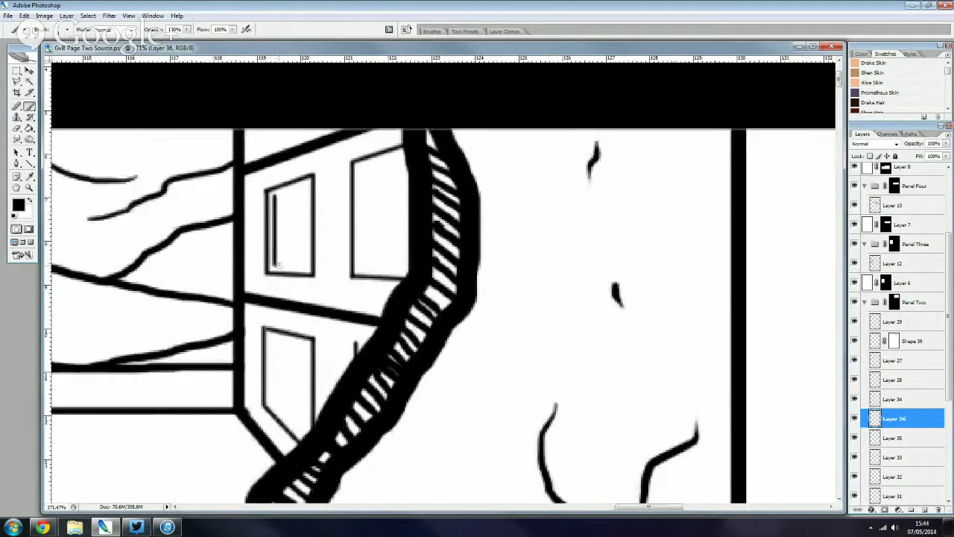
left_click(310, 267, "shift")
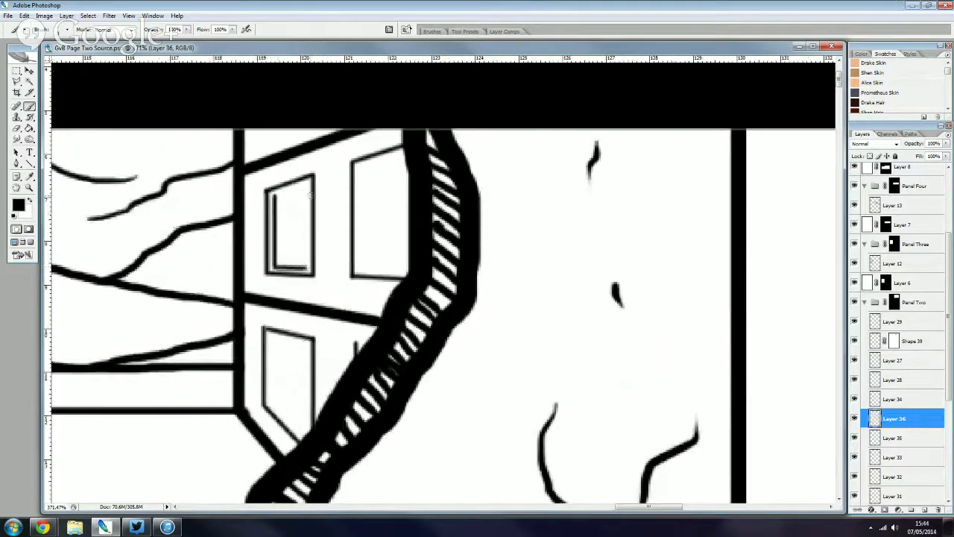
left_click(305, 183, "shift")
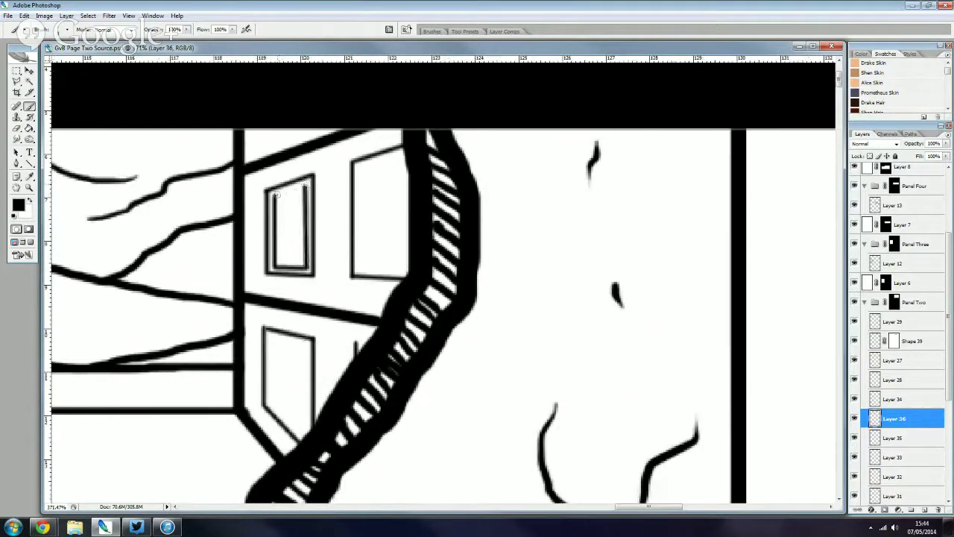
left_click(273, 194, "shift")
left_click(359, 266, "shift")
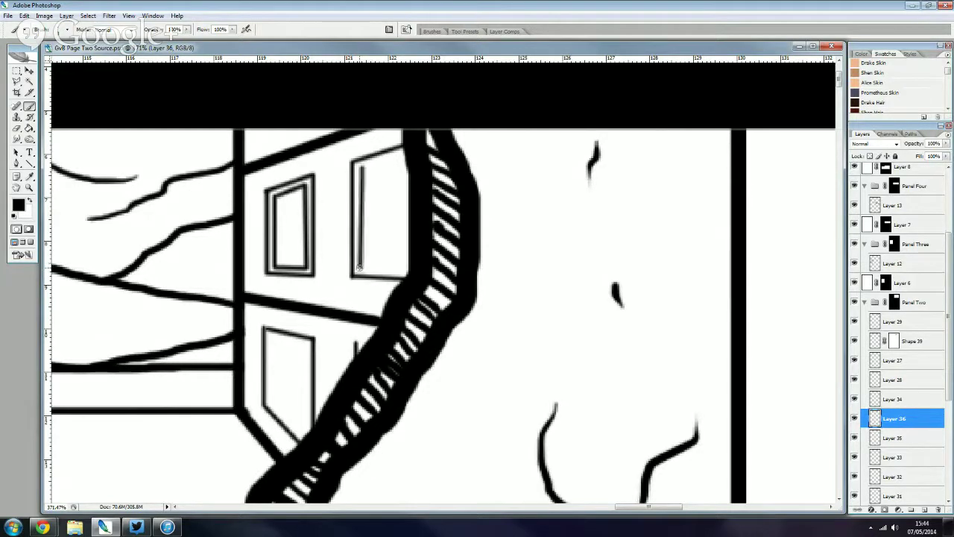
left_click(408, 268, "shift")
left_click(406, 154, "shift")
- Ink the inner door frame's four edges, then add an empty layer above
scroll(327, 261, "down", 1)
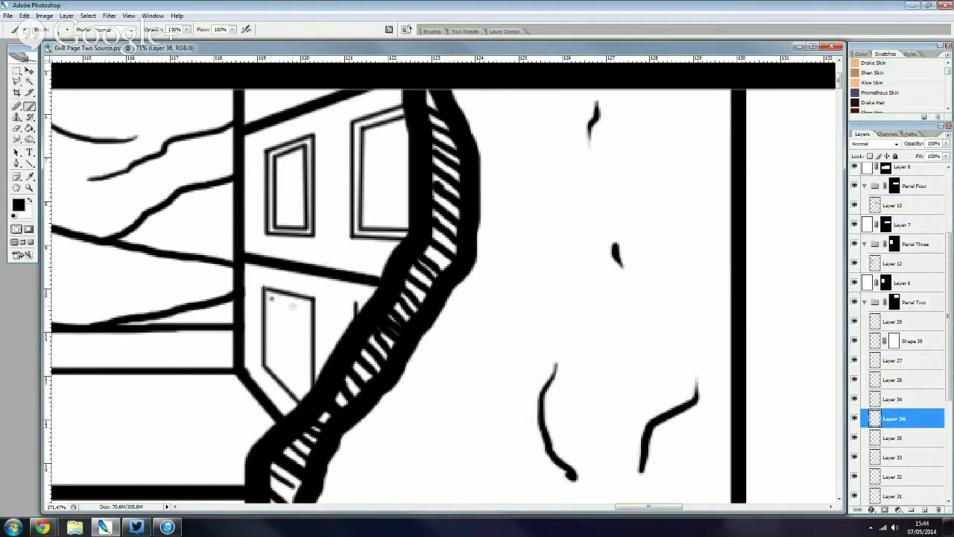
left_click(303, 304, "shift")
left_click(305, 400, "shift")
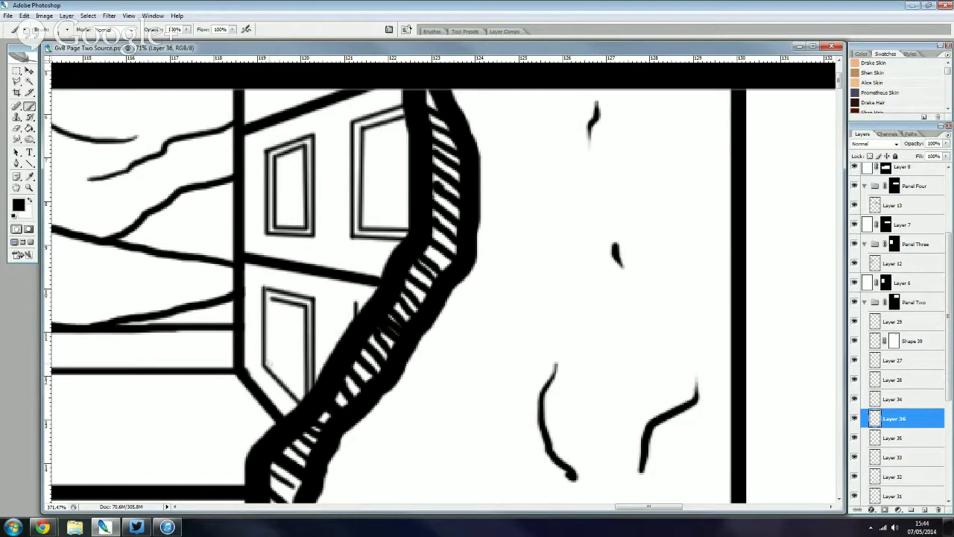
left_click(268, 363, "shift")
left_click(270, 298, "shift")
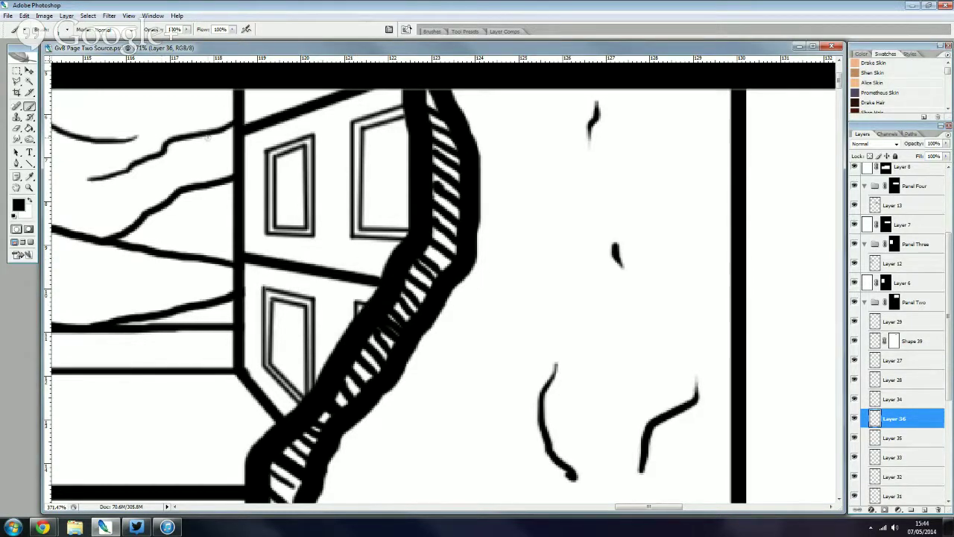
left_click(924, 511)
- Paint the upper window, left window and lower door pane solid black
mouse_move(407, 118)
left_mouse_down()
mouse_move(368, 140)
mouse_move(406, 202)
mouse_move(376, 222)
mouse_move(365, 202)
mouse_move(366, 147)
left_mouse_up()
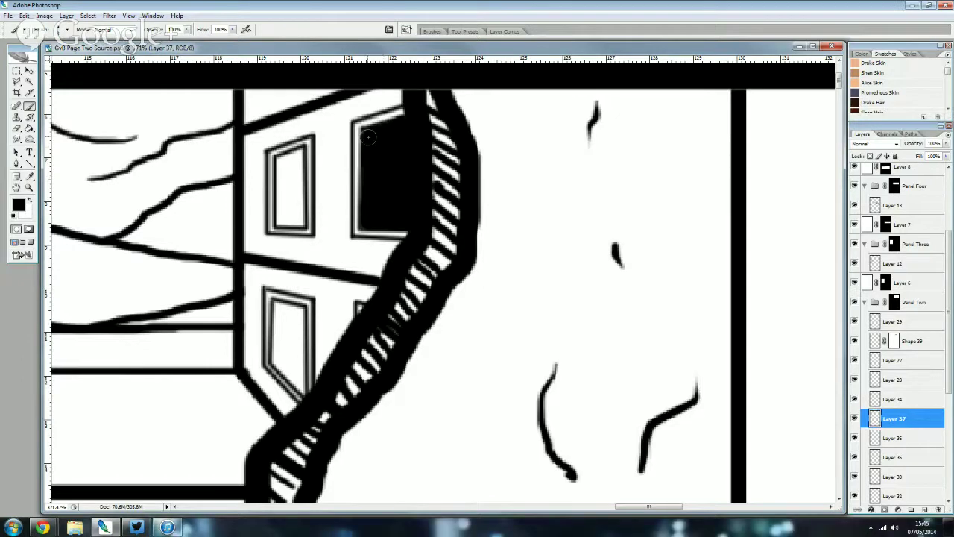
mouse_move(296, 152)
left_mouse_down()
mouse_move(296, 184)
mouse_move(282, 199)
mouse_move(292, 212)
left_mouse_up()
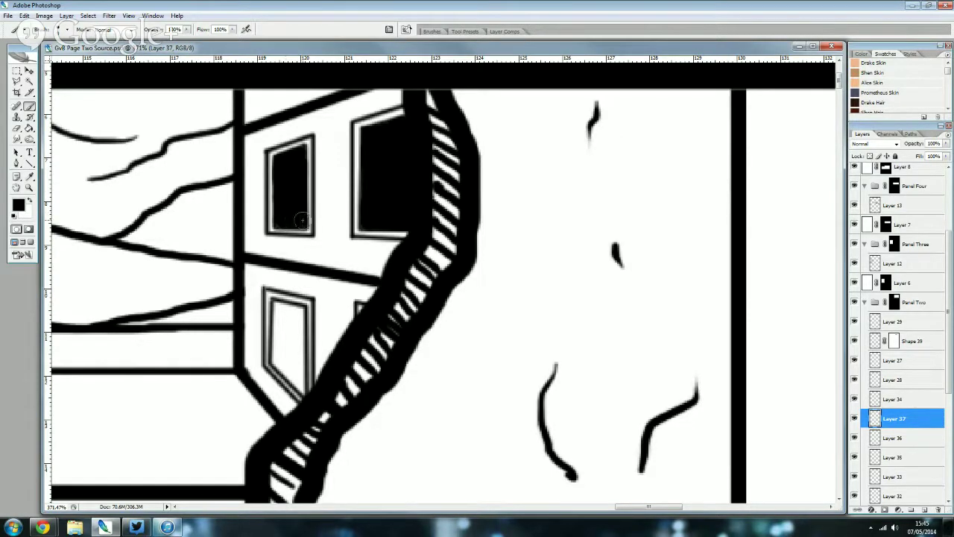
mouse_move(304, 306)
left_mouse_down()
mouse_move(279, 314)
mouse_move(298, 382)
mouse_move(275, 344)
left_mouse_up()
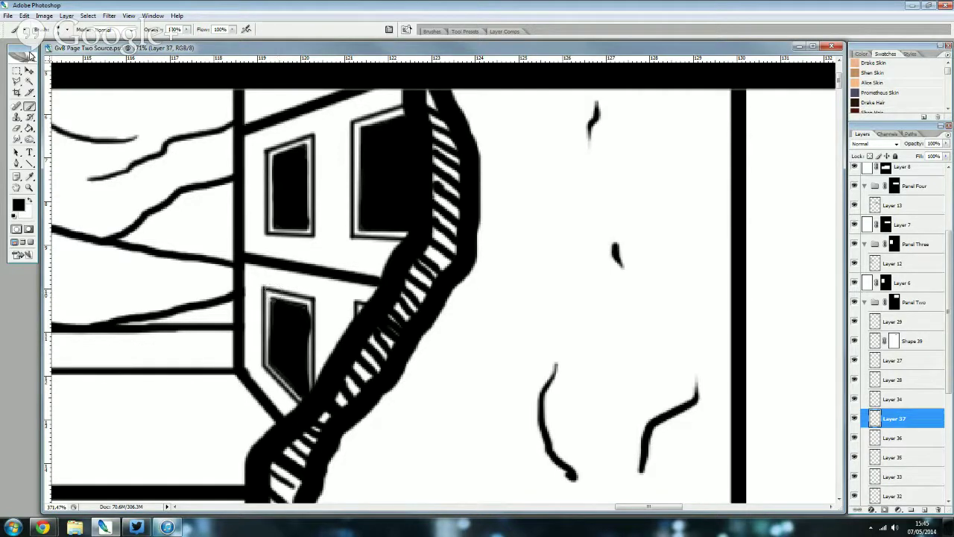
- With a smaller eraser, cut diagonal white glare stripes through the upper windows and lower door pane
left_click(16, 128)
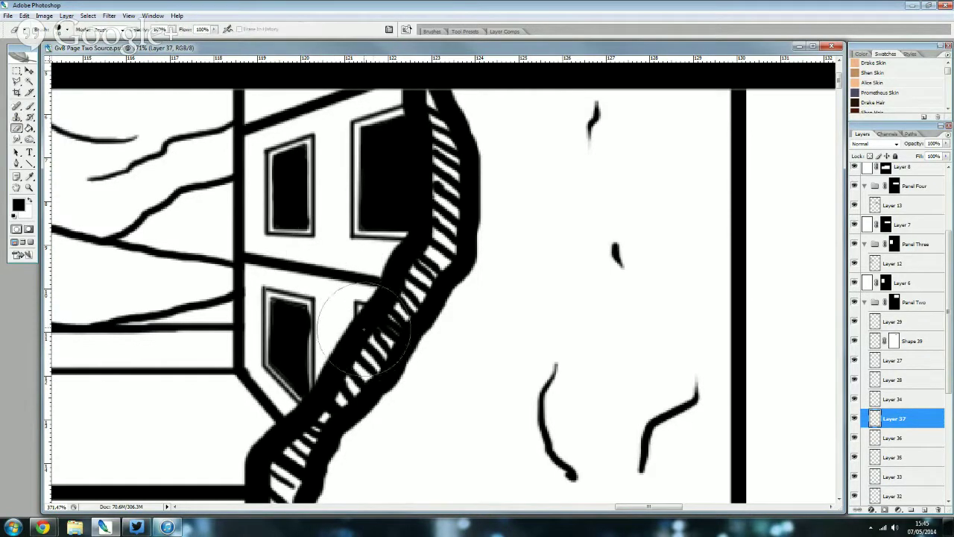
key("bracketleft")
key("bracketleft")
left_click_drag(365, 131, 406, 212)
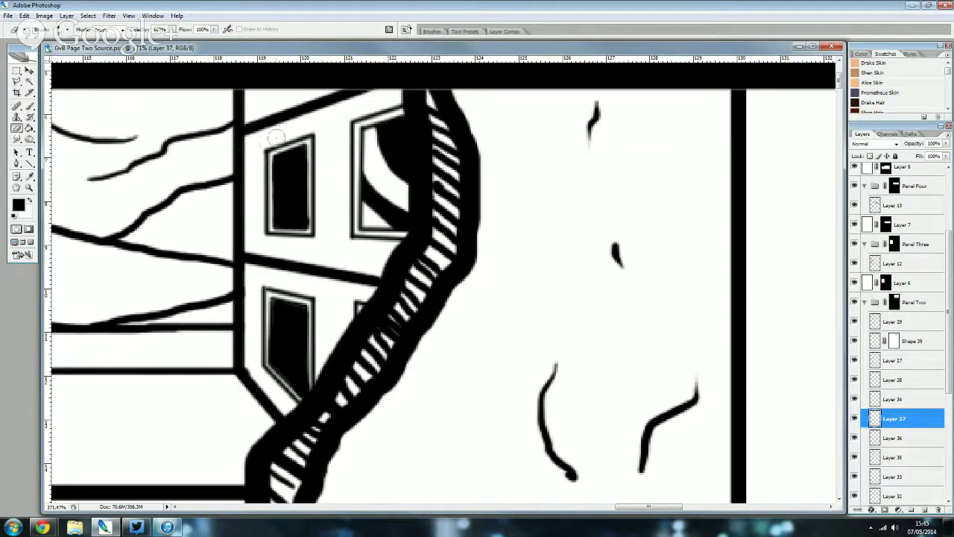
left_click_drag(289, 149, 305, 180)
left_click_drag(373, 122, 403, 160)
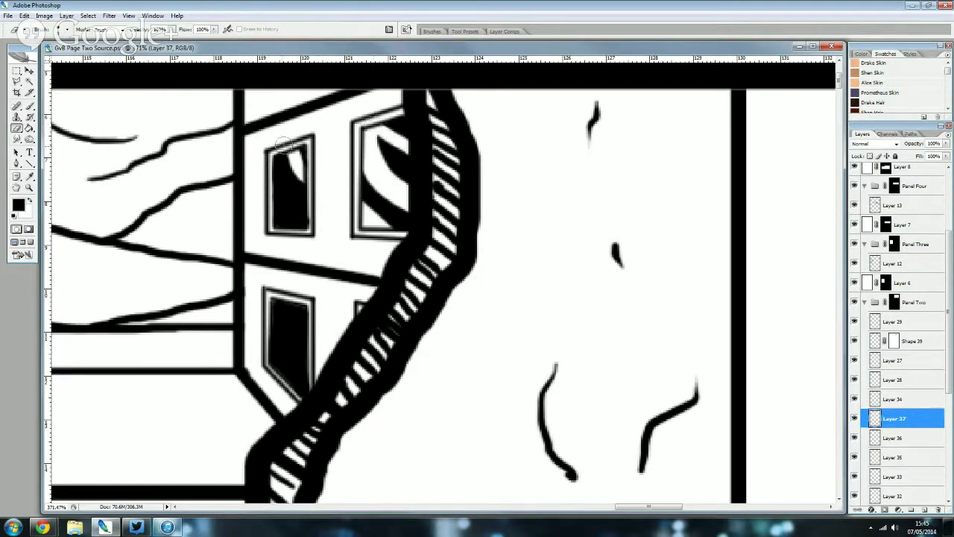
left_click_drag(268, 179, 309, 224)
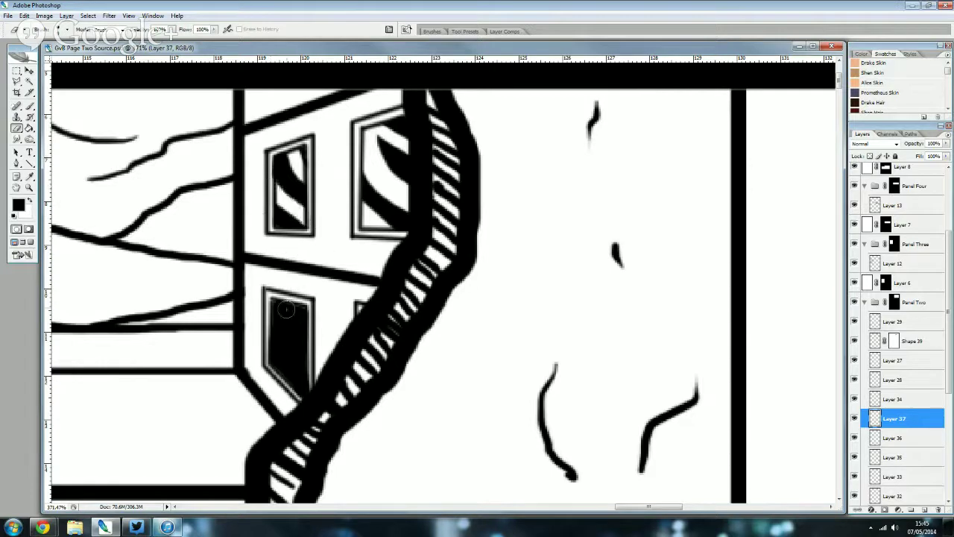
left_click_drag(282, 293, 307, 351)
left_click_drag(270, 318, 311, 406)
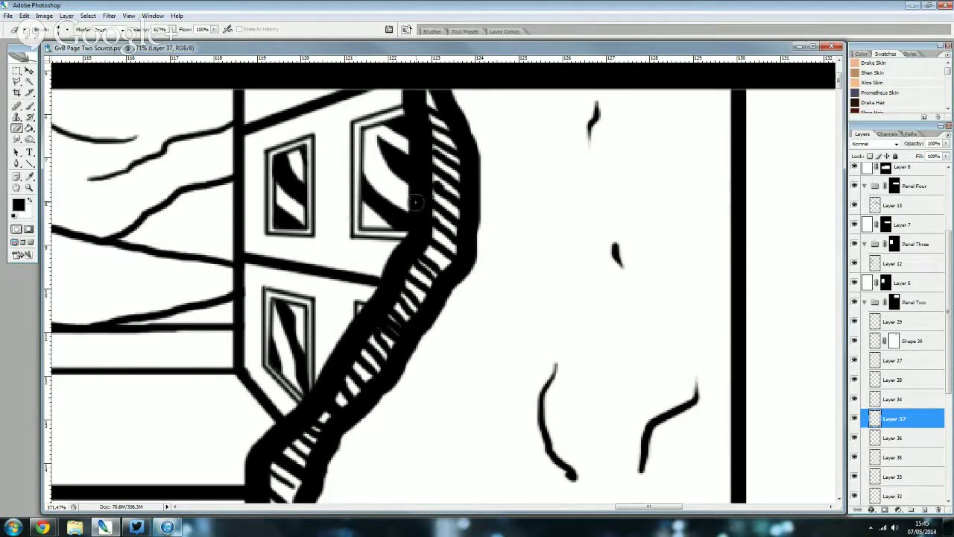
- Zoom out and add a new empty layer directly above Layer 29
scroll(415, 202, "down", 3)
scroll(417, 216, "down", 2)
scroll(422, 233, "down", 1)
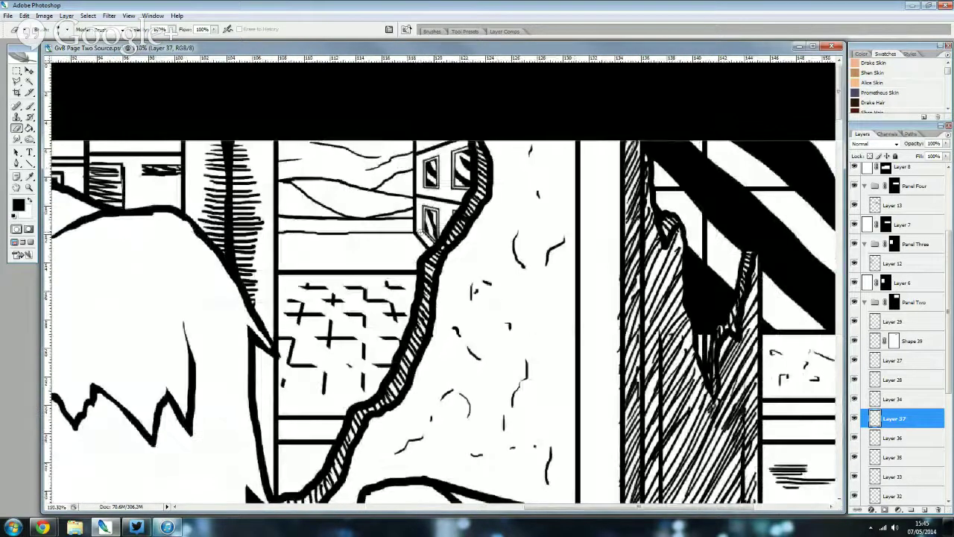
scroll(421, 234, "down", 2)
scroll(421, 237, "down", 4)
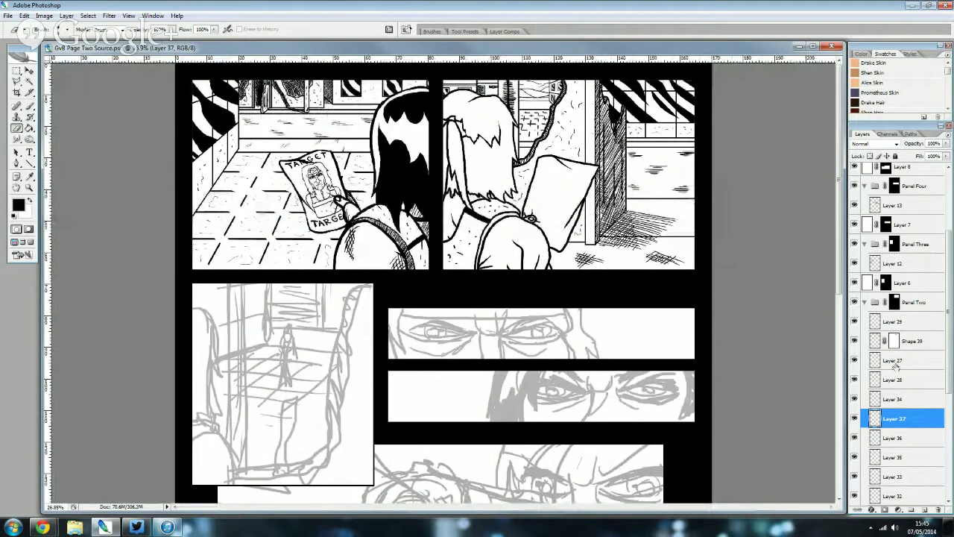
left_click(897, 328)
left_click(924, 509)
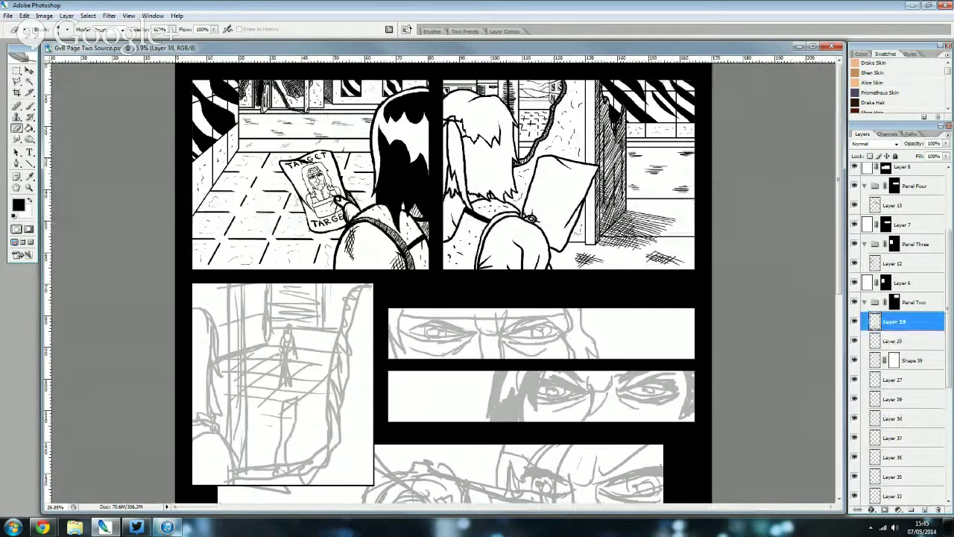
- Zoom in and brush a small black figure silhouette at the window panel's left edge
scroll(463, 103, "up", 1)
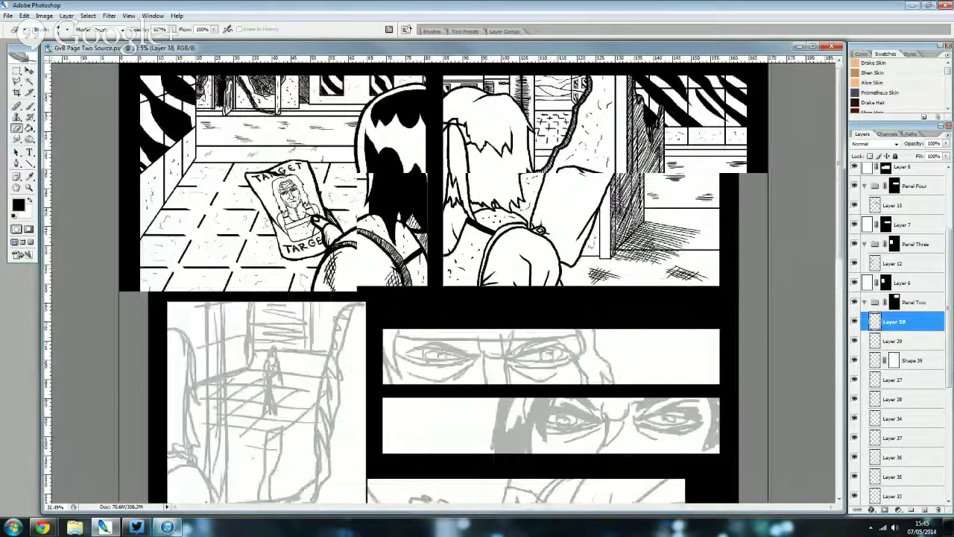
scroll(464, 103, "up", 1)
scroll(464, 103, "up", 1)
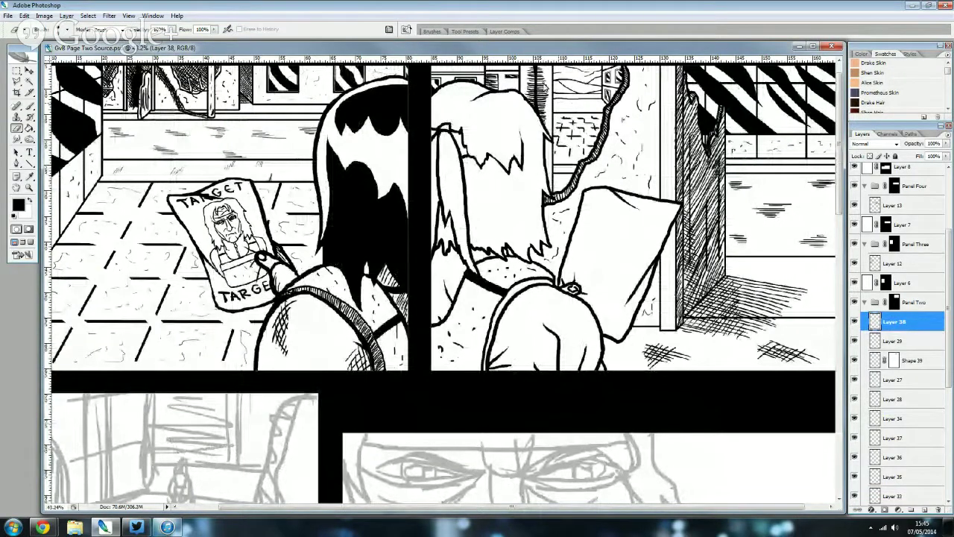
scroll(544, 88, "up", 1)
scroll(544, 88, "up", 1)
scroll(570, 93, "up", 1)
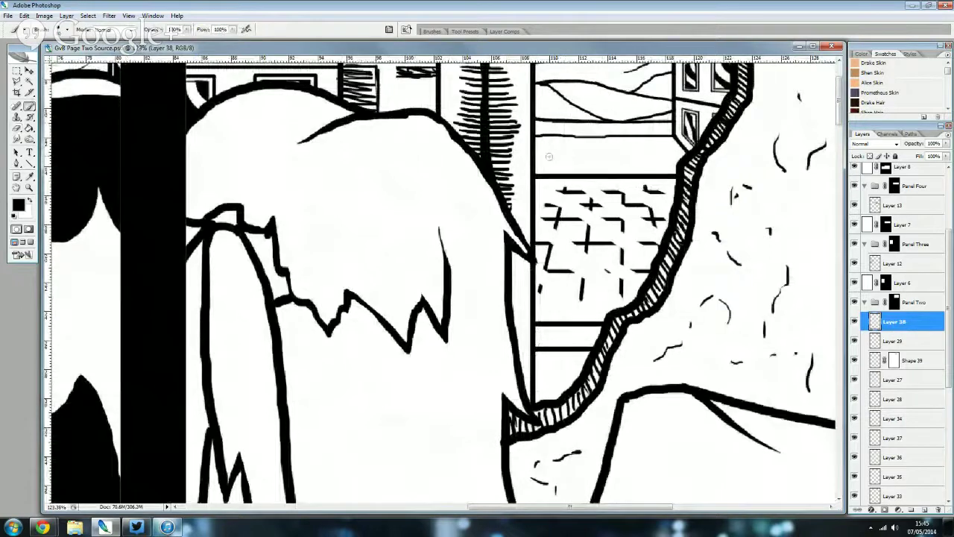
mouse_move(546, 144)
left_mouse_down()
mouse_move(543, 131)
mouse_move(551, 183)
left_mouse_up()
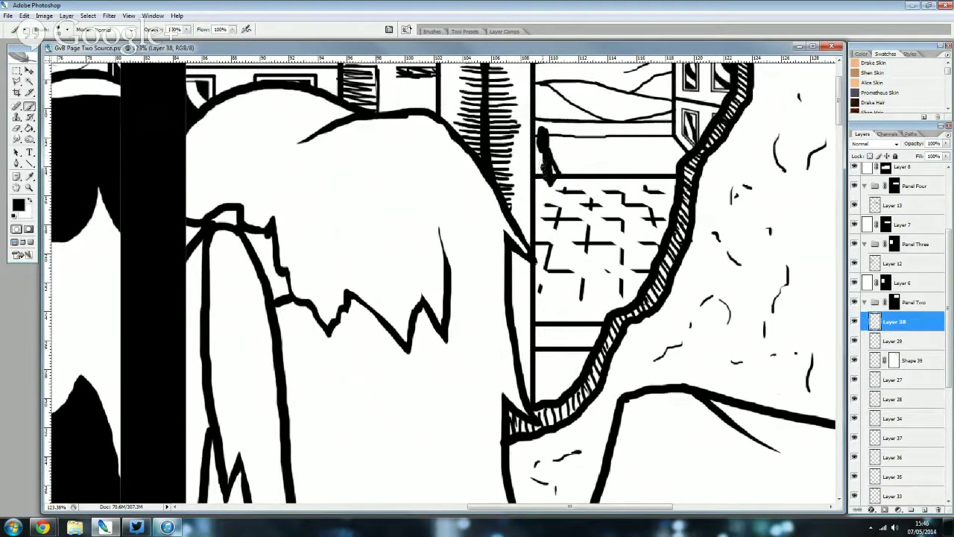
mouse_move(544, 173)
left_mouse_down()
mouse_move(547, 214)
mouse_move(535, 211)
mouse_move(542, 206)
left_mouse_up()
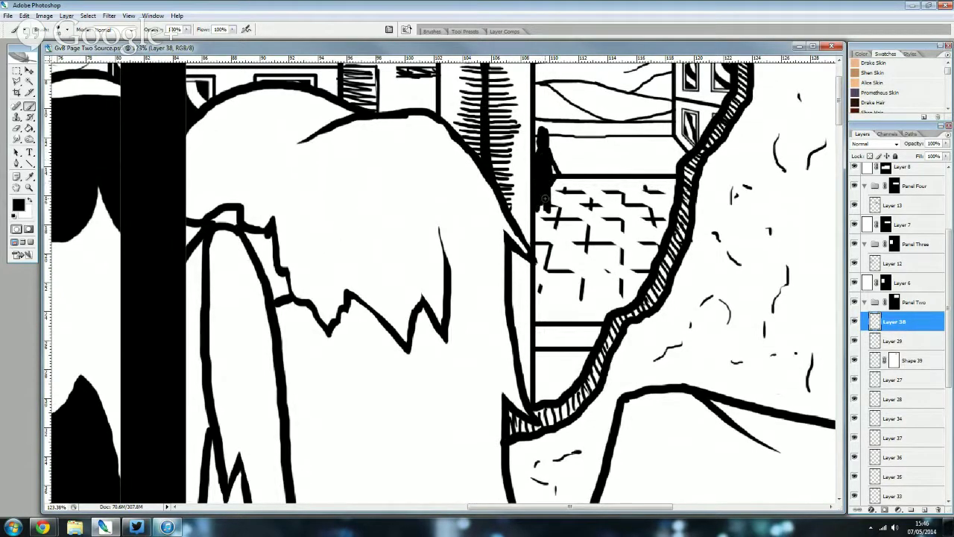
left_click_drag(544, 205, 537, 214)
- Zoom out to show both upper comic panels and bring up the File menu
scroll(578, 115, "down", 2)
scroll(578, 114, "down", 1)
scroll(578, 115, "down", 1)
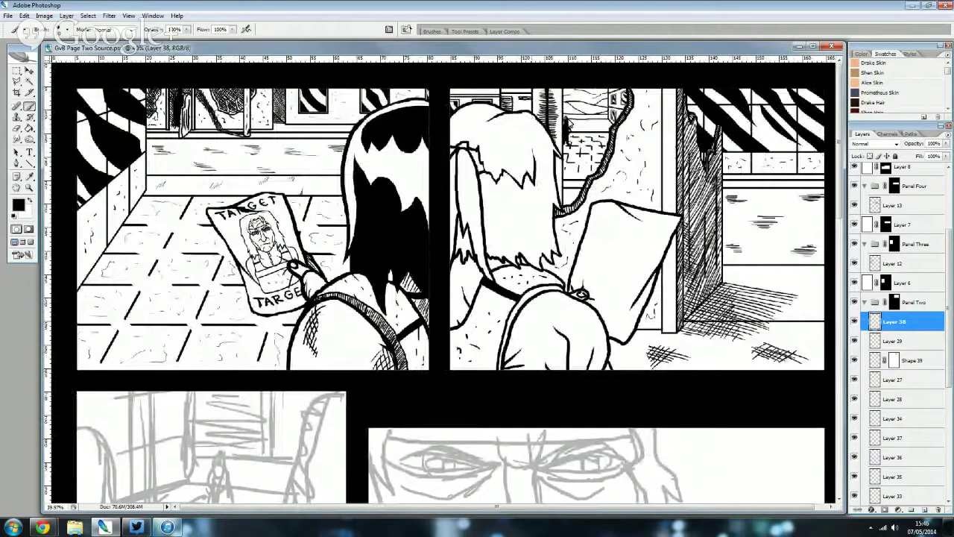
scroll(798, 192, "down", 1)
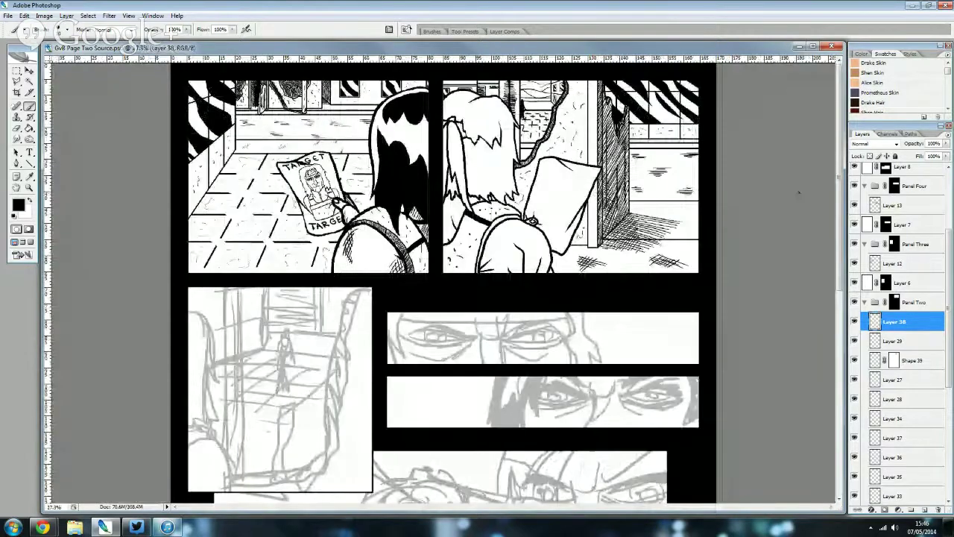
scroll(498, 204, "up", 1)
scroll(498, 205, "up", 1)
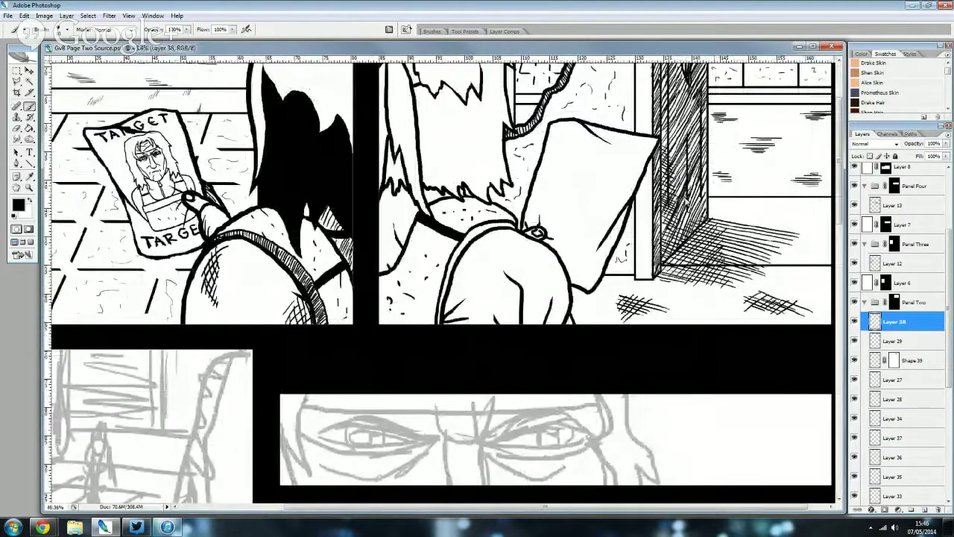
left_click(13, 17)
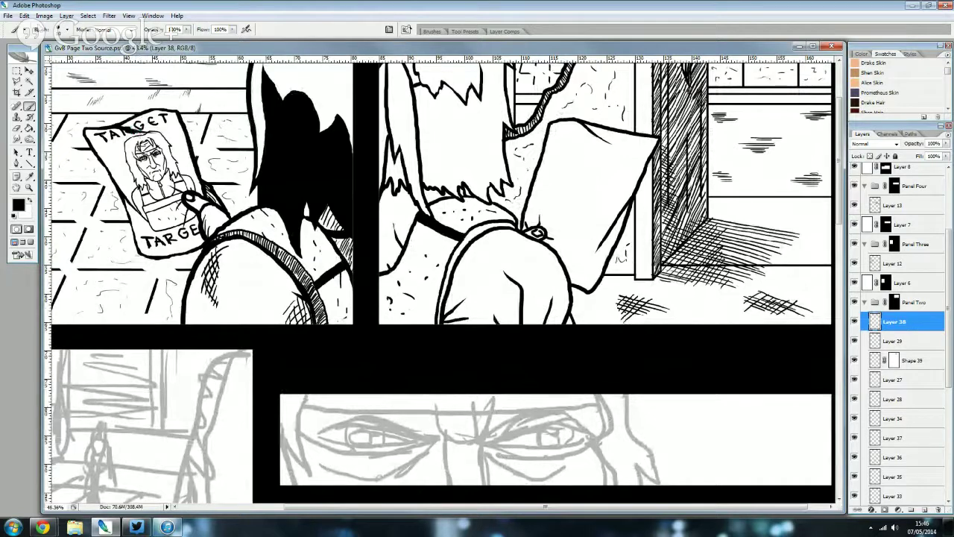
left_click(9, 16)
mouse_move(8, 16)
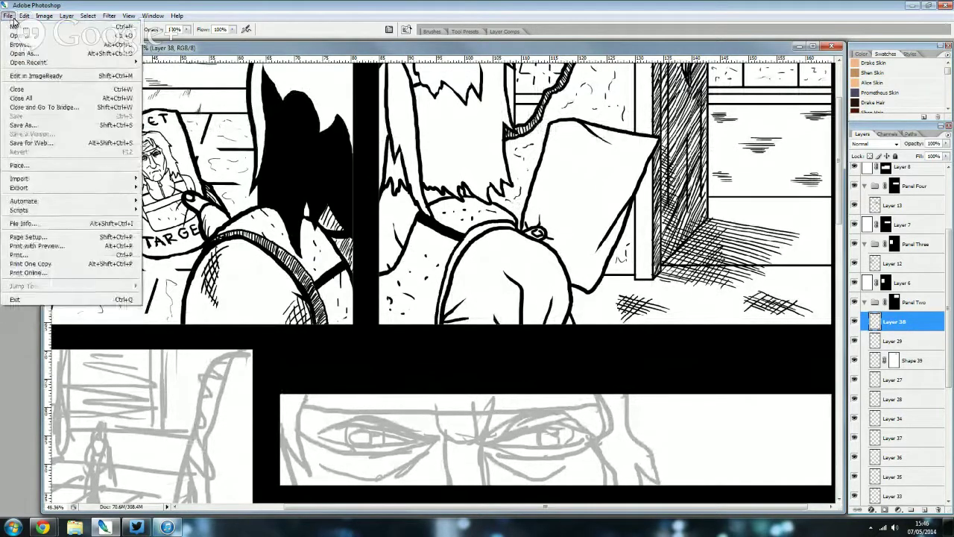
- Create a new blank document using the A4 page-size preset
left_click(16, 26)
left_click(396, 157)
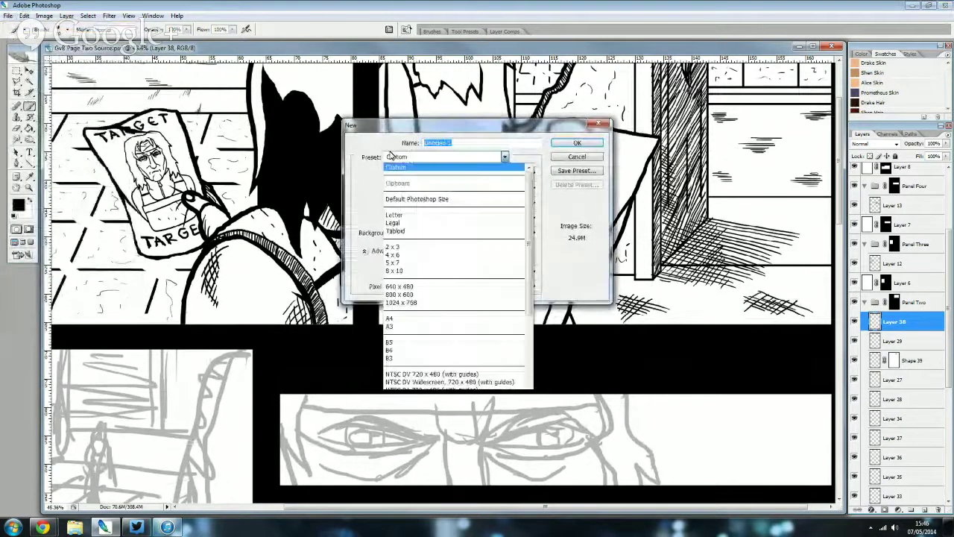
left_click(402, 318)
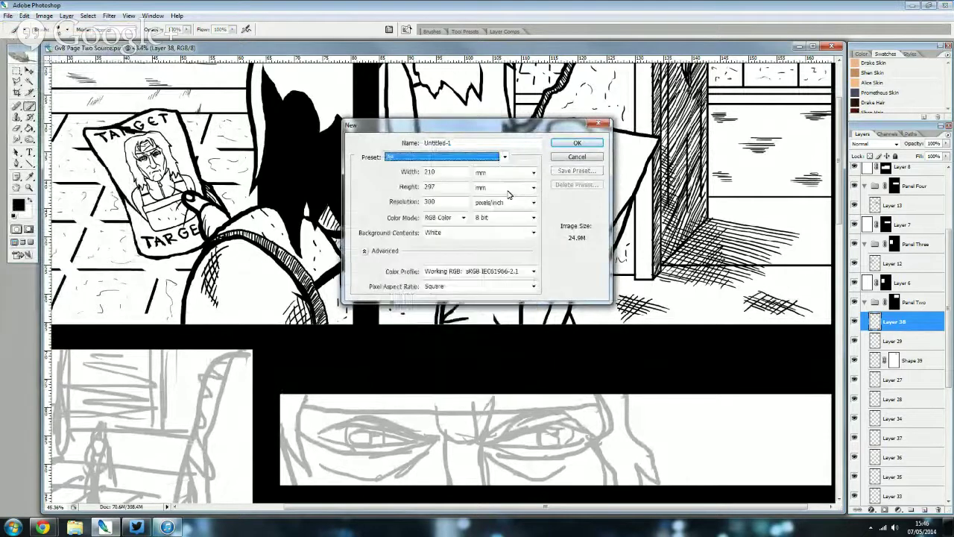
left_click(579, 144)
- Add a new layer and lower its opacity to about 33%
left_click(924, 509)
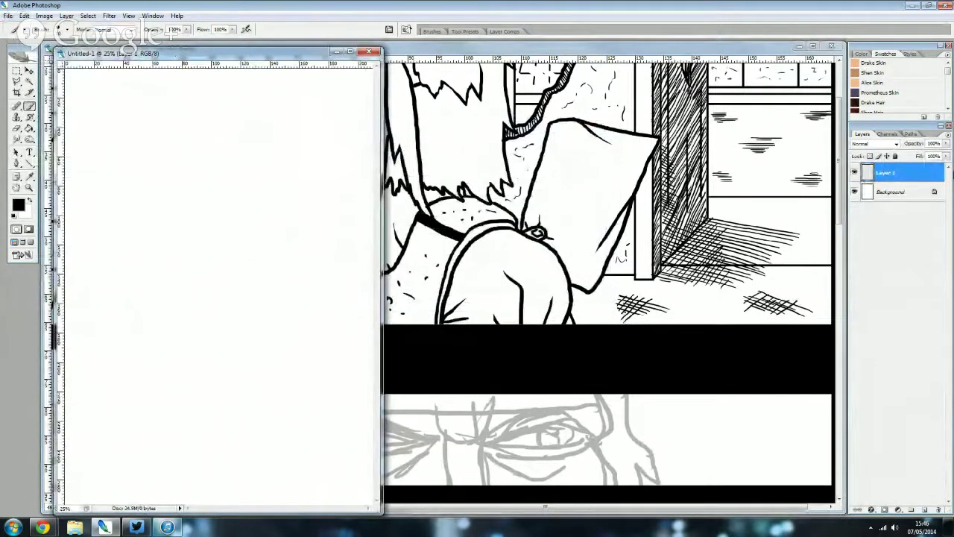
left_click(945, 143)
left_click_drag(944, 155, 916, 155)
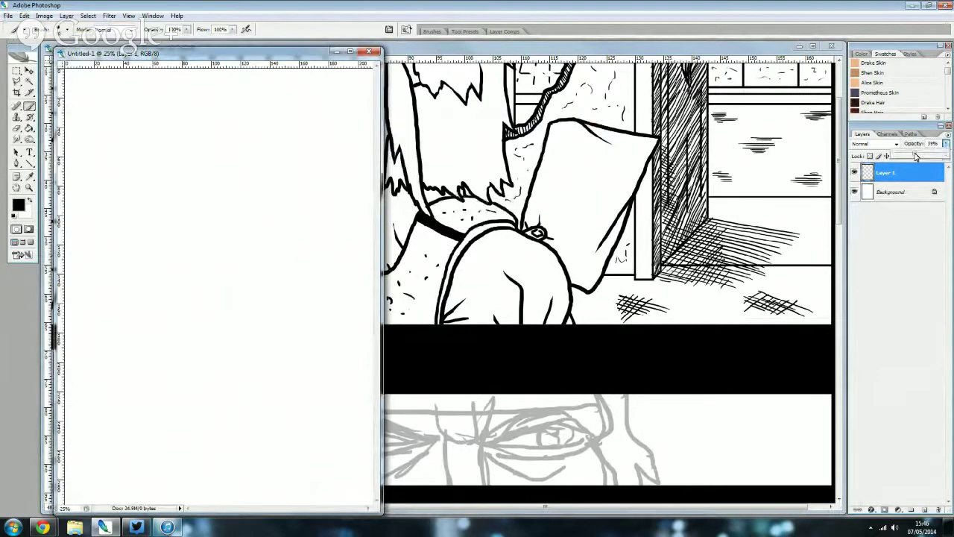
left_click(82, 108)
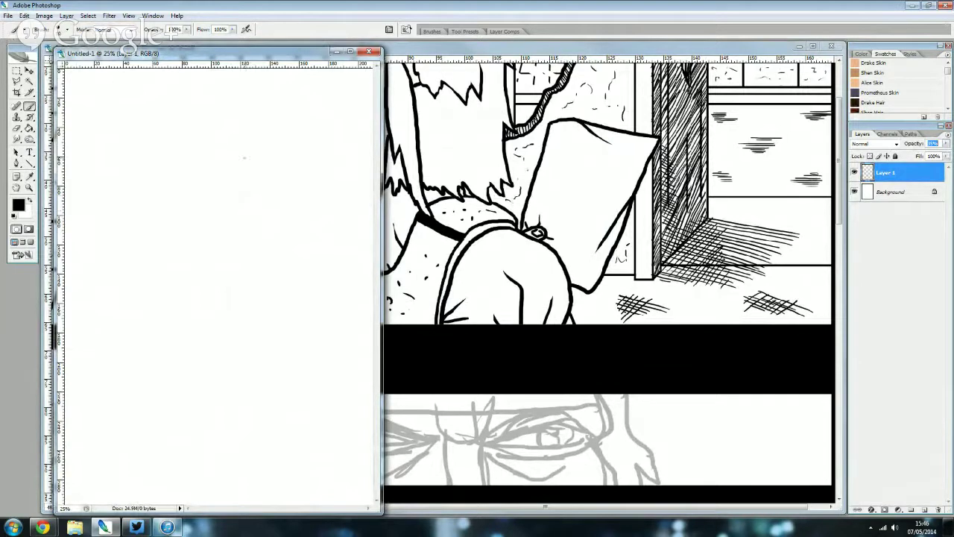
- Sketch the grey head outline, neck sides and both shoulder slopes
left_click_drag(184, 53, 203, 49)
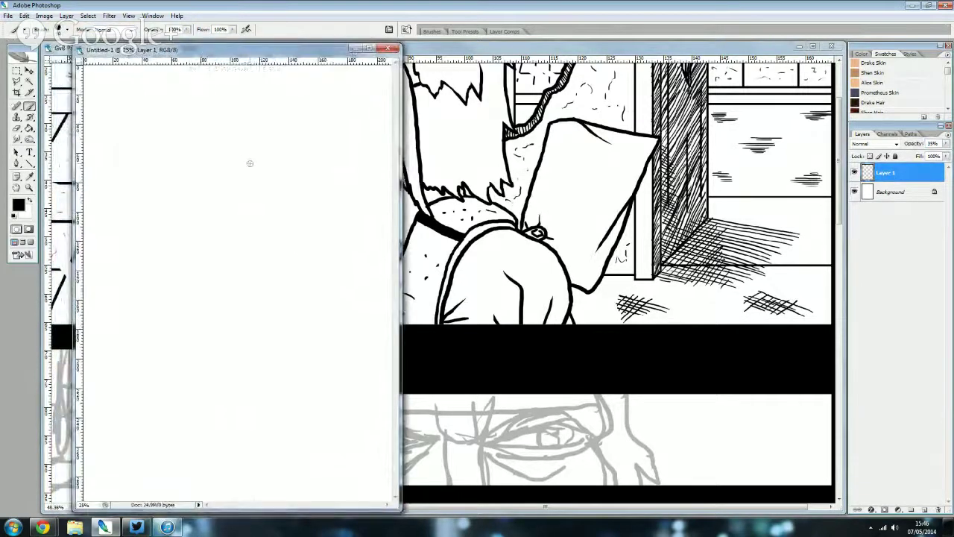
mouse_move(274, 103)
left_mouse_down()
mouse_move(260, 232)
mouse_move(223, 254)
mouse_move(181, 214)
mouse_move(187, 119)
left_mouse_up()
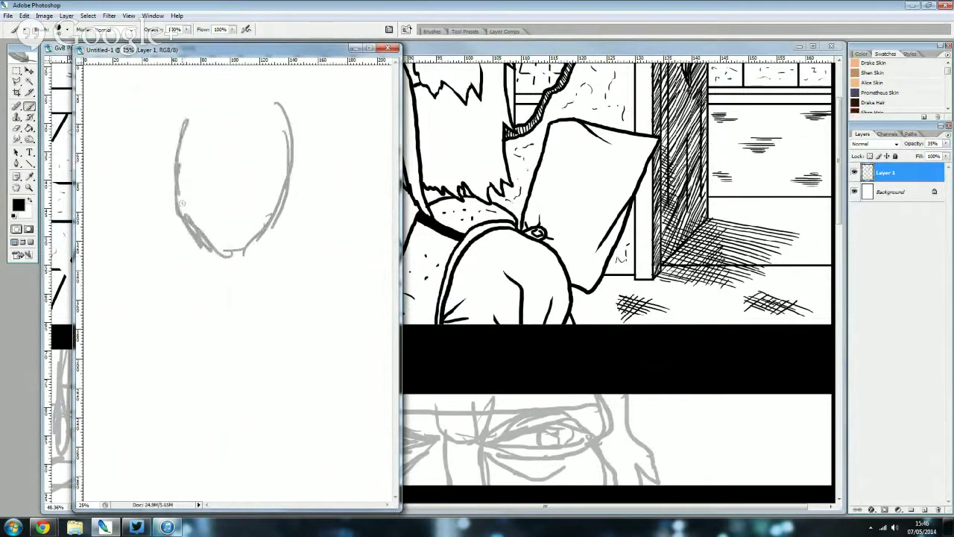
mouse_move(288, 129)
left_mouse_down()
mouse_move(253, 235)
mouse_move(251, 92)
mouse_move(216, 93)
mouse_move(181, 131)
left_mouse_up()
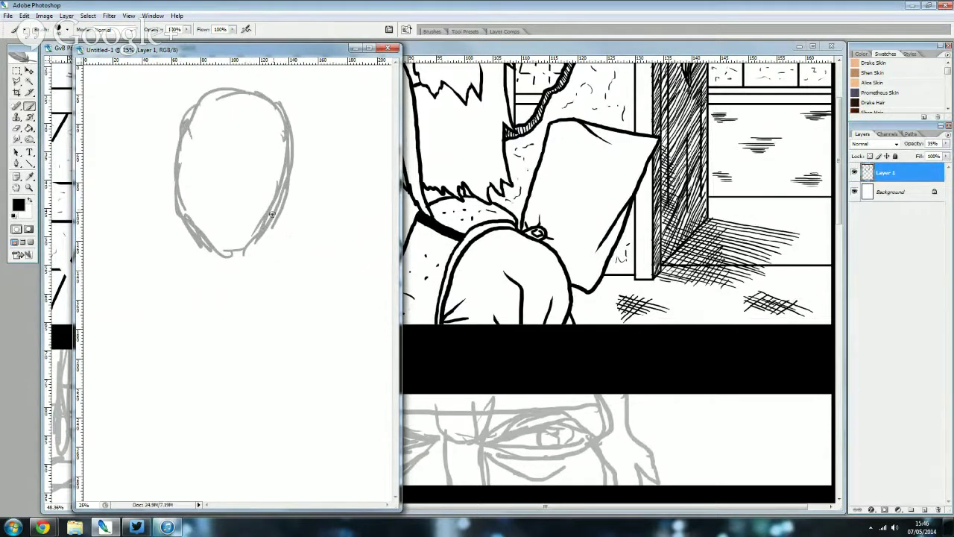
mouse_move(272, 214)
left_mouse_down()
mouse_move(275, 263)
mouse_move(320, 277)
left_mouse_up()
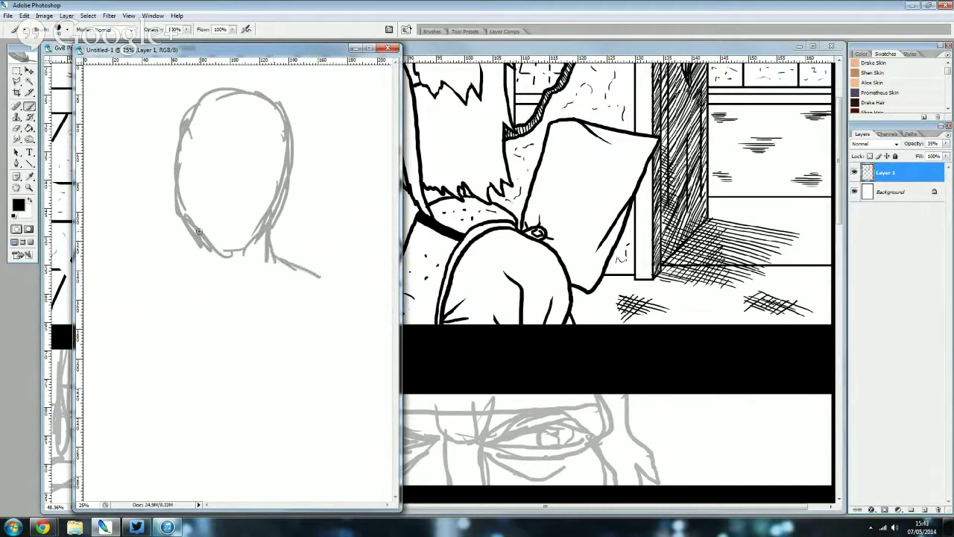
mouse_move(199, 231)
left_mouse_down()
mouse_move(185, 261)
mouse_move(151, 272)
left_mouse_up()
left_click_drag(282, 261, 336, 301)
left_click_drag(182, 259, 116, 290)
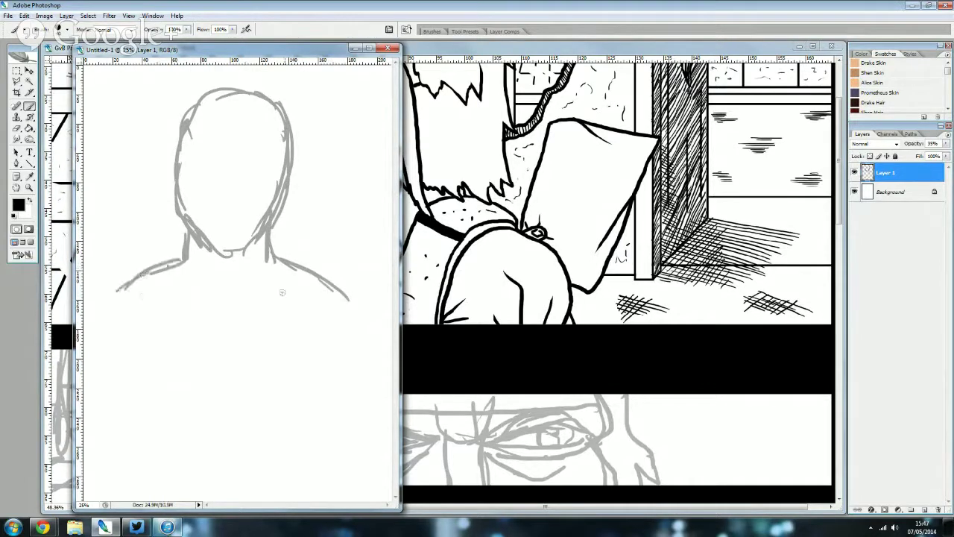
mouse_move(269, 248)
left_mouse_down()
mouse_move(311, 261)
mouse_move(314, 351)
left_mouse_up()
mouse_move(152, 256)
left_mouse_down()
mouse_move(183, 245)
mouse_move(140, 317)
left_mouse_up()
- Sketch the right arm line, chest outline, collar curve and torso sides down to its bottom
left_click_drag(319, 301, 312, 384)
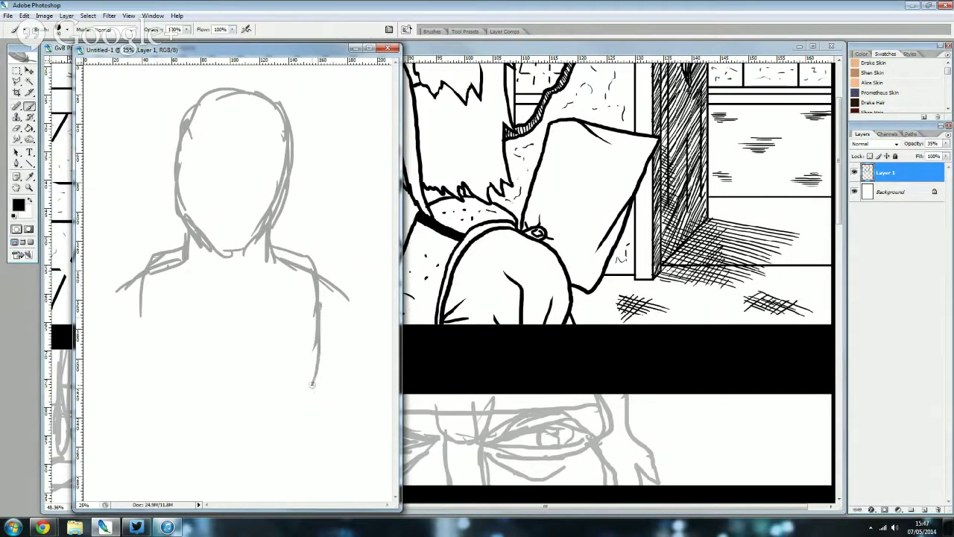
left_click_drag(287, 263, 275, 325)
left_click_drag(283, 261, 176, 306)
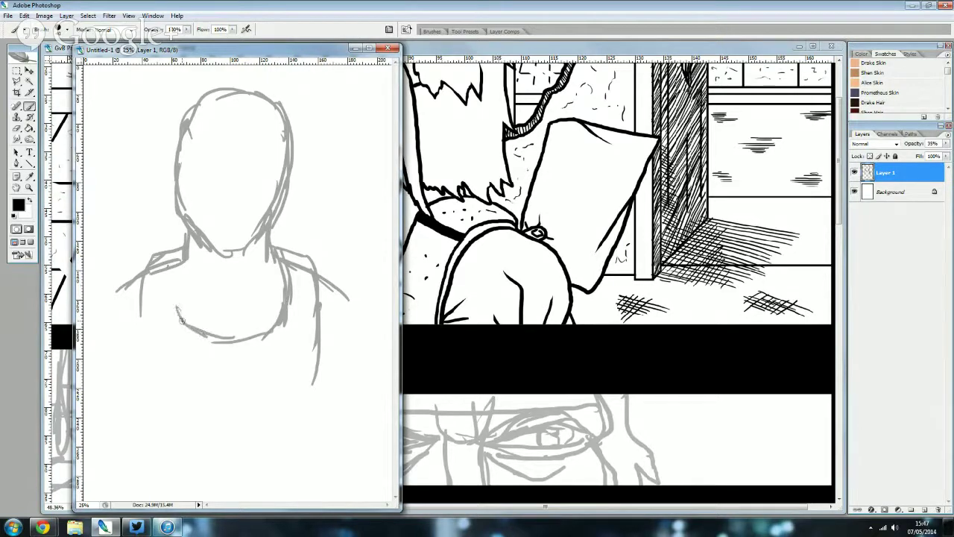
left_click_drag(176, 258, 177, 324)
mouse_move(174, 274)
left_mouse_down()
mouse_move(173, 315)
mouse_move(218, 335)
left_mouse_up()
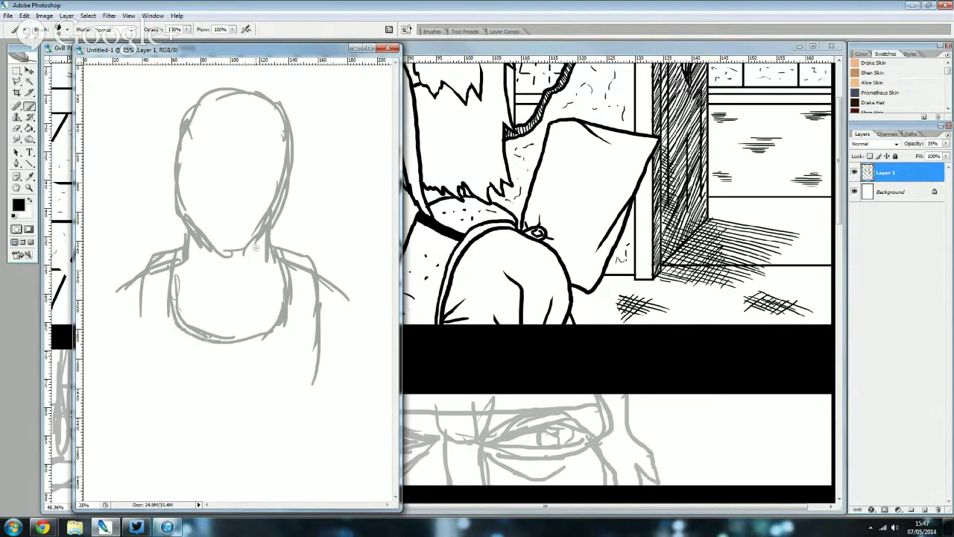
mouse_move(264, 255)
left_mouse_down()
mouse_move(271, 273)
mouse_move(186, 261)
left_mouse_up()
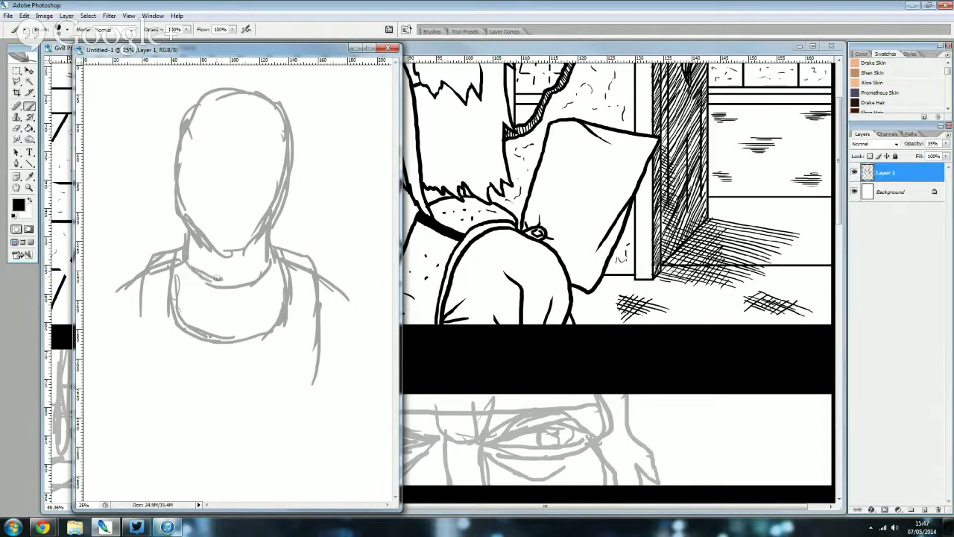
left_click_drag(348, 300, 366, 329)
left_click_drag(316, 368, 298, 439)
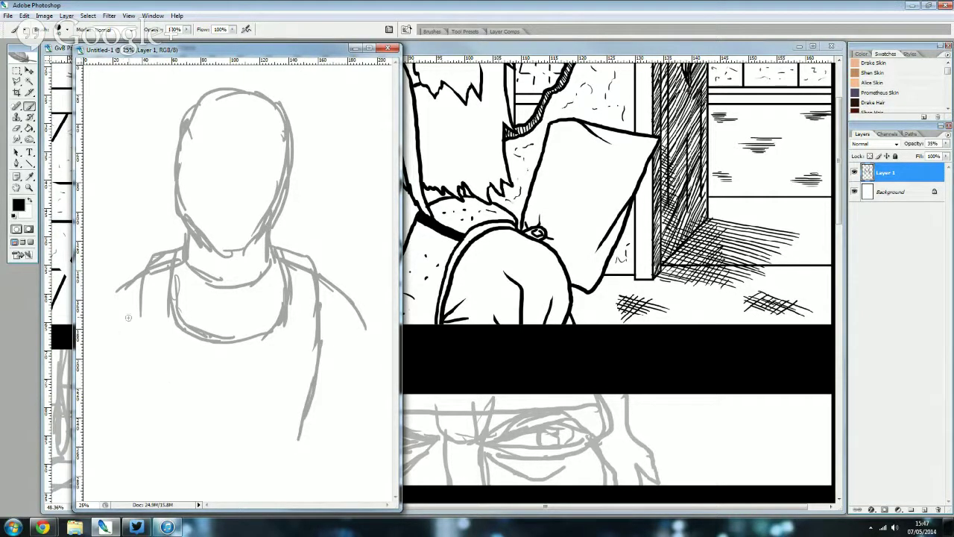
left_click_drag(139, 307, 153, 426)
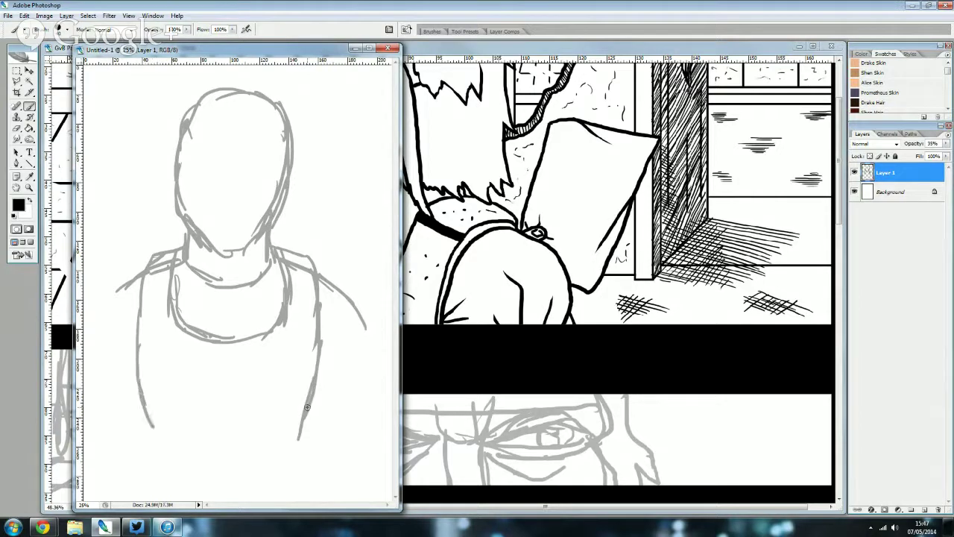
left_click_drag(306, 407, 171, 433)
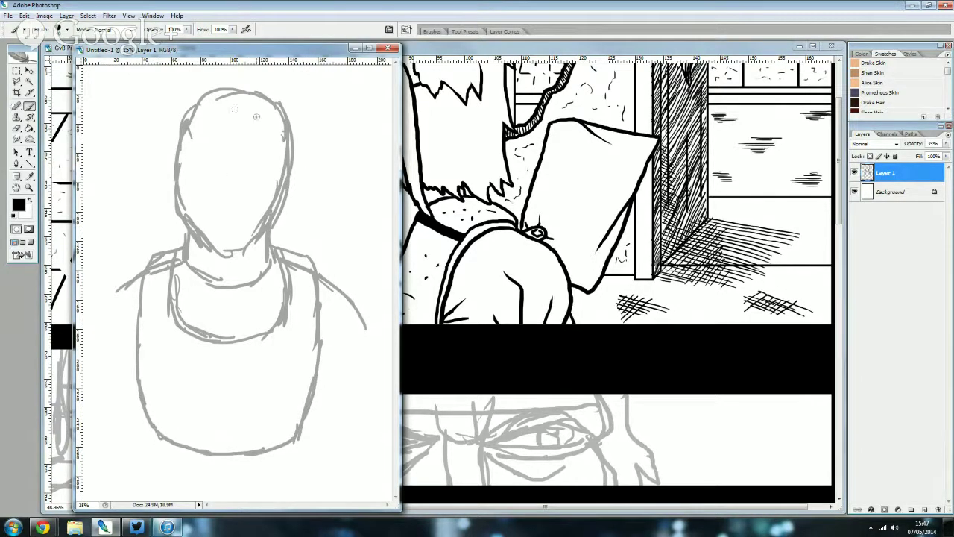
- Sketch long hair strands framing the face and add an eyebrow
left_click_drag(265, 117, 228, 167)
left_click_drag(237, 133, 203, 232)
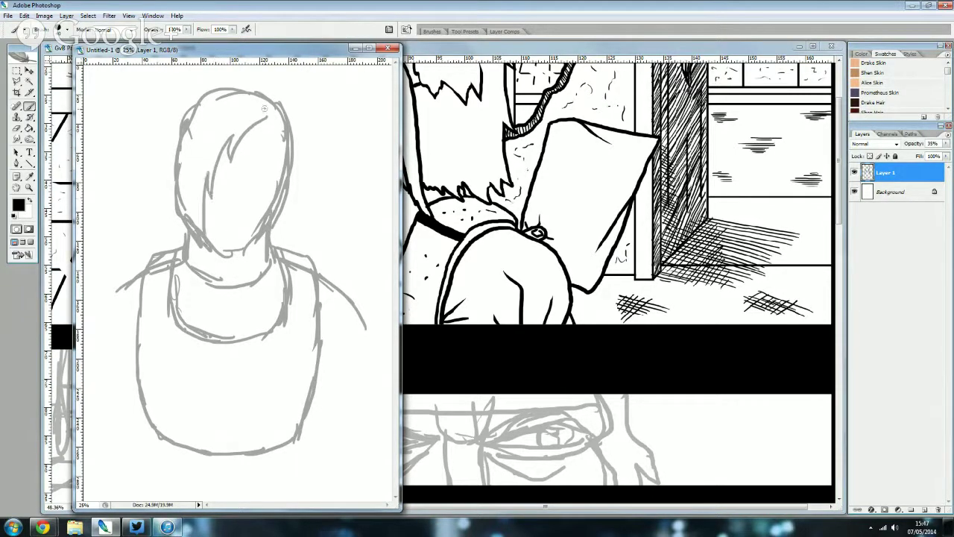
left_click_drag(268, 116, 283, 135)
left_click_drag(293, 150, 296, 192)
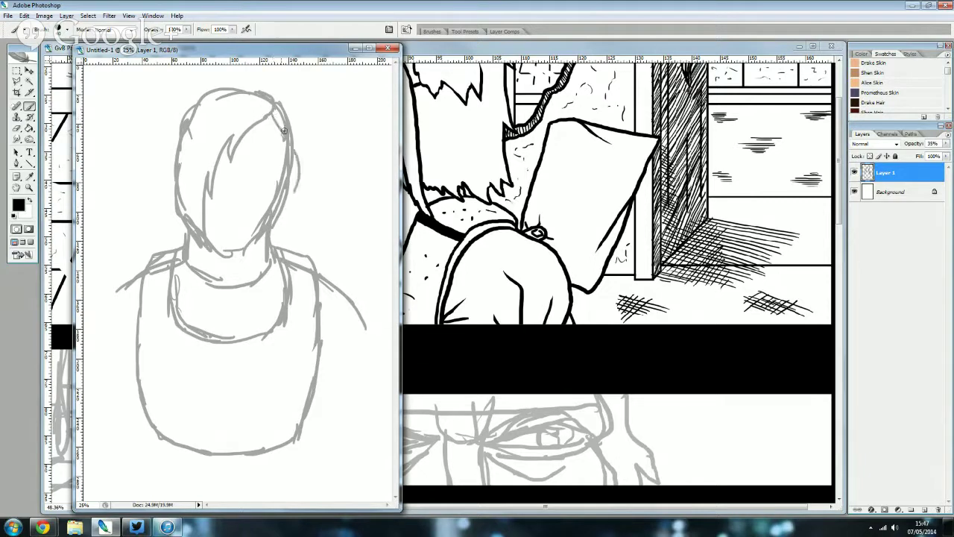
left_click_drag(284, 103, 306, 225)
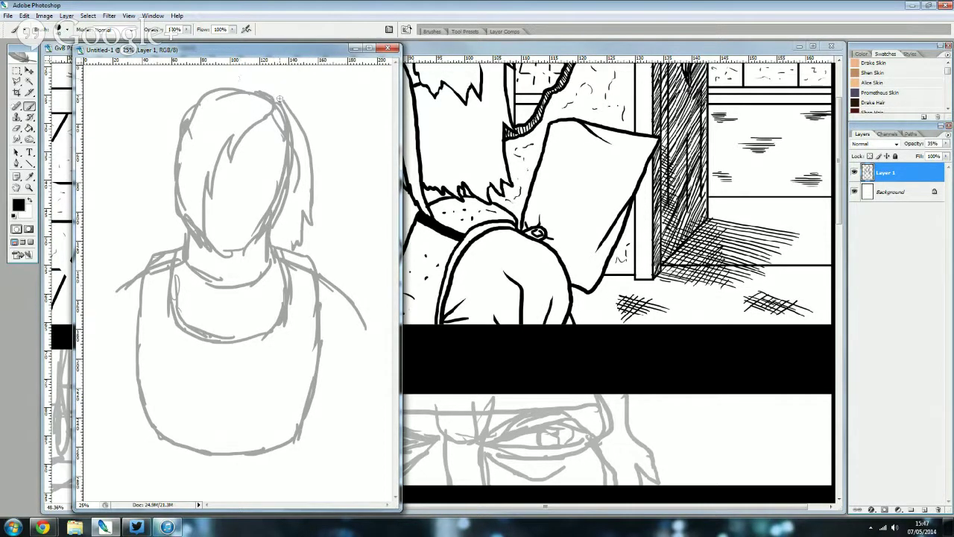
mouse_move(277, 95)
left_mouse_down()
mouse_move(204, 84)
mouse_move(175, 116)
mouse_move(155, 200)
mouse_move(169, 248)
mouse_move(200, 280)
mouse_move(179, 299)
mouse_move(172, 240)
left_mouse_up()
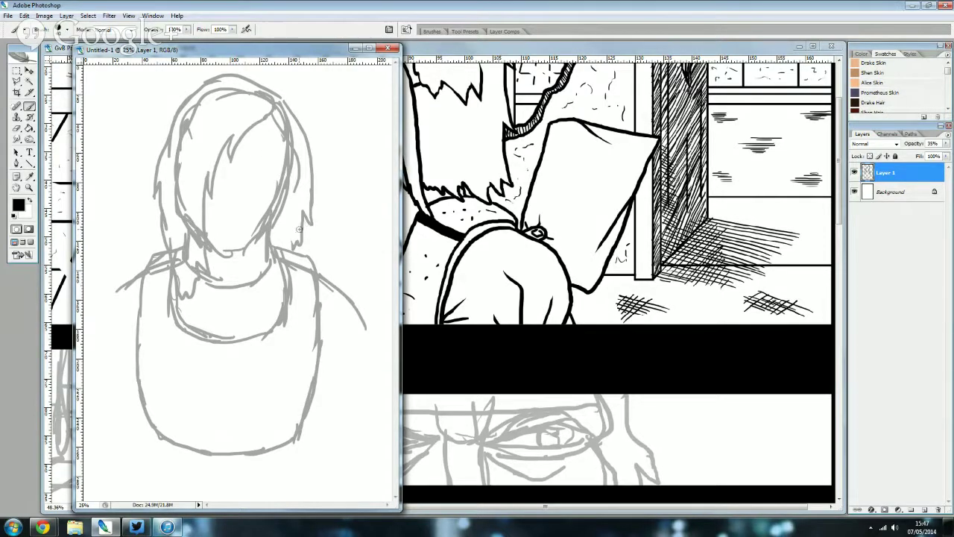
left_click_drag(304, 129, 320, 187)
mouse_move(273, 165)
left_mouse_down()
mouse_move(258, 158)
mouse_move(244, 169)
left_mouse_up()
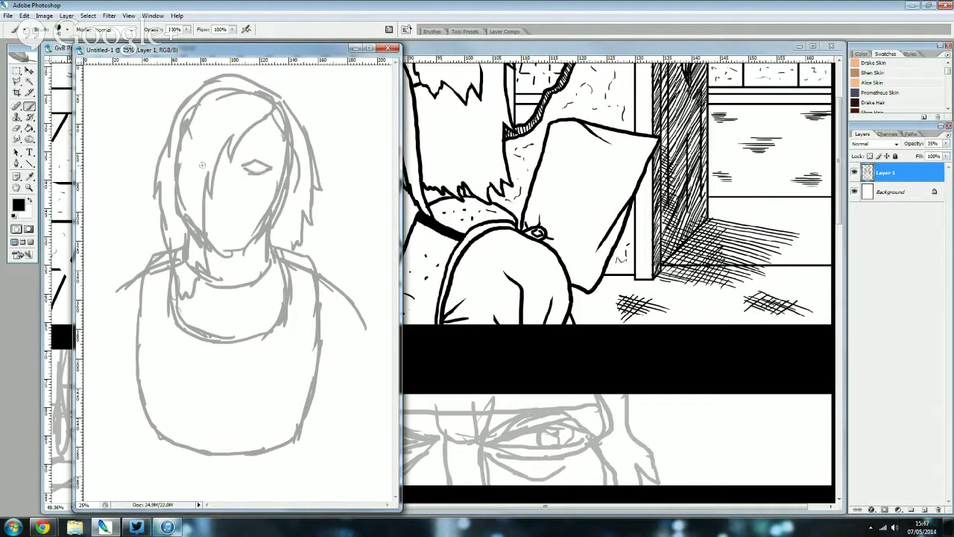
- Erase stray hair lines on the forehead, redraw a strand, and sketch the left eye
left_click(29, 128)
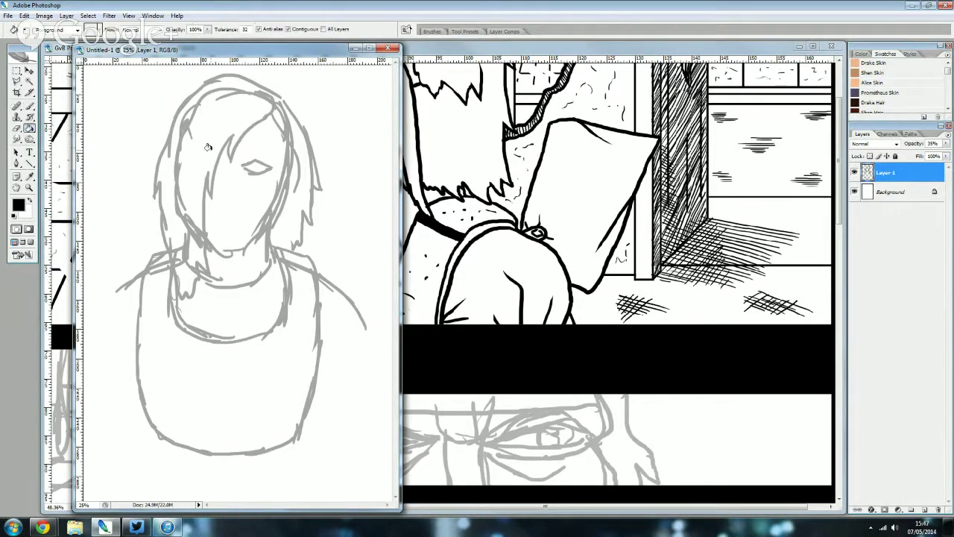
key("e")
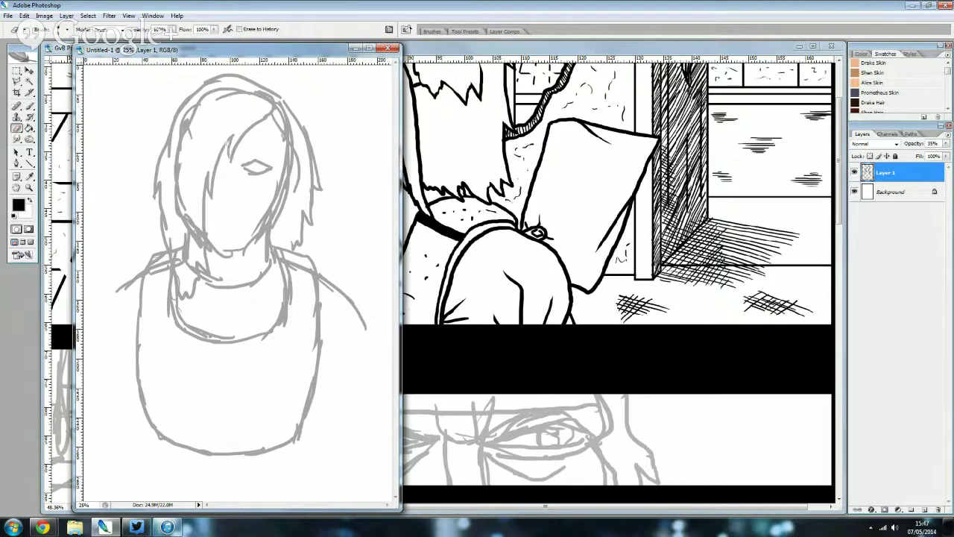
mouse_move(230, 132)
left_mouse_down()
mouse_move(226, 165)
mouse_move(270, 113)
mouse_move(205, 192)
mouse_move(207, 238)
left_mouse_up()
key("b")
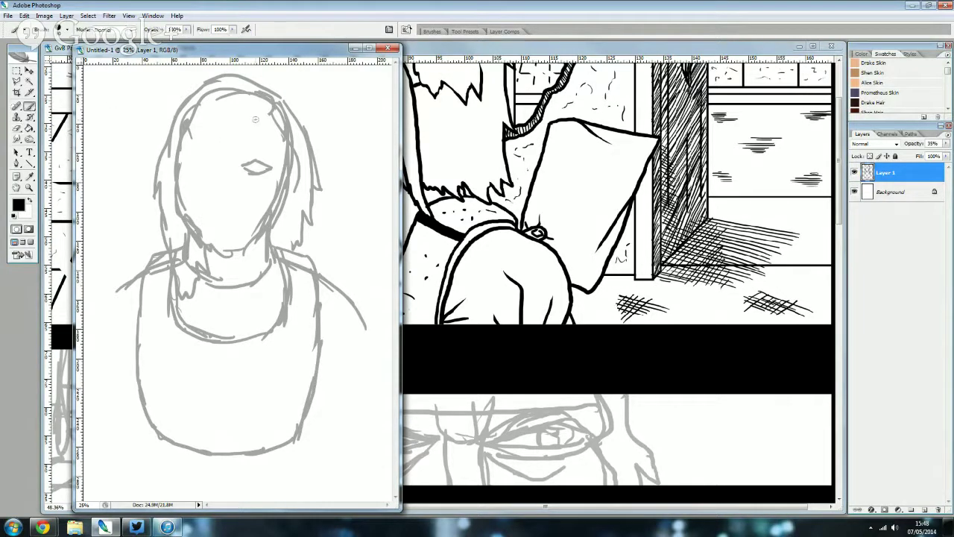
mouse_move(269, 109)
left_mouse_down()
mouse_move(221, 141)
mouse_move(227, 151)
mouse_move(213, 155)
mouse_move(197, 201)
left_mouse_up()
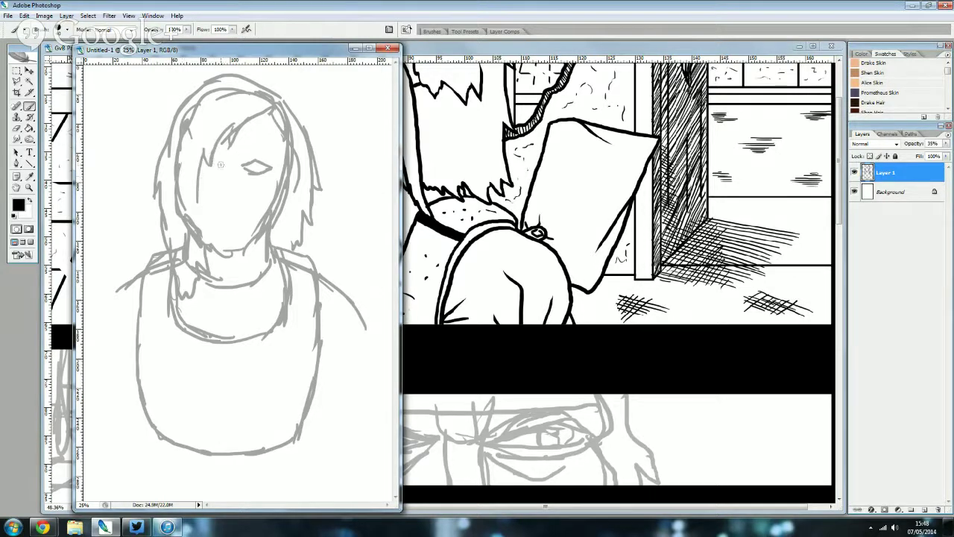
mouse_move(209, 159)
left_mouse_down()
mouse_move(217, 168)
mouse_move(249, 155)
mouse_move(271, 159)
mouse_move(251, 174)
mouse_move(226, 167)
mouse_move(239, 207)
mouse_move(227, 213)
mouse_move(221, 200)
left_mouse_up()
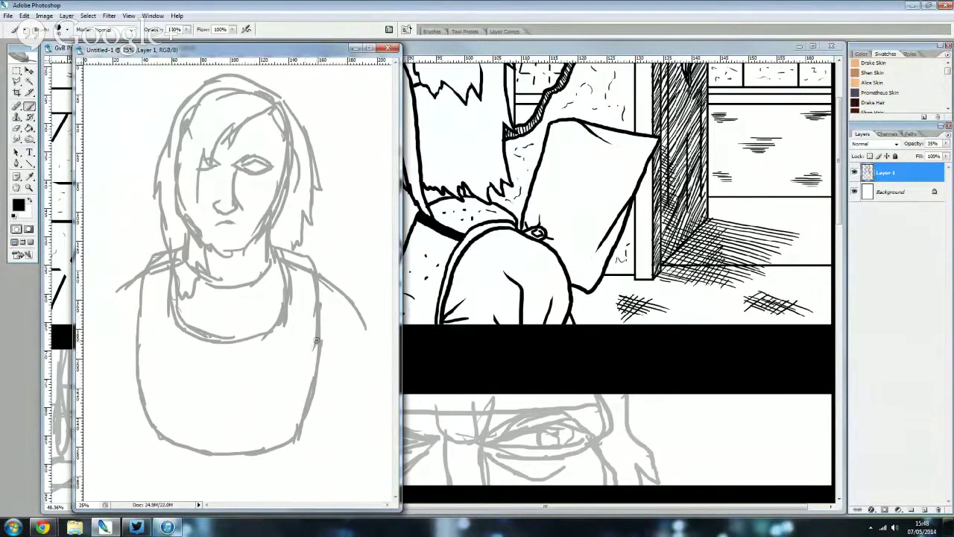
- Sketch horizontal bands and short vertical lines across the chest and lower torso
left_click_drag(317, 341, 141, 334)
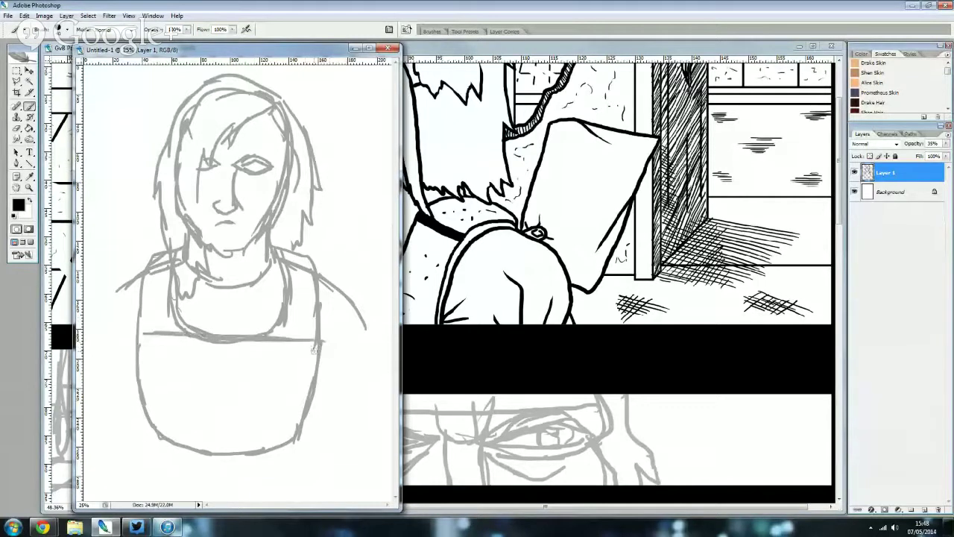
left_click_drag(319, 345, 140, 346)
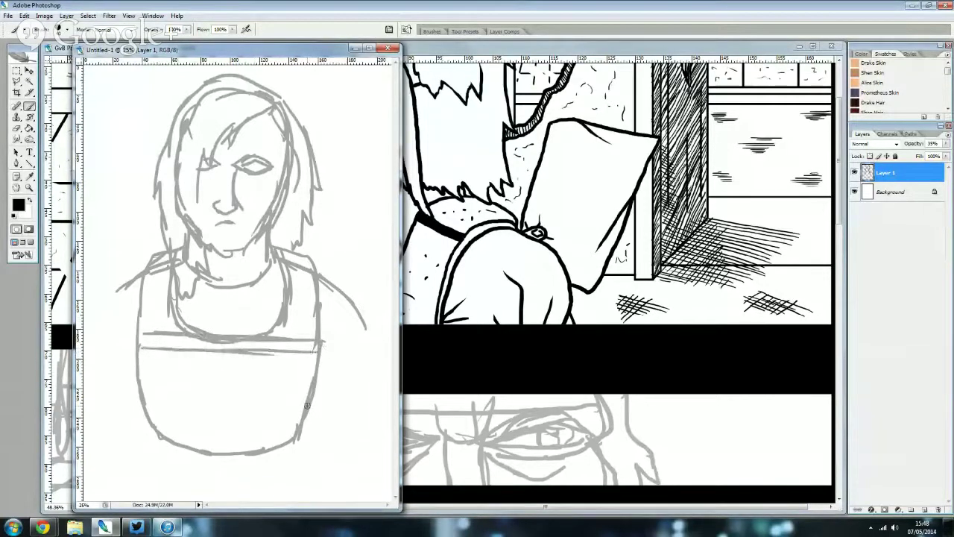
left_click_drag(307, 405, 140, 395)
left_click_drag(277, 446, 275, 419)
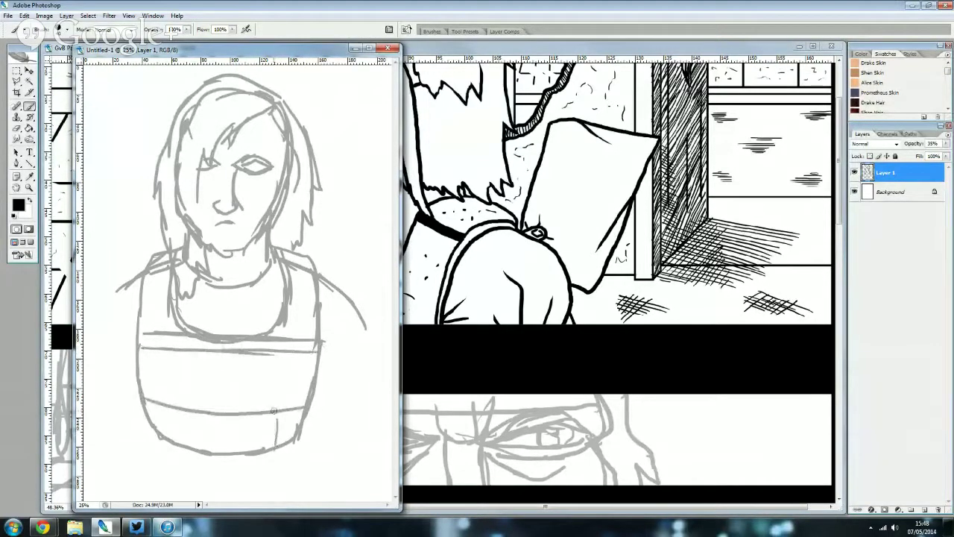
mouse_move(165, 407)
left_mouse_down()
mouse_move(167, 443)
mouse_move(197, 451)
left_mouse_up()
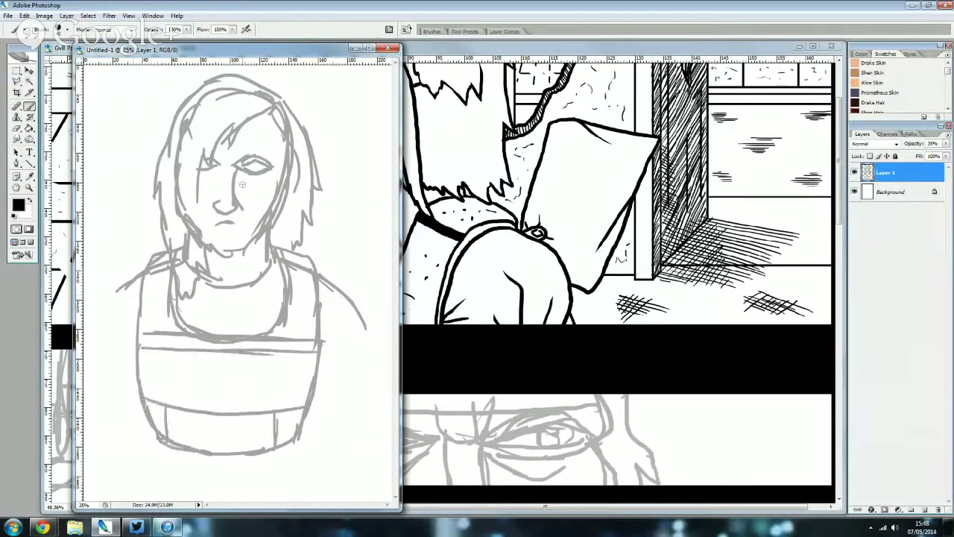
- Sketch the left shoulder and arm and extend the right arm line
mouse_move(143, 268)
left_mouse_down()
mouse_move(103, 297)
mouse_move(114, 340)
left_mouse_up()
mouse_move(356, 327)
left_mouse_down()
mouse_move(363, 344)
mouse_move(325, 360)
left_mouse_up()
left_click_drag(112, 347, 137, 355)
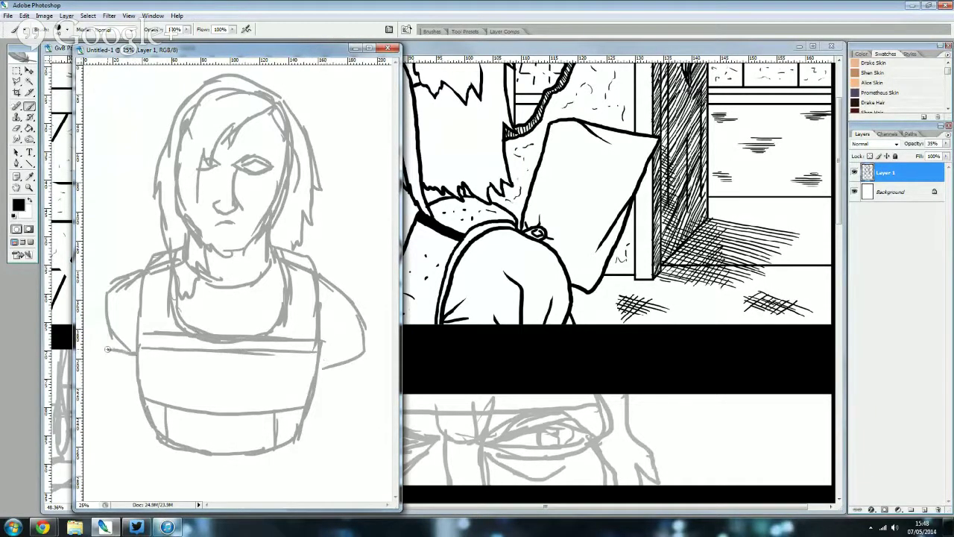
left_click_drag(105, 298, 107, 347)
- Nudge the sketch down-right, tidy the left arm strokes, and add an empty layer above
left_click(28, 70)
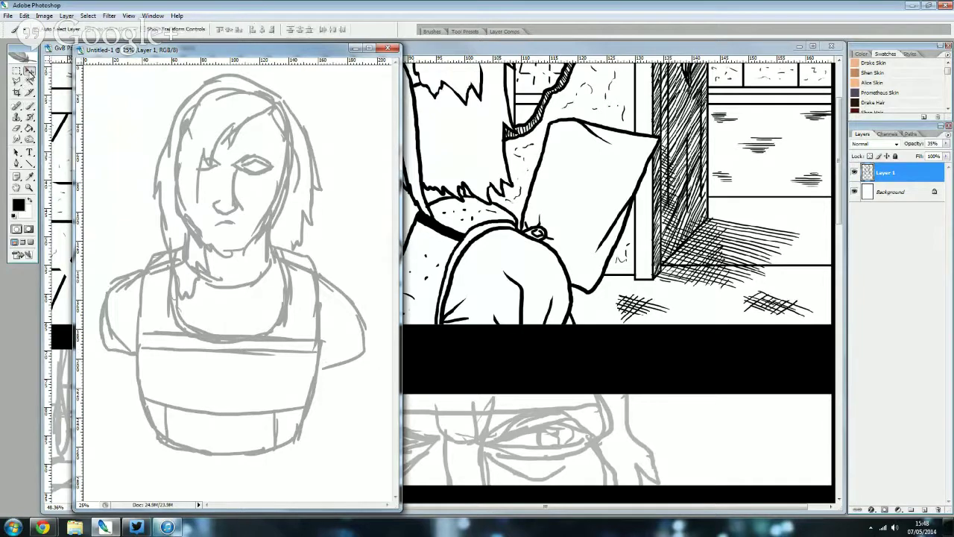
mouse_move(223, 224)
left_mouse_down()
mouse_move(230, 231)
mouse_move(268, 212)
left_mouse_up()
left_click(30, 106)
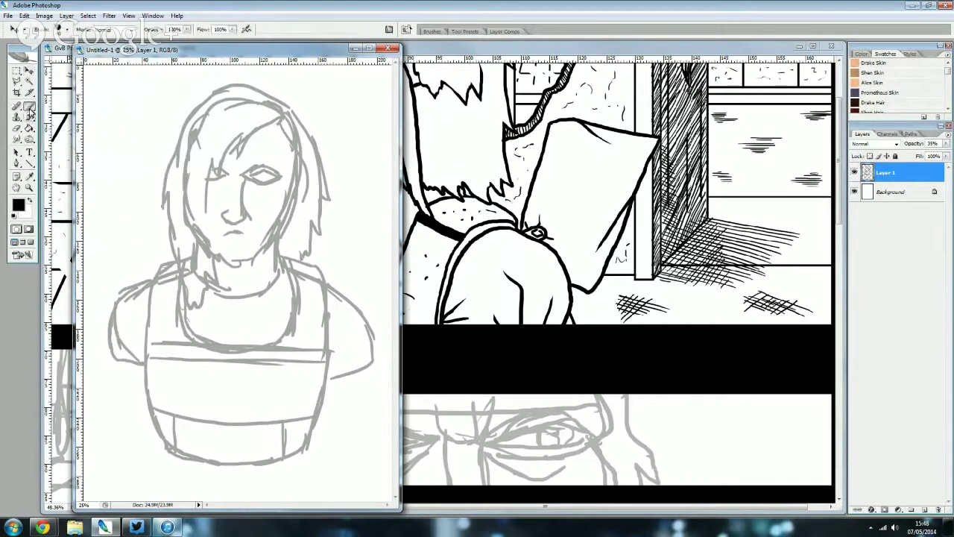
mouse_move(117, 296)
left_mouse_down()
mouse_move(98, 339)
mouse_move(125, 359)
left_mouse_up()
key("e")
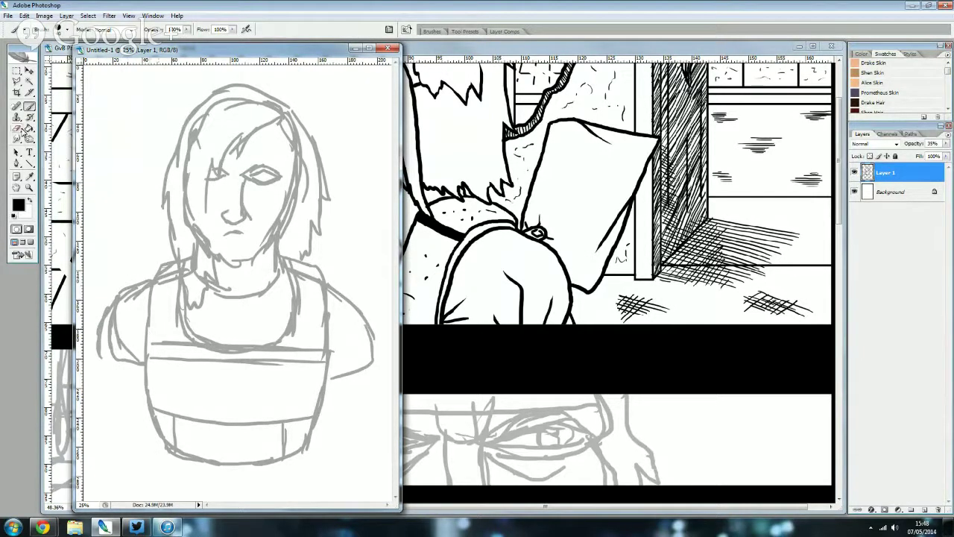
mouse_move(130, 354)
left_mouse_down()
mouse_move(114, 349)
mouse_move(124, 305)
left_mouse_up()
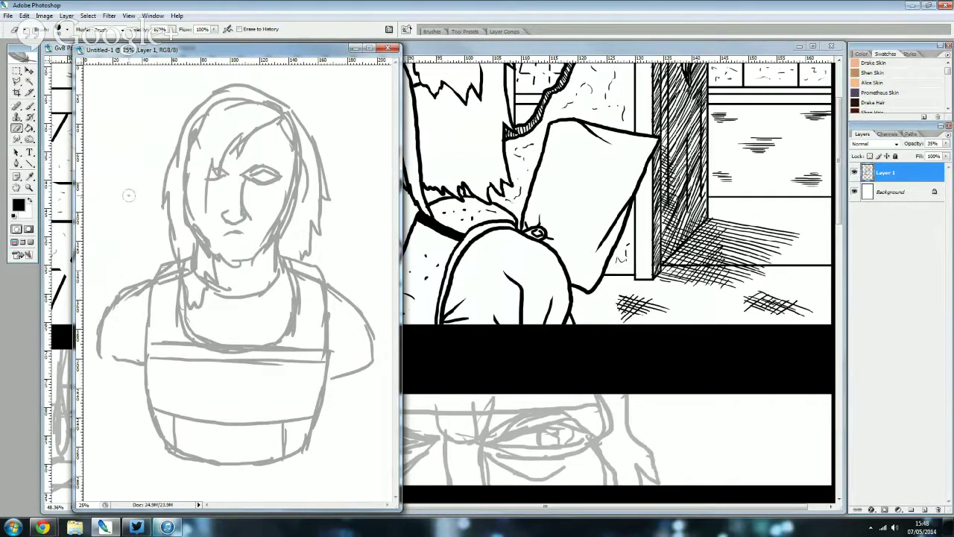
left_click(26, 109)
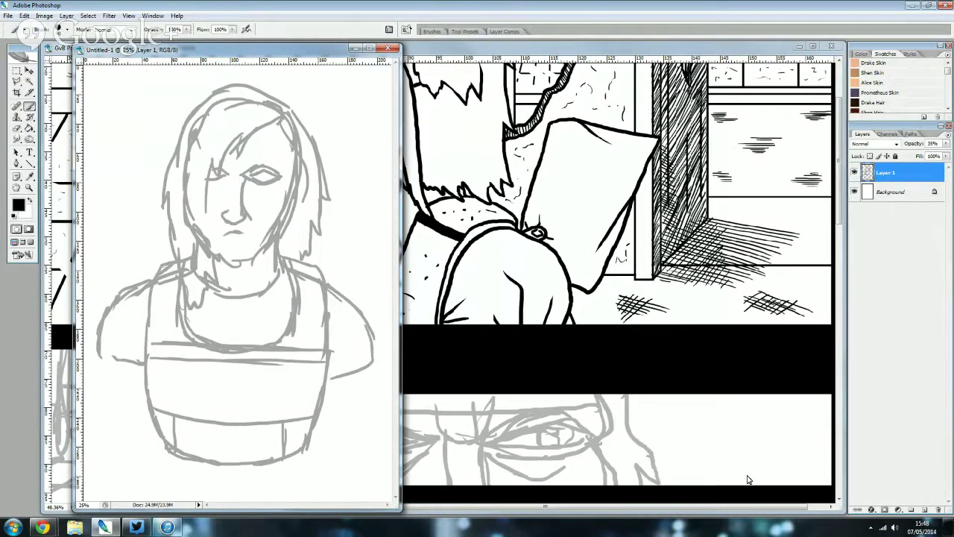
left_click(924, 509)
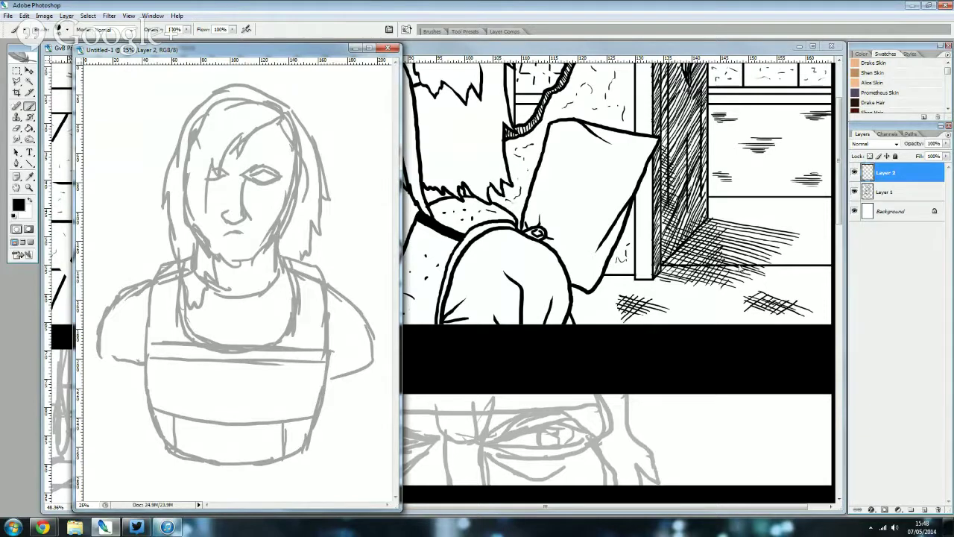
- Ink the top of the head, forehead strand and left hair outlines in black
scroll(177, 101, "up", 2)
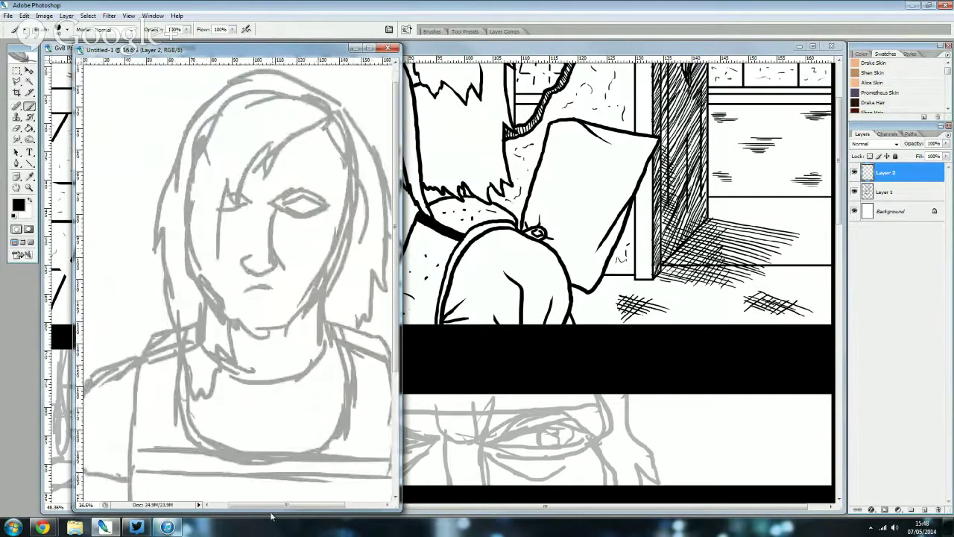
left_click_drag(285, 507, 301, 506)
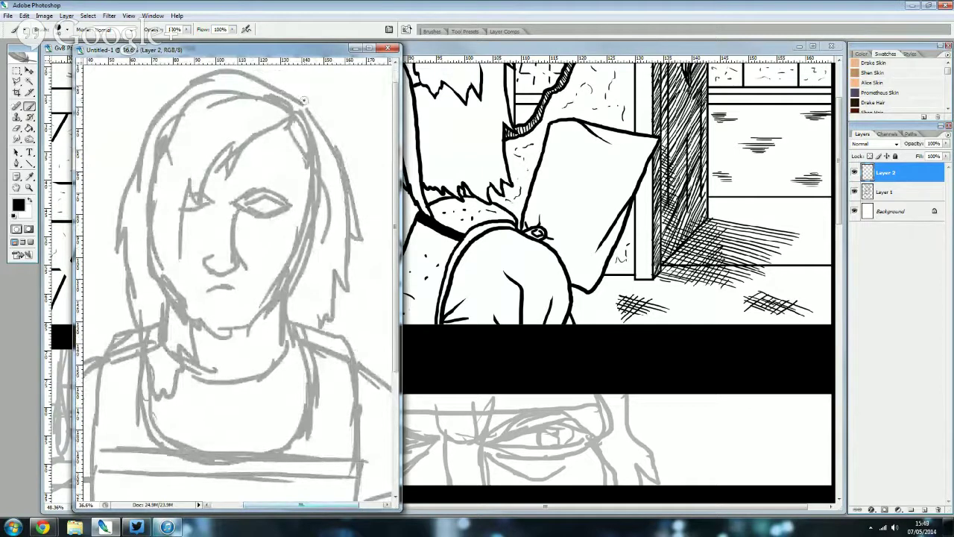
left_click_drag(304, 99, 211, 77)
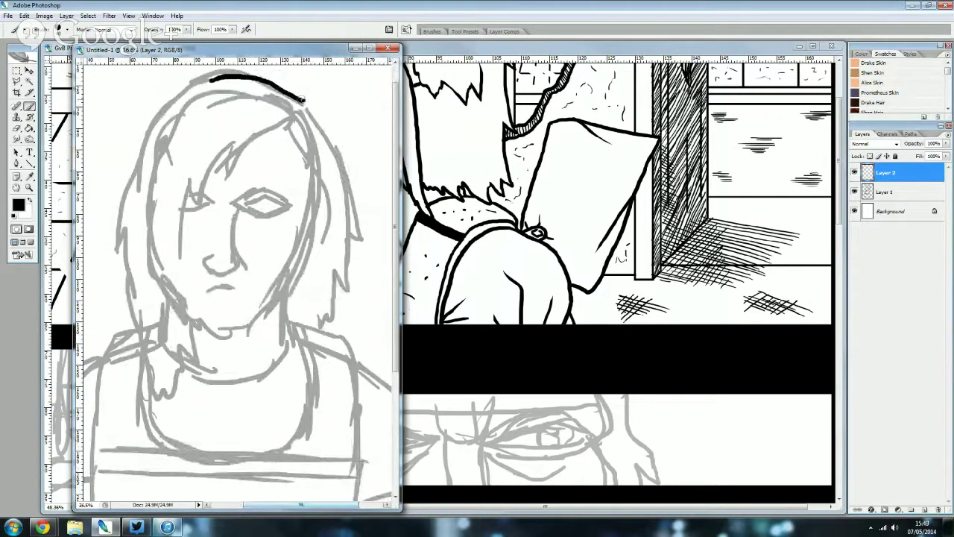
left_click_drag(304, 99, 319, 110)
key("ctrl+z")
mouse_move(297, 115)
left_mouse_down()
mouse_move(234, 169)
mouse_move(246, 130)
mouse_move(203, 177)
mouse_move(191, 212)
mouse_move(196, 169)
mouse_move(184, 261)
left_mouse_up()
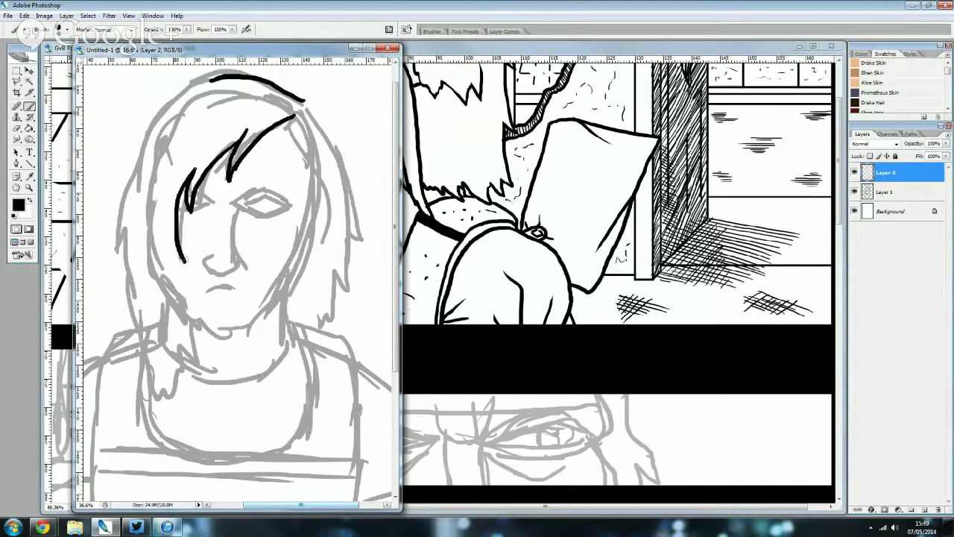
left_click_drag(177, 227, 173, 380)
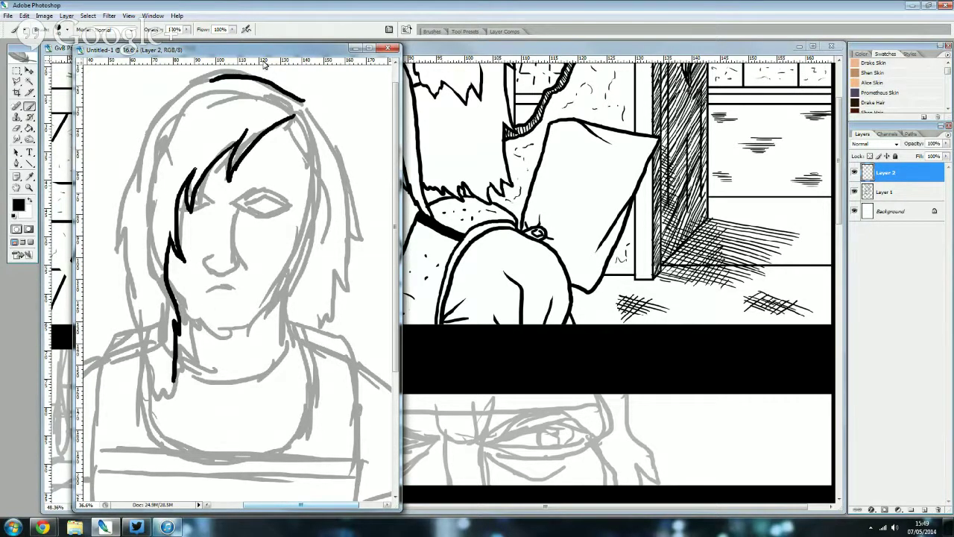
mouse_move(232, 76)
left_mouse_down()
mouse_move(145, 123)
mouse_move(120, 207)
mouse_move(138, 347)
mouse_move(164, 394)
left_mouse_up()
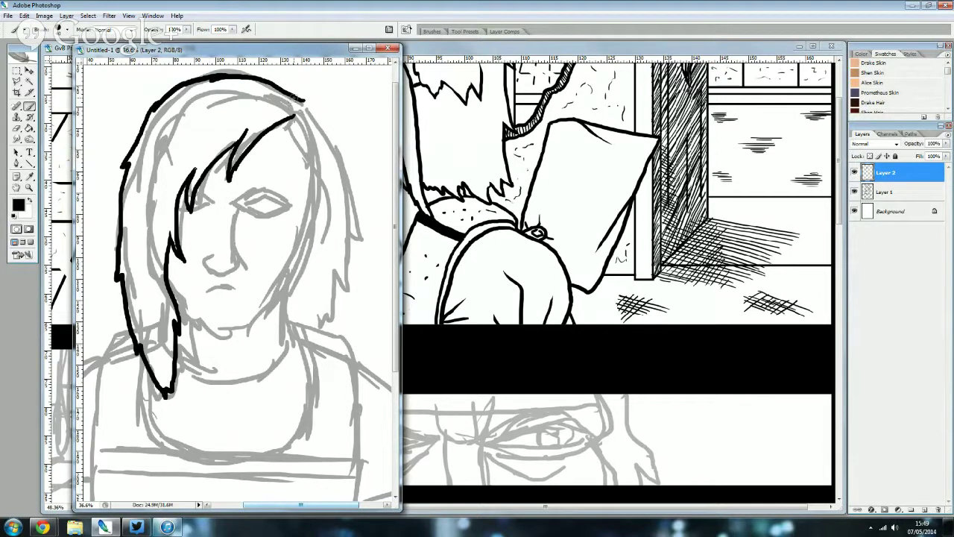
- Ink the right hair outlines and the right eye's upper and lower eyelids
mouse_move(304, 99)
left_mouse_down()
mouse_move(322, 110)
mouse_move(345, 204)
left_mouse_up()
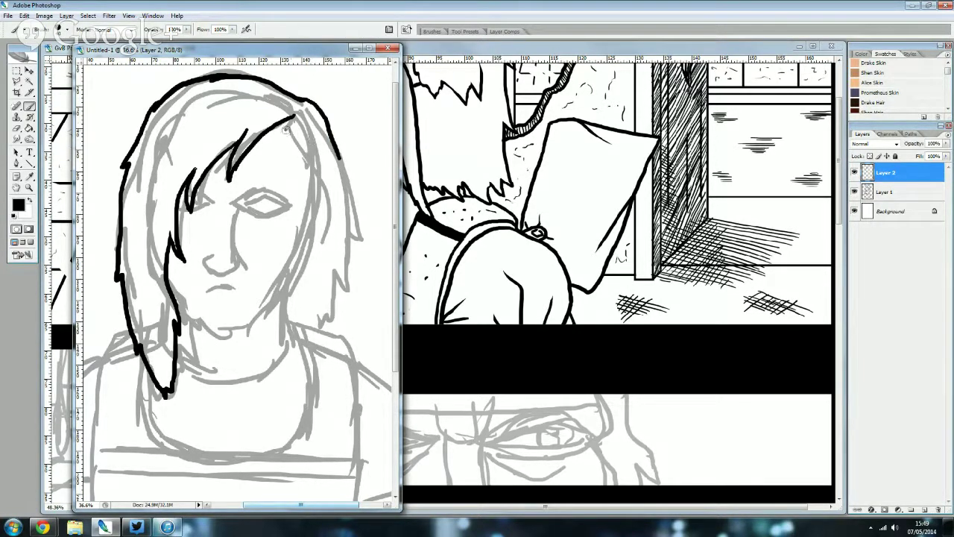
mouse_move(291, 119)
left_mouse_down()
mouse_move(312, 208)
mouse_move(303, 277)
left_mouse_up()
mouse_move(338, 160)
left_mouse_down()
mouse_move(347, 224)
mouse_move(341, 300)
mouse_move(328, 325)
left_mouse_up()
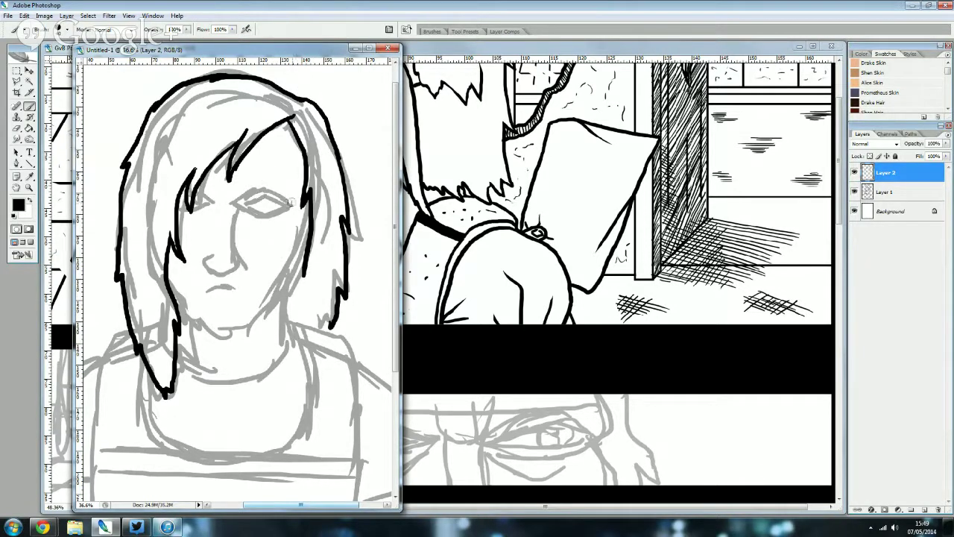
mouse_move(296, 204)
left_mouse_down()
mouse_move(272, 192)
mouse_move(239, 203)
left_mouse_up()
mouse_move(296, 207)
left_mouse_down()
mouse_move(266, 214)
mouse_move(196, 191)
mouse_move(191, 207)
left_mouse_up()
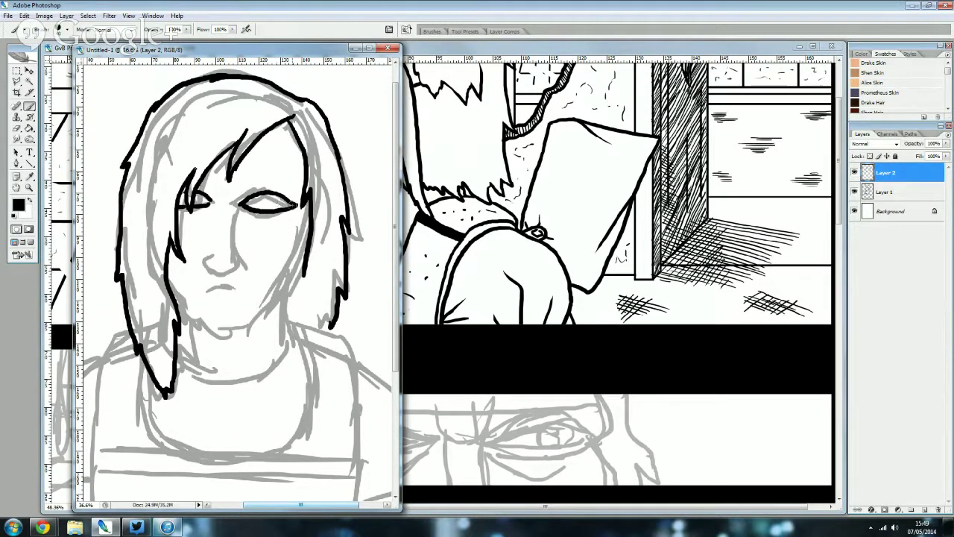
- Ink the right eye's eyelid, pupil and outer corner, the eyebrow, and the side of the nose
left_click_drag(297, 205, 243, 200)
left_click_drag(265, 199, 263, 215)
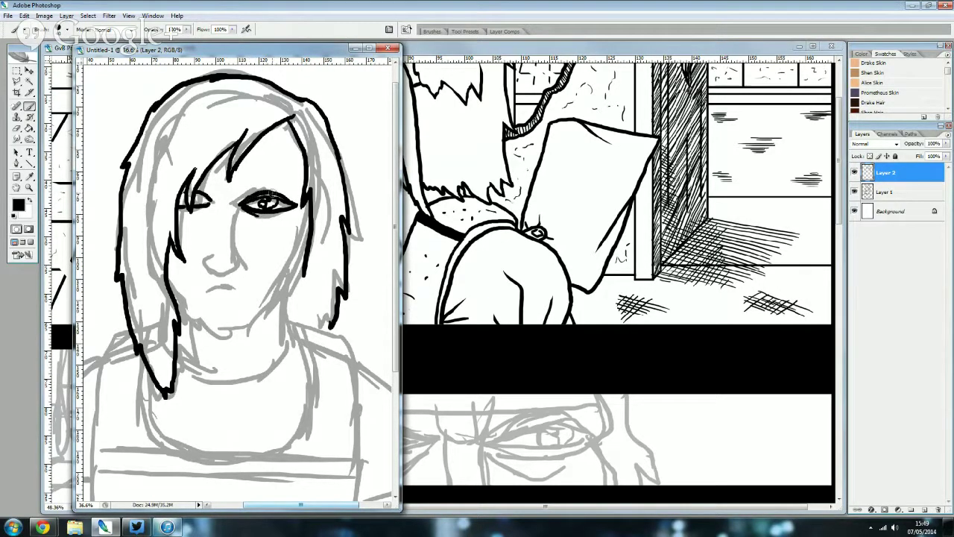
left_click_drag(281, 196, 289, 199)
left_click_drag(236, 191, 213, 200)
mouse_move(244, 188)
left_mouse_down()
mouse_move(273, 179)
mouse_move(298, 191)
left_mouse_up()
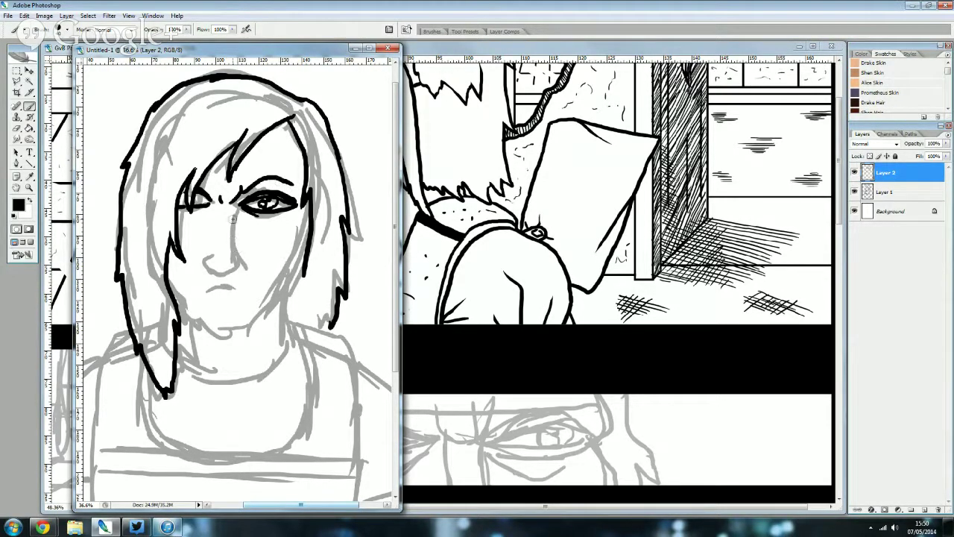
mouse_move(234, 214)
left_mouse_down()
mouse_move(236, 264)
mouse_move(218, 277)
mouse_move(206, 262)
mouse_move(214, 254)
left_mouse_up()
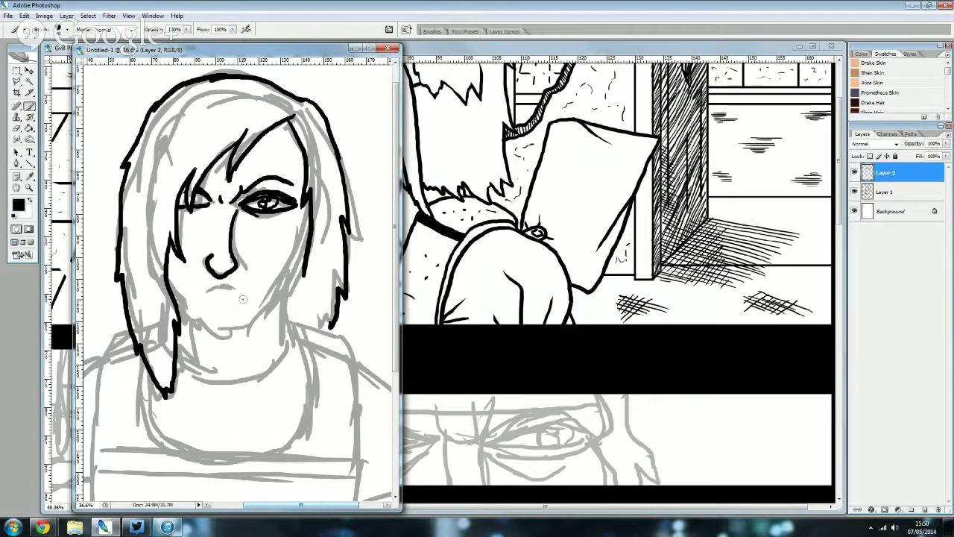
- Ink the mouth line and the jawline from left cheek to chin, redoing rejected strokes
left_click_drag(243, 301, 205, 295)
key("ctrl+z")
mouse_move(305, 258)
left_mouse_down()
mouse_move(259, 333)
mouse_move(231, 345)
left_mouse_up()
key("ctrl+z")
mouse_move(177, 308)
left_mouse_down()
mouse_move(215, 343)
mouse_move(244, 340)
mouse_move(305, 257)
mouse_move(289, 319)
left_mouse_up()
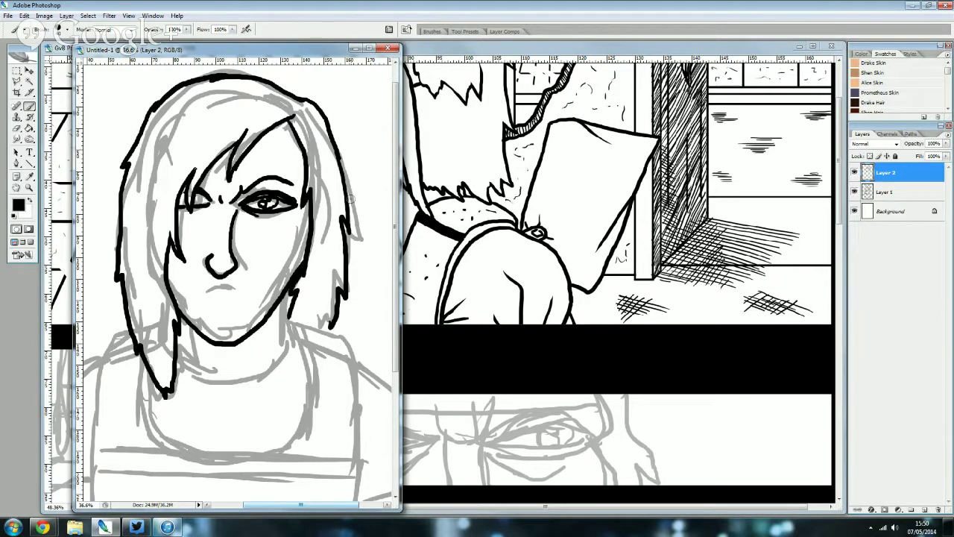
left_click_drag(240, 300, 201, 297)
left_click_drag(205, 179, 219, 194)
left_click(16, 128)
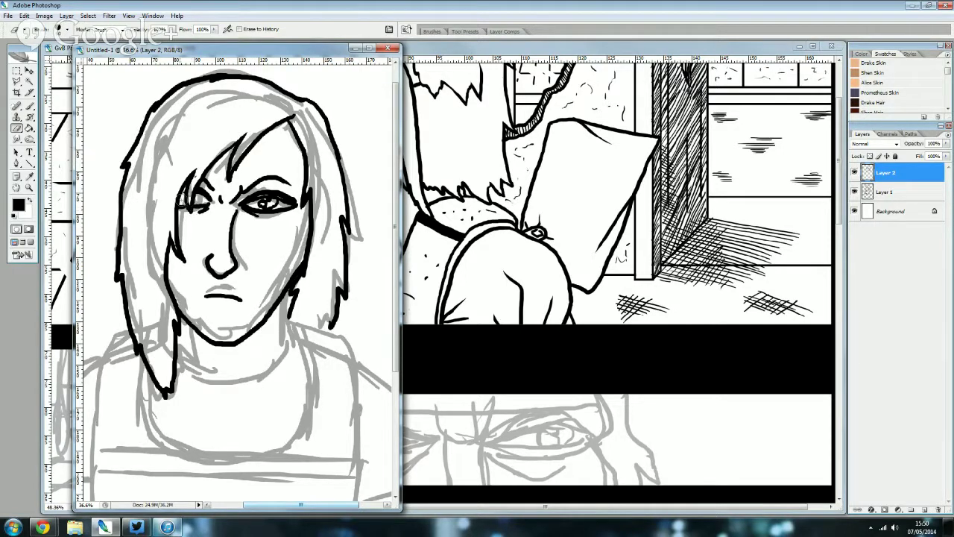
left_click(29, 106)
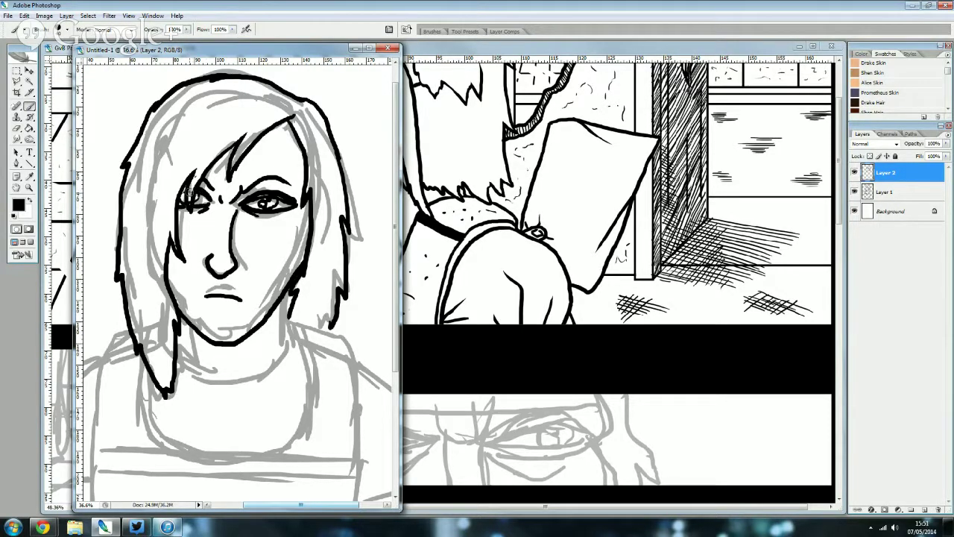
- Reshape the mouth line and erase stray marks around the nose and between the eyes
left_click_drag(188, 186, 182, 195)
left_click(15, 128)
left_click_drag(242, 297, 207, 293)
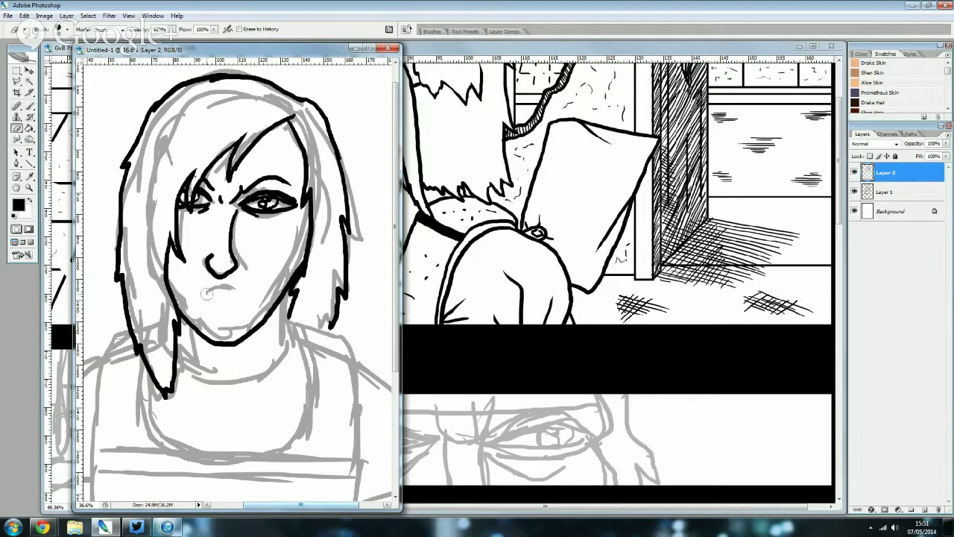
left_click(34, 107)
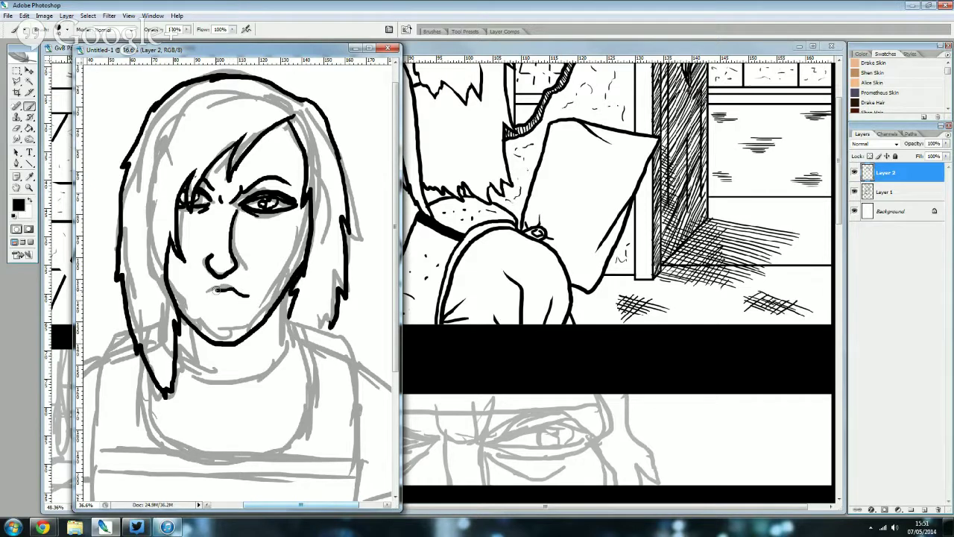
mouse_move(217, 291)
left_mouse_down()
mouse_move(202, 293)
mouse_move(220, 303)
mouse_move(249, 294)
mouse_move(195, 297)
left_mouse_up()
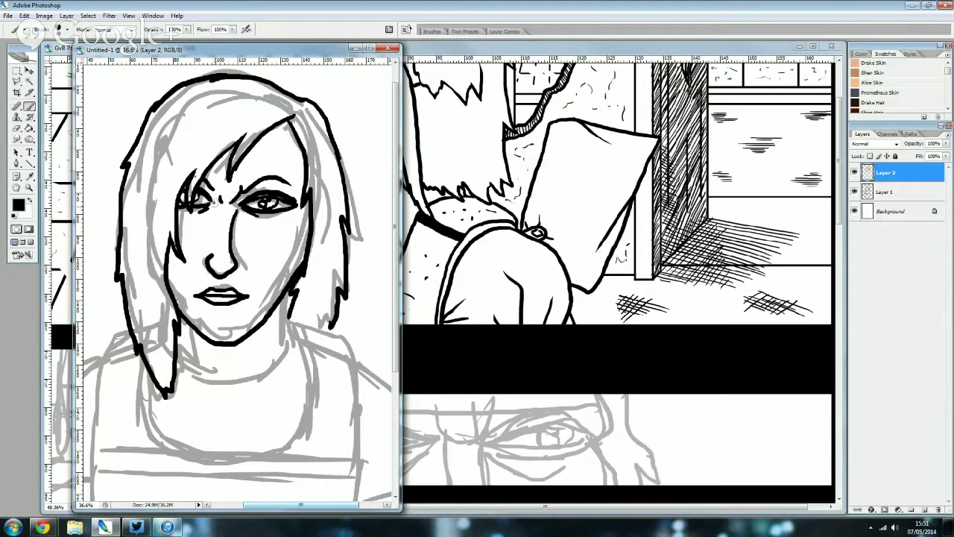
left_click(16, 128)
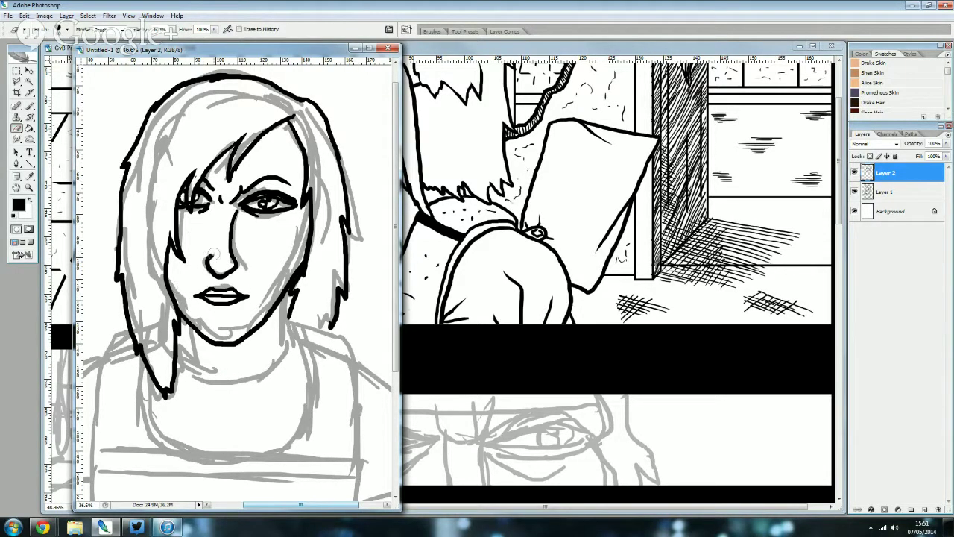
left_click_drag(213, 255, 214, 254)
left_click_drag(229, 198, 216, 186)
- Ink the neck line down to the collar and along the shoulder in black
left_click(30, 107)
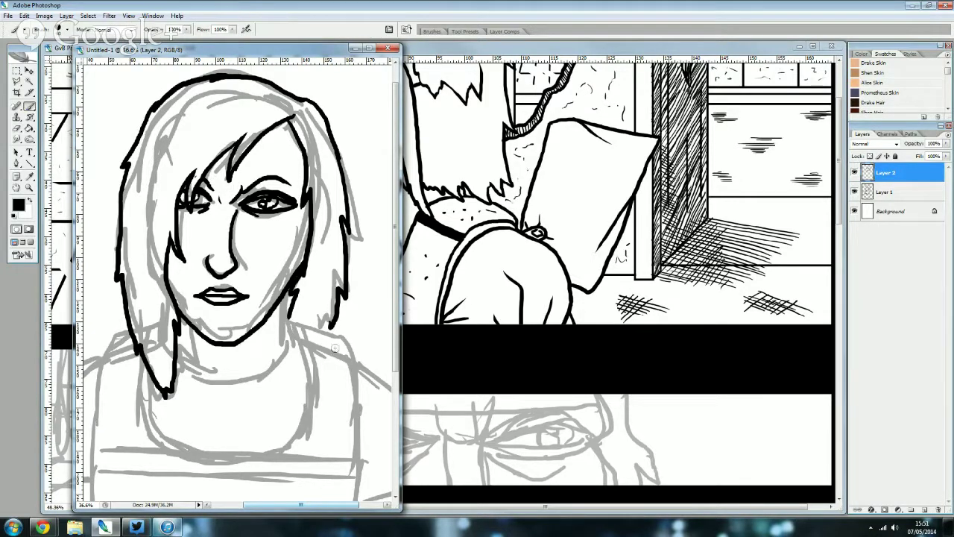
mouse_move(290, 293)
left_mouse_down()
mouse_move(247, 381)
mouse_move(187, 353)
left_mouse_up()
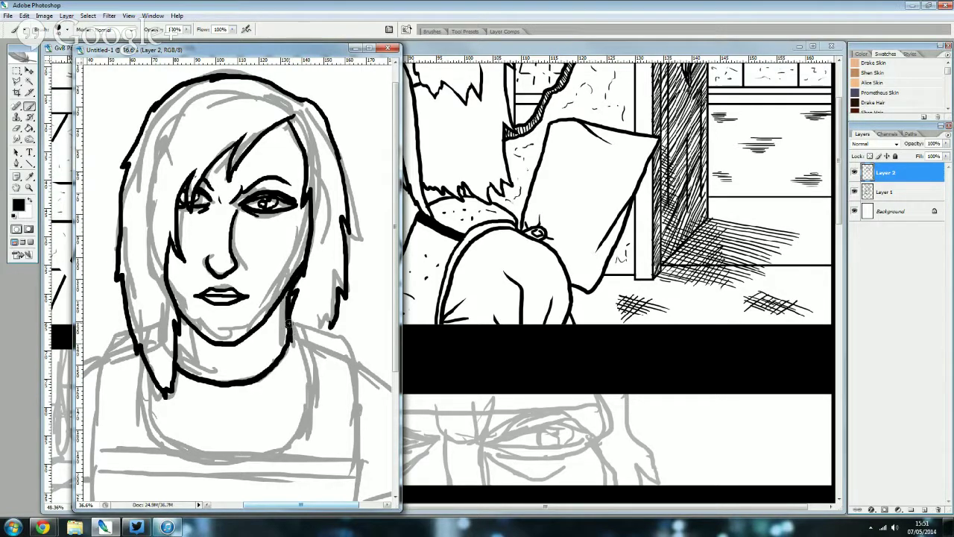
left_click_drag(288, 322, 355, 380)
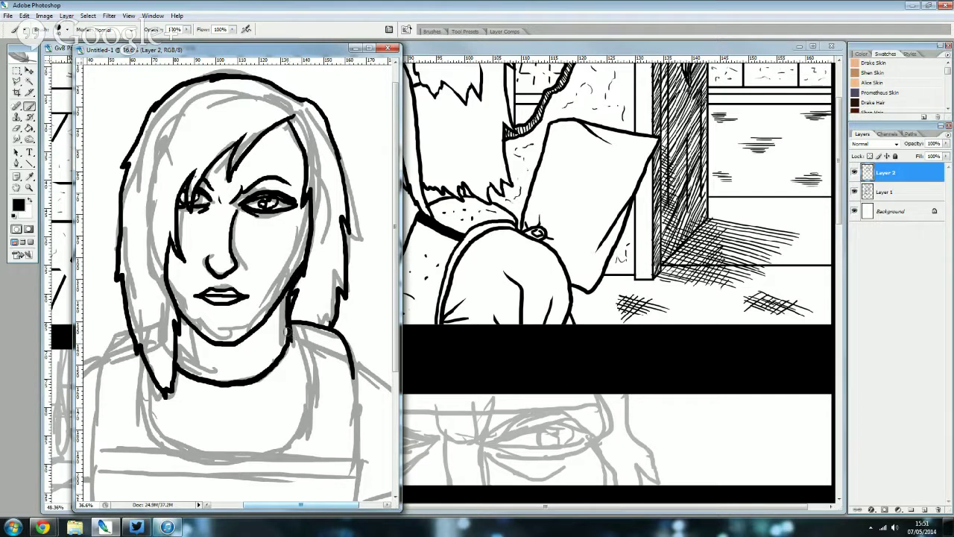
- Ink the right side of the neck down the torso, discarding a collar stroke
mouse_move(287, 329)
left_mouse_down()
mouse_move(313, 358)
mouse_move(316, 418)
mouse_move(293, 447)
left_mouse_up()
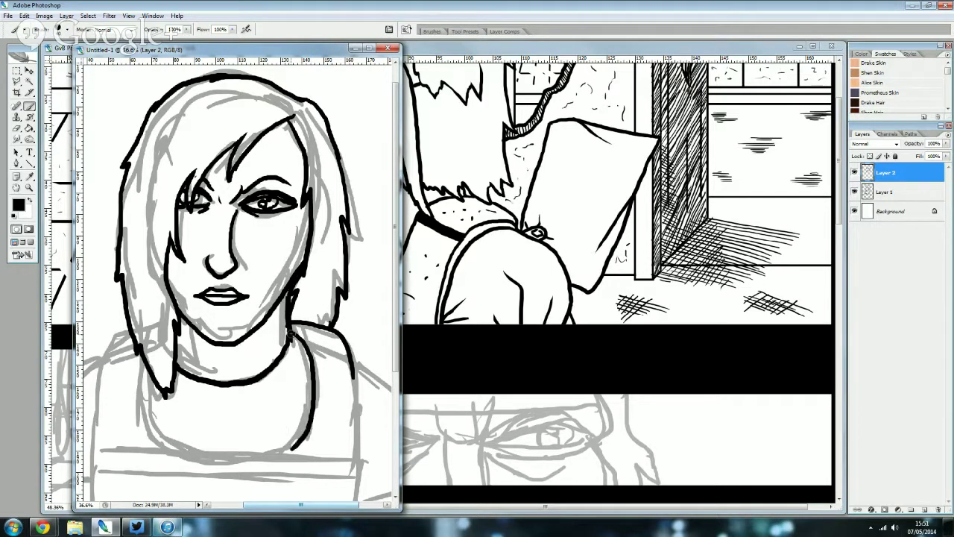
mouse_move(296, 330)
left_mouse_down()
mouse_move(293, 357)
mouse_move(268, 384)
mouse_move(244, 392)
mouse_move(176, 381)
left_mouse_up()
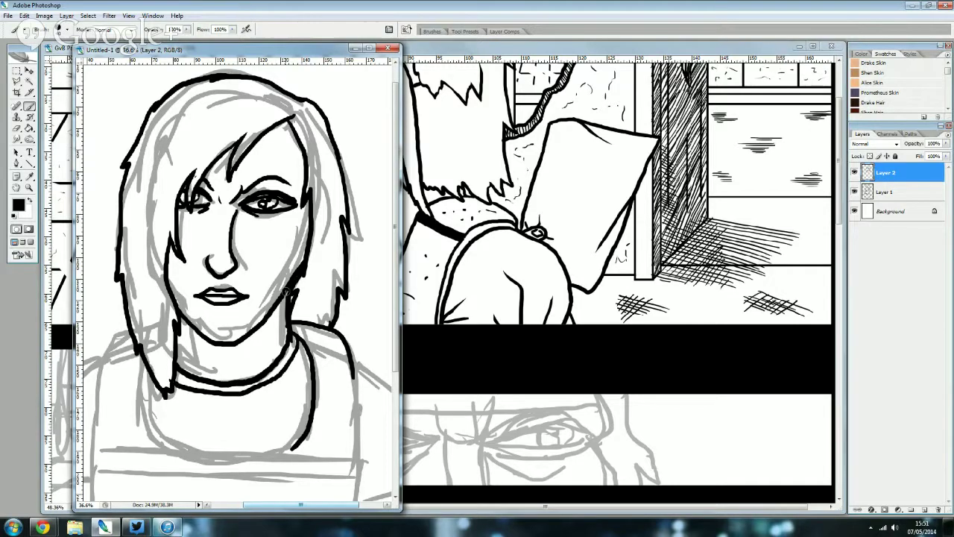
key("ctrl+z")
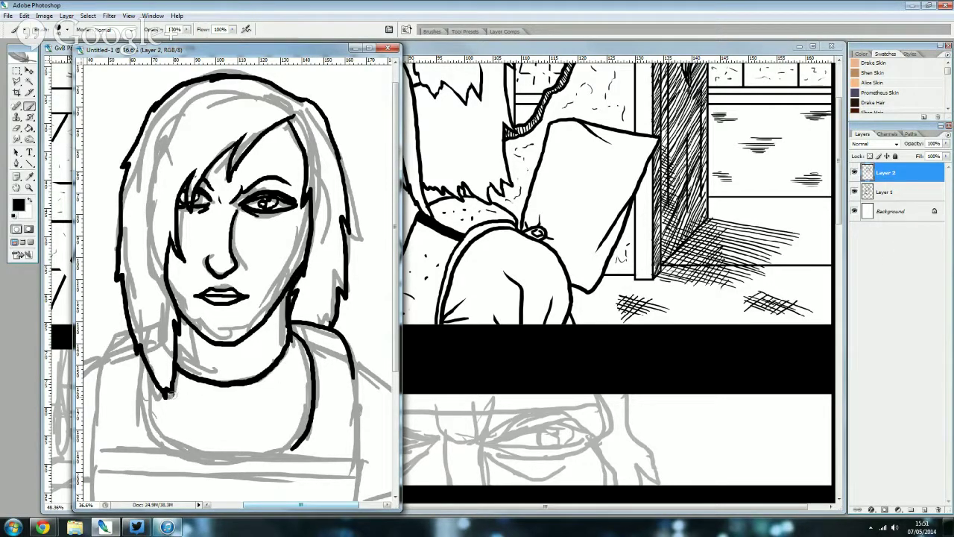
scroll(242, 506, "down", 2)
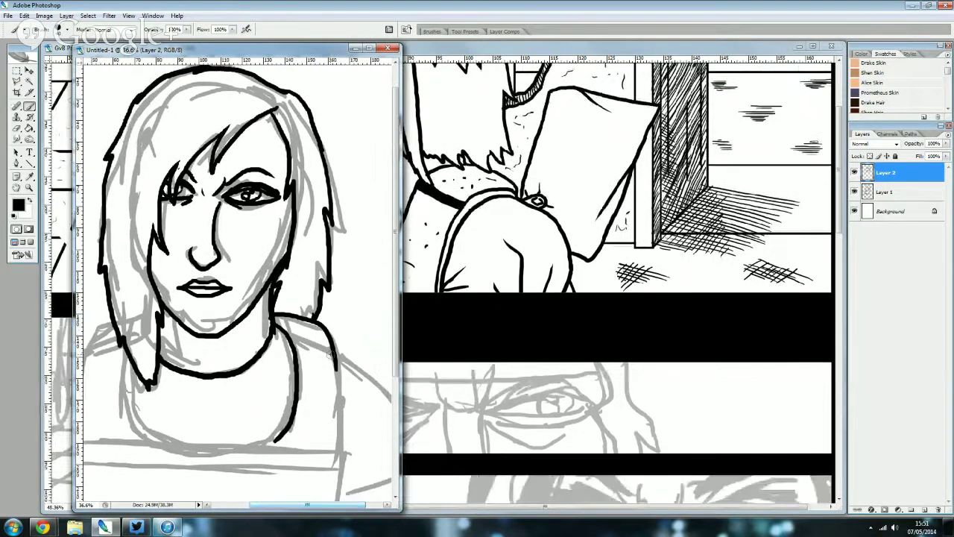
- Ink both sides of the torso and the left shoulder down the arm
left_click_drag(336, 365, 345, 452)
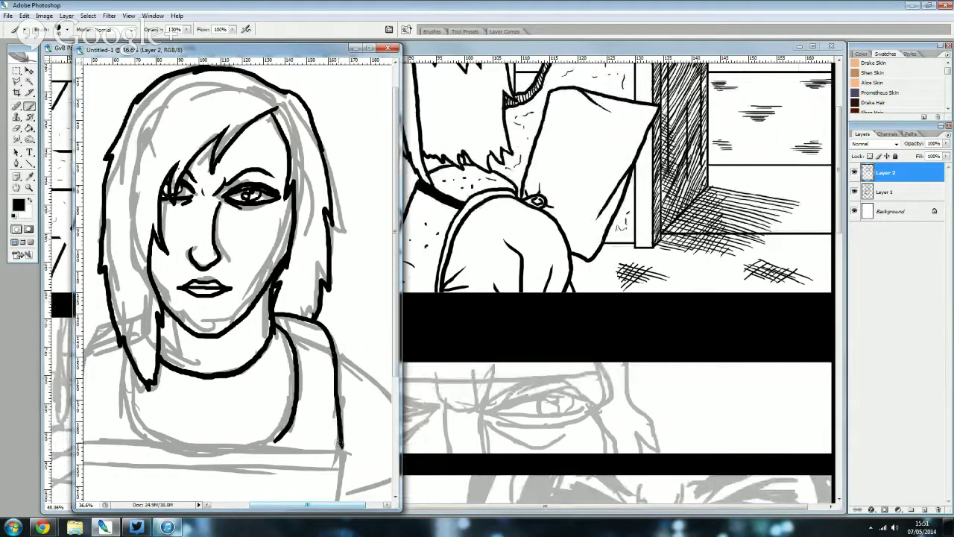
scroll(345, 452, "down", 1)
scroll(344, 461, "down", 1)
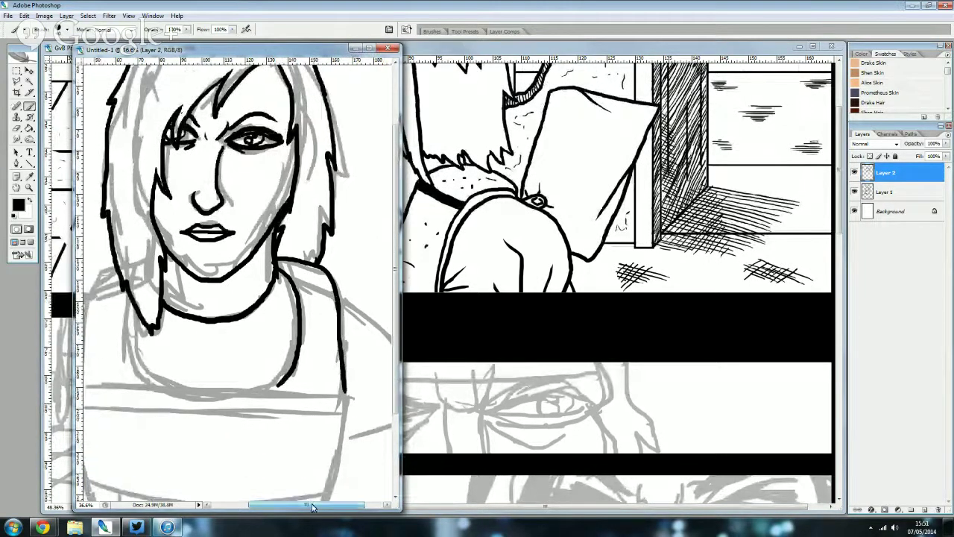
scroll(219, 288, "left", 3)
mouse_move(204, 298)
left_mouse_down()
mouse_move(205, 341)
mouse_move(222, 380)
mouse_move(235, 386)
left_mouse_up()
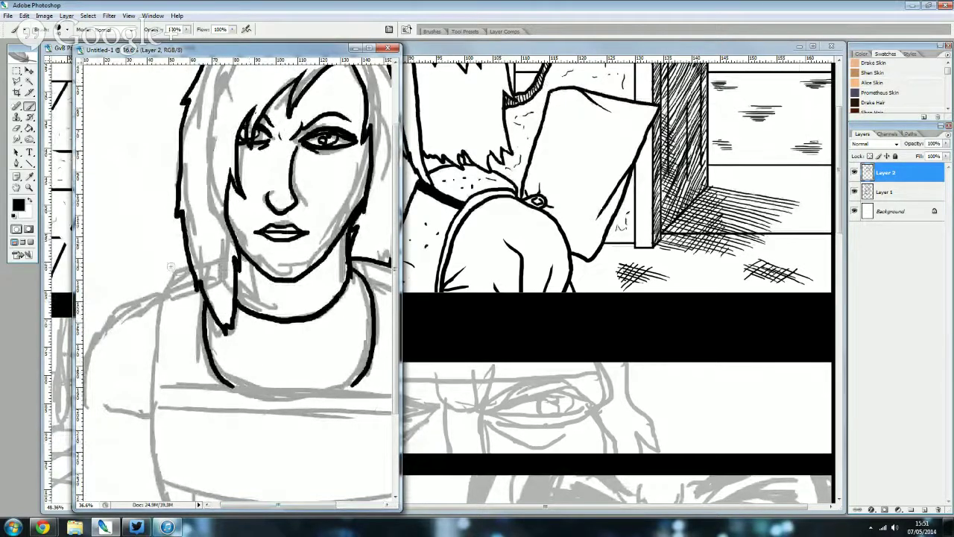
mouse_move(186, 266)
left_mouse_down()
mouse_move(166, 279)
mouse_move(152, 389)
left_mouse_up()
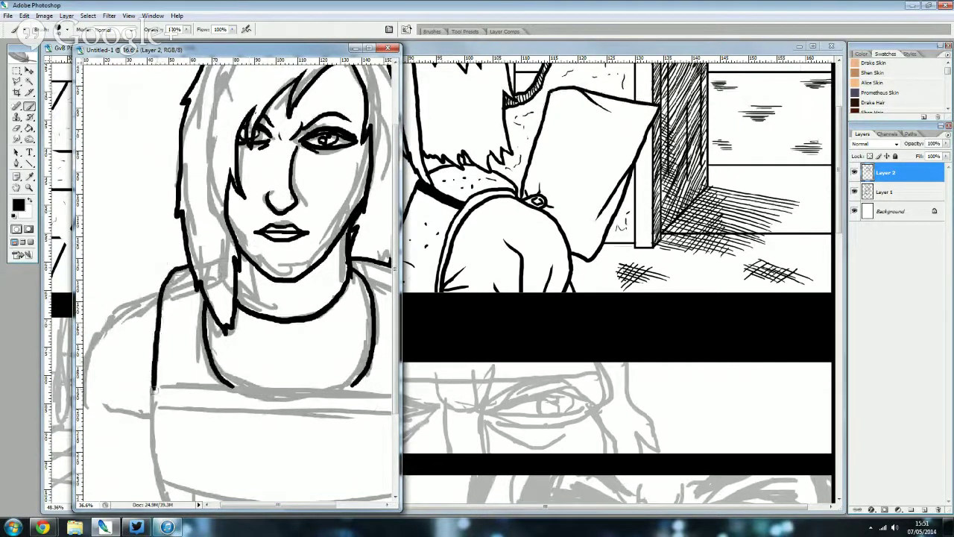
- Widen the sketch document window by dragging its edge
scroll(313, 330, "down", 3)
scroll(343, 350, "right", 2)
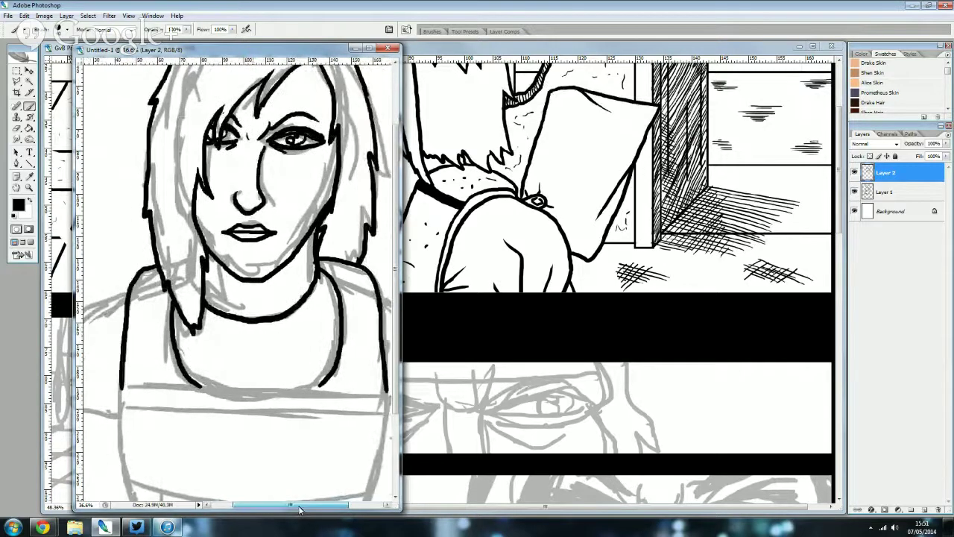
scroll(363, 364, "down", 2)
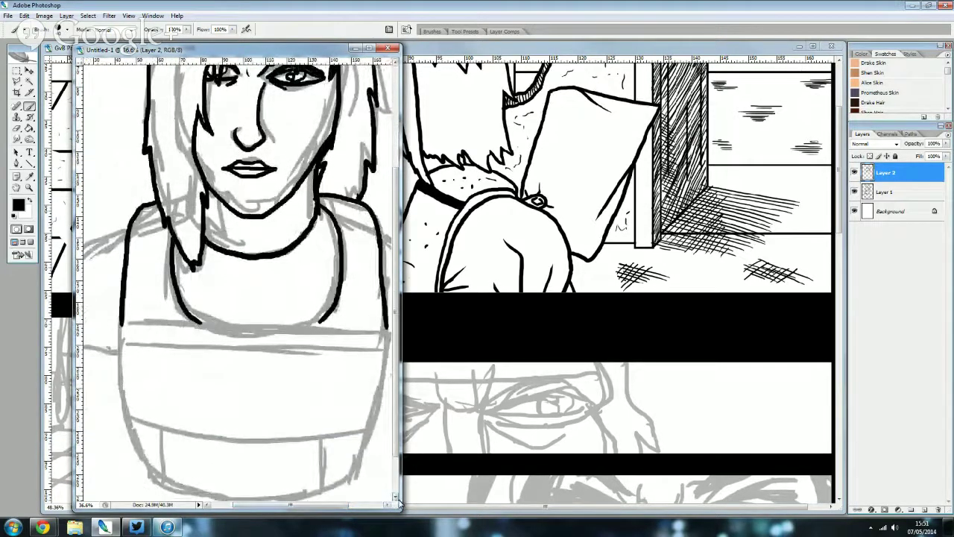
left_click_drag(397, 496, 481, 496)
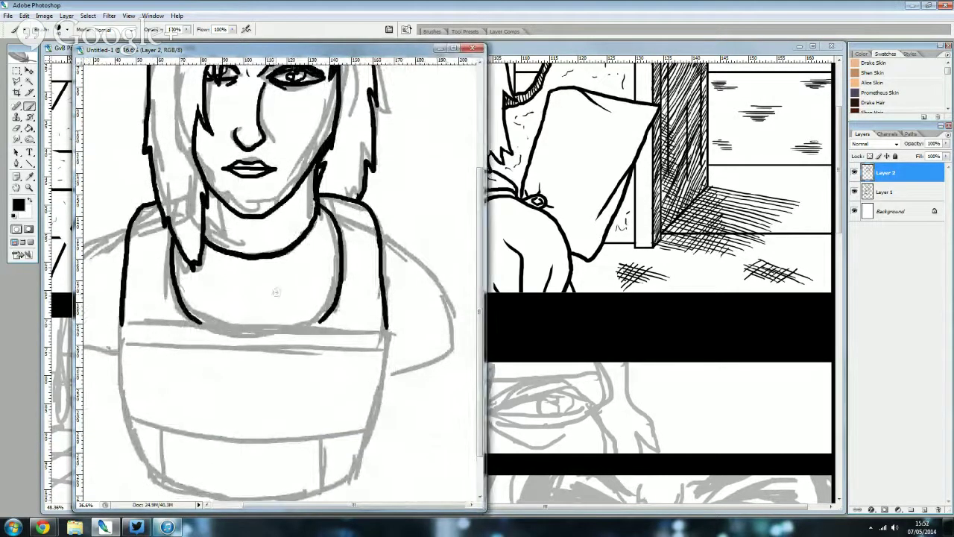
- Ink the chest band's top and bottom edges and the garment's sides and bottom edge
scroll(350, 330, "down", 1)
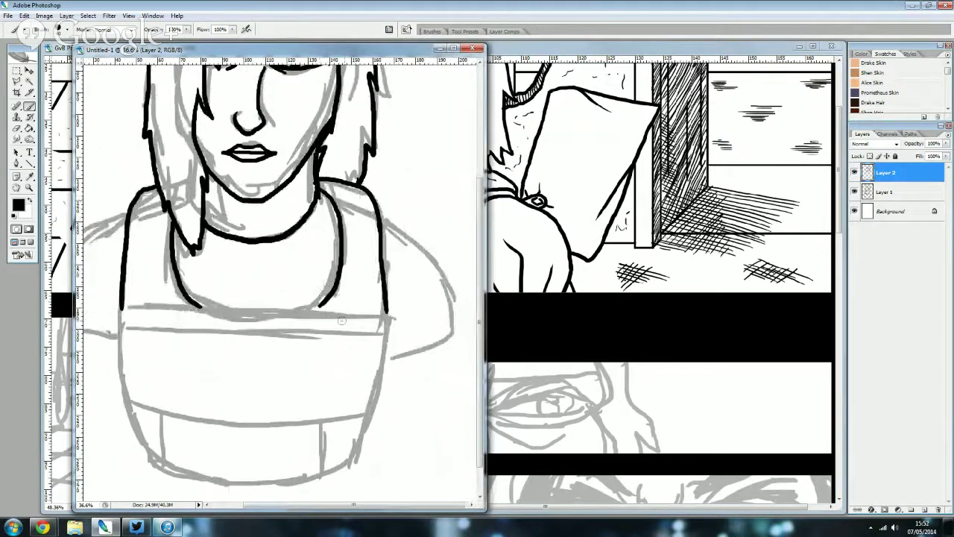
left_click_drag(391, 313, 115, 303)
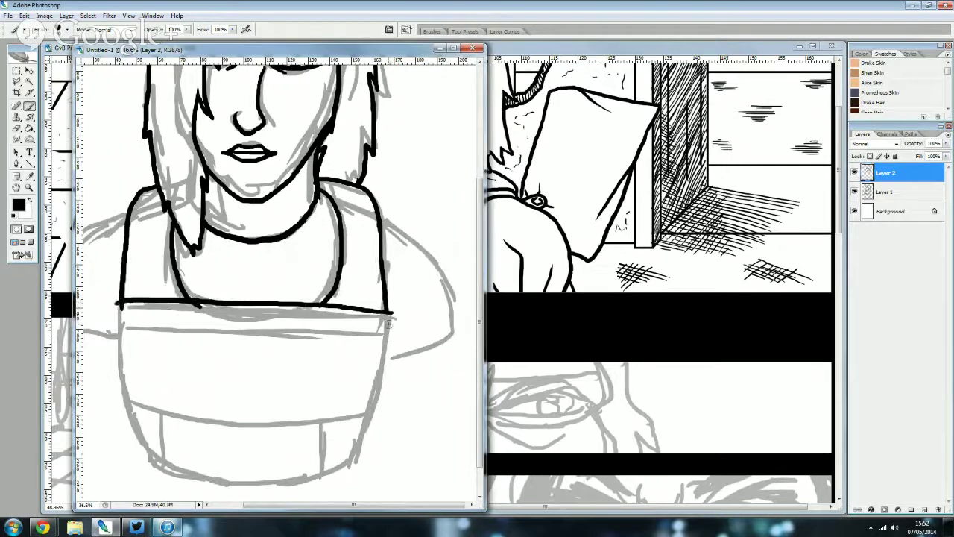
mouse_move(389, 316)
left_mouse_down()
mouse_move(392, 333)
mouse_move(246, 333)
mouse_move(118, 325)
mouse_move(117, 305)
left_mouse_up()
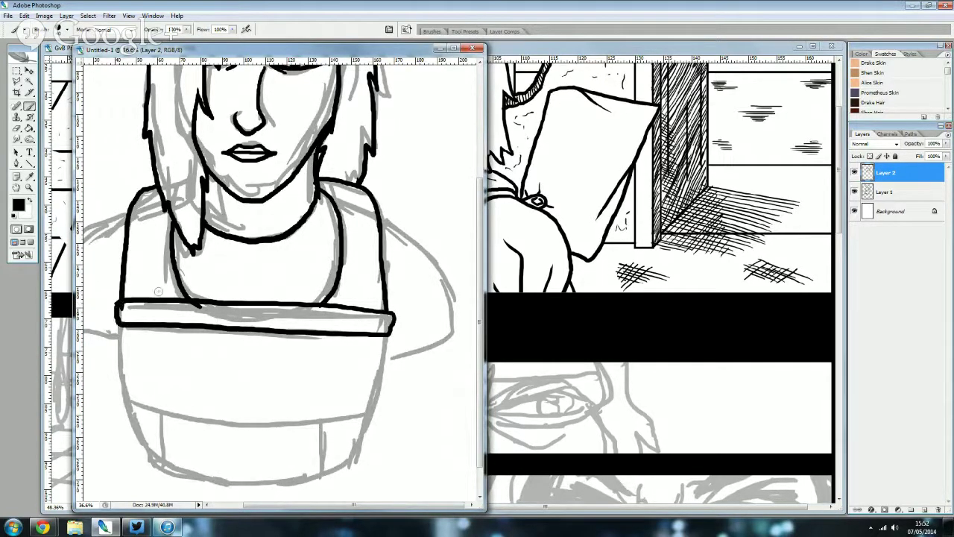
mouse_move(386, 334)
left_mouse_down()
mouse_move(372, 411)
mouse_move(347, 461)
left_mouse_up()
mouse_move(120, 325)
left_mouse_down()
mouse_move(134, 420)
mouse_move(159, 465)
left_mouse_up()
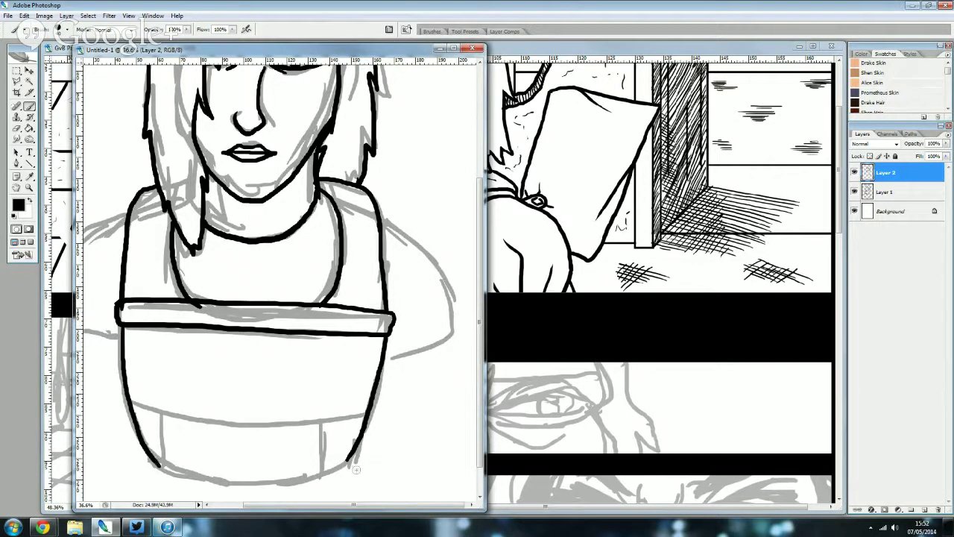
mouse_move(352, 453)
left_mouse_down()
mouse_move(332, 466)
mouse_move(276, 474)
mouse_move(188, 473)
mouse_move(156, 461)
left_mouse_up()
- Erase the band's left corner into a rounded end, then return to the Brush
left_click(17, 128)
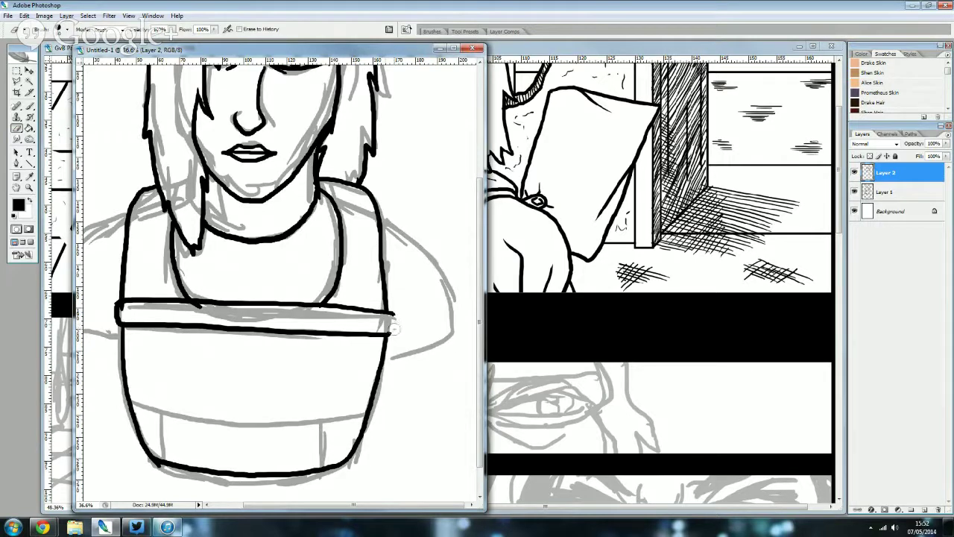
left_click_drag(120, 311, 118, 307)
left_click(119, 311)
scroll(158, 468, "up", 5)
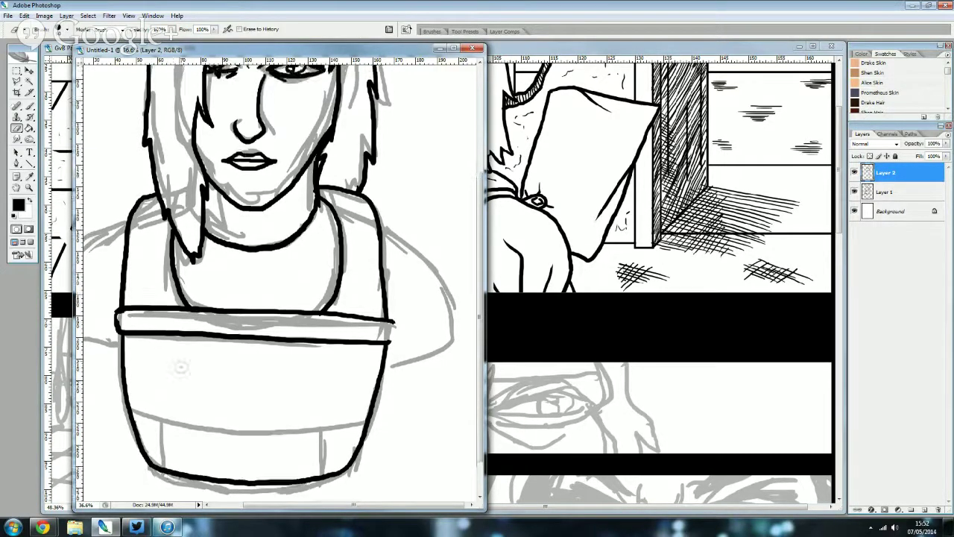
left_click(30, 106)
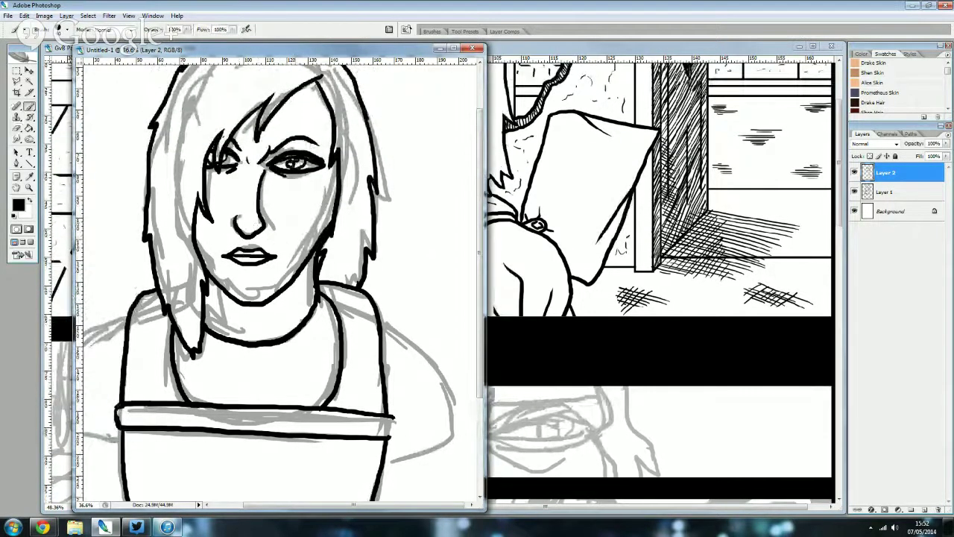
scroll(348, 255, "down", 1)
scroll(333, 319, "down", 1)
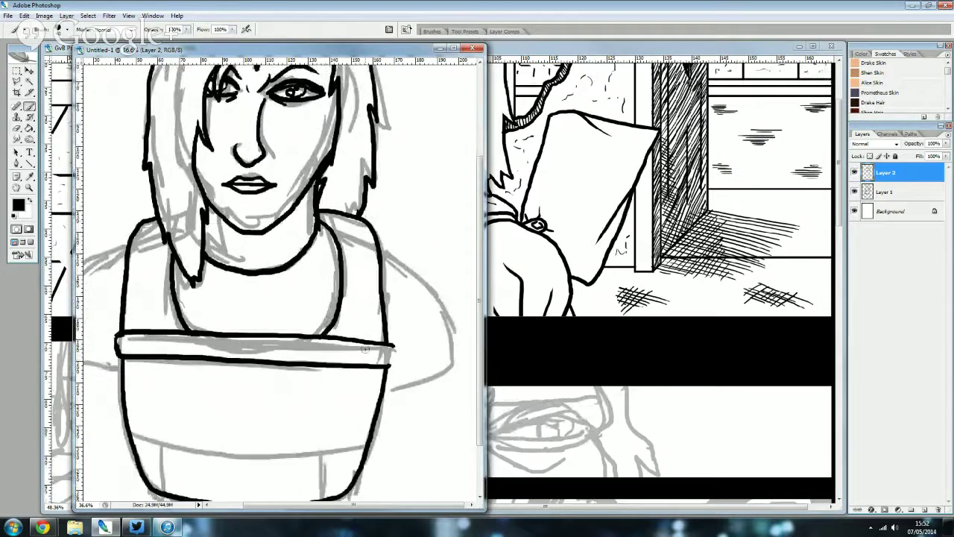
scroll(332, 319, "down", 2)
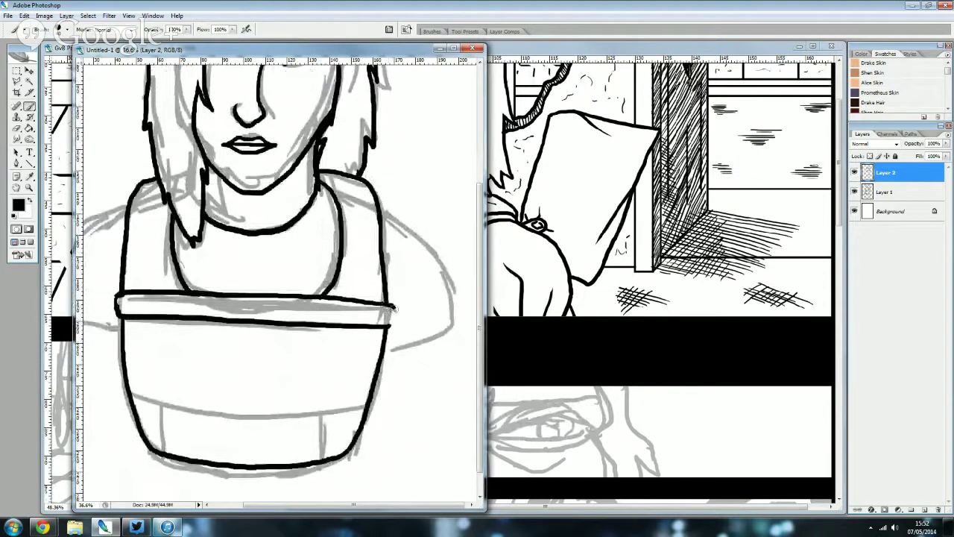
- Close the band's right end and ink both shoulder lines down to the band
left_click_drag(392, 308, 391, 321)
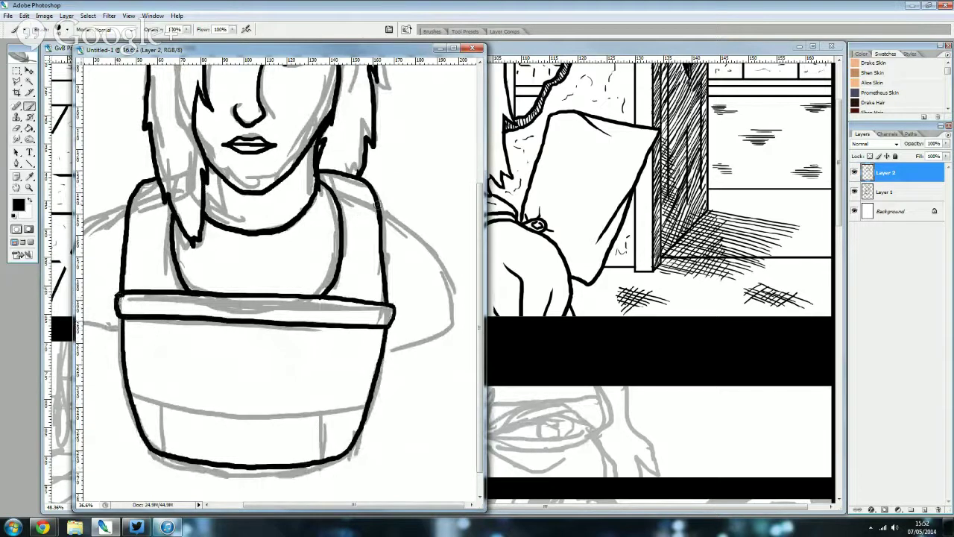
mouse_move(376, 200)
left_mouse_down()
mouse_move(465, 324)
mouse_move(384, 348)
left_mouse_up()
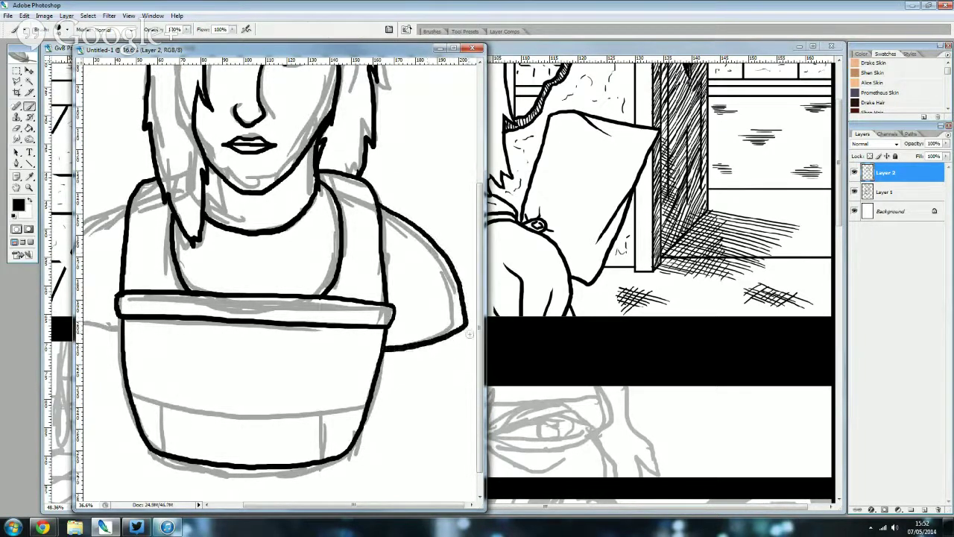
left_click_drag(466, 318, 378, 357)
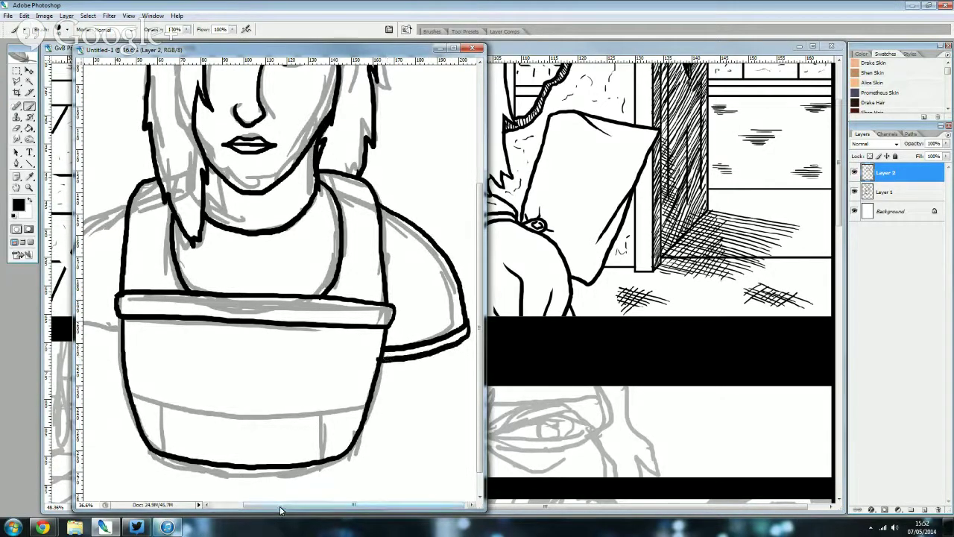
left_click_drag(321, 505, 289, 505)
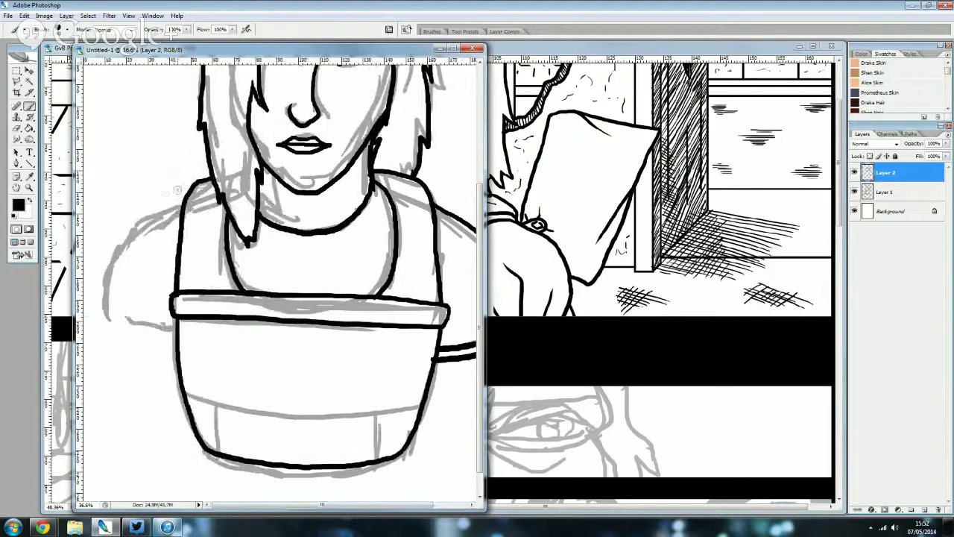
mouse_move(190, 193)
left_mouse_down()
mouse_move(119, 240)
mouse_move(100, 298)
mouse_move(101, 315)
mouse_move(175, 325)
left_mouse_up()
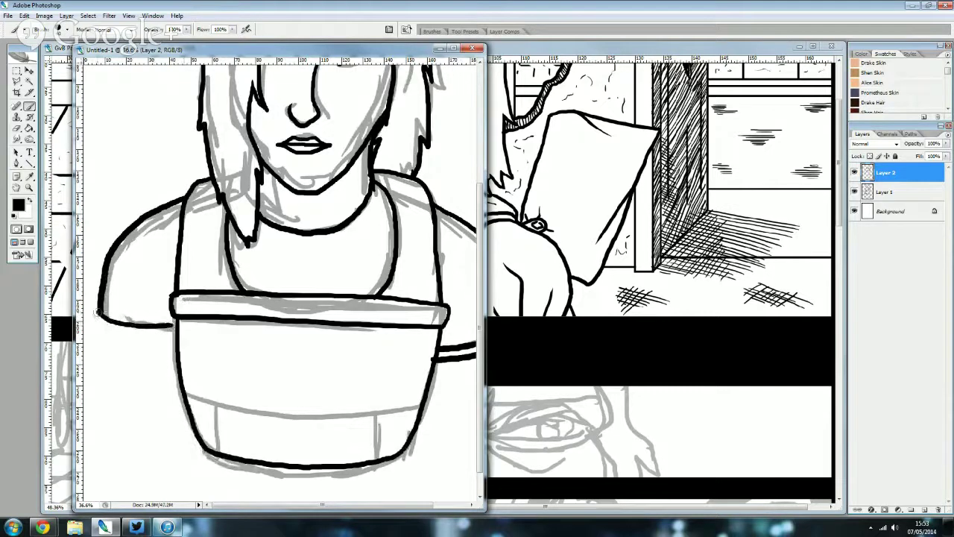
mouse_move(95, 314)
left_mouse_down()
mouse_move(100, 330)
mouse_move(171, 339)
left_mouse_up()
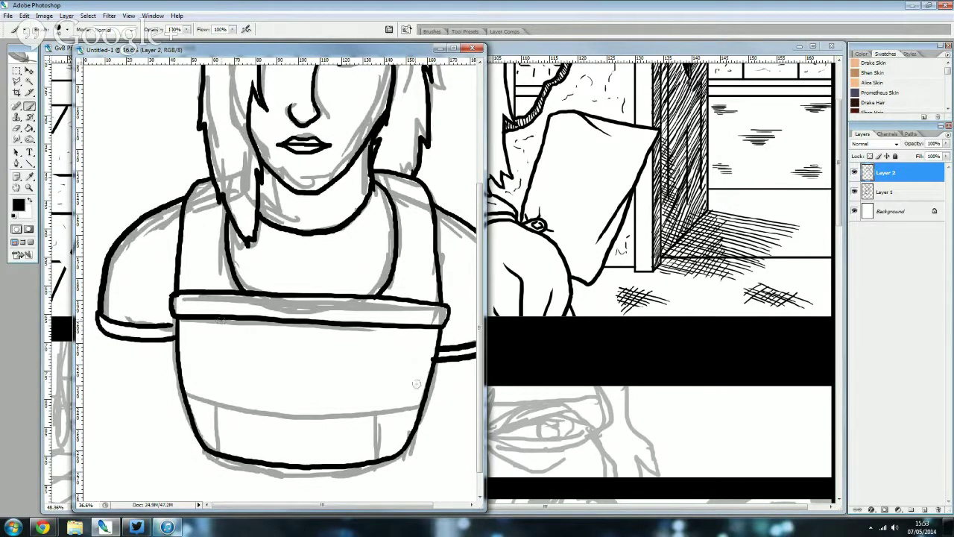
- Add a belt line with left and right vertical dividers, plus short shine strokes on the band
mouse_move(425, 403)
left_mouse_down()
mouse_move(385, 420)
mouse_move(246, 423)
mouse_move(188, 400)
left_mouse_up()
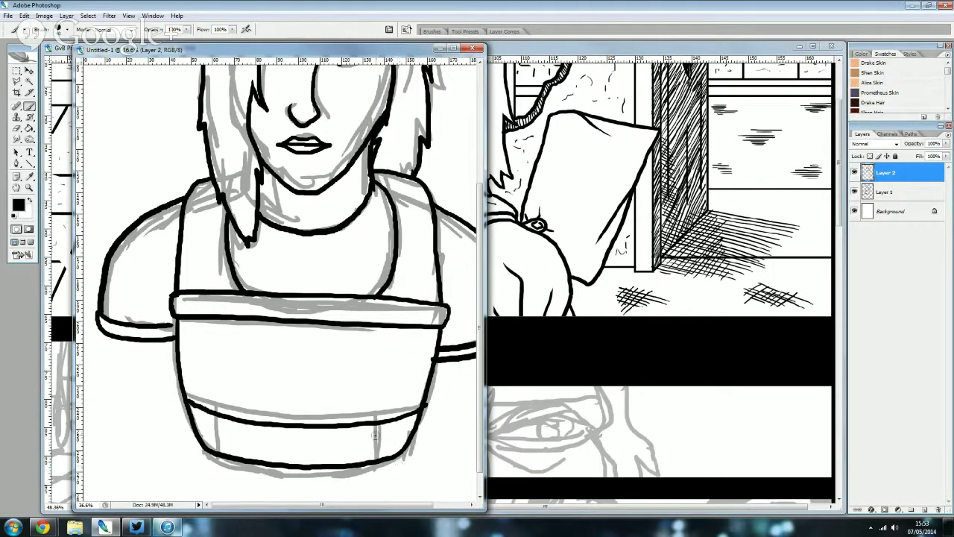
left_click_drag(375, 426, 375, 459)
left_click_drag(230, 420, 228, 451)
left_click_drag(261, 318, 284, 340)
left_click_drag(328, 362, 381, 373)
left_click_drag(240, 364, 256, 378)
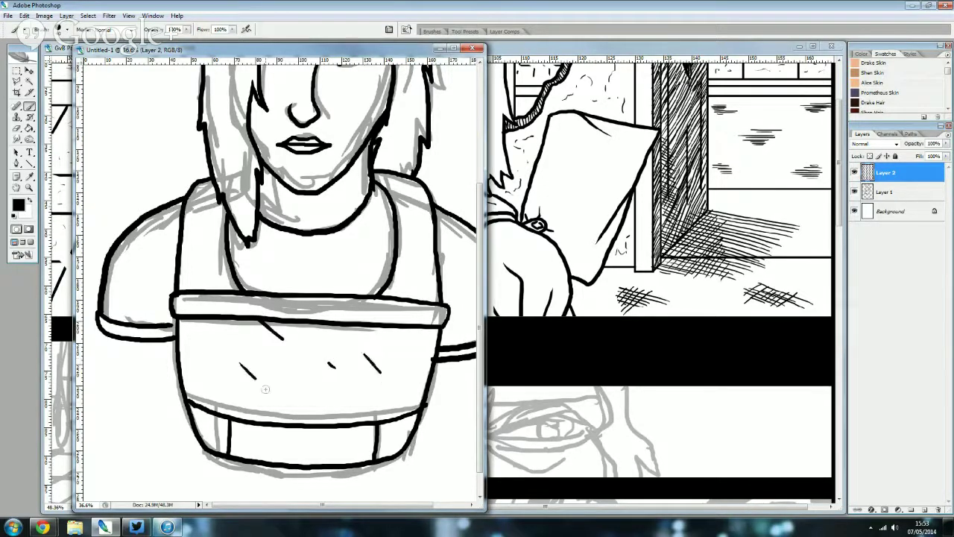
left_click_drag(194, 338, 199, 344)
left_click_drag(321, 415, 327, 423)
- Select the Eraser tool and scroll the canvas back up
left_click(16, 128)
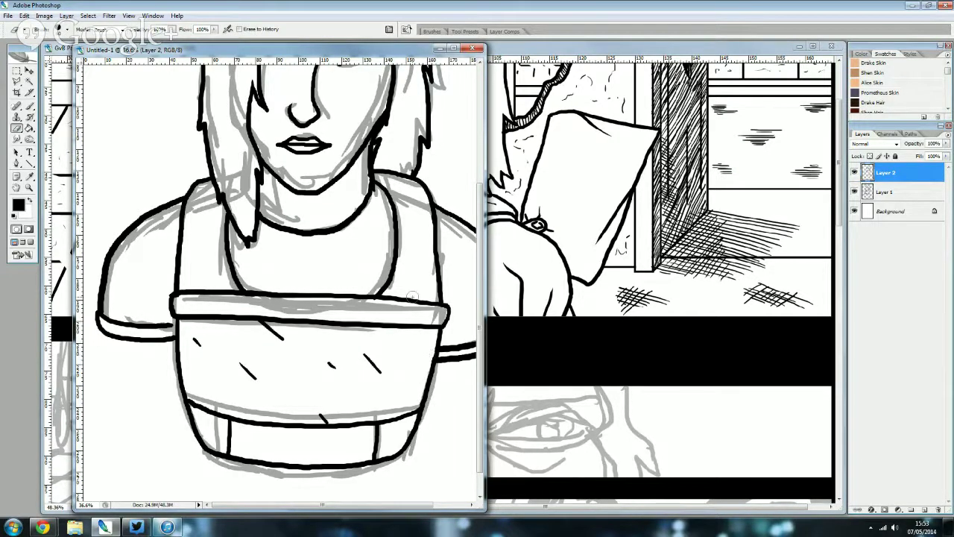
scroll(204, 127, "up", 3)
scroll(204, 127, "up", 2)
scroll(117, 84, "up", 1)
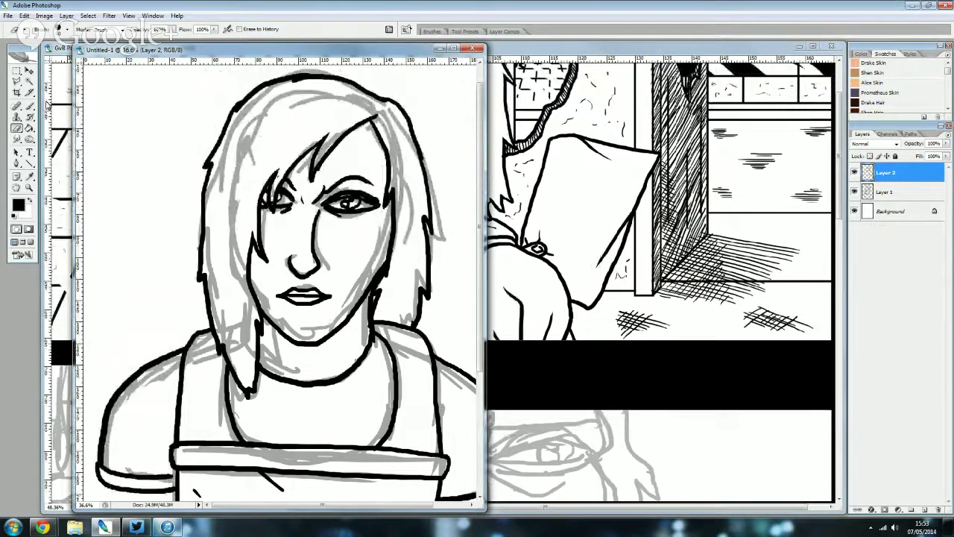
- Magic Wand-select the hair, add a new layer, and expand the selection
left_click(29, 80)
left_click(284, 146)
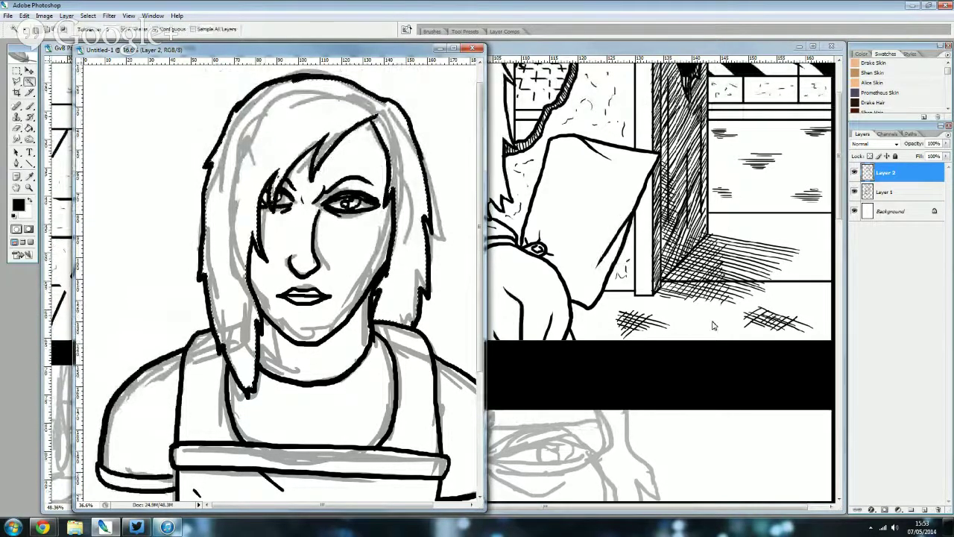
key("ctrl+j")
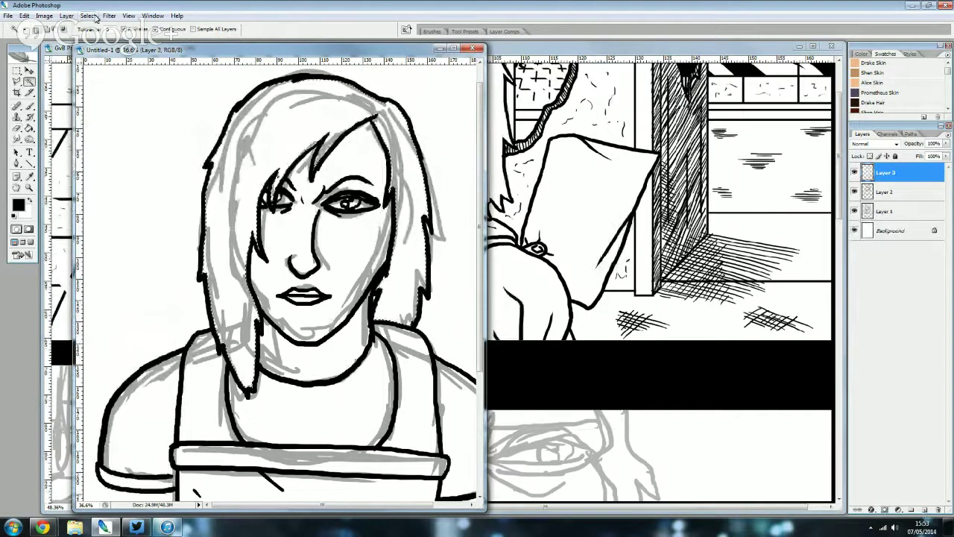
left_click(88, 16)
left_click(124, 141)
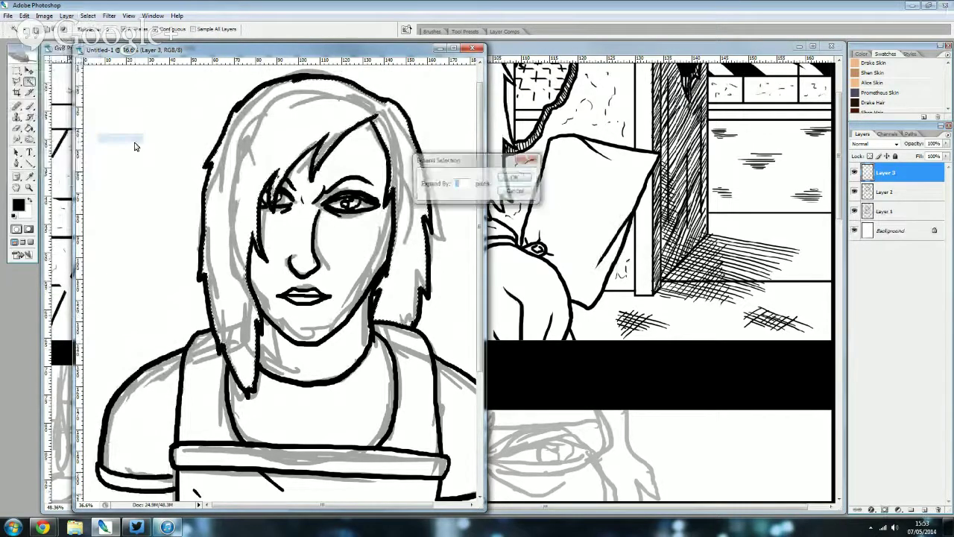
key("Return")
- Fill the hair selection solid black with the Paint Bucket and deselect
left_click(30, 128)
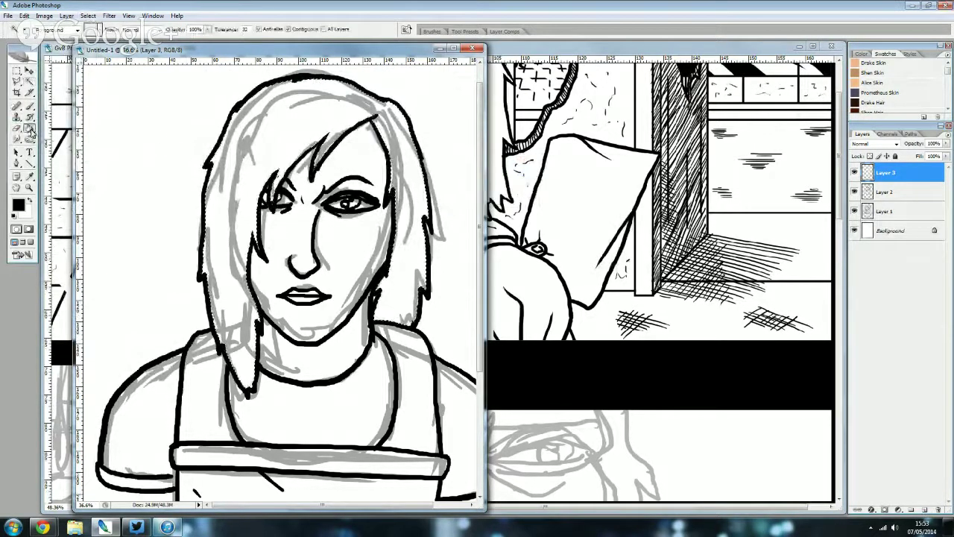
left_click(274, 179)
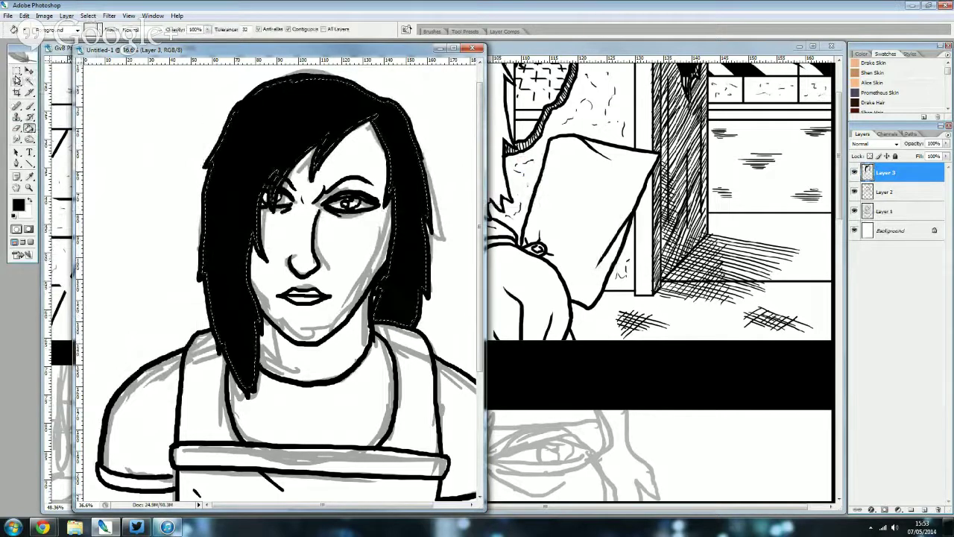
left_click(16, 71)
left_click(158, 109)
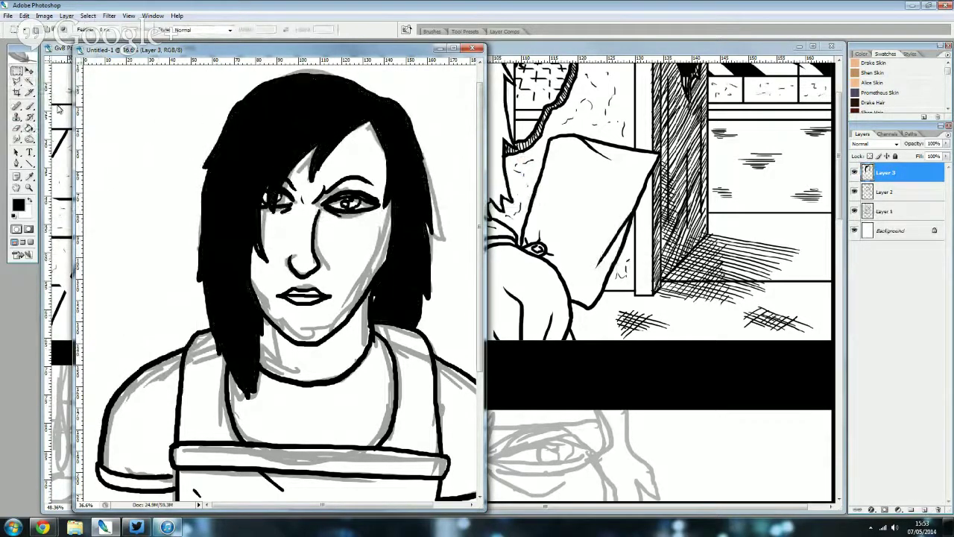
left_click(30, 106)
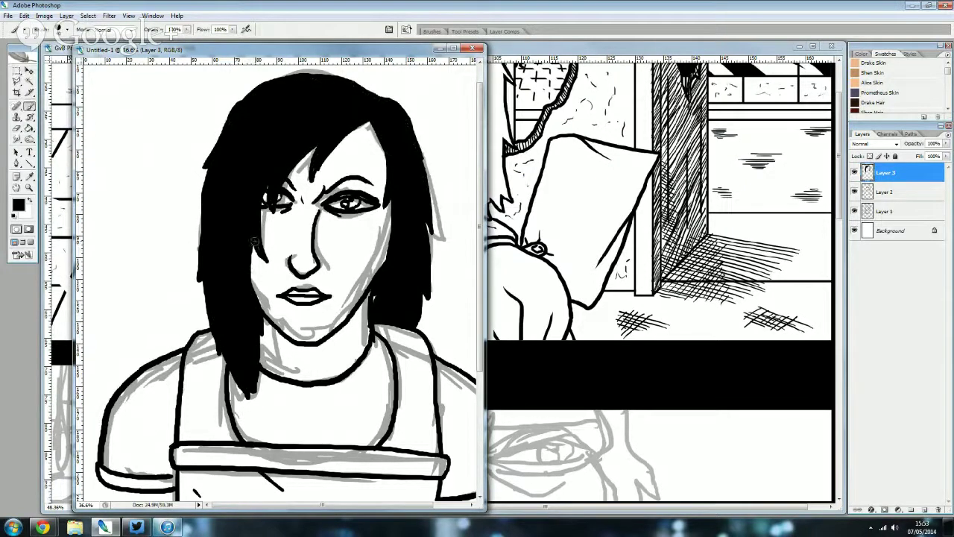
- Hide Layer 1's pencil sketch and reselect Layer 3, the hair layer
left_click(854, 211)
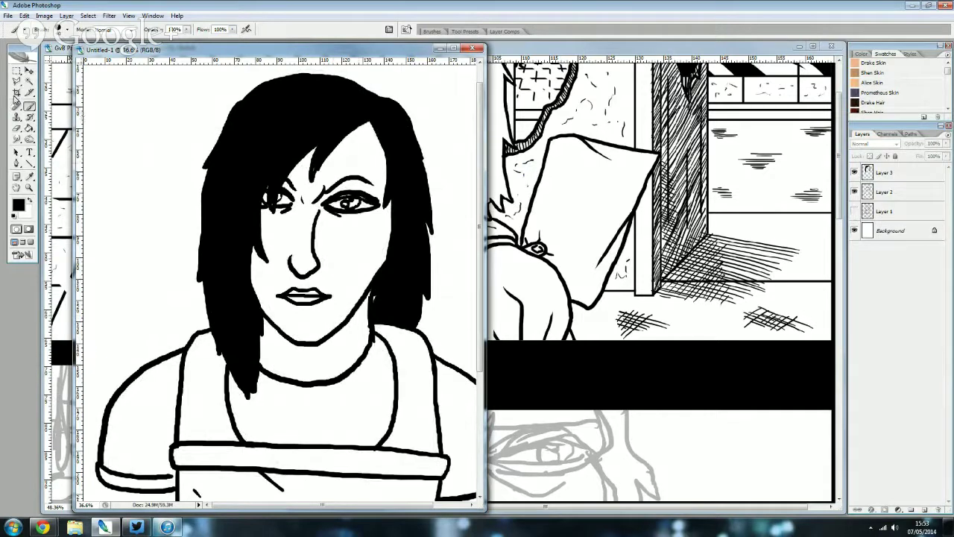
left_click(865, 173)
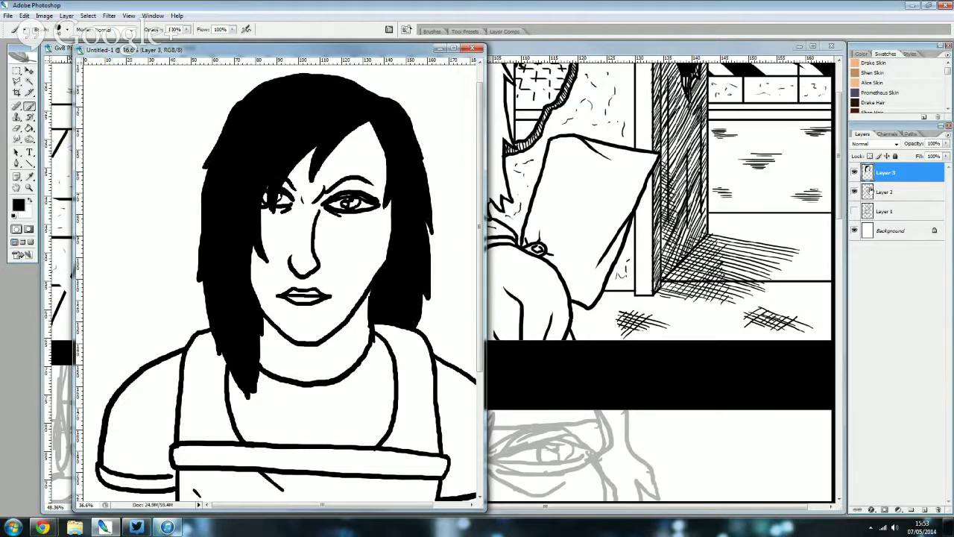
- Select the Eraser and lower Layer 3's opacity to 76%, toning the hair to dark grey
key("e")
scroll(280, 279, "up", 1)
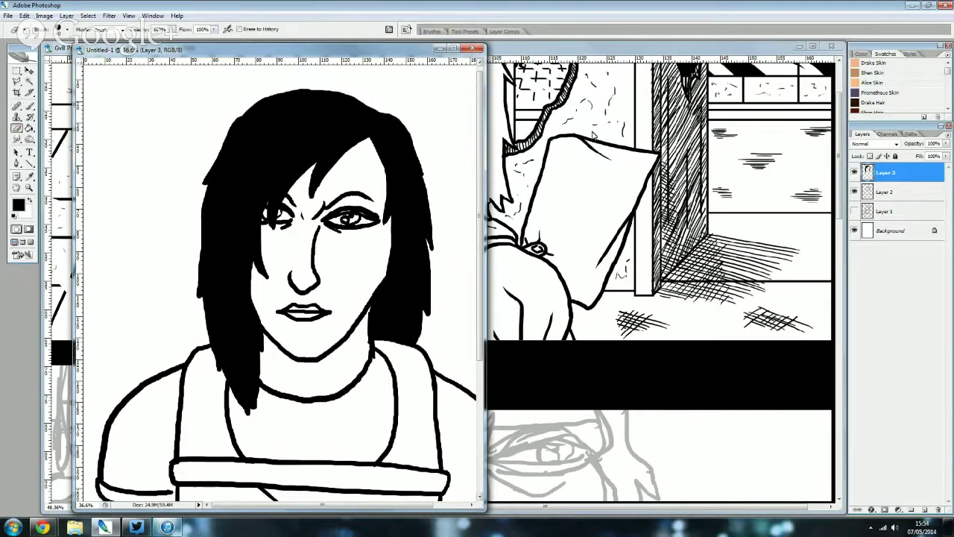
left_click(944, 143)
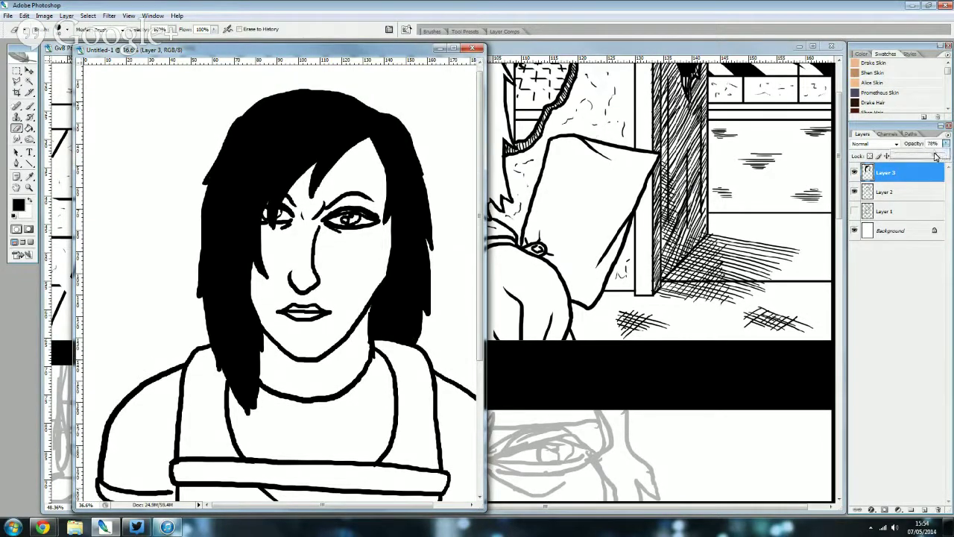
left_click_drag(941, 153, 931, 154)
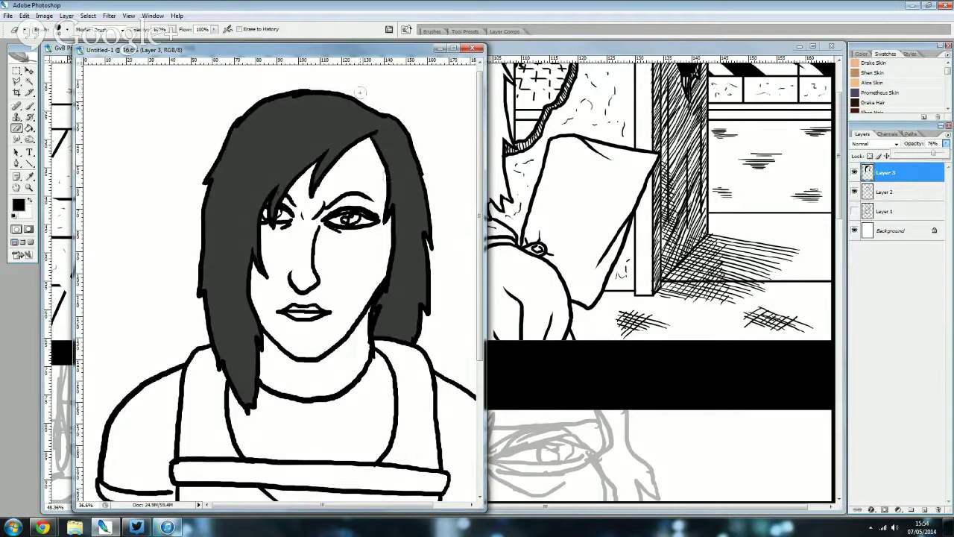
- Erase white highlights along the top and upper-left edge of the hair
mouse_move(378, 116)
left_mouse_down()
mouse_move(283, 95)
mouse_move(217, 153)
mouse_move(246, 123)
mouse_move(253, 129)
left_mouse_up()
left_click_drag(273, 93, 213, 183)
mouse_move(265, 113)
left_mouse_down()
mouse_move(223, 171)
mouse_move(278, 110)
mouse_move(223, 179)
left_mouse_up()
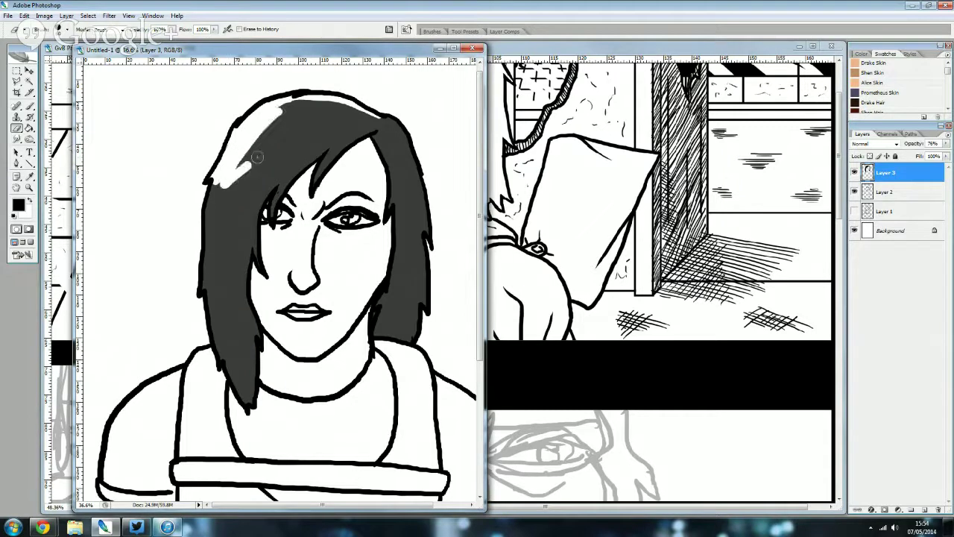
mouse_move(275, 141)
left_mouse_down()
mouse_move(247, 194)
mouse_move(274, 138)
mouse_move(244, 164)
mouse_move(280, 102)
left_mouse_up()
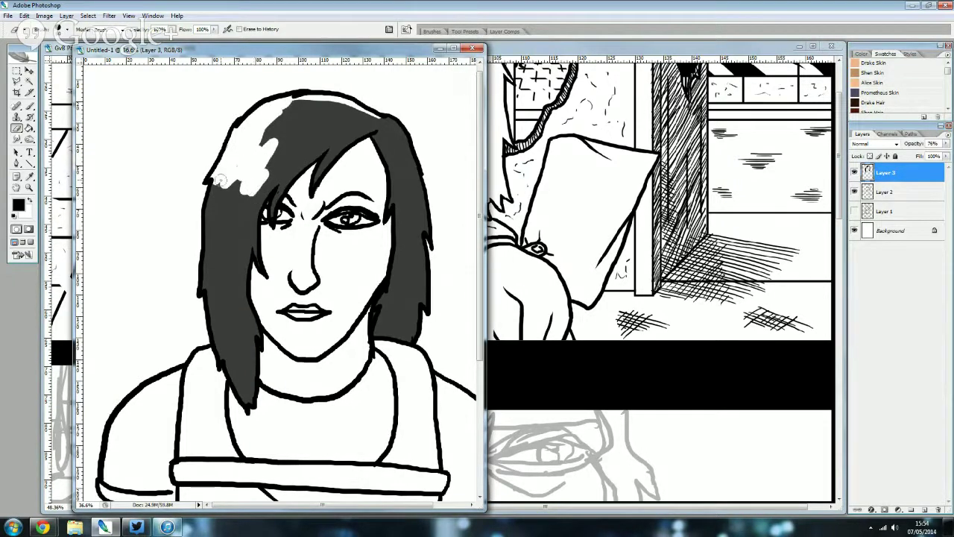
mouse_move(222, 179)
left_mouse_down()
mouse_move(203, 246)
mouse_move(216, 186)
left_mouse_up()
mouse_move(203, 231)
left_mouse_down()
mouse_move(196, 292)
mouse_move(200, 267)
mouse_move(208, 331)
left_mouse_up()
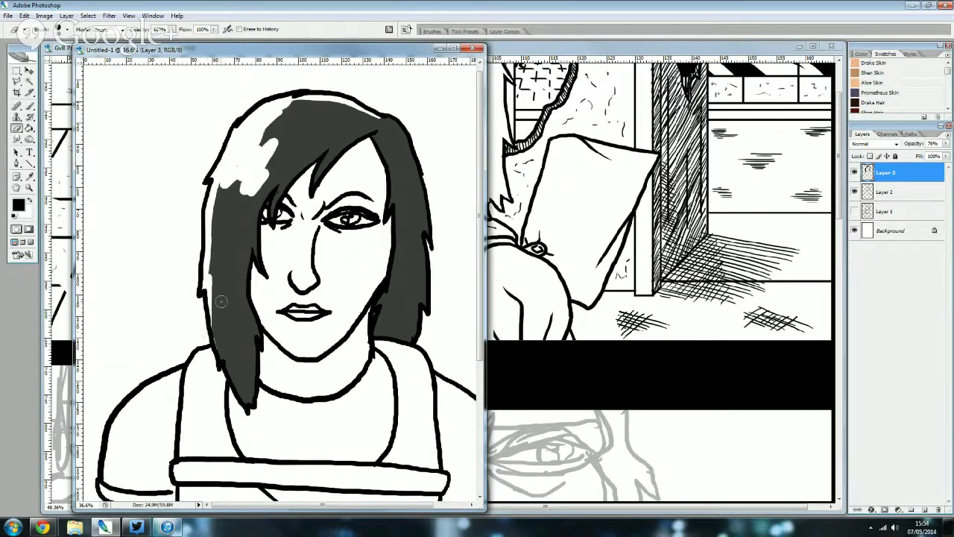
mouse_move(215, 294)
left_mouse_down()
mouse_move(220, 362)
mouse_move(247, 403)
left_mouse_up()
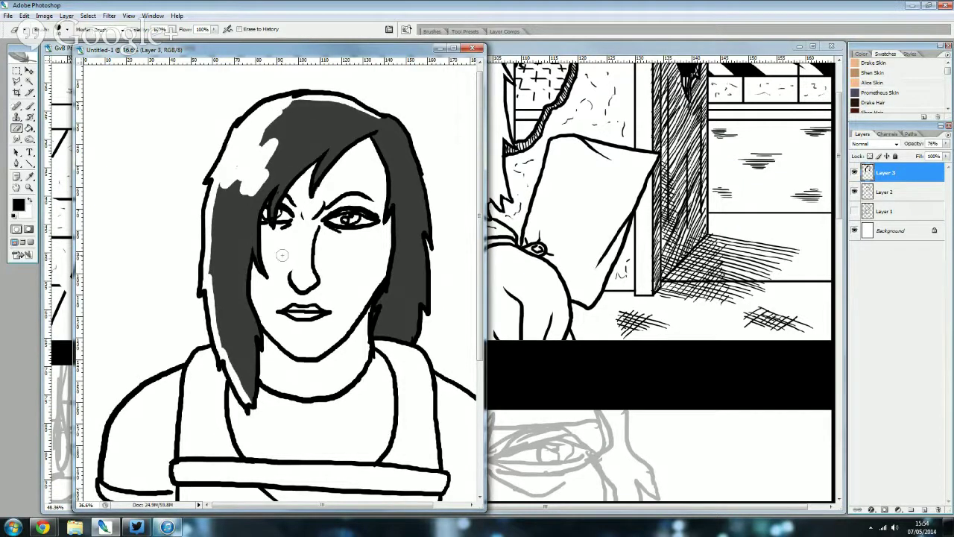
scroll(282, 255, "up", 1)
- Repaint over-lightened hair patches and erase stray grey along the right hair edge
key("b")
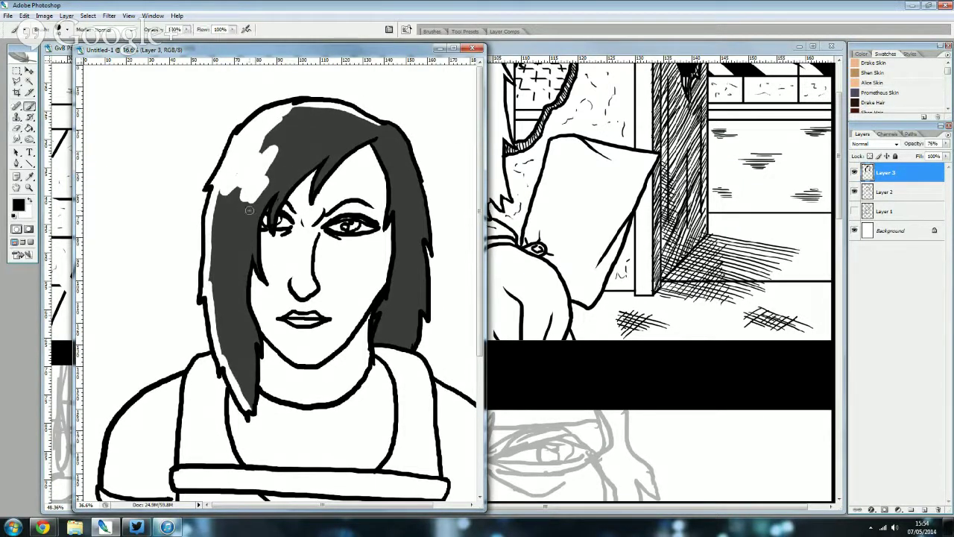
left_click_drag(248, 195, 224, 194)
mouse_move(270, 189)
left_mouse_down()
mouse_move(259, 138)
mouse_move(278, 124)
left_mouse_up()
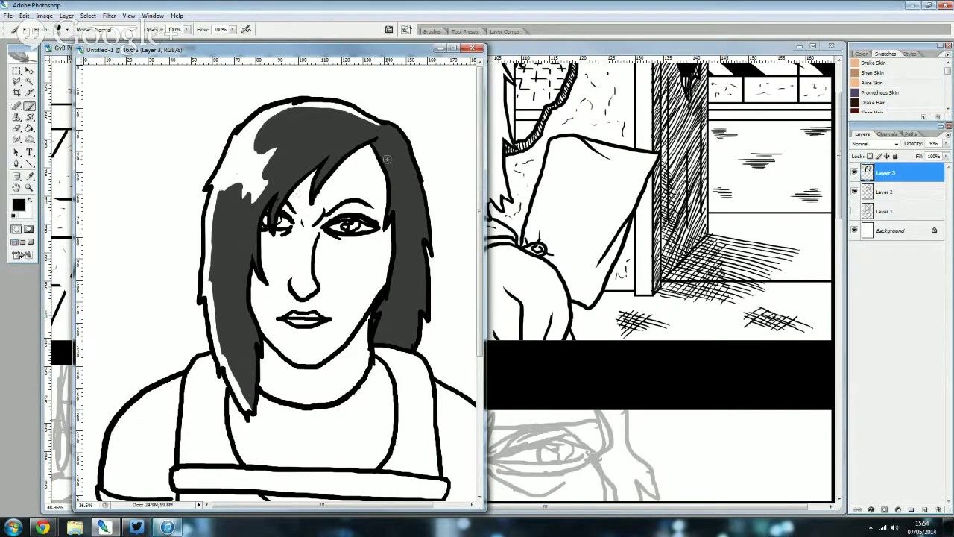
left_click(16, 128)
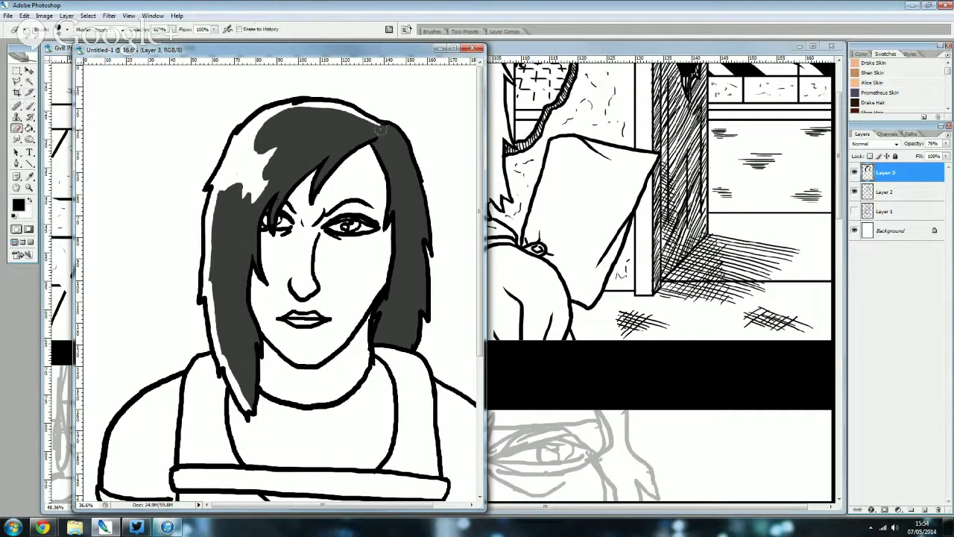
mouse_move(377, 119)
left_mouse_down()
mouse_move(403, 143)
mouse_move(422, 203)
left_mouse_up()
left_click_drag(415, 170, 429, 263)
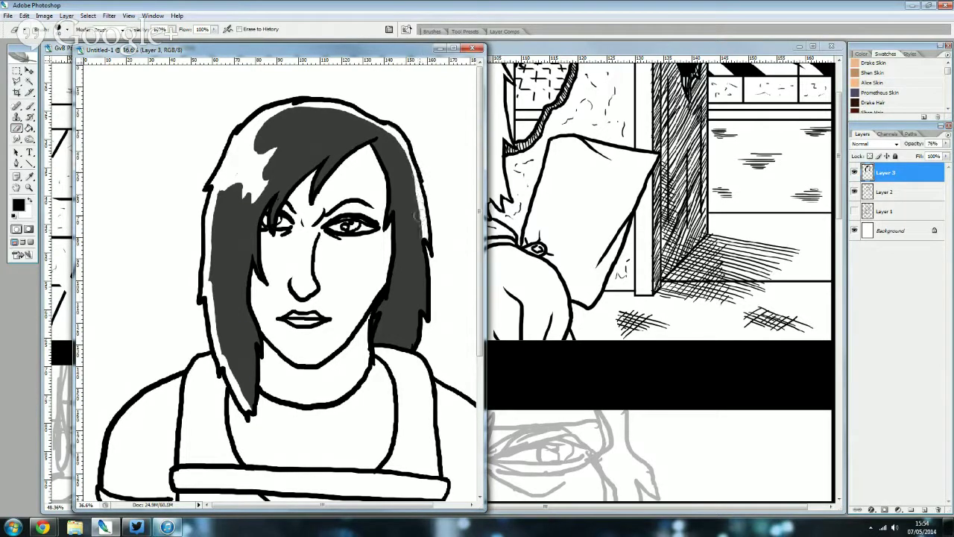
left_click_drag(419, 220, 409, 133)
left_click_drag(425, 305, 410, 302)
key("b")
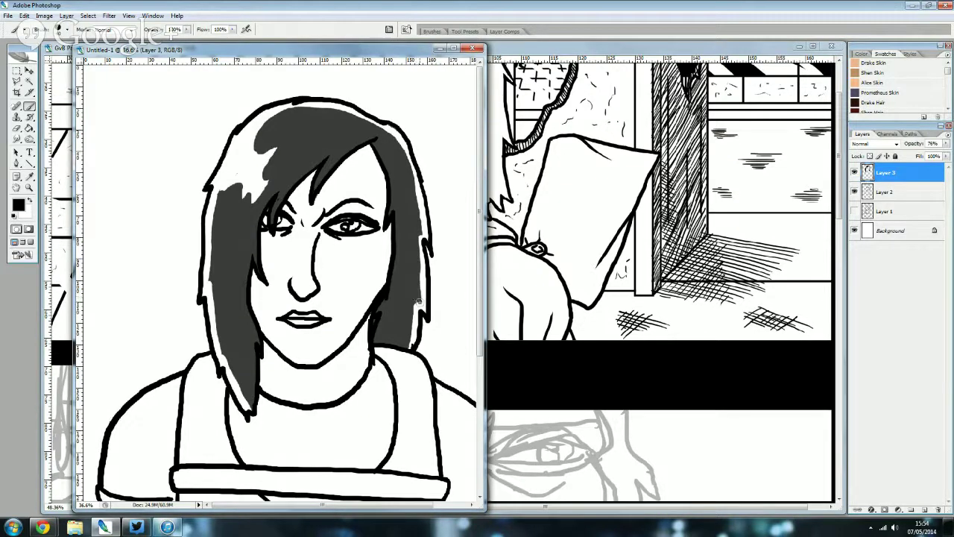
mouse_move(414, 302)
left_mouse_down()
mouse_move(408, 343)
mouse_move(420, 299)
left_mouse_up()
- Restore Layer 3 to 100% opacity, erase a top outline strip on Layer 2, return to Layer 3
left_click(945, 143)
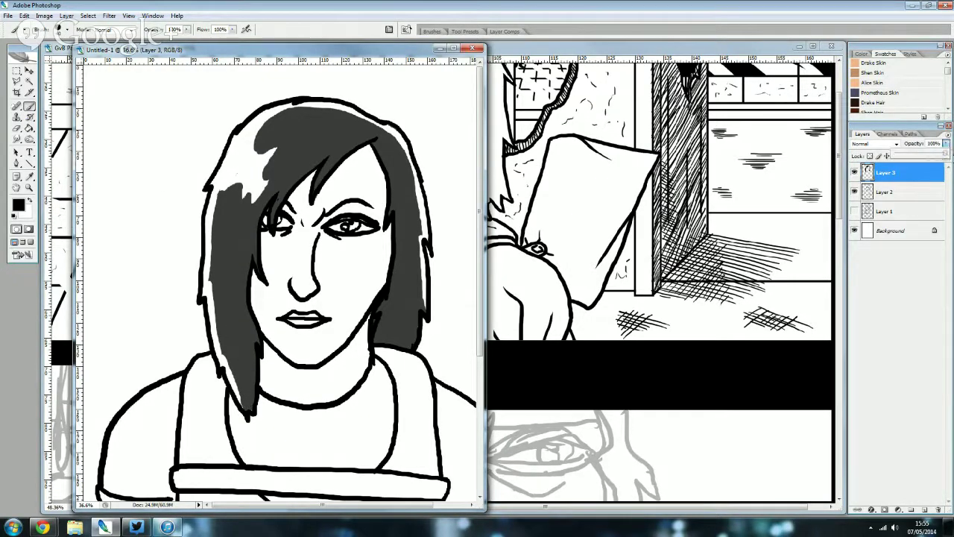
left_click_drag(936, 155, 945, 155)
left_click(885, 191)
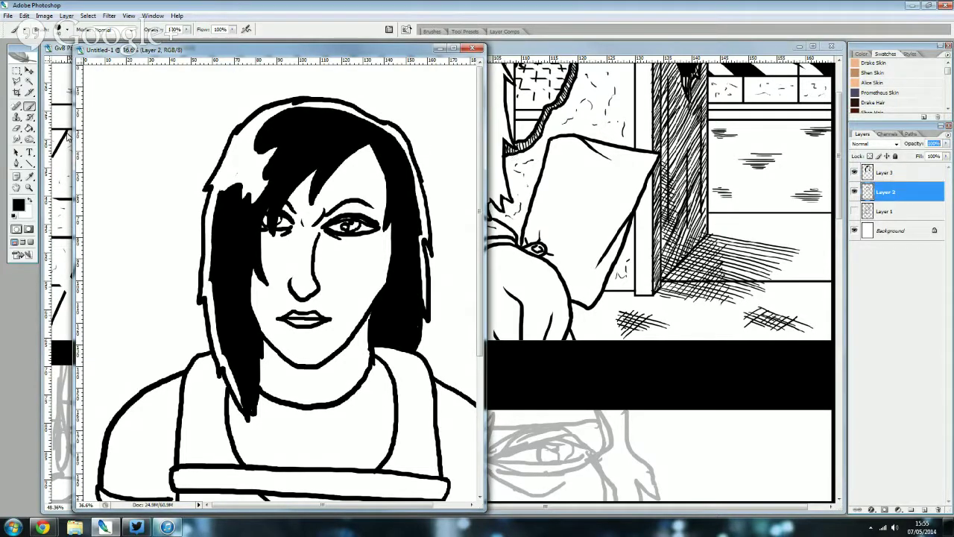
left_click(17, 128)
left_click_drag(286, 108, 327, 111)
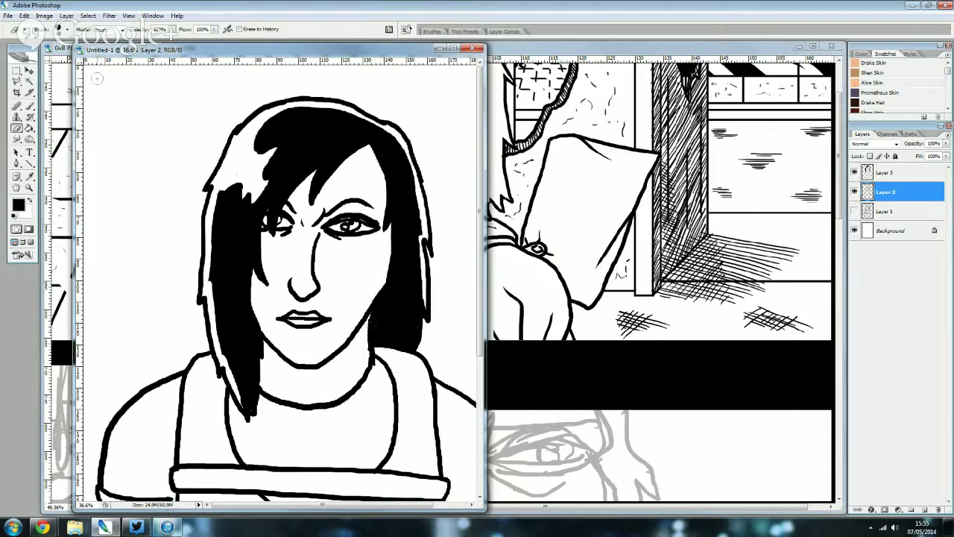
left_click(29, 107)
left_click(884, 174)
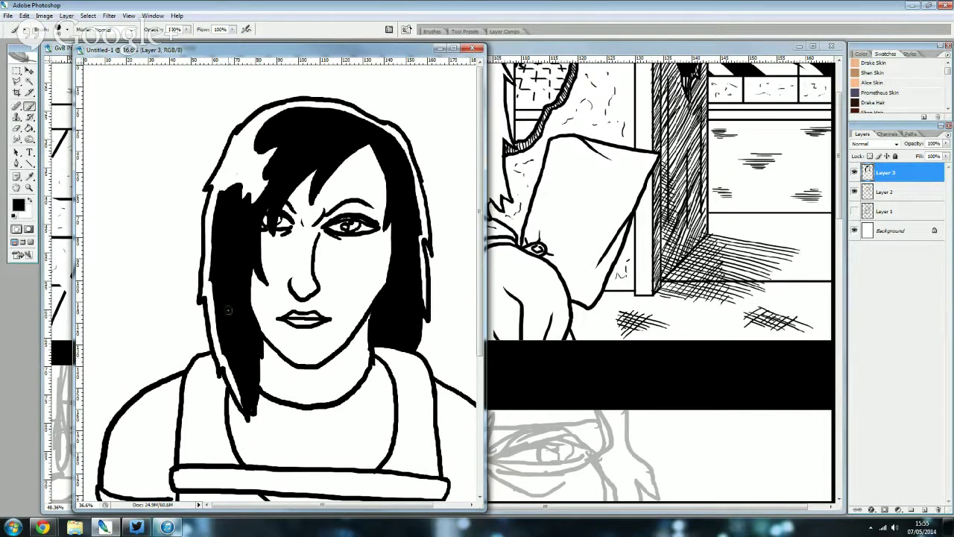
key("ctrl+minus")
key("ctrl+minus")
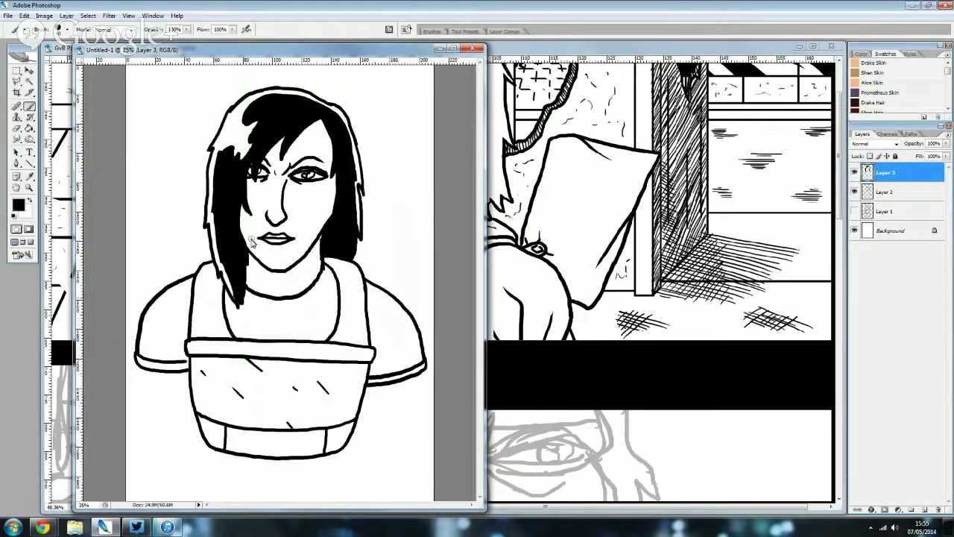
- Merge the two portrait layers and select the entire portrait canvas
key("ctrl+minus")
left_click(885, 192, "ctrl")
right_click(885, 192)
left_click(866, 399)
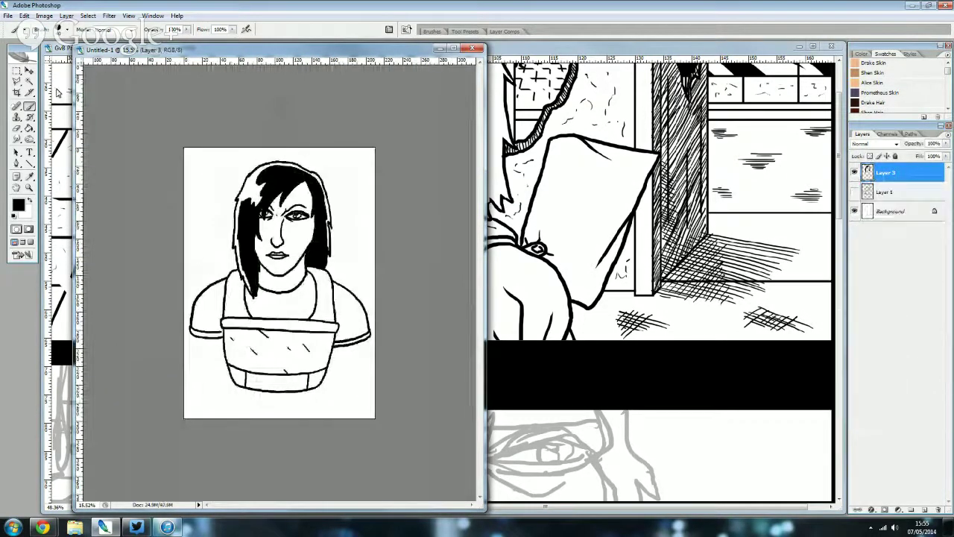
key("m")
key("ctrl+a")
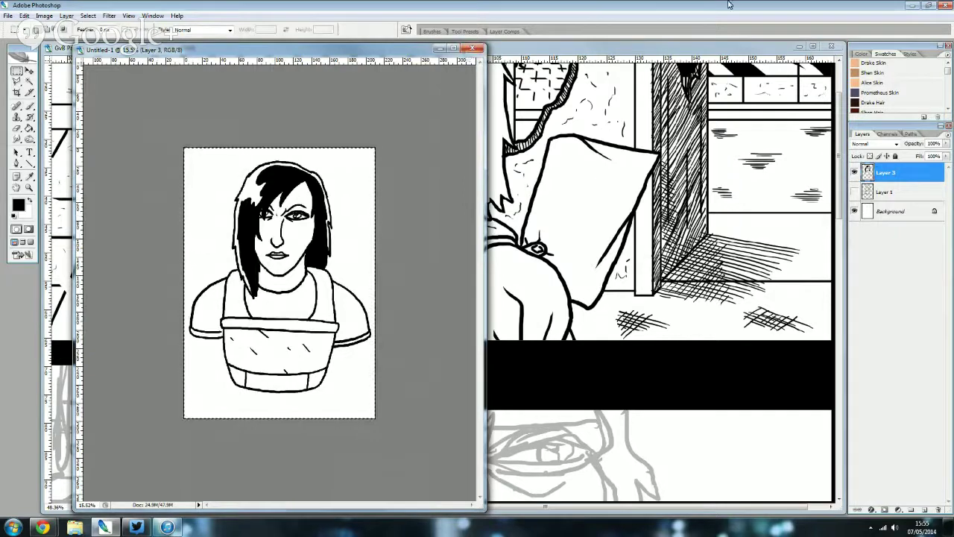
- Paste the portrait into the comic page and shrink it with Free Transform
left_click(737, 52)
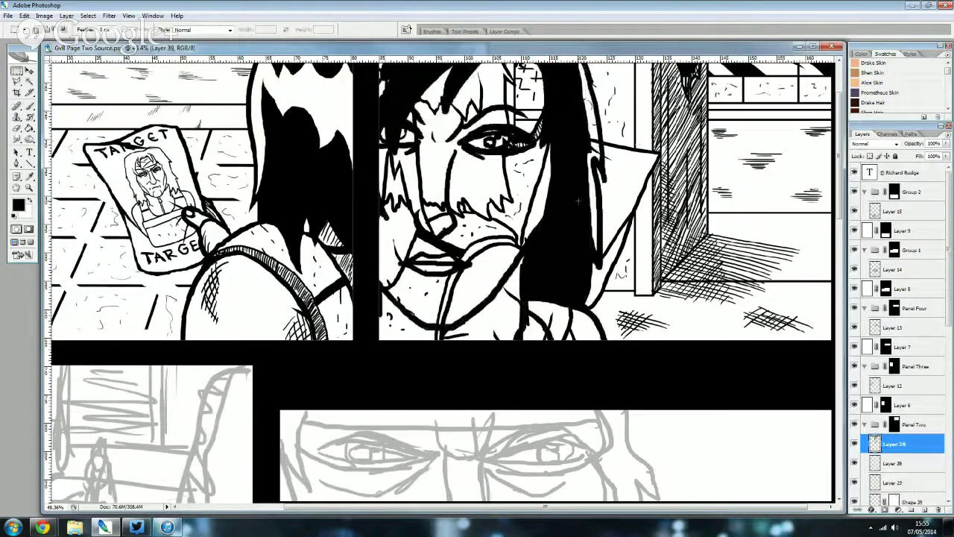
left_click(24, 16)
left_click(31, 173)
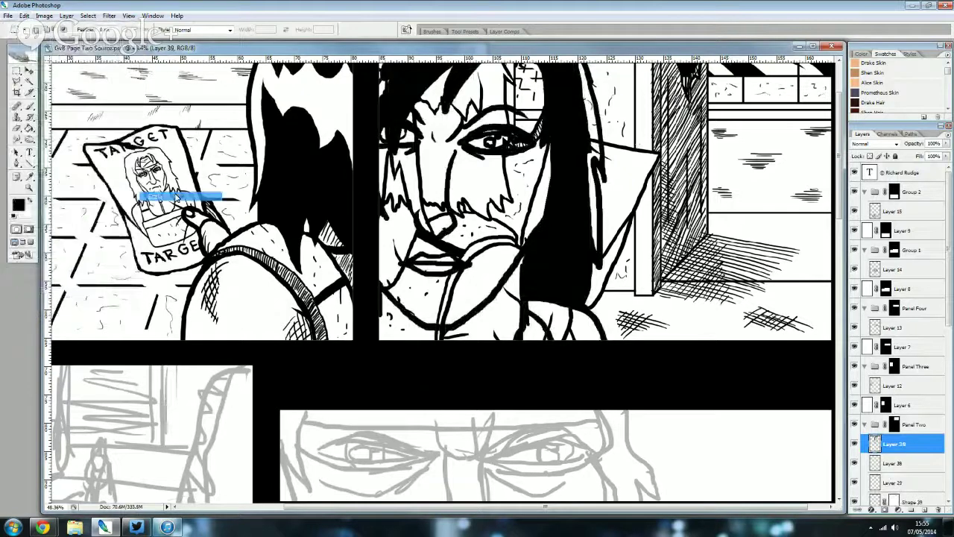
left_click_drag(588, 193, 650, 192)
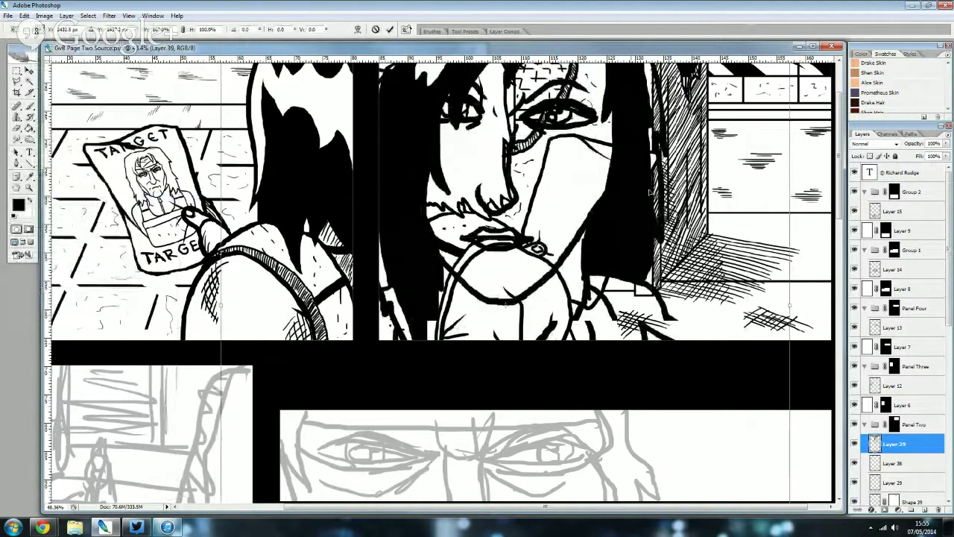
scroll(650, 193, "down", 1)
scroll(681, 188, "down", 1)
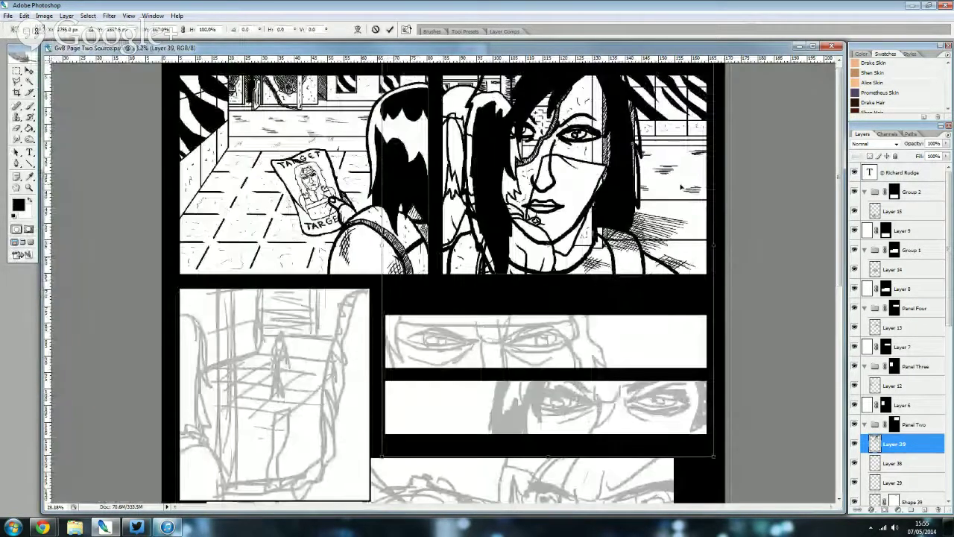
scroll(680, 187, "down", 2)
left_click_drag(601, 294, 529, 202)
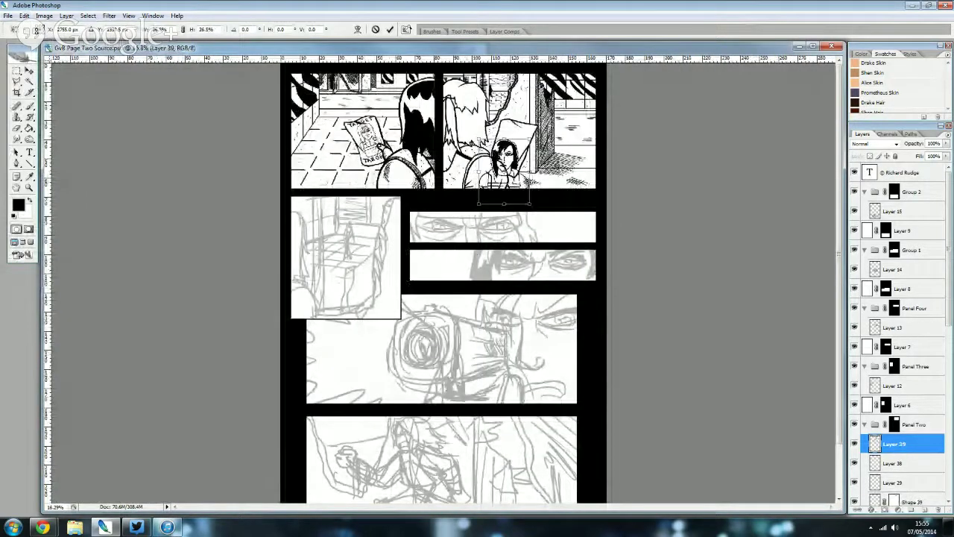
scroll(530, 202, "up", 1)
scroll(587, 105, "up", 3)
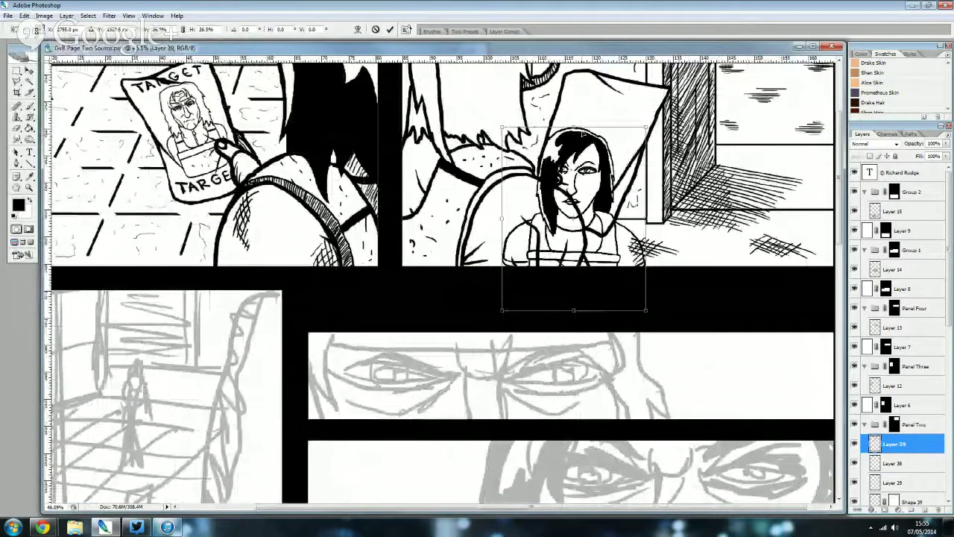
scroll(581, 134, "up", 3)
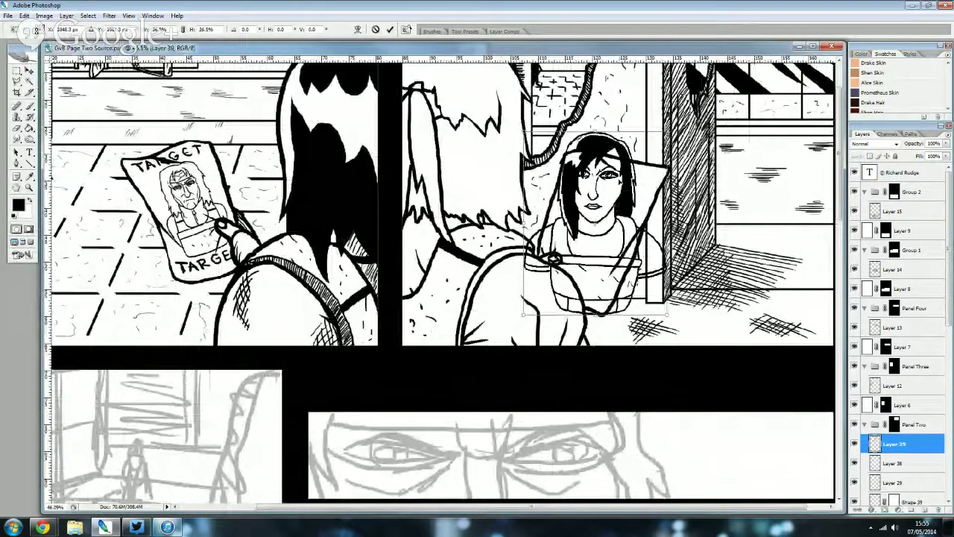
left_click_drag(667, 315, 639, 276)
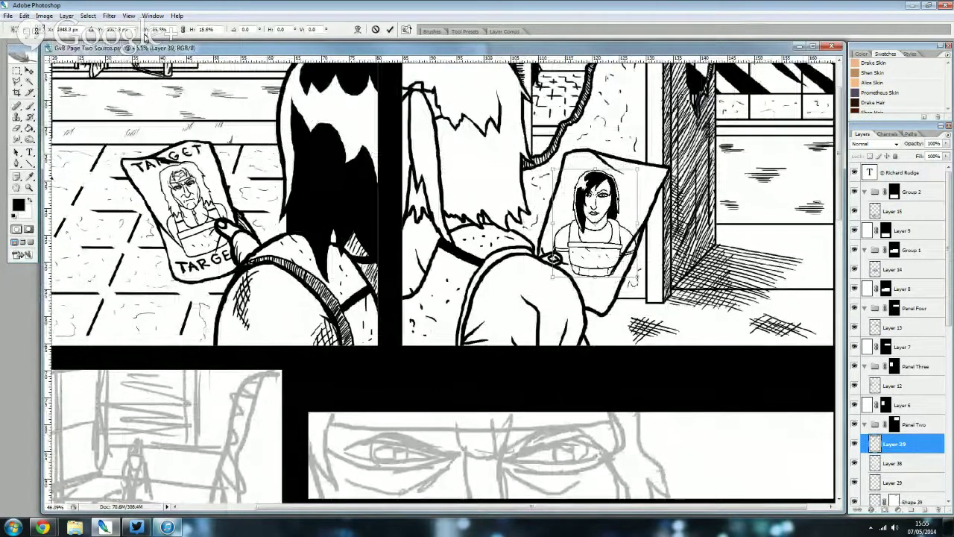
- Distort the portrait so its four corners match the held paper's corners
left_click(24, 15)
mouse_move(23, 182)
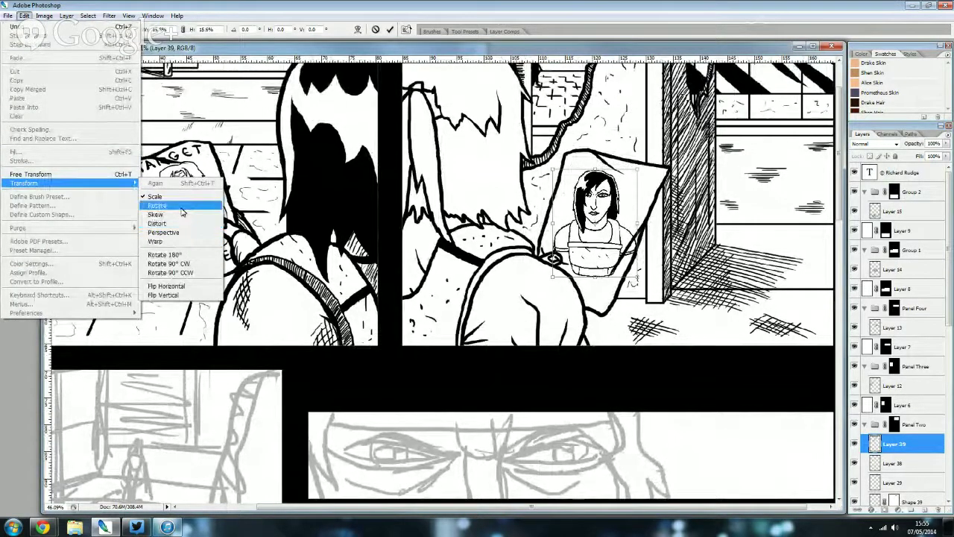
left_click(188, 230)
mouse_move(647, 148)
left_mouse_down()
mouse_move(659, 151)
mouse_move(650, 180)
left_mouse_up()
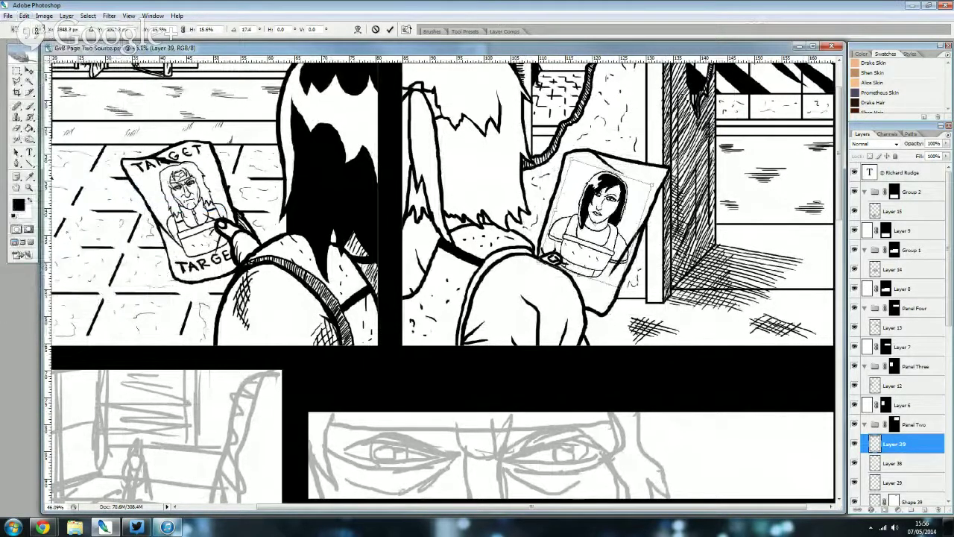
left_click_drag(634, 271, 620, 284)
left_click_drag(558, 163, 566, 160)
left_click_drag(549, 271, 539, 261)
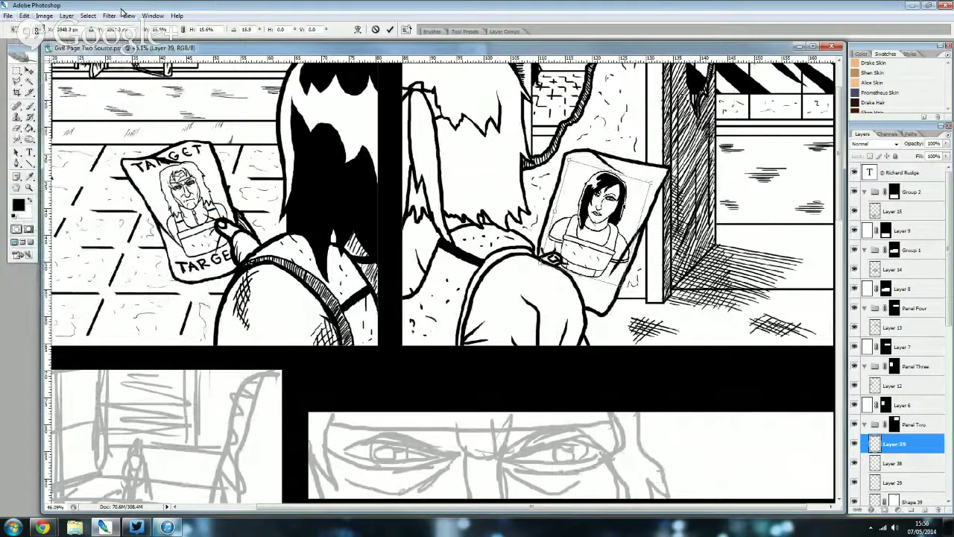
- Commit the distortion and nudge the portrait a few pixels left with the Move tool
key("Return")
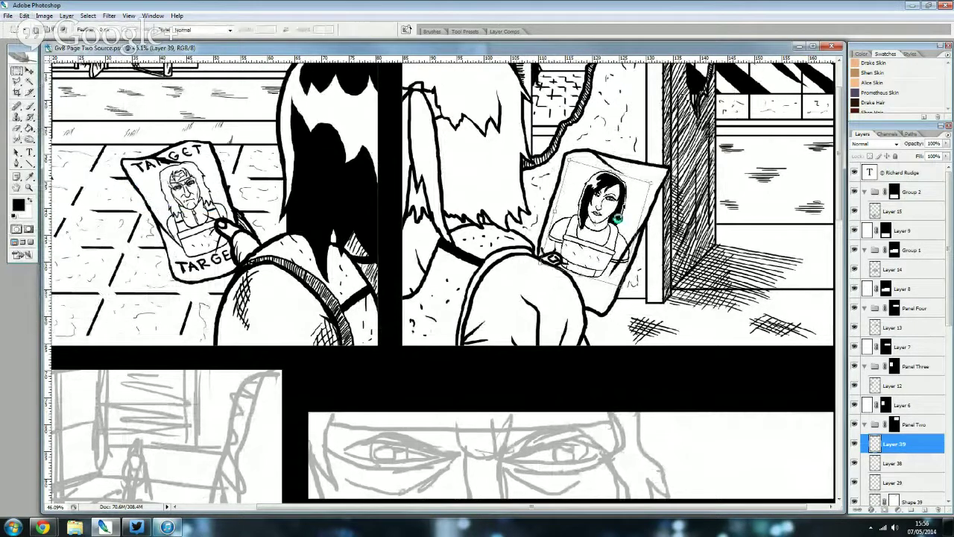
scroll(630, 198, "up", 1)
scroll(631, 202, "up", 1)
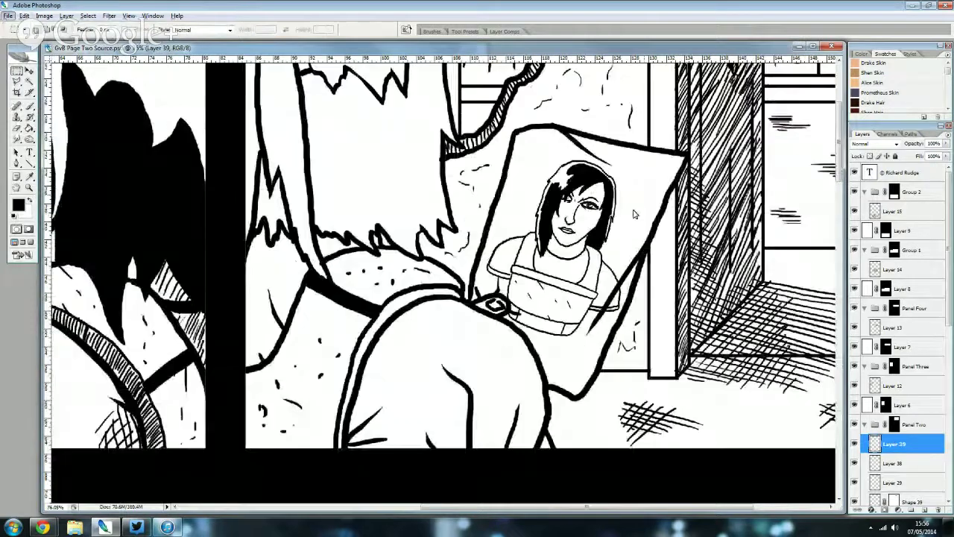
scroll(631, 211, "up", 1)
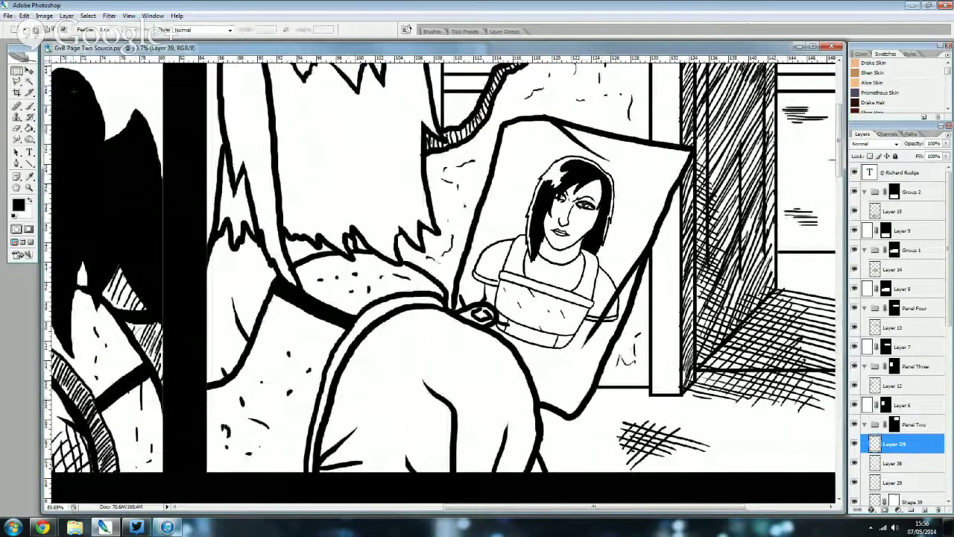
key("v")
key("Left")
key("Left")
key("Left")
key("Left")
key("Left")
key("Left")
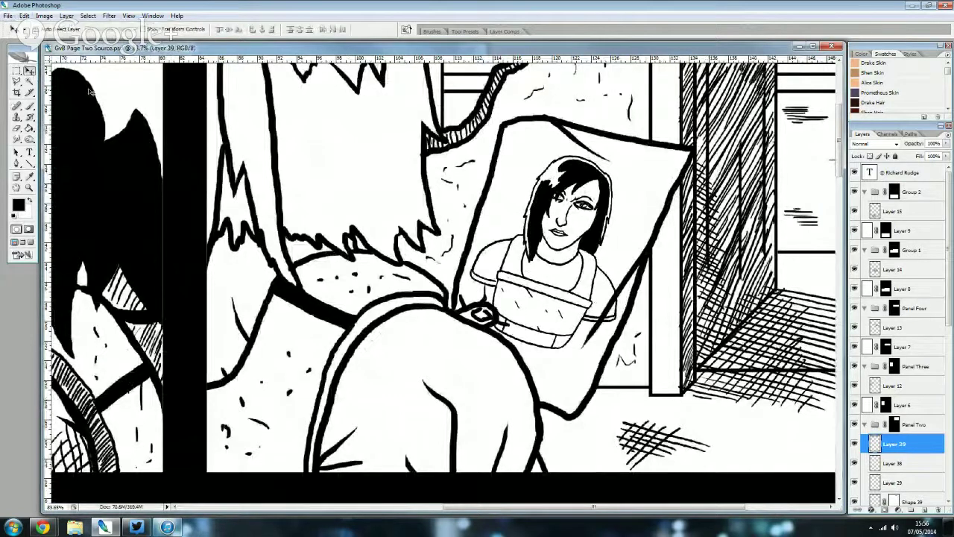
- On a new layer, brush-letter TARGET above and below the portrait on the poster
left_click(924, 509)
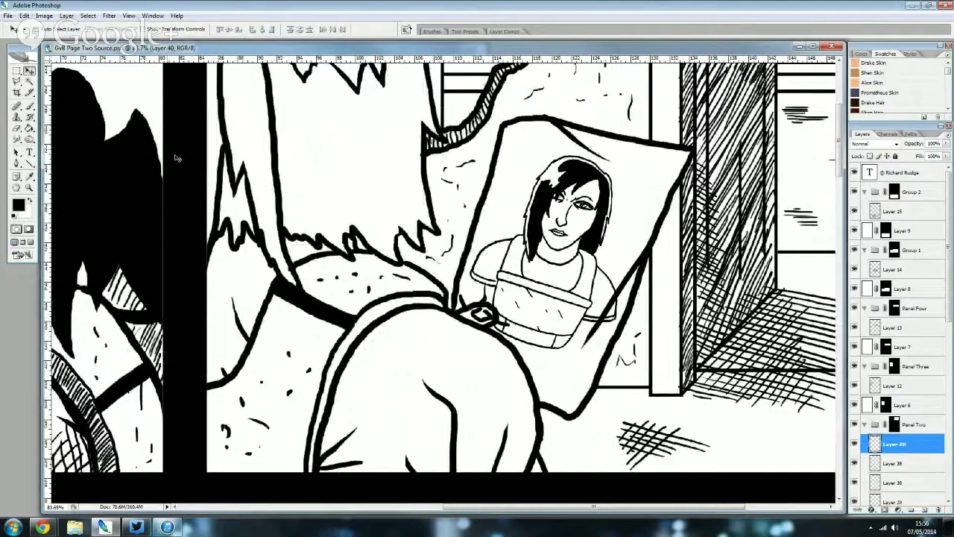
left_click(30, 107)
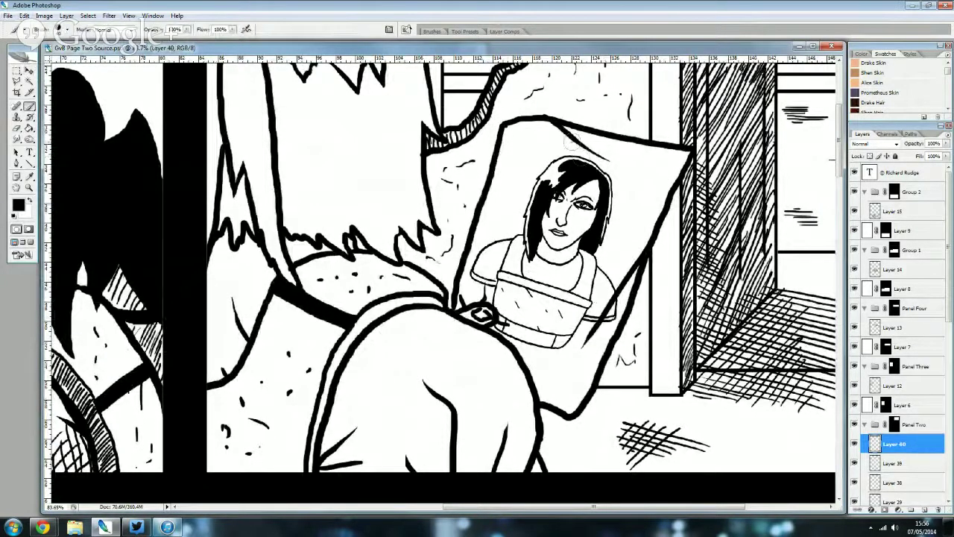
mouse_move(527, 136)
left_mouse_down()
mouse_move(632, 161)
mouse_move(626, 153)
mouse_move(644, 167)
mouse_move(661, 157)
left_mouse_up()
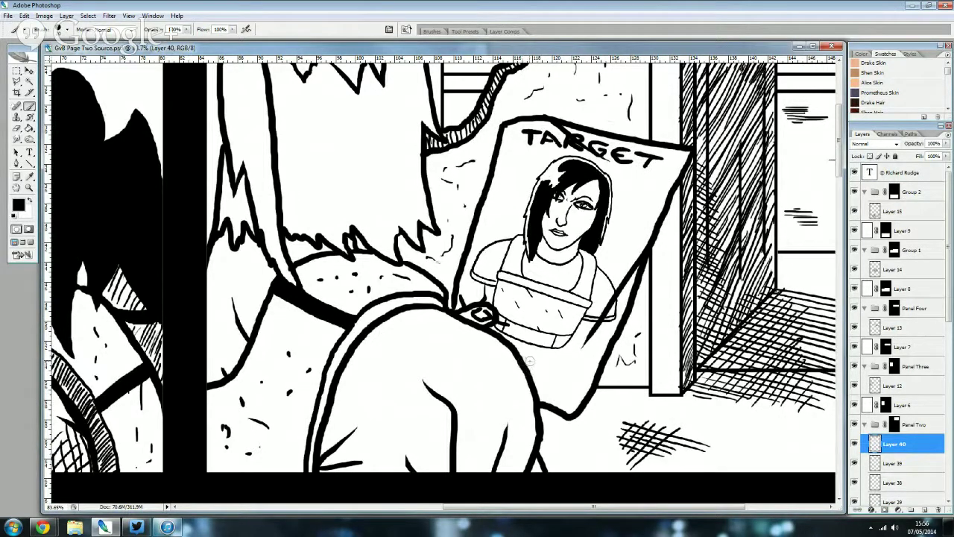
left_click_drag(531, 357, 523, 367)
mouse_move(543, 373)
left_mouse_down()
mouse_move(554, 364)
mouse_move(552, 383)
mouse_move(563, 377)
mouse_move(569, 390)
mouse_move(580, 368)
left_mouse_up()
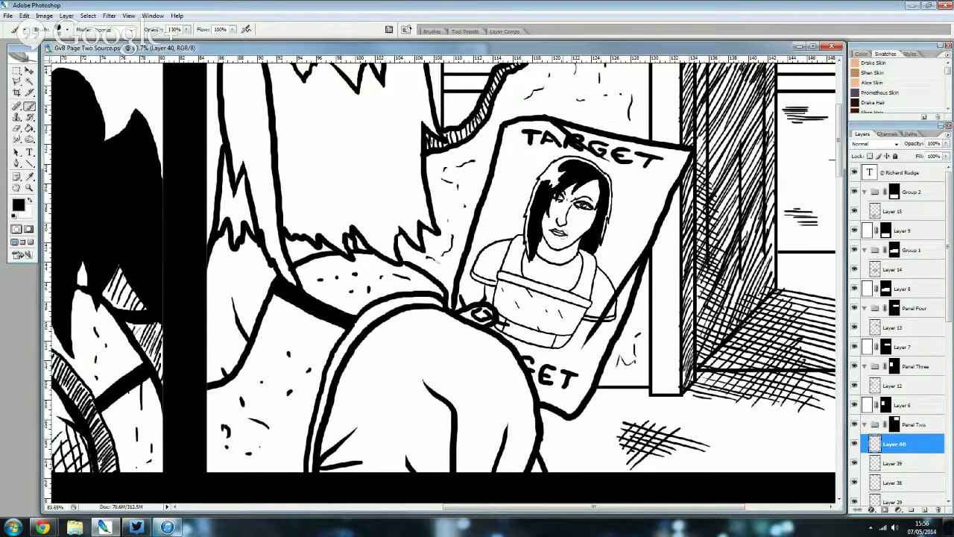
scroll(568, 215, "up", 3)
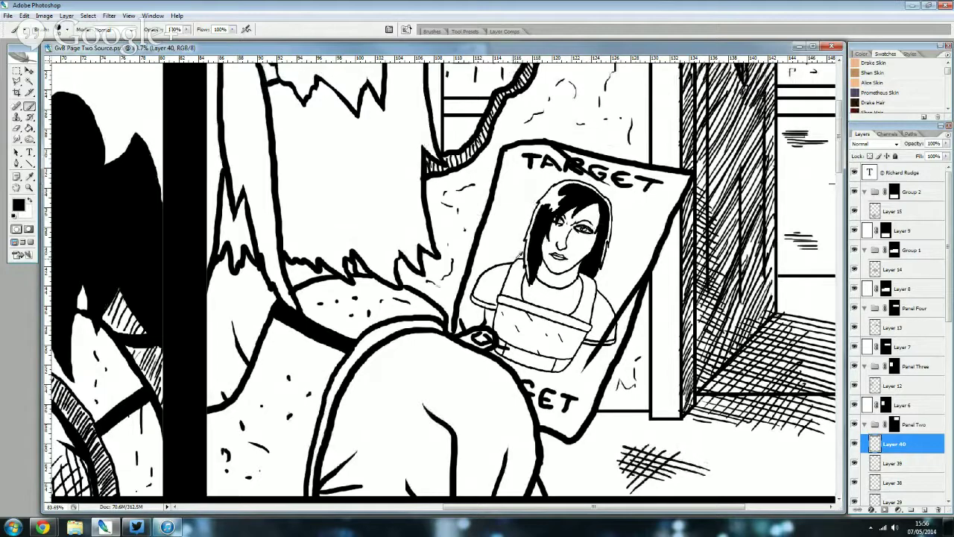
scroll(524, 236, "down", 2)
scroll(523, 236, "down", 2)
scroll(524, 236, "down", 2)
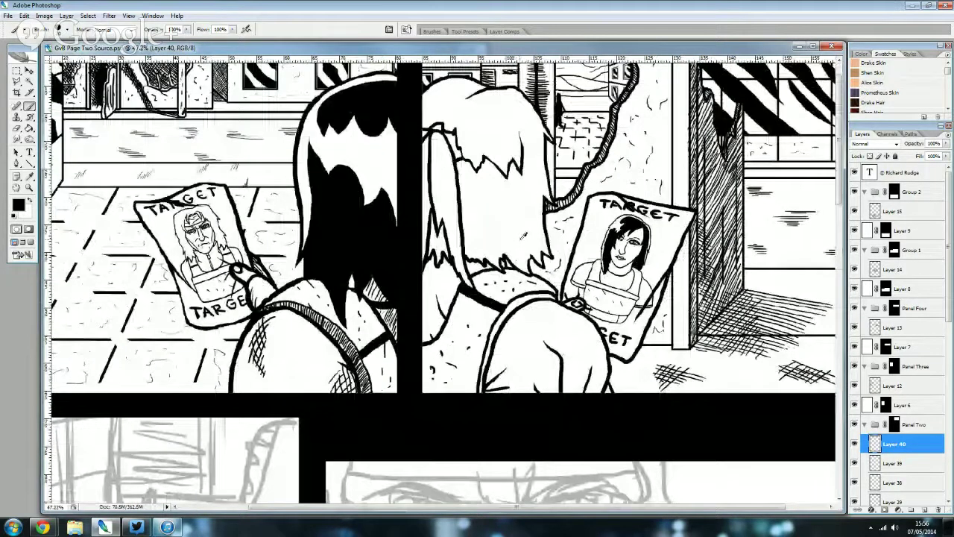
- On a new layer, hatch the far hill beyond the window, undoing a stray stroke
scroll(524, 235, "down", 2)
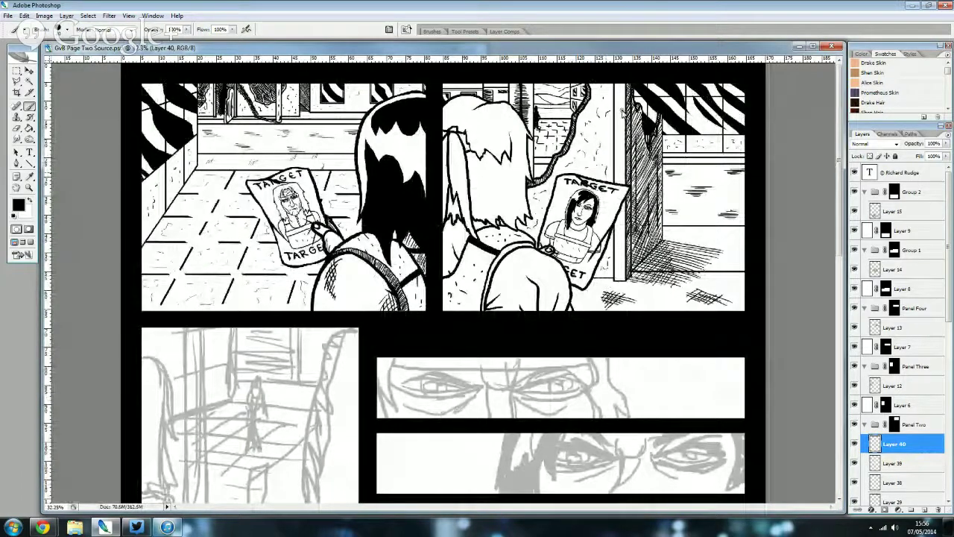
left_click(925, 510)
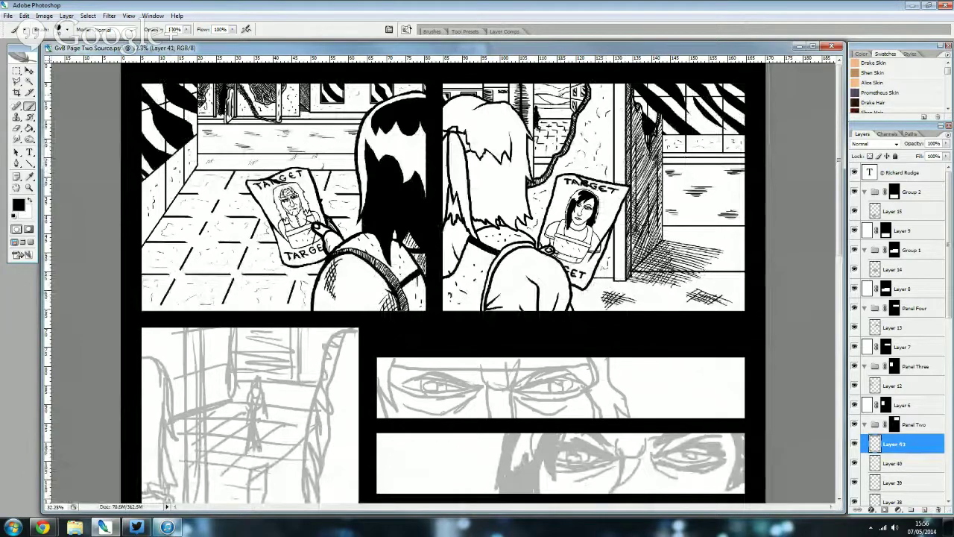
scroll(570, 75, "up", 2)
scroll(574, 105, "up", 2)
scroll(574, 104, "up", 2)
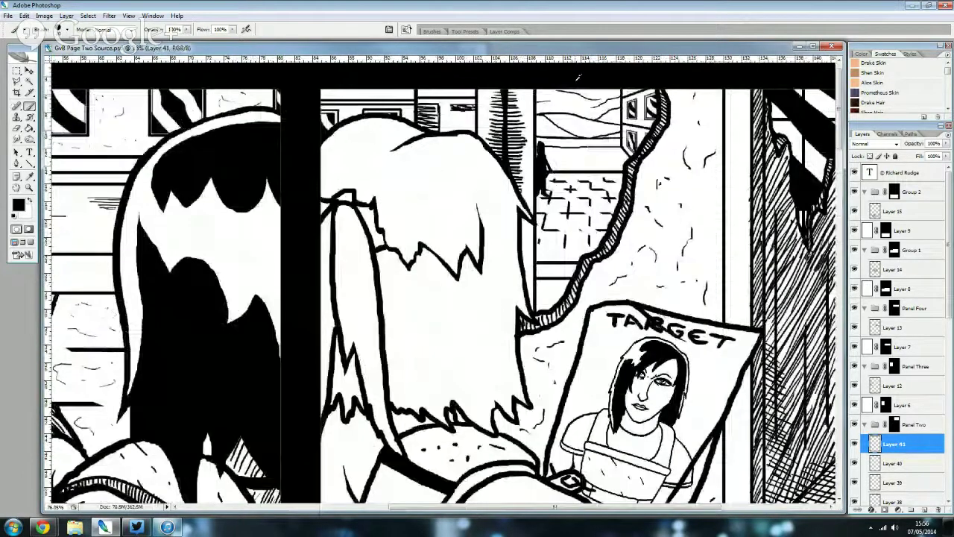
scroll(574, 104, "up", 2)
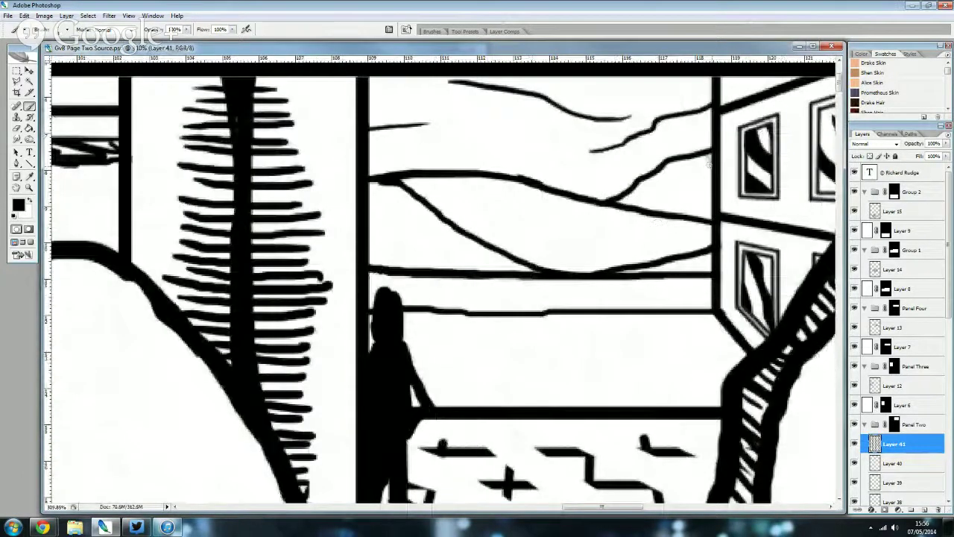
mouse_move(693, 157)
left_mouse_down()
mouse_move(712, 182)
mouse_move(706, 215)
left_mouse_up()
mouse_move(660, 165)
left_mouse_down()
mouse_move(712, 217)
mouse_move(692, 219)
left_mouse_up()
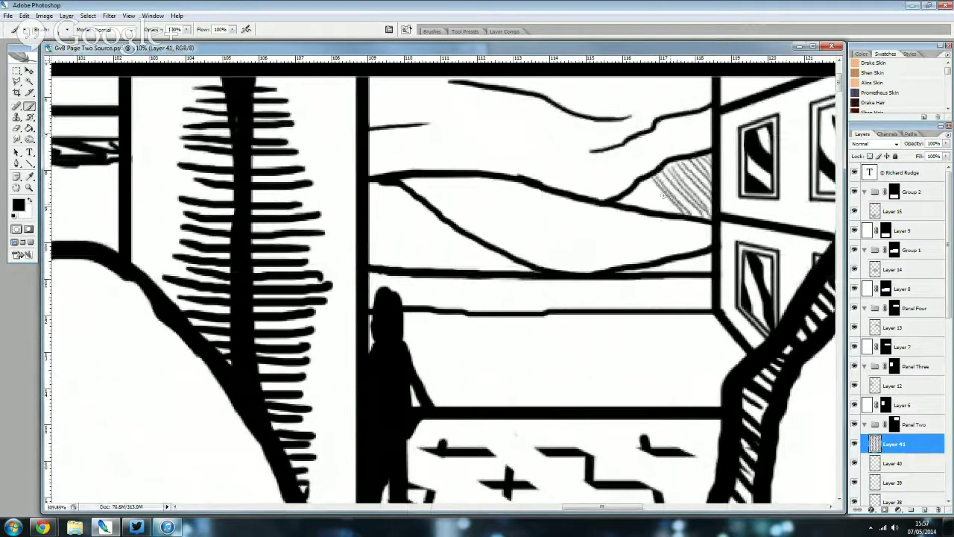
mouse_move(646, 182)
left_mouse_down()
mouse_move(679, 219)
mouse_move(655, 210)
mouse_move(717, 243)
mouse_move(708, 250)
left_mouse_up()
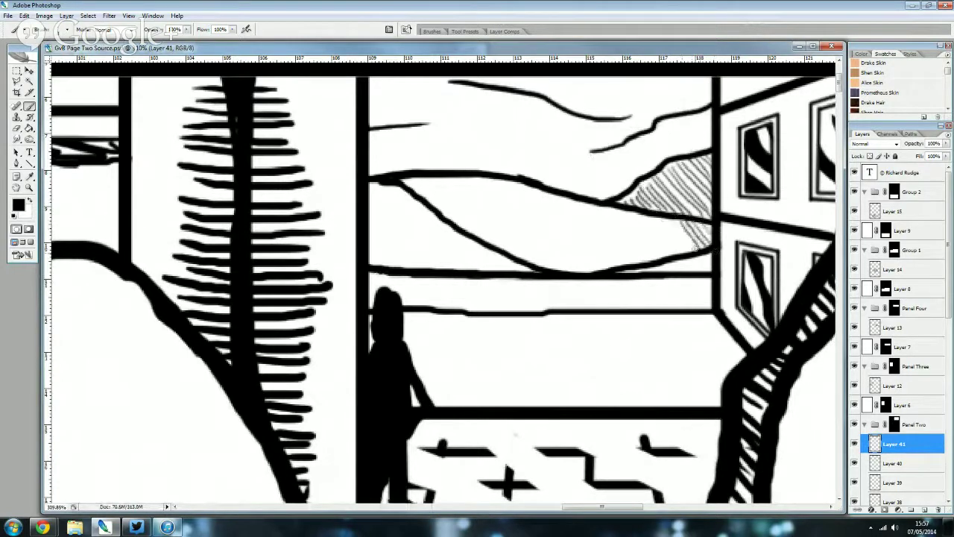
left_click_drag(674, 222, 693, 238)
key("ctrl+alt+z")
key("ctrl+alt+z")
key("ctrl+alt+z")
key("ctrl+alt+z")
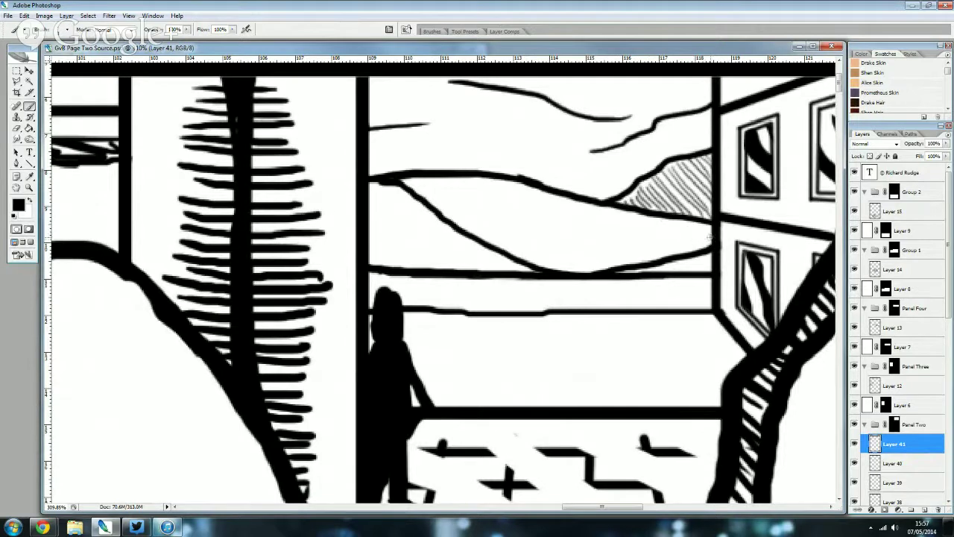
- Hatch the nearer hill, extending the diagonal strokes leftward from the window frame
left_click_drag(716, 233, 699, 248)
left_click_drag(714, 230, 686, 252)
mouse_move(710, 228)
left_mouse_down()
mouse_move(680, 254)
mouse_move(649, 261)
left_mouse_up()
left_click_drag(683, 218, 628, 260)
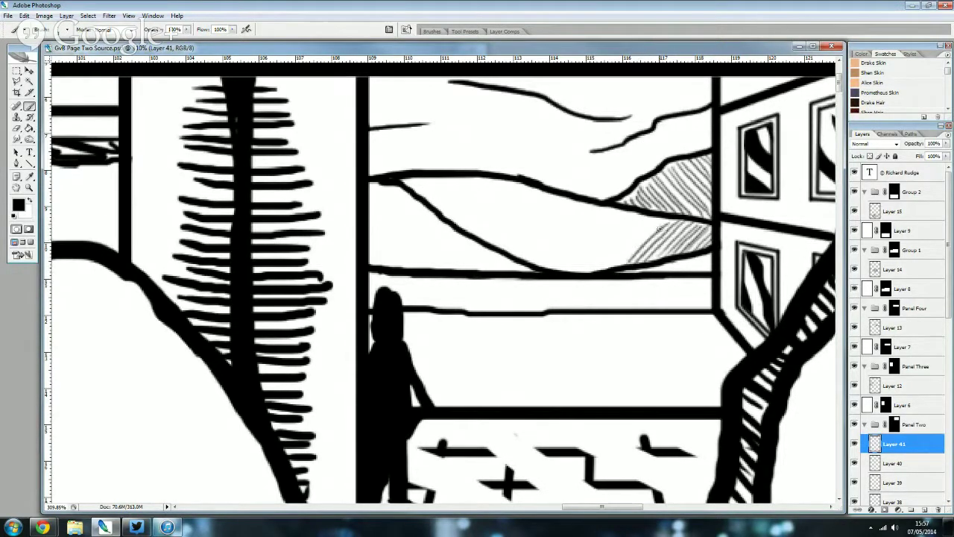
mouse_move(667, 216)
left_mouse_down()
mouse_move(609, 265)
mouse_move(580, 271)
left_mouse_up()
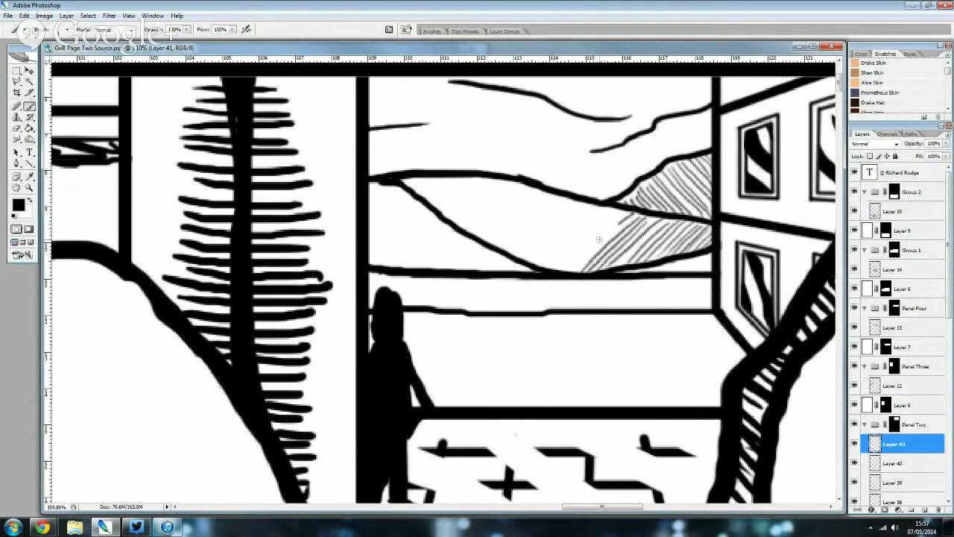
mouse_move(626, 215)
left_mouse_down()
mouse_move(566, 270)
mouse_move(553, 268)
left_mouse_up()
left_click_drag(586, 222, 547, 263)
left_click_drag(596, 205, 542, 259)
left_click_drag(588, 203, 533, 259)
left_click_drag(586, 199, 517, 257)
mouse_move(563, 206)
left_mouse_down()
mouse_move(512, 254)
mouse_move(507, 243)
left_mouse_up()
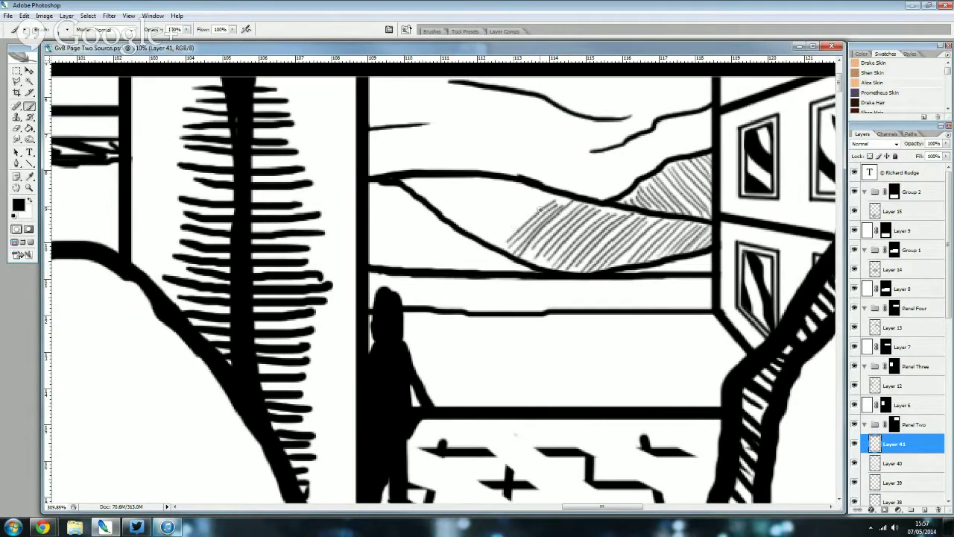
mouse_move(553, 194)
left_mouse_down()
mouse_move(495, 243)
mouse_move(479, 228)
left_mouse_up()
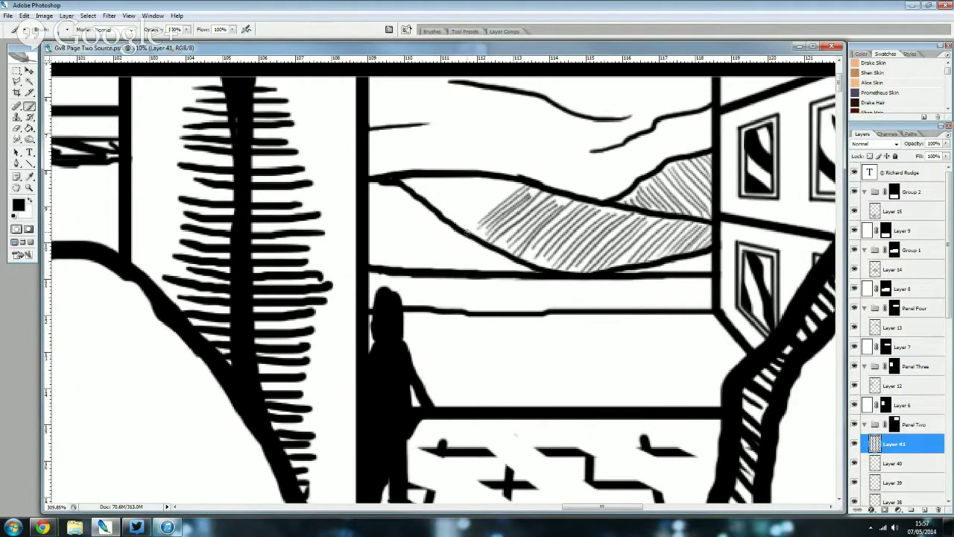
mouse_move(522, 184)
left_mouse_down()
mouse_move(469, 225)
mouse_move(458, 220)
left_mouse_up()
left_click_drag(495, 178, 454, 217)
mouse_move(483, 183)
left_mouse_down()
mouse_move(447, 216)
mouse_move(436, 219)
mouse_move(428, 203)
left_mouse_up()
mouse_move(438, 176)
left_mouse_down()
mouse_move(419, 195)
mouse_move(407, 186)
mouse_move(417, 201)
left_mouse_up()
- Fill the left end and lower-left of the hill with diagonal hatching
left_click_drag(370, 183, 452, 228)
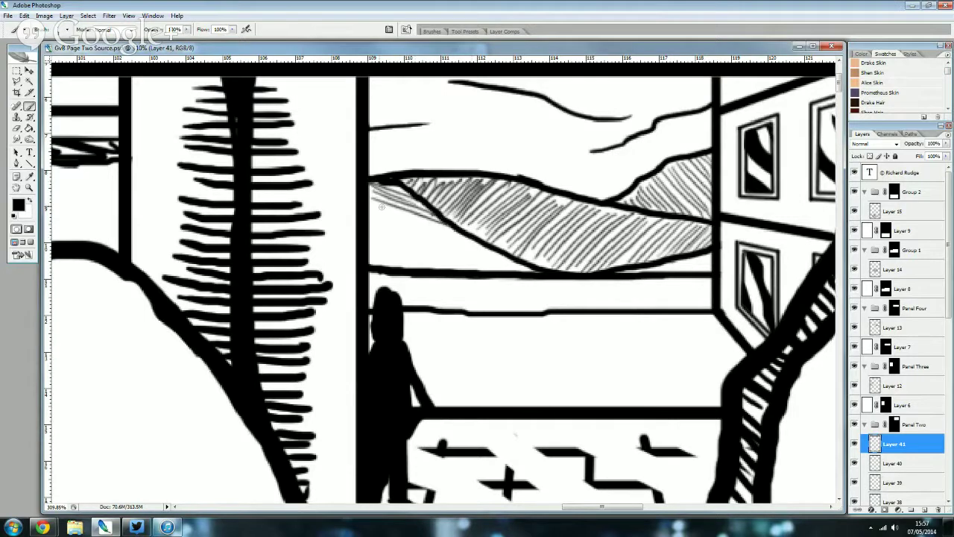
mouse_move(371, 202)
left_mouse_down()
mouse_move(477, 244)
mouse_move(487, 259)
left_mouse_up()
mouse_move(375, 225)
left_mouse_down()
mouse_move(512, 269)
mouse_move(484, 268)
left_mouse_up()
left_click_drag(375, 243, 461, 270)
mouse_move(370, 246)
left_mouse_down()
mouse_move(439, 267)
mouse_move(416, 267)
left_mouse_up()
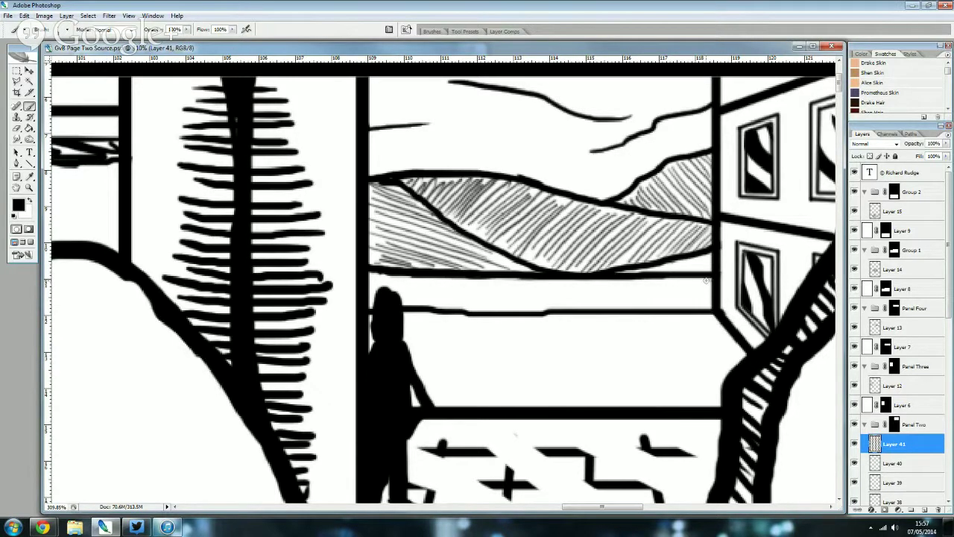
- Rule horizontal lines along the window ledge and add a vertical divider
mouse_move(713, 281)
left_mouse_down()
mouse_move(369, 278)
mouse_move(628, 286)
left_mouse_up()
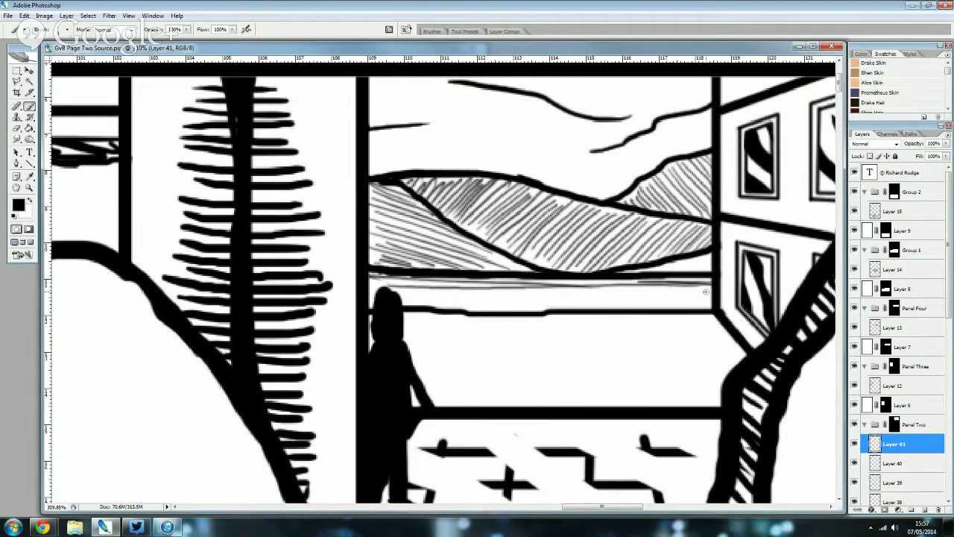
mouse_move(706, 291)
left_mouse_down()
mouse_move(365, 289)
mouse_move(715, 300)
mouse_move(377, 302)
left_mouse_up()
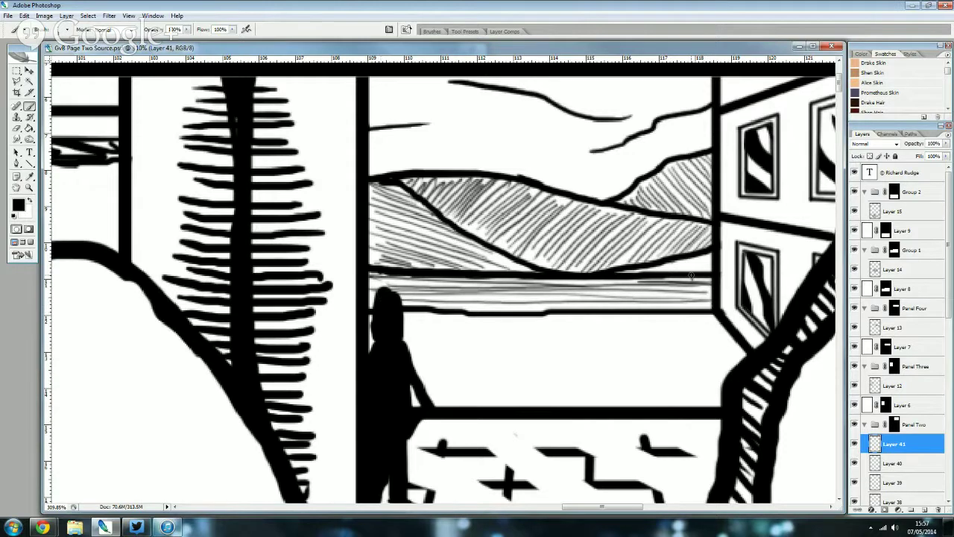
left_click_drag(691, 276, 694, 313)
- Undo the misplaced stroke and draw vertical posts across the ledge to form a railing
key("ctrl+z")
left_click_drag(676, 308, 678, 276)
mouse_move(629, 276)
left_mouse_down()
mouse_move(626, 298)
mouse_move(583, 298)
left_mouse_up()
mouse_move(535, 277)
left_mouse_down()
mouse_move(538, 307)
mouse_move(498, 274)
mouse_move(457, 311)
mouse_move(420, 274)
left_mouse_up()
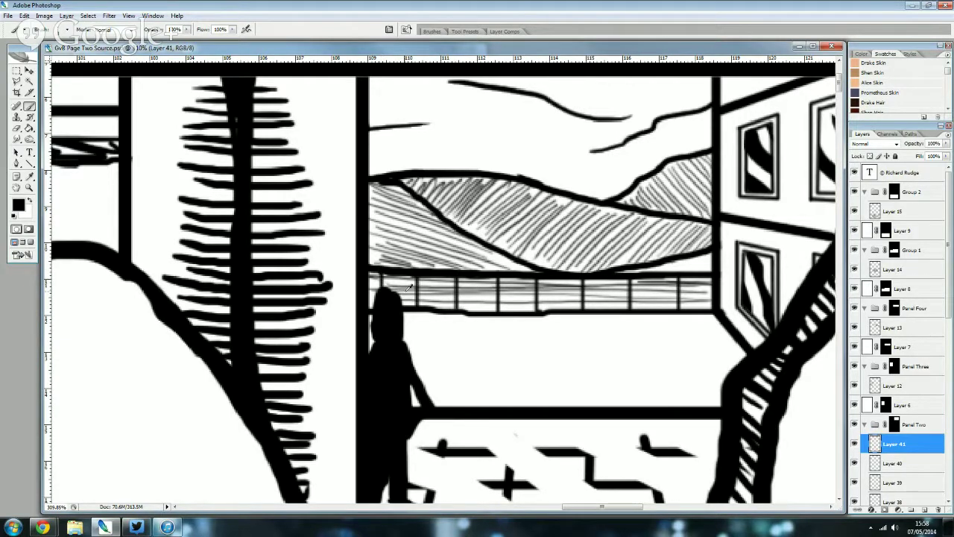
- On a new layer, hatch diagonal shading along the figure's shoulder
scroll(408, 286, "down", 5)
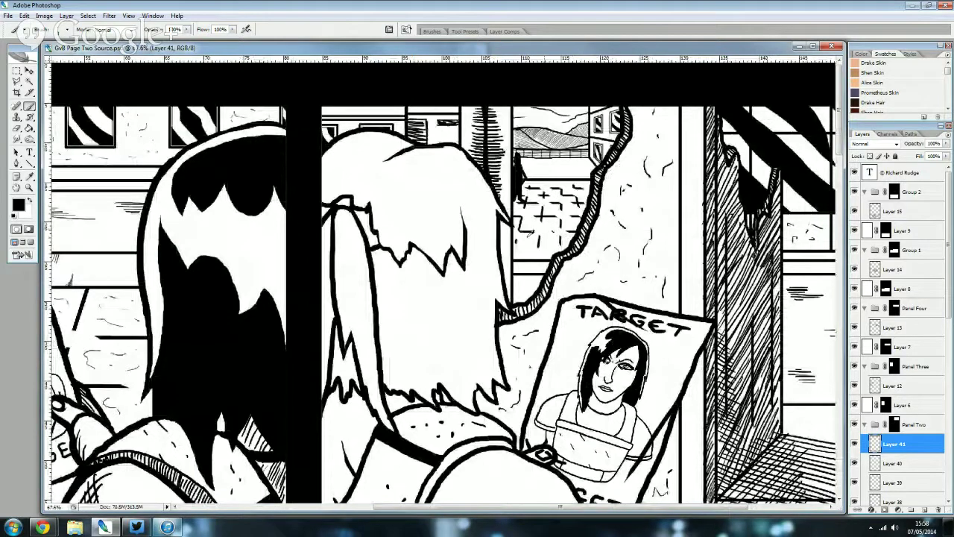
scroll(712, 165, "down", 2)
scroll(712, 165, "down", 2)
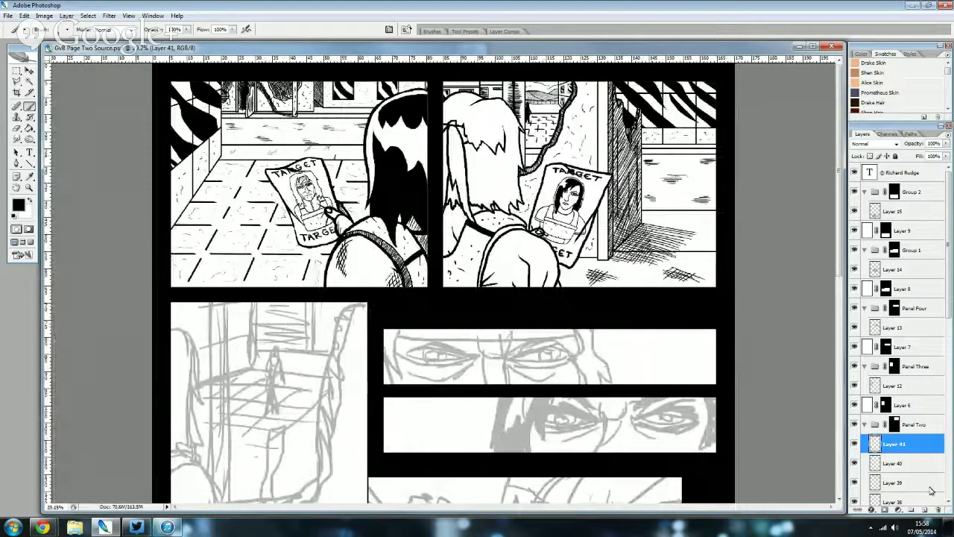
left_click(924, 509)
scroll(451, 224, "up", 1)
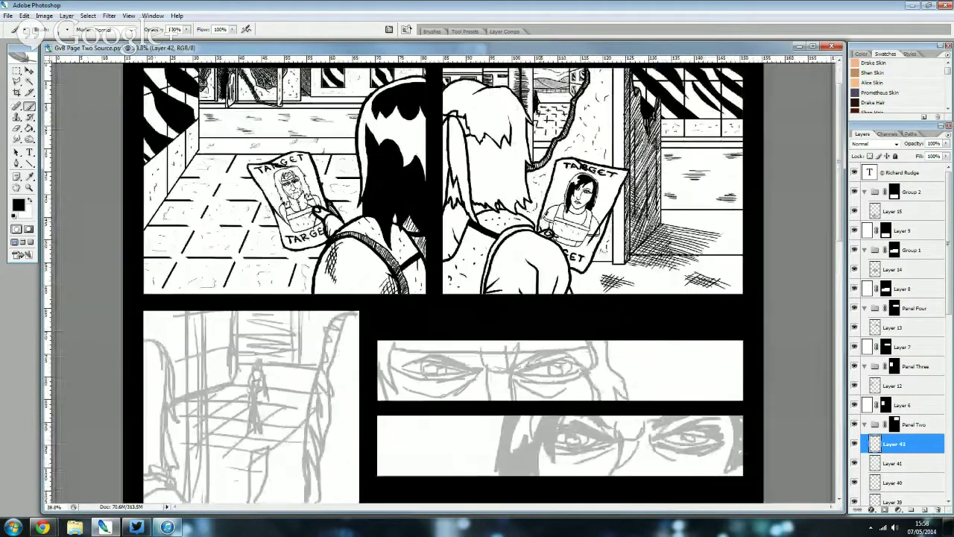
scroll(484, 217, "up", 1)
scroll(483, 217, "up", 1)
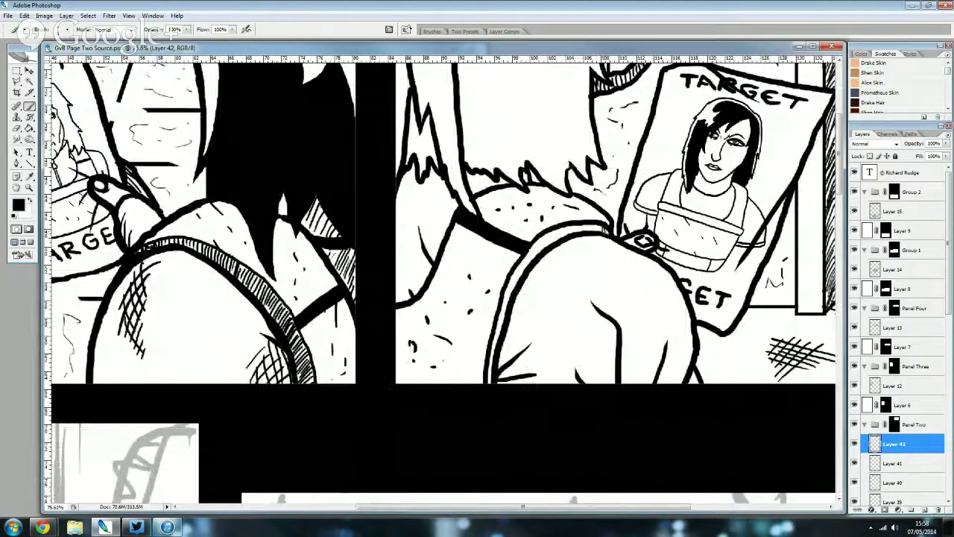
mouse_move(599, 221)
left_mouse_down()
mouse_move(605, 231)
mouse_move(586, 236)
left_mouse_up()
mouse_move(577, 223)
left_mouse_down()
mouse_move(581, 234)
mouse_move(545, 248)
mouse_move(520, 288)
left_mouse_up()
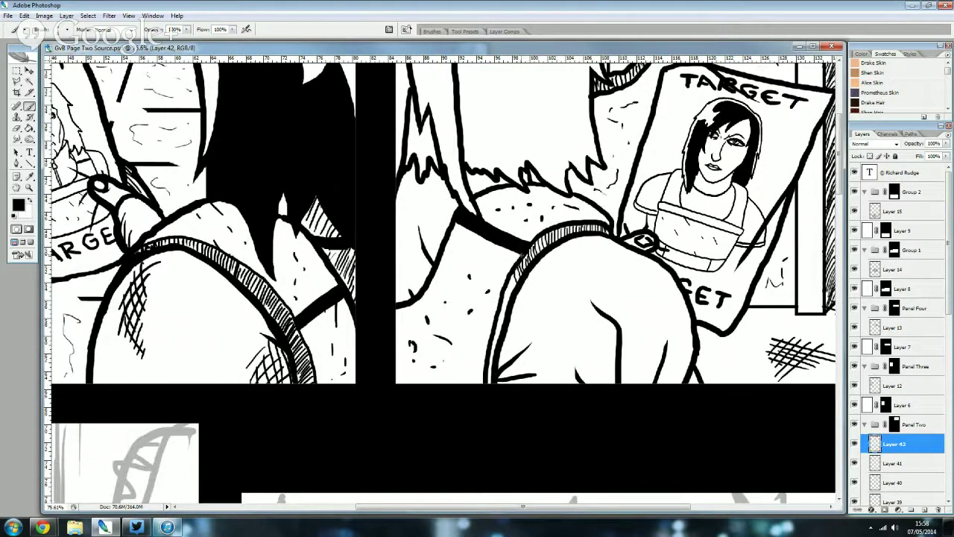
mouse_move(522, 253)
left_mouse_down()
mouse_move(526, 268)
mouse_move(497, 355)
left_mouse_up()
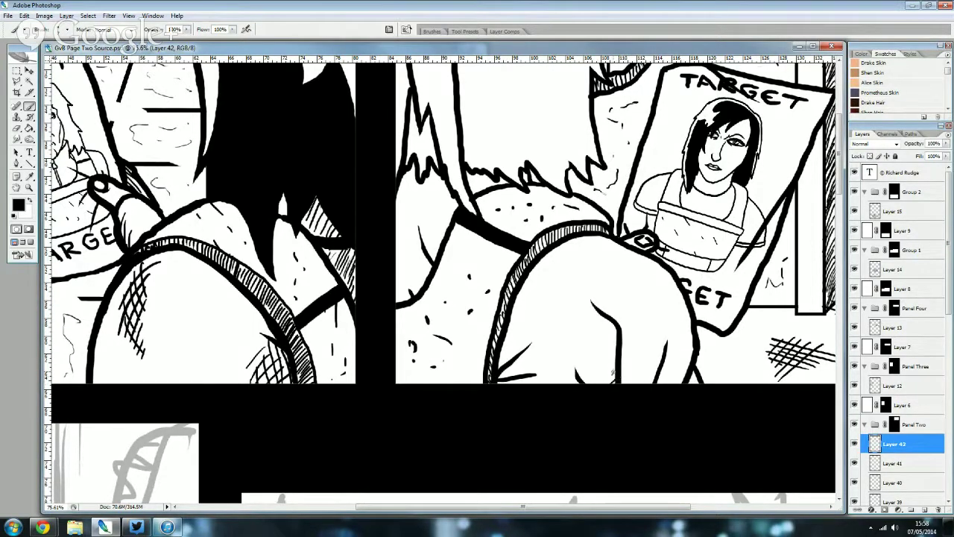
- Build up diagonal and cross-hatching across the figure's back and lower right
left_click_drag(616, 365, 597, 383)
mouse_move(619, 342)
left_mouse_down()
mouse_move(595, 383)
mouse_move(586, 381)
left_mouse_up()
mouse_move(612, 327)
left_mouse_down()
mouse_move(584, 373)
mouse_move(591, 343)
left_mouse_up()
left_click_drag(602, 315, 589, 336)
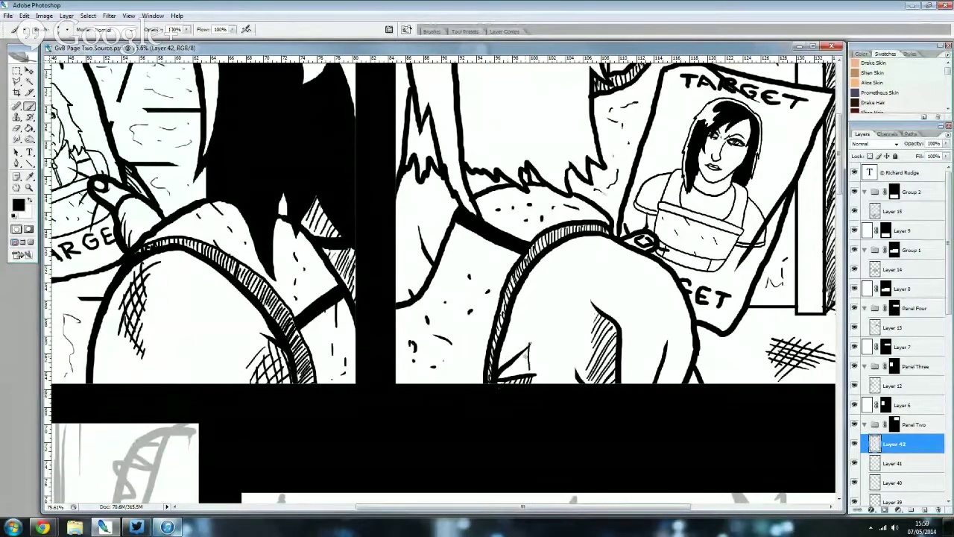
mouse_move(530, 346)
left_mouse_down()
mouse_move(516, 375)
mouse_move(499, 378)
left_mouse_up()
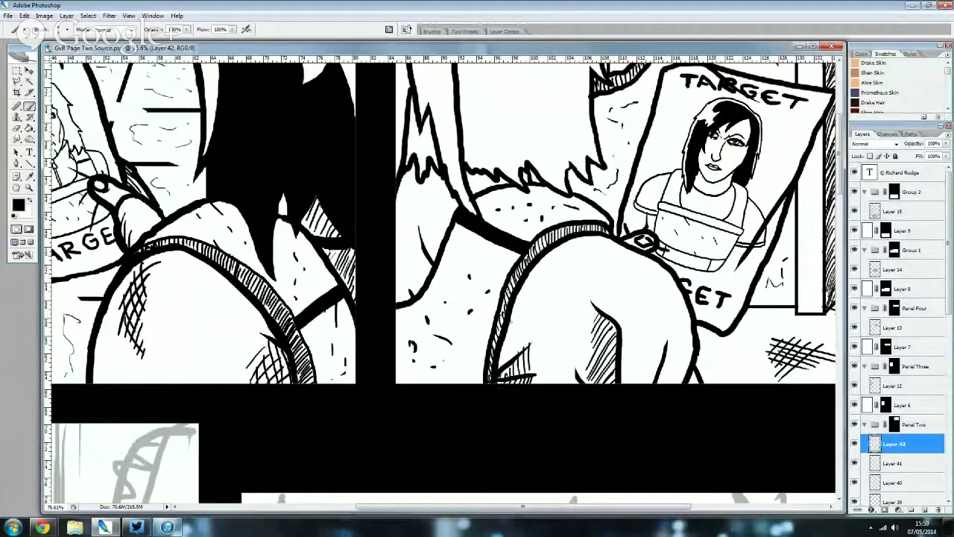
left_click_drag(525, 319, 497, 369)
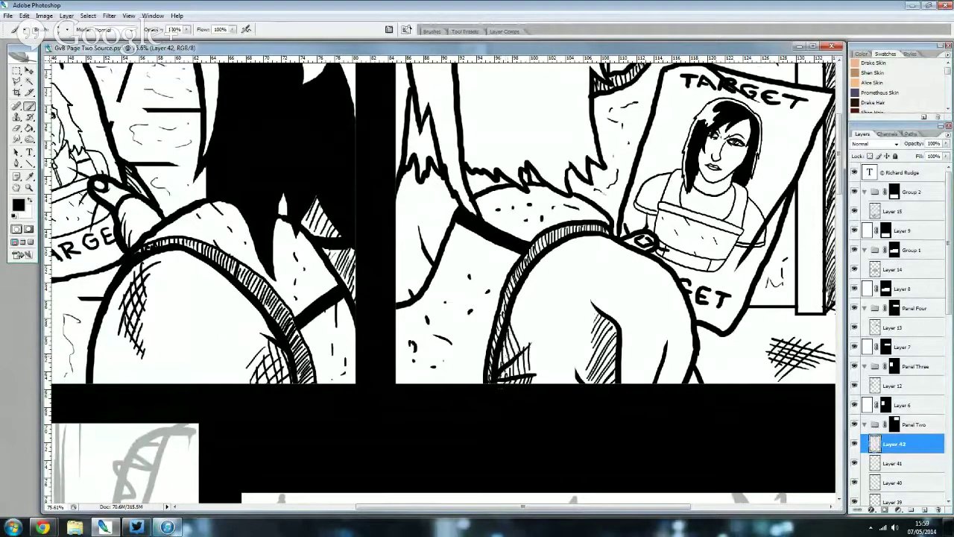
left_click_drag(521, 340, 492, 381)
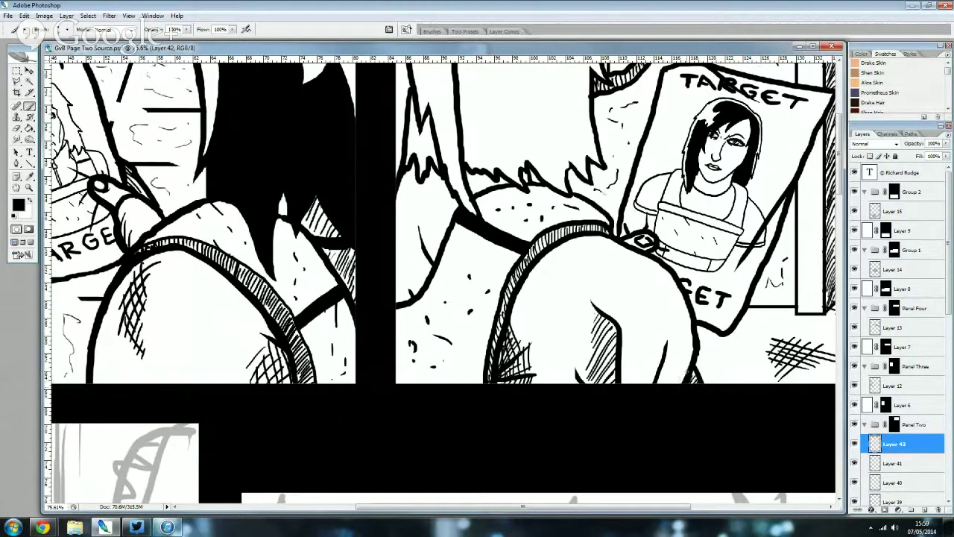
left_click_drag(683, 361, 669, 383)
left_click_drag(680, 363, 657, 383)
left_click_drag(674, 353, 655, 386)
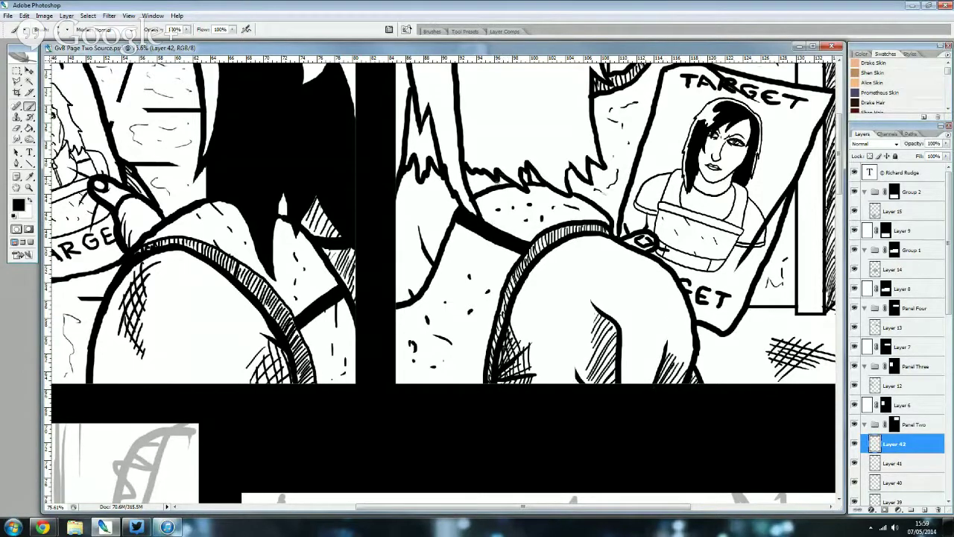
- Add diagonal hatching higher on the figure and short vertical hatch lines on the back
mouse_move(508, 177)
left_mouse_down()
mouse_move(501, 187)
mouse_move(466, 188)
left_mouse_up()
left_click_drag(488, 181, 469, 195)
left_click_drag(424, 245, 416, 293)
left_click_drag(427, 260, 422, 280)
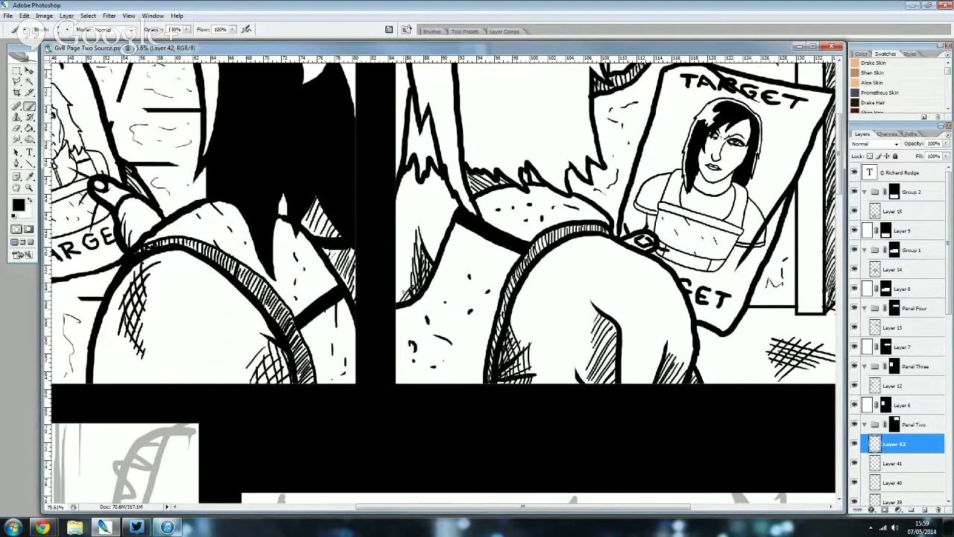
- Hatch diagonal strokes across the light-haired figure's upper back below the hair
scroll(477, 115, "up", 2)
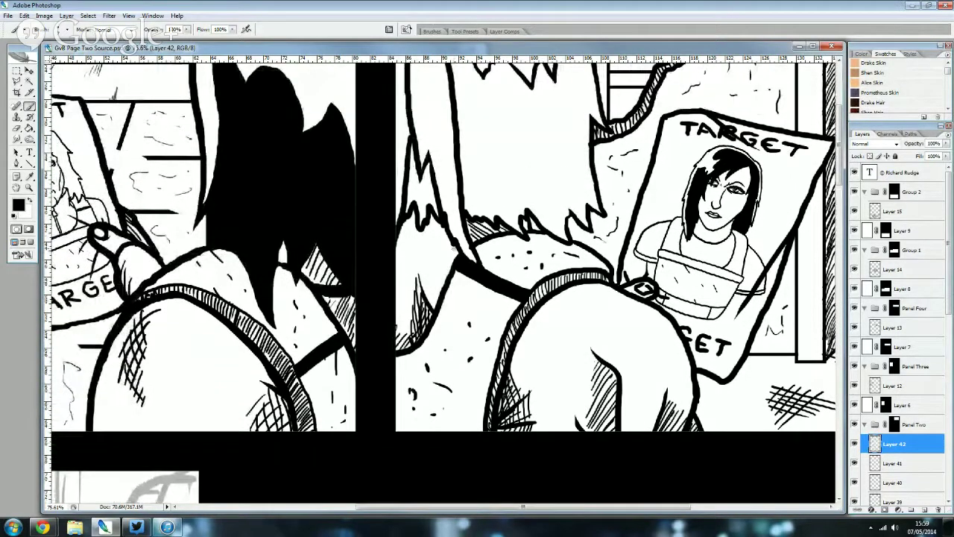
left_click_drag(451, 238, 442, 268)
mouse_move(449, 225)
left_mouse_down()
mouse_move(440, 268)
mouse_move(430, 269)
left_mouse_up()
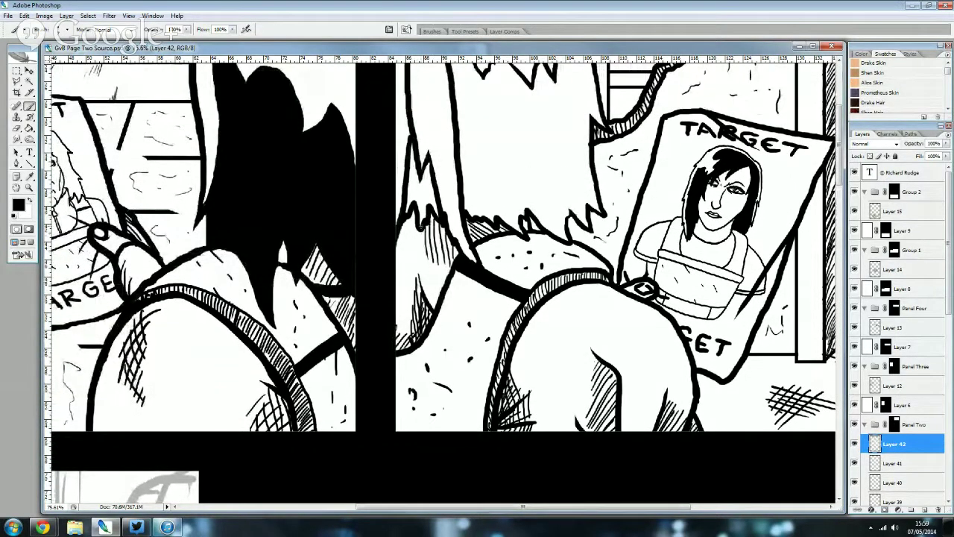
mouse_move(425, 224)
left_mouse_down()
mouse_move(419, 258)
mouse_move(401, 261)
left_mouse_up()
scroll(406, 238, "up", 2)
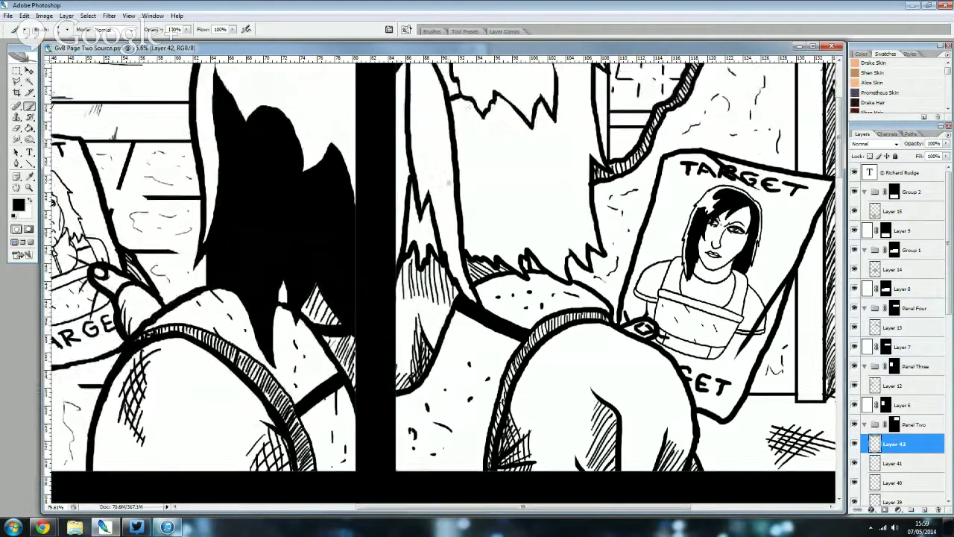
scroll(442, 284, "up", 2)
scroll(442, 284, "up", 2)
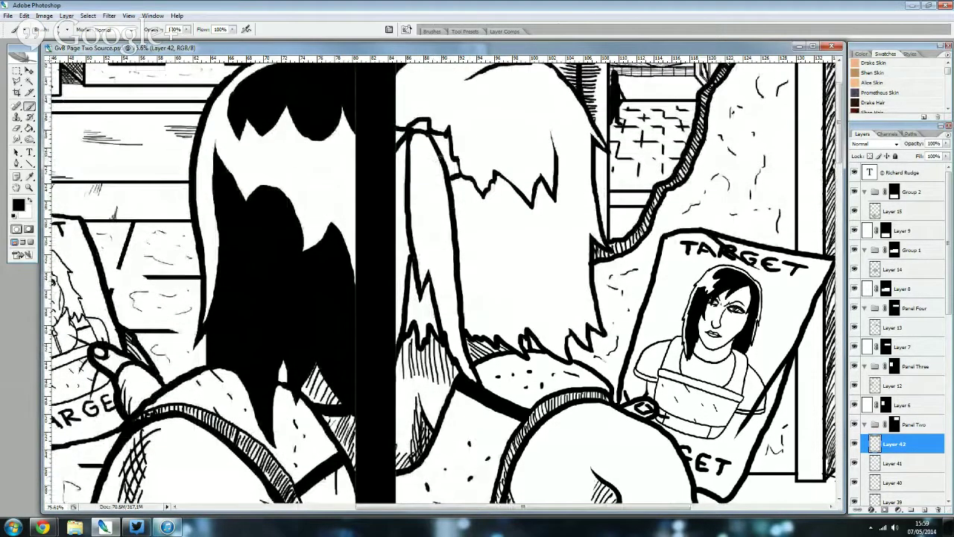
left_click_drag(443, 131, 420, 170)
mouse_move(446, 145)
left_mouse_down()
mouse_move(425, 180)
mouse_move(435, 231)
left_mouse_up()
mouse_move(453, 216)
left_mouse_down()
mouse_move(440, 245)
mouse_move(447, 263)
left_mouse_up()
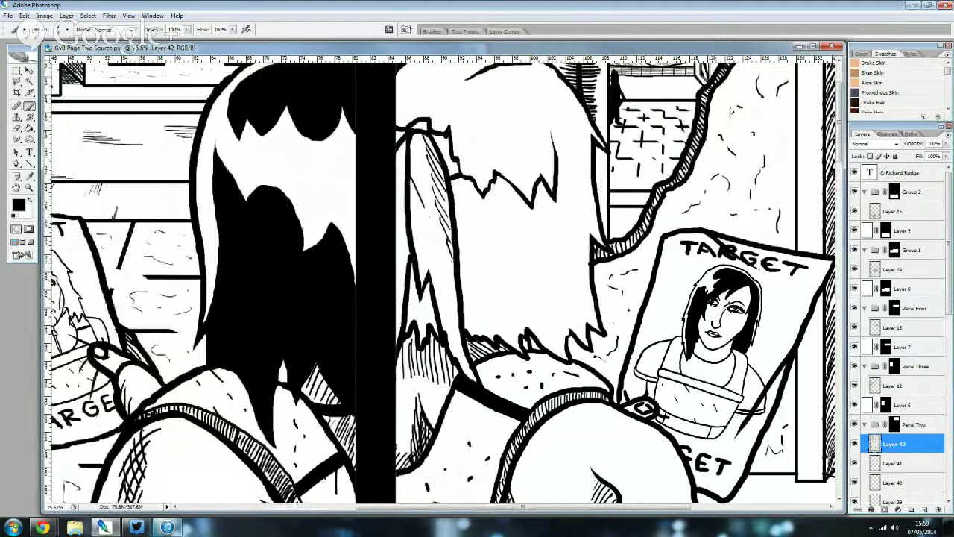
mouse_move(426, 174)
left_mouse_down()
mouse_move(410, 219)
mouse_move(414, 278)
left_mouse_up()
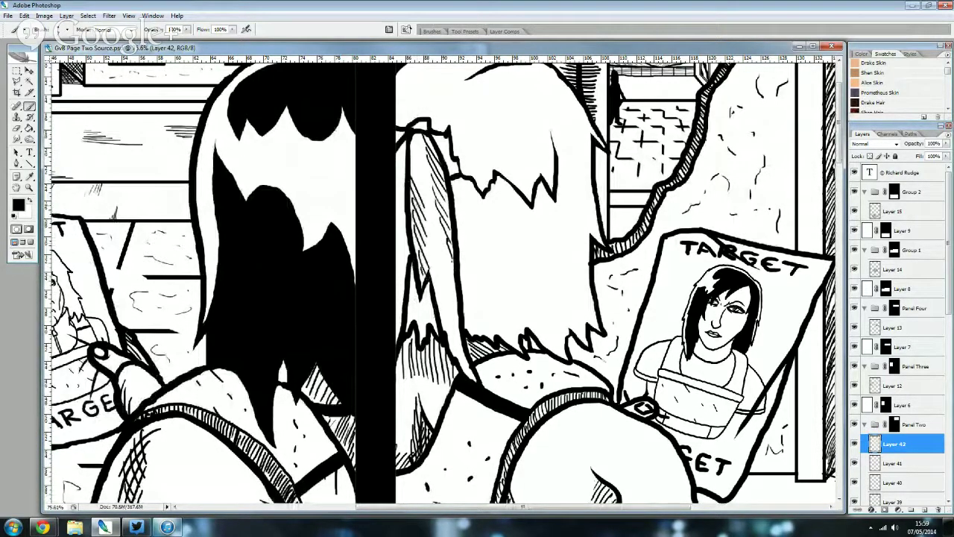
- Hatch down along the right edge of the figure's hair near the neck
scroll(449, 119, "down", 1)
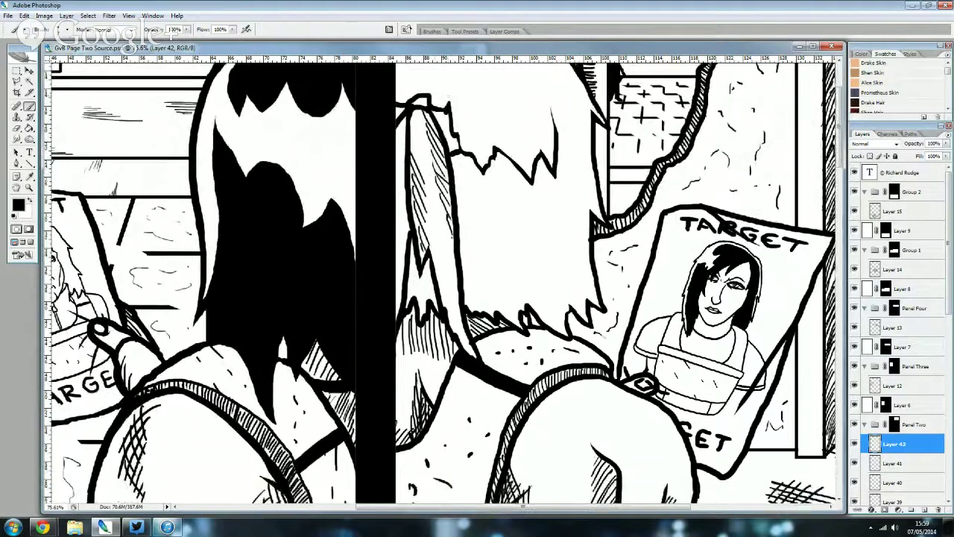
left_click_drag(470, 328, 460, 355)
mouse_move(463, 307)
left_mouse_down()
mouse_move(451, 340)
mouse_move(450, 331)
left_mouse_up()
left_click_drag(459, 279, 448, 326)
mouse_move(457, 265)
left_mouse_down()
mouse_move(444, 310)
mouse_move(439, 295)
left_mouse_up()
left_click_drag(440, 270, 435, 284)
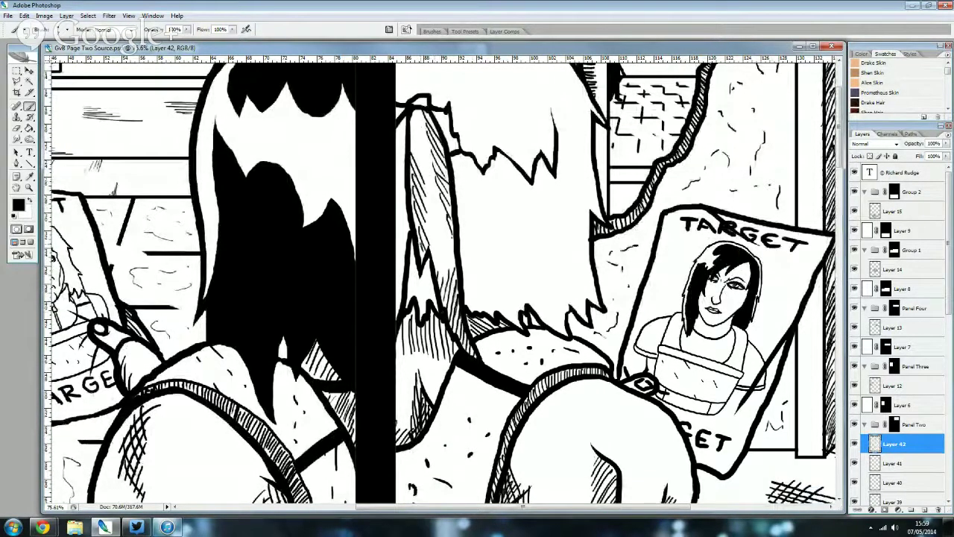
- Darken the left hair edge with hatching, working upward
scroll(440, 295, "up", 1)
left_click_drag(401, 325, 395, 346)
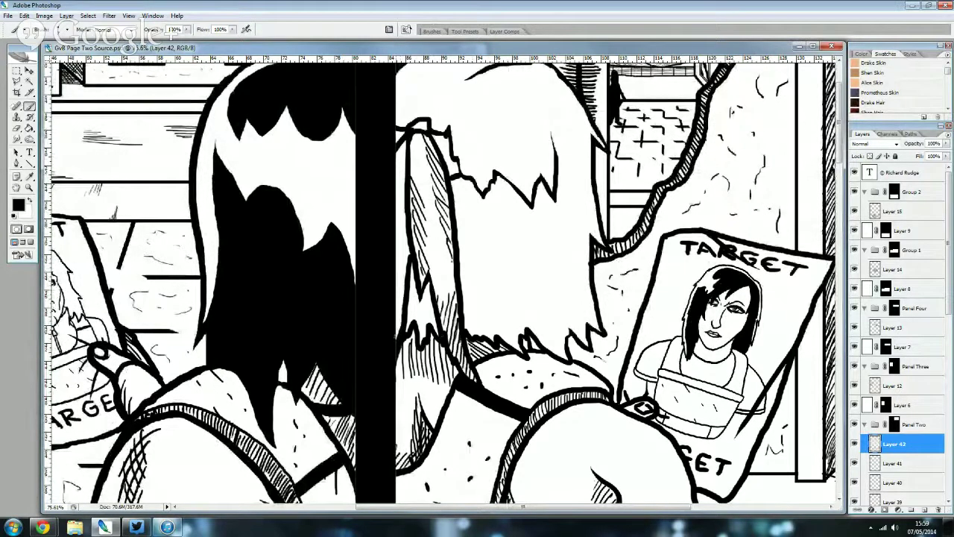
left_click_drag(402, 307, 395, 331)
left_click_drag(404, 285, 395, 318)
scroll(402, 283, "up", 1)
left_click_drag(407, 268, 397, 295)
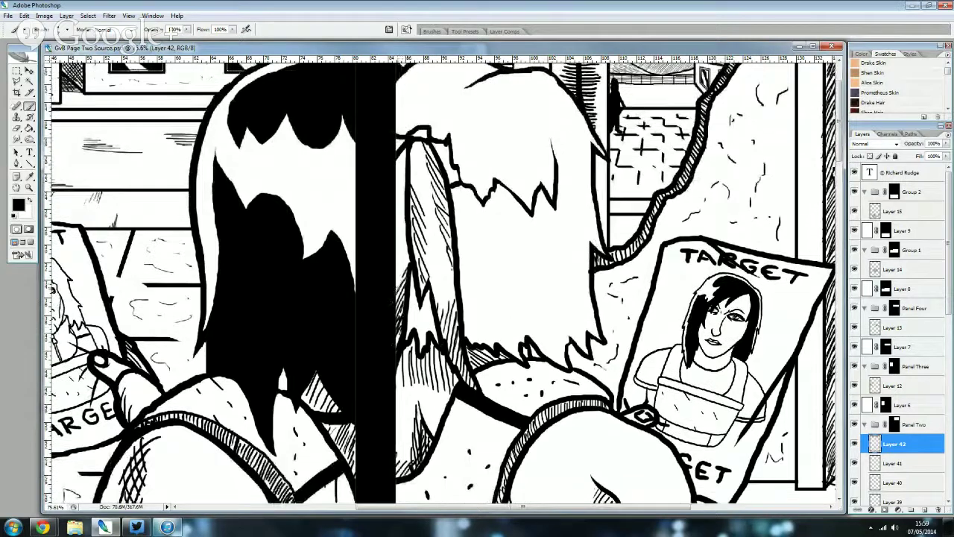
left_click_drag(406, 257, 397, 277)
left_click_drag(405, 240, 395, 262)
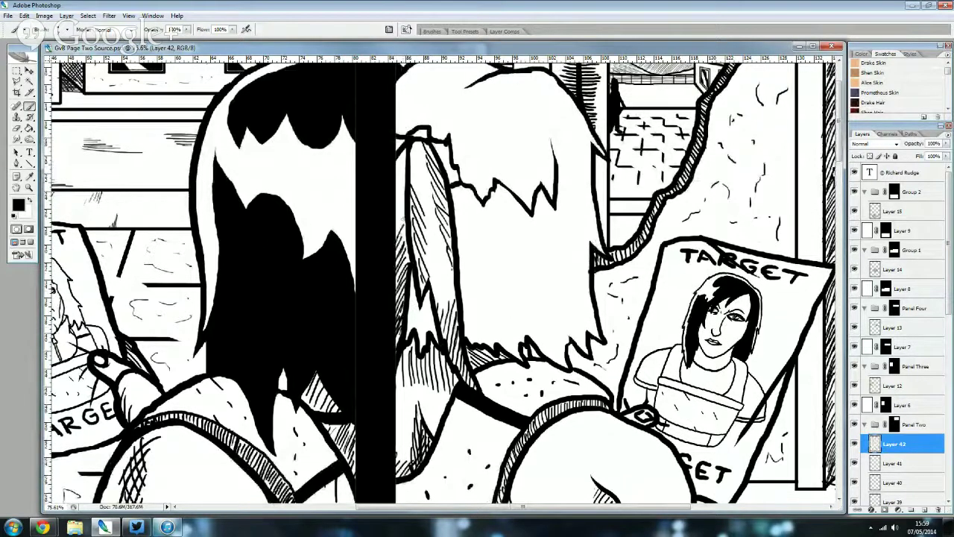
- Extend the left-edge hatching up to the top of the hair
scroll(402, 283, "up", 2)
scroll(403, 283, "up", 1)
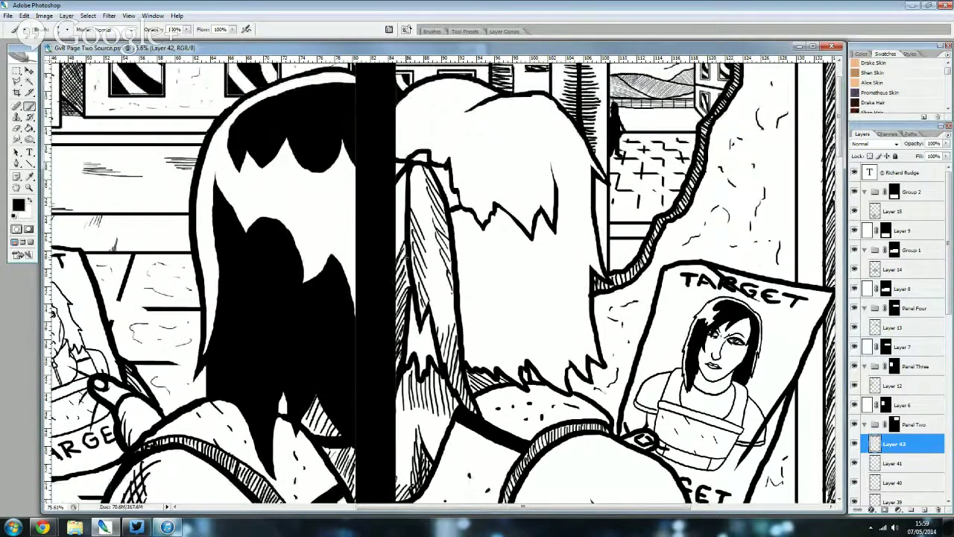
left_click_drag(405, 229, 396, 256)
left_click_drag(407, 215, 395, 243)
mouse_move(405, 192)
left_mouse_down()
mouse_move(395, 231)
mouse_move(396, 213)
left_mouse_up()
left_click_drag(405, 177, 393, 196)
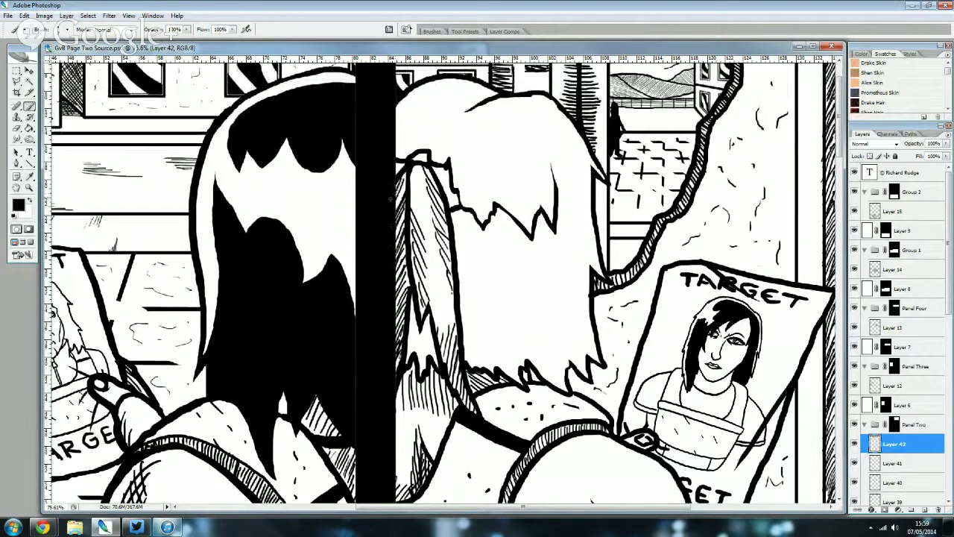
scroll(472, 104, "down", 4)
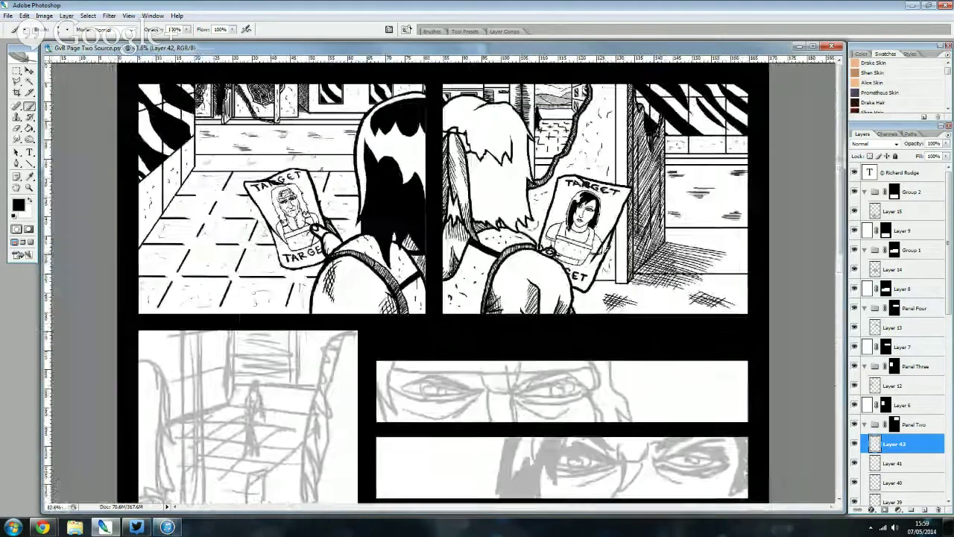
- Zoom in slightly and cross-hatch the right panel figure's shoulder
scroll(472, 104, "down", 1)
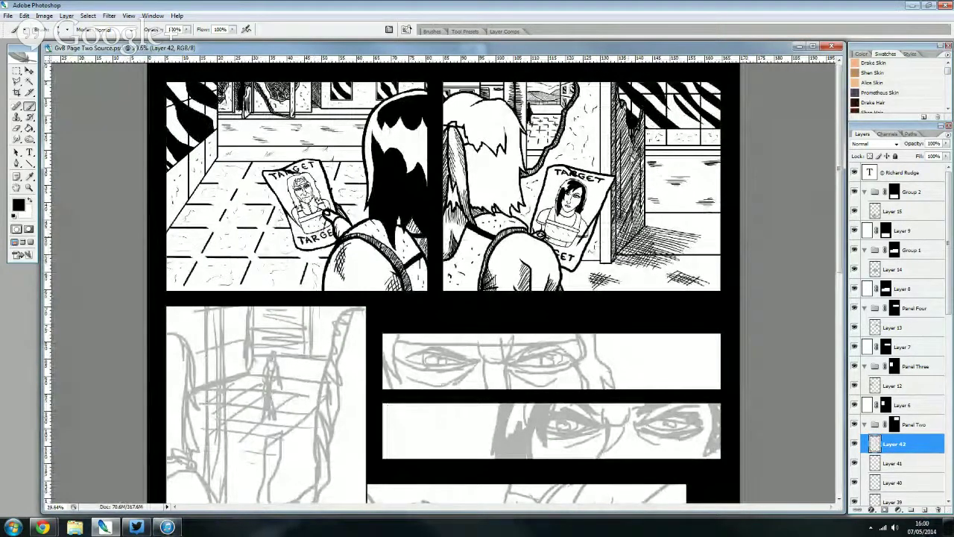
key("ctrl+plus")
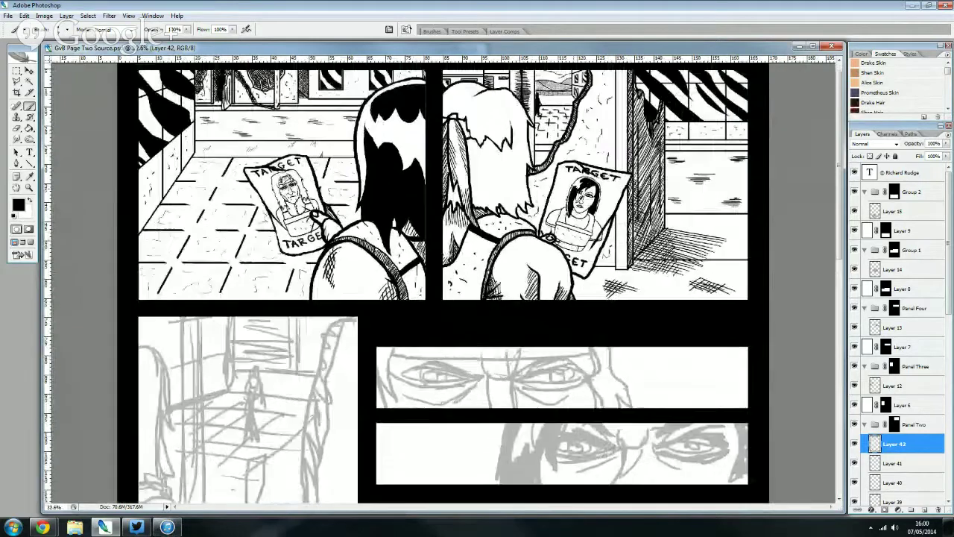
scroll(507, 206, "up", 2)
scroll(507, 206, "up", 1)
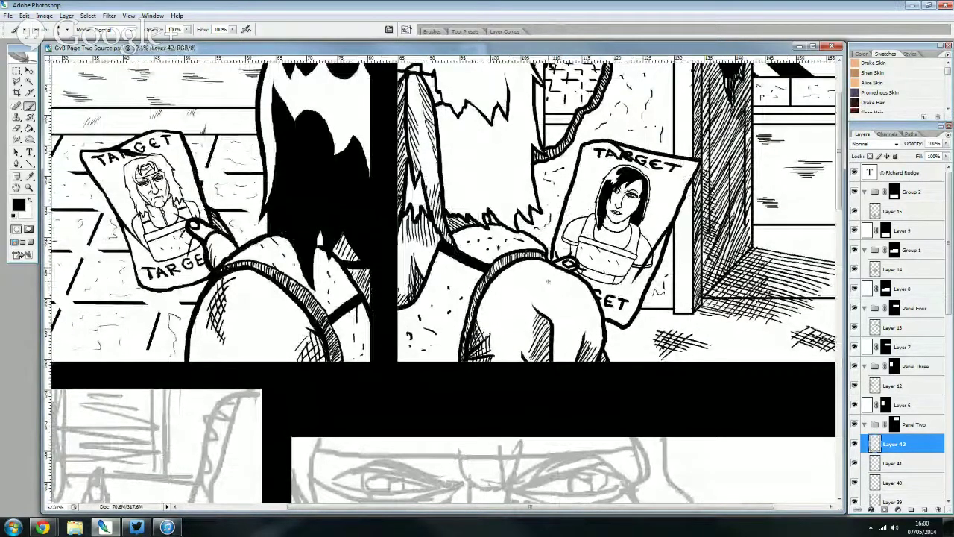
mouse_move(561, 277)
left_mouse_down()
mouse_move(528, 270)
mouse_move(501, 289)
left_mouse_up()
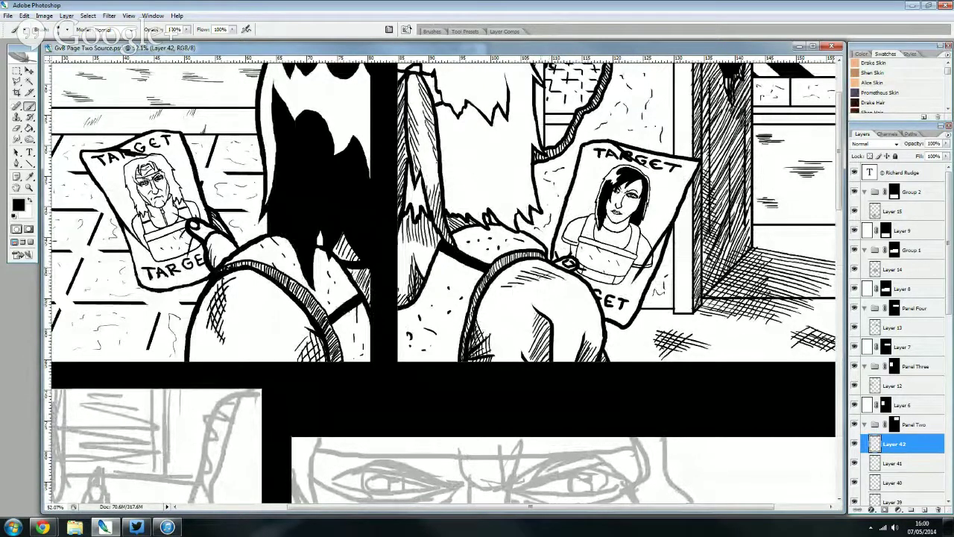
left_click_drag(548, 268, 504, 290)
- Add hatching inside the figure's hair strand and zoom back out to the page
scroll(488, 201, "up", 2)
scroll(488, 201, "up", 2)
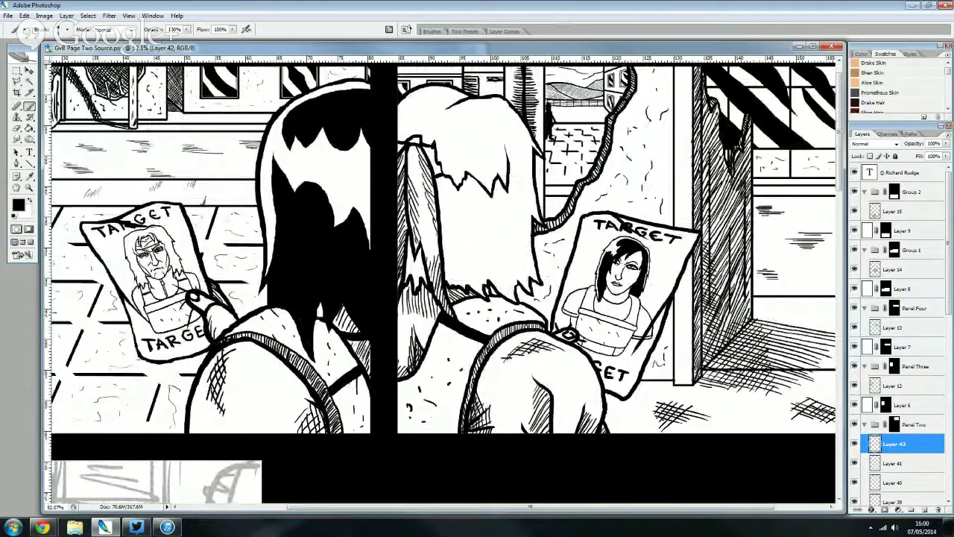
scroll(744, 146, "down", 3)
scroll(467, 91, "up", 4)
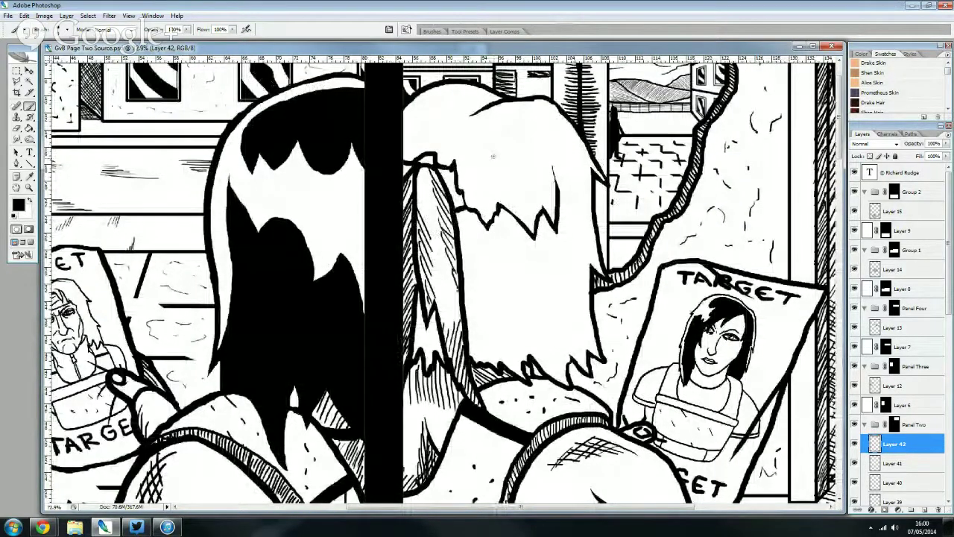
mouse_move(440, 169)
left_mouse_down()
mouse_move(466, 203)
mouse_move(462, 212)
left_mouse_up()
scroll(475, 217, "up", 1)
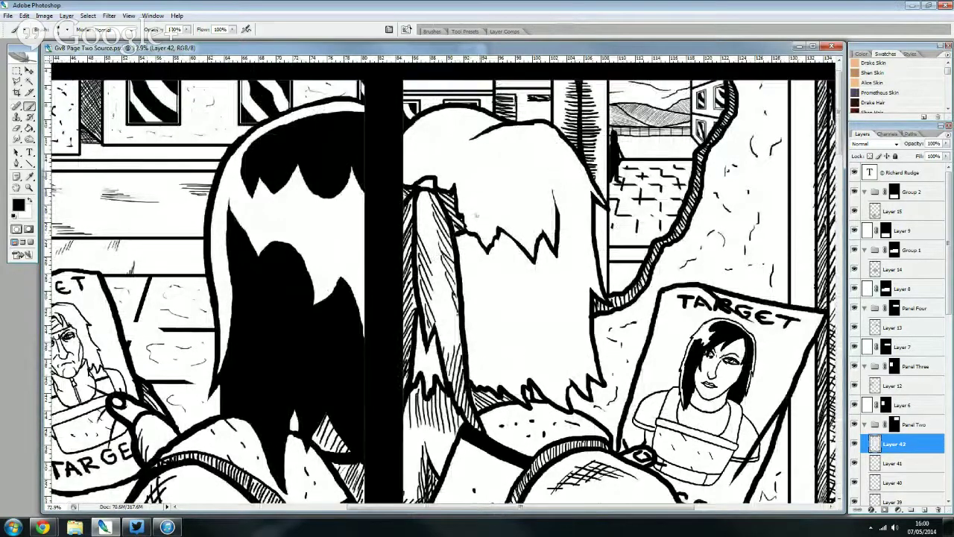
scroll(468, 231, "up", 1)
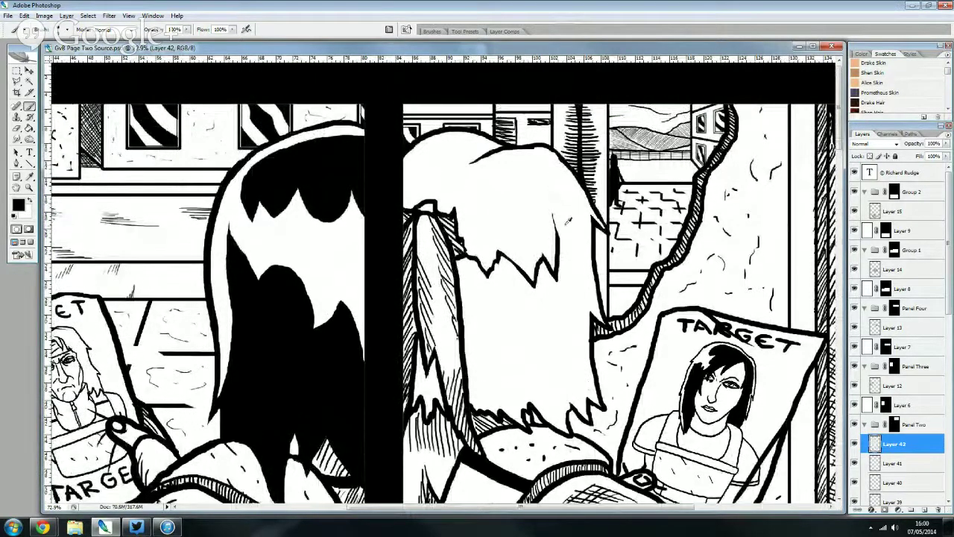
scroll(468, 231, "down", 2)
scroll(451, 231, "down", 1)
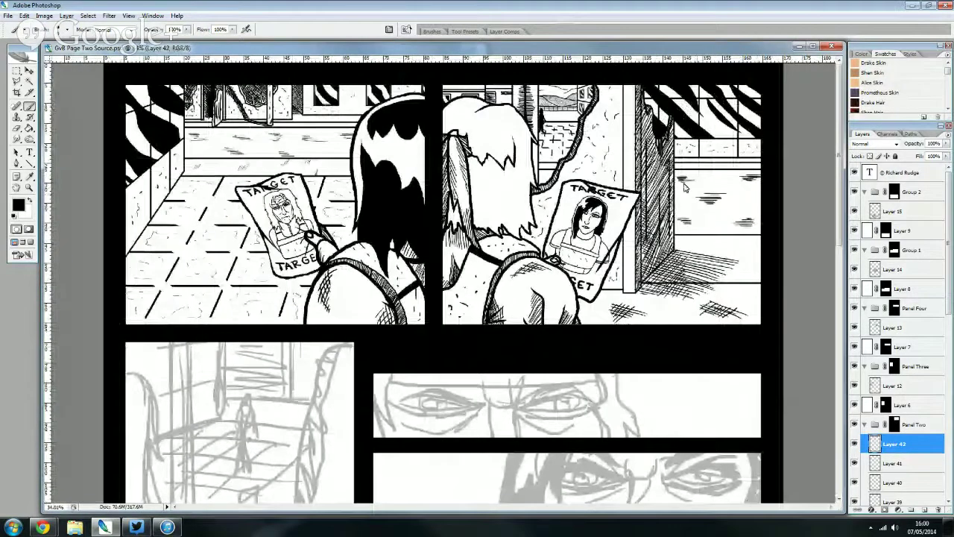
scroll(447, 231, "down", 1)
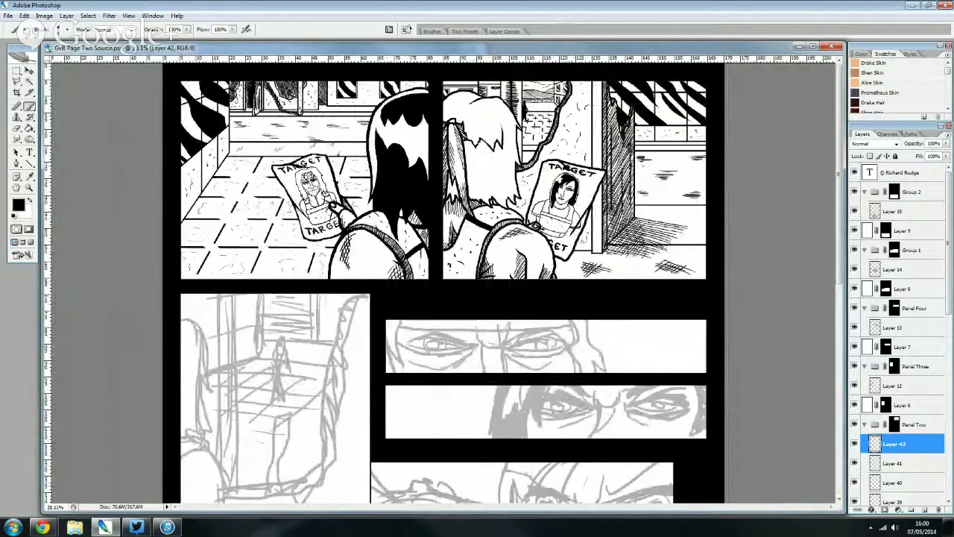
- Collapse the Panel Two layer group and save the comic page document
scroll(435, 283, "down", 1)
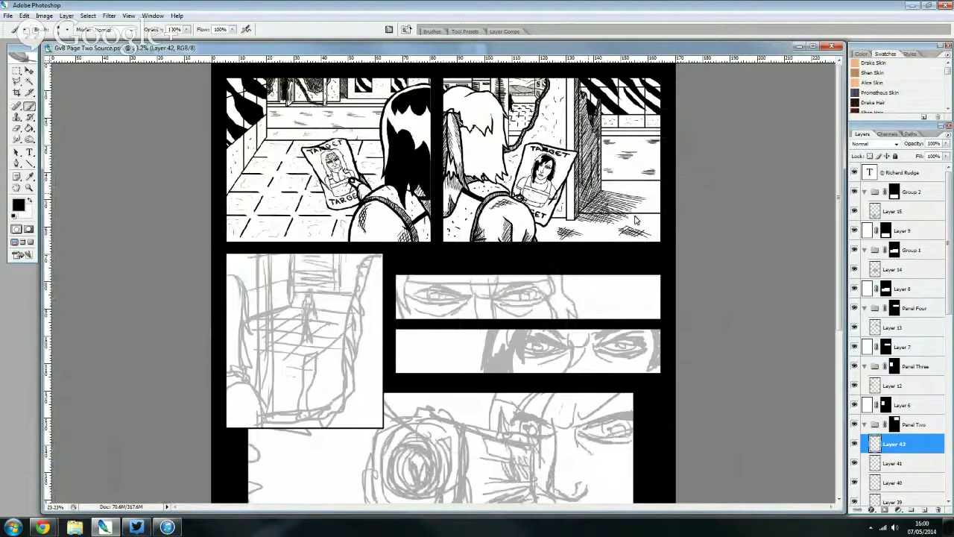
left_click(863, 424)
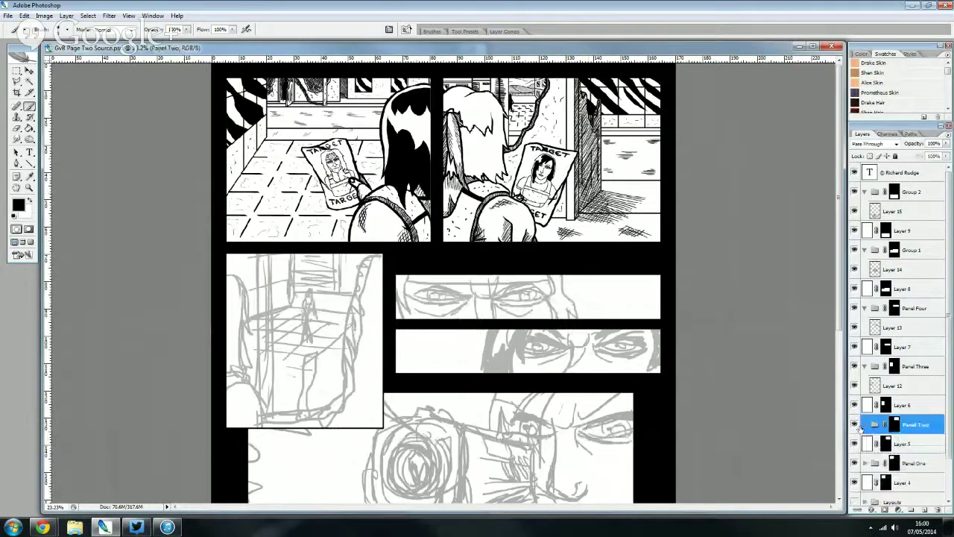
left_click(7, 15)
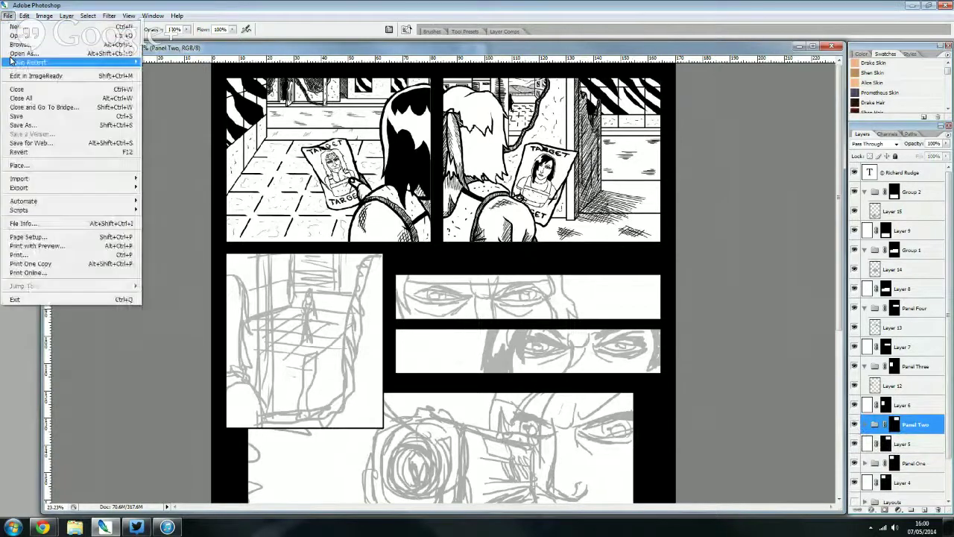
left_click(27, 117)
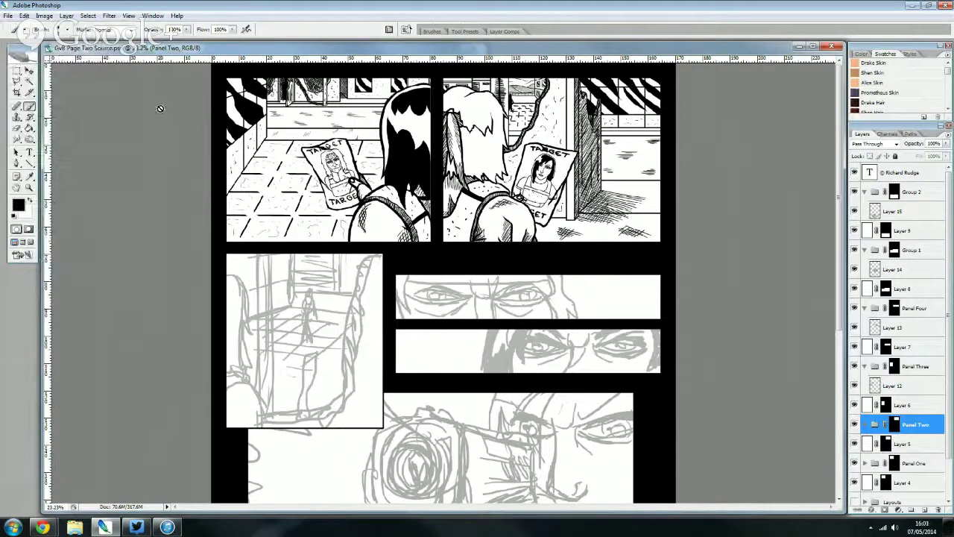
left_click(152, 16)
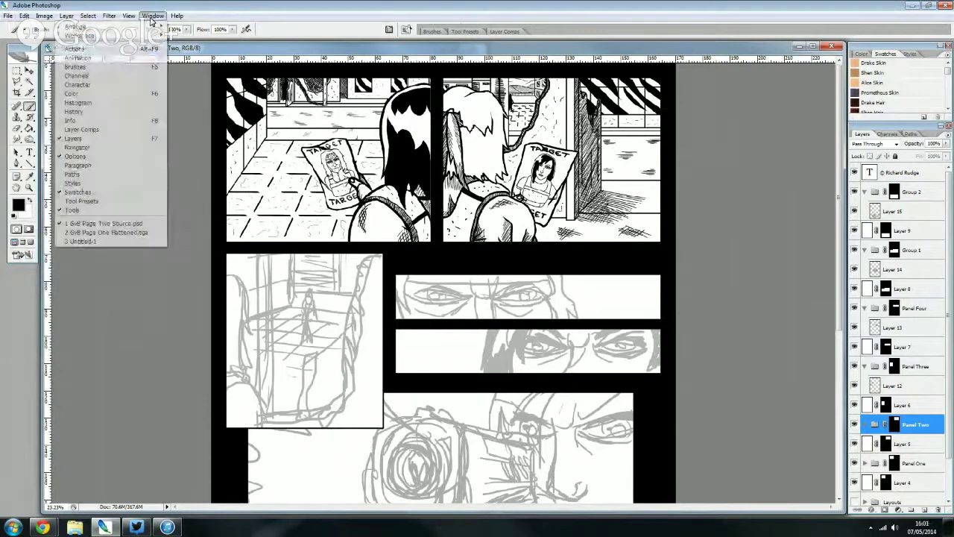
- Save the untitled portrait as 'Gun Portrait', accepting the compatibility prompt, and close it
left_click(113, 243)
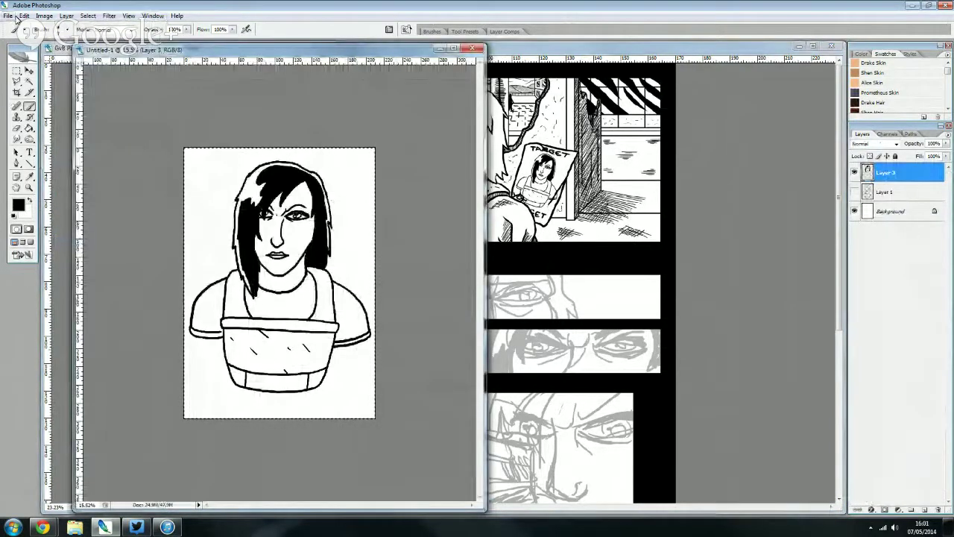
left_click(11, 16)
left_click(97, 128)
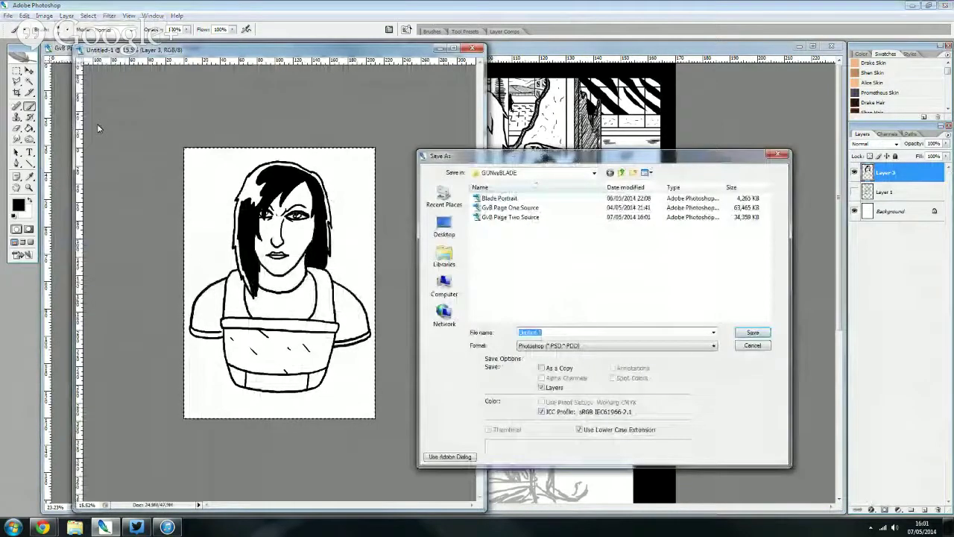
type("Gu")
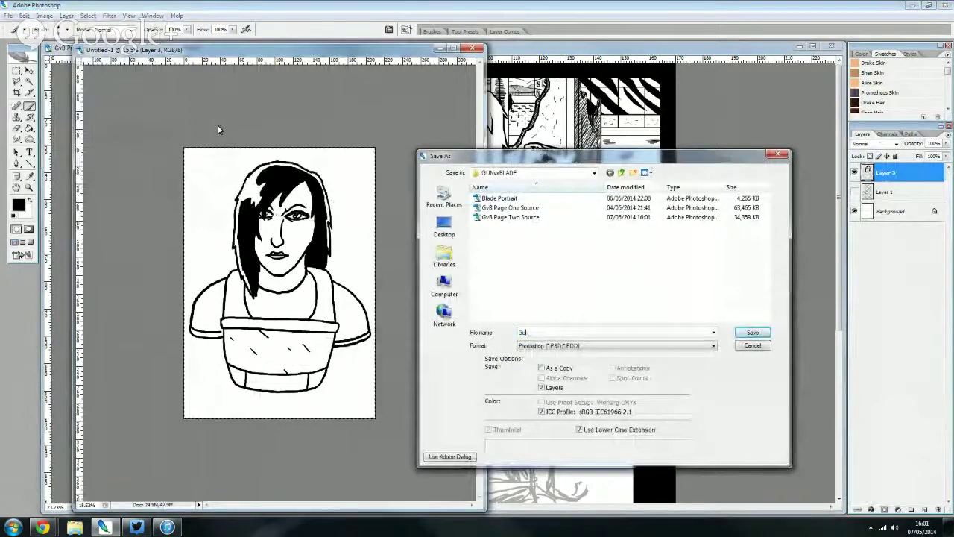
type("n Port")
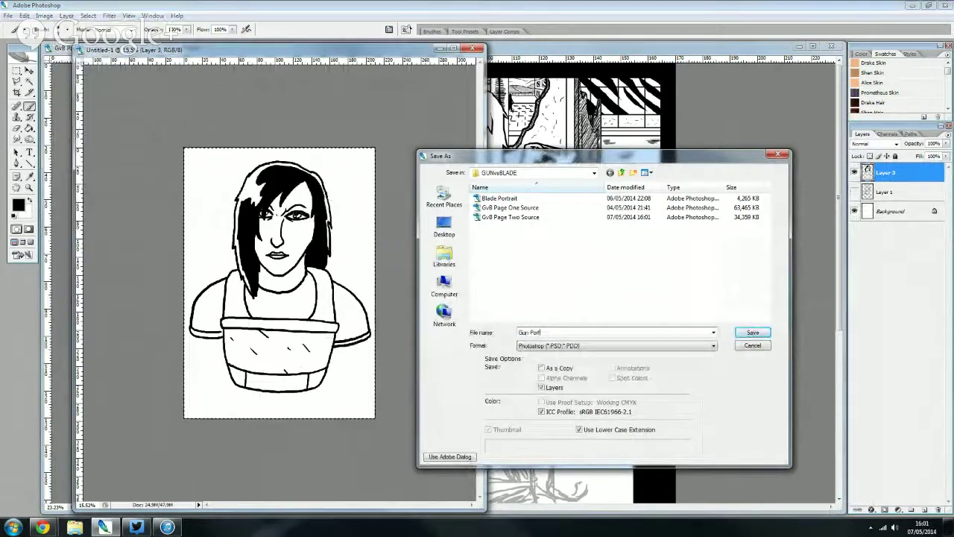
type("rait")
key("Return")
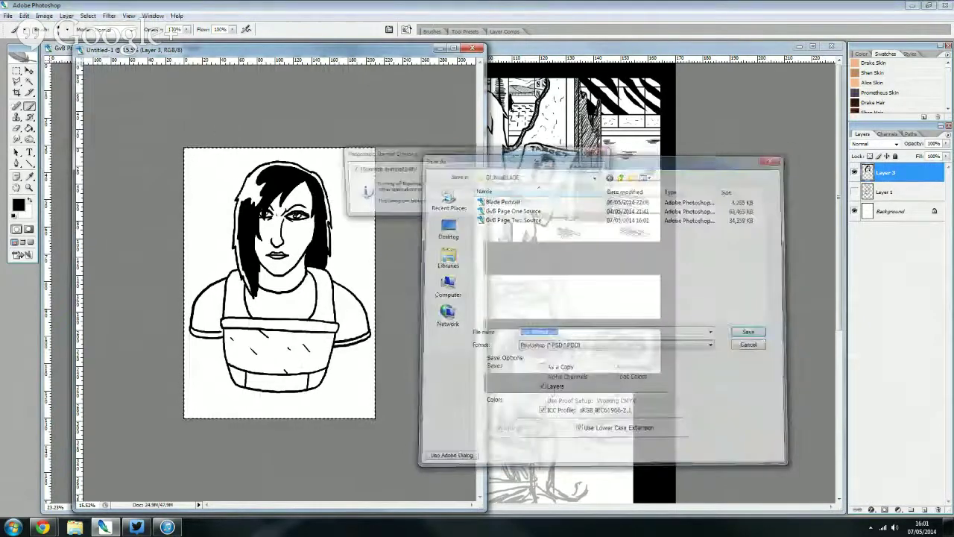
key("Return")
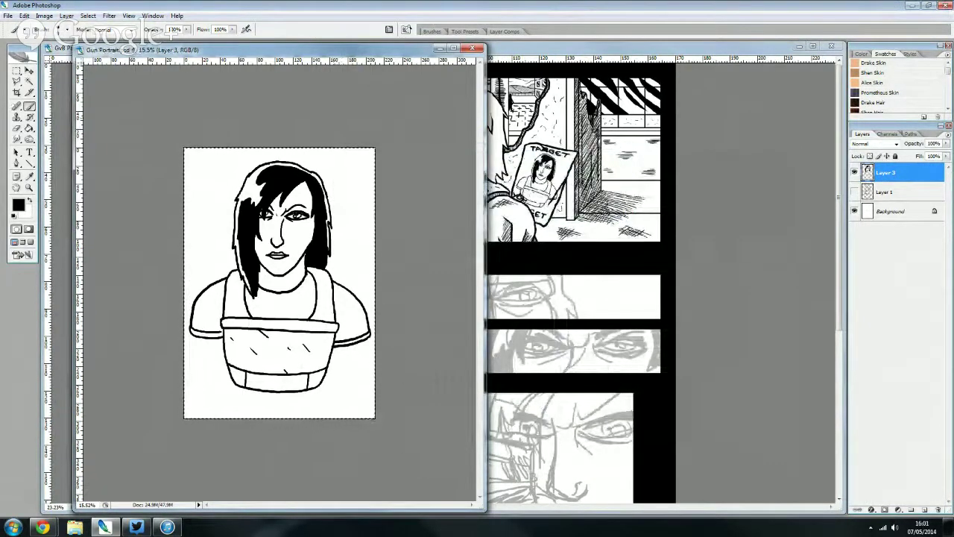
left_click(472, 50)
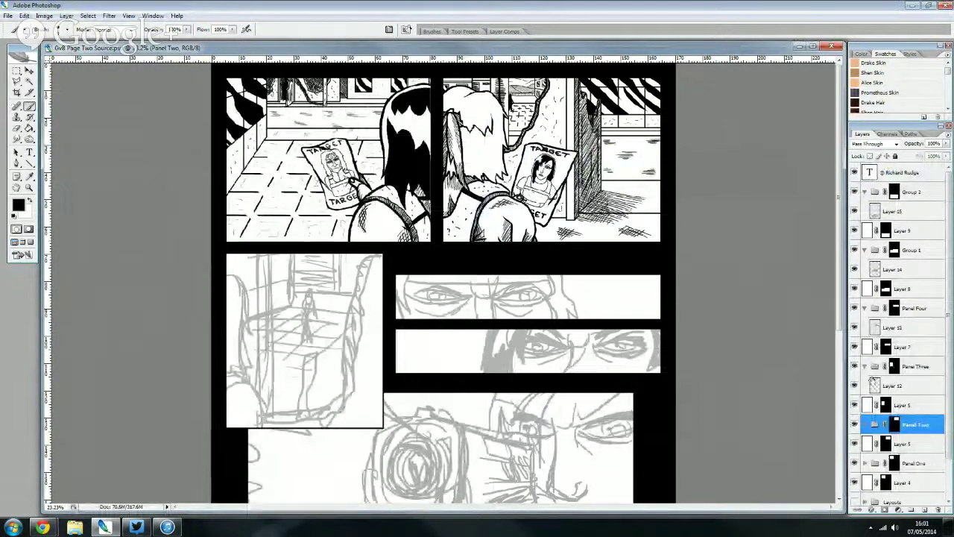
- Add an empty layer above Layer 12 and bring panel three into view
left_click(888, 384)
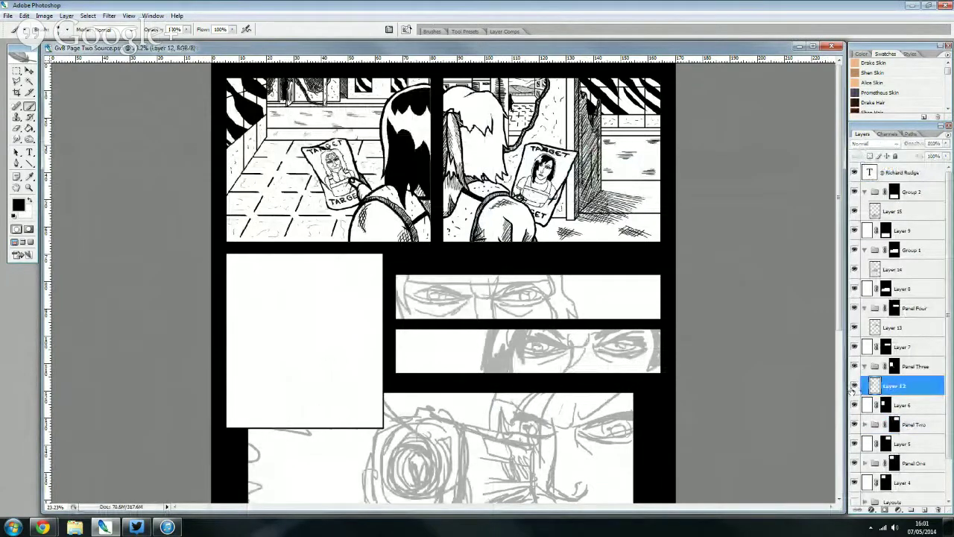
left_click(925, 508)
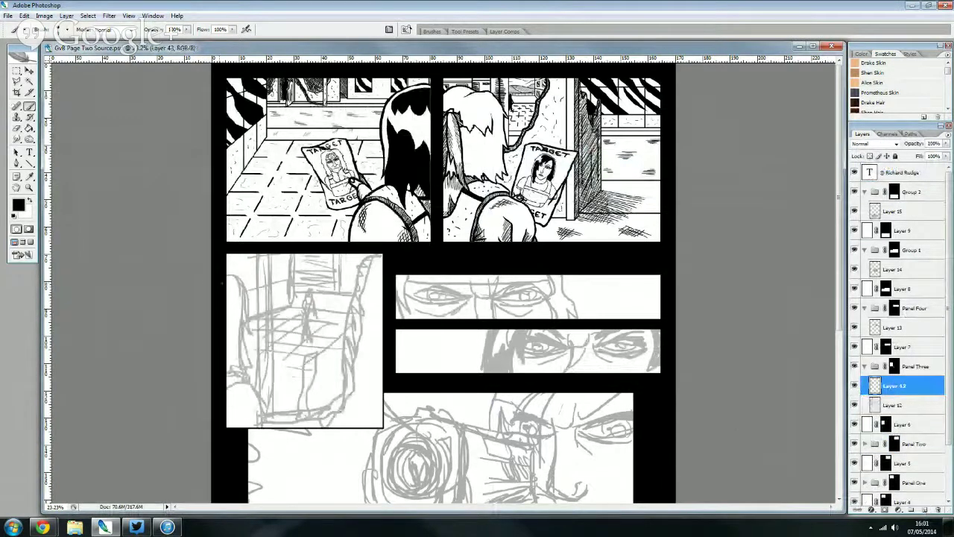
scroll(399, 322, "up", 3)
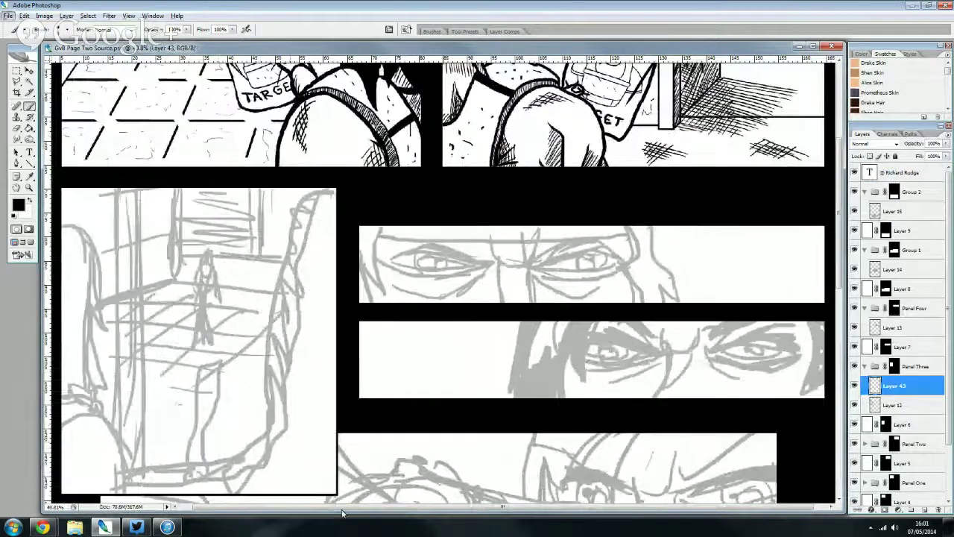
scroll(343, 492, "down", 2)
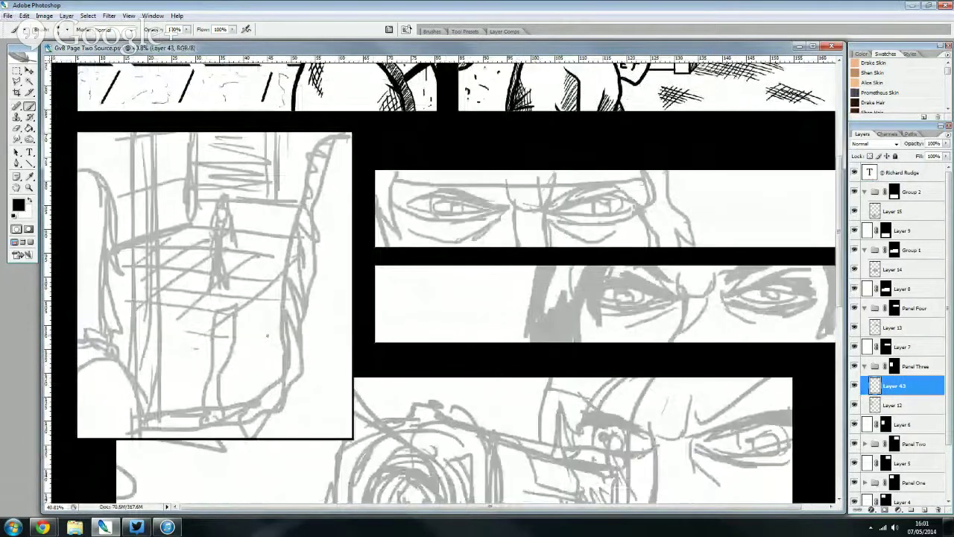
scroll(104, 248, "up", 2)
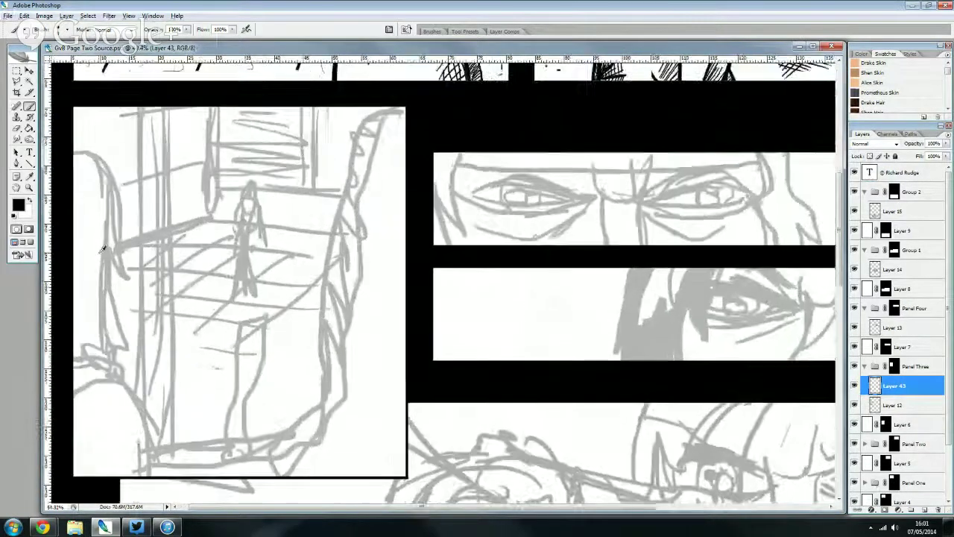
scroll(280, 510, "down", 1)
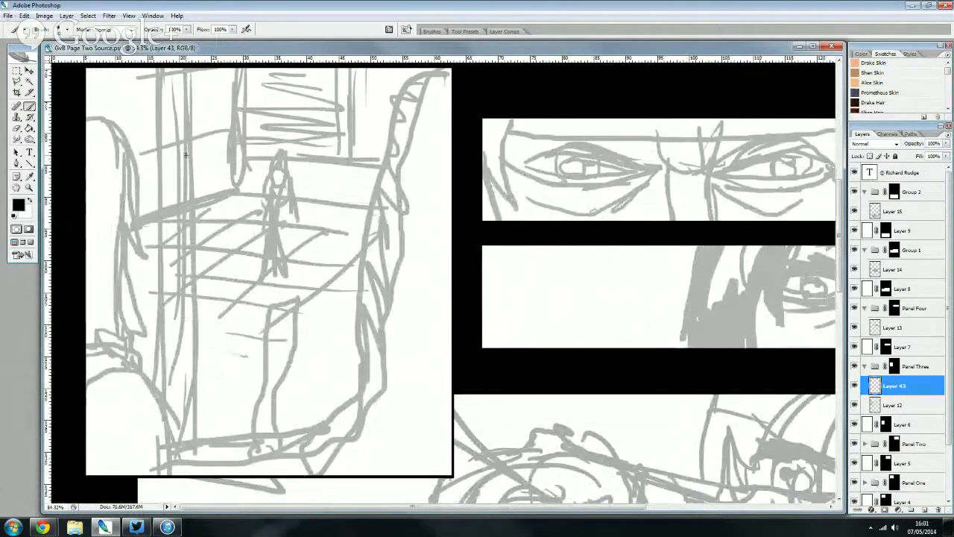
- Ink the jagged hair outline at panel three's left edge, erasing and rejoining its top
mouse_move(82, 116)
left_mouse_down()
mouse_move(125, 143)
mouse_move(146, 223)
mouse_move(142, 352)
mouse_move(119, 337)
mouse_move(85, 348)
left_mouse_up()
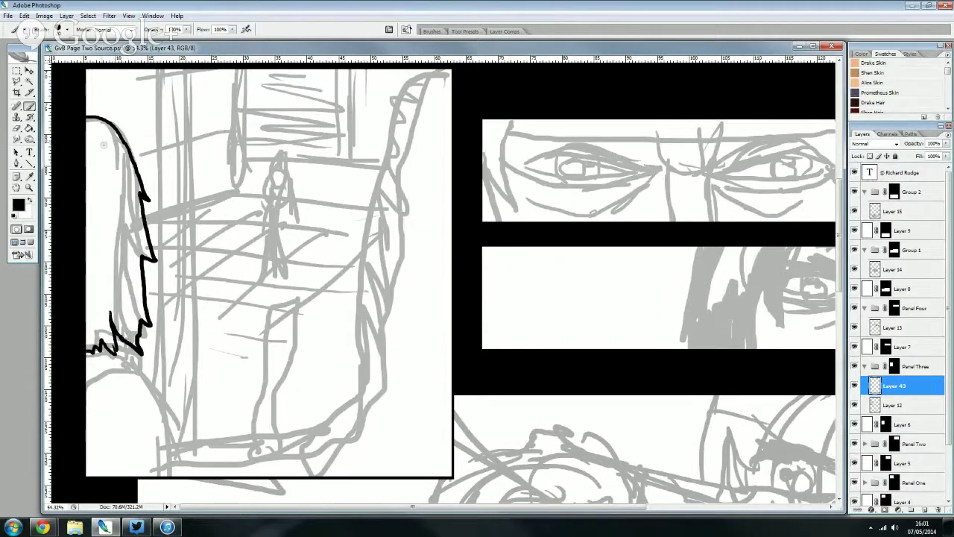
mouse_move(113, 124)
left_mouse_down()
mouse_move(143, 158)
mouse_move(128, 157)
mouse_move(148, 164)
mouse_move(116, 119)
left_mouse_up()
left_click(16, 129)
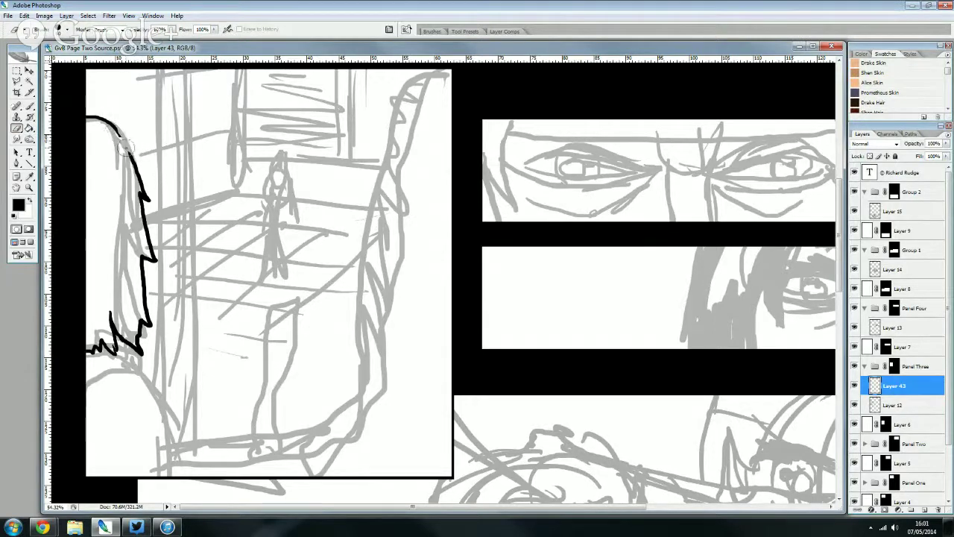
left_click_drag(128, 153, 86, 117)
left_click(30, 107)
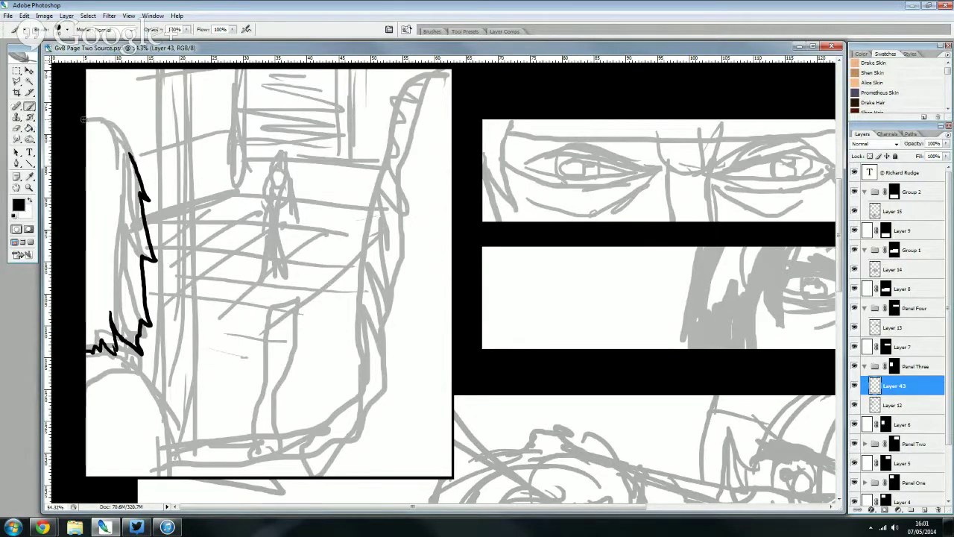
left_click_drag(113, 130, 132, 155)
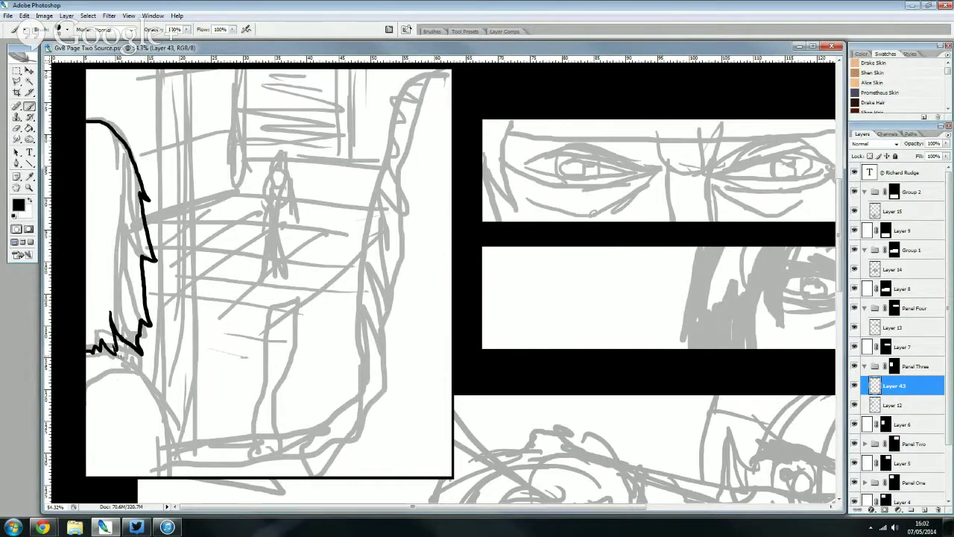
- Ink the shoulder and arm lines below the hair, clean the junction, and add a layer
left_click_drag(141, 376, 138, 356)
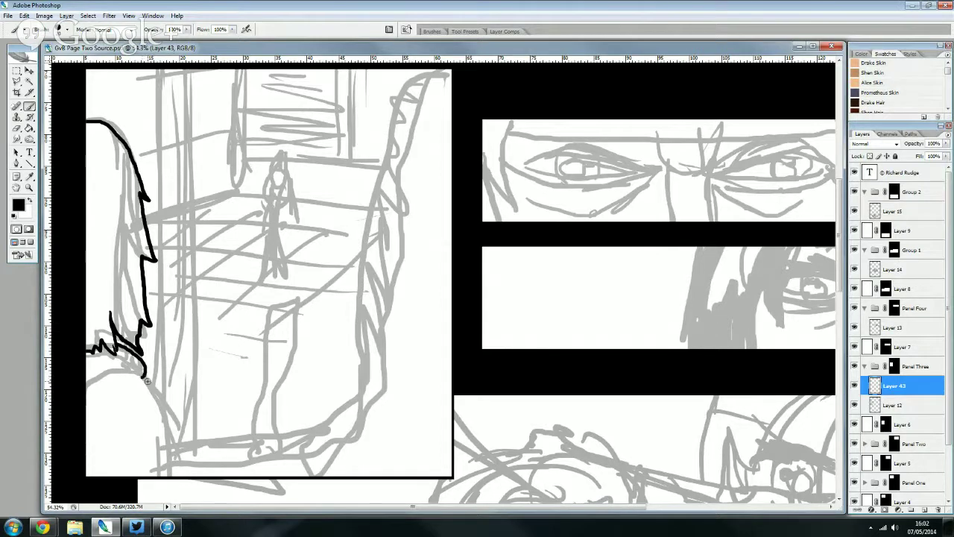
left_click_drag(147, 376, 87, 377)
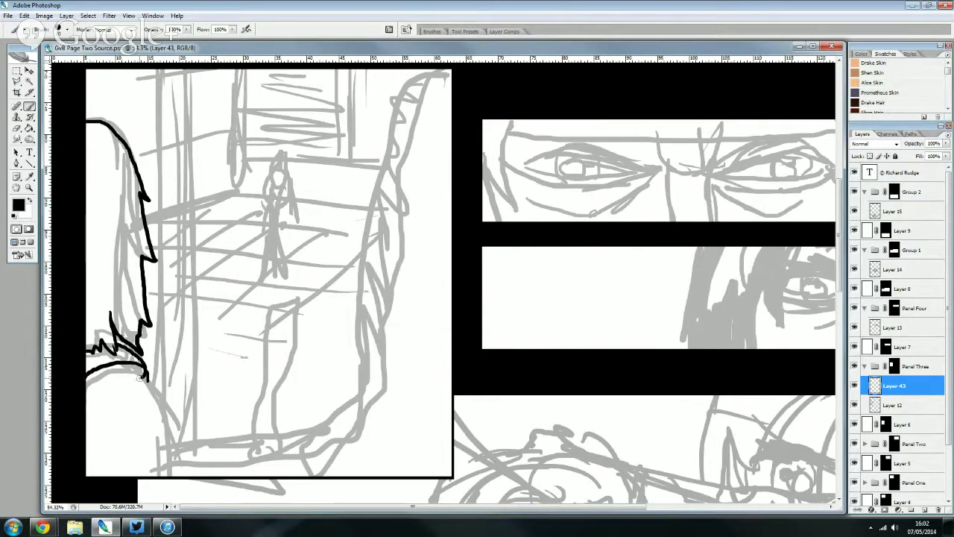
mouse_move(147, 376)
left_mouse_down()
mouse_move(91, 384)
mouse_move(165, 472)
left_mouse_up()
mouse_move(179, 431)
left_mouse_down()
mouse_move(177, 475)
mouse_move(110, 426)
left_mouse_up()
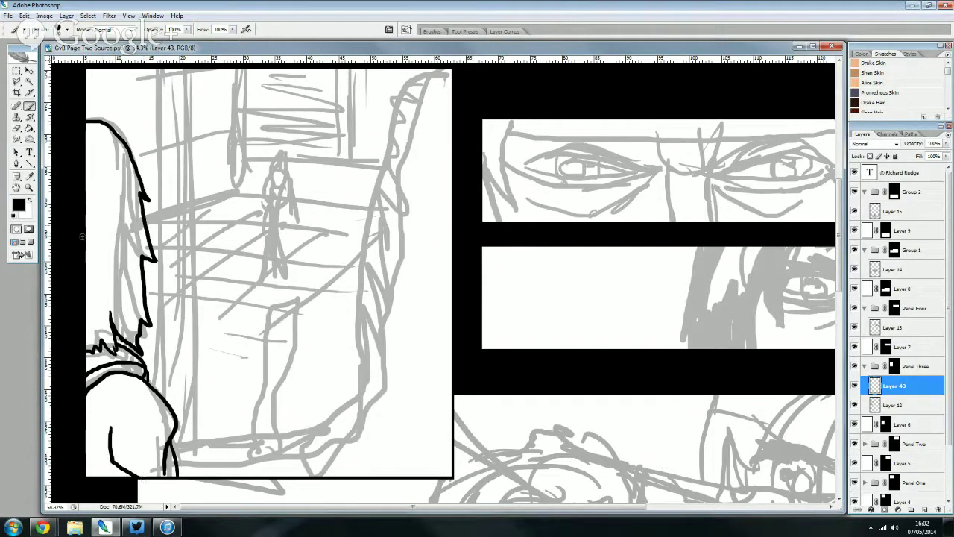
key("e")
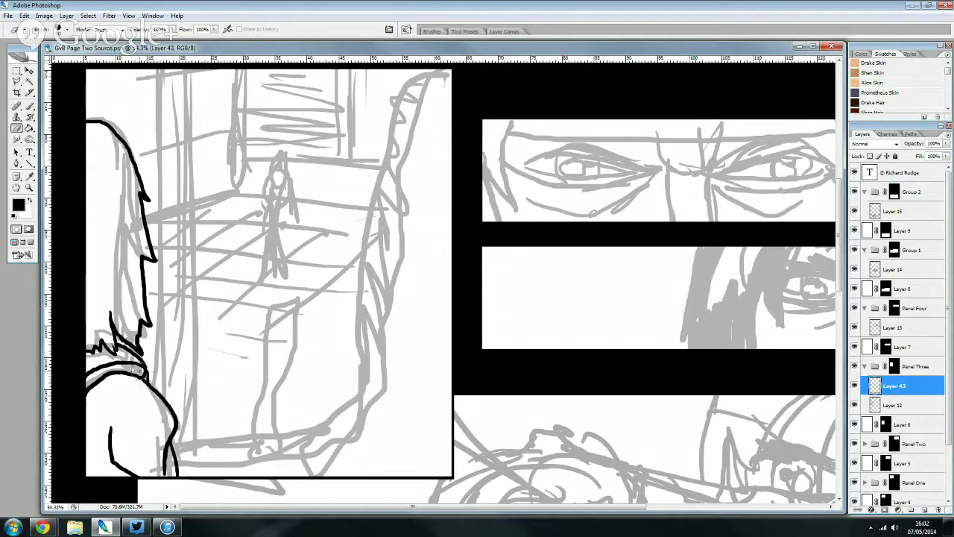
left_click_drag(136, 369, 147, 378)
left_click(29, 107)
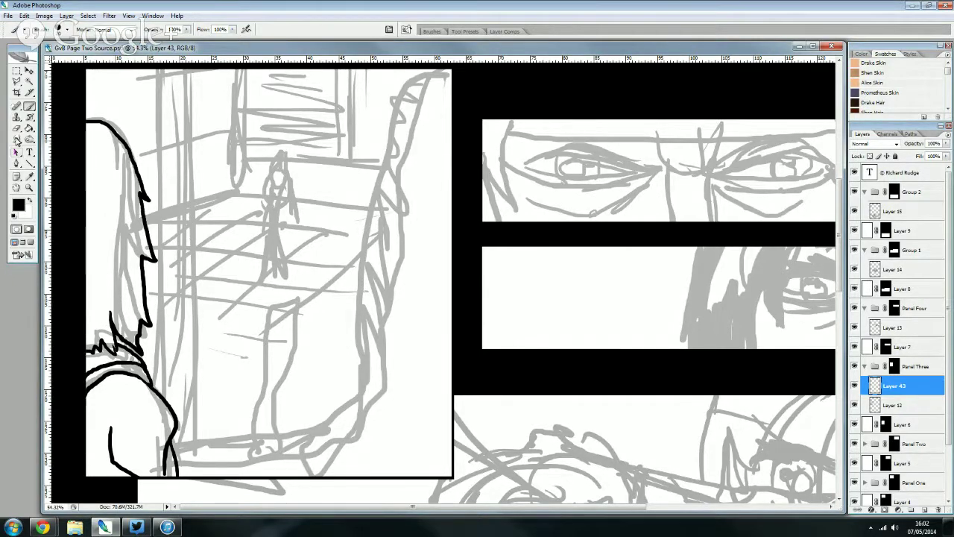
left_click(17, 128)
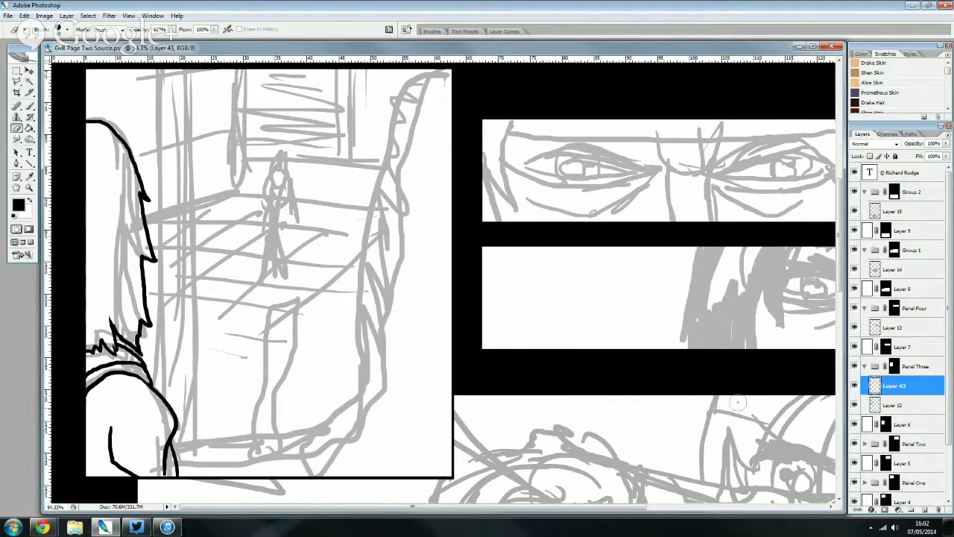
left_click(933, 509)
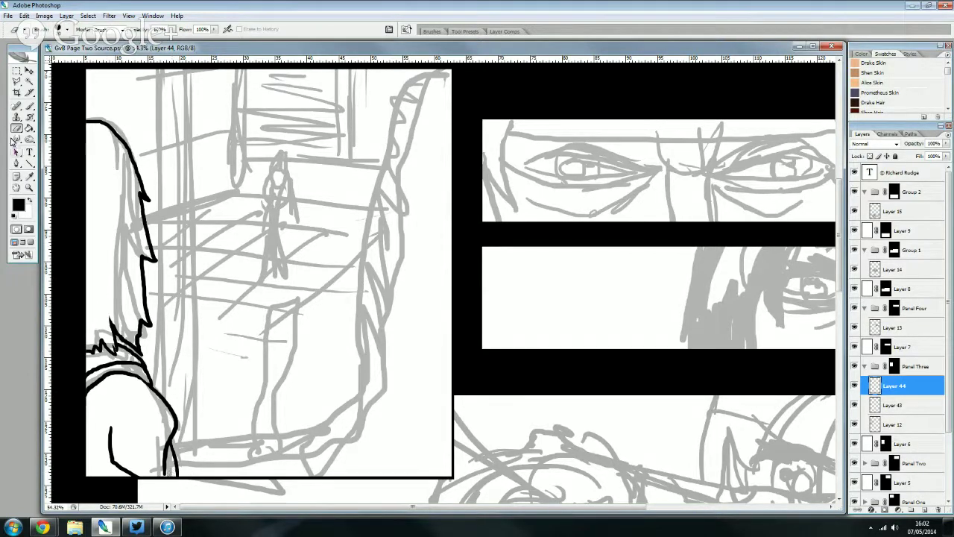
- Hatch the shoulder's bottom and left, then cross-hatch its diagonal hatching
key("b")
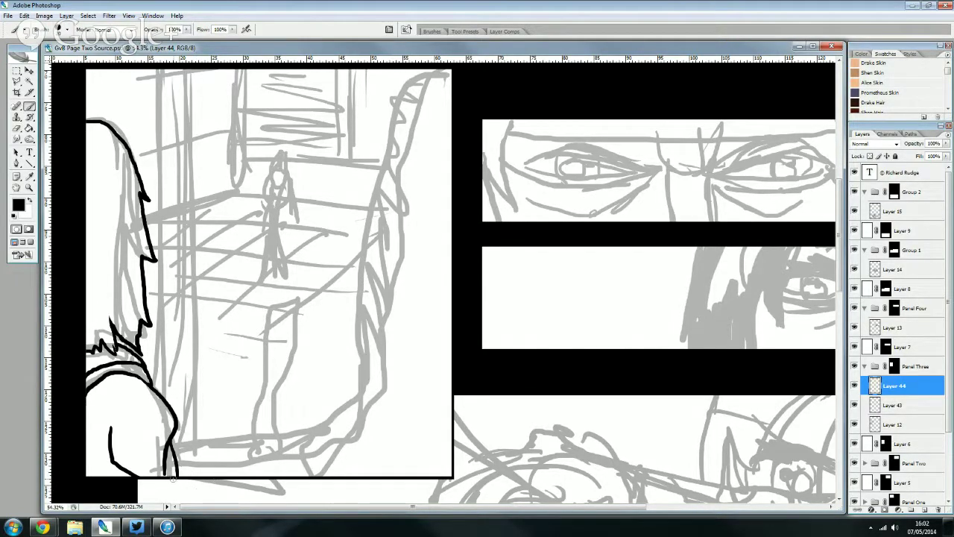
mouse_move(176, 462)
left_mouse_down()
mouse_move(167, 477)
mouse_move(166, 462)
mouse_move(110, 482)
mouse_move(94, 477)
left_mouse_up()
mouse_move(107, 436)
left_mouse_down()
mouse_move(88, 474)
mouse_move(85, 466)
left_mouse_up()
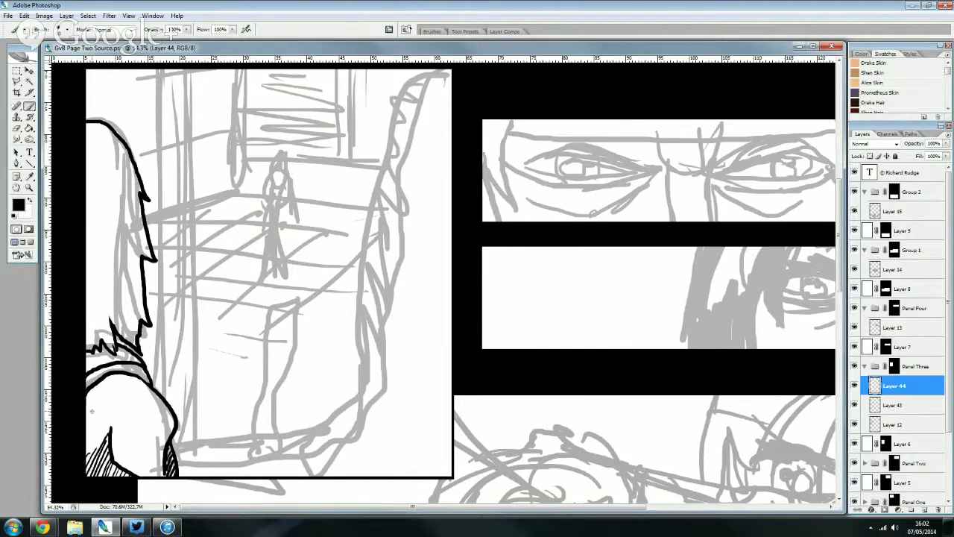
mouse_move(150, 395)
left_mouse_down()
mouse_move(142, 414)
mouse_move(129, 409)
left_mouse_up()
left_click_drag(134, 383, 119, 408)
left_click_drag(124, 383, 108, 412)
left_click_drag(111, 388, 98, 416)
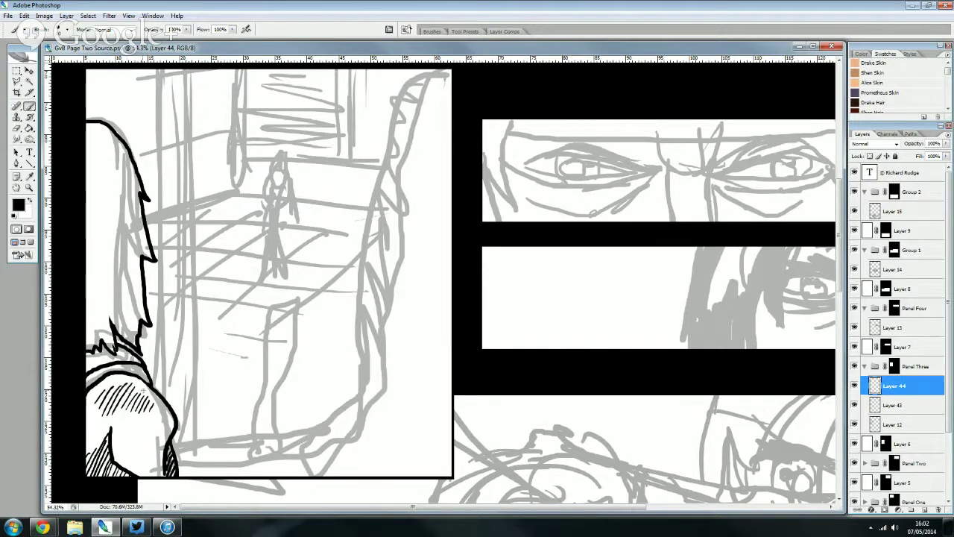
left_click_drag(146, 392, 108, 383)
mouse_move(146, 397)
left_mouse_down()
mouse_move(115, 388)
mouse_move(112, 404)
left_mouse_up()
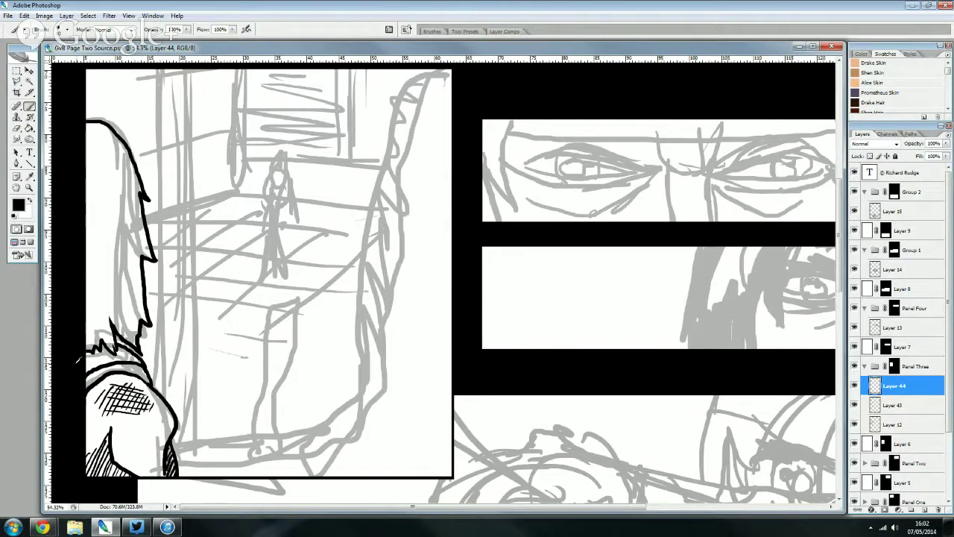
- Ink short hatch lines along the curved band and trim a black hair stroke's tip
scroll(78, 360, "up", 5)
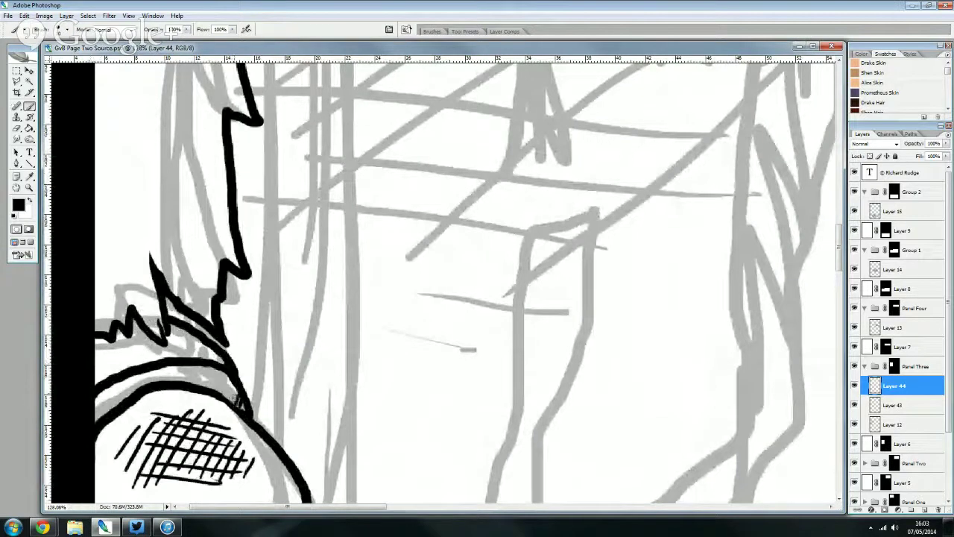
left_click_drag(233, 382, 243, 406)
mouse_move(211, 369)
left_mouse_down()
mouse_move(227, 399)
mouse_move(191, 381)
mouse_move(117, 388)
left_mouse_up()
scroll(128, 367, "down", 1)
left_click_drag(116, 365, 101, 398)
left_click_drag(102, 373, 94, 409)
left_click(16, 127)
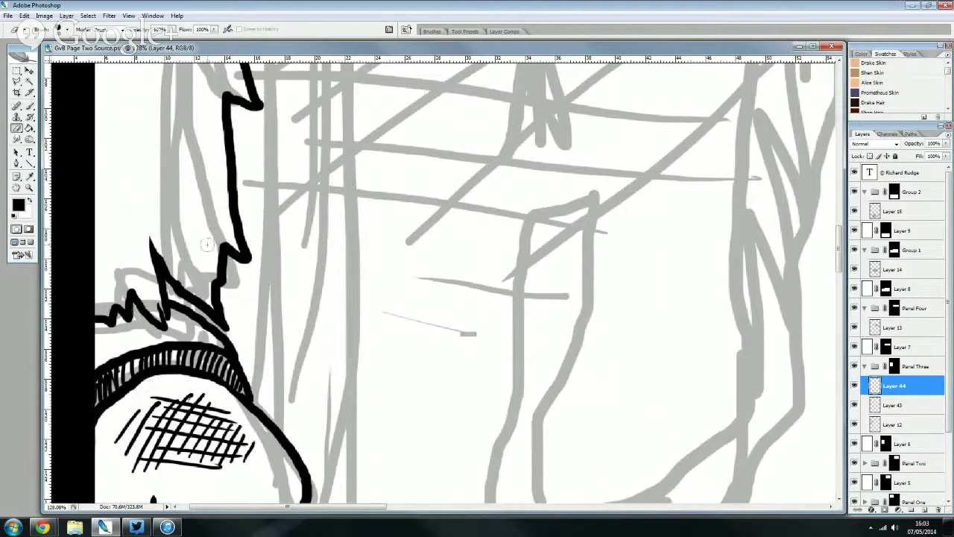
scroll(160, 220, "up", 2)
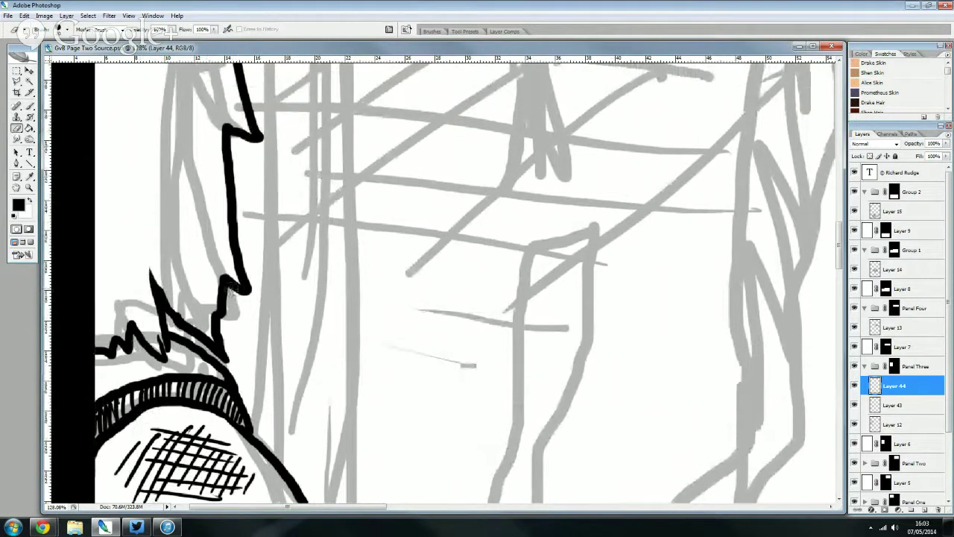
left_click_drag(240, 289, 252, 297)
- On Layer 43, thin the hair spike tips and ink a new line off one spike
left_click(880, 404)
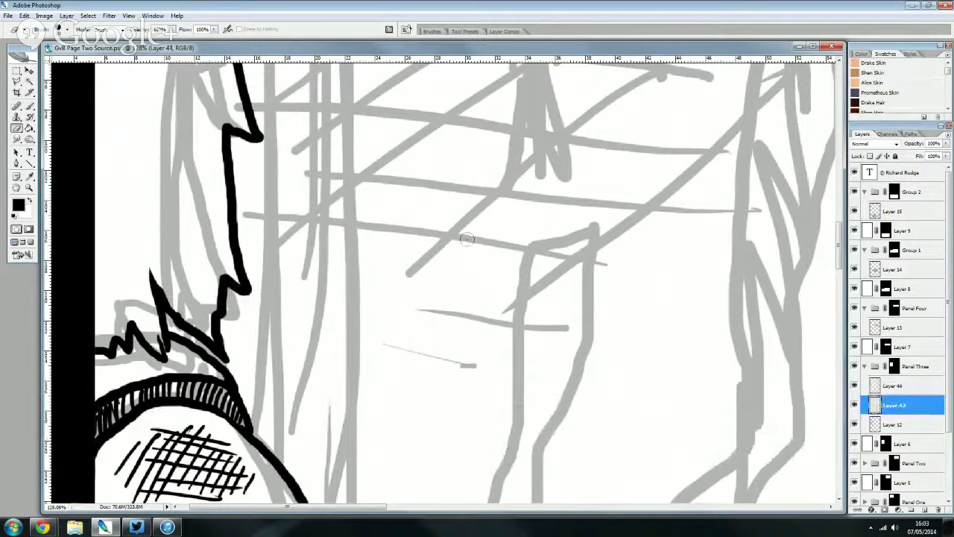
scroll(274, 181, "up", 2)
mouse_move(230, 158)
left_mouse_down()
mouse_move(257, 179)
mouse_move(240, 90)
left_mouse_up()
scroll(252, 296, "up", 1)
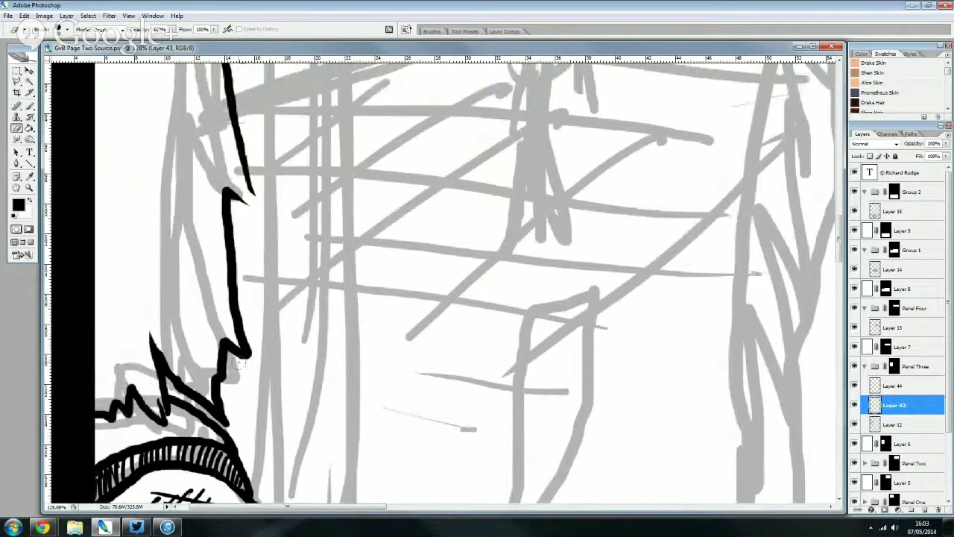
left_click_drag(251, 356, 243, 291)
mouse_move(216, 330)
left_mouse_down()
mouse_move(217, 359)
mouse_move(203, 371)
left_mouse_up()
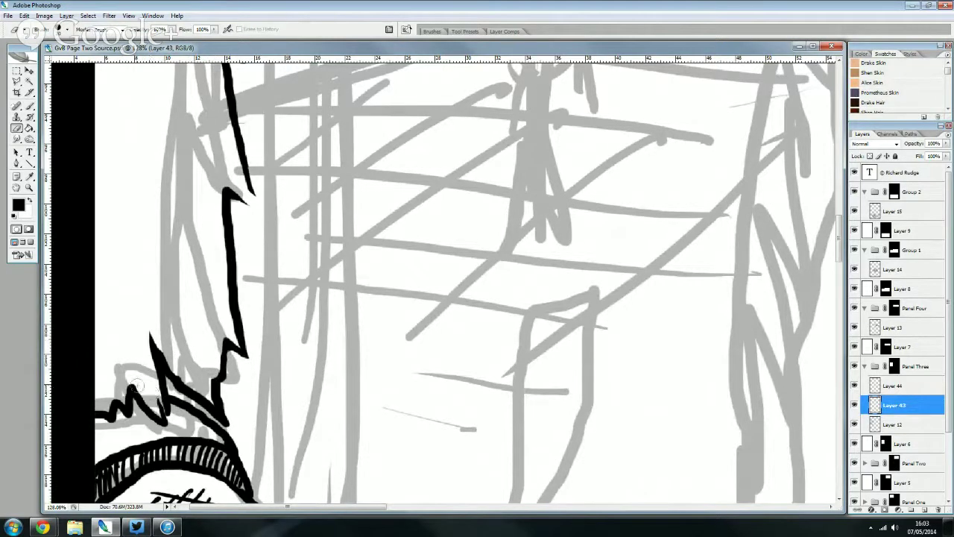
left_click(31, 108)
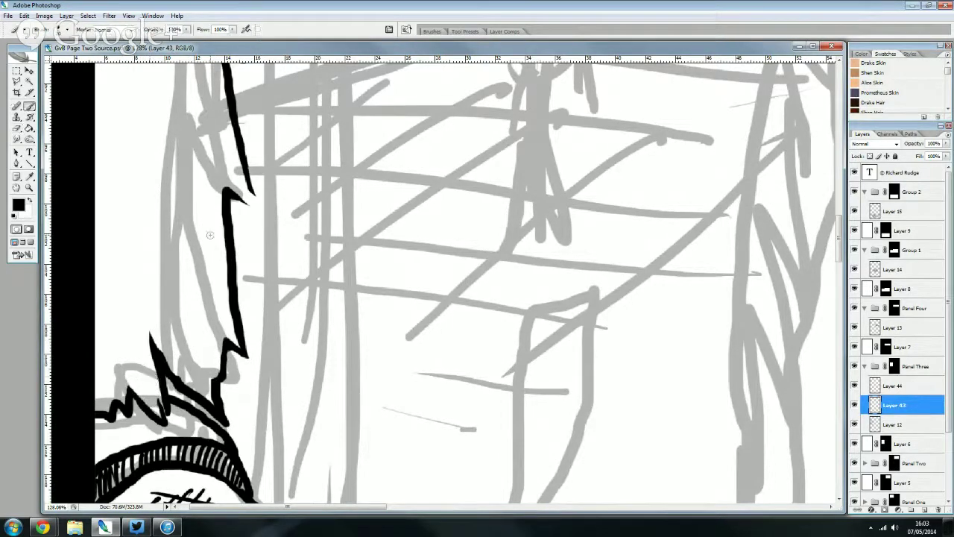
left_click_drag(232, 195, 261, 210)
- Erase and re-ink a small gap in the hair outline, then view the whole panel
left_click(17, 128)
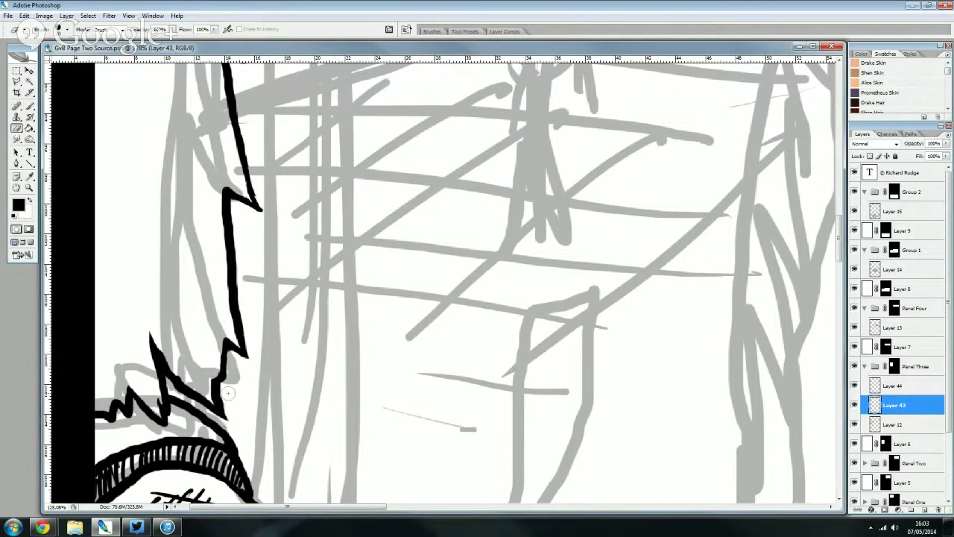
scroll(228, 393, "up", 3)
key("b")
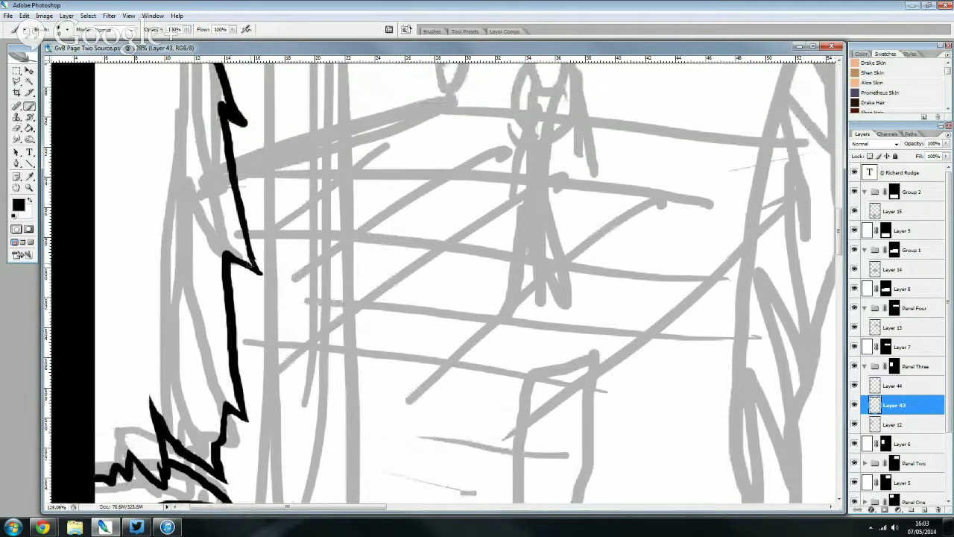
scroll(239, 259, "up", 3)
left_click(16, 128)
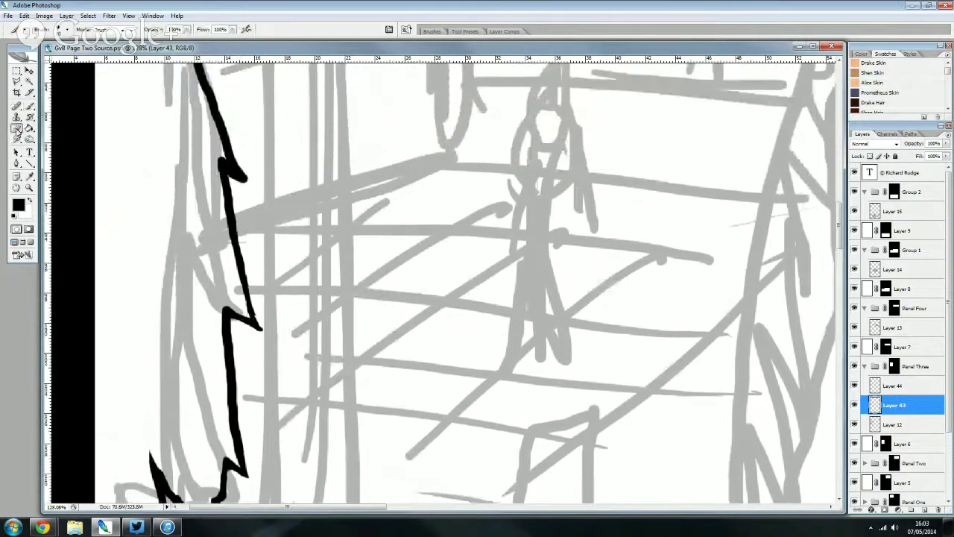
left_click(227, 161)
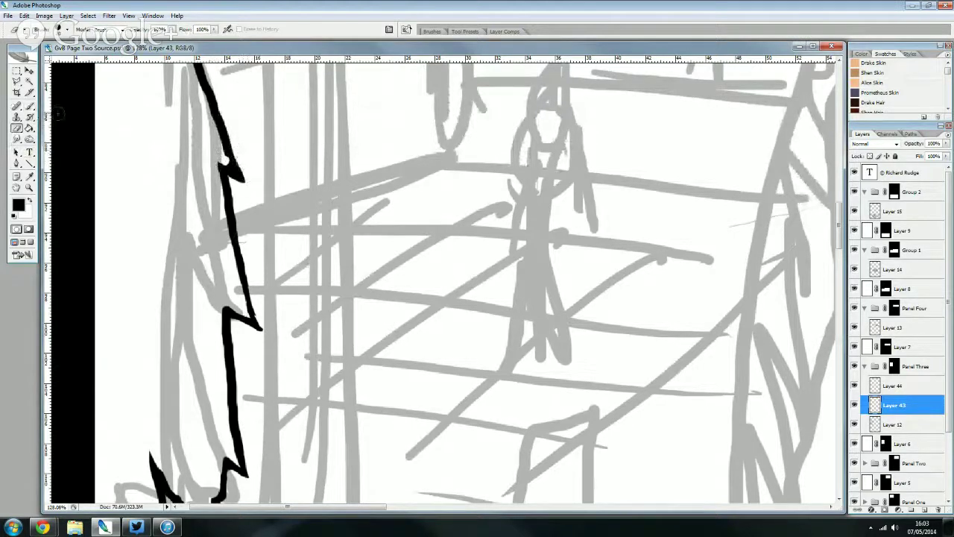
left_click(30, 106)
left_click(226, 159)
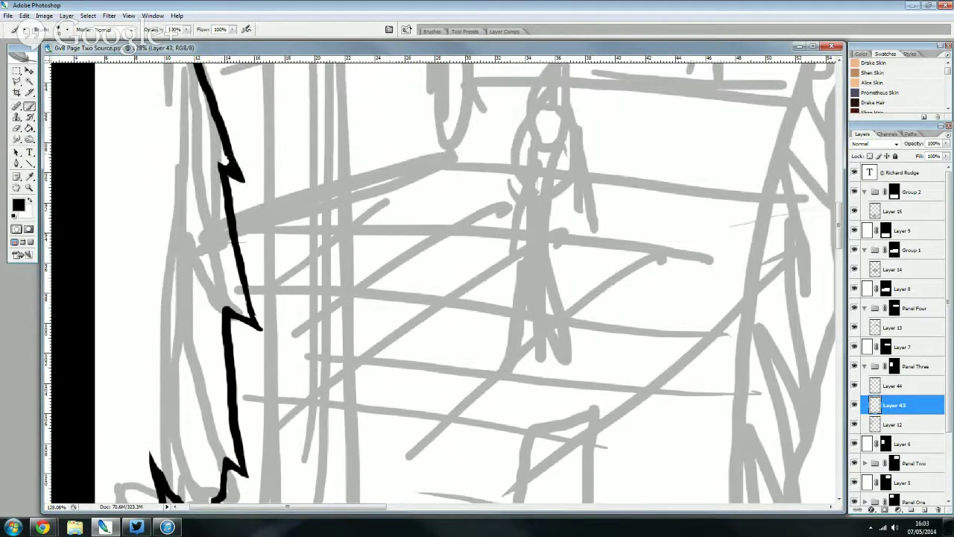
scroll(209, 160, "up", 2)
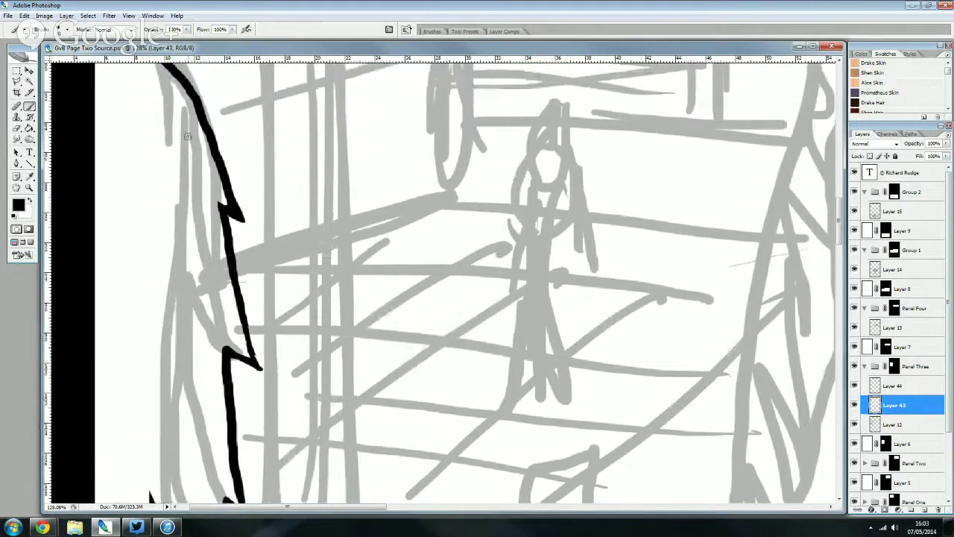
scroll(179, 175, "up", 2)
scroll(126, 135, "down", 2)
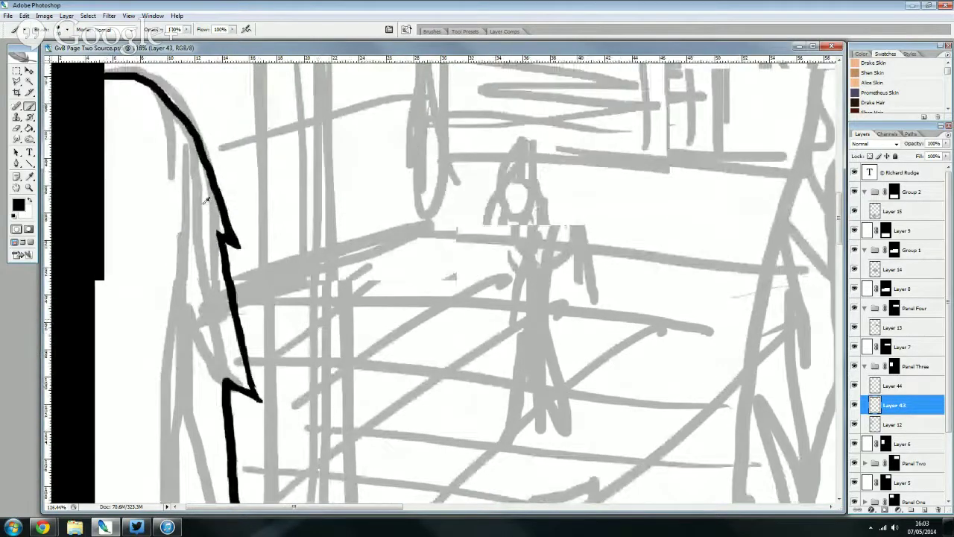
scroll(112, 280, "down", 3)
scroll(112, 279, "down", 1)
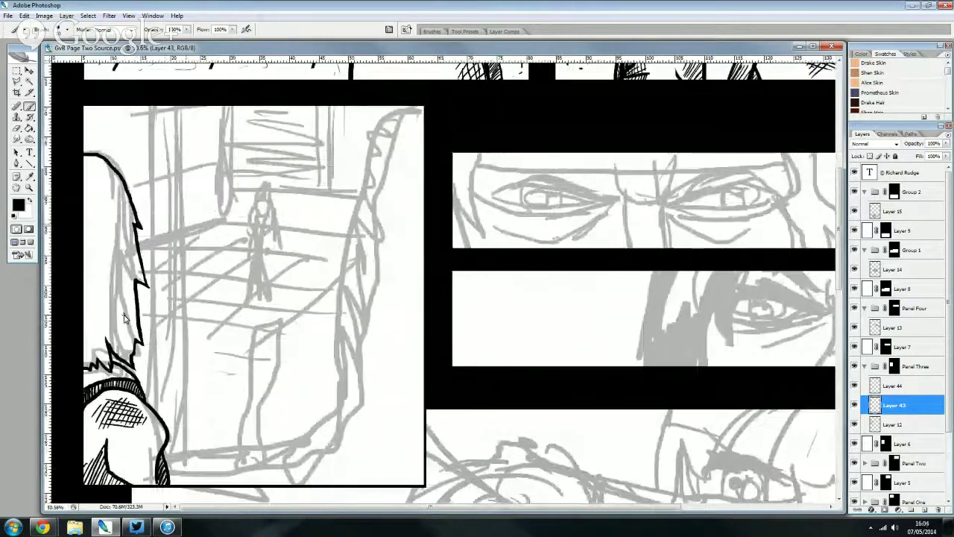
left_click(898, 386)
- On a new layer, ink two parallel curves from the top-right corner and join their ends
left_click(925, 509)
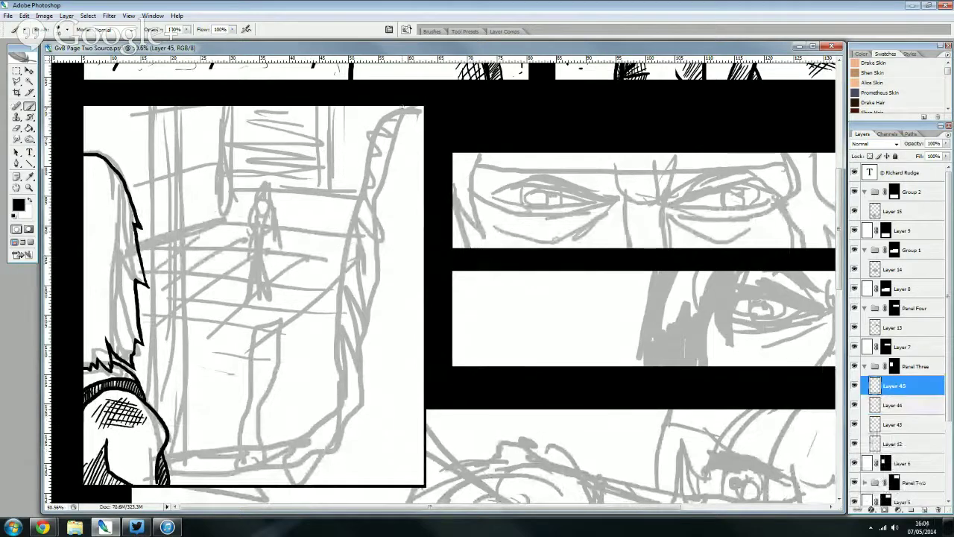
mouse_move(393, 140)
left_mouse_down()
mouse_move(338, 437)
mouse_move(302, 460)
mouse_move(170, 456)
left_mouse_up()
scroll(301, 459, "down", 2)
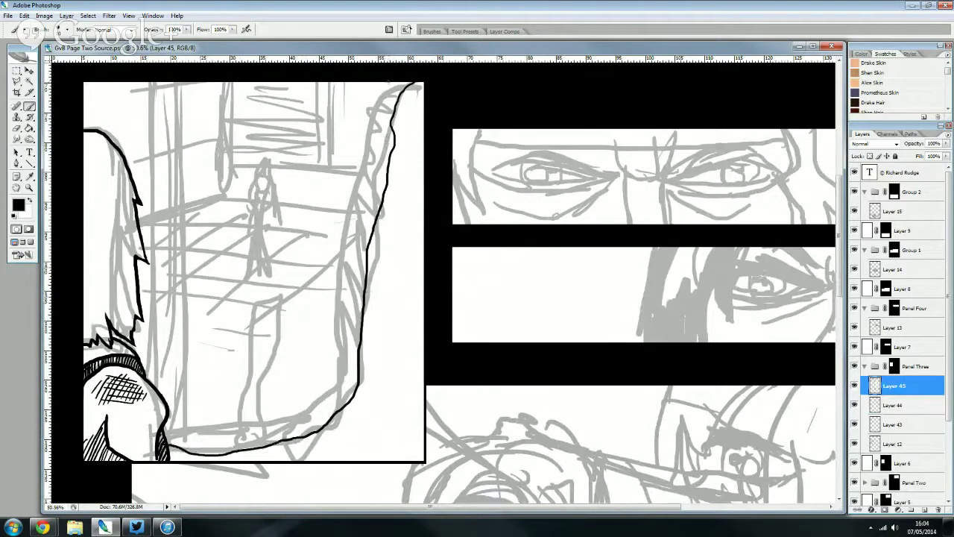
mouse_move(393, 86)
left_mouse_down()
mouse_move(337, 396)
mouse_move(283, 423)
left_mouse_up()
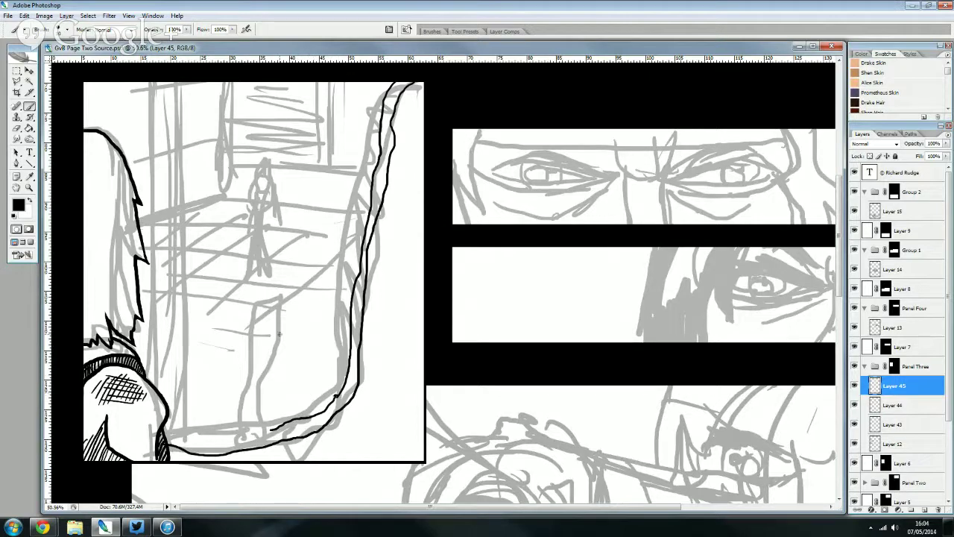
left_click(18, 128)
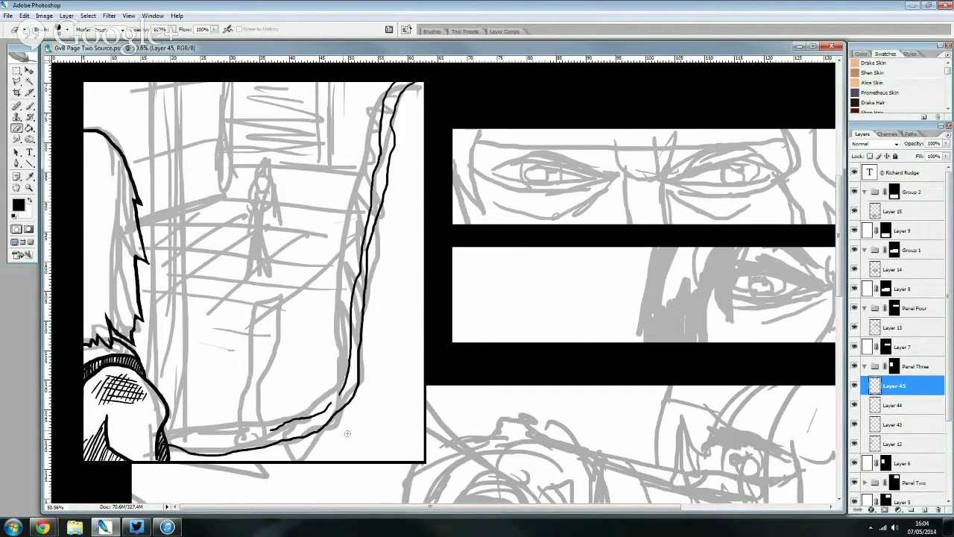
scroll(310, 438, "up", 2)
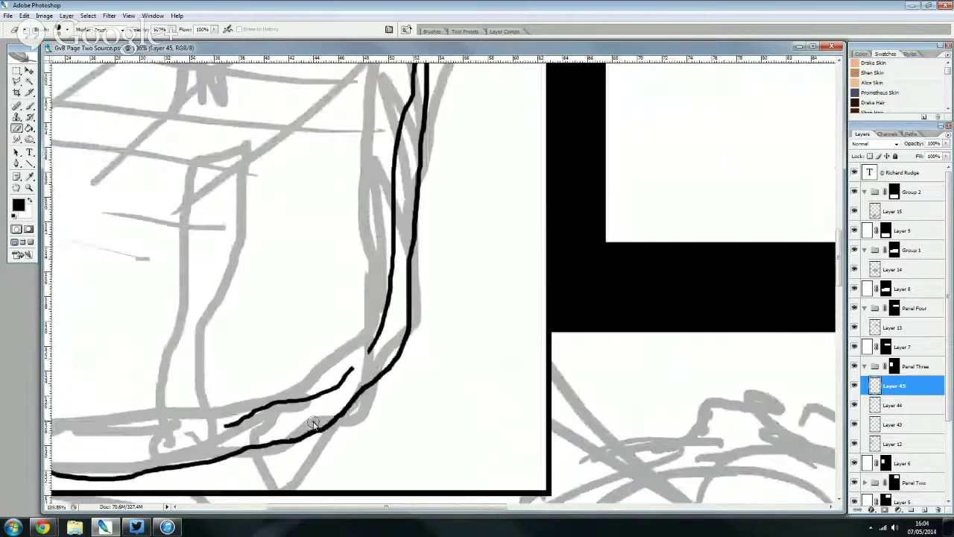
key("b")
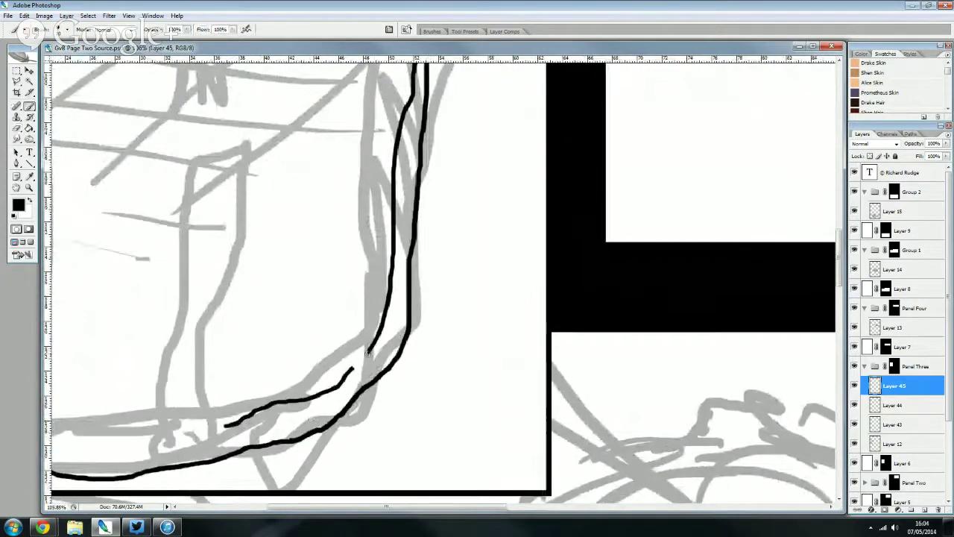
left_click_drag(365, 354, 350, 372)
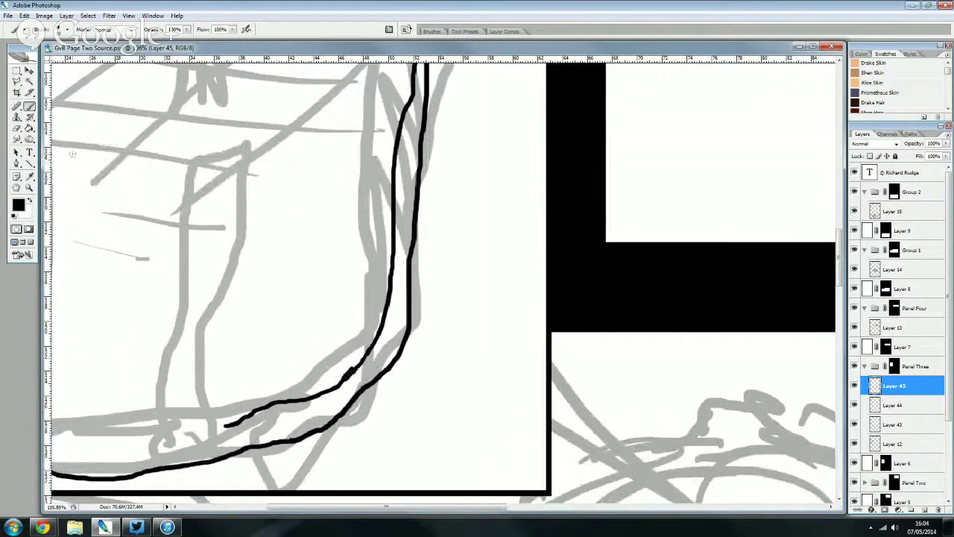
left_click(16, 128)
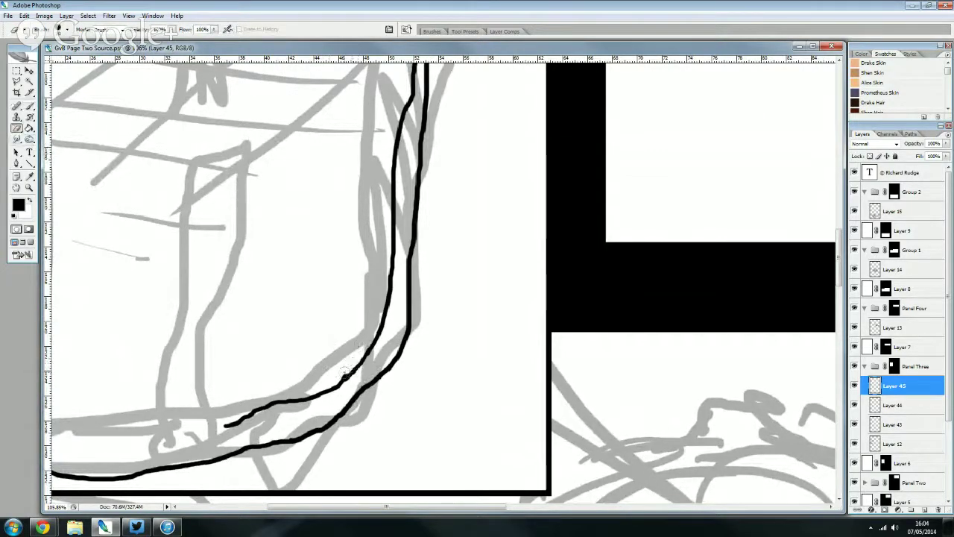
left_click(31, 109)
- Ink both sides and the slanted top of the tall upright, cleaning marks at its base
mouse_move(213, 441)
left_mouse_down()
mouse_move(198, 383)
mouse_move(221, 174)
mouse_move(175, 152)
mouse_move(186, 272)
mouse_move(175, 343)
mouse_move(180, 452)
left_mouse_up()
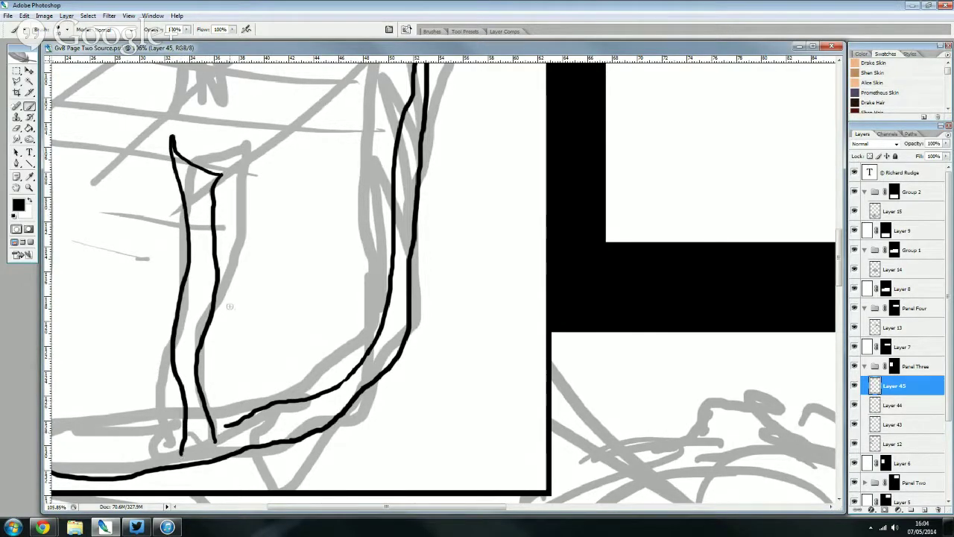
mouse_move(170, 344)
left_mouse_down()
mouse_move(186, 453)
mouse_move(214, 441)
left_mouse_up()
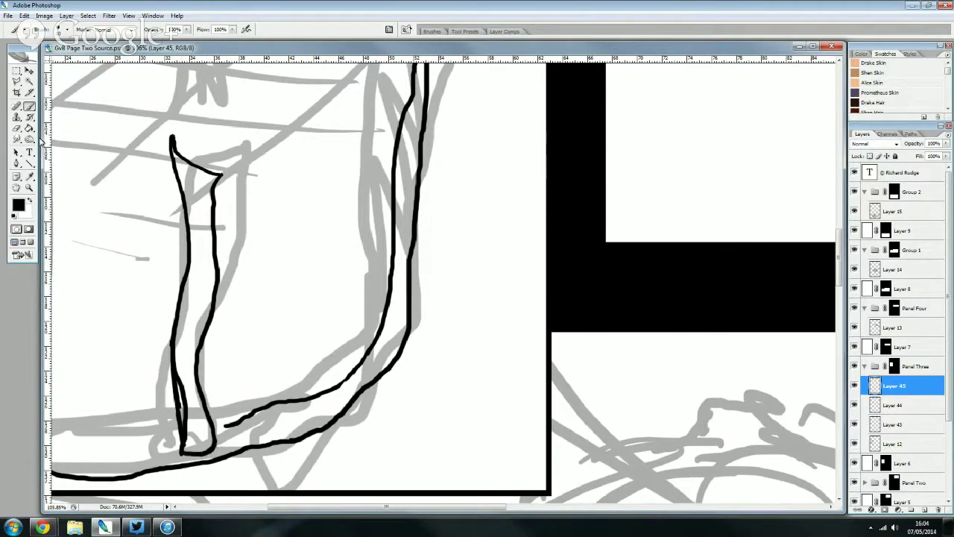
key("e")
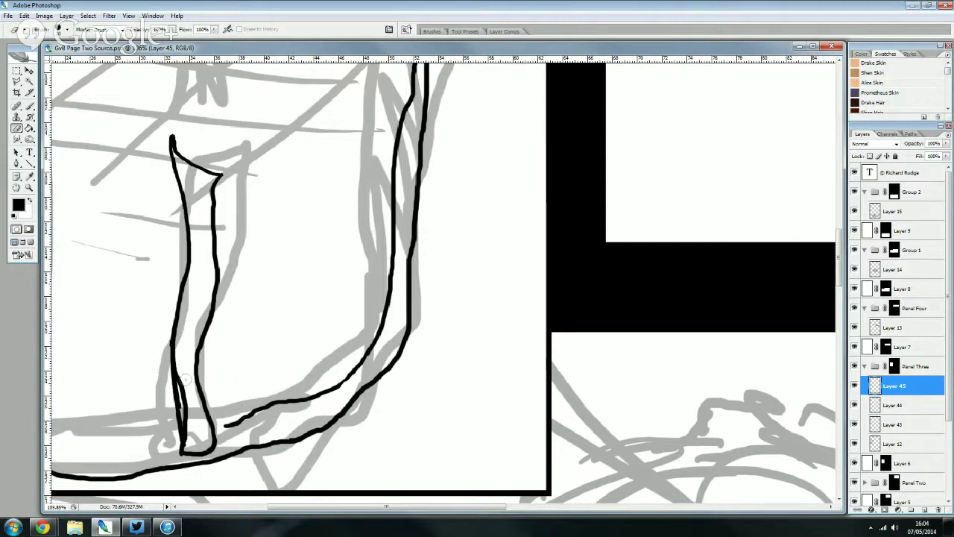
mouse_move(188, 406)
left_mouse_down()
mouse_move(179, 373)
mouse_move(191, 444)
left_mouse_up()
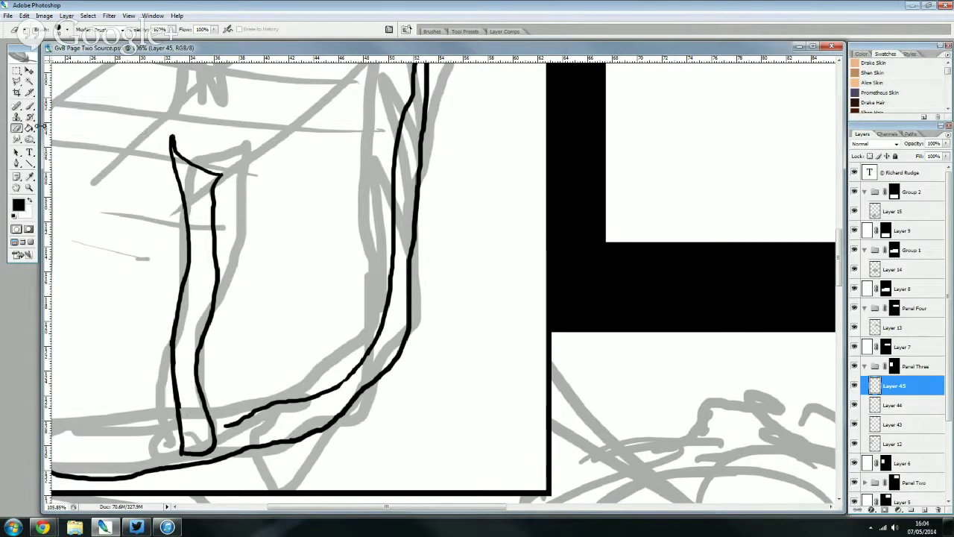
left_click(30, 105)
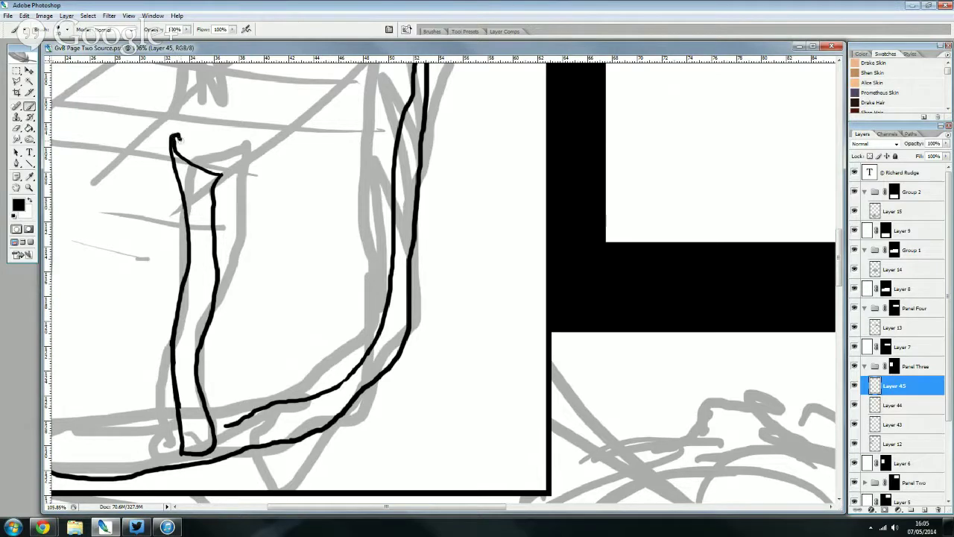
left_click_drag(177, 139, 221, 174)
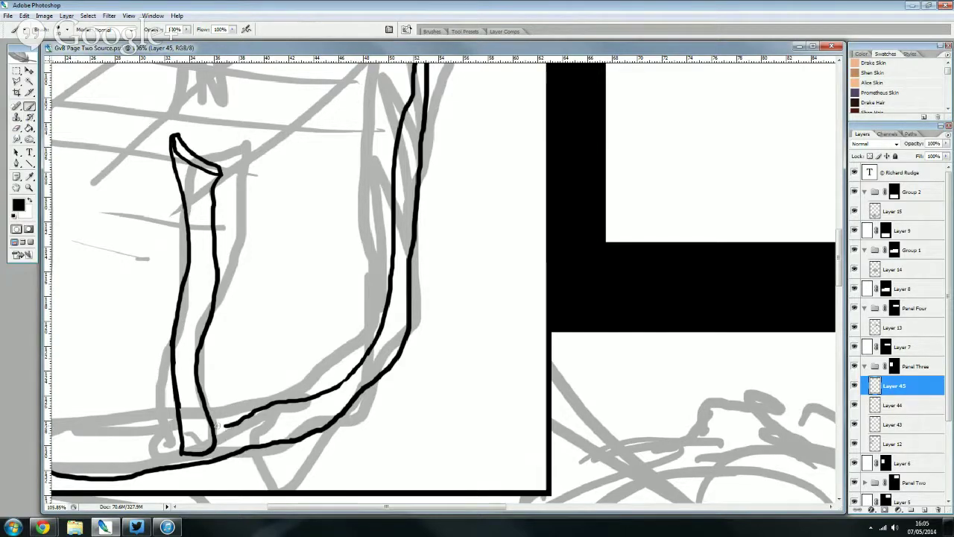
key("ctrl+z")
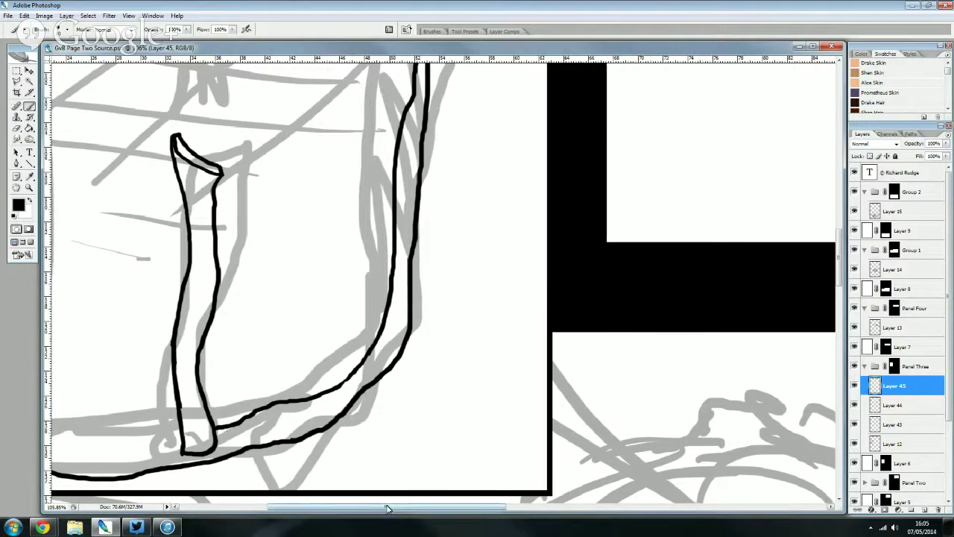
left_click_drag(387, 508, 323, 507)
mouse_move(388, 434)
left_mouse_down()
mouse_move(303, 448)
mouse_move(209, 423)
left_mouse_up()
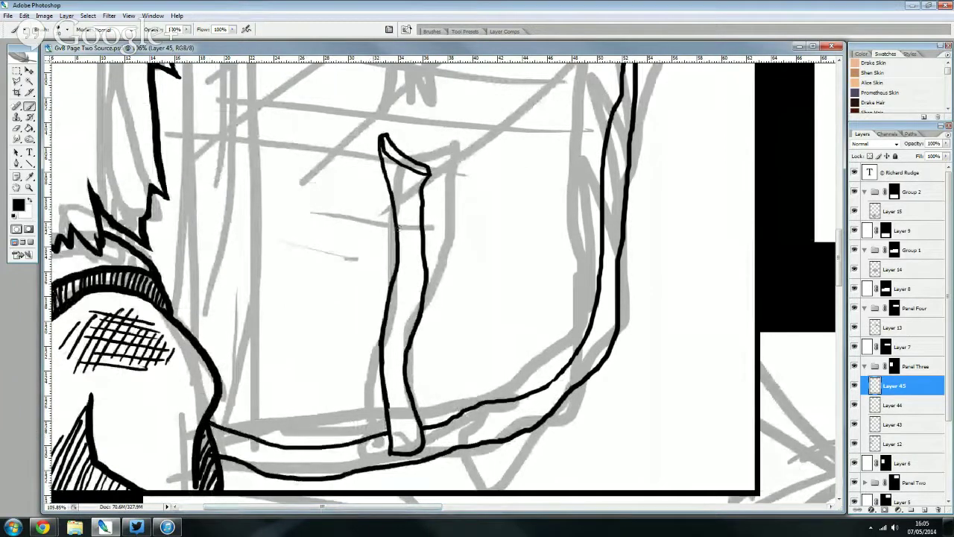
scroll(398, 228, "up", 2)
scroll(432, 192, "up", 2)
scroll(416, 197, "down", 1)
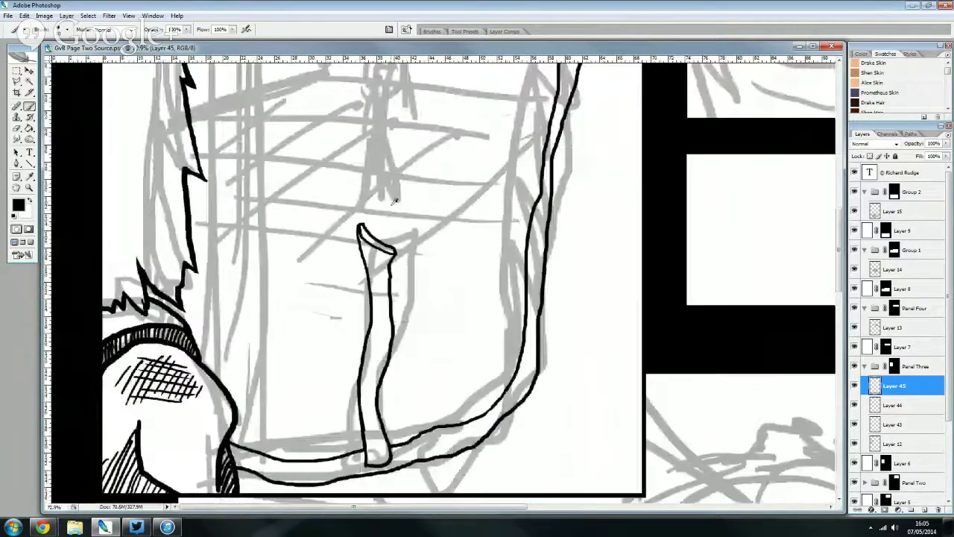
scroll(373, 209, "down", 1)
scroll(330, 227, "down", 1)
scroll(246, 160, "down", 1)
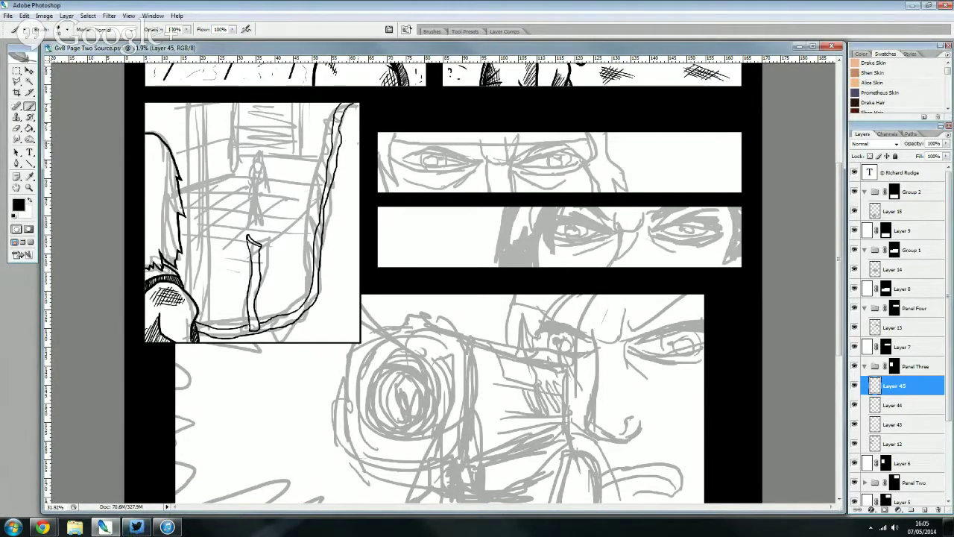
scroll(182, 184, "up", 1)
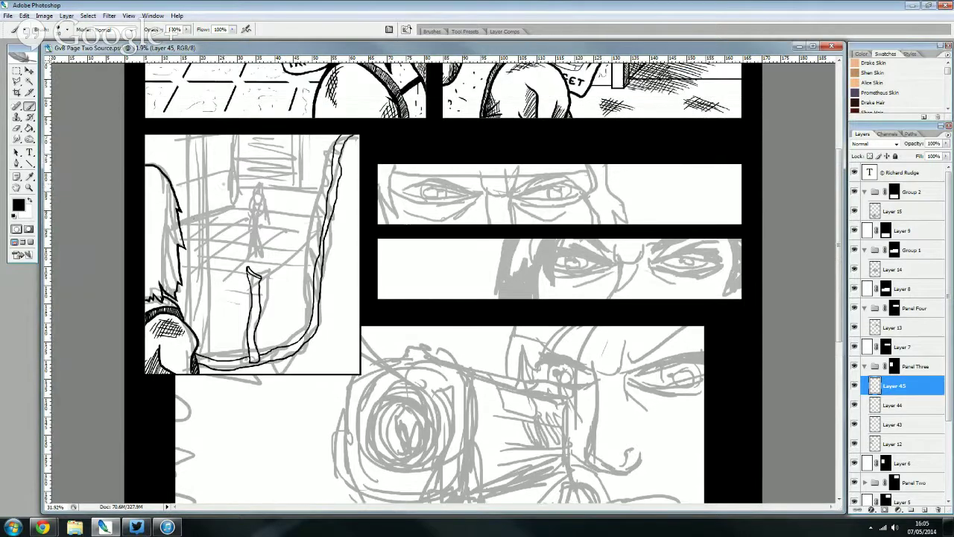
scroll(183, 184, "up", 2)
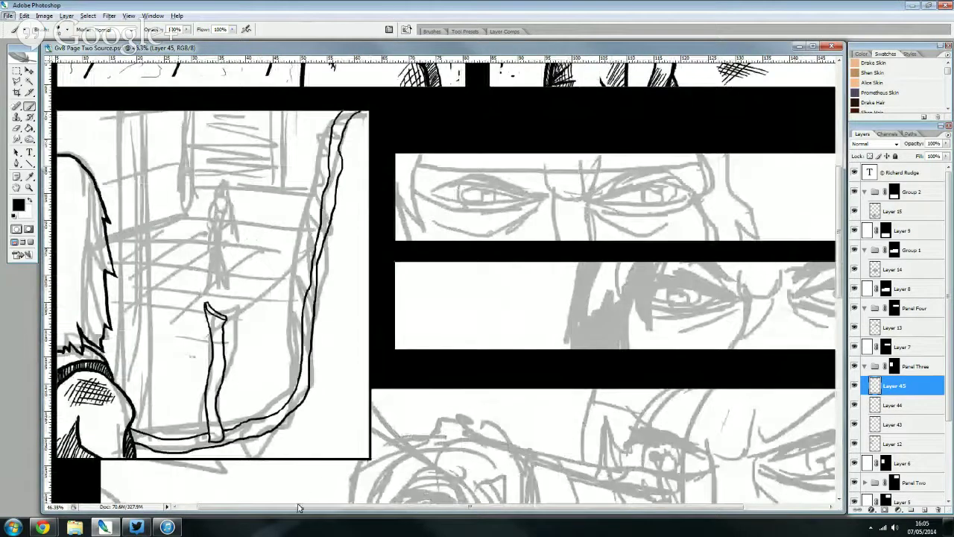
scroll(299, 508, "left", 2)
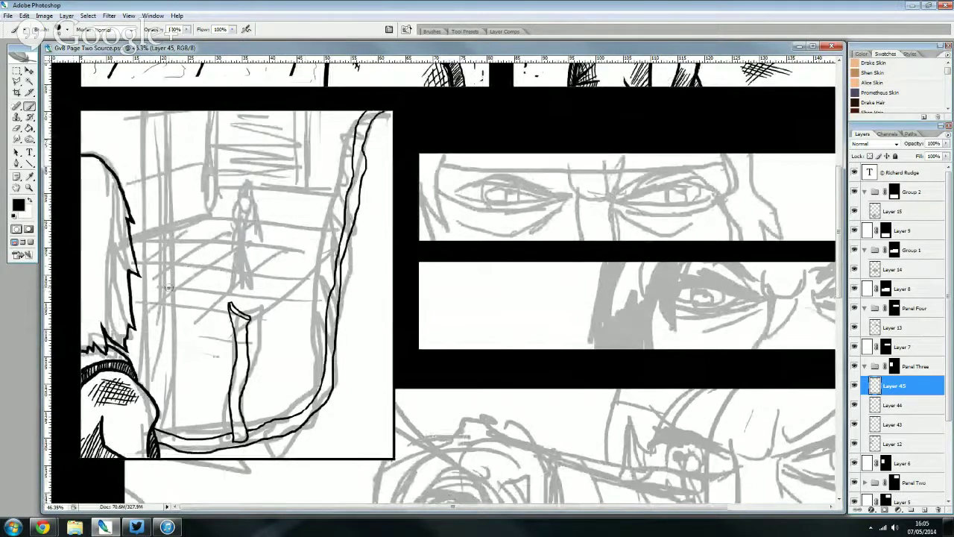
- On new Layer 46, ink two straight vertical window-frame lines down panel three's left side
left_click(925, 509)
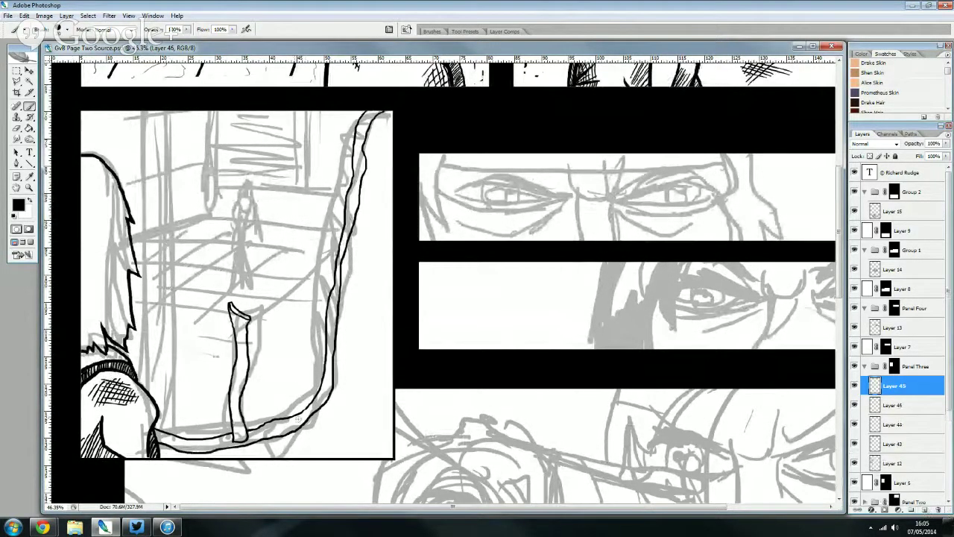
left_click_drag(176, 433, 183, 149)
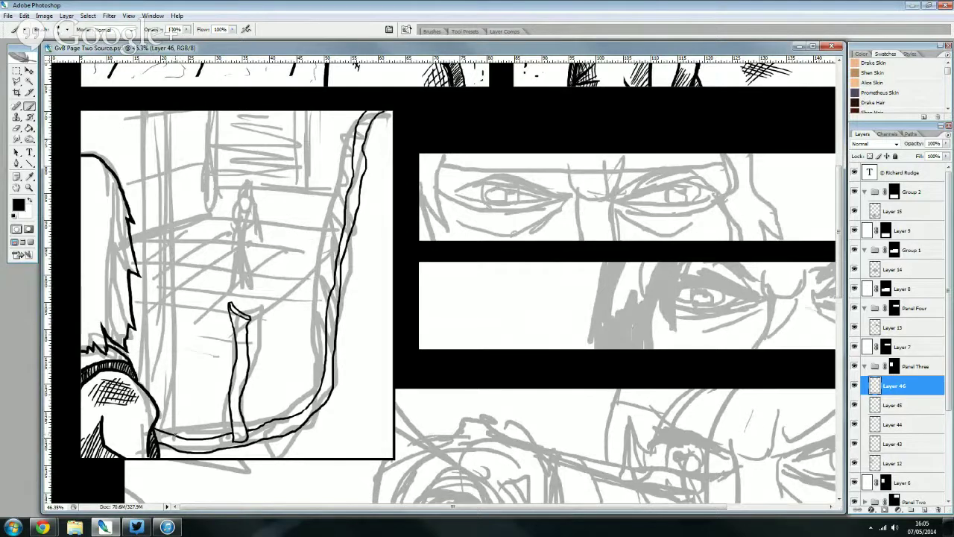
left_click_drag(177, 435, 158, 433)
left_click_drag(169, 108, 171, 433)
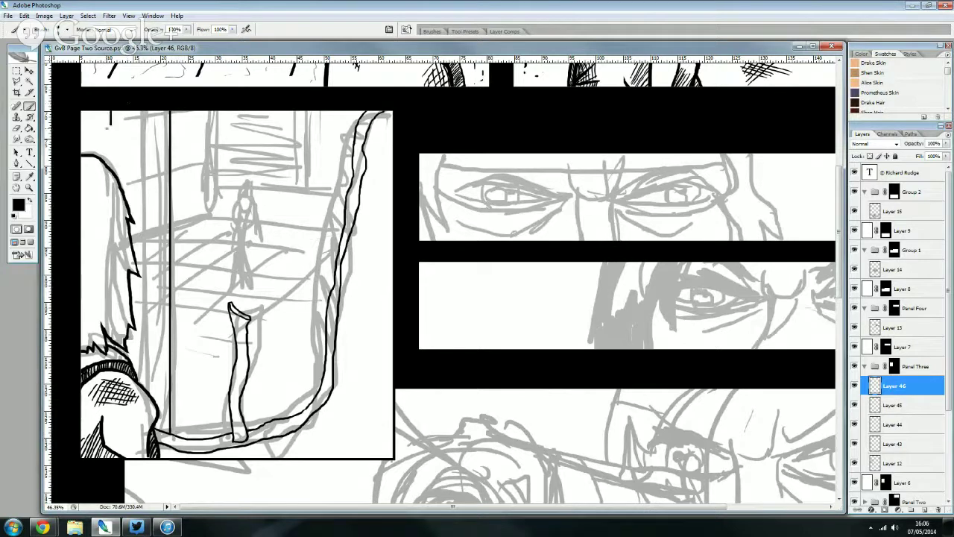
left_click_drag(110, 125, 110, 167)
key("ctrl+z")
left_click_drag(124, 128, 123, 340)
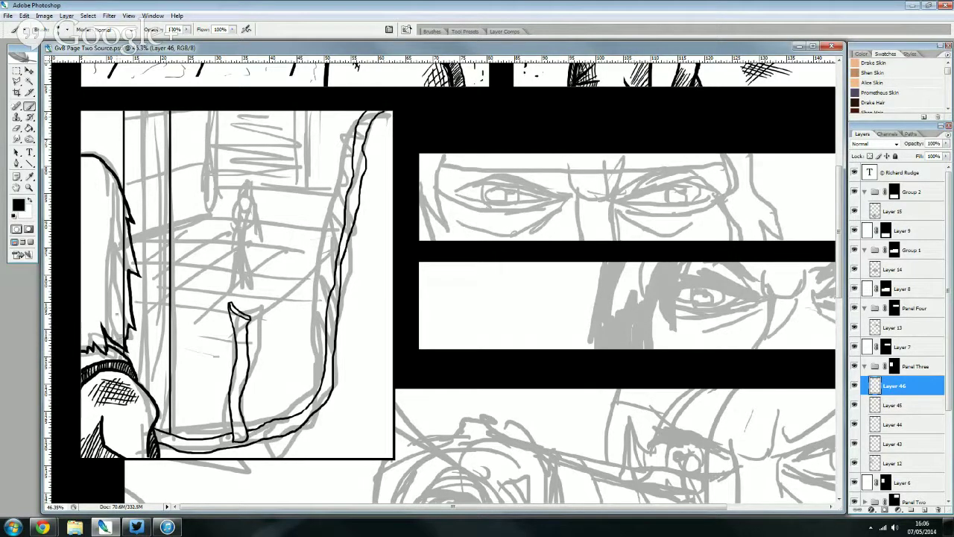
- Erase stray marks along the hair edge and add empty Layer 47 above
key("e")
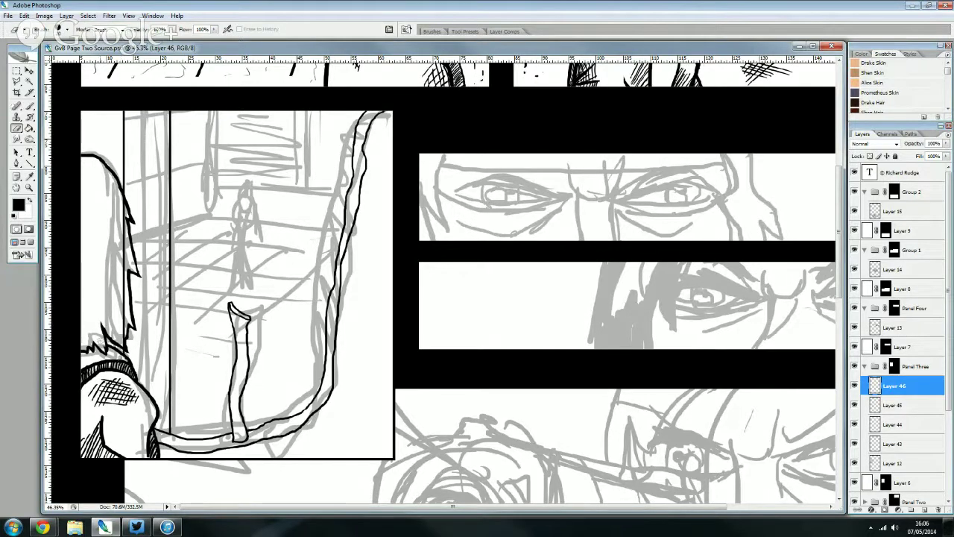
scroll(440, 279, "up", 1)
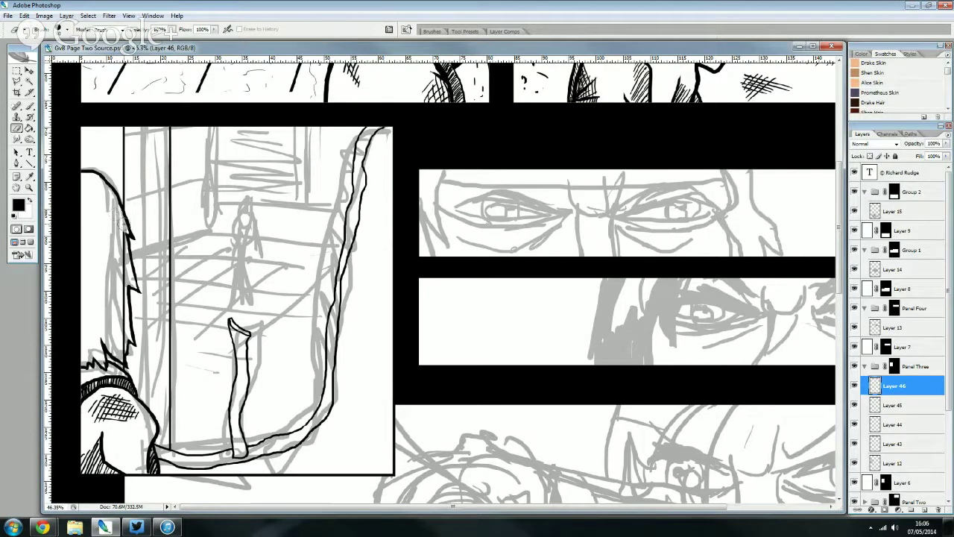
left_click_drag(117, 219, 131, 360)
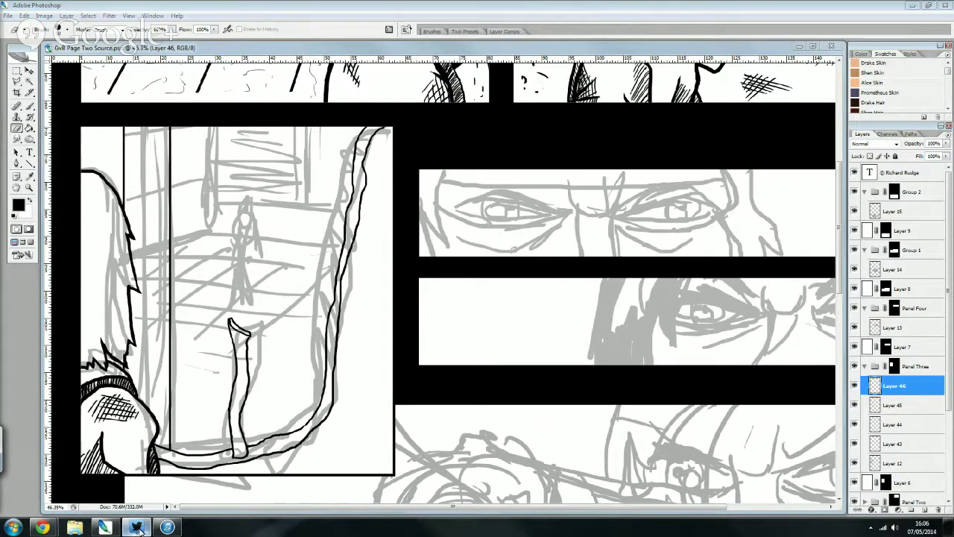
left_click(138, 528)
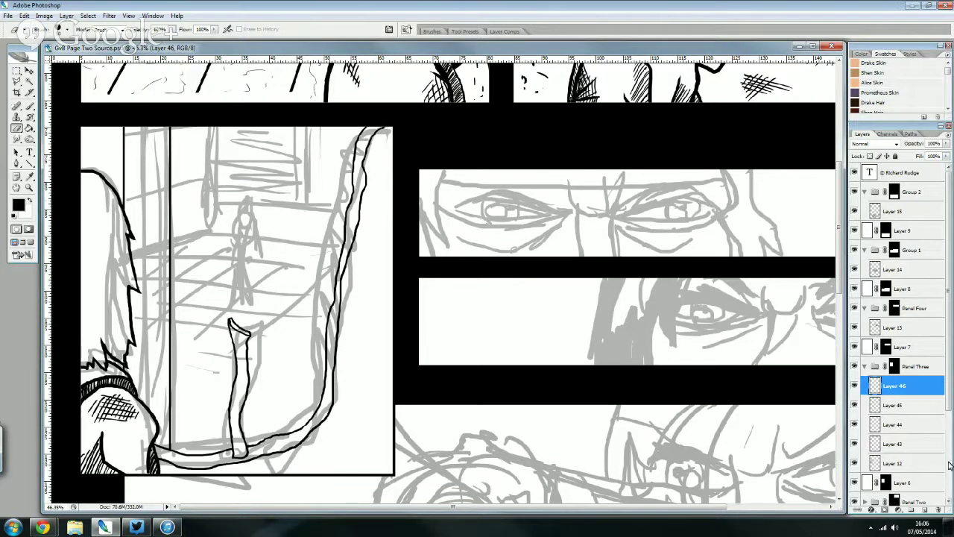
left_click(927, 510)
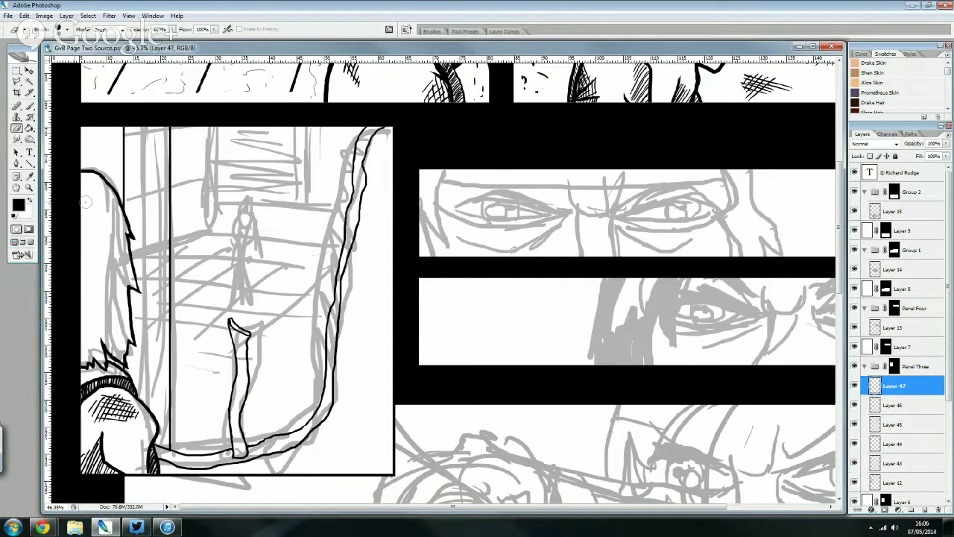
- With the Line tool, rule the back floor edge, the vertical wall corner and the left floor edge
left_click(29, 162)
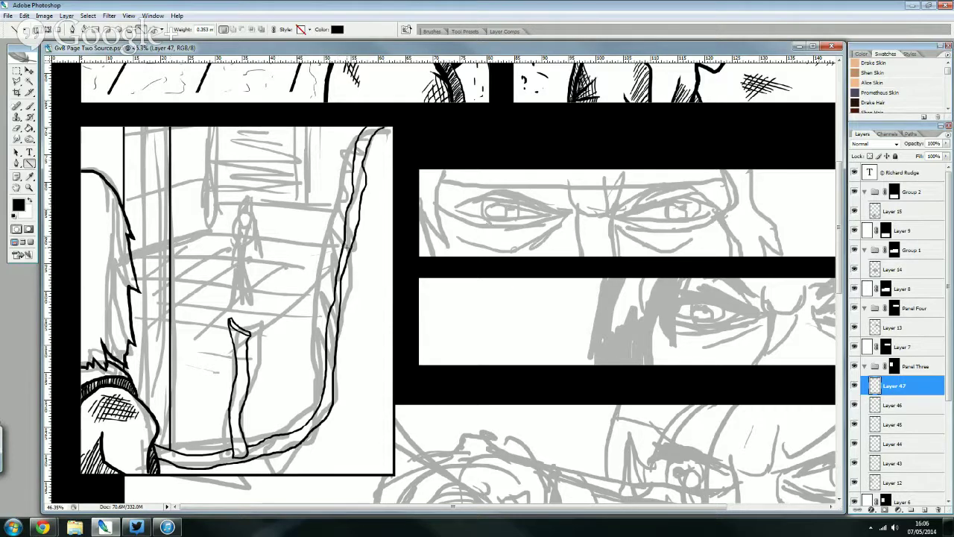
left_click_drag(344, 247, 207, 231)
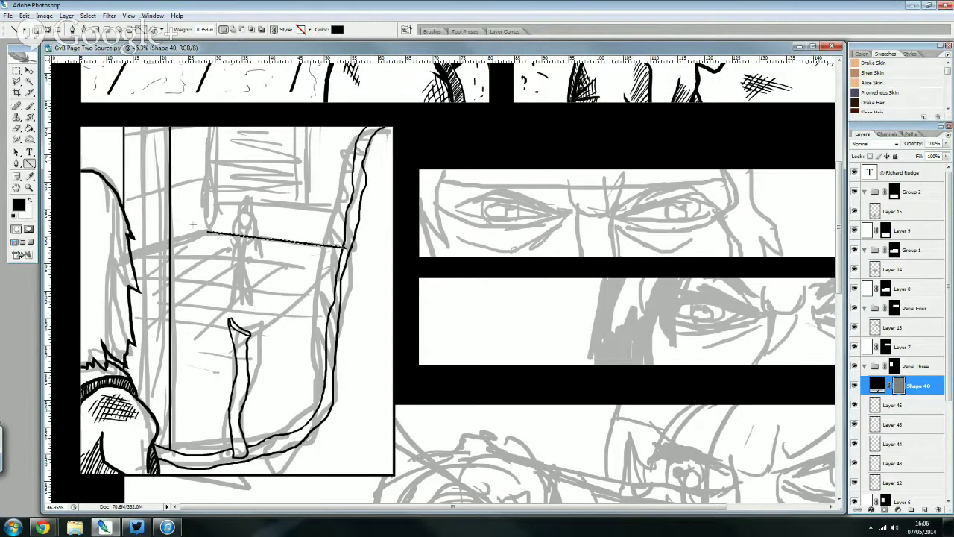
left_click_drag(207, 231, 207, 124)
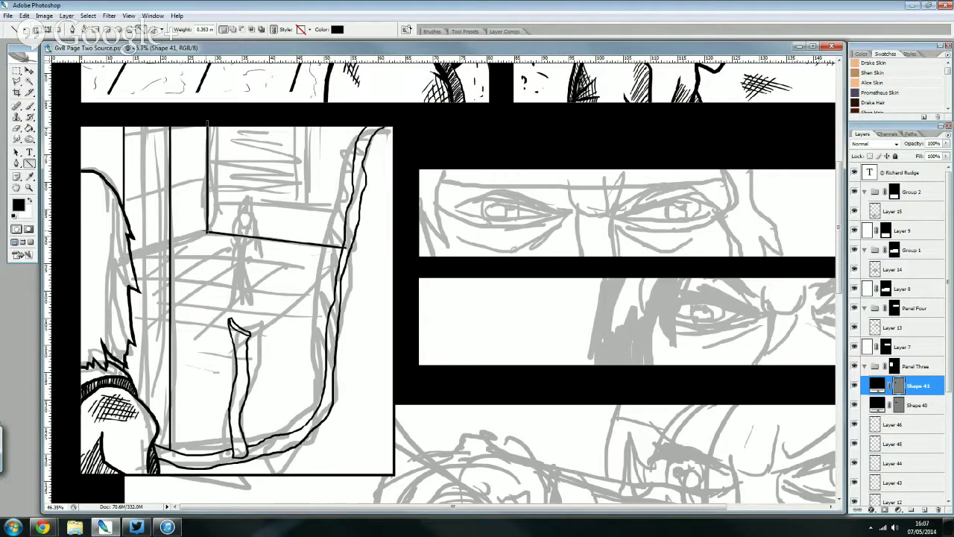
left_click_drag(207, 231, 97, 265)
scroll(133, 214, "up", 2)
scroll(133, 214, "up", 2)
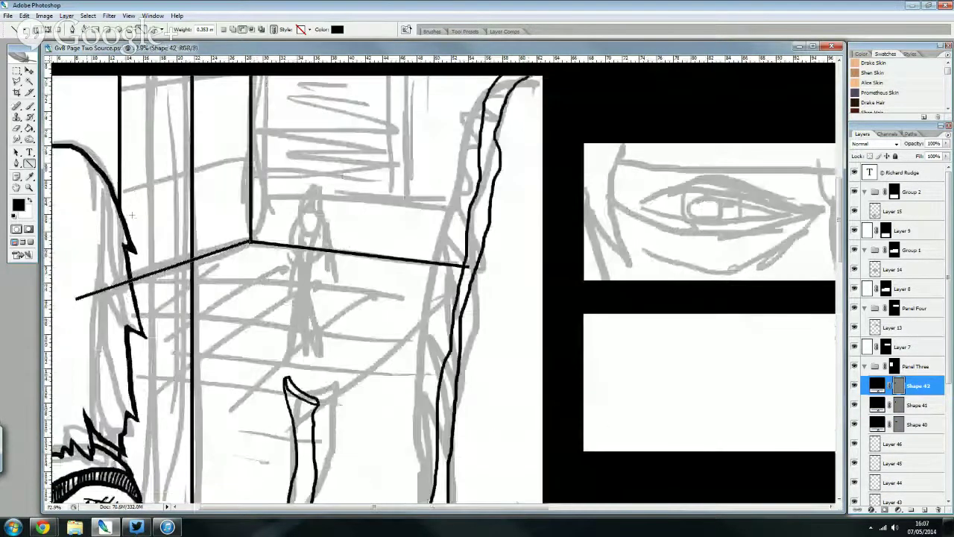
scroll(133, 214, "up", 2)
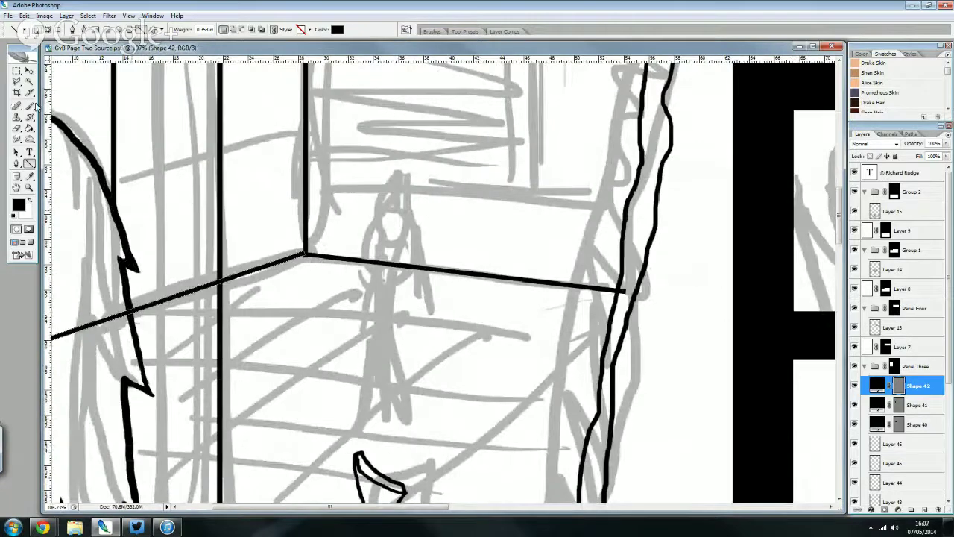
- Select the Shape 41 line layer and move it up the layer stack
key("v")
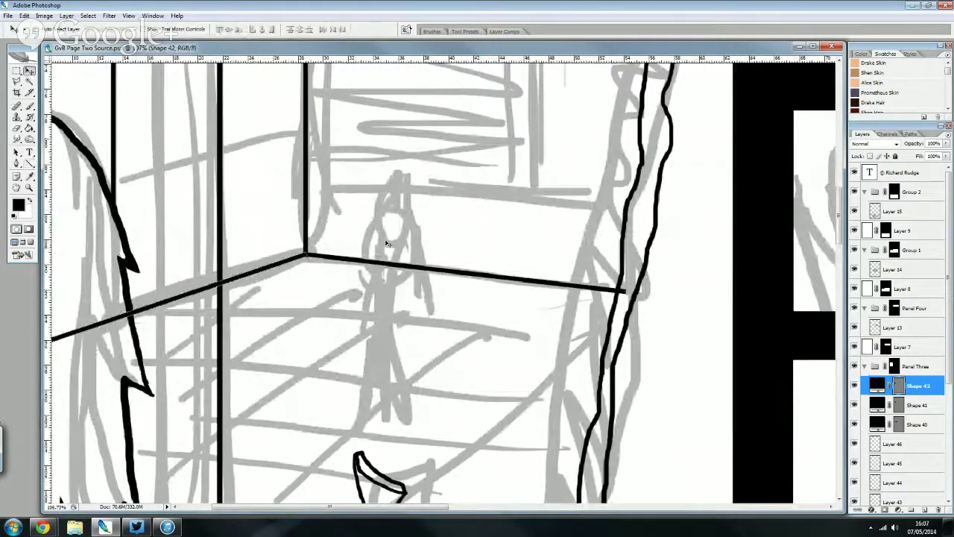
double_click(911, 403)
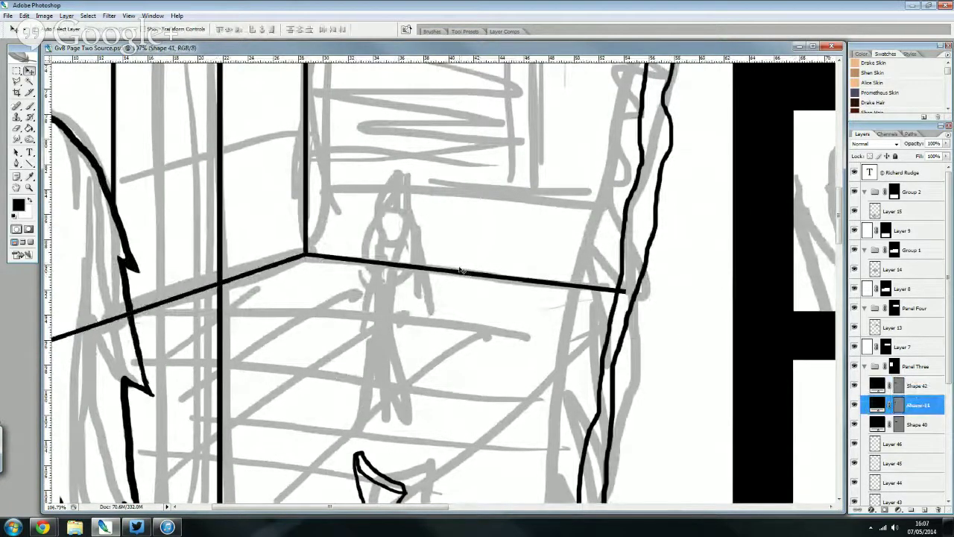
scroll(455, 268, "up", 2)
scroll(188, 236, "down", 1)
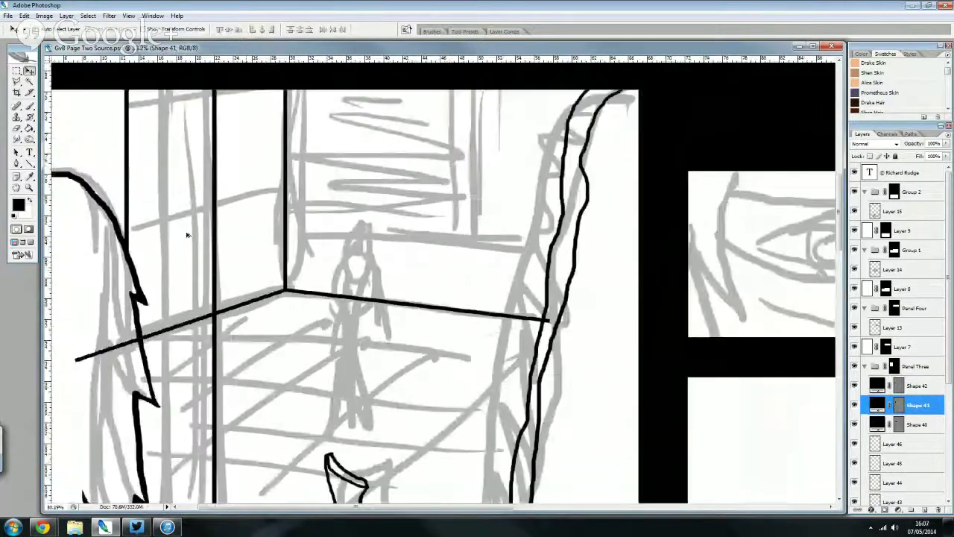
scroll(188, 236, "down", 1)
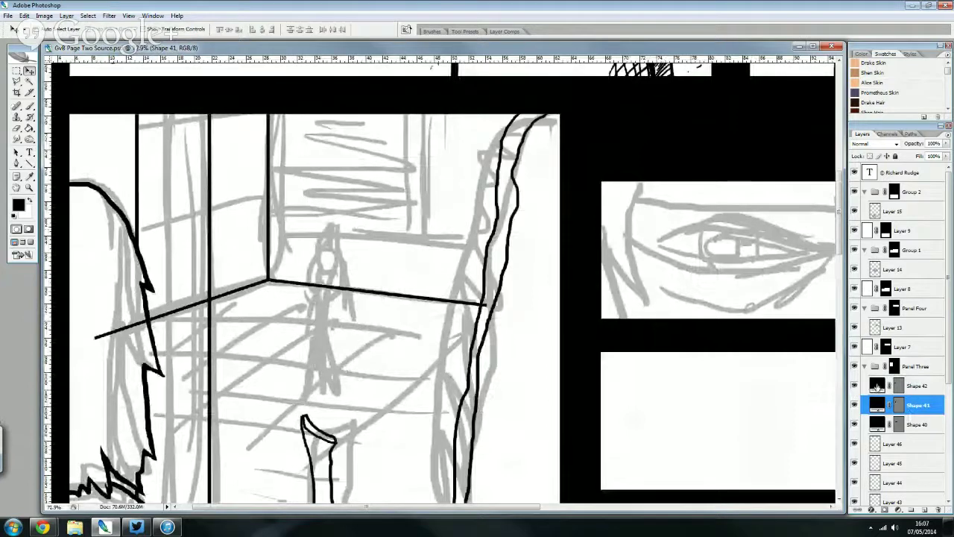
left_click_drag(910, 414, 916, 391)
- Duplicate the diagonal line layer and move the copy upward
right_click(916, 385)
left_click(864, 187)
key("Return")
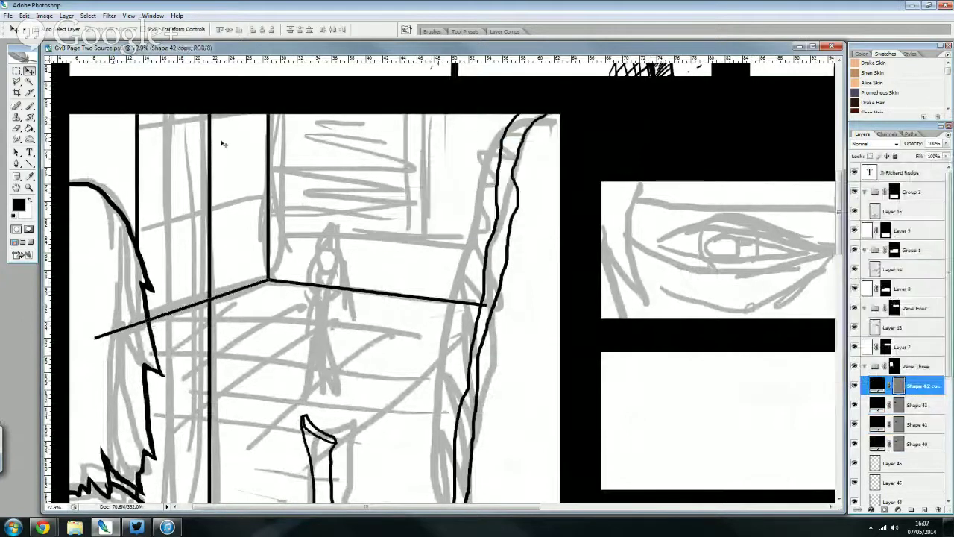
left_click_drag(228, 276, 244, 198)
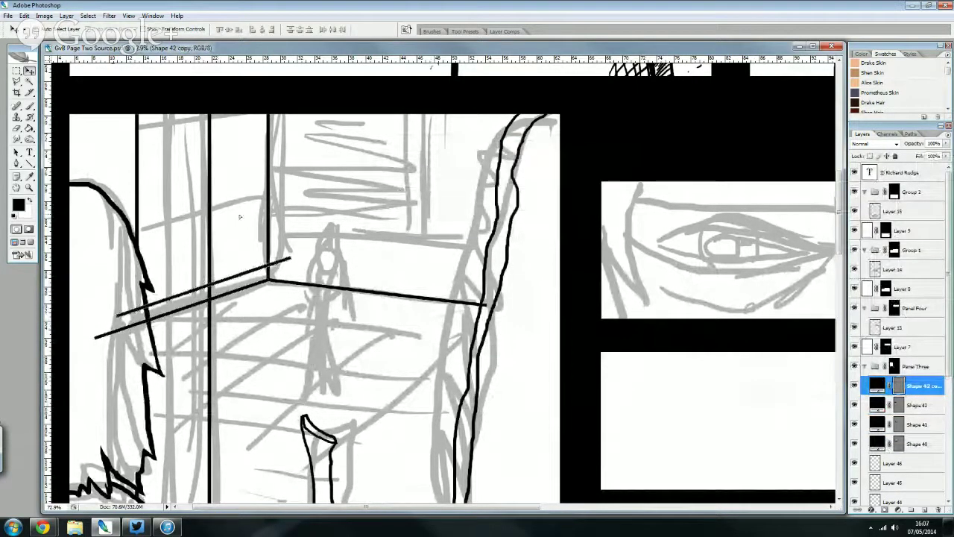
key("ctrl+z")
key("ctrl+z")
left_click_drag(228, 253, 227, 190)
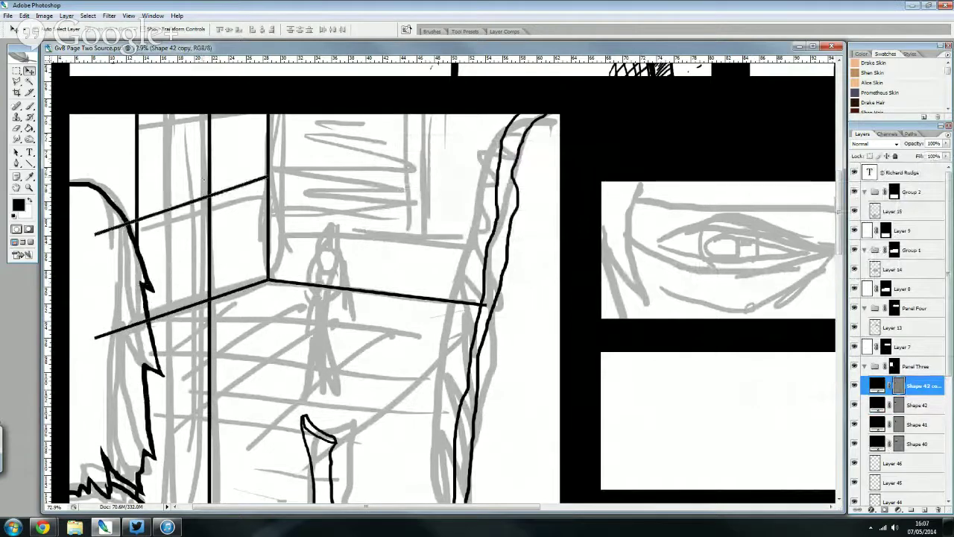
- Rotate the copied line slightly with Transform Path by raising its left end
left_click(24, 14)
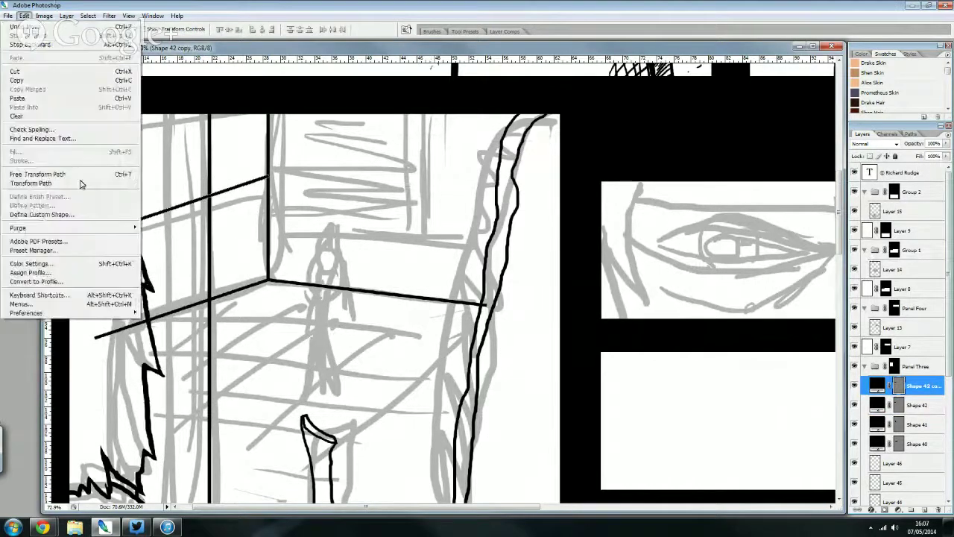
mouse_move(31, 183)
left_click(170, 233)
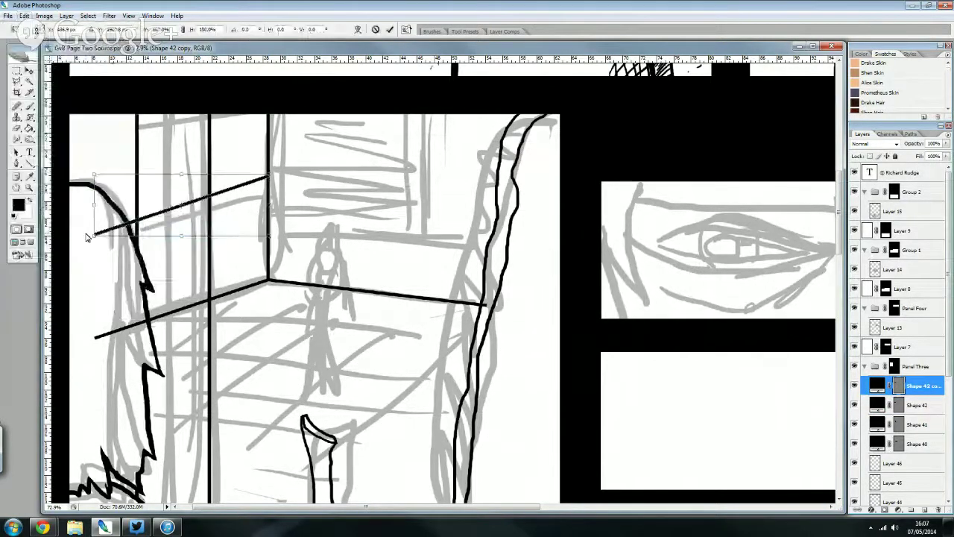
left_click_drag(96, 218, 98, 184)
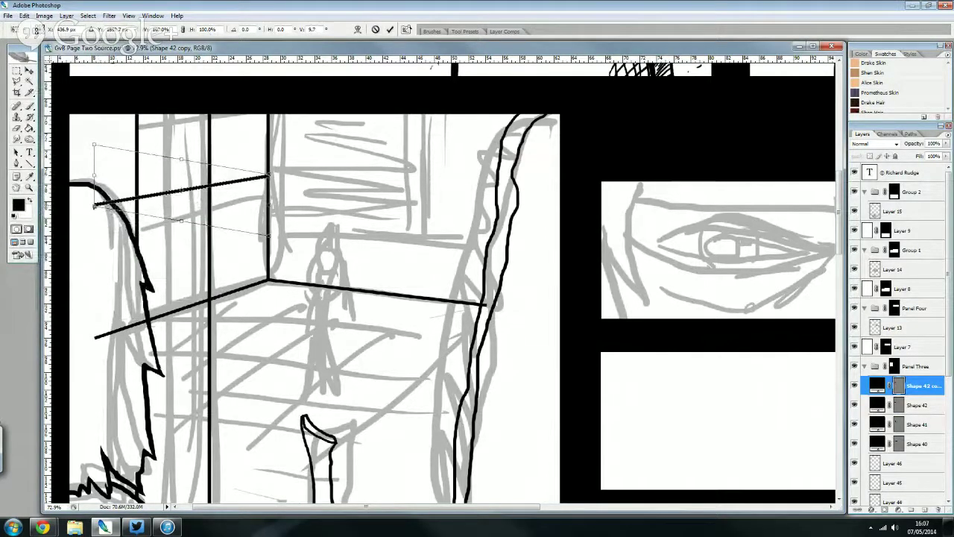
key("Return")
scroll(181, 192, "up", 1)
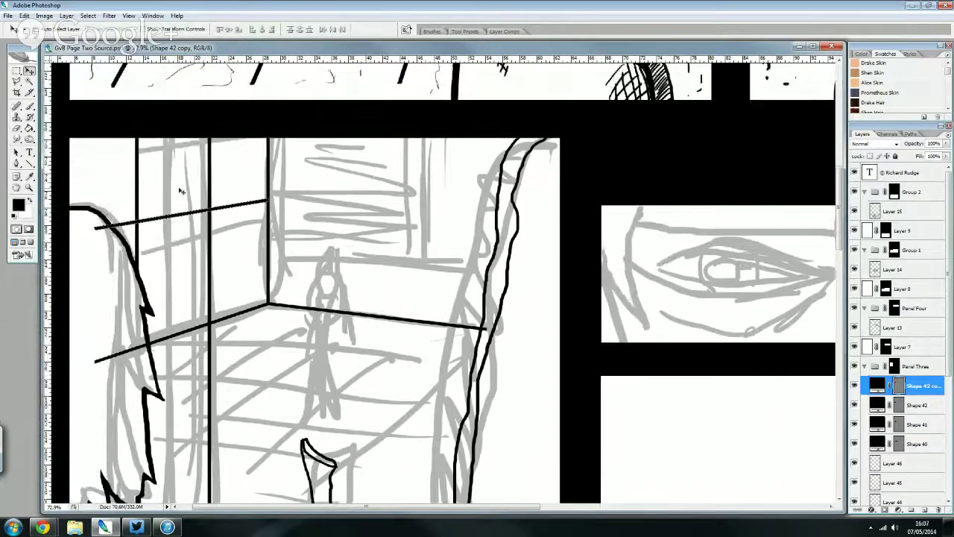
- Duplicate the line again, shift it above the original and rotate it slightly to fit perspective
right_click(918, 389)
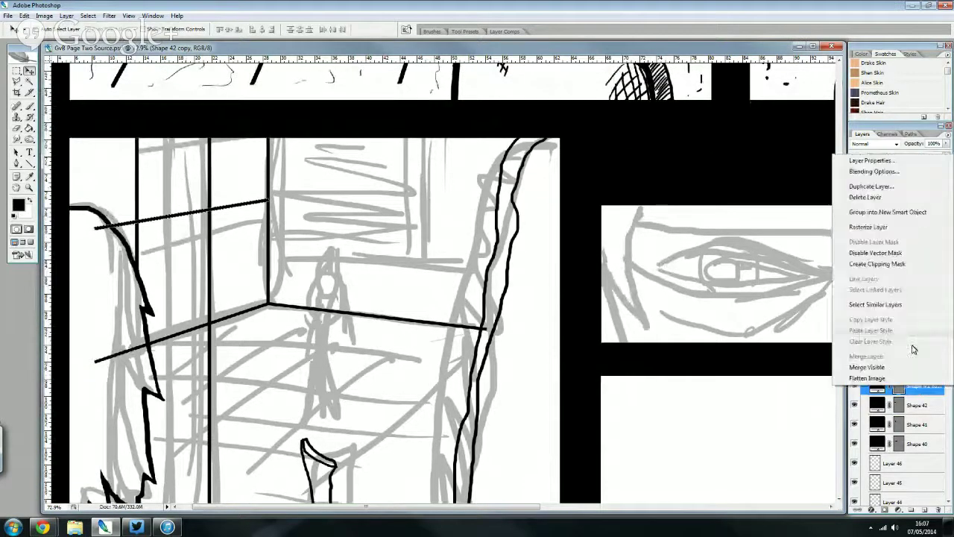
left_click(884, 187)
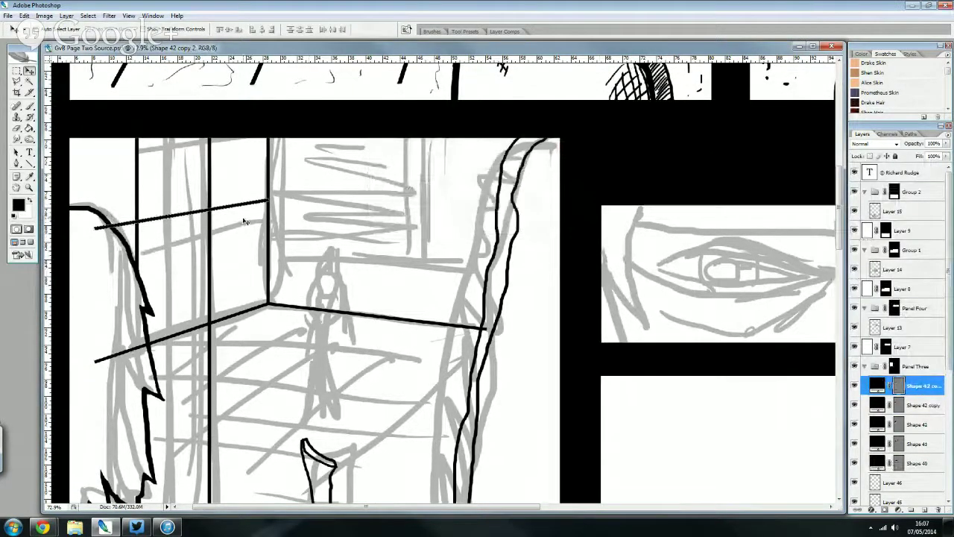
left_click_drag(245, 219, 246, 206)
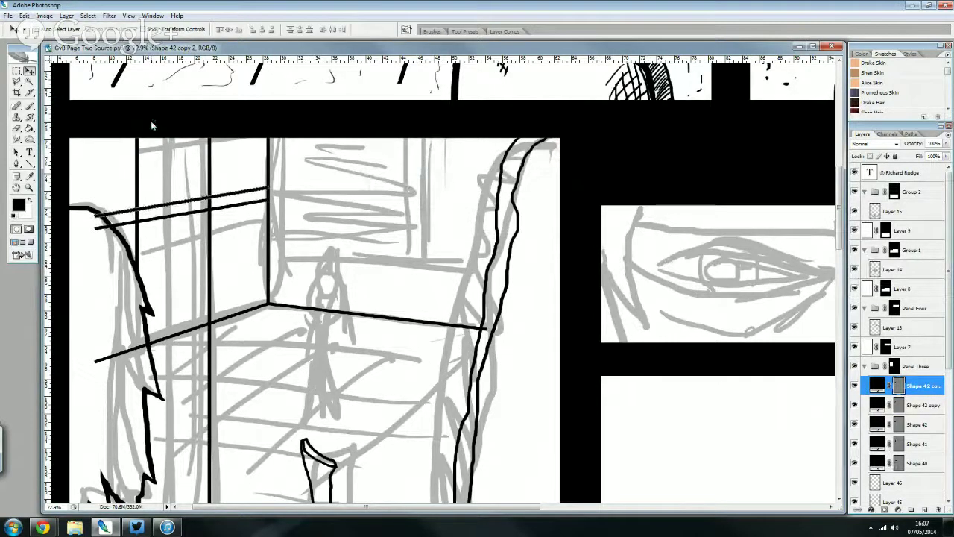
left_click(27, 15)
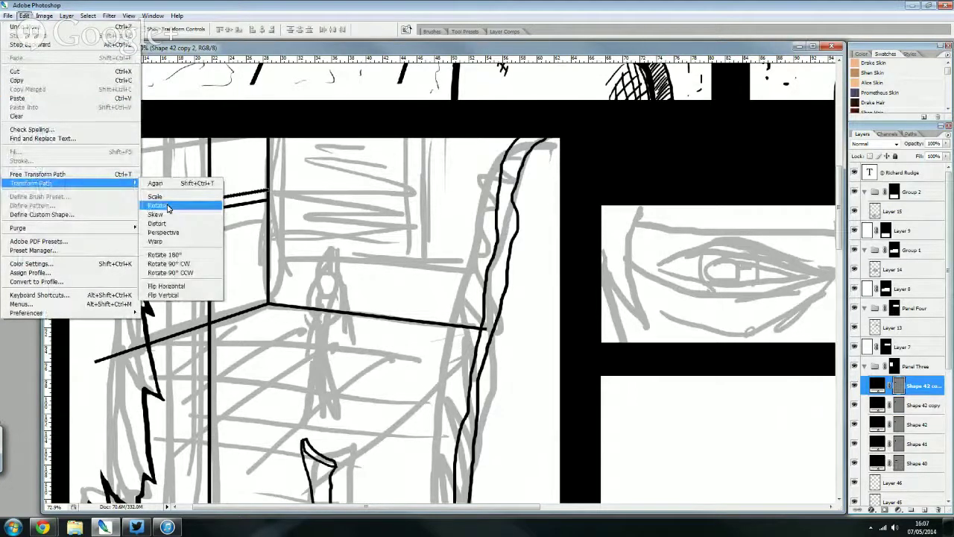
left_click(164, 206)
left_click_drag(98, 211, 97, 201)
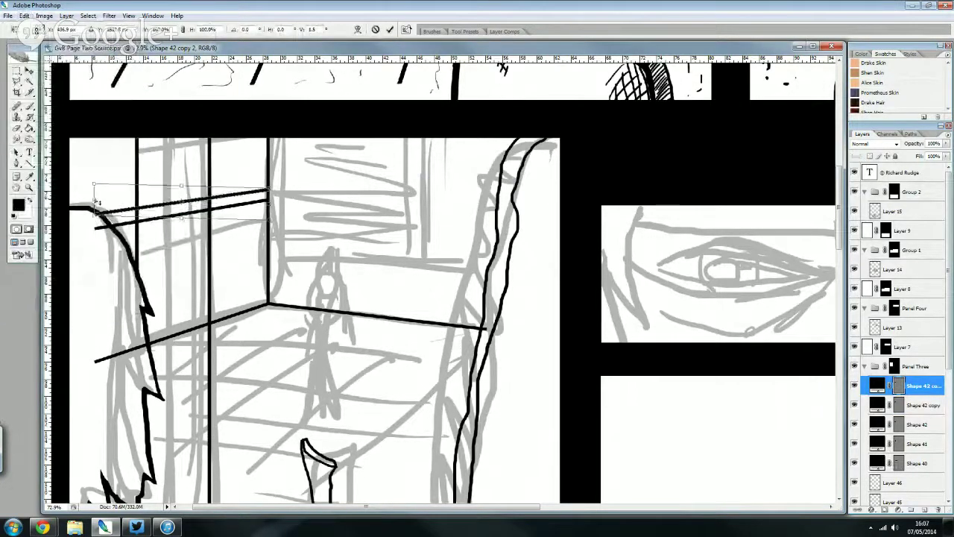
key("Return")
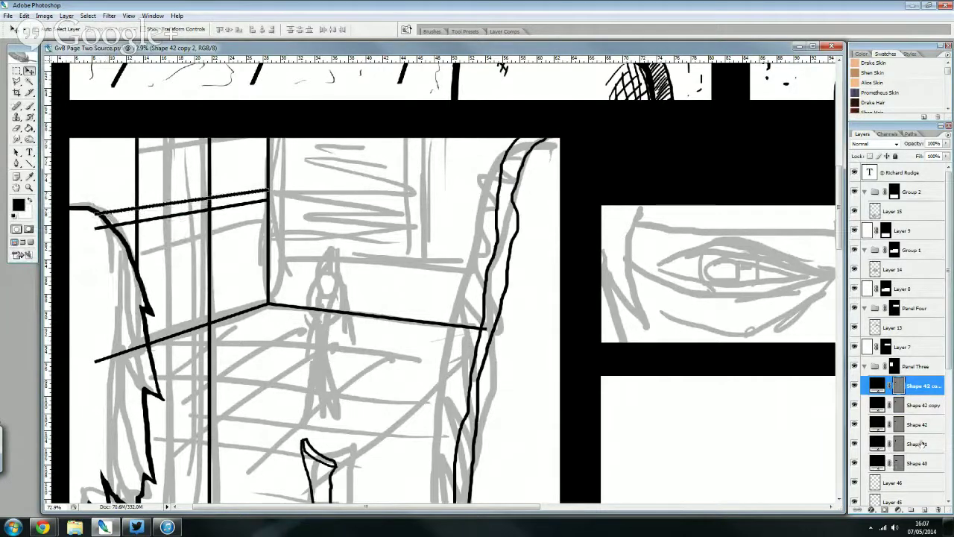
- Merge Shape 40 through Shape 42 copy 2 into one layer and add a layer mask
left_click(908, 464, "shift")
right_click(907, 463)
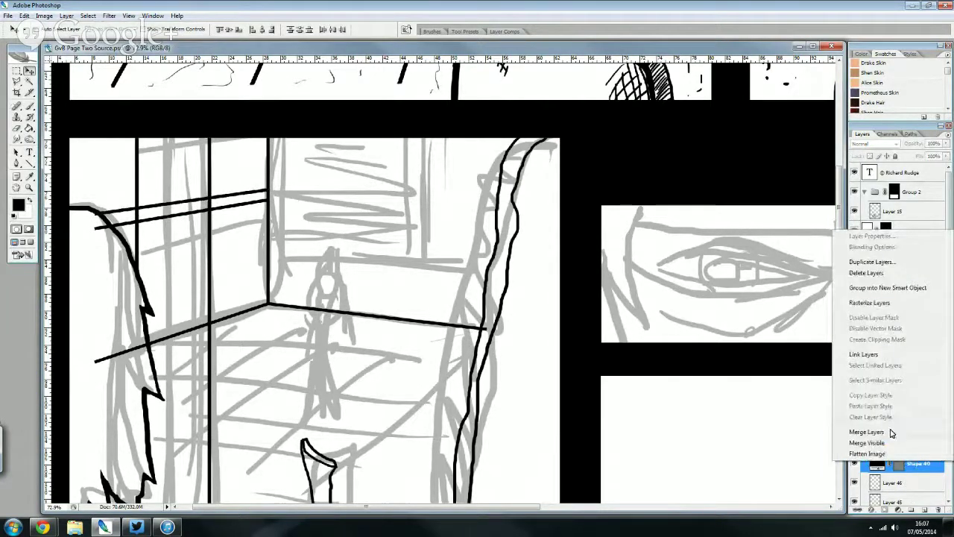
left_click(894, 428)
left_click(897, 509)
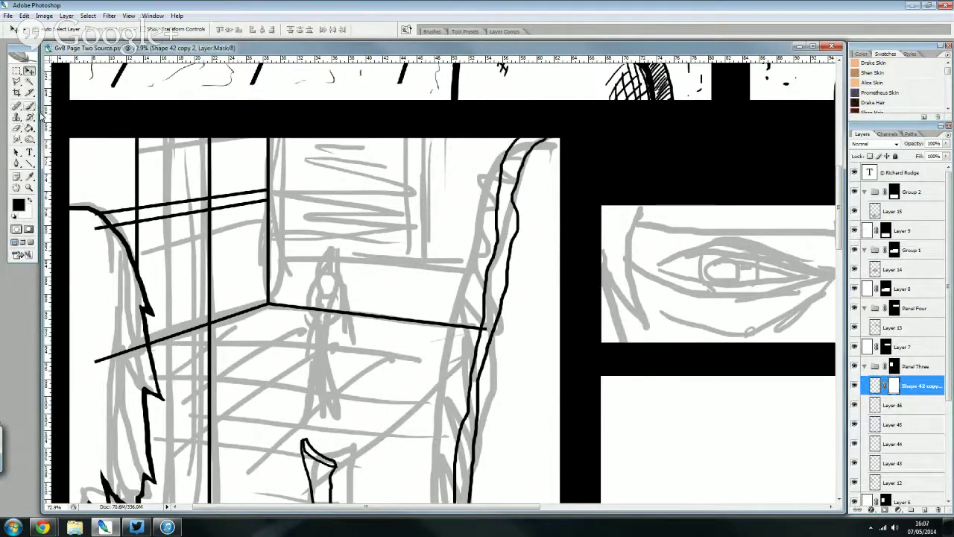
- Paint black on the mask to hide line ends overshooting the window frame
left_click(30, 106)
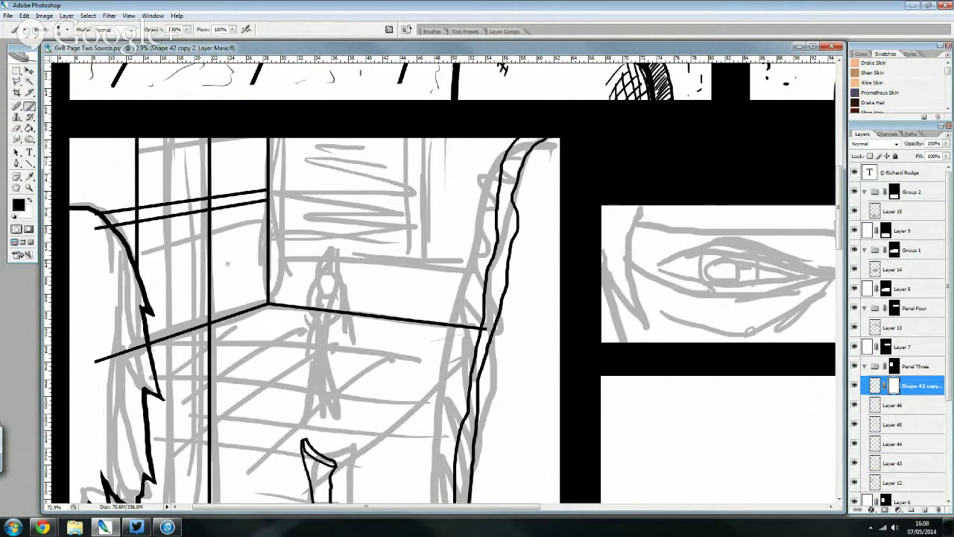
mouse_move(184, 200)
left_mouse_down()
mouse_move(195, 210)
mouse_move(201, 195)
mouse_move(179, 222)
mouse_move(165, 211)
mouse_move(148, 221)
mouse_move(143, 211)
left_mouse_up()
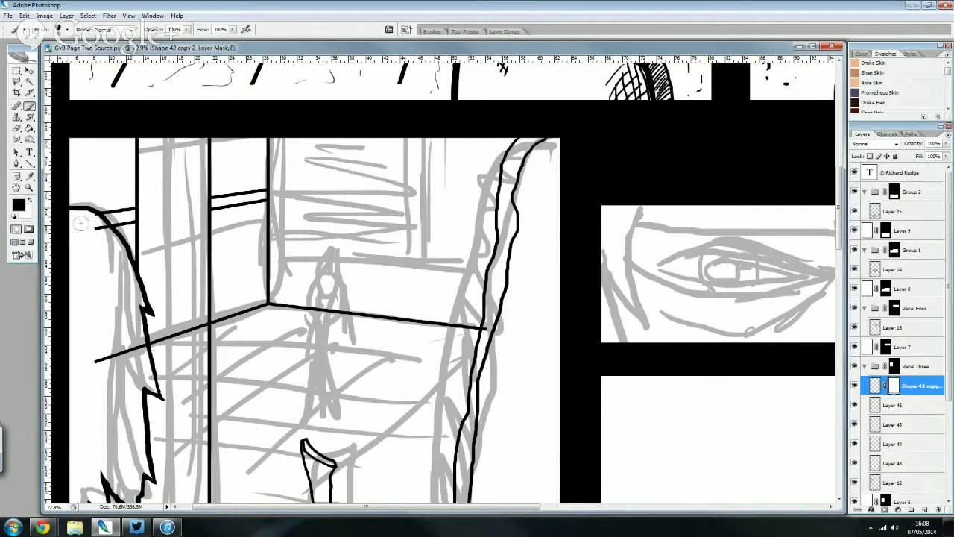
left_click_drag(80, 222, 108, 225)
left_click_drag(88, 361, 202, 321)
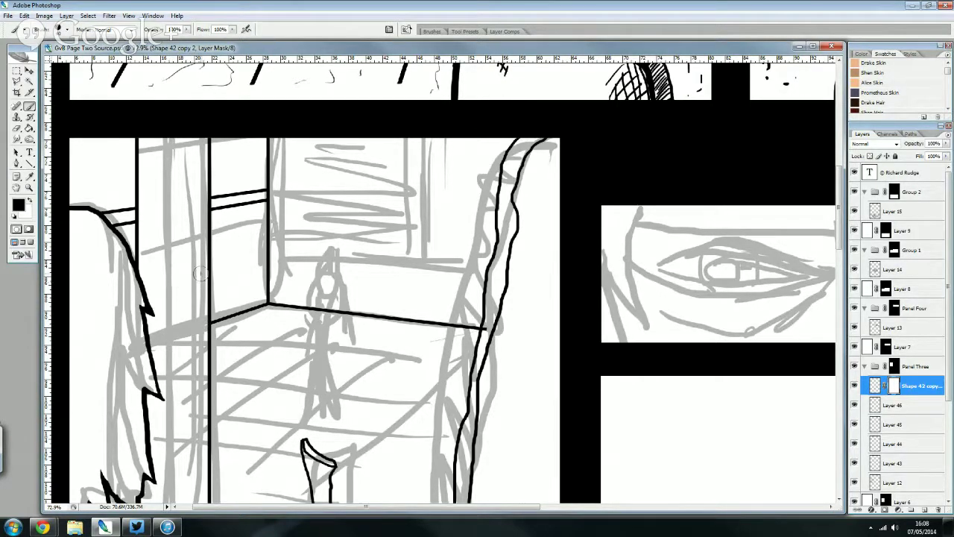
scroll(173, 284, "down", 2)
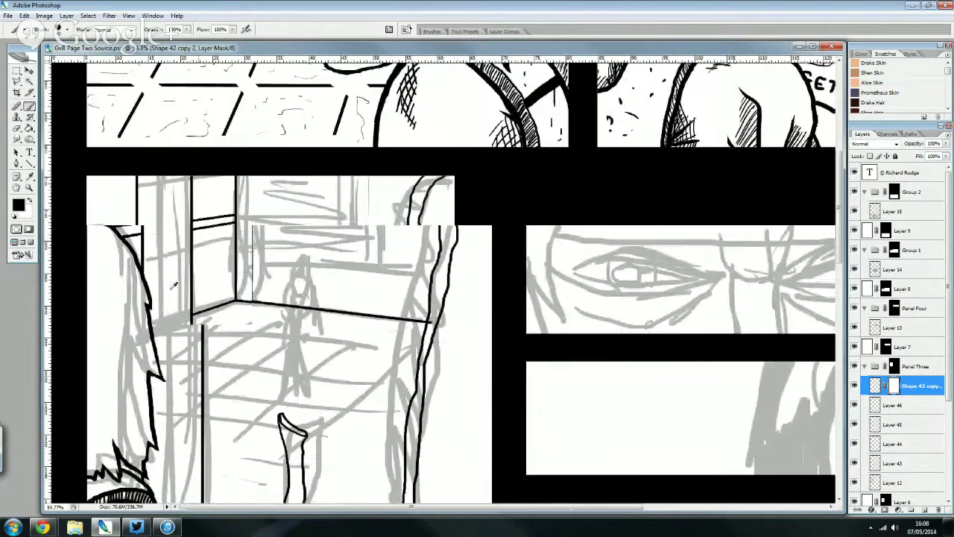
scroll(173, 284, "down", 1)
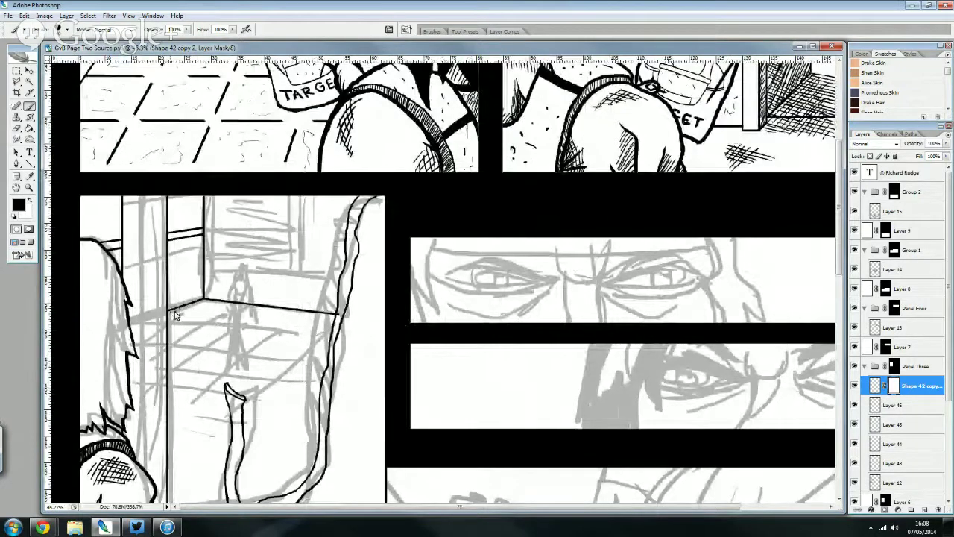
scroll(175, 314, "down", 1)
scroll(213, 266, "down", 1)
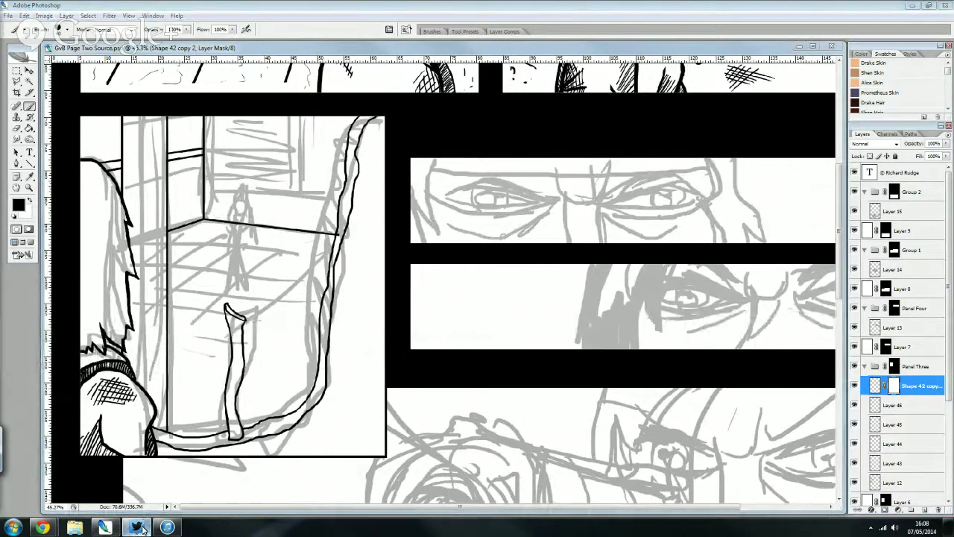
left_click(138, 527)
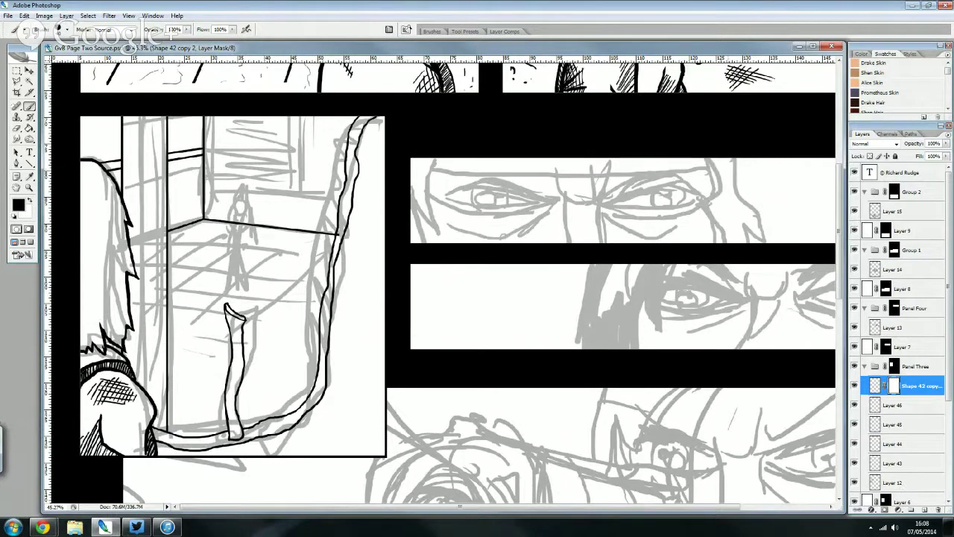
- With the Line tool, rule a broken floor line low across the room
left_click(30, 163)
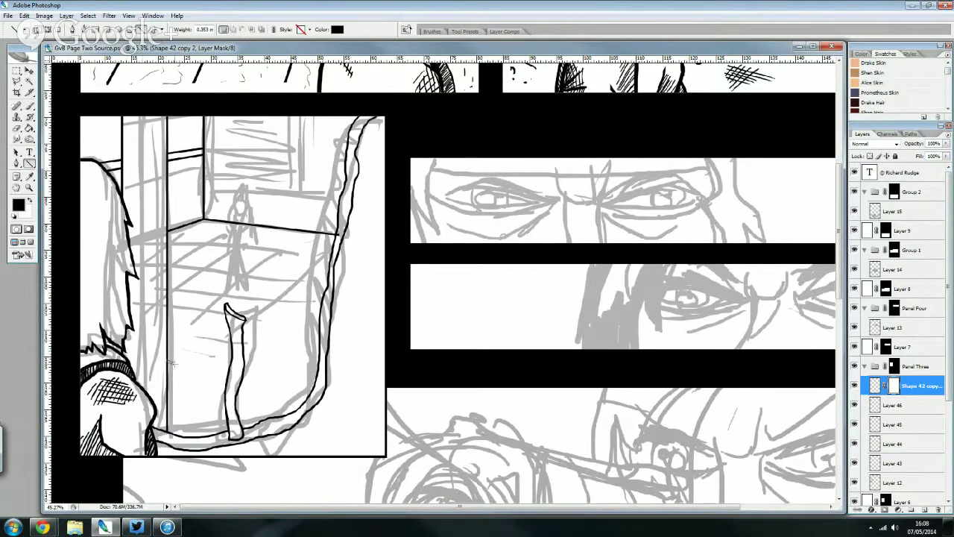
left_click_drag(168, 361, 345, 380)
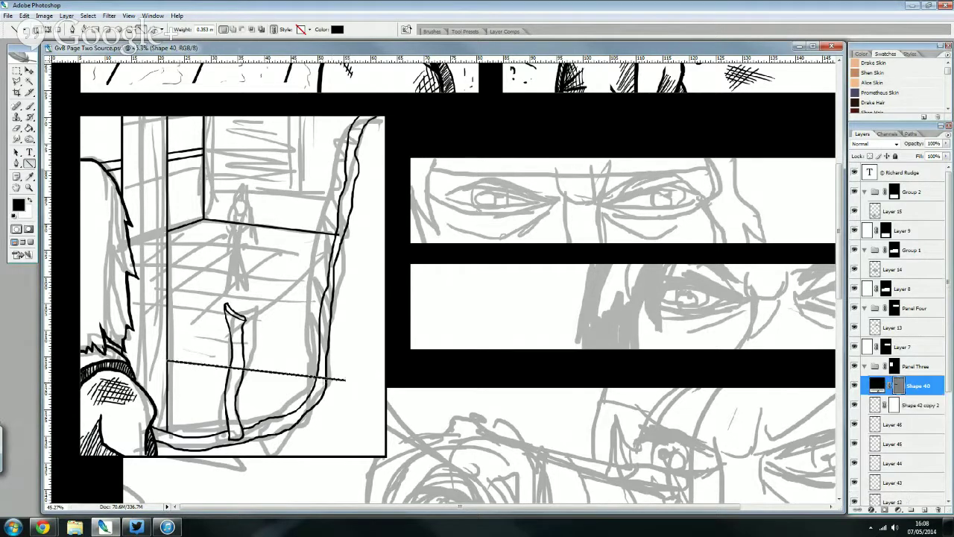
key("ctrl+z")
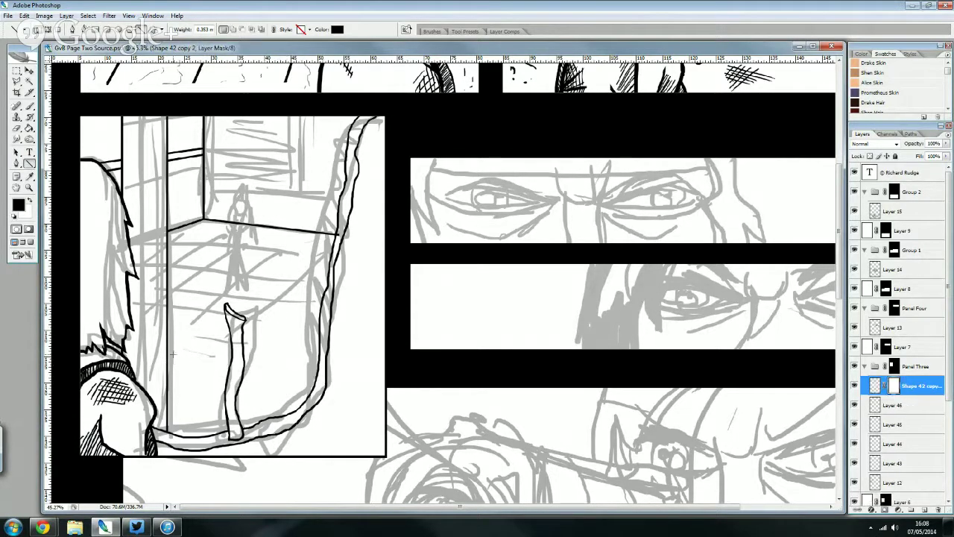
left_click_drag(168, 355, 319, 373)
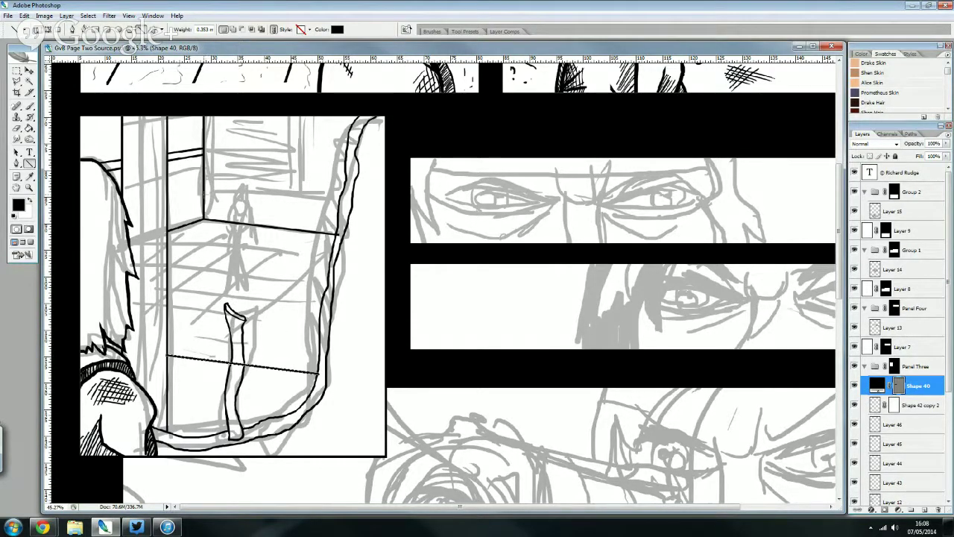
- Draw the ledge line along the window's base between the window frames
left_click_drag(204, 194, 341, 202)
key("ctrl+z")
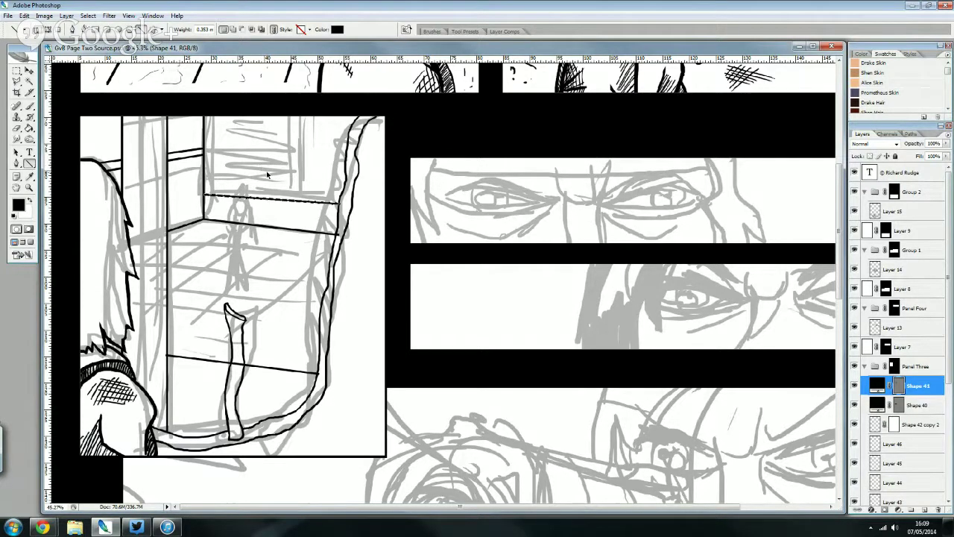
scroll(264, 175, "up", 1, "alt")
scroll(265, 175, "up", 1, "alt")
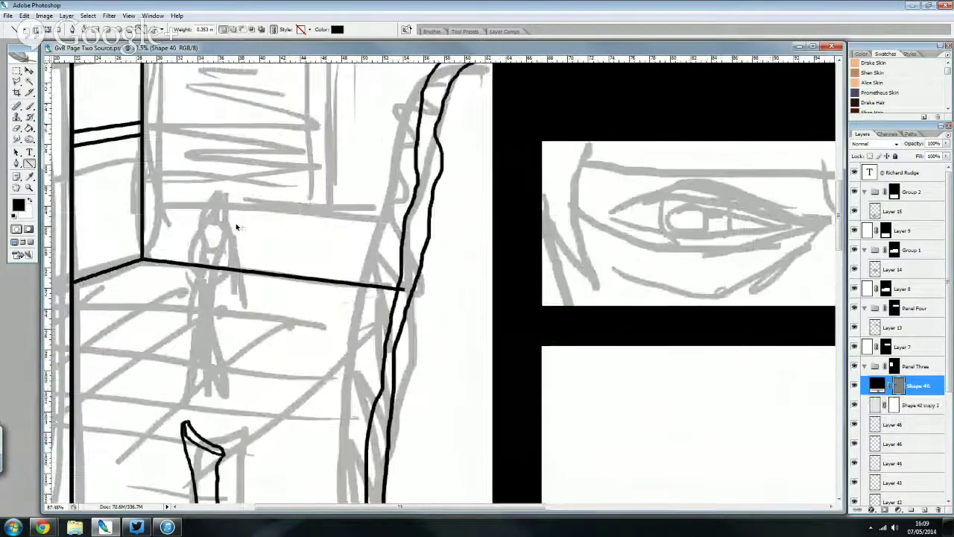
left_click_drag(403, 237, 142, 205)
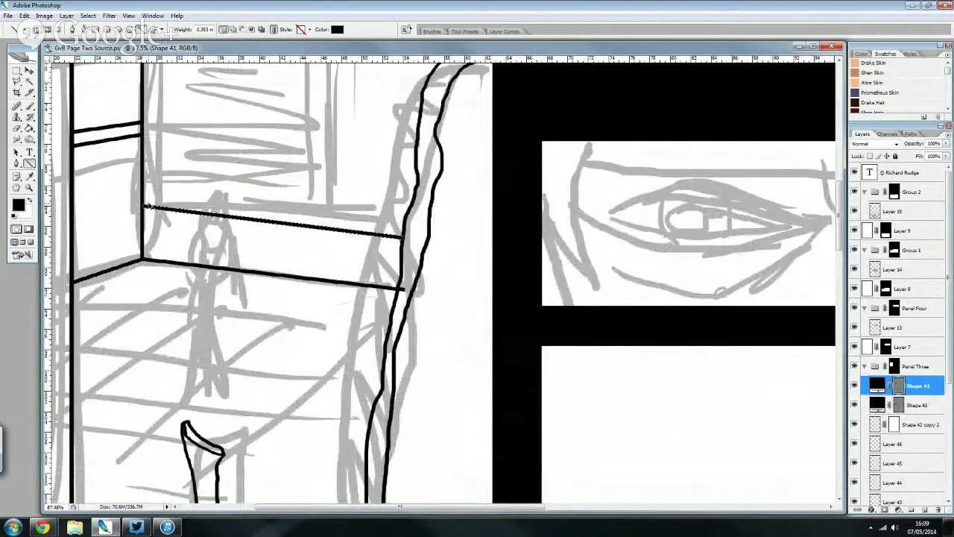
key("ctrl+z")
left_click_drag(141, 211, 403, 230)
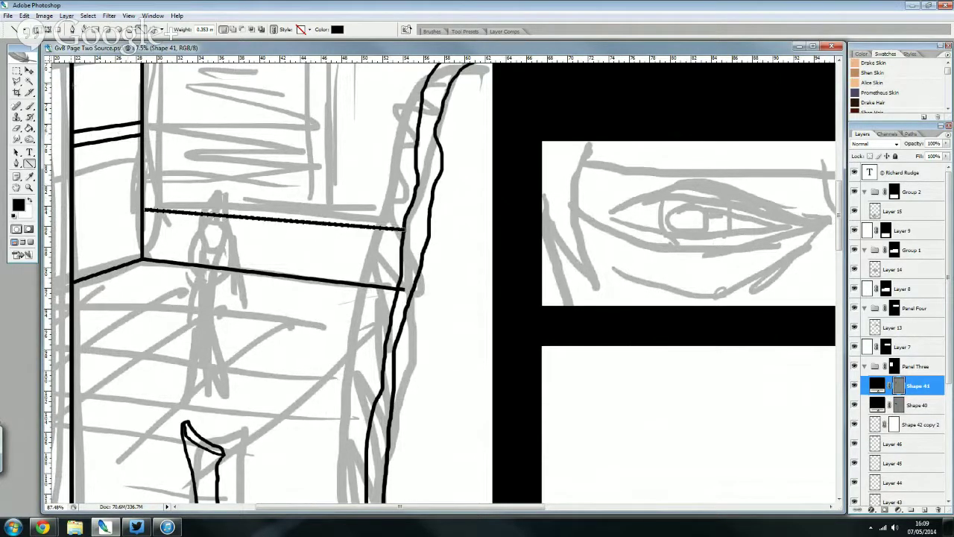
- Add a second parallel ledge line and a vertical window frame rising from it
left_click(30, 70)
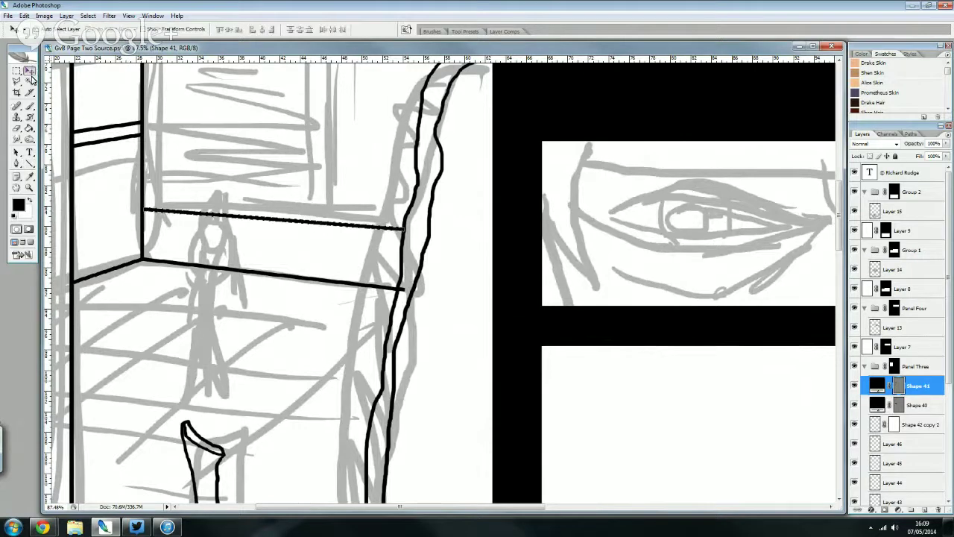
scroll(128, 149, "up", 2)
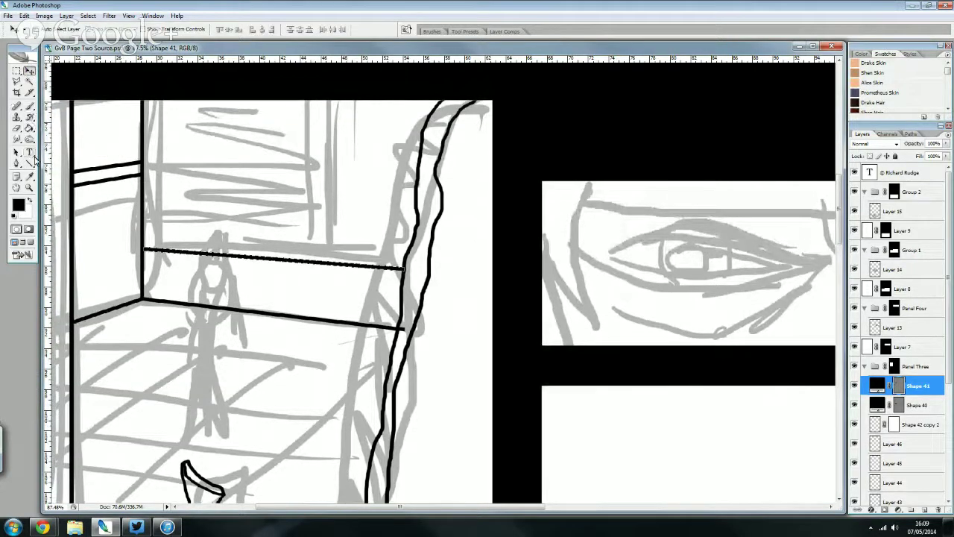
left_click(30, 163)
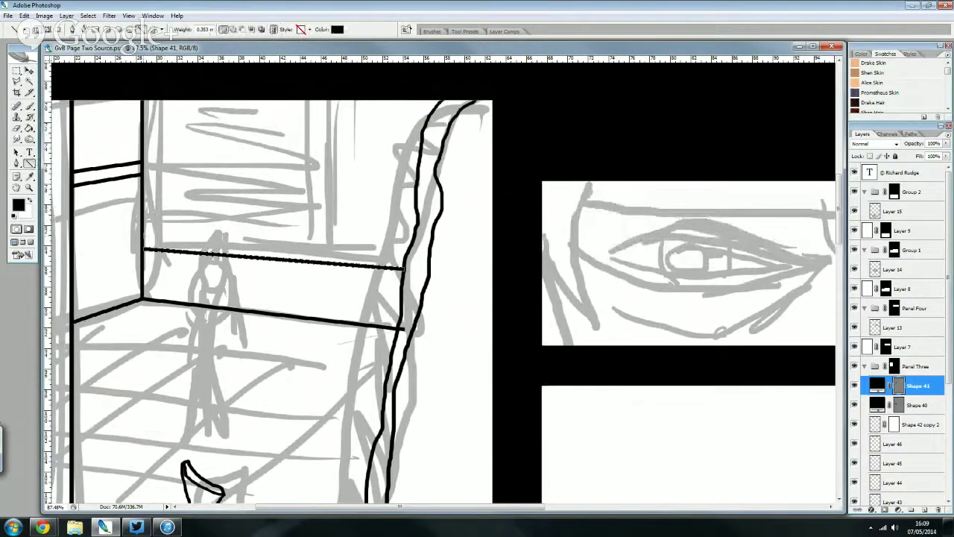
left_click_drag(143, 239, 405, 256)
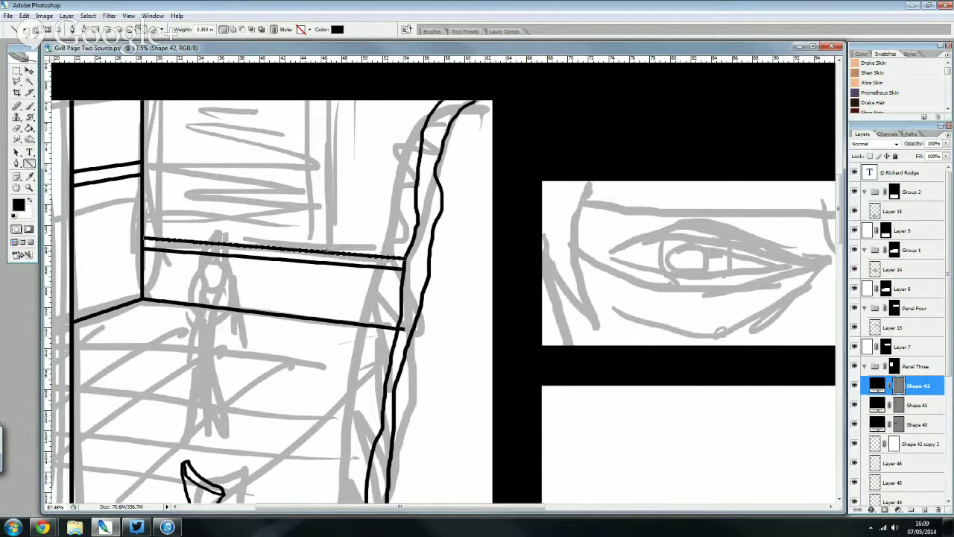
left_click_drag(326, 250, 326, 94)
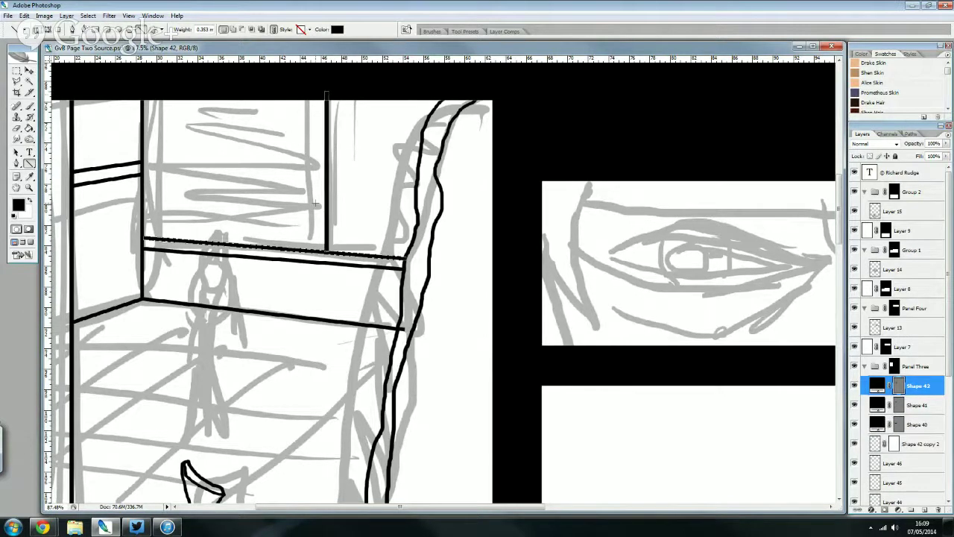
- Draw the window's left-edge vertical and the lower edge of the ledge
scroll(315, 202, "up", 1)
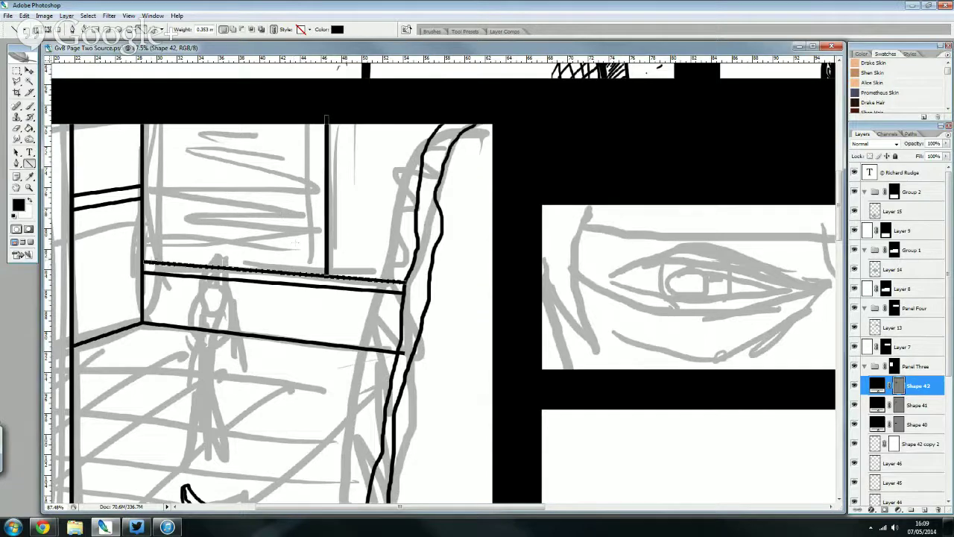
left_click_drag(149, 262, 153, 123)
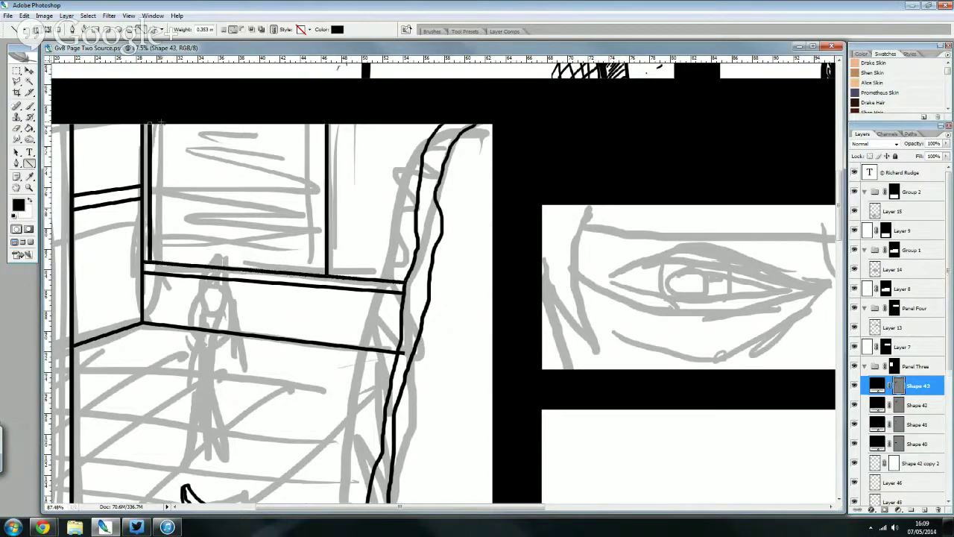
scroll(172, 166, "down", 1)
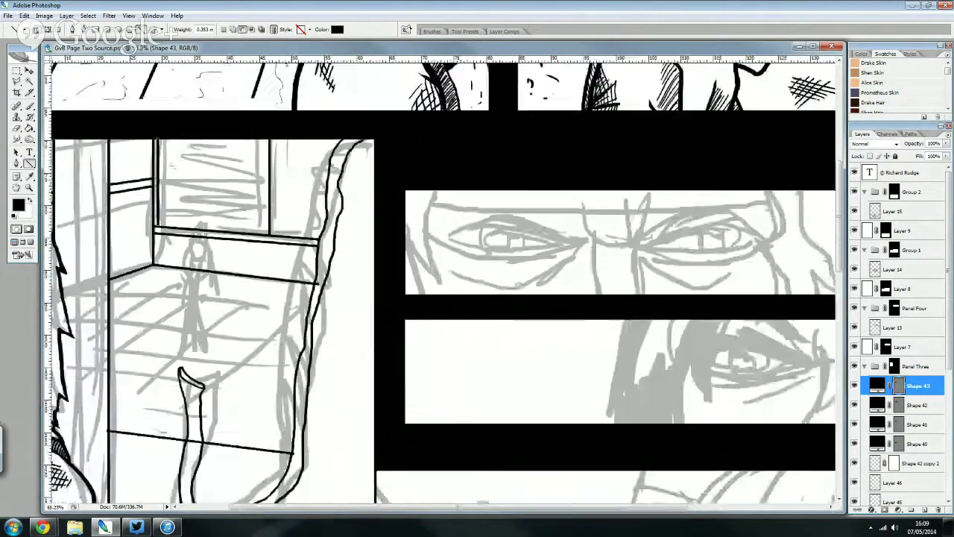
scroll(176, 167, "down", 1)
scroll(178, 168, "down", 1)
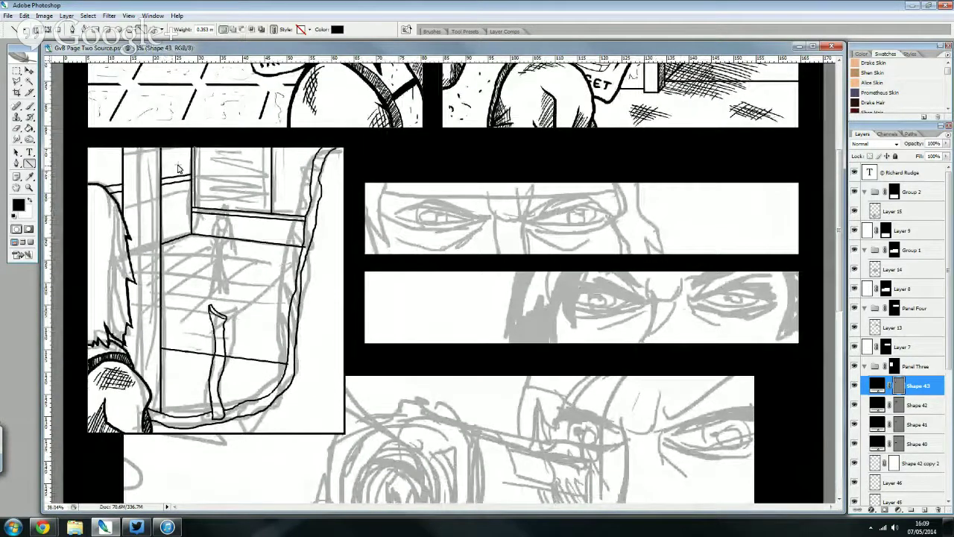
scroll(177, 169, "up", 3)
left_click_drag(265, 254, 456, 277)
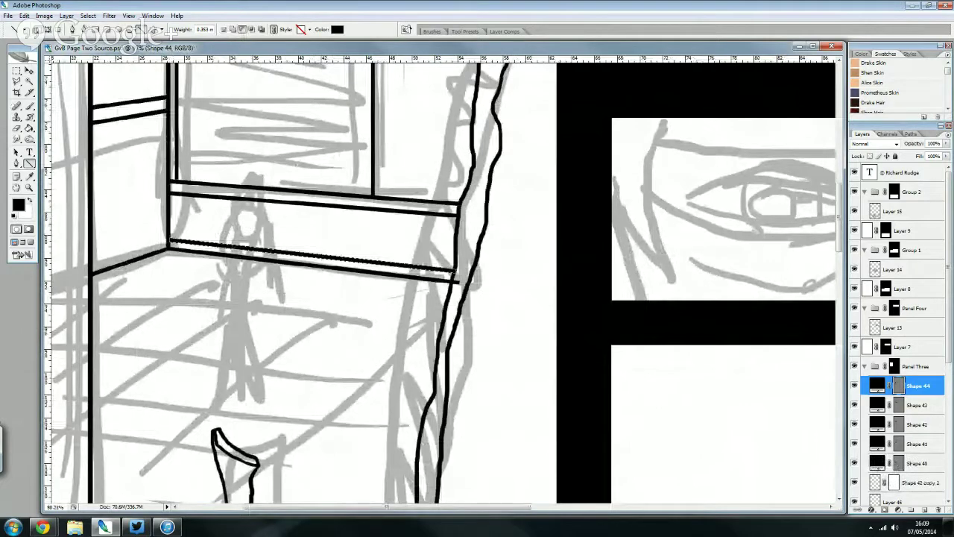
- Add another straight floor line across the bottom of panel three
scroll(245, 220, "down", 2)
scroll(231, 235, "down", 2)
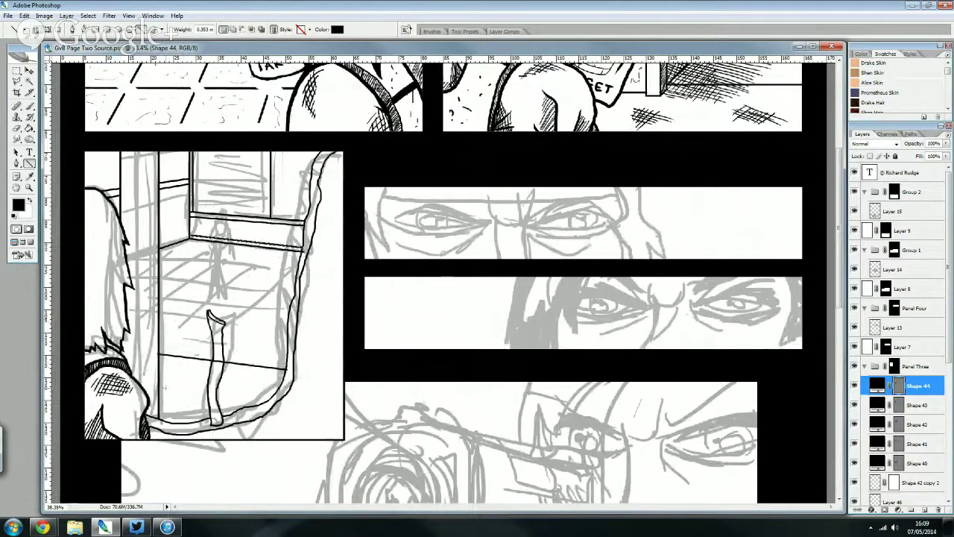
left_click_drag(159, 371, 288, 381)
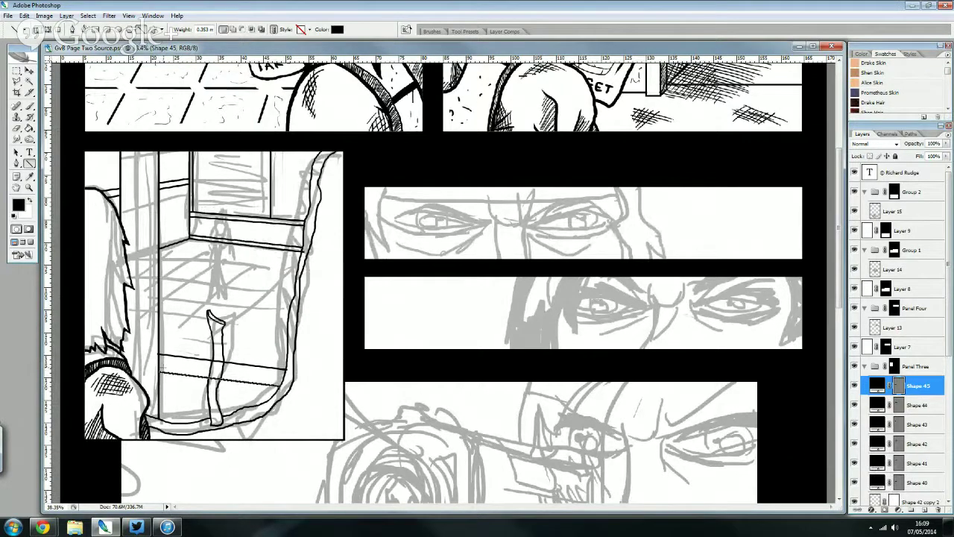
scroll(186, 421, "up", 2)
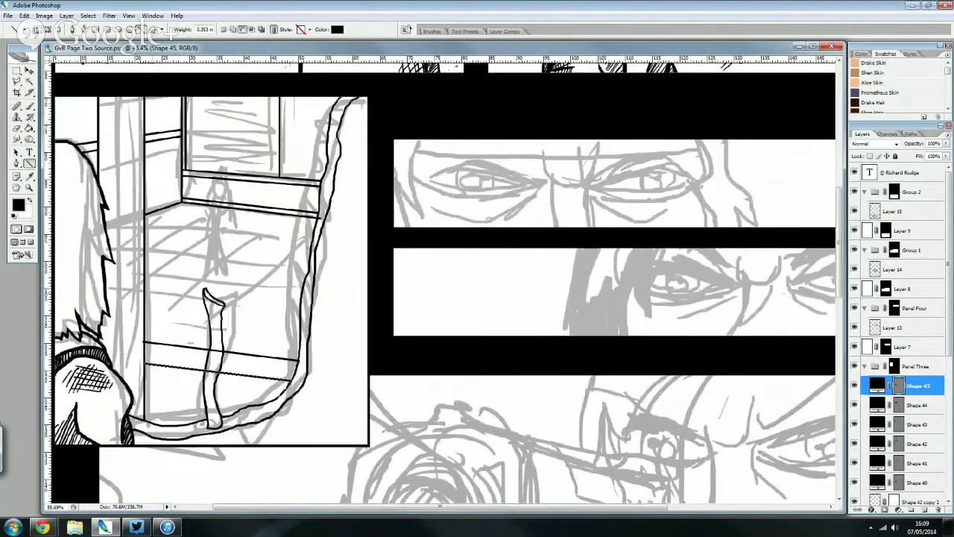
scroll(179, 157, "down", 2)
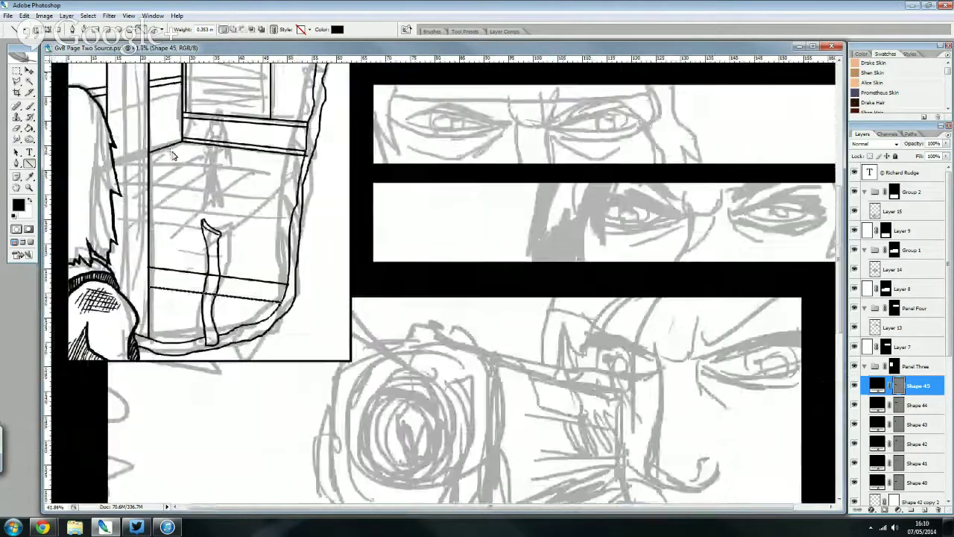
scroll(142, 157, "up", 1)
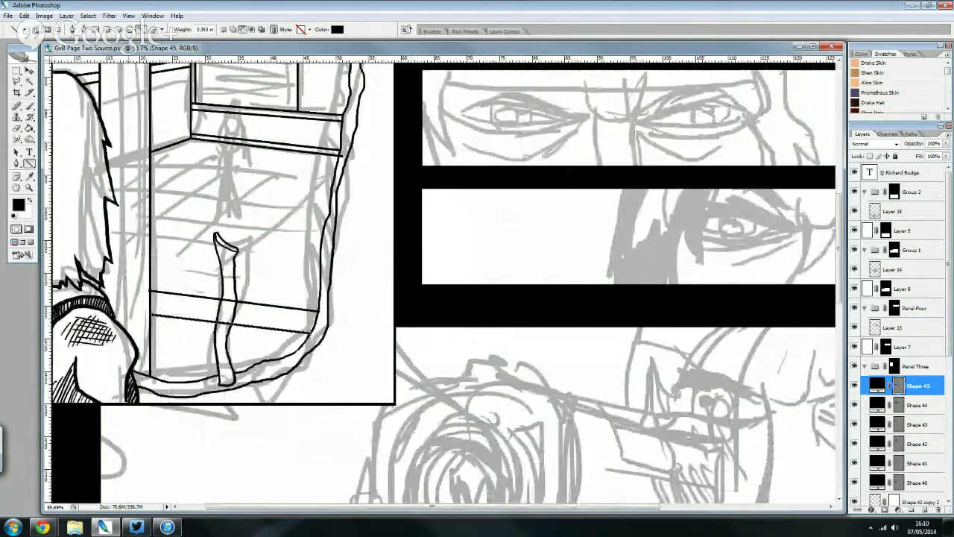
scroll(141, 156, "up", 1)
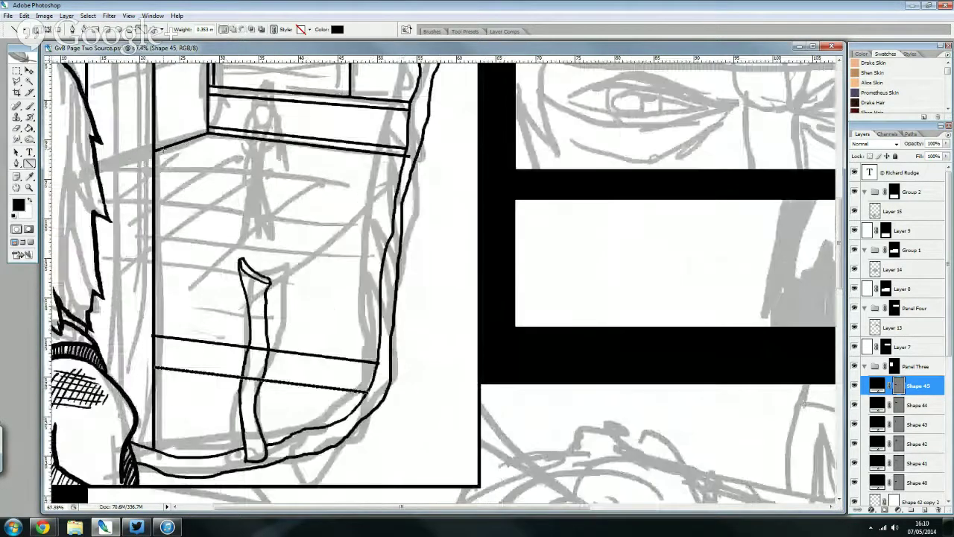
- Merge line layers Shape 40–45 into one and add a layer mask
left_click(920, 482, "shift")
right_click(921, 482)
left_click(867, 450)
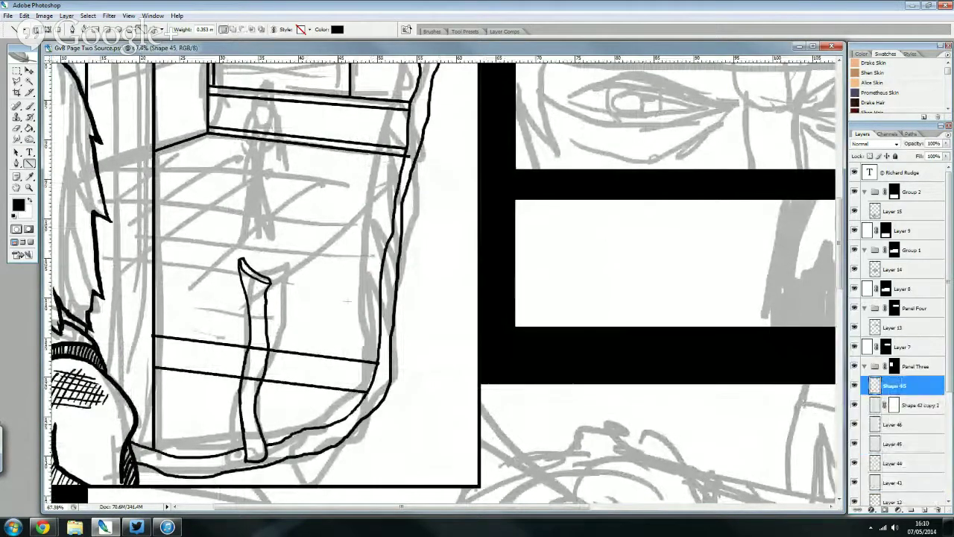
left_click(887, 511)
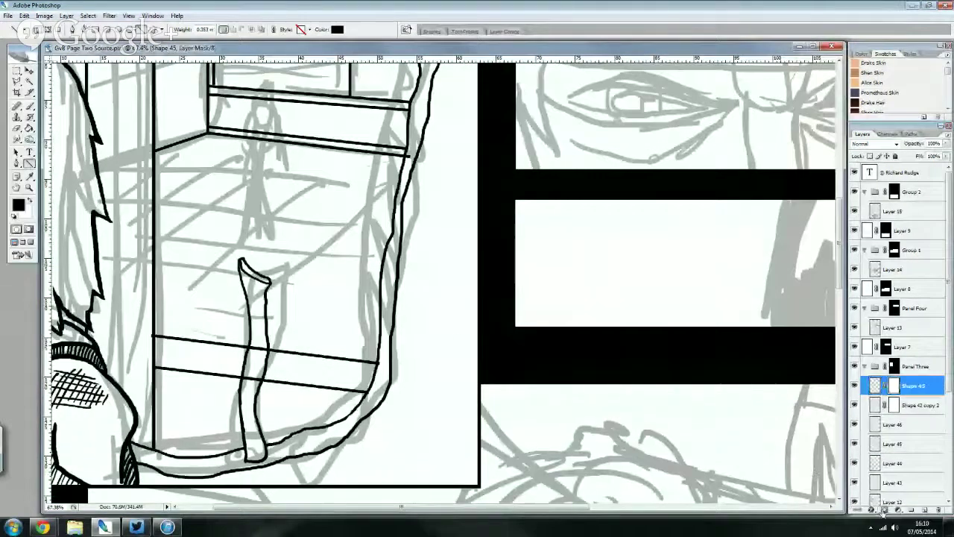
- Paint black on the mask where the lines cross the tall vertical stroke
scroll(325, 271, "up", 2)
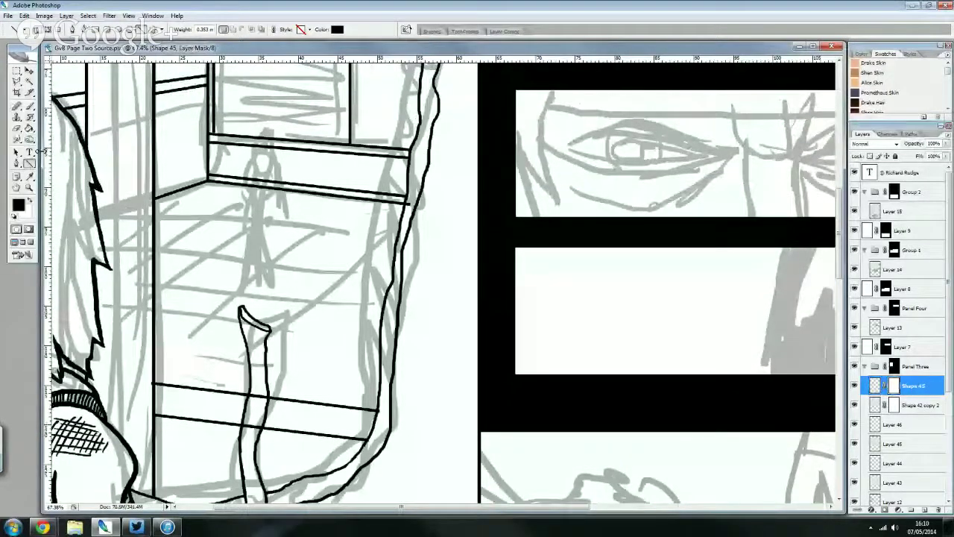
left_click(30, 105)
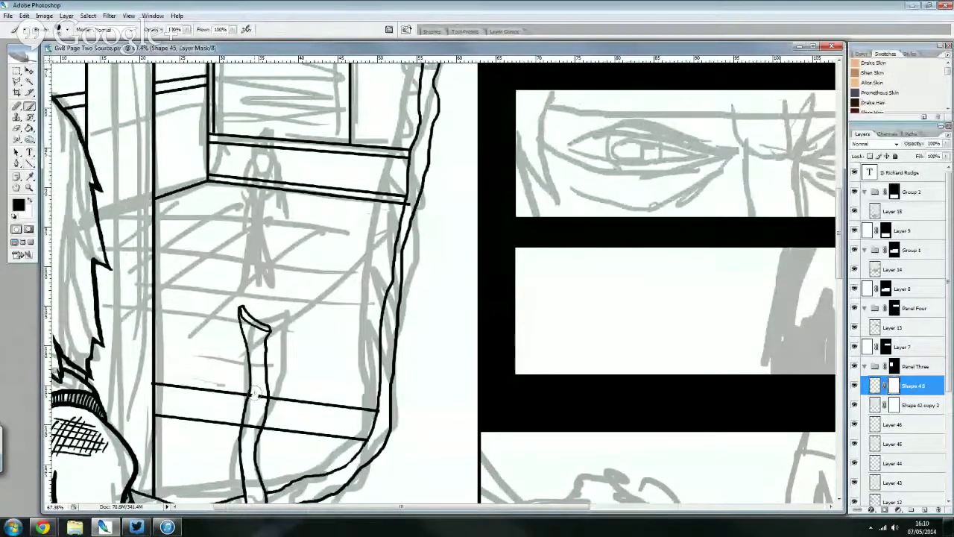
mouse_move(248, 392)
left_mouse_down()
mouse_move(259, 398)
mouse_move(260, 427)
left_mouse_up()
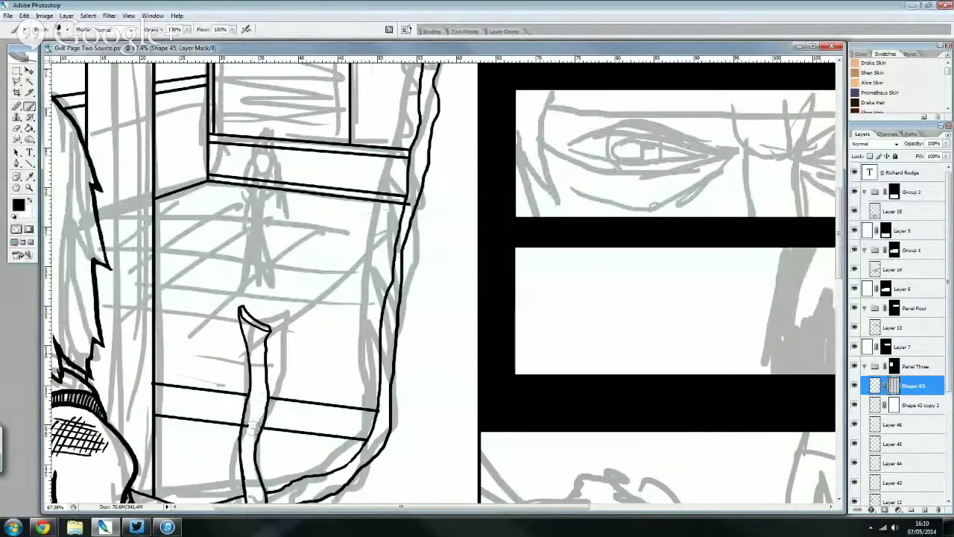
scroll(246, 425, "up", 1)
scroll(245, 425, "up", 1)
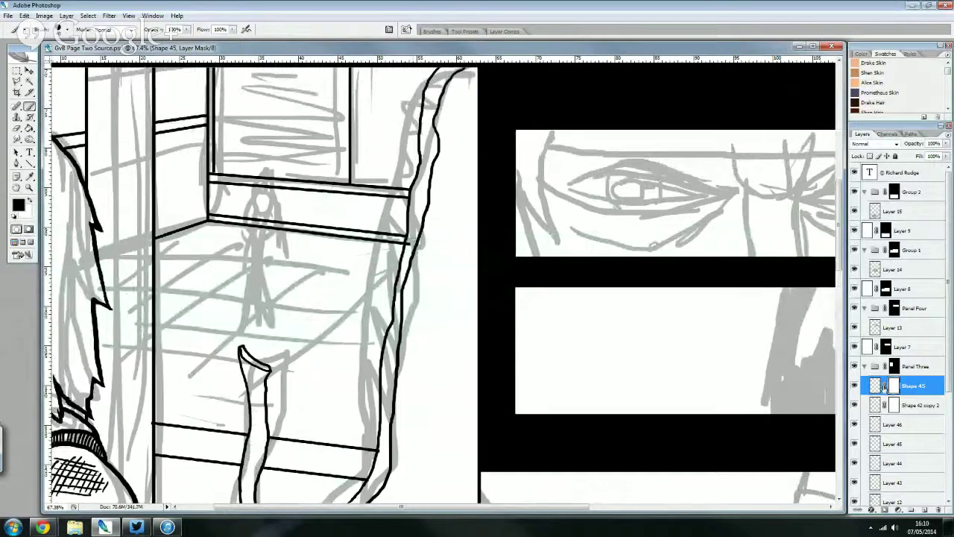
- Toggle the line layers' visibility to compare, then make Shape 45 active again
double_click(855, 386)
left_click(854, 405)
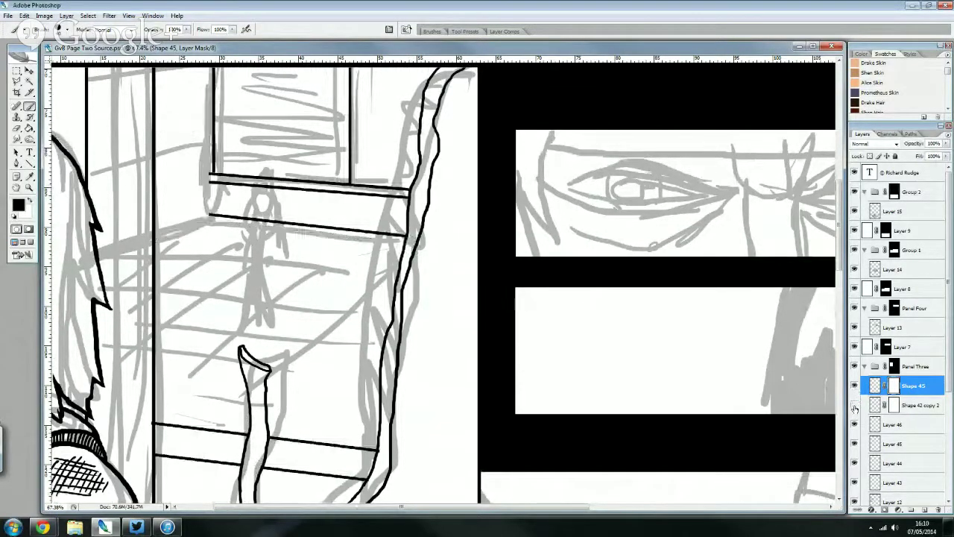
left_click(879, 405)
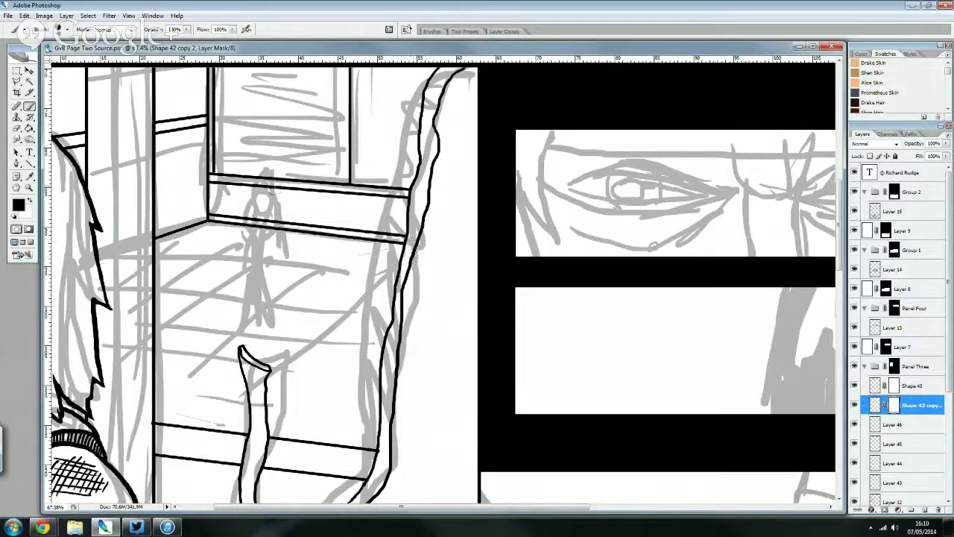
scroll(283, 171, "up", 2)
scroll(297, 155, "up", 1)
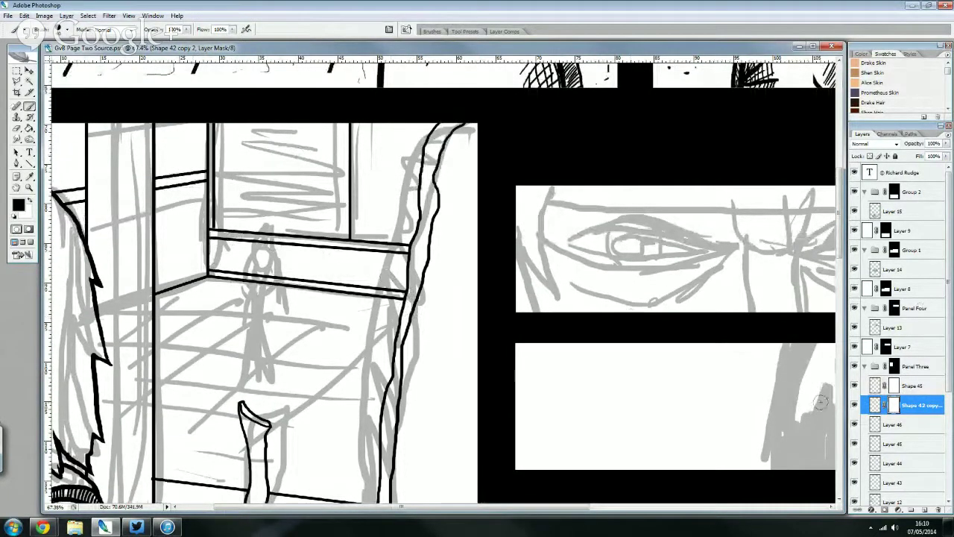
left_click(872, 386)
- Rule several receding parallel floor lines stacked down the room's floor
key("u")
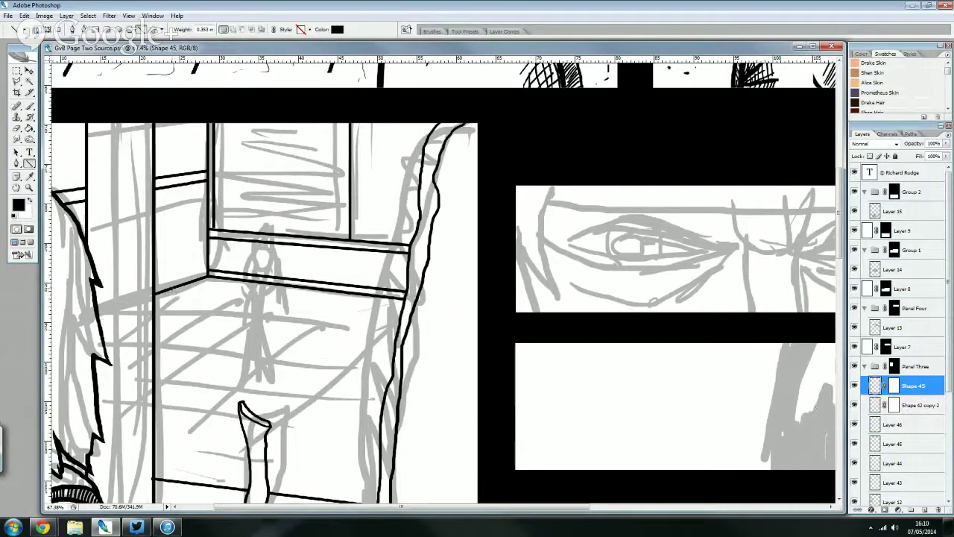
left_click_drag(170, 286, 401, 317)
left_click_drag(154, 312, 399, 348)
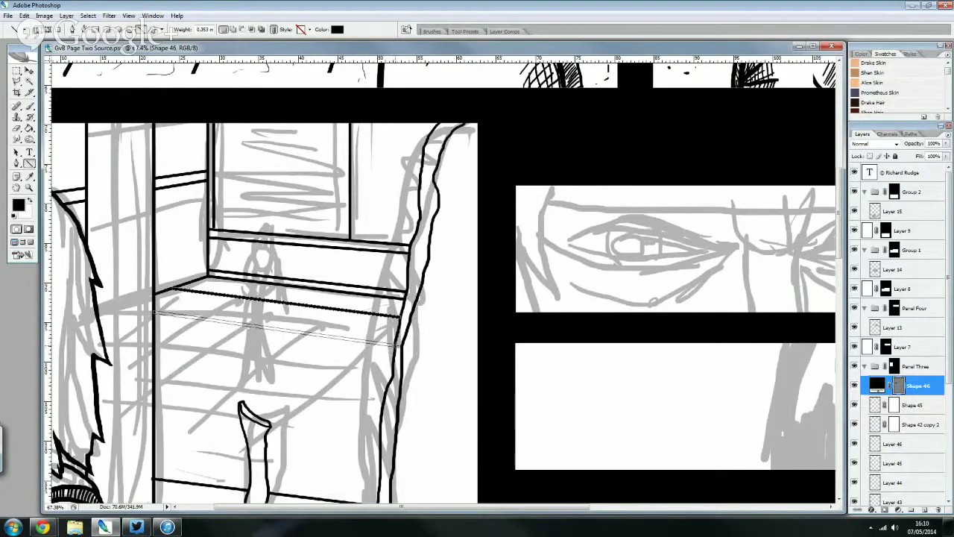
left_click_drag(398, 348, 395, 347)
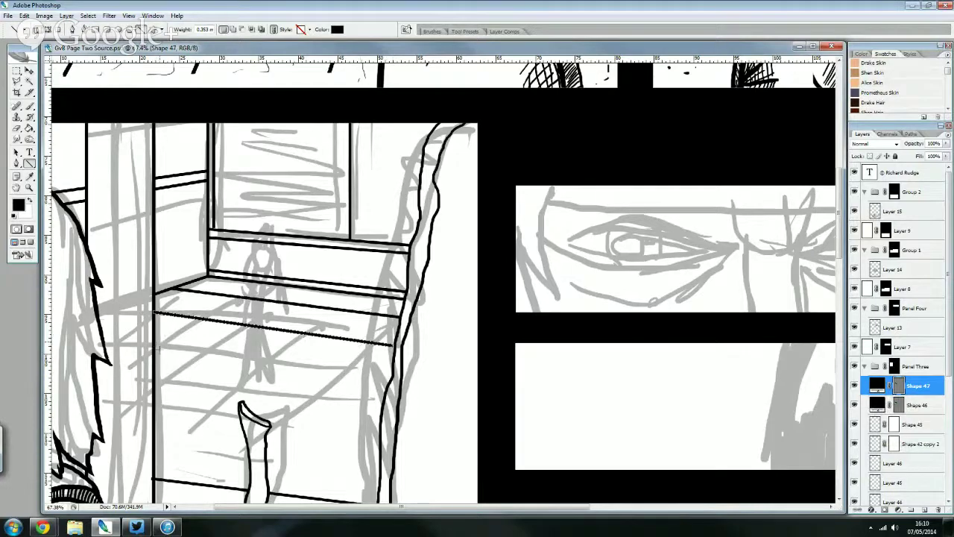
scroll(156, 345, "down", 1)
left_click_drag(155, 324, 389, 360)
scroll(290, 343, "down", 2)
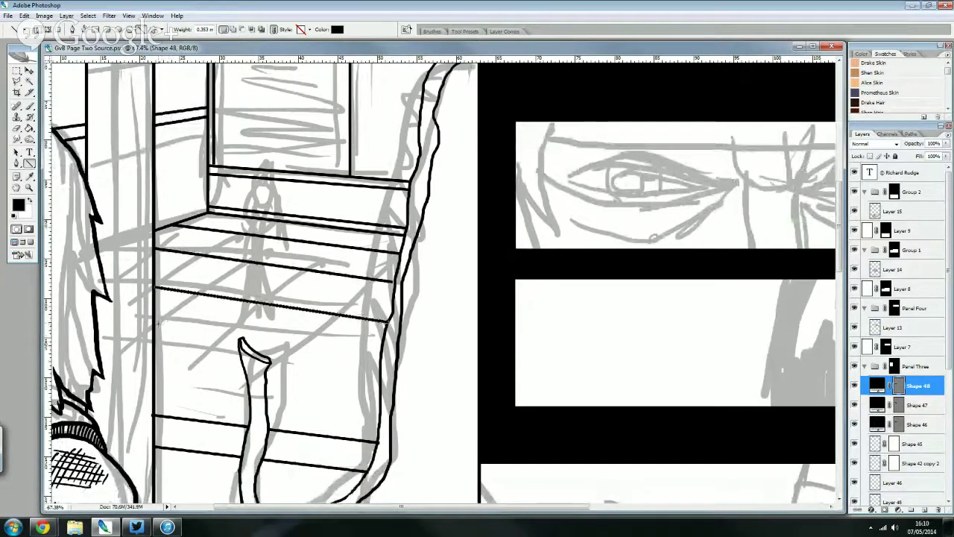
left_click_drag(155, 325, 380, 364)
scroll(443, 281, "down", 1)
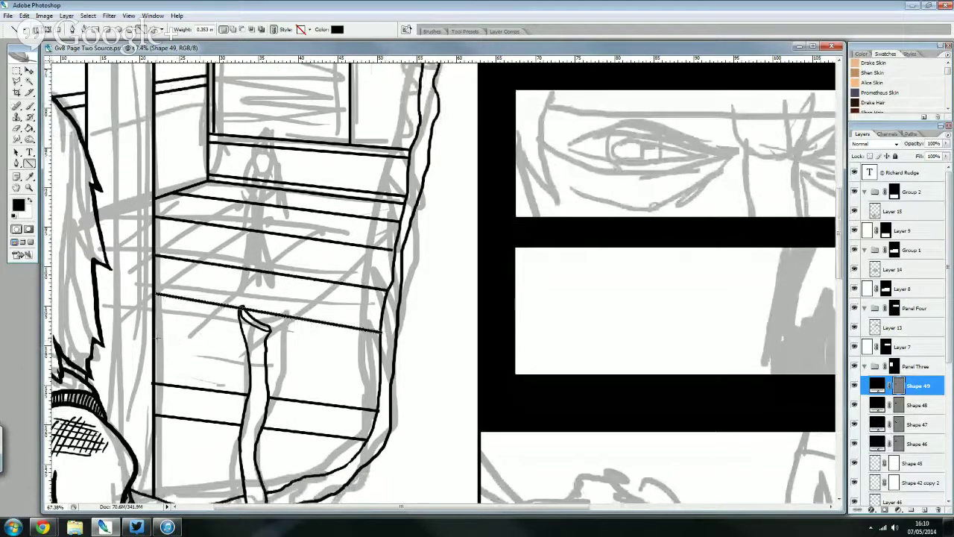
left_click_drag(157, 339, 381, 386)
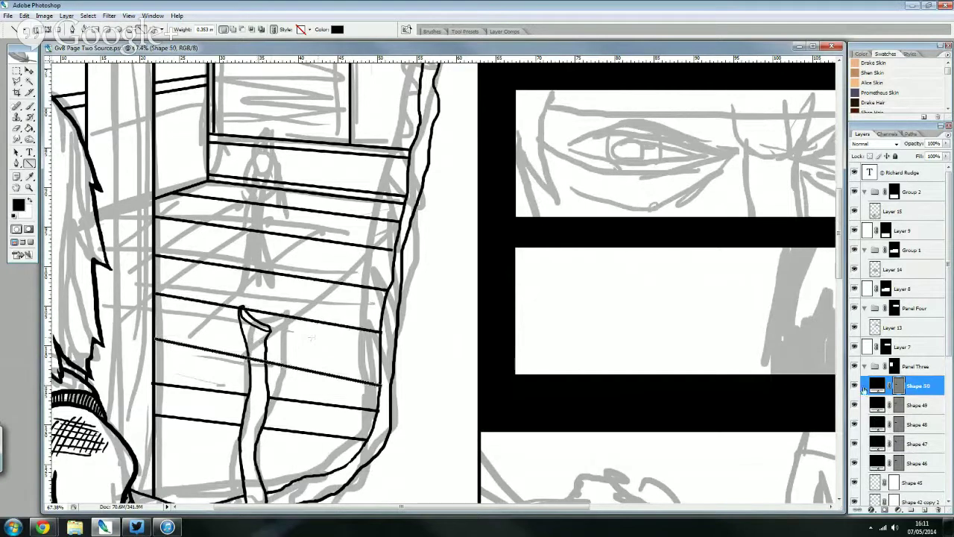
- Lasso the lowest floor lines and make the Shape 45 layer active
key("l")
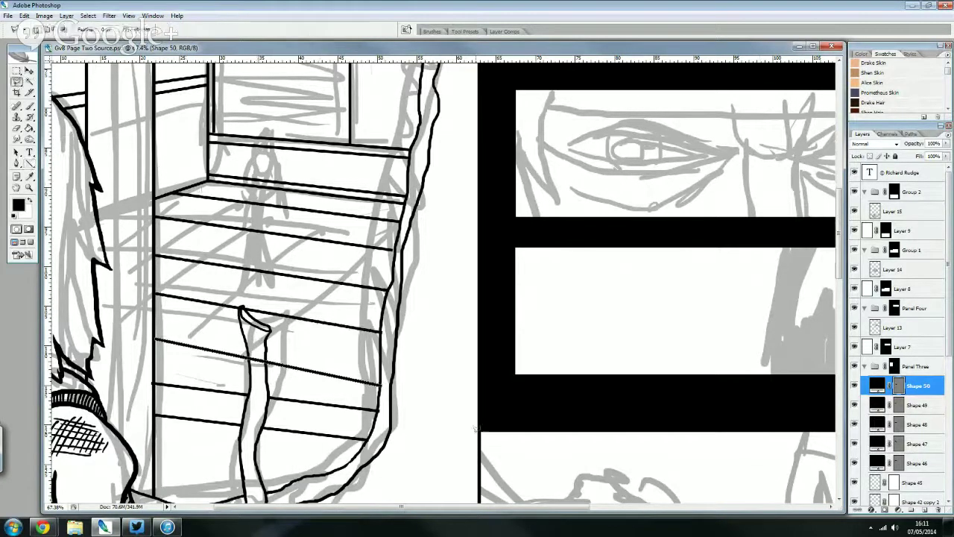
mouse_move(399, 407)
left_mouse_down()
mouse_move(153, 370)
mouse_move(399, 409)
left_mouse_up()
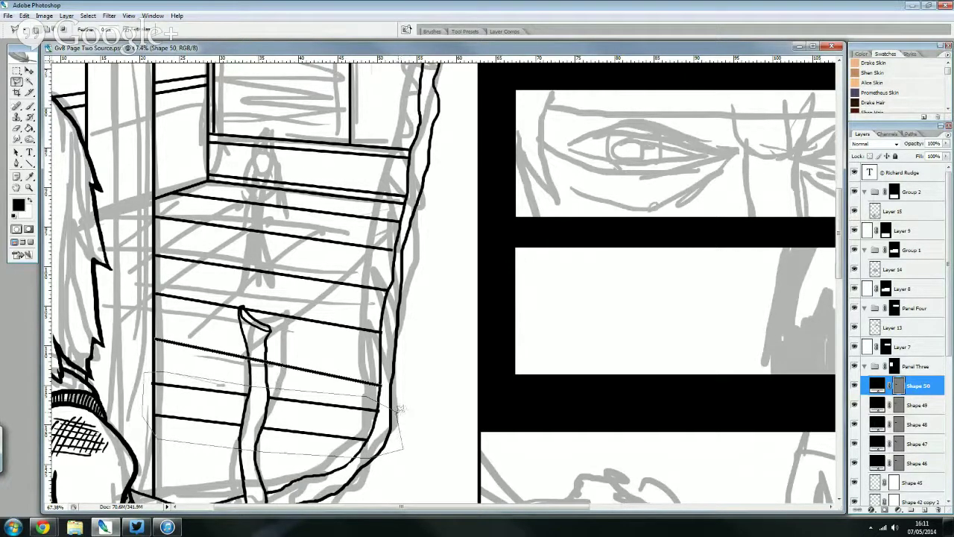
left_click_drag(399, 410, 399, 408)
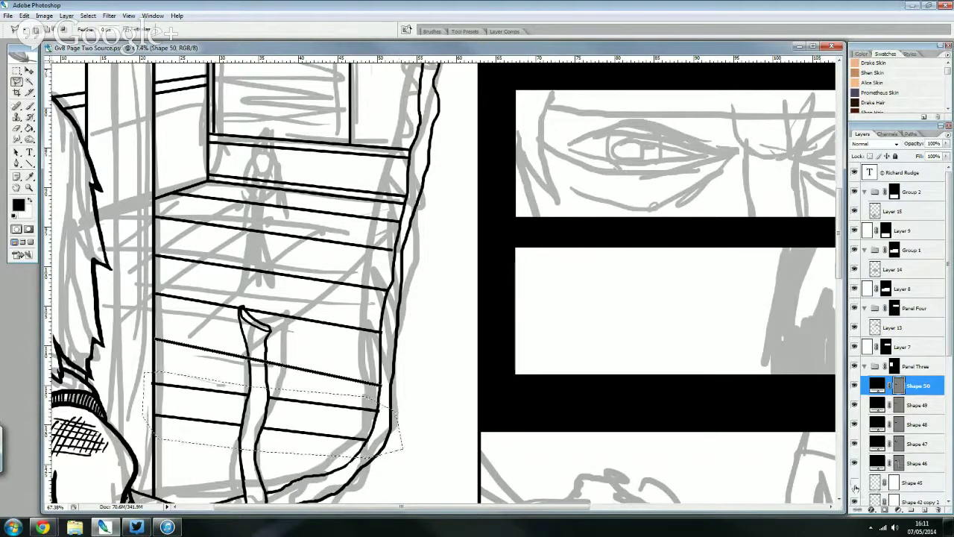
left_click(854, 483)
left_click(911, 482)
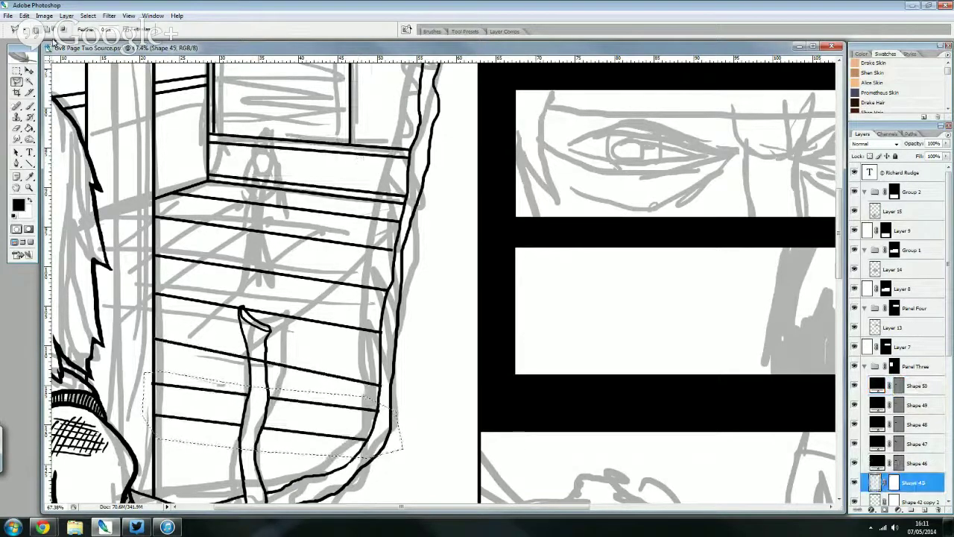
- Perspective-transform the lassoed lower floor lines to a steeper angle, then target Shape 45's mask
left_click(24, 16)
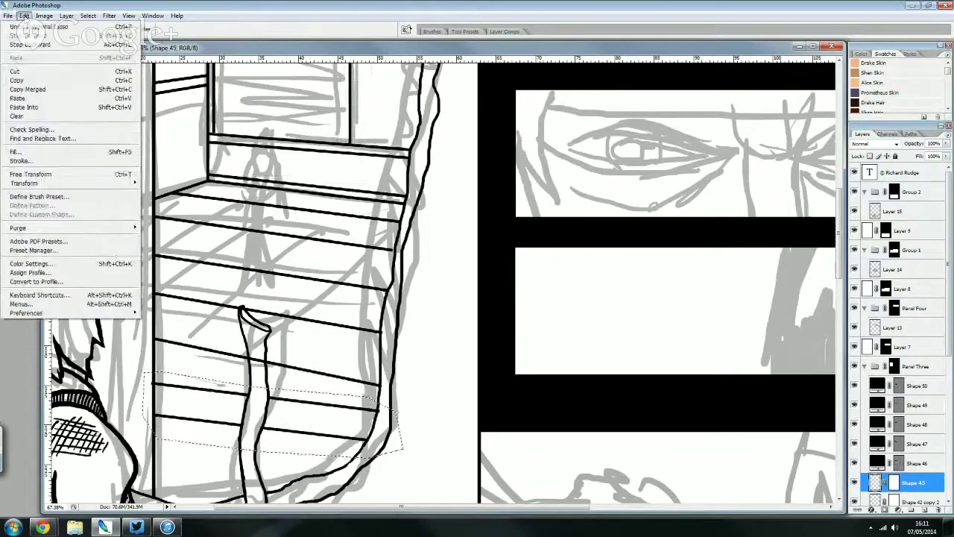
mouse_move(71, 183)
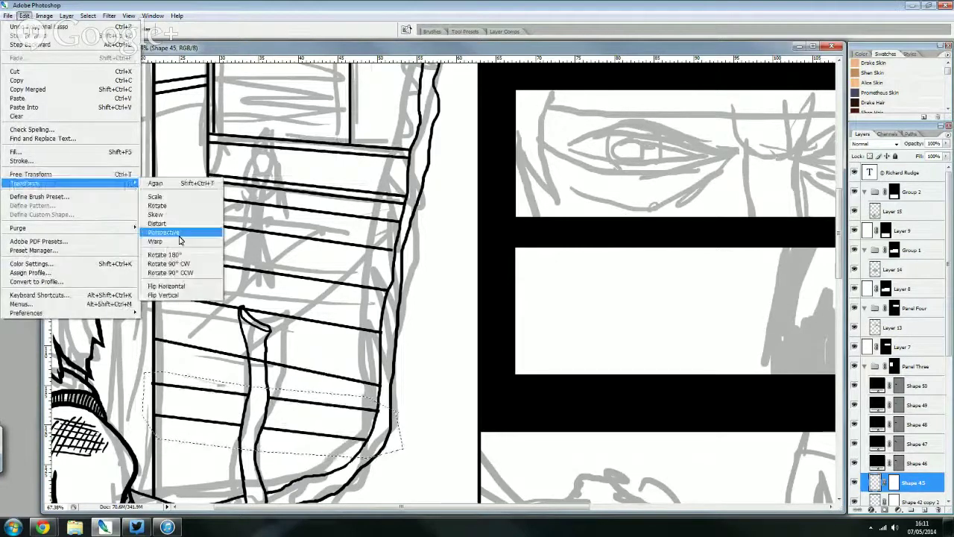
left_click(180, 239)
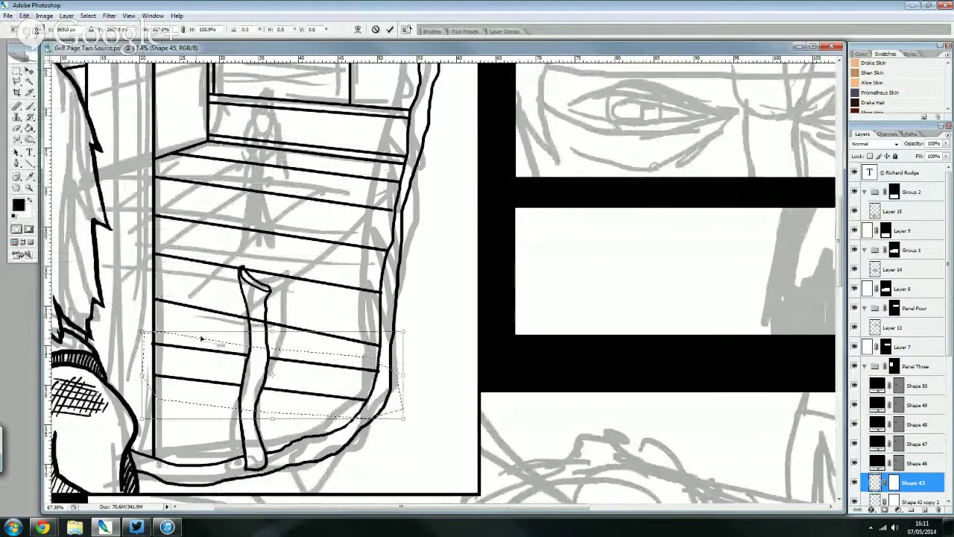
left_click_drag(403, 374, 408, 403)
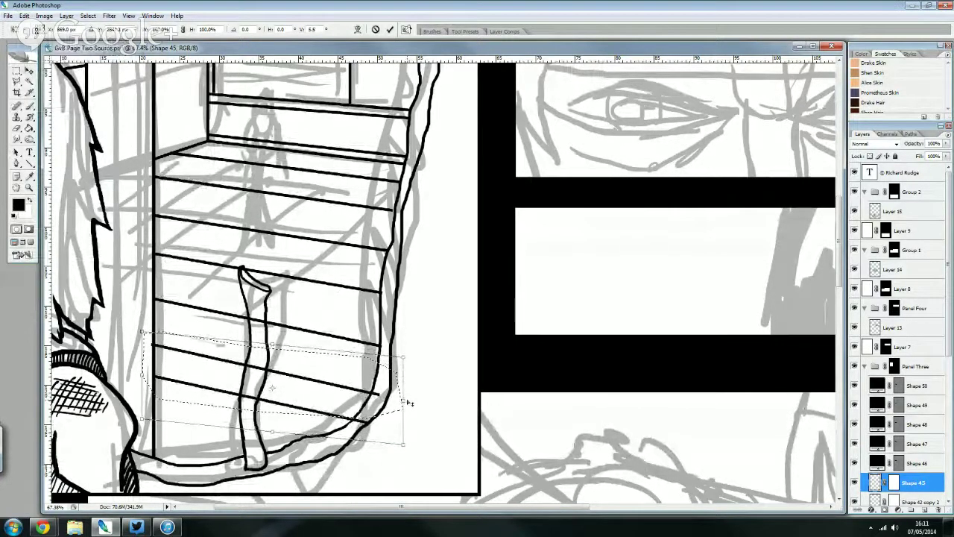
left_click_drag(408, 402, 406, 400)
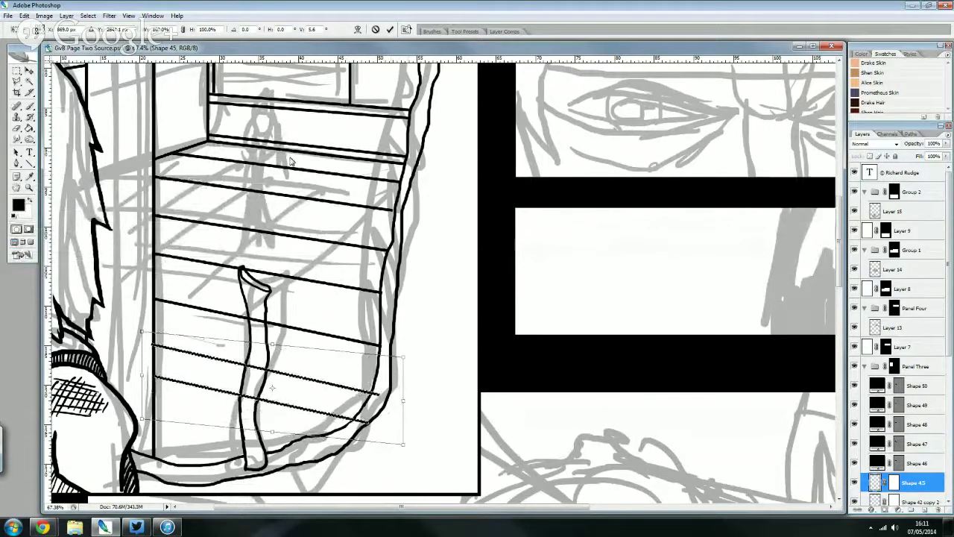
key("Return")
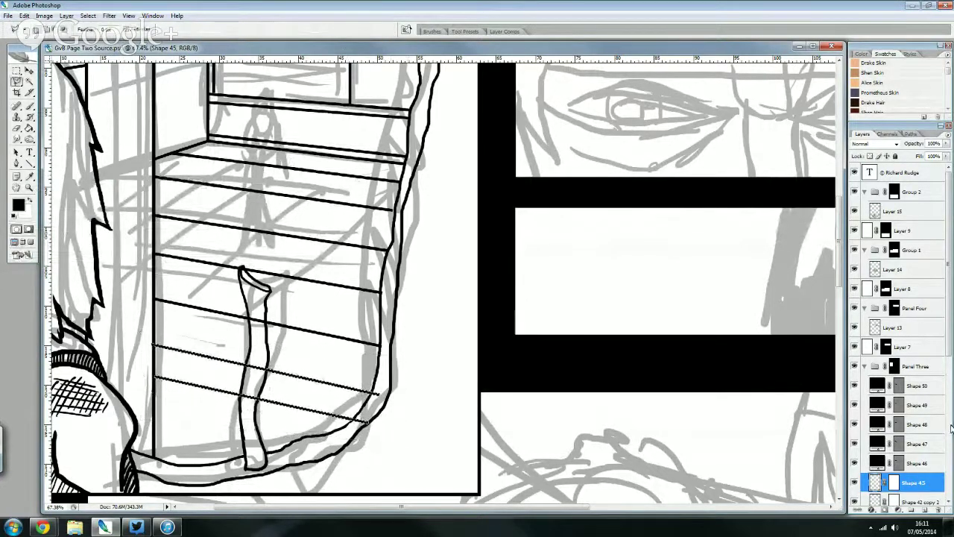
left_click(894, 482)
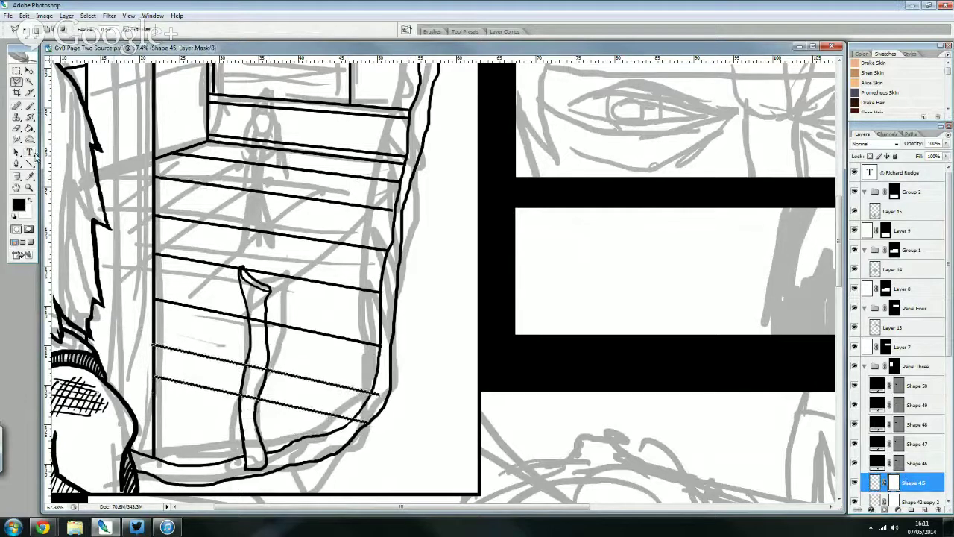
- Deselect, hide the grey pencil sketch layer, and make Shape 50 the active layer
left_click(29, 107)
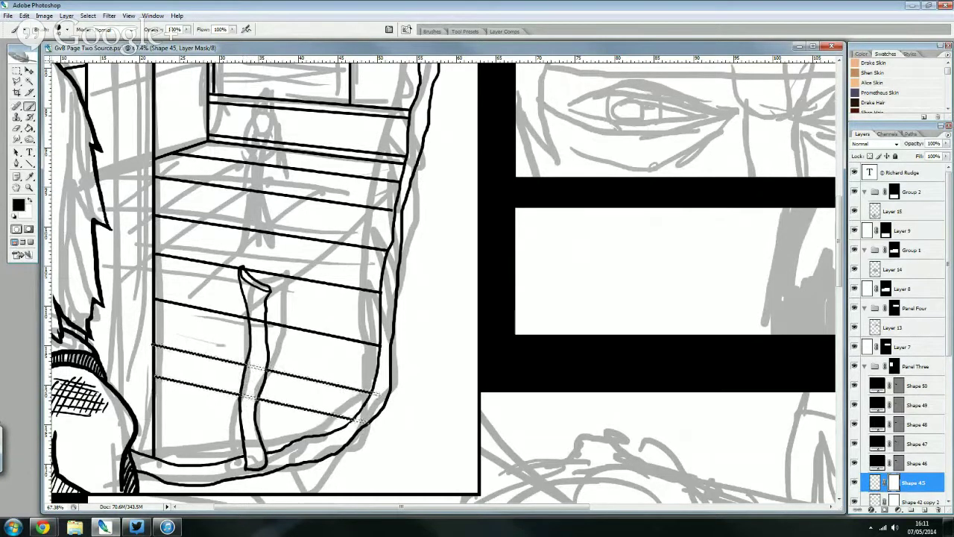
left_click(18, 73)
key("ctrl+d")
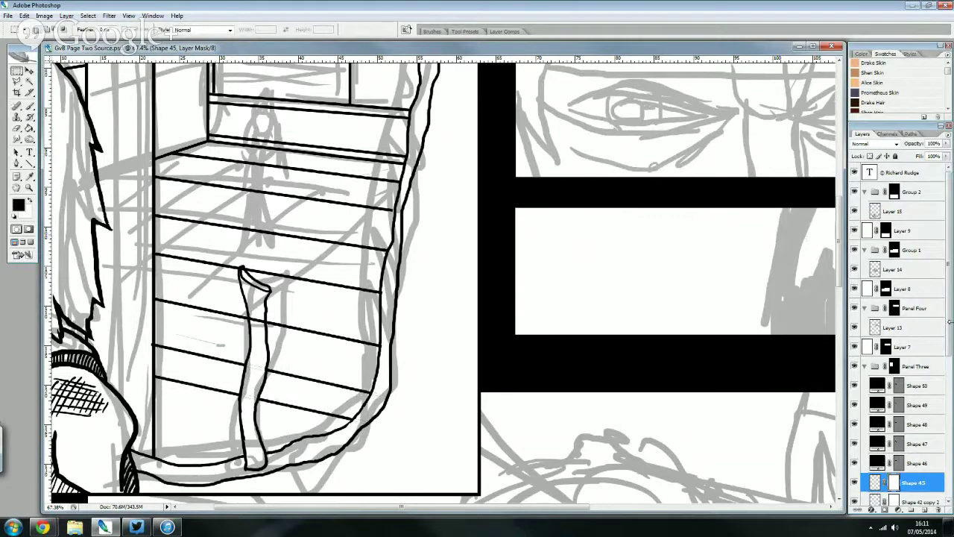
scroll(948, 326, "down", 5)
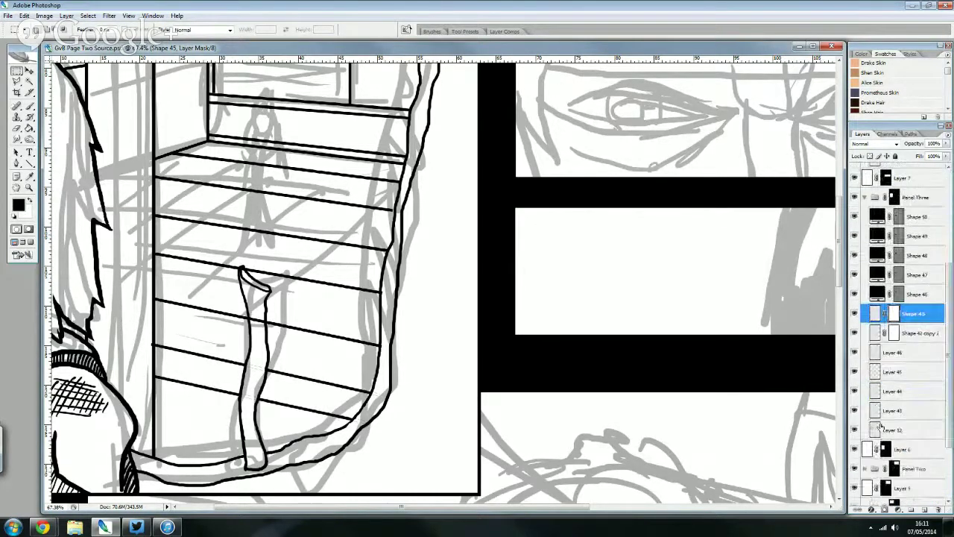
left_click(854, 429)
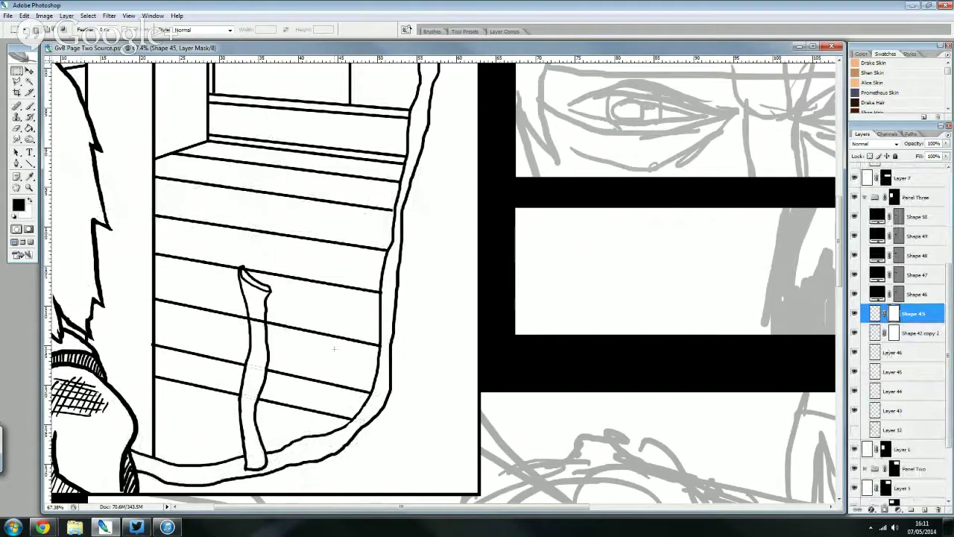
scroll(887, 256, "up", 2)
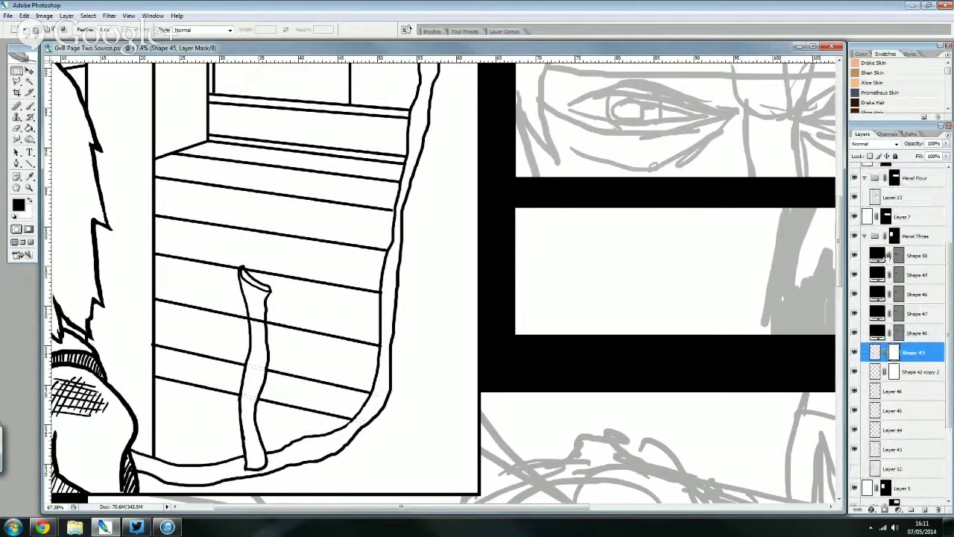
left_click(927, 340)
left_click(933, 255, "shift")
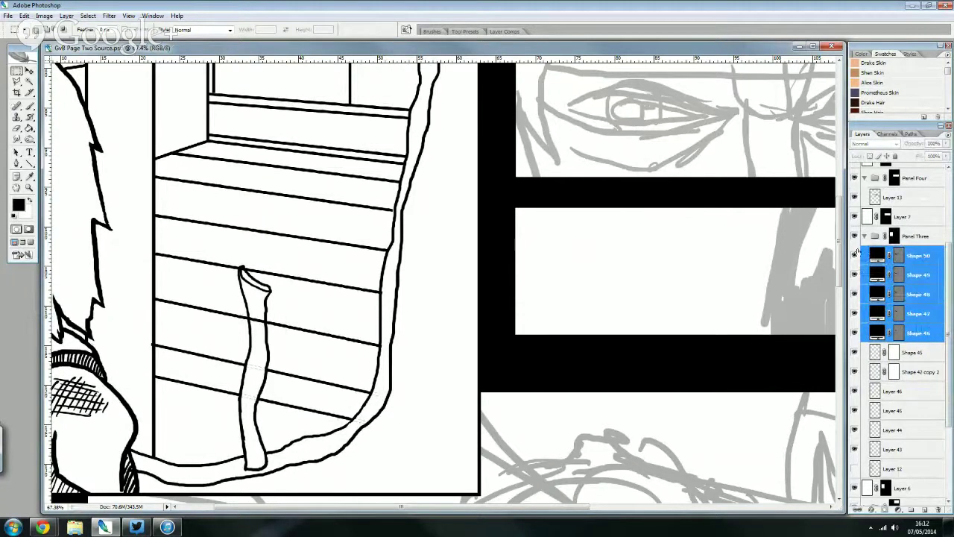
left_click(888, 256)
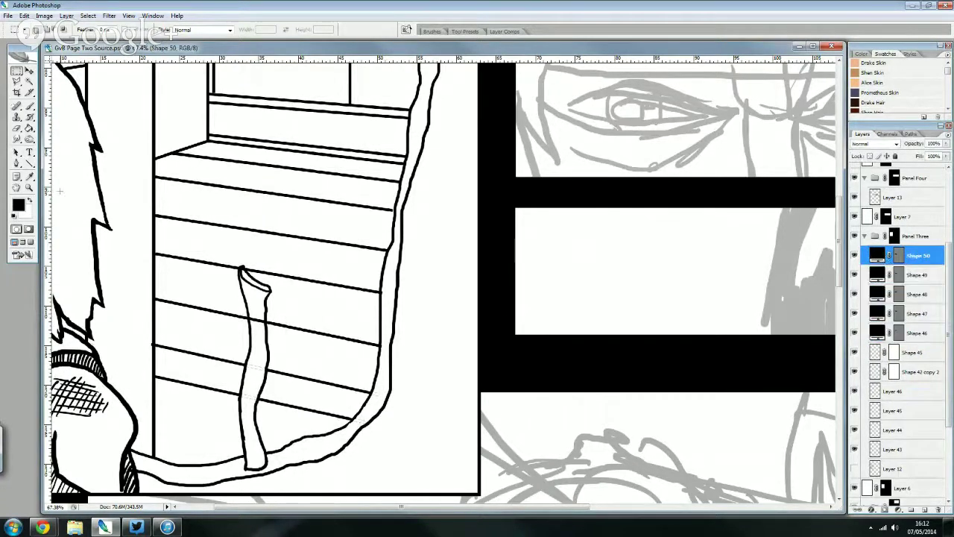
- Draw five Line-tool diagonals converging toward the vanishing point across panel three's floor
left_click(29, 163)
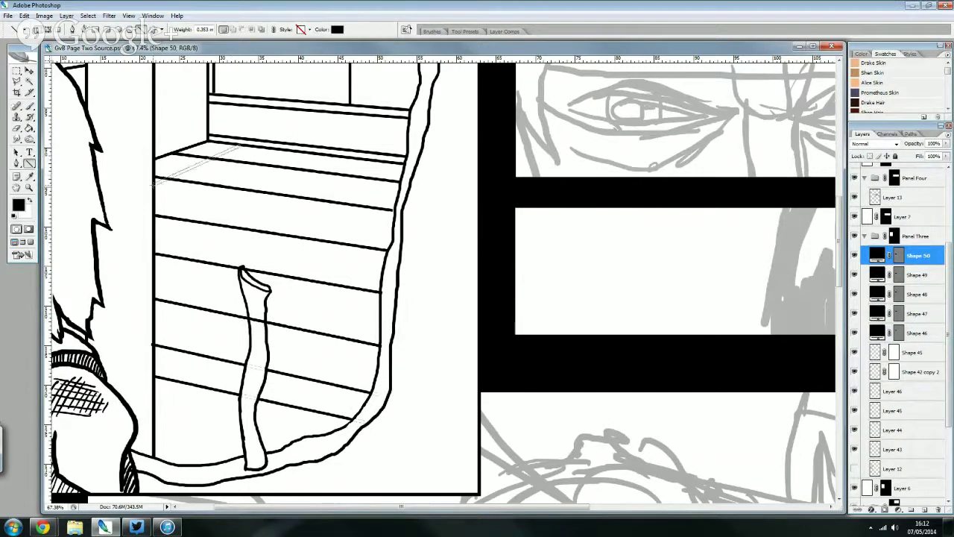
left_click_drag(220, 150, 157, 183)
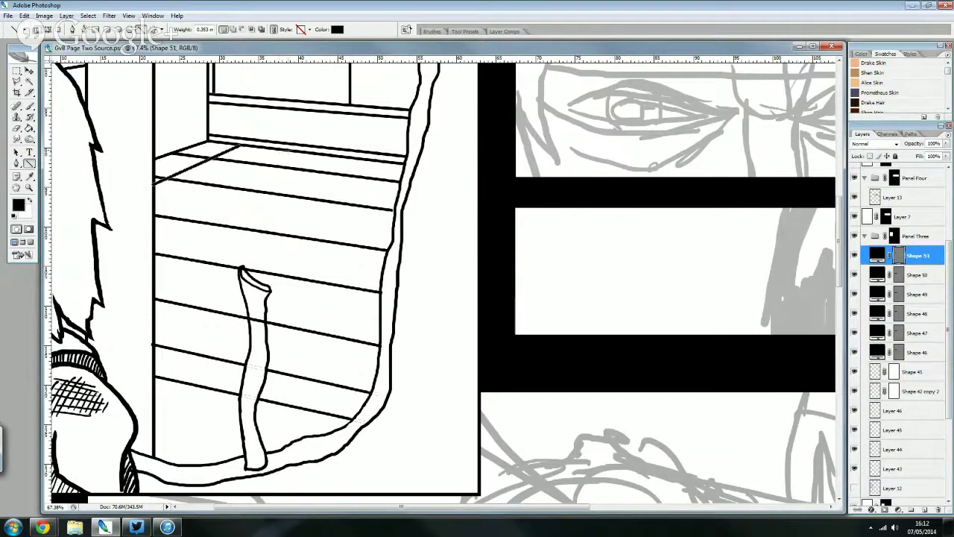
left_click_drag(288, 151, 155, 233)
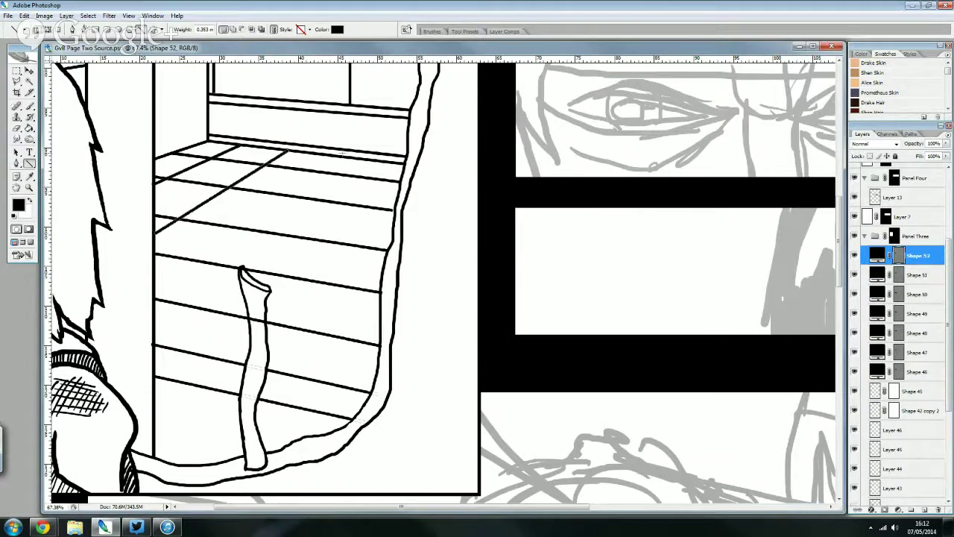
left_click_drag(328, 155, 153, 328)
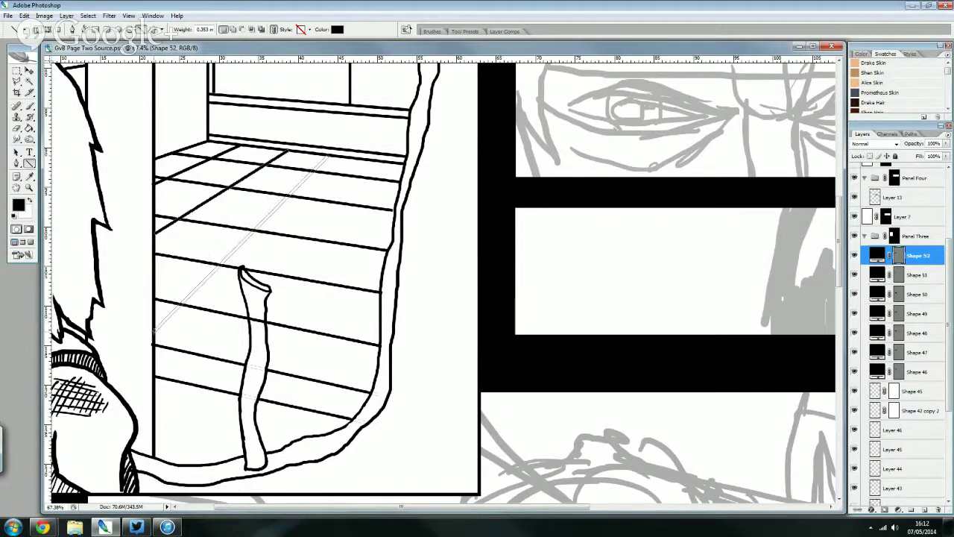
left_click_drag(353, 160, 266, 370)
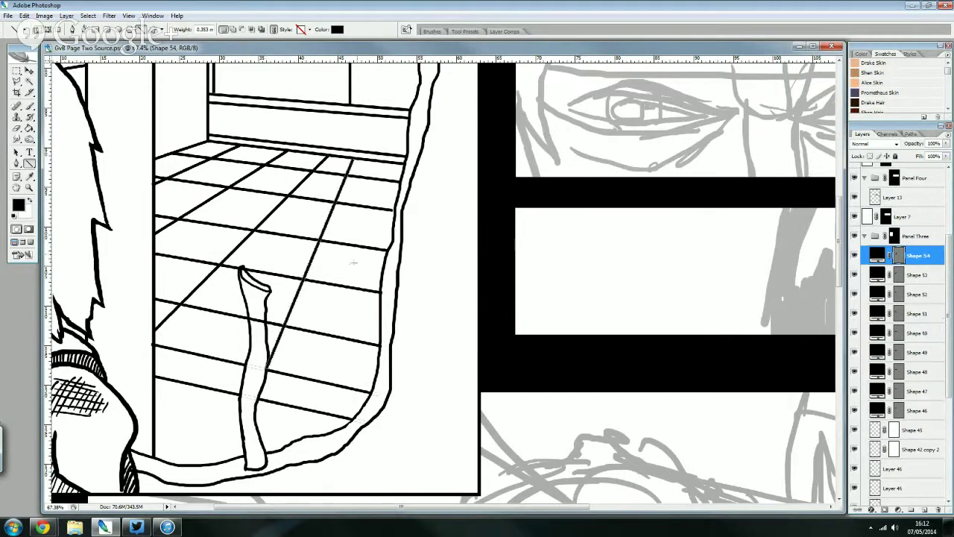
left_click_drag(385, 164, 369, 390)
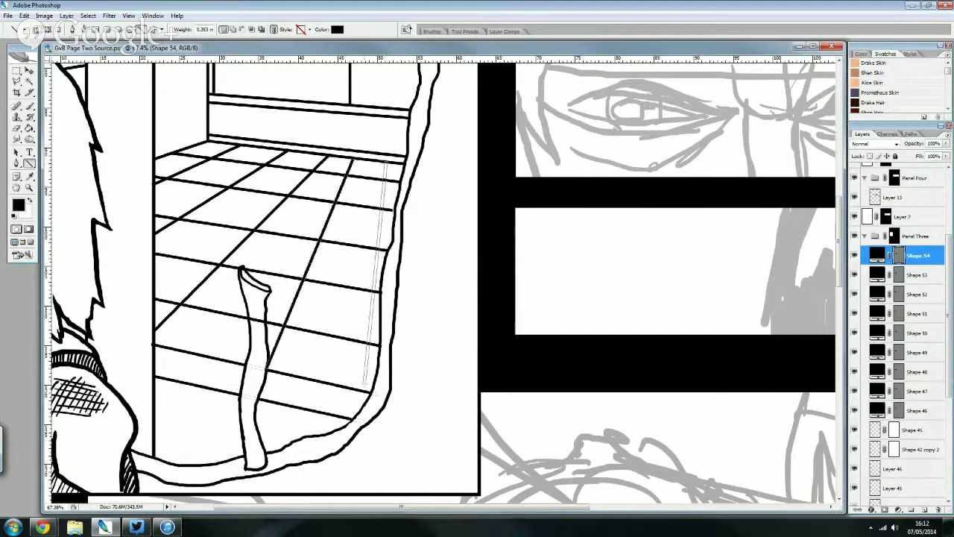
scroll(328, 308, "down", 2)
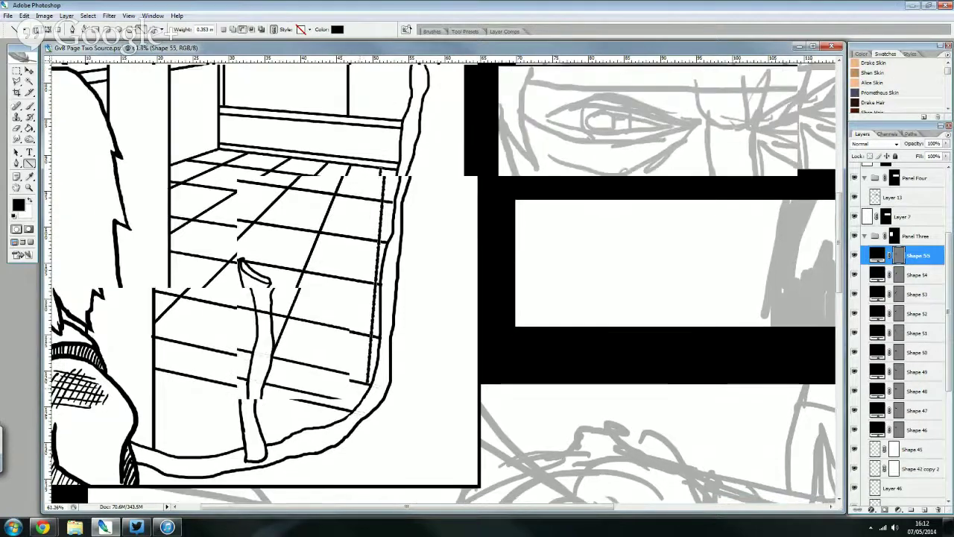
scroll(243, 259, "down", 1)
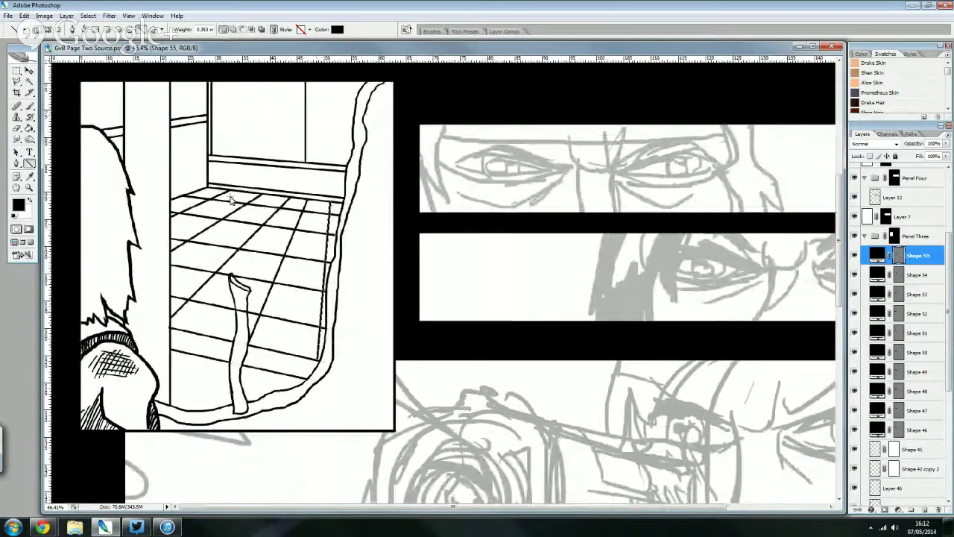
scroll(200, 178, "down", 1)
scroll(200, 178, "down", 1)
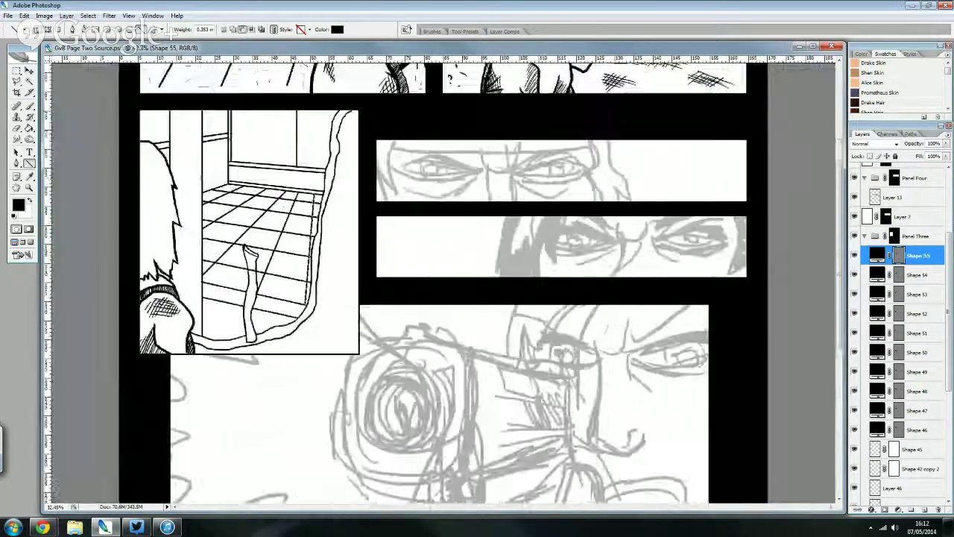
scroll(201, 177, "up", 2)
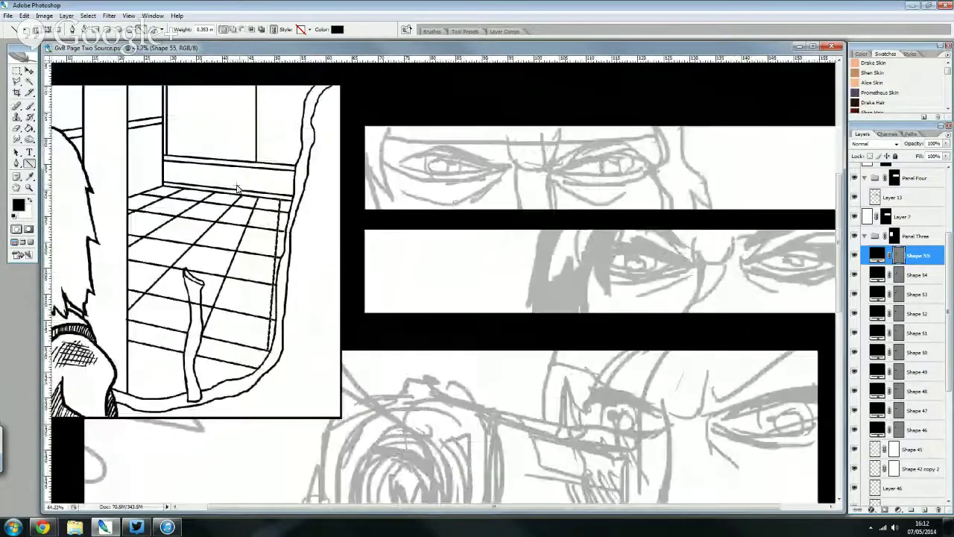
- Merge the floor line layers, Shapes 46–55, into a single layer
left_click(918, 429, "shift")
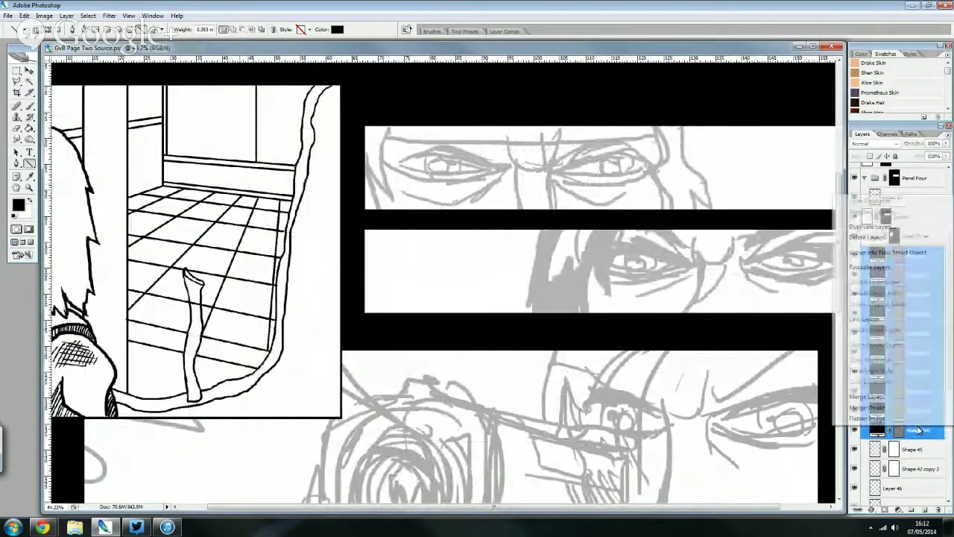
right_click(918, 430)
left_click(864, 397)
- Erase gaps along the floor grid lines so the tiles read as dashed strokes
key("e")
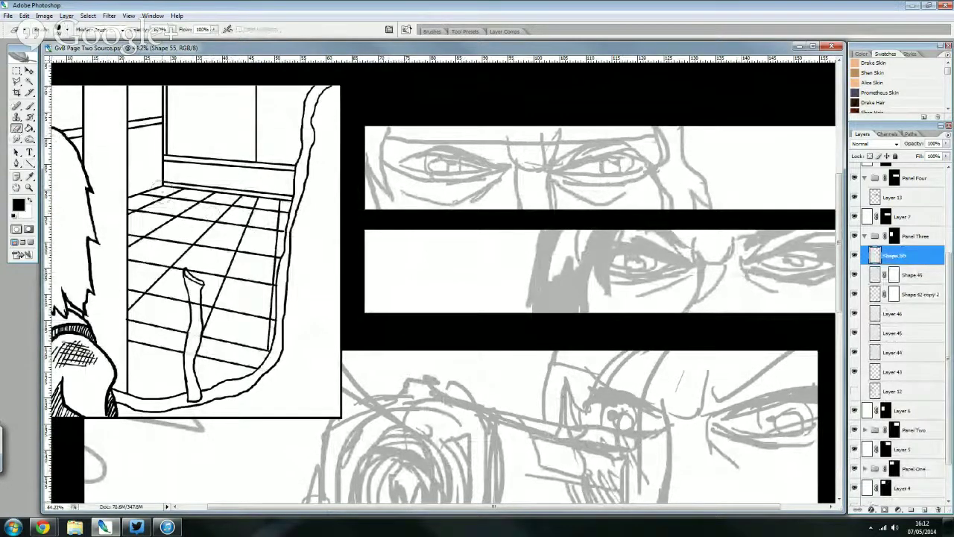
left_click_drag(153, 177, 272, 306)
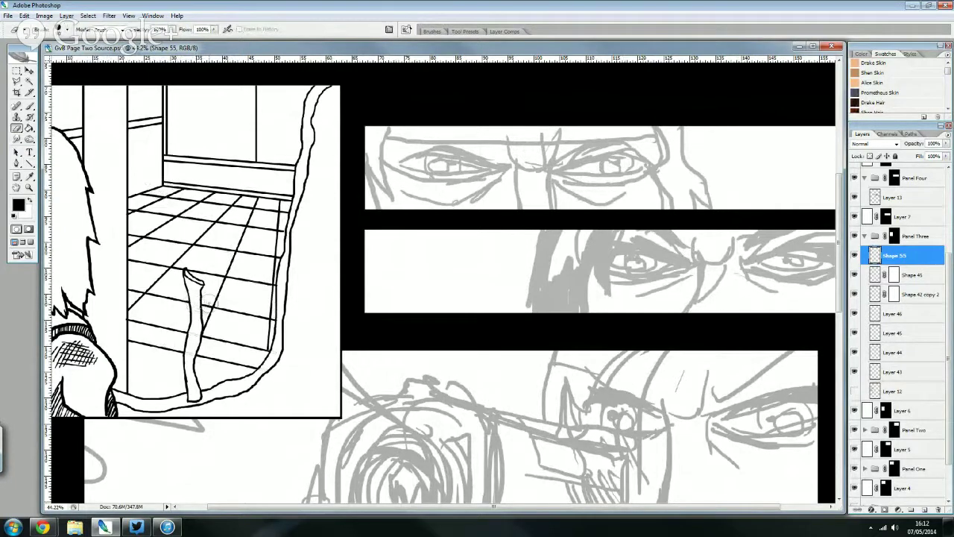
left_click_drag(253, 304, 276, 362)
left_click_drag(136, 295, 247, 256)
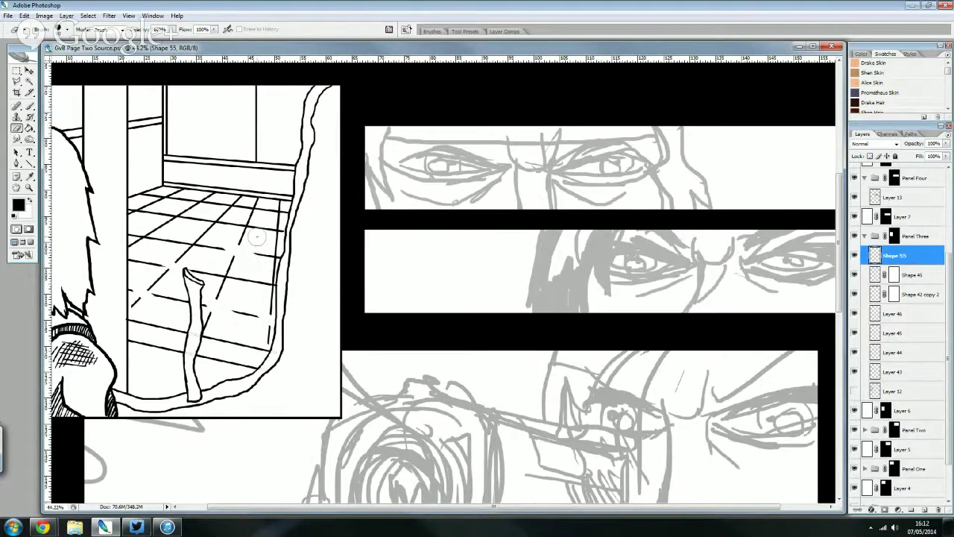
mouse_move(136, 228)
left_mouse_down()
mouse_move(158, 243)
mouse_move(177, 197)
left_mouse_up()
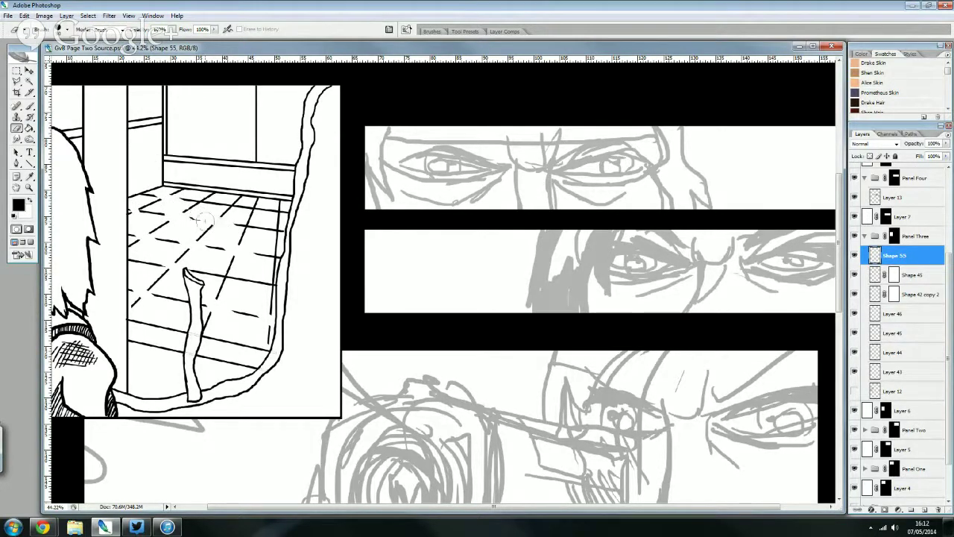
left_click_drag(185, 223, 232, 232)
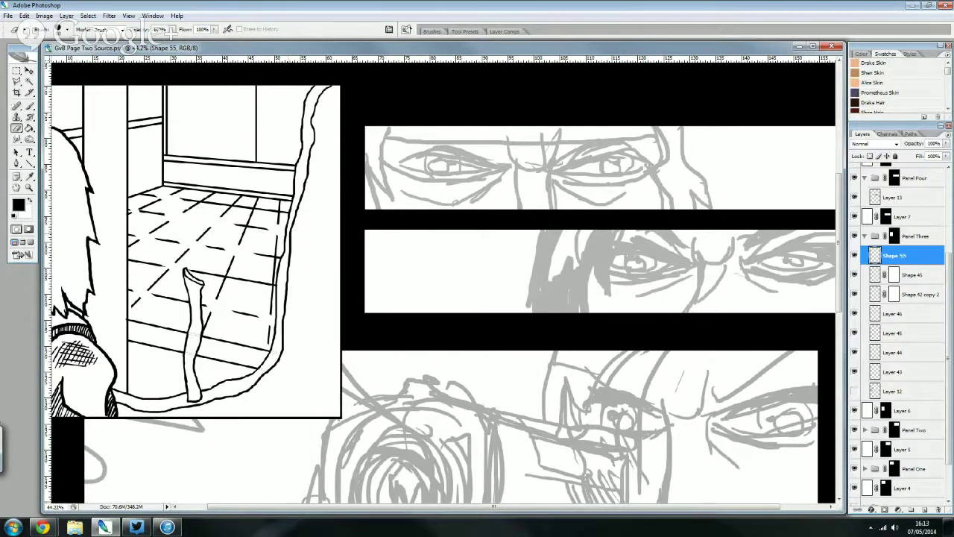
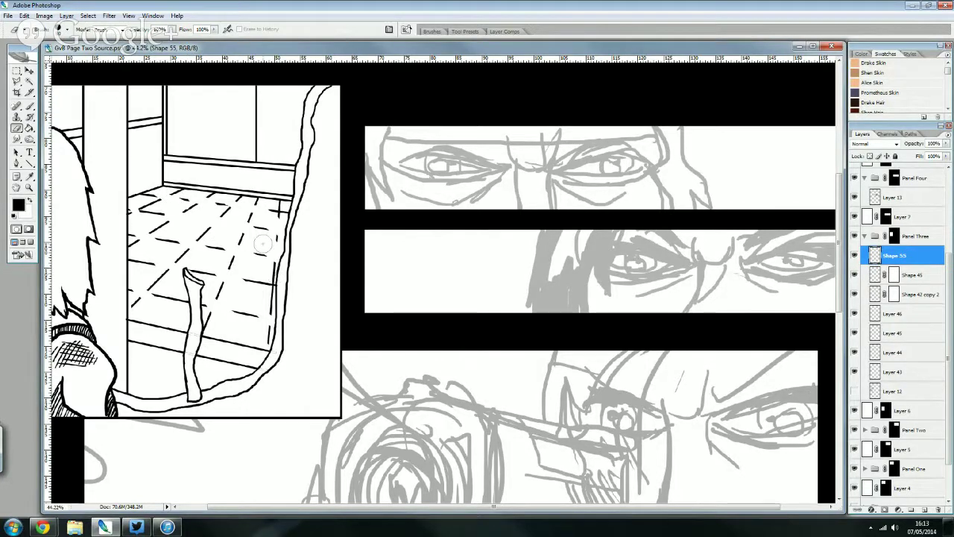
- Zoom to the window panel, add Layer 47 above Shape 55, and select the Brush
scroll(263, 244, "up", 1)
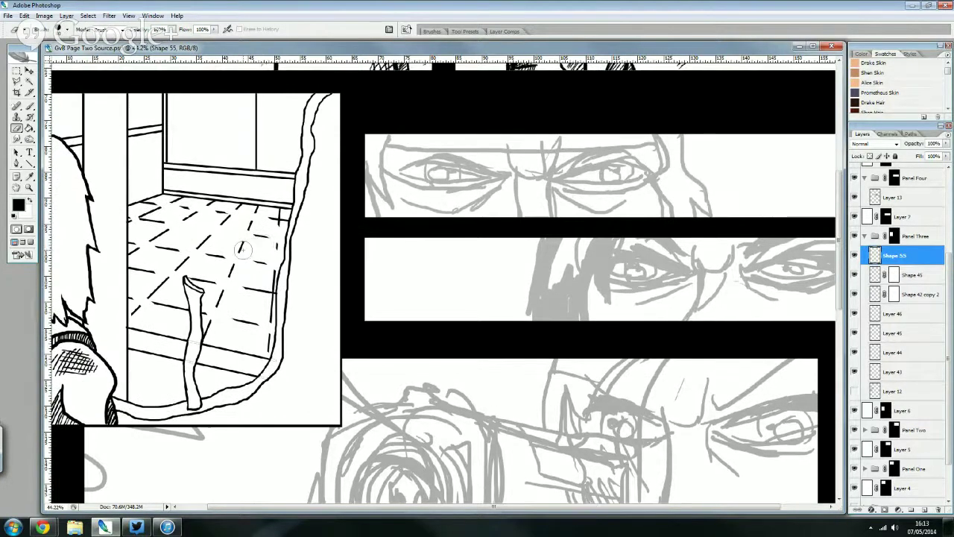
scroll(240, 249, "down", 1)
scroll(240, 249, "down", 2)
scroll(241, 248, "down", 2)
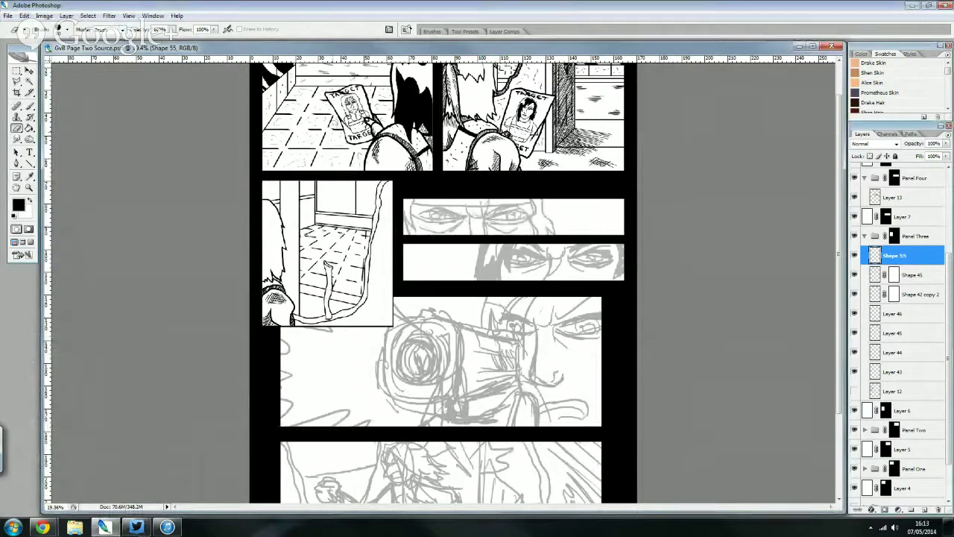
scroll(444, 163, "up", 1)
scroll(444, 162, "up", 2)
scroll(444, 162, "up", 2)
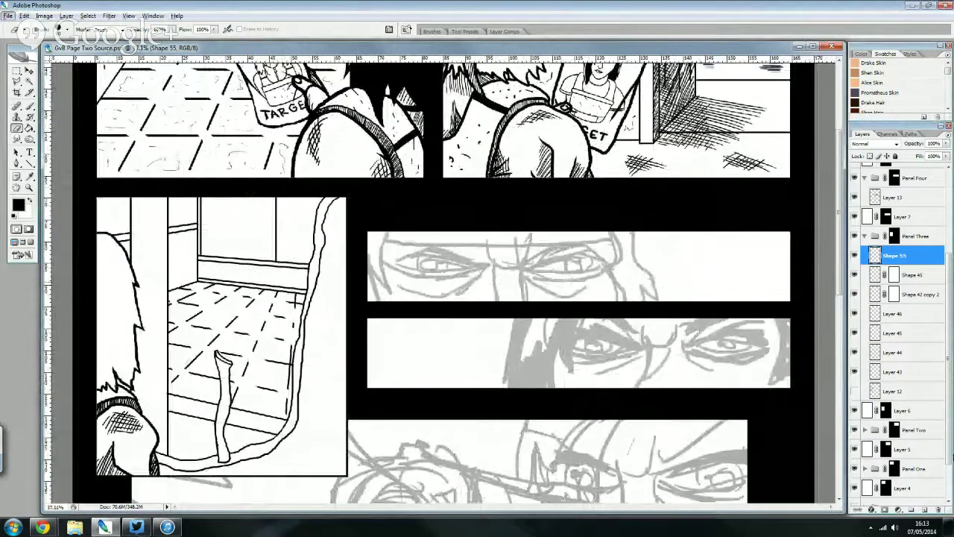
key("ctrl+shift+alt+n")
scroll(179, 237, "up", 2)
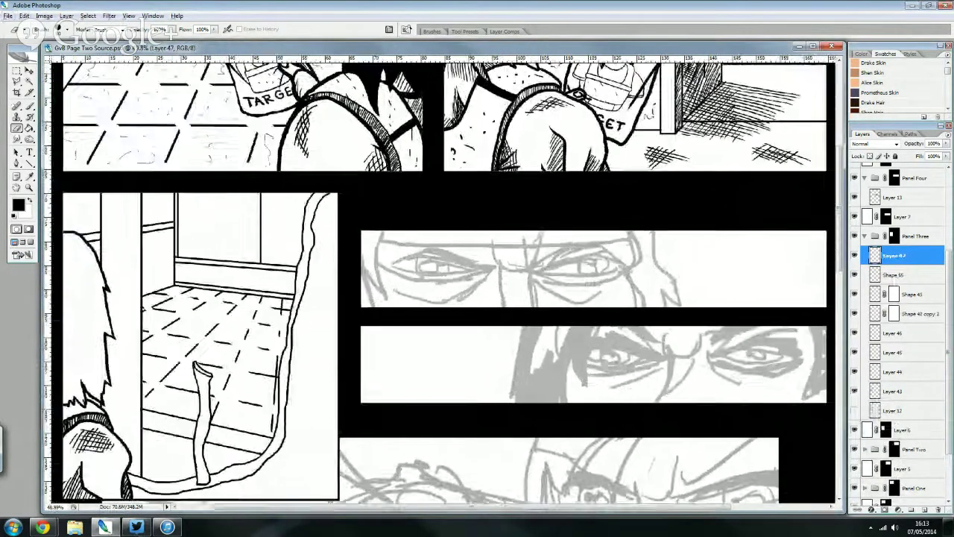
scroll(180, 237, "up", 3)
scroll(179, 238, "up", 2)
key("b")
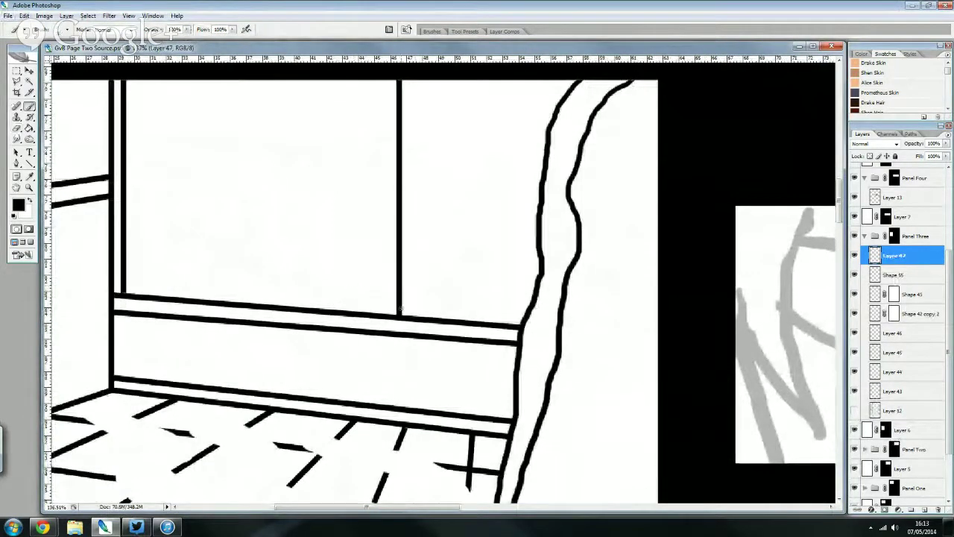
- Draw a thin straight line along the window sill and create Group 4
left_click(125, 289, "shift")
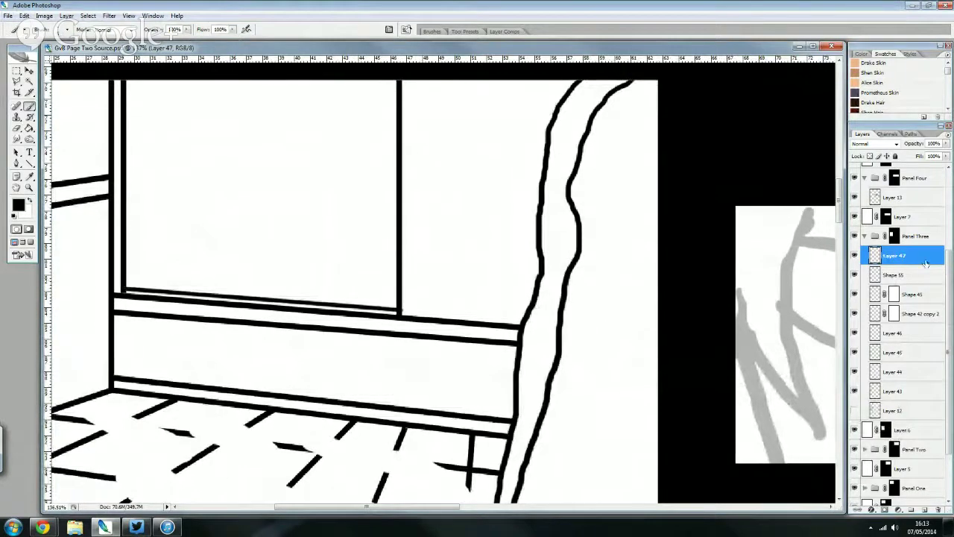
left_click(910, 508)
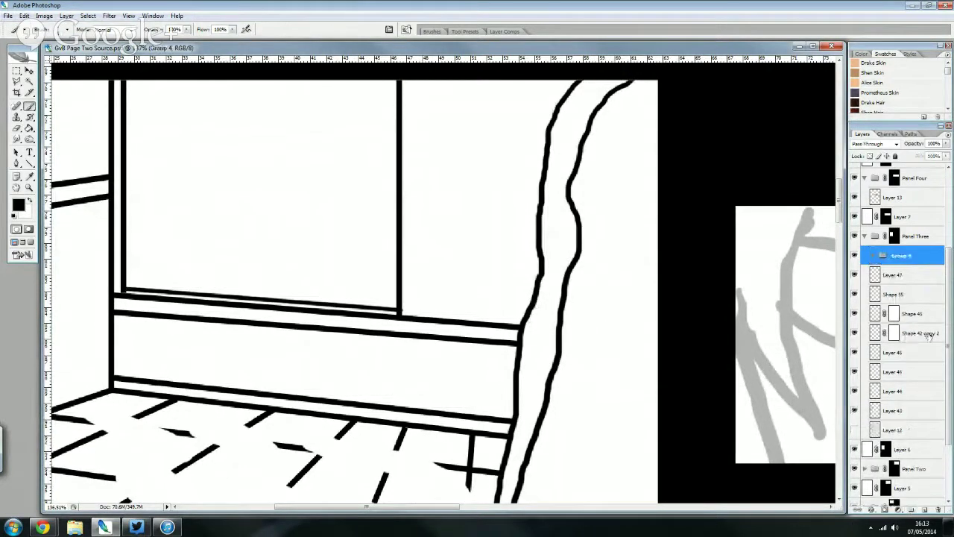
left_click(909, 280)
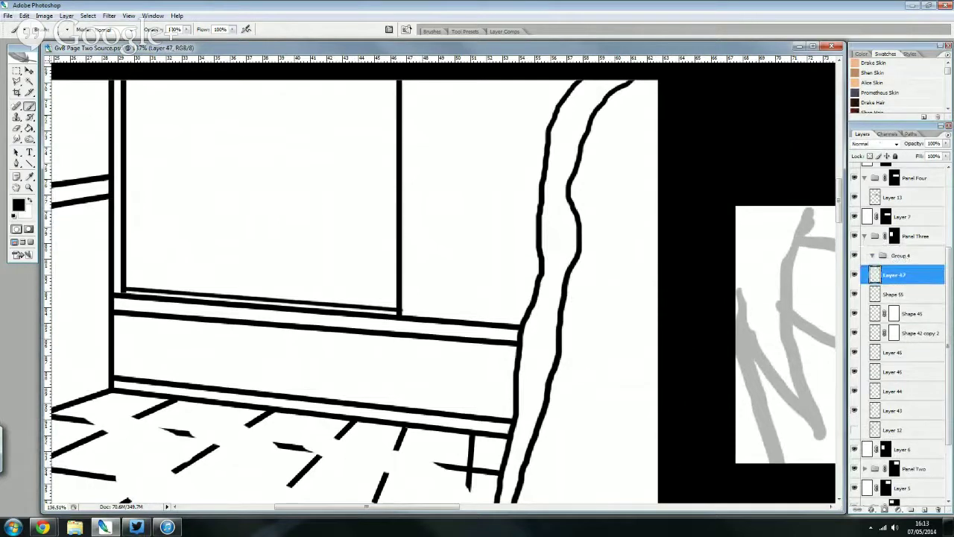
- Duplicate Layer 47 to make Layer 47 copy, redoing it after an undo
right_click(887, 254)
left_click(887, 254)
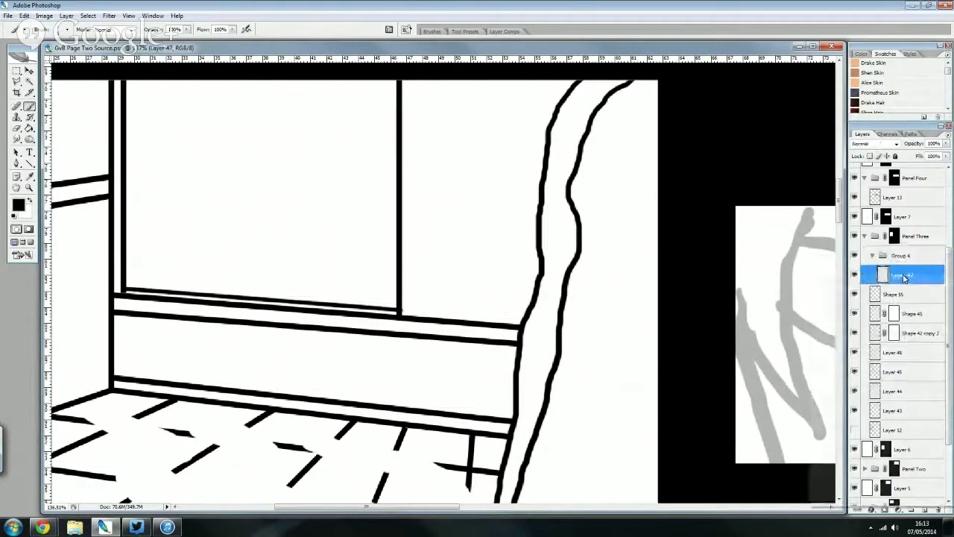
right_click(904, 278)
left_click(831, 305)
key("Return")
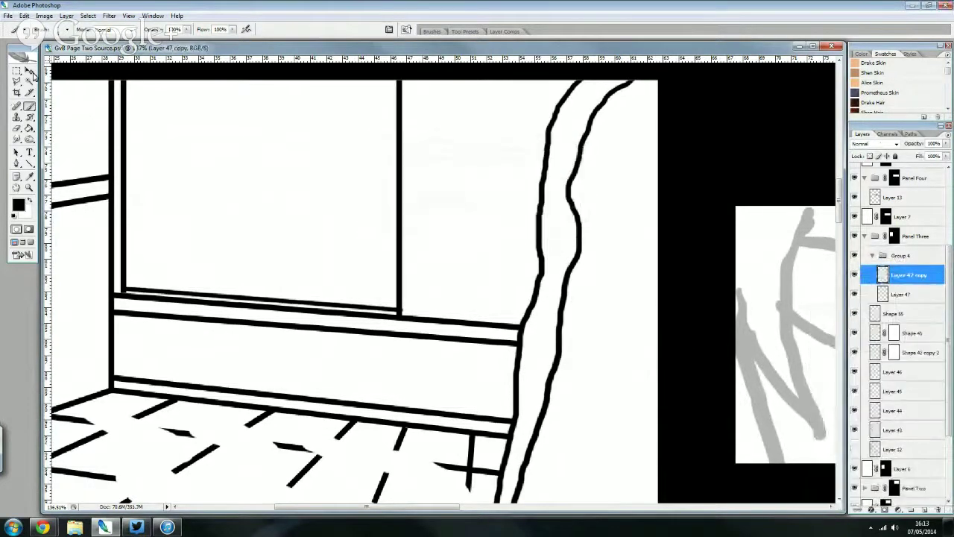
key("ctrl+e")
left_click(19, 129)
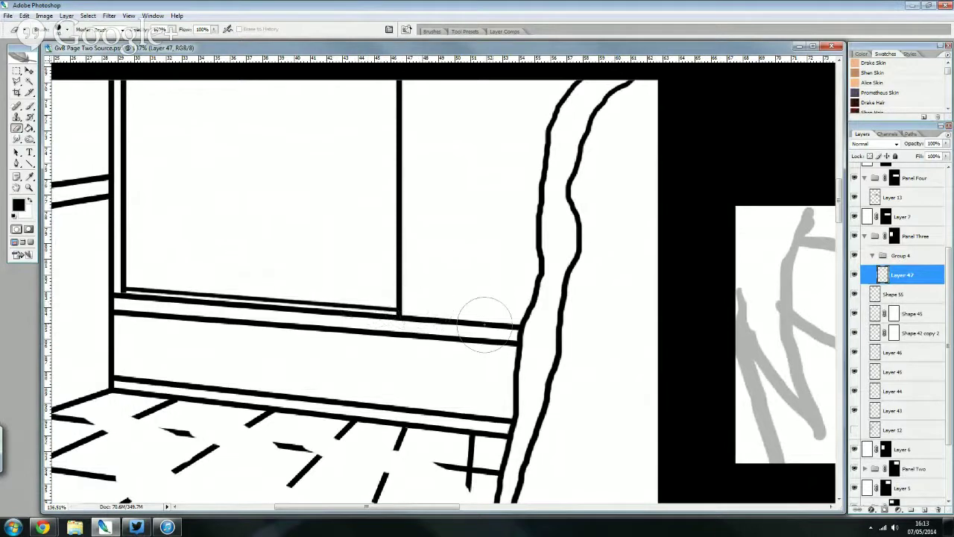
right_click(929, 280)
left_click(887, 311)
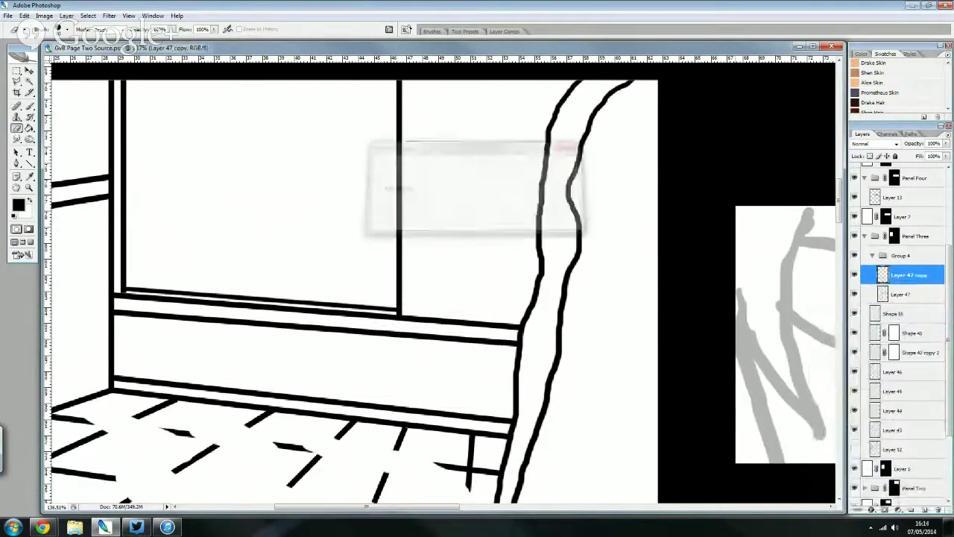
key("Return")
- Nudge the sill-line copy up, then duplicate both lines and move them higher
left_click(29, 71)
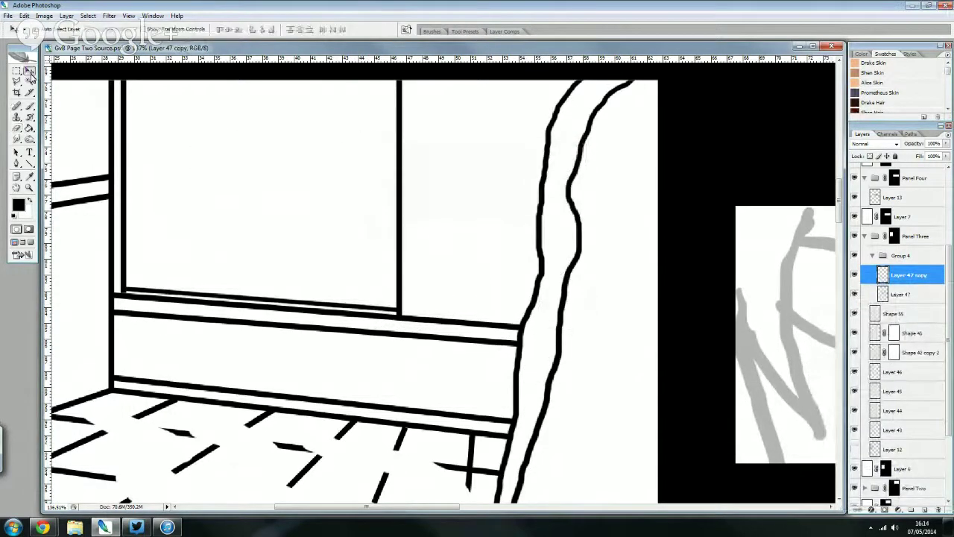
key("Up")
key("Up")
key("Up")
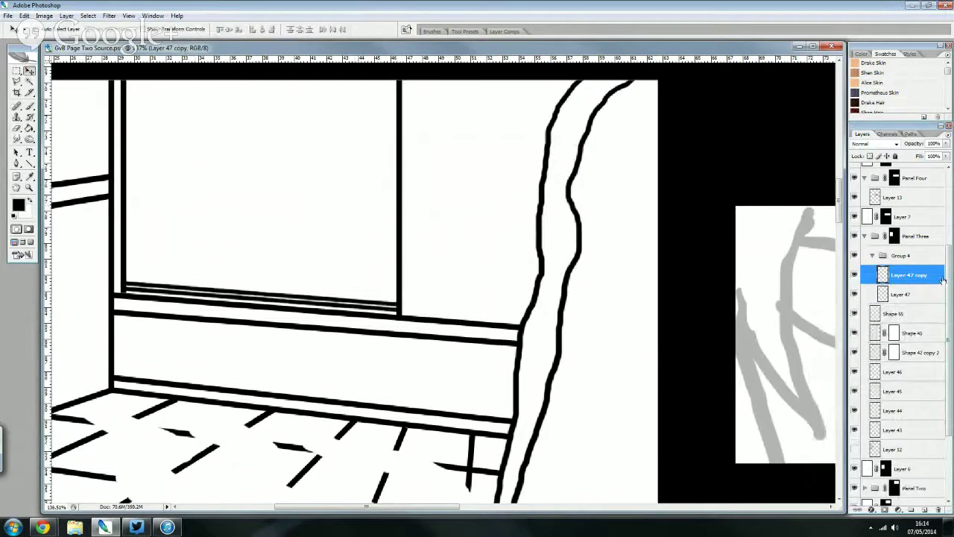
left_click(919, 296, "ctrl")
right_click(898, 295)
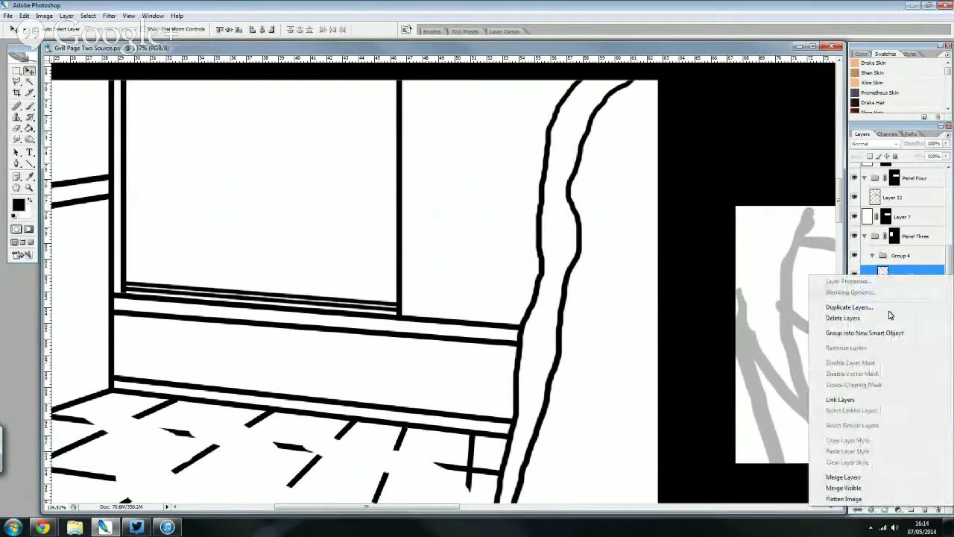
left_click(889, 311)
key("Return")
left_click_drag(373, 303, 372, 291)
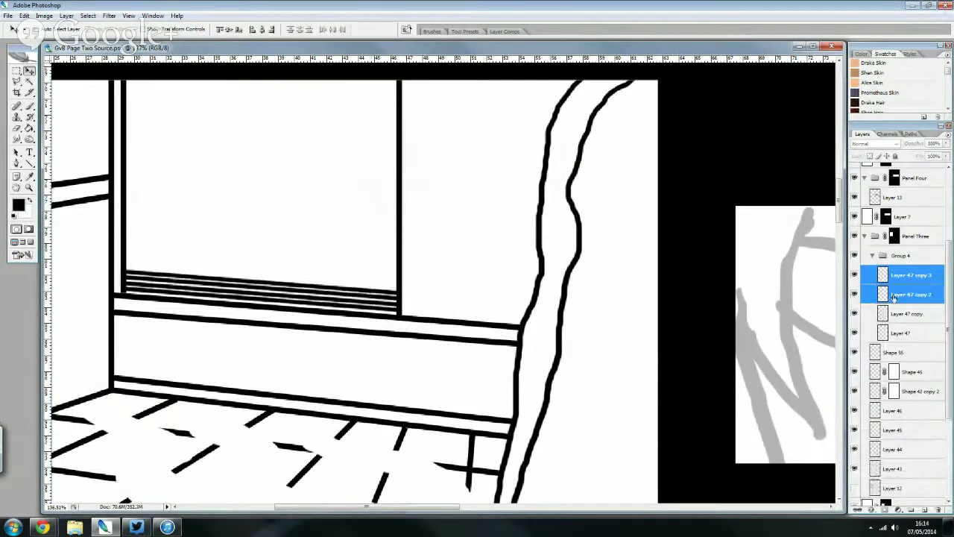
- Duplicate the four stripe layers and move the copies up above the stack
left_click(911, 332, "ctrl")
left_click(913, 313, "ctrl")
right_click(915, 283)
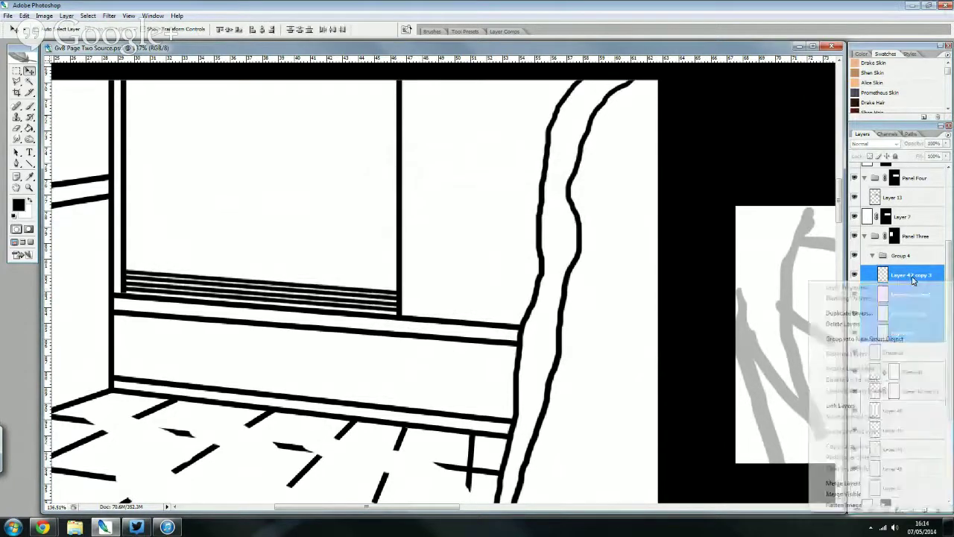
left_click(874, 313)
key("Return")
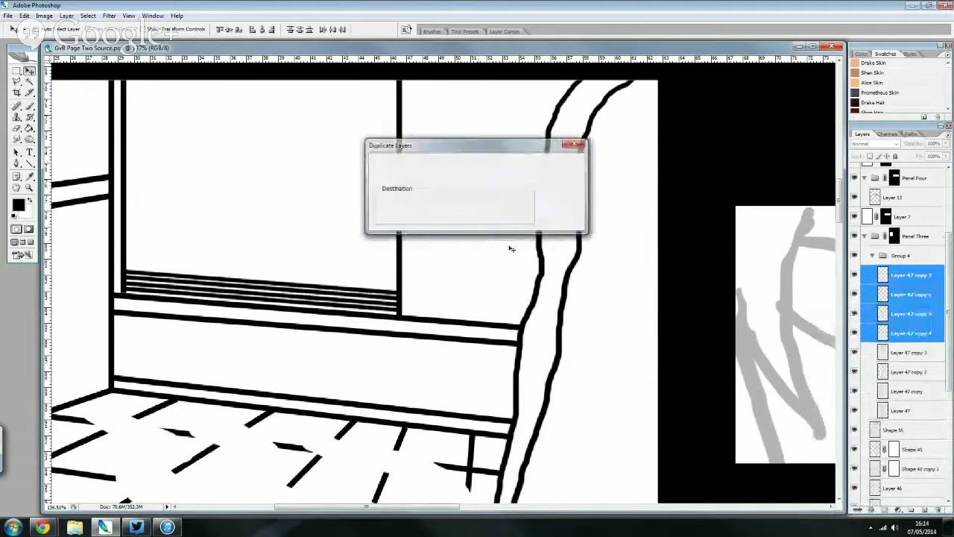
left_click_drag(346, 311, 349, 282)
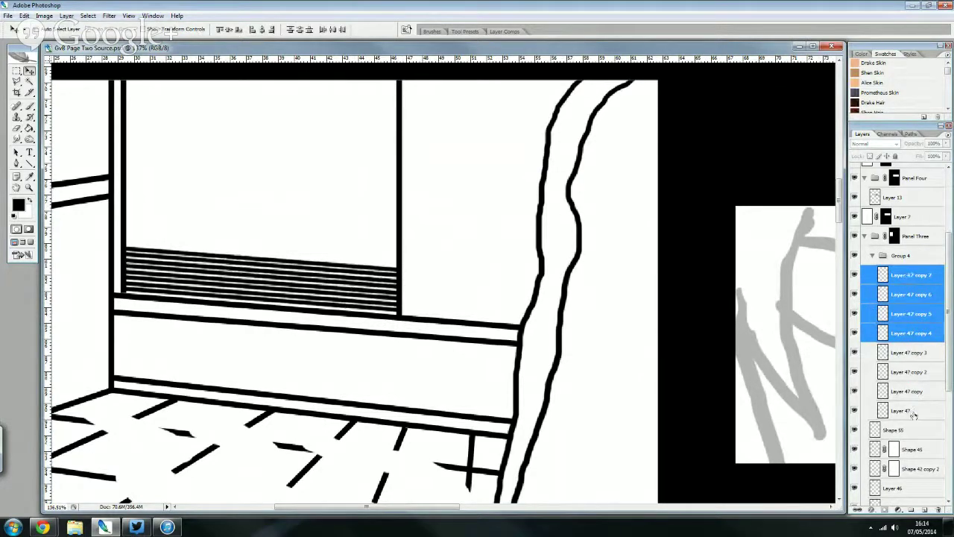
- Duplicate the eight stripe layers and drag them up to fill the window
left_click(914, 411, "shift")
left_click(908, 276, "ctrl")
left_click(903, 294, "ctrl")
left_click(900, 315, "ctrl")
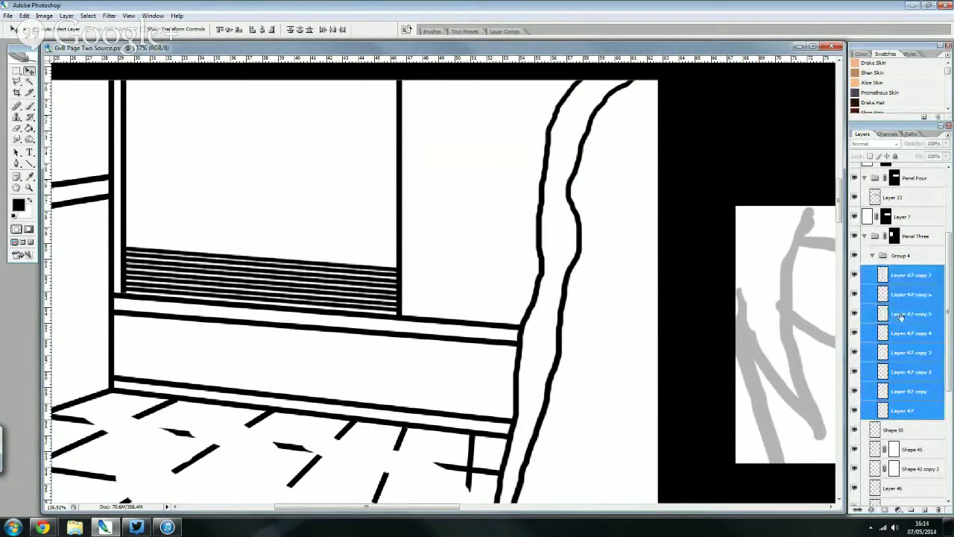
right_click(901, 317)
left_click(831, 116)
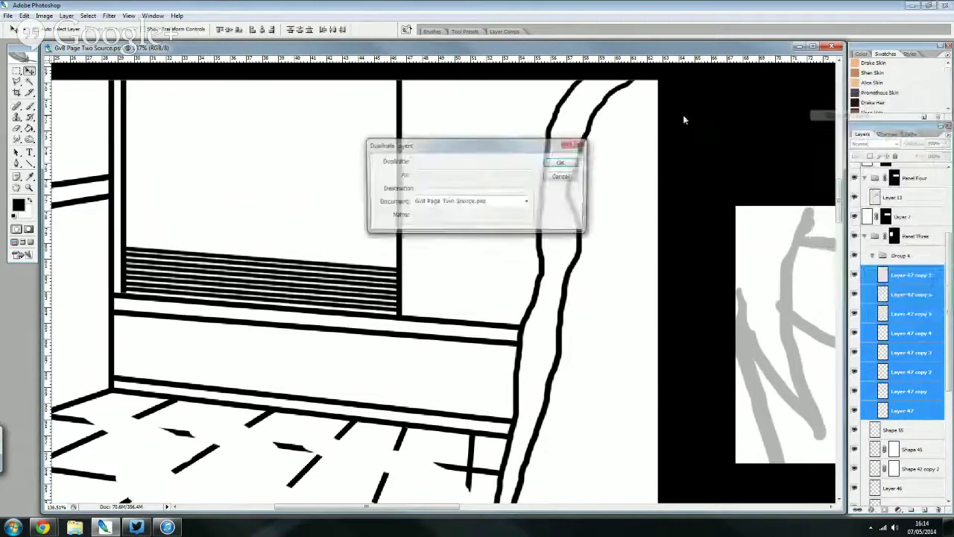
key("Return")
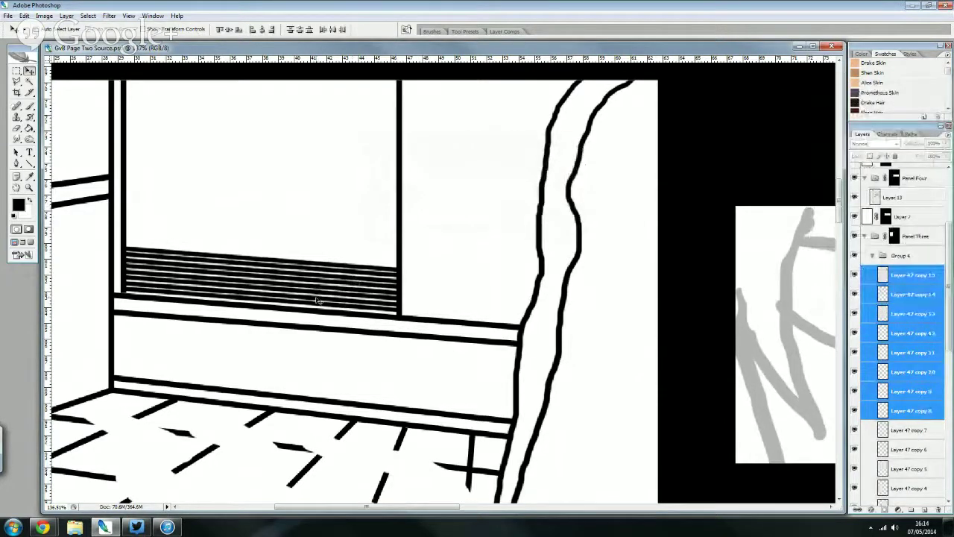
left_click_drag(317, 299, 321, 237)
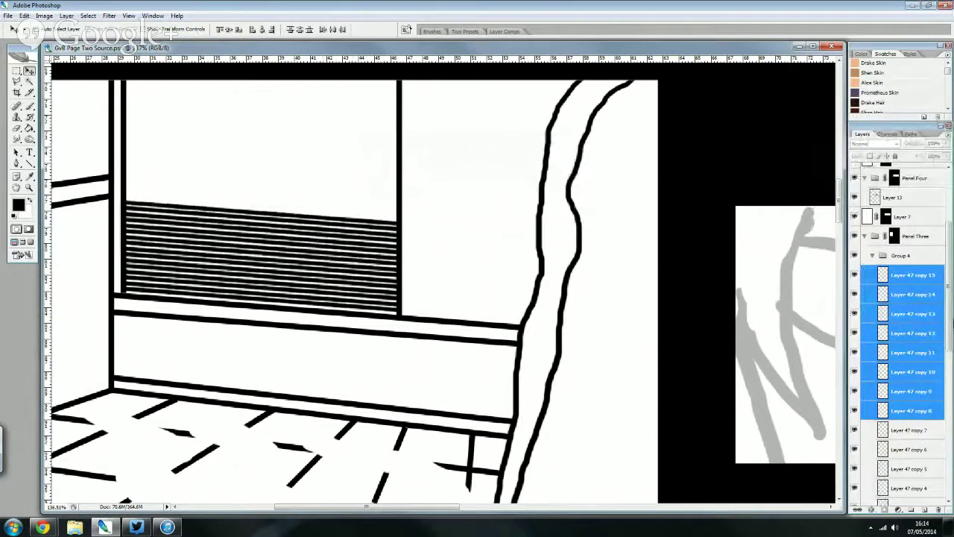
- Select all sixteen stripe layers and duplicate them
scroll(901, 422, "down", 4)
scroll(900, 422, "down", 3)
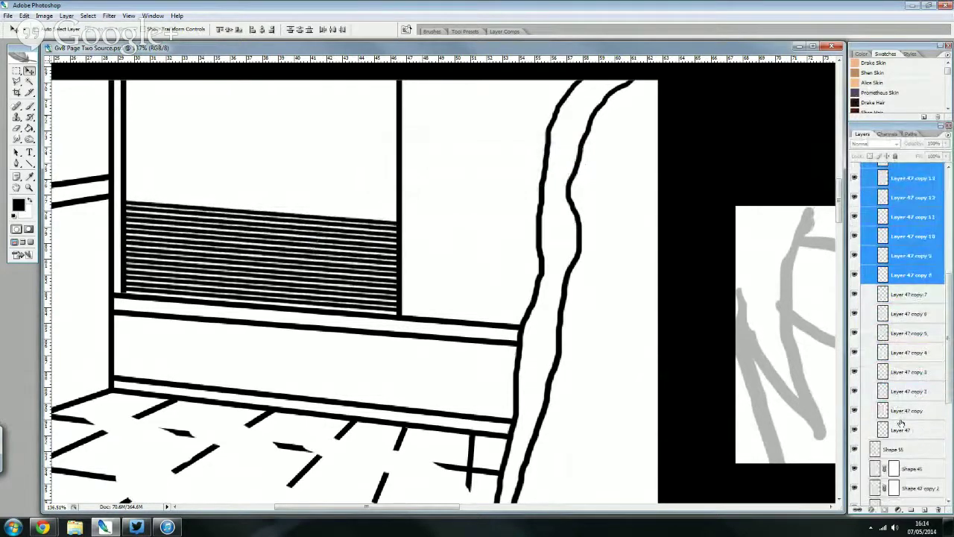
scroll(906, 433, "up", 2)
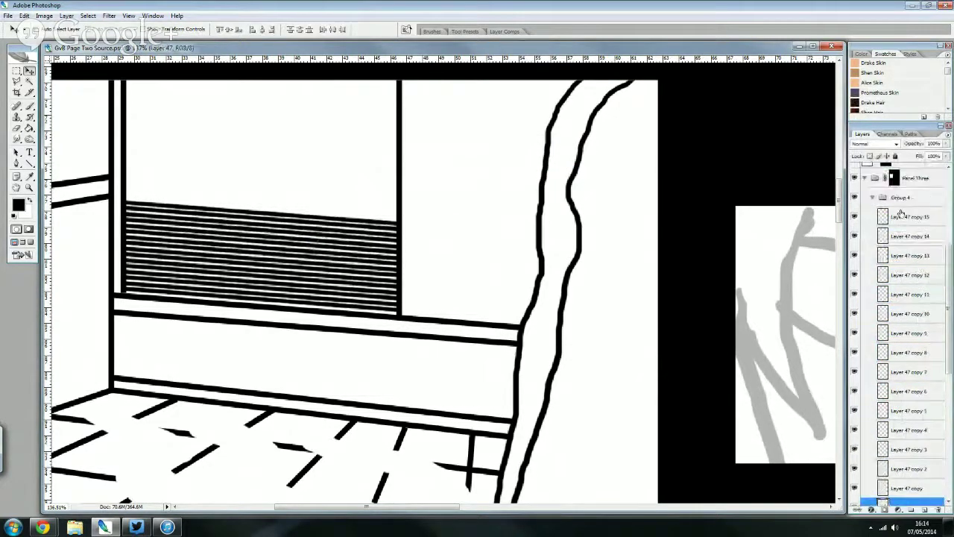
left_click(907, 432, "shift")
right_click(905, 218)
left_click(878, 253)
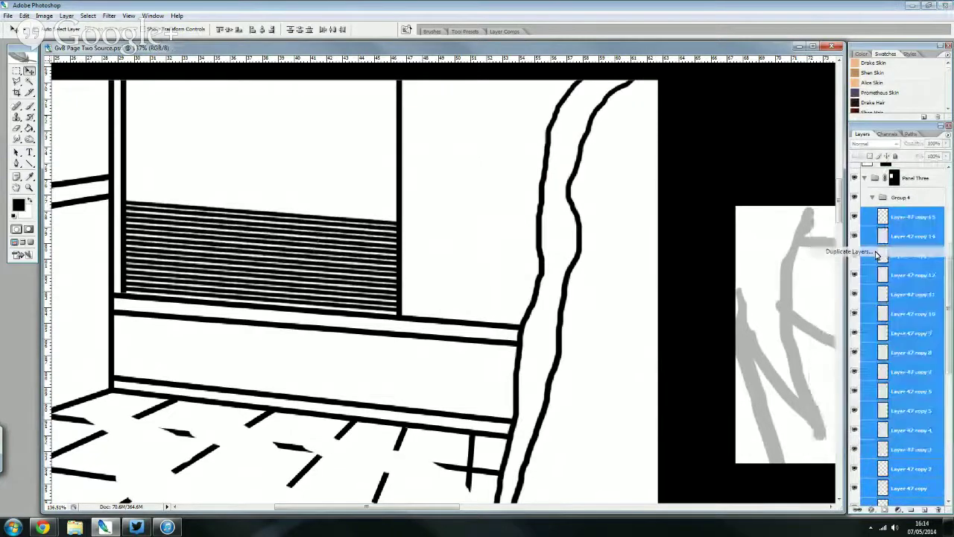
scroll(268, 198, "up", 1)
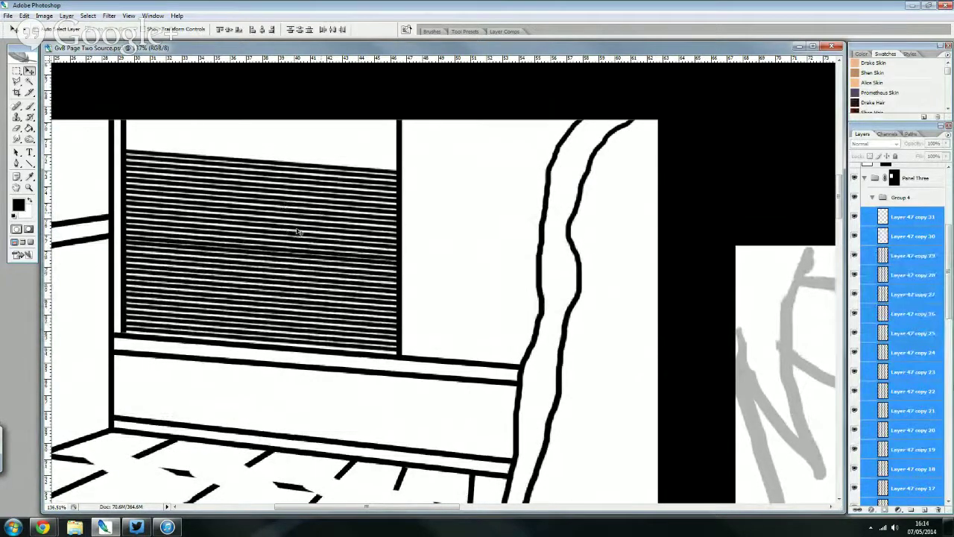
mouse_move(297, 232)
left_mouse_down()
mouse_move(283, 247)
mouse_move(282, 158)
mouse_move(283, 305)
mouse_move(292, 214)
mouse_move(283, 202)
left_mouse_up()
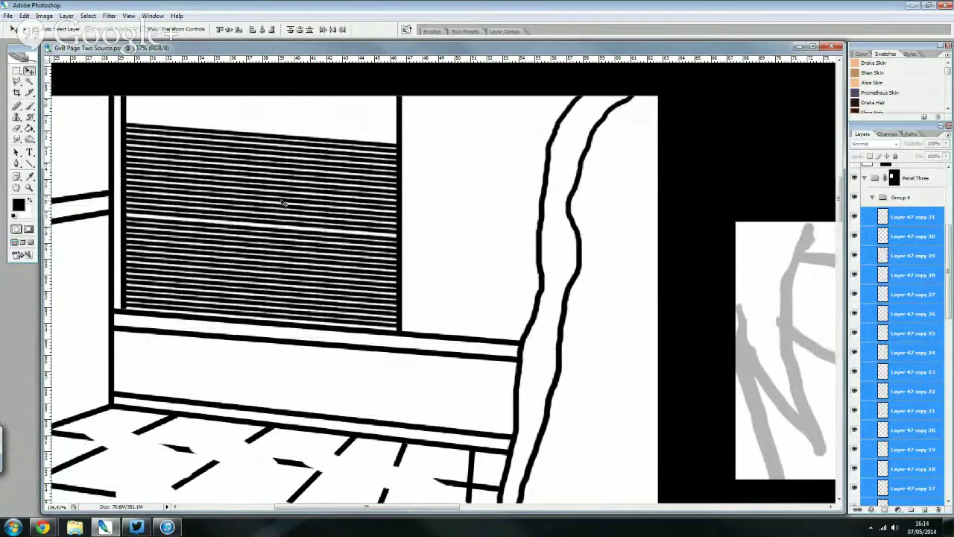
key("Down")
key("Down")
key("Down")
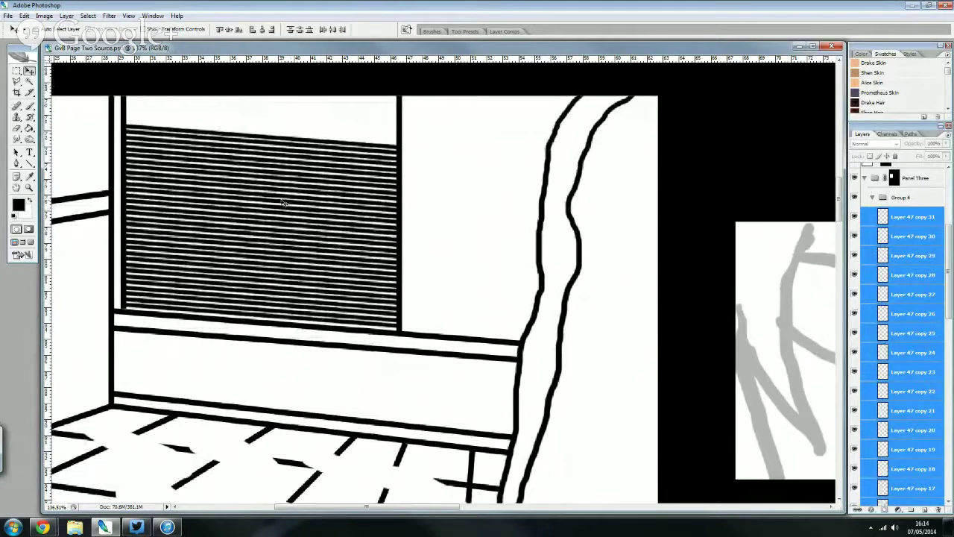
scroll(283, 203, "down", 1)
scroll(286, 204, "down", 1)
scroll(292, 206, "down", 1)
scroll(298, 208, "down", 1)
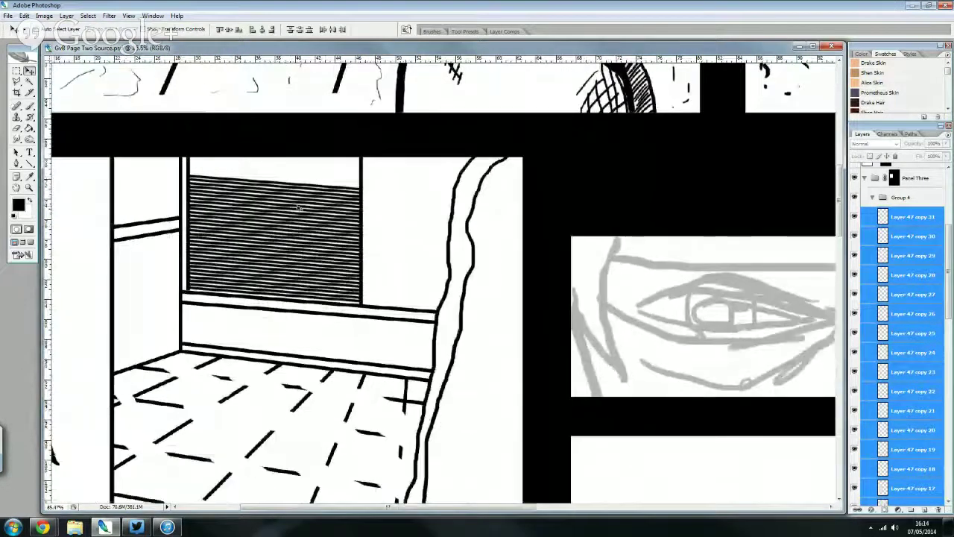
scroll(298, 208, "down", 1)
scroll(301, 205, "down", 1)
scroll(301, 206, "down", 1)
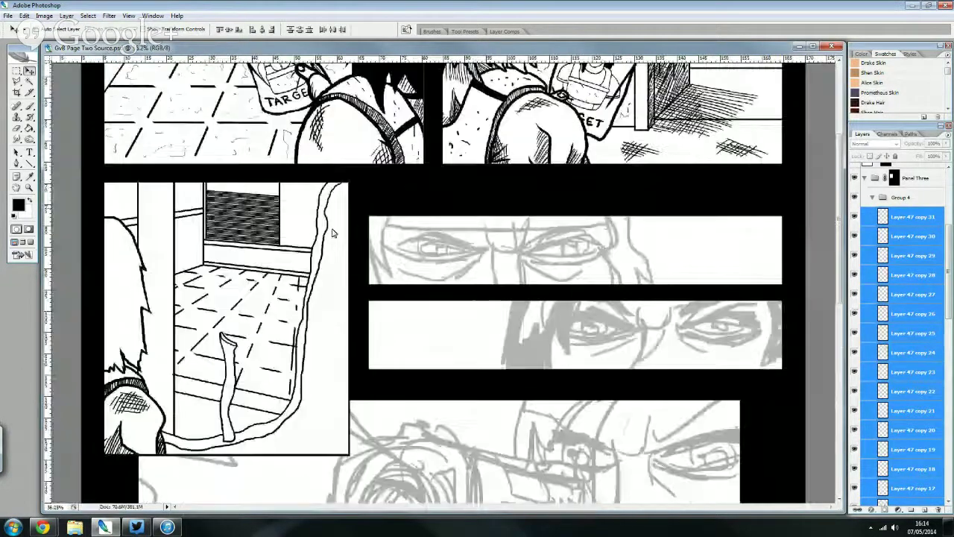
scroll(332, 233, "up", 5)
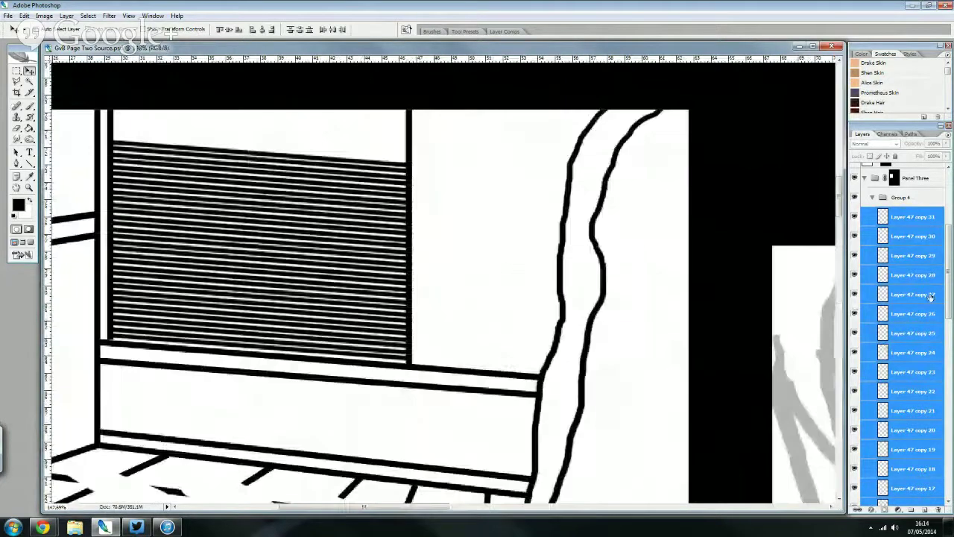
scroll(931, 296, "down", 2)
scroll(924, 335, "down", 3)
scroll(918, 372, "down", 2)
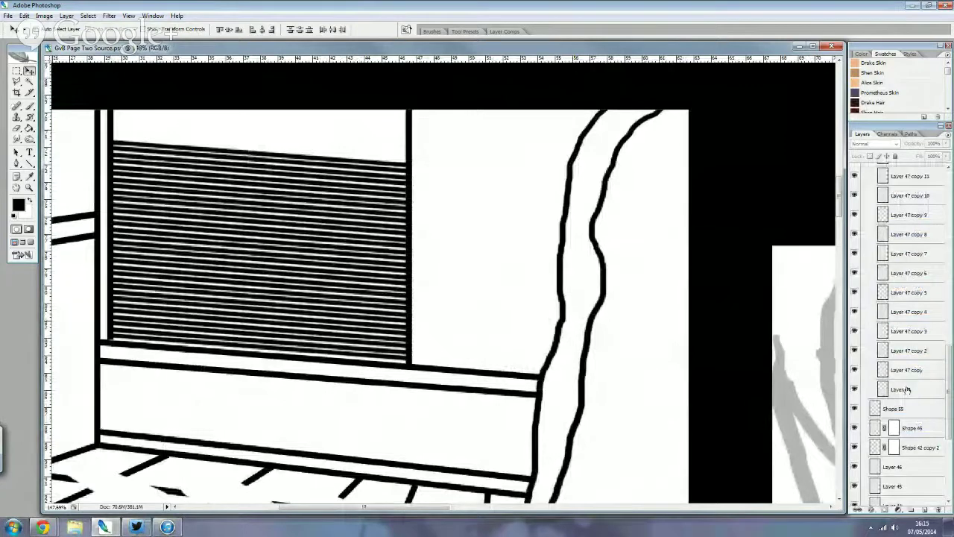
left_click(905, 391, "shift")
scroll(905, 392, "up", 1)
scroll(906, 403, "up", 3)
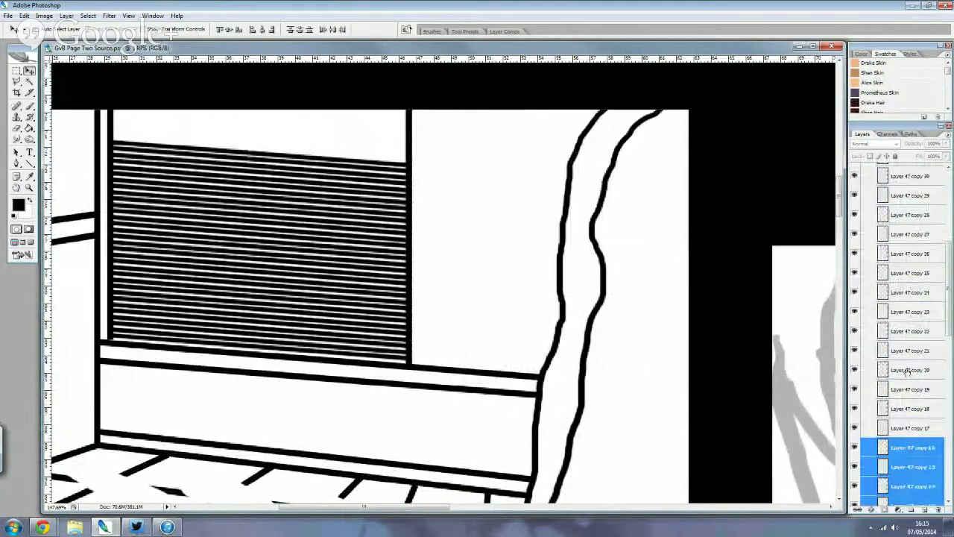
scroll(906, 402, "up", 2)
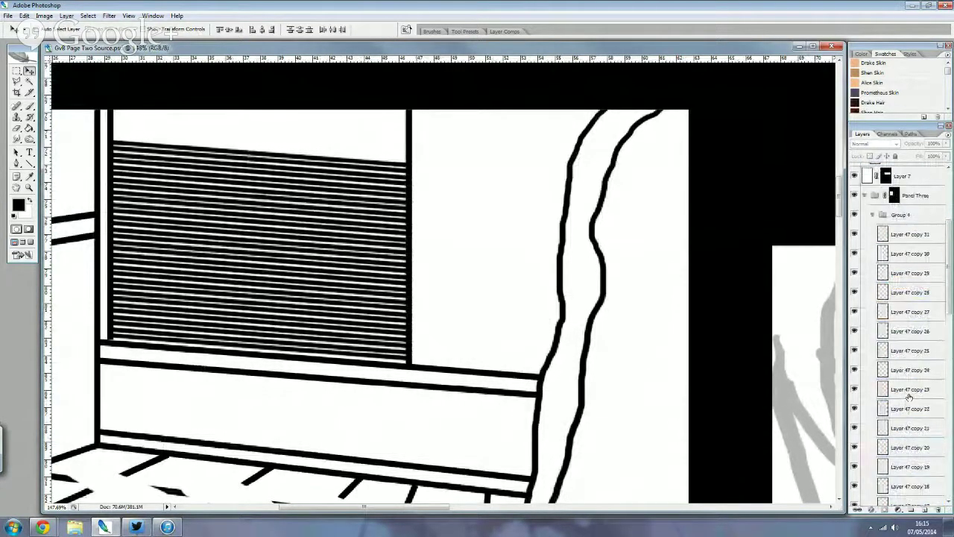
left_click(902, 237)
scroll(894, 357, "down", 10)
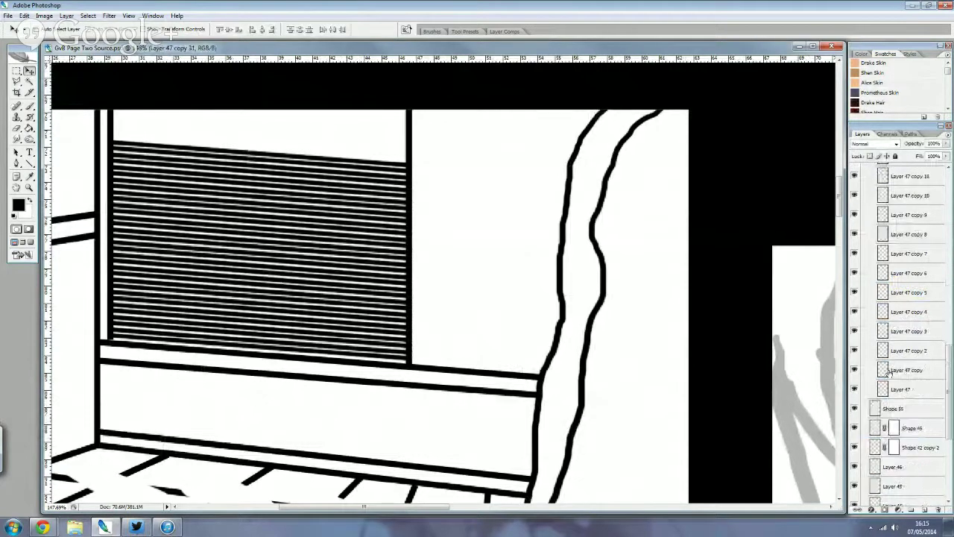
- Merge the hatch-line layers, Layer 47 through copy 31, into one layer
left_click(900, 389, "shift")
right_click(894, 389)
left_click(827, 351)
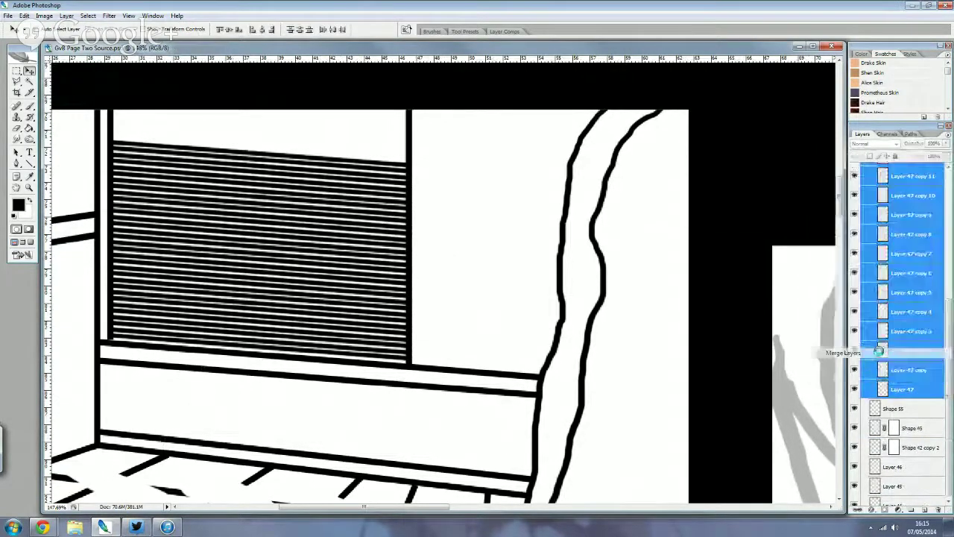
scroll(447, 247, "up", 1)
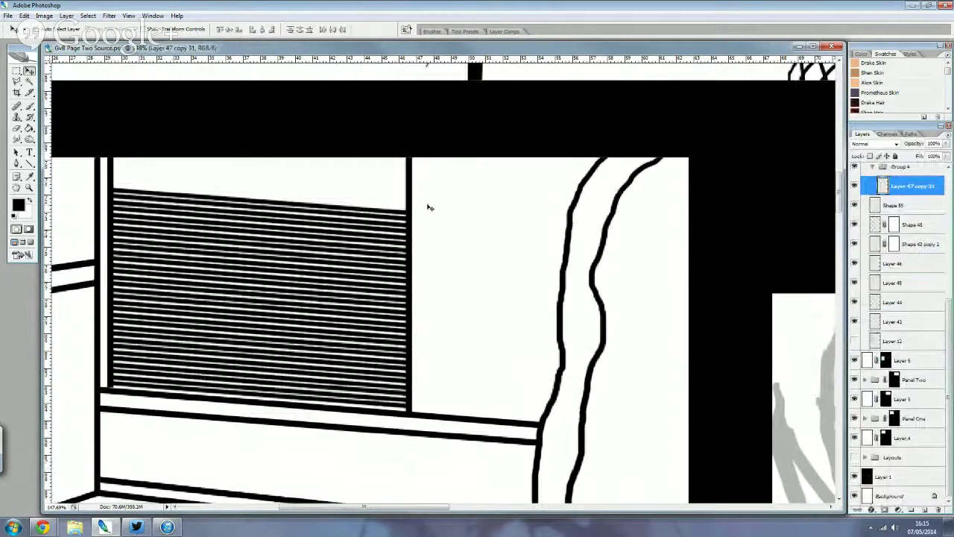
scroll(430, 207, "up", 1)
- Duplicate the merged hatch layer and move the copy up to the shutter's top edge
right_click(905, 187)
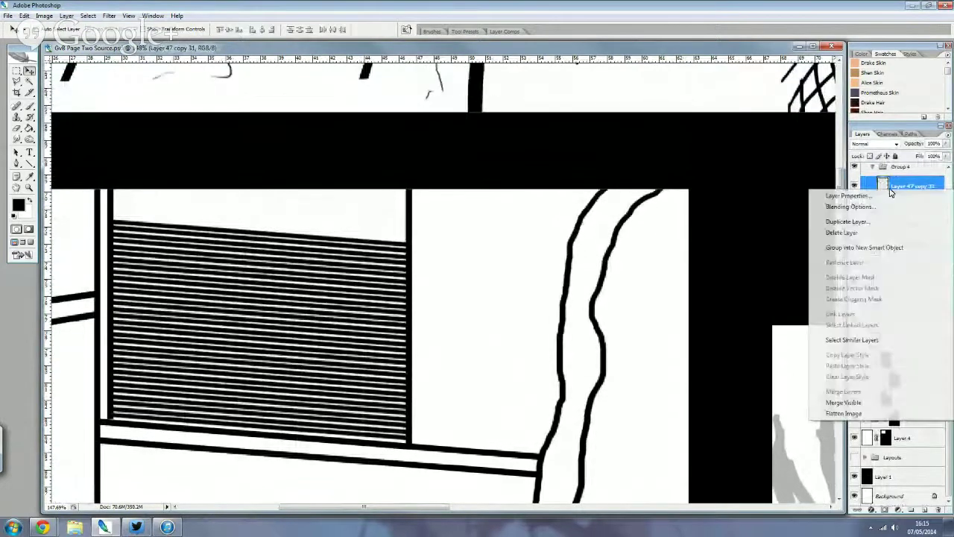
left_click(846, 222)
key("Return")
left_click_drag(376, 202, 377, 164)
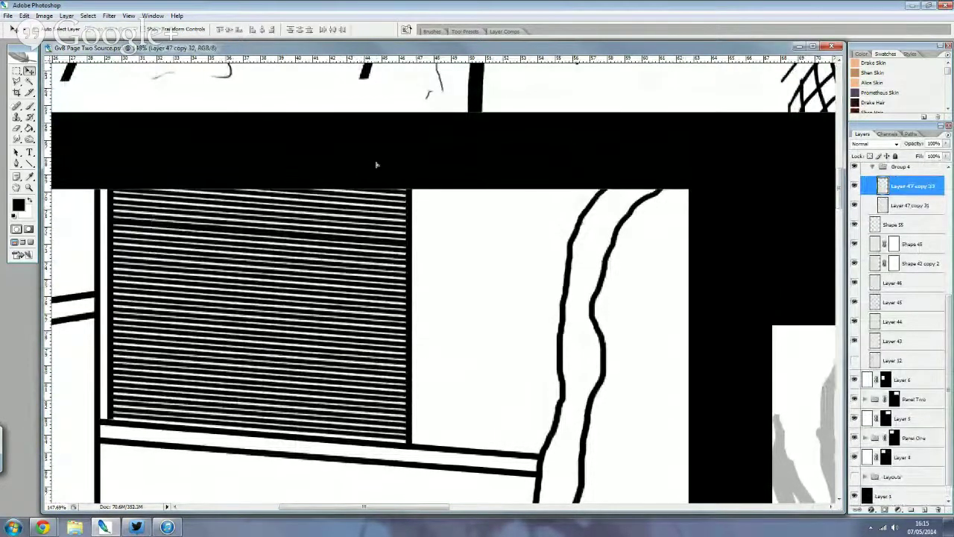
key("Up")
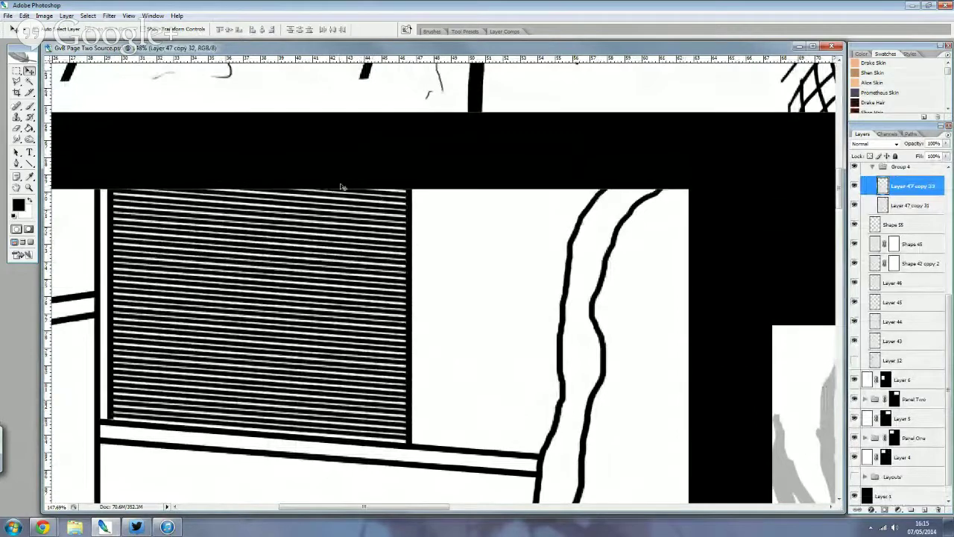
- Review the hatch layers in the Layers panel, dismissing their context menu
scroll(292, 242, "down", 3)
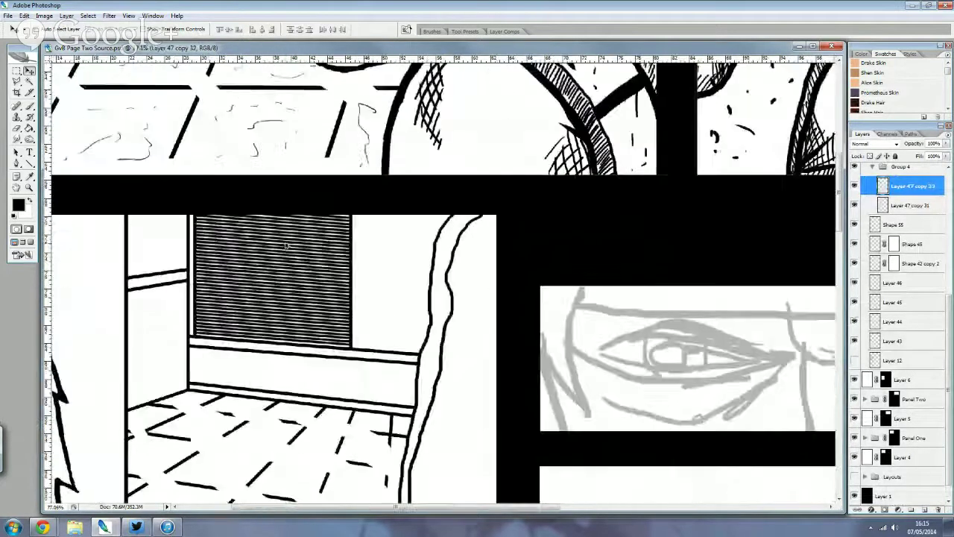
scroll(287, 246, "down", 2)
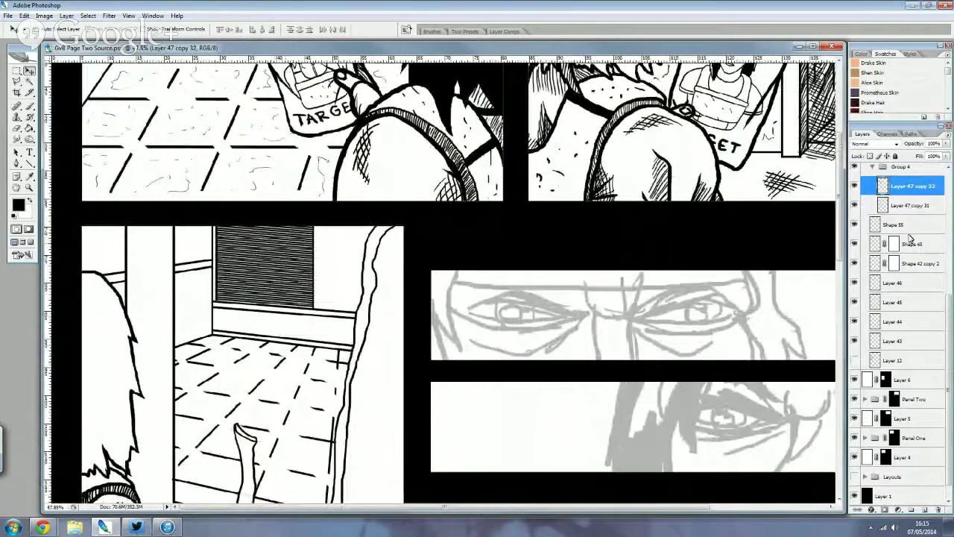
scroll(266, 222, "up", 2)
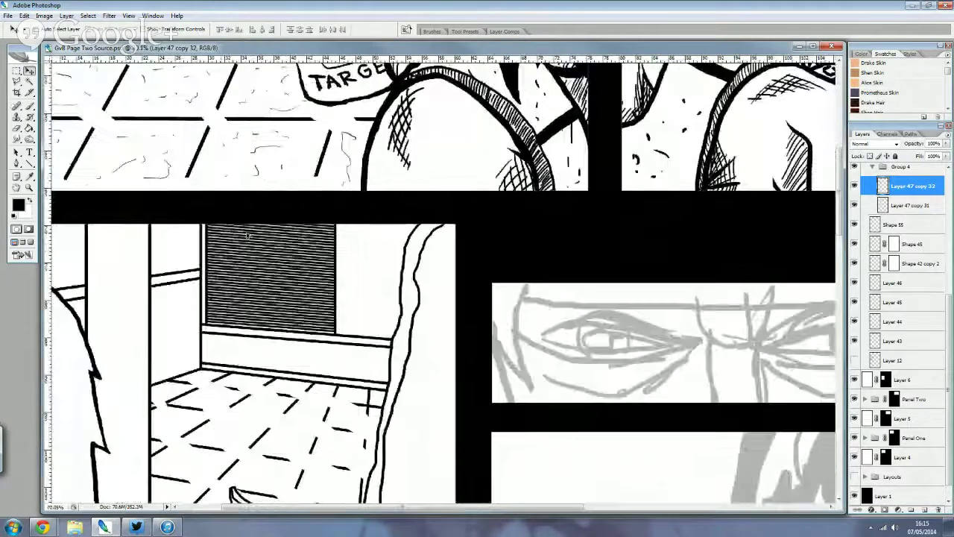
scroll(318, 282, "up", 2)
scroll(319, 281, "up", 1)
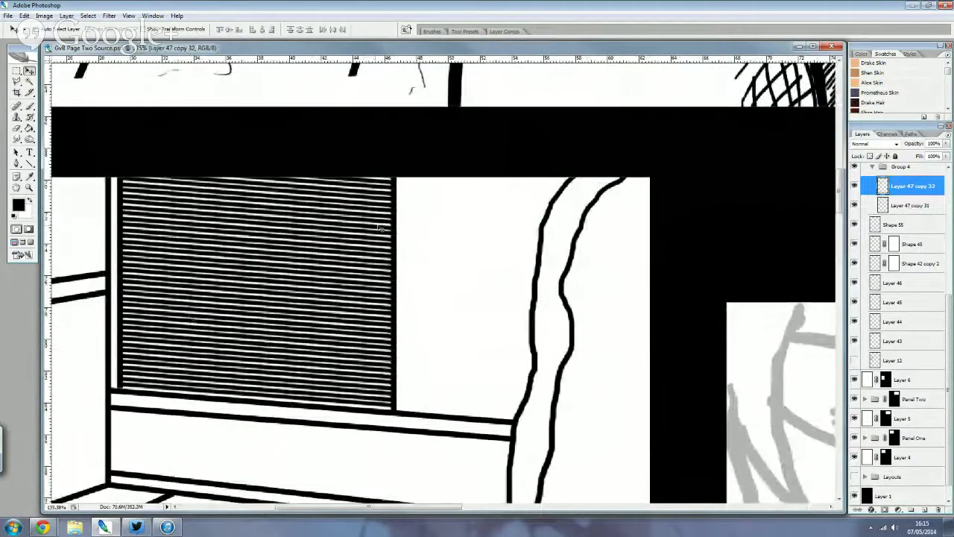
scroll(376, 227, "down", 1)
scroll(343, 227, "down", 2)
scroll(305, 226, "down", 3)
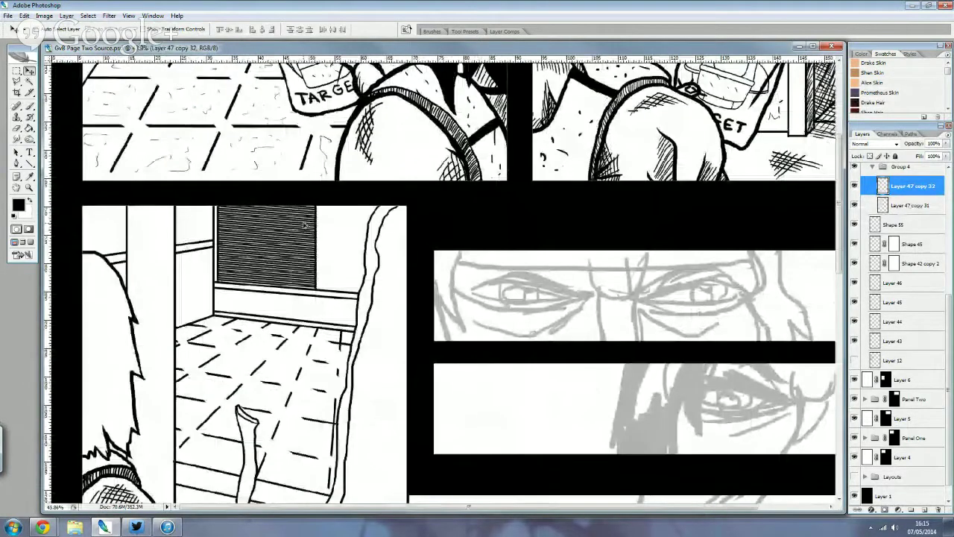
scroll(305, 226, "down", 1)
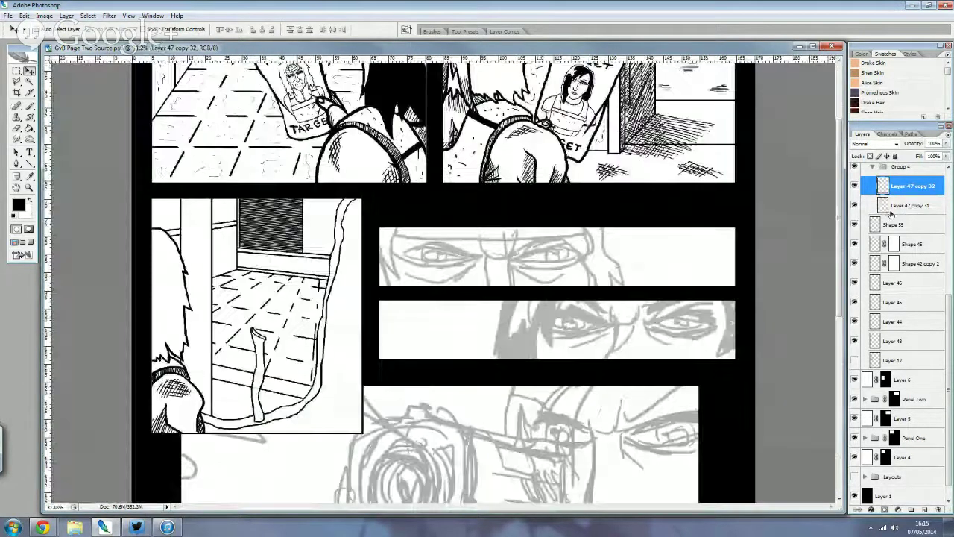
right_click(894, 205)
key("Escape")
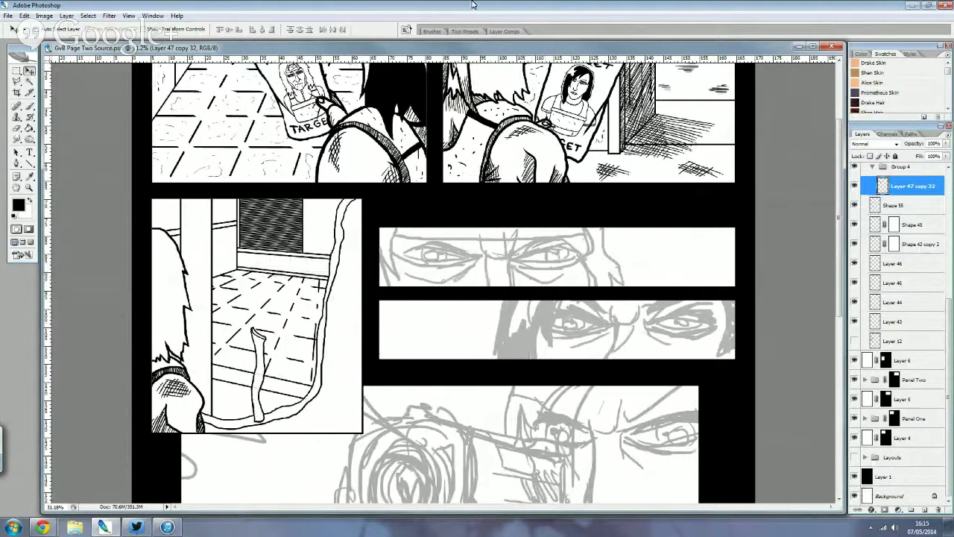
- Add a new Layer 47 above Group 4 and switch to the Brush for the floor
scroll(515, 170, "up", 3)
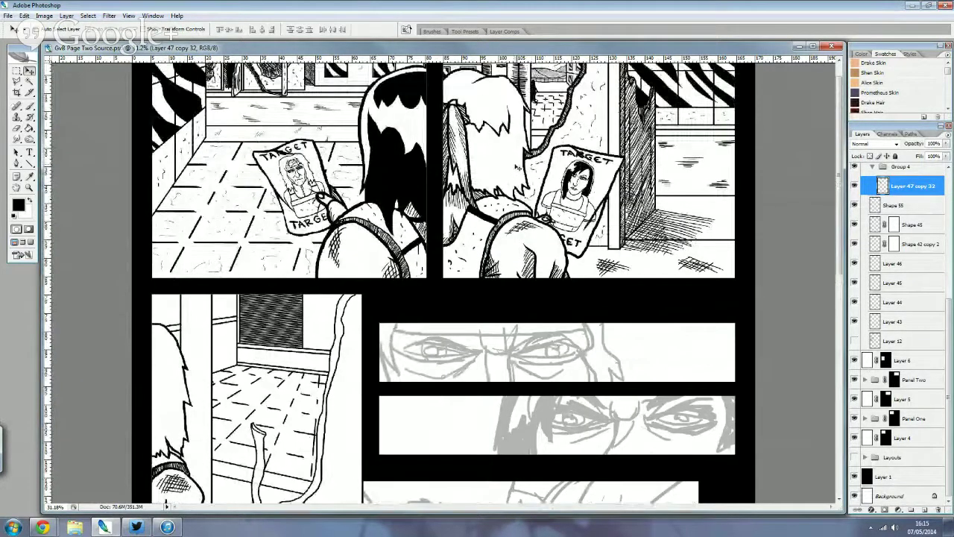
scroll(875, 224, "up", 1)
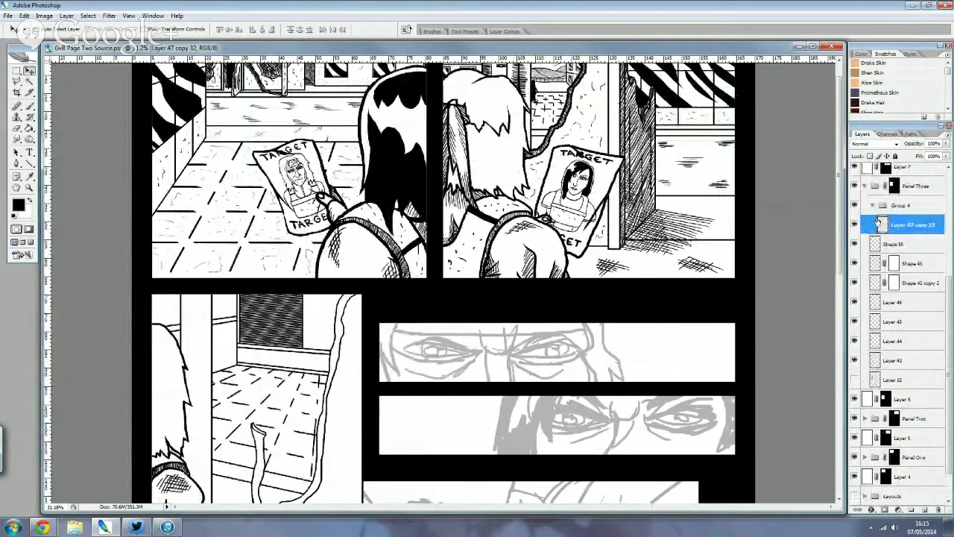
left_click(878, 212)
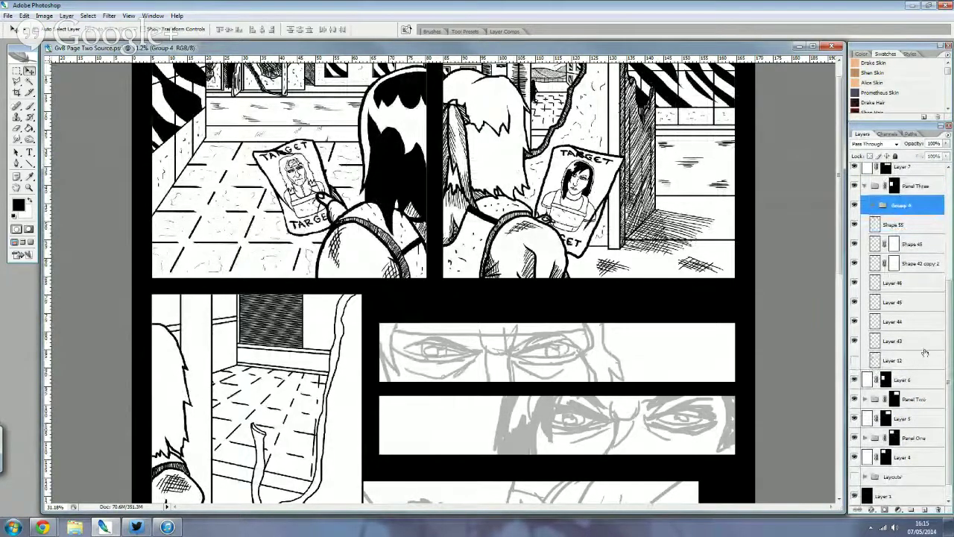
left_click(924, 509)
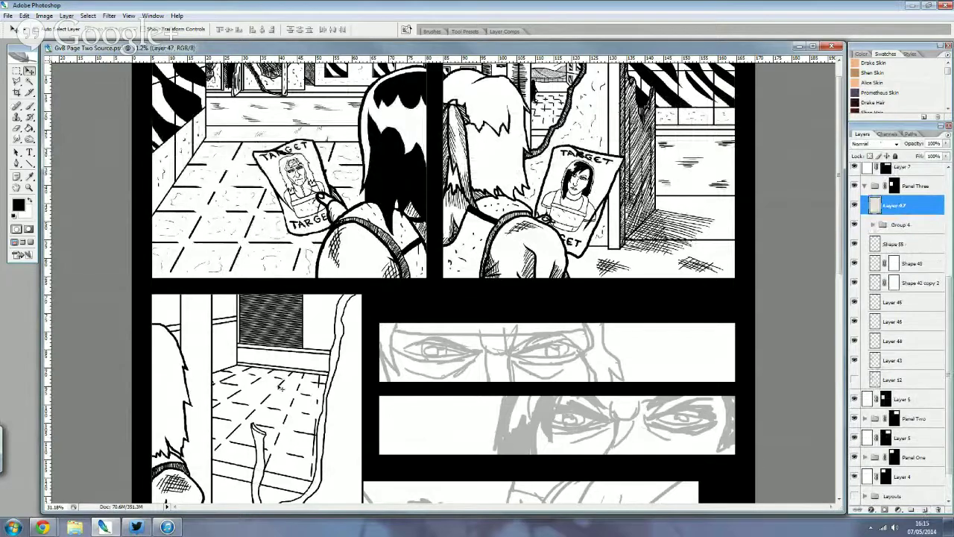
scroll(238, 391, "up", 2)
scroll(224, 393, "up", 2)
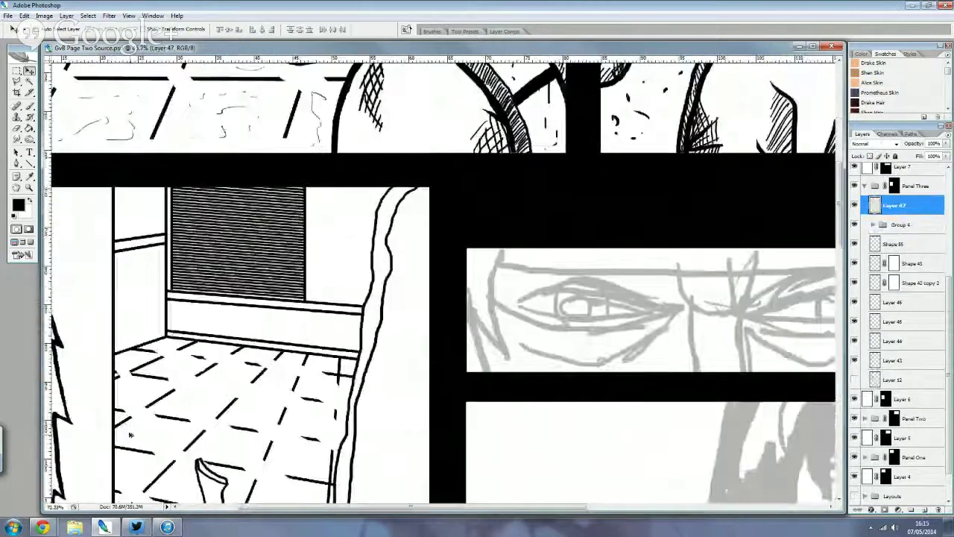
scroll(127, 439, "up", 2)
scroll(127, 439, "up", 2)
key("b")
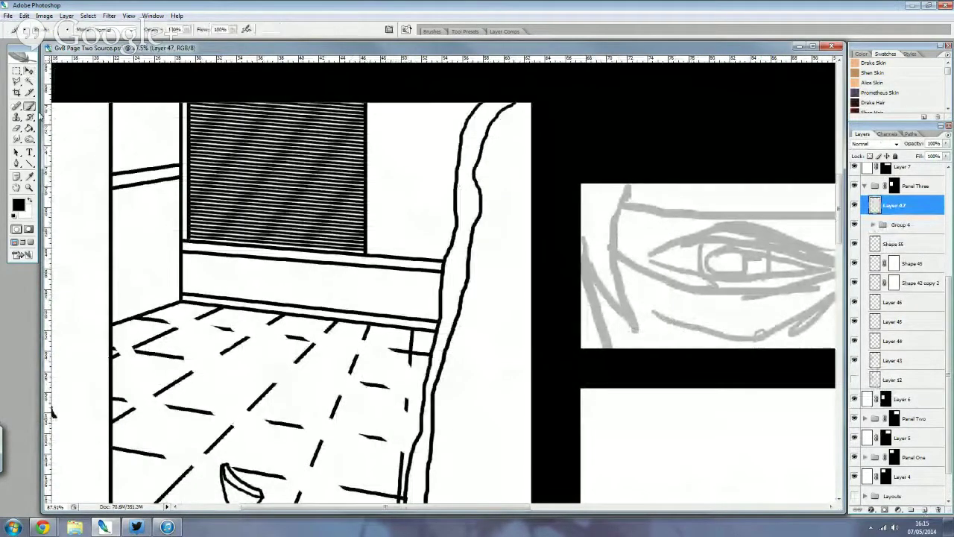
scroll(214, 343, "down", 1)
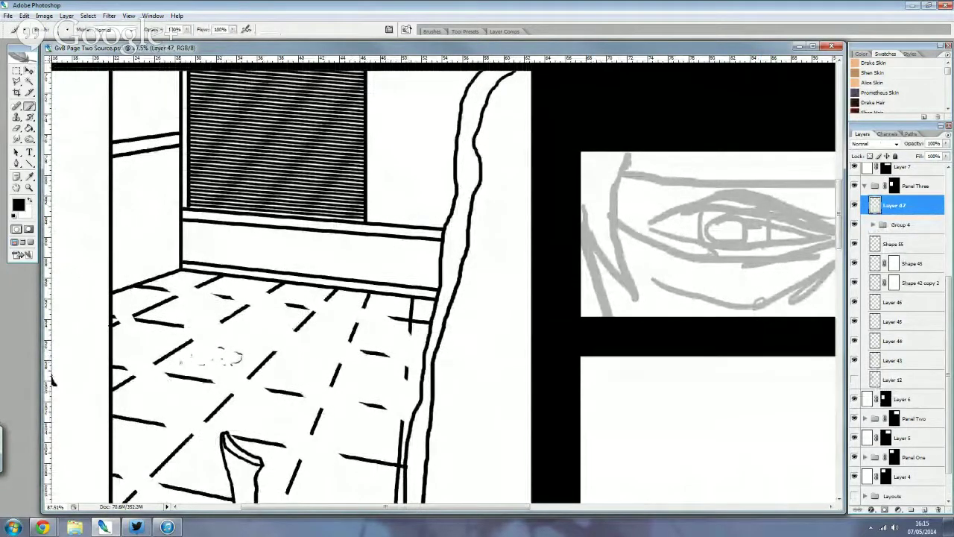
scroll(202, 365, "down", 1)
- Brush faint squiggle marks onto the left and nearer floor tiles
left_click_drag(202, 389, 195, 407)
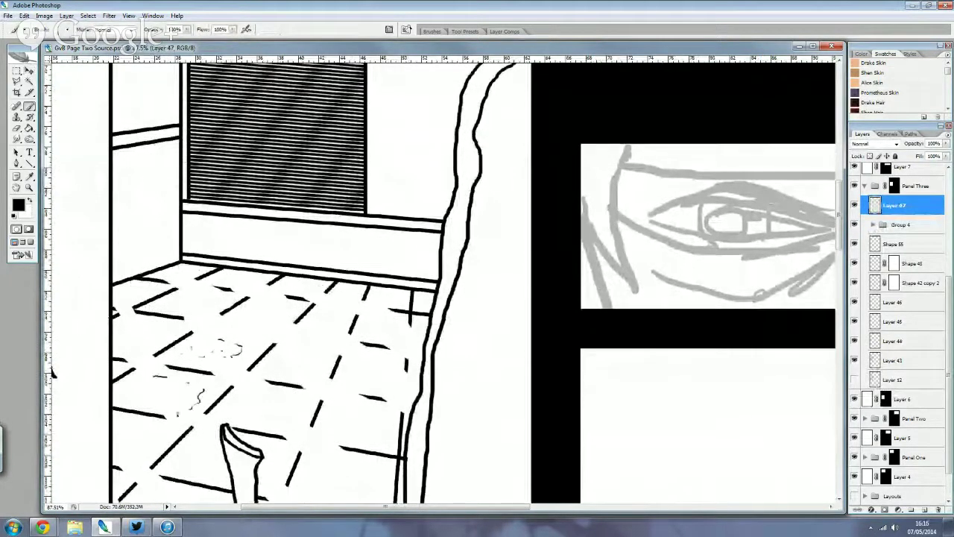
left_click_drag(143, 392, 138, 397)
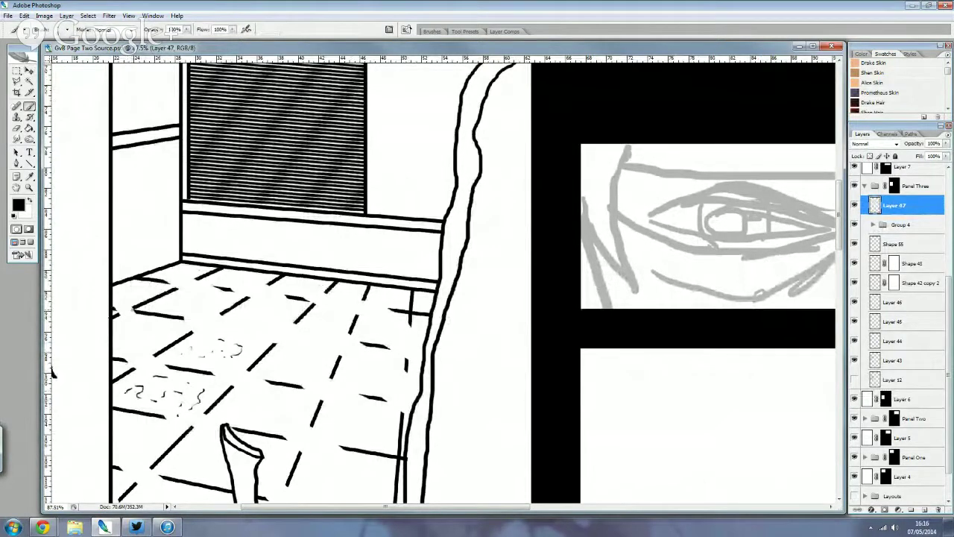
left_click_drag(117, 339, 126, 347)
scroll(442, 282, "down", 1)
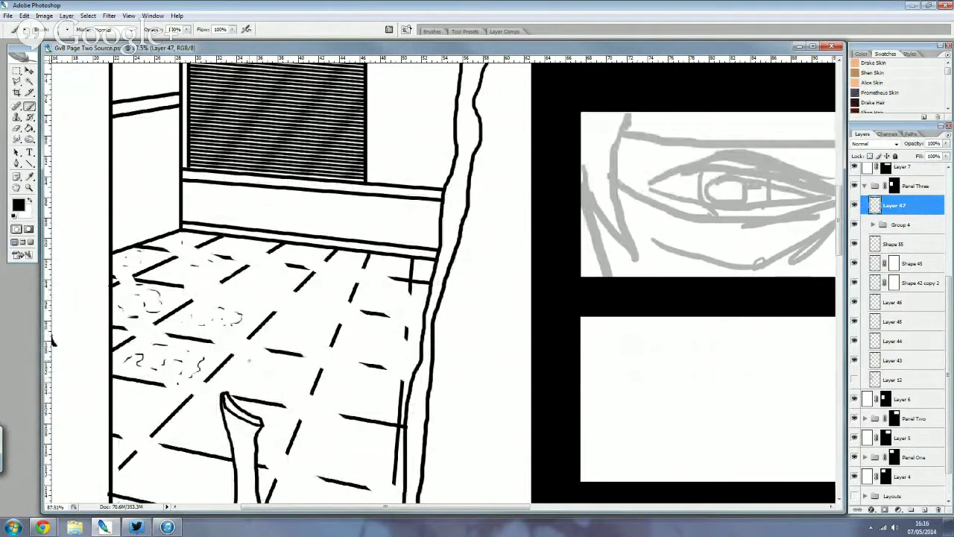
left_click_drag(285, 371, 297, 378)
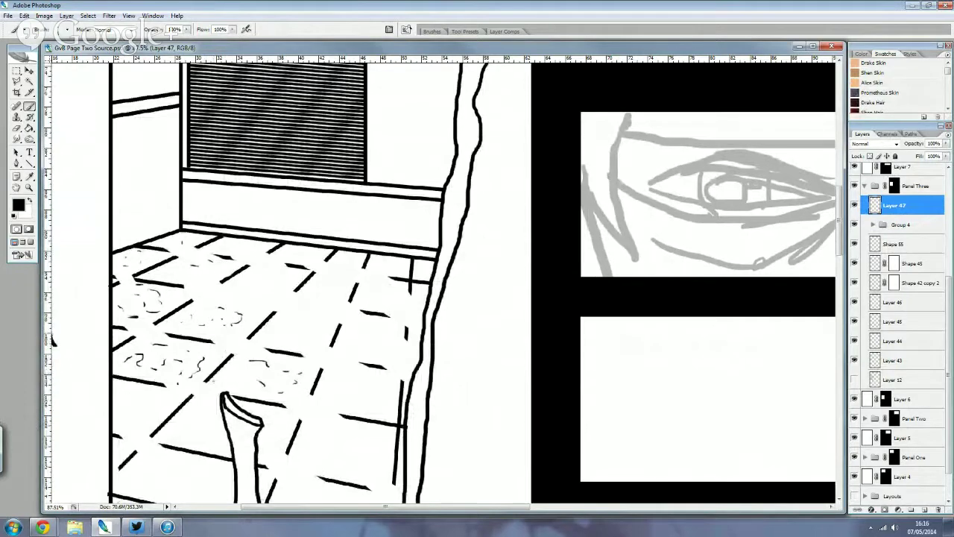
scroll(442, 282, "down", 1)
left_click_drag(186, 393, 212, 404)
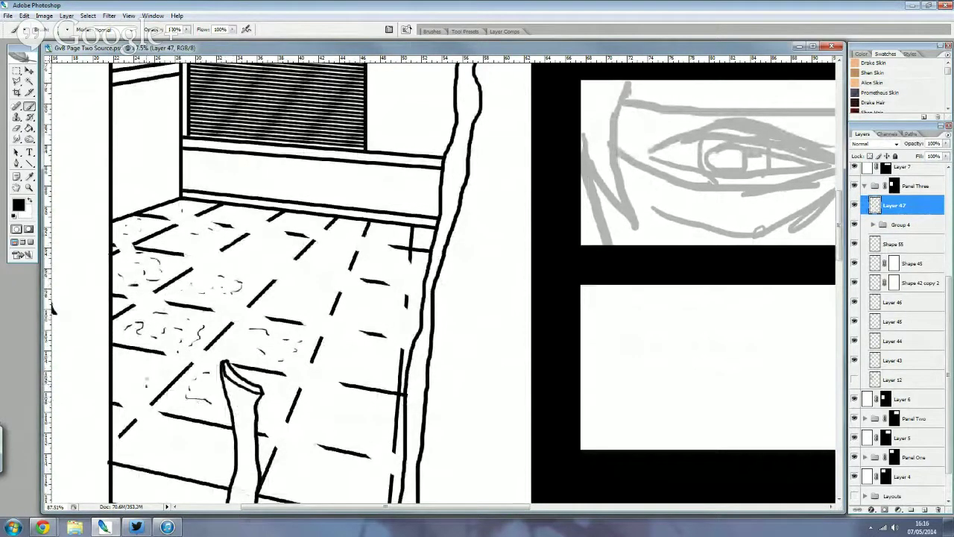
left_click_drag(119, 361, 148, 373)
scroll(442, 283, "down", 1)
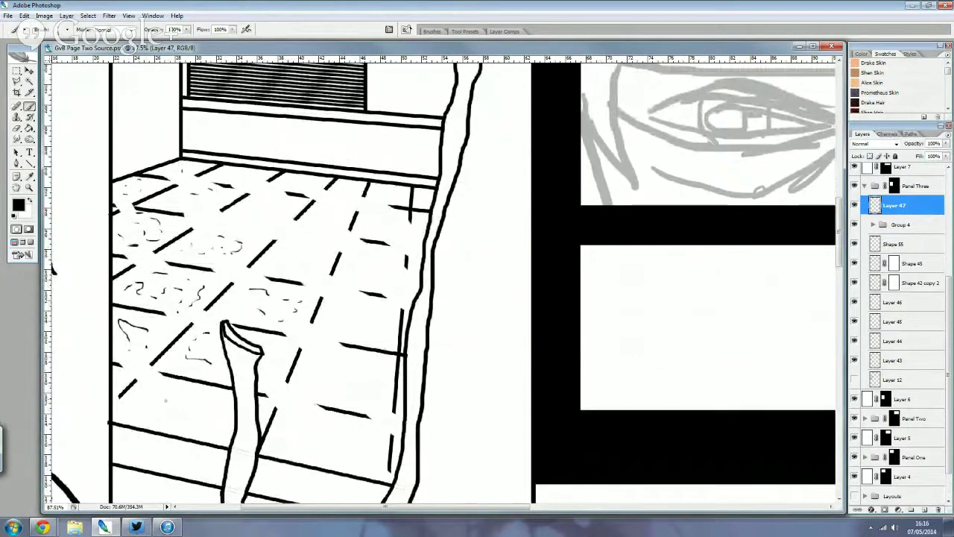
left_click_drag(228, 417, 185, 422)
scroll(184, 421, "down", 1)
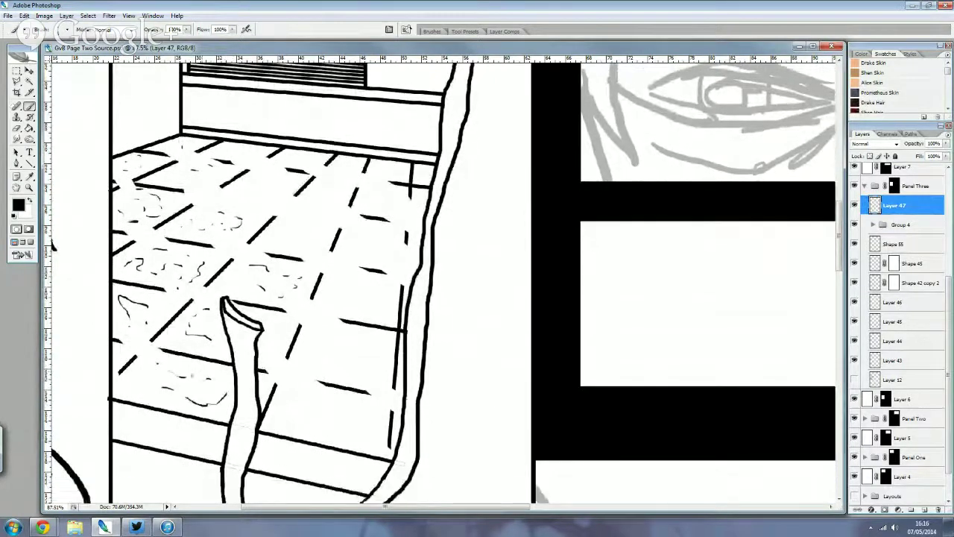
- Add squiggles to the upper, back, middle, right-side and bottom floor tiles
left_click_drag(277, 183, 288, 182)
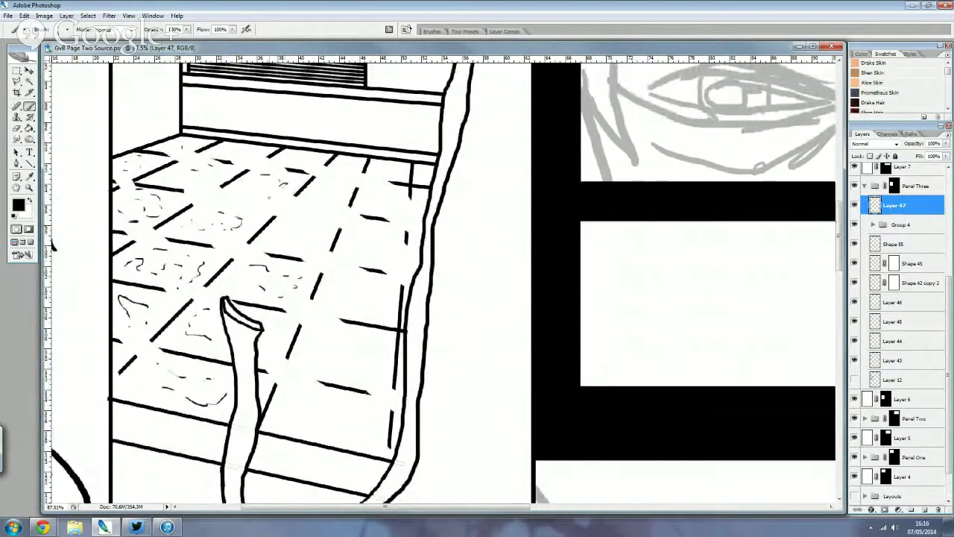
left_click_drag(232, 147, 256, 147)
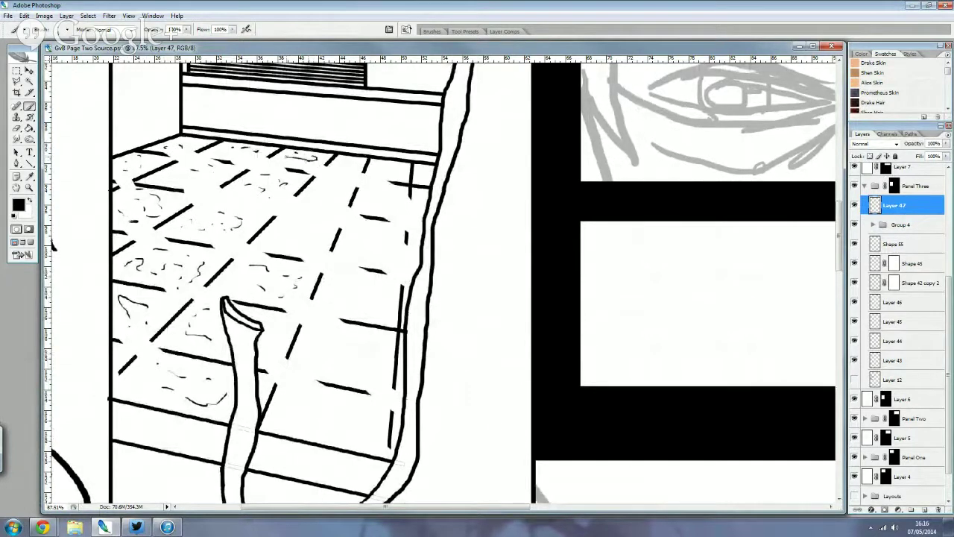
left_click_drag(381, 170, 396, 166)
left_click_drag(374, 195, 386, 193)
mouse_move(329, 186)
left_mouse_down()
mouse_move(338, 195)
mouse_move(316, 200)
mouse_move(314, 240)
left_mouse_up()
left_click_drag(243, 201, 256, 200)
left_click_drag(191, 195, 206, 192)
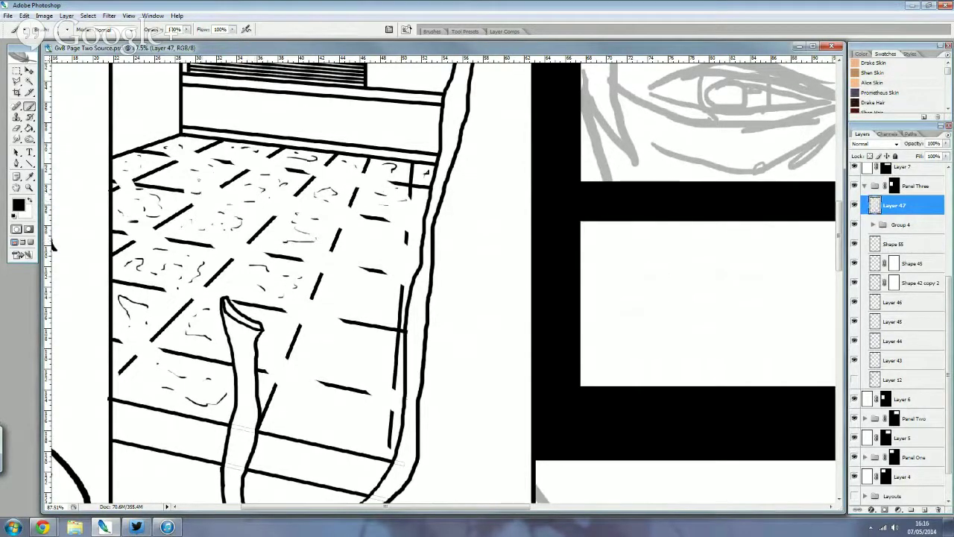
left_click_drag(391, 241, 376, 246)
left_click_drag(335, 298, 353, 306)
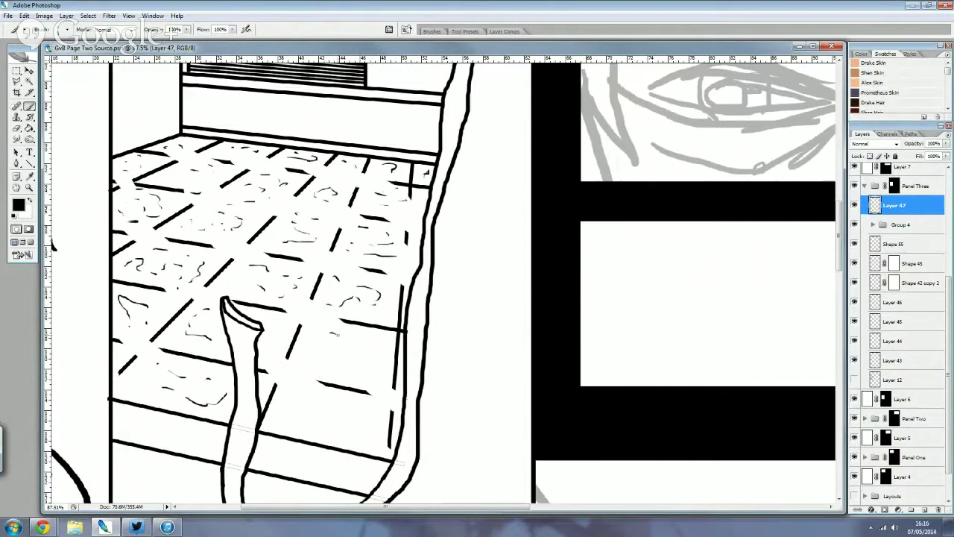
left_click_drag(356, 353, 320, 363)
scroll(302, 325, "down", 2)
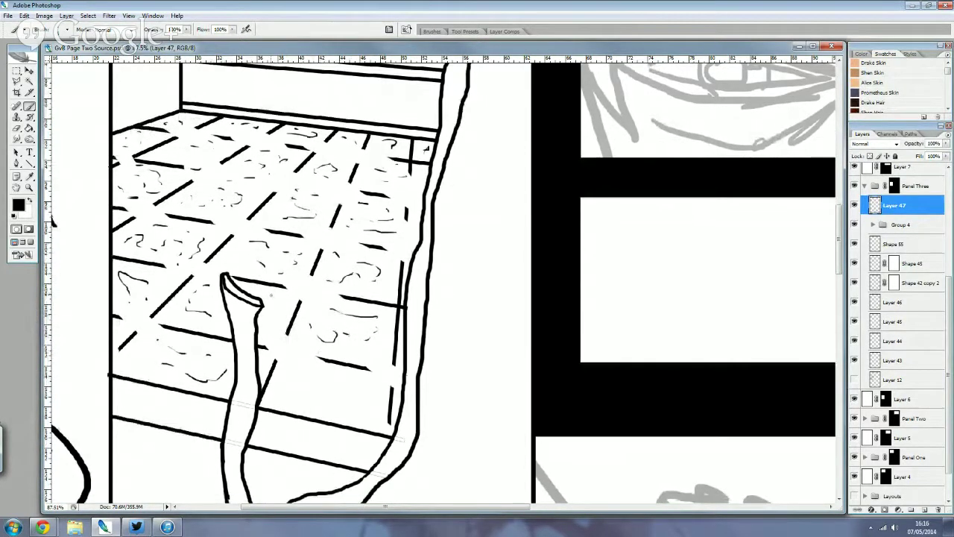
left_click_drag(350, 383, 370, 419)
left_click_drag(322, 392, 291, 394)
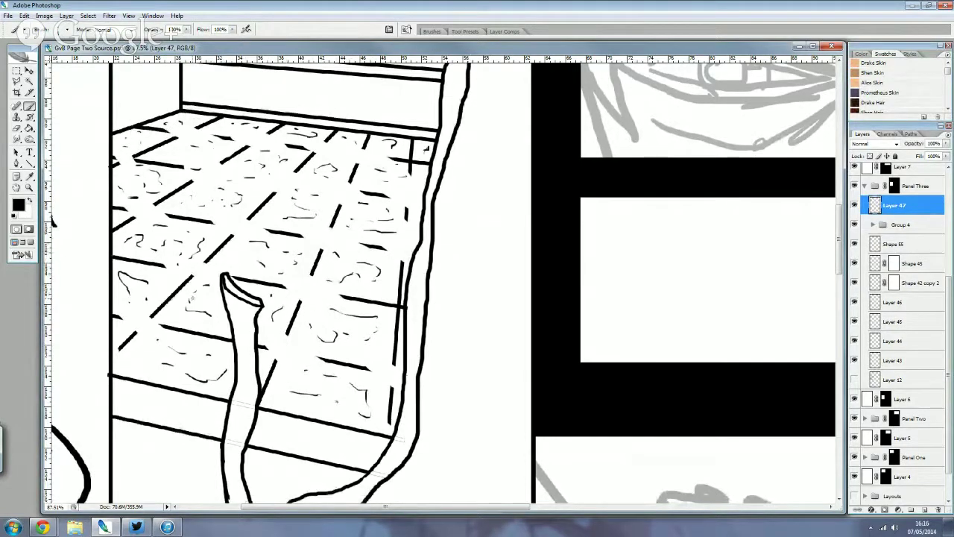
scroll(298, 298, "up", 1)
scroll(298, 298, "up", 2)
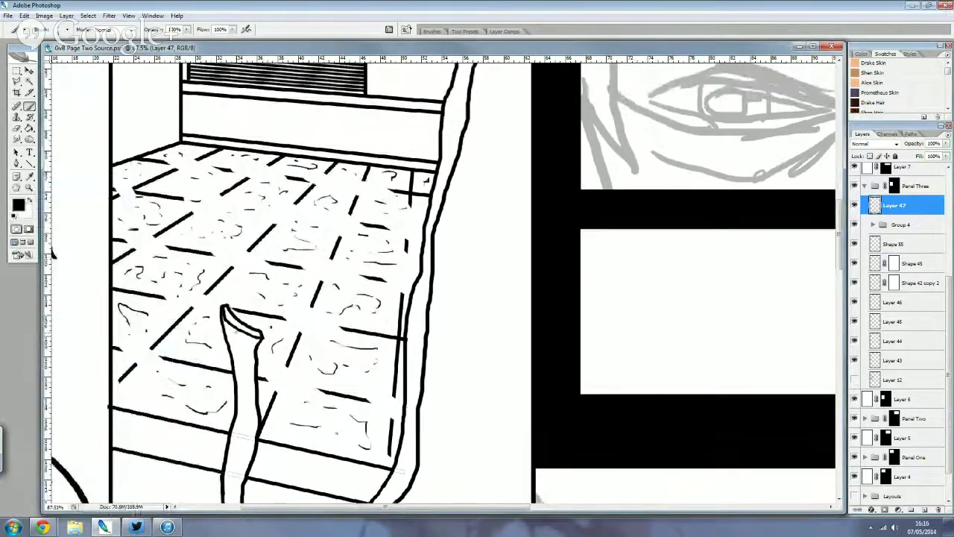
- Hatch the inner rim of the pipe on the floor with short strokes
scroll(236, 341, "up", 1)
scroll(236, 341, "up", 1)
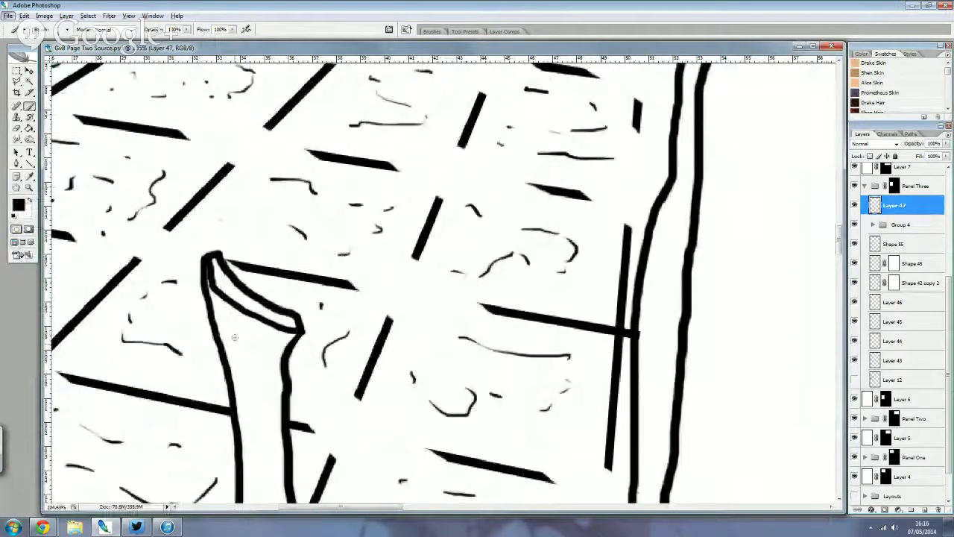
left_click_drag(287, 313, 292, 330)
mouse_move(258, 301)
left_mouse_down()
mouse_move(262, 319)
mouse_move(251, 312)
left_mouse_up()
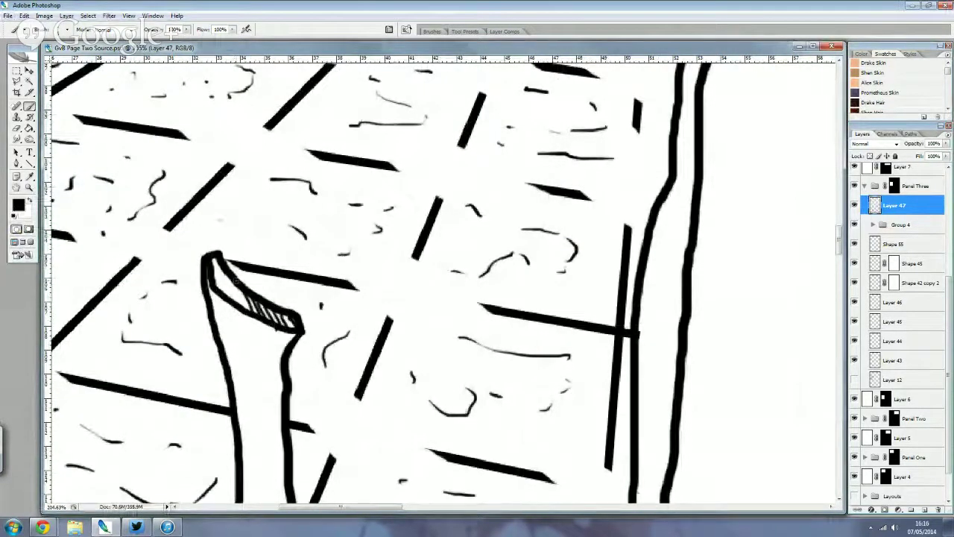
mouse_move(227, 274)
left_mouse_down()
mouse_move(238, 304)
mouse_move(220, 295)
left_mouse_up()
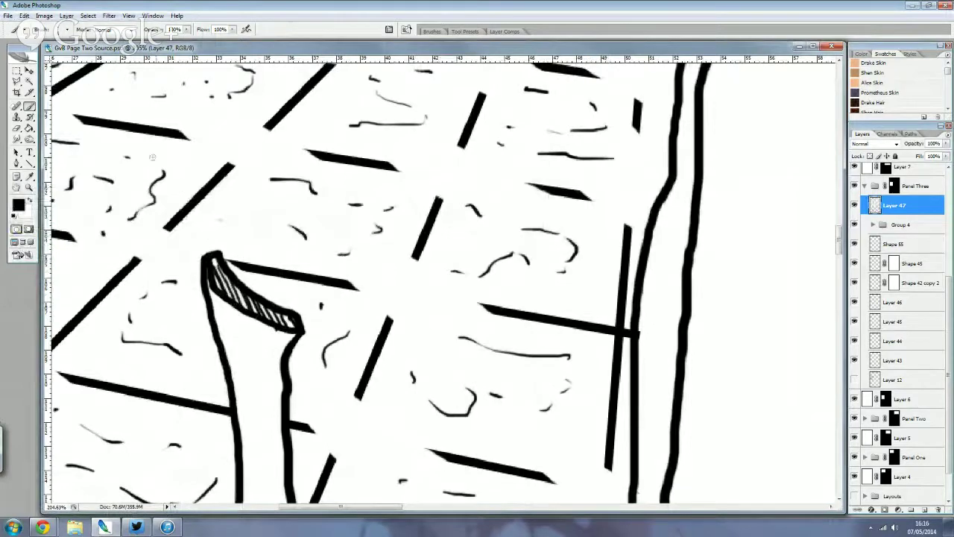
- Move up to the wavy strip and hatch its top with diagonal lines
scroll(152, 157, "up", 1)
scroll(447, 283, "up", 2)
scroll(780, 115, "up", 3)
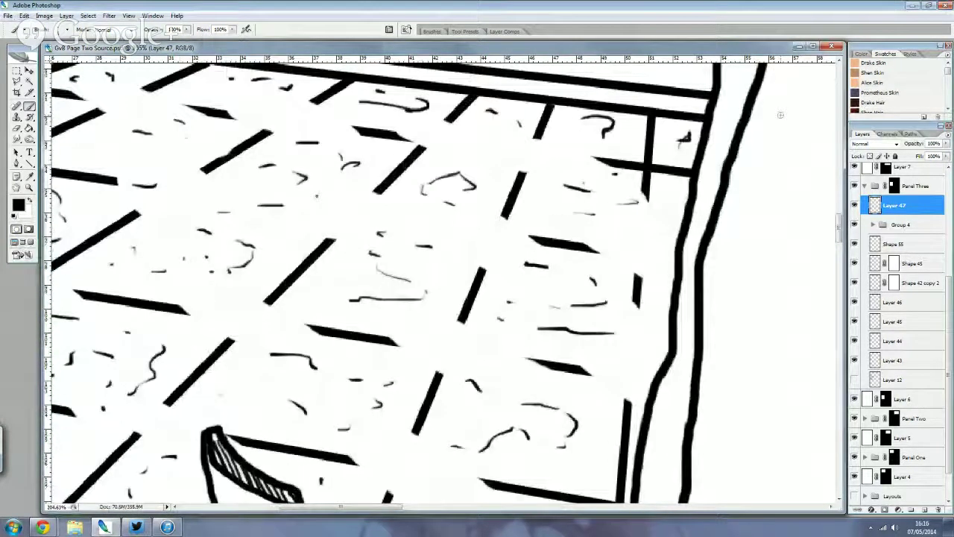
scroll(781, 114, "up", 5)
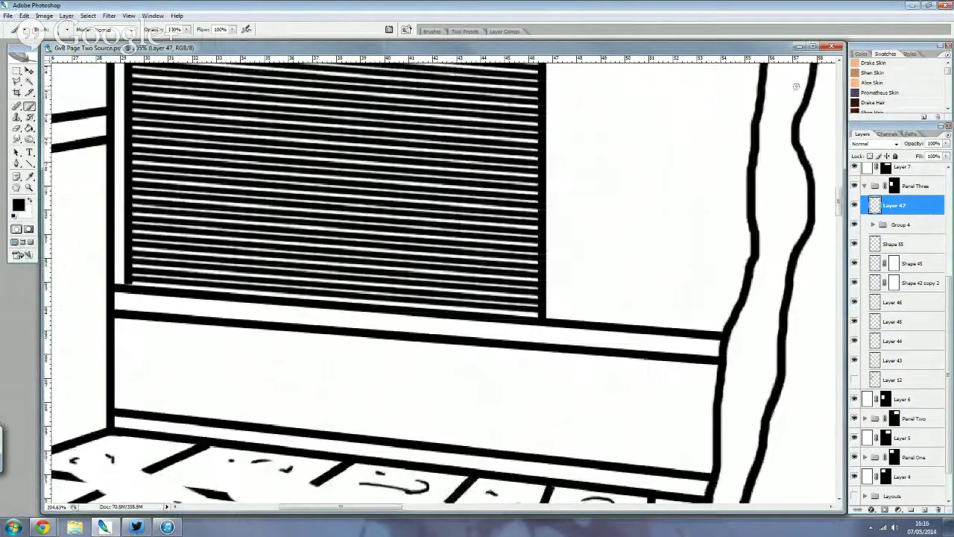
scroll(803, 85, "up", 2)
scroll(803, 85, "up", 2)
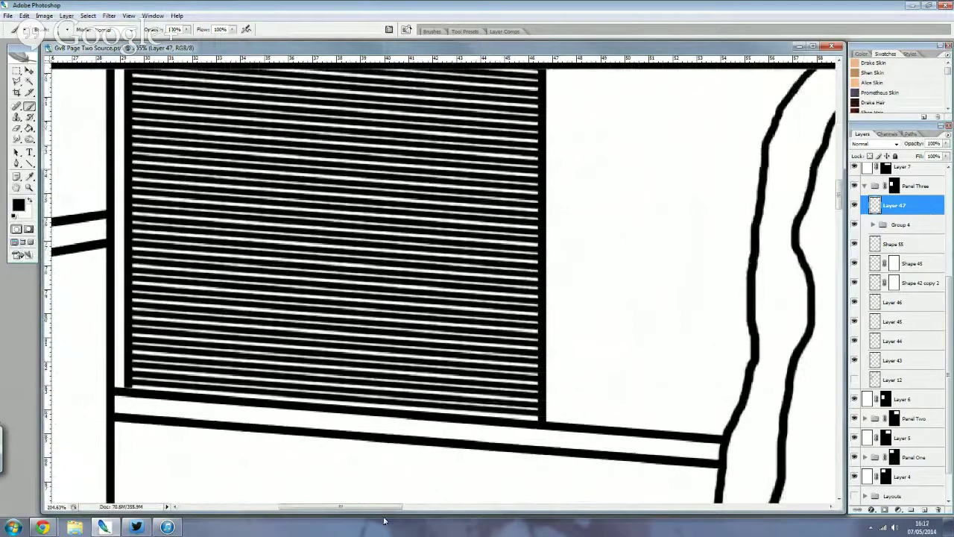
left_click_drag(380, 507, 398, 511)
scroll(399, 511, "up", 1)
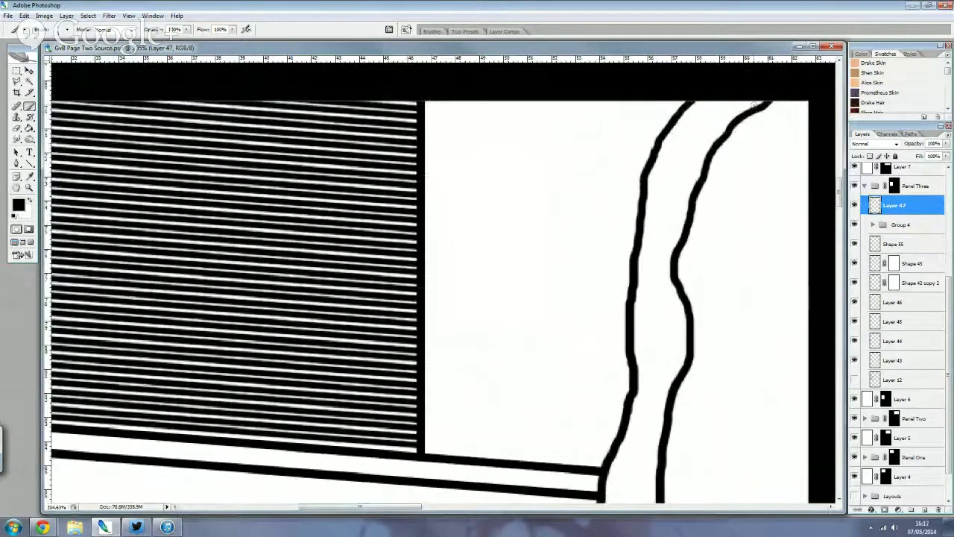
mouse_move(741, 100)
left_mouse_down()
mouse_move(761, 109)
mouse_move(748, 112)
left_mouse_up()
mouse_move(693, 101)
left_mouse_down()
mouse_move(738, 118)
mouse_move(732, 106)
left_mouse_up()
mouse_move(681, 123)
left_mouse_down()
mouse_move(727, 112)
mouse_move(719, 120)
left_mouse_up()
left_click_drag(672, 138, 709, 135)
- Extend the diagonal hatching down through the middle to the strip's bottom
left_click_drag(659, 163, 702, 144)
mouse_move(653, 173)
left_mouse_down()
mouse_move(693, 158)
mouse_move(674, 277)
mouse_move(684, 318)
left_mouse_up()
left_click_drag(638, 276, 685, 331)
mouse_move(635, 298)
left_mouse_down()
mouse_move(684, 350)
mouse_move(681, 370)
left_mouse_up()
left_click_drag(631, 350, 665, 406)
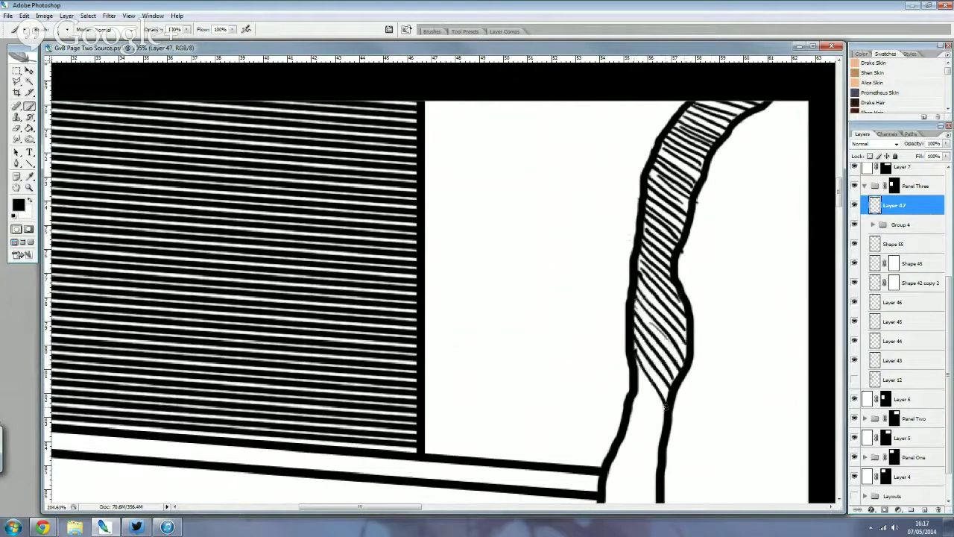
left_click_drag(638, 370, 662, 430)
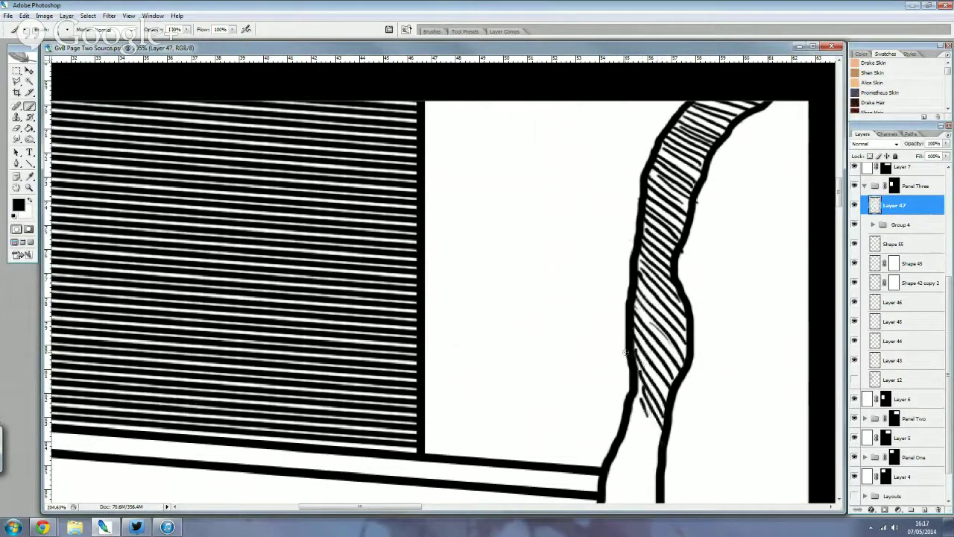
- Zoom out and hatch the upper part of the wavy wall strip with diagonal strokes
scroll(624, 351, "down", 2)
scroll(619, 347, "down", 2)
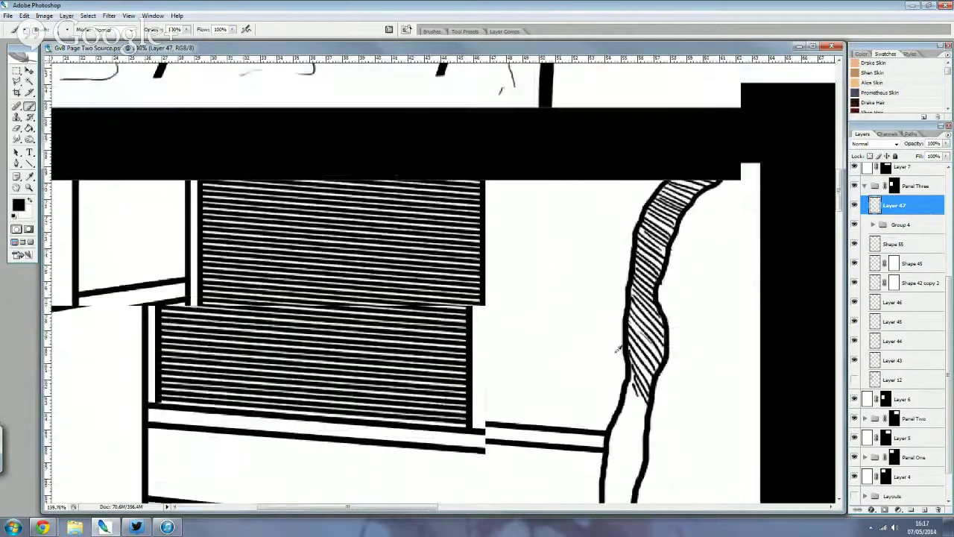
scroll(618, 348, "down", 2)
scroll(617, 349, "down", 1)
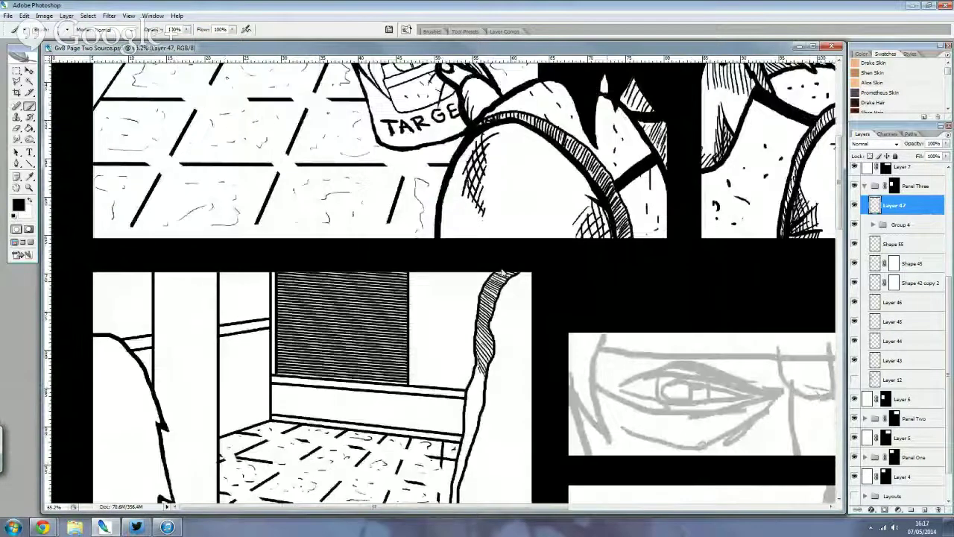
scroll(838, 282, "down", 3)
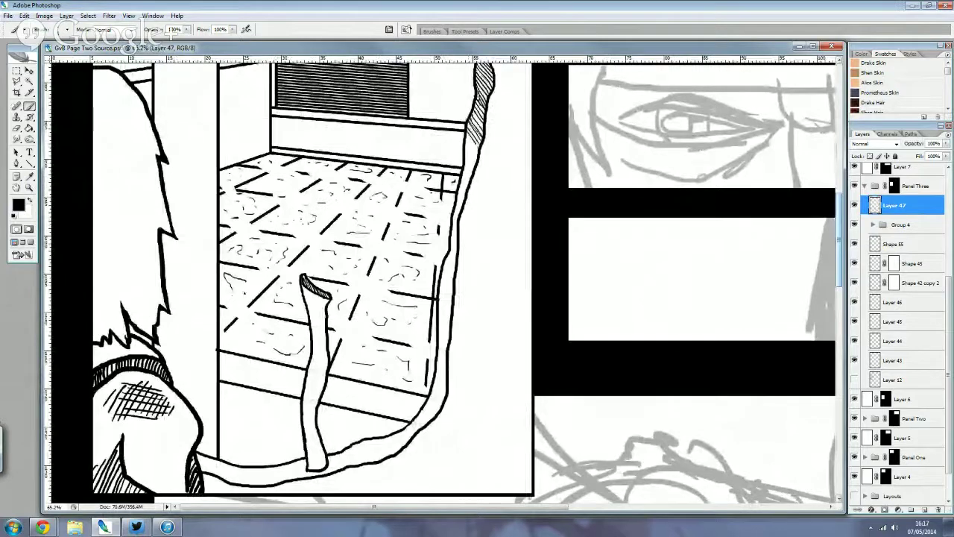
mouse_move(465, 137)
left_mouse_down()
mouse_move(478, 149)
mouse_move(471, 176)
mouse_move(503, 168)
mouse_move(504, 192)
left_mouse_up()
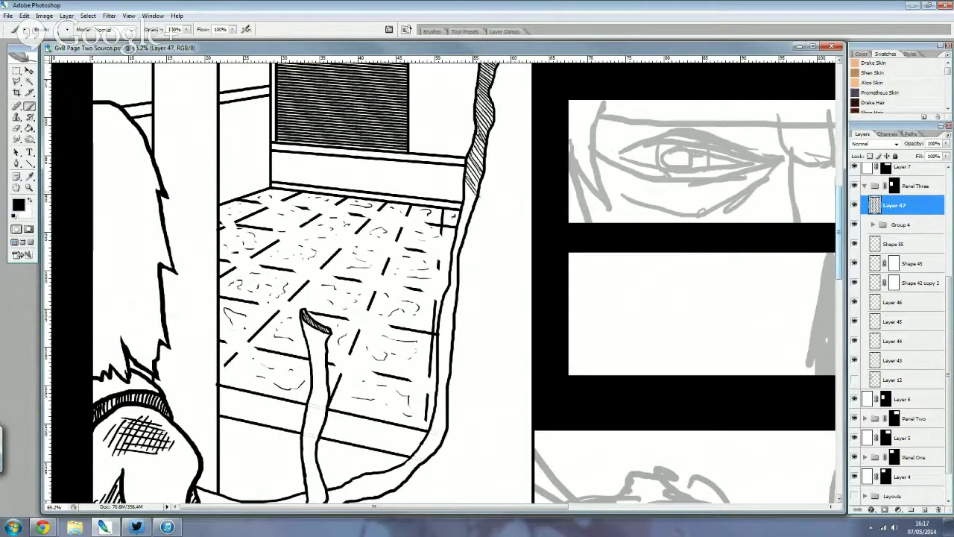
left_click_drag(476, 183, 460, 219)
left_click_drag(468, 216, 455, 251)
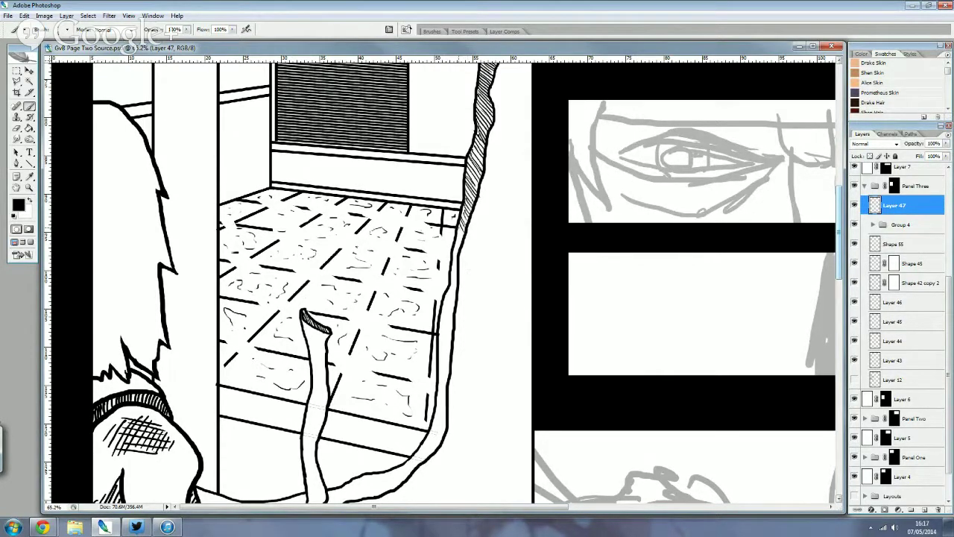
- Carry the diagonal hatching down the lower strip and around its bottom bend
left_click_drag(465, 226, 439, 334)
left_click_drag(456, 283, 437, 348)
mouse_move(453, 336)
left_mouse_down()
mouse_move(438, 361)
mouse_move(440, 426)
left_mouse_up()
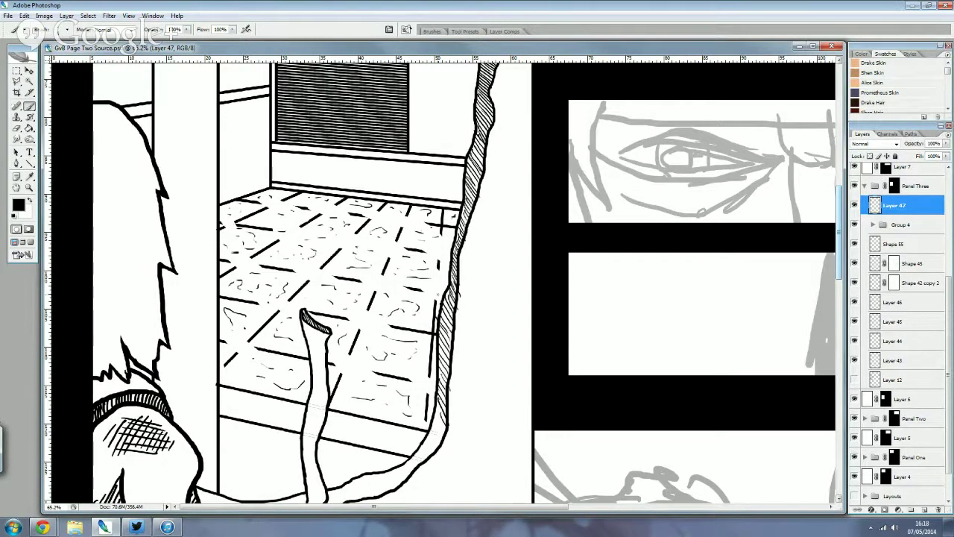
scroll(514, 399, "down", 1)
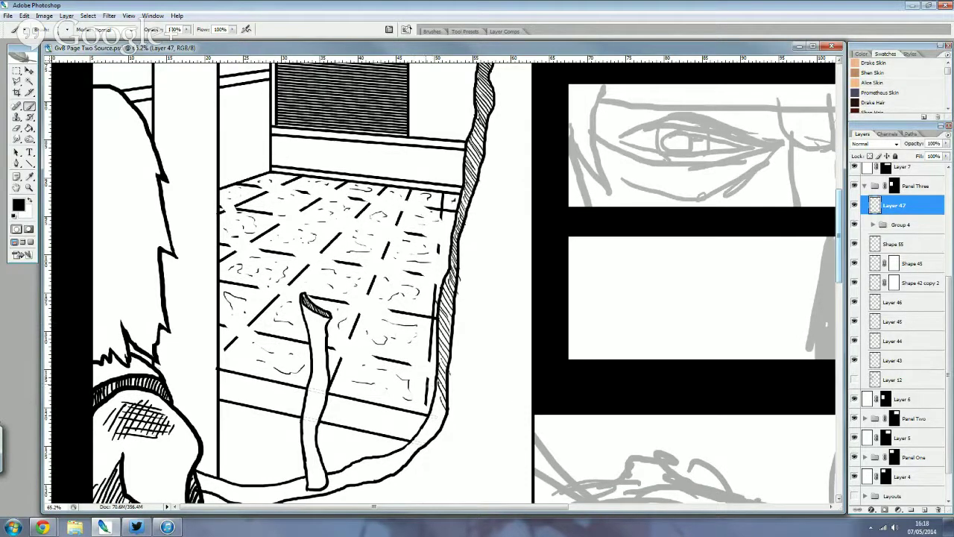
left_click_drag(444, 393, 416, 446)
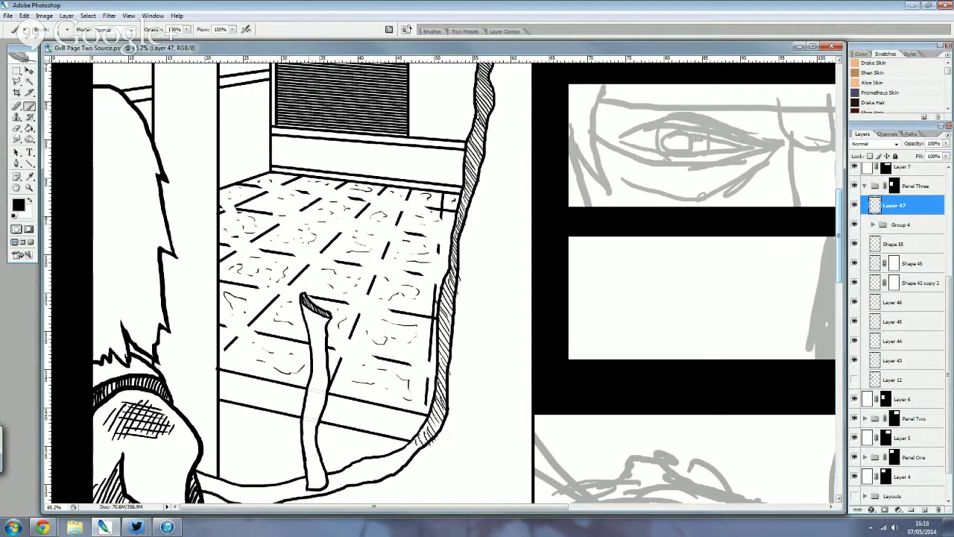
left_click(17, 128)
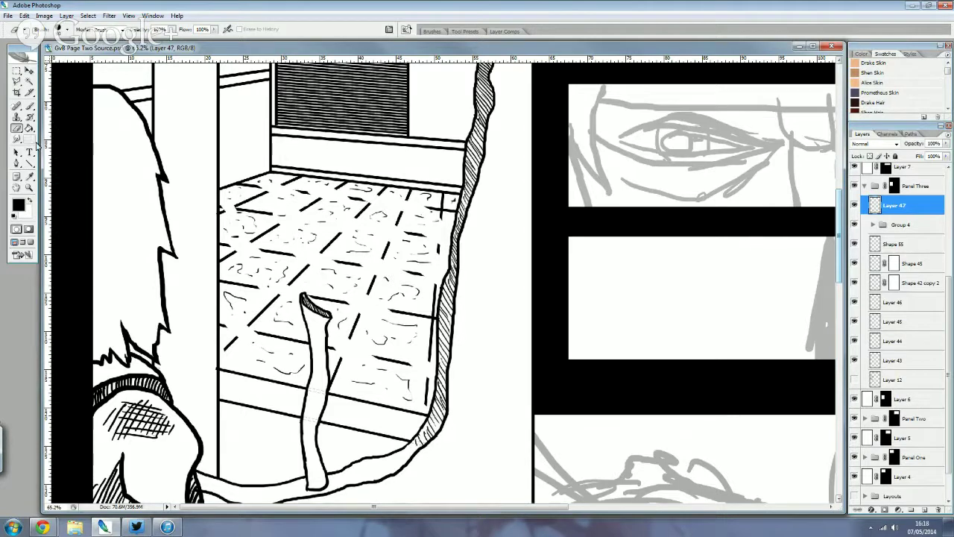
- With the Brush again, extend the hatching along the curved floor edge
left_click(29, 108)
scroll(439, 283, "down", 1)
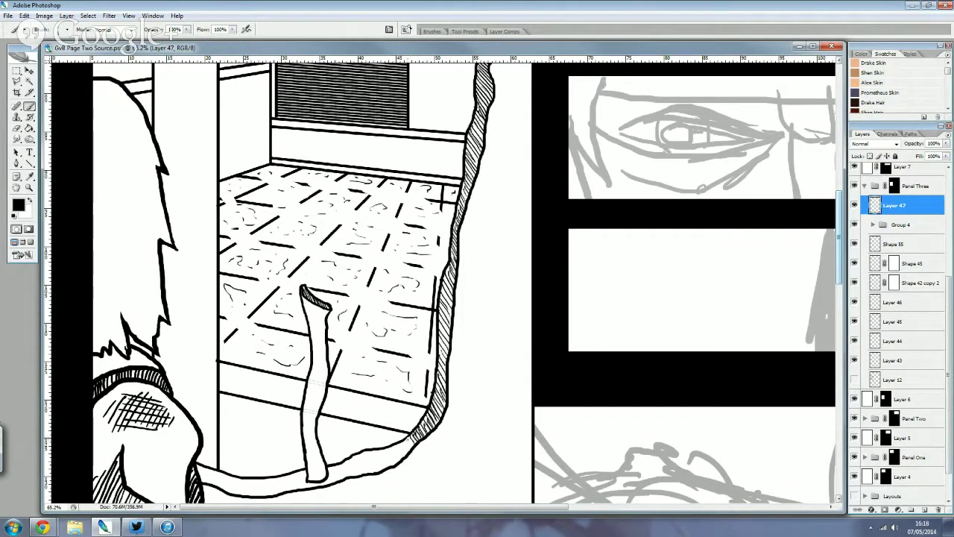
scroll(440, 283, "down", 1)
scroll(440, 283, "down", 1)
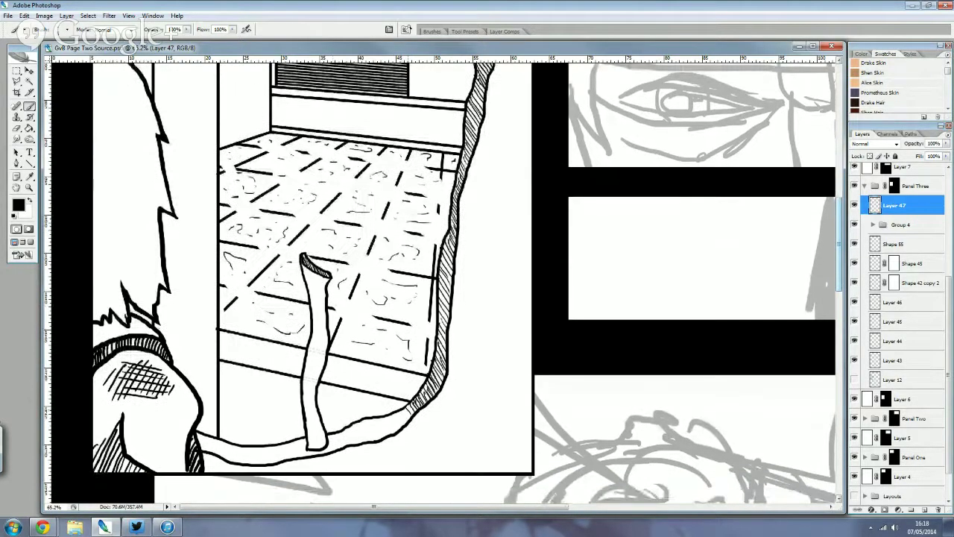
mouse_move(411, 404)
left_mouse_down()
mouse_move(381, 432)
mouse_move(362, 441)
mouse_move(356, 432)
mouse_move(364, 441)
mouse_move(326, 453)
left_mouse_up()
scroll(442, 280, "down", 1)
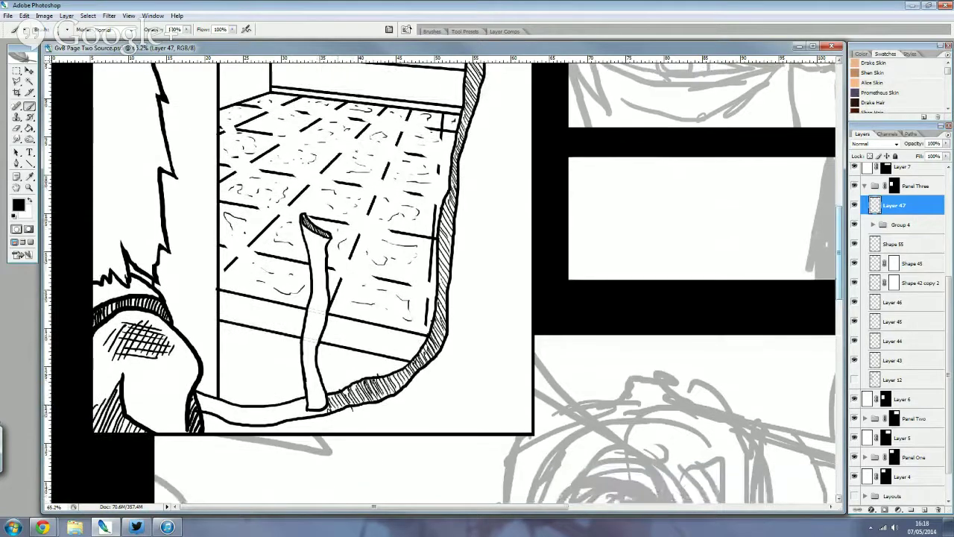
- Hatch the floor shadow at the tube's base, working leftward
left_click_drag(331, 409, 288, 420)
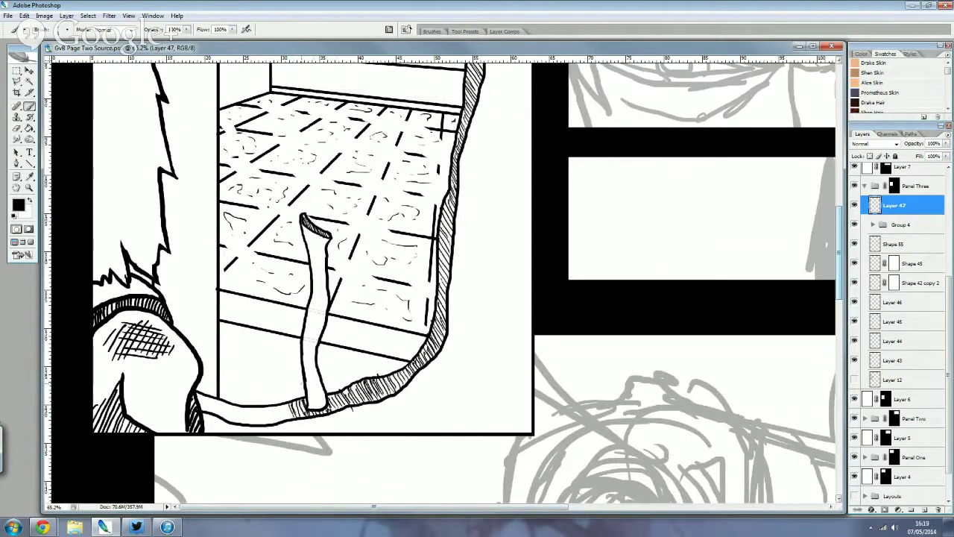
mouse_move(295, 402)
left_mouse_down()
mouse_move(286, 421)
mouse_move(277, 417)
left_mouse_up()
left_click_drag(285, 405, 273, 422)
left_click_drag(279, 407, 268, 417)
left_click_drag(279, 411, 257, 423)
- Carry the shadow hatching further left until it reaches the pillar
mouse_move(266, 407)
left_mouse_down()
mouse_move(256, 423)
mouse_move(236, 424)
left_mouse_up()
left_click_drag(241, 405, 227, 421)
left_click_drag(229, 400, 213, 416)
mouse_move(216, 397)
left_mouse_down()
mouse_move(208, 413)
mouse_move(196, 408)
left_mouse_up()
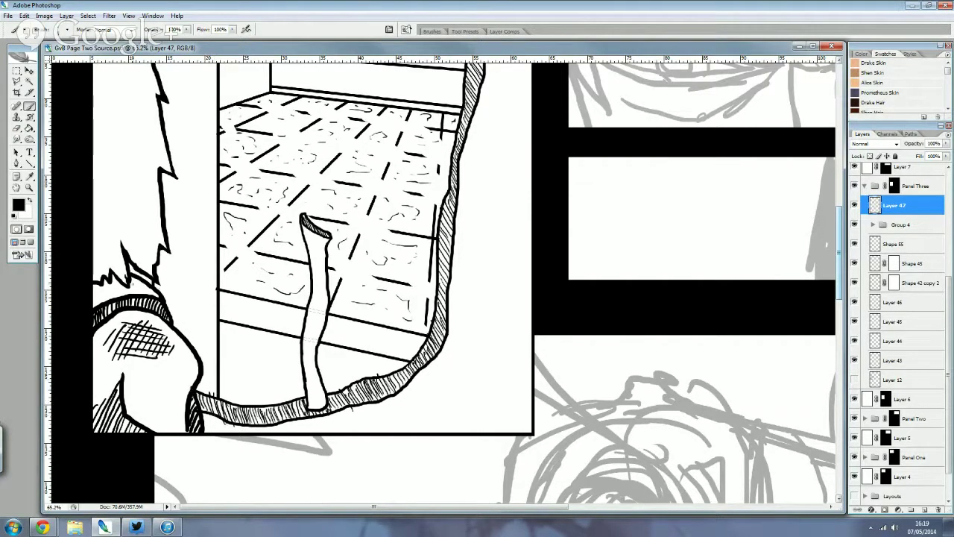
left_click(17, 128)
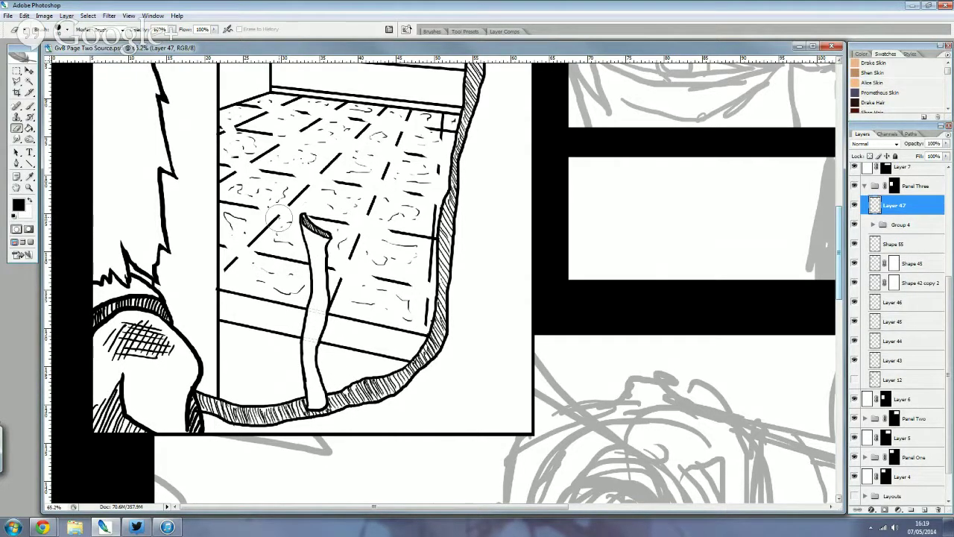
scroll(278, 214, "down", 2)
scroll(262, 111, "down", 2)
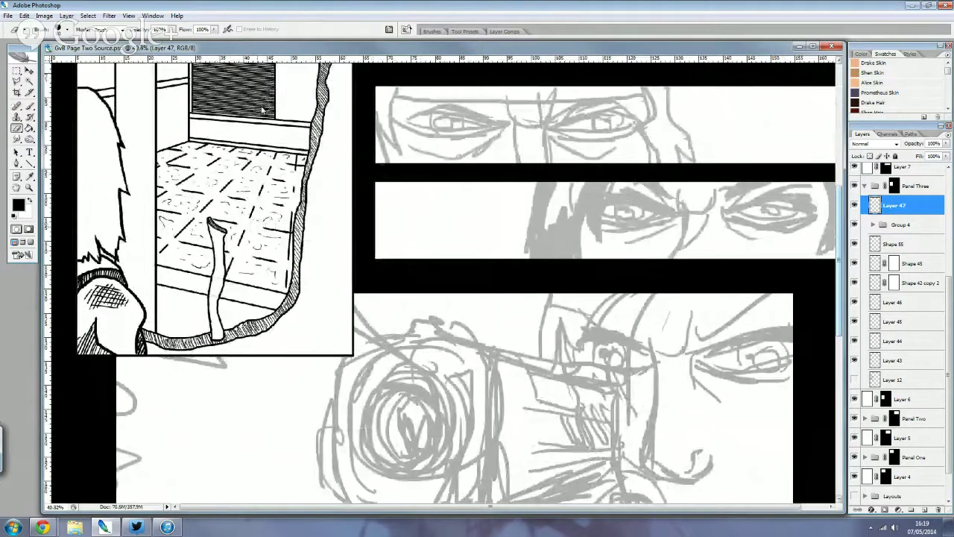
scroll(262, 110, "up", 3)
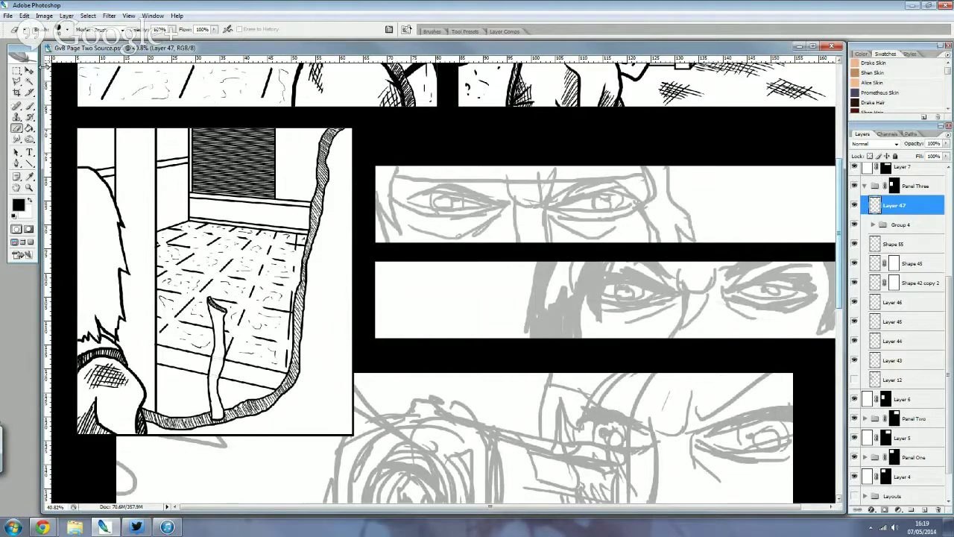
left_click(30, 107)
- Zoom in and draw short horizontal hatch lines on the top of the left pillar
scroll(140, 188, "up", 1)
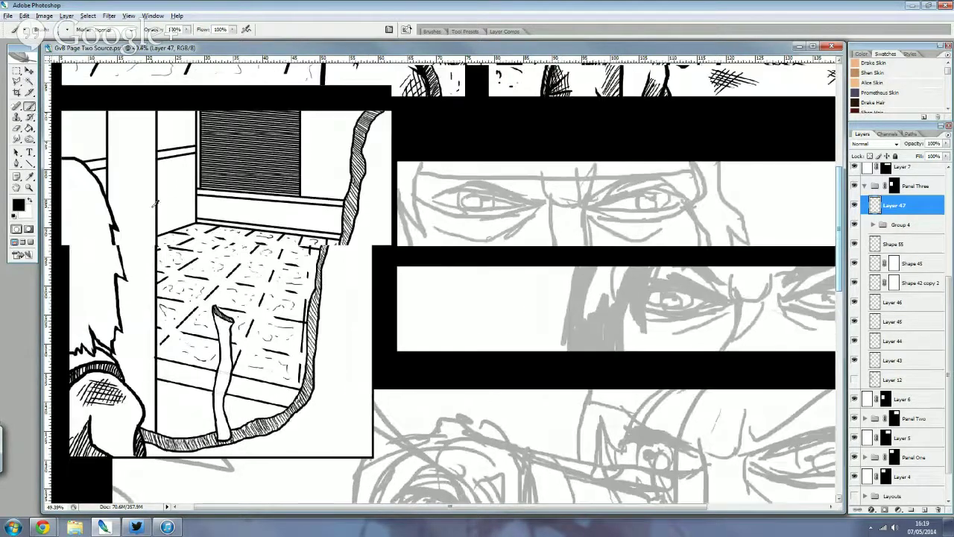
scroll(140, 188, "up", 1)
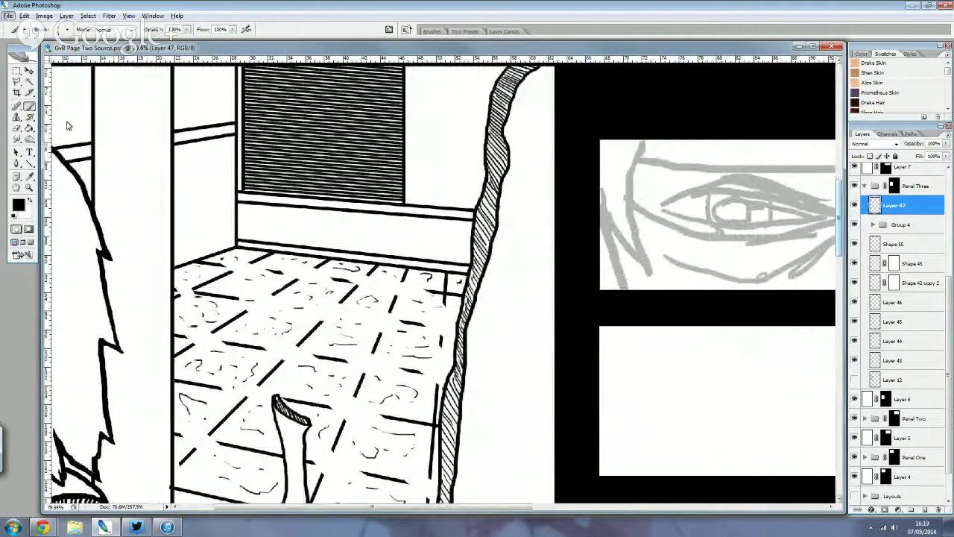
scroll(162, 163, "up", 1)
scroll(162, 162, "up", 1)
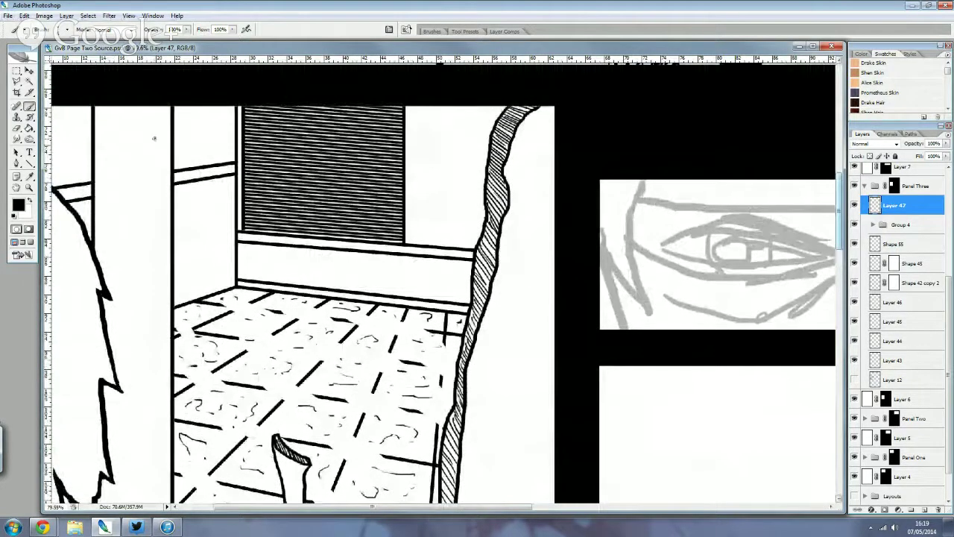
mouse_move(155, 138)
left_mouse_down()
mouse_move(104, 140)
mouse_move(109, 165)
left_mouse_up()
left_click_drag(146, 167, 111, 174)
mouse_move(147, 178)
left_mouse_down()
mouse_move(113, 181)
mouse_move(146, 189)
mouse_move(151, 202)
left_mouse_up()
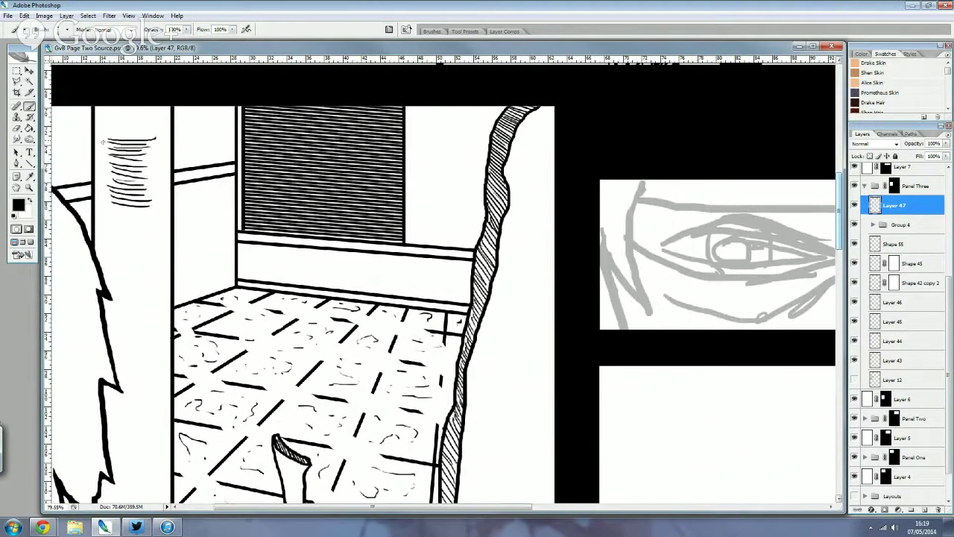
mouse_move(109, 135)
left_mouse_down()
mouse_move(148, 133)
mouse_move(110, 122)
mouse_move(149, 110)
left_mouse_up()
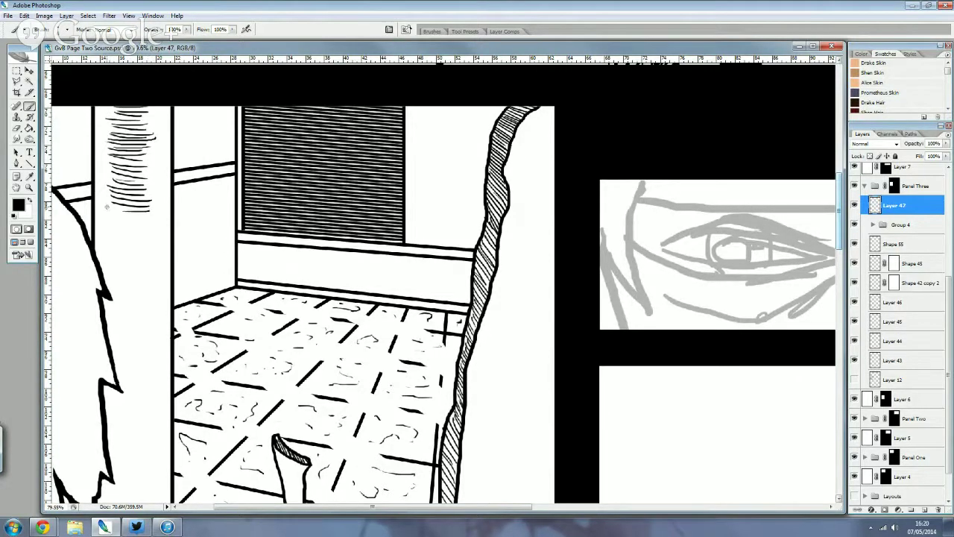
- Extend the horizontal pillar hatching further down toward the shoulder
left_click_drag(110, 215, 143, 212)
mouse_move(110, 220)
left_mouse_down()
mouse_move(147, 226)
mouse_move(138, 280)
left_mouse_up()
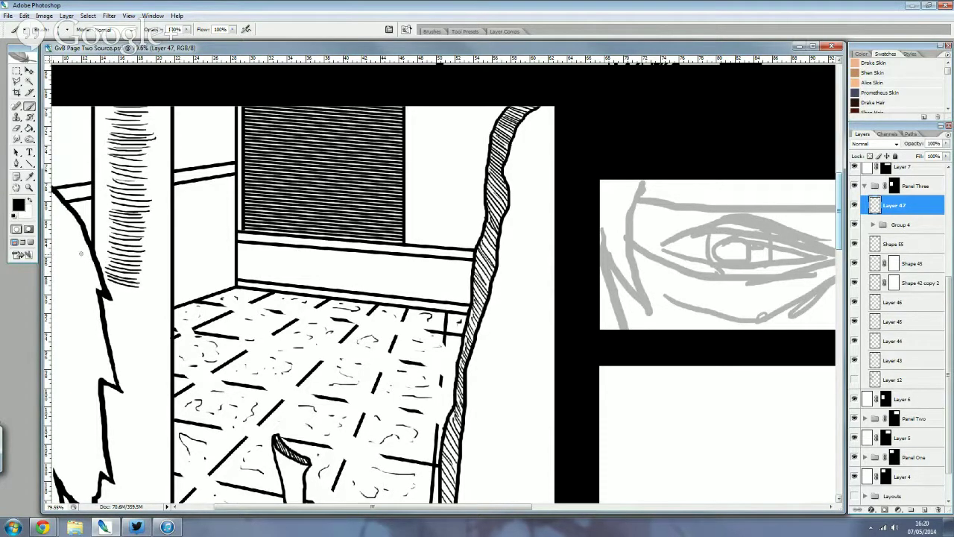
scroll(80, 253, "down", 2)
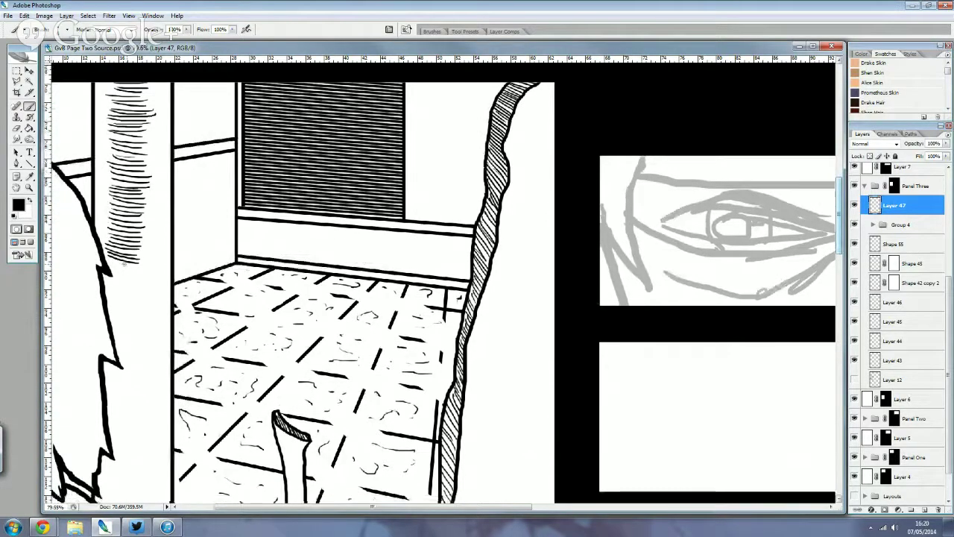
scroll(102, 223, "down", 2)
scroll(85, 180, "down", 3)
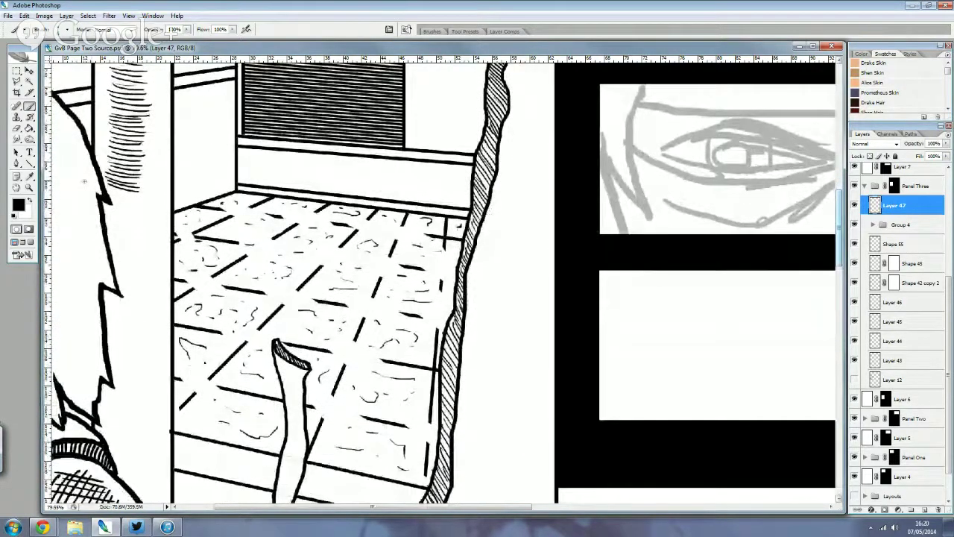
scroll(85, 180, "down", 2)
left_click_drag(143, 185, 109, 182)
mouse_move(143, 190)
left_mouse_down()
mouse_move(110, 188)
mouse_move(114, 299)
left_mouse_up()
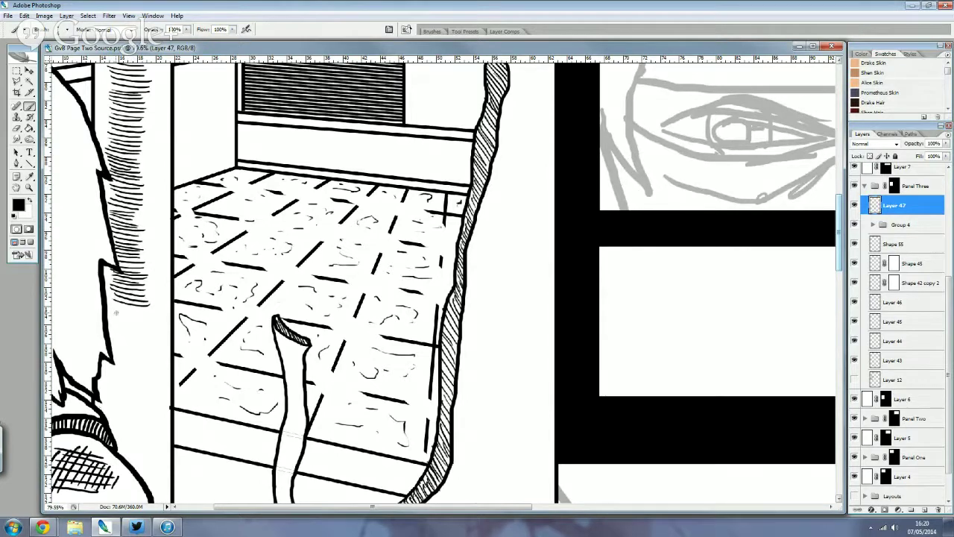
- Continue the pillar's horizontal hatching down toward the floor
scroll(116, 313, "down", 2)
scroll(115, 312, "down", 2)
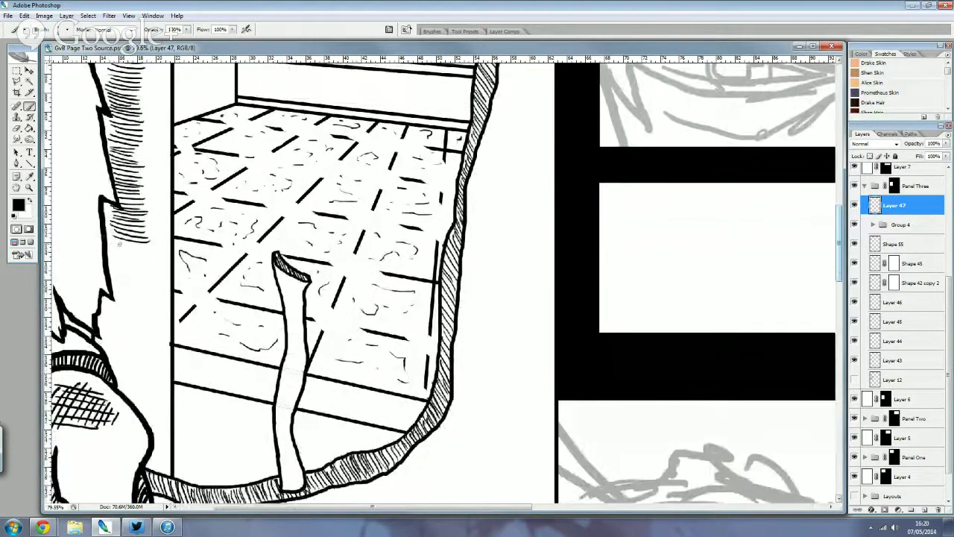
mouse_move(143, 246)
left_mouse_down()
mouse_move(109, 249)
mouse_move(116, 297)
left_mouse_up()
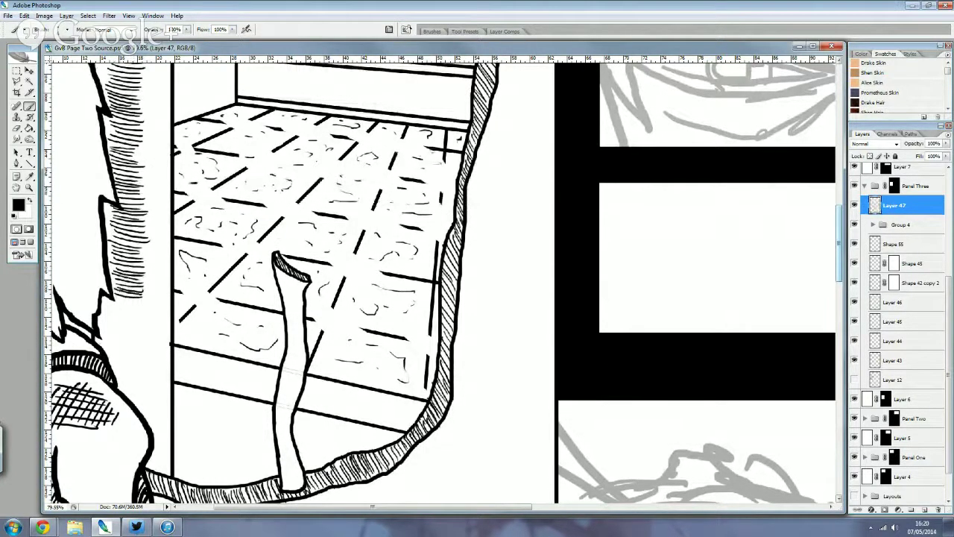
scroll(298, 283, "up", 3)
scroll(145, 278, "up", 4)
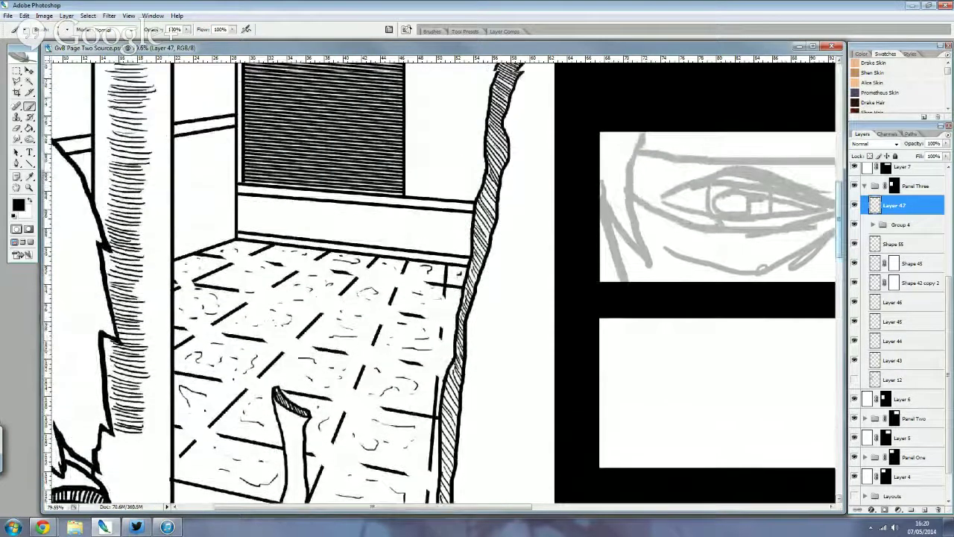
scroll(145, 278, "down", 8)
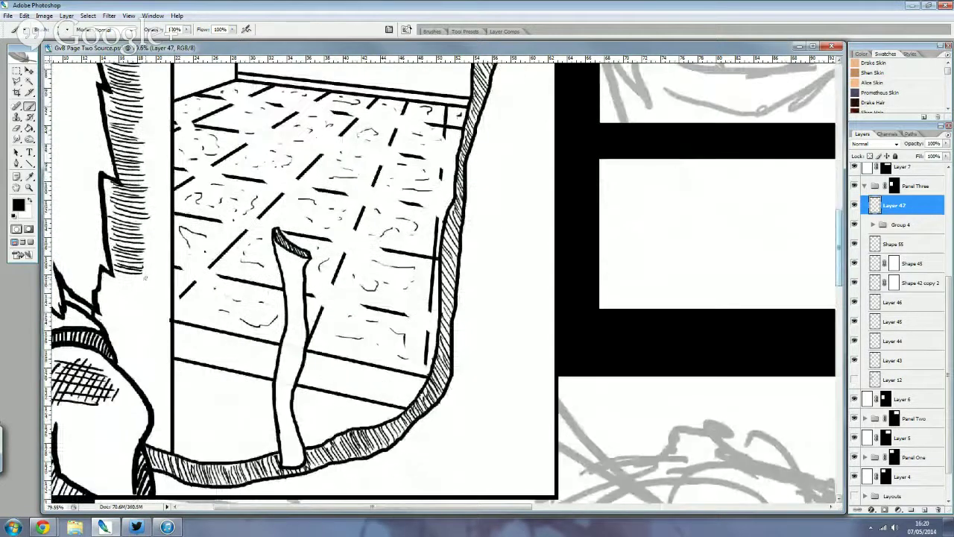
mouse_move(145, 277)
left_mouse_down()
mouse_move(112, 303)
mouse_move(112, 357)
left_mouse_up()
mouse_move(149, 356)
left_mouse_down()
mouse_move(116, 365)
mouse_move(131, 389)
left_mouse_up()
- Draw a vertical ink line along the pillar's inner edge, extending it downward
scroll(174, 388, "up", 2)
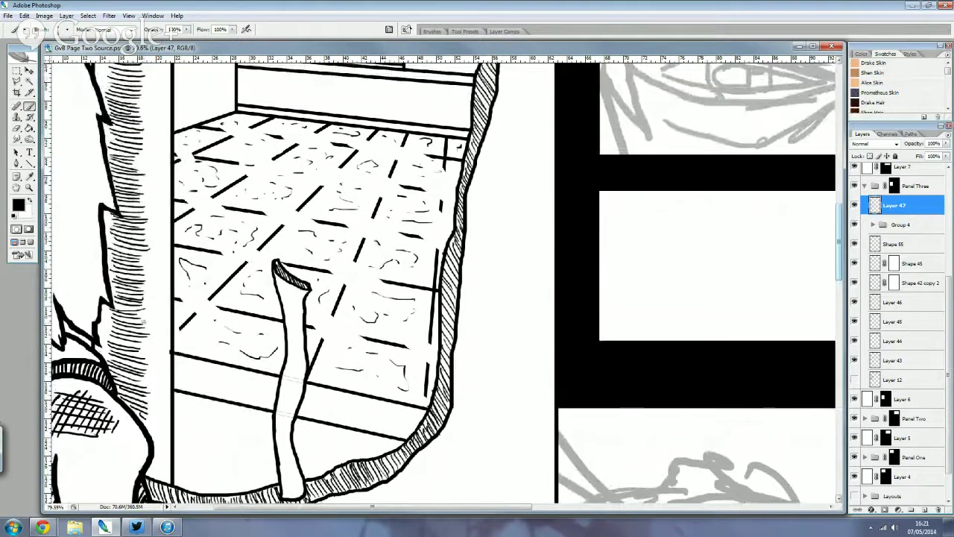
scroll(73, 90, "up", 5)
scroll(73, 90, "up", 2)
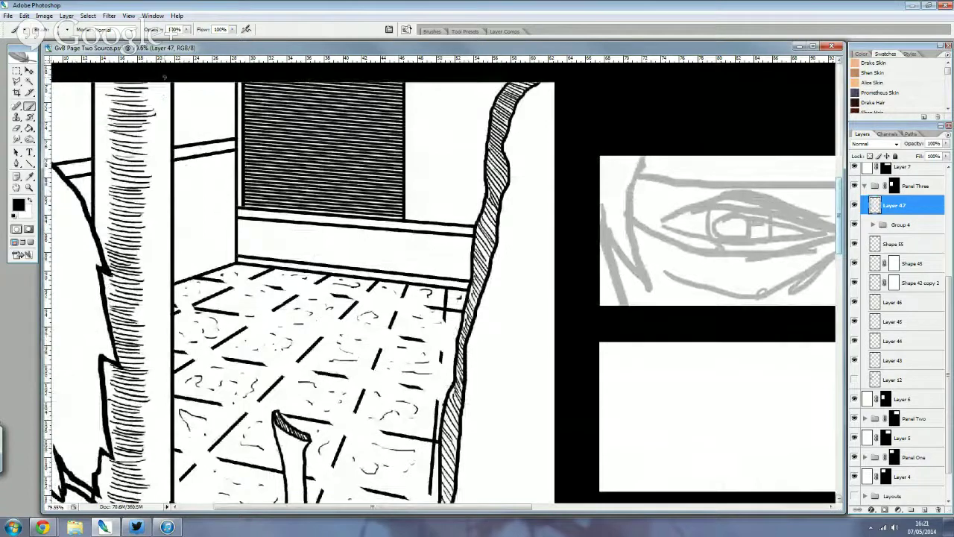
left_click_drag(166, 85, 168, 132)
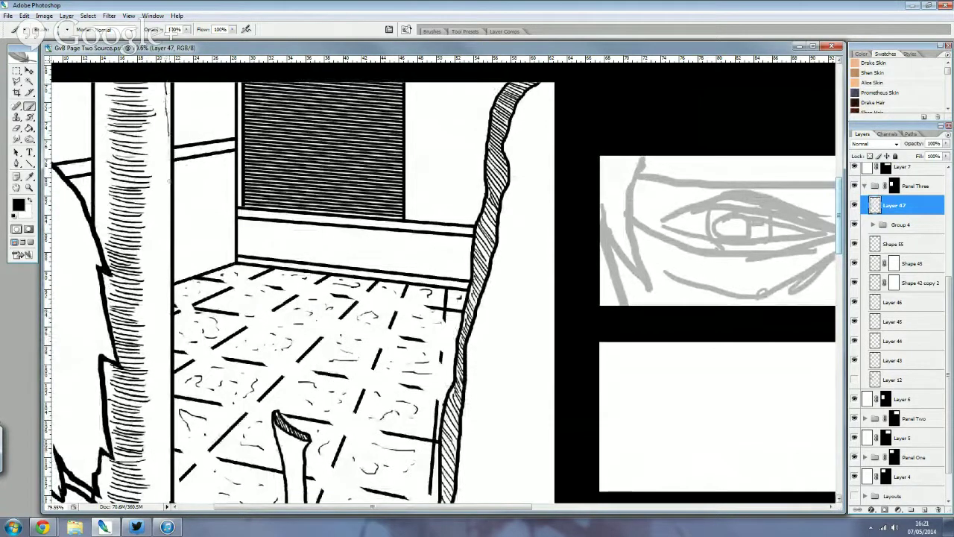
left_click_drag(171, 216, 172, 236)
scroll(177, 223, "down", 2)
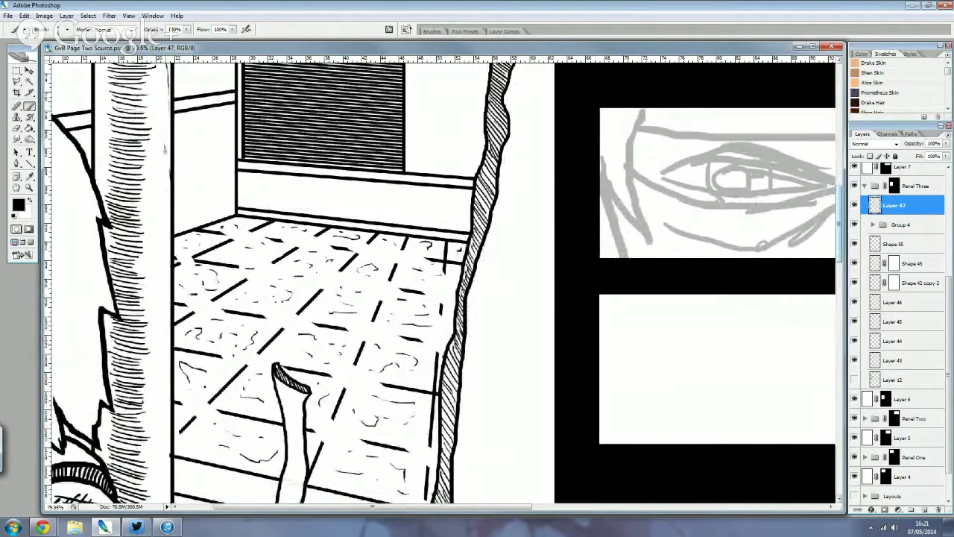
scroll(166, 216, "down", 1)
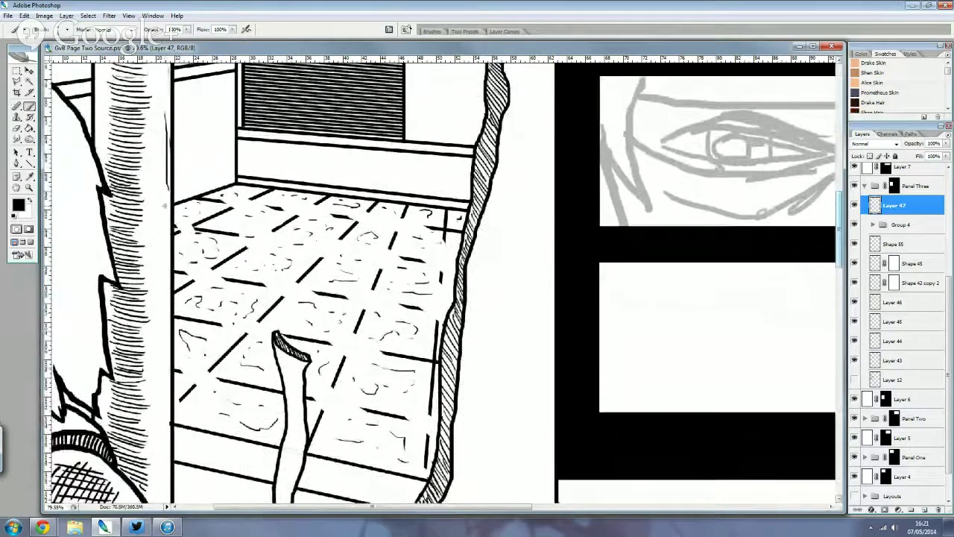
scroll(165, 206, "down", 2)
left_click_drag(164, 267, 166, 377)
scroll(169, 348, "down", 2)
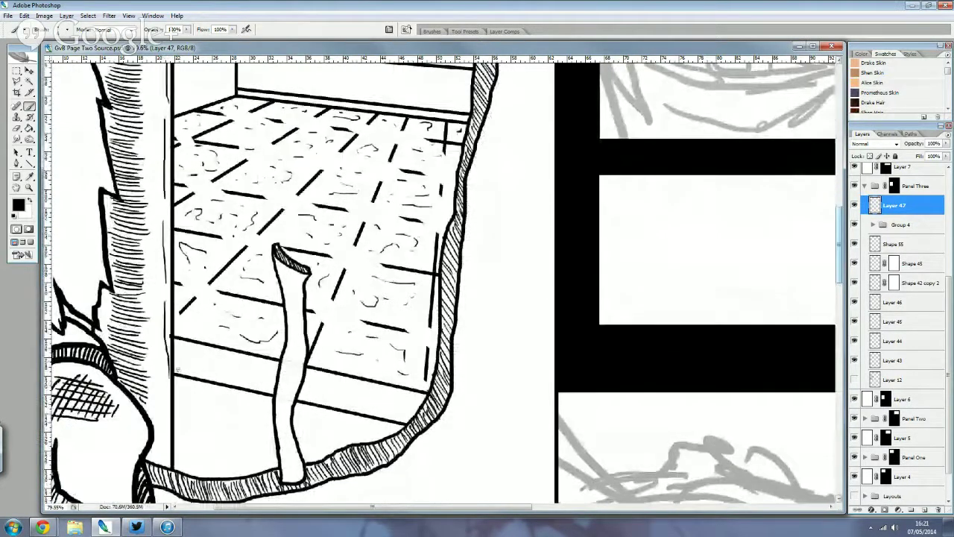
scroll(177, 368, "down", 2)
scroll(176, 368, "up", 1)
- Trim the lower end of the pillar's edge line with the Eraser
left_click(17, 128)
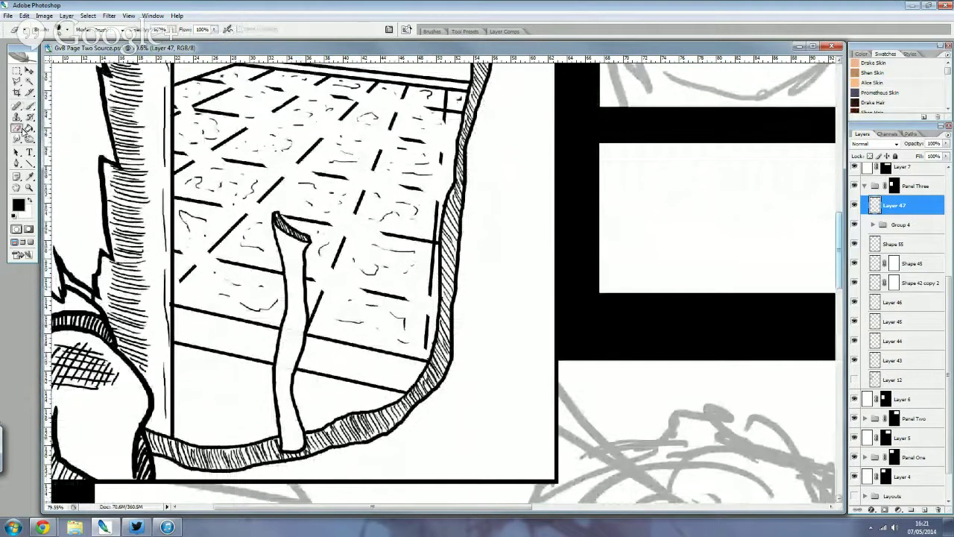
left_click_drag(166, 313, 168, 356)
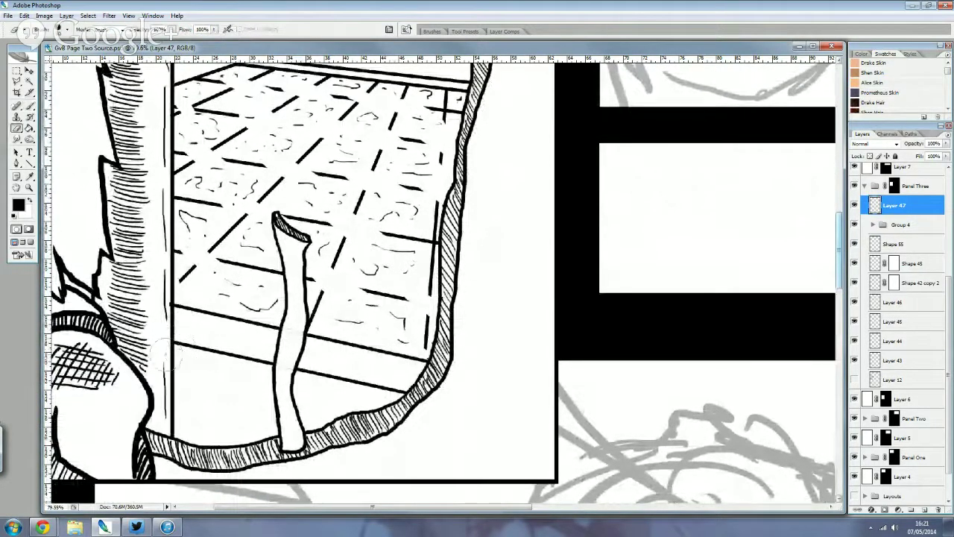
scroll(165, 186, "up", 1)
scroll(160, 142, "up", 1)
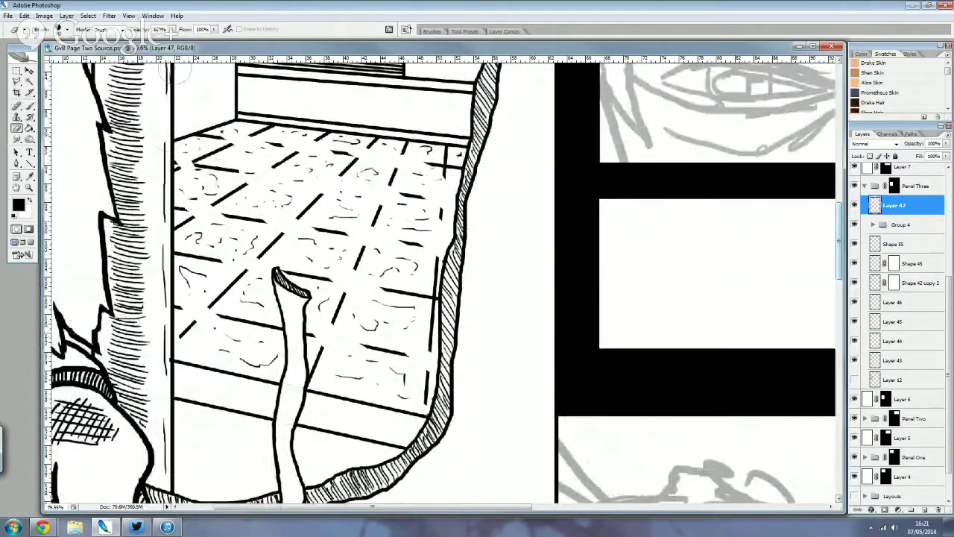
scroll(179, 74, "up", 1)
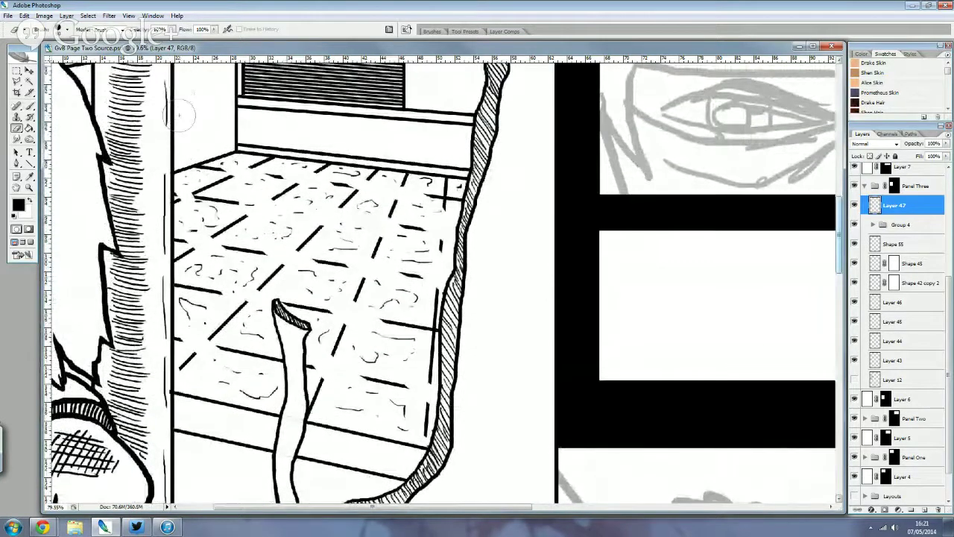
scroll(176, 112, "up", 1)
scroll(157, 100, "up", 2)
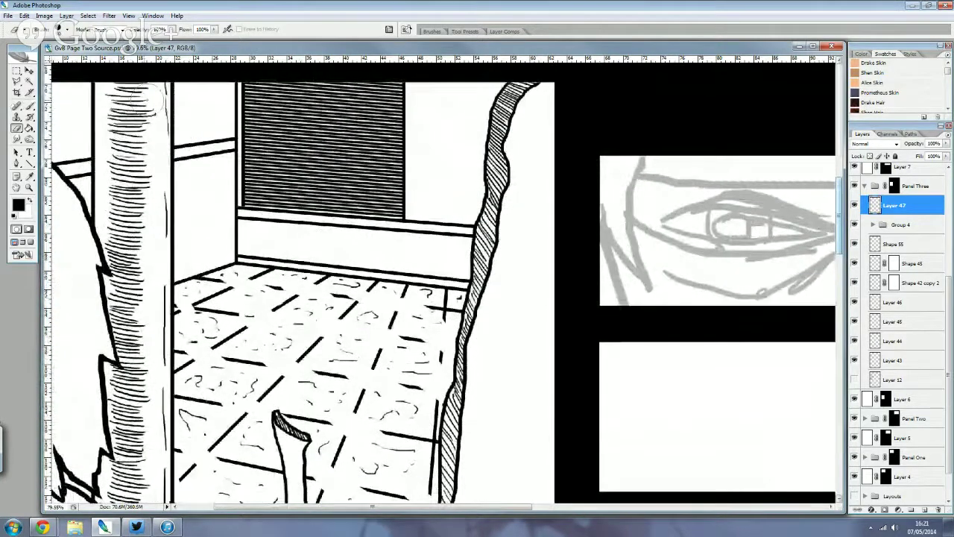
- Erase the thin stray vertical line left of the pillar
scroll(141, 98, "down", 1)
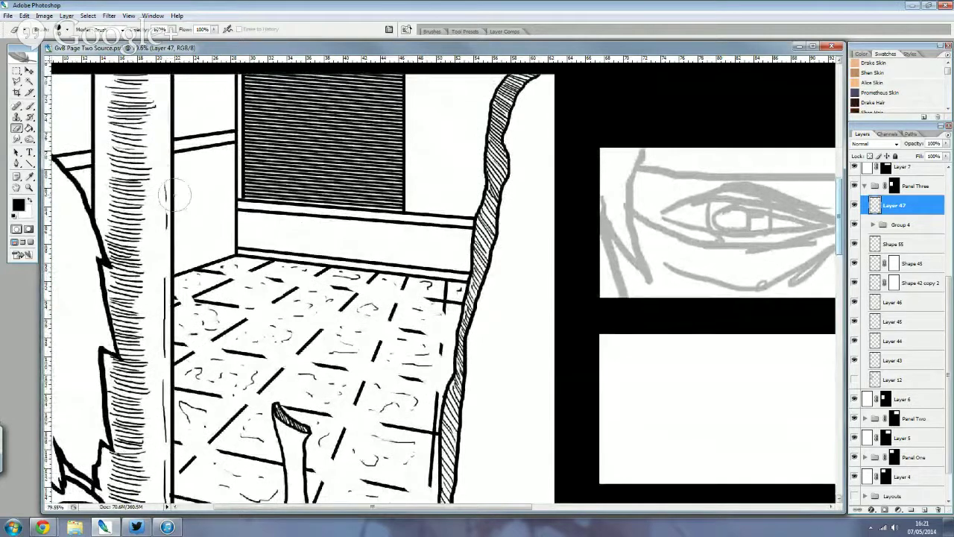
scroll(168, 164, "down", 3)
scroll(157, 127, "down", 2)
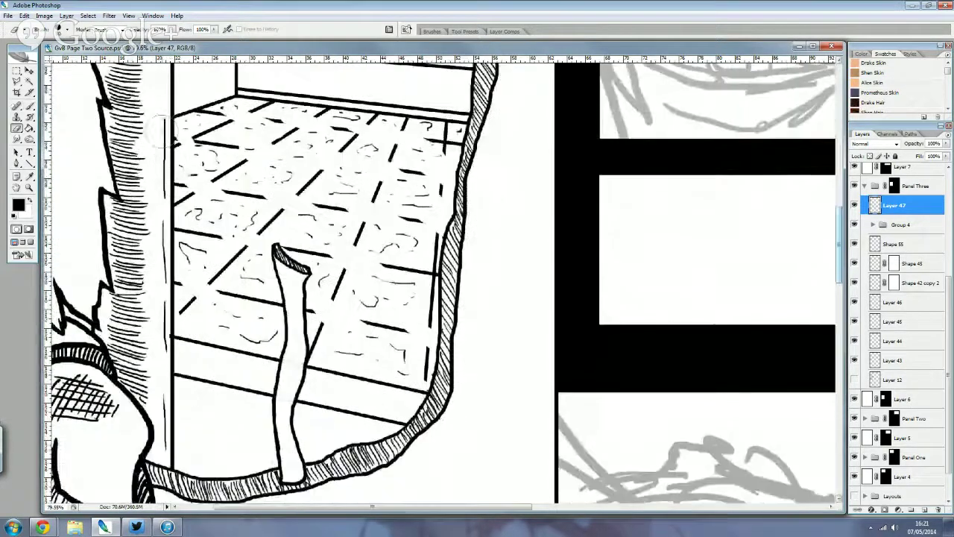
mouse_move(160, 130)
left_mouse_down()
mouse_move(171, 298)
mouse_move(179, 276)
mouse_move(166, 458)
left_mouse_up()
scroll(163, 373, "up", 4)
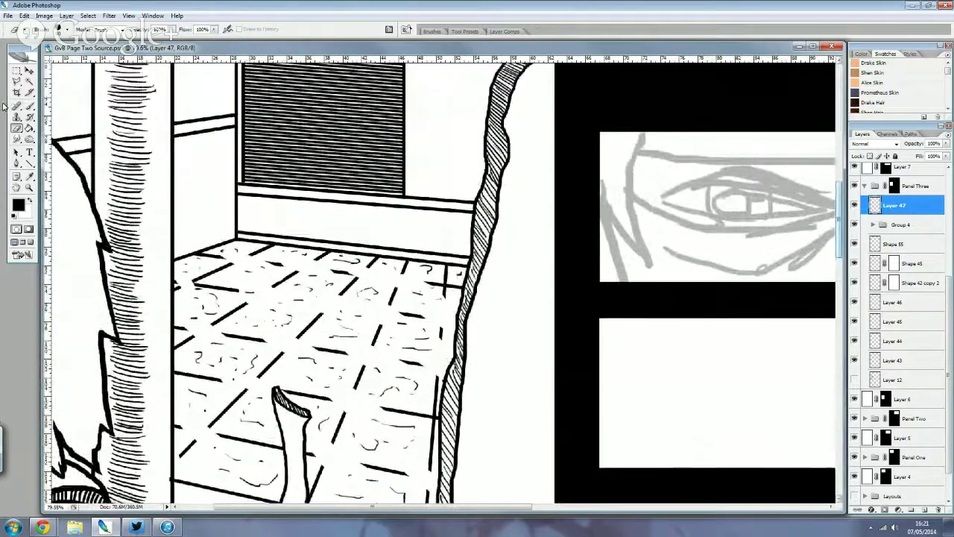
left_click(29, 107)
scroll(777, 369, "up", 1)
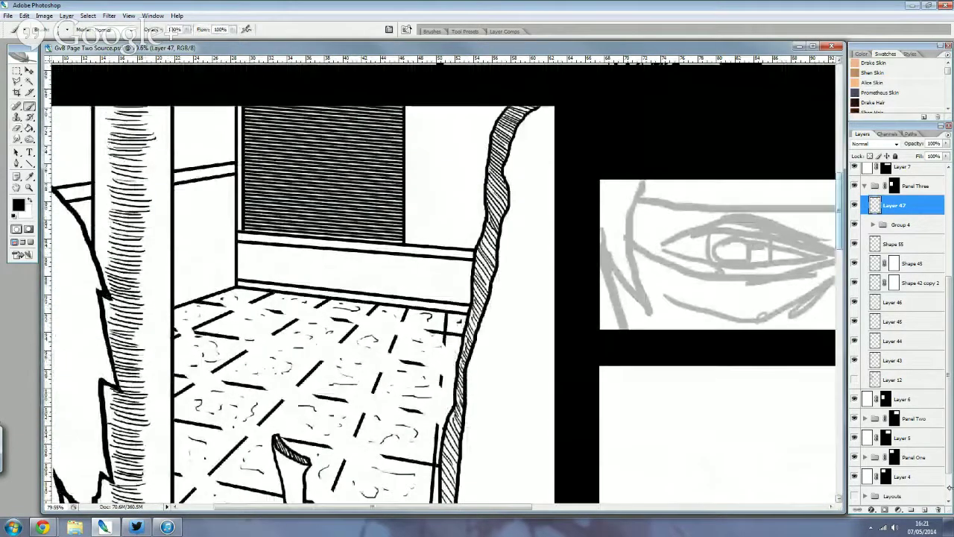
- On a new layer, ink a wavy black line down the upper pillar
left_click(923, 509)
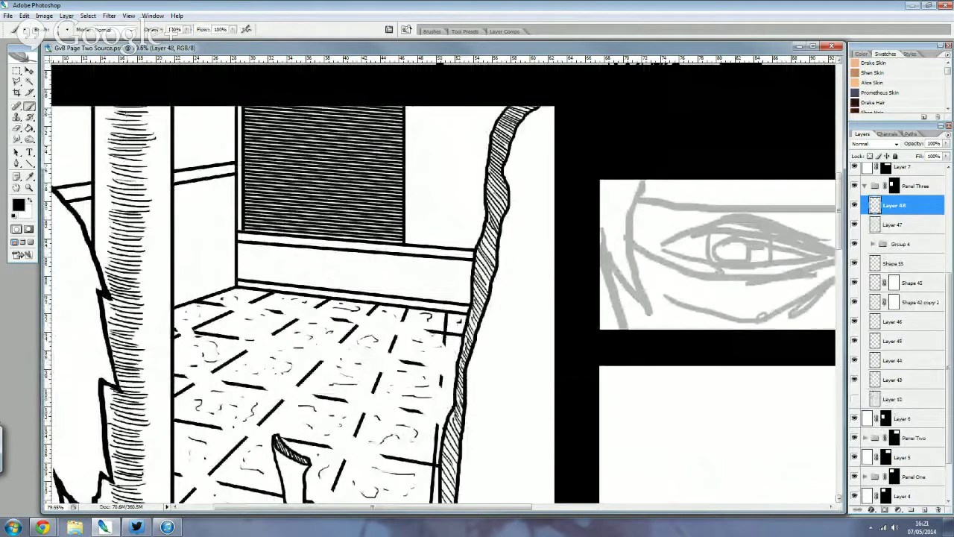
left_click_drag(125, 108, 123, 274)
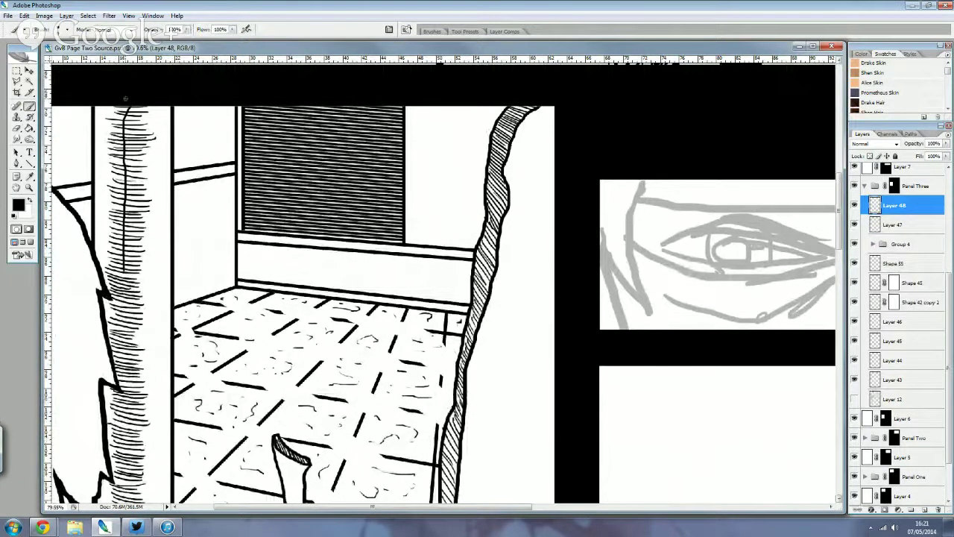
left_click_drag(128, 104, 127, 258)
left_click_drag(131, 220, 128, 237)
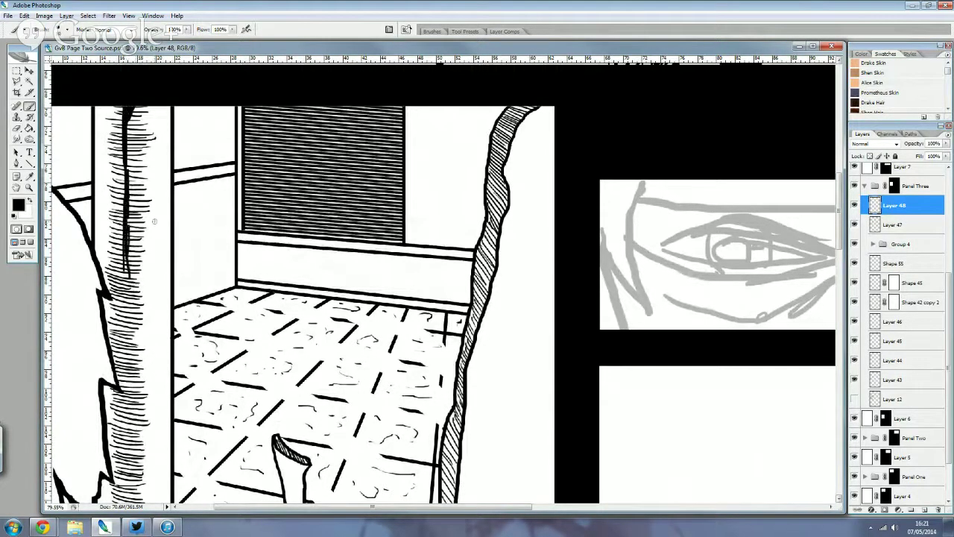
left_click_drag(131, 201, 120, 345)
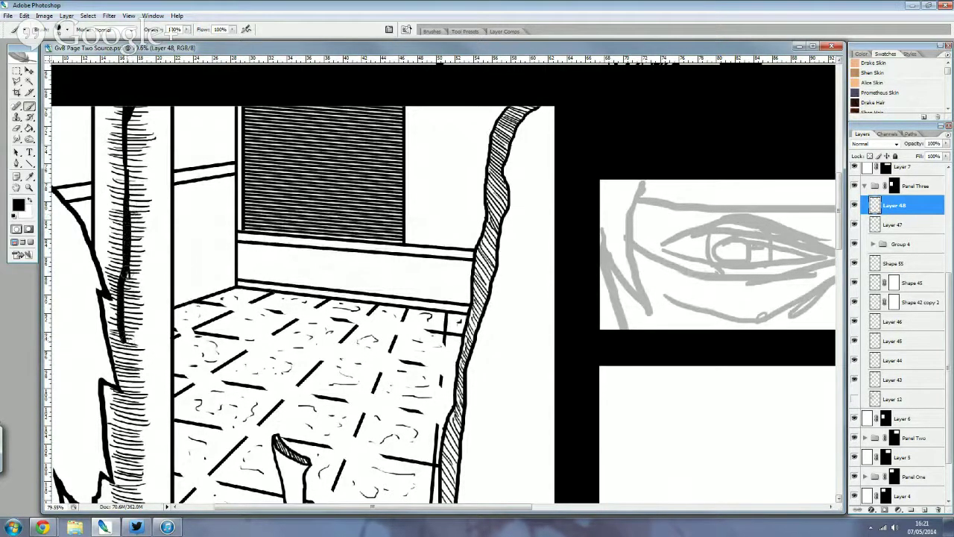
- Thicken the black pillar line and carry it down to the pillar's bottom
scroll(105, 313, "down", 3)
left_click_drag(127, 203, 123, 261)
left_click_drag(126, 288, 124, 342)
scroll(123, 328, "down", 3)
scroll(124, 328, "down", 1)
left_click_drag(124, 211, 125, 262)
left_click_drag(124, 288, 128, 432)
left_click_drag(125, 359, 126, 442)
- Scroll over the panel to inspect the finished pillar line, with the Eraser selected
scroll(127, 440, "down", 3)
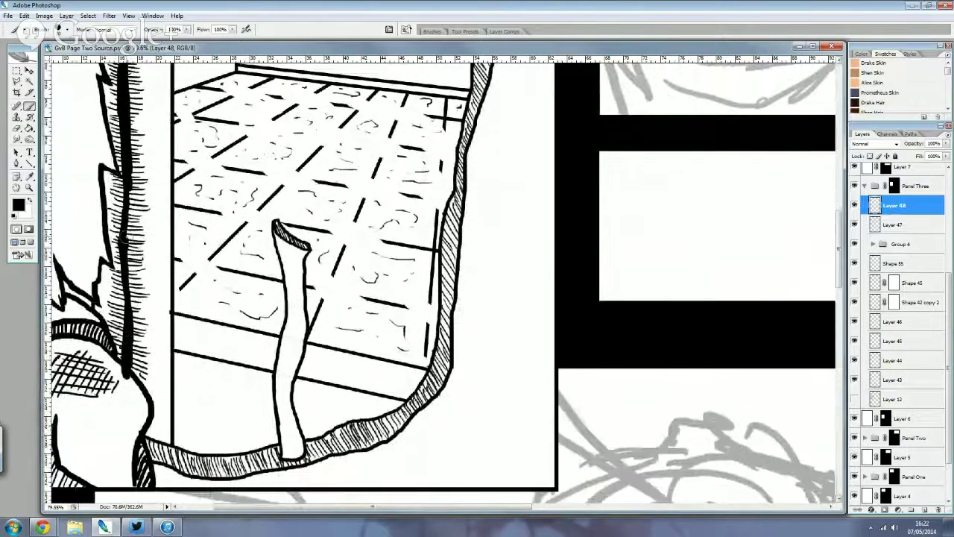
scroll(124, 245, "up", 2)
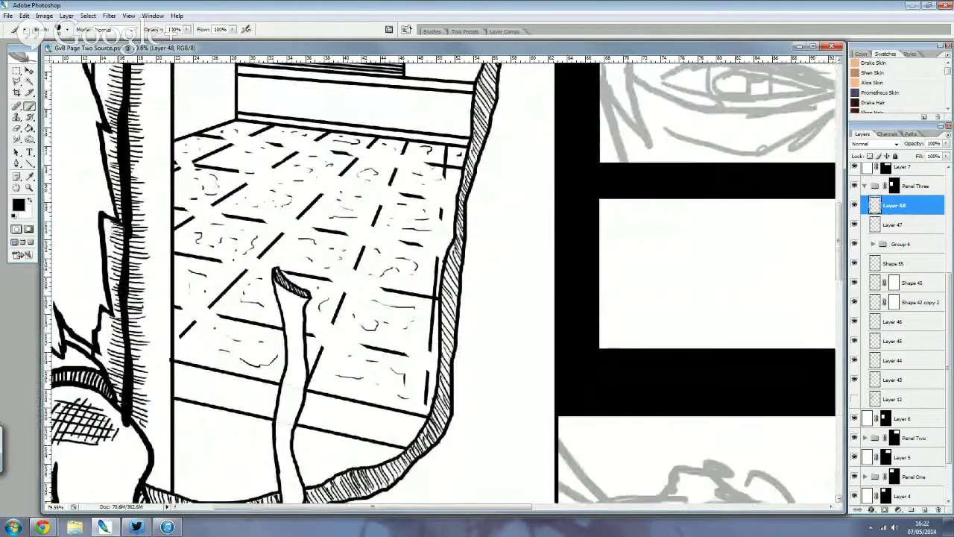
scroll(131, 274, "up", 2)
scroll(131, 274, "up", 1)
scroll(131, 274, "up", 1)
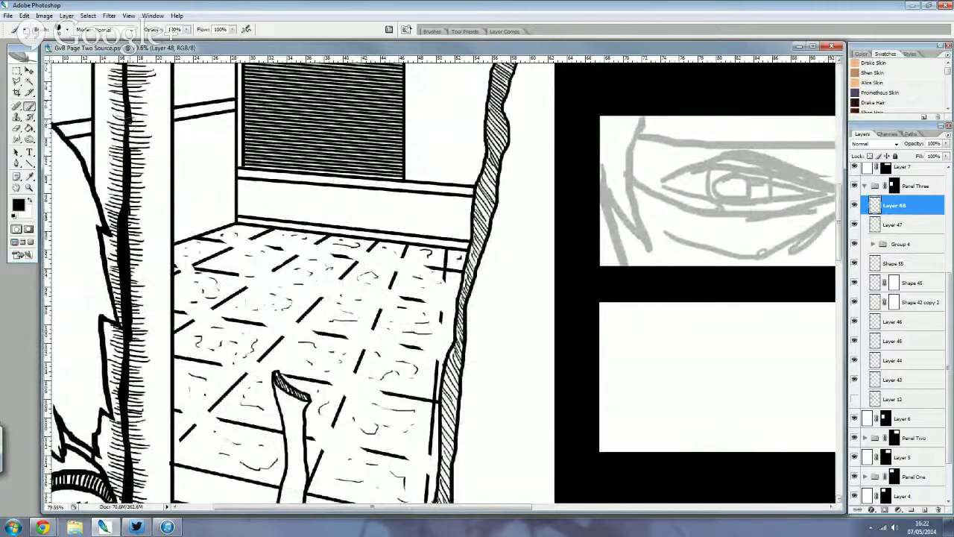
scroll(130, 119, "up", 2)
scroll(129, 141, "up", 2)
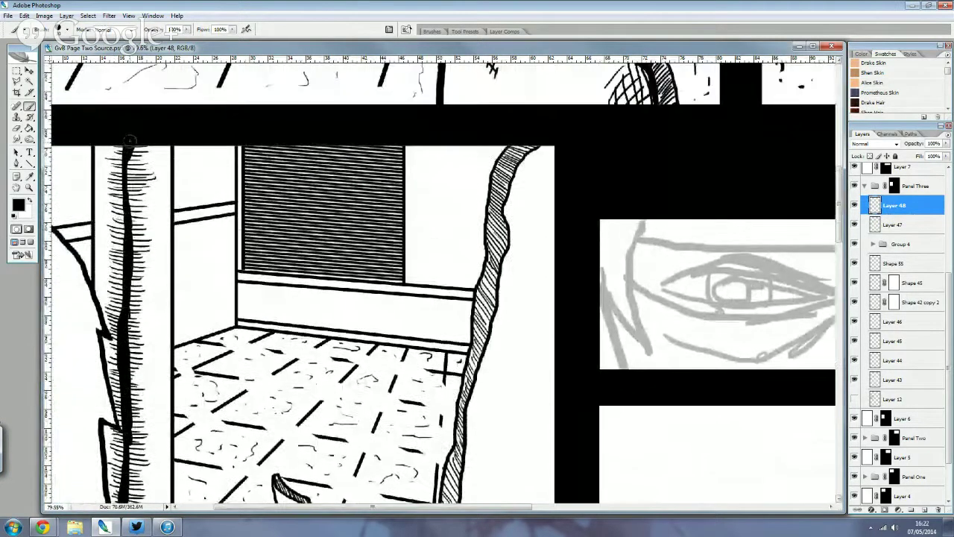
scroll(129, 149, "down", 2)
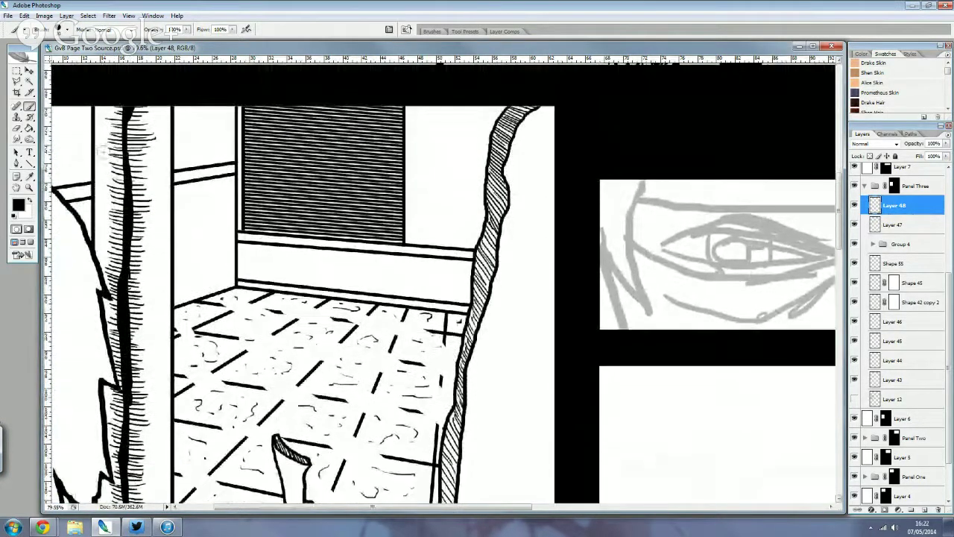
left_click(17, 129)
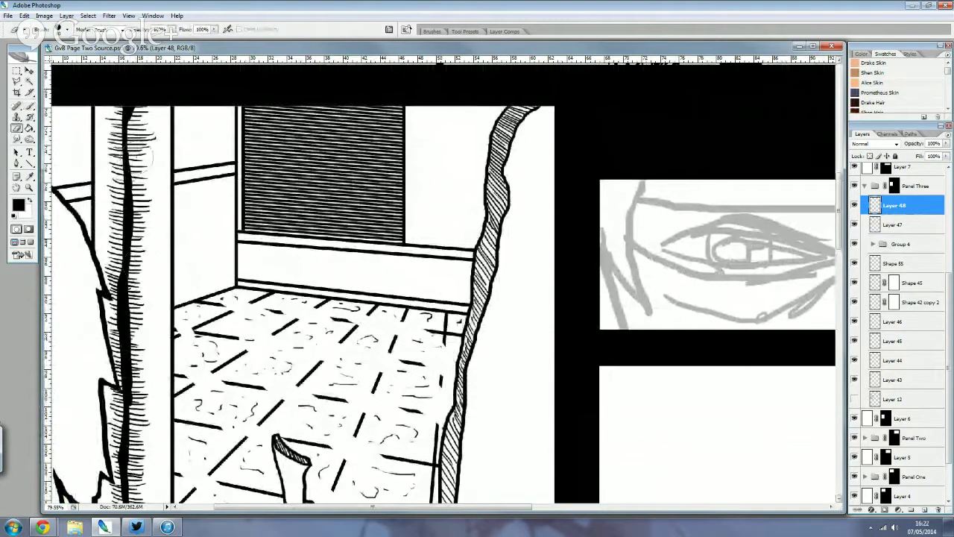
scroll(149, 195, "down", 1)
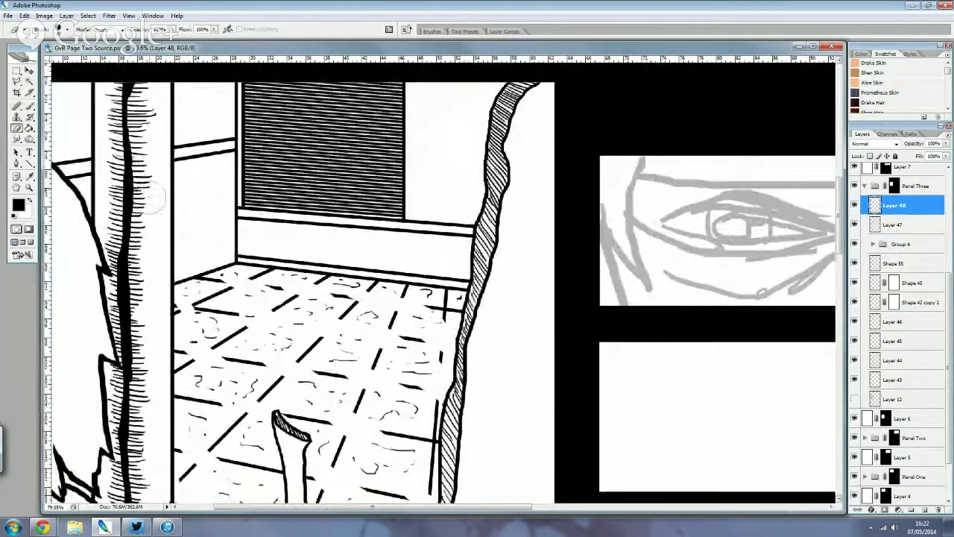
scroll(149, 195, "down", 1)
scroll(149, 195, "down", 1)
scroll(148, 295, "down", 2)
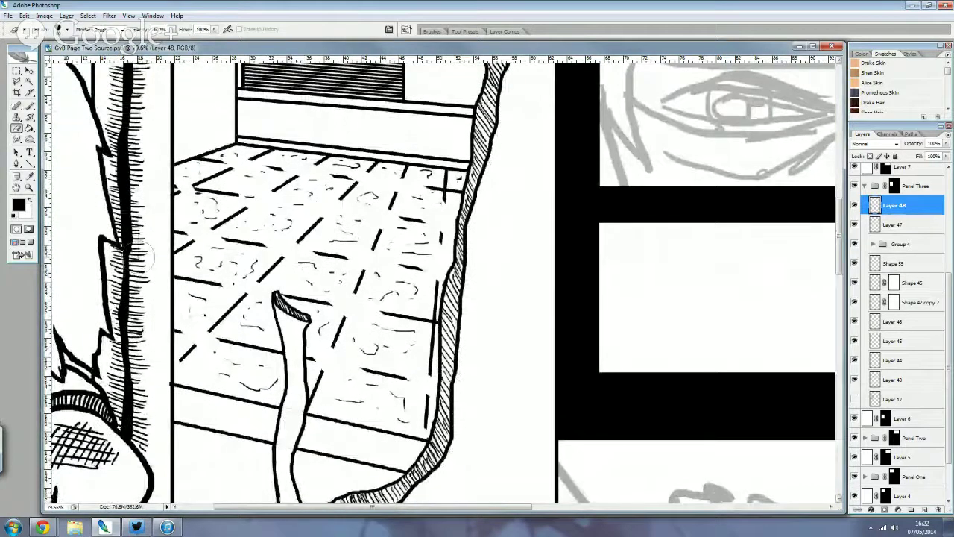
scroll(149, 173, "up", 1)
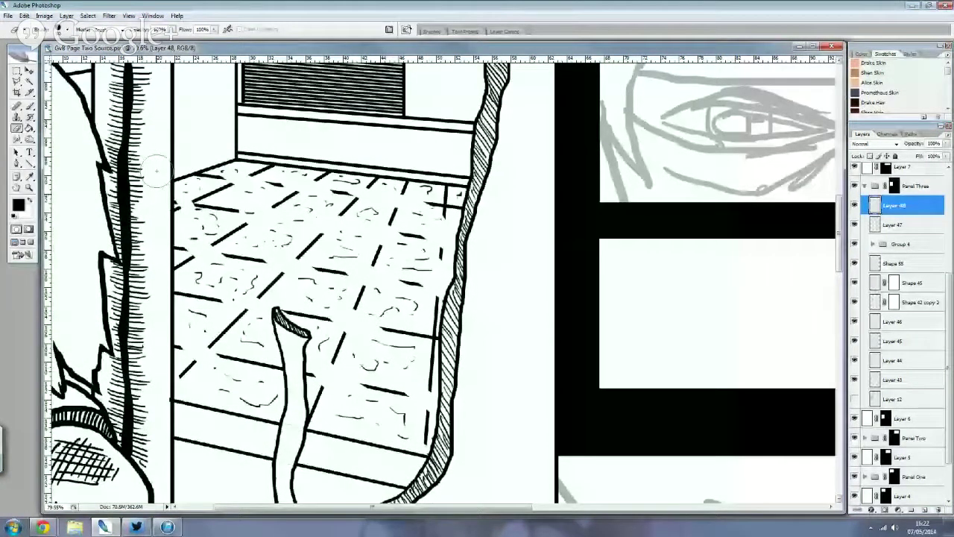
scroll(157, 171, "up", 5)
- Select the Brush and Layer 47, zoom in on the pipe, and toggle Shape 45's visibility
scroll(146, 157, "down", 4)
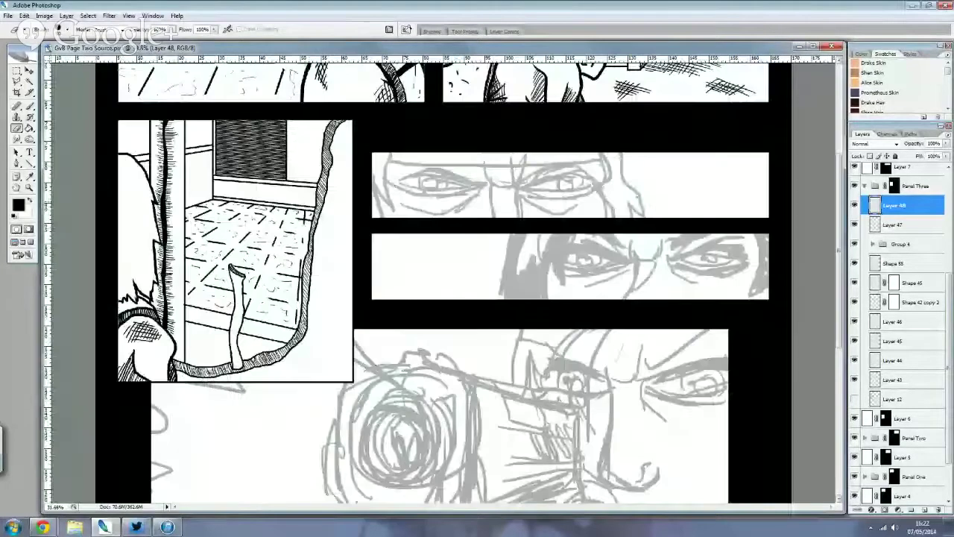
scroll(142, 164, "down", 2)
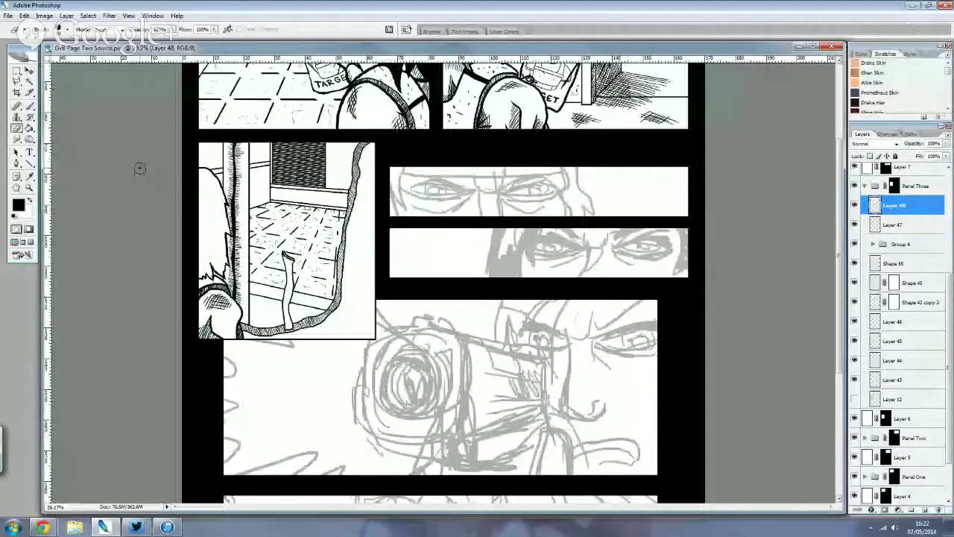
scroll(139, 168, "up", 2)
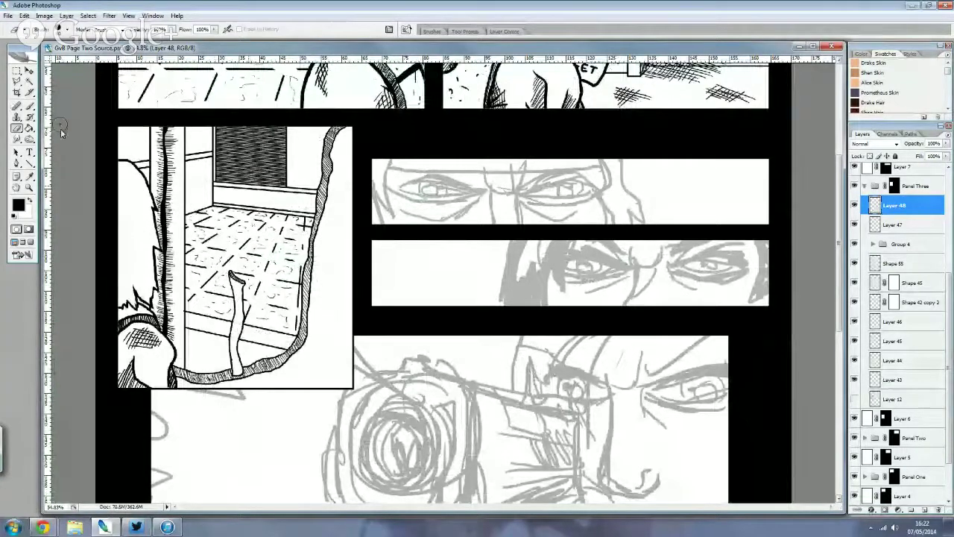
left_click(30, 106)
left_click(896, 224)
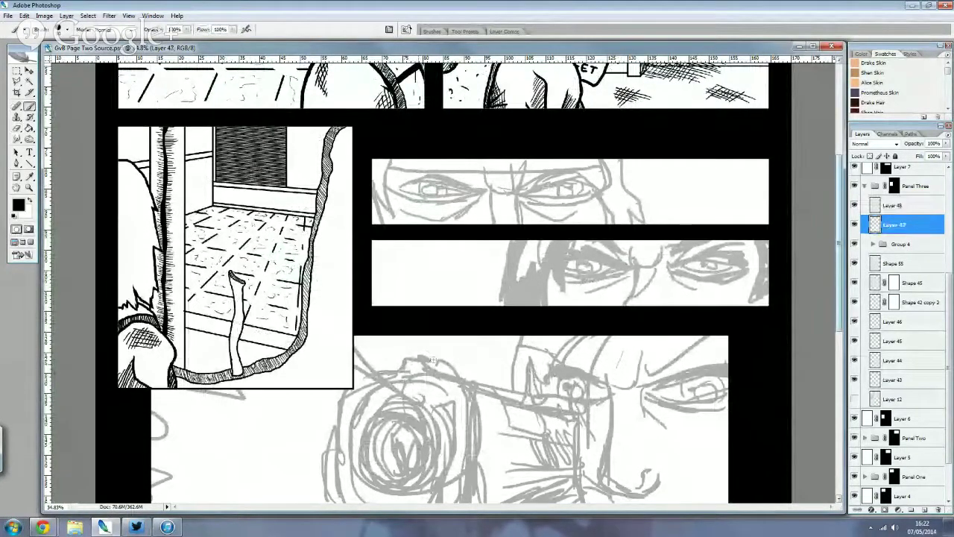
scroll(165, 343, "up", 1)
scroll(168, 350, "up", 1)
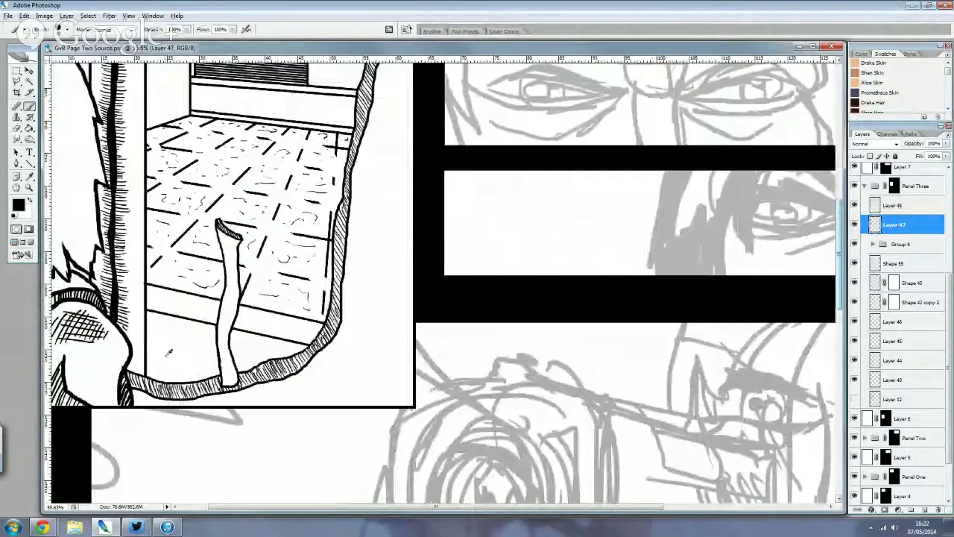
scroll(172, 359, "up", 2)
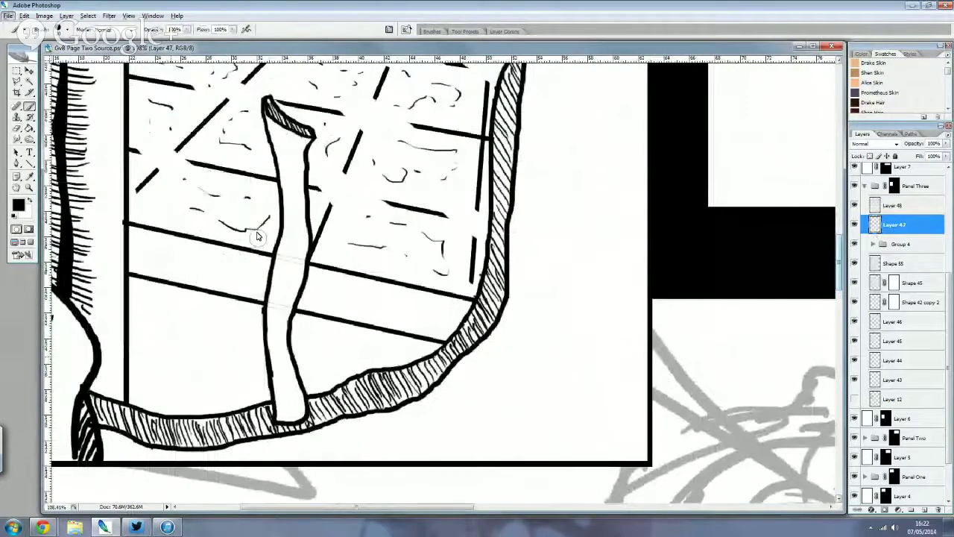
scroll(253, 285, "up", 2)
scroll(252, 286, "up", 1)
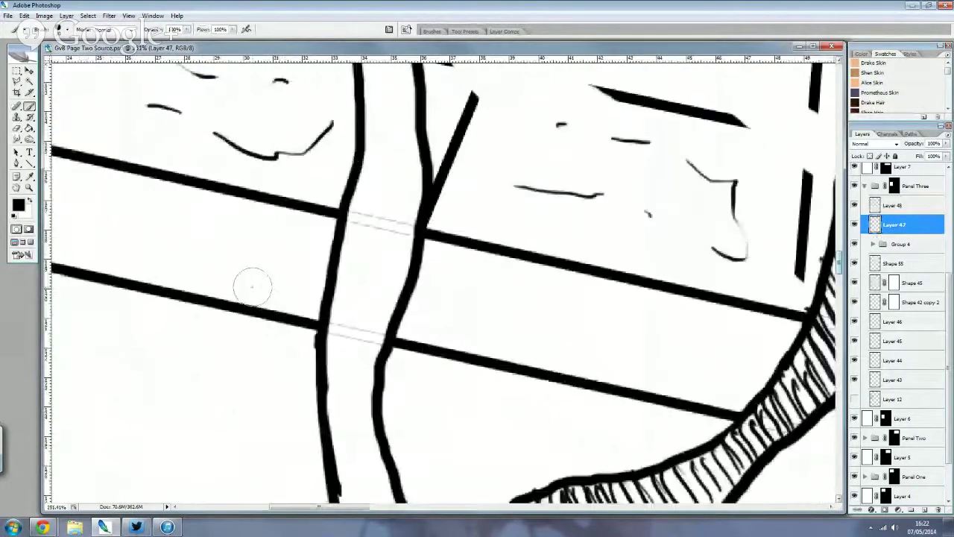
left_click(854, 283)
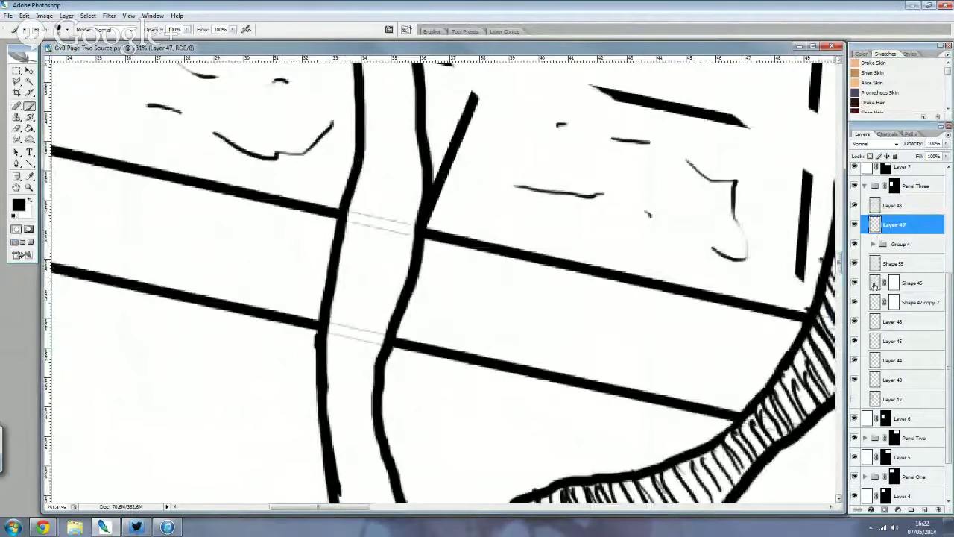
- On Shape 45's layer mask, mask out the two grey line remnants inside the pipe
left_click(875, 284)
left_click(892, 286)
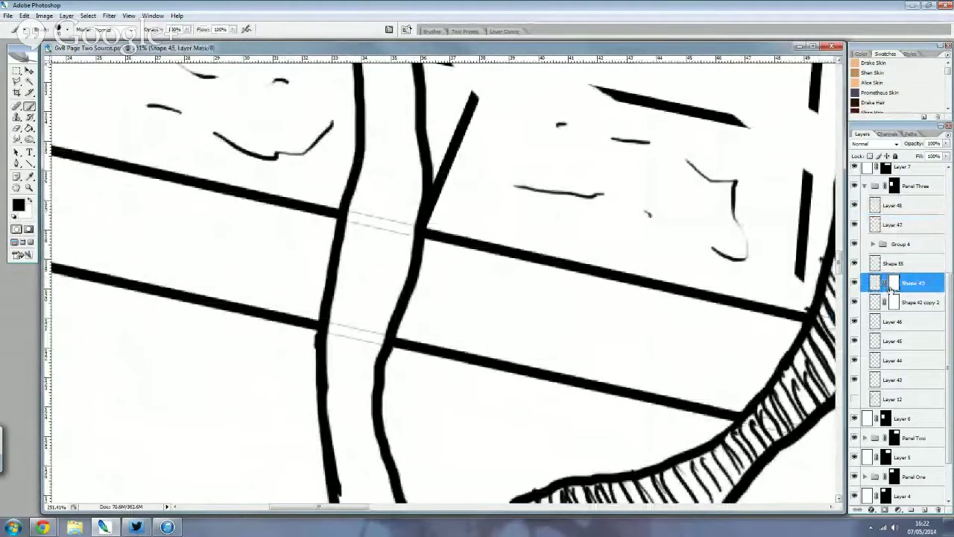
left_click_drag(372, 220, 344, 215)
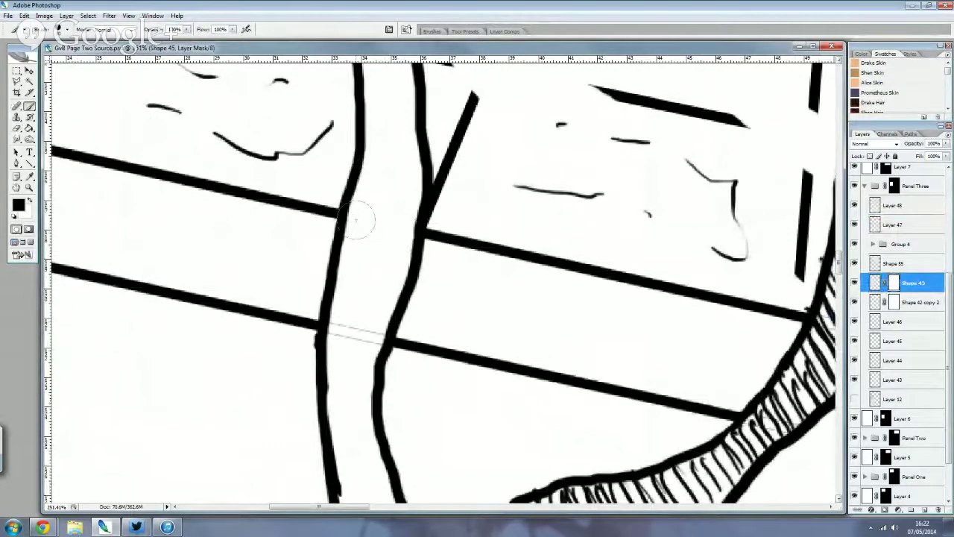
left_click_drag(383, 340, 328, 328)
scroll(338, 340, "down", 1)
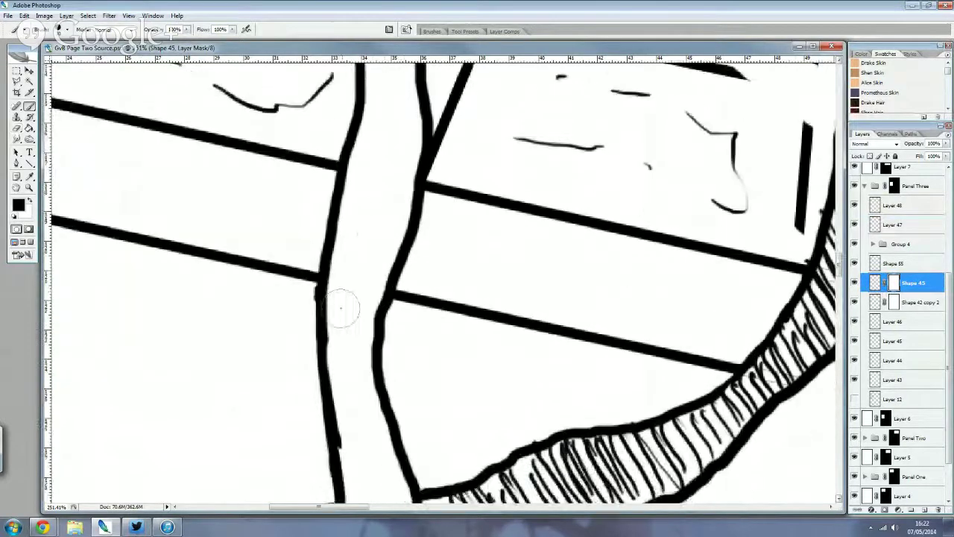
scroll(334, 303, "up", 3)
scroll(395, 144, "down", 1)
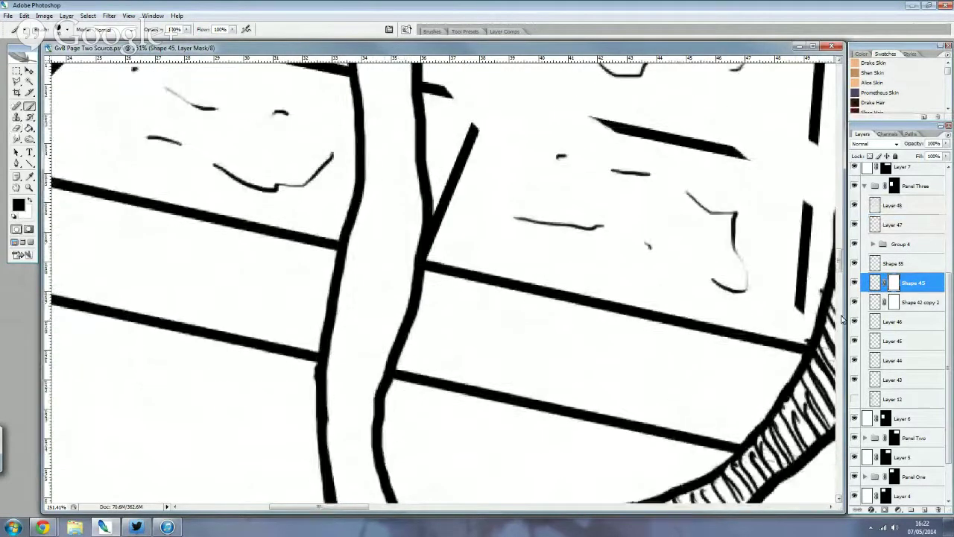
- Hide and re-show Shape 55 to compare, then make Layer 47 active
left_click(854, 263)
left_click(902, 263)
left_click(867, 205)
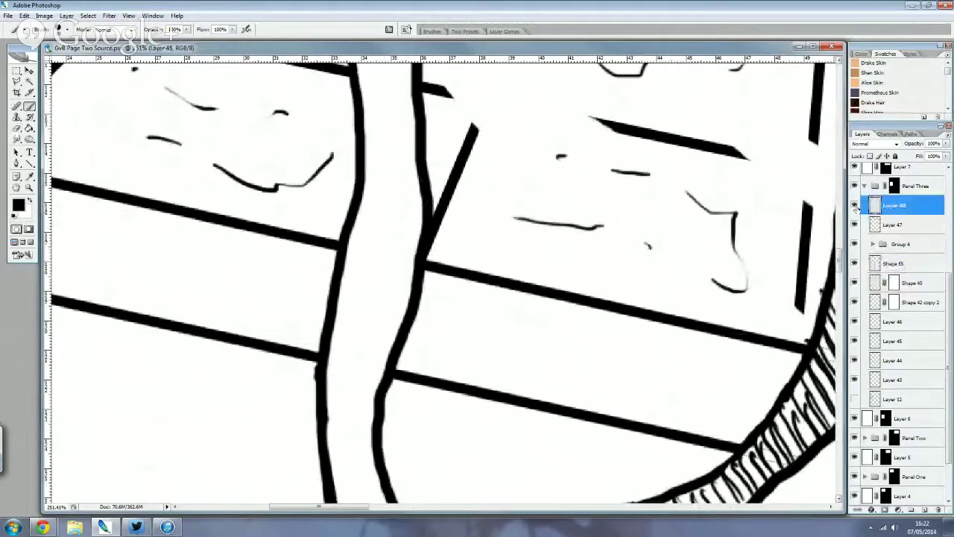
left_click(887, 225)
scroll(109, 171, "down", 2)
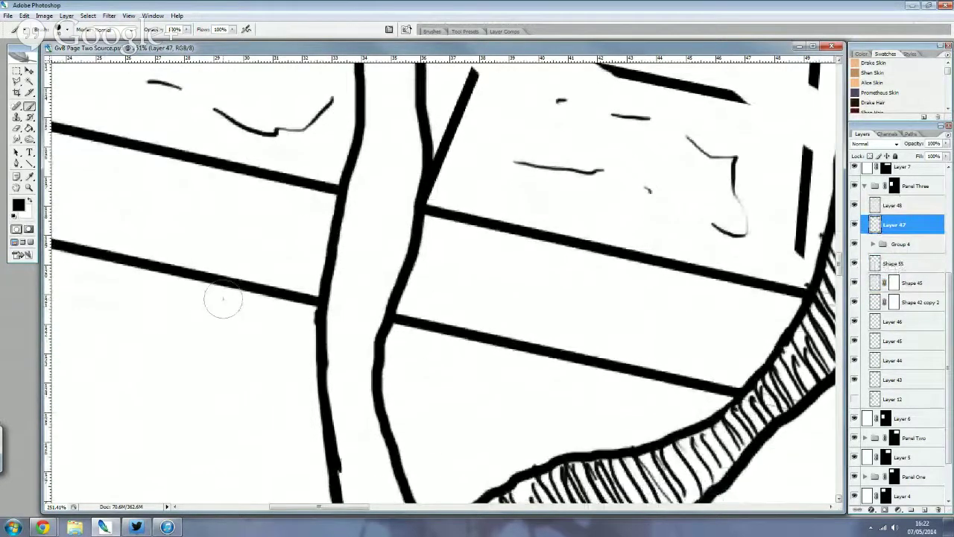
scroll(220, 328, "down", 1)
- Shrink the brush and hatch a small shadow on a floor tile
key("bracketleft")
key("bracketleft")
key("bracketleft")
key("bracketleft")
key("bracketleft")
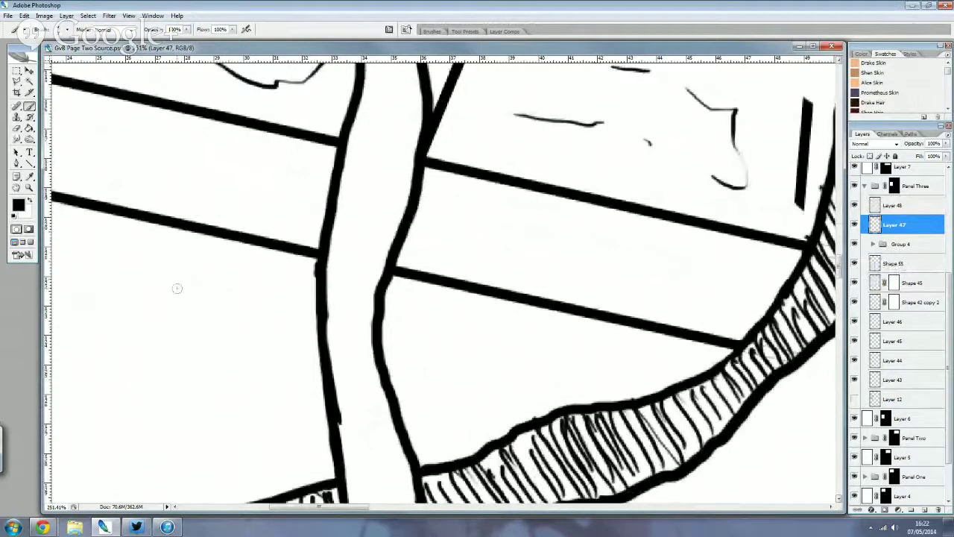
left_click_drag(129, 272, 233, 298)
left_click_drag(162, 287, 206, 301)
left_click_drag(136, 299, 240, 318)
mouse_move(149, 302)
left_mouse_down()
mouse_move(237, 322)
mouse_move(191, 319)
mouse_move(209, 347)
left_mouse_up()
- Draw a shadow line with hatching beneath it on the lower floor tile
scroll(216, 431, "down", 3)
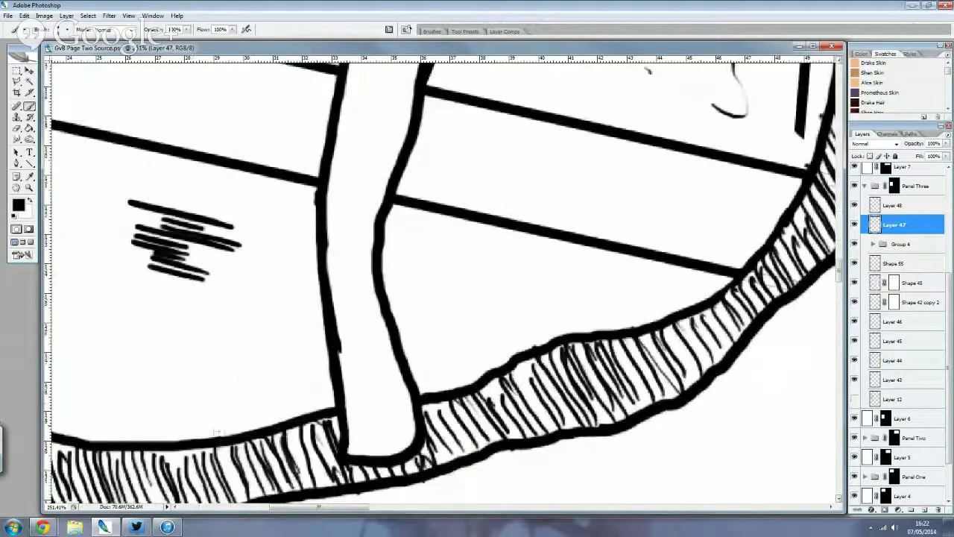
left_click_drag(252, 410, 116, 384)
left_click_drag(224, 413, 110, 392)
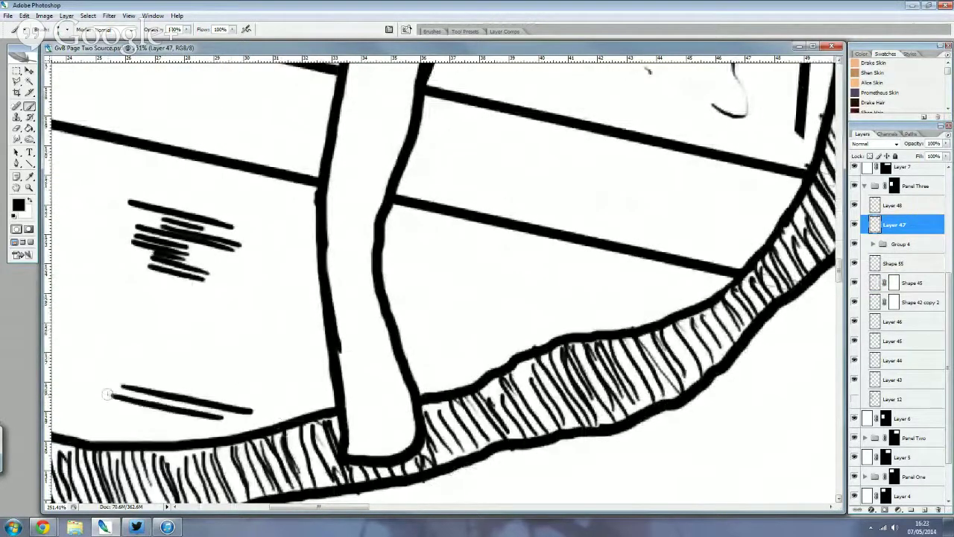
mouse_move(191, 420)
left_mouse_down()
mouse_move(111, 400)
mouse_move(122, 421)
left_mouse_up()
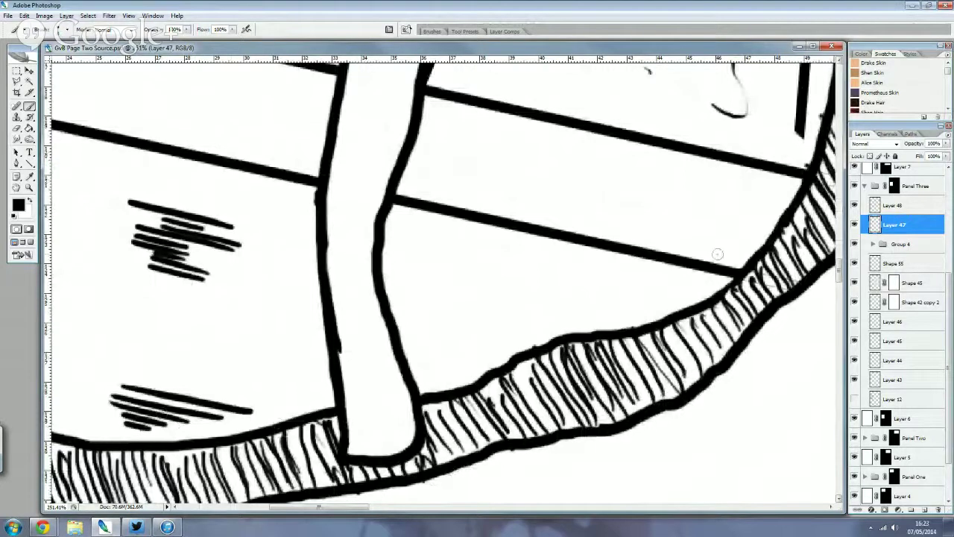
- Hatch a shadow, with shorter strokes underneath, on the tile above the border
left_click_drag(675, 312, 532, 277)
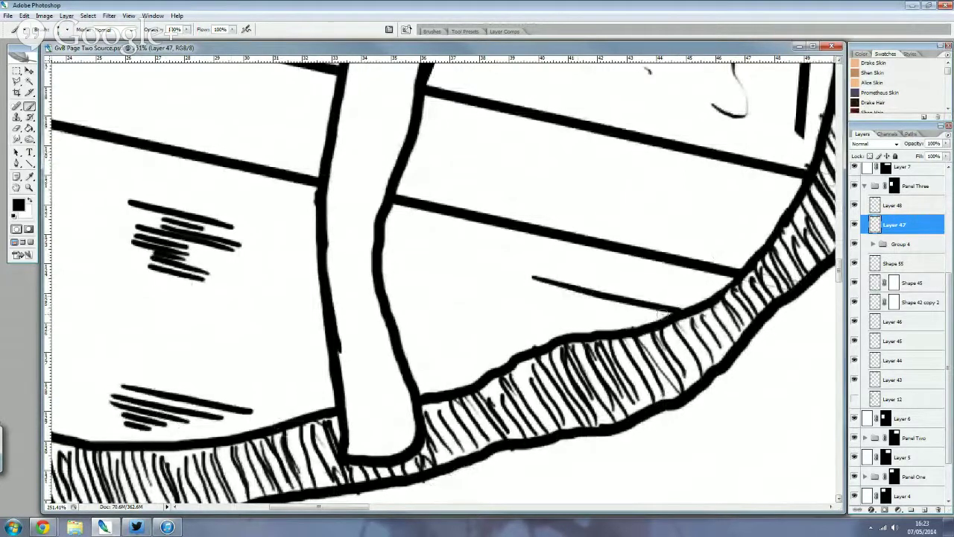
left_click_drag(667, 316, 566, 301)
mouse_move(635, 320)
left_mouse_down()
mouse_move(554, 301)
mouse_move(520, 307)
left_mouse_up()
mouse_move(583, 328)
left_mouse_down()
mouse_move(522, 314)
mouse_move(528, 325)
left_mouse_up()
mouse_move(370, 507)
left_mouse_down()
mouse_move(382, 509)
mouse_move(331, 509)
left_mouse_up()
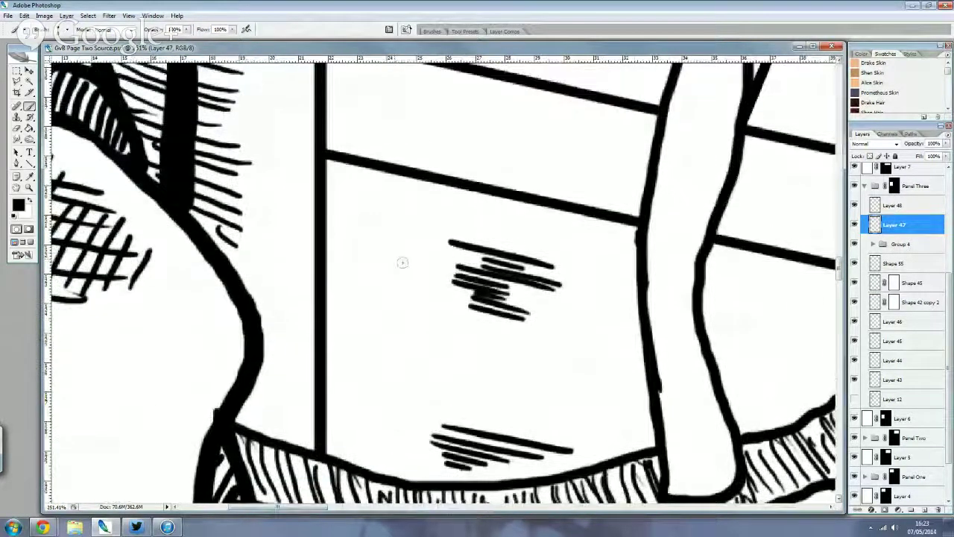
- Hatch a small shadow on the tile beside the border
left_click_drag(326, 280, 389, 299)
left_click_drag(328, 288, 419, 325)
left_click_drag(354, 322, 386, 329)
mouse_move(344, 331)
left_mouse_down()
mouse_move(381, 339)
mouse_move(372, 349)
left_mouse_up()
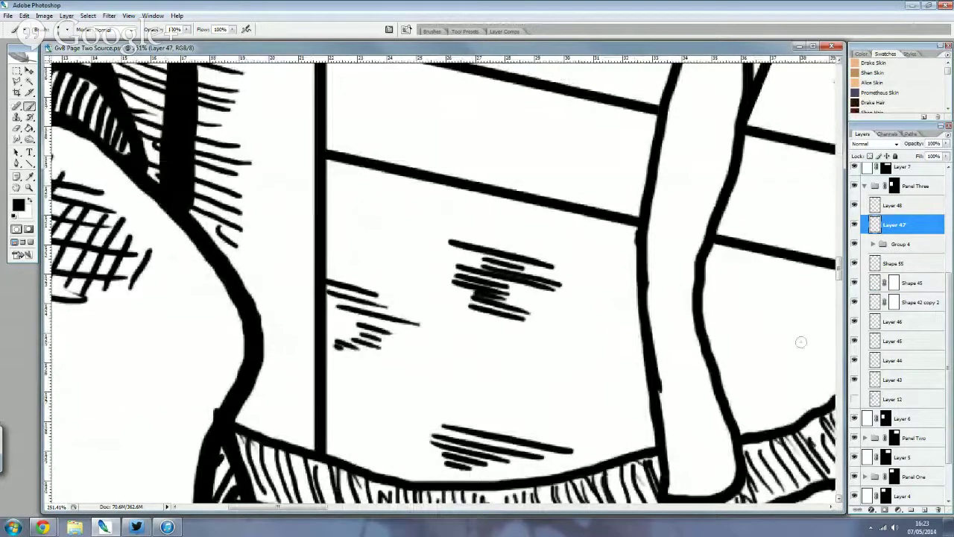
- Hatch the lower end and base of the pole along its left edge
scroll(739, 444, "down", 1)
mouse_move(721, 471)
left_mouse_down()
mouse_move(738, 433)
mouse_move(726, 425)
left_mouse_up()
mouse_move(693, 481)
left_mouse_down()
mouse_move(712, 428)
mouse_move(681, 444)
left_mouse_up()
mouse_move(676, 477)
left_mouse_down()
mouse_move(694, 444)
mouse_move(686, 439)
mouse_move(695, 388)
left_mouse_up()
left_click_drag(670, 472, 692, 389)
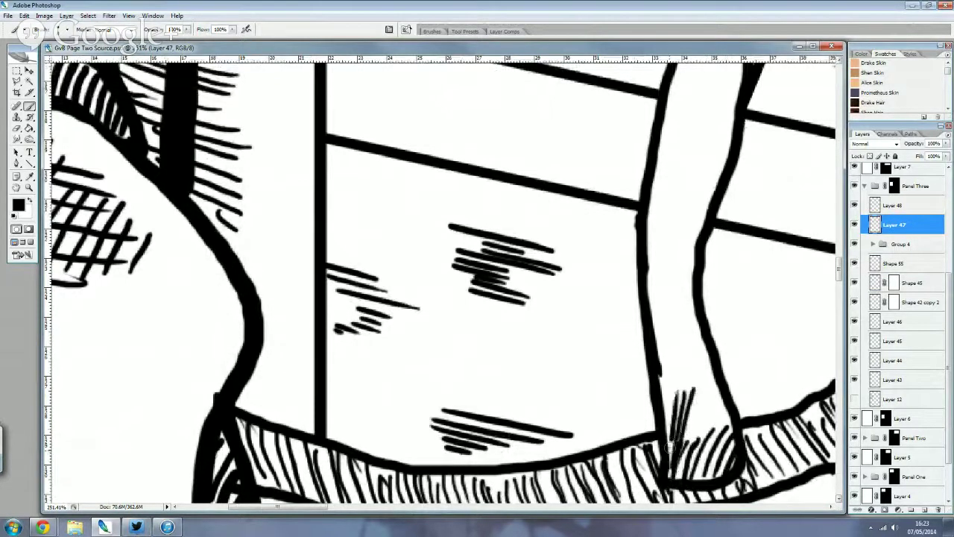
left_click_drag(668, 450, 676, 384)
left_click_drag(660, 417, 667, 381)
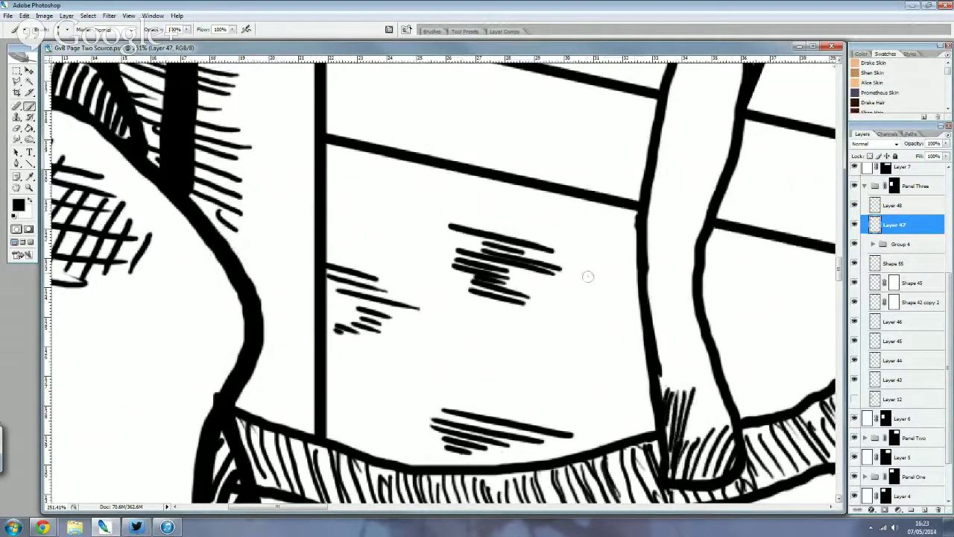
- Shade the pole's left edge higher up with diagonal hatch strokes
mouse_move(680, 318)
left_mouse_down()
mouse_move(696, 276)
mouse_move(690, 238)
left_mouse_up()
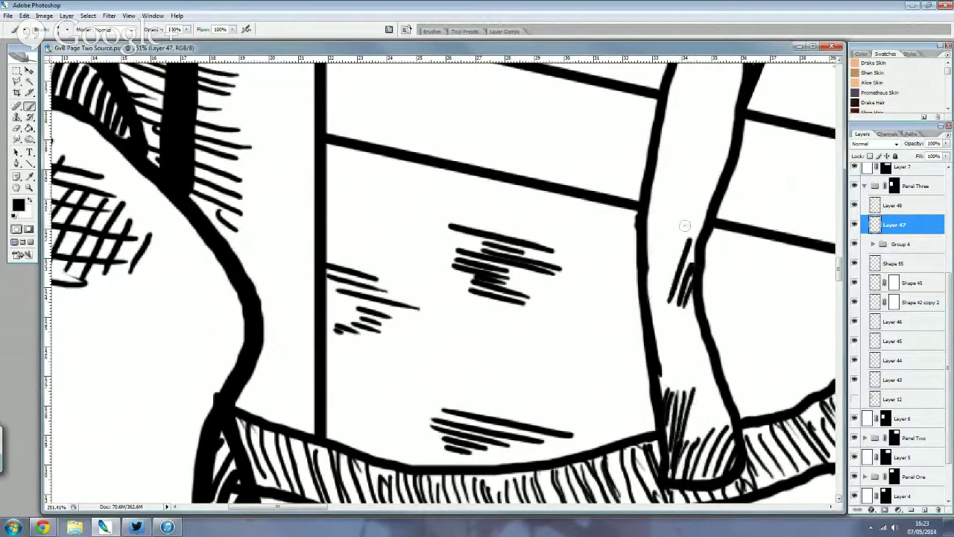
scroll(682, 225, "up", 1)
mouse_move(669, 281)
left_mouse_down()
mouse_move(700, 206)
mouse_move(693, 192)
left_mouse_up()
left_click_drag(660, 253, 684, 187)
left_click_drag(653, 252, 681, 164)
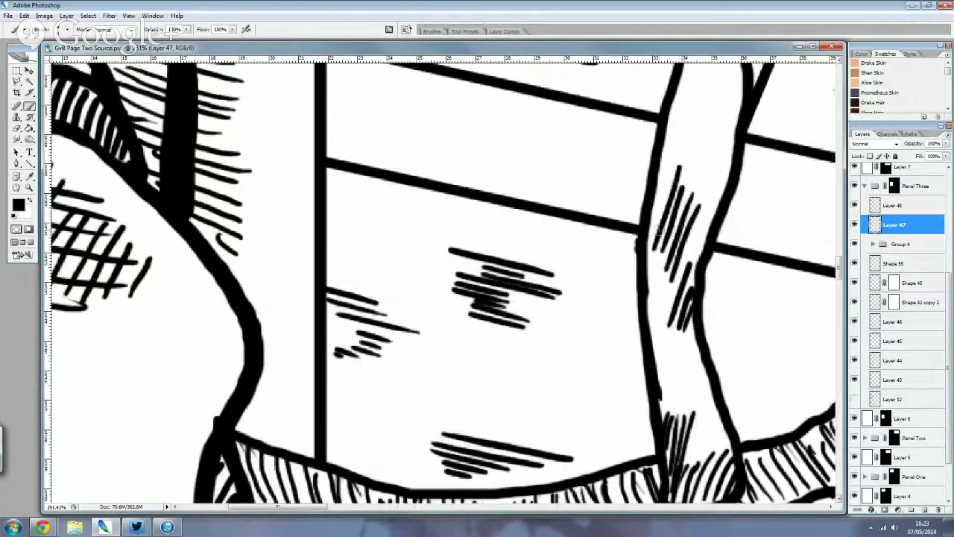
left_click_drag(654, 206, 675, 142)
left_click_drag(646, 236, 663, 152)
- Hatch the upper part of the pole
scroll(715, 179, "up", 2)
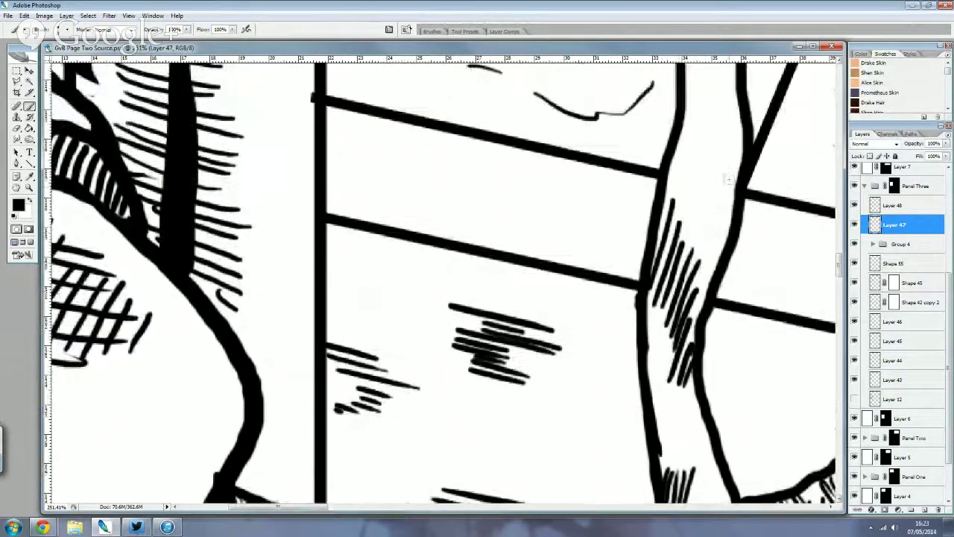
scroll(728, 179, "up", 1)
scroll(715, 186, "up", 4)
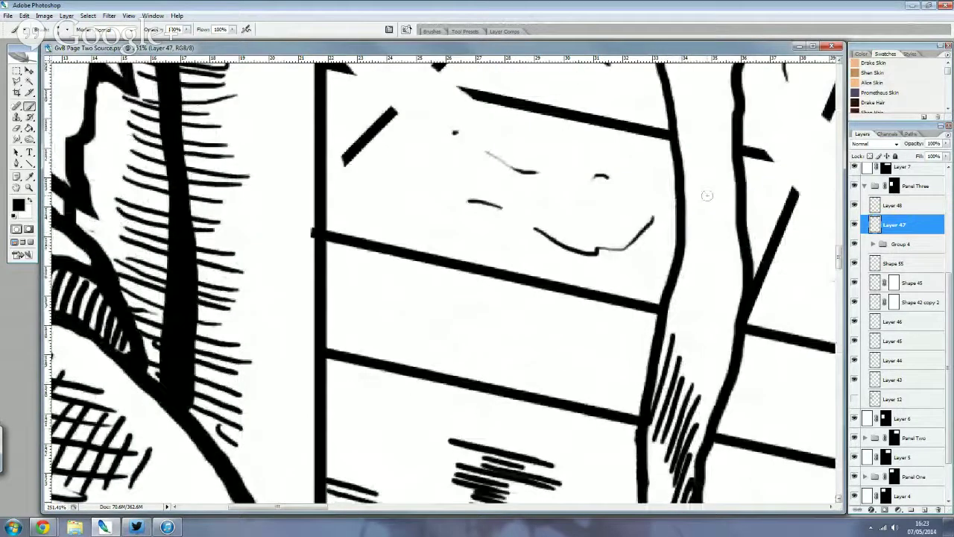
scroll(706, 195, "up", 2)
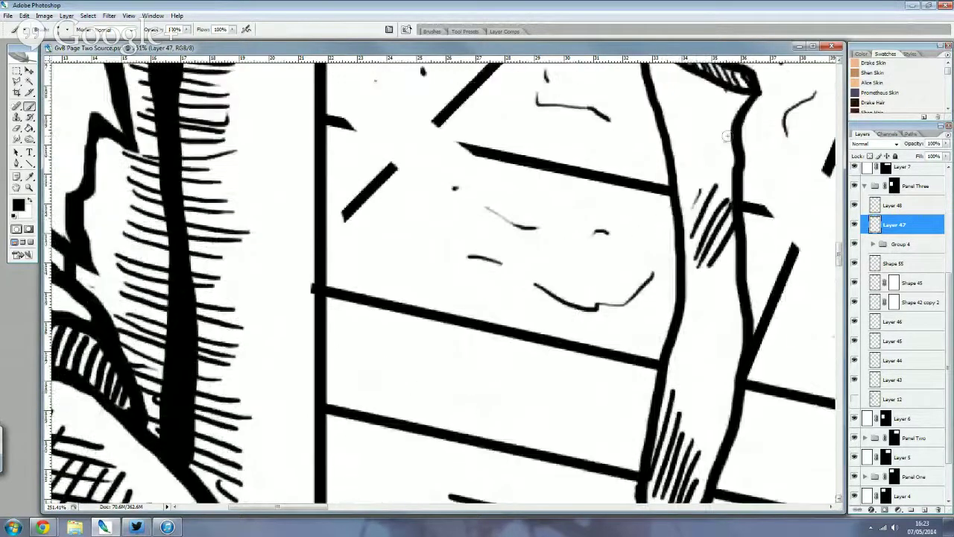
left_click_drag(719, 137, 686, 196)
left_click_drag(701, 146, 675, 186)
- Brush three small marks along the panel's right edge, then add Layer 49 above Layer 47
scroll(668, 140, "down", 3)
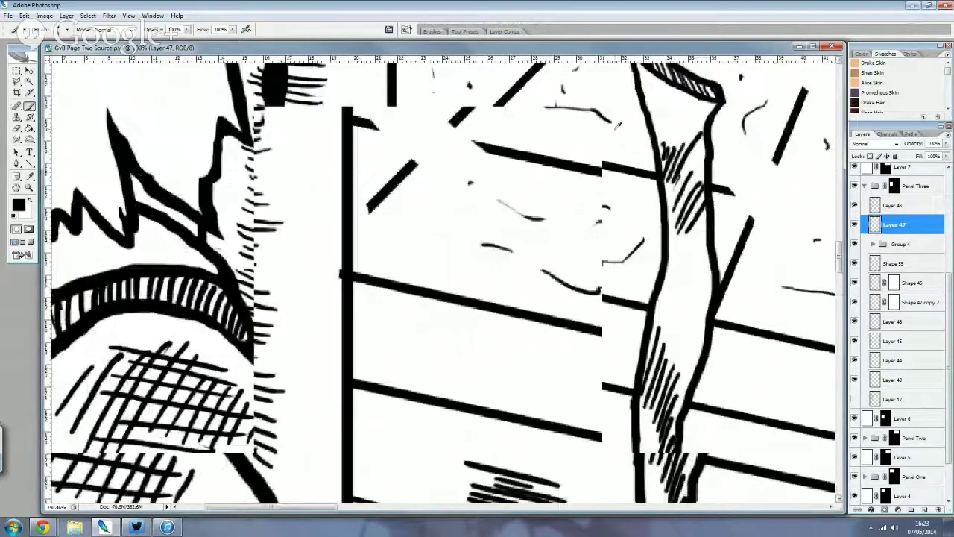
scroll(617, 125, "down", 2)
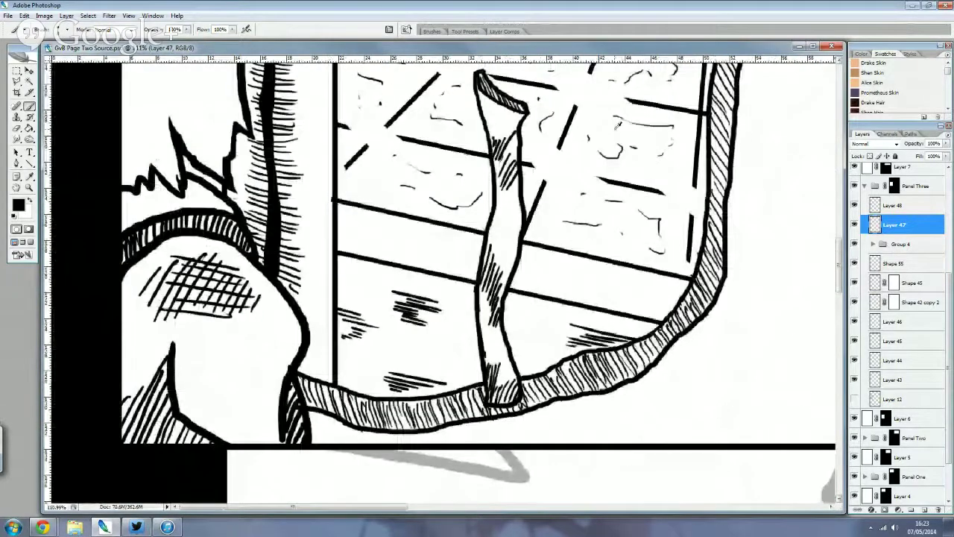
scroll(618, 125, "down", 3)
scroll(618, 126, "up", 1)
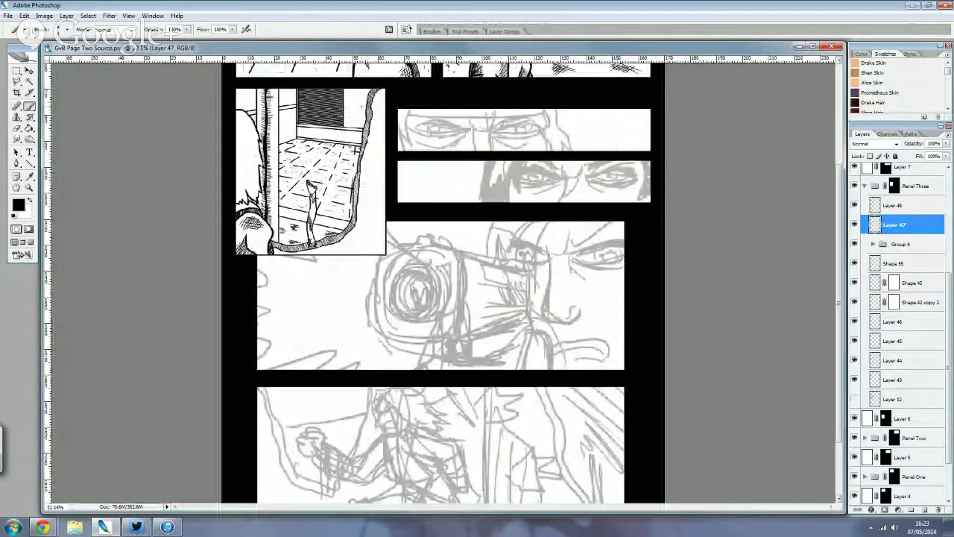
scroll(442, 52, "up", 1)
scroll(443, 52, "up", 2)
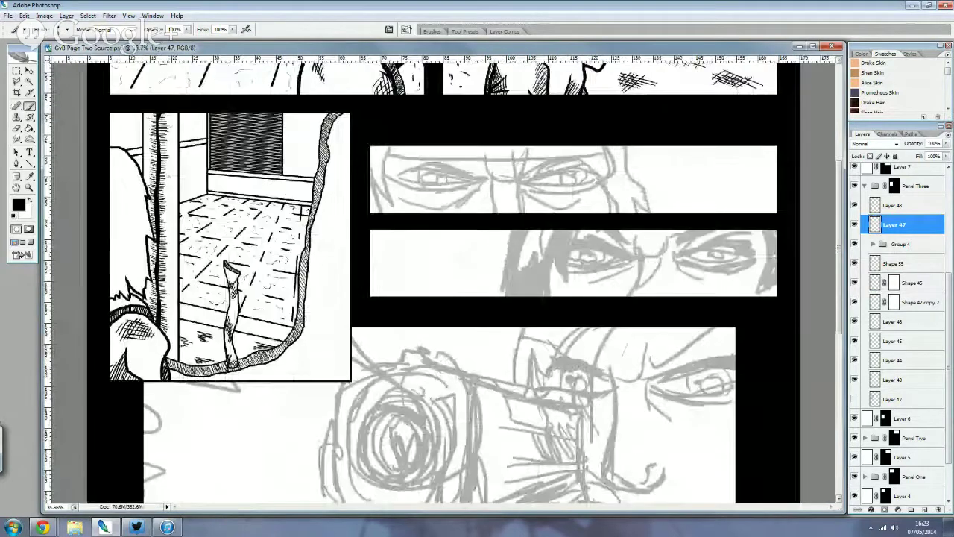
scroll(446, 111, "up", 1)
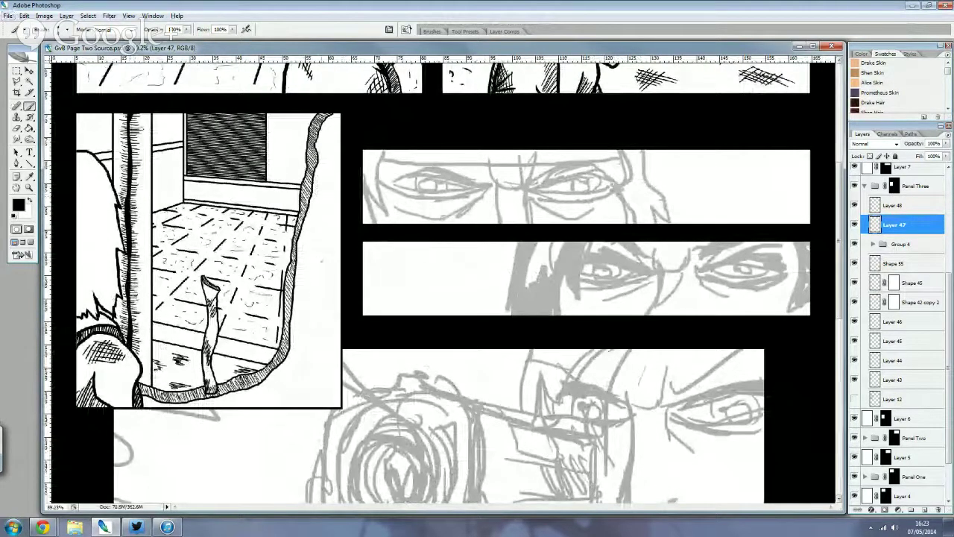
left_click_drag(316, 261, 322, 269)
mouse_move(328, 283)
left_mouse_down()
mouse_move(312, 304)
mouse_move(320, 370)
mouse_move(301, 393)
mouse_move(257, 396)
left_mouse_up()
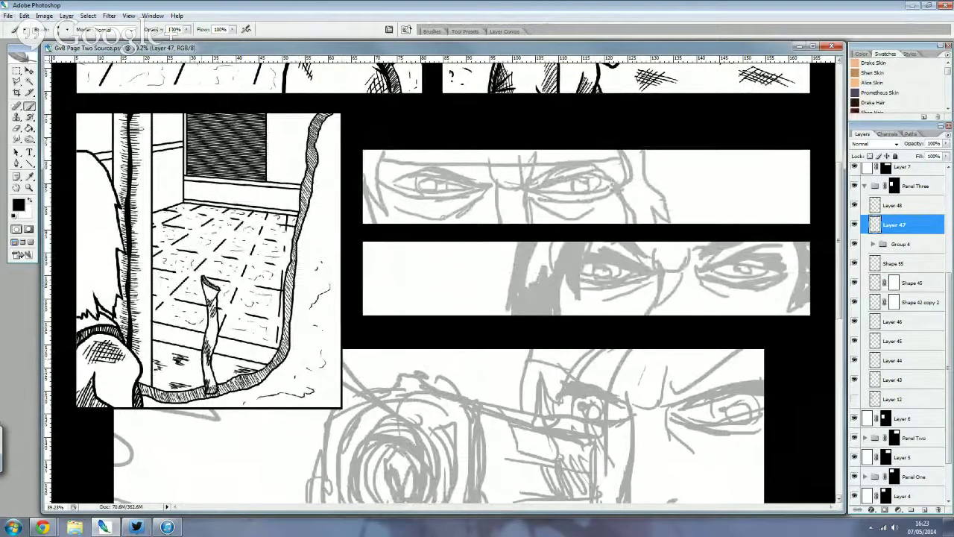
left_click_drag(336, 158, 328, 194)
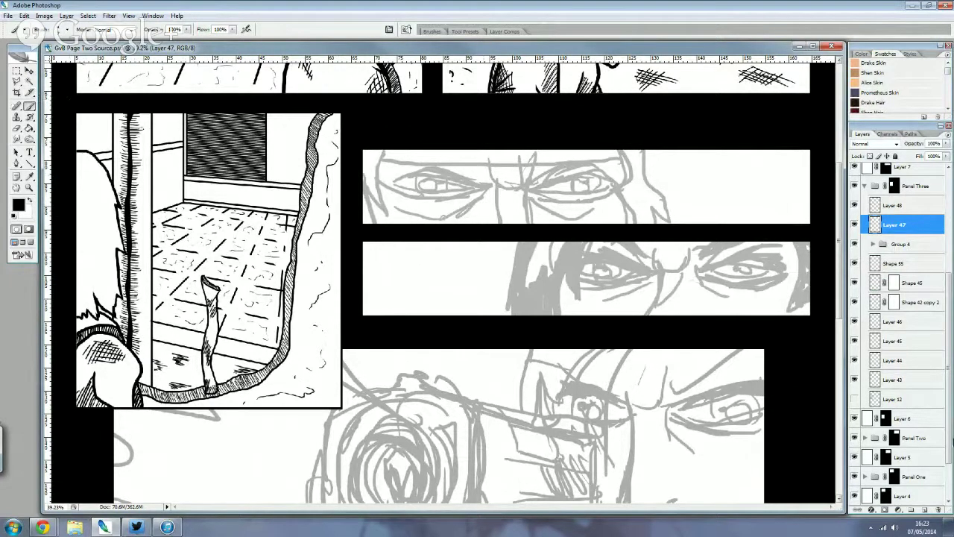
left_click(923, 509)
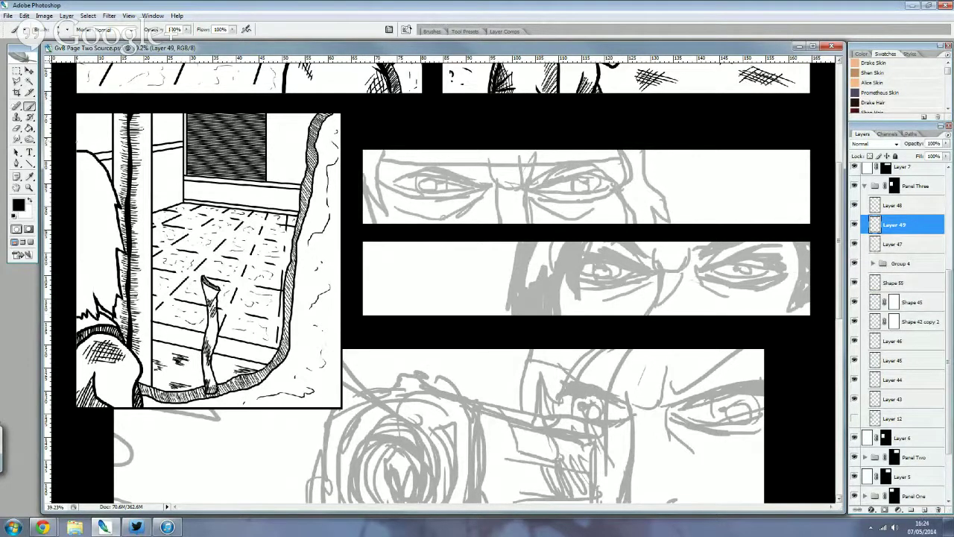
- Zoom into the top-left corner and select the upper-left wall area
left_click_drag(77, 114, 120, 131)
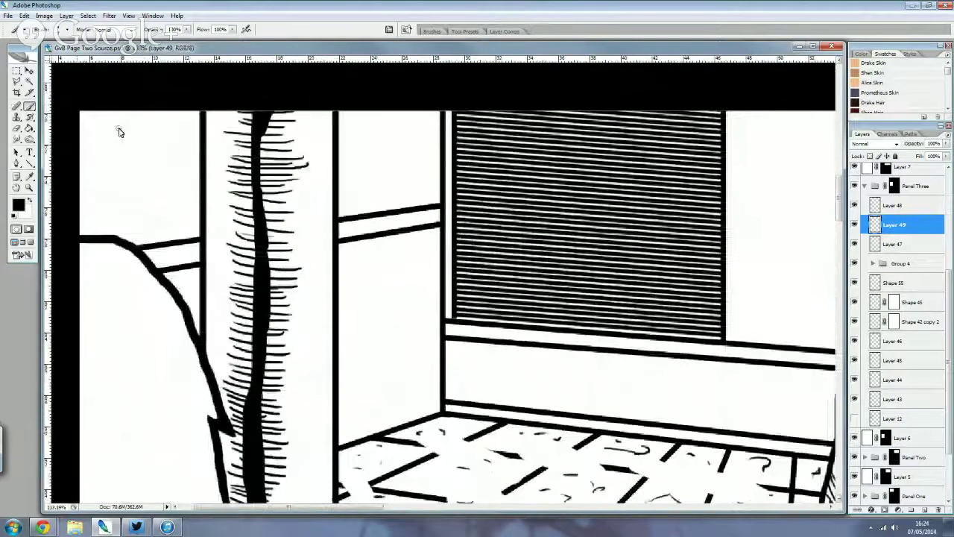
key("m")
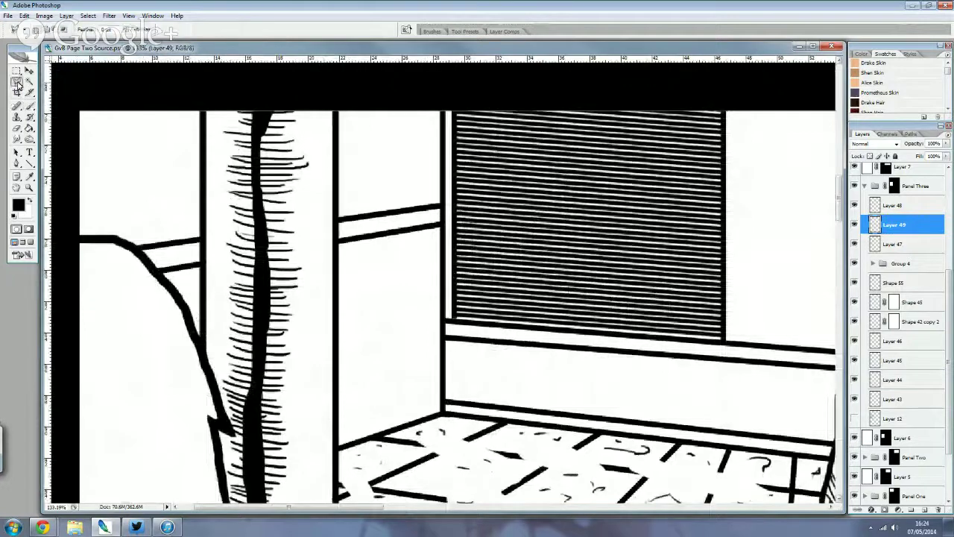
mouse_move(75, 107)
left_mouse_down()
mouse_move(238, 102)
mouse_move(194, 341)
mouse_move(135, 240)
left_mouse_up()
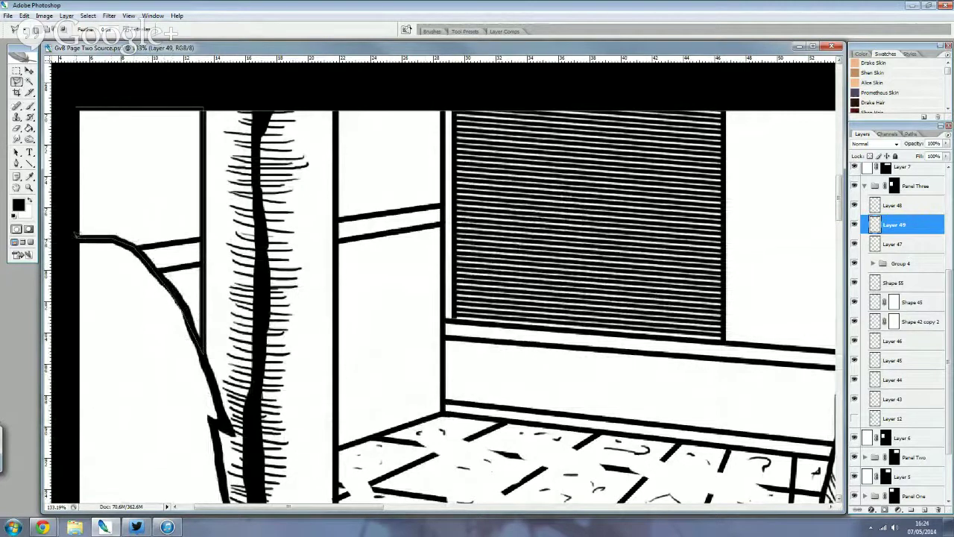
left_click_drag(134, 240, 99, 102)
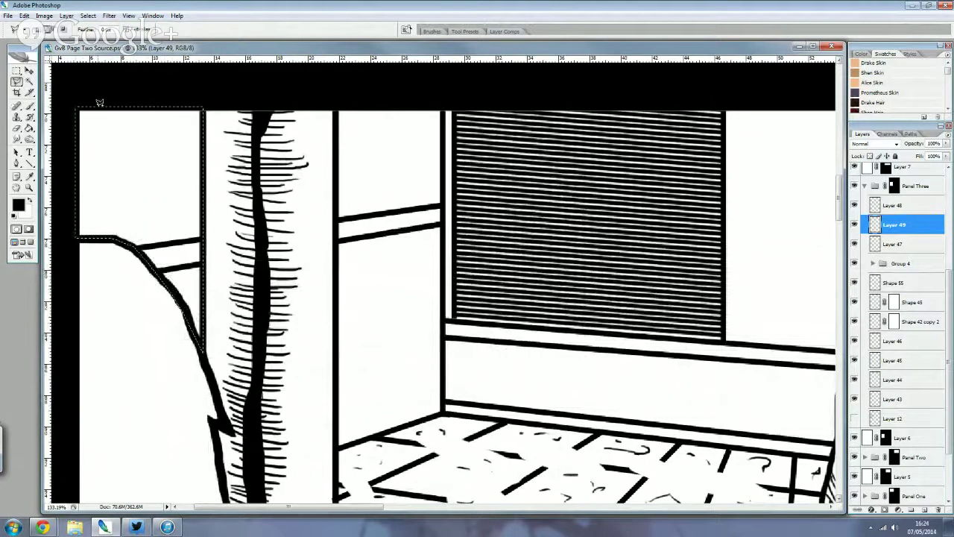
- Add the wall strip beside the blind to the selection with a polygonal outline
left_click(334, 110)
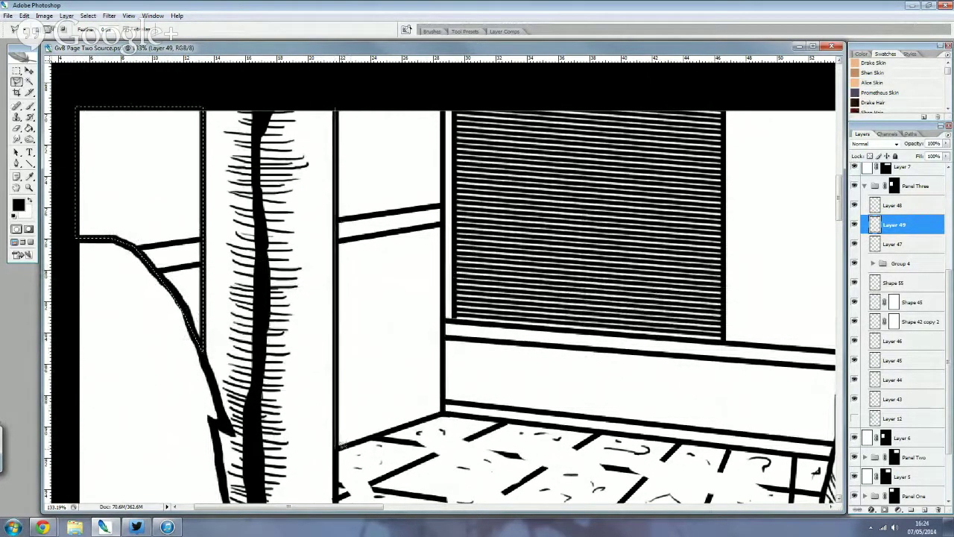
left_click(337, 442)
left_click(445, 403)
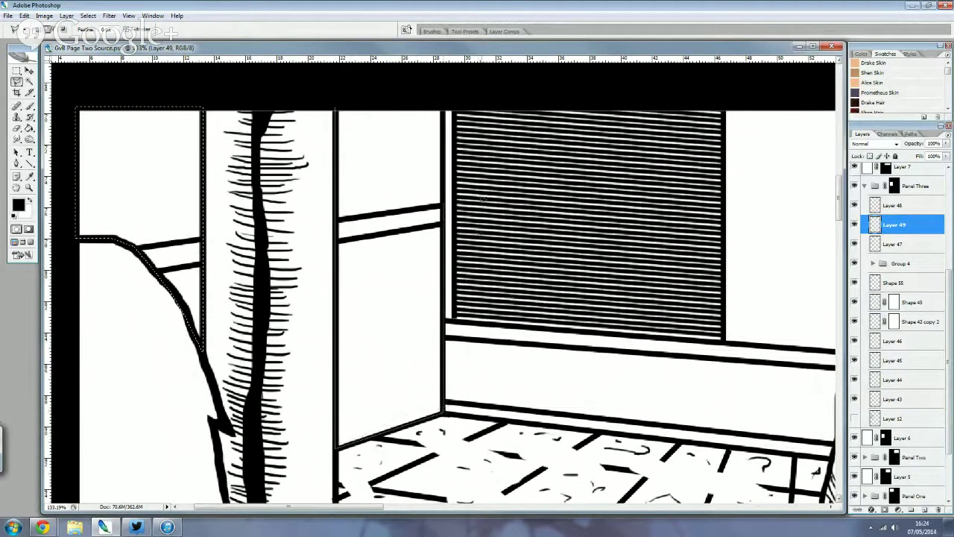
left_click(441, 105)
left_click(336, 108)
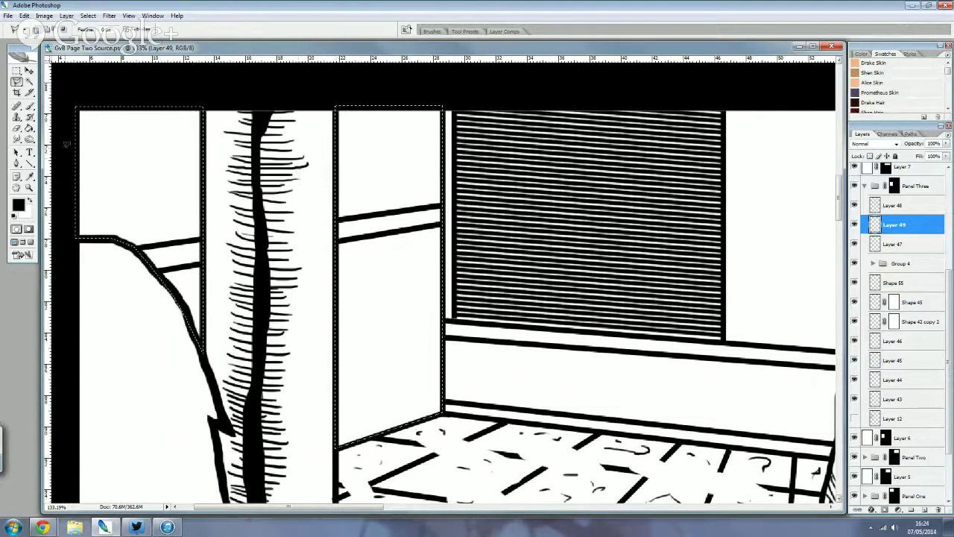
left_click(30, 107)
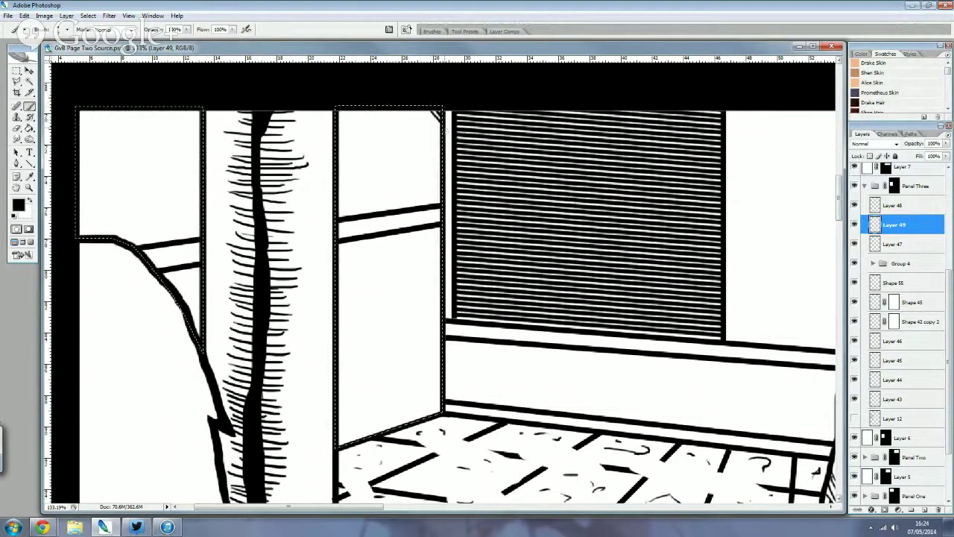
- Hatch the upper wall strip beside the blind with diagonal lines, from the top corner down
mouse_move(414, 116)
left_mouse_down()
mouse_move(440, 152)
mouse_move(449, 197)
left_mouse_up()
mouse_move(365, 118)
left_mouse_down()
mouse_move(438, 185)
mouse_move(440, 200)
left_mouse_up()
mouse_move(358, 138)
left_mouse_down()
mouse_move(429, 206)
mouse_move(429, 224)
left_mouse_up()
left_click_drag(357, 161, 429, 223)
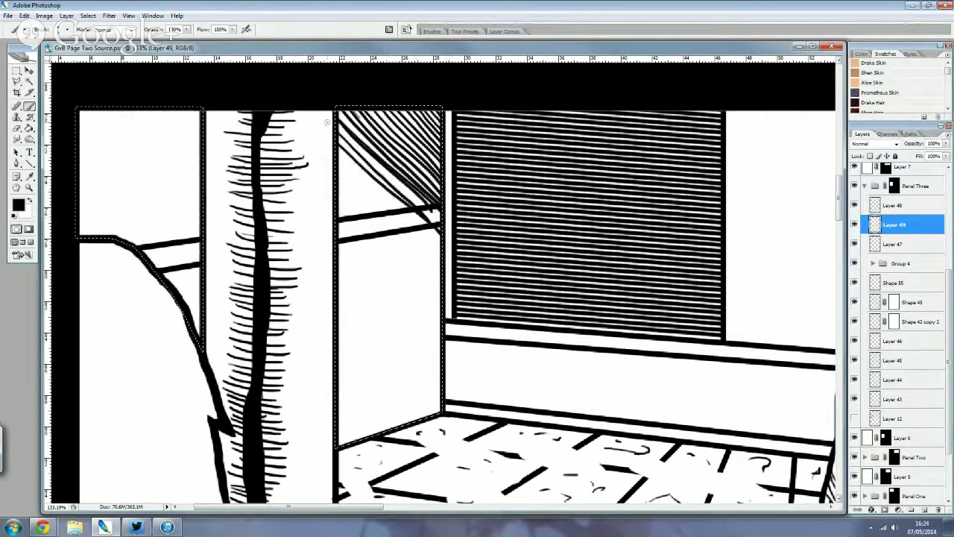
left_click_drag(357, 149, 426, 207)
left_click_drag(358, 175, 428, 225)
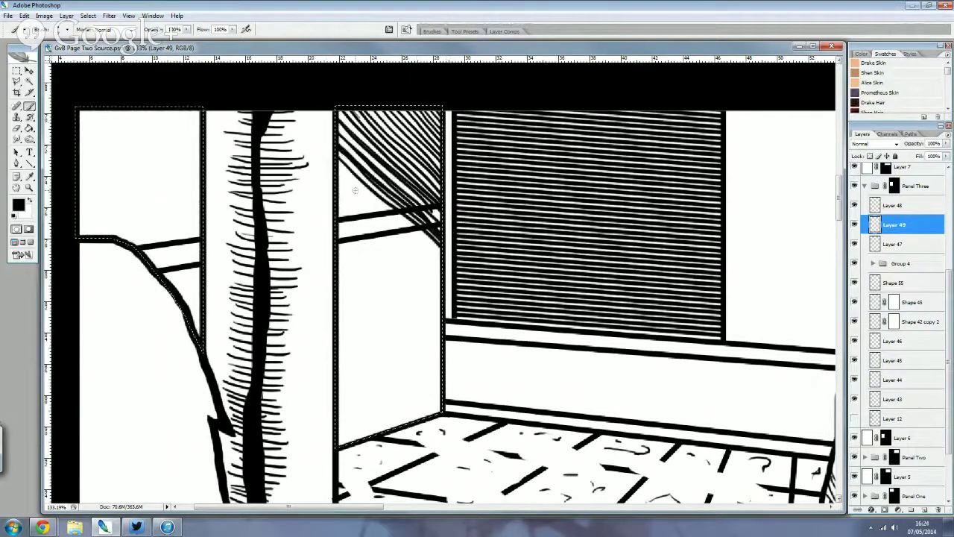
left_click_drag(355, 190, 427, 237)
mouse_move(357, 185)
left_mouse_down()
mouse_move(430, 251)
mouse_move(421, 256)
left_mouse_up()
left_click_drag(367, 216, 439, 280)
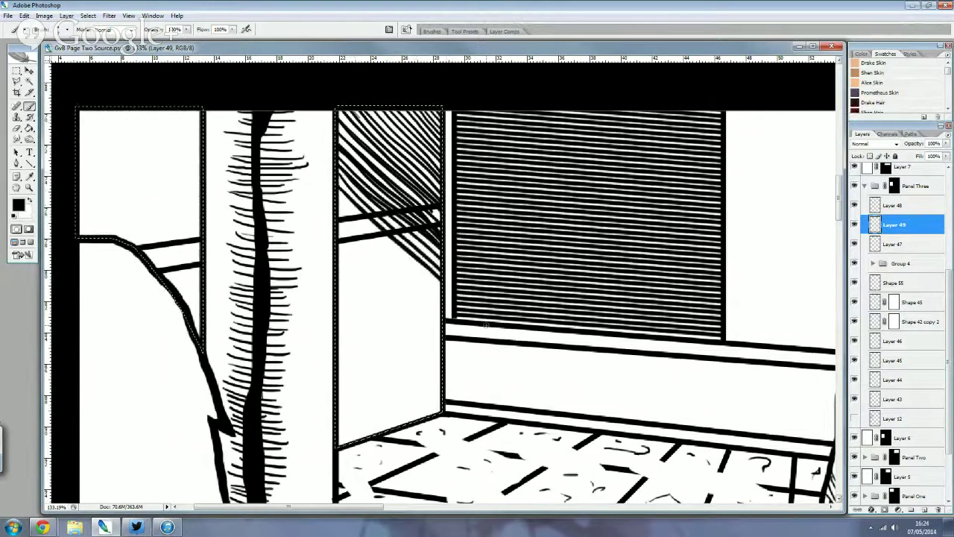
left_click_drag(358, 218, 432, 277)
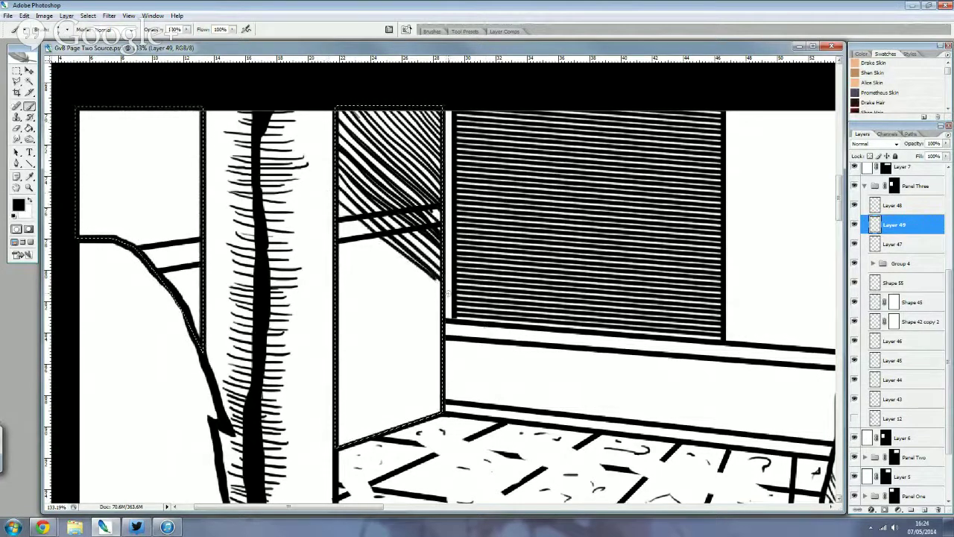
mouse_move(365, 237)
left_mouse_down()
mouse_move(437, 292)
mouse_move(439, 305)
left_mouse_up()
- Carry the wall-strip hatching down to the floor line, then fill gaps and darken it
left_click_drag(358, 224, 429, 286)
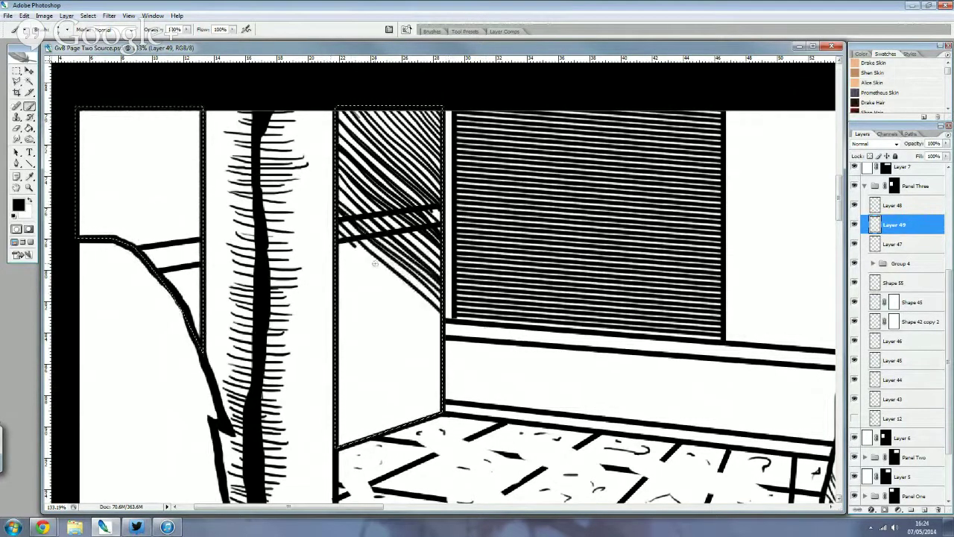
left_click_drag(358, 243, 430, 316)
mouse_move(358, 262)
left_mouse_down()
mouse_move(429, 331)
mouse_move(429, 344)
left_mouse_up()
left_click_drag(351, 282, 441, 362)
left_click_drag(352, 297, 441, 382)
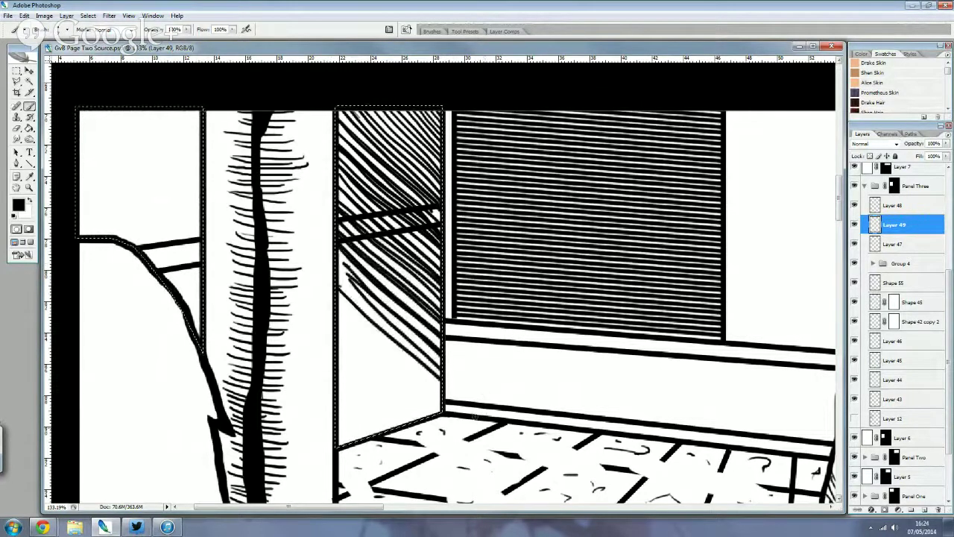
mouse_move(351, 321)
left_mouse_down()
mouse_move(441, 402)
mouse_move(429, 406)
left_mouse_up()
left_click_drag(338, 340, 413, 405)
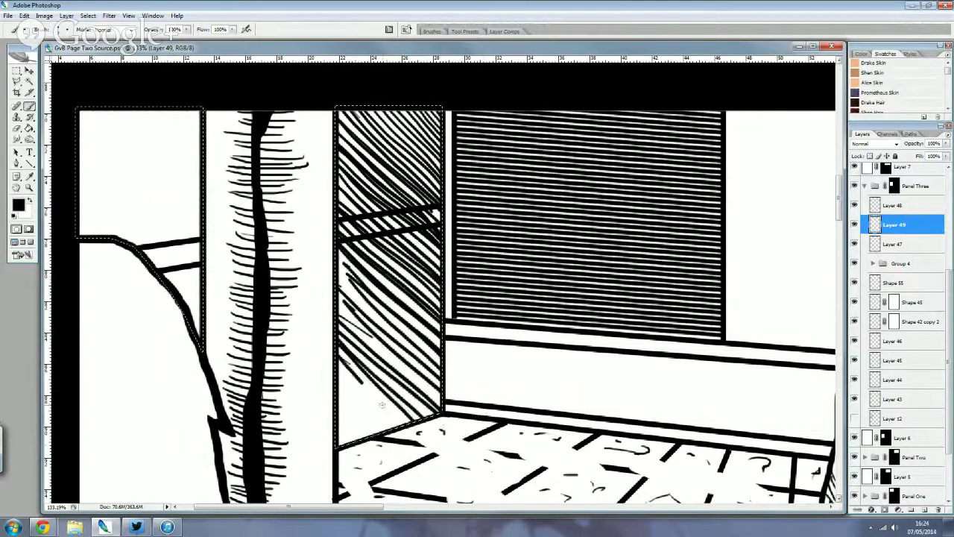
left_click_drag(360, 381, 391, 435)
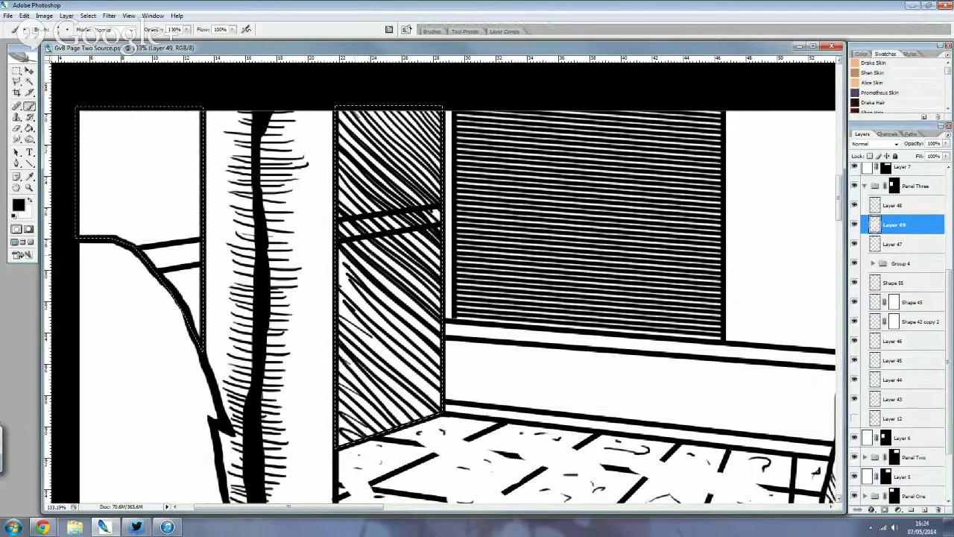
mouse_move(359, 297)
left_mouse_down()
mouse_move(428, 353)
mouse_move(428, 365)
left_mouse_up()
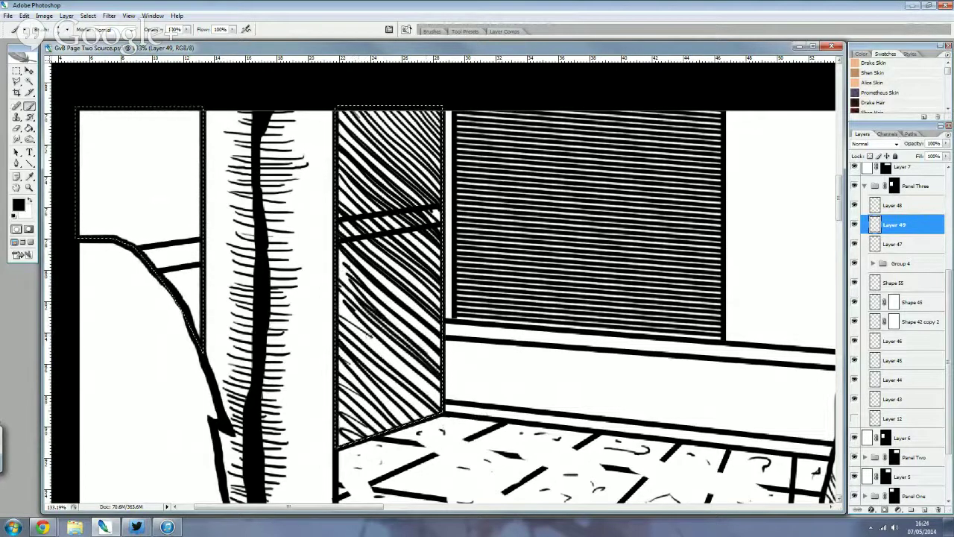
mouse_move(359, 325)
left_mouse_down()
mouse_move(427, 386)
mouse_move(409, 380)
left_mouse_up()
left_click_drag(360, 273, 427, 335)
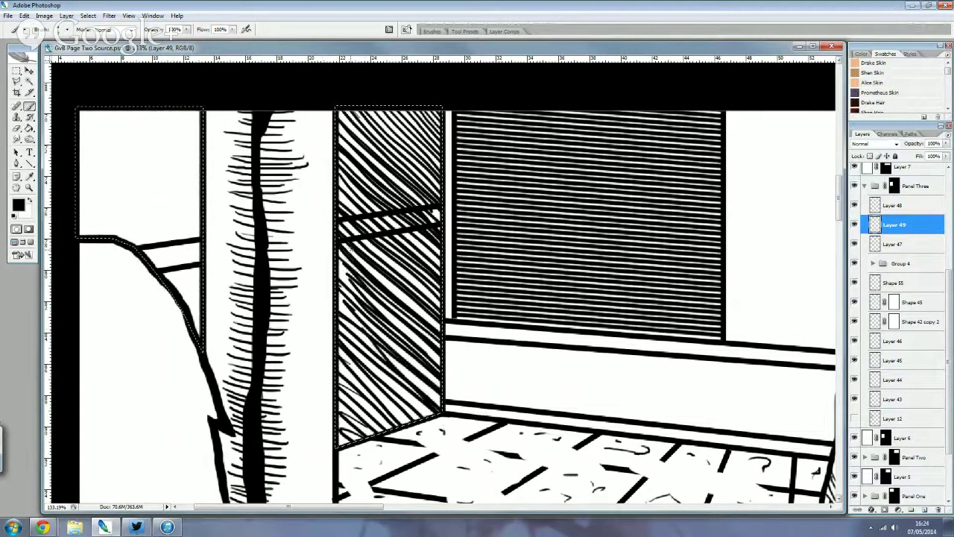
left_click_drag(359, 256, 427, 320)
left_click_drag(367, 240, 428, 297)
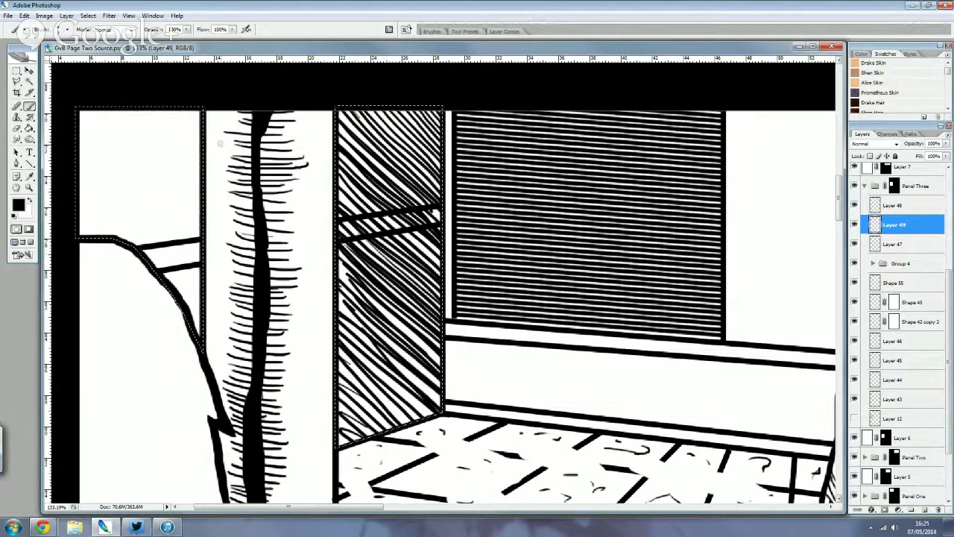
- Fill the upper-left wall area with long diagonal hatch lines
mouse_move(172, 114)
left_mouse_down()
mouse_move(200, 137)
mouse_move(200, 155)
left_mouse_up()
mouse_move(146, 114)
left_mouse_down()
mouse_move(200, 166)
mouse_move(199, 195)
left_mouse_up()
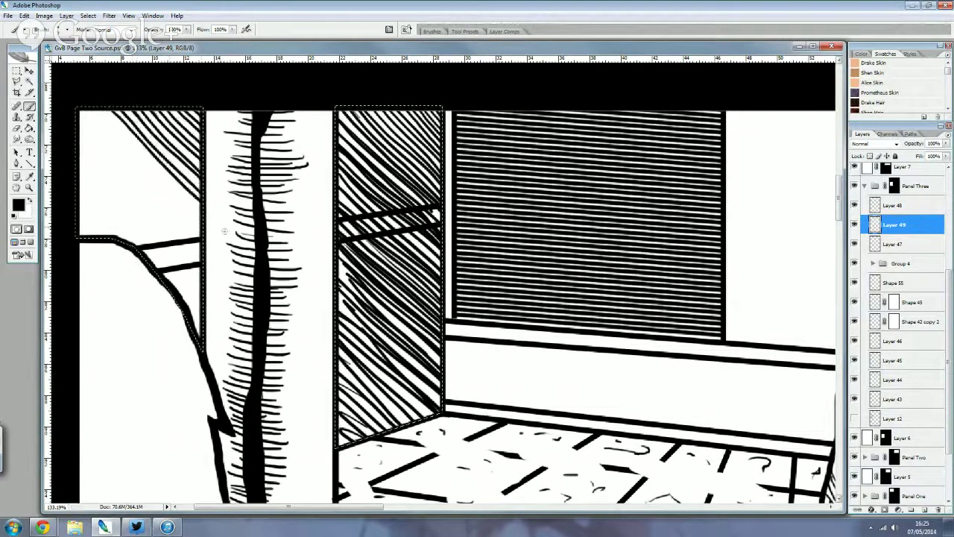
left_click_drag(104, 121, 199, 202)
left_click_drag(82, 120, 200, 212)
left_click_drag(82, 130, 200, 220)
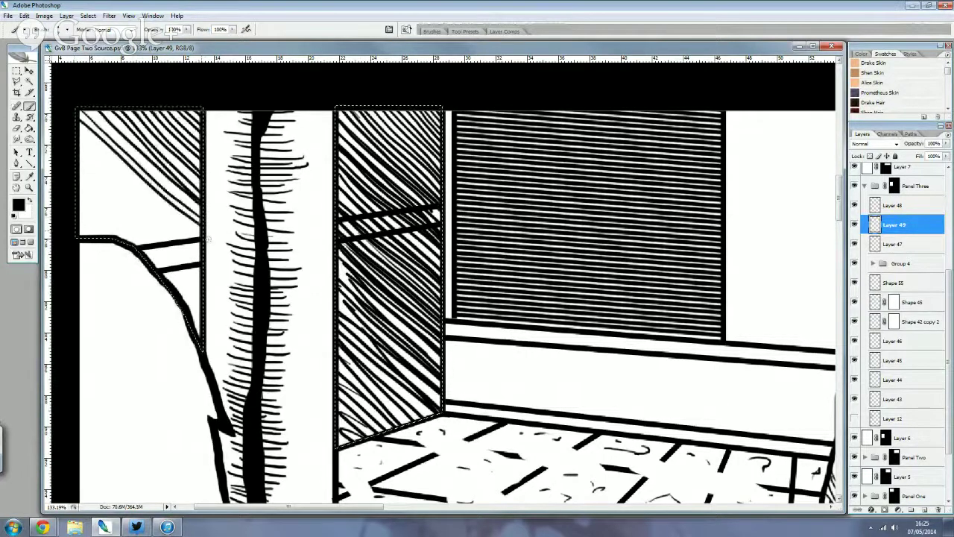
left_click_drag(90, 115, 196, 211)
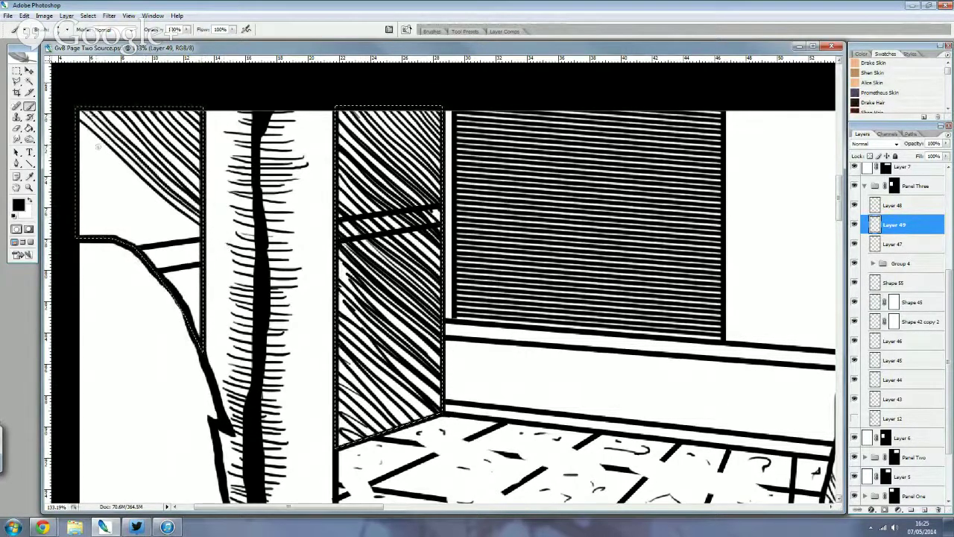
left_click_drag(81, 125, 195, 236)
mouse_move(106, 155)
left_mouse_down()
mouse_move(191, 240)
mouse_move(190, 261)
left_mouse_up()
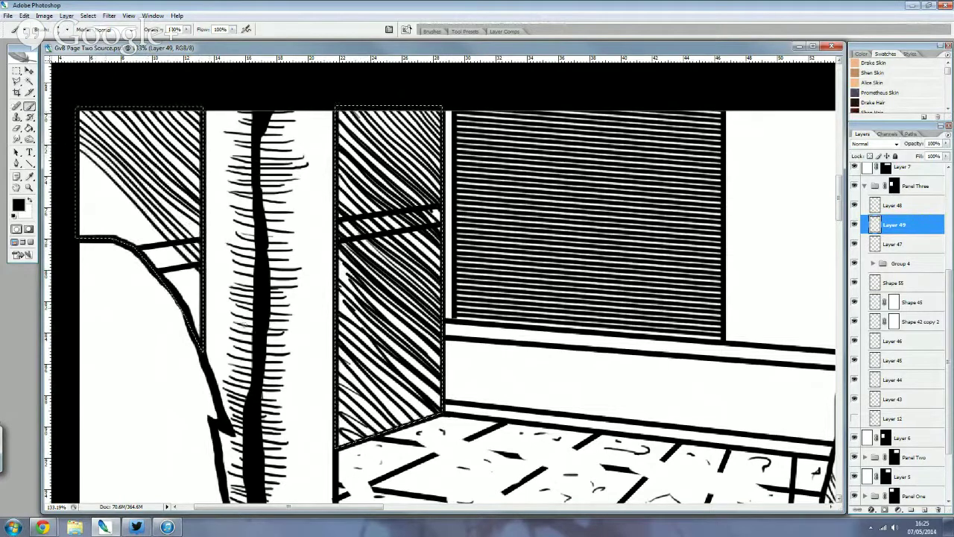
mouse_move(96, 168)
left_mouse_down()
mouse_move(183, 263)
mouse_move(184, 286)
left_mouse_up()
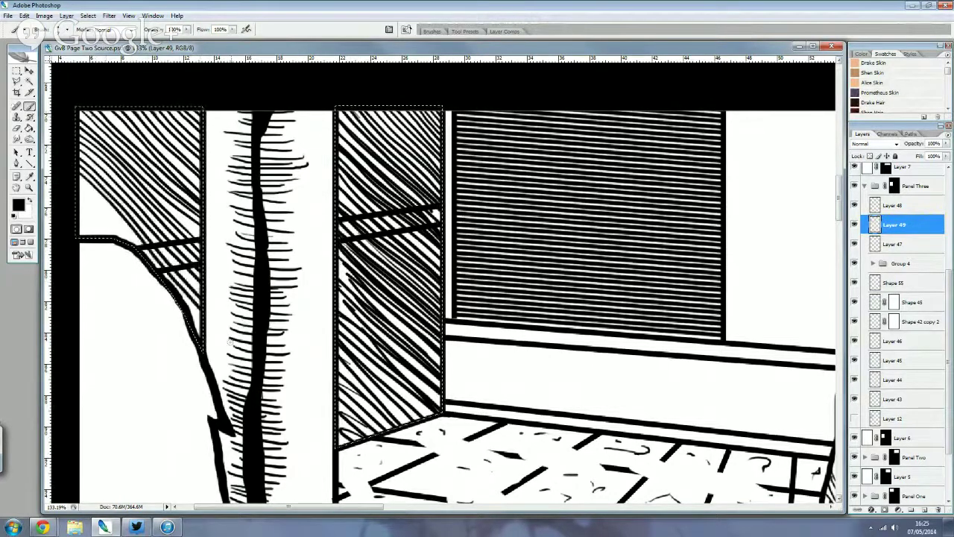
- Fill the lower corner of the upper-left wall and touch up hatching along its curved edge
left_click_drag(77, 177, 131, 238)
mouse_move(79, 194)
left_mouse_down()
mouse_move(119, 240)
mouse_move(119, 265)
left_mouse_up()
left_click_drag(147, 188, 191, 229)
left_click_drag(163, 280, 191, 329)
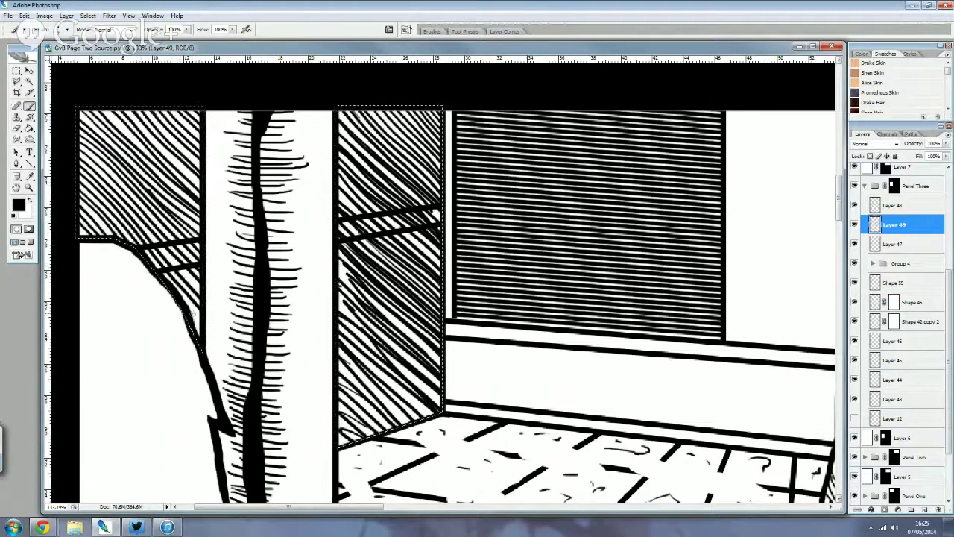
left_click_drag(173, 286, 191, 309)
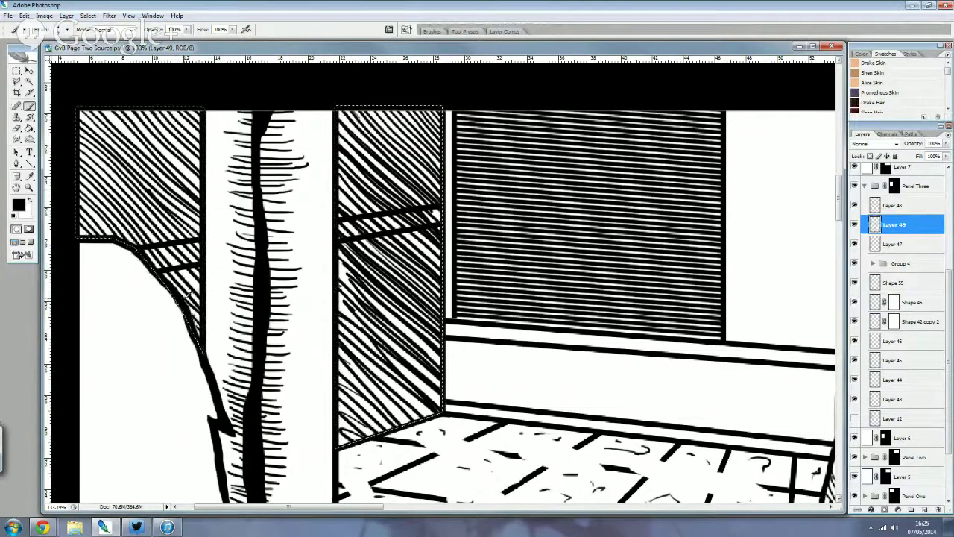
scroll(187, 295, "down", 2)
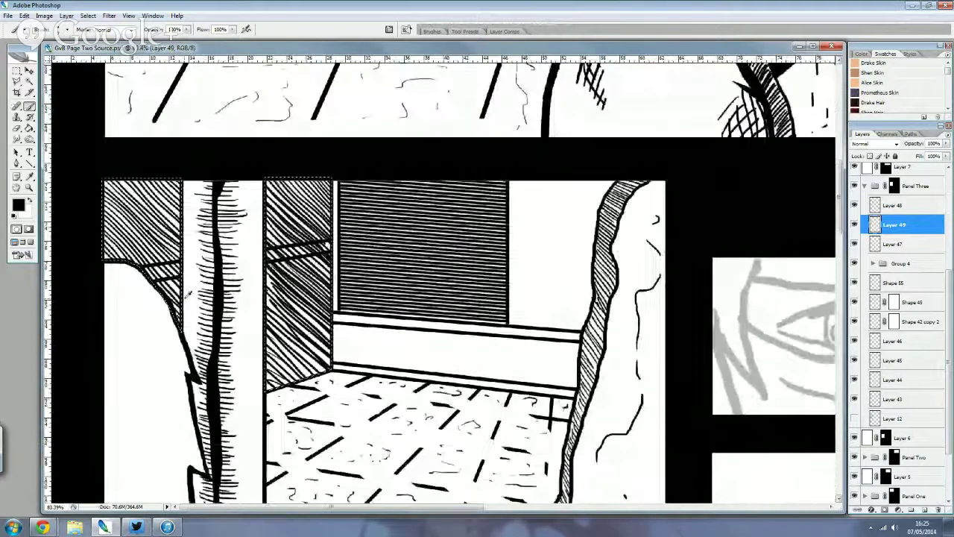
scroll(187, 302, "down", 3)
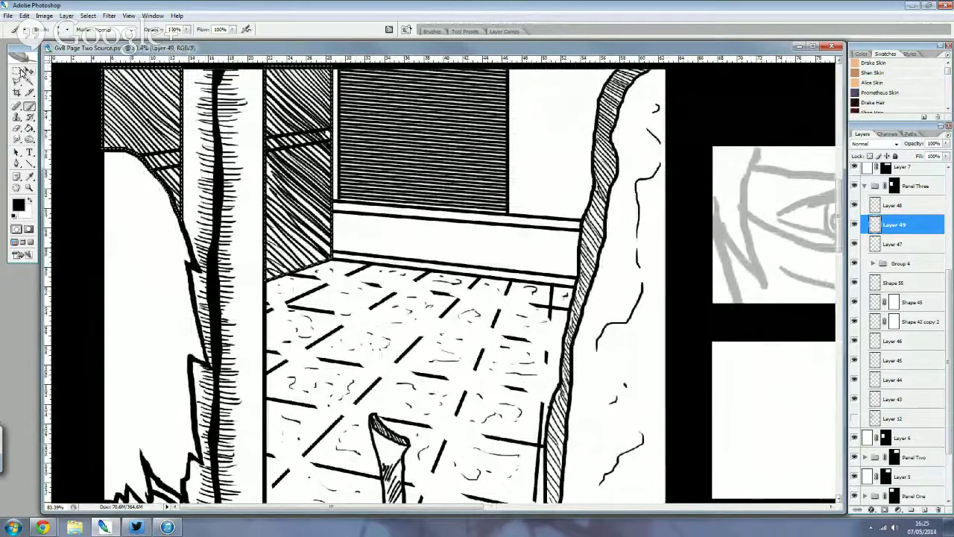
- Hatch a floor shadow by the back-left corner, extending it left and down
key("m")
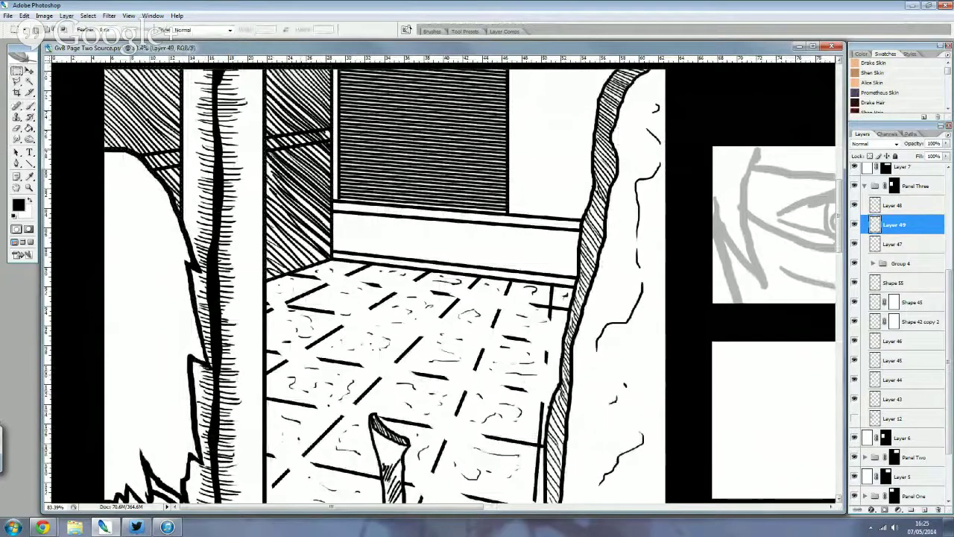
key("b")
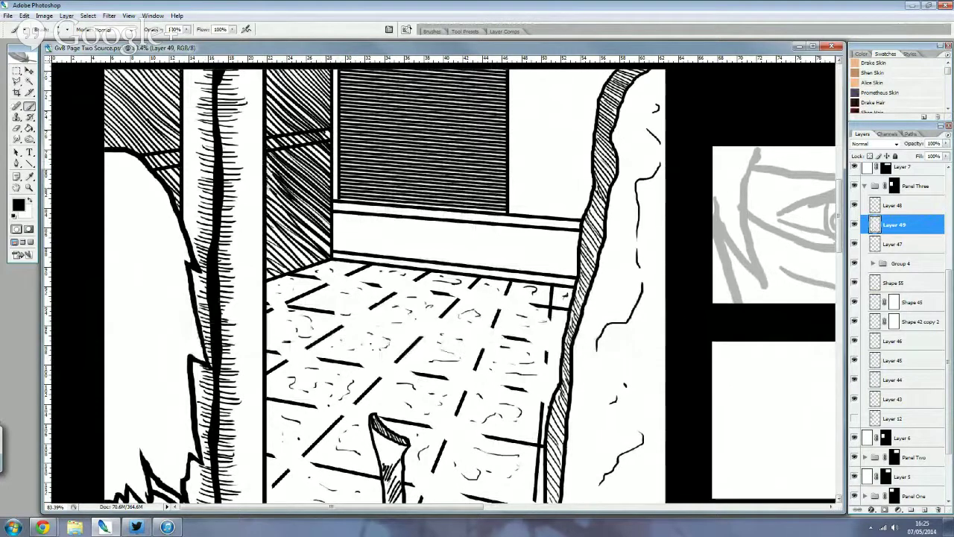
scroll(336, 246, "down", 1)
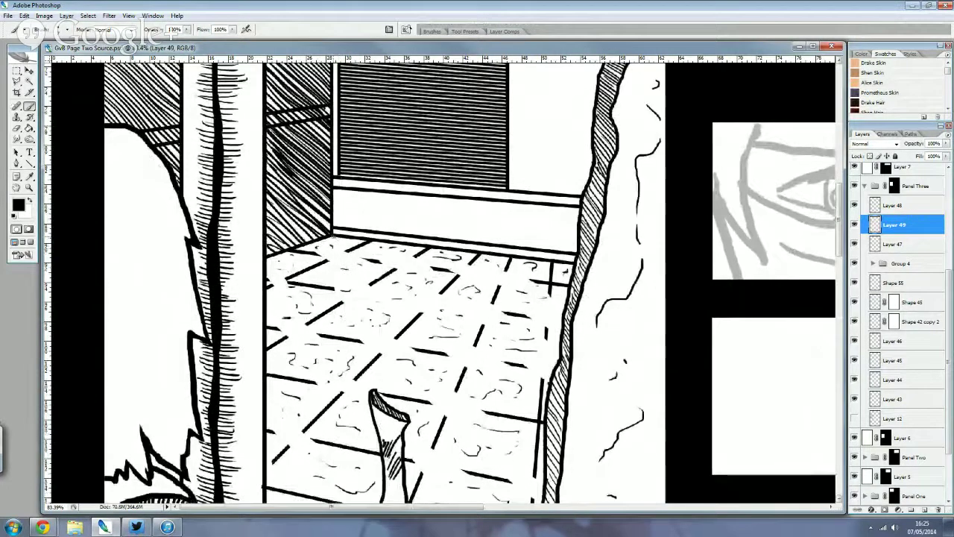
left_click_drag(334, 238, 387, 275)
mouse_move(333, 237)
left_mouse_down()
mouse_move(383, 280)
mouse_move(366, 289)
left_mouse_up()
mouse_move(316, 252)
left_mouse_down()
mouse_move(363, 295)
mouse_move(351, 279)
mouse_move(349, 307)
left_mouse_up()
left_click_drag(280, 248, 316, 286)
left_click_drag(310, 286, 335, 314)
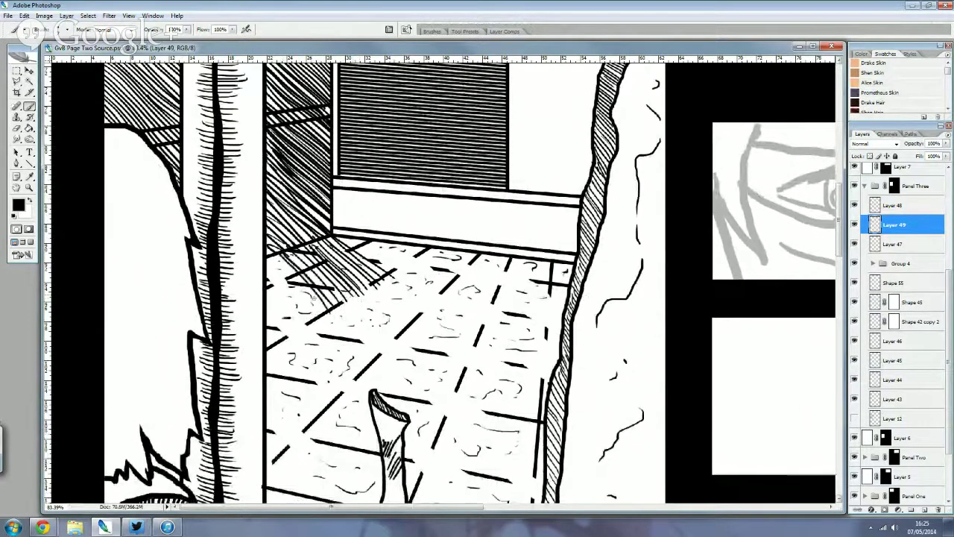
mouse_move(277, 262)
left_mouse_down()
mouse_move(298, 274)
mouse_move(288, 280)
left_mouse_up()
mouse_move(269, 263)
left_mouse_down()
mouse_move(313, 313)
mouse_move(301, 322)
left_mouse_up()
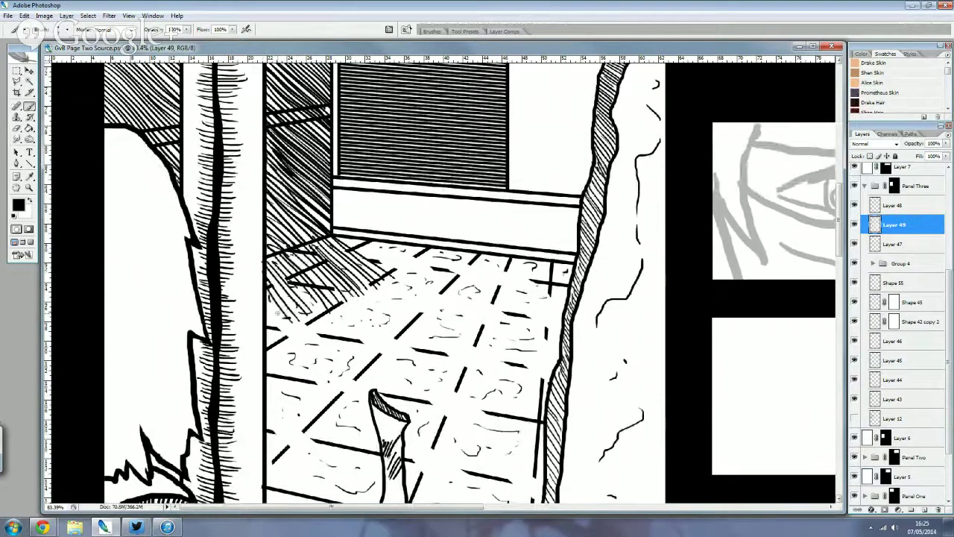
mouse_move(267, 290)
left_mouse_down()
mouse_move(286, 323)
mouse_move(278, 327)
left_mouse_up()
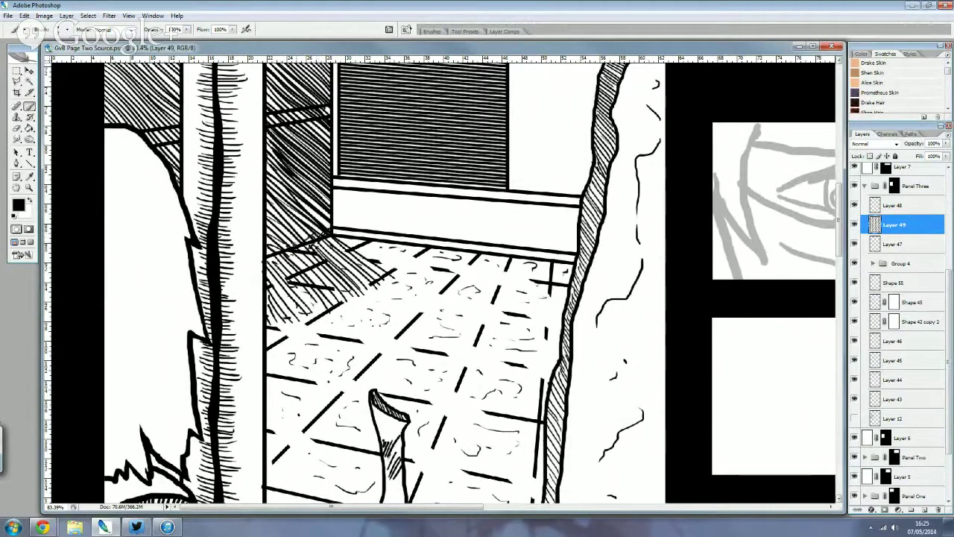
- Cross-hatch the floor shadow near the back corner with short strokes
left_click_drag(307, 232, 286, 249)
left_click_drag(295, 235, 269, 254)
mouse_move(306, 232)
left_mouse_down()
mouse_move(291, 246)
mouse_move(312, 250)
mouse_move(267, 270)
left_mouse_up()
left_click_drag(274, 254, 260, 268)
scroll(331, 129, "down", 1)
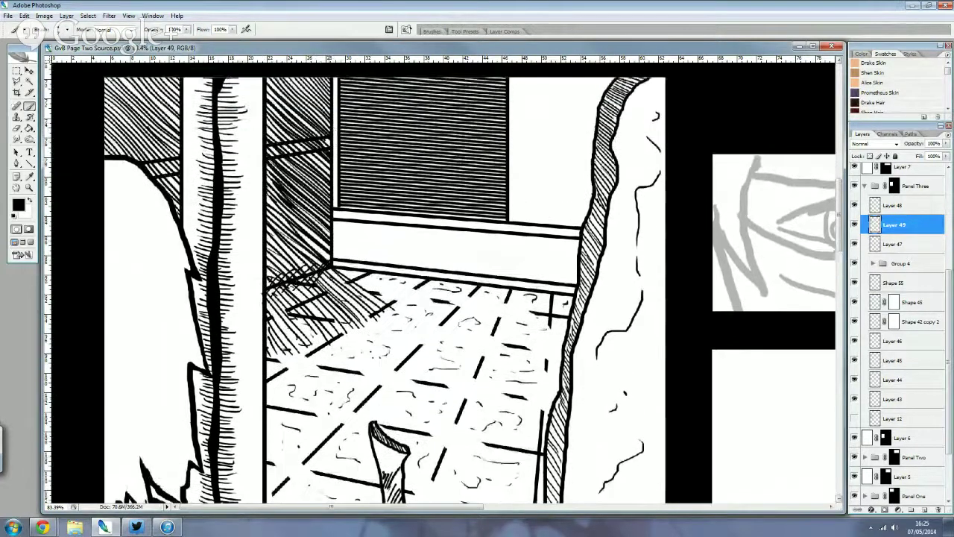
scroll(330, 129, "down", 1)
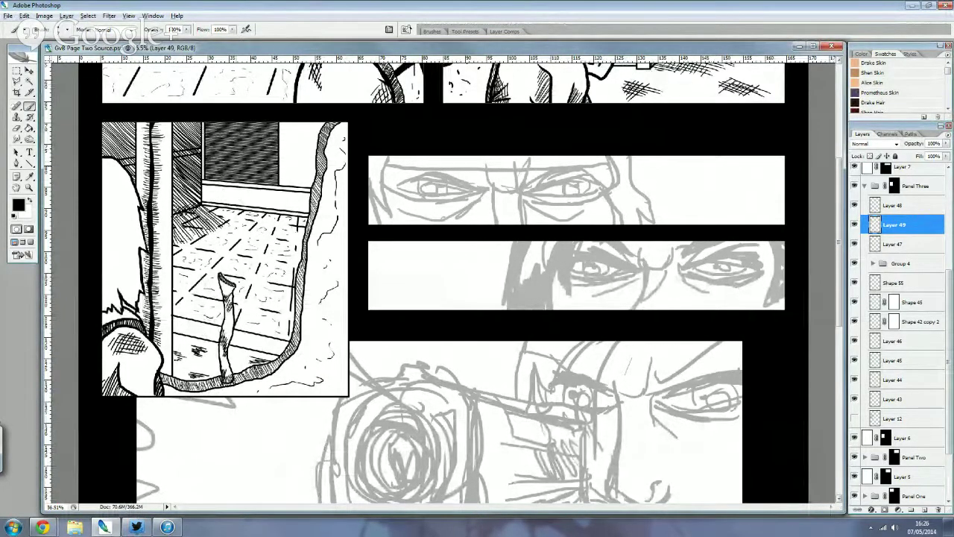
- Move Layers 48 through 43 into Group 5
scroll(447, 283, "up", 2)
scroll(447, 283, "down", 2)
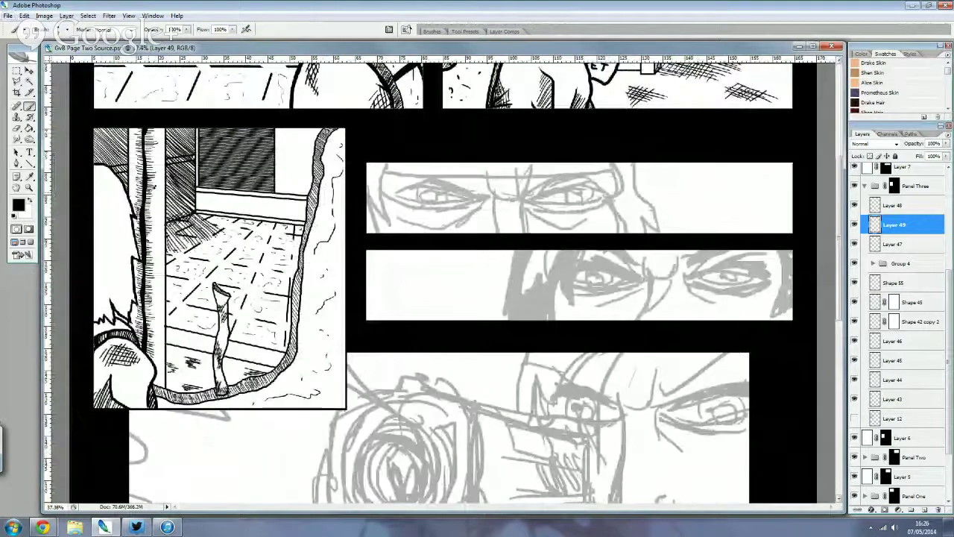
left_click(896, 207)
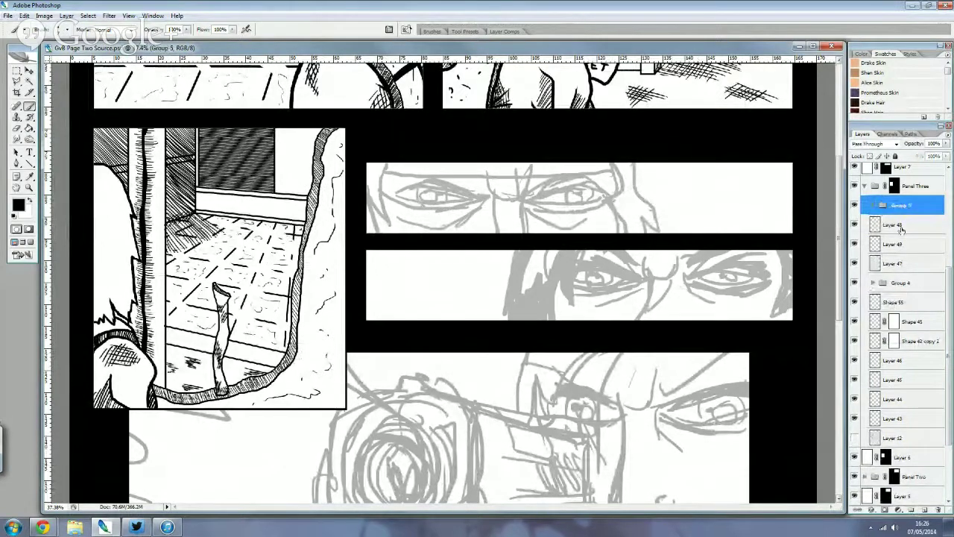
scroll(886, 298, "down", 2)
left_click(913, 321, "shift")
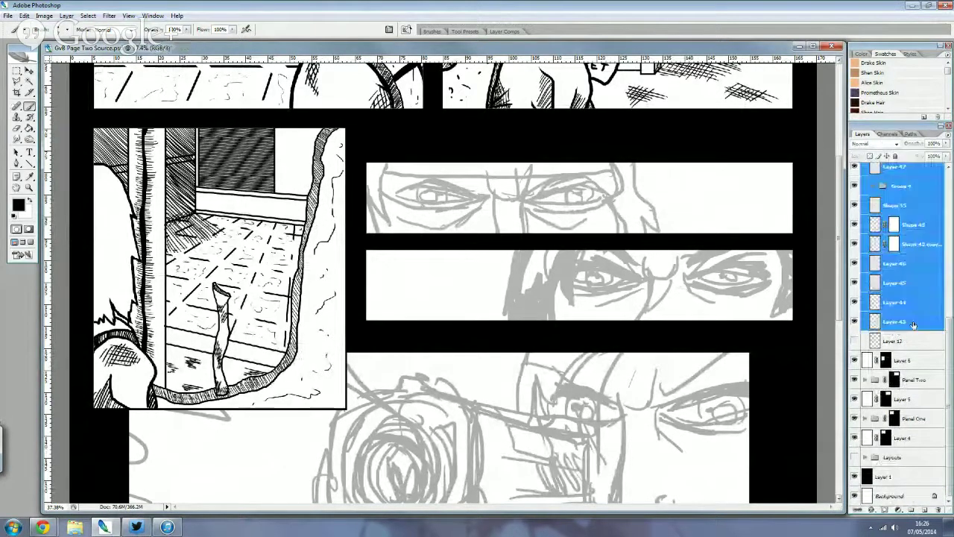
scroll(911, 313, "up", 3)
left_click_drag(908, 254, 903, 224)
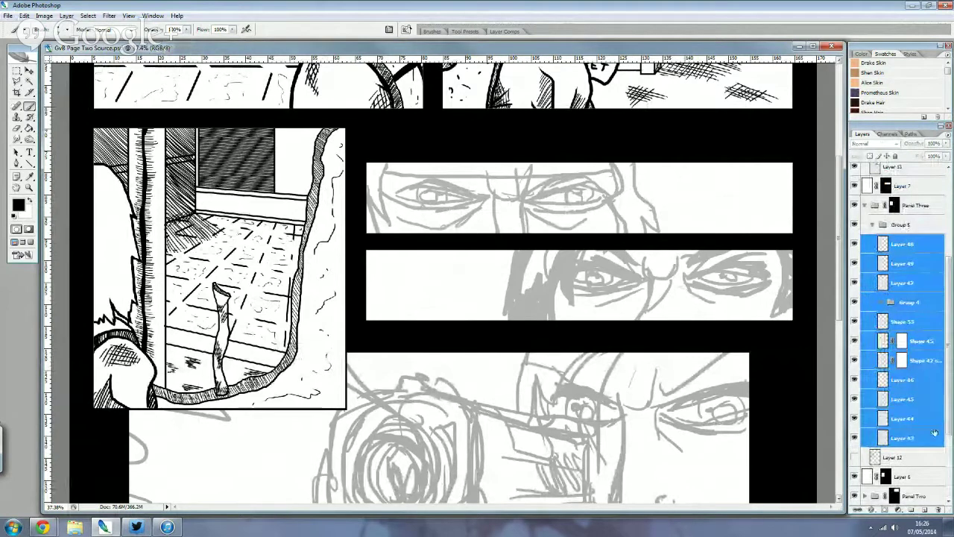
- Add new Layer 50 and place it above Group 5
left_click(924, 510)
left_click_drag(901, 244, 924, 219)
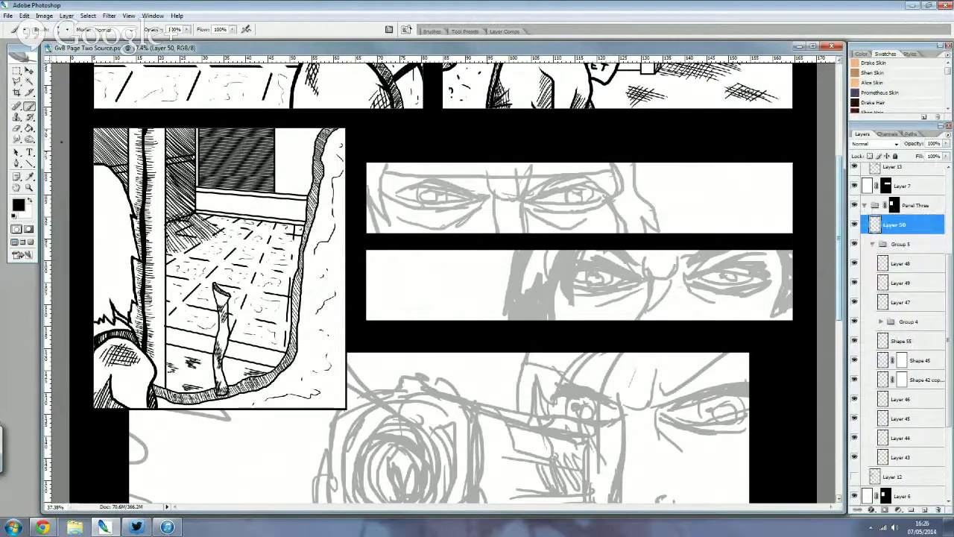
scroll(195, 210, "up", 2)
- Ink the outline of a small box on the floor tiles, with cracks below it
scroll(195, 210, "up", 2)
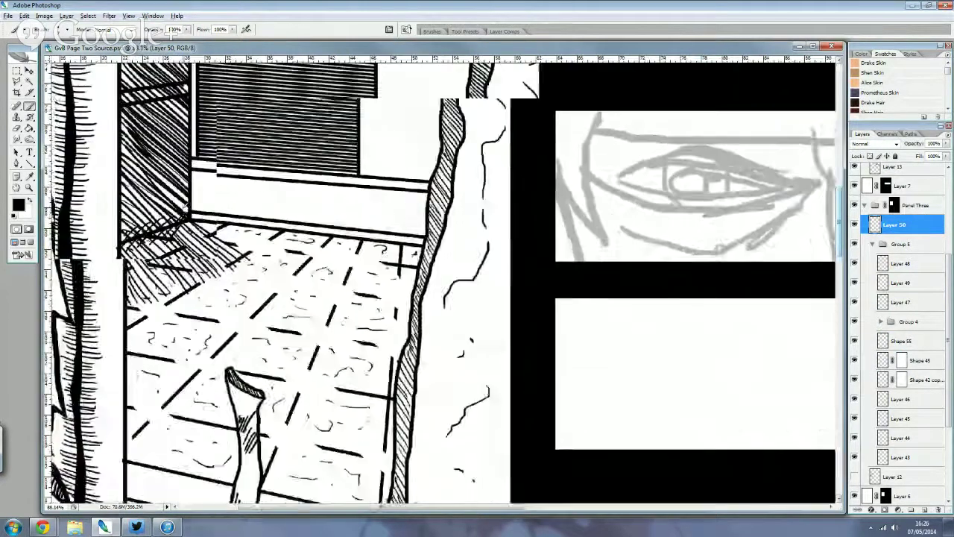
scroll(195, 210, "up", 1)
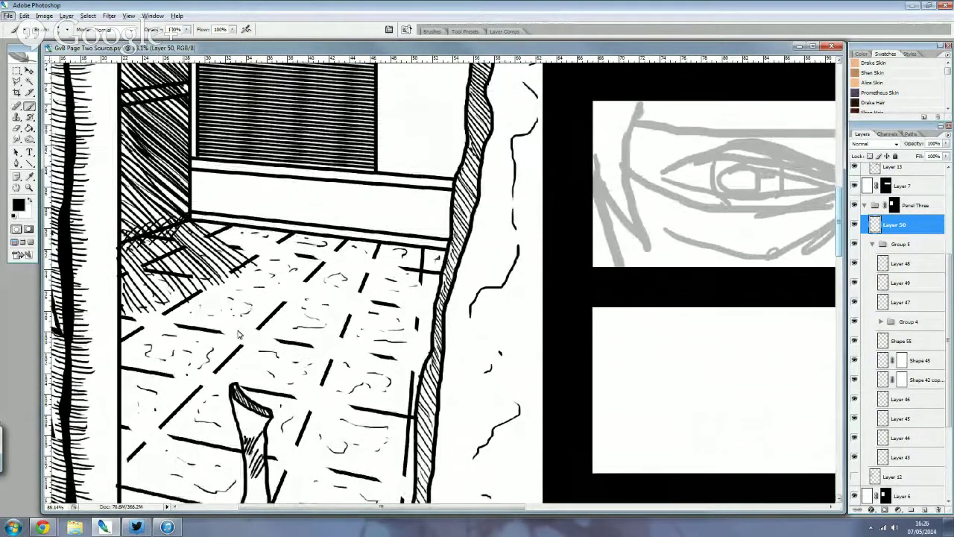
mouse_move(237, 322)
left_mouse_down()
mouse_move(237, 341)
mouse_move(205, 319)
mouse_move(231, 336)
mouse_move(214, 307)
mouse_move(280, 313)
mouse_move(224, 302)
left_mouse_up()
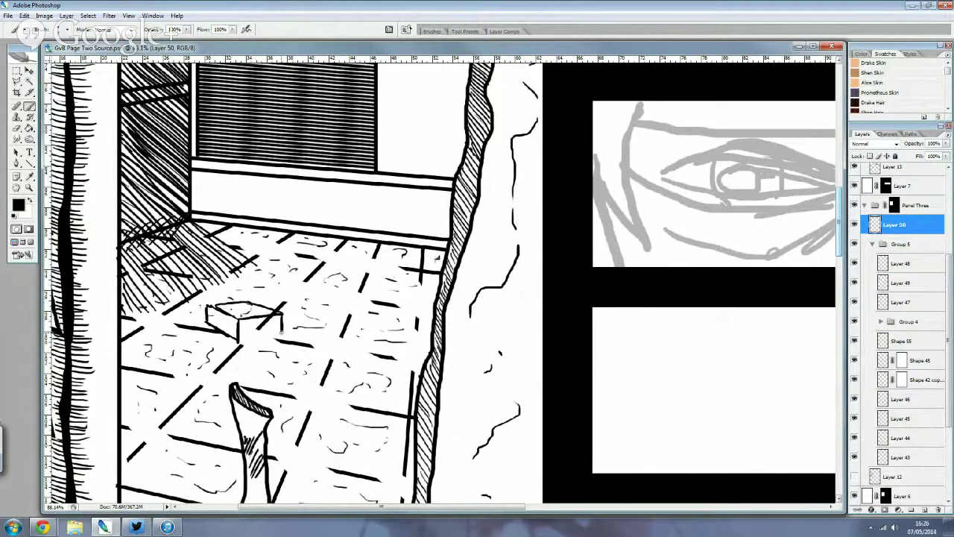
left_click_drag(281, 331, 252, 339)
left_click_drag(223, 302, 206, 306)
mouse_move(237, 350)
left_mouse_down()
mouse_move(258, 377)
mouse_move(193, 352)
mouse_move(212, 377)
mouse_move(257, 373)
left_mouse_up()
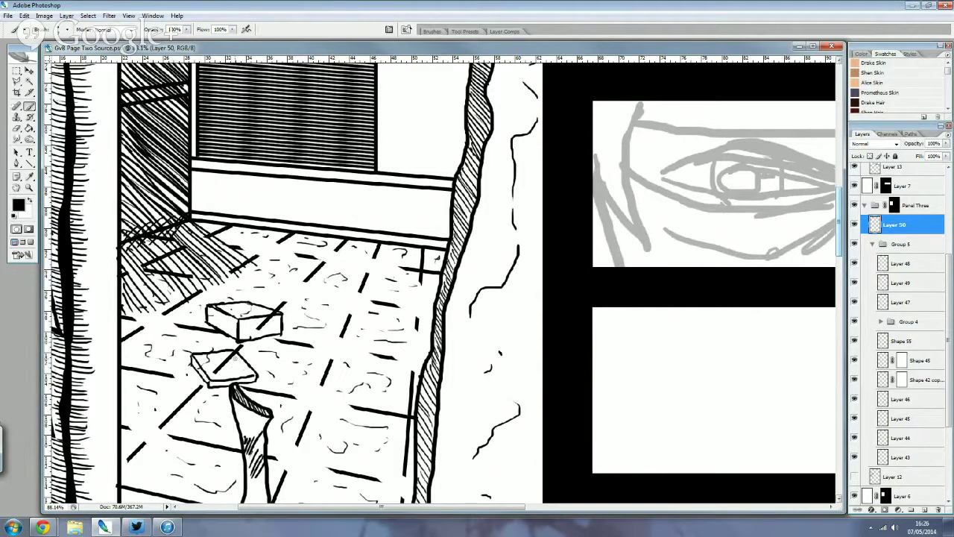
- Add an edge line to the slab and hatch the box's front and left faces
left_click_drag(235, 355, 243, 366)
left_click_drag(247, 328, 280, 329)
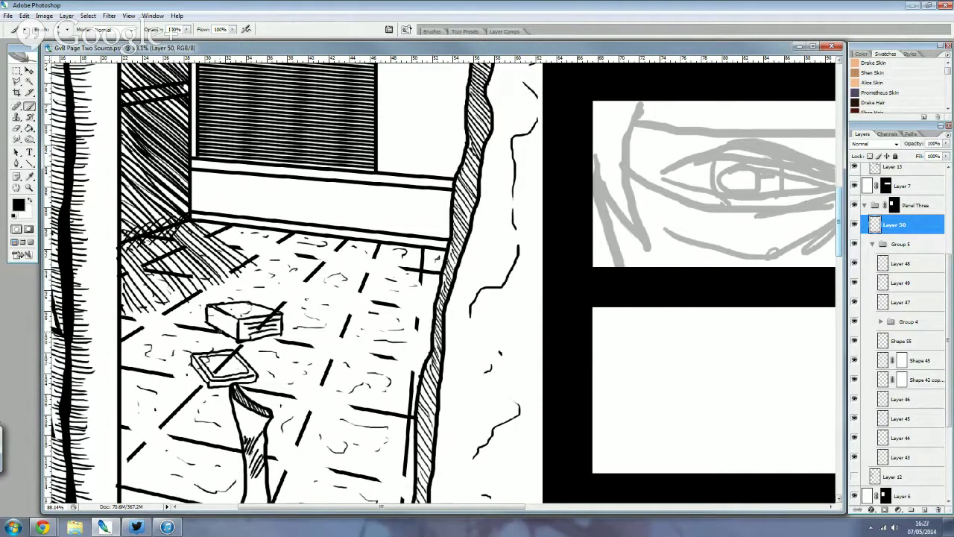
left_click_drag(213, 318, 234, 324)
left_click_drag(214, 324, 235, 332)
- Hide Group 5, erase stray marks at the box corner with a small Eraser, then show Group 5
left_click(854, 245)
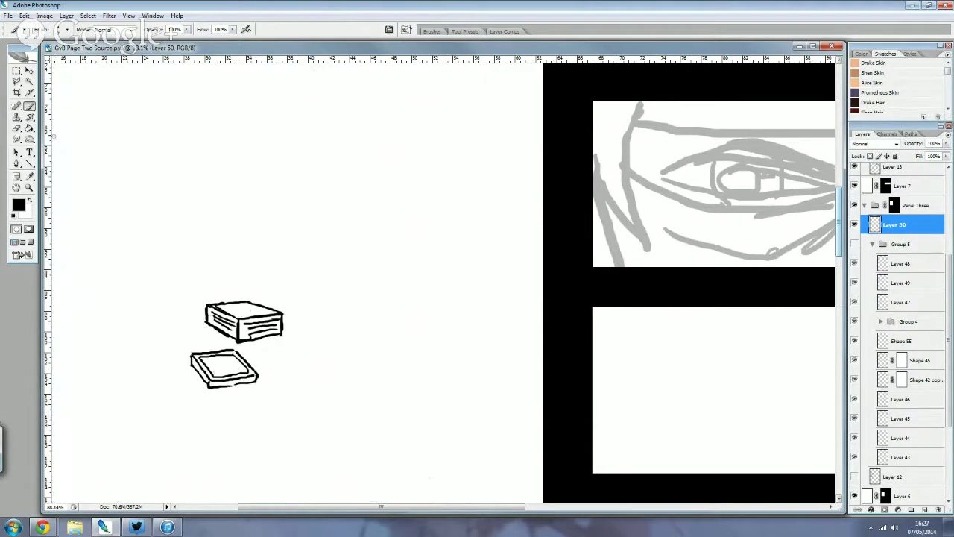
left_click(16, 128)
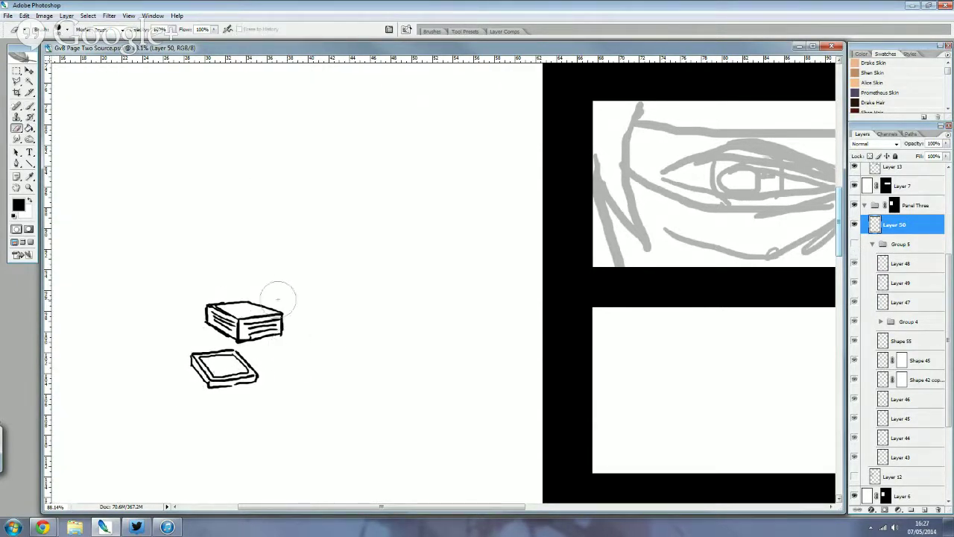
key("[")
key("[")
key("[")
key("[")
key("[")
left_click_drag(203, 301, 208, 305)
left_click(854, 244)
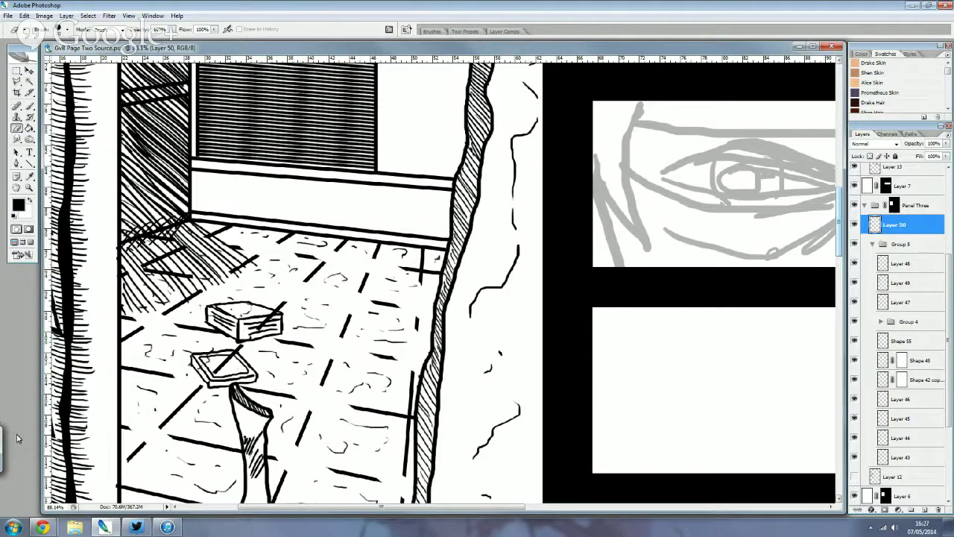
- Zoom in and ink the box's top edge with an inner rim line
left_click(223, 320)
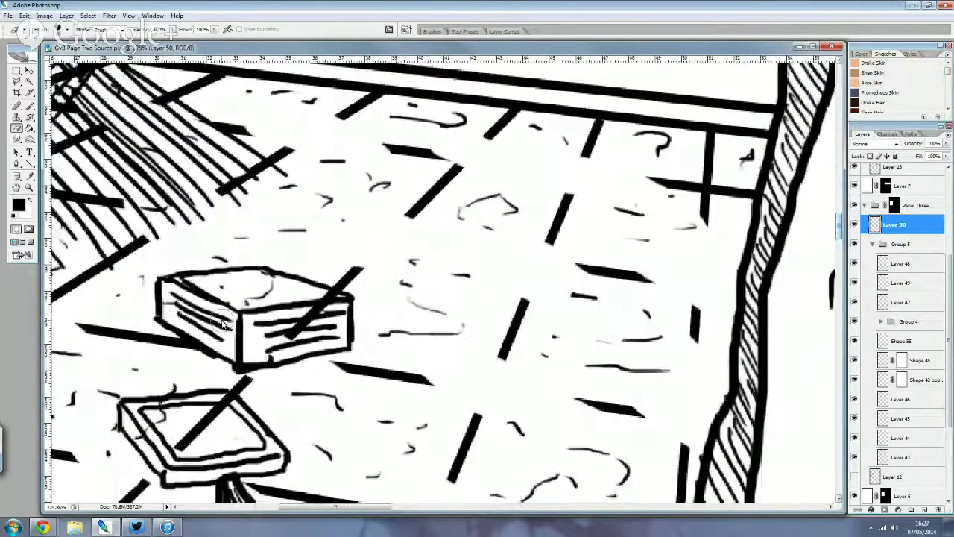
key("b")
left_click_drag(259, 271, 313, 291)
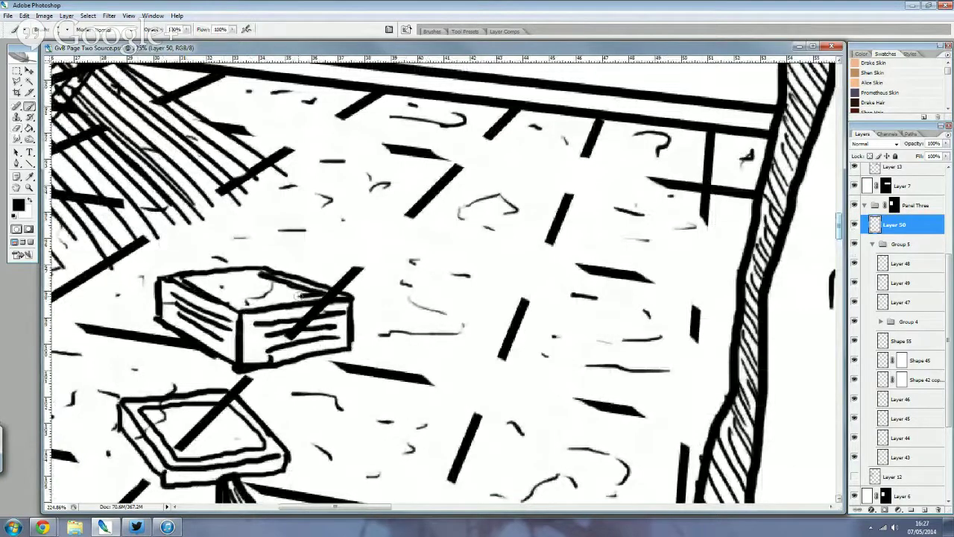
mouse_move(185, 281)
left_mouse_down()
mouse_move(258, 274)
mouse_move(305, 291)
left_mouse_up()
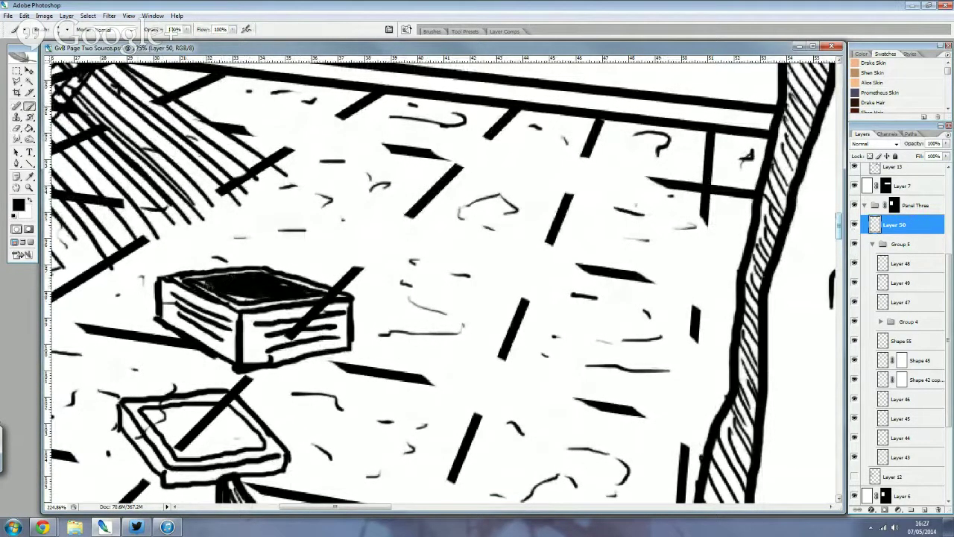
- Hatch the lower slab's top face, with diagonal hatching on its right part
scroll(305, 290, "down", 1)
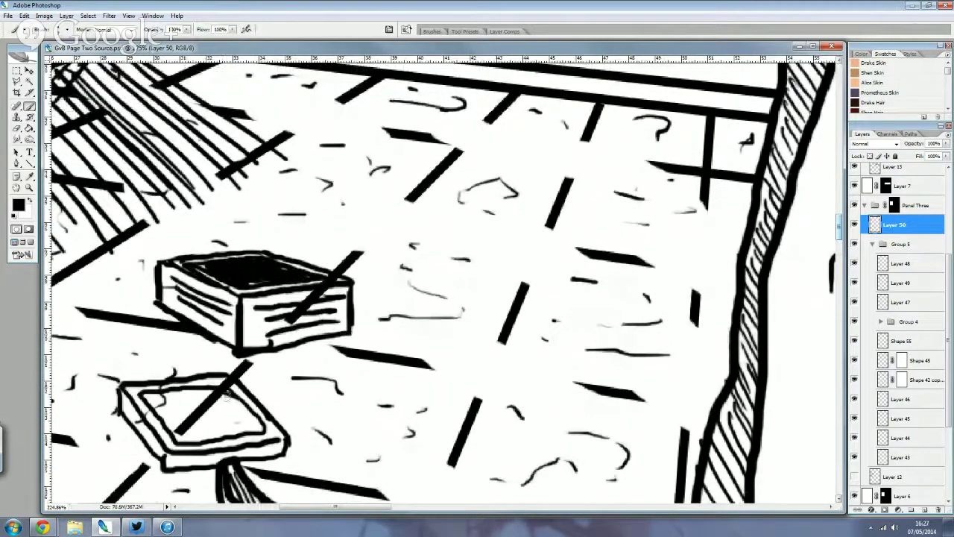
mouse_move(209, 392)
left_mouse_down()
mouse_move(253, 410)
mouse_move(180, 390)
left_mouse_up()
mouse_move(246, 411)
left_mouse_down()
mouse_move(157, 388)
mouse_move(142, 393)
left_mouse_up()
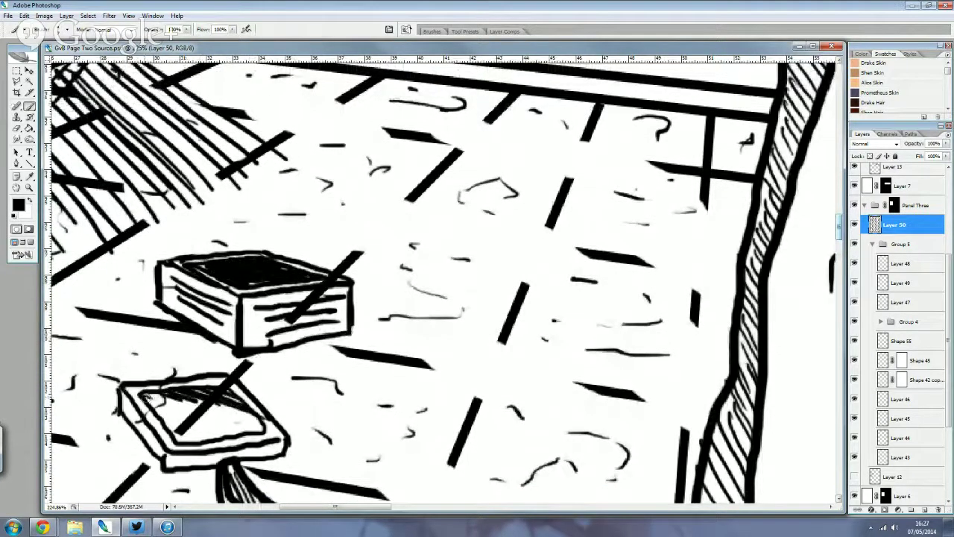
left_click_drag(225, 407, 261, 434)
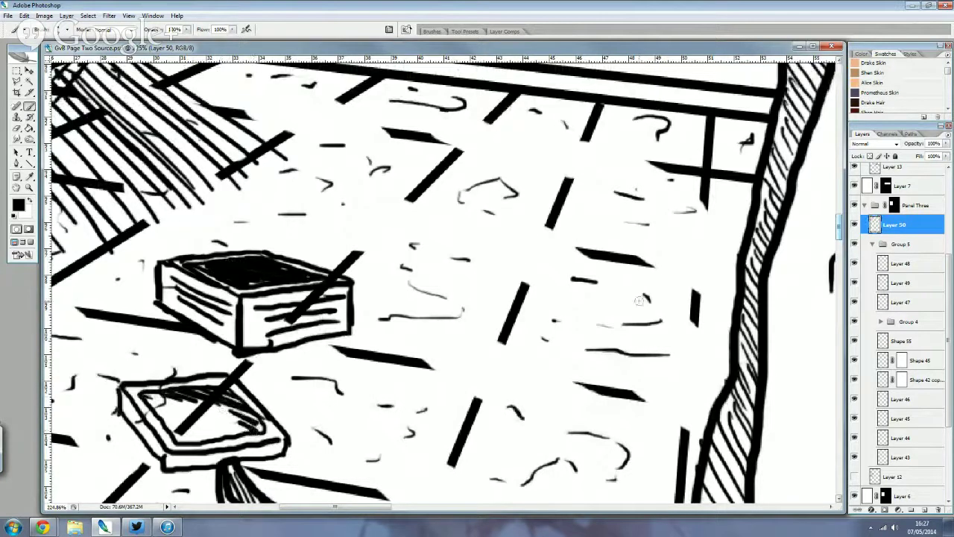
- Soften the shadow line left of the box with the Blur tool
left_click(17, 140)
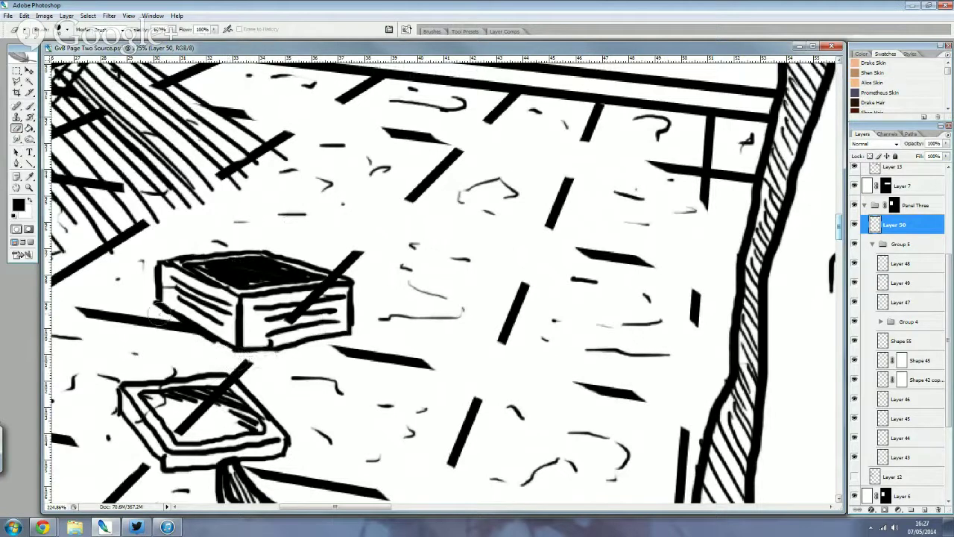
mouse_move(160, 313)
left_mouse_down()
mouse_move(206, 344)
mouse_move(324, 325)
left_mouse_up()
scroll(665, 236, "down", 3)
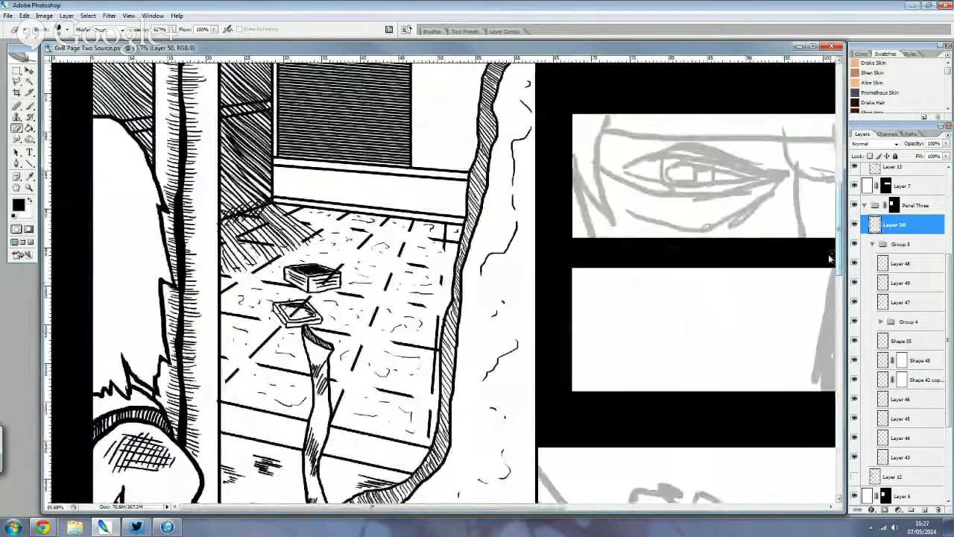
- Toggle Layer 12 on and off for reference, then undo a trial ink stroke near the back wall
scroll(385, 248, "down", 2)
scroll(386, 247, "up", 2)
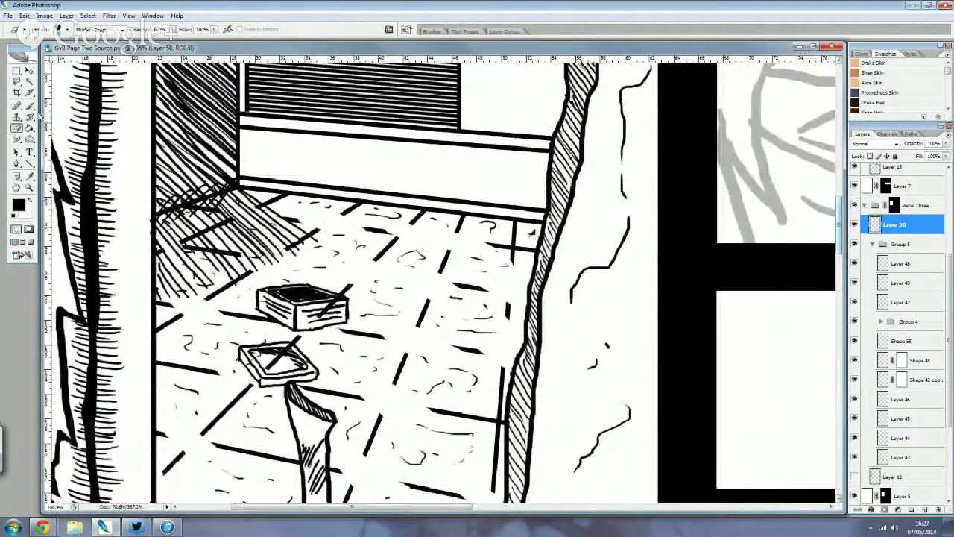
left_click(30, 107)
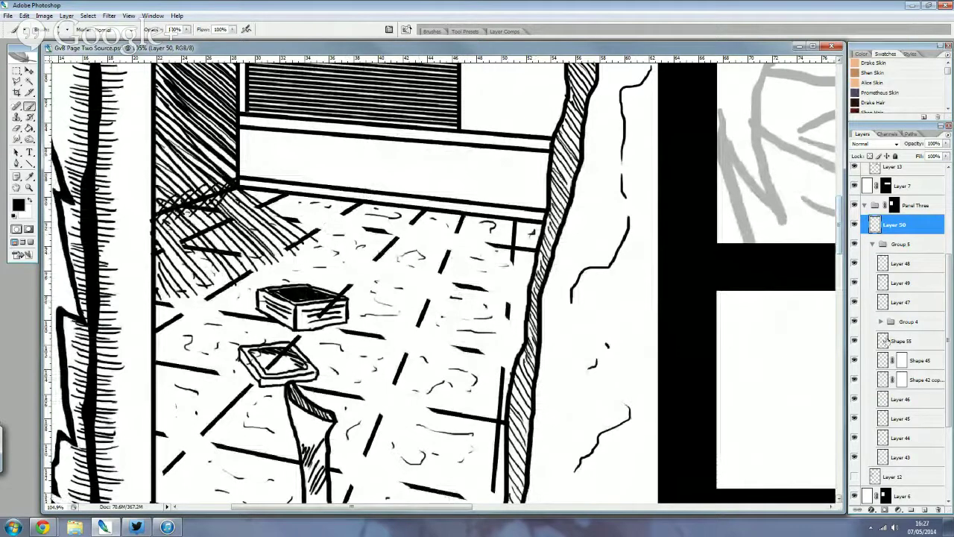
left_click(854, 476)
left_click(854, 475)
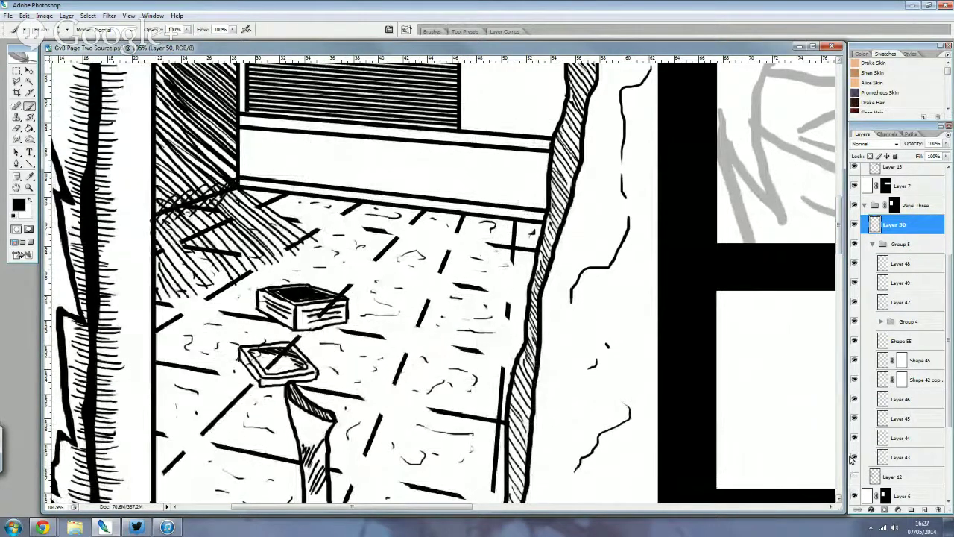
left_click_drag(422, 171, 417, 207)
key("ctrl+z")
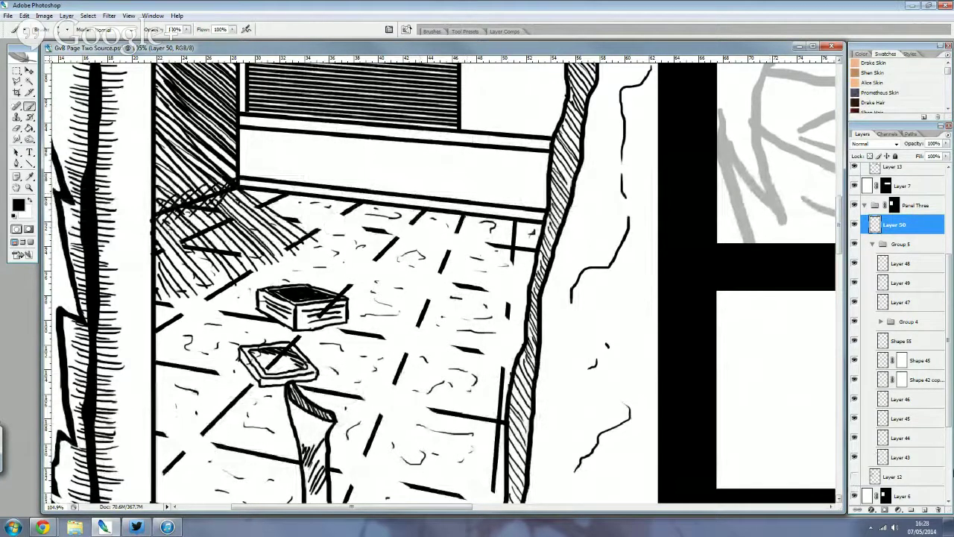
- Create Layer 51 at 27% opacity and sketch the figure's head in faint grey
left_click(924, 510)
left_click_drag(947, 145, 904, 159)
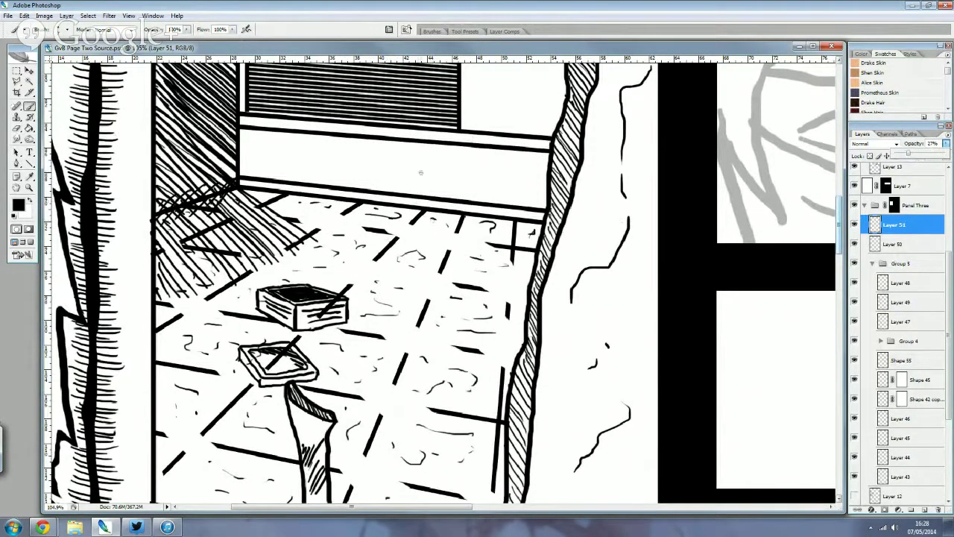
left_click_drag(420, 172, 416, 205)
left_click_drag(410, 161, 410, 201)
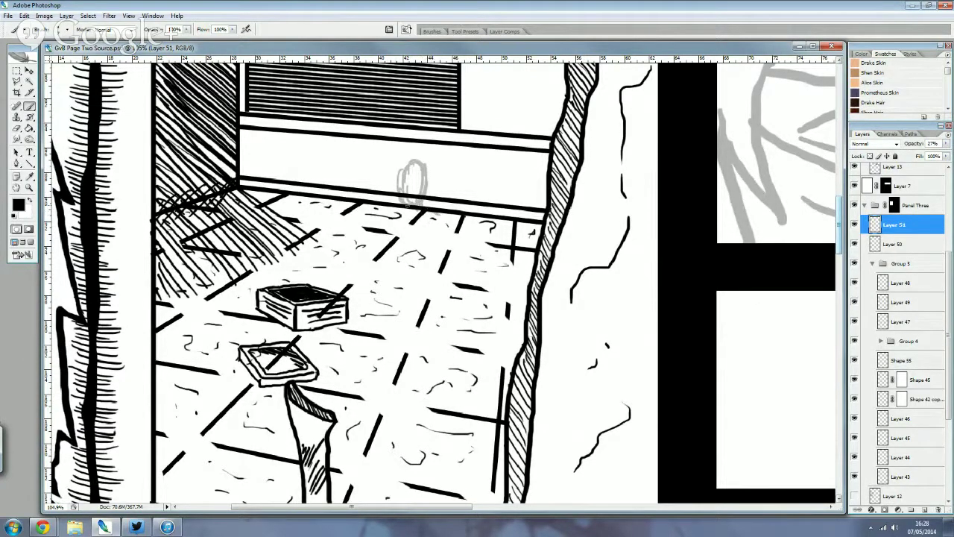
- Sketch the figure's left and right outlines down to its base on the floor
mouse_move(404, 211)
left_mouse_down()
mouse_move(391, 216)
mouse_move(438, 234)
mouse_move(403, 257)
left_mouse_up()
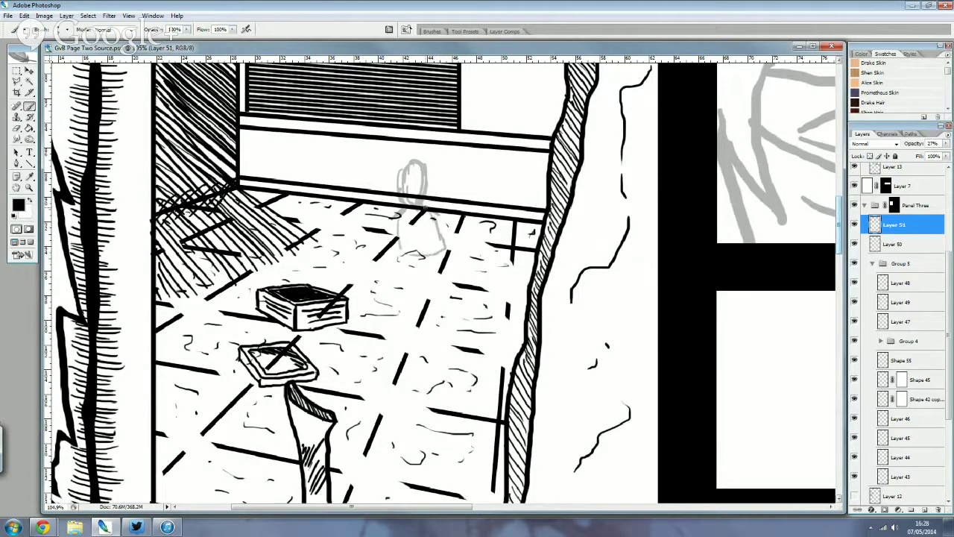
mouse_move(433, 219)
left_mouse_down()
mouse_move(436, 254)
mouse_move(400, 259)
mouse_move(422, 266)
left_mouse_up()
left_click_drag(436, 216, 447, 225)
left_click_drag(386, 222, 387, 233)
mouse_move(442, 218)
left_mouse_down()
mouse_move(459, 246)
mouse_move(447, 296)
left_mouse_up()
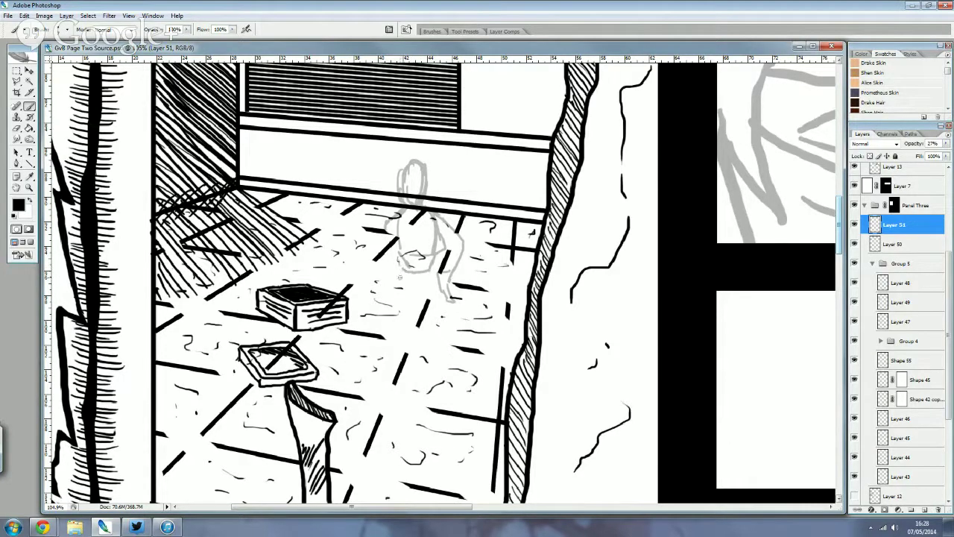
- Sketch the figure's legs, left side and hooded head in grey pencil strokes
left_click_drag(429, 267, 442, 346)
left_click_drag(423, 284, 424, 357)
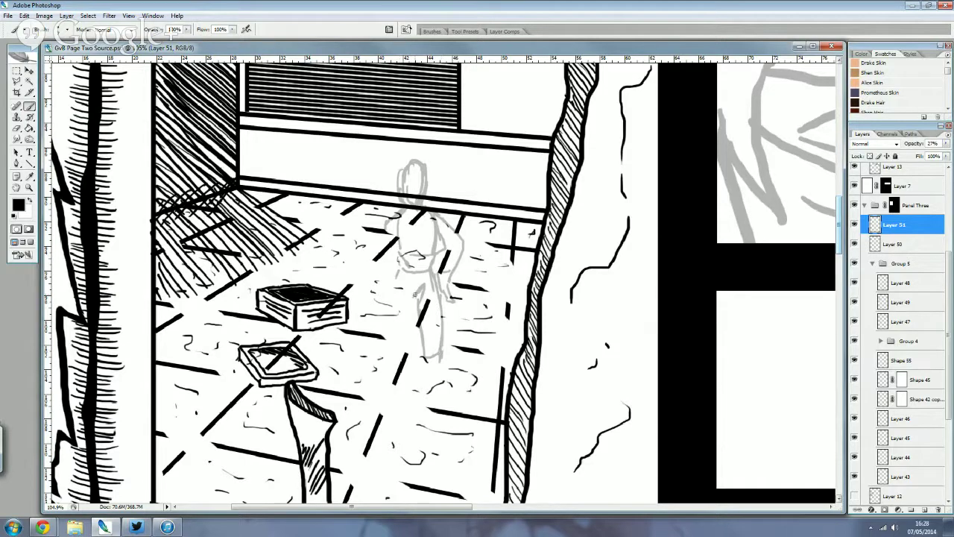
left_click_drag(415, 295, 400, 339)
mouse_move(394, 273)
left_mouse_down()
mouse_move(388, 346)
mouse_move(375, 357)
mouse_move(395, 368)
left_mouse_up()
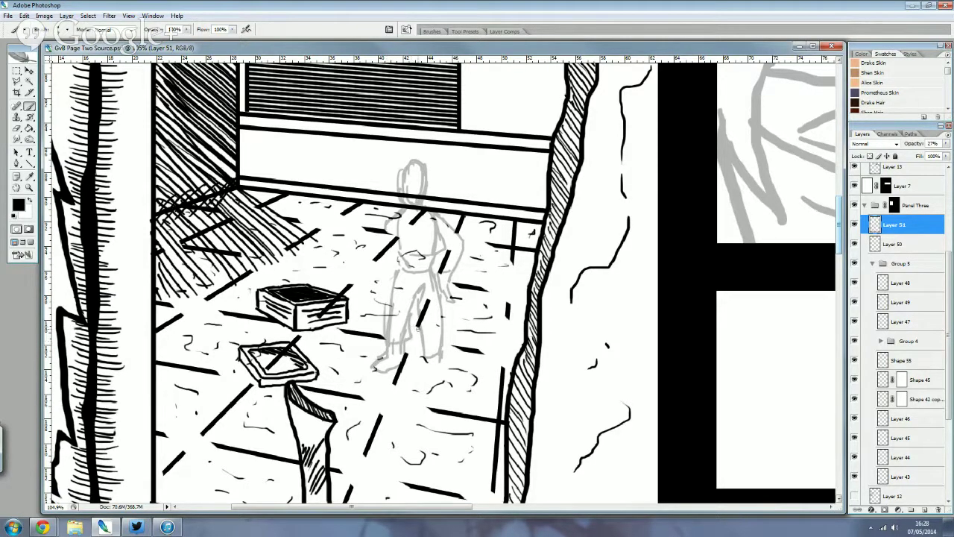
mouse_move(418, 329)
left_mouse_down()
mouse_move(439, 320)
mouse_move(426, 362)
left_mouse_up()
mouse_move(382, 257)
left_mouse_down()
mouse_move(369, 304)
mouse_move(389, 286)
left_mouse_up()
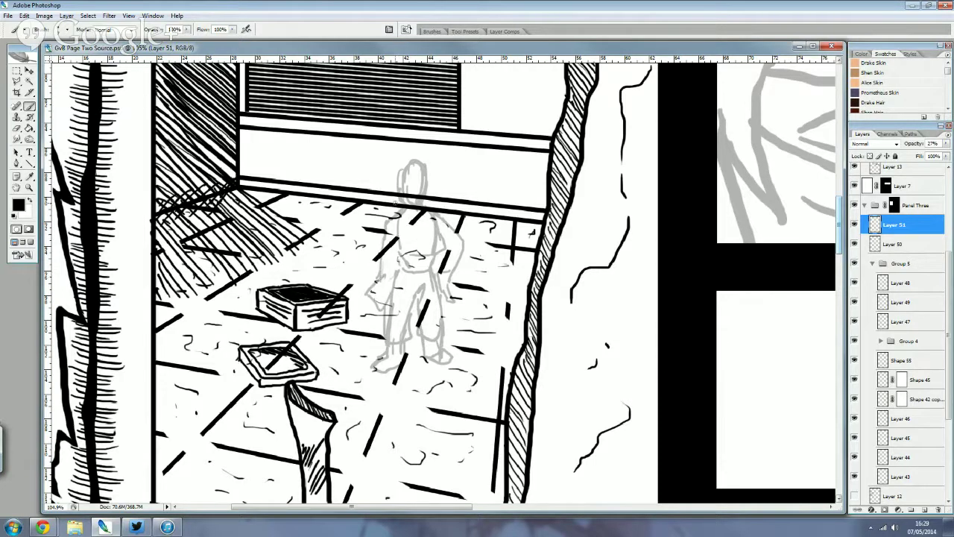
mouse_move(418, 174)
left_mouse_down()
mouse_move(408, 193)
mouse_move(417, 156)
mouse_move(428, 184)
mouse_move(425, 161)
left_mouse_up()
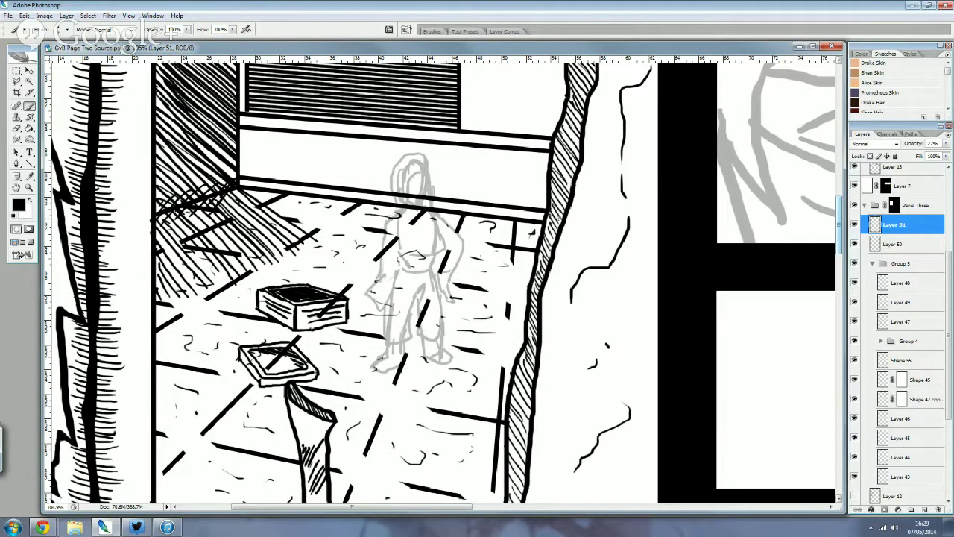
- Hide the inked background, add a new inking layer, and ink the figure's hair in black
left_click(854, 263)
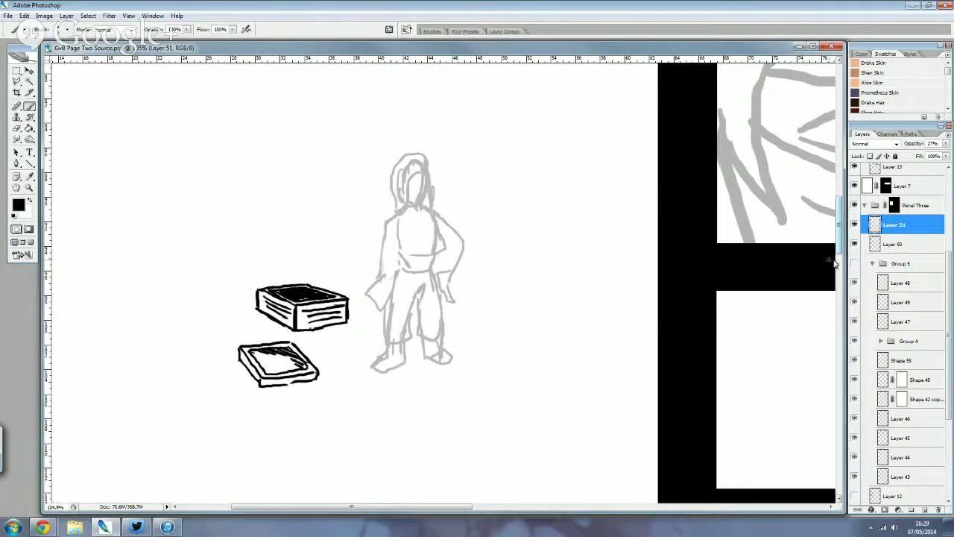
scroll(342, 136, "up", 2)
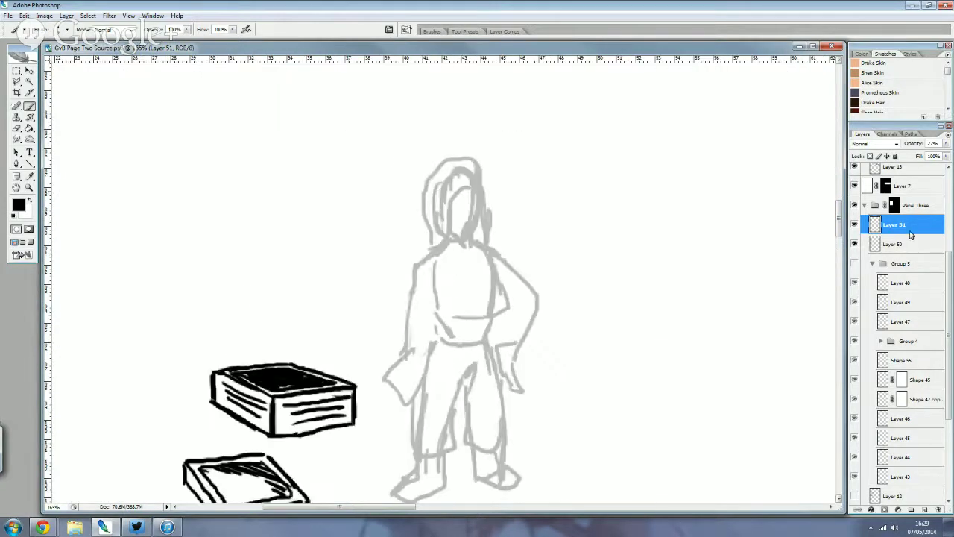
key("ctrl+shift+alt+n")
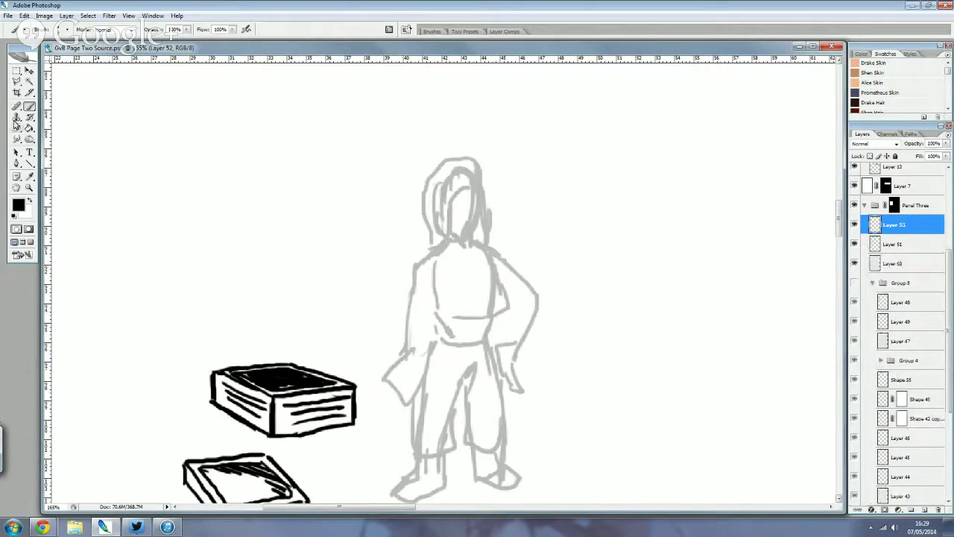
scroll(279, 161, "down", 1)
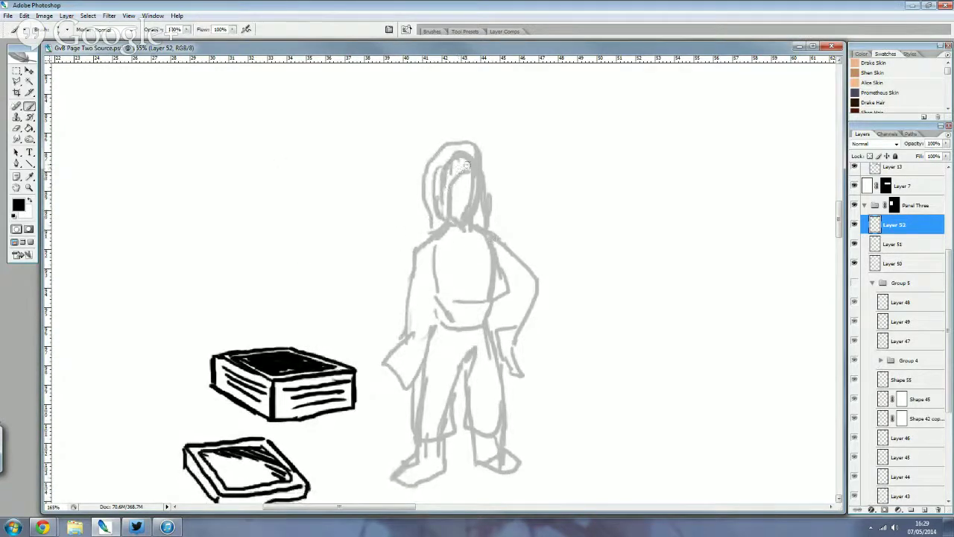
mouse_move(470, 161)
left_mouse_down()
mouse_move(451, 212)
mouse_move(450, 146)
left_mouse_up()
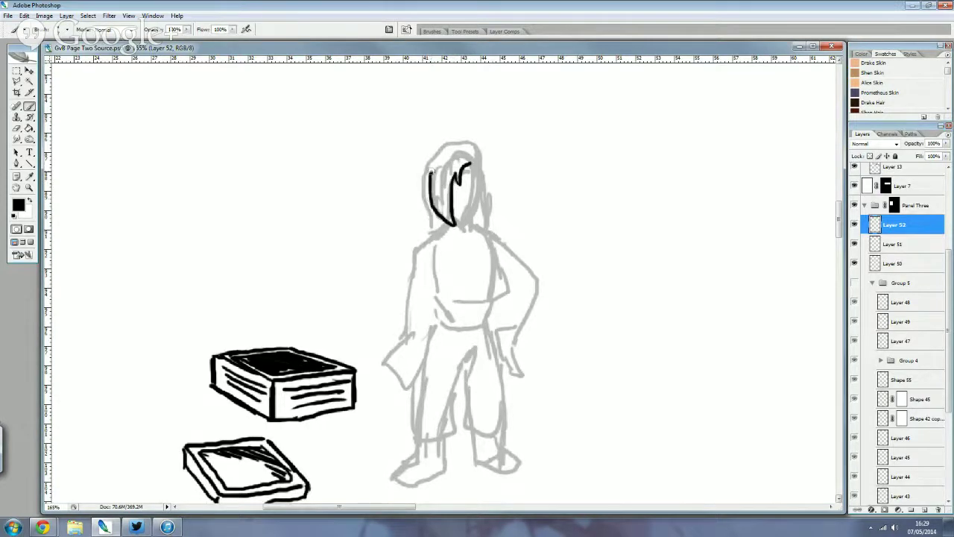
left_click_drag(469, 146, 488, 224)
mouse_move(469, 165)
left_mouse_down()
mouse_move(481, 212)
mouse_move(456, 223)
left_mouse_up()
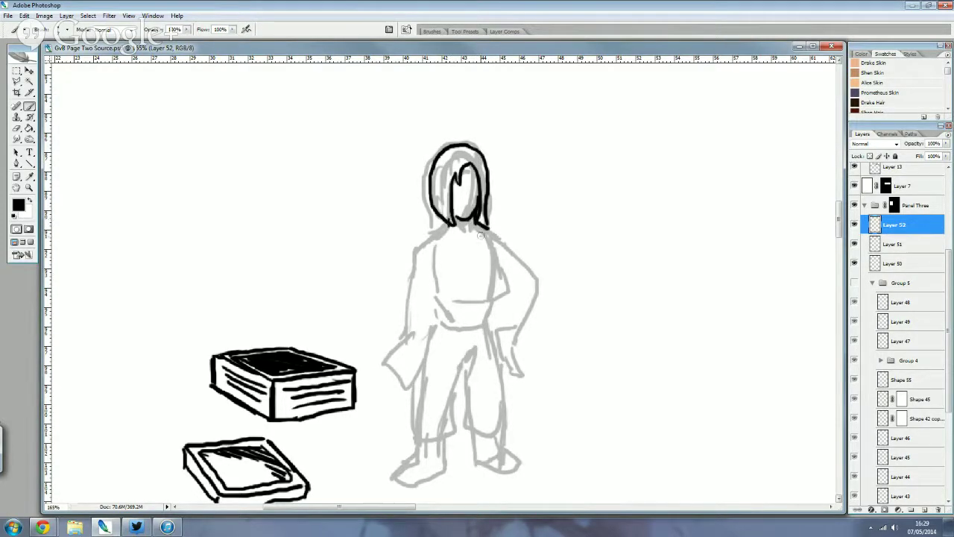
- Ink the chin, neck, shoulders, tunic corner, eyes, mouth and right arm, undoing a stray stroke
mouse_move(483, 248)
left_mouse_down()
mouse_move(449, 254)
mouse_move(439, 218)
mouse_move(431, 224)
left_mouse_up()
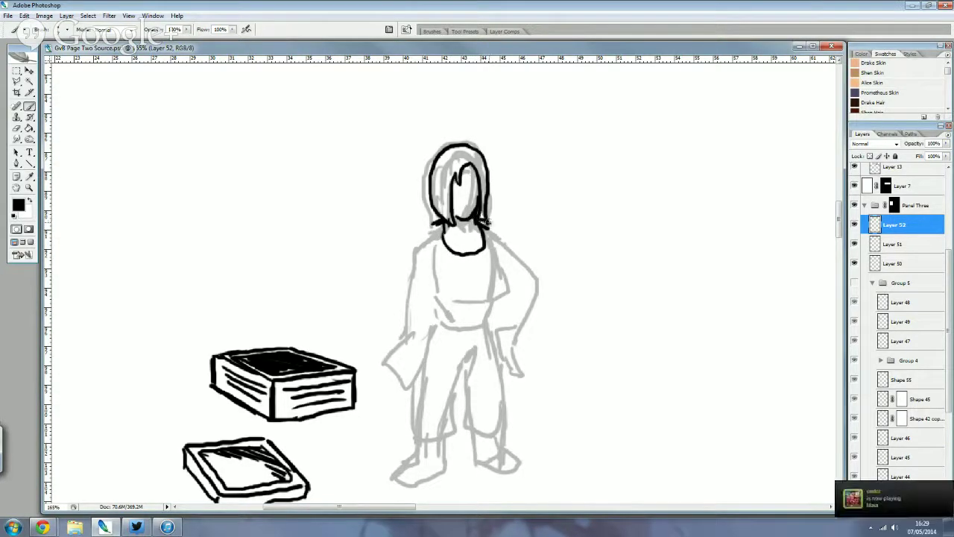
mouse_move(486, 222)
left_mouse_down()
mouse_move(501, 273)
mouse_move(443, 300)
left_mouse_up()
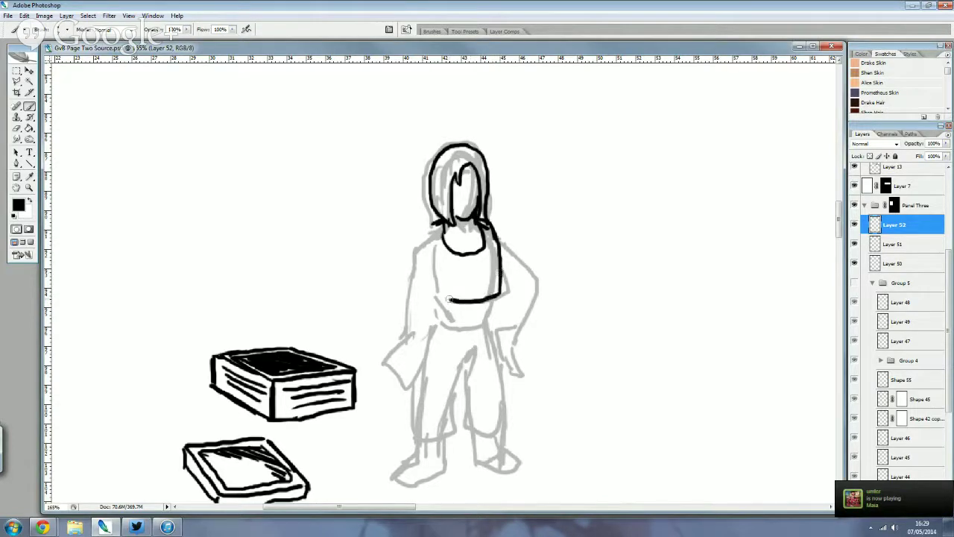
left_click_drag(429, 226, 438, 273)
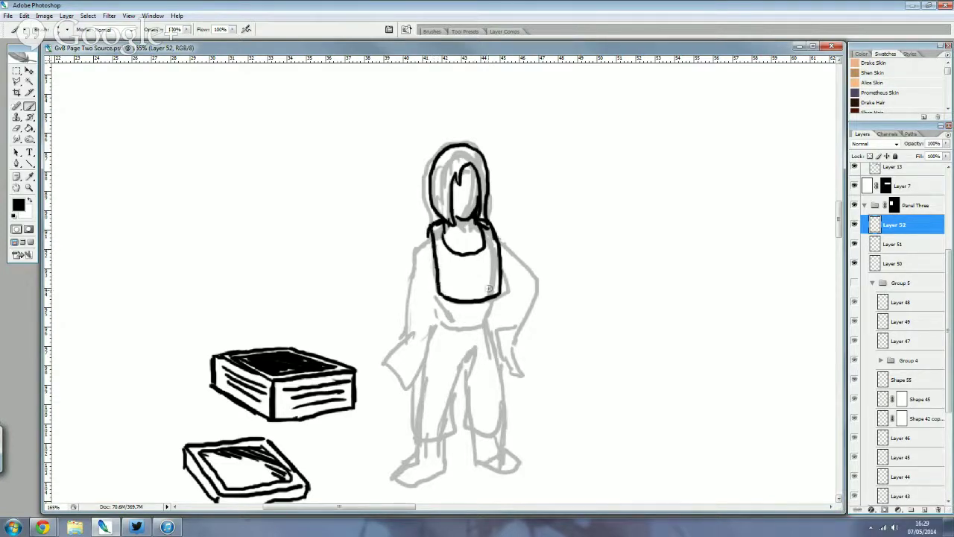
left_click_drag(497, 292, 488, 313)
mouse_move(475, 182)
left_mouse_down()
mouse_move(458, 187)
mouse_move(468, 200)
mouse_move(453, 192)
left_mouse_up()
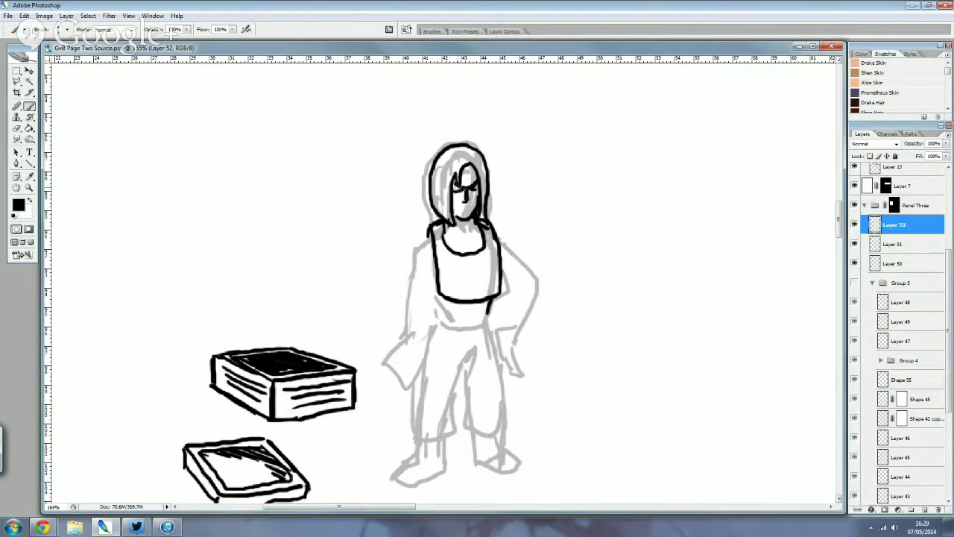
key("ctrl+z")
mouse_move(473, 182)
left_mouse_down()
mouse_move(465, 226)
mouse_move(510, 238)
mouse_move(519, 256)
mouse_move(497, 266)
mouse_move(528, 287)
mouse_move(530, 303)
left_mouse_up()
mouse_move(497, 270)
left_mouse_down()
mouse_move(511, 301)
mouse_move(499, 332)
mouse_move(512, 349)
mouse_move(497, 360)
mouse_move(500, 345)
mouse_move(495, 350)
mouse_move(511, 356)
left_mouse_up()
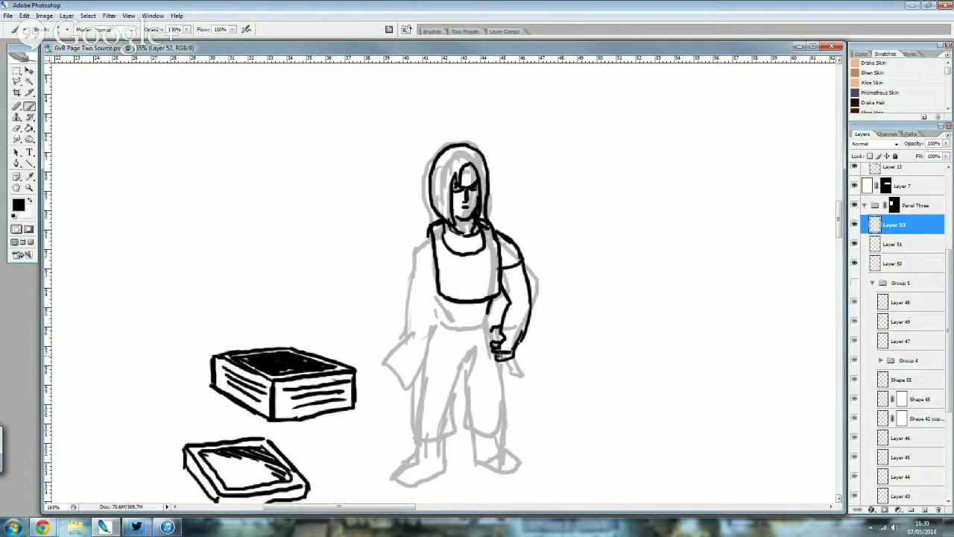
- Ink the right hand, three stripes across the vest and the belt's top edge
mouse_move(491, 312)
left_mouse_down()
mouse_move(495, 330)
mouse_move(427, 329)
mouse_move(498, 336)
mouse_move(477, 333)
left_mouse_up()
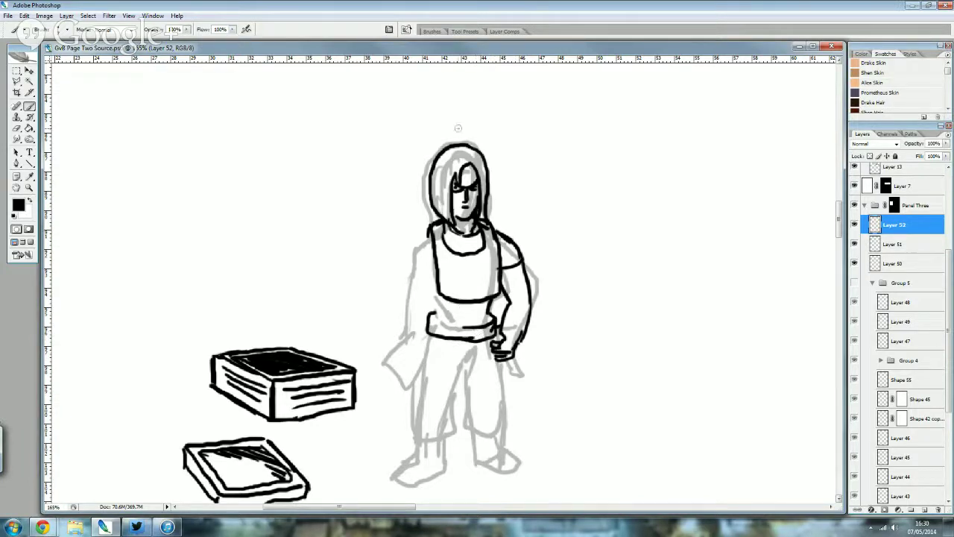
left_click_drag(490, 249, 433, 254)
left_click_drag(493, 257, 436, 262)
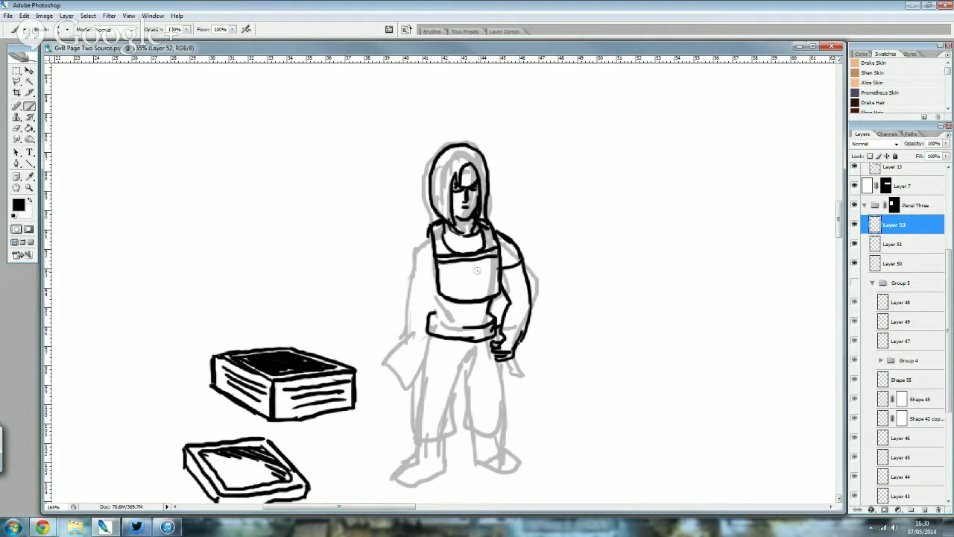
mouse_move(497, 274)
left_mouse_down()
mouse_move(440, 282)
mouse_move(489, 301)
mouse_move(433, 288)
left_mouse_up()
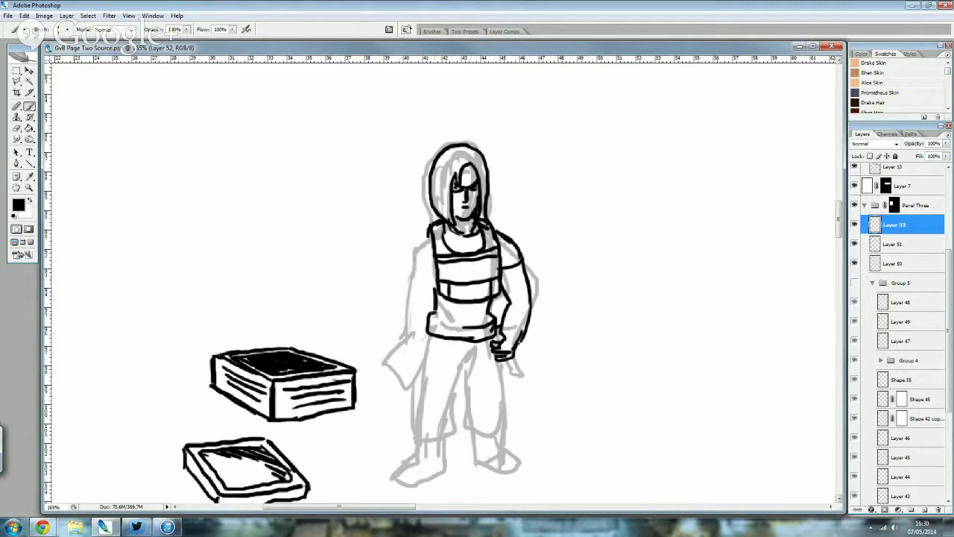
left_click_drag(463, 325, 431, 319)
- Ink the left shoulder, left upper arm and left hand outline
mouse_move(432, 223)
left_mouse_down()
mouse_move(407, 251)
mouse_move(434, 271)
left_mouse_up()
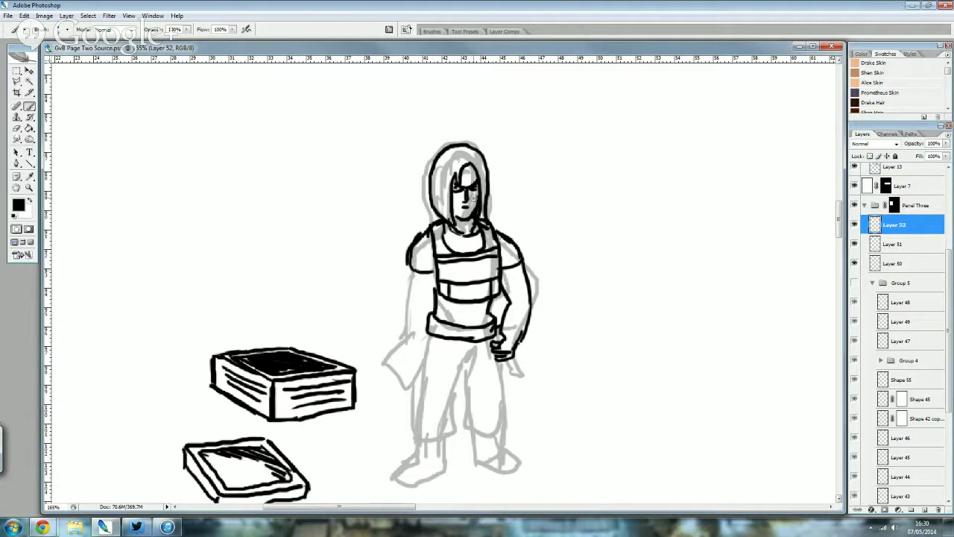
left_click_drag(410, 266, 412, 337)
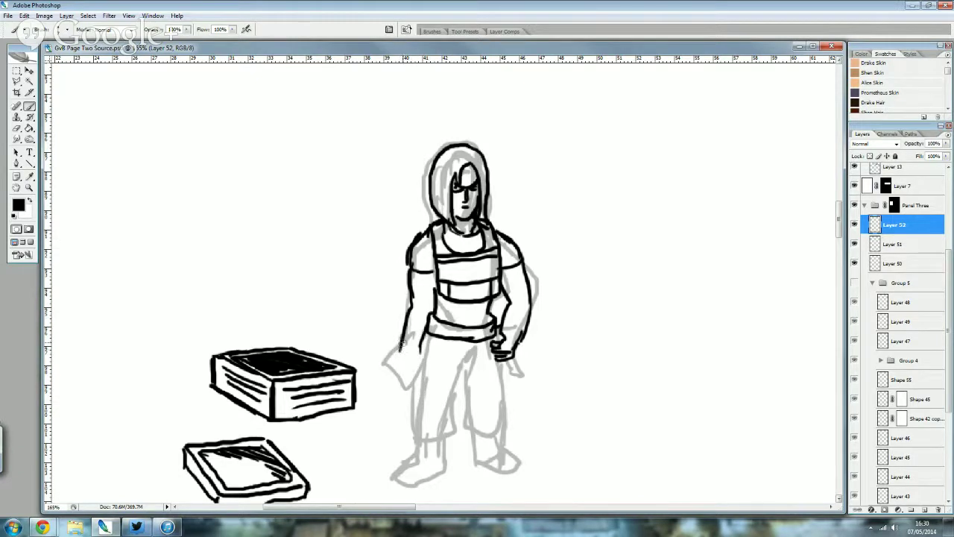
mouse_move(400, 342)
left_mouse_down()
mouse_move(402, 366)
mouse_move(412, 360)
mouse_move(395, 392)
mouse_move(419, 387)
mouse_move(424, 336)
mouse_move(463, 364)
left_mouse_up()
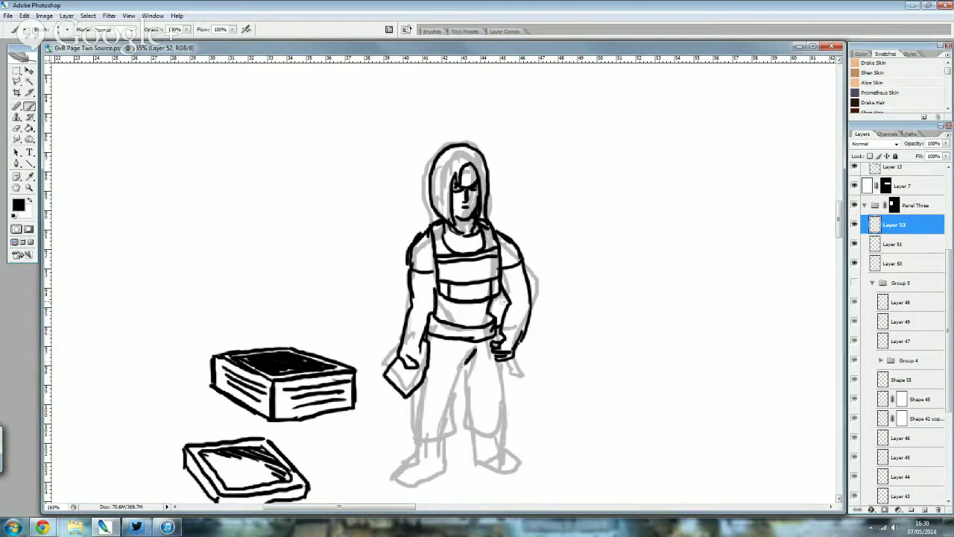
scroll(504, 301, "down", 1)
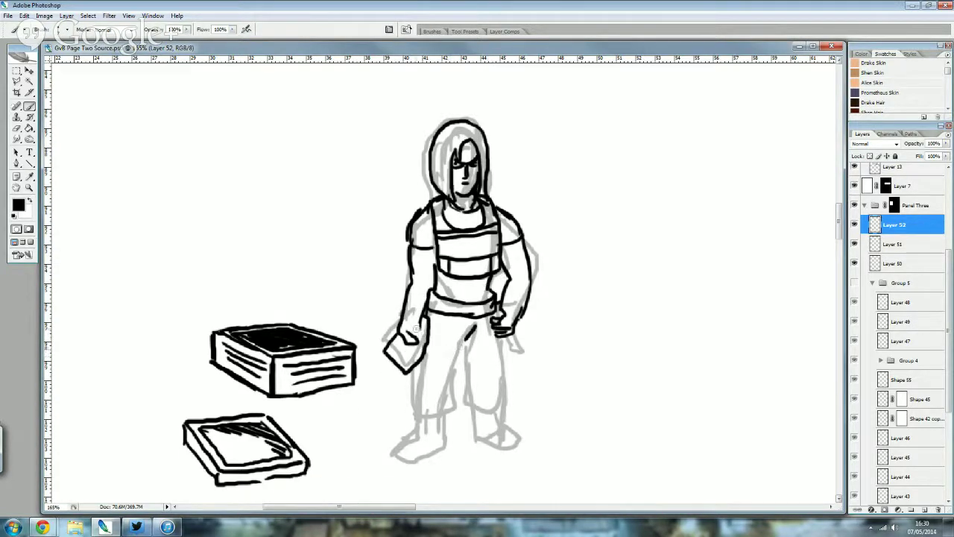
mouse_move(415, 327)
left_mouse_down()
mouse_move(421, 340)
mouse_move(421, 316)
mouse_move(459, 401)
mouse_move(450, 417)
mouse_move(425, 429)
mouse_move(407, 410)
mouse_move(407, 369)
left_mouse_up()
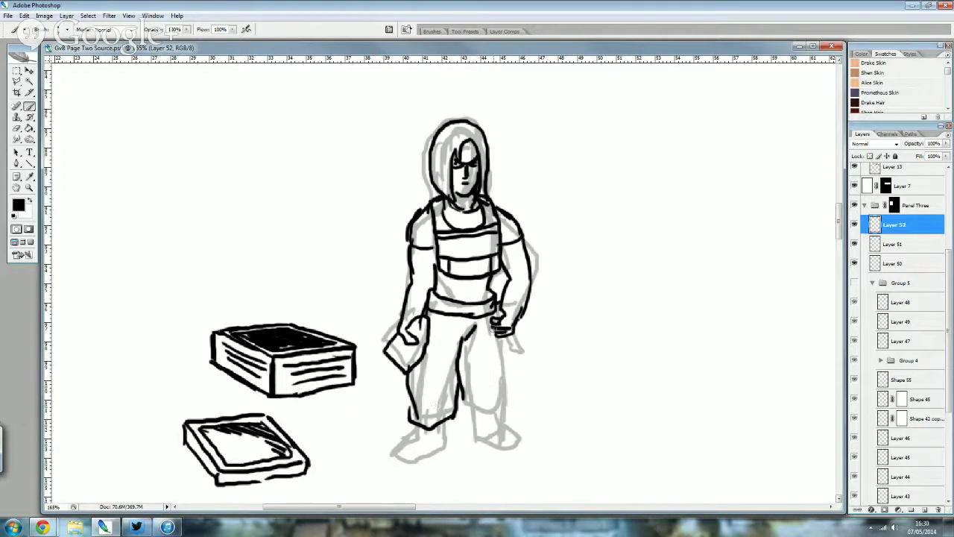
- Ink both trouser legs with their outer and inner lines down to the feet
mouse_move(492, 328)
left_mouse_down()
mouse_move(499, 388)
mouse_move(480, 422)
mouse_move(463, 379)
mouse_move(484, 412)
mouse_move(470, 436)
mouse_move(517, 447)
mouse_move(487, 456)
mouse_move(465, 441)
left_mouse_up()
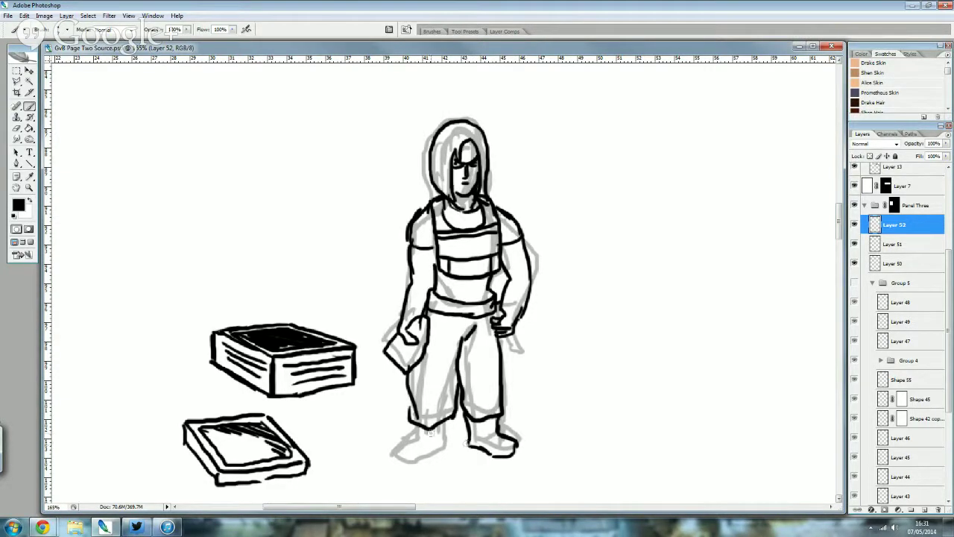
mouse_move(407, 418)
left_mouse_down()
mouse_move(409, 388)
mouse_move(427, 439)
mouse_move(445, 446)
mouse_move(395, 453)
mouse_move(412, 470)
mouse_move(444, 452)
mouse_move(424, 462)
left_mouse_up()
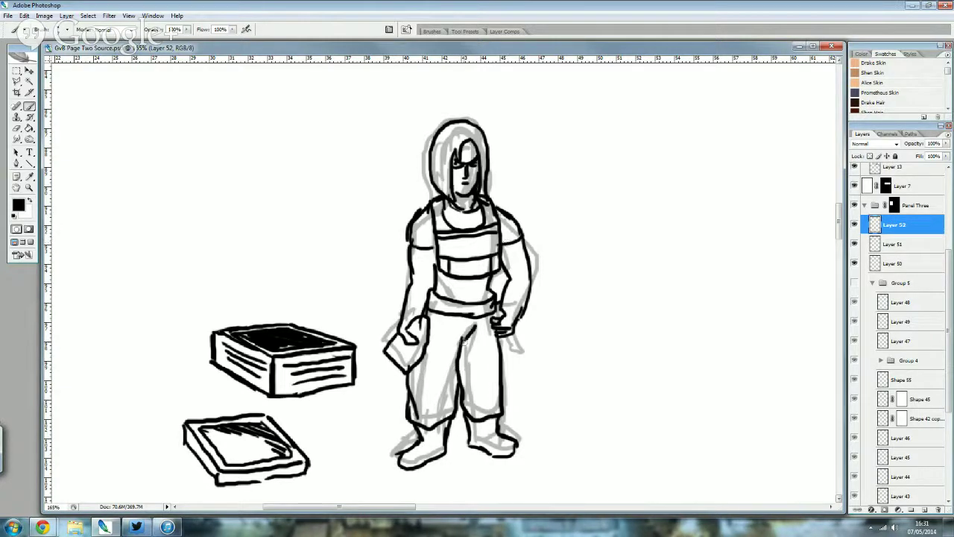
mouse_move(463, 340)
left_mouse_down()
mouse_move(458, 365)
mouse_move(474, 413)
left_mouse_up()
left_click_drag(495, 381, 498, 413)
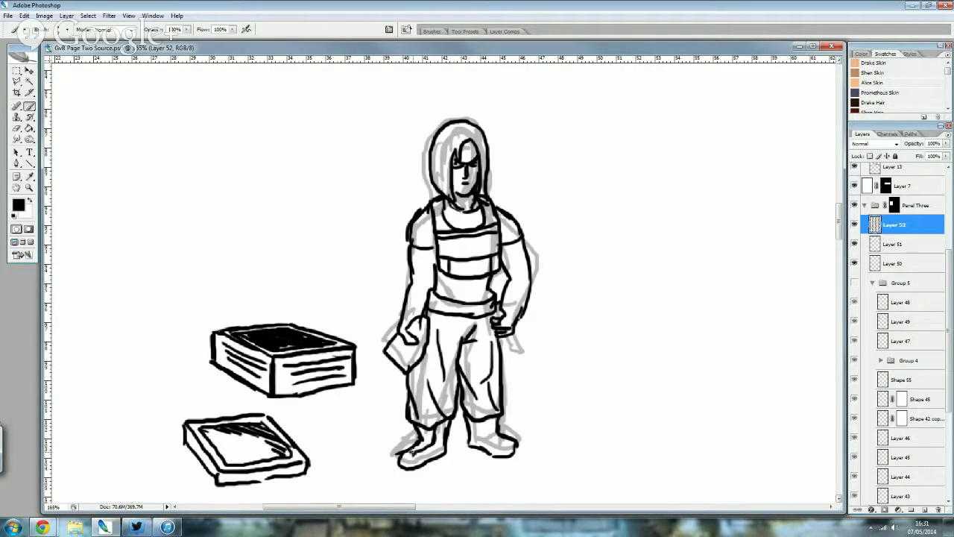
- Rework both boots' toes and darken their inner lines
left_click_drag(516, 441, 494, 451)
left_click_drag(412, 459, 426, 456)
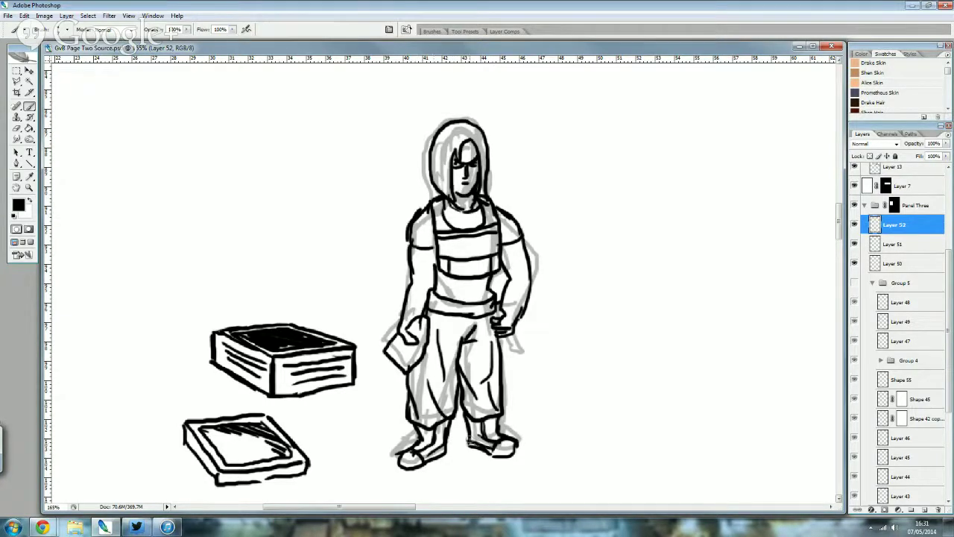
left_click_drag(468, 414, 477, 445)
left_click_drag(446, 415, 418, 459)
left_click_drag(439, 428, 415, 450)
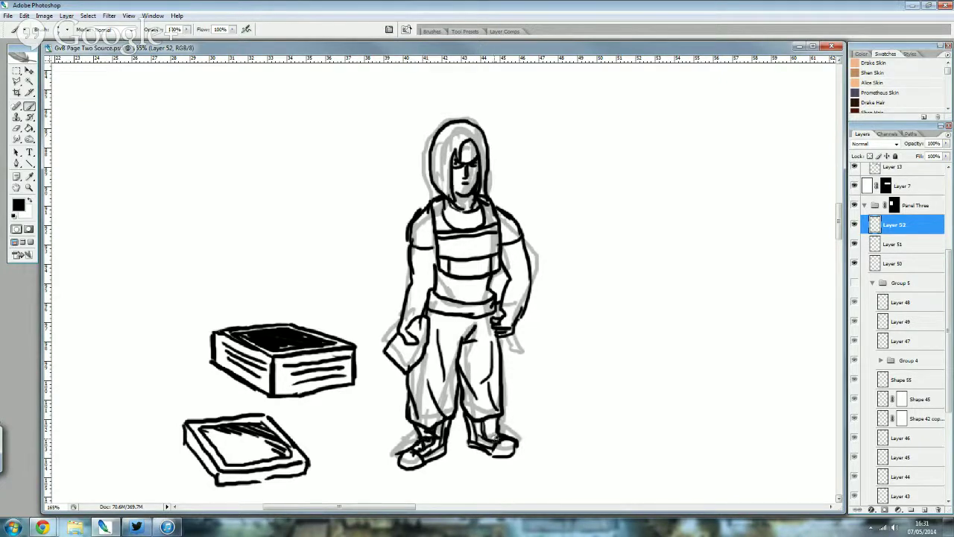
left_click_drag(497, 441, 488, 415)
- Add a line and band on the right upper arm and a cuff on the left forearm
mouse_move(531, 257)
left_mouse_down()
mouse_move(496, 268)
mouse_move(504, 293)
mouse_move(489, 314)
left_mouse_up()
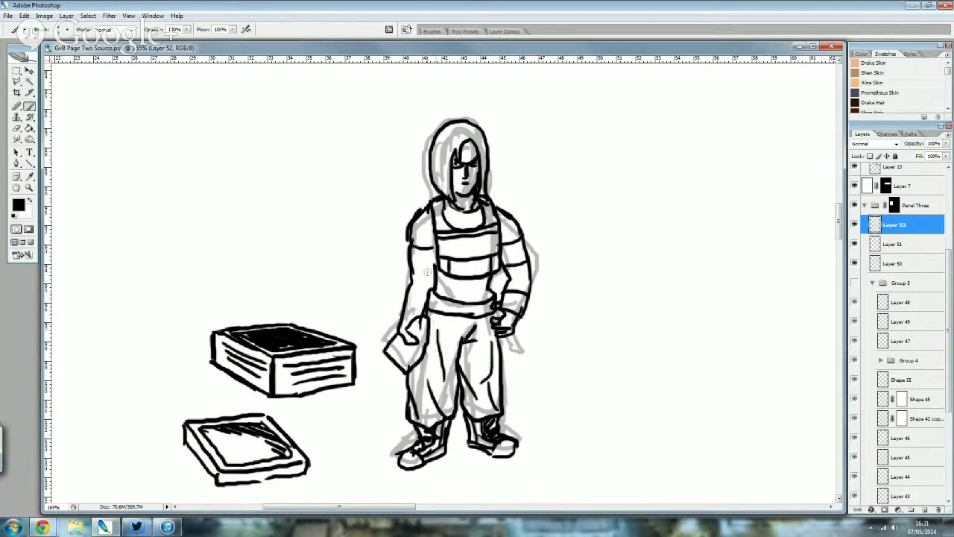
mouse_move(428, 297)
left_mouse_down()
mouse_move(403, 300)
mouse_move(428, 283)
left_mouse_up()
left_click_drag(507, 274, 529, 279)
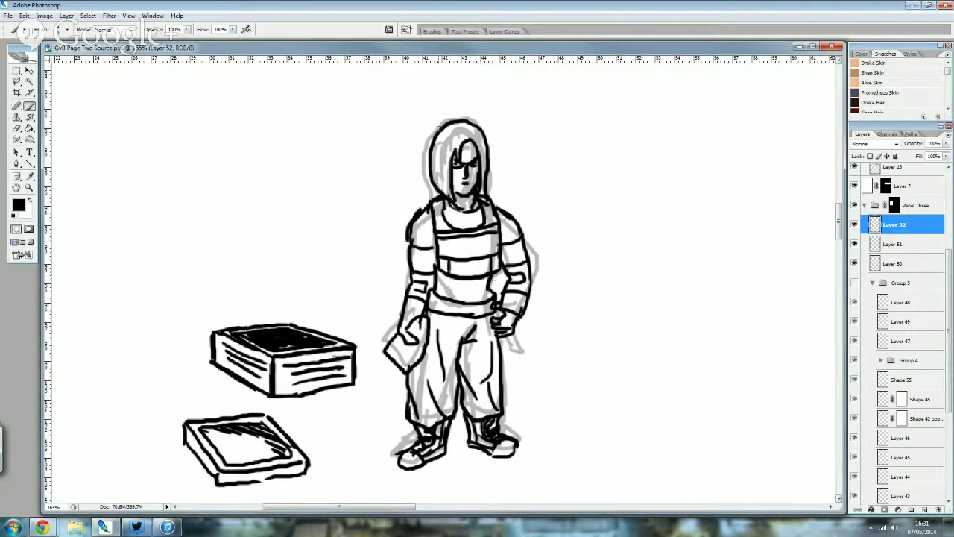
scroll(452, 196, "up", 1)
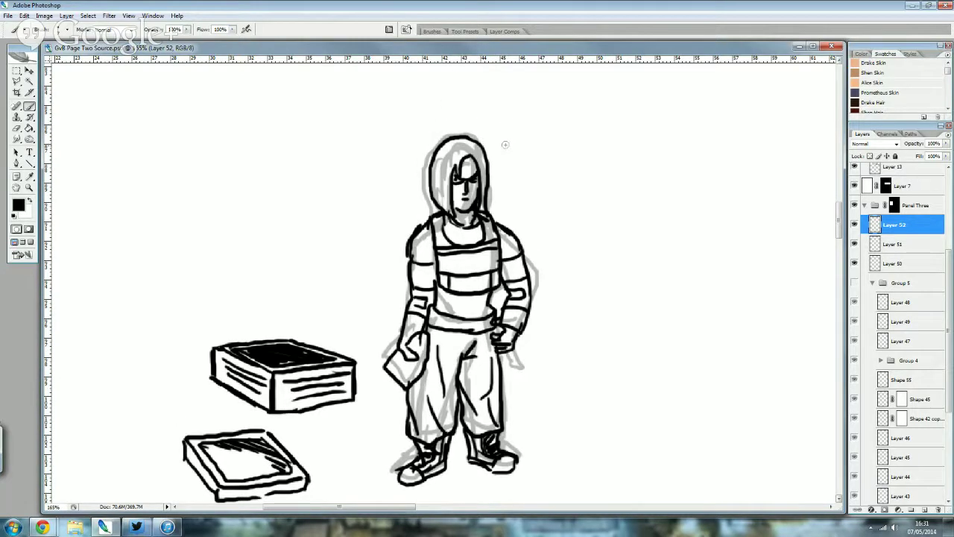
- Zoom in on the head, add new Layer 53 and hide the grey pencil layer
scroll(477, 179, "up", 1)
scroll(477, 179, "up", 1)
scroll(475, 181, "up", 2)
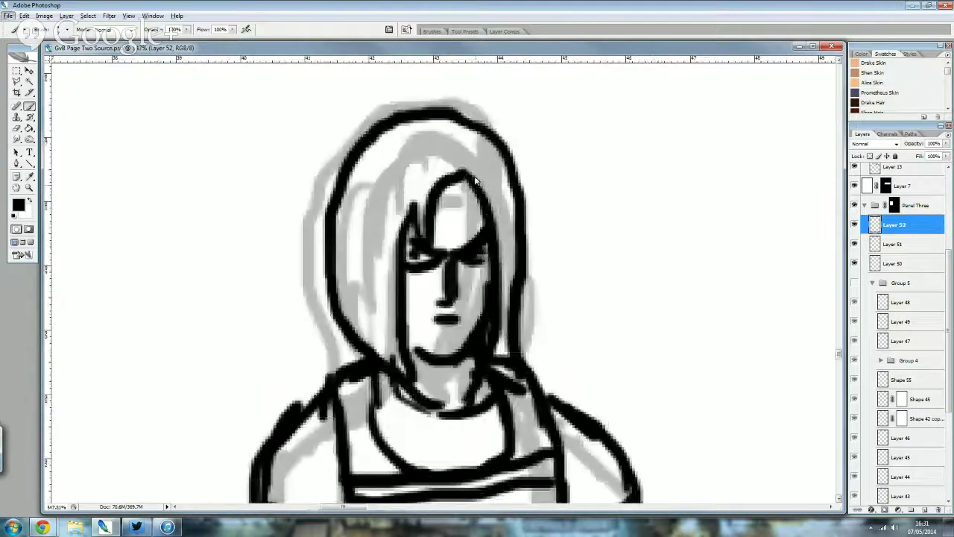
left_click(937, 511)
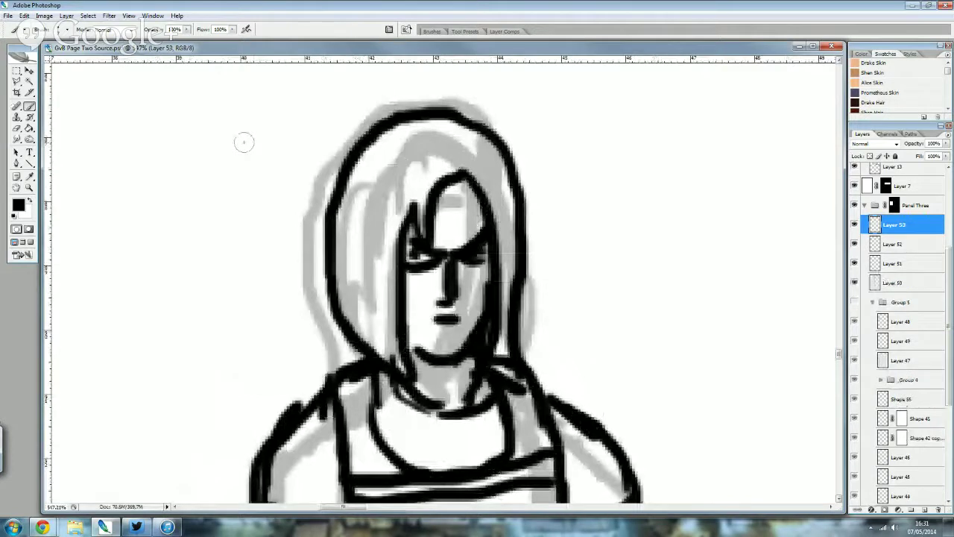
left_click(854, 263)
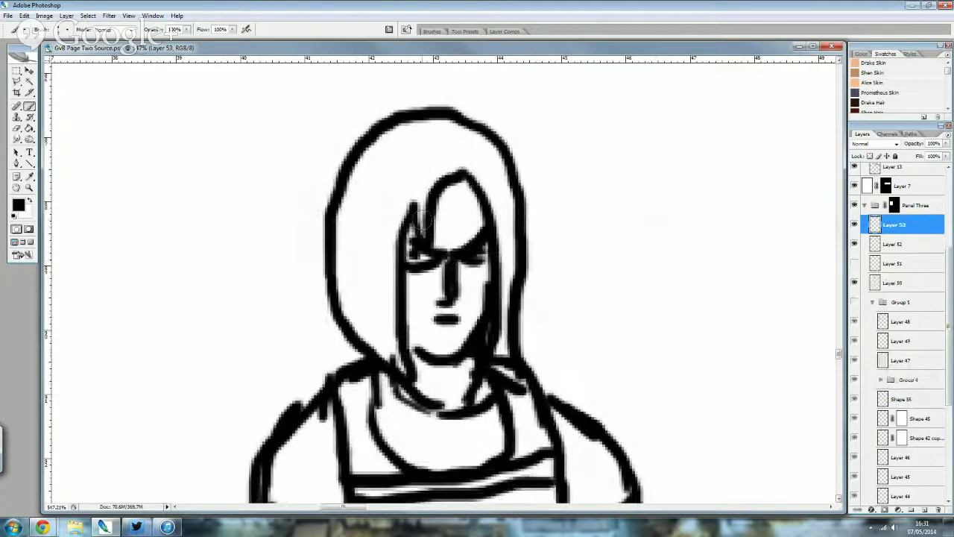
- Fill the hair's crown and left-side strands solid black down to the shoulder
mouse_move(429, 228)
left_mouse_down()
mouse_move(411, 171)
mouse_move(384, 283)
left_mouse_up()
left_click_drag(393, 227, 395, 347)
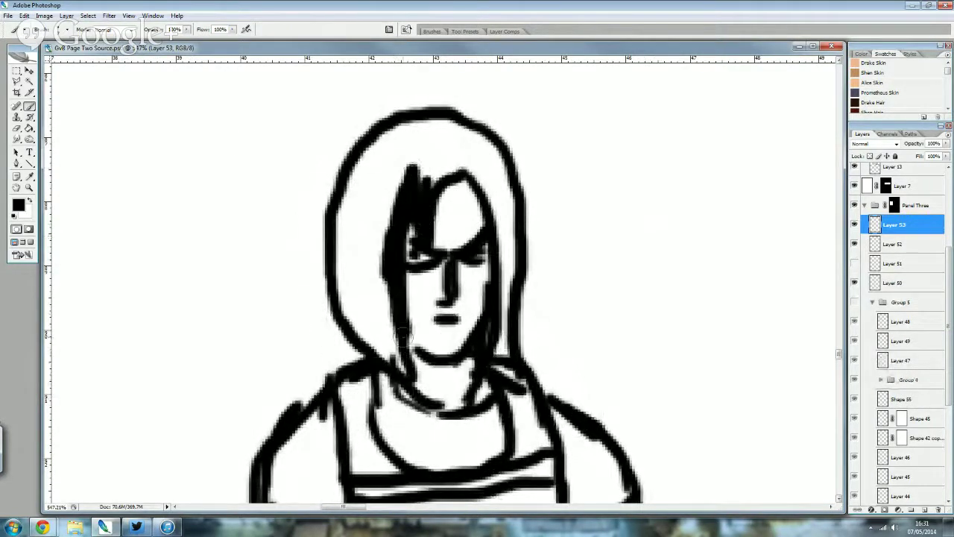
left_click_drag(406, 313, 384, 372)
mouse_move(388, 279)
left_mouse_down()
mouse_move(367, 319)
mouse_move(332, 266)
mouse_move(366, 336)
left_mouse_up()
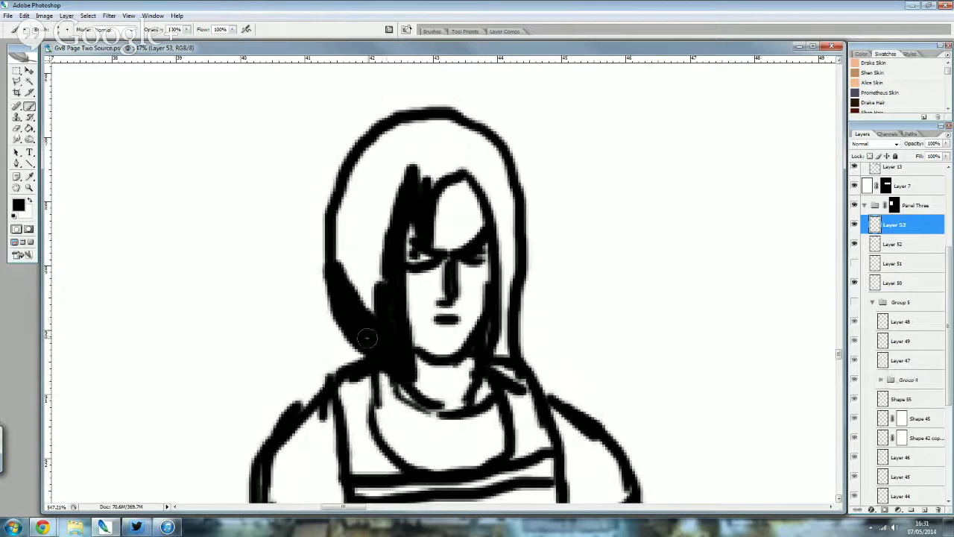
left_click_drag(400, 165, 376, 313)
left_click_drag(406, 272, 403, 345)
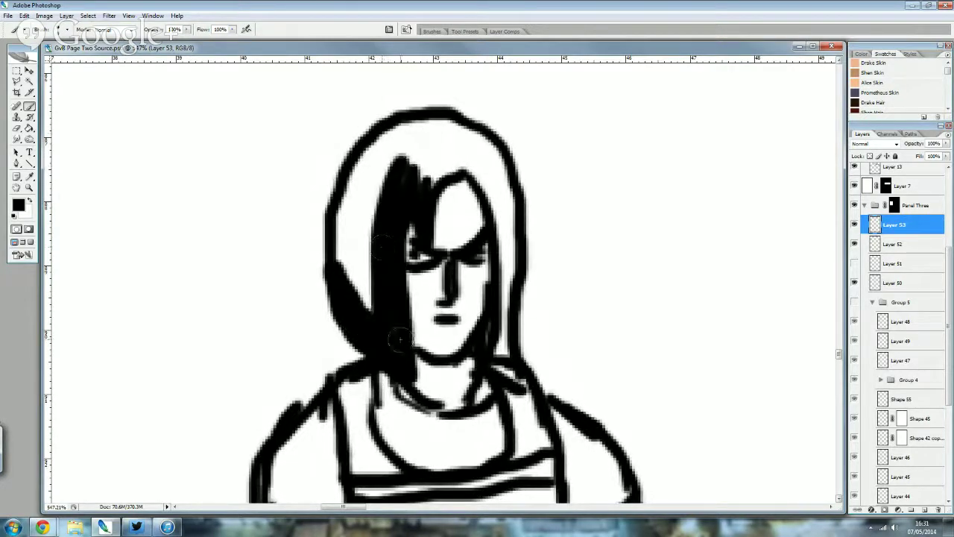
mouse_move(395, 175)
left_mouse_down()
mouse_move(373, 294)
mouse_move(432, 173)
mouse_move(376, 212)
left_mouse_up()
left_click_drag(410, 150, 357, 283)
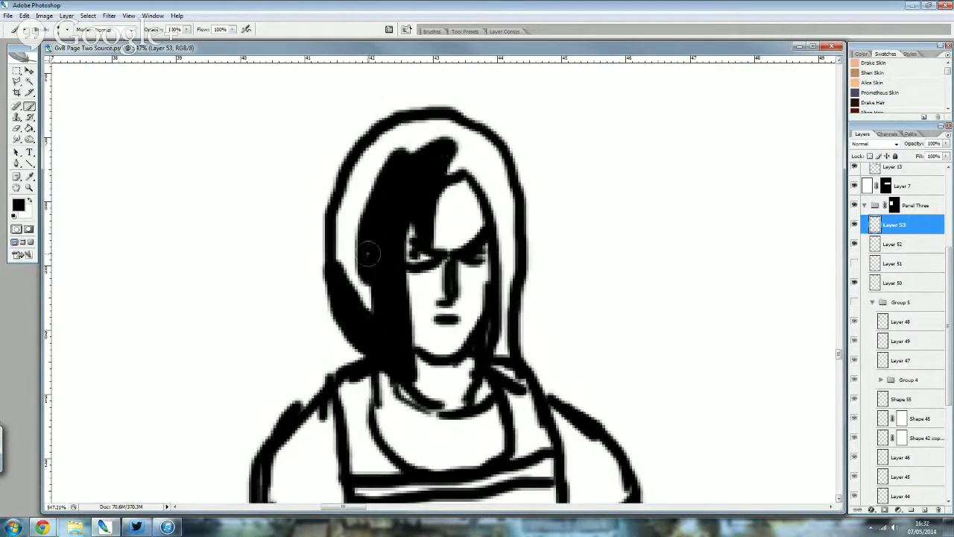
left_click_drag(350, 208, 369, 328)
mouse_move(336, 261)
left_mouse_down()
mouse_move(351, 183)
mouse_move(375, 150)
mouse_move(434, 128)
mouse_move(477, 140)
mouse_move(429, 142)
mouse_move(492, 160)
mouse_move(495, 190)
mouse_move(434, 157)
mouse_move(444, 183)
mouse_move(507, 197)
mouse_move(495, 246)
mouse_move(528, 246)
mouse_move(507, 257)
mouse_move(511, 328)
mouse_move(492, 357)
mouse_move(496, 283)
left_mouse_up()
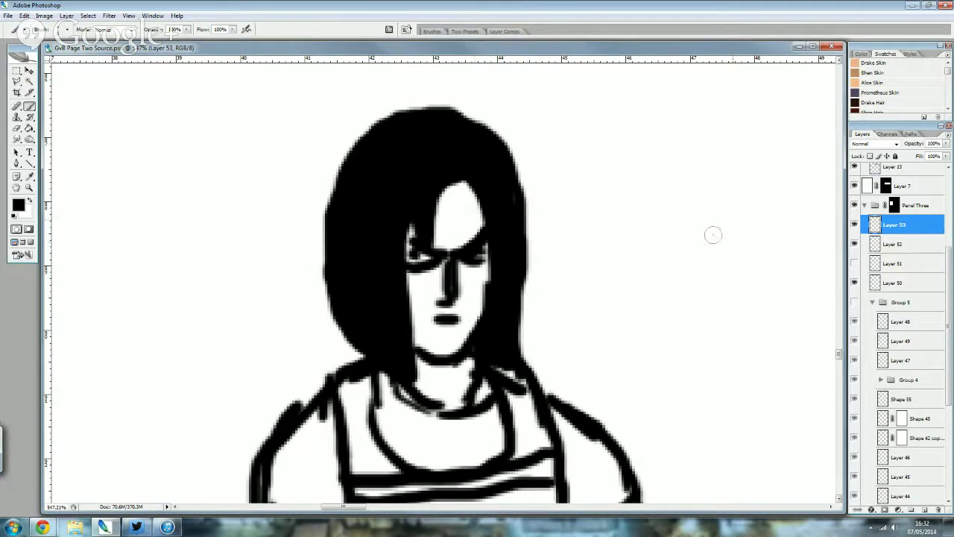
- On Layer 52, add diagonal brow strokes, eye darkening and a nose-mouth crease
left_click(898, 244)
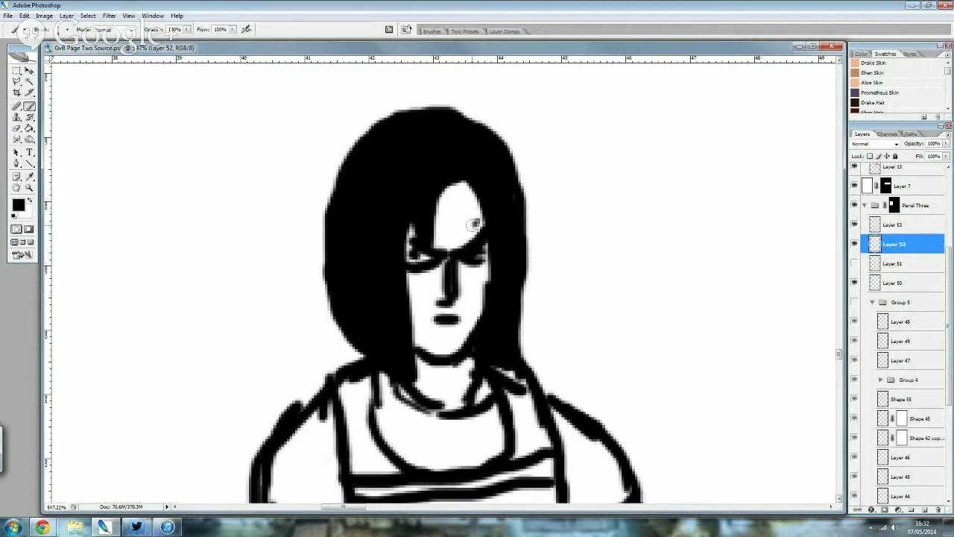
mouse_move(477, 218)
left_mouse_down()
mouse_move(455, 243)
mouse_move(426, 242)
left_mouse_up()
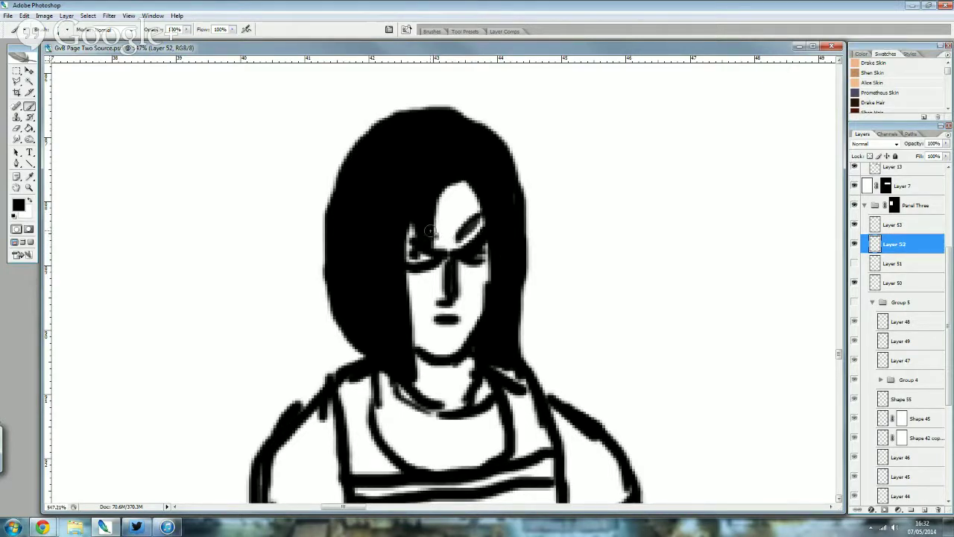
mouse_move(480, 261)
left_mouse_down()
mouse_move(452, 271)
mouse_move(444, 263)
mouse_move(427, 284)
left_mouse_up()
left_click_drag(462, 315, 464, 326)
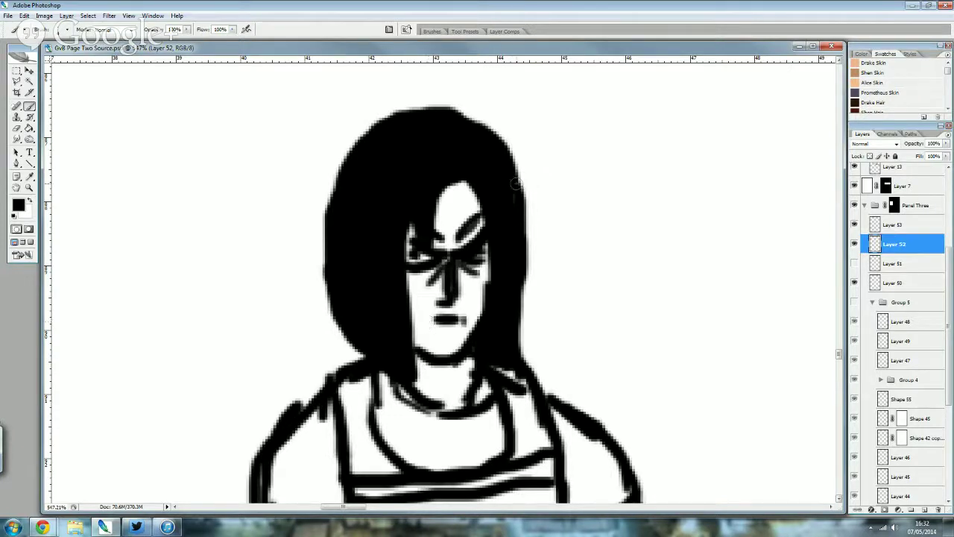
left_click(936, 222)
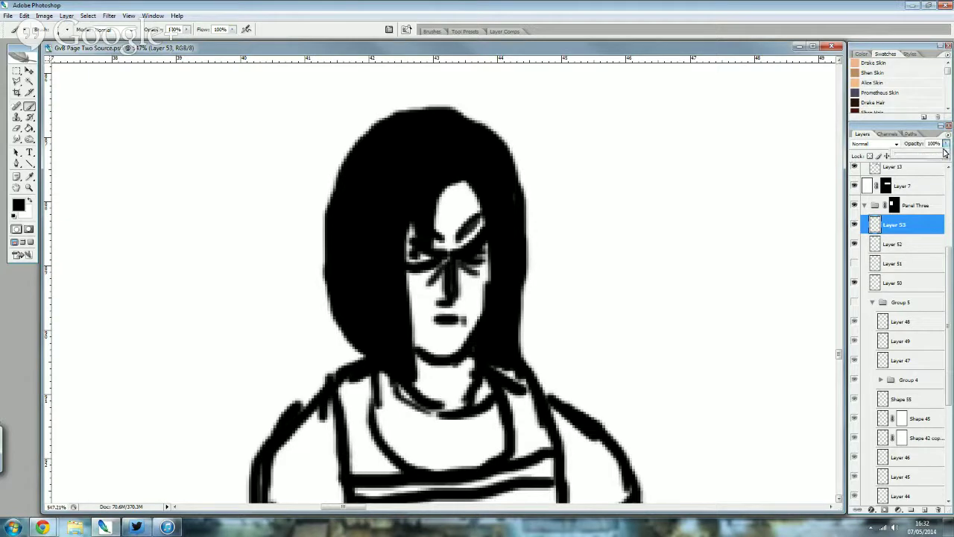
- Set the hair layer to 61% opacity and erase highlights along the hair's top and left edge
left_click_drag(945, 144, 918, 153)
left_click(16, 129)
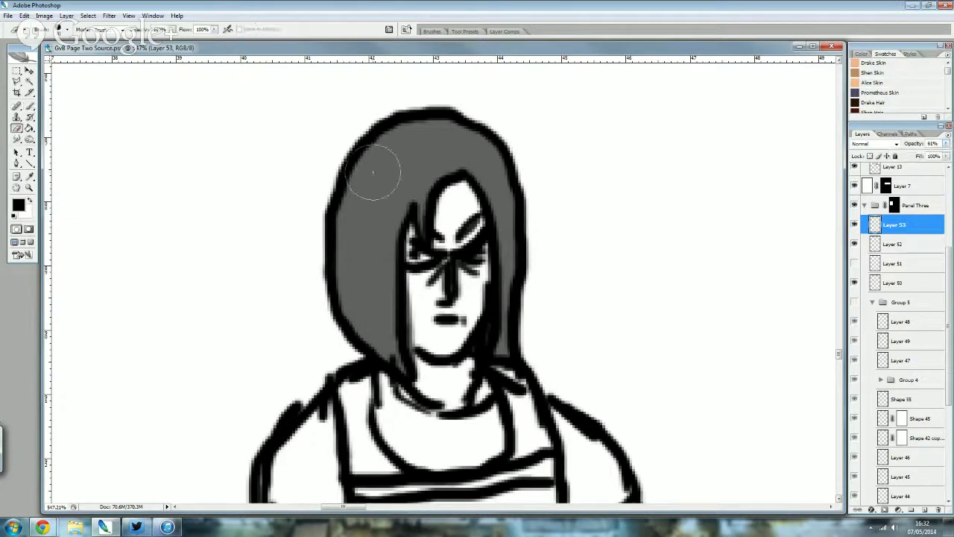
mouse_move(373, 166)
left_mouse_down()
mouse_move(390, 196)
mouse_move(405, 191)
mouse_move(403, 163)
mouse_move(383, 149)
mouse_move(362, 170)
mouse_move(411, 142)
left_mouse_up()
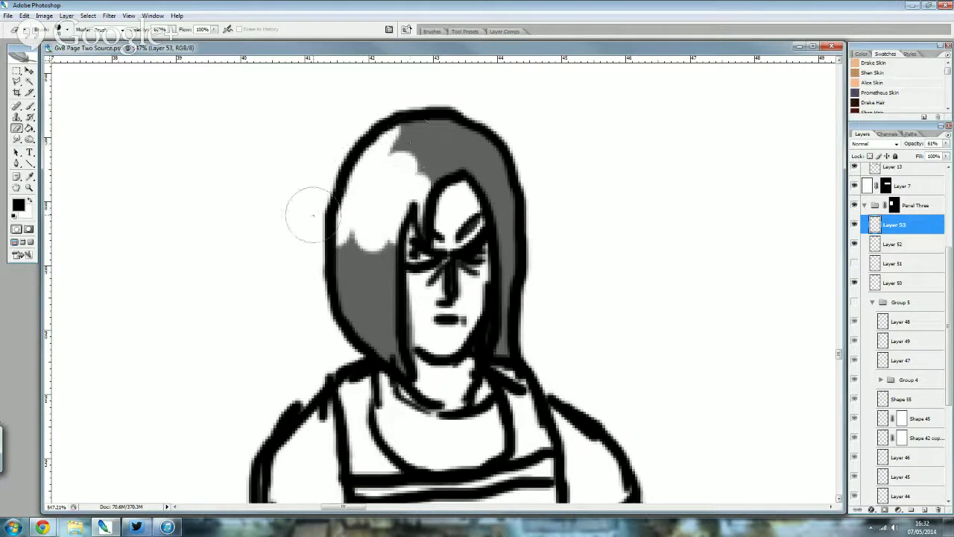
left_click_drag(313, 216, 358, 268)
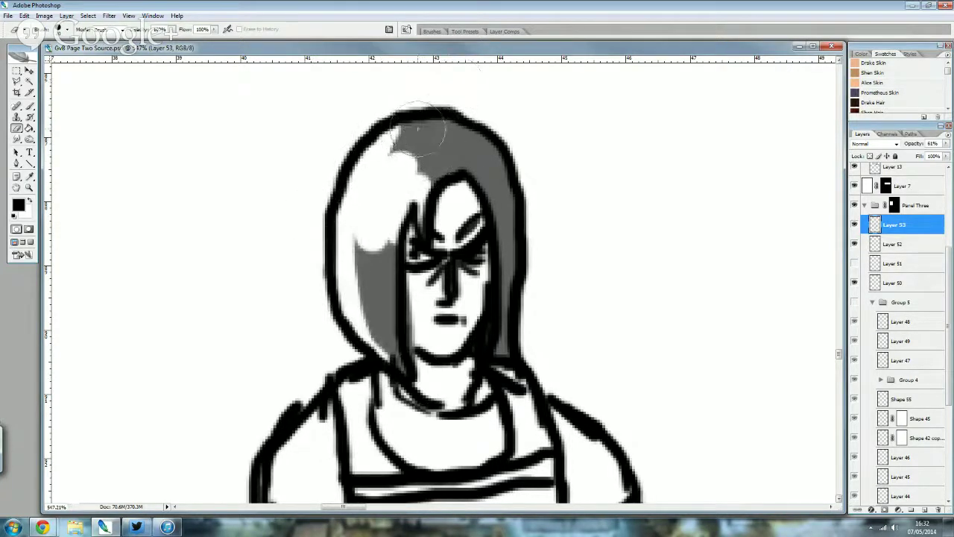
mouse_move(417, 130)
left_mouse_down()
mouse_move(384, 133)
mouse_move(429, 119)
mouse_move(385, 163)
mouse_move(417, 160)
mouse_move(425, 205)
mouse_move(421, 233)
mouse_move(393, 244)
left_mouse_up()
- Repaint grey shading over the hair's left side and across the crown
key("b")
mouse_move(396, 256)
left_mouse_down()
mouse_move(382, 220)
mouse_move(357, 210)
mouse_move(364, 330)
mouse_move(356, 214)
left_mouse_up()
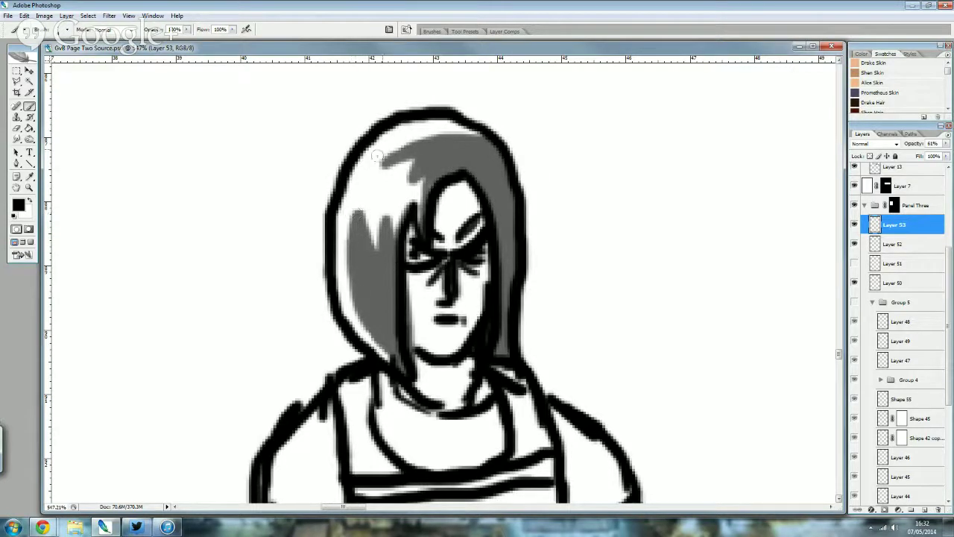
mouse_move(382, 158)
left_mouse_down()
mouse_move(424, 133)
mouse_move(484, 143)
left_mouse_up()
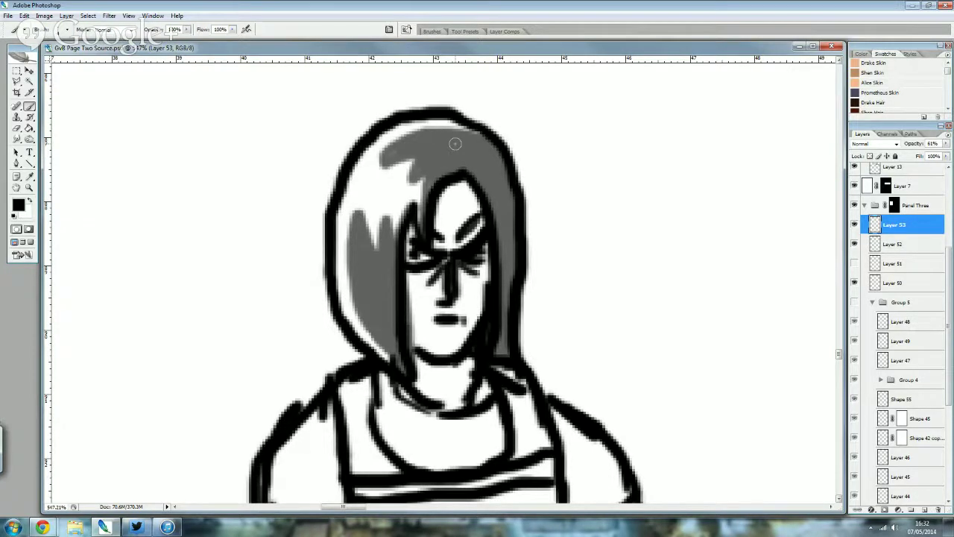
scroll(455, 143, "down", 2)
- Zoom out and restore Layer 53 to 100% opacity so the hair is solid black
scroll(439, 149, "down", 2)
scroll(406, 158, "down", 2)
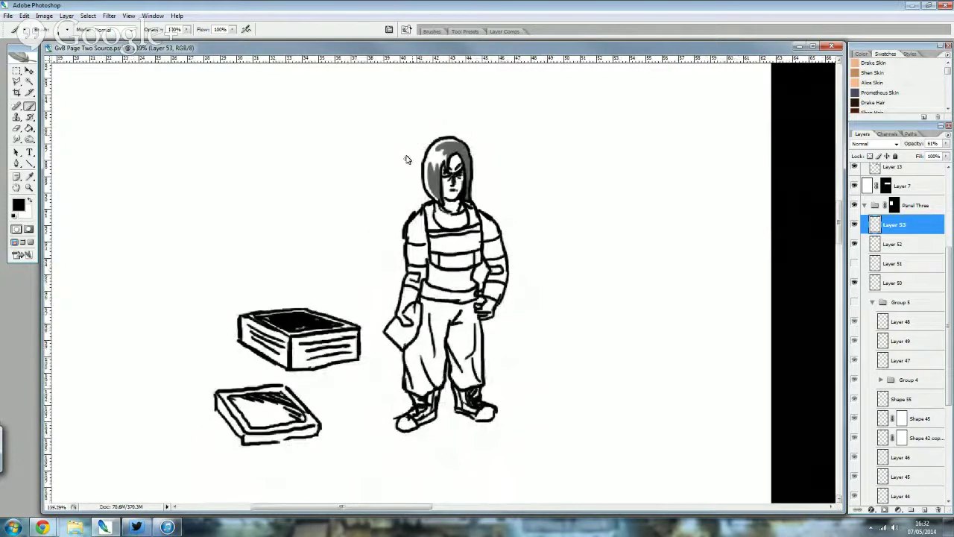
scroll(406, 159, "up", 2)
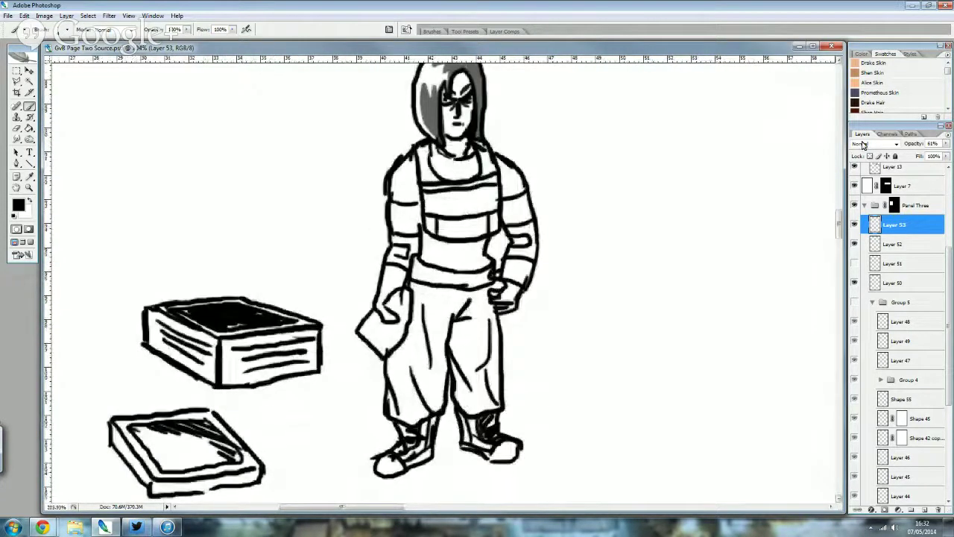
left_click(945, 143)
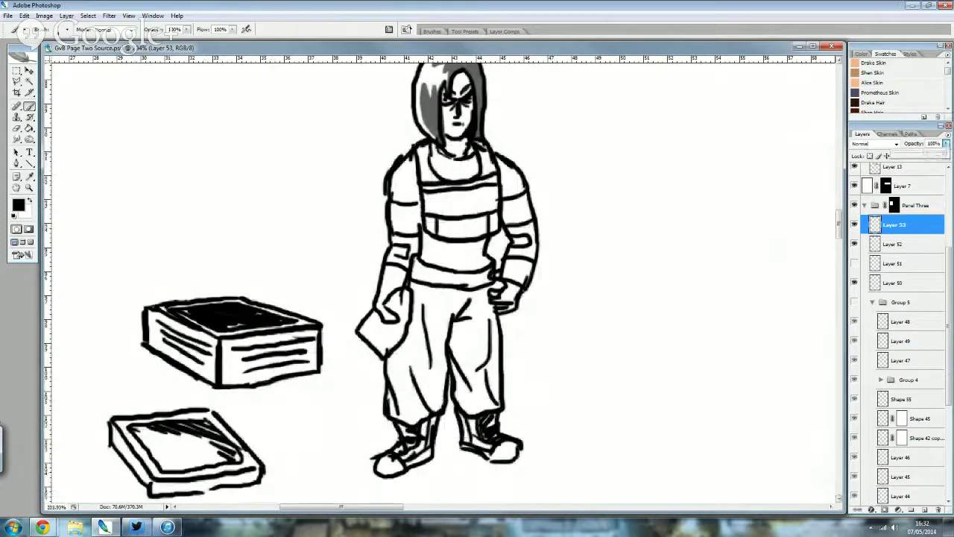
left_click_drag(933, 154, 943, 153)
key("Return")
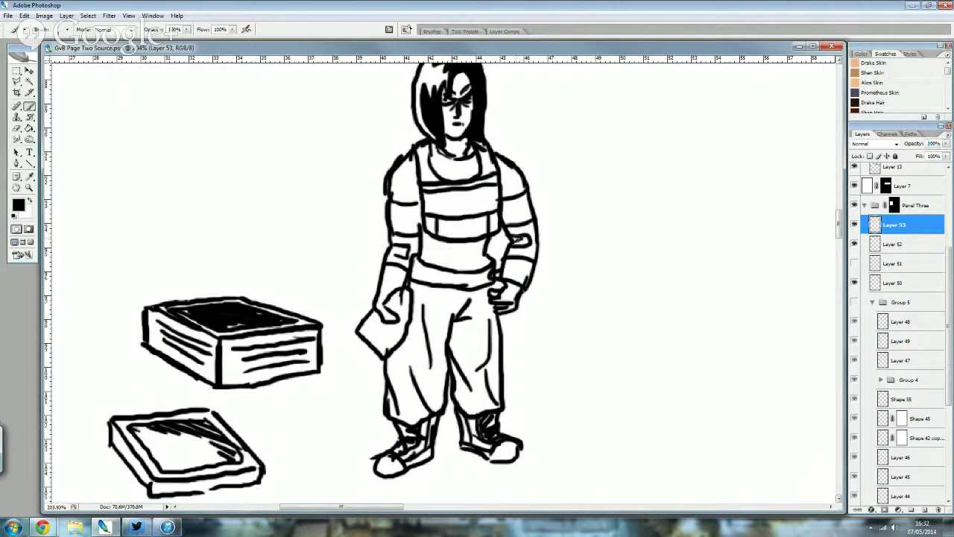
- Paint black shading down the right arm, under the chest band, and along the strap and collar
left_click_drag(516, 237, 504, 202)
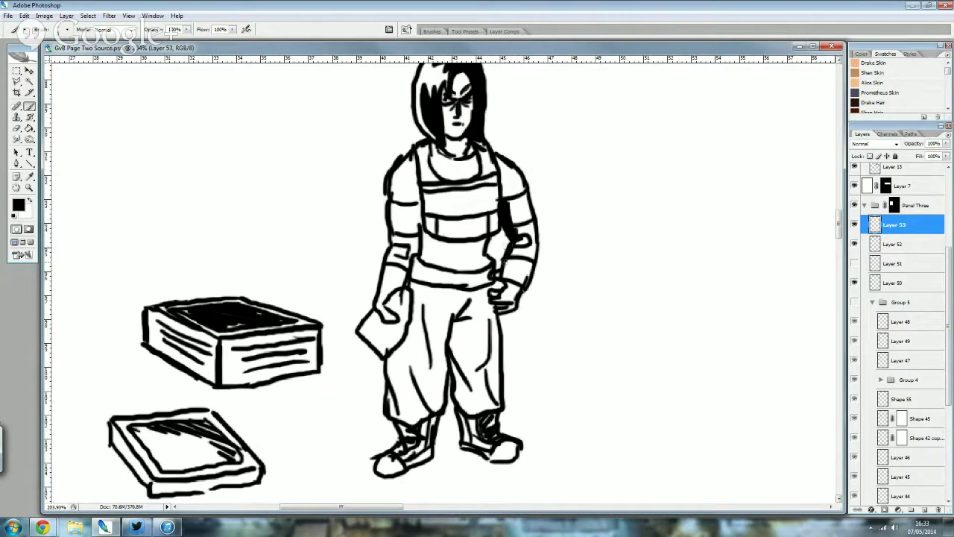
left_click_drag(506, 263, 505, 281)
mouse_move(483, 240)
left_mouse_down()
mouse_move(458, 245)
mouse_move(489, 266)
mouse_move(447, 268)
mouse_move(444, 258)
mouse_move(489, 262)
mouse_move(462, 249)
left_mouse_up()
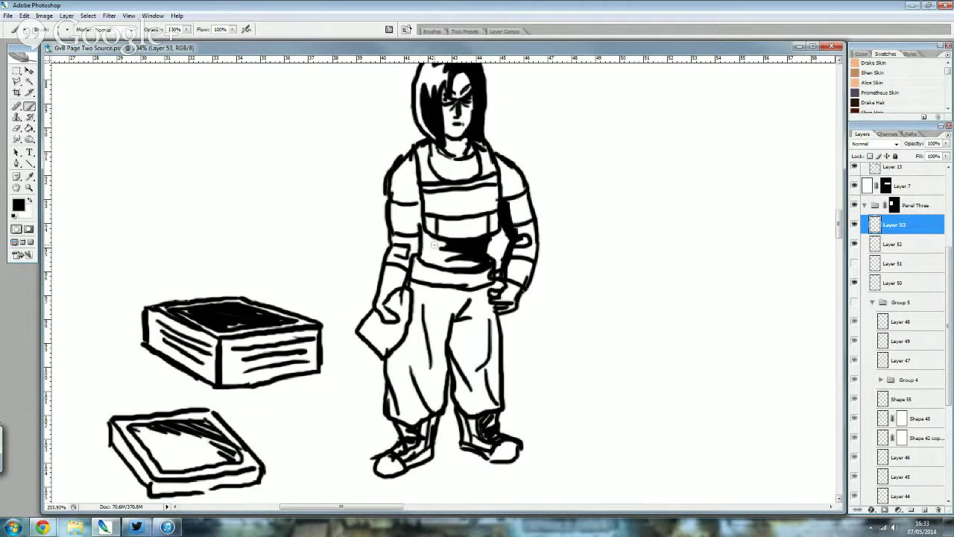
mouse_move(481, 153)
left_mouse_down()
mouse_move(481, 176)
mouse_move(443, 177)
left_mouse_up()
mouse_move(473, 145)
left_mouse_down()
mouse_move(466, 168)
mouse_move(444, 159)
left_mouse_up()
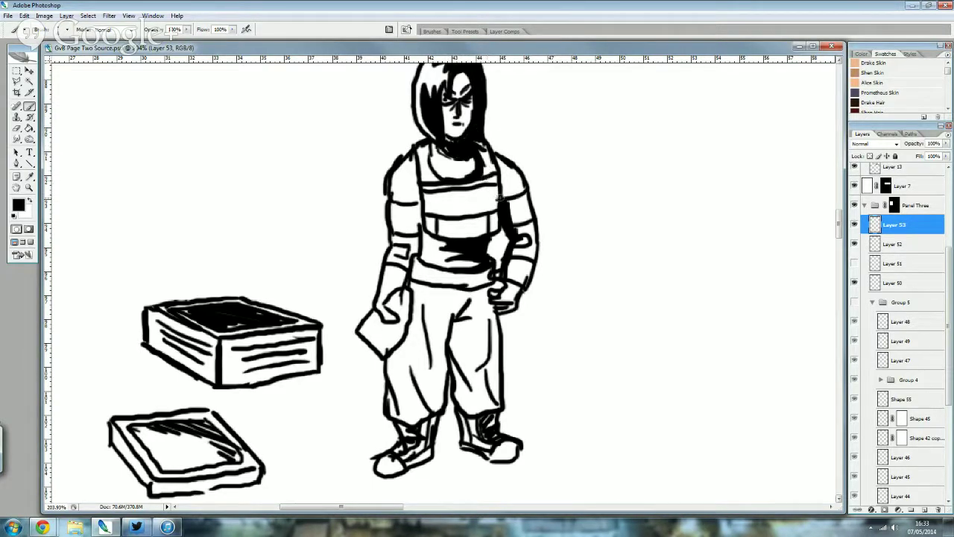
left_click_drag(502, 195, 497, 173)
left_click_drag(452, 143, 441, 156)
left_click(16, 128)
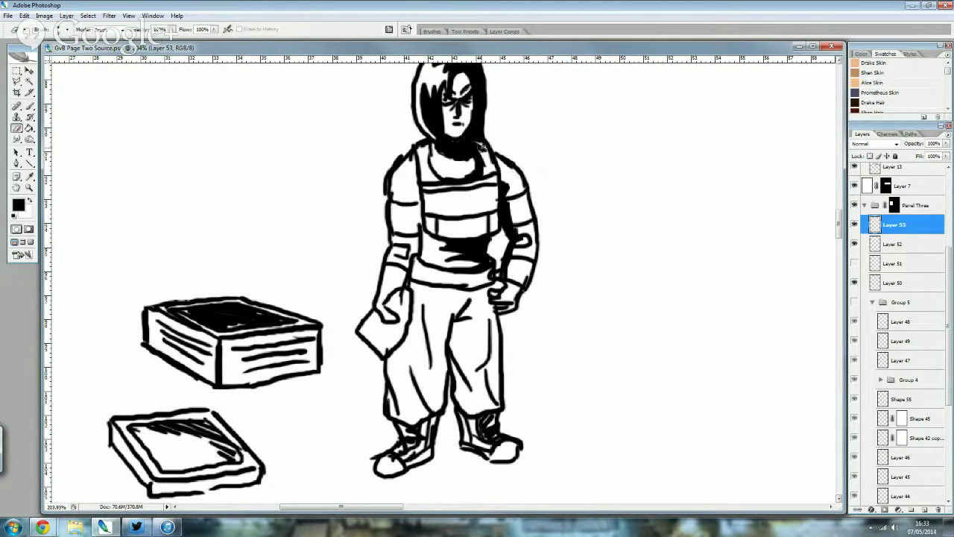
left_click(870, 249)
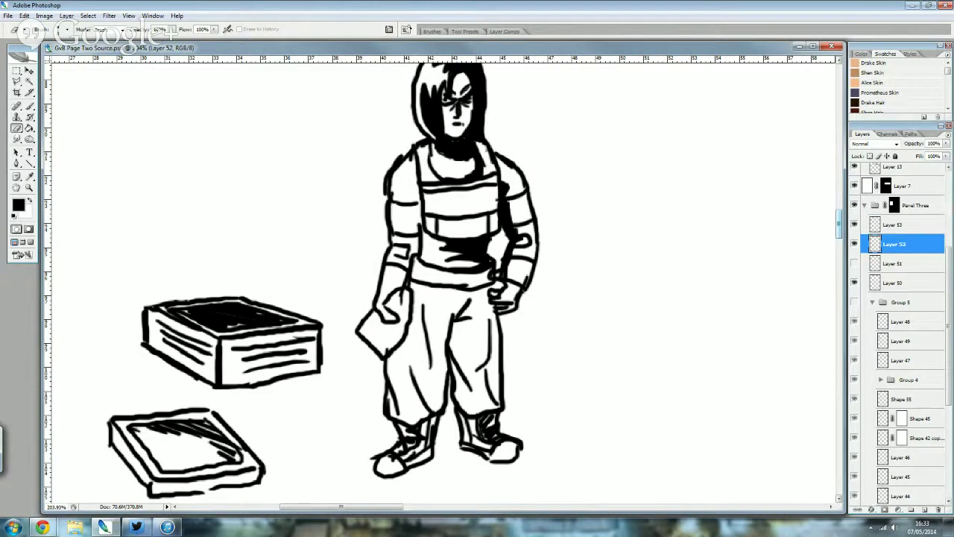
- Back on Layer 53 with the brush, draw dark fold lines down both trouser legs
key("alt+bracketright")
left_click(29, 108)
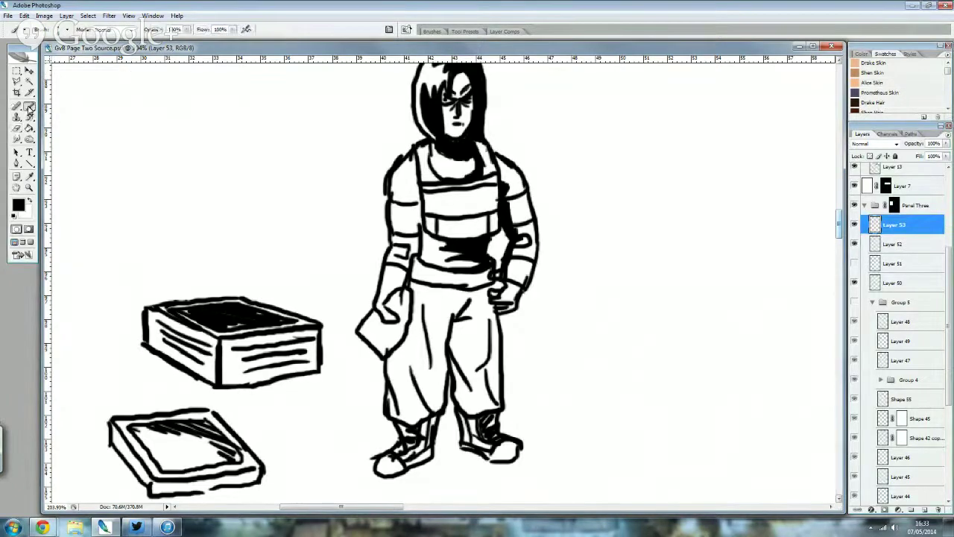
mouse_move(470, 302)
left_mouse_down()
mouse_move(449, 351)
mouse_move(459, 360)
left_mouse_up()
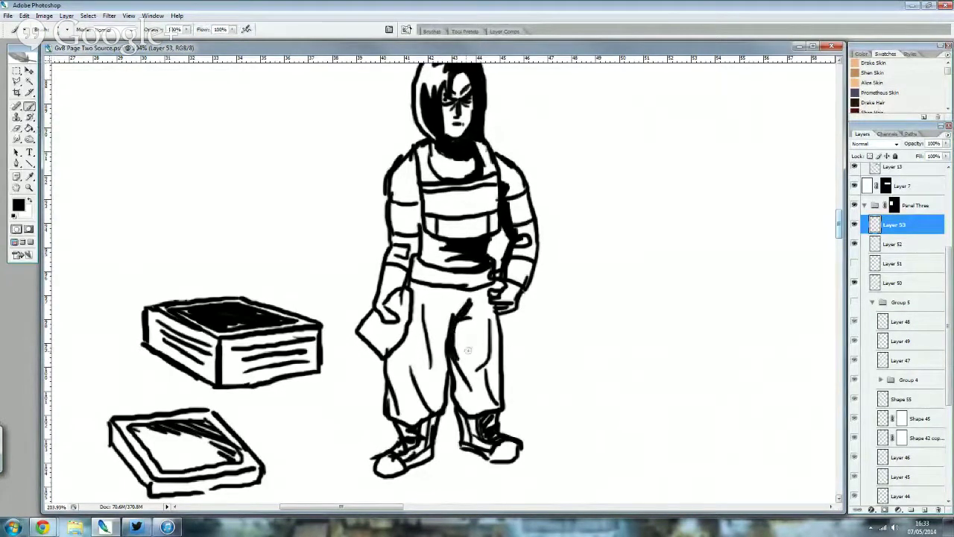
mouse_move(456, 325)
left_mouse_down()
mouse_move(450, 353)
mouse_move(474, 393)
left_mouse_up()
mouse_move(449, 354)
left_mouse_down()
mouse_move(460, 406)
mouse_move(472, 412)
left_mouse_up()
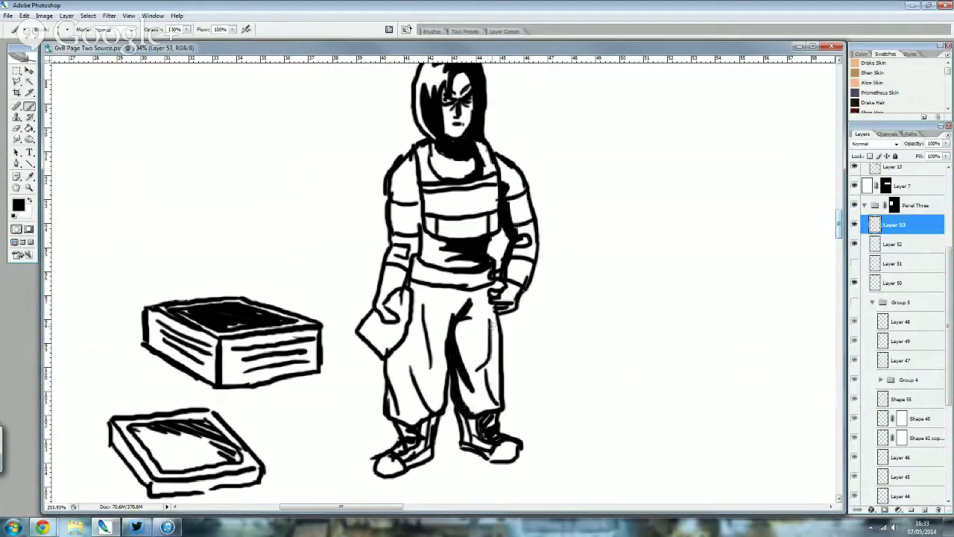
mouse_move(493, 320)
left_mouse_down()
mouse_move(477, 373)
mouse_move(495, 385)
mouse_move(501, 407)
left_mouse_up()
- Darken both hands, thicken a trouser crease, mark the belt and line the torso's left side
scroll(410, 343, "up", 2)
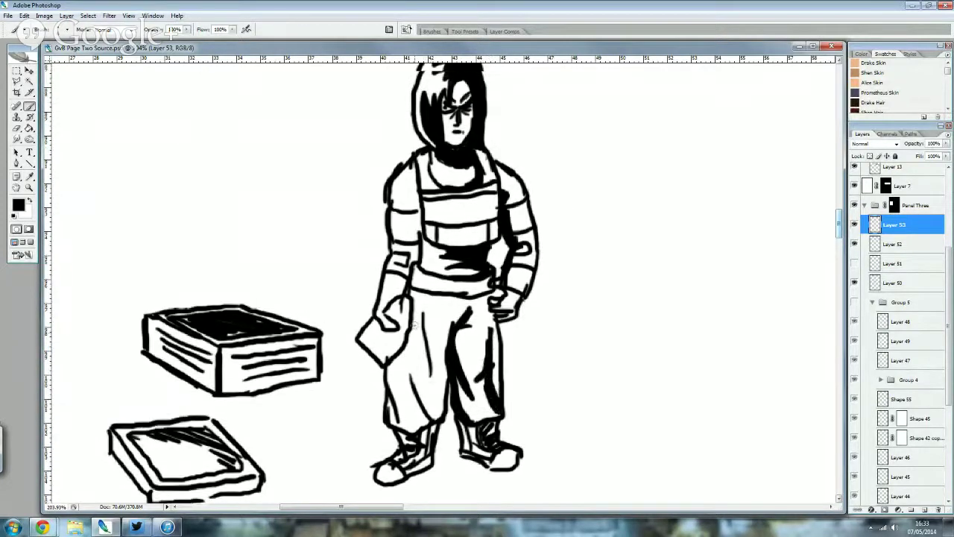
left_click_drag(393, 313, 381, 327)
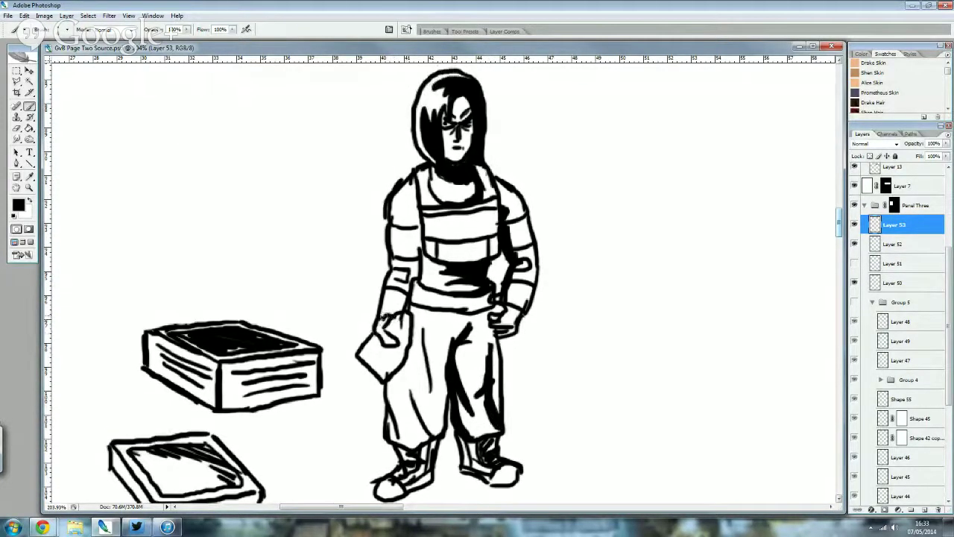
left_click_drag(524, 305, 495, 323)
left_click_drag(388, 321, 380, 328)
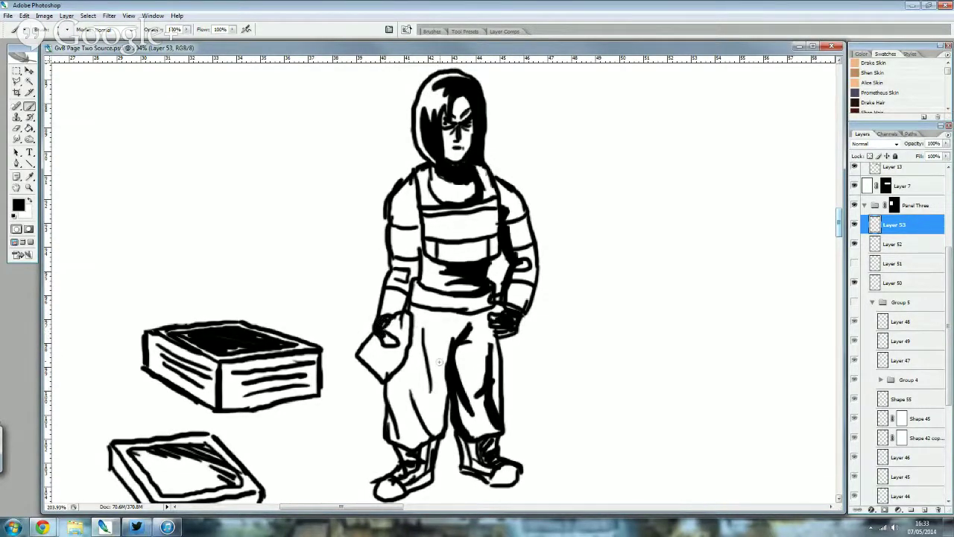
mouse_move(450, 375)
left_mouse_down()
mouse_move(439, 435)
mouse_move(411, 407)
mouse_move(423, 435)
left_mouse_up()
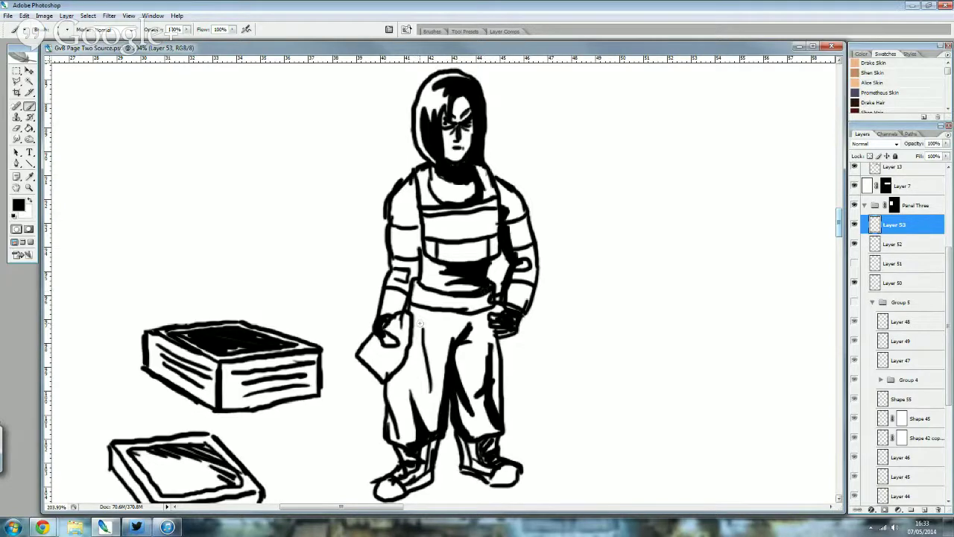
mouse_move(462, 295)
left_mouse_down()
mouse_move(468, 313)
mouse_move(440, 306)
left_mouse_up()
scroll(421, 295, "up", 1)
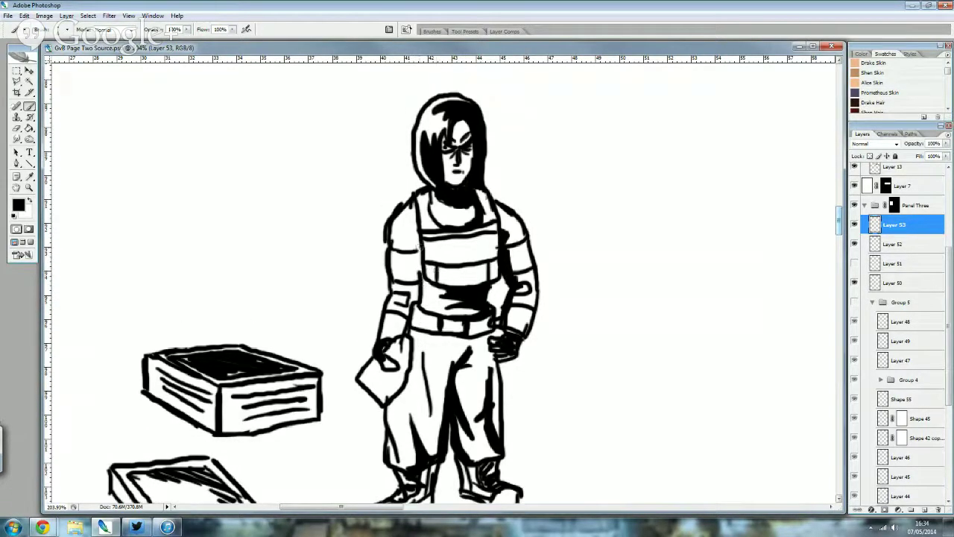
mouse_move(415, 231)
left_mouse_down()
mouse_move(419, 275)
mouse_move(397, 305)
mouse_move(401, 332)
left_mouse_up()
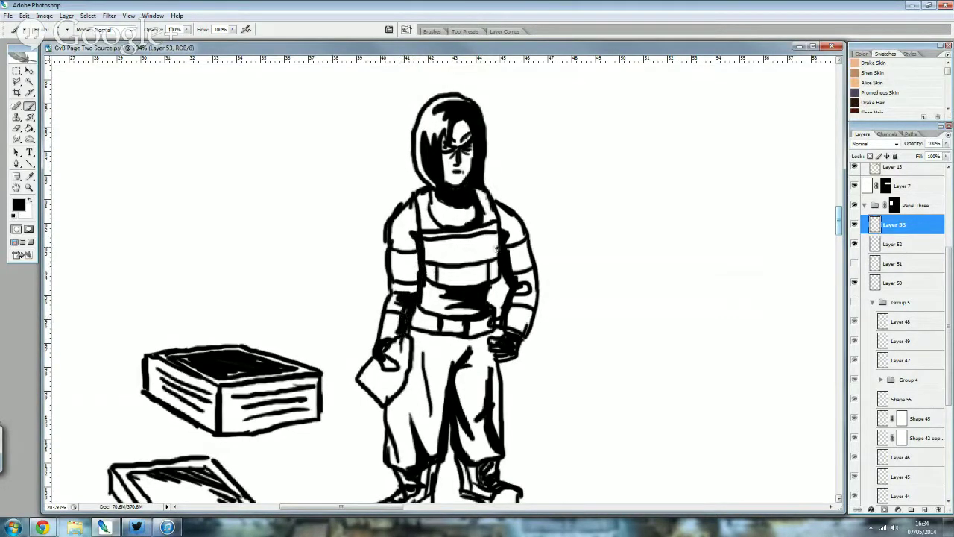
- Erase part of the right boot's outer edge on Layer 52 to thin it
scroll(383, 134, "down", 1)
scroll(375, 142, "down", 1)
scroll(373, 149, "down", 2)
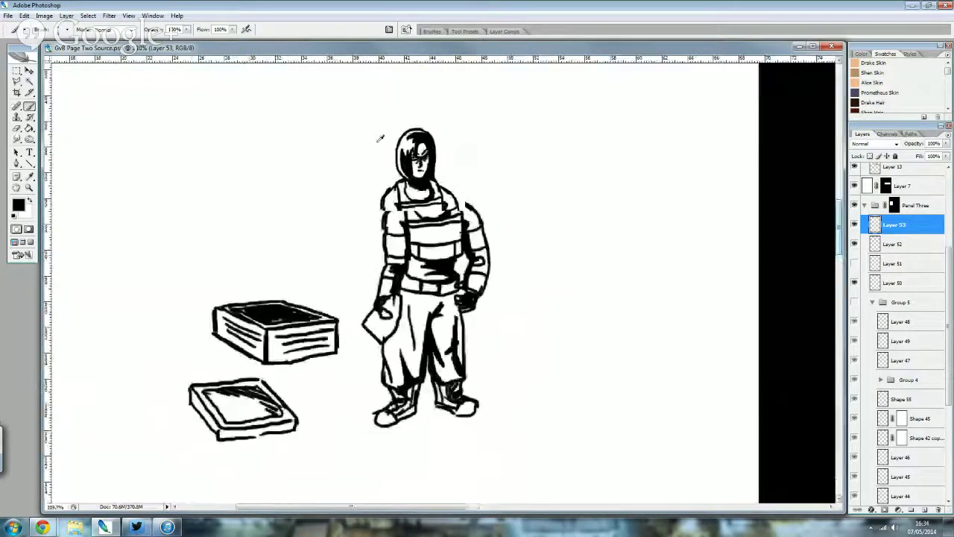
scroll(363, 164, "down", 1)
scroll(362, 164, "down", 2)
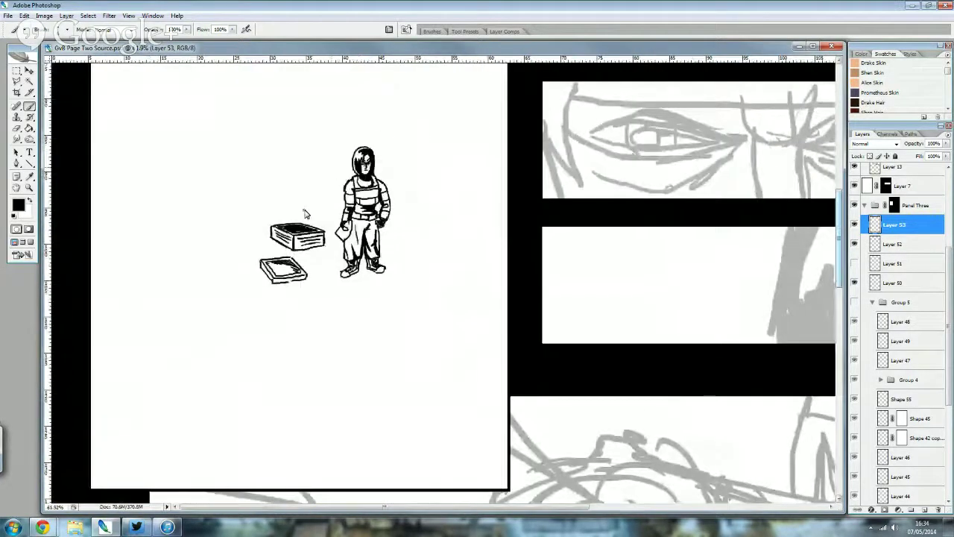
scroll(343, 246, "up", 2)
scroll(343, 246, "up", 5)
left_click(873, 247)
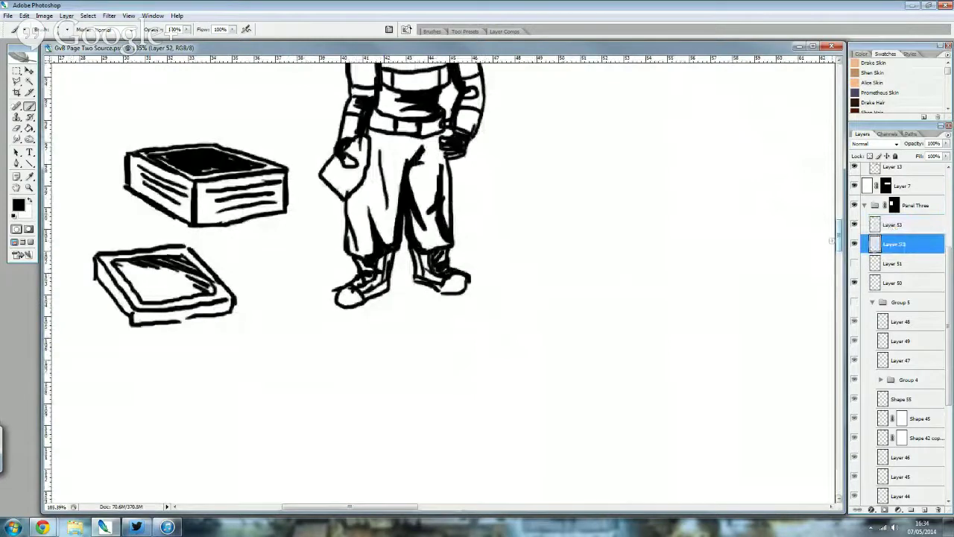
left_click(16, 127)
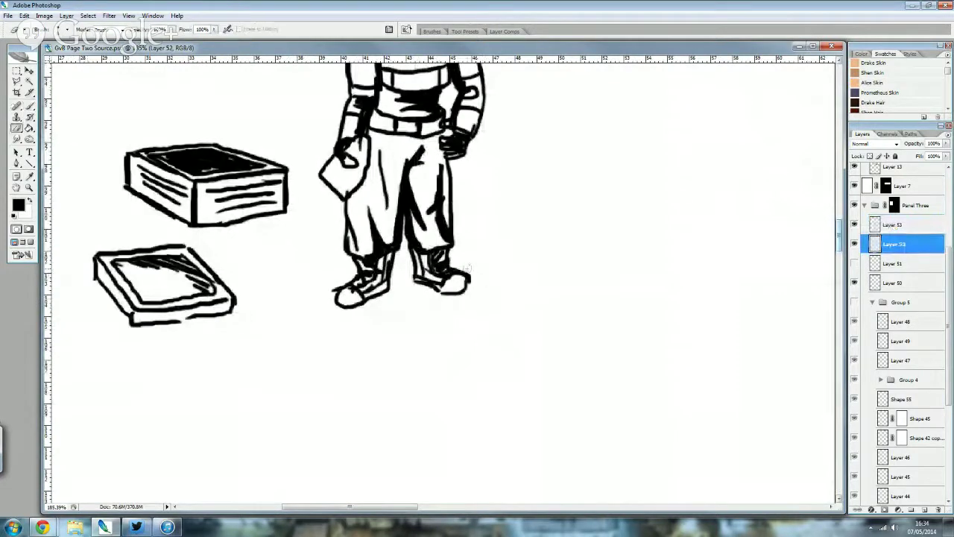
left_click_drag(468, 267, 469, 283)
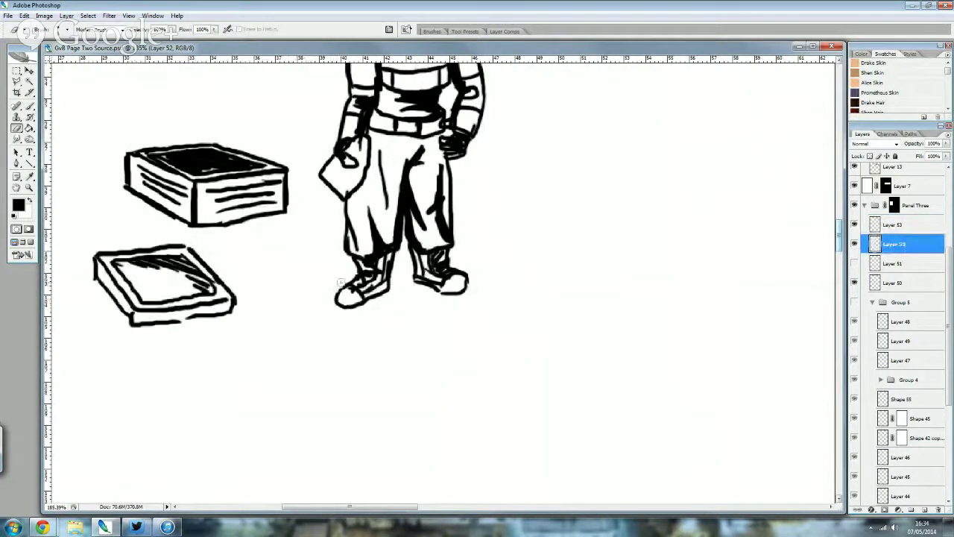
- Scale Layer 50's two box drawings to 76% and show Group 5 again
scroll(297, 167, "down", 3)
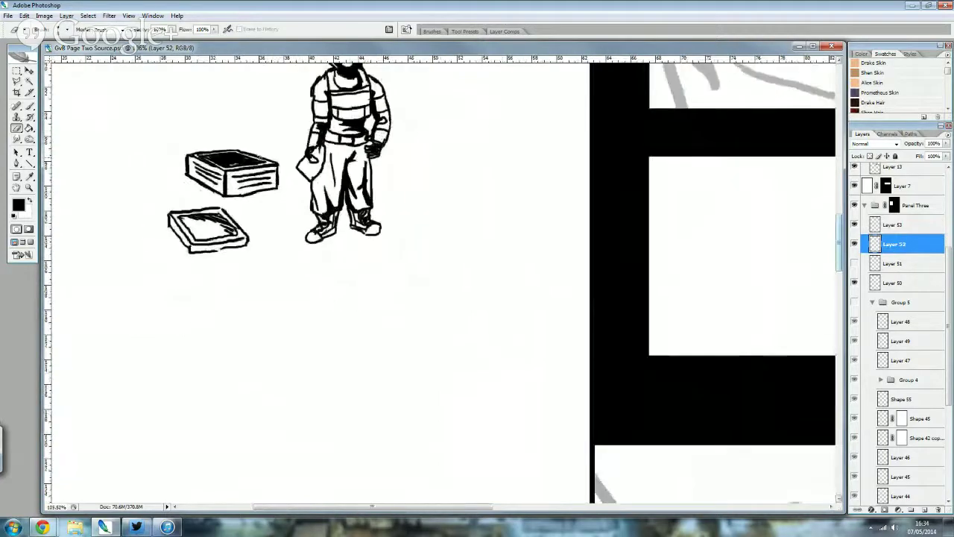
scroll(297, 167, "down", 2)
left_click(854, 283)
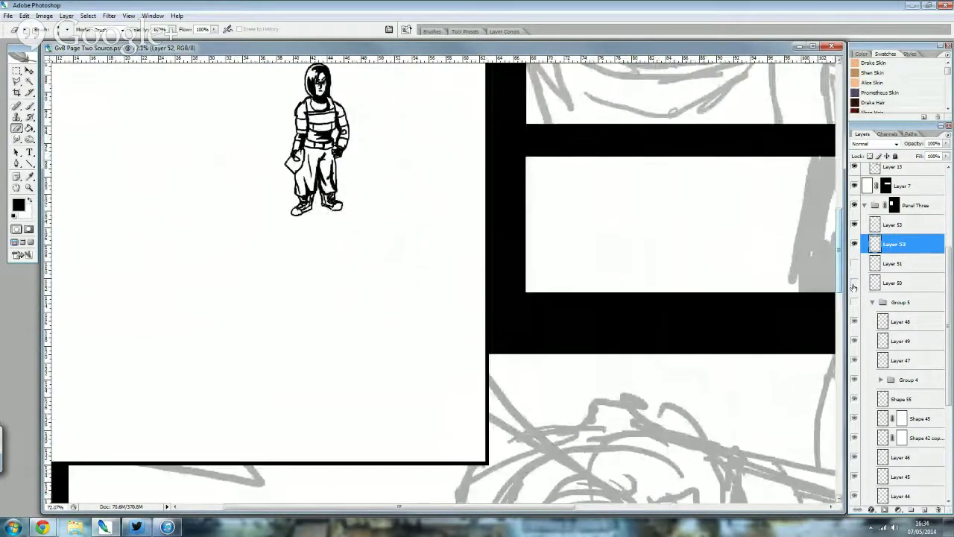
left_click(885, 283)
left_click(24, 16)
mouse_move(23, 182)
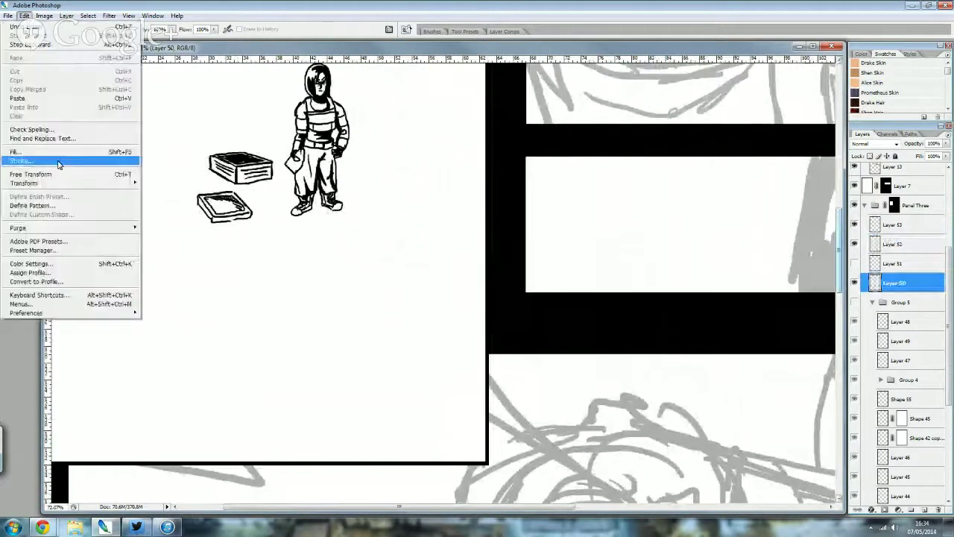
left_click(158, 195)
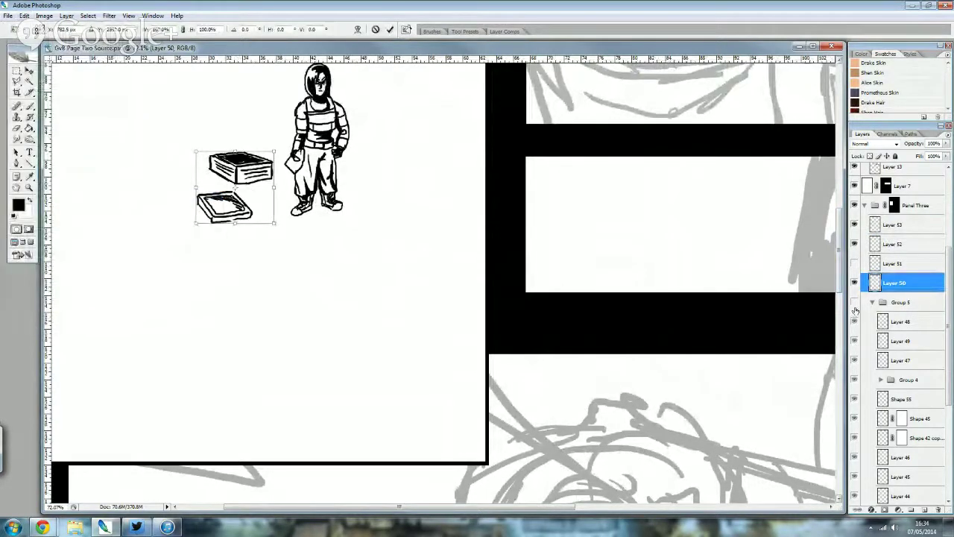
left_click_drag(274, 222, 262, 216)
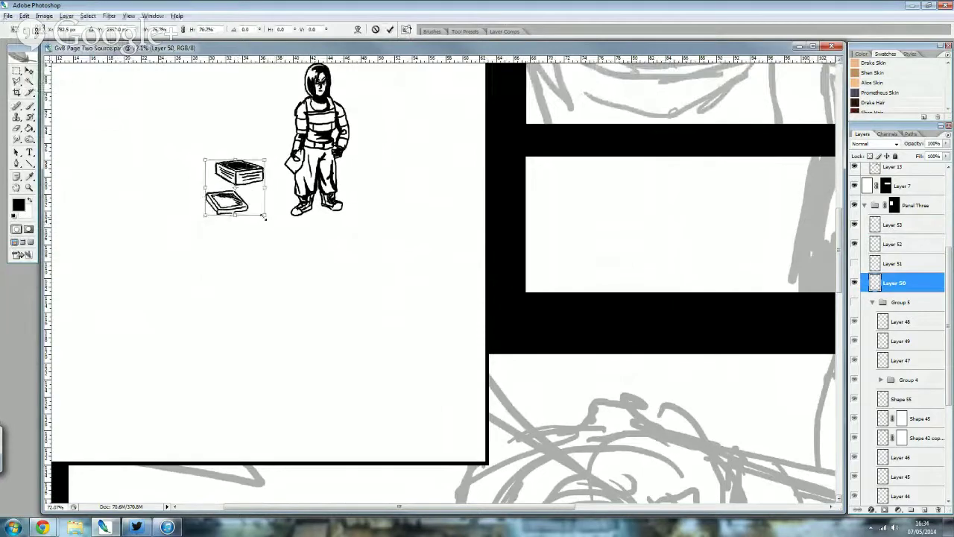
key("Return")
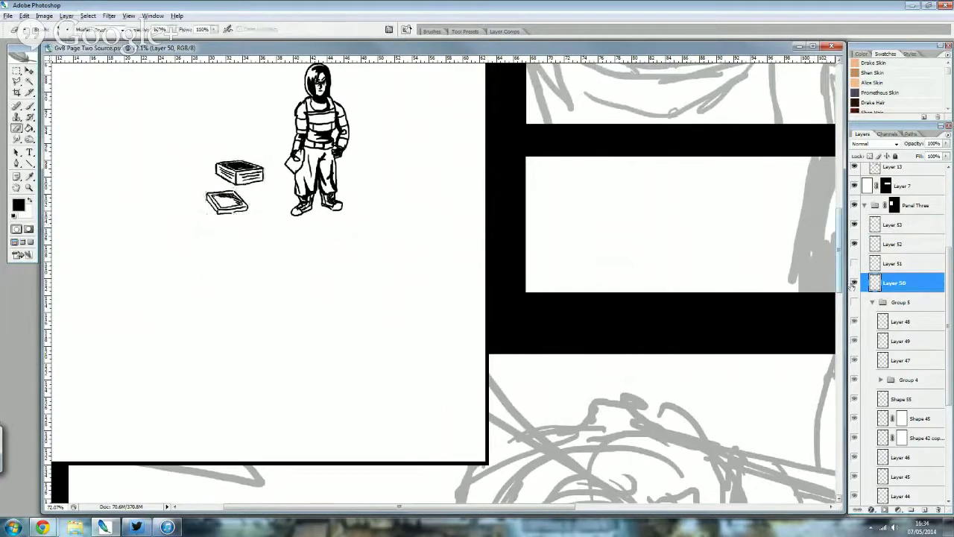
left_click(855, 301)
- Nudge the box drawings slightly right with the Move tool
scroll(292, 147, "up", 1)
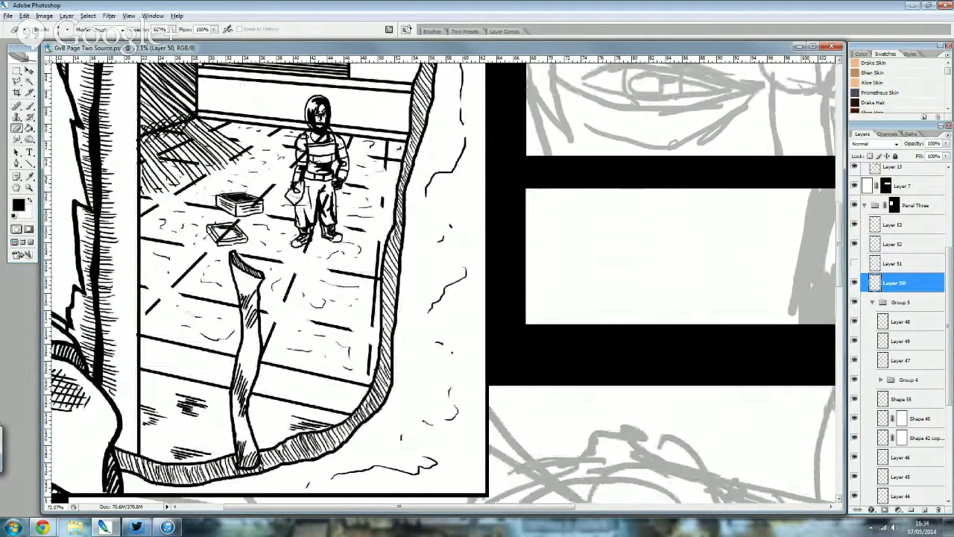
left_click(29, 70)
left_click_drag(239, 209, 257, 207)
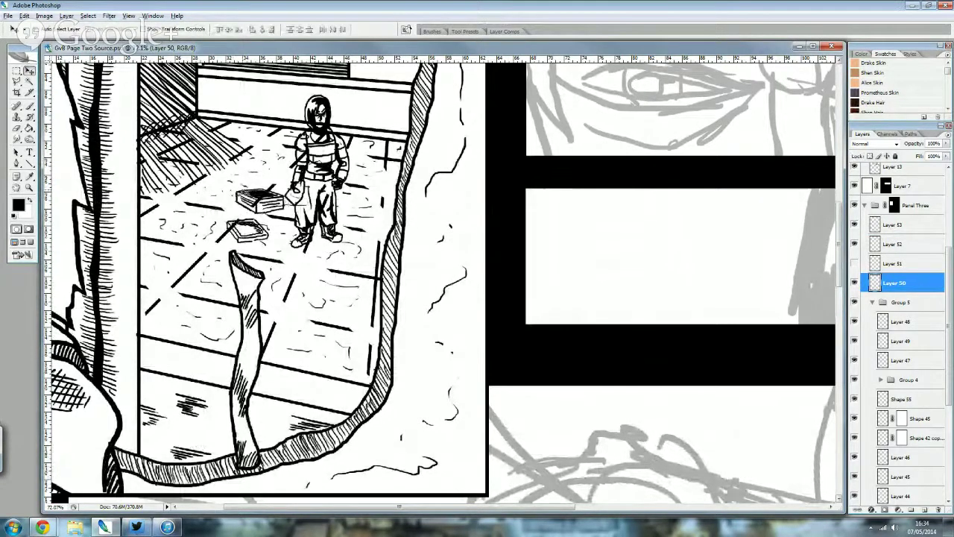
- Select Group 5 and add a layer mask to it
scroll(240, 190, "up", 1)
scroll(238, 189, "up", 1)
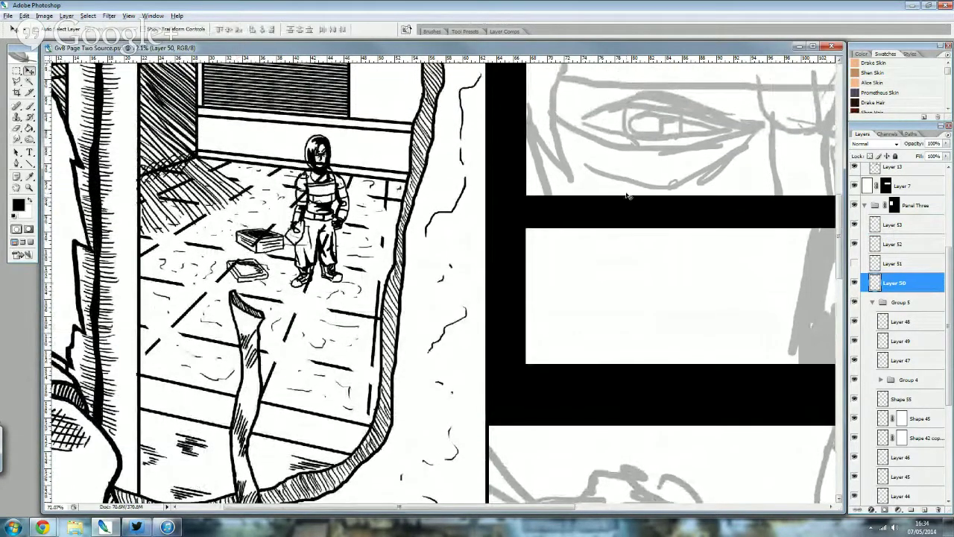
left_click(899, 303)
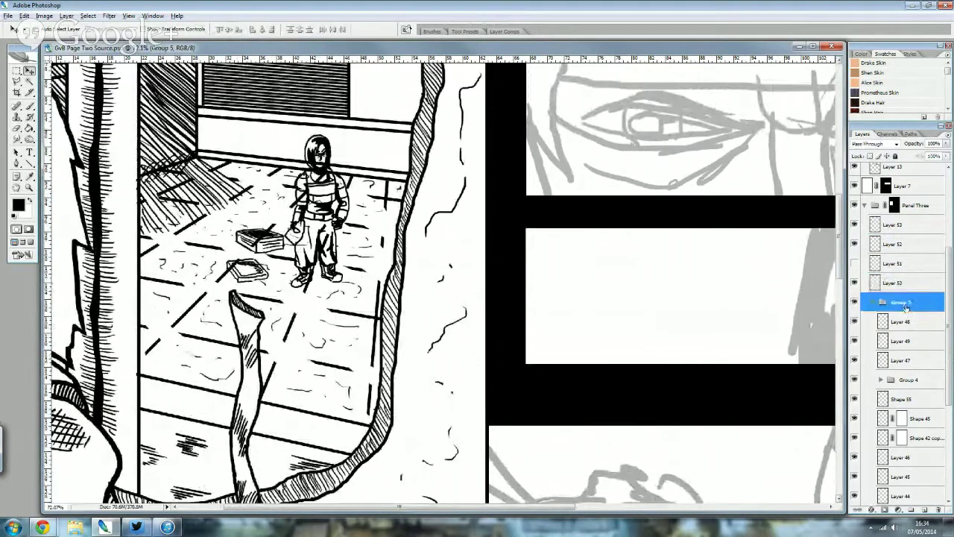
left_click(884, 510)
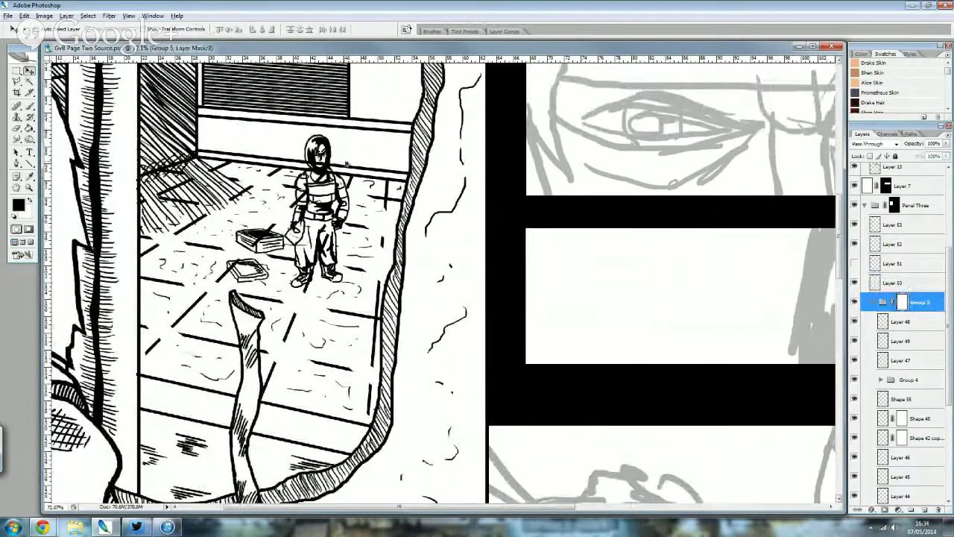
- Undo Group 5's earlier mask, try a Magic Wand selection of the figure, then deselect
scroll(346, 164, "up", 2)
scroll(313, 162, "up", 2)
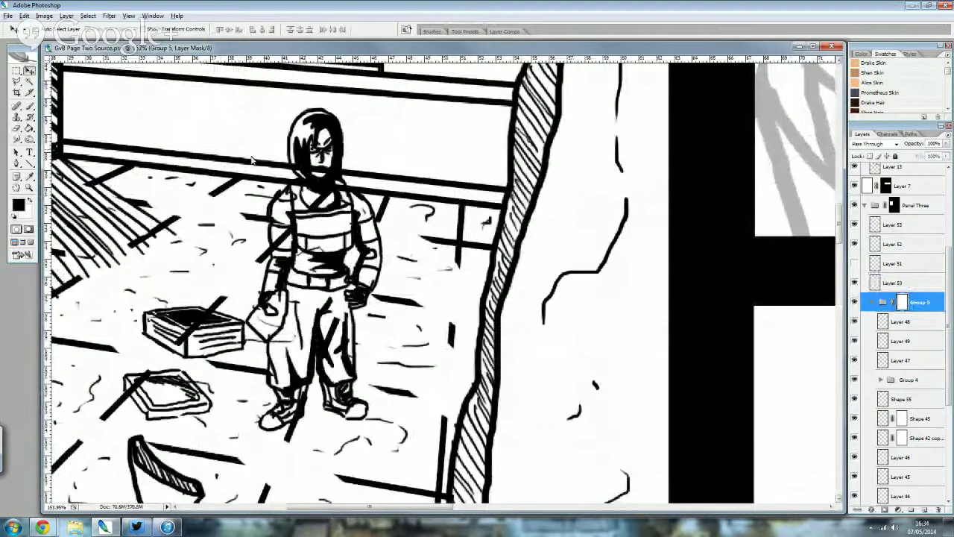
key("ctrl+z")
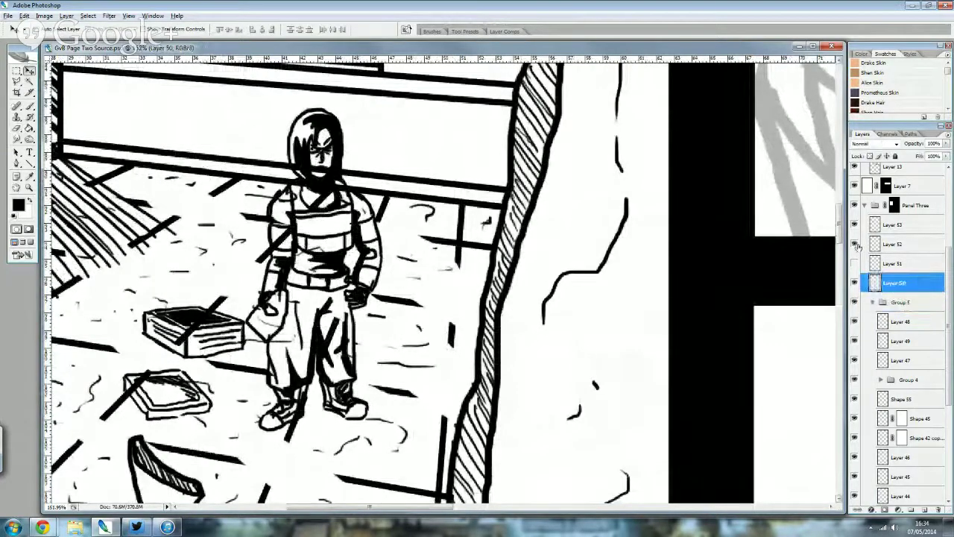
left_click(895, 244)
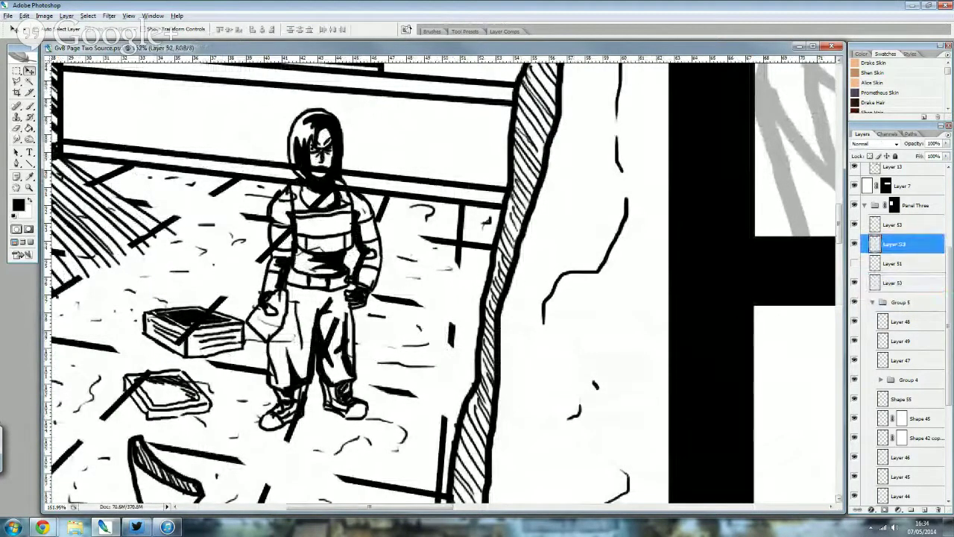
left_click(29, 81)
left_click(212, 186)
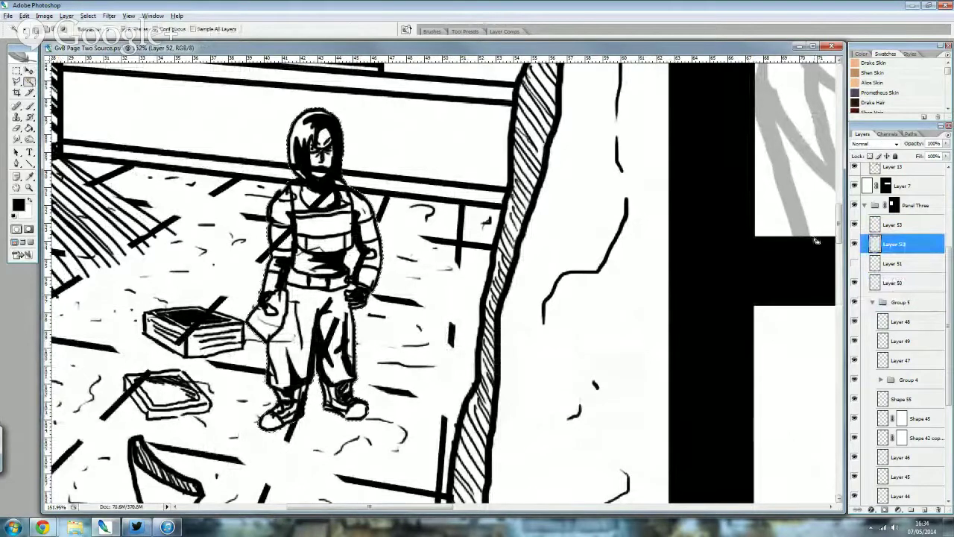
left_click(894, 282)
key("ctrl+d")
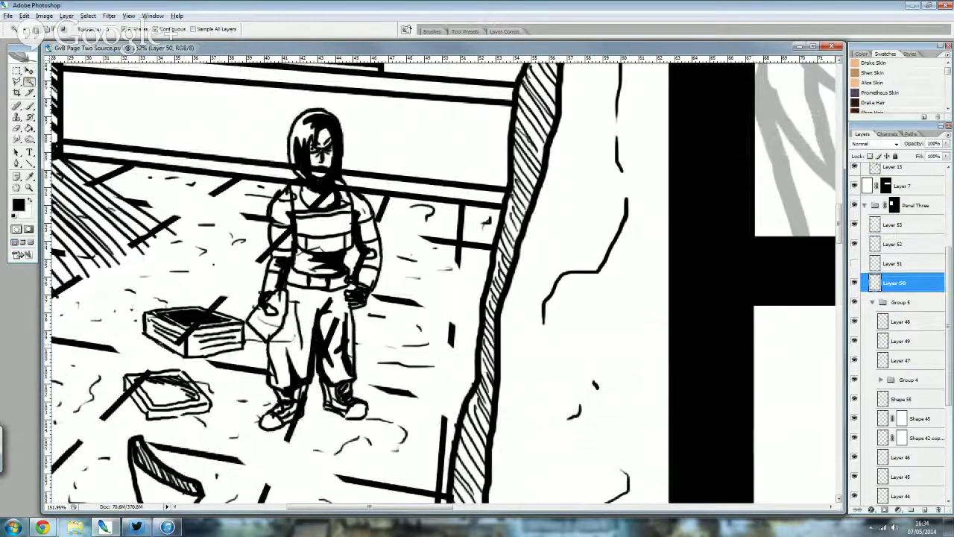
- Load Layer 52's figure outline as a selection and use it to mask Group 5
left_click(894, 244)
left_click(875, 244, "ctrl")
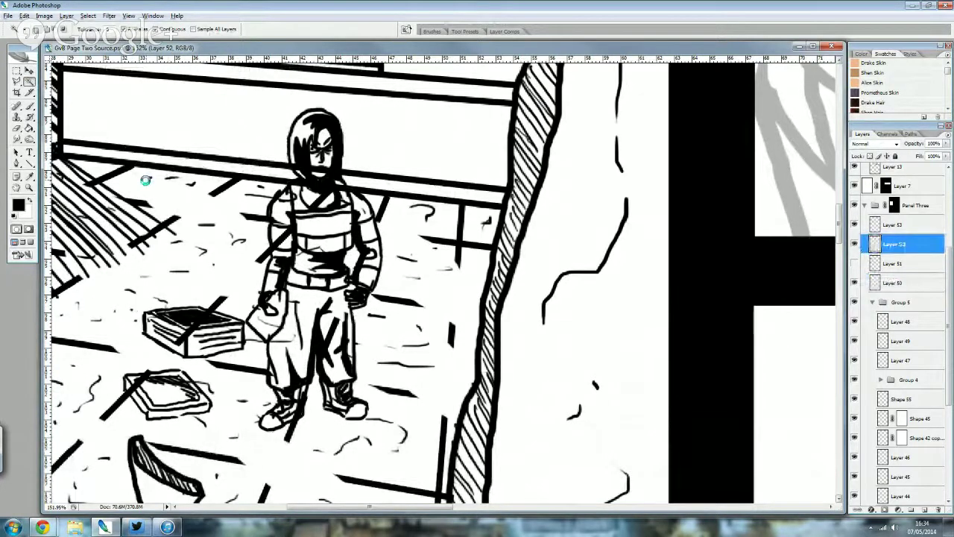
left_click(900, 302)
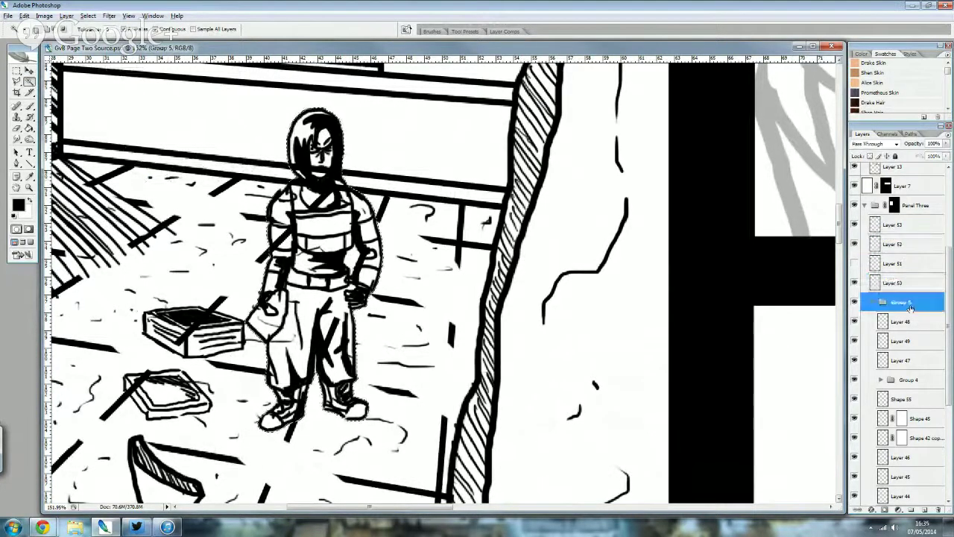
left_click(885, 510)
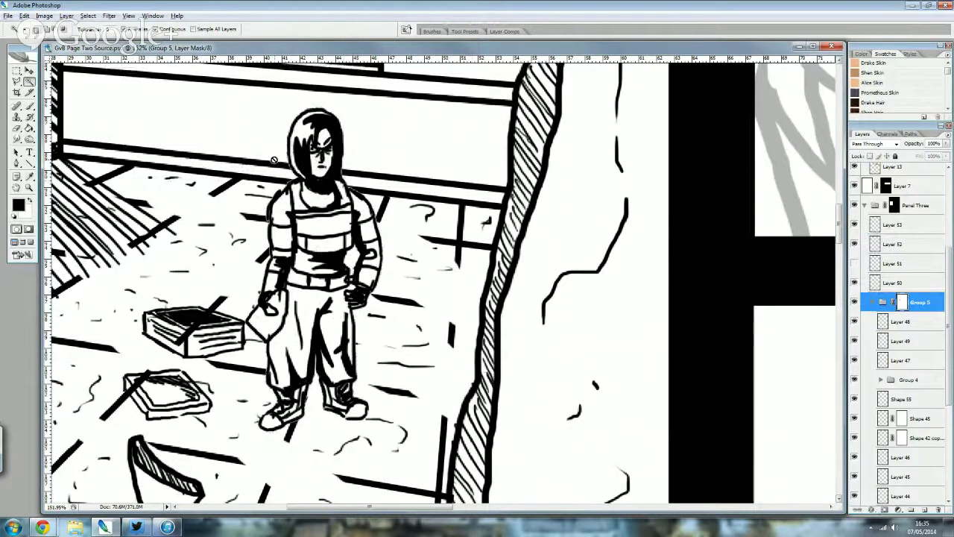
scroll(274, 160, "up", 2)
scroll(274, 160, "up", 1)
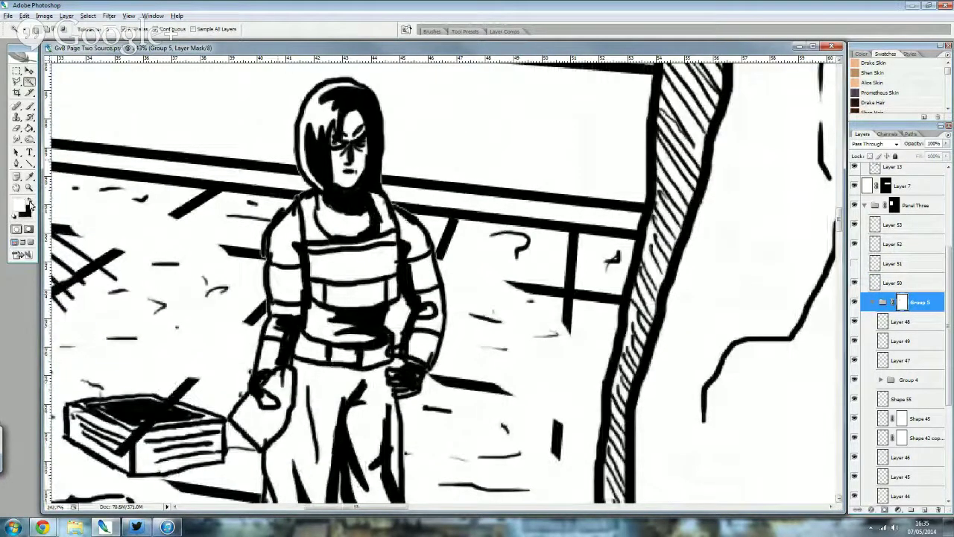
left_click(29, 106)
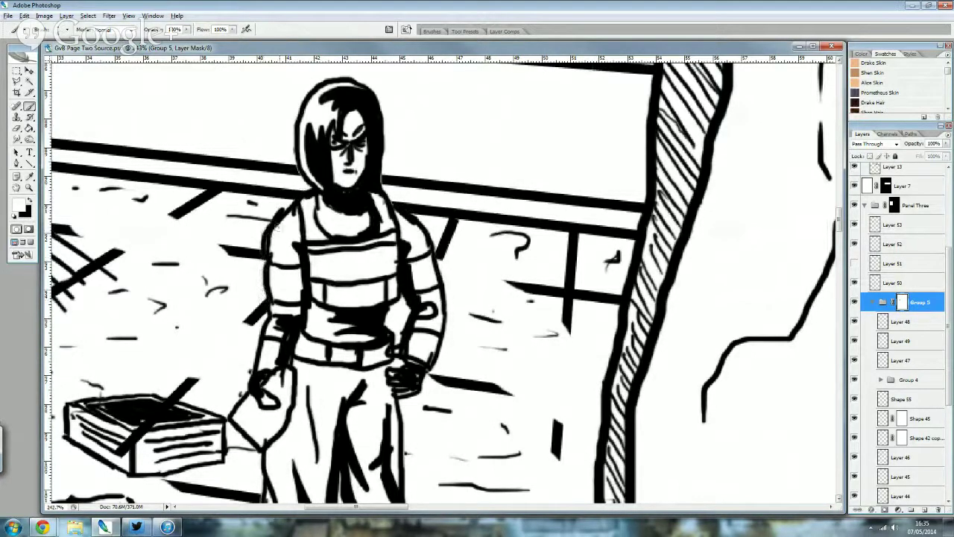
scroll(470, 244, "down", 2)
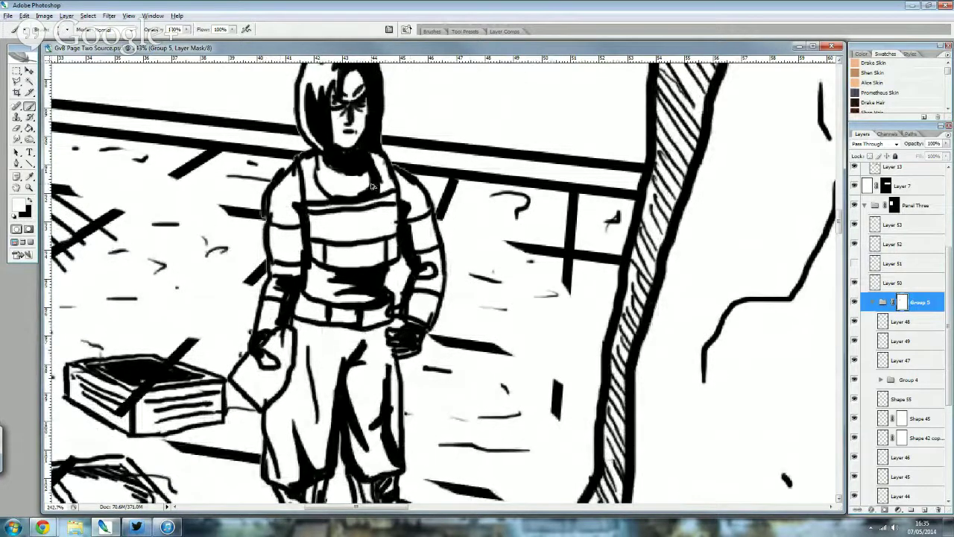
- Reload the figure selection, expand it slightly, and mask Group 5 with it
left_click(875, 244, "ctrl")
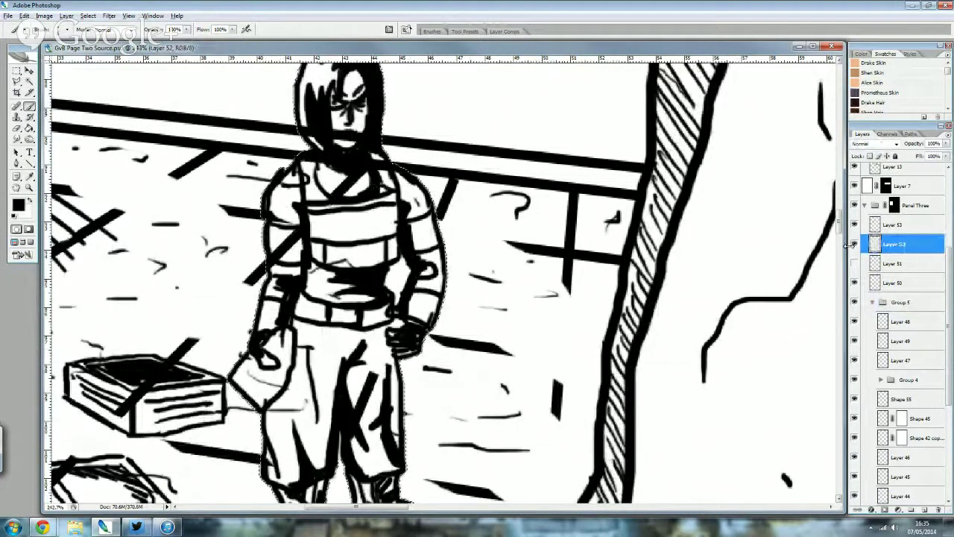
left_click(88, 16)
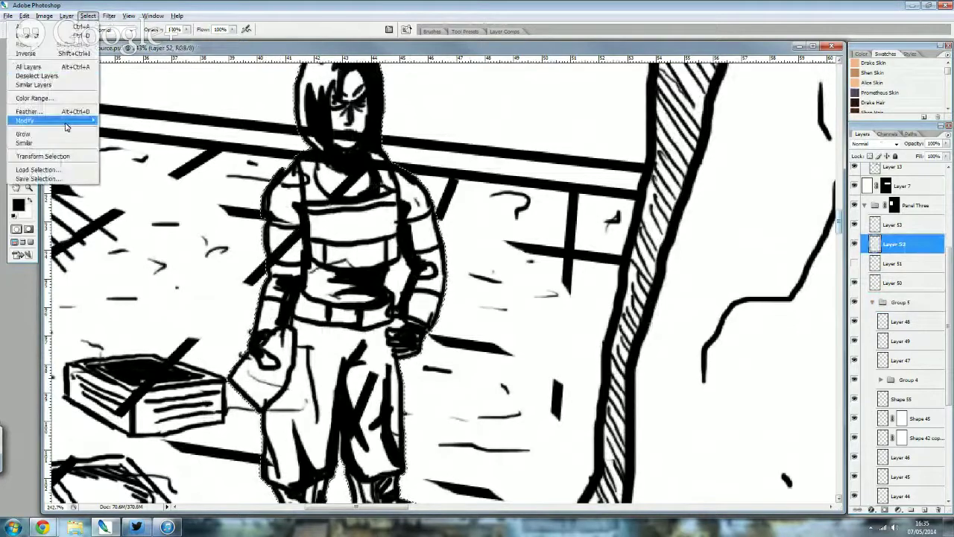
mouse_move(30, 120)
left_click(119, 136)
key("Return")
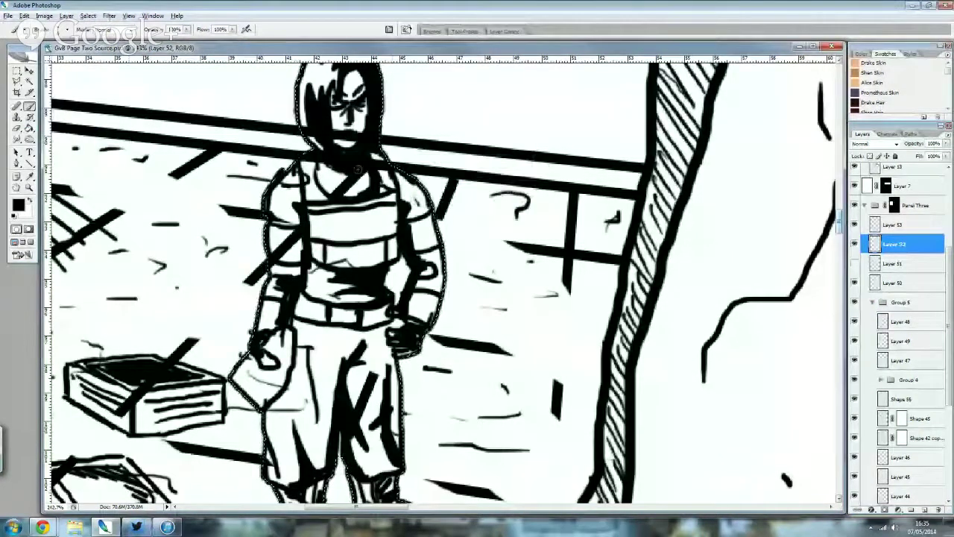
key("alt+bracketleft")
key("alt+bracketleft")
key("alt+bracketleft")
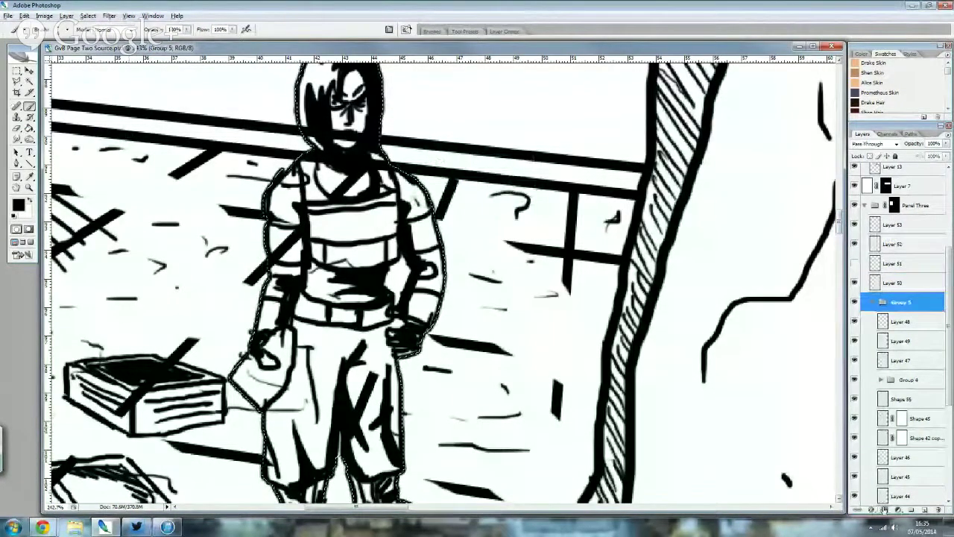
left_click(897, 509)
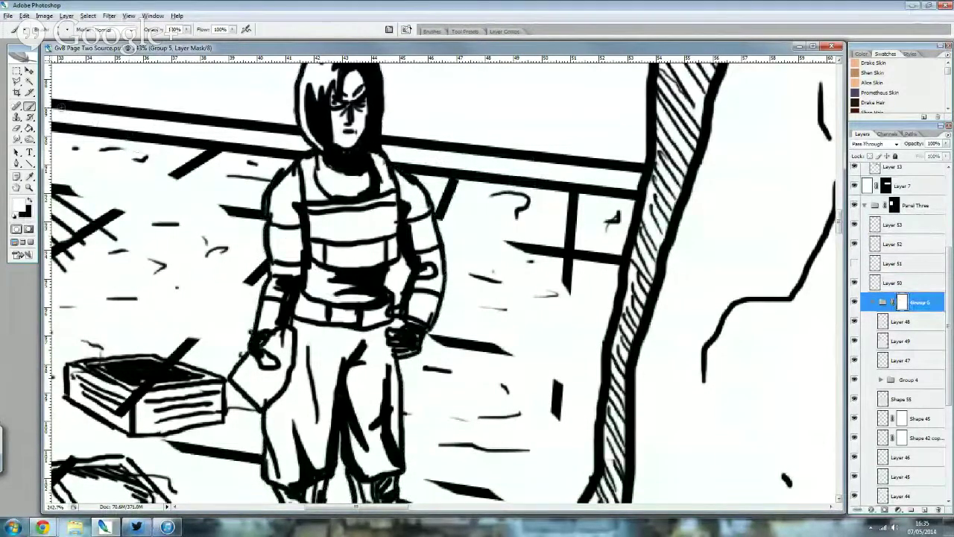
- Make Layer 50 active and switch to the Magic Wand to select the boxes
scroll(313, 224, "up", 2)
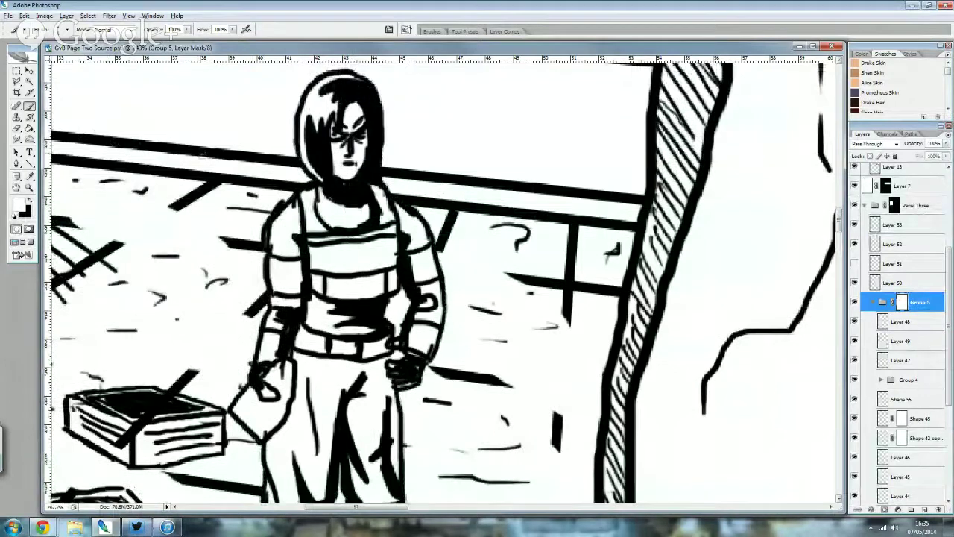
scroll(703, 246, "down", 2)
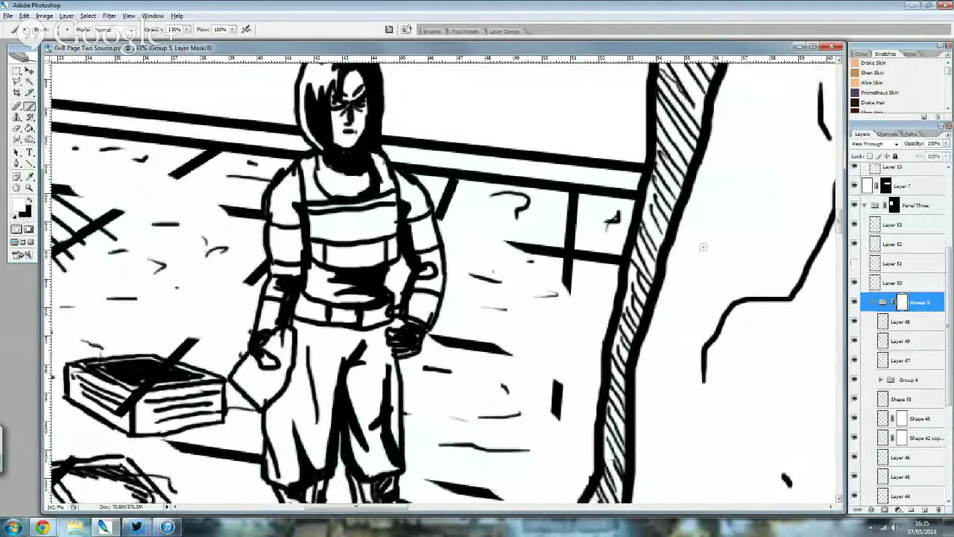
left_click(875, 281, "ctrl")
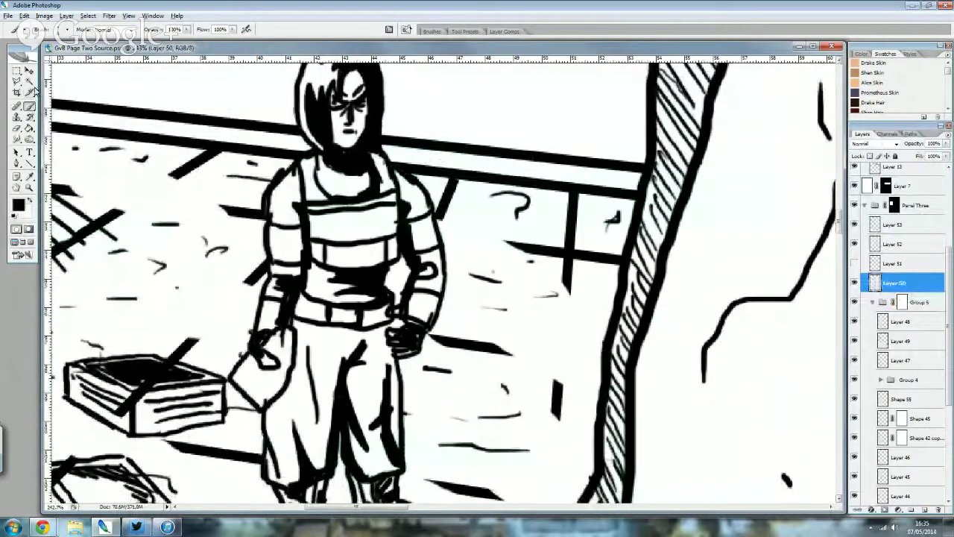
key("w")
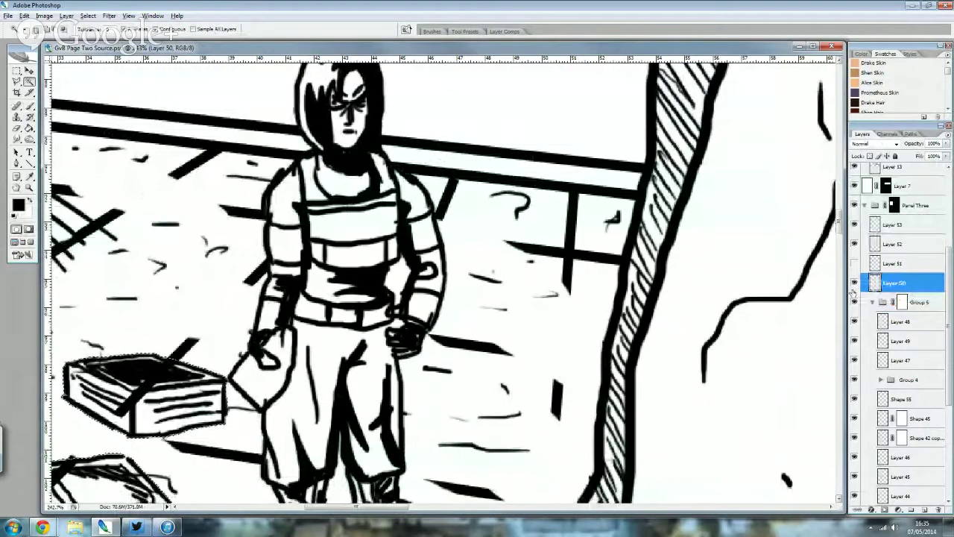
- Expand the box selection slightly and target Group 5's layer mask
left_click(88, 16)
mouse_move(25, 120)
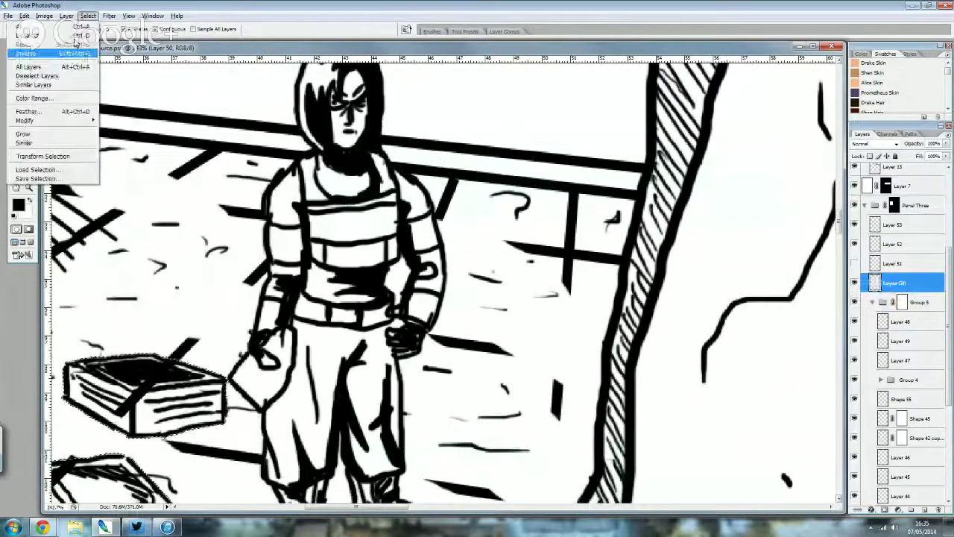
left_click(117, 140)
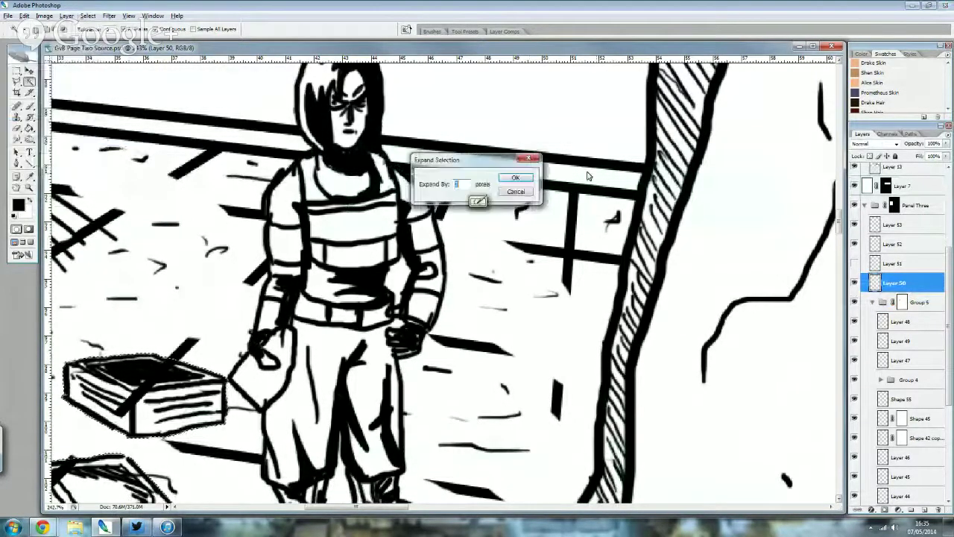
left_click(514, 179)
left_click(899, 302)
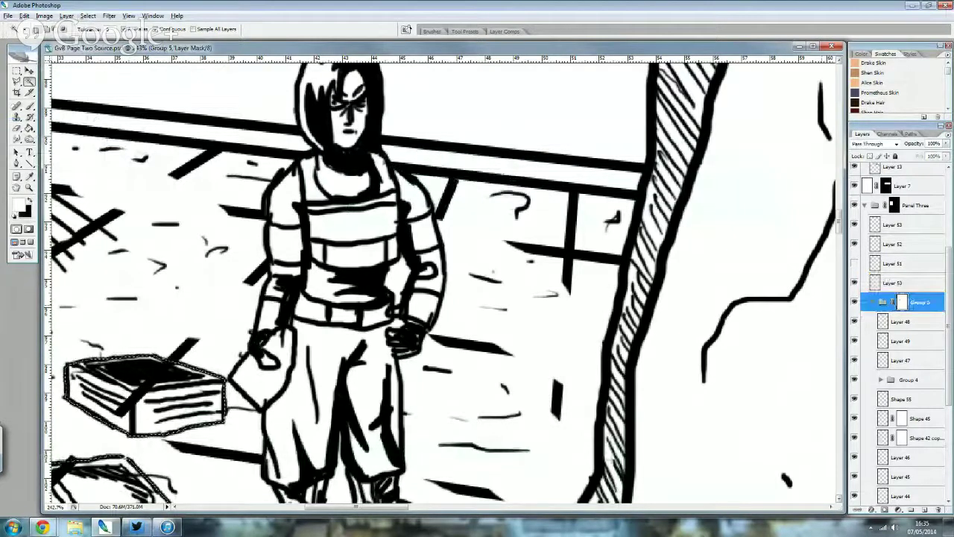
- Try a black Paint Bucket fill on the mask, undo it, and zoom out to the full page
key("g")
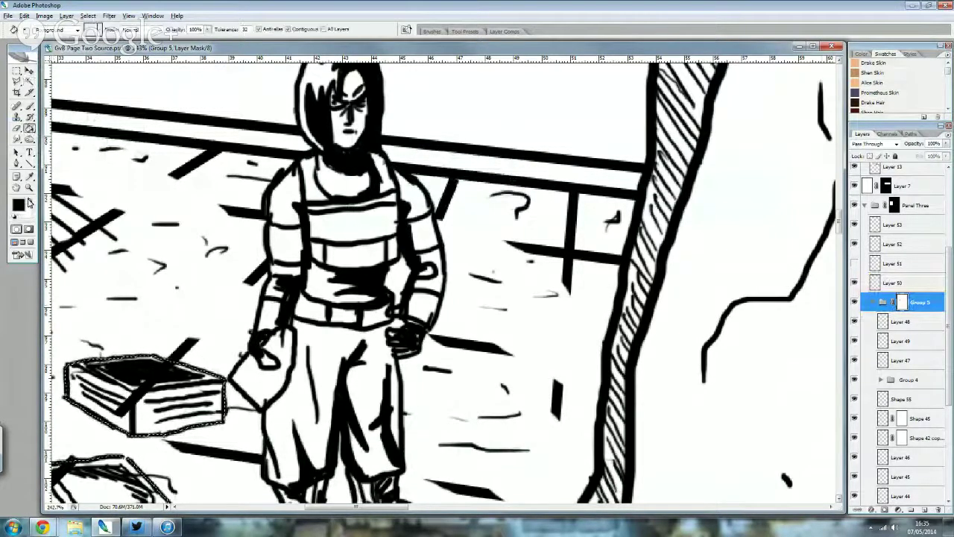
left_click(138, 377)
scroll(138, 376, "down", 1)
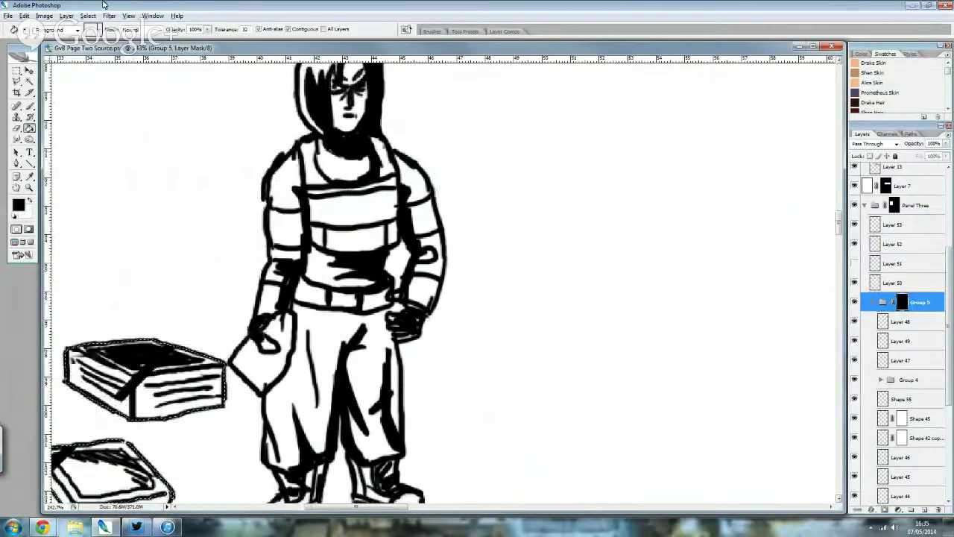
key("ctrl+z")
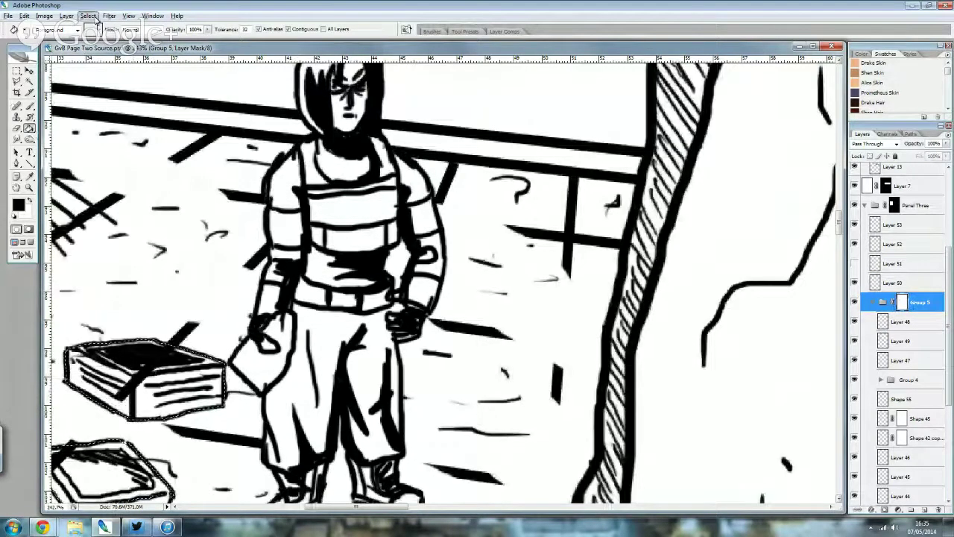
left_click(88, 16)
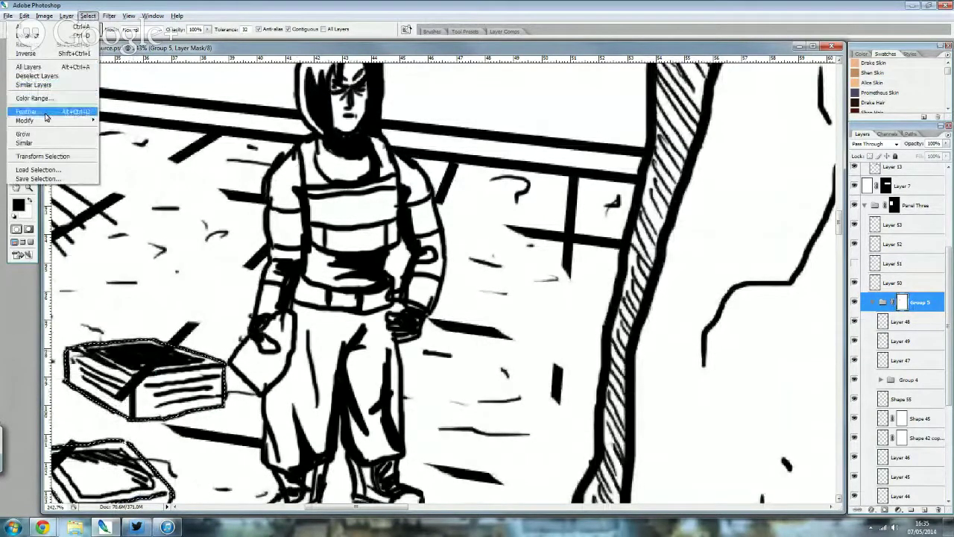
left_click(50, 63)
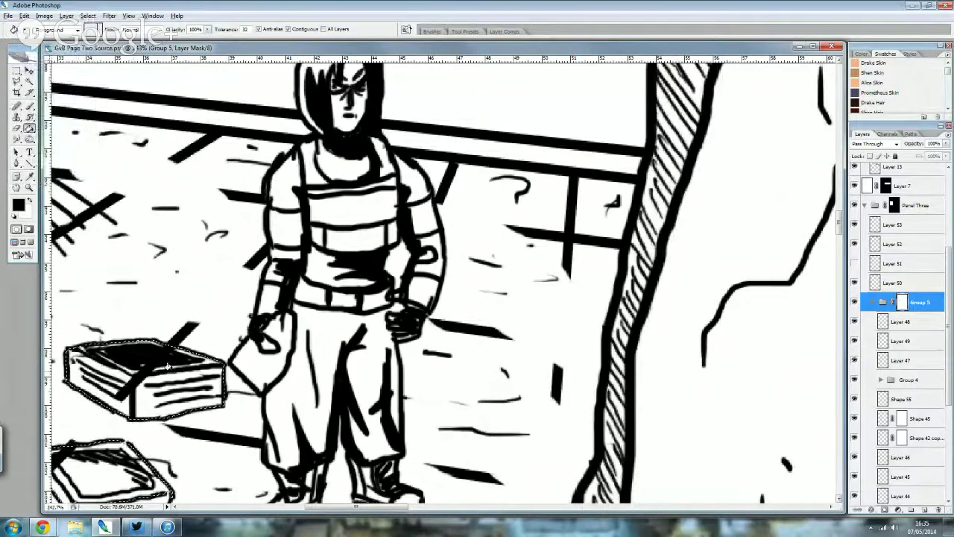
scroll(163, 345, "down", 3)
scroll(164, 338, "down", 1)
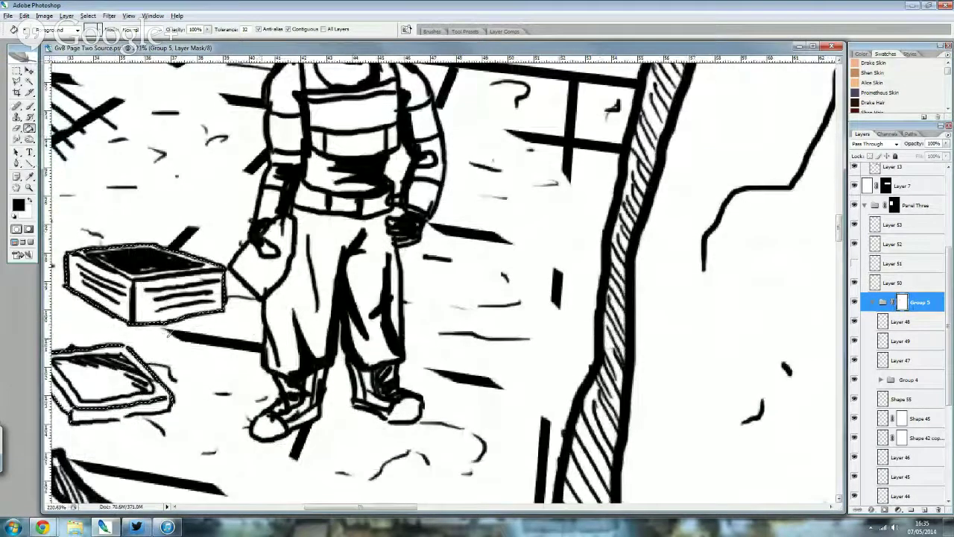
scroll(158, 313, "down", 2)
scroll(152, 290, "down", 2)
- Review the whole page, then make Layer 47 active and zoom into the alley panel
scroll(149, 290, "down", 2)
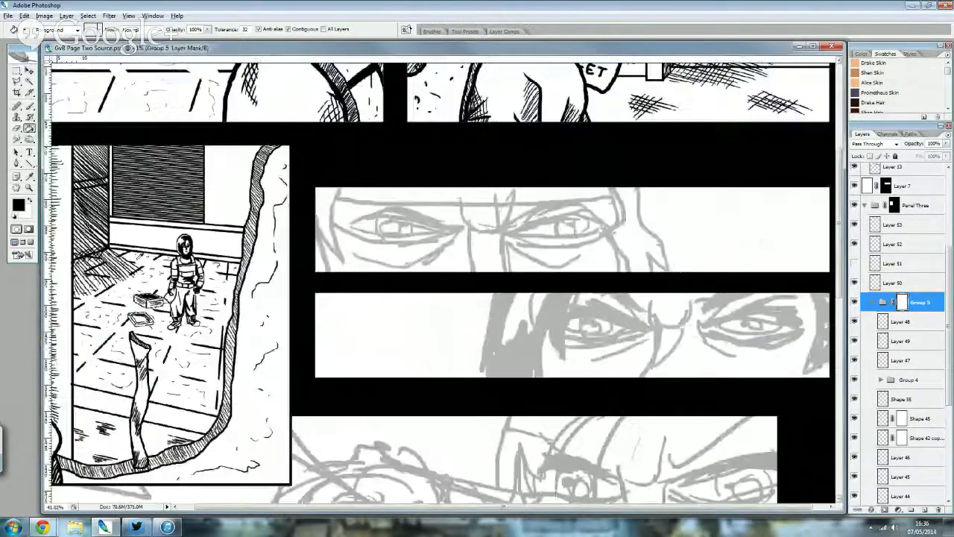
scroll(149, 291, "down", 1)
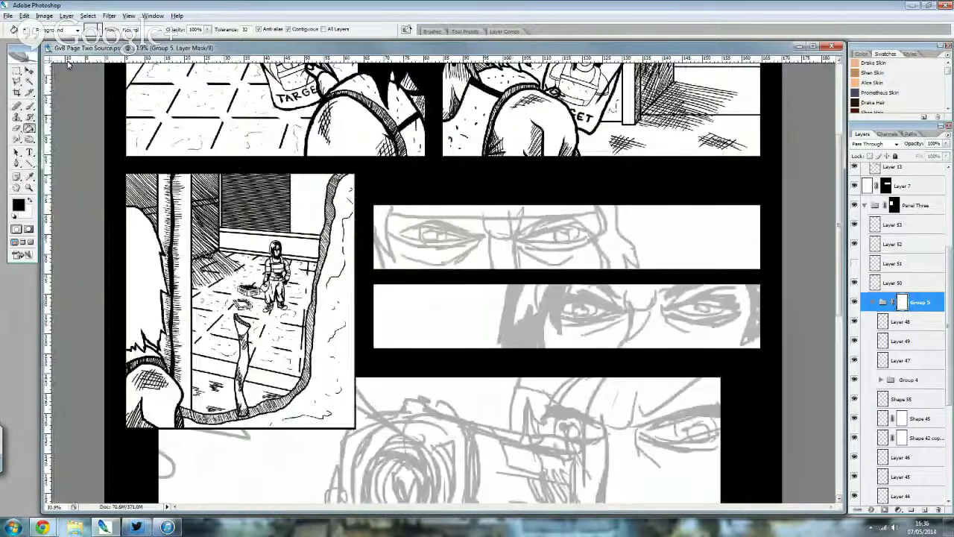
left_click(17, 71)
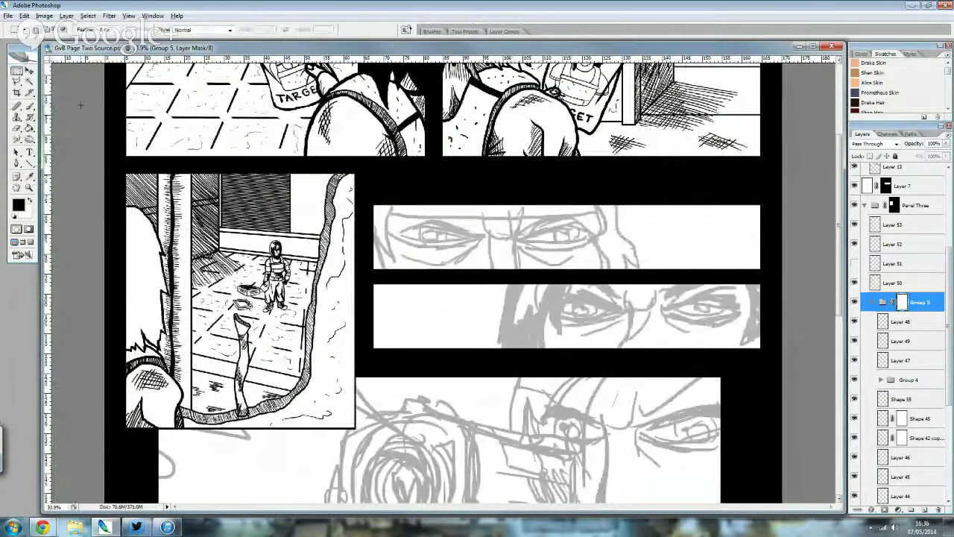
scroll(443, 266, "down", 1)
scroll(443, 266, "down", 1)
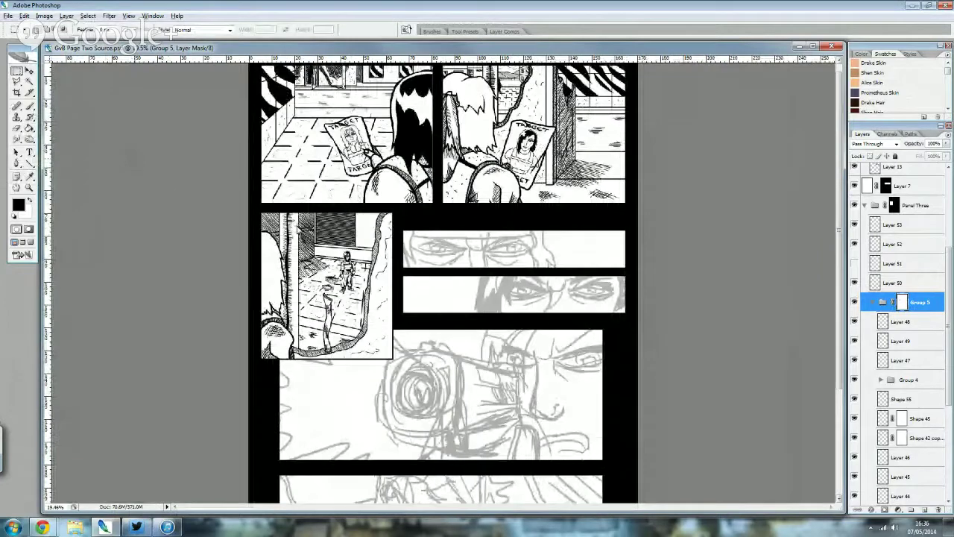
scroll(441, 227, "up", 2)
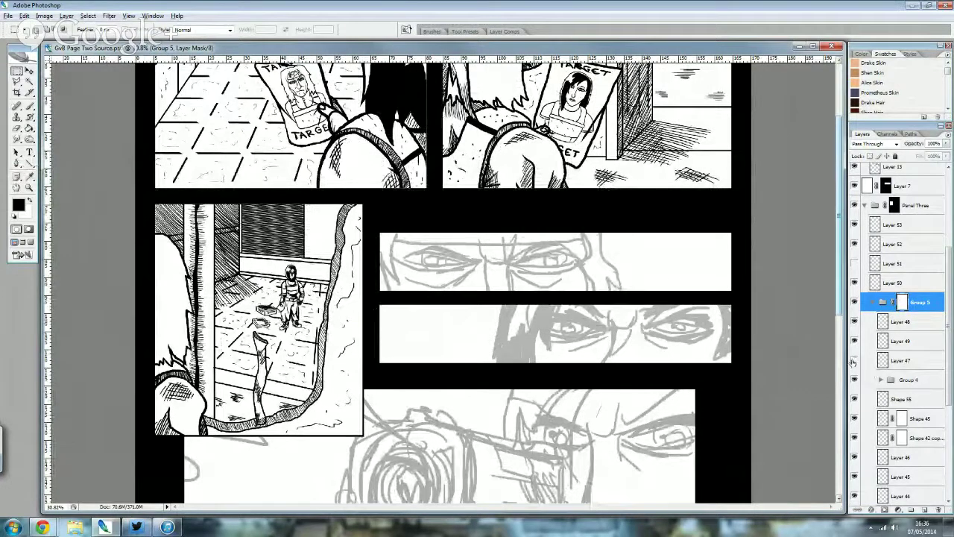
left_click(889, 363)
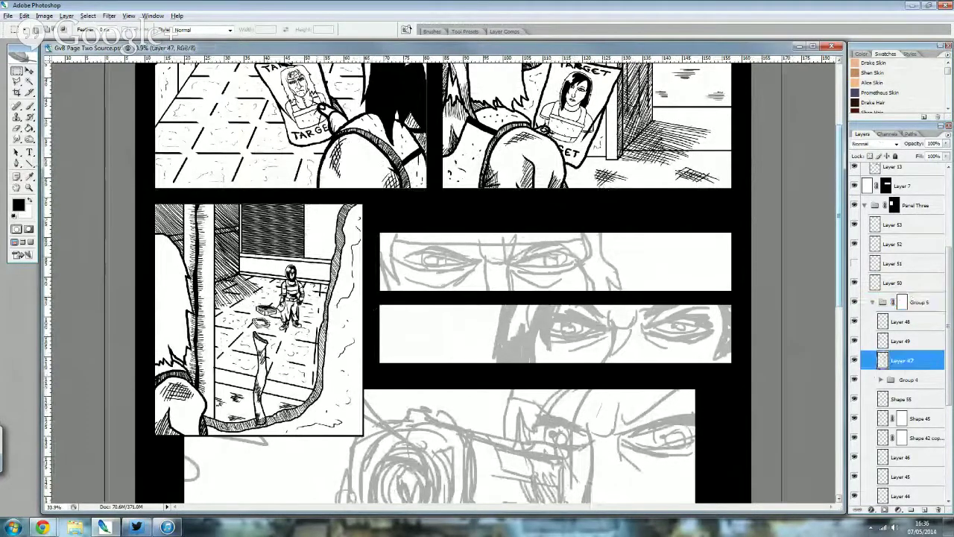
key("ctrl+plus")
key("ctrl+plus")
left_click(30, 106)
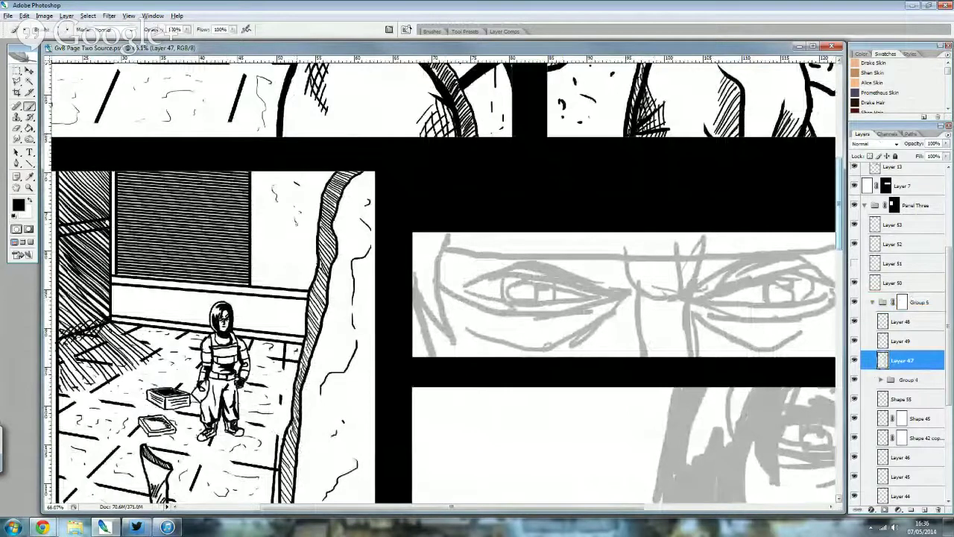
- Ink a small rectangular sign on the alley wall, undoing the stray marks inside it
mouse_move(272, 237)
left_mouse_down()
mouse_move(291, 252)
mouse_move(273, 264)
left_mouse_up()
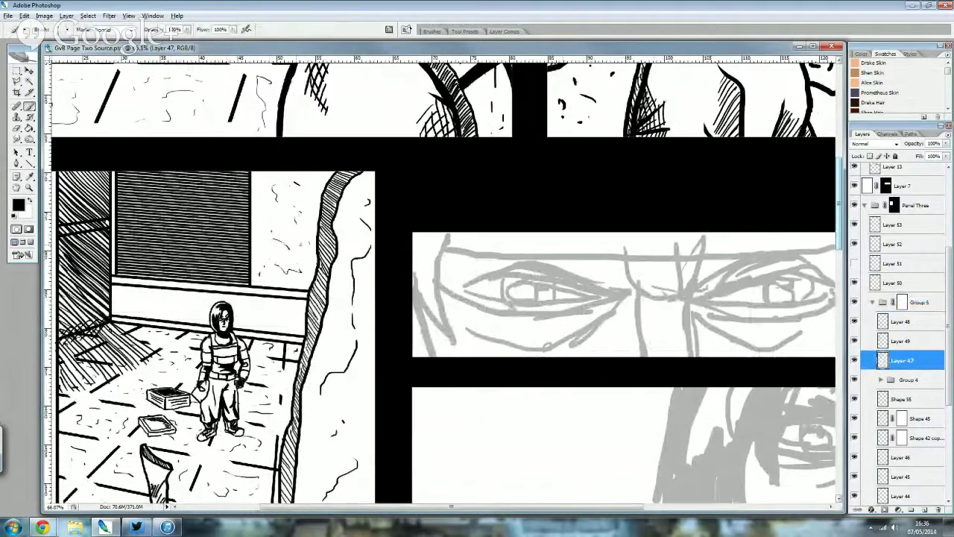
left_click_drag(316, 238, 285, 239)
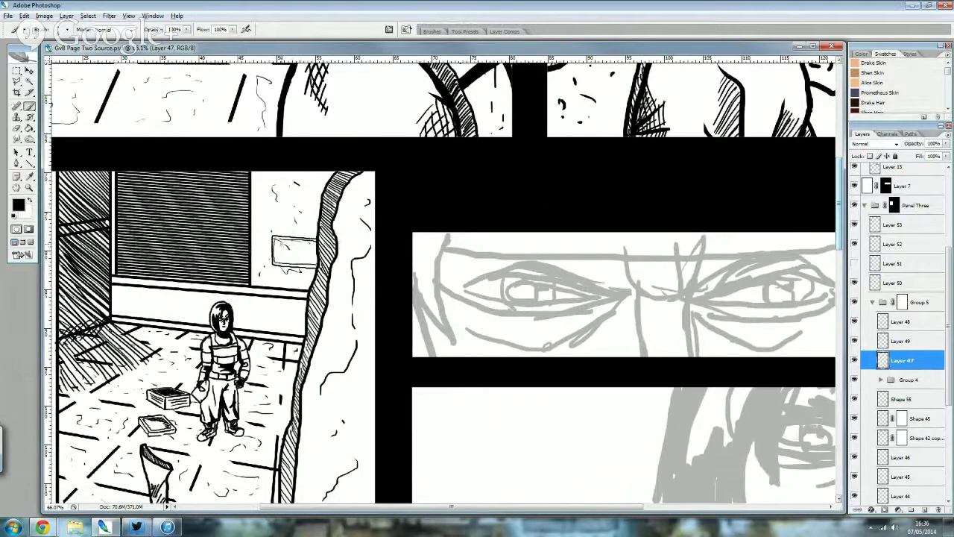
left_click_drag(292, 246, 316, 249)
key("ctrl+alt+z")
key("ctrl+alt+z")
scroll(249, 213, "down", 1)
scroll(249, 213, "down", 2)
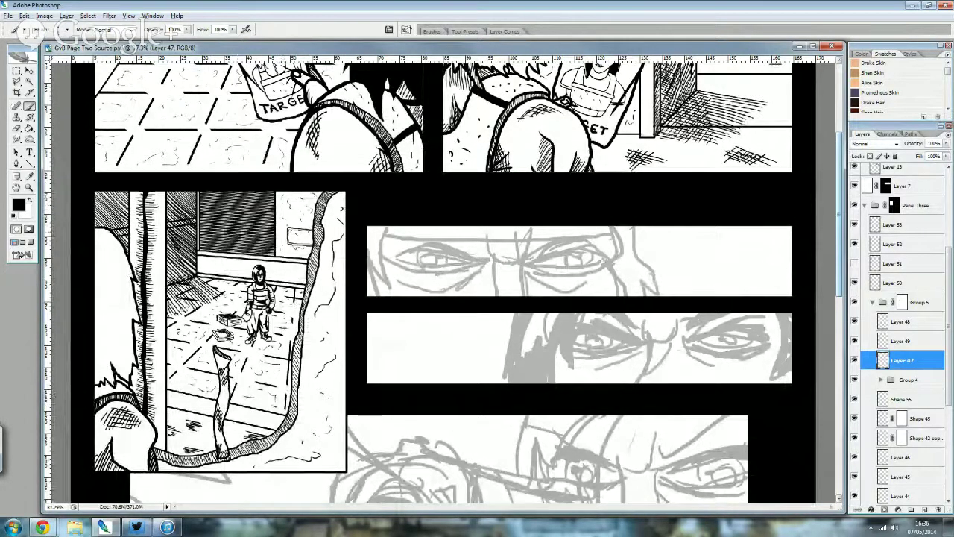
scroll(235, 257, "up", 2)
scroll(234, 257, "up", 2)
scroll(229, 263, "up", 2)
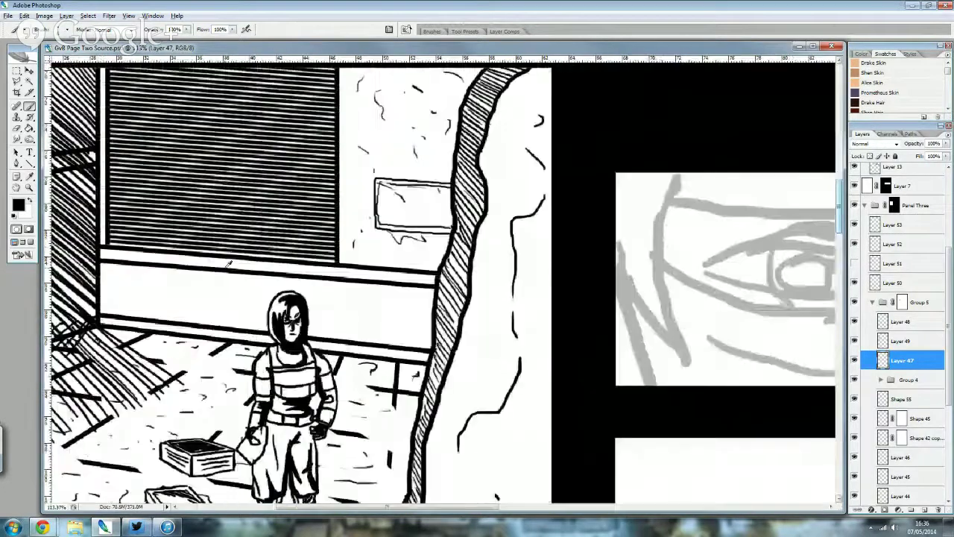
scroll(229, 263, "up", 1)
- Paint four short horizontal hatch strokes along the wall band behind the figure, then pan the canvas
scroll(231, 265, "up", 1)
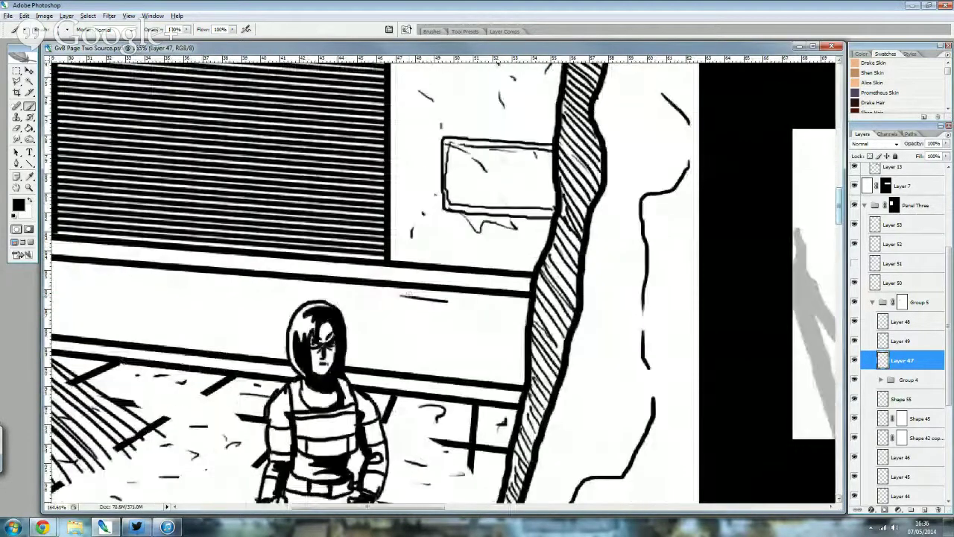
left_click_drag(440, 300, 381, 310)
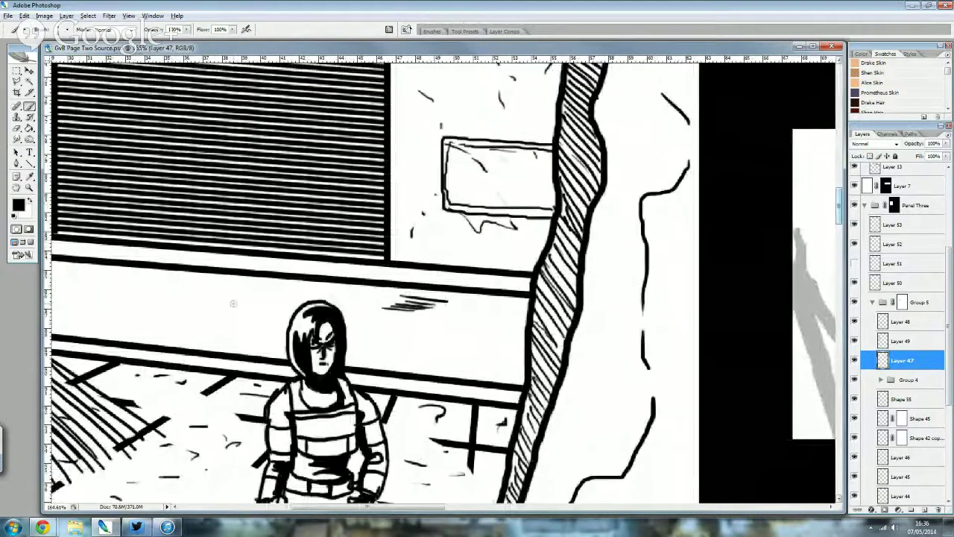
left_click_drag(243, 307, 172, 316)
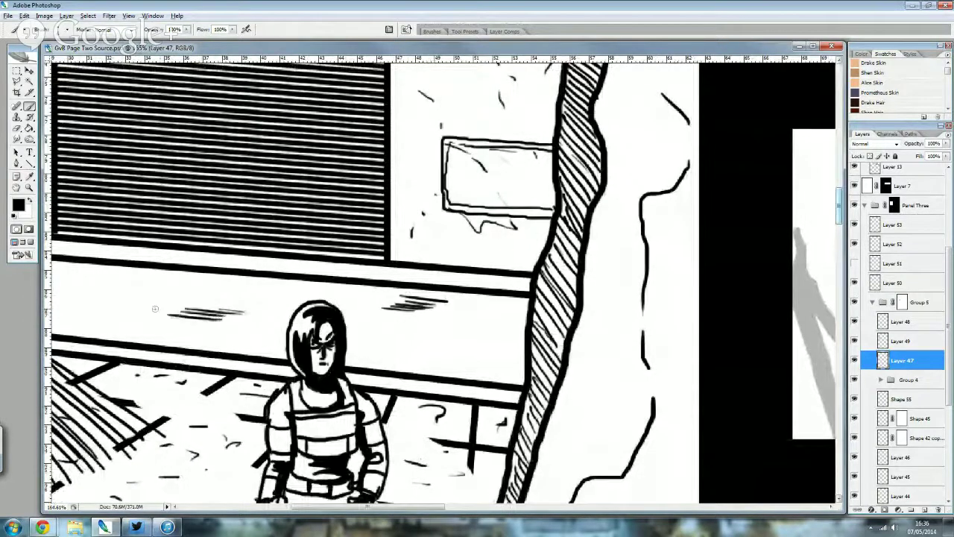
mouse_move(511, 344)
left_mouse_down()
mouse_move(443, 347)
mouse_move(450, 357)
left_mouse_up()
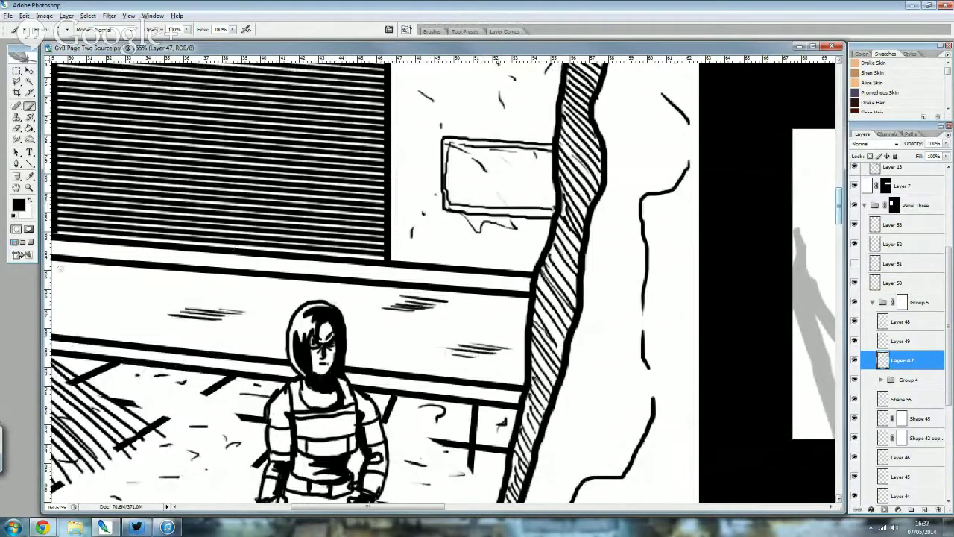
mouse_move(90, 273)
left_mouse_down()
mouse_move(64, 274)
mouse_move(60, 288)
left_mouse_up()
left_click_drag(406, 507, 365, 506)
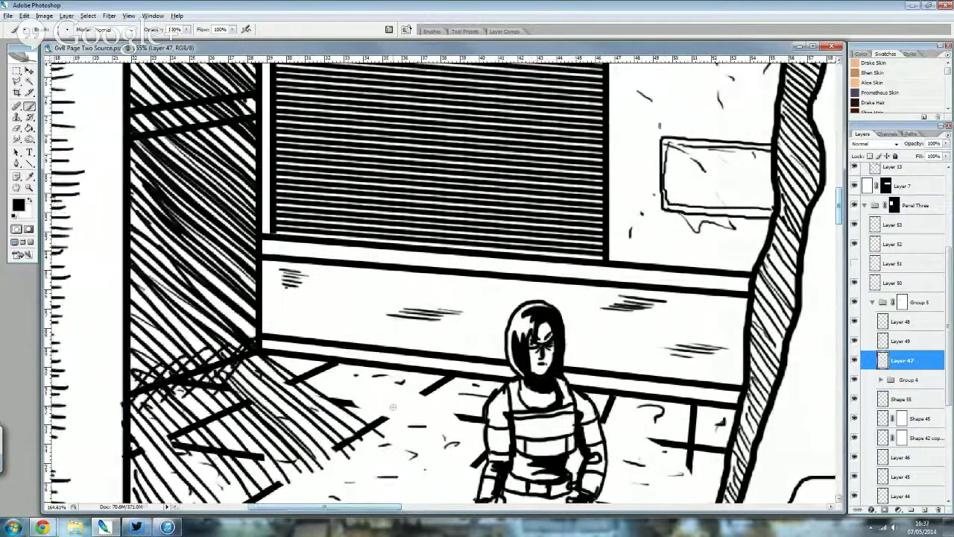
key("ctrl+minus")
key("ctrl+minus")
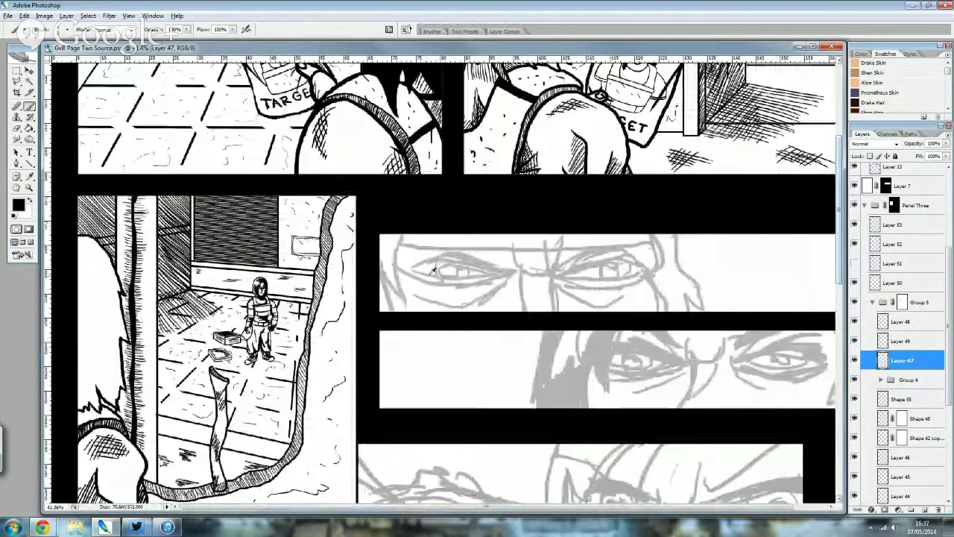
scroll(432, 270, "down", 1)
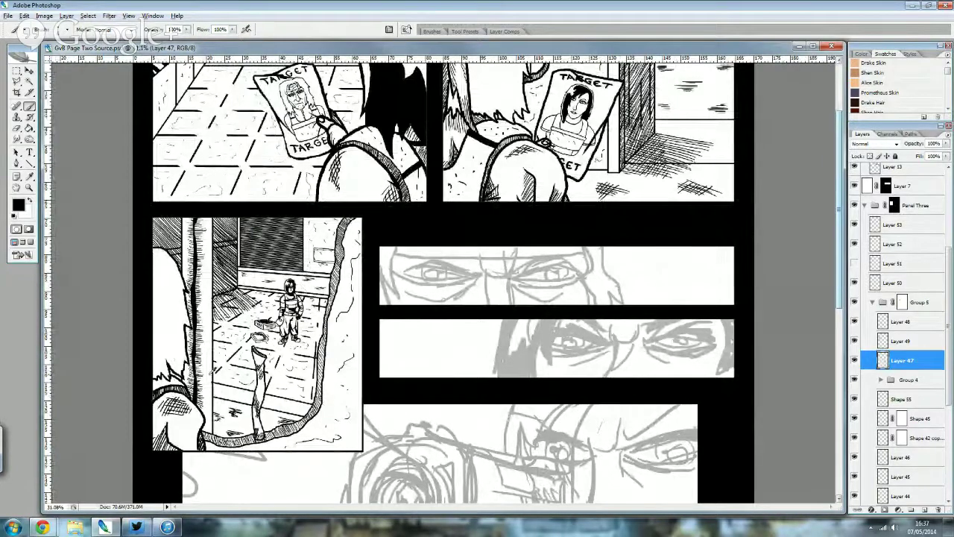
scroll(424, 323, "up", 1)
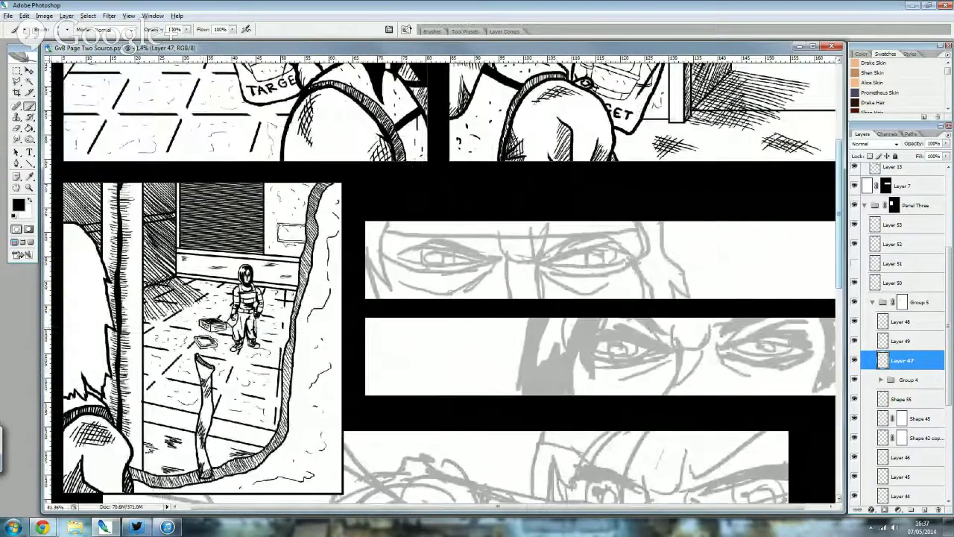
scroll(202, 332, "up", 1)
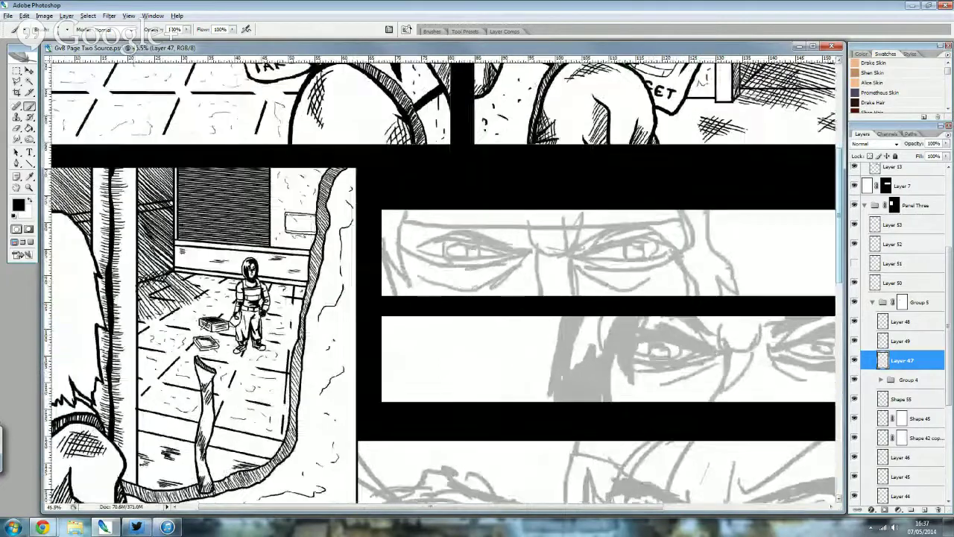
scroll(202, 332, "up", 1)
scroll(202, 331, "up", 1)
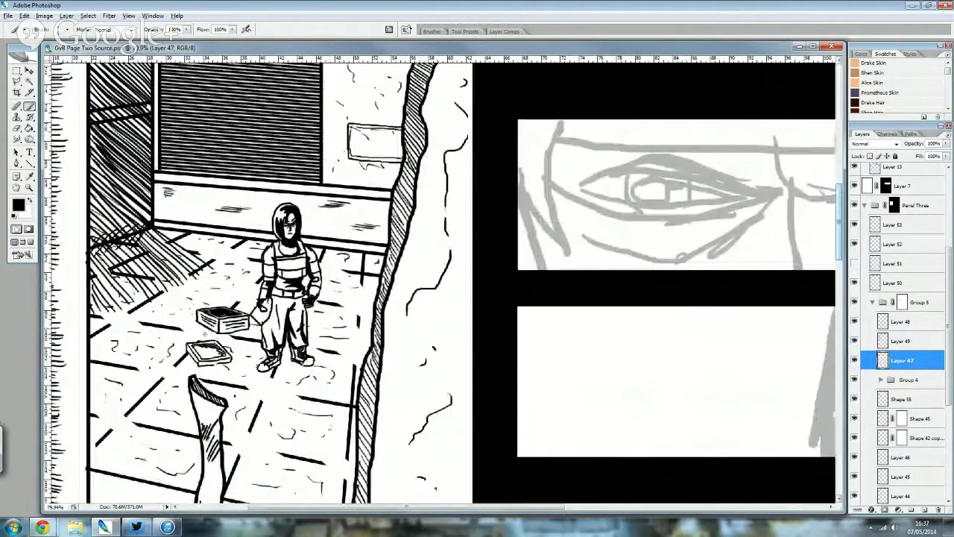
scroll(195, 335, "down", 2)
scroll(195, 335, "down", 2)
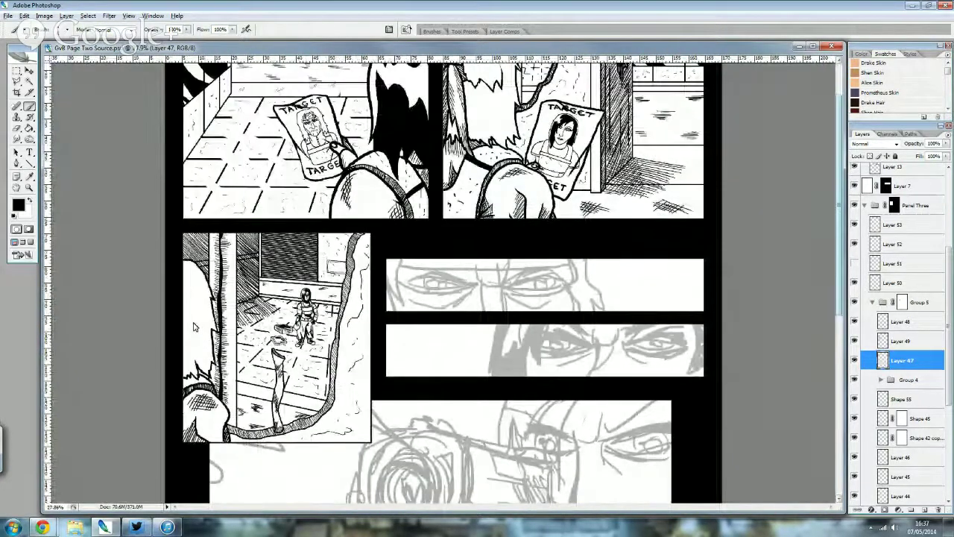
left_click(854, 360)
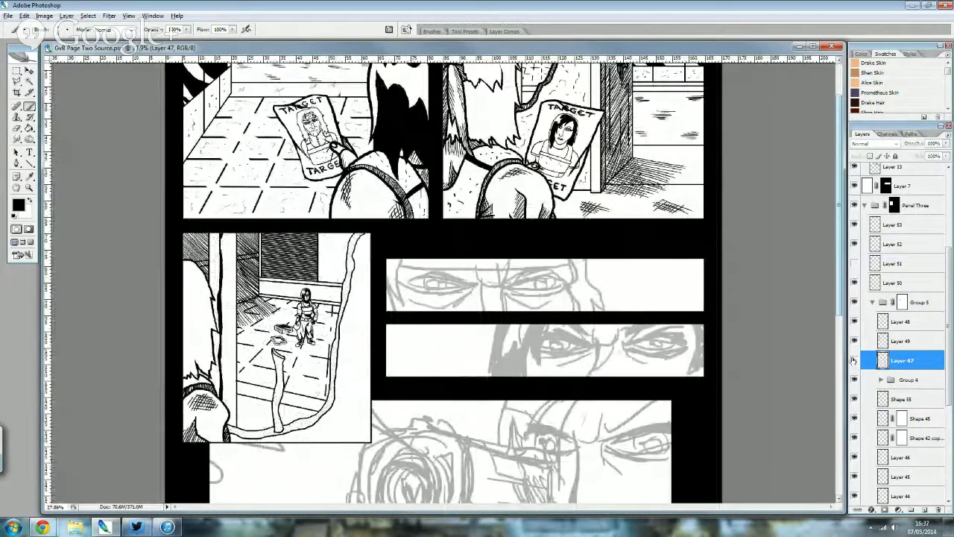
left_click(854, 360)
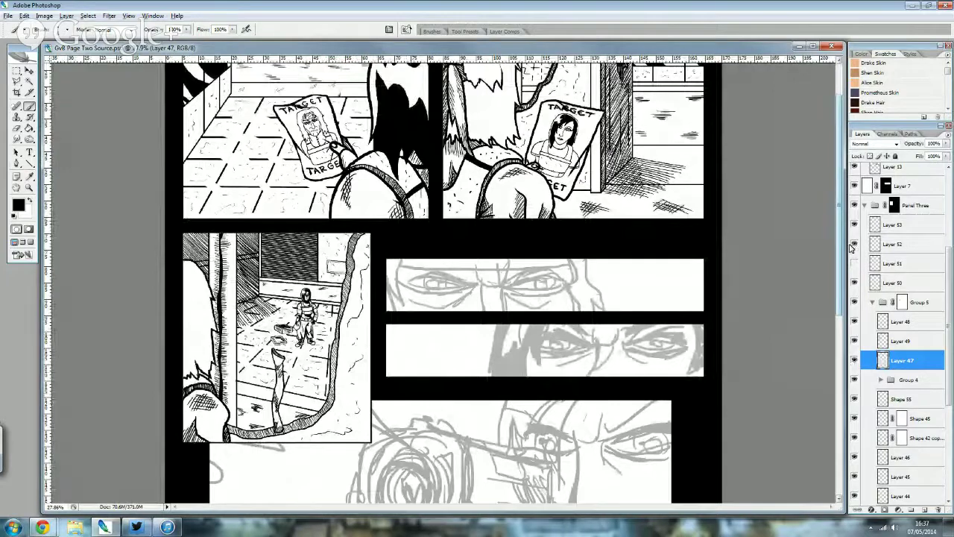
key("ctrl+minus")
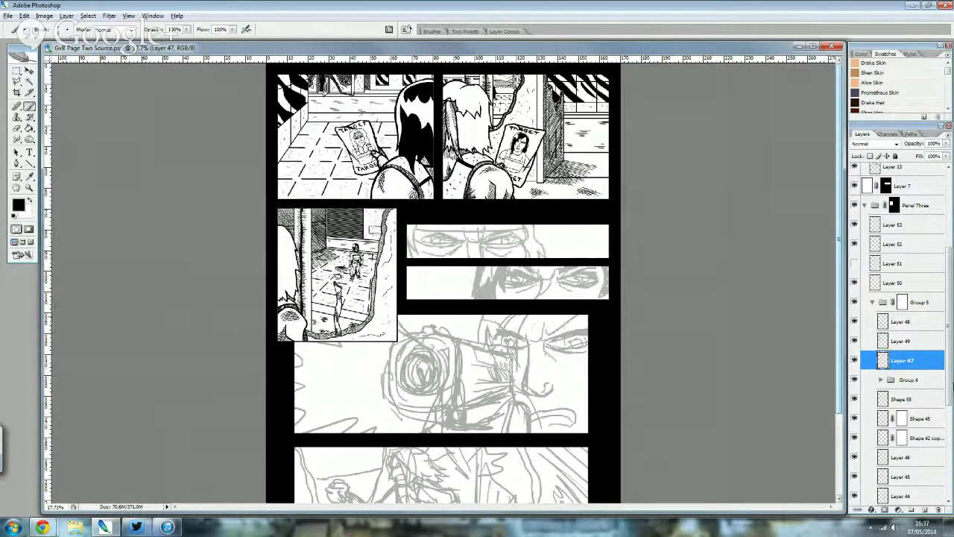
scroll(389, 277, "up", 1)
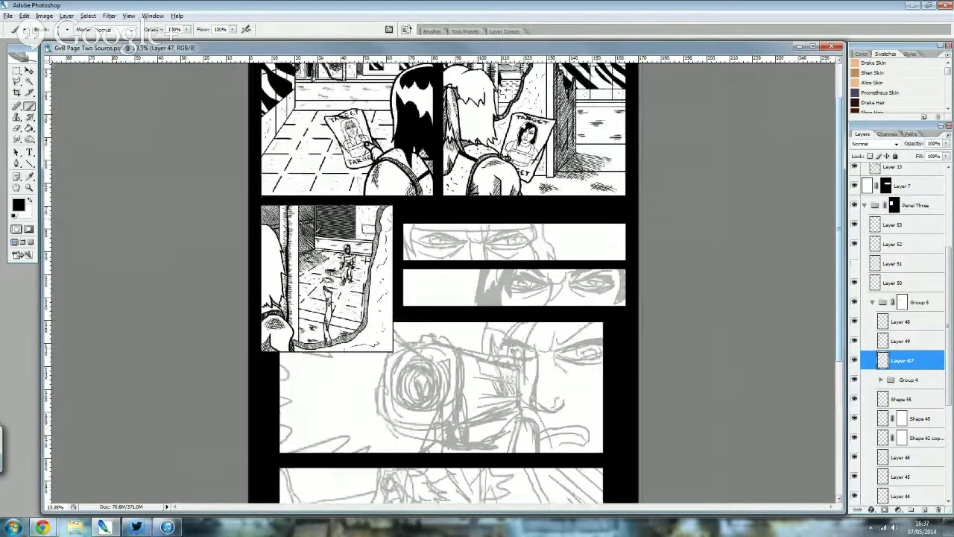
scroll(389, 278, "up", 1)
scroll(389, 277, "up", 1)
scroll(389, 277, "up", 1)
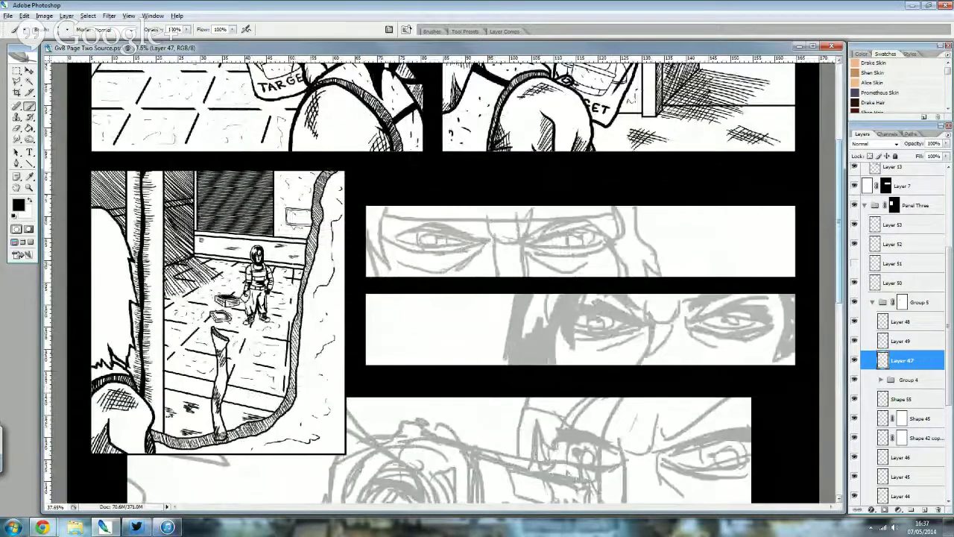
scroll(308, 257, "up", 1)
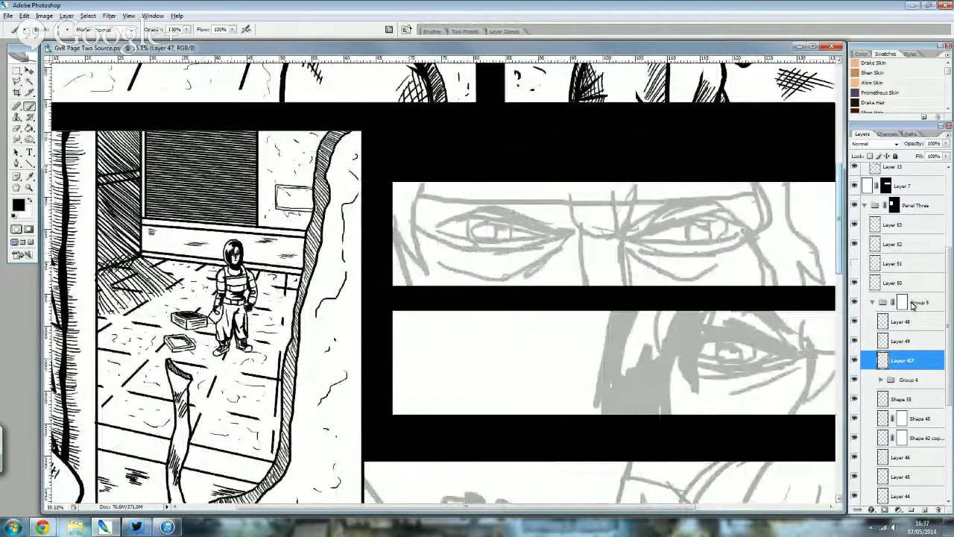
- Move Layers 50–53 (figure, crates, debris) up and right together, then make Layer 52 active
left_click(912, 303)
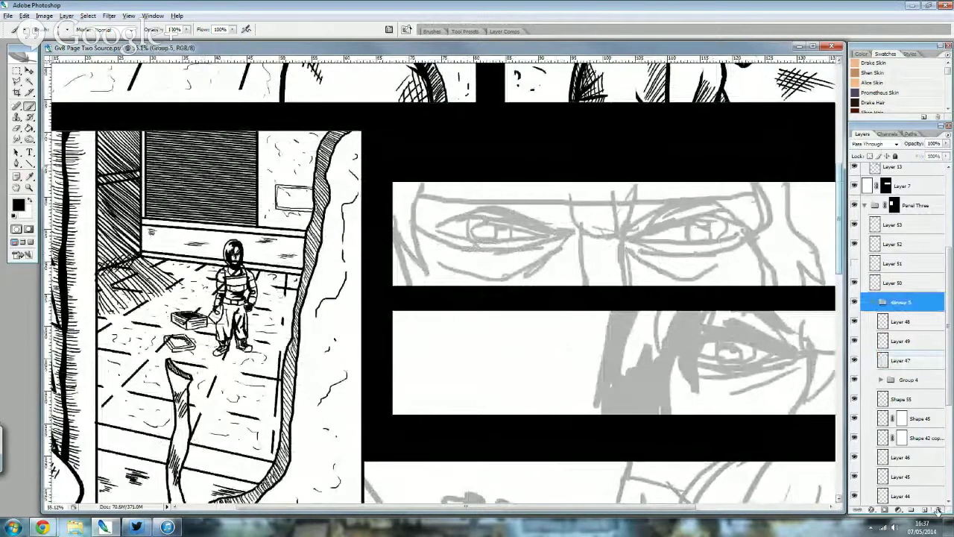
left_click(898, 283)
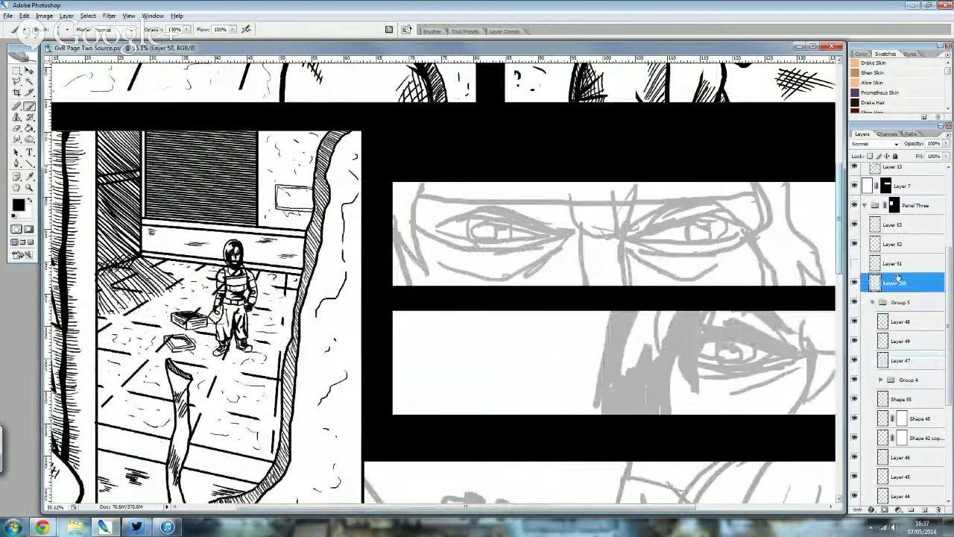
left_click(898, 225, "shift")
left_click(29, 69)
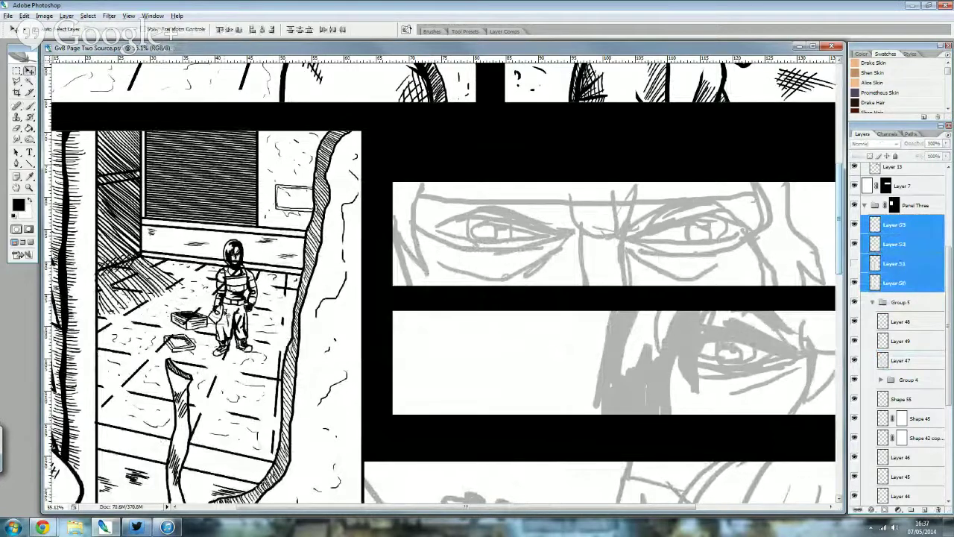
left_click_drag(224, 313, 231, 291)
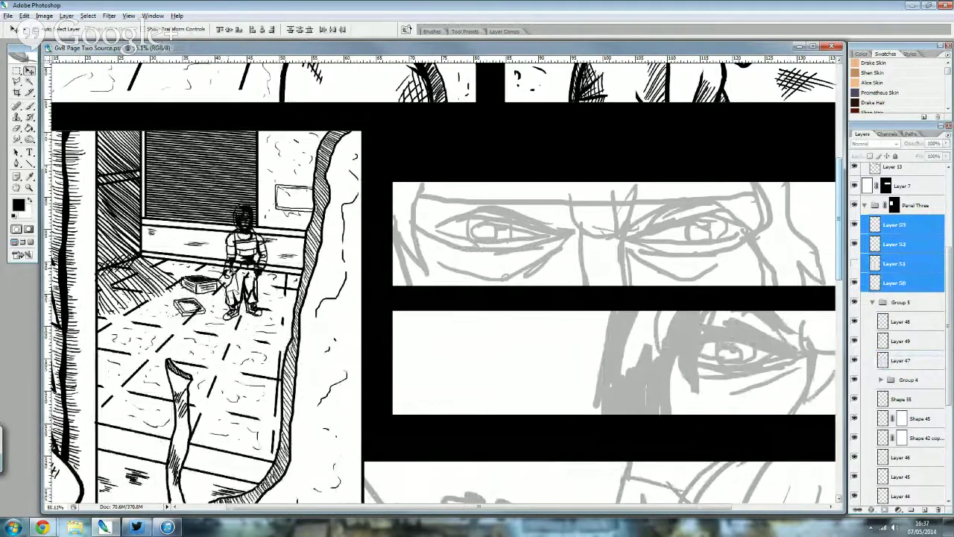
scroll(231, 283, "down", 2)
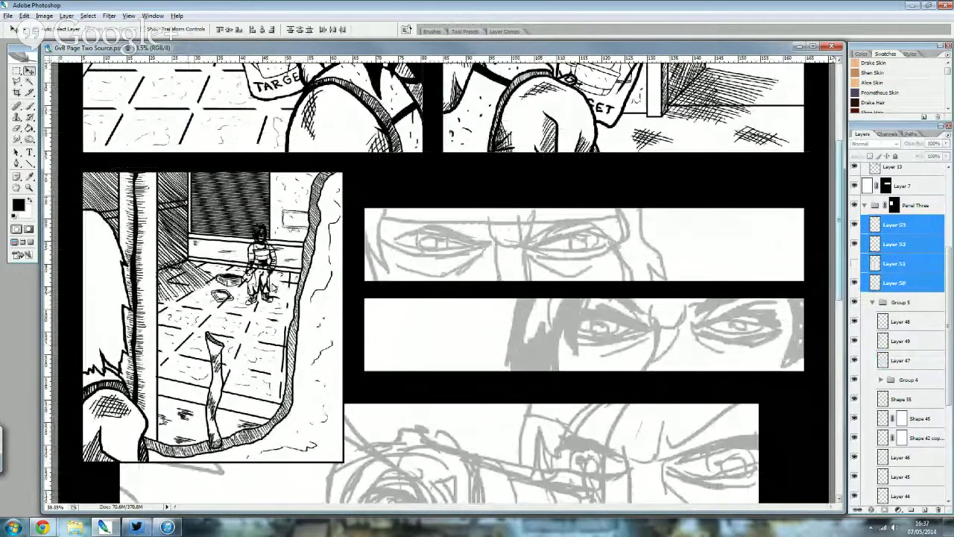
left_click_drag(419, 288, 429, 293)
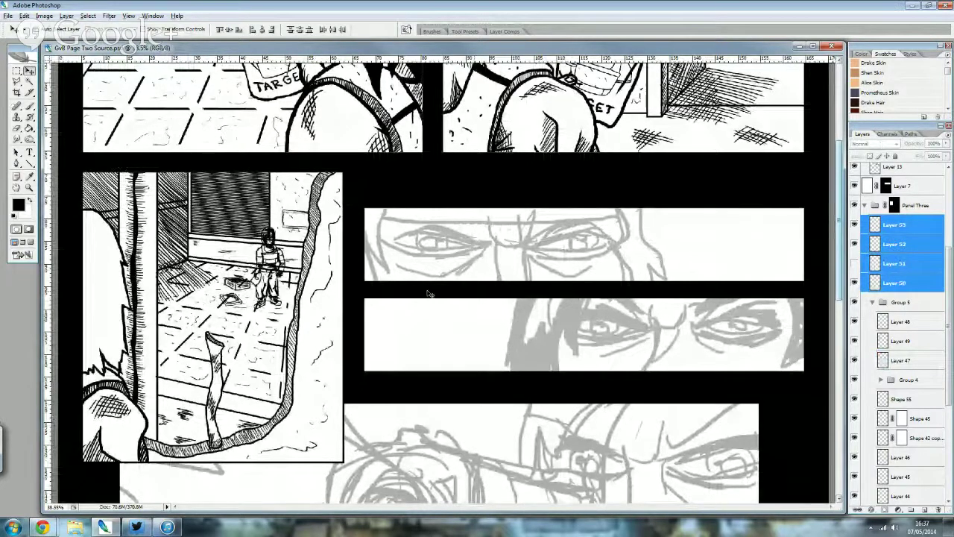
left_click(901, 302)
left_click(897, 245)
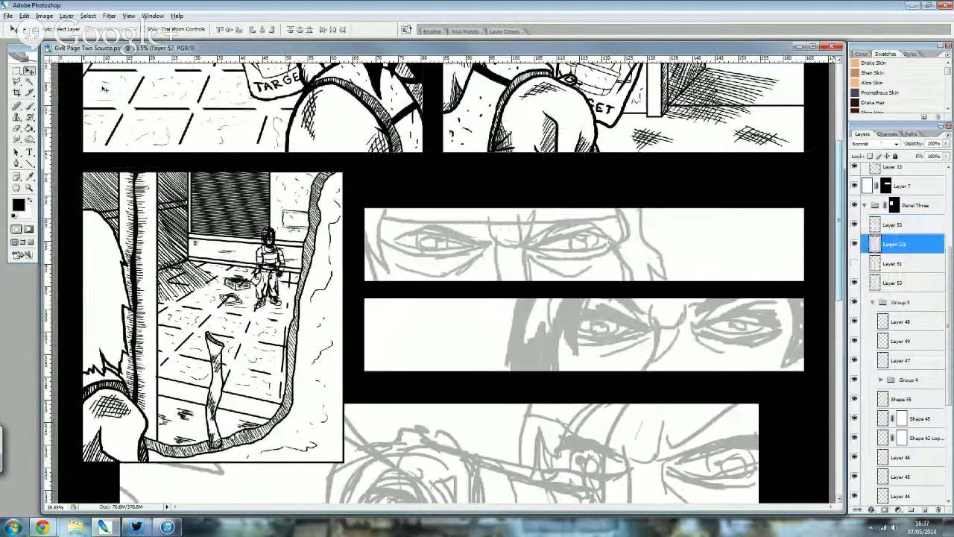
- Expand the current Magic Wand selection and add a layer mask to Group 5
key("w")
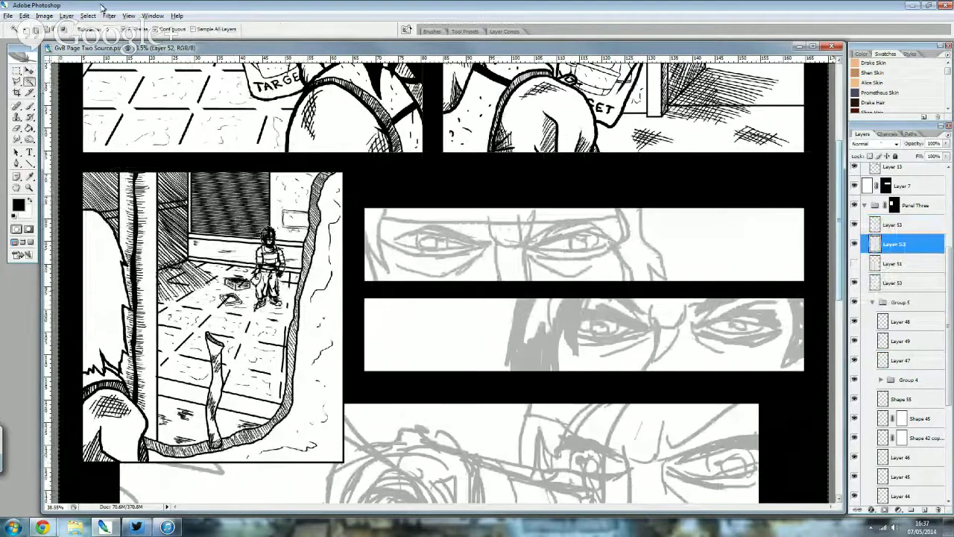
left_click(88, 16)
mouse_move(26, 120)
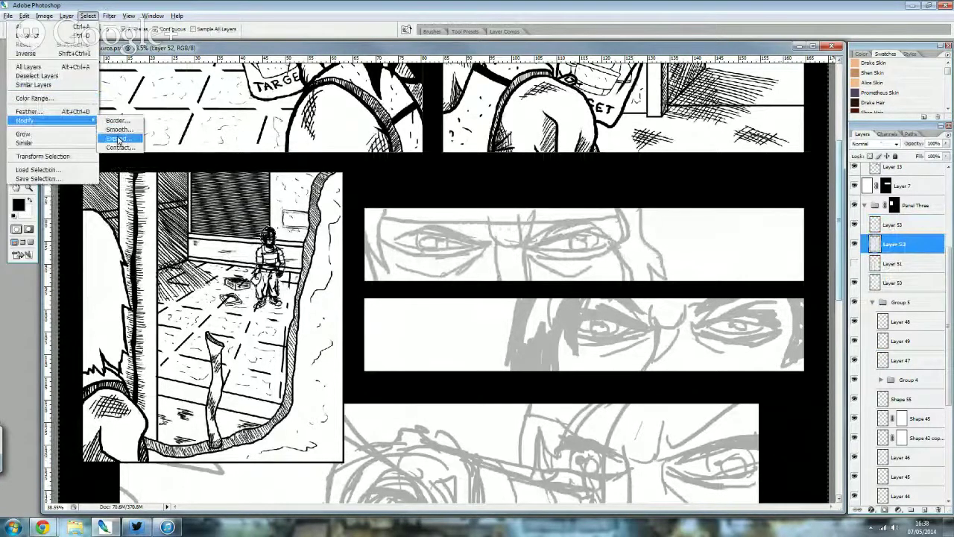
left_click(117, 139)
left_click(516, 181)
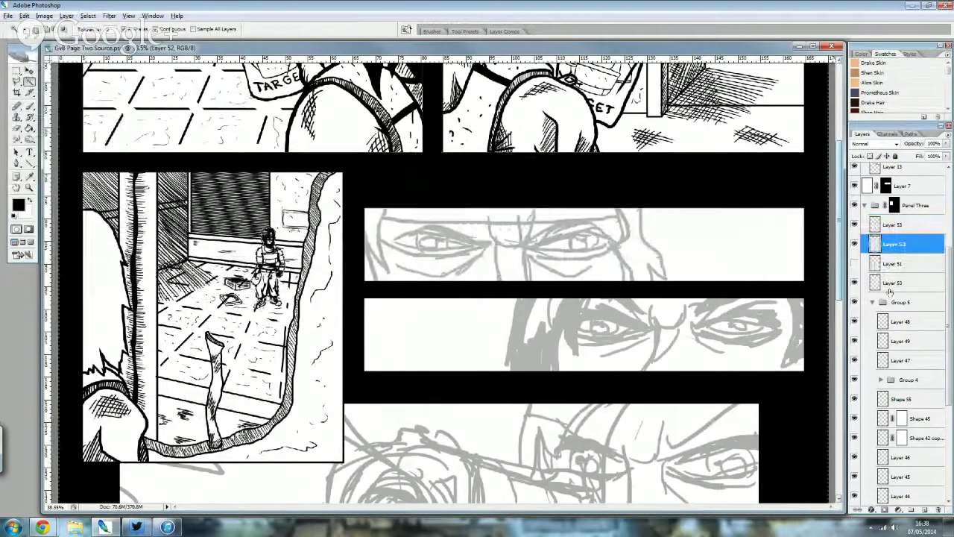
left_click(895, 302)
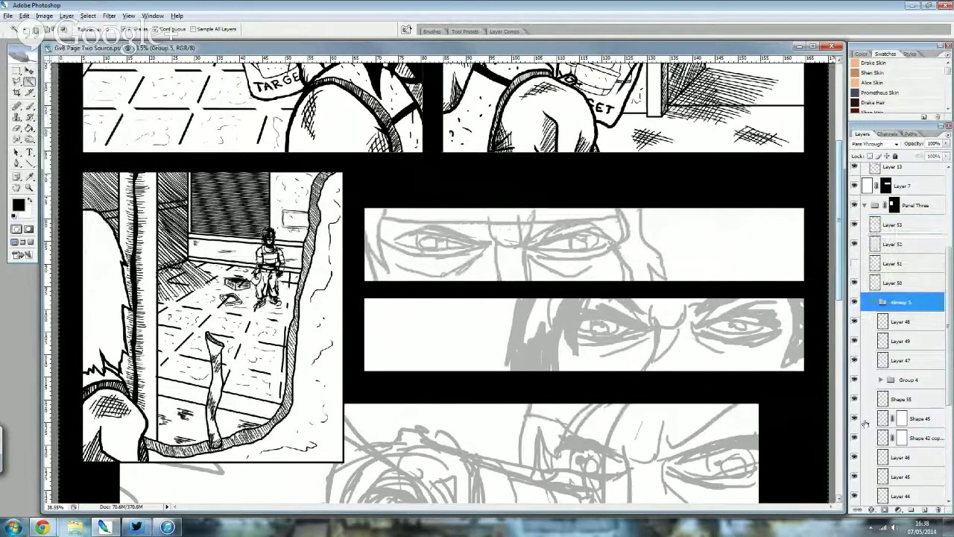
left_click(884, 509)
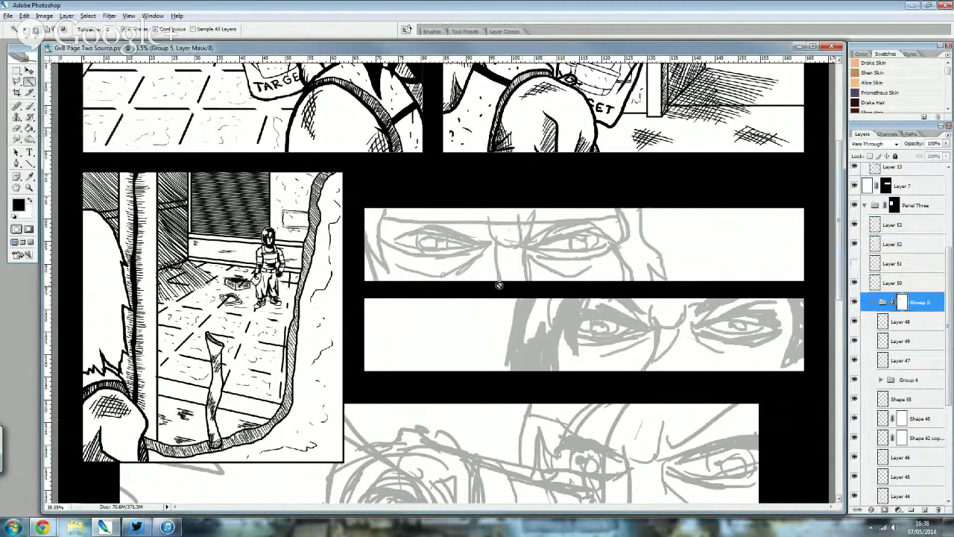
- Re-expand the Layer 50 selection for Group 5's mask, undoing the accidental extra mask
left_click(913, 288)
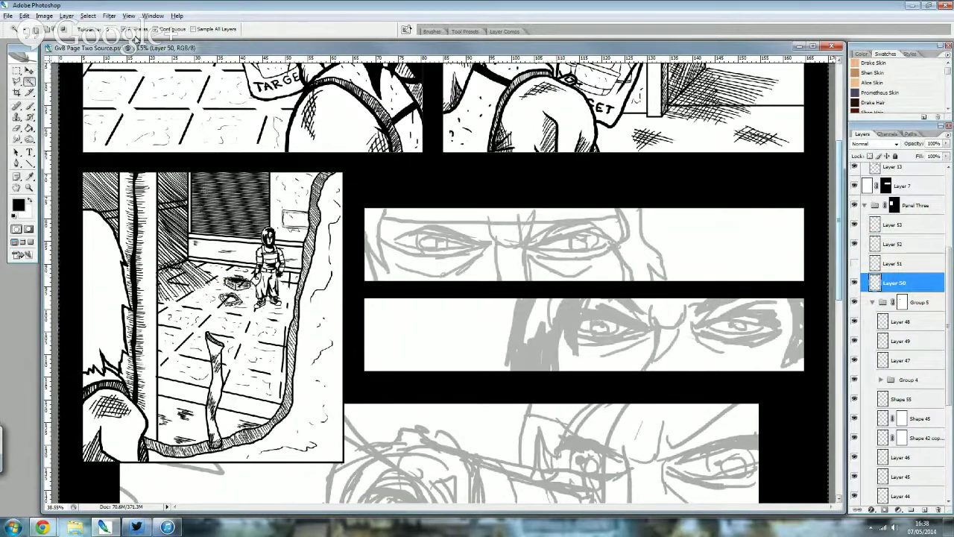
left_click(88, 15)
left_click(88, 16)
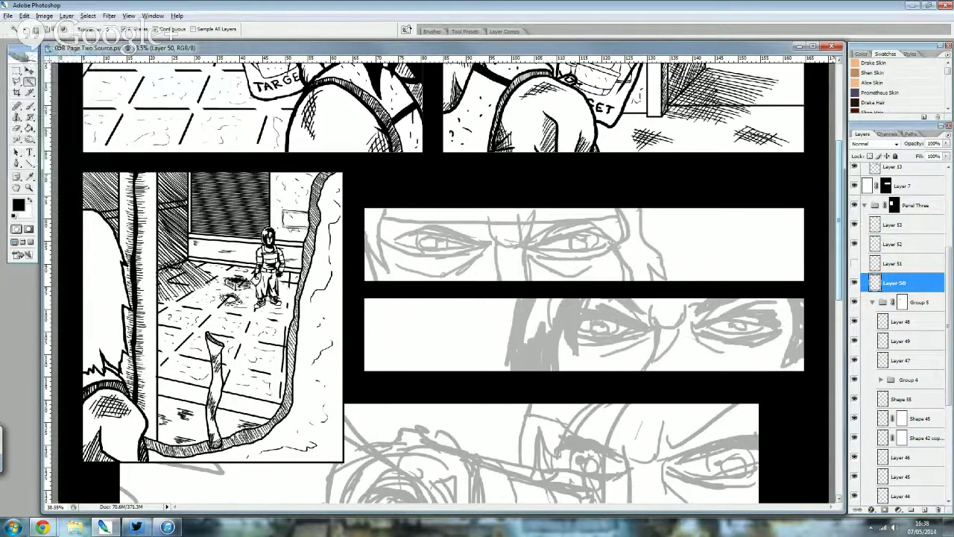
left_click(88, 15)
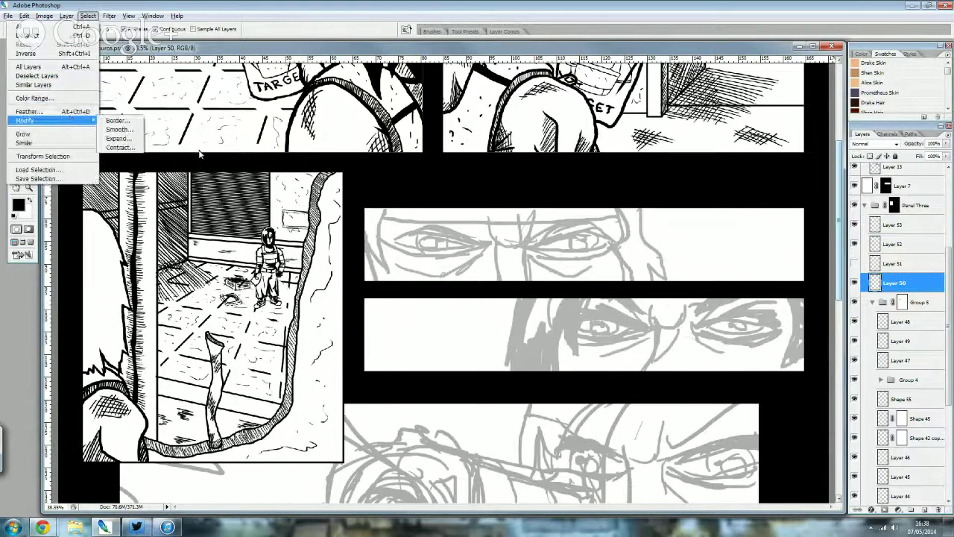
left_click(111, 138)
left_click(514, 177)
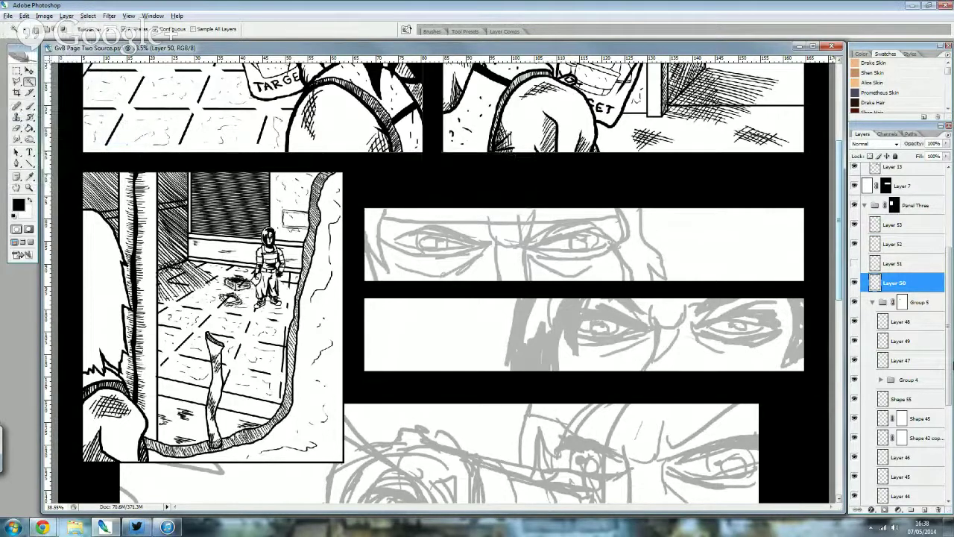
left_click(901, 301)
left_click(898, 509)
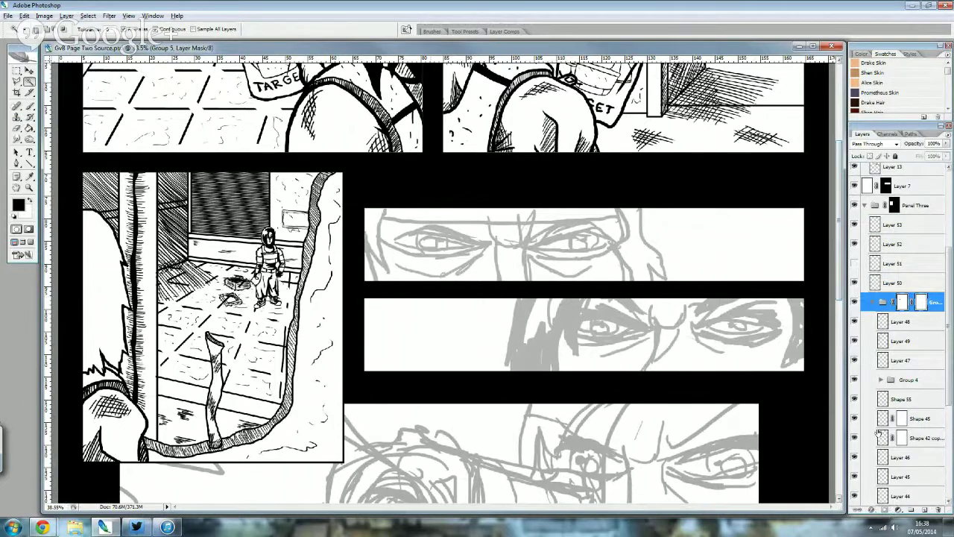
key("ctrl+z")
key("g")
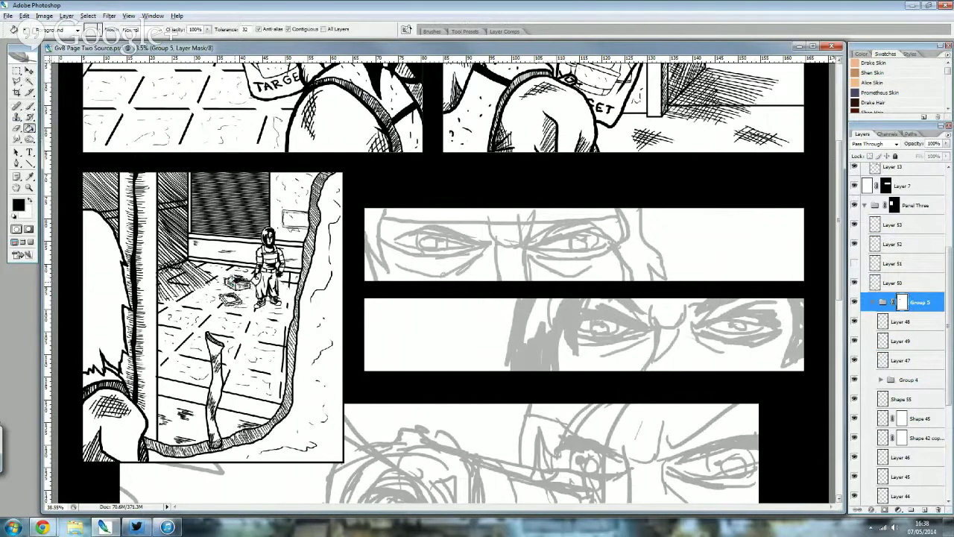
- Make Layer 43 the working layer and zoom into the alley panel with the standing figure
left_click(17, 71)
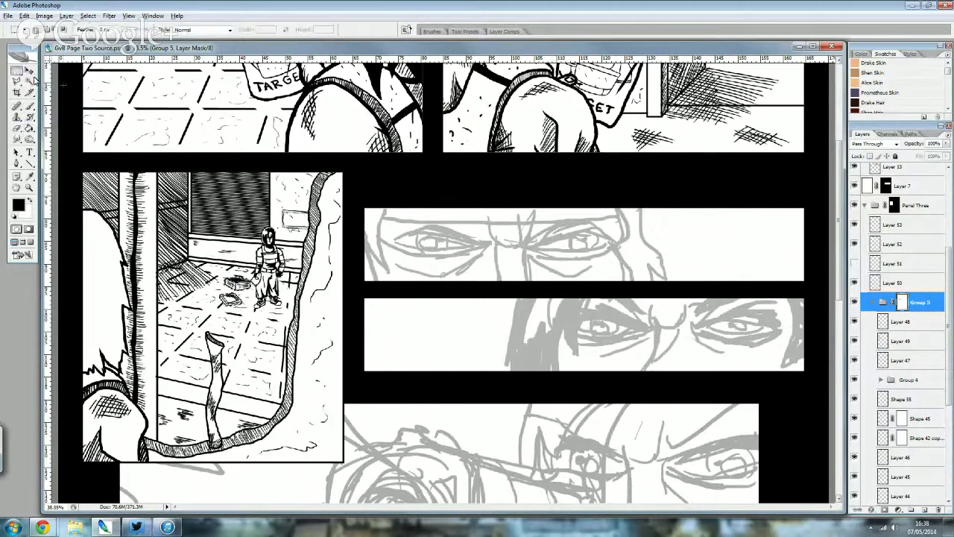
scroll(469, 186, "down", 1)
scroll(469, 186, "down", 1)
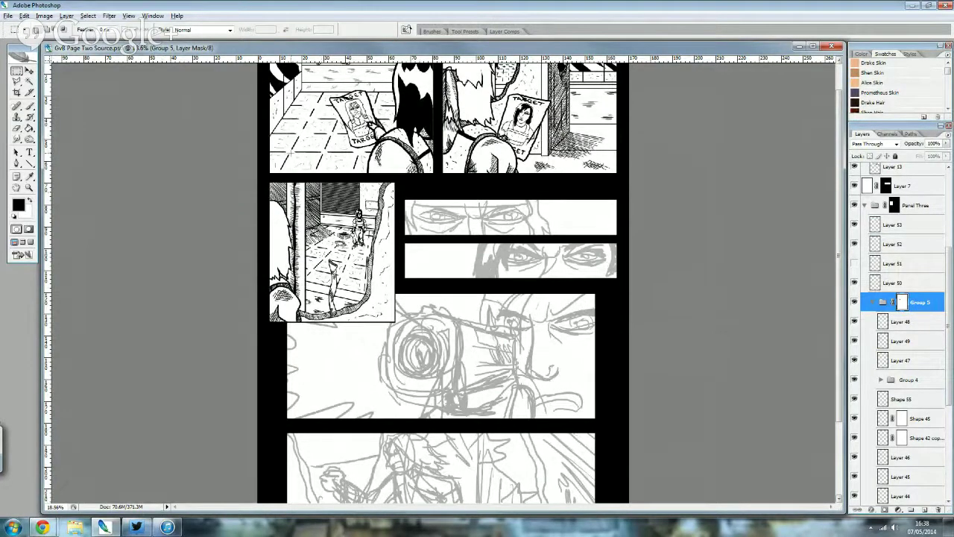
scroll(442, 282, "up", 1)
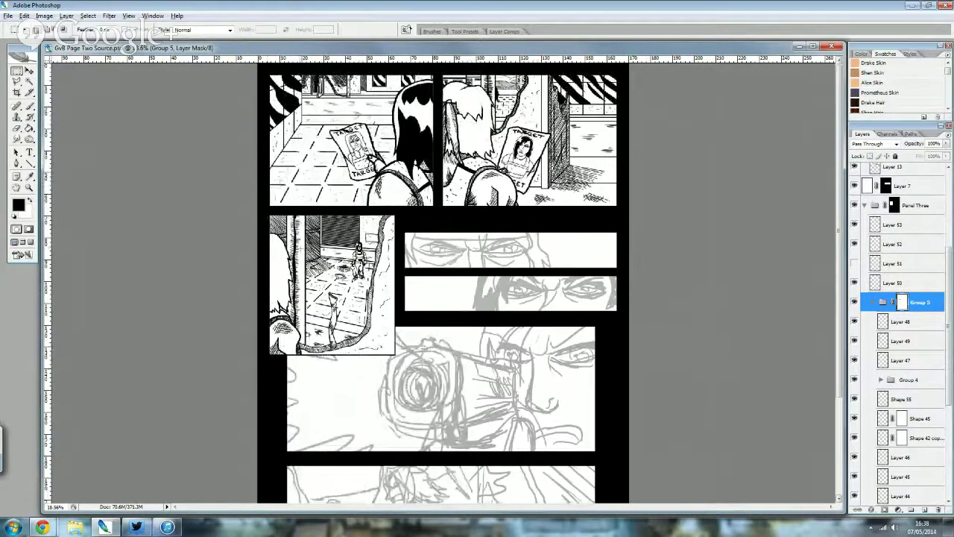
scroll(866, 432, "down", 1)
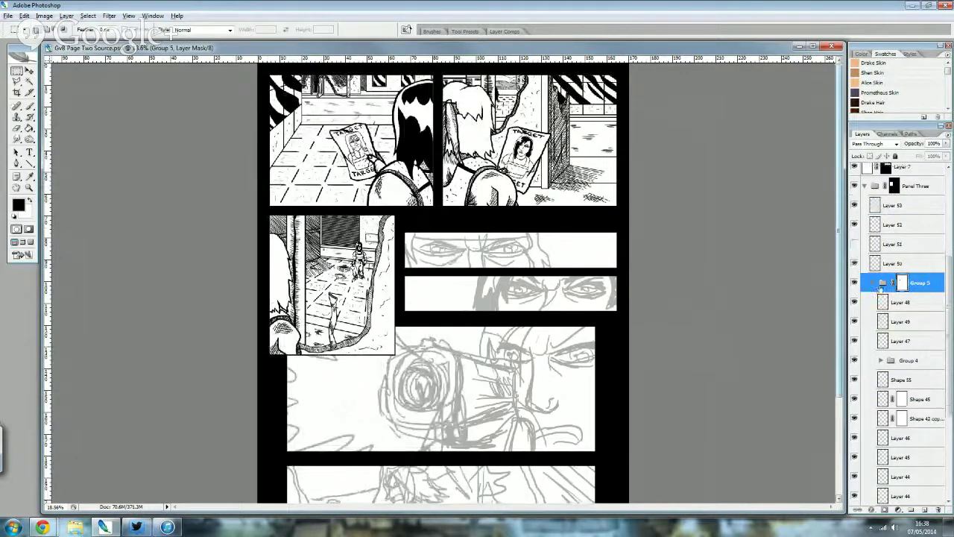
scroll(867, 432, "down", 2)
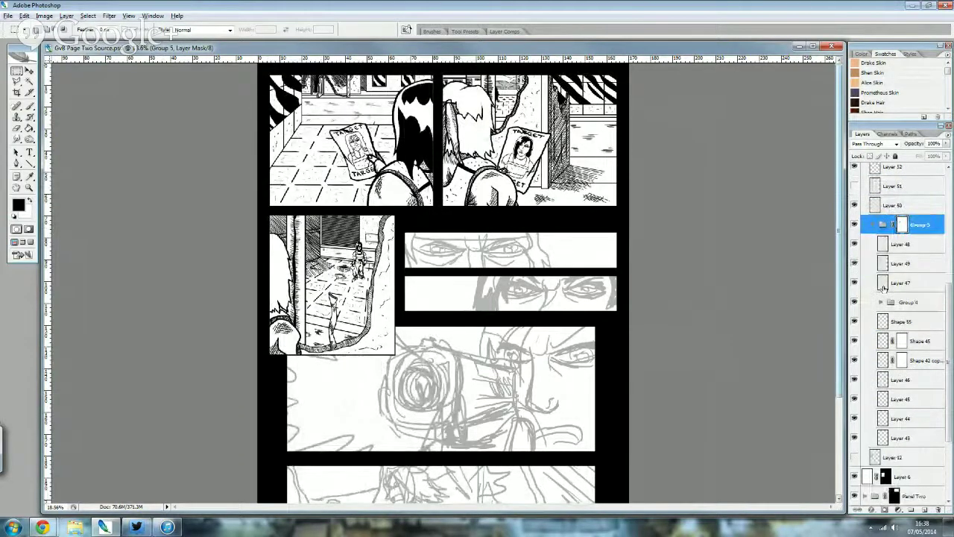
left_click(902, 437)
scroll(442, 282, "up", 1)
scroll(346, 265, "up", 1)
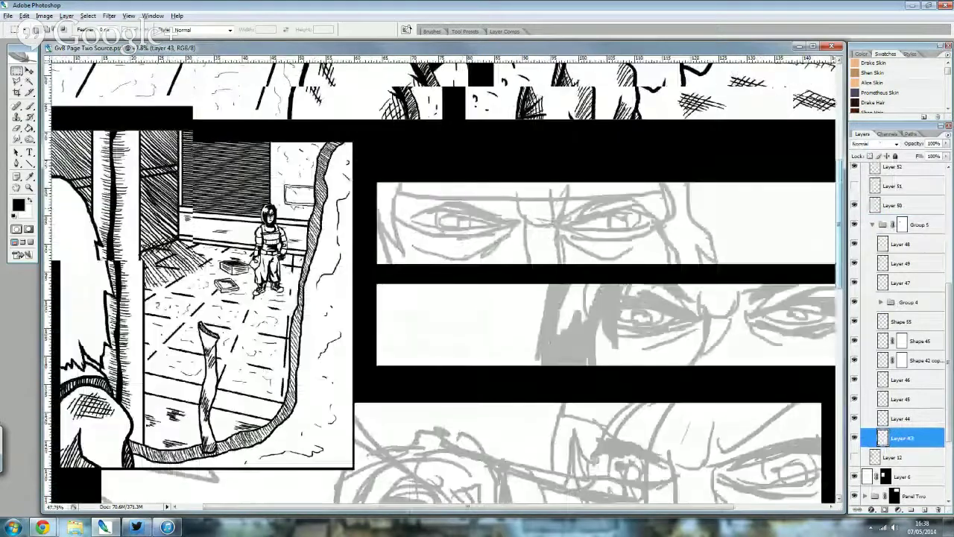
scroll(346, 265, "up", 1)
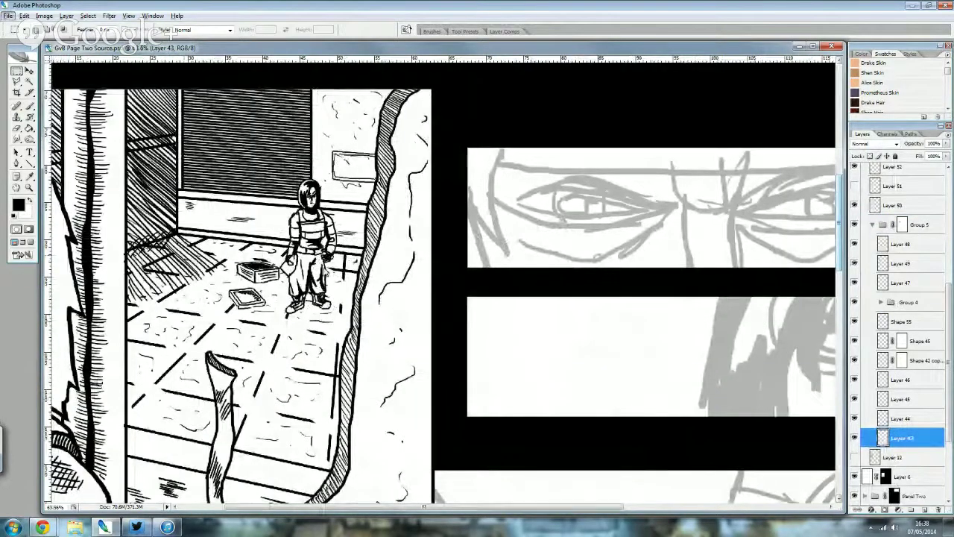
- Ink a first line along the foreground character's edge on Layer 43, then erase it
left_click_drag(377, 509, 329, 509)
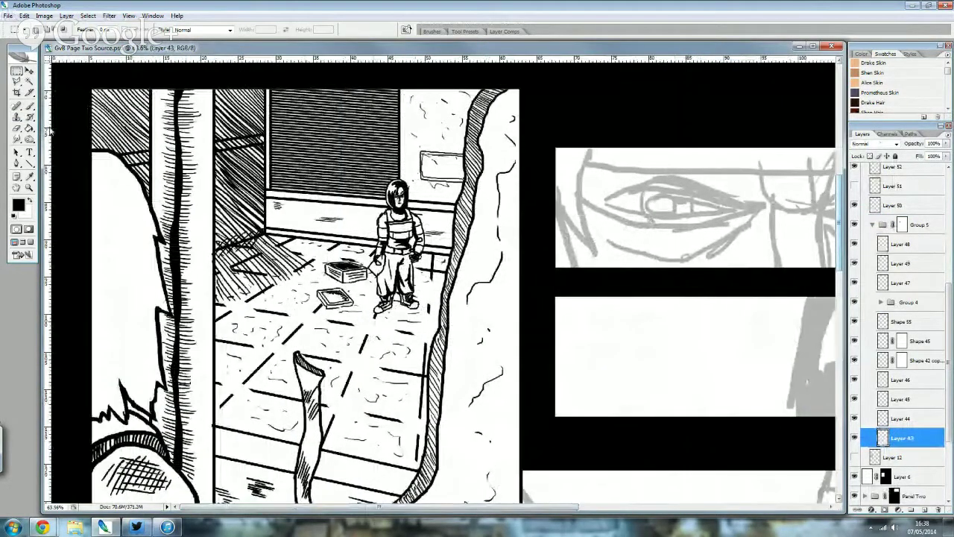
key("b")
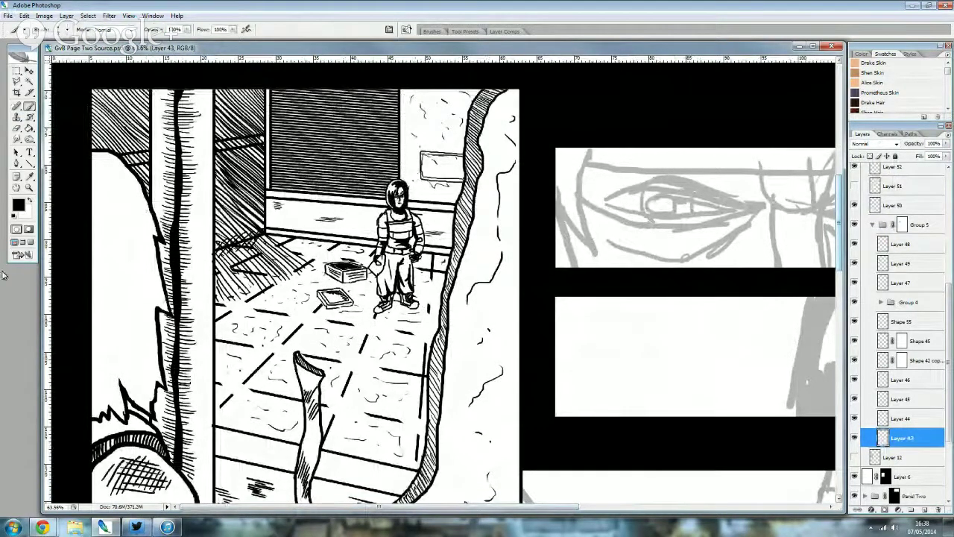
mouse_move(114, 194)
left_mouse_down()
mouse_move(124, 258)
mouse_move(95, 248)
left_mouse_up()
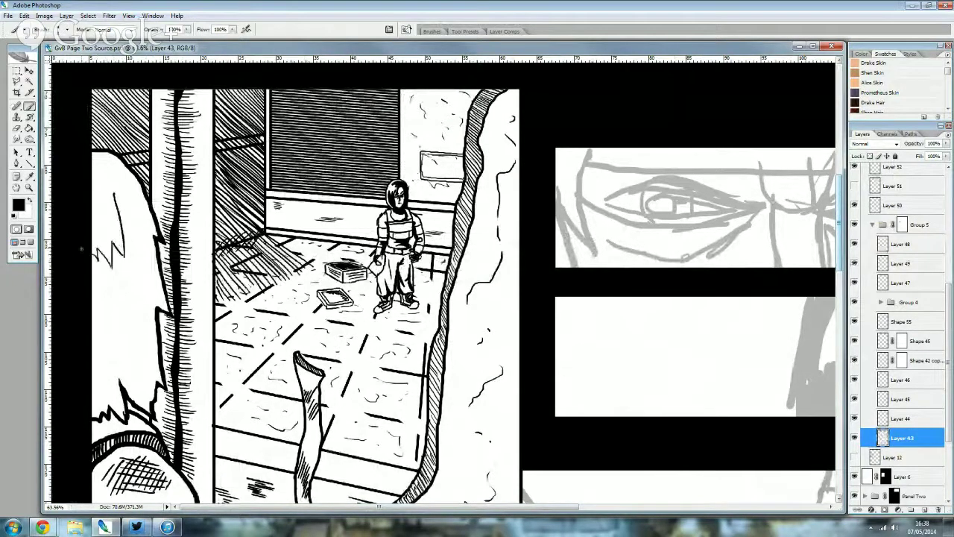
key("e")
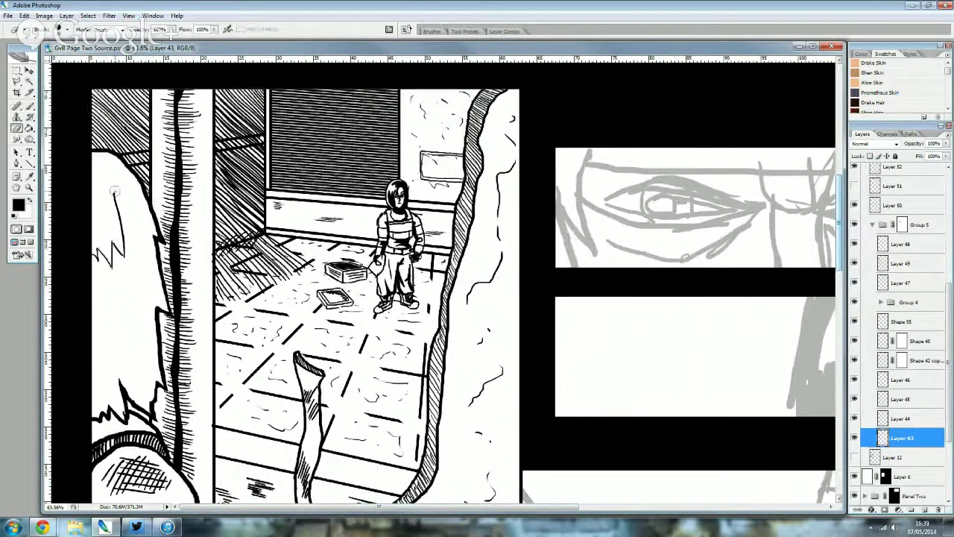
left_click_drag(114, 192, 120, 210)
left_click_drag(127, 261, 122, 246)
left_click_drag(116, 211, 125, 265)
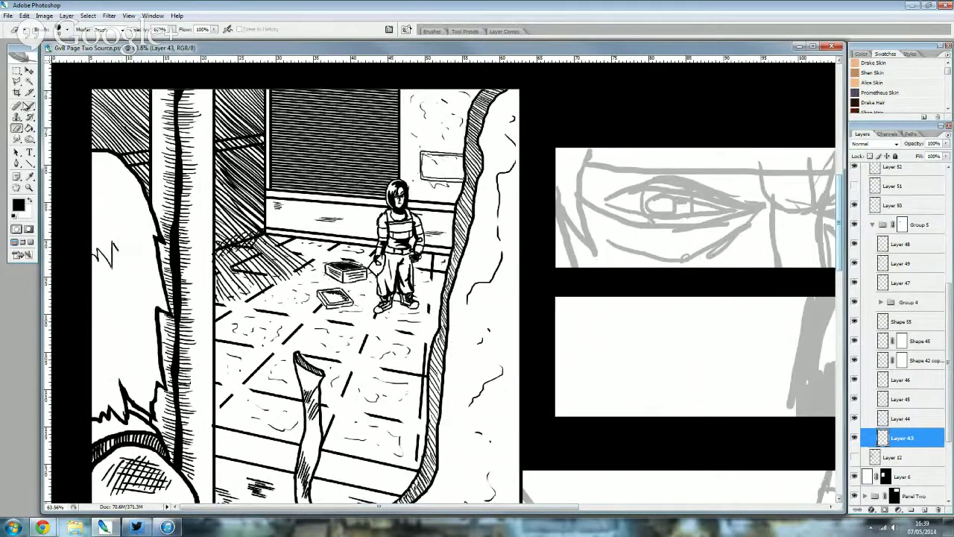
- Redraw the thin edge line, erasing a failed attempt before inking the final stroke
key("b")
mouse_move(115, 213)
left_mouse_down()
mouse_move(124, 264)
mouse_move(113, 240)
left_mouse_up()
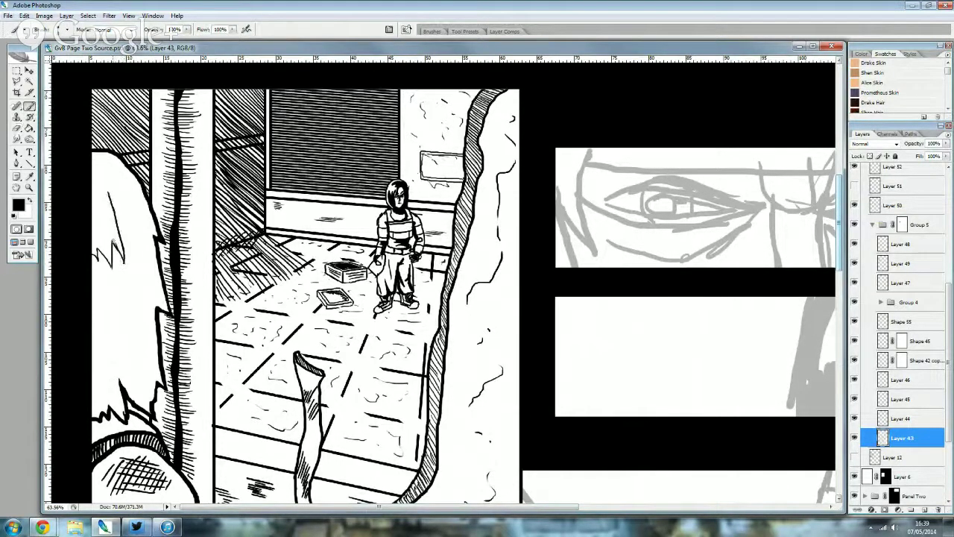
left_click(16, 128)
mouse_move(101, 188)
left_mouse_down()
mouse_move(127, 270)
mouse_move(90, 263)
left_mouse_up()
left_click(32, 105)
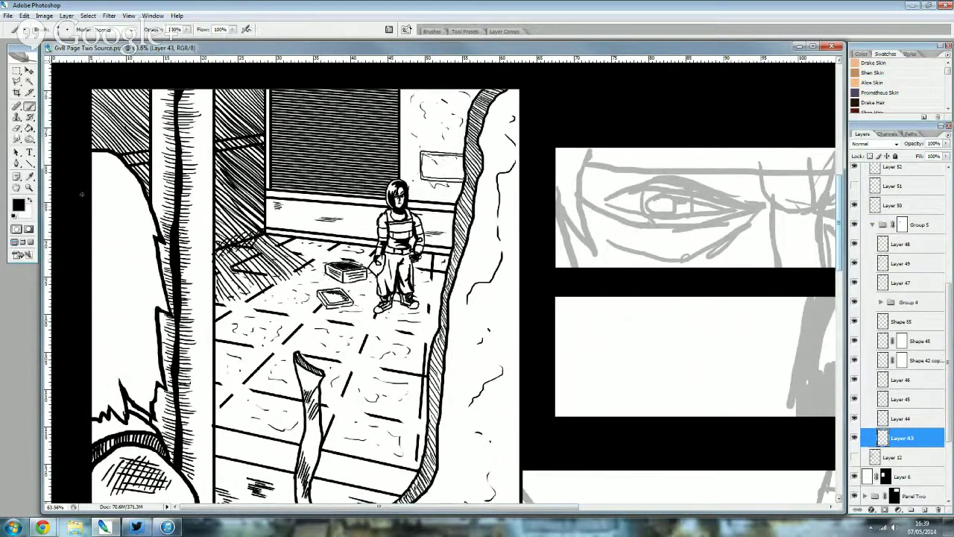
mouse_move(102, 192)
left_mouse_down()
mouse_move(117, 285)
mouse_move(100, 255)
left_mouse_up()
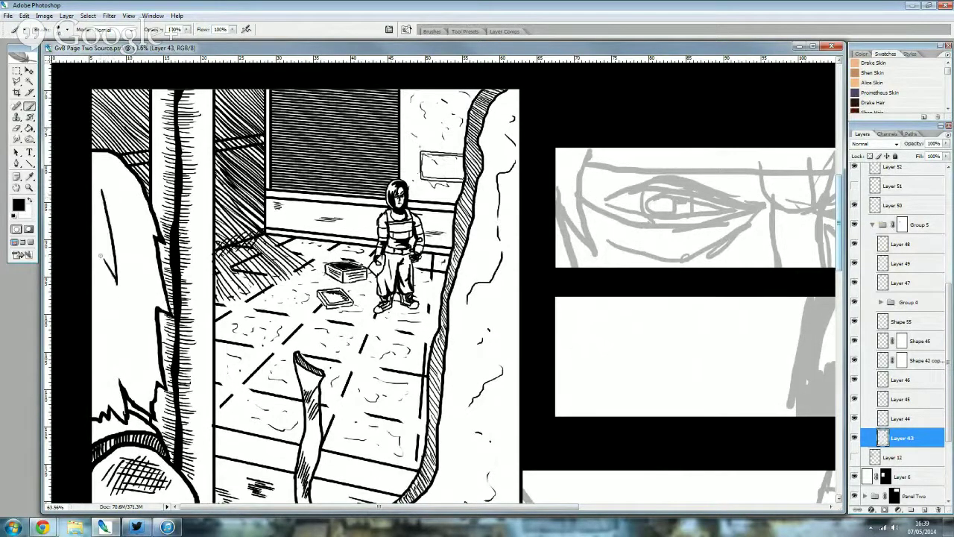
left_click(16, 127)
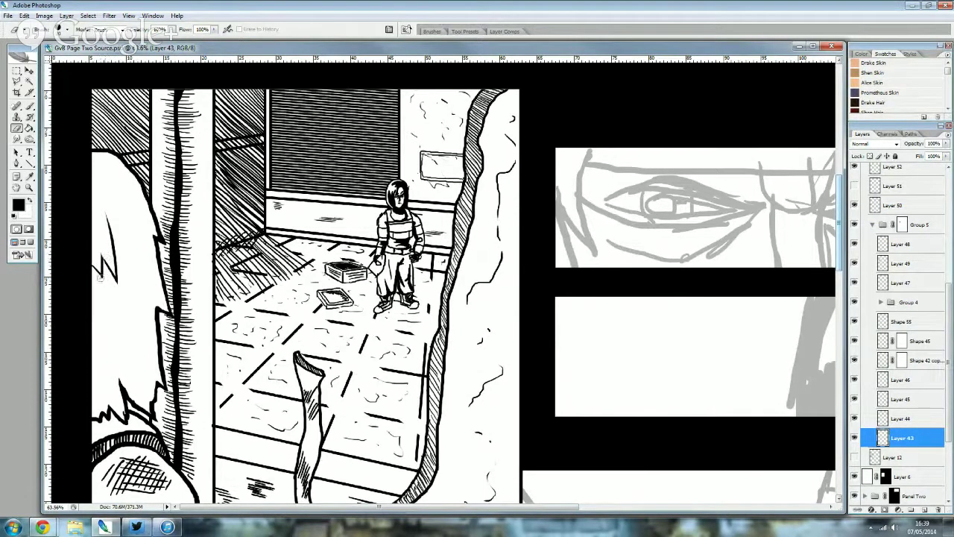
- Zoom out, collapse the Panel Three group, and toggle the Panel Four group's visibility
scroll(103, 234, "up", 1)
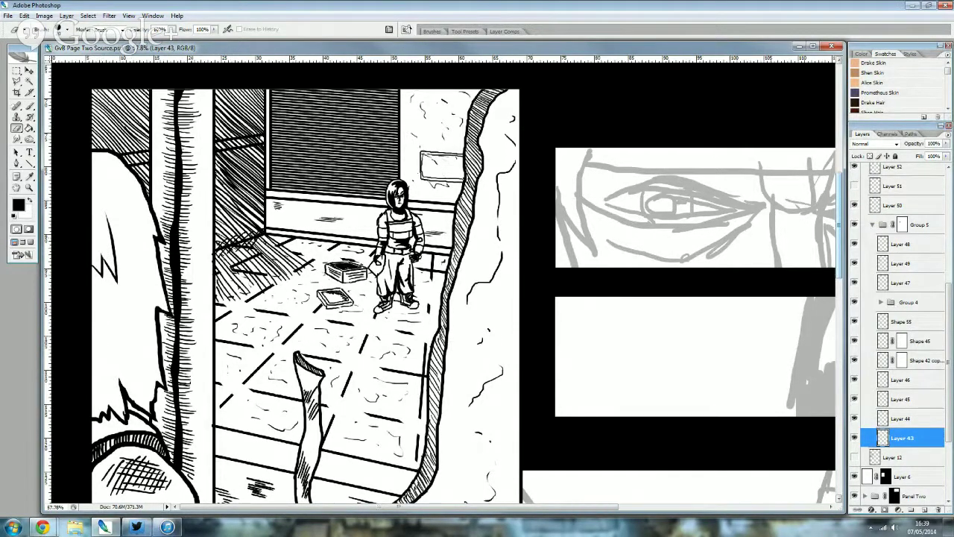
scroll(149, 182, "down", 10)
scroll(191, 181, "down", 3)
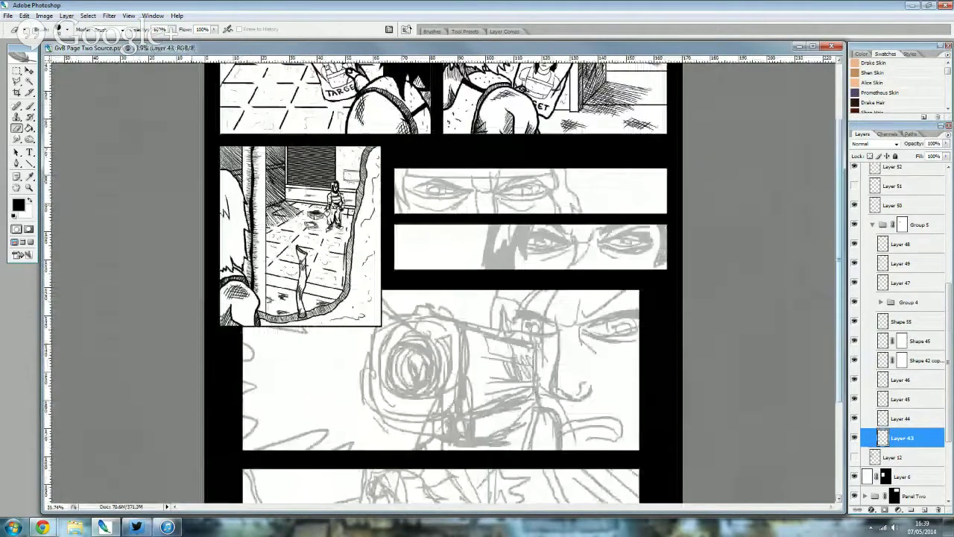
scroll(192, 181, "down", 2)
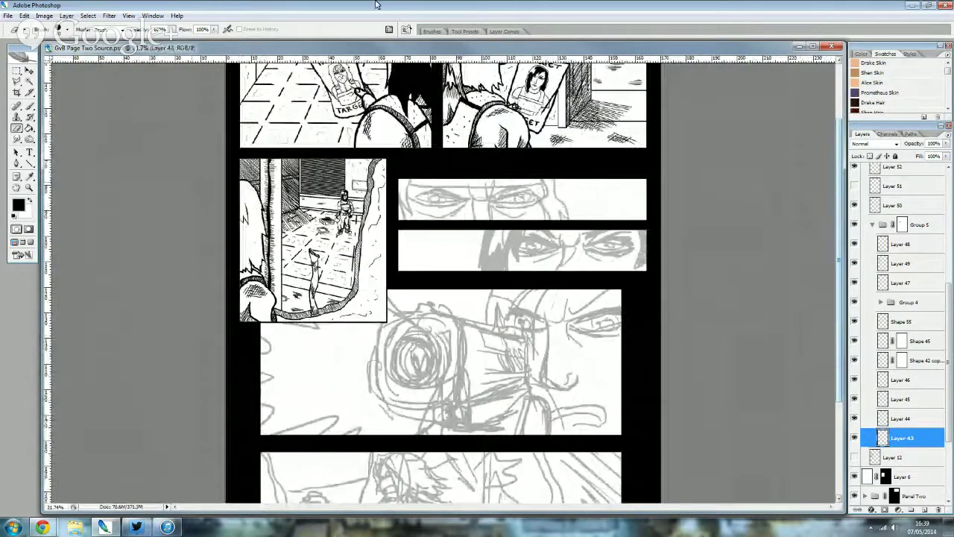
scroll(442, 282, "up", 3)
scroll(442, 281, "up", 1)
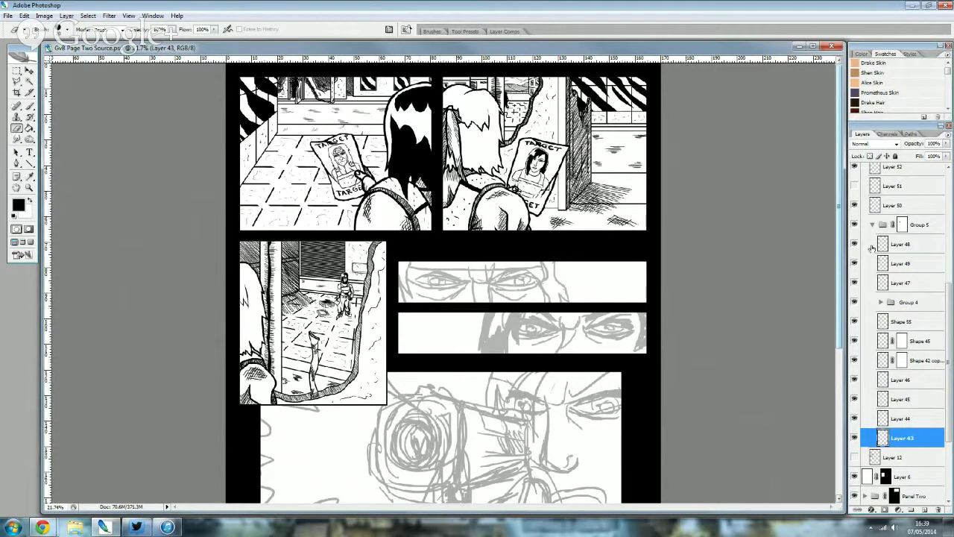
scroll(877, 298, "up", 2)
scroll(878, 279, "up", 5)
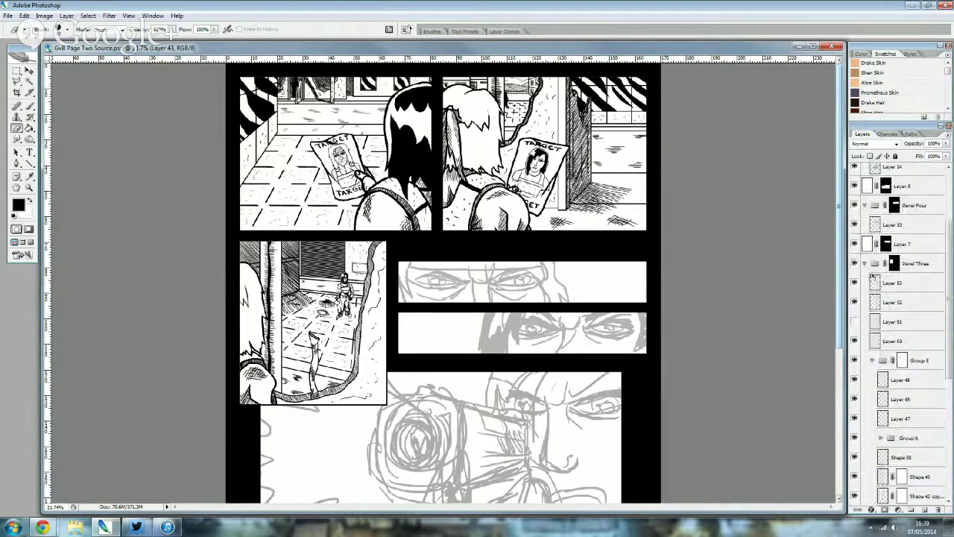
left_click(863, 263)
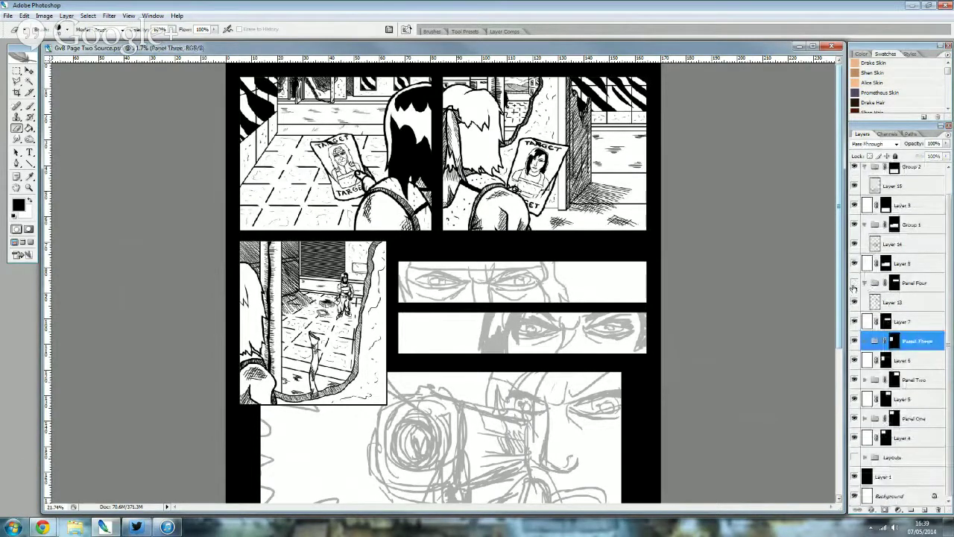
left_click(854, 284)
- Add new Layer 54 above Panel Four's pencil sketch Layer 13 and zoom into the eyes panel
left_click(882, 302)
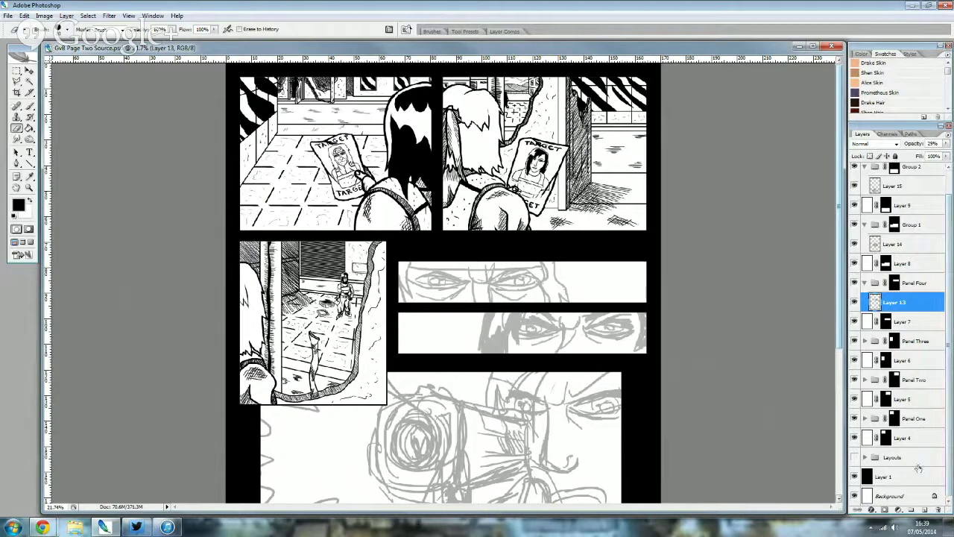
left_click(924, 510)
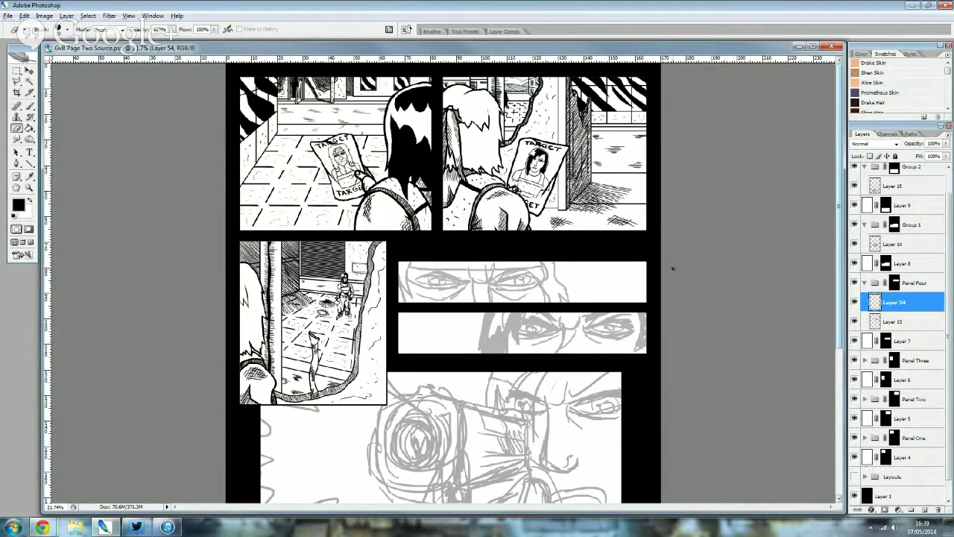
scroll(517, 280, "up", 2)
scroll(517, 281, "up", 3)
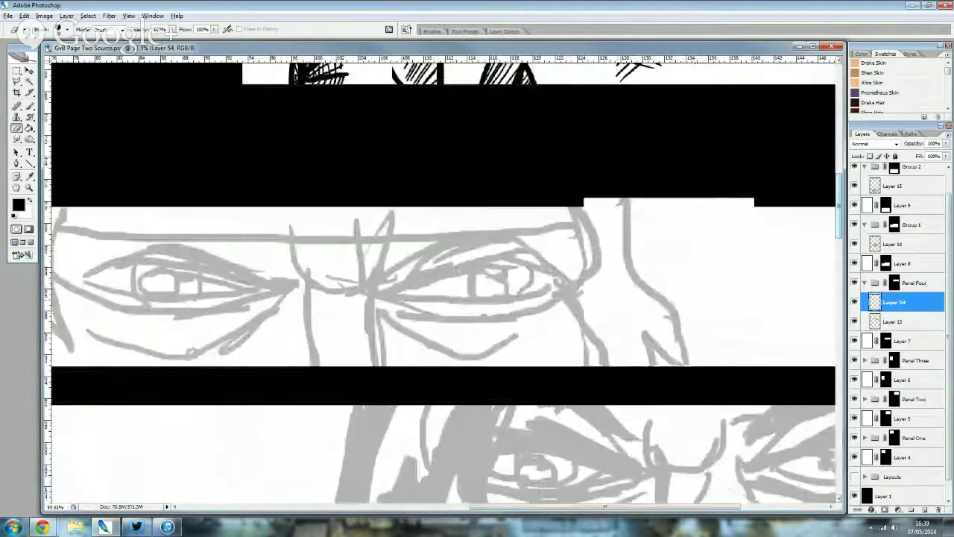
- Ink the left eye's upper and lower eyelid lines, redrawing the first upper-lid stroke
scroll(209, 234, "up", 1)
key("b")
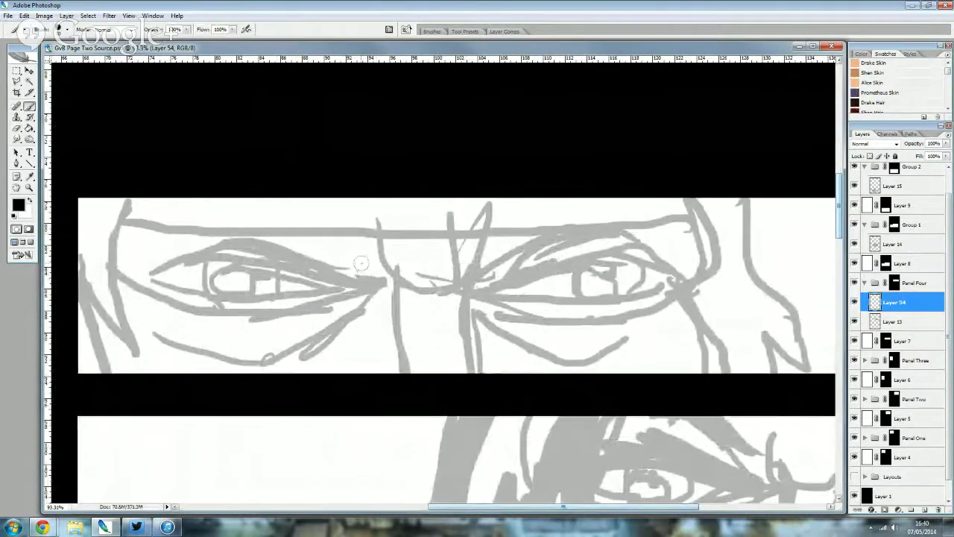
mouse_move(376, 284)
left_mouse_down()
mouse_move(276, 260)
mouse_move(202, 258)
mouse_move(156, 279)
left_mouse_up()
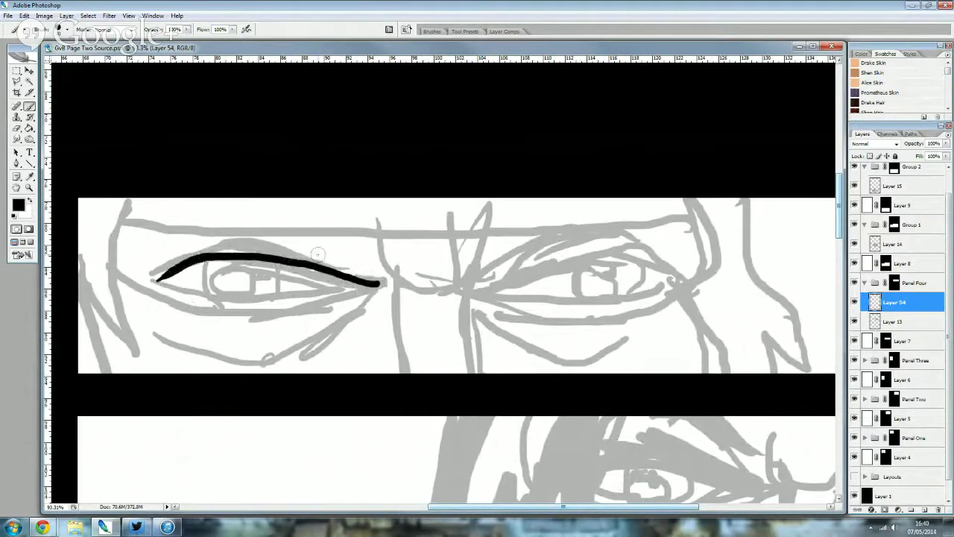
key("ctrl+z")
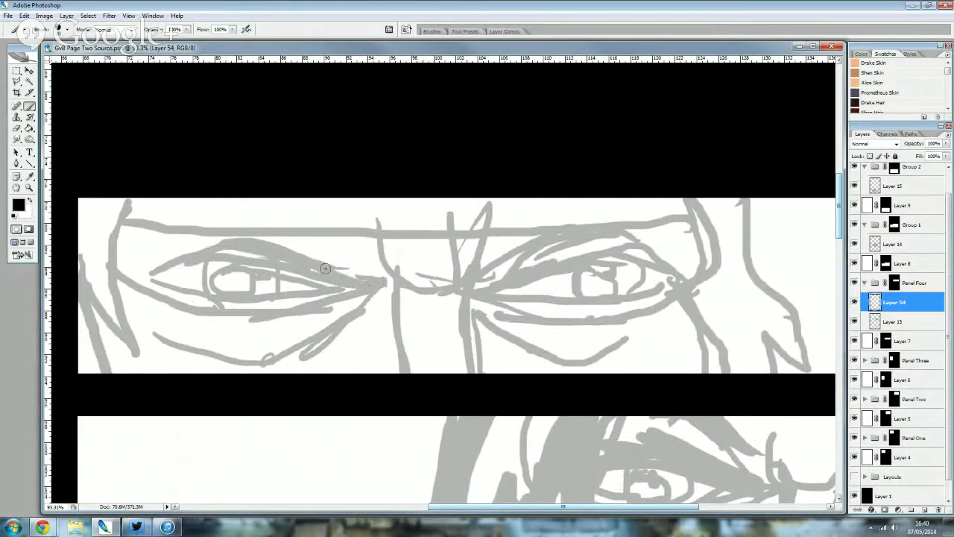
mouse_move(373, 284)
left_mouse_down()
mouse_move(266, 249)
mouse_move(196, 258)
mouse_move(158, 285)
left_mouse_up()
mouse_move(374, 286)
left_mouse_down()
mouse_move(245, 316)
mouse_move(158, 285)
left_mouse_up()
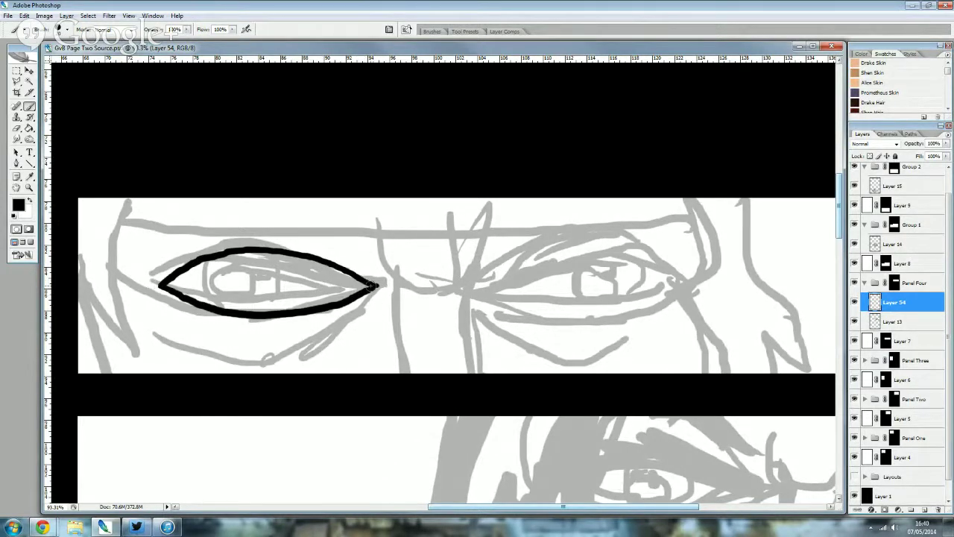
mouse_move(371, 286)
left_mouse_down()
mouse_move(286, 259)
mouse_move(228, 256)
mouse_move(160, 287)
left_mouse_up()
mouse_move(366, 285)
left_mouse_down()
mouse_move(307, 302)
mouse_move(195, 296)
mouse_move(170, 283)
left_mouse_up()
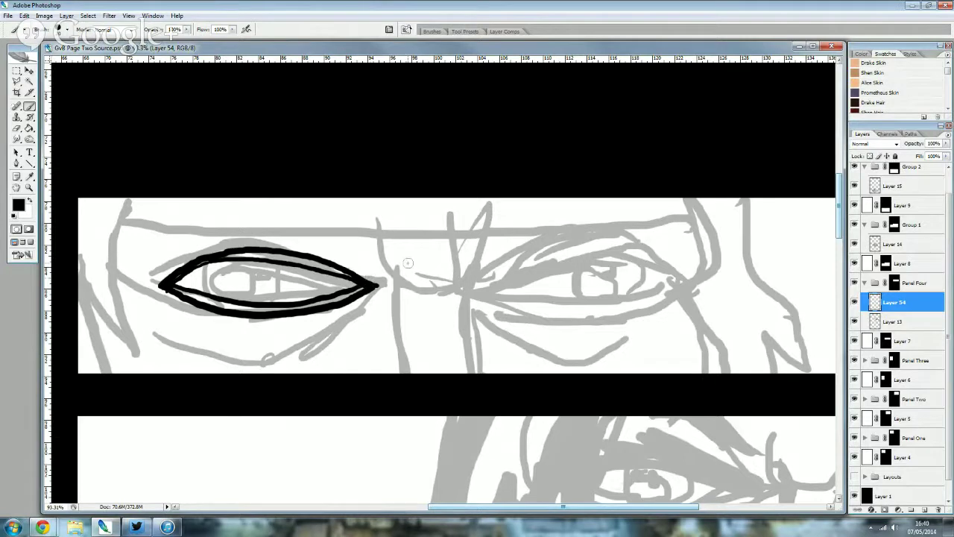
- Ink the nose bridge hook and lid curves, then the left eye's pupil and iris
mouse_move(479, 237)
left_mouse_down()
mouse_move(478, 255)
mouse_move(440, 295)
mouse_move(414, 261)
left_mouse_up()
left_click_drag(432, 297, 377, 283)
left_click_drag(365, 242, 388, 283)
left_click_drag(301, 234, 388, 286)
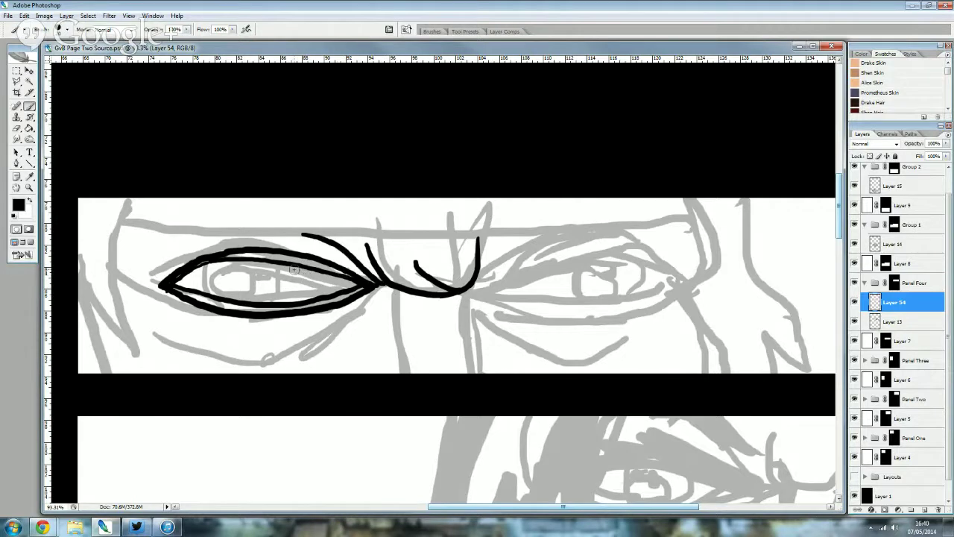
left_click_drag(294, 270, 290, 273)
mouse_move(275, 269)
left_mouse_down()
mouse_move(320, 289)
mouse_move(306, 300)
mouse_move(259, 296)
left_mouse_up()
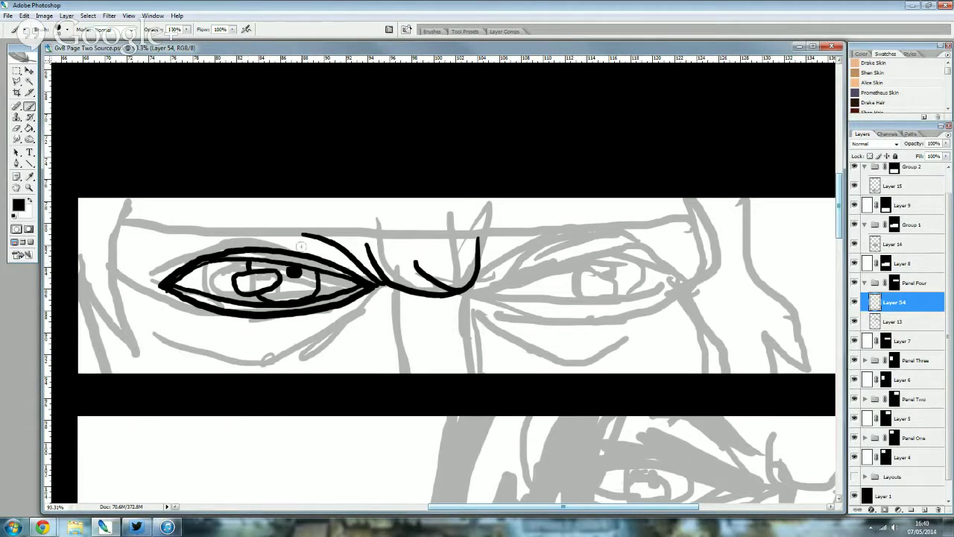
- Add crease curves at the left eye's corners and ink the side of the nose
left_click_drag(155, 279, 176, 253)
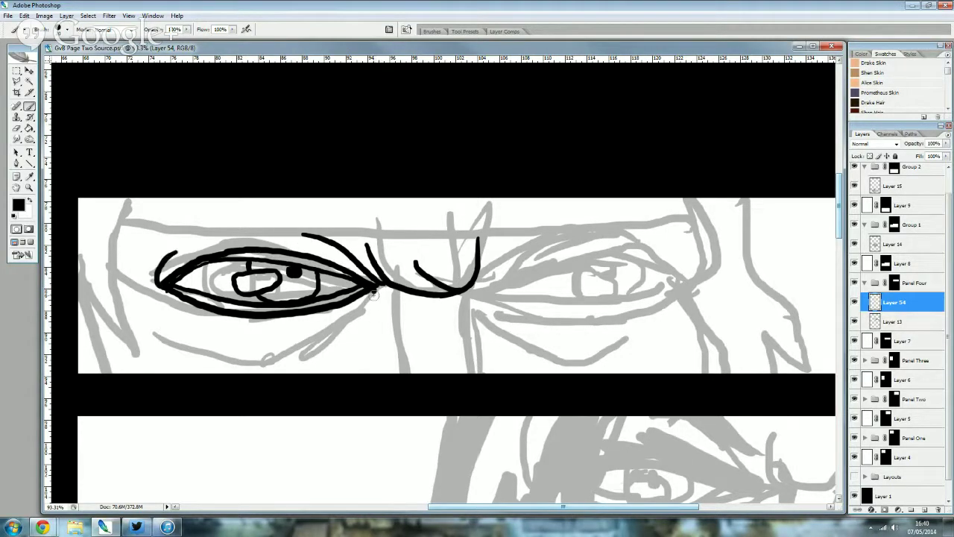
left_click_drag(374, 288, 325, 341)
left_click_drag(160, 282, 187, 328)
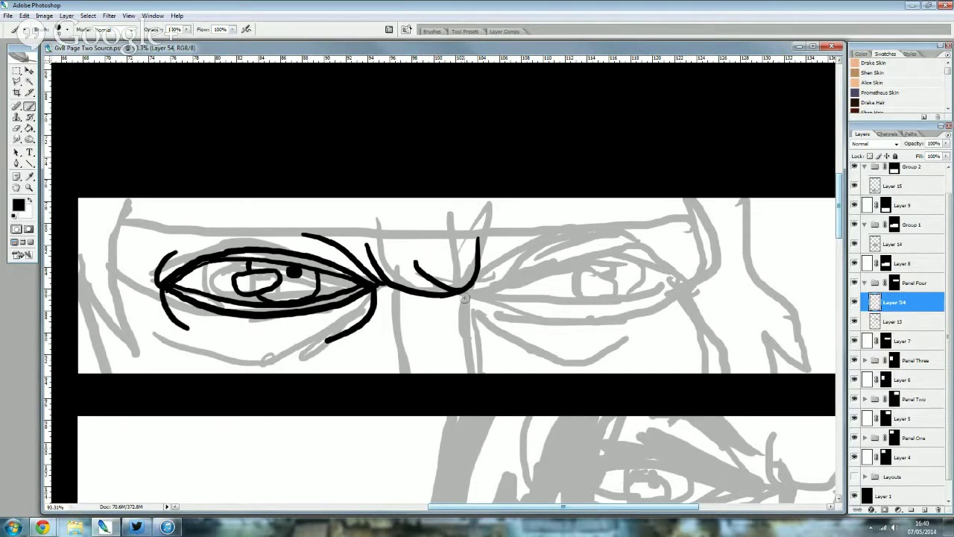
left_click_drag(471, 282, 488, 373)
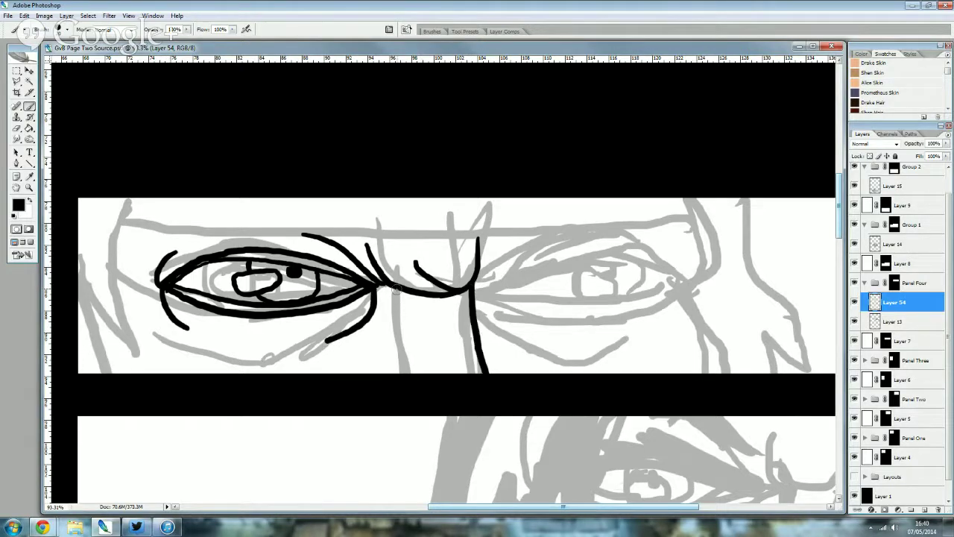
left_click_drag(396, 289, 416, 373)
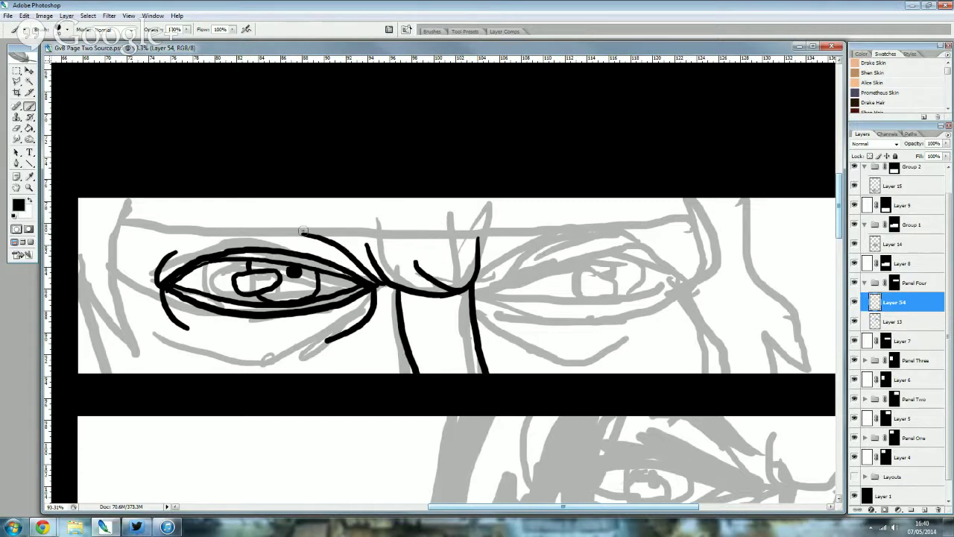
- Ink the right eye's upper-lid lines and its pupil
scroll(302, 231, "up", 1)
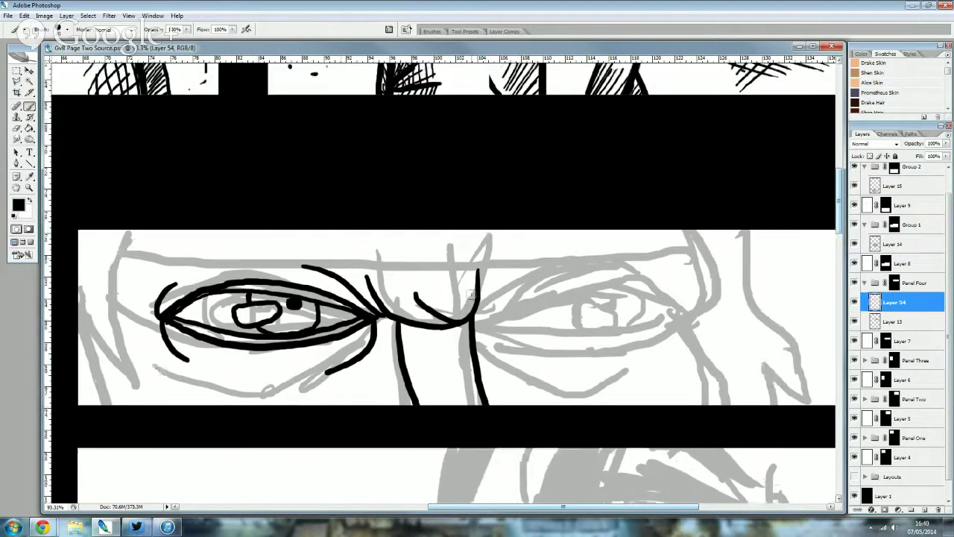
mouse_move(478, 316)
left_mouse_down()
mouse_move(673, 313)
mouse_move(637, 335)
mouse_move(525, 341)
mouse_move(470, 318)
left_mouse_up()
mouse_move(671, 316)
left_mouse_down()
mouse_move(633, 293)
mouse_move(567, 281)
mouse_move(477, 319)
mouse_move(663, 316)
left_mouse_up()
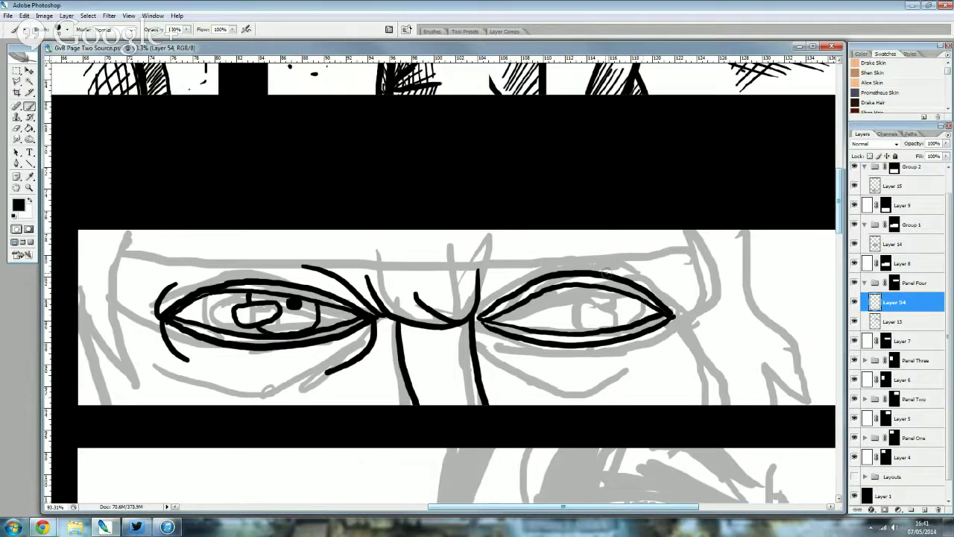
mouse_move(602, 289)
left_mouse_down()
mouse_move(538, 315)
mouse_move(558, 329)
mouse_move(591, 310)
mouse_move(557, 325)
left_mouse_up()
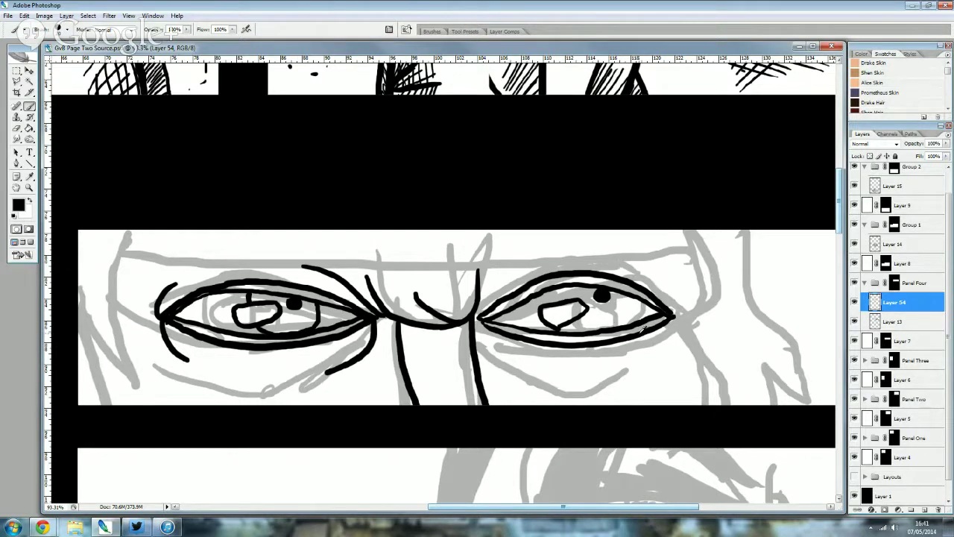
- Undo the badly drawn right iris and redraw it down to the lower lid
scroll(640, 330, "up", 2)
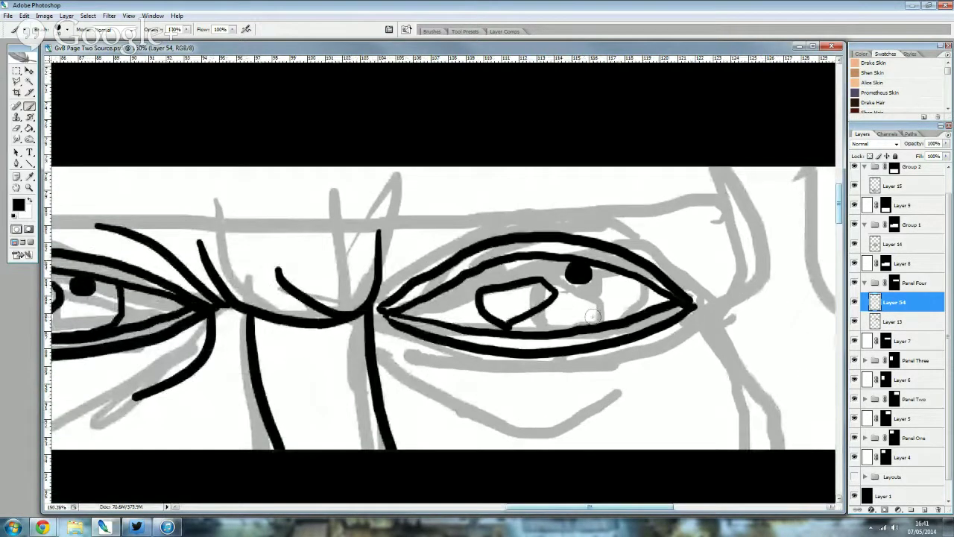
key("ctrl+z")
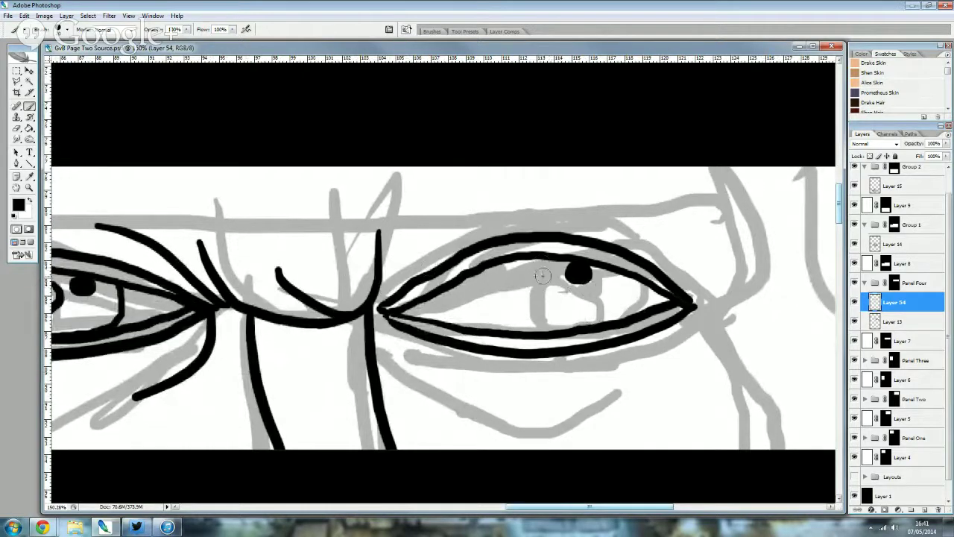
mouse_move(545, 275)
left_mouse_down()
mouse_move(521, 283)
mouse_move(511, 328)
left_mouse_up()
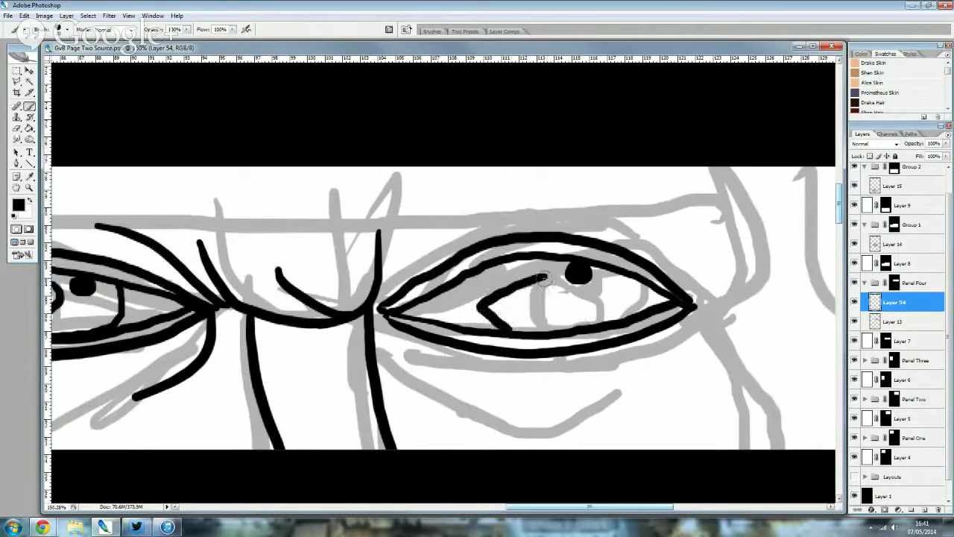
mouse_move(540, 276)
left_mouse_down()
mouse_move(554, 291)
mouse_move(523, 330)
left_mouse_up()
mouse_move(613, 270)
left_mouse_down()
mouse_move(626, 283)
mouse_move(608, 315)
left_mouse_up()
left_click_drag(497, 295, 516, 262)
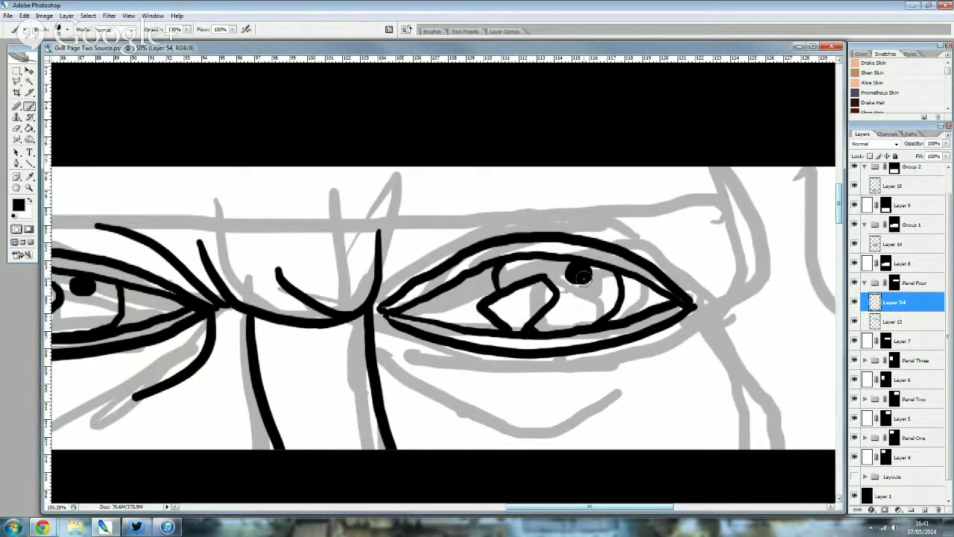
- Ink creases below and rising from both corners of the right eye
scroll(463, 289, "down", 1)
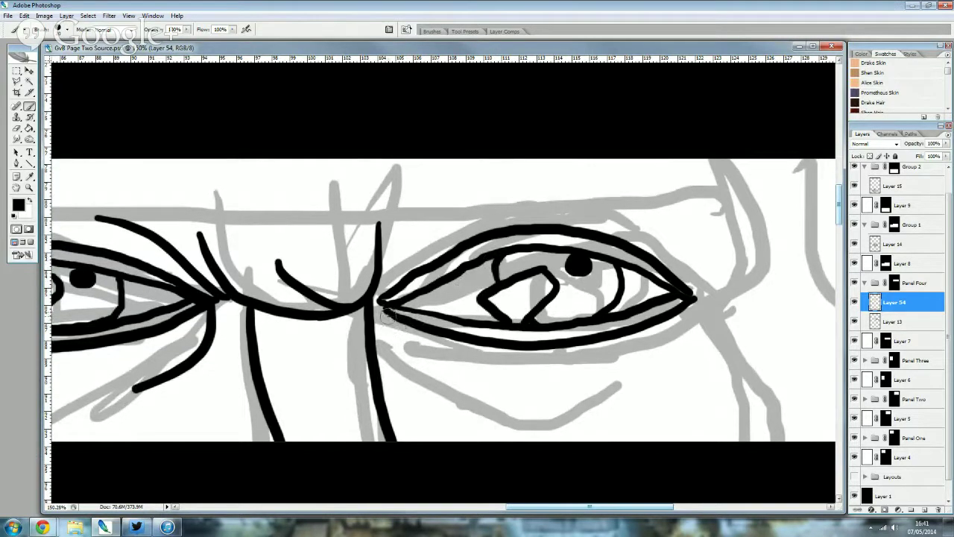
left_click_drag(384, 311, 472, 378)
left_click_drag(693, 298, 669, 349)
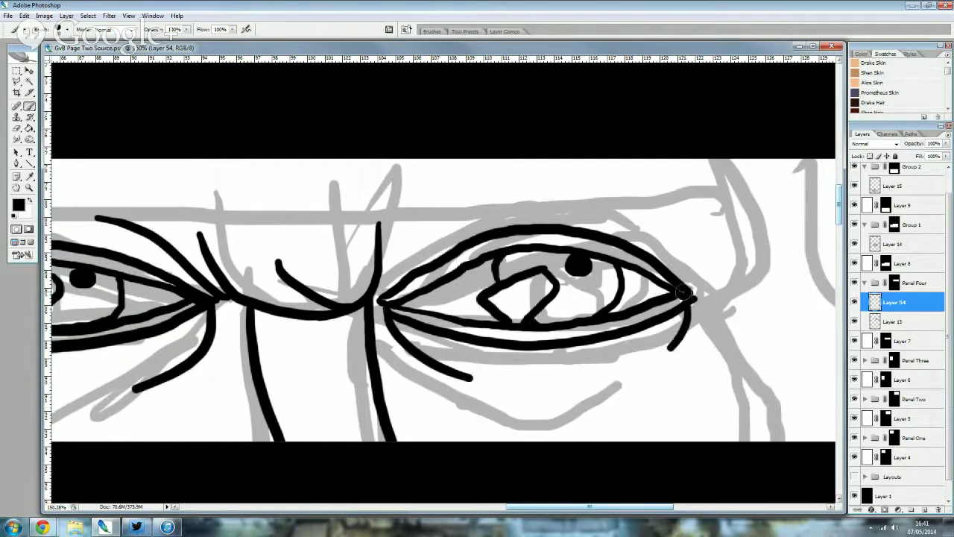
left_click_drag(691, 297, 681, 214)
left_click_drag(378, 302, 424, 221)
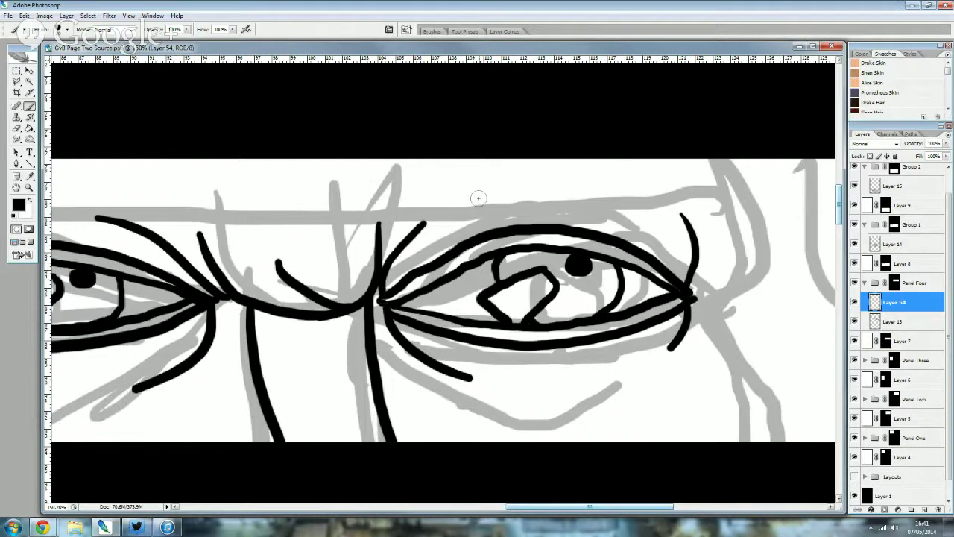
scroll(492, 212, "up", 3)
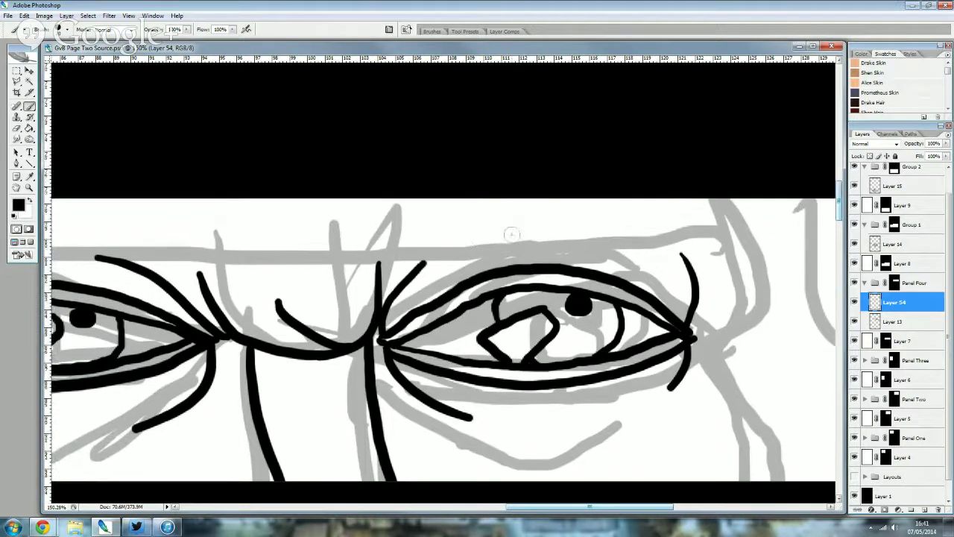
- Erase the overlong ends of the nose line, crease strokes and diagonal stroke
left_click(16, 127)
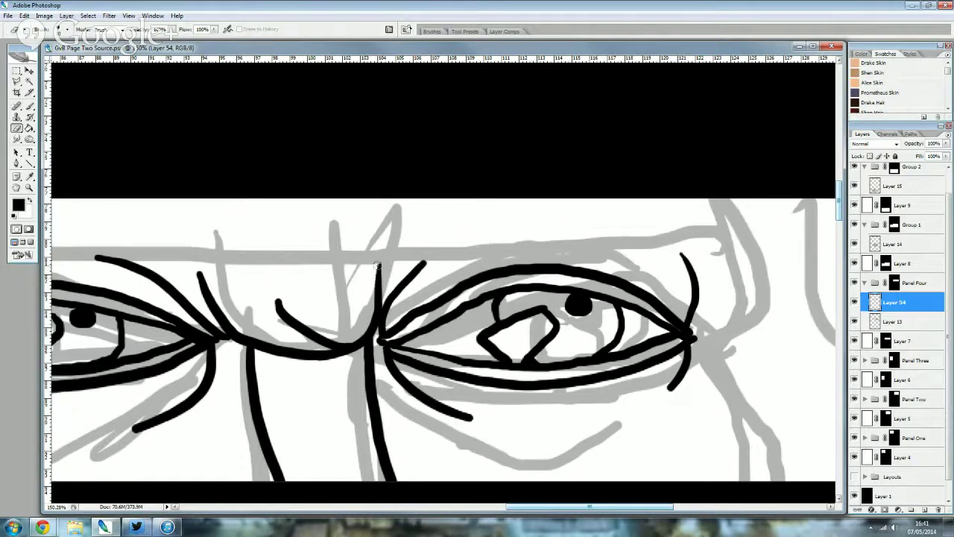
left_click_drag(376, 265, 351, 275)
left_click(277, 301)
left_click_drag(197, 264, 232, 317)
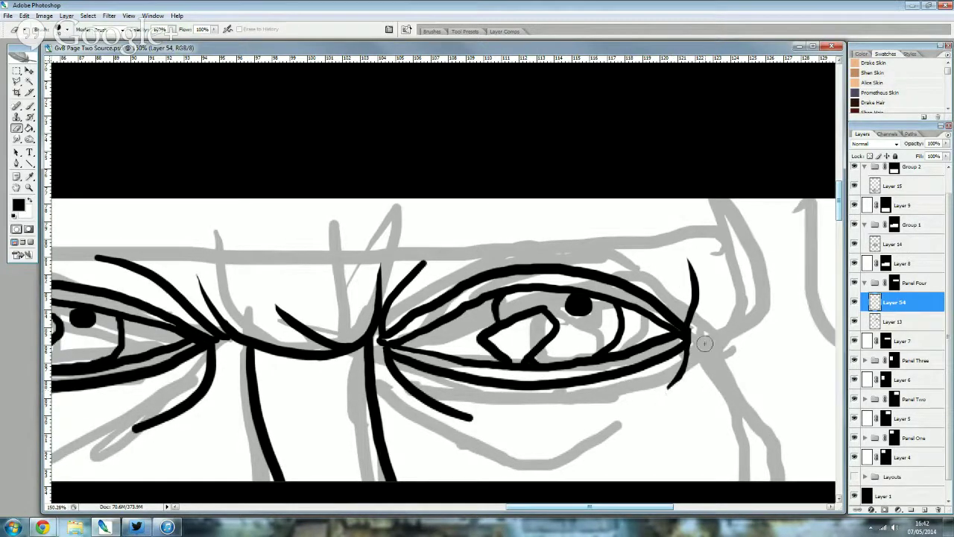
left_click_drag(471, 417, 421, 406)
left_click_drag(434, 260, 417, 269)
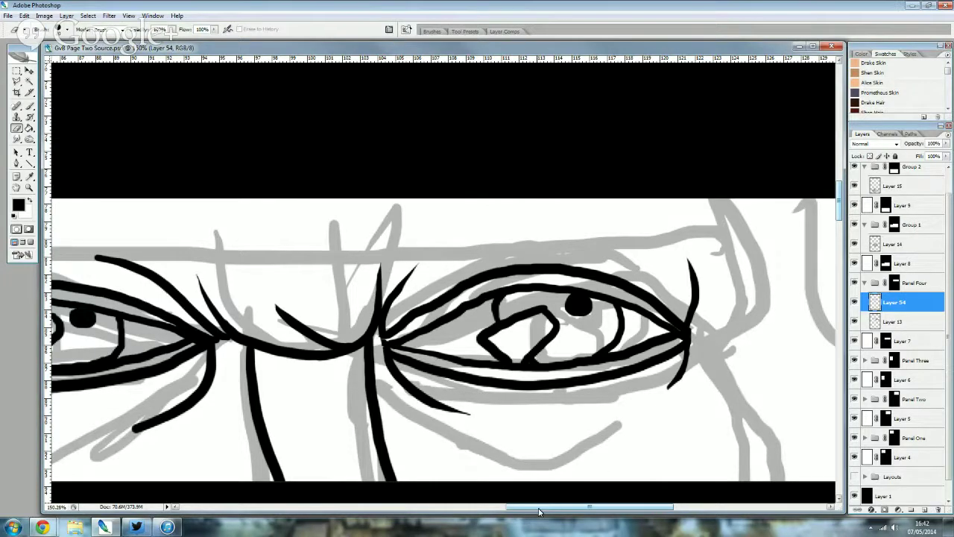
left_click_drag(540, 511, 517, 514)
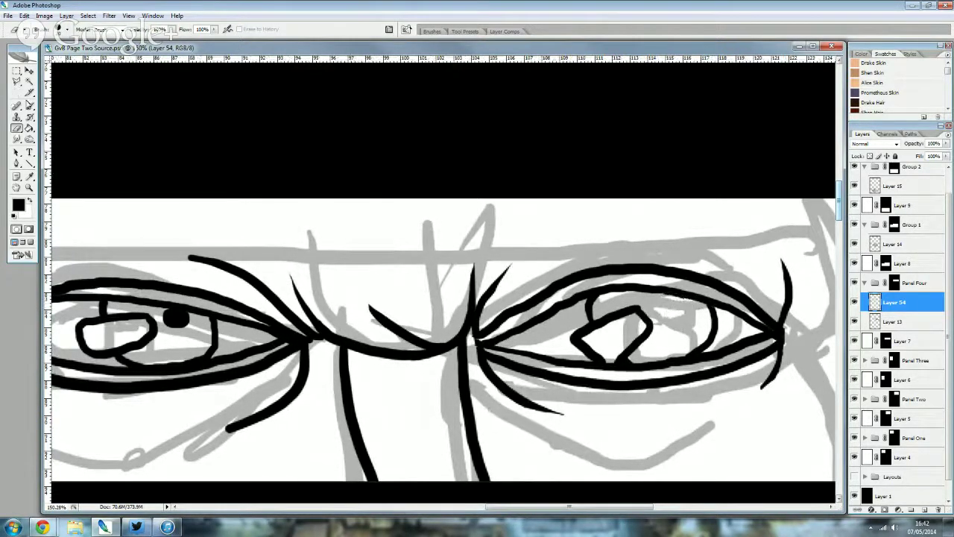
- Refine the right upper lid and repaint the pupil, then zoom out to the whole panel
key("b")
mouse_move(734, 305)
left_mouse_down()
mouse_move(628, 301)
mouse_move(555, 311)
left_mouse_up()
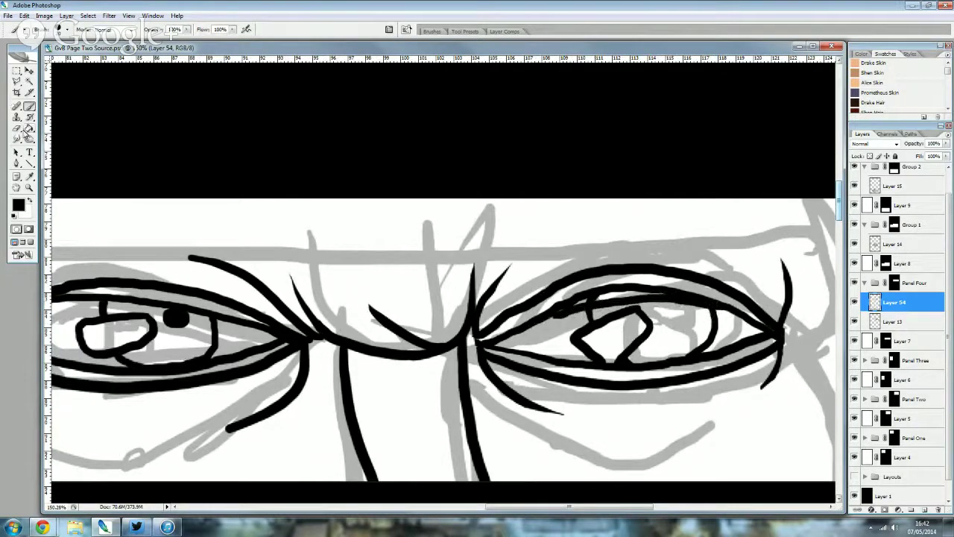
key("e")
mouse_move(550, 308)
left_mouse_down()
mouse_move(635, 286)
mouse_move(723, 301)
left_mouse_up()
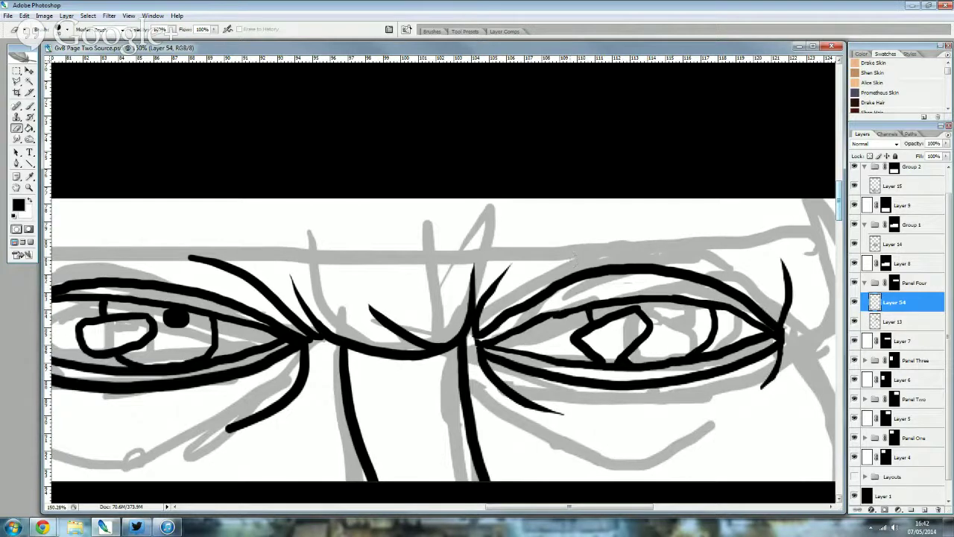
left_click(30, 107)
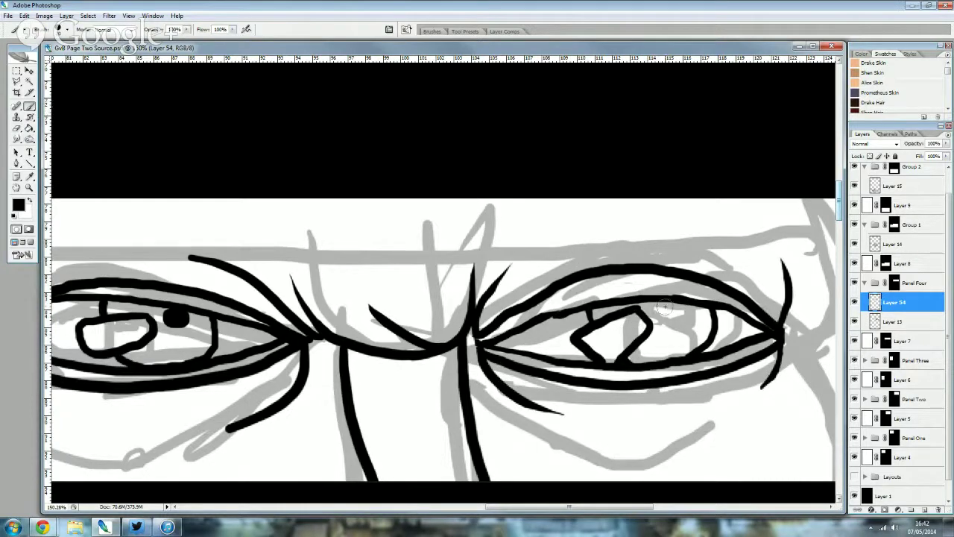
left_click_drag(674, 306, 668, 306)
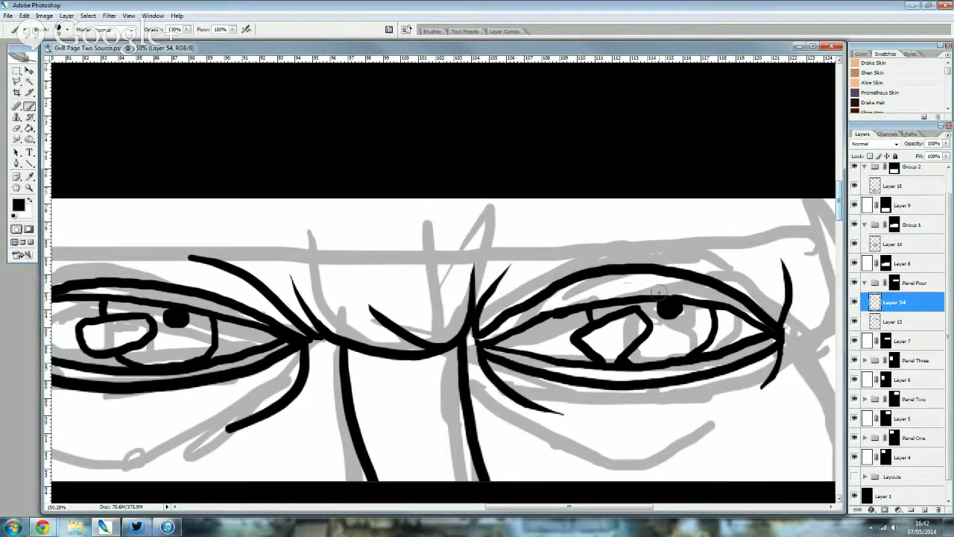
left_click_drag(715, 285, 544, 292)
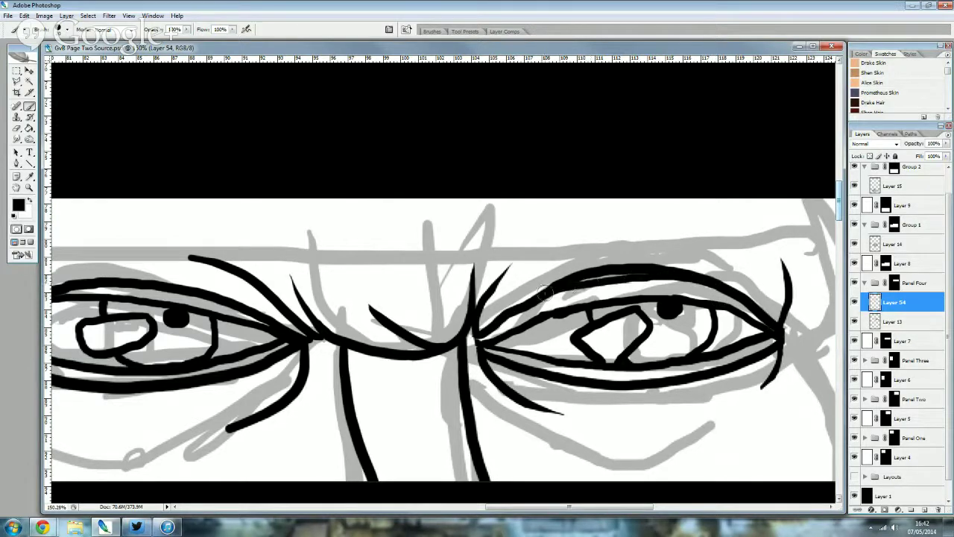
left_click(16, 128)
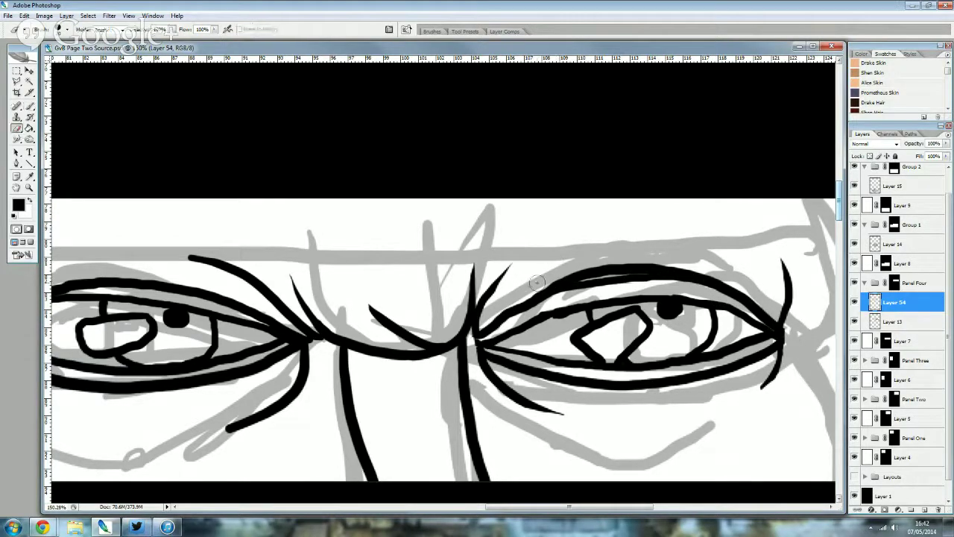
mouse_move(536, 282)
left_mouse_down()
mouse_move(631, 268)
mouse_move(588, 264)
left_mouse_up()
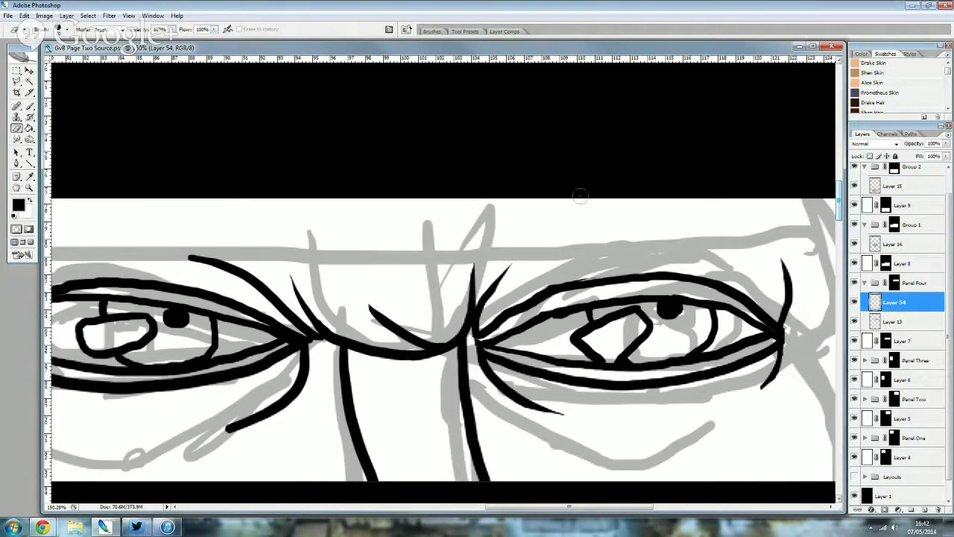
left_click_drag(580, 195, 500, 228)
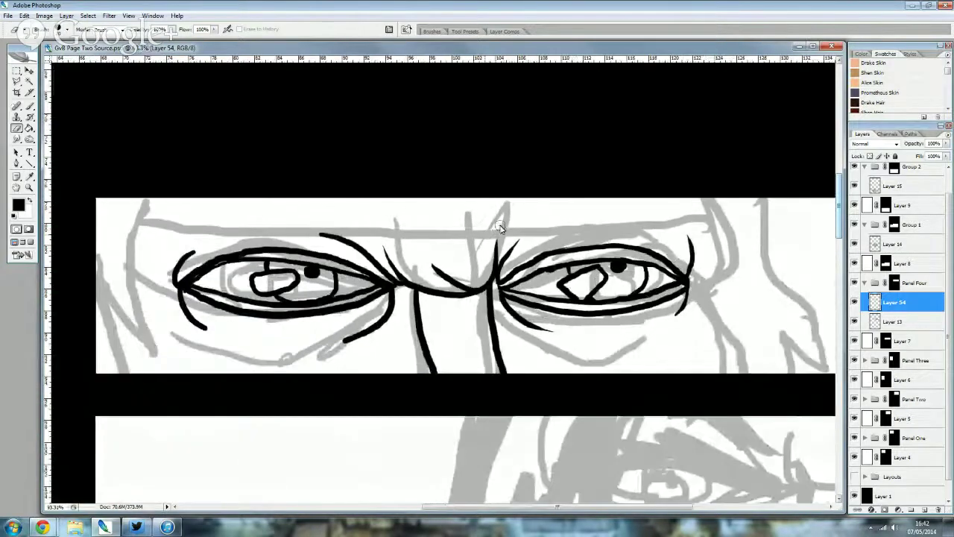
- Ink the face edge beside the right eye from the panel top to the bottom
key("b")
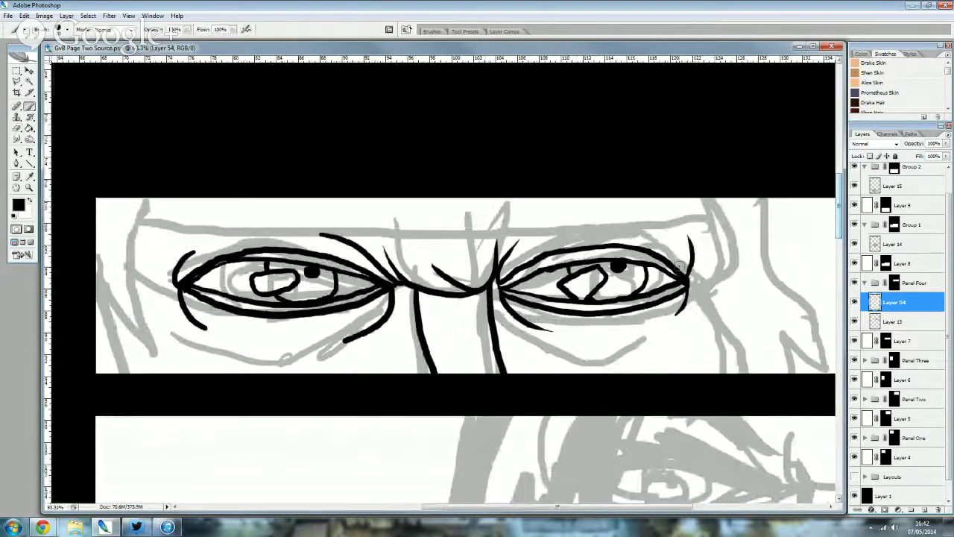
left_click_drag(692, 283, 700, 198)
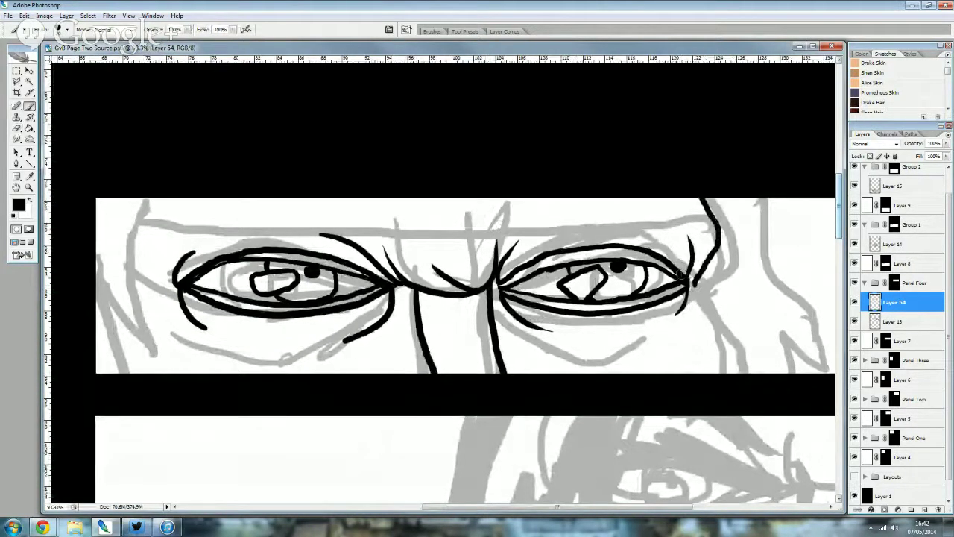
left_click_drag(696, 284, 734, 373)
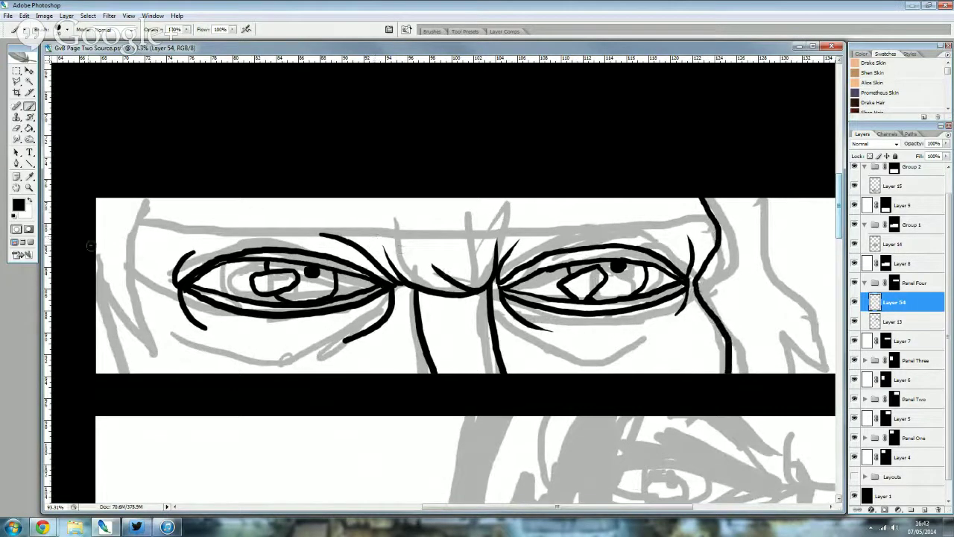
- Erase stray stroke ends below the left eye and at the brow, then add Layer 55
left_click(16, 128)
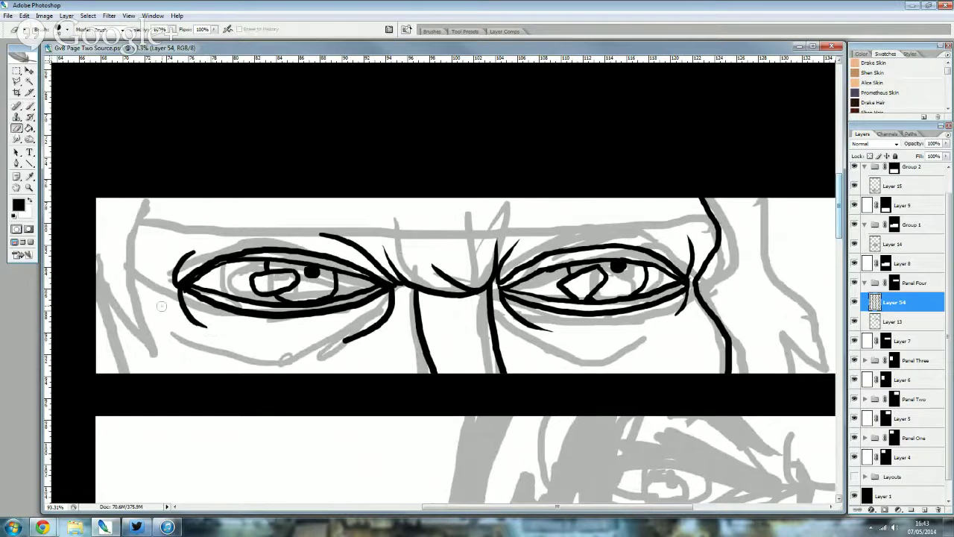
left_click_drag(342, 341, 388, 333)
left_click_drag(317, 230, 367, 249)
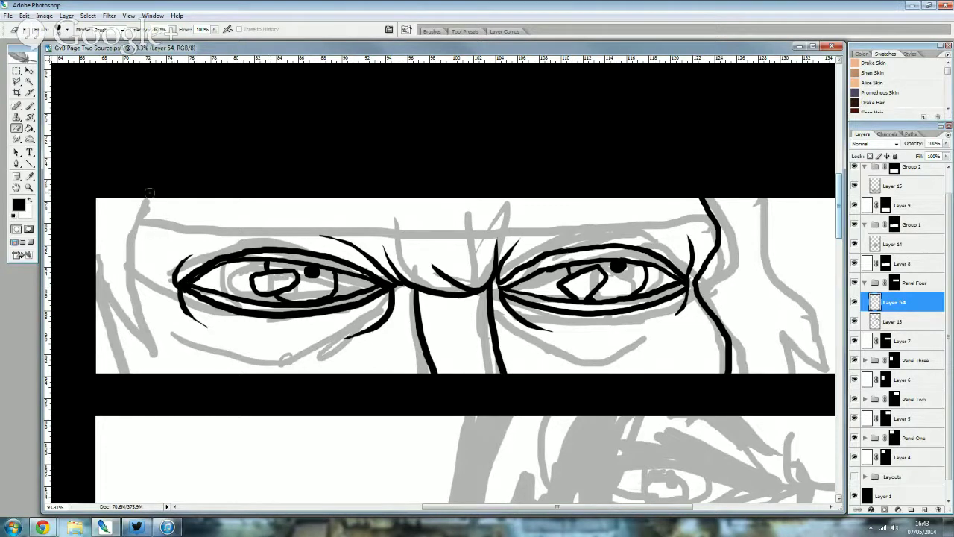
left_click(923, 510)
- Hatch the left eyebrow, extending its outer end and thickening the inner end
key("b")
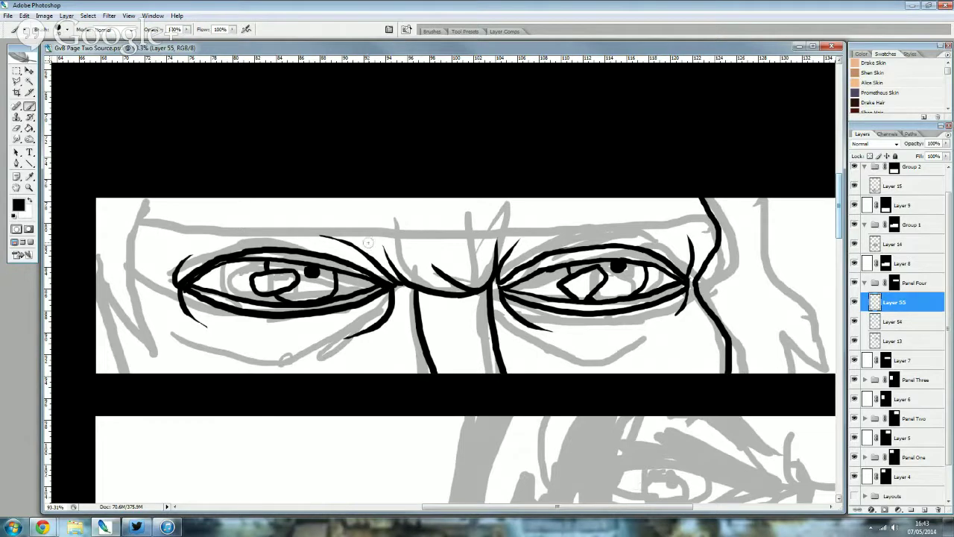
mouse_move(389, 255)
left_mouse_down()
mouse_move(341, 219)
mouse_move(314, 213)
mouse_move(185, 237)
mouse_move(173, 250)
mouse_move(350, 228)
mouse_move(336, 222)
mouse_move(326, 223)
mouse_move(375, 259)
mouse_move(304, 219)
left_mouse_up()
left_click_drag(351, 255, 280, 219)
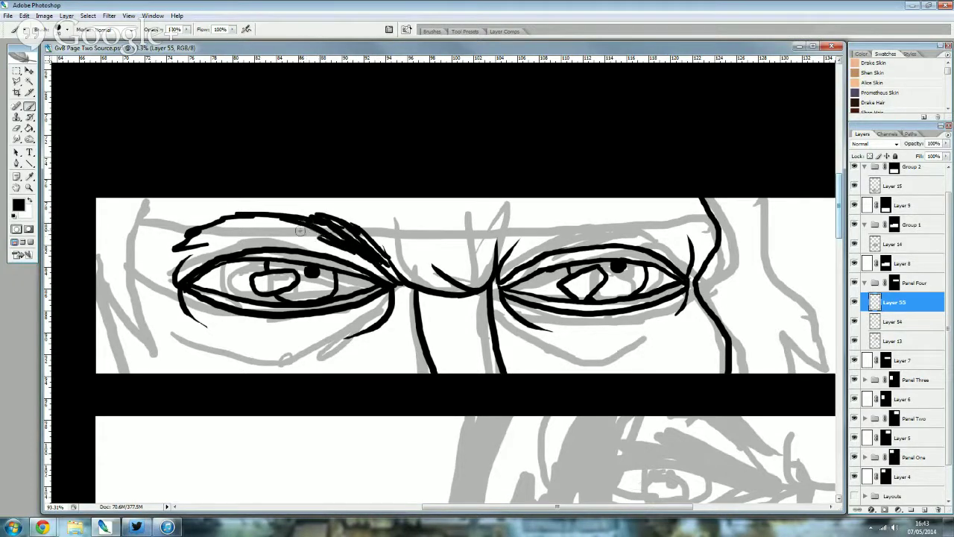
left_click_drag(325, 240, 249, 217)
mouse_move(296, 237)
left_mouse_down()
mouse_move(223, 216)
mouse_move(189, 243)
left_mouse_up()
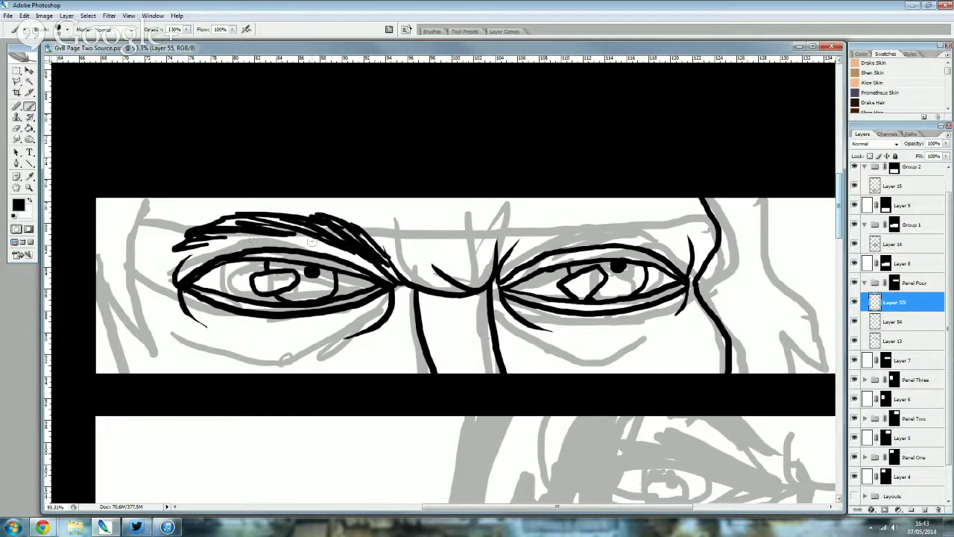
mouse_move(258, 233)
left_mouse_down()
mouse_move(187, 243)
mouse_move(259, 224)
mouse_move(314, 230)
mouse_move(287, 209)
mouse_move(233, 211)
mouse_move(171, 243)
left_mouse_up()
left_click_drag(358, 222, 380, 256)
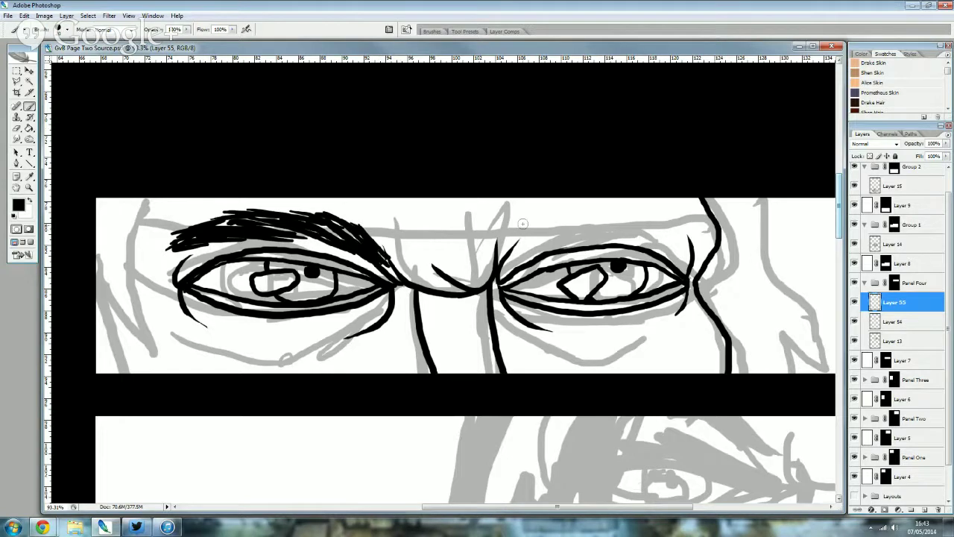
- Hatch the right eyebrow, then thicken and extend it
left_click_drag(501, 262, 562, 209)
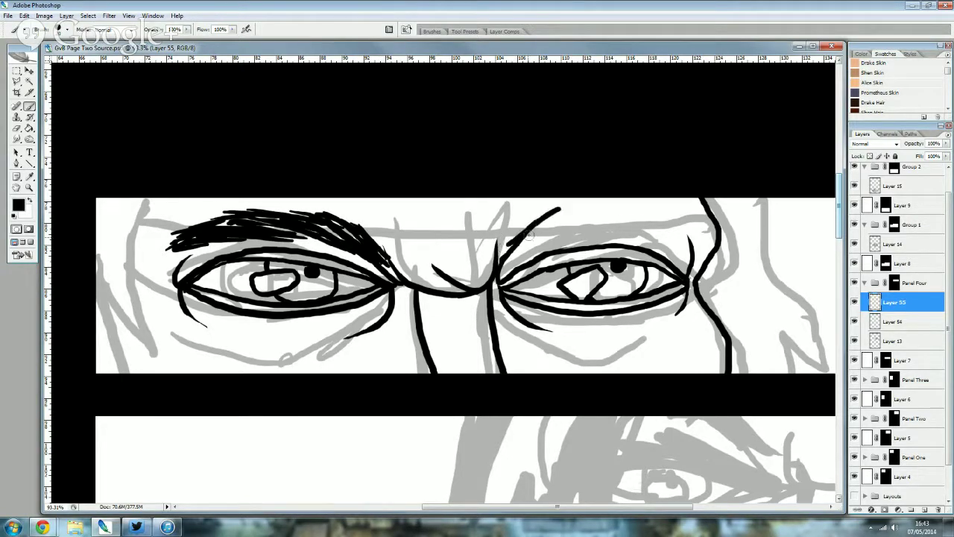
left_click_drag(525, 240, 573, 212)
mouse_move(501, 265)
left_mouse_down()
mouse_move(574, 217)
mouse_move(600, 213)
mouse_move(687, 239)
left_mouse_up()
mouse_move(564, 217)
left_mouse_down()
mouse_move(634, 210)
mouse_move(664, 220)
left_mouse_up()
left_click_drag(597, 216, 685, 241)
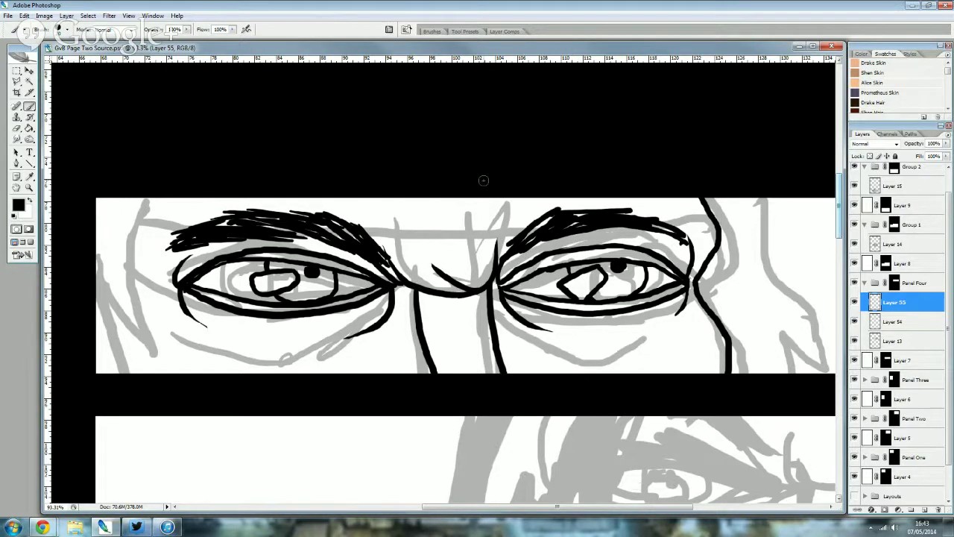
- Ink a short vertical stroke between the eyes, then erase it again
scroll(482, 179, "down", 2)
scroll(476, 187, "down", 1)
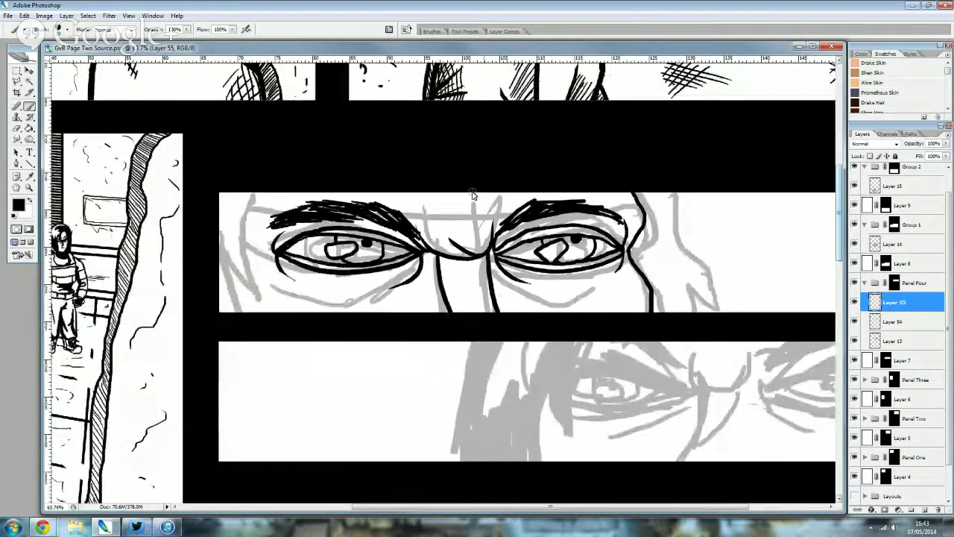
scroll(472, 194, "up", 3)
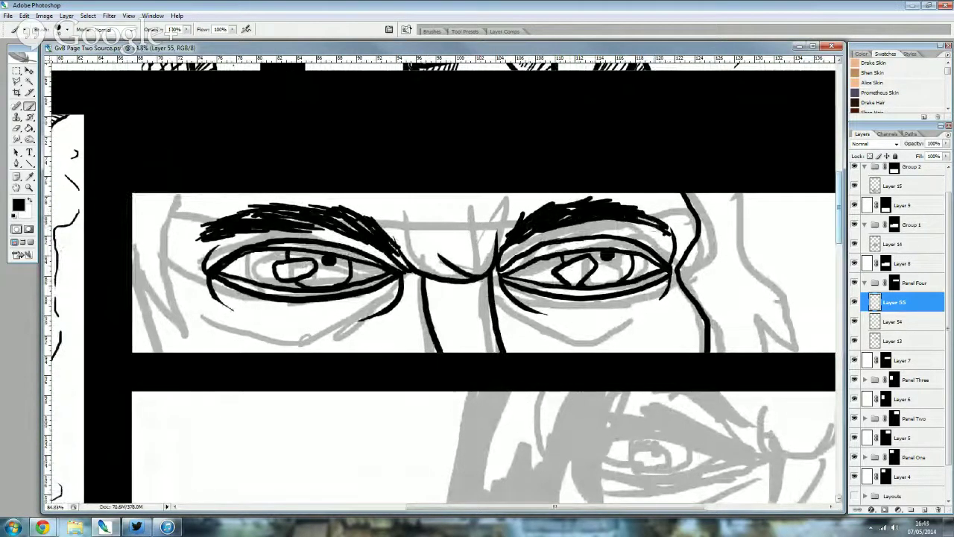
scroll(415, 273, "up", 1)
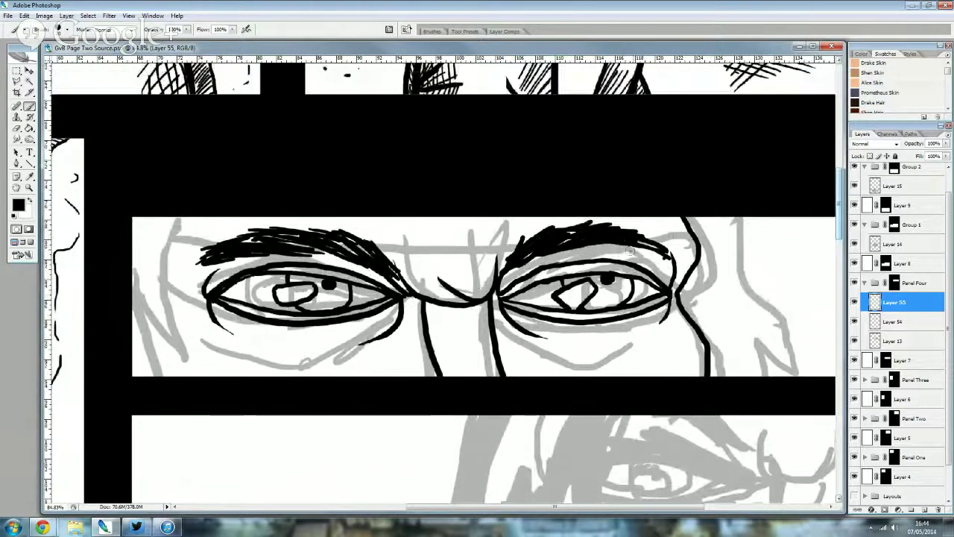
left_click_drag(422, 297, 423, 253)
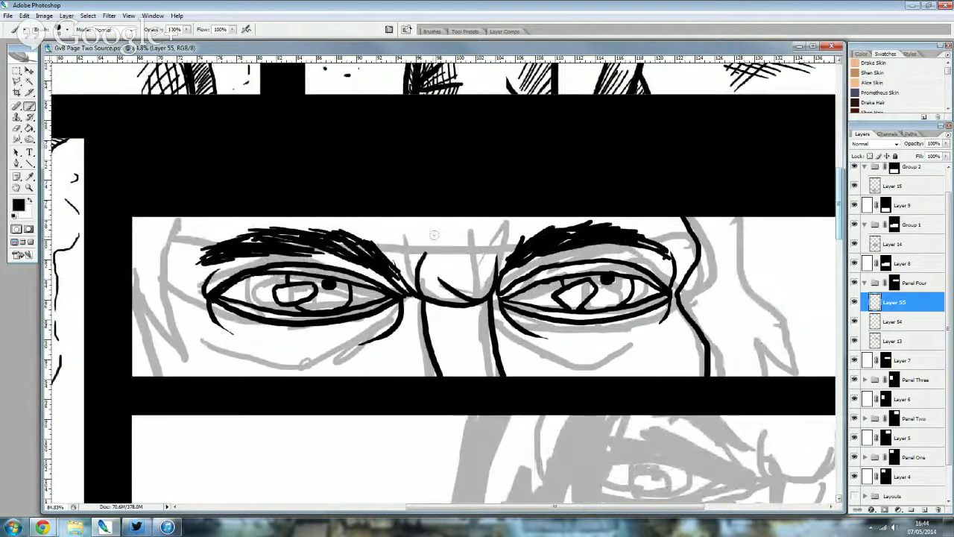
left_click(16, 129)
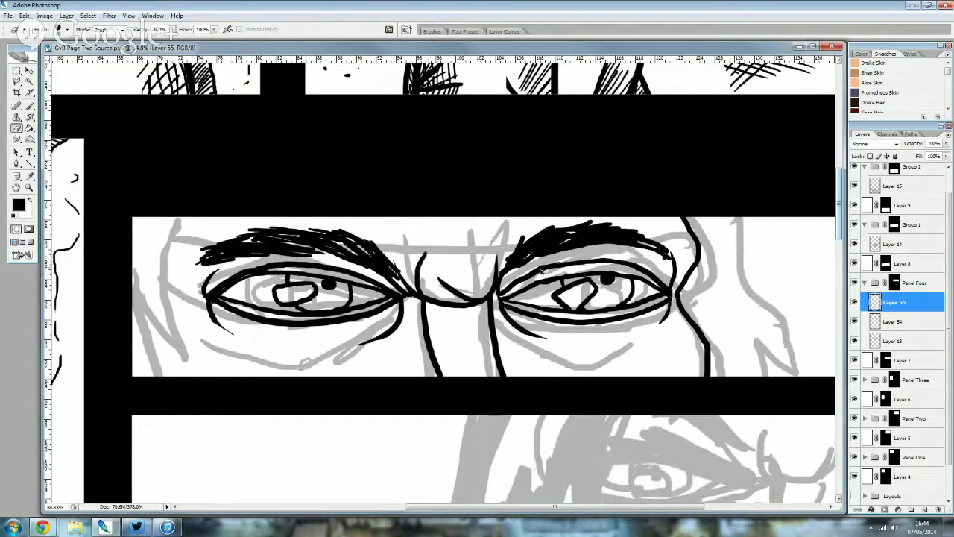
left_click_drag(422, 259, 421, 295)
- On Layer 54, erase ink at the left eye's inner corner and line the nose bridge's left side
left_click(894, 322)
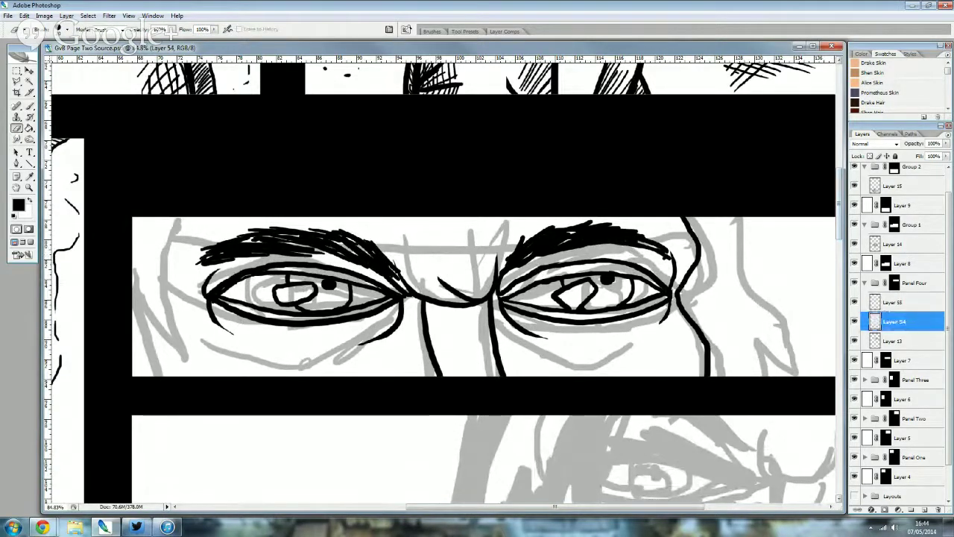
left_click(30, 106)
key("e")
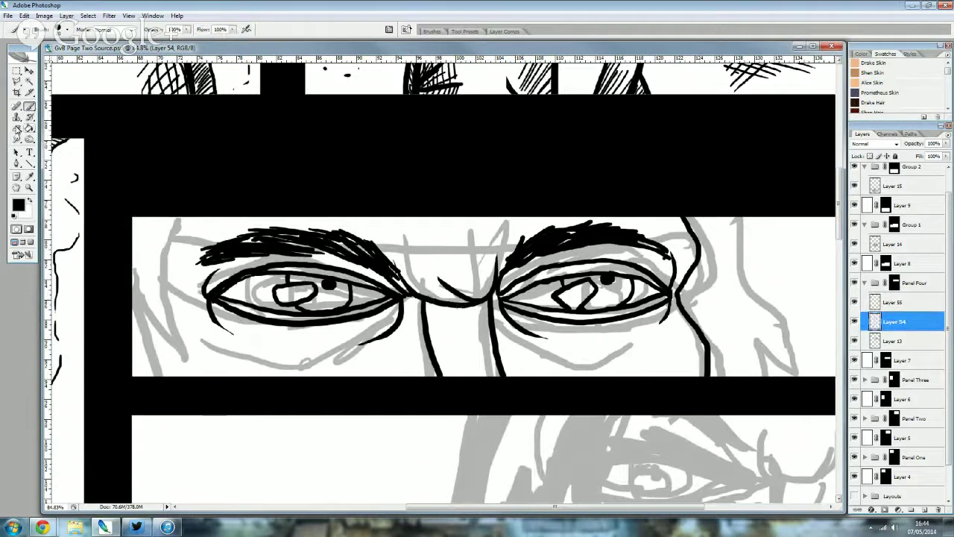
left_click_drag(398, 264, 409, 292)
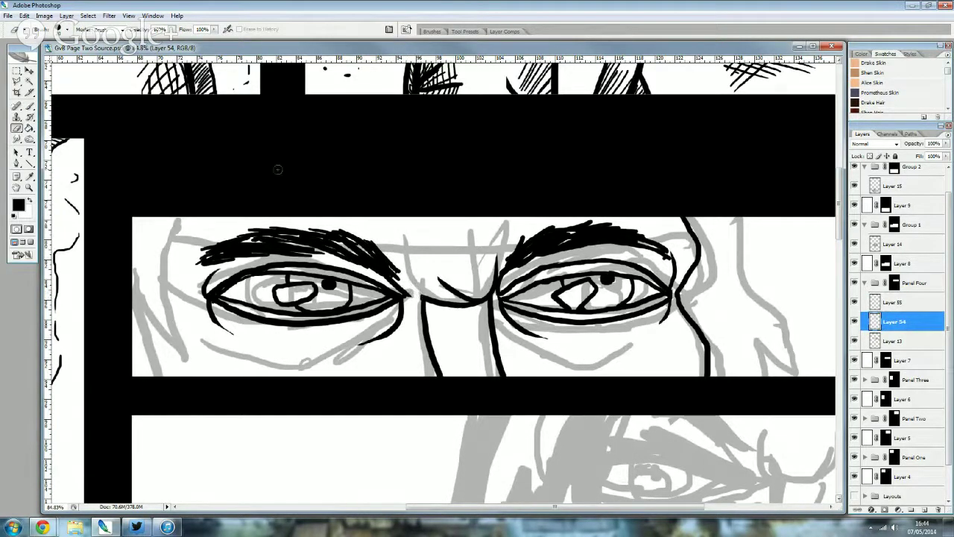
key("b")
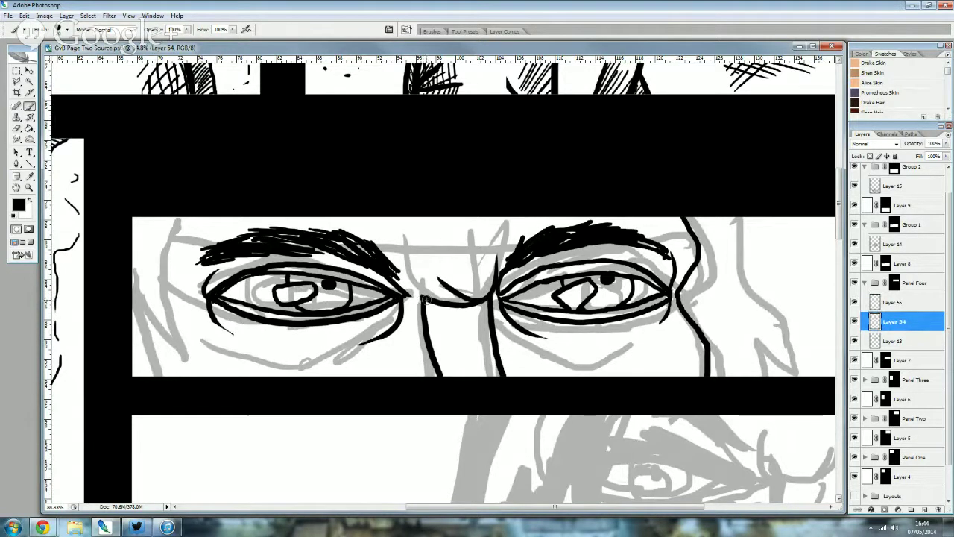
left_click_drag(422, 301, 412, 243)
left_click(17, 129)
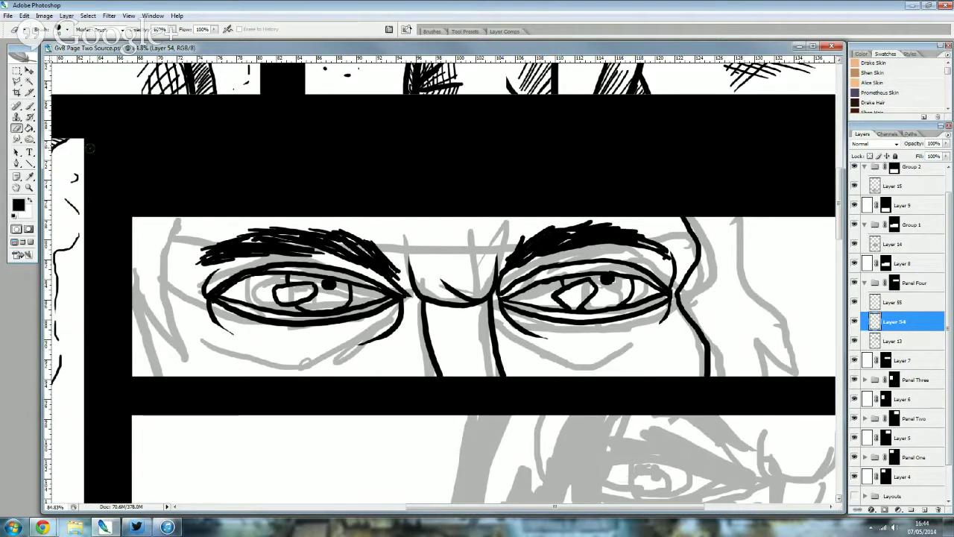
left_click(30, 105)
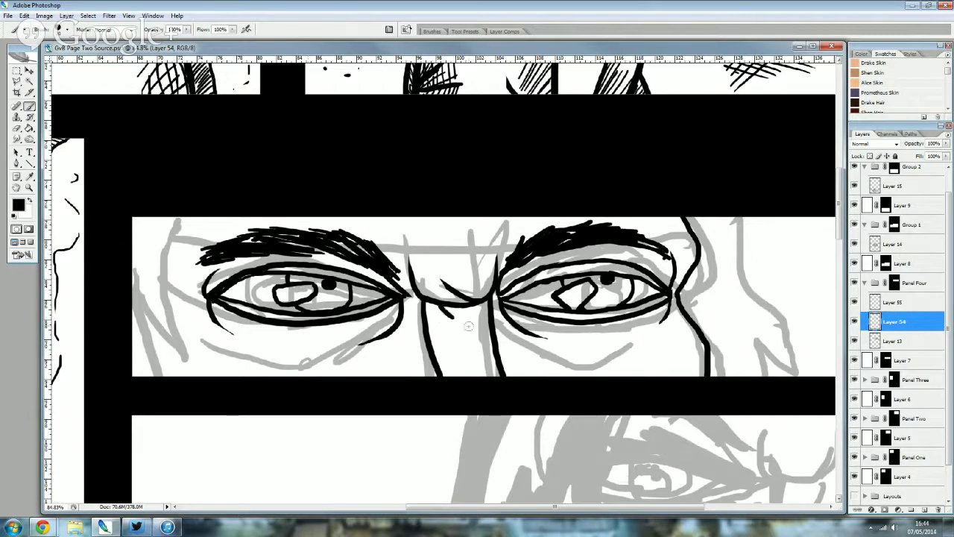
left_click_drag(477, 305, 469, 332)
key("ctrl+z")
- Ink both face outlines, a panel-top line and a thin line above the nose; reselect Layer 55
left_click_drag(736, 218, 767, 326)
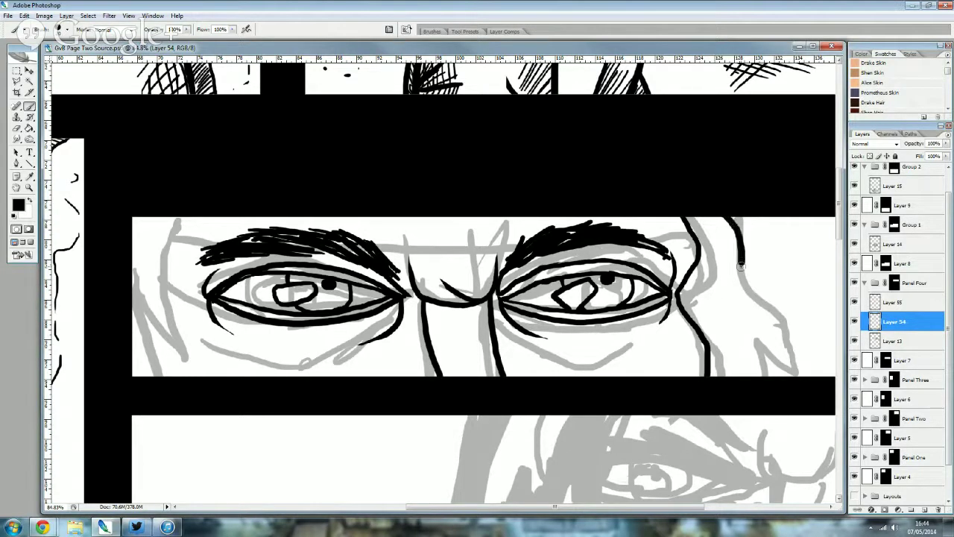
left_click_drag(730, 295, 769, 373)
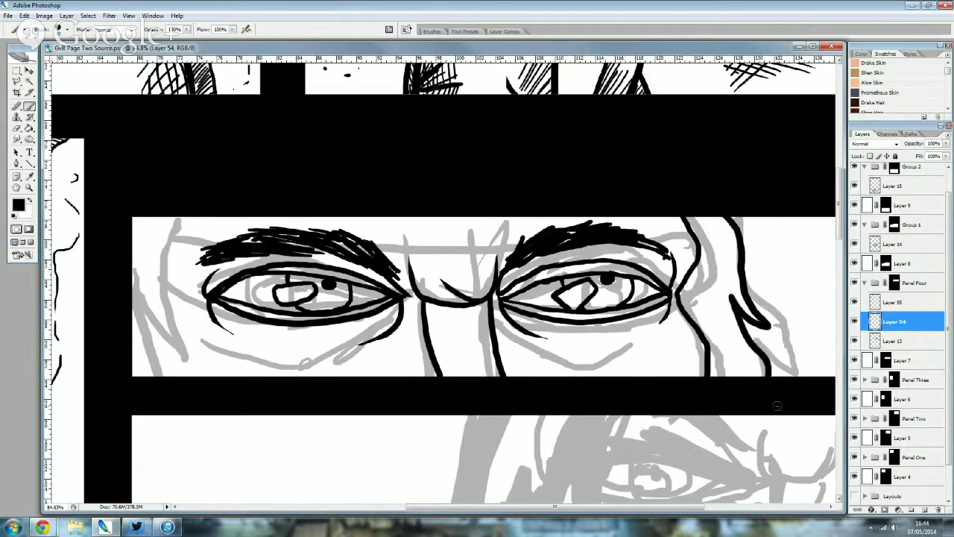
mouse_move(182, 216)
left_mouse_down()
mouse_move(206, 365)
mouse_move(159, 374)
left_mouse_up()
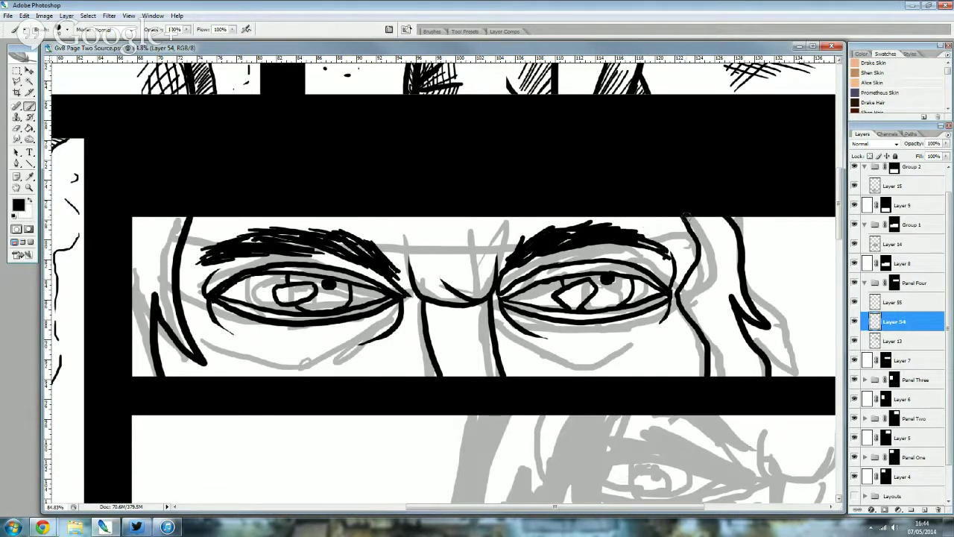
mouse_move(686, 216)
left_mouse_down()
mouse_move(402, 231)
mouse_move(186, 224)
left_mouse_up()
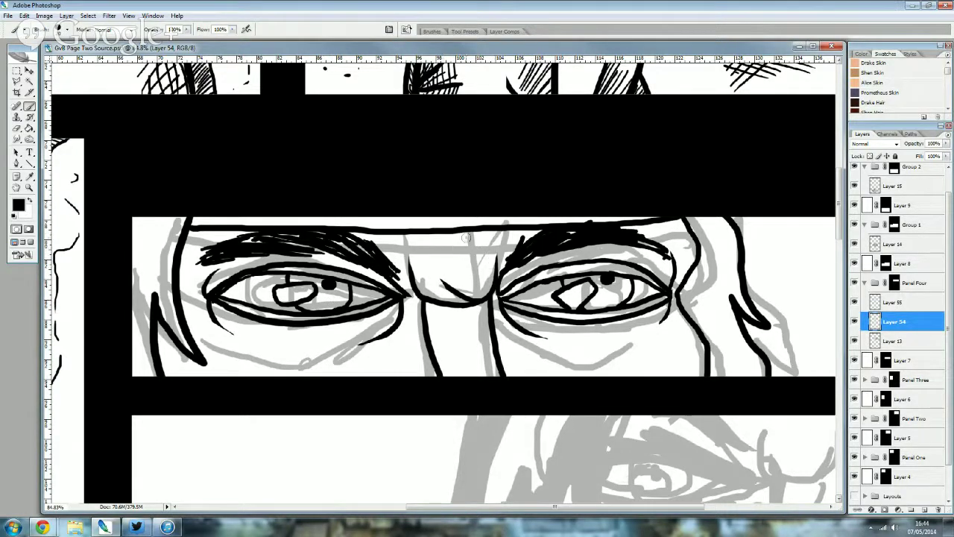
left_click_drag(397, 235, 447, 250)
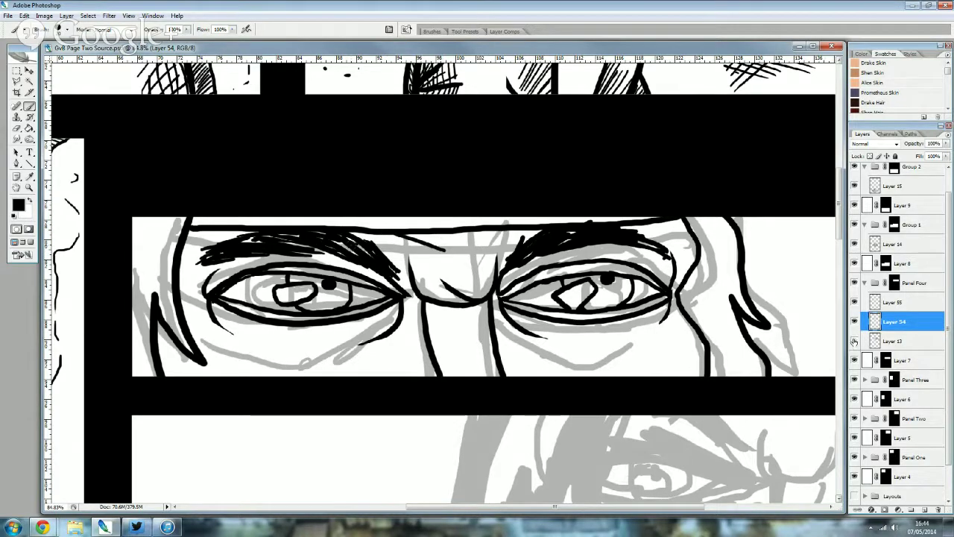
left_click(854, 301)
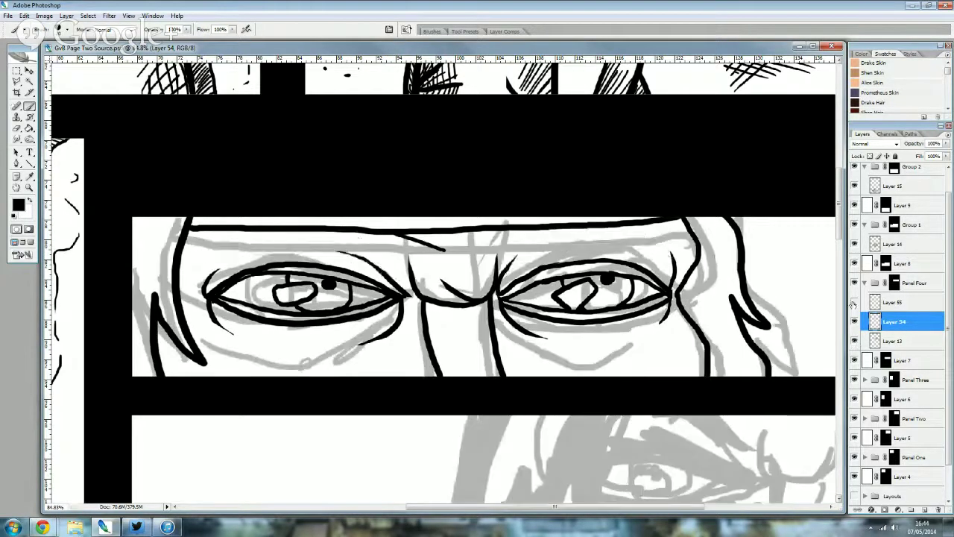
left_click(894, 301)
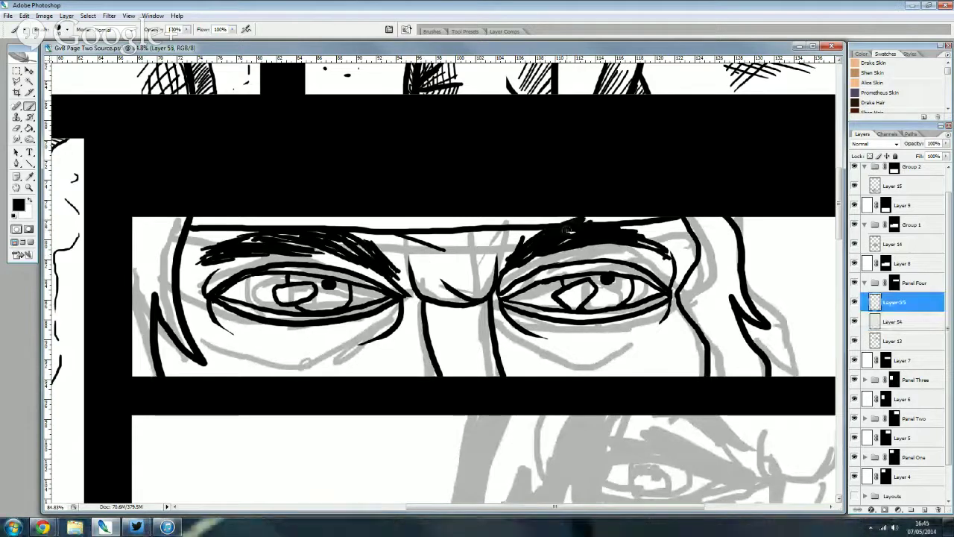
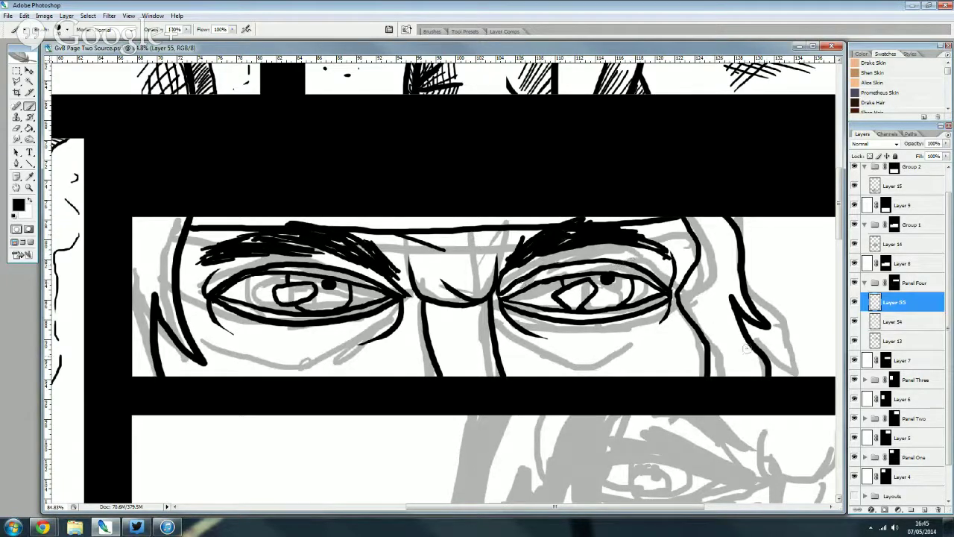
- On a new layer, hatch the shadow under the right eye toward the nose
left_click(922, 509)
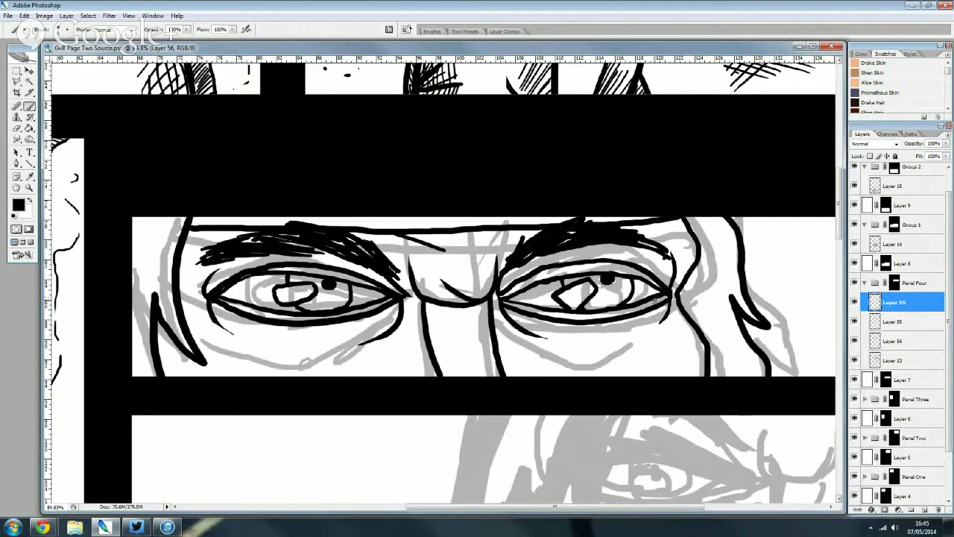
mouse_move(657, 300)
left_mouse_down()
mouse_move(665, 331)
mouse_move(651, 328)
mouse_move(641, 346)
left_mouse_up()
left_click_drag(598, 323, 621, 342)
mouse_move(570, 313)
left_mouse_down()
mouse_move(615, 347)
mouse_move(600, 343)
left_mouse_up()
mouse_move(543, 307)
left_mouse_down()
mouse_move(589, 350)
mouse_move(574, 352)
left_mouse_up()
mouse_move(506, 311)
left_mouse_down()
mouse_move(555, 359)
mouse_move(544, 355)
mouse_move(544, 370)
left_mouse_up()
left_click_drag(494, 336, 536, 377)
left_click_drag(494, 310, 522, 376)
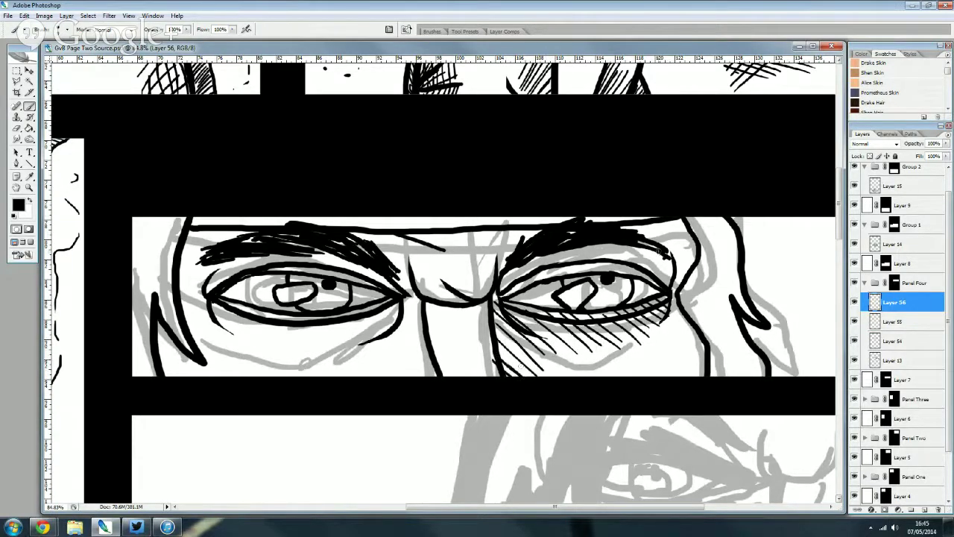
- Hatch above the right eye, its inner eyelid end, and between the eyes
mouse_move(647, 246)
left_mouse_down()
mouse_move(673, 277)
mouse_move(623, 271)
left_mouse_up()
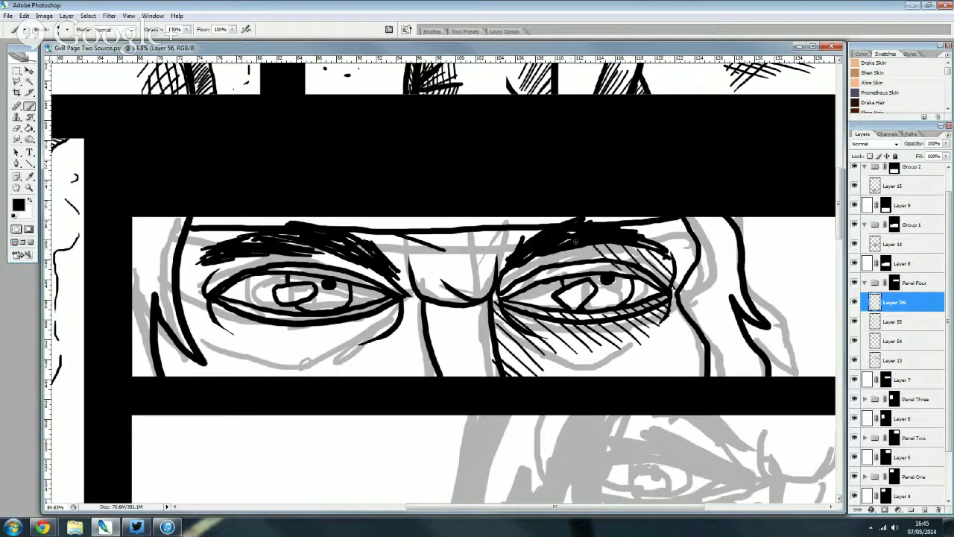
left_click_drag(566, 248, 580, 261)
left_click_drag(551, 254, 560, 264)
left_click_drag(540, 253, 550, 265)
left_click_drag(513, 272, 524, 288)
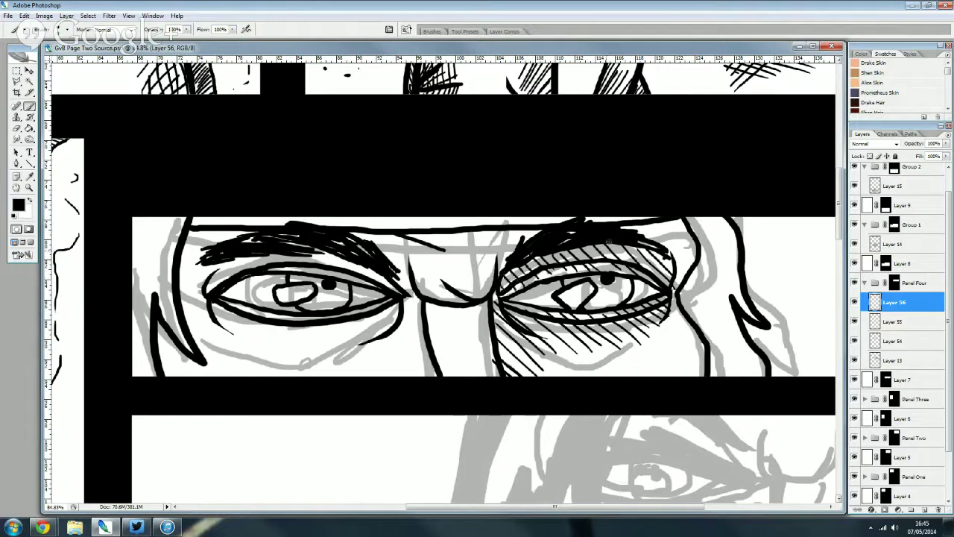
left_click_drag(493, 258, 462, 306)
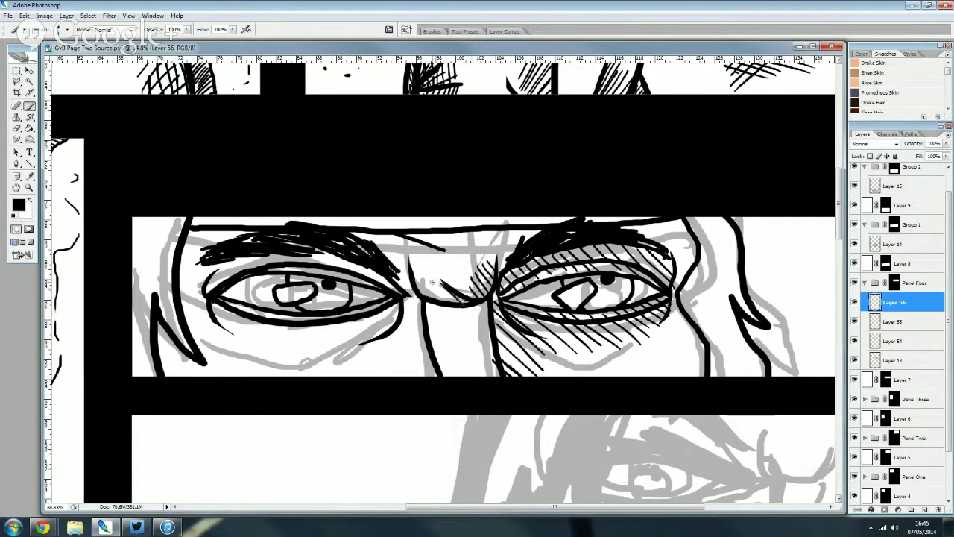
- Hatch the left side of the nose bridge and above the left eye
left_click_drag(422, 274, 447, 301)
left_click_drag(404, 261, 432, 296)
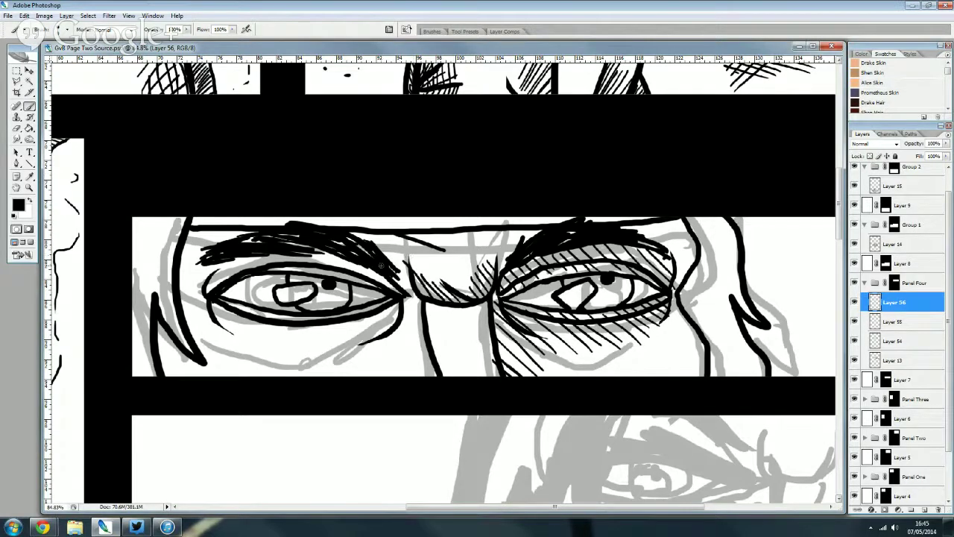
mouse_move(337, 256)
left_mouse_down()
mouse_move(363, 276)
mouse_move(347, 278)
left_mouse_up()
mouse_move(309, 253)
left_mouse_down()
mouse_move(322, 265)
mouse_move(243, 274)
left_mouse_up()
left_click_drag(222, 267, 237, 282)
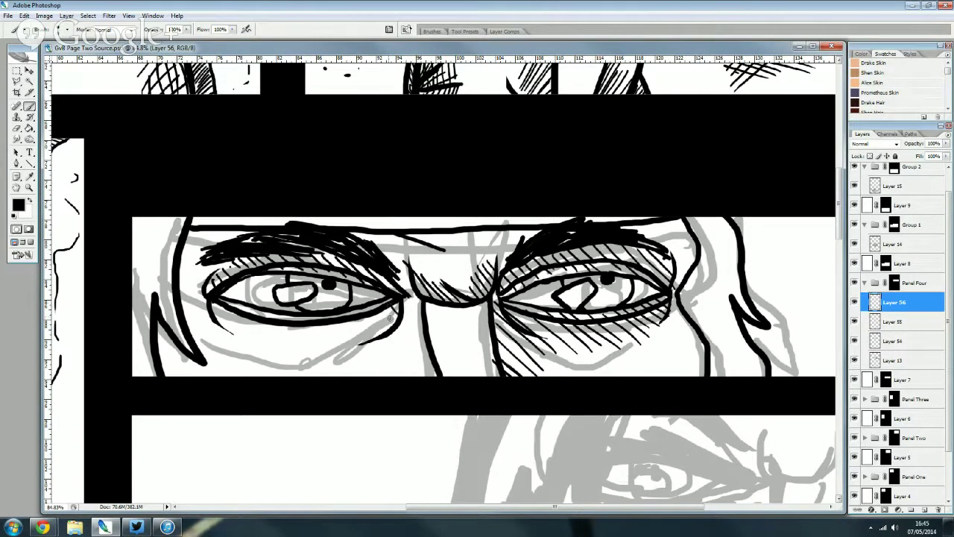
- Try hatching below the left eye's outer corner, then undo those strokes
left_click_drag(402, 305, 436, 367)
left_click_drag(386, 332, 416, 358)
left_click_drag(363, 322, 391, 351)
mouse_move(345, 320)
left_mouse_down()
mouse_move(371, 350)
mouse_move(347, 345)
left_mouse_up()
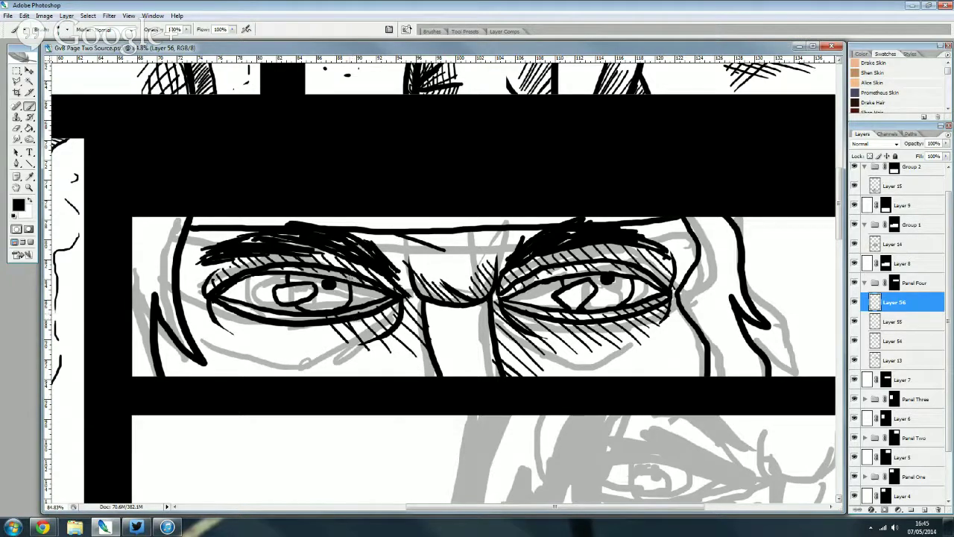
key("ctrl+alt+z")
key("ctrl+alt+z")
key("ctrl+alt+z")
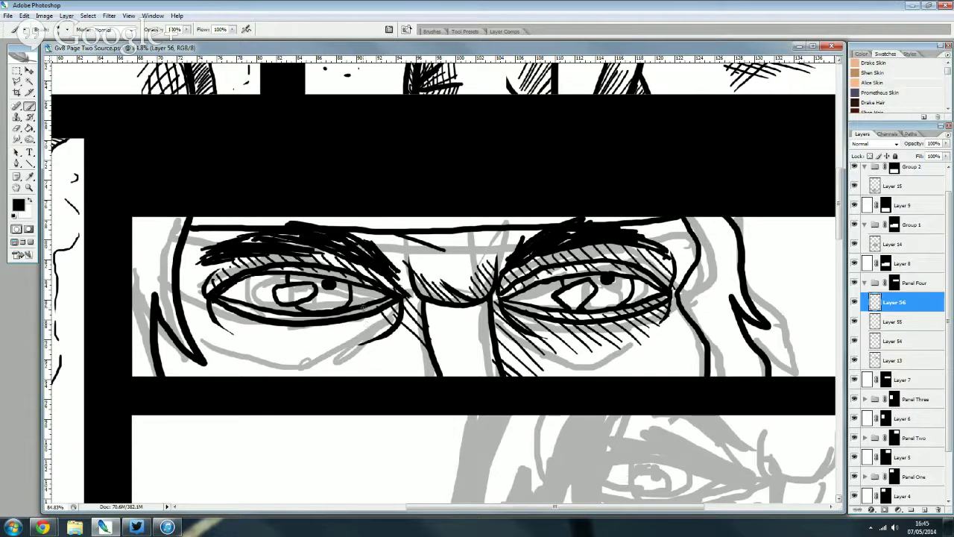
- Redraw the hatching under the left eye, extending it leftward
left_click_drag(365, 310, 376, 336)
mouse_move(345, 316)
left_mouse_down()
mouse_move(365, 340)
mouse_move(350, 347)
left_mouse_up()
mouse_move(319, 319)
left_mouse_down()
mouse_move(338, 346)
mouse_move(319, 355)
left_mouse_up()
left_click_drag(278, 325, 301, 347)
left_click_drag(263, 321, 286, 347)
mouse_move(237, 309)
left_mouse_down()
mouse_move(270, 348)
mouse_move(238, 337)
left_mouse_up()
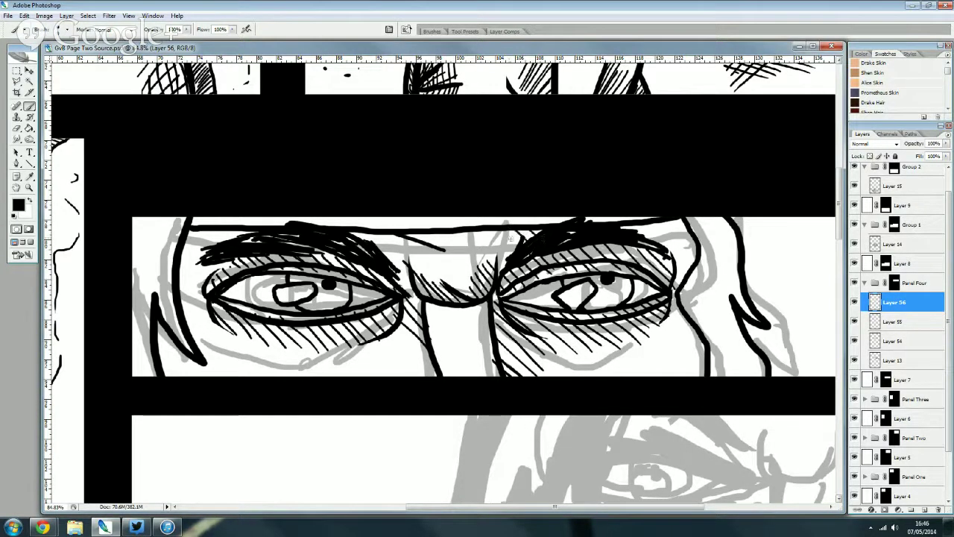
- Hatch between the eyebrows and along the outer edge of the left eye
left_click_drag(449, 234, 465, 247)
mouse_move(430, 234)
left_mouse_down()
mouse_move(449, 249)
mouse_move(435, 244)
left_mouse_up()
left_click_drag(407, 230, 423, 238)
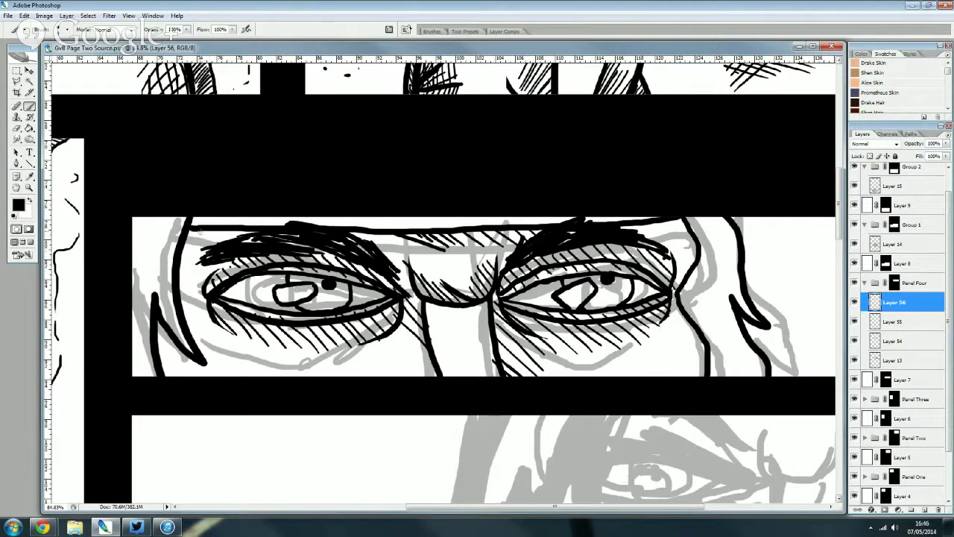
mouse_move(192, 229)
left_mouse_down()
mouse_move(209, 246)
mouse_move(209, 276)
left_mouse_up()
mouse_move(181, 257)
left_mouse_down()
mouse_move(211, 301)
mouse_move(207, 308)
left_mouse_up()
mouse_move(180, 292)
left_mouse_down()
mouse_move(209, 328)
mouse_move(205, 347)
left_mouse_up()
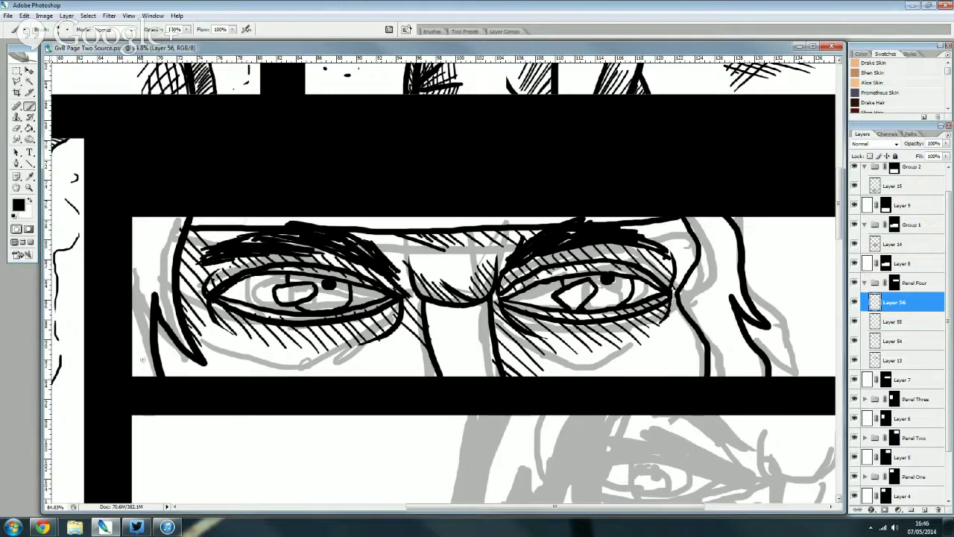
- Hatch below-left of the left eye and at the right eye's outer corner
left_click_drag(158, 323, 187, 359)
left_click_drag(158, 330, 186, 375)
left_click_drag(160, 350, 179, 377)
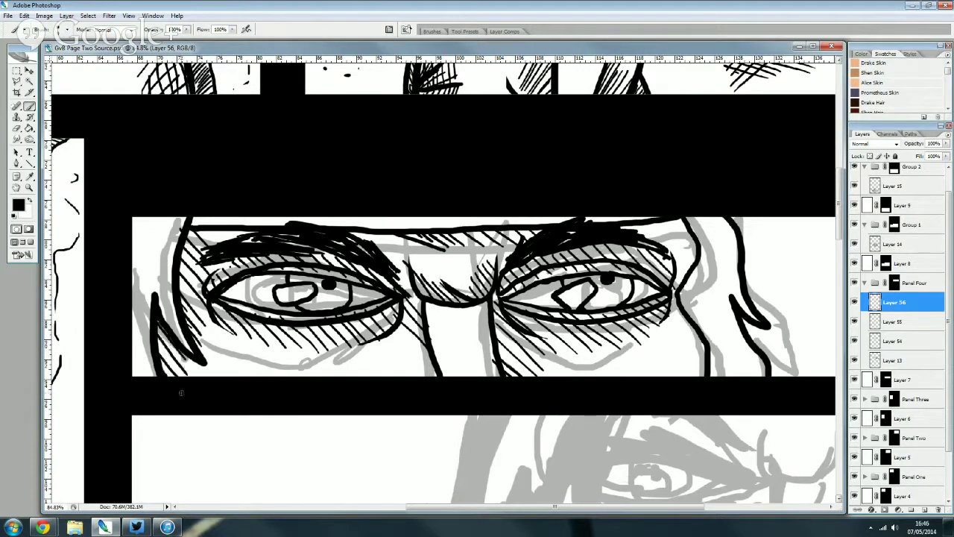
left_click_drag(675, 262, 694, 270)
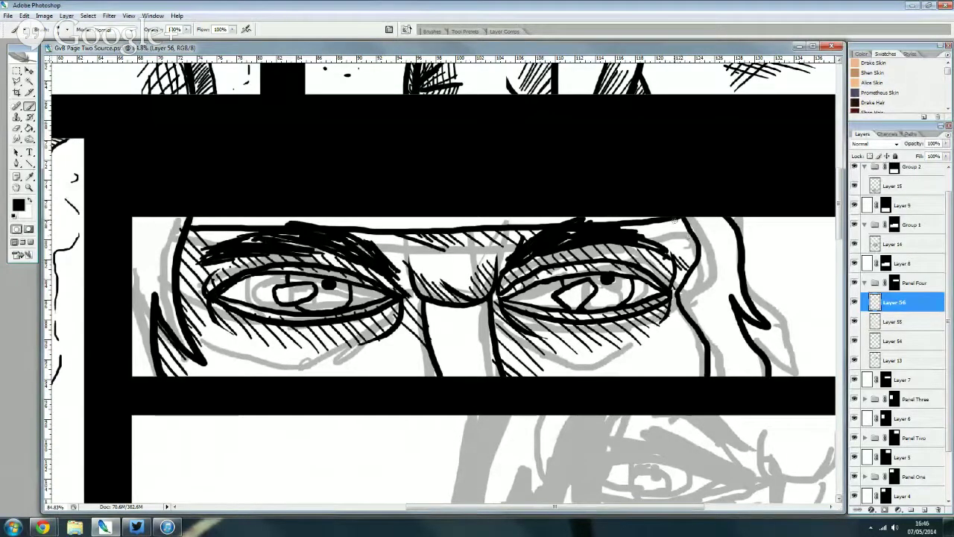
- Hide Layer 13's grey sketch and adjust the zoom on the eyes panel
left_click(854, 360)
scroll(462, 255, "down", 1)
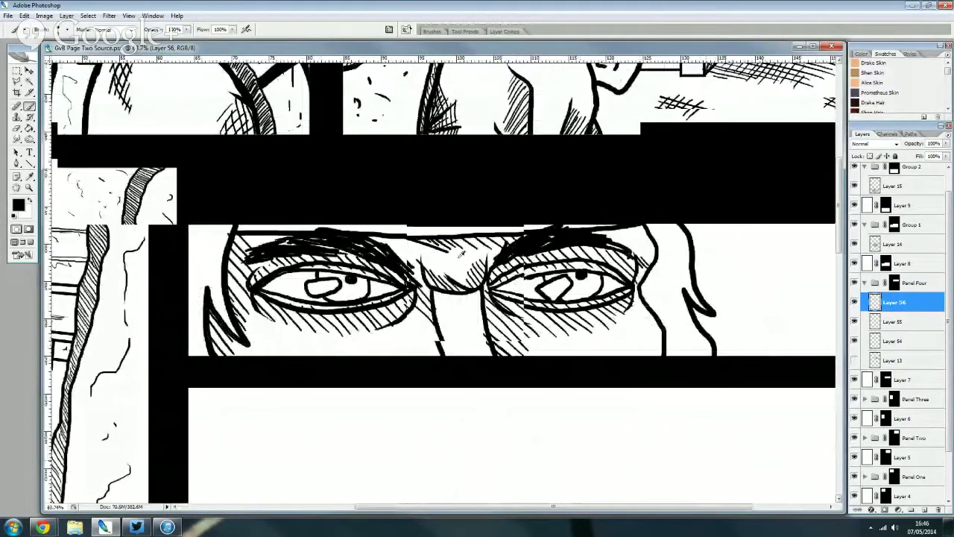
scroll(461, 254, "down", 2)
scroll(768, 250, "down", 1)
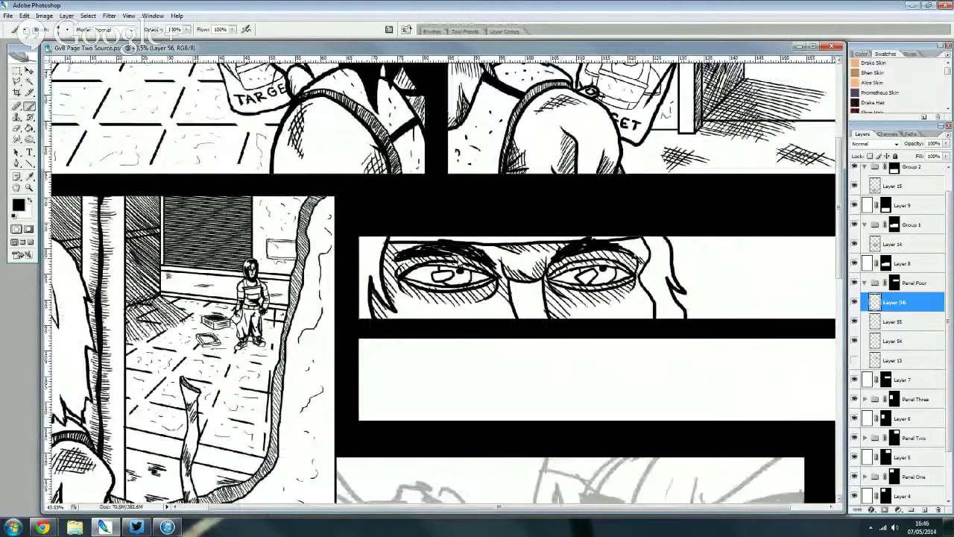
scroll(431, 272, "down", 1)
scroll(481, 293, "up", 1)
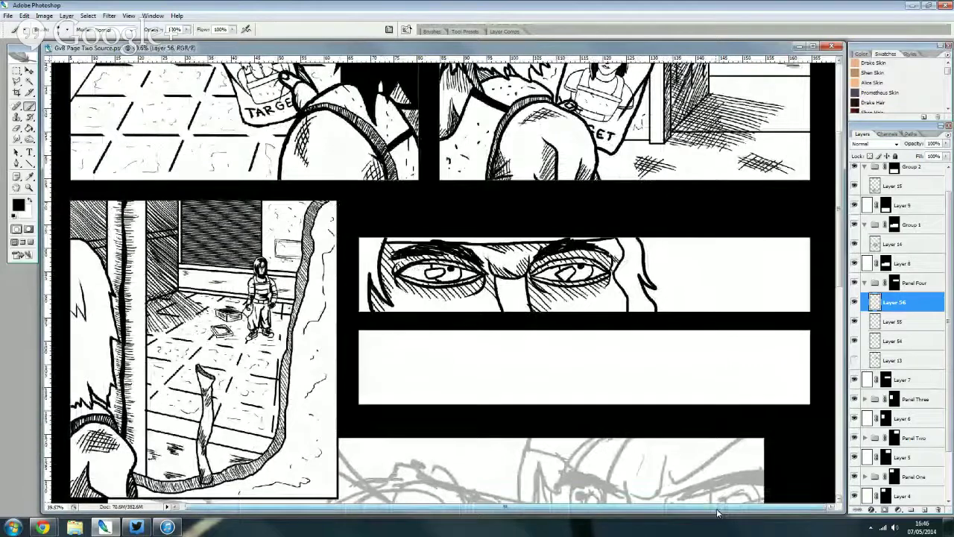
scroll(809, 261, "up", 5)
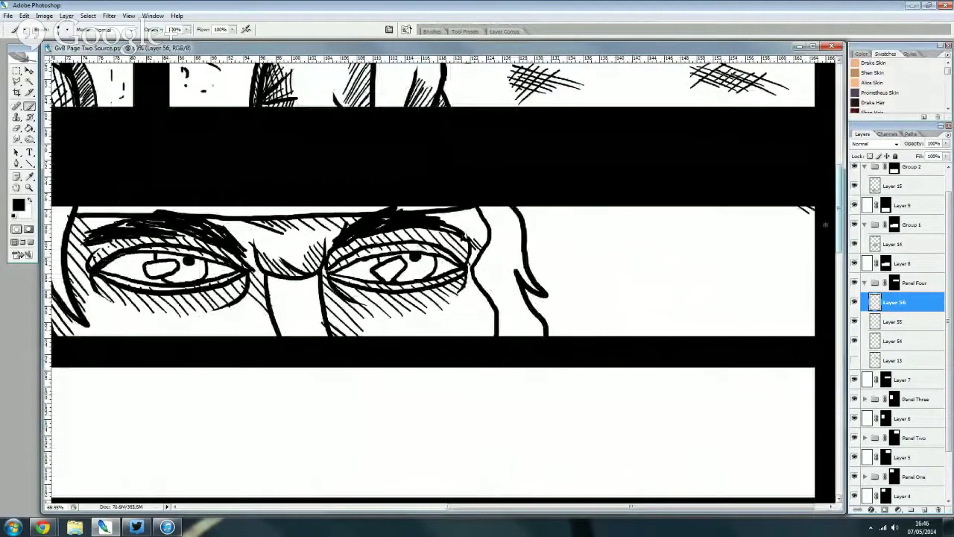
- Hatch down the right side of the eyes panel toward its bottom-left
left_click_drag(815, 225, 787, 208)
mouse_move(815, 246)
left_mouse_down()
mouse_move(777, 215)
mouse_move(772, 222)
left_mouse_up()
left_click_drag(819, 270, 775, 237)
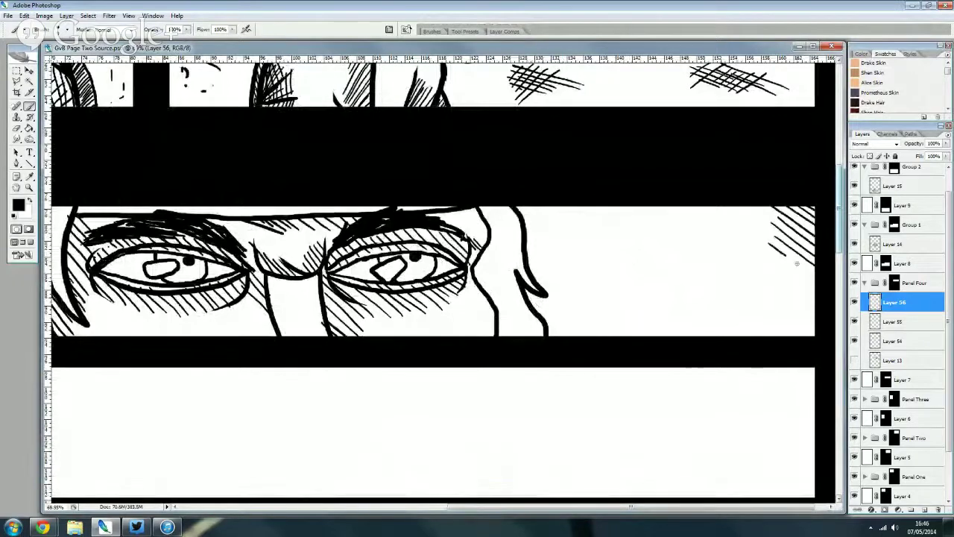
left_click_drag(818, 288, 760, 255)
mouse_move(816, 313)
left_mouse_down()
mouse_move(750, 261)
mouse_move(738, 266)
left_mouse_up()
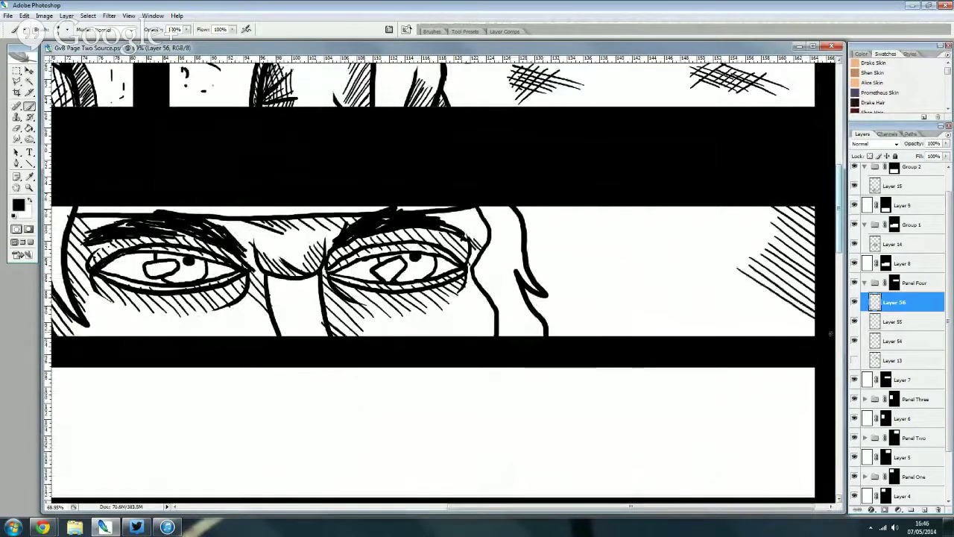
mouse_move(817, 331)
left_mouse_down()
mouse_move(744, 282)
mouse_move(744, 309)
mouse_move(724, 317)
mouse_move(693, 304)
left_mouse_up()
mouse_move(724, 337)
left_mouse_down()
mouse_move(684, 313)
mouse_move(703, 337)
left_mouse_up()
mouse_move(651, 310)
left_mouse_down()
mouse_move(687, 337)
mouse_move(658, 341)
left_mouse_up()
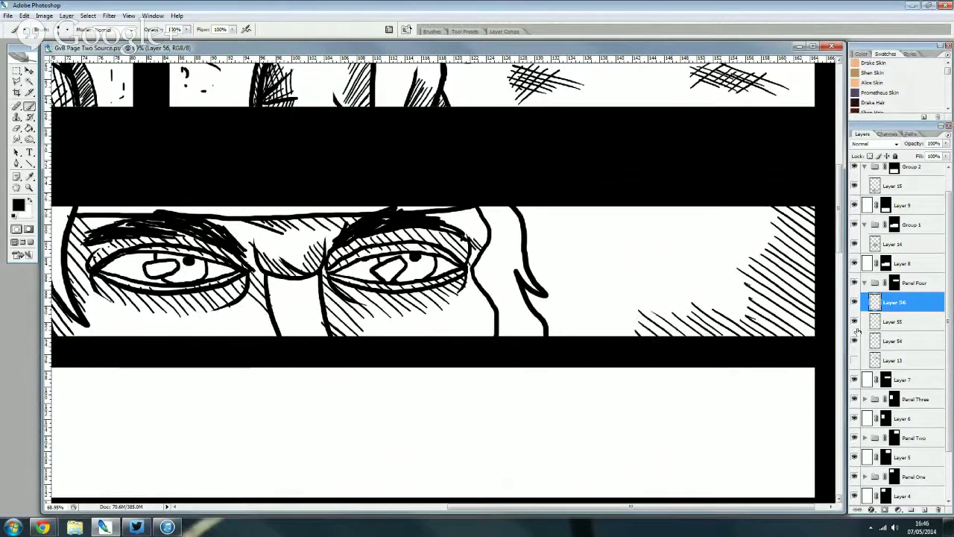
- Cross-hatch the right edge and upper right of the eyes panel
left_click_drag(817, 328, 801, 336)
left_click_drag(815, 304, 796, 331)
mouse_move(816, 283)
left_mouse_down()
mouse_move(799, 308)
mouse_move(799, 297)
left_mouse_up()
left_click_drag(815, 262, 798, 286)
left_click_drag(815, 246, 793, 282)
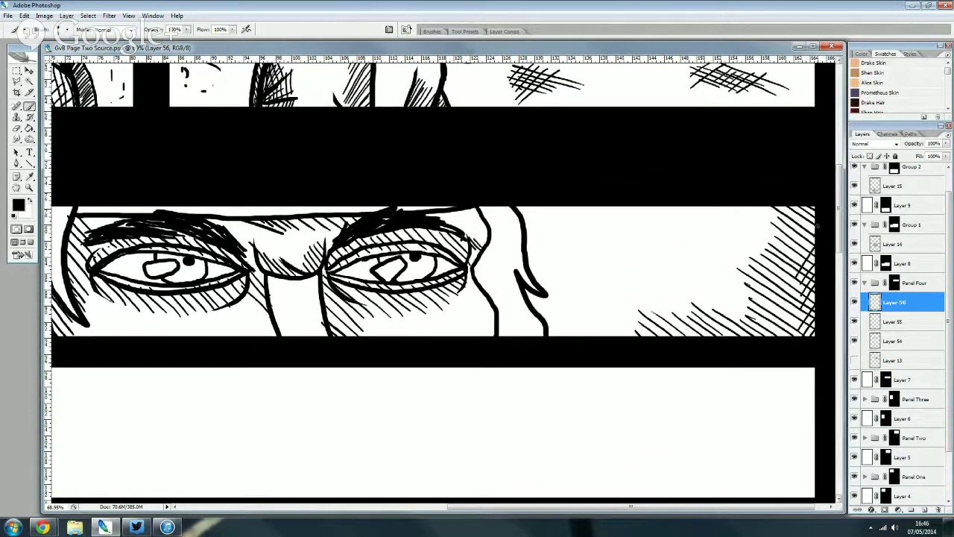
left_click_drag(818, 225, 789, 273)
mouse_move(816, 210)
left_mouse_down()
mouse_move(789, 253)
mouse_move(785, 233)
left_mouse_up()
left_click_drag(792, 206, 781, 222)
- Cross-hatch the lower-right band of hatching in the panel
left_click_drag(793, 328, 739, 337)
left_click_drag(736, 326, 716, 337)
mouse_move(719, 325)
left_mouse_down()
mouse_move(705, 337)
mouse_move(667, 337)
left_mouse_up()
left_click_drag(672, 320, 644, 337)
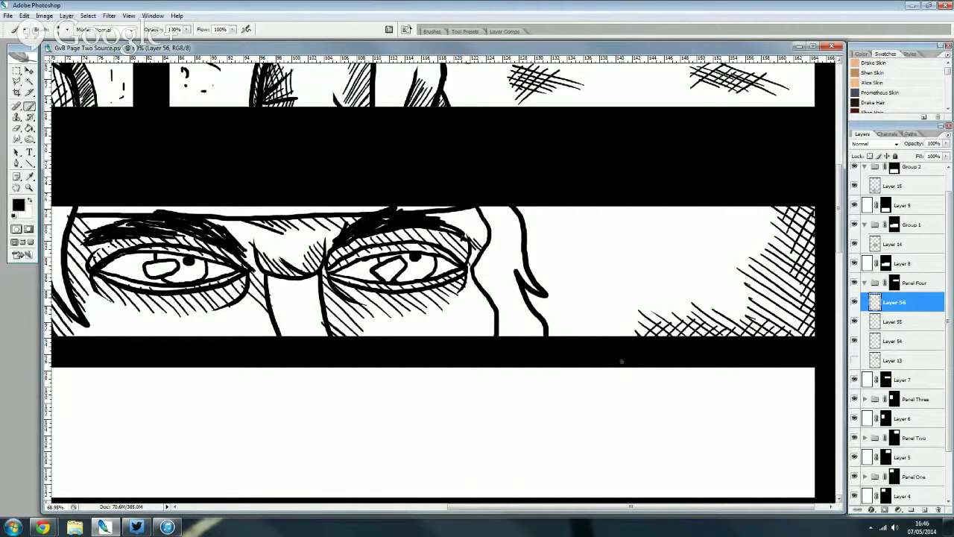
- Hatch the empty background right of the face, filling gaps at both ends
left_click_drag(674, 213, 611, 276)
mouse_move(651, 207)
left_mouse_down()
mouse_move(598, 277)
mouse_move(589, 258)
left_mouse_up()
left_click_drag(617, 207, 575, 261)
left_click_drag(601, 207, 563, 243)
left_click_drag(583, 206, 554, 243)
left_click_drag(569, 204, 547, 227)
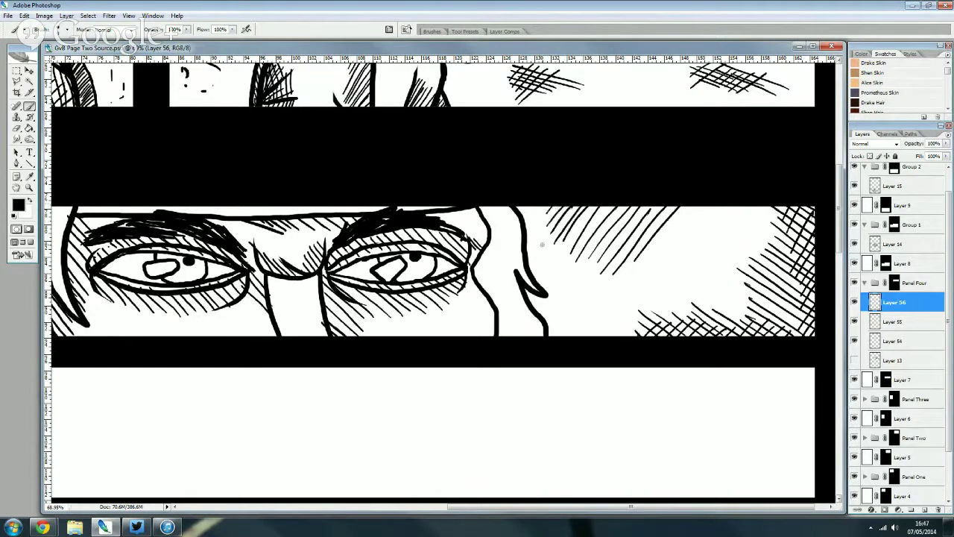
mouse_move(701, 206)
left_mouse_down()
mouse_move(678, 235)
mouse_move(699, 228)
left_mouse_up()
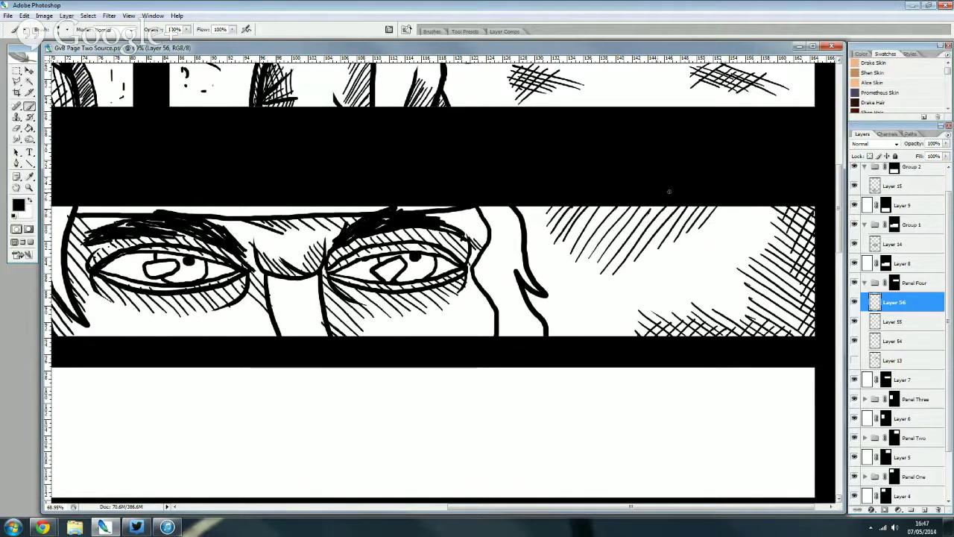
- Cross-hatch over the new background hatching right of the face
left_click_drag(694, 206, 704, 219)
left_click_drag(650, 206, 700, 237)
left_click_drag(608, 207, 686, 240)
mouse_move(577, 206)
left_mouse_down()
mouse_move(672, 245)
mouse_move(662, 249)
left_mouse_up()
left_click_drag(542, 210, 644, 252)
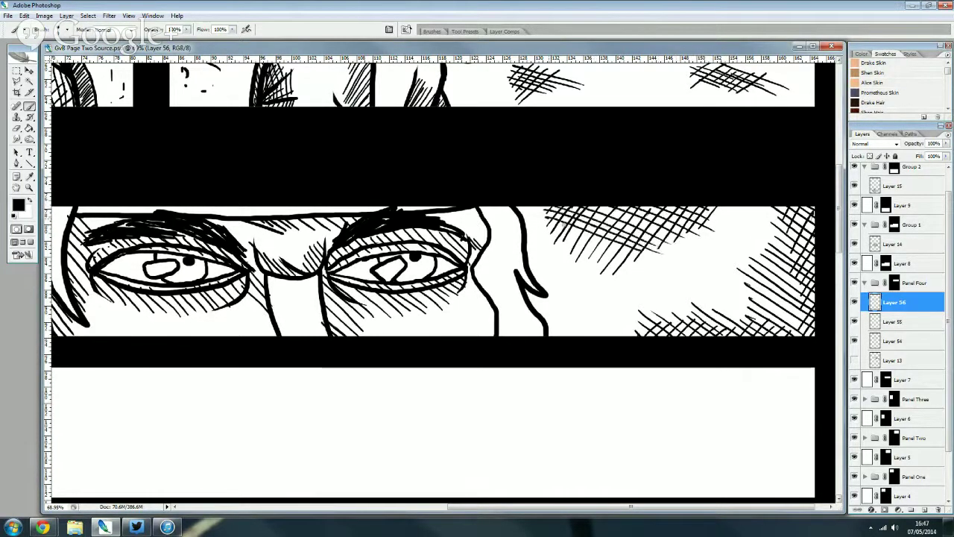
left_click_drag(580, 237, 636, 258)
left_click_drag(554, 236, 617, 260)
left_click_drag(547, 240, 587, 254)
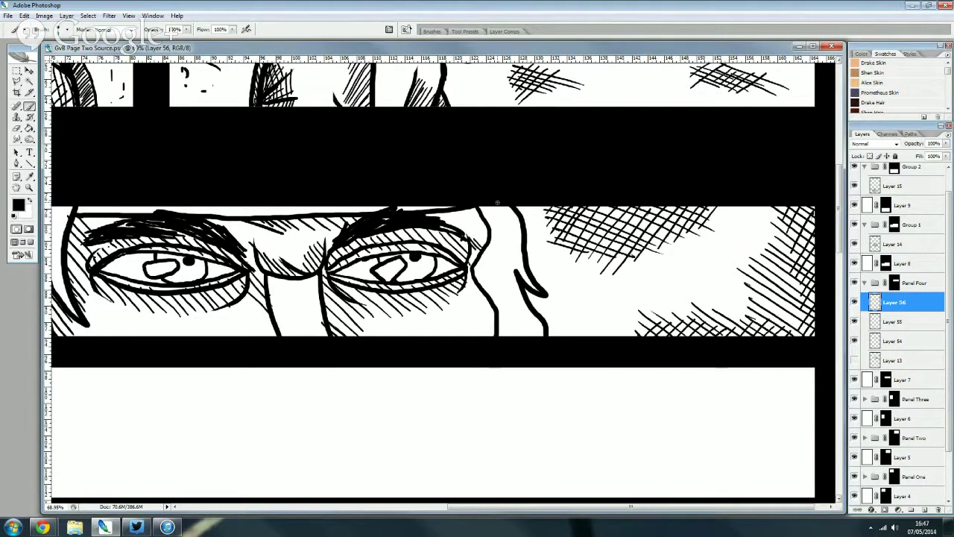
- Hatch diagonal shading in the background right of the face outline
scroll(498, 202, "down", 3)
scroll(497, 202, "down", 3)
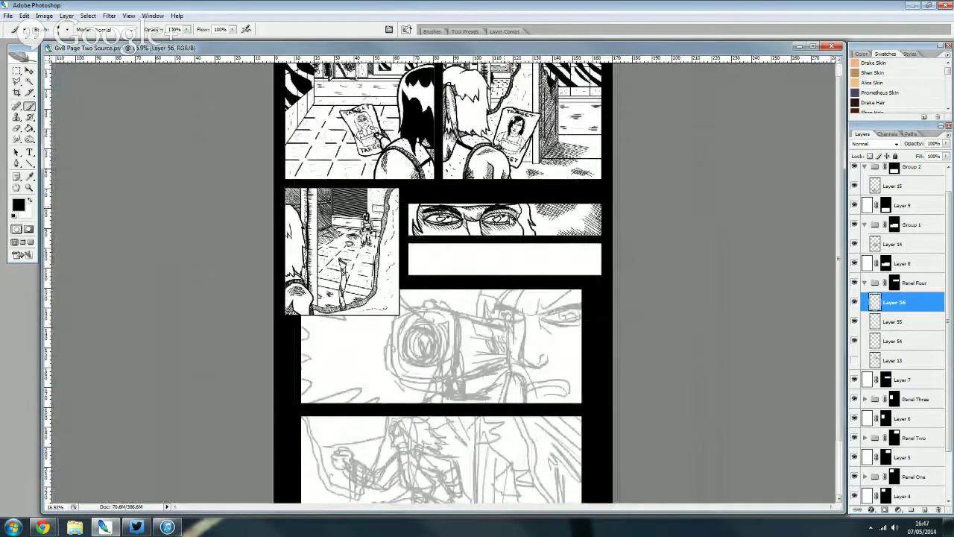
scroll(502, 213, "up", 5)
mouse_move(632, 245)
left_mouse_down()
mouse_move(681, 264)
mouse_move(672, 274)
left_mouse_up()
mouse_move(629, 264)
left_mouse_down()
mouse_move(675, 286)
mouse_move(646, 292)
left_mouse_up()
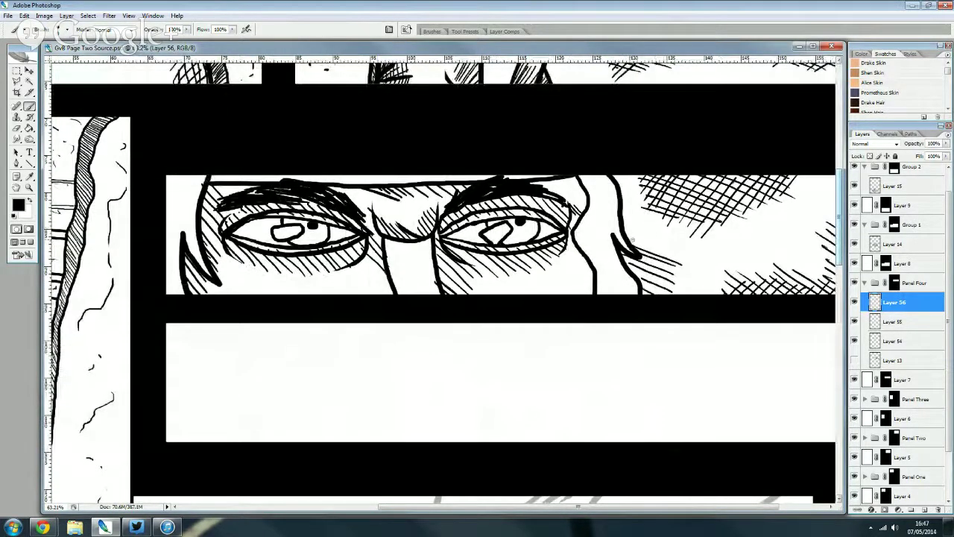
left_click_drag(632, 240, 671, 253)
left_click_drag(670, 243, 630, 226)
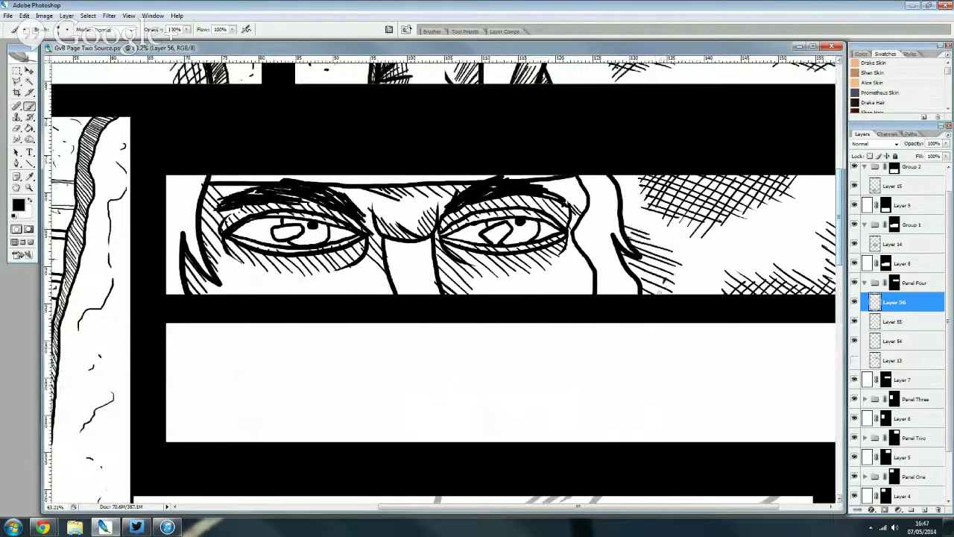
- Cross-hatch over that shading, then zoom out to review the page
mouse_move(651, 295)
left_mouse_down()
mouse_move(665, 264)
mouse_move(656, 245)
left_mouse_up()
left_click_drag(633, 280, 644, 258)
left_click_drag(623, 273, 635, 256)
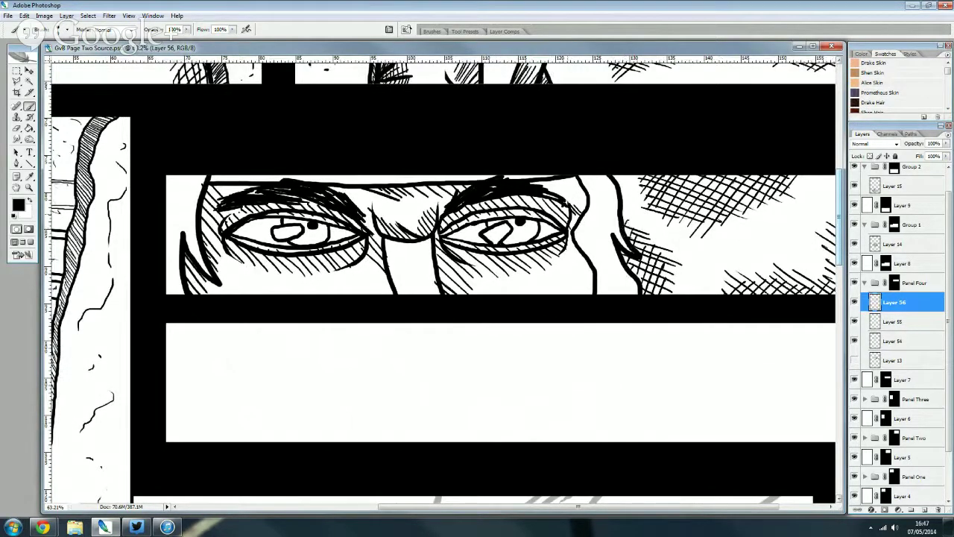
scroll(443, 282, "down", 1)
scroll(568, 202, "down", 1)
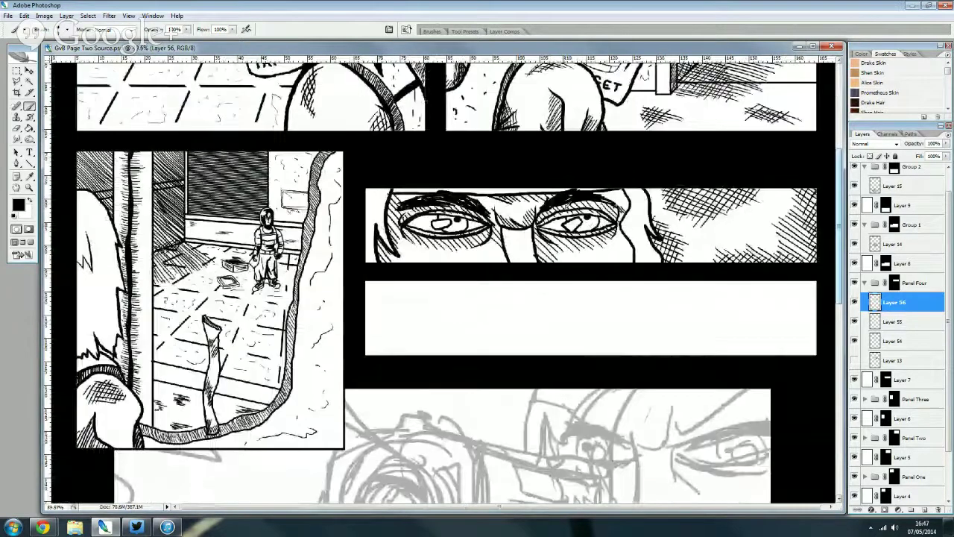
scroll(566, 205, "down", 1)
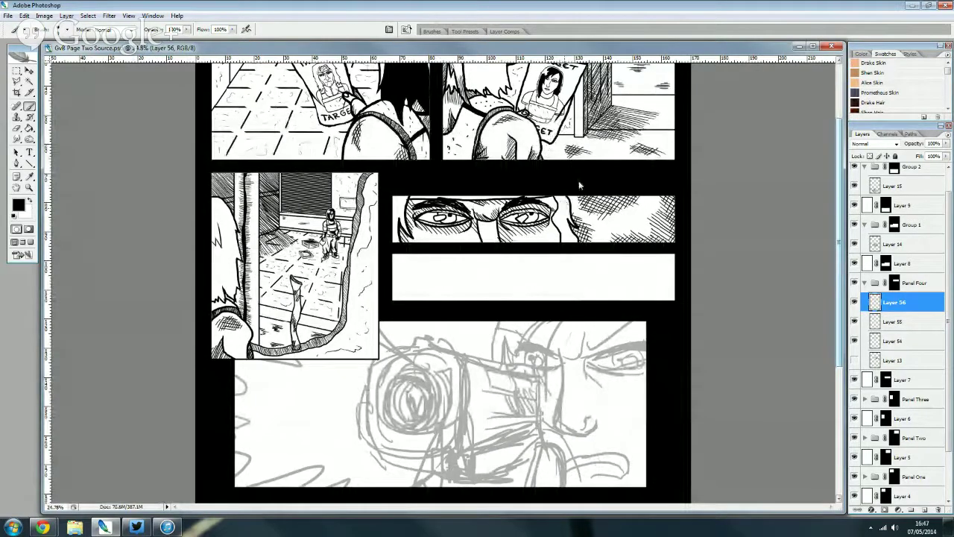
scroll(634, 193, "up", 1)
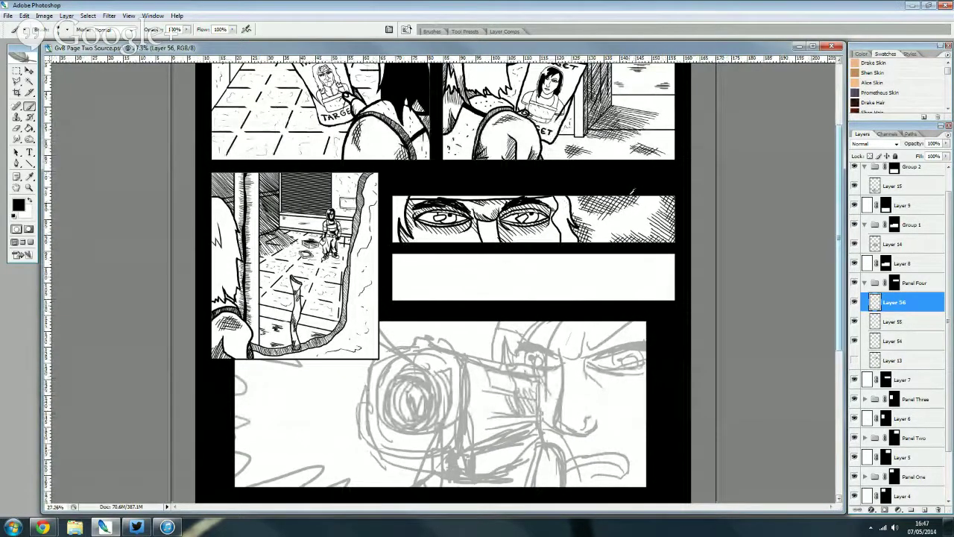
scroll(632, 193, "up", 1)
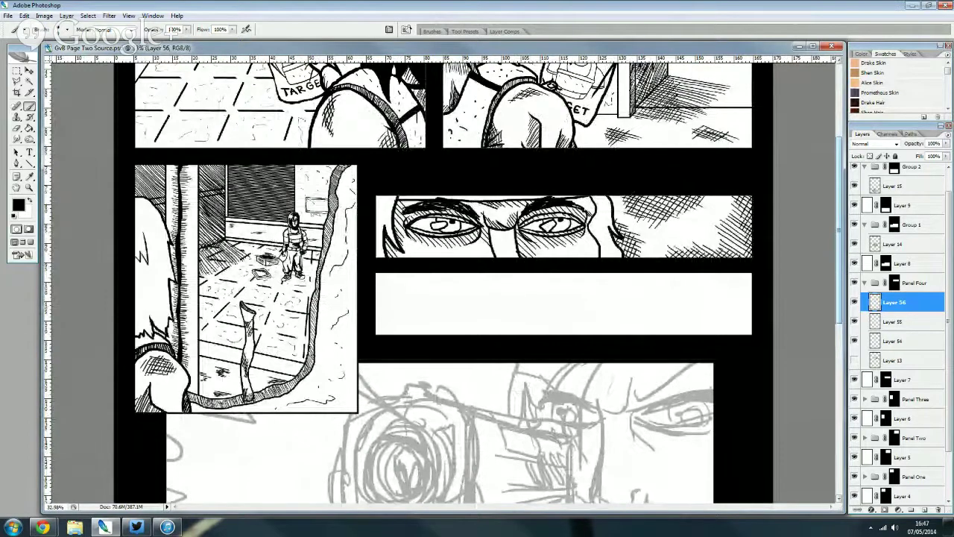
- Show Layer 13's sketch and group Layers 54, 55 and 56 into Group 6
left_click(854, 360)
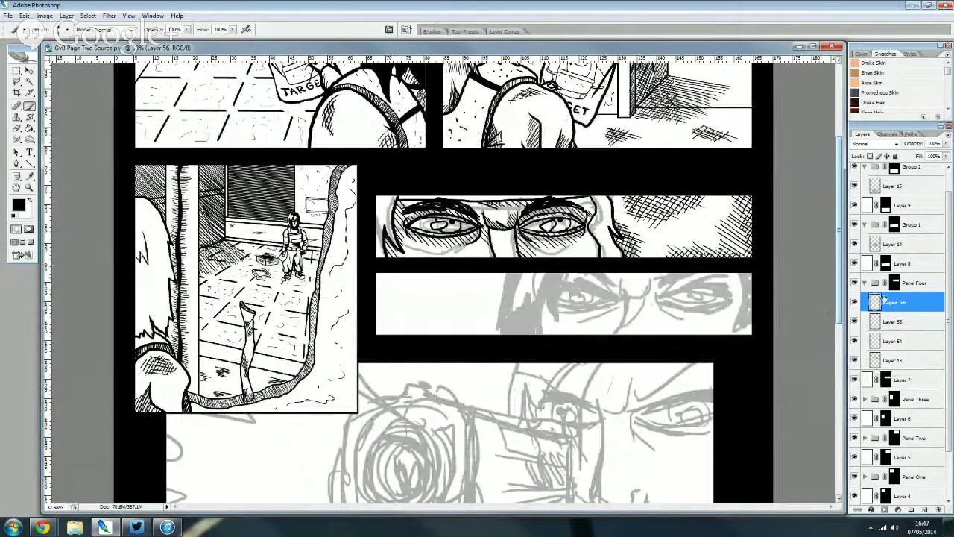
left_click(911, 509)
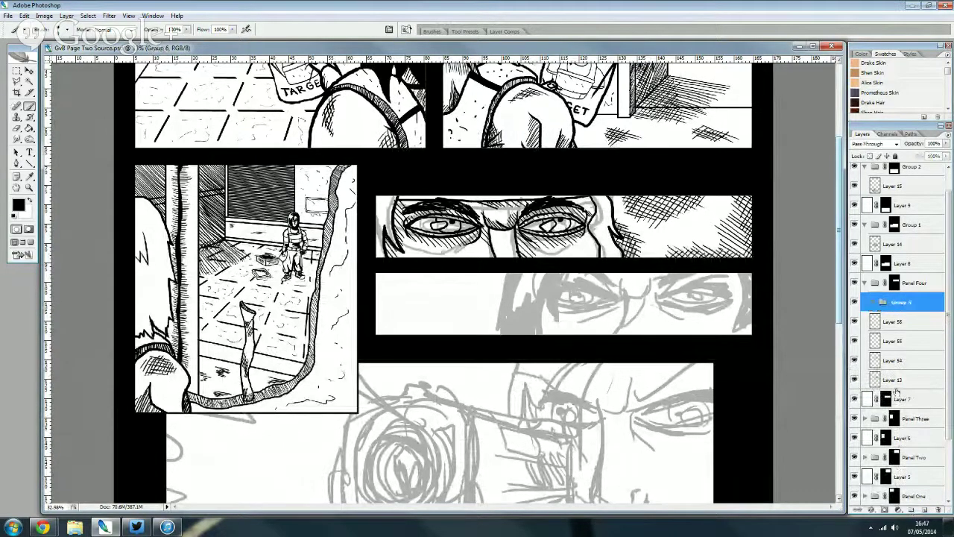
left_click(900, 360)
left_click(900, 321, "shift")
left_click_drag(900, 322, 899, 304)
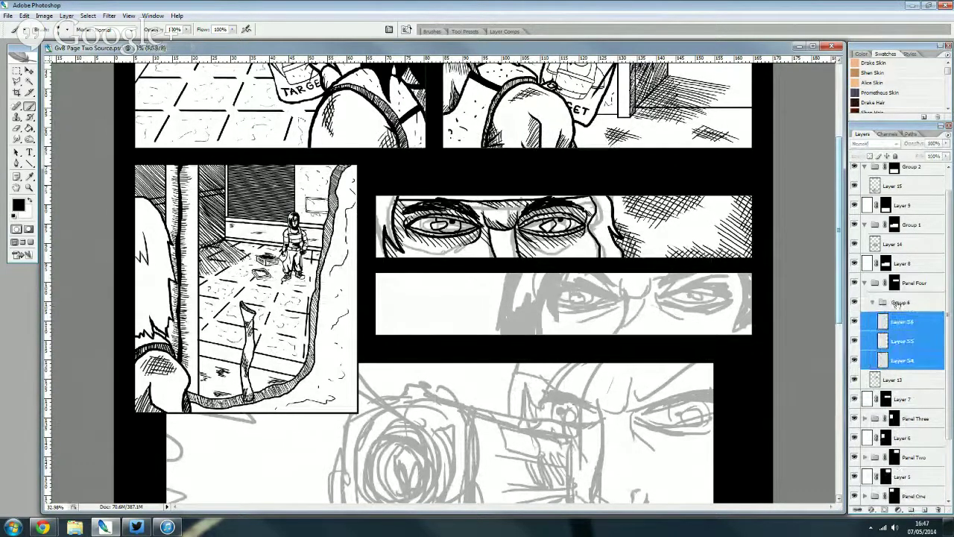
left_click(924, 302)
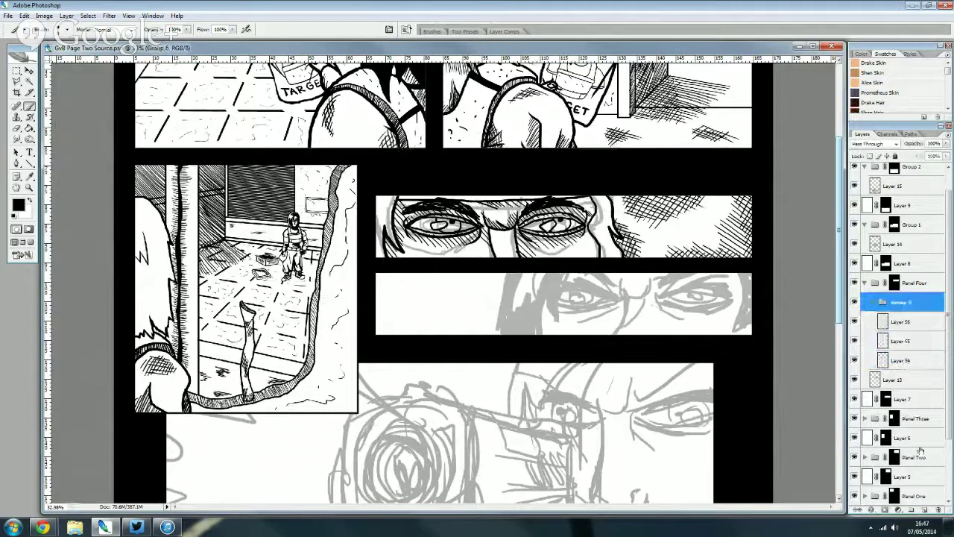
- Add Layer 57 above Group 6 for inking the next panel
left_click(928, 510)
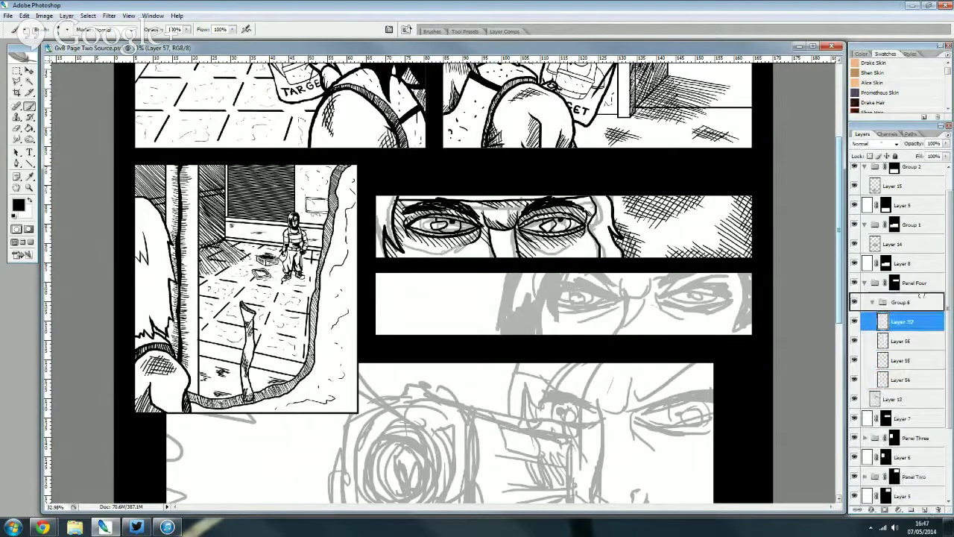
left_click_drag(899, 321, 899, 295)
scroll(766, 275, "up", 3)
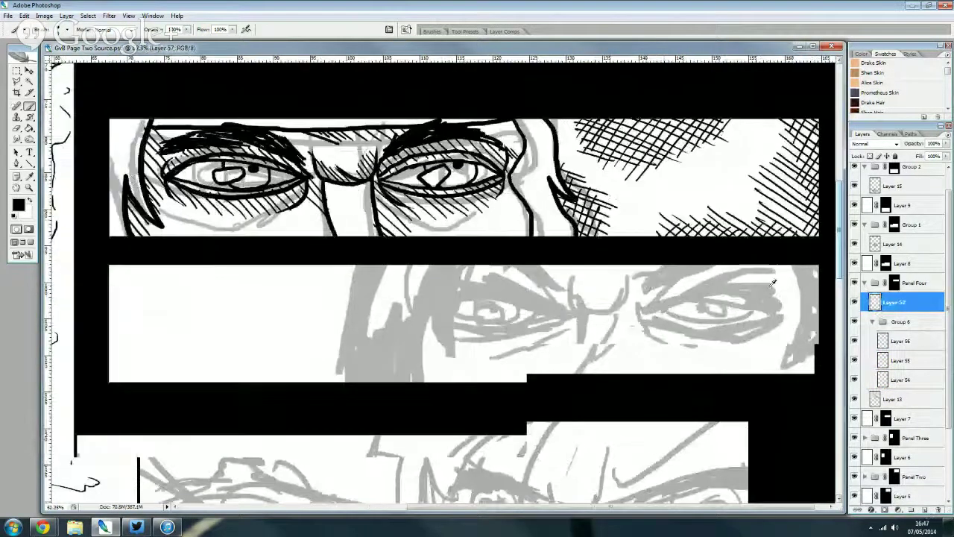
scroll(765, 275, "up", 2)
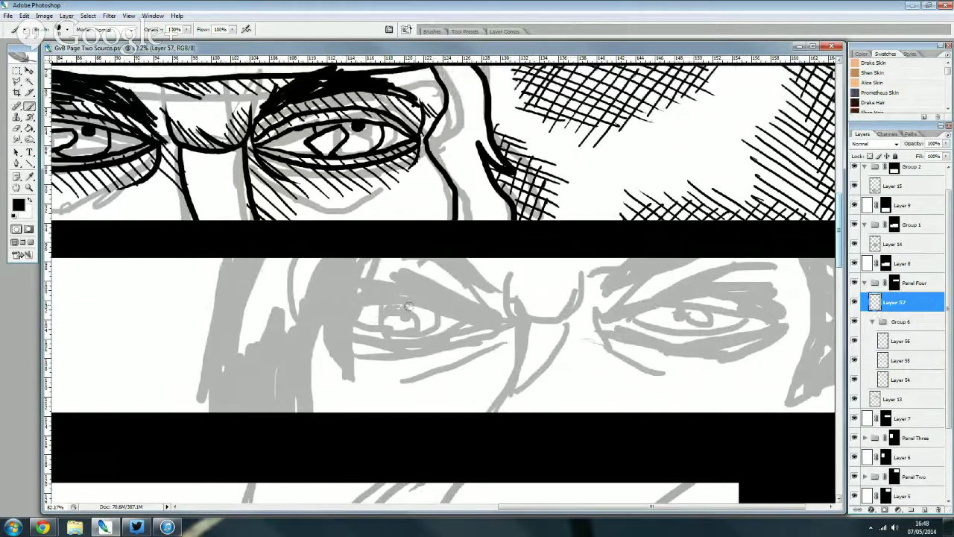
- Ink the left eye's upper and lower eyelid lines, redoing one stroke
mouse_move(506, 320)
left_mouse_down()
mouse_move(451, 301)
mouse_move(359, 296)
left_mouse_up()
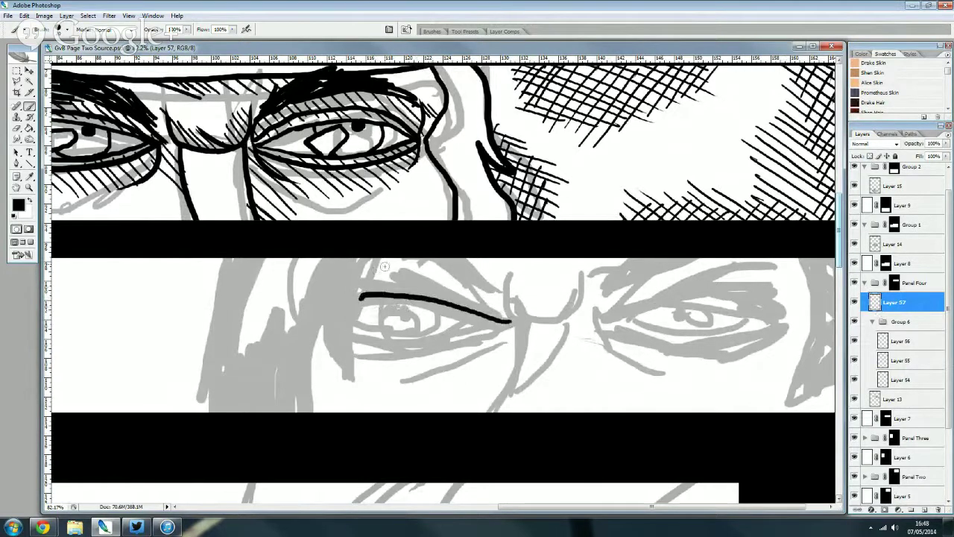
mouse_move(496, 321)
left_mouse_down()
mouse_move(441, 344)
mouse_move(364, 338)
left_mouse_up()
left_click_drag(484, 320, 361, 300)
key("ctrl+z")
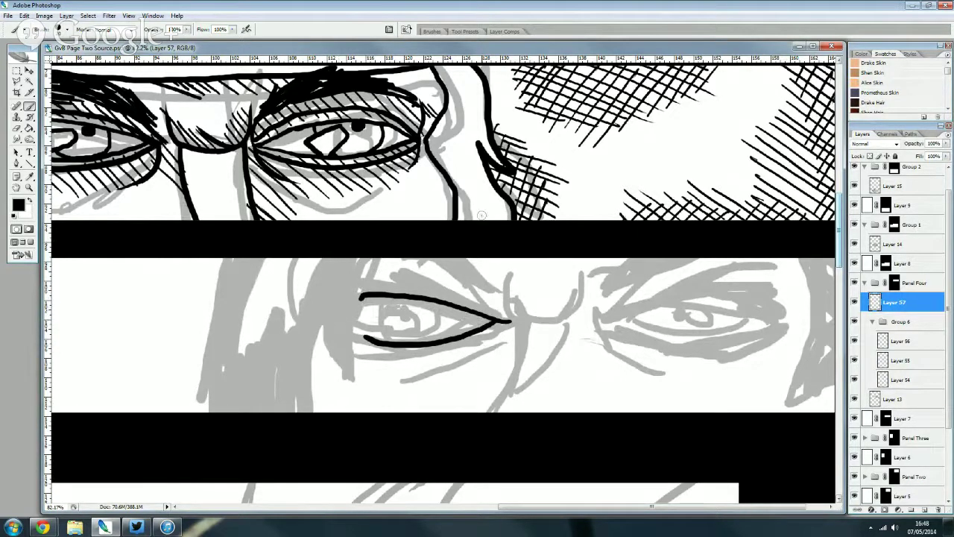
mouse_move(505, 320)
left_mouse_down()
mouse_move(404, 286)
mouse_move(360, 293)
left_mouse_up()
mouse_move(487, 318)
left_mouse_down()
mouse_move(401, 338)
mouse_move(351, 334)
left_mouse_up()
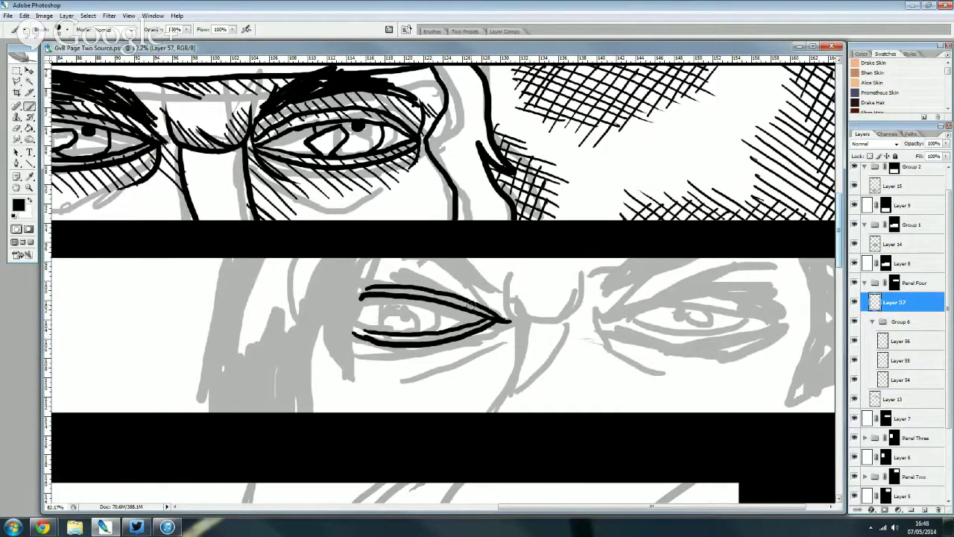
mouse_move(503, 319)
left_mouse_down()
mouse_move(361, 284)
mouse_move(497, 316)
mouse_move(361, 291)
mouse_move(365, 280)
mouse_move(447, 294)
mouse_move(388, 278)
mouse_move(432, 297)
mouse_move(400, 306)
left_mouse_up()
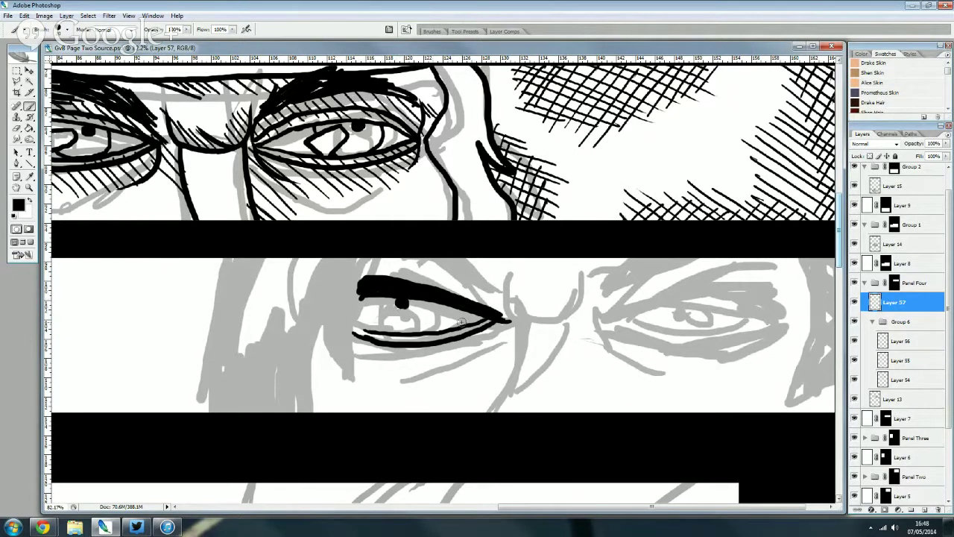
left_click_drag(482, 314, 353, 322)
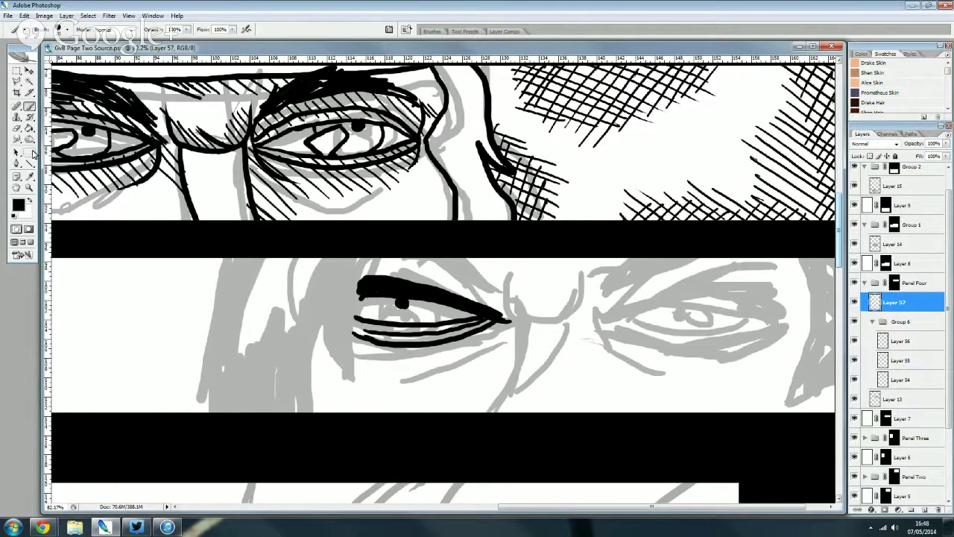
- Erase to thin the lower eyelid line, then ink the iris's left edge
left_click(15, 127)
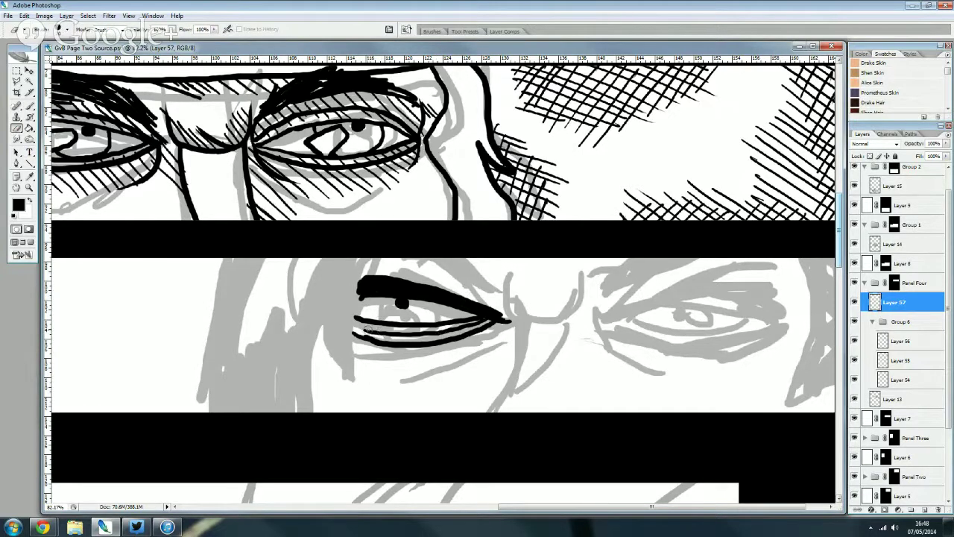
left_click_drag(367, 331, 483, 322)
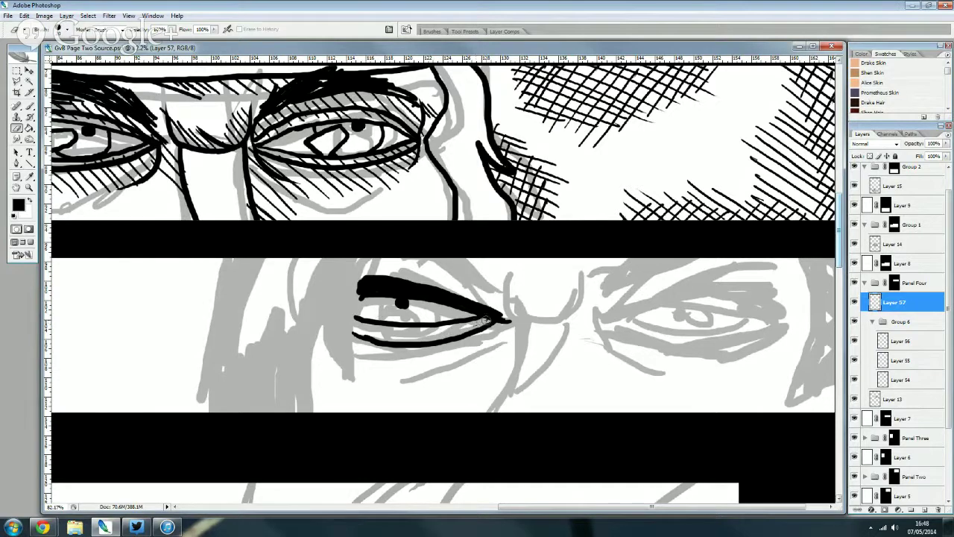
left_click(29, 108)
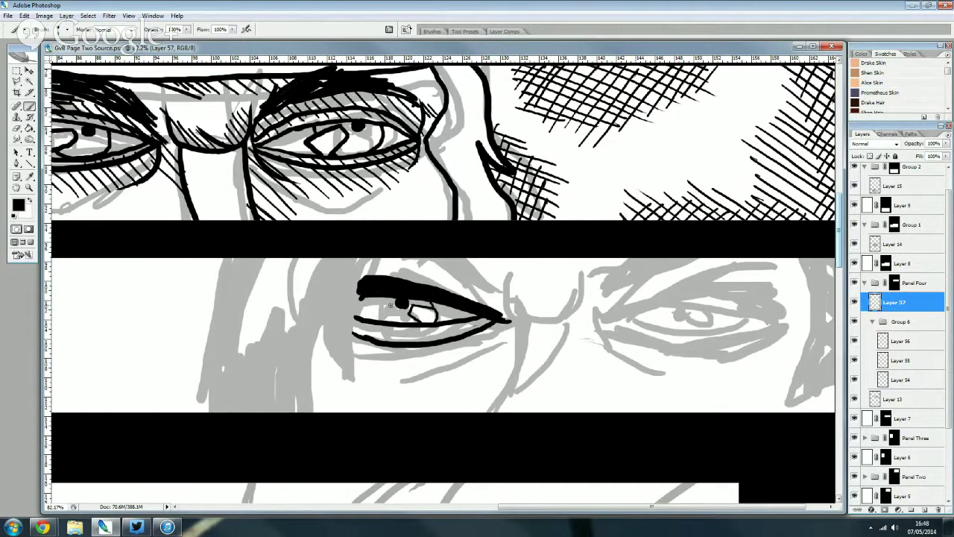
left_click_drag(385, 295, 393, 320)
- Ink the creases beside the nose bridge and the eyelid crease above the left eye
left_click_drag(503, 266, 531, 317)
mouse_move(580, 274)
left_mouse_down()
mouse_move(516, 372)
mouse_move(513, 412)
left_mouse_up()
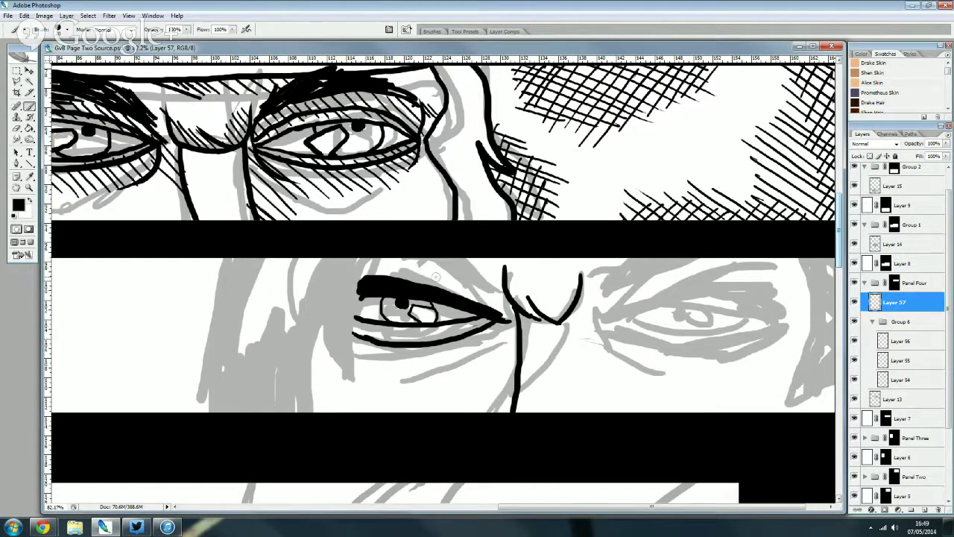
left_click_drag(497, 316, 431, 259)
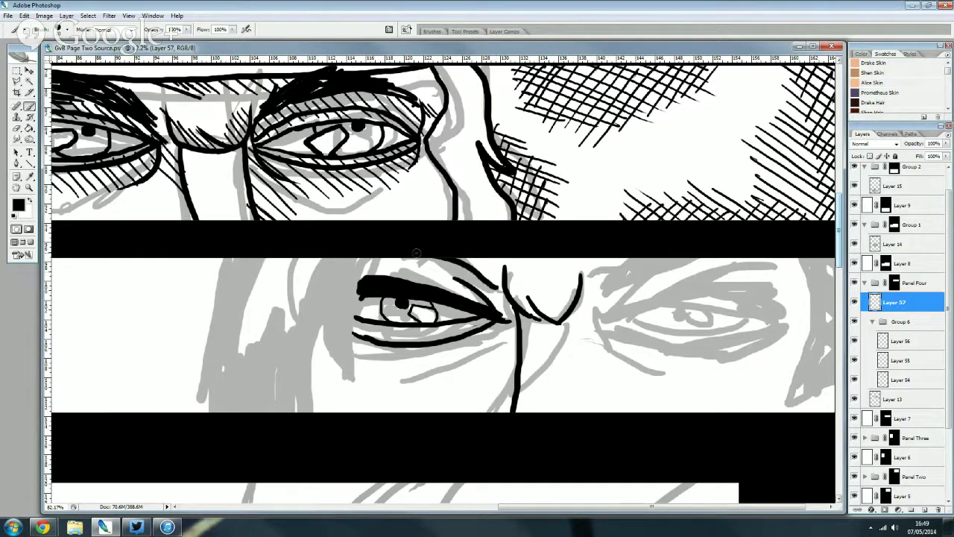
left_click_drag(486, 284, 373, 263)
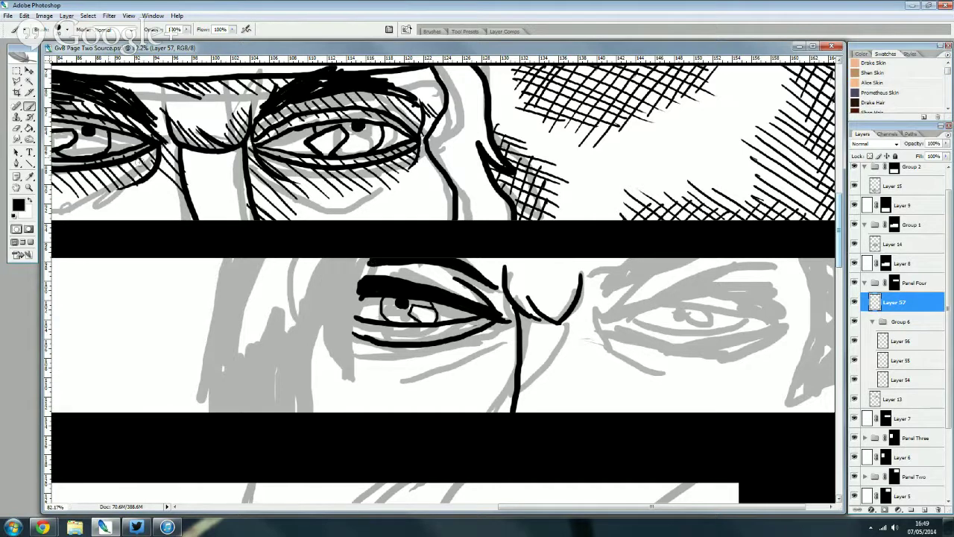
- Erase to thin the nose line and reshape its lower curve
left_click(16, 128)
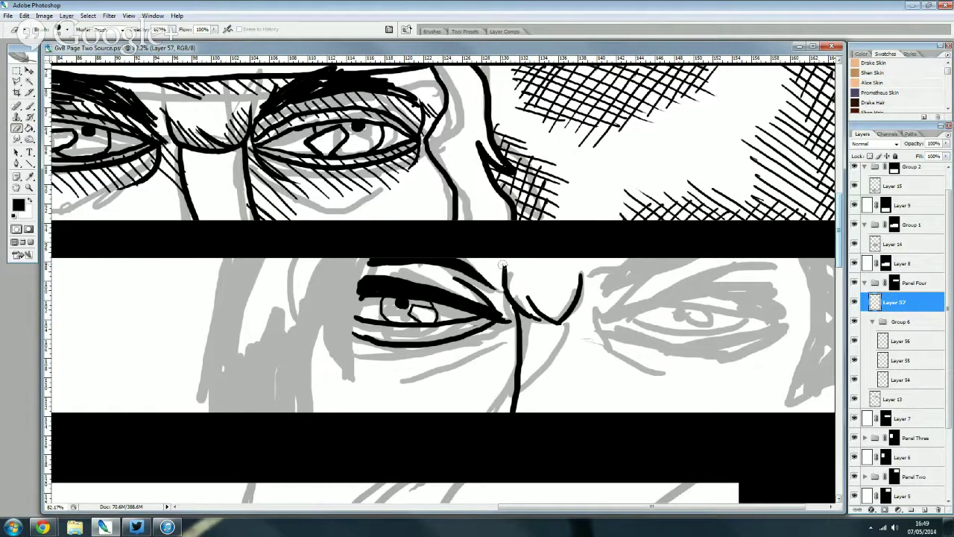
mouse_move(503, 264)
left_mouse_down()
mouse_move(517, 373)
mouse_move(511, 410)
left_mouse_up()
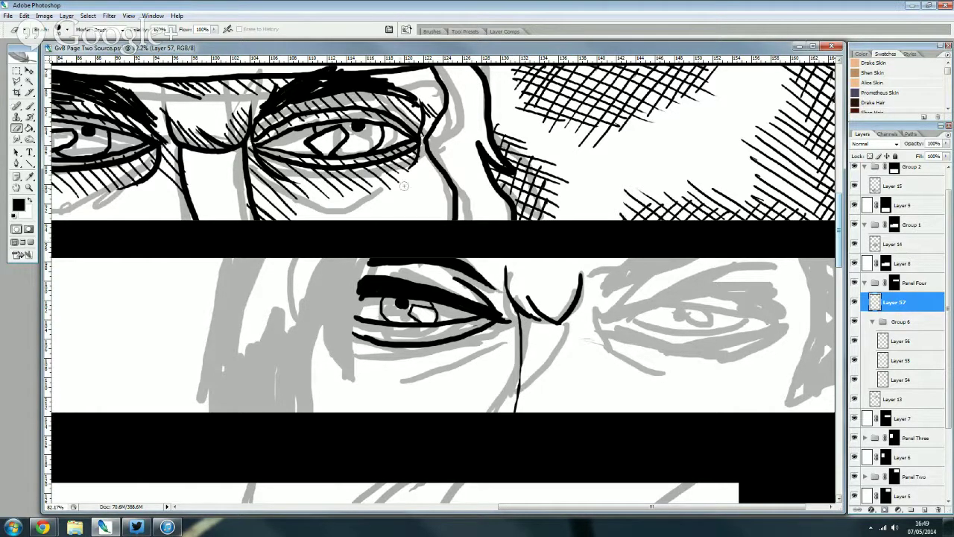
key("ctrl+z")
left_click_drag(568, 301, 551, 318)
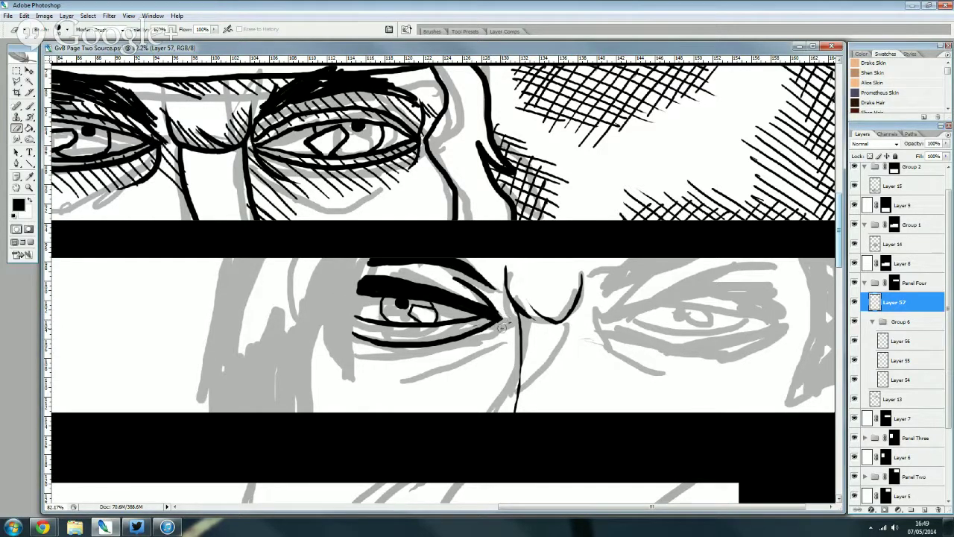
- Ink heavy black upper and lower lids on the right eye
left_click(30, 106)
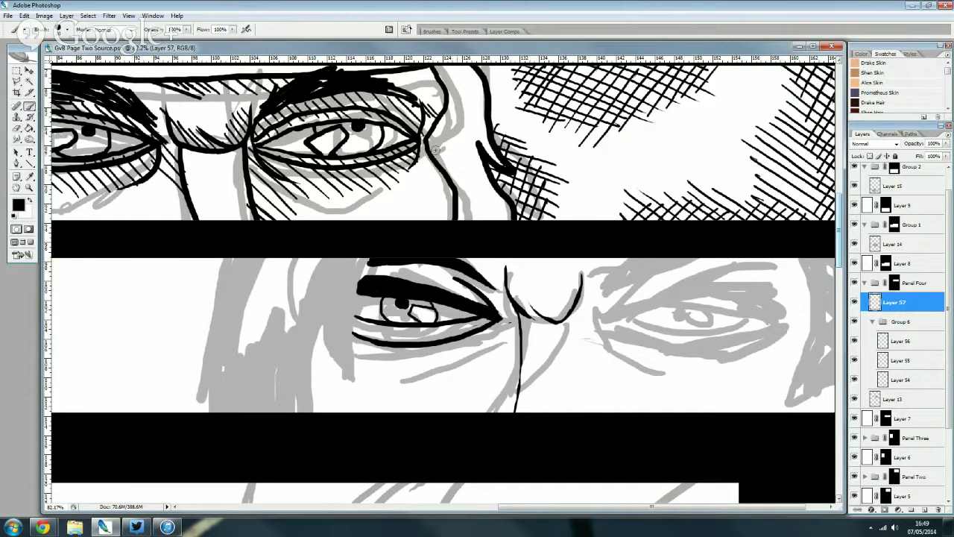
mouse_move(586, 319)
left_mouse_down()
mouse_move(760, 311)
mouse_move(586, 320)
left_mouse_up()
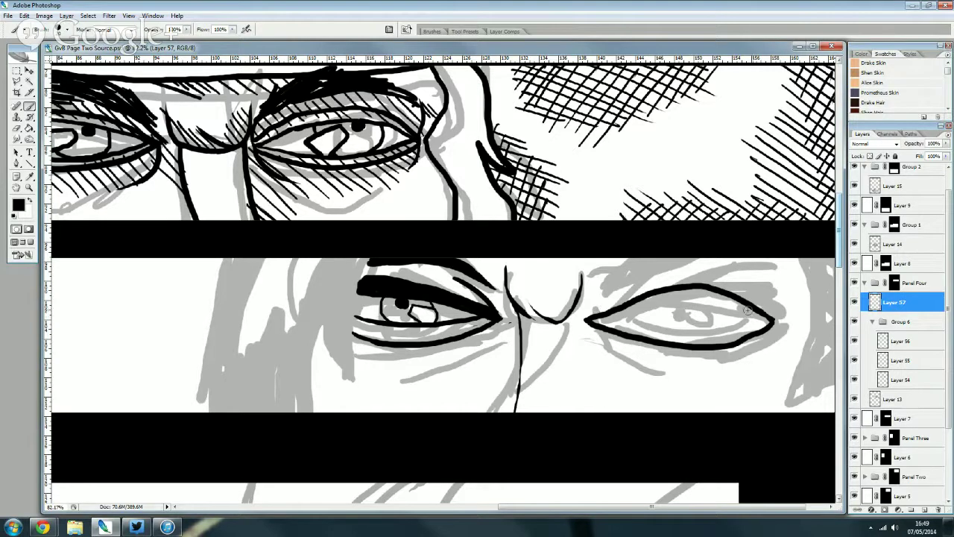
mouse_move(772, 317)
left_mouse_down()
mouse_move(694, 289)
mouse_move(768, 313)
left_mouse_up()
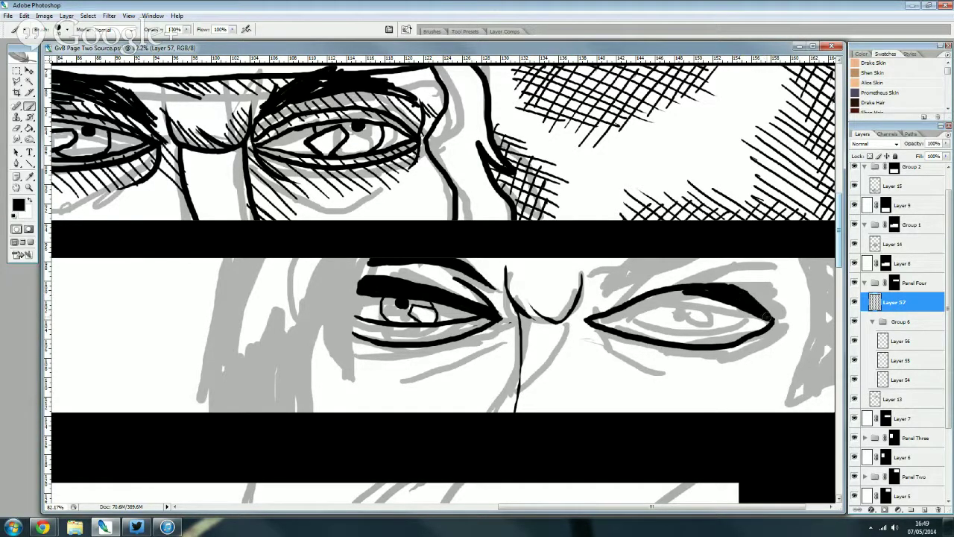
mouse_move(682, 286)
left_mouse_down()
mouse_move(596, 313)
mouse_move(636, 301)
left_mouse_up()
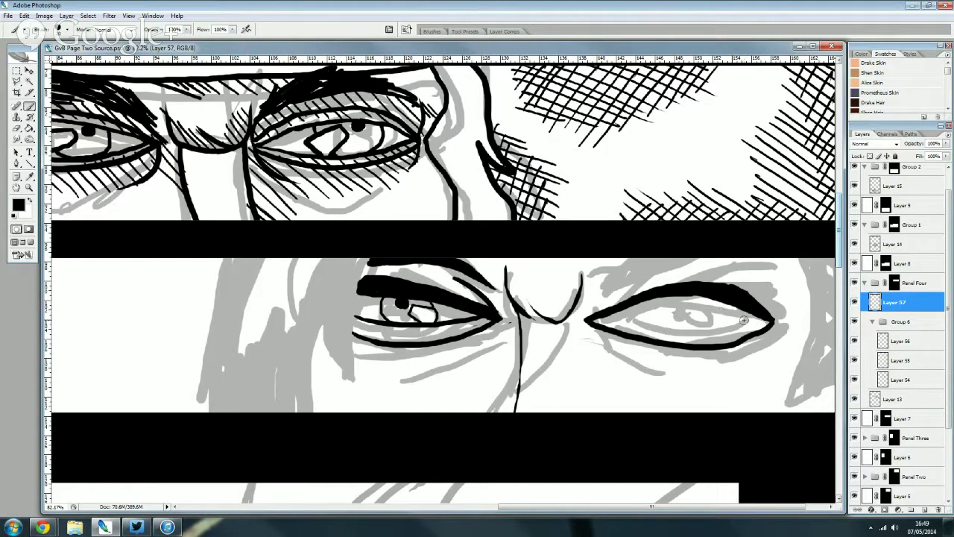
mouse_move(766, 318)
left_mouse_down()
mouse_move(632, 304)
mouse_move(587, 319)
left_mouse_up()
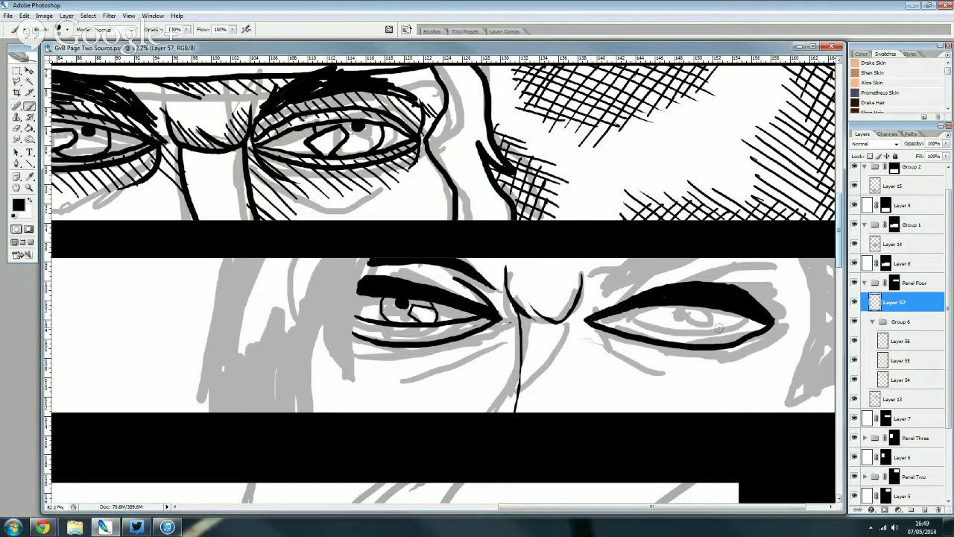
left_click_drag(765, 319, 586, 317)
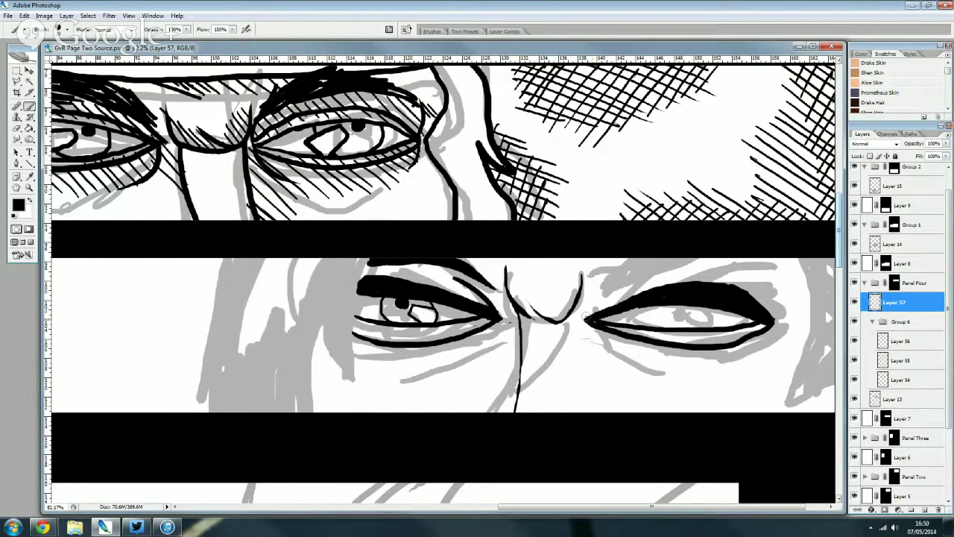
- Ink the right eye's pupil, iris outline, inner corner lines and lid creases
left_click_drag(678, 305, 681, 309)
left_click_drag(691, 315, 721, 322)
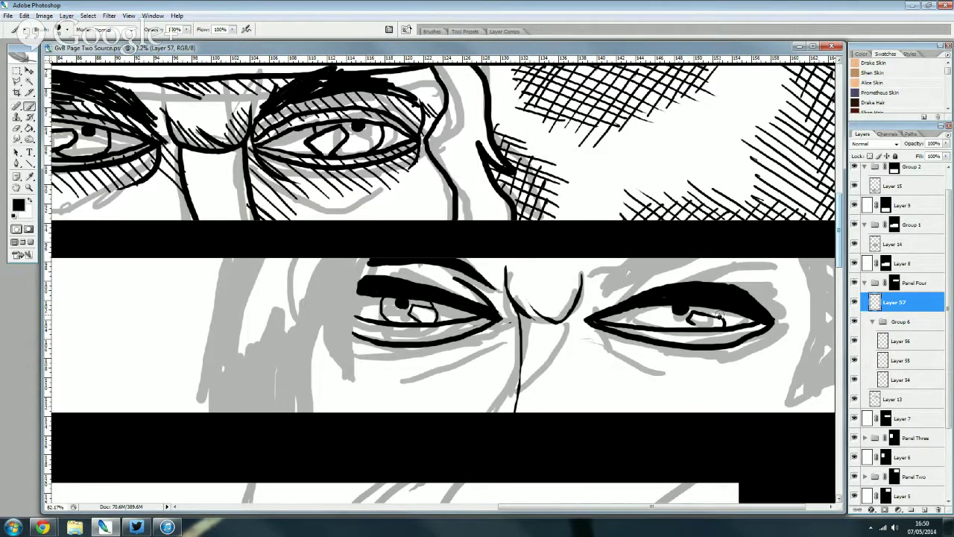
left_click_drag(650, 307, 661, 324)
mouse_move(585, 320)
left_mouse_down()
mouse_move(605, 351)
mouse_move(642, 371)
left_mouse_up()
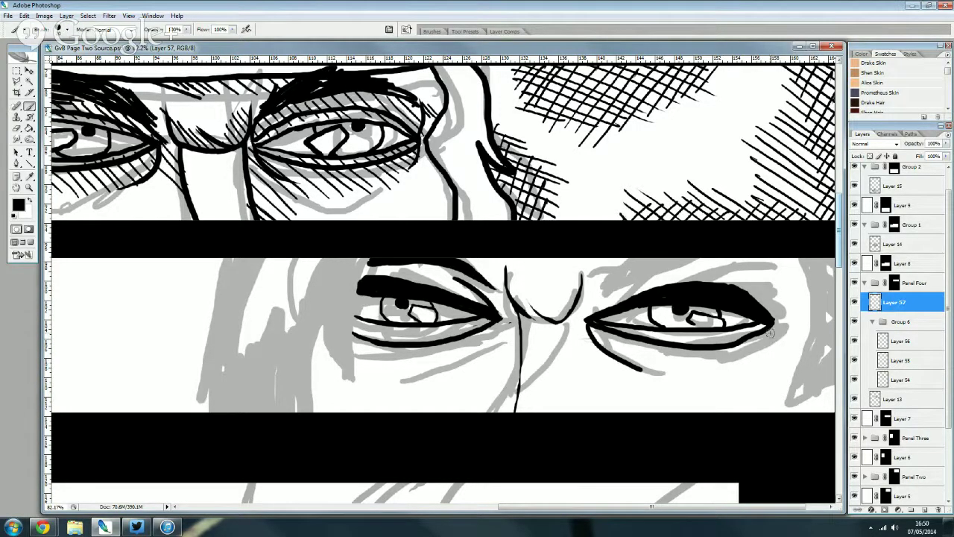
left_click_drag(772, 322, 768, 346)
mouse_move(588, 314)
left_mouse_down()
mouse_move(714, 295)
mouse_move(768, 318)
left_mouse_up()
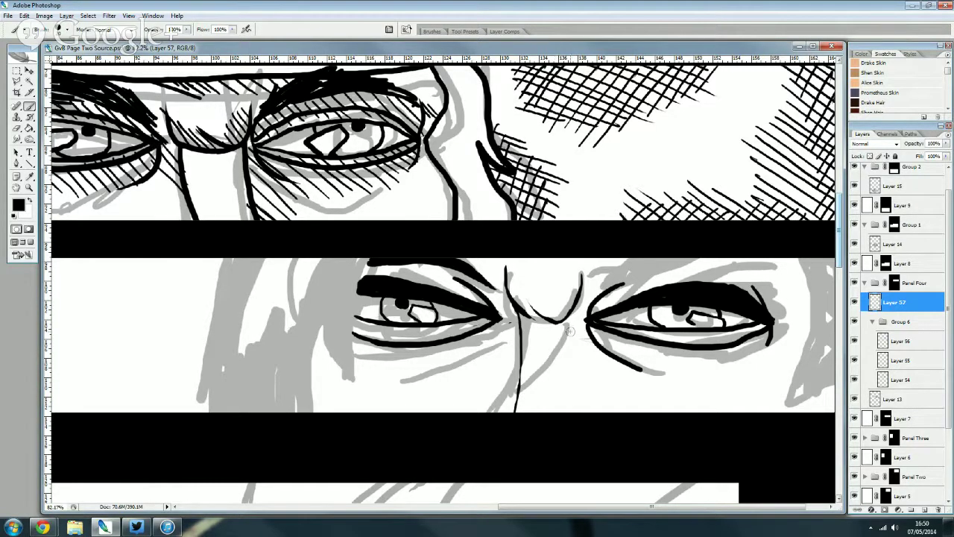
left_click_drag(497, 319, 467, 366)
left_click_drag(590, 316, 625, 283)
- Draw an eyebrow arcing over the right eye and thin it with the eraser
left_click(16, 128)
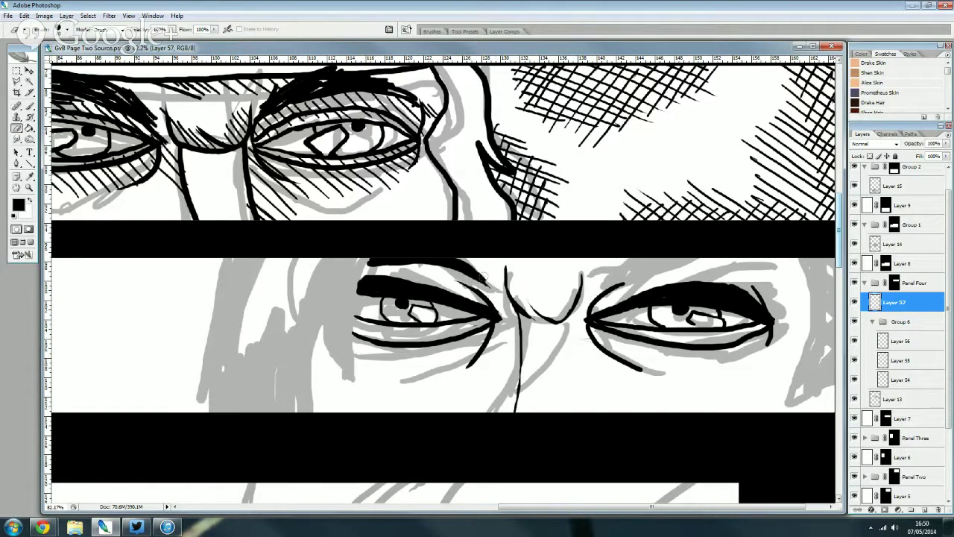
left_click(30, 107)
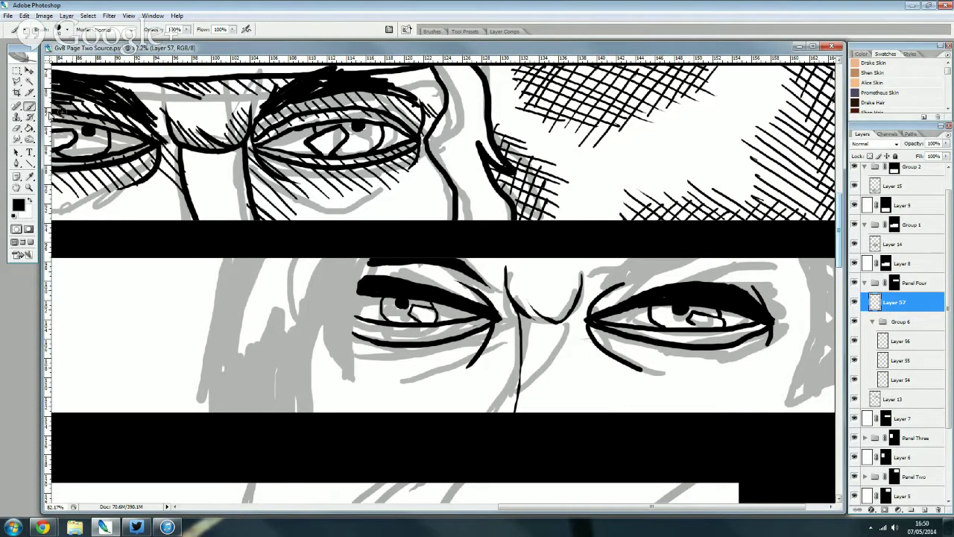
left_click_drag(597, 285, 642, 258)
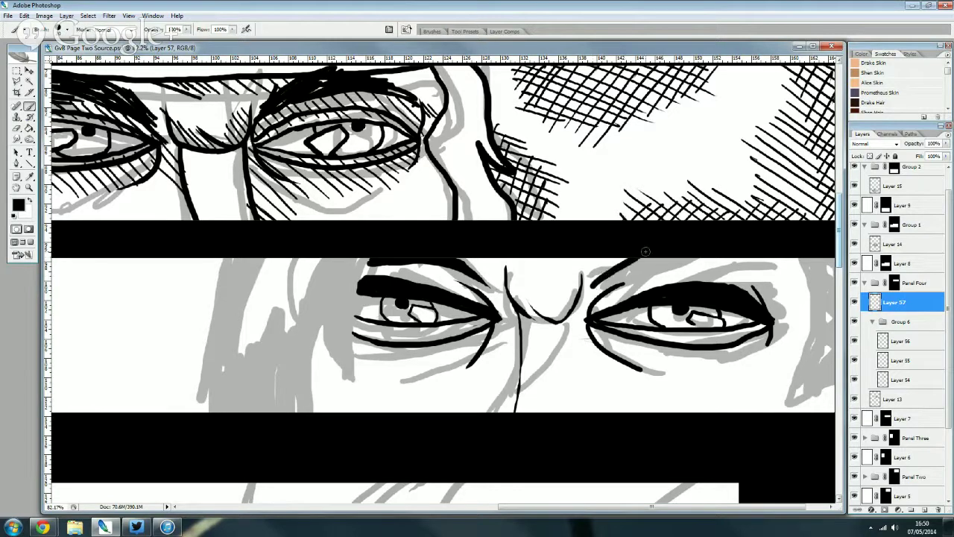
mouse_move(596, 288)
left_mouse_down()
mouse_move(680, 258)
mouse_move(629, 262)
left_mouse_up()
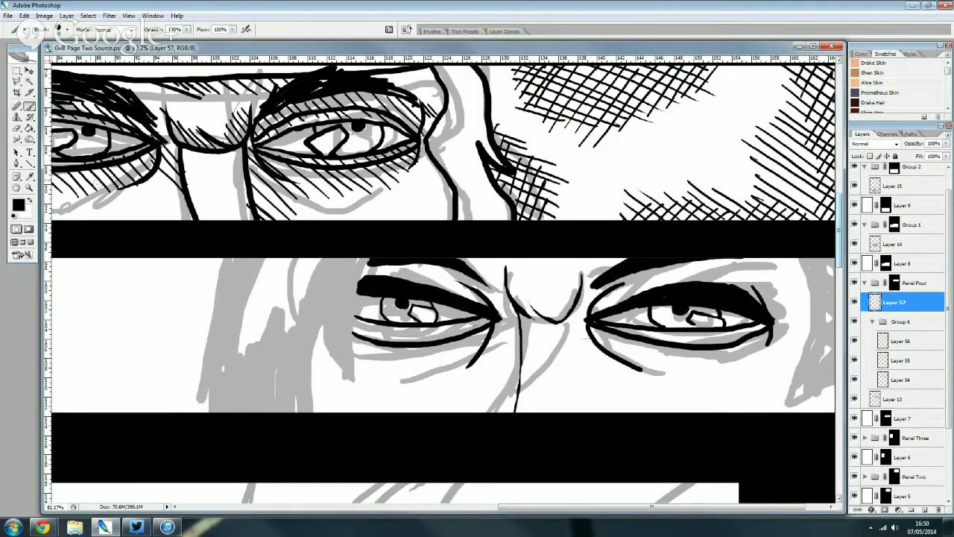
key("e")
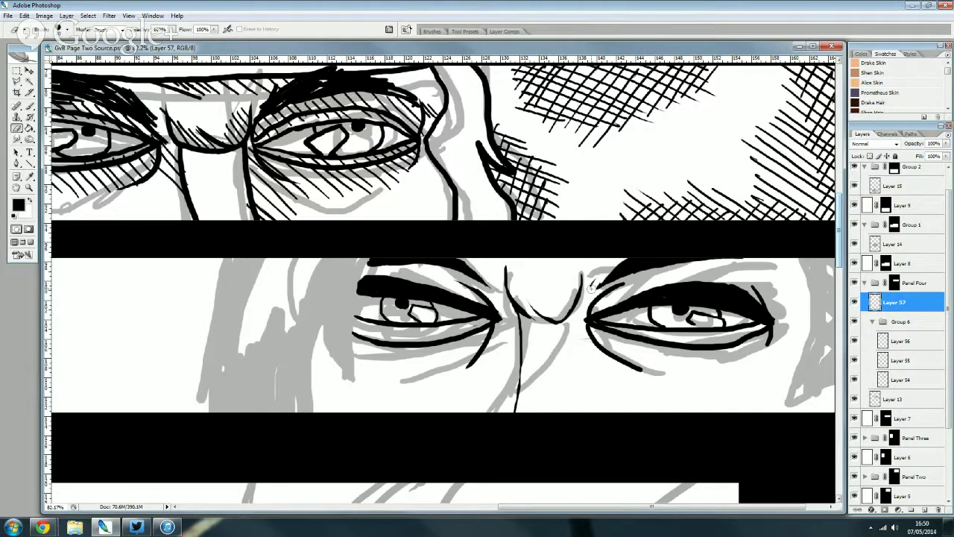
left_click_drag(591, 284, 676, 253)
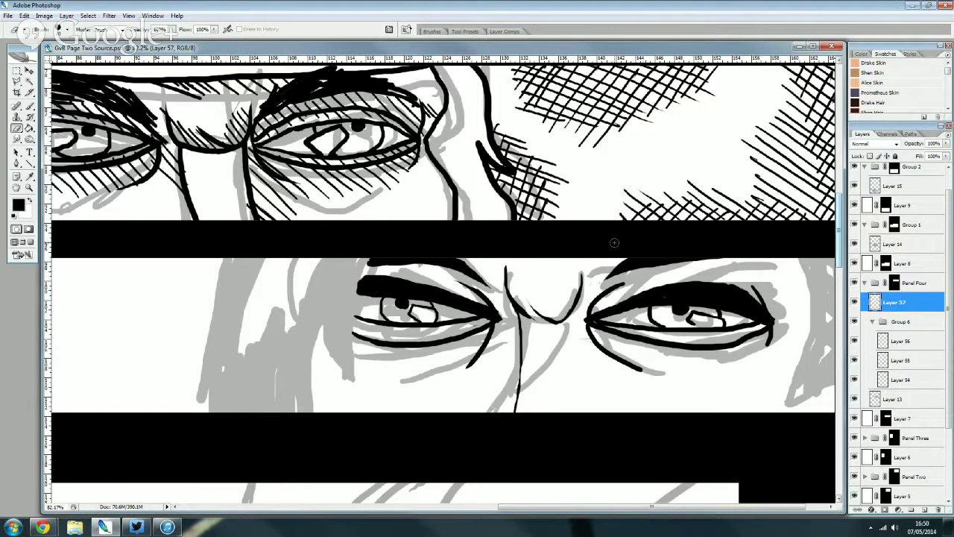
- Ink the hair strand beside the left eye and the left face outline to the panel bottom
left_click(29, 106)
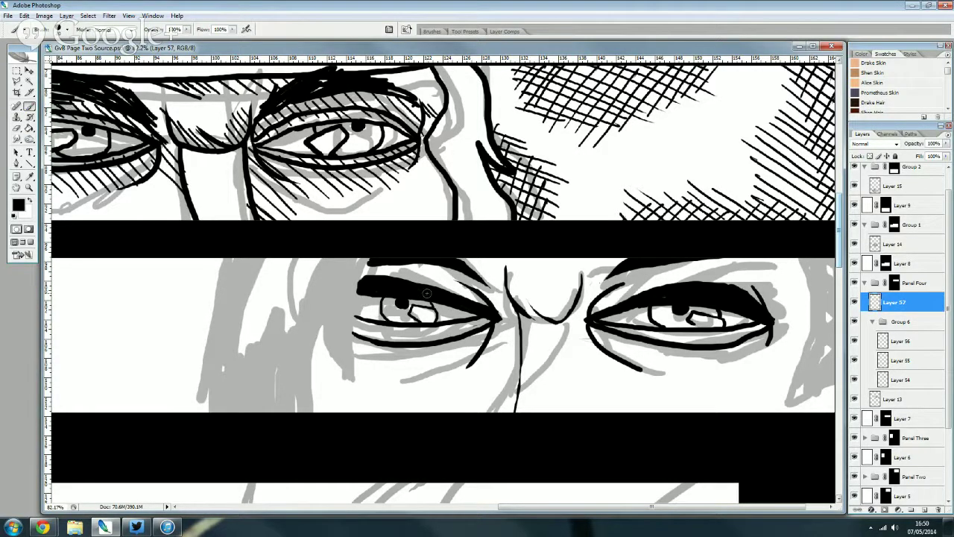
mouse_move(366, 255)
left_mouse_down()
mouse_move(354, 327)
mouse_move(371, 388)
mouse_move(336, 352)
mouse_move(327, 305)
mouse_move(336, 411)
left_mouse_up()
left_click_drag(224, 253, 216, 411)
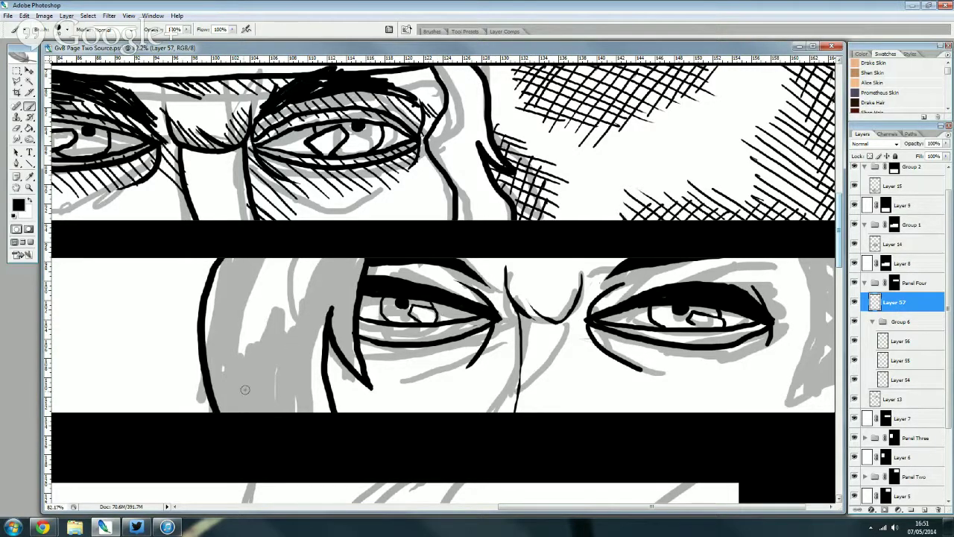
left_click_drag(200, 317, 191, 410)
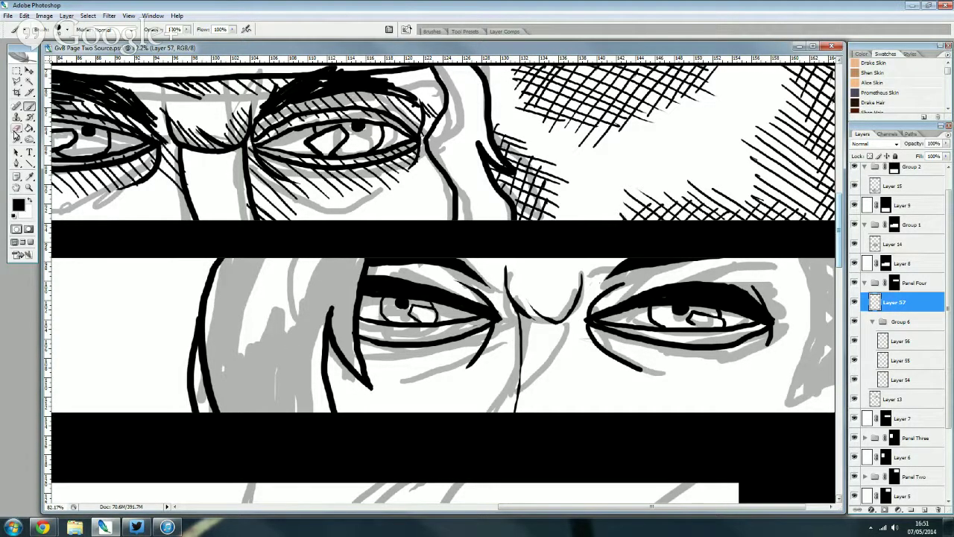
- Erase-trim the top of the left hair strand, undoing an unwanted trim of the face outline
left_click(17, 128)
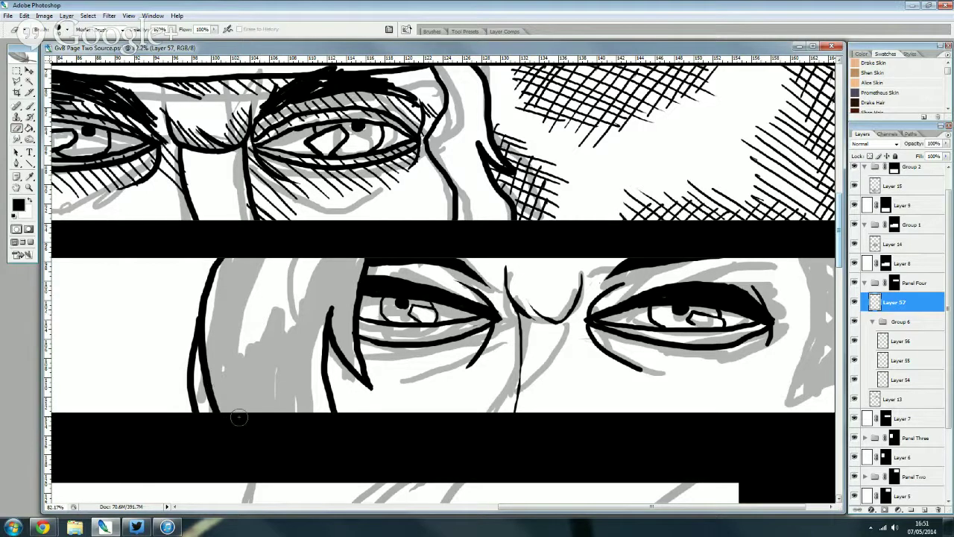
left_click_drag(232, 415, 207, 346)
key("ctrl+z")
left_click_drag(332, 309, 341, 336)
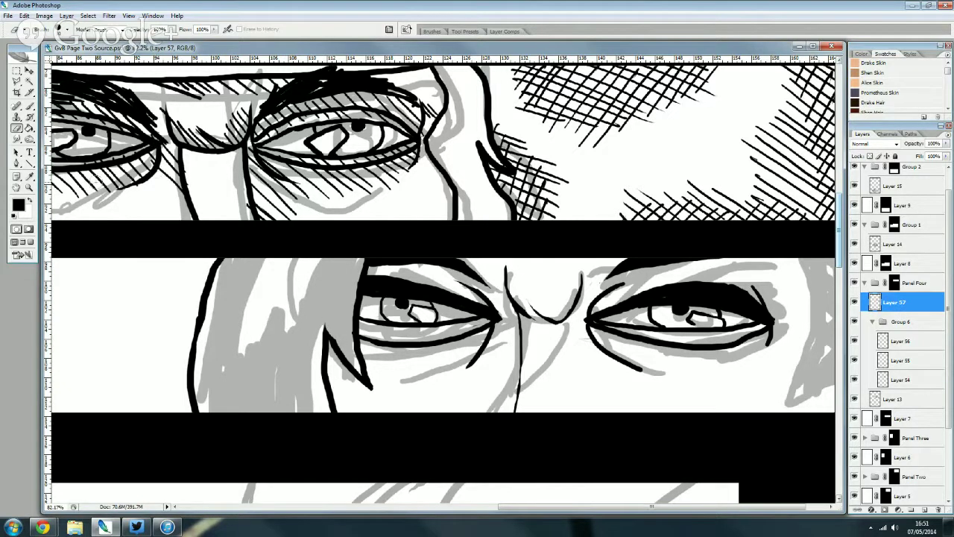
left_click(29, 107)
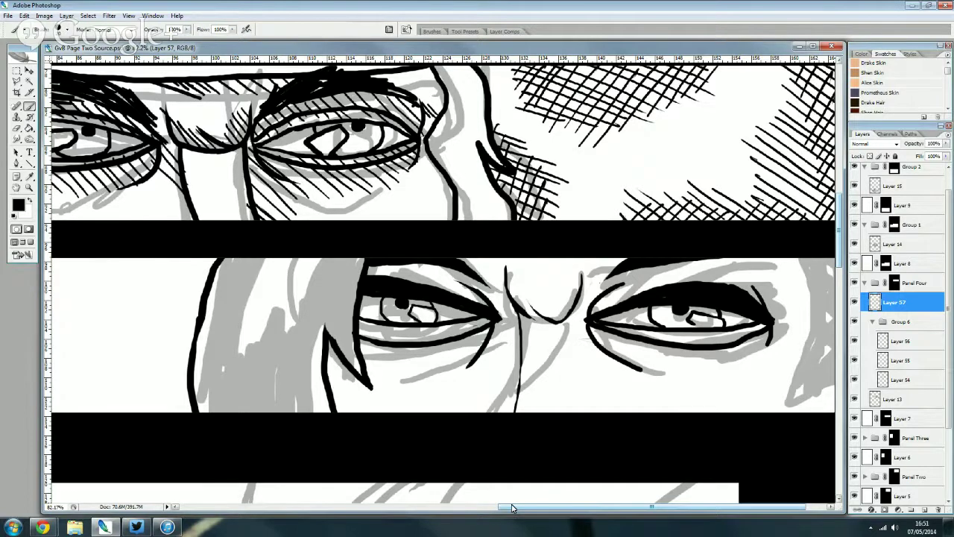
left_click_drag(511, 508, 531, 508)
- Ink the pointed jawline on the right of the face and clean up the hair stroke tip
left_click_drag(756, 254, 745, 404)
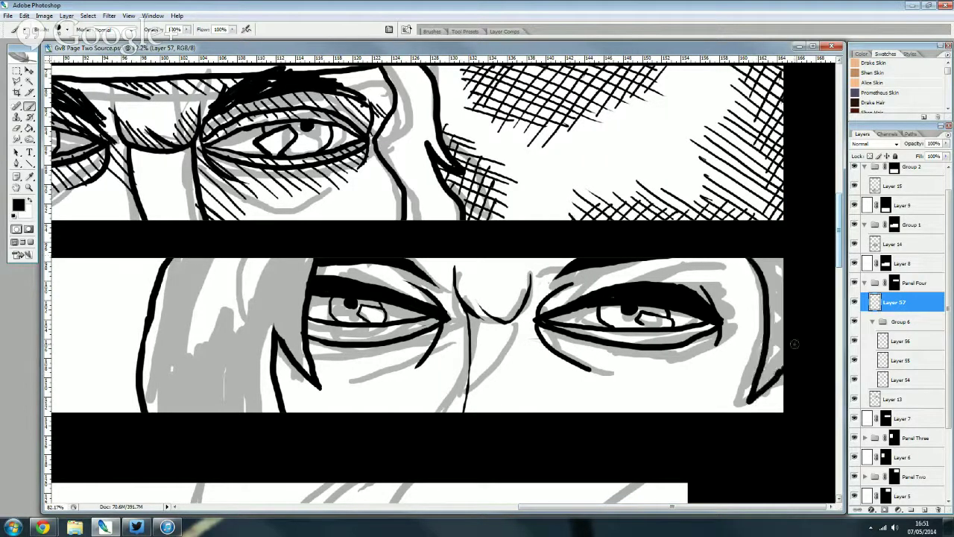
left_click_drag(779, 372, 781, 406)
left_click(18, 129)
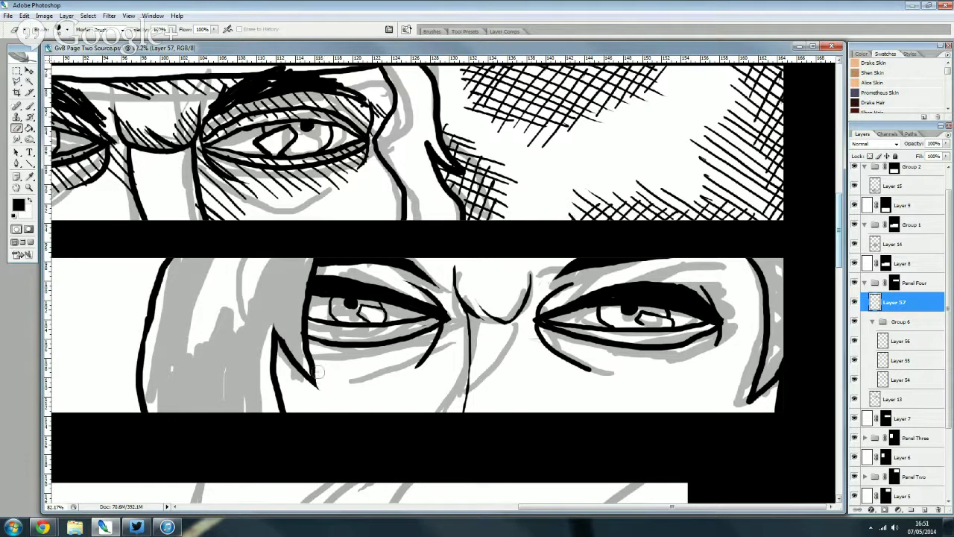
left_click_drag(311, 350, 319, 386)
- Ink the nose line down to the panel bottom and trim the right eye's lower lid line
left_click(29, 105)
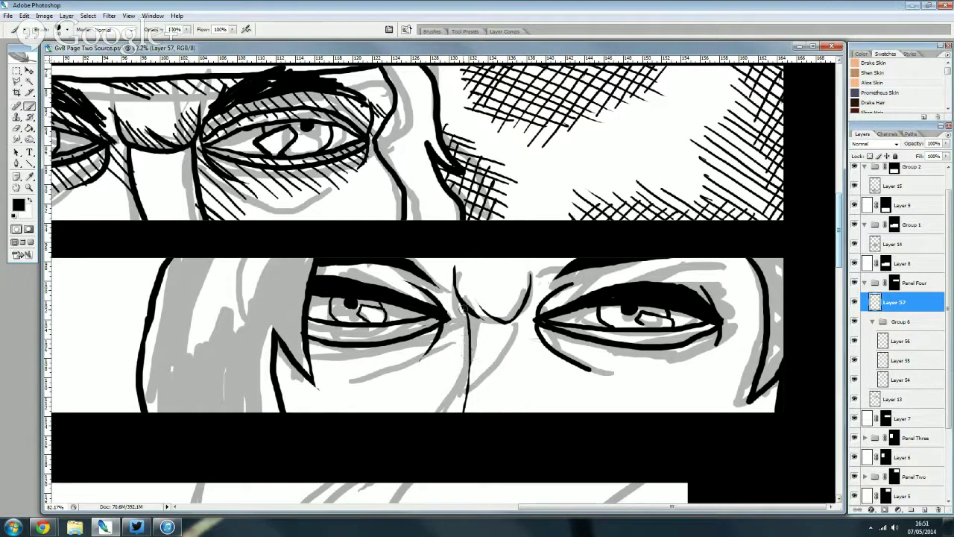
left_click_drag(459, 304, 464, 418)
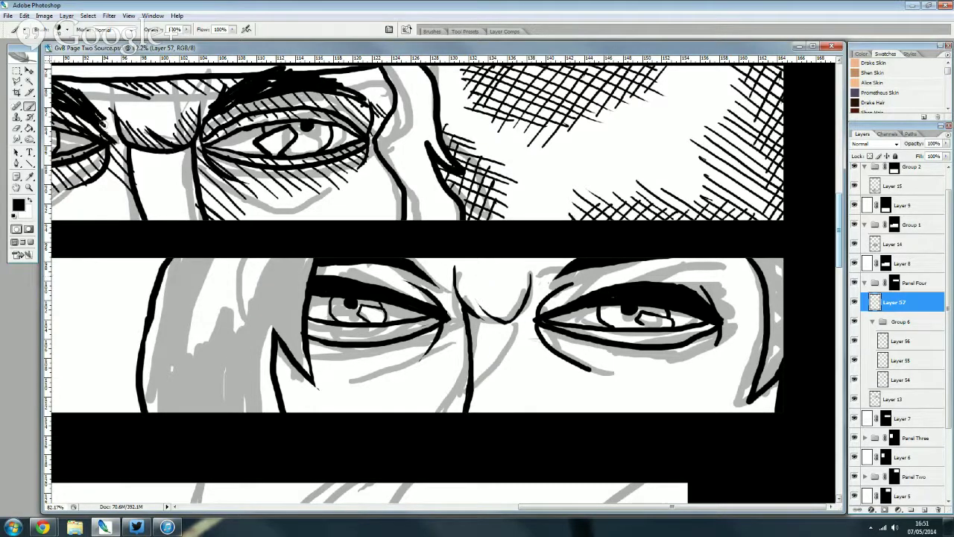
left_click(17, 129)
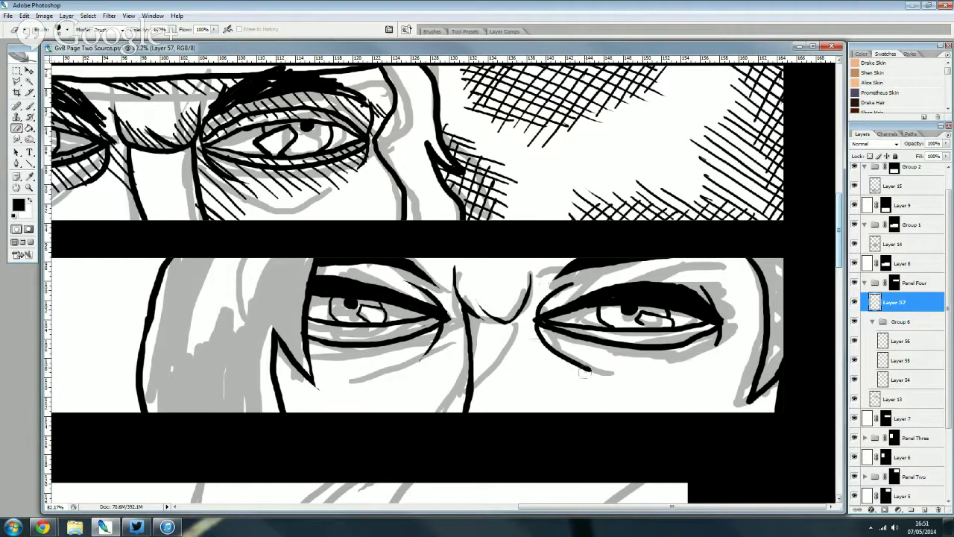
left_click_drag(586, 368, 563, 364)
- Clean up the right eye's inner corner and thicken its upper lid to the outer corner
left_click_drag(579, 282, 549, 288)
left_click(29, 106)
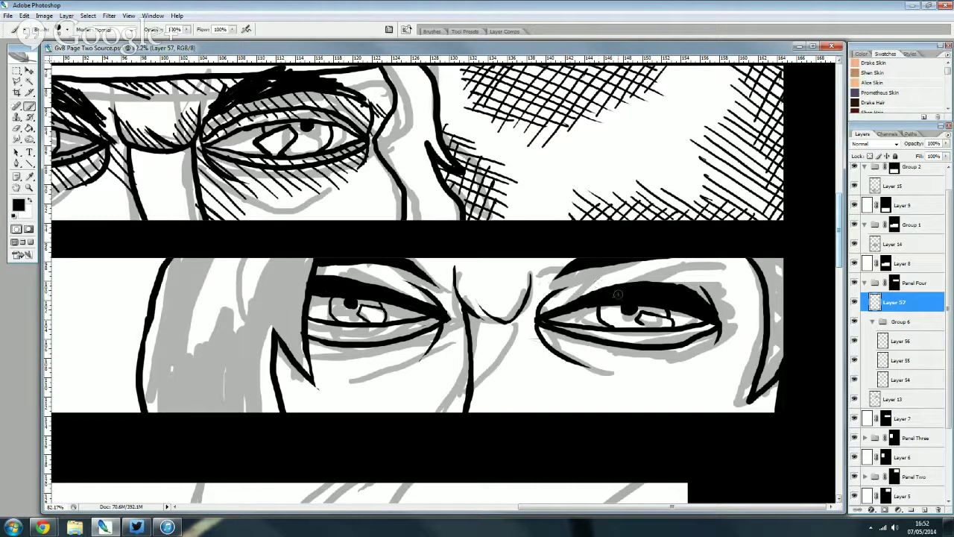
left_click_drag(671, 286, 722, 322)
left_click(16, 129)
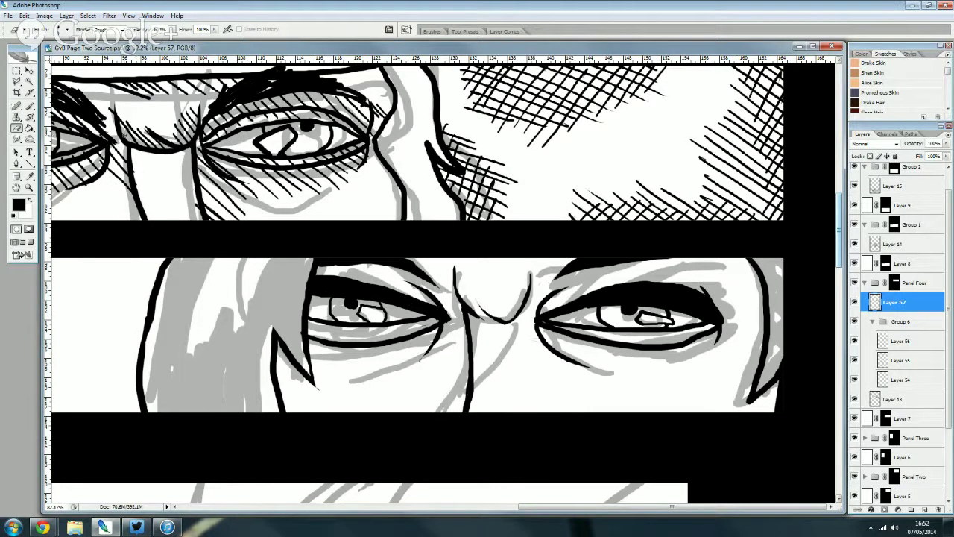
- On a new layer, fill the grey hair left of the left eye with solid black
left_click(924, 509)
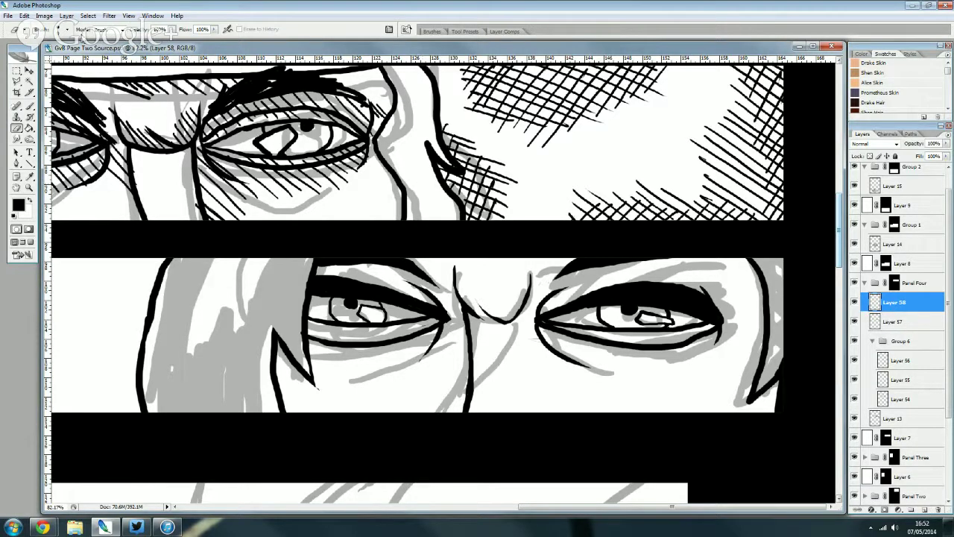
left_click(30, 107)
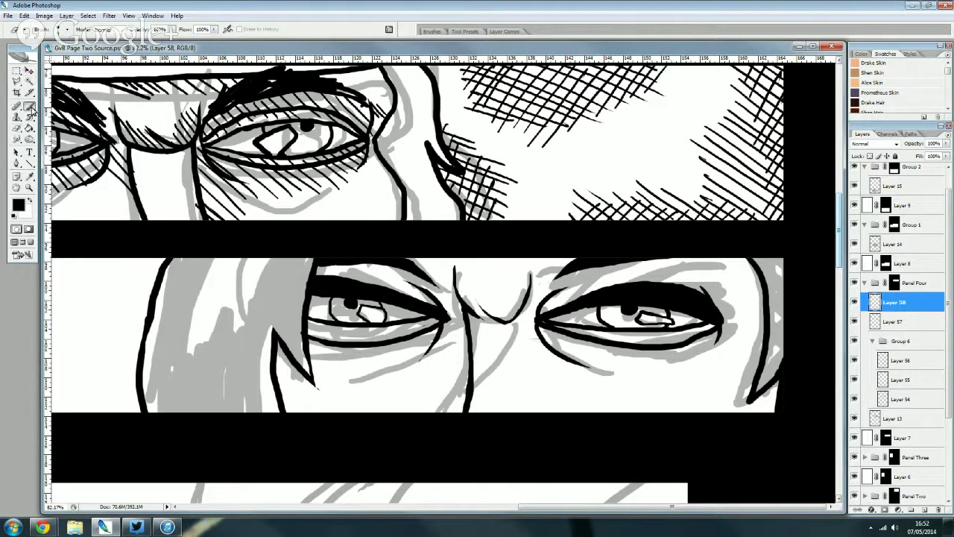
mouse_move(284, 307)
left_mouse_down()
mouse_move(239, 359)
mouse_move(238, 254)
mouse_move(198, 328)
mouse_move(225, 403)
mouse_move(266, 411)
mouse_move(241, 375)
mouse_move(262, 395)
left_mouse_up()
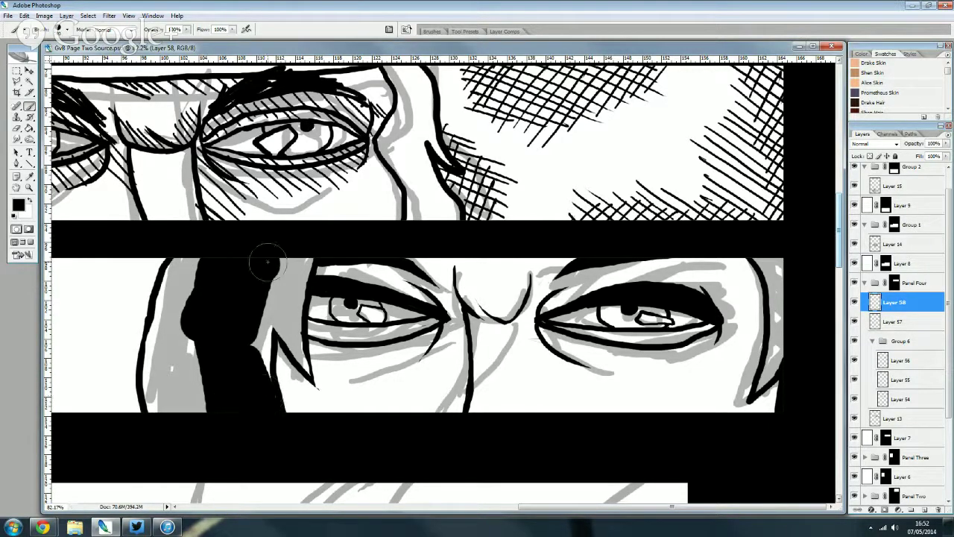
mouse_move(264, 261)
left_mouse_down()
mouse_move(251, 320)
mouse_move(260, 379)
mouse_move(273, 255)
mouse_move(177, 313)
mouse_move(178, 258)
mouse_move(160, 357)
mouse_move(158, 335)
mouse_move(155, 409)
mouse_move(187, 320)
mouse_move(178, 406)
left_mouse_up()
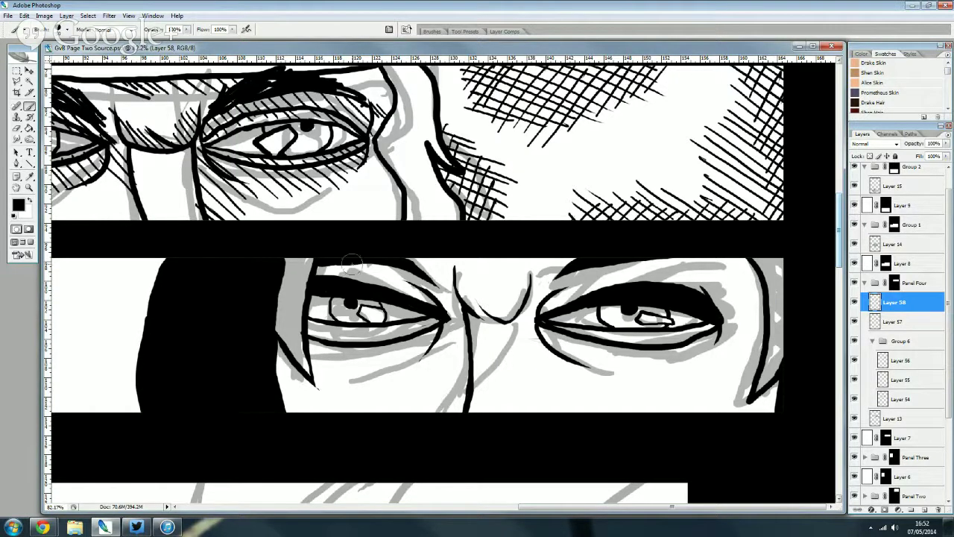
left_click_drag(295, 271, 312, 386)
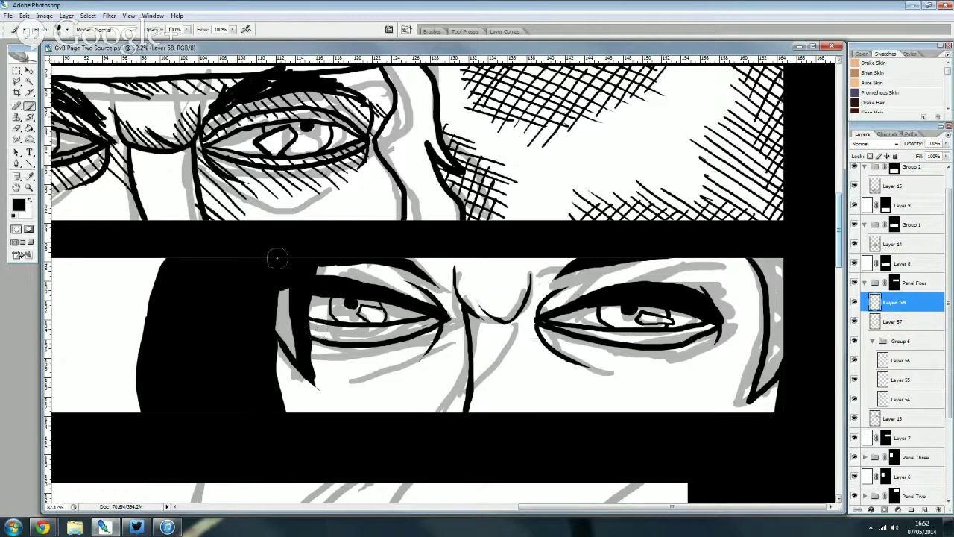
mouse_move(276, 256)
left_mouse_down()
mouse_move(289, 352)
mouse_move(276, 321)
left_mouse_up()
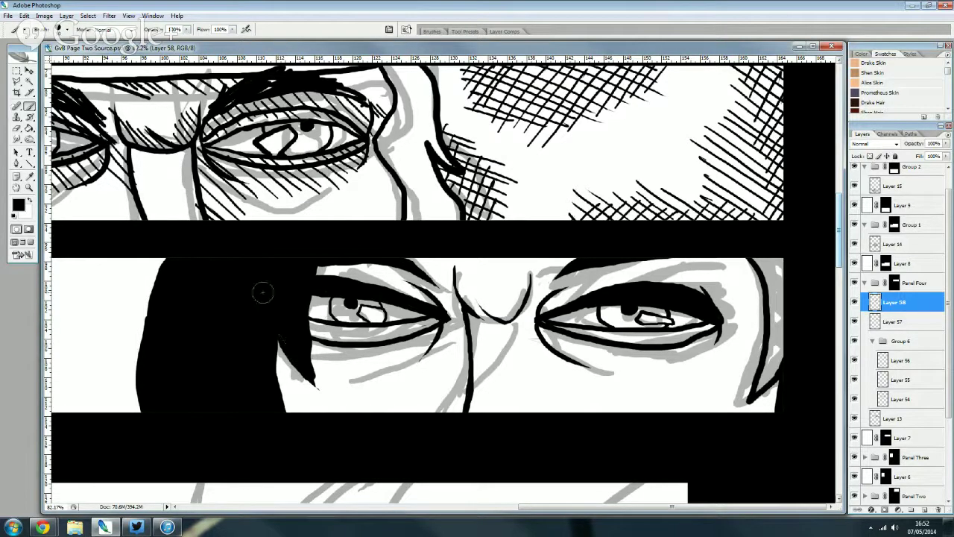
left_click(16, 127)
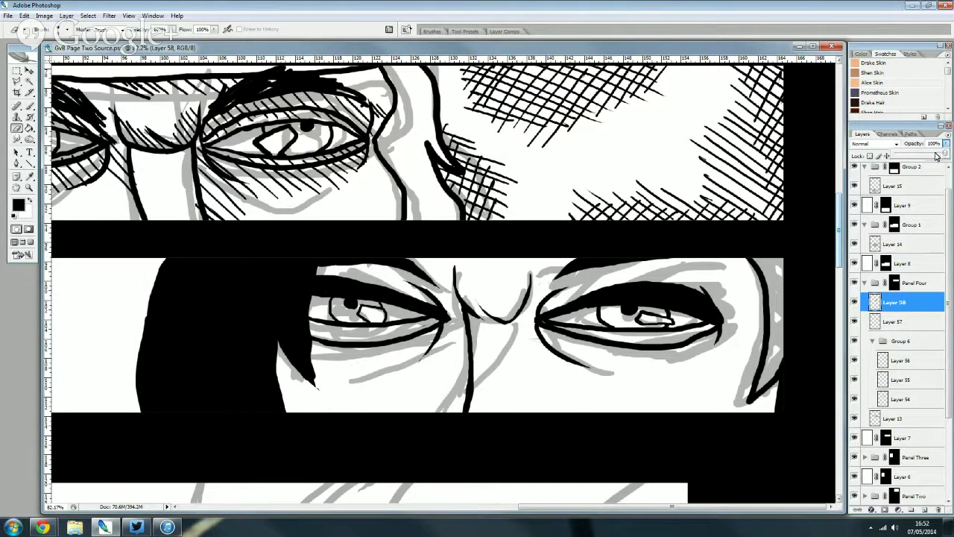
- Set Layer 58 to 66% opacity and paint dark hair down the face's right edge
left_click_drag(946, 144, 927, 152)
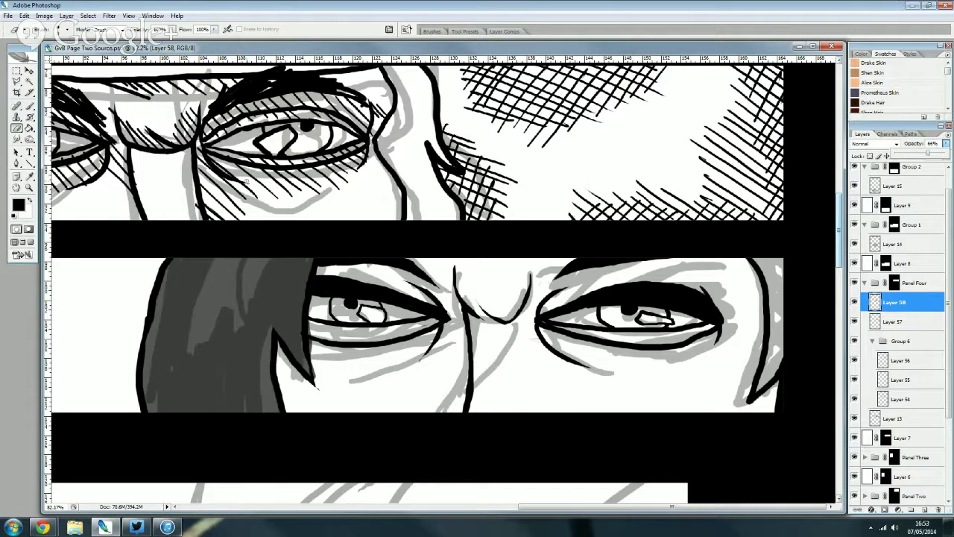
key("Return")
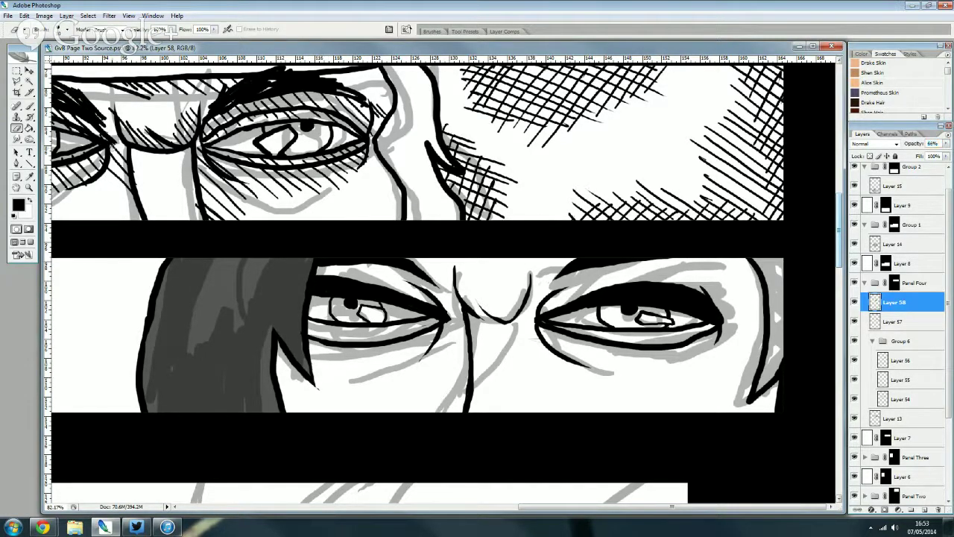
left_click(30, 106)
left_click_drag(775, 262, 779, 328)
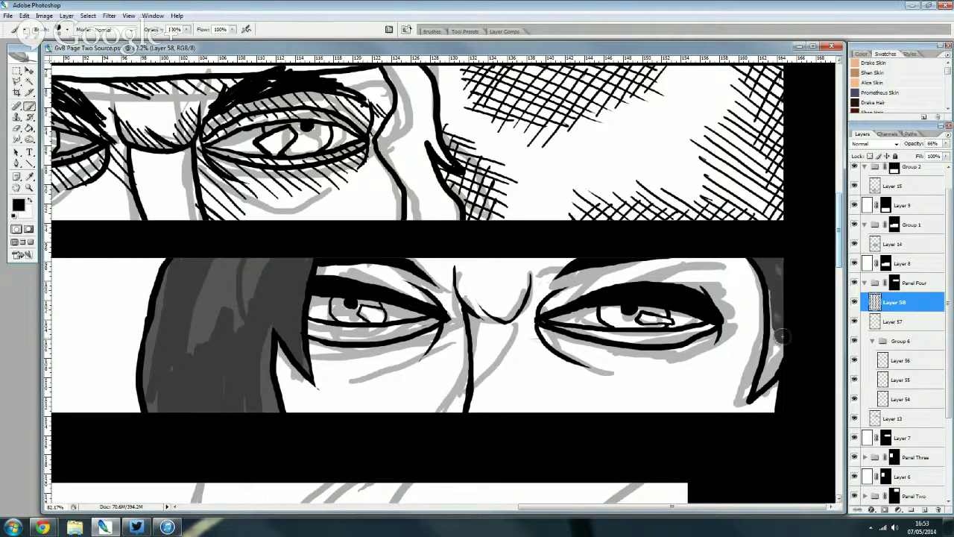
mouse_move(765, 276)
left_mouse_down()
mouse_move(775, 369)
mouse_move(761, 387)
left_mouse_up()
mouse_move(779, 345)
left_mouse_down()
mouse_move(762, 383)
mouse_move(771, 367)
left_mouse_up()
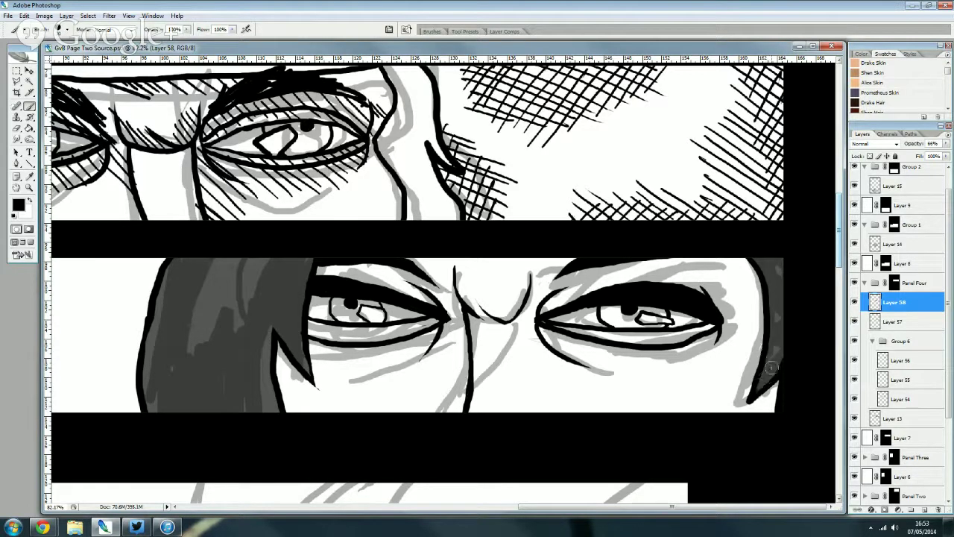
- On Layer 57, outline the hair's left edge in black and smooth it with a larger eraser
left_click(910, 322)
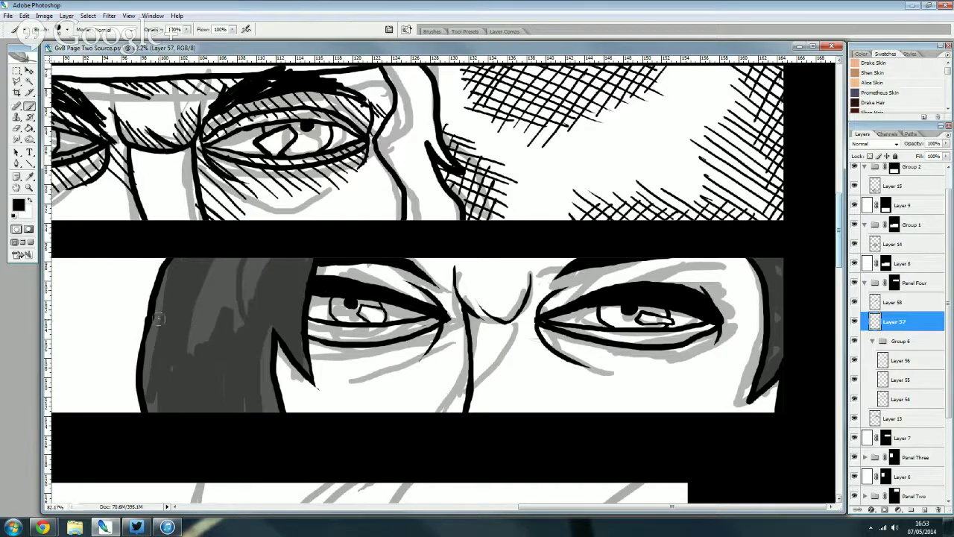
left_click_drag(153, 294, 137, 362)
left_click_drag(140, 395, 141, 412)
left_click(16, 130)
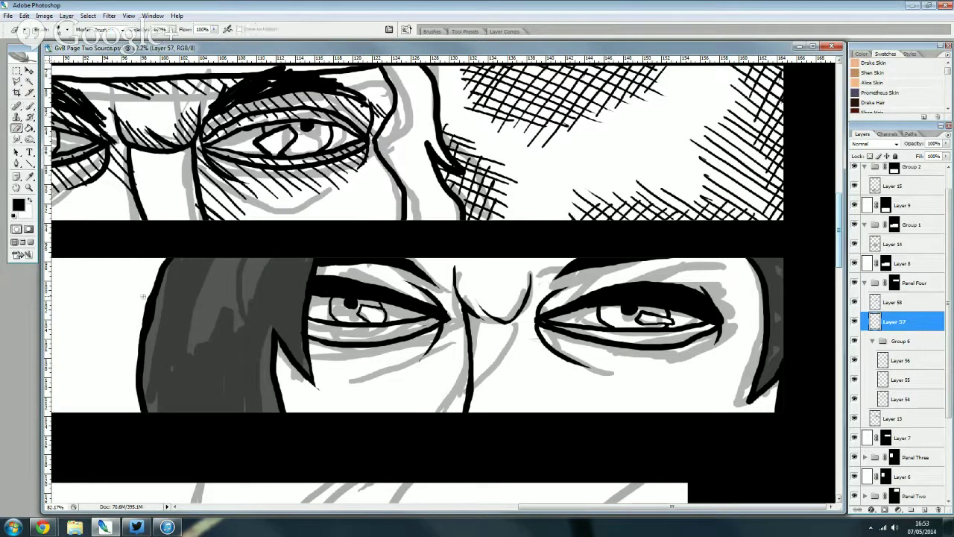
key("bracketright")
key("bracketright")
key("bracketright")
left_click_drag(137, 313, 141, 335)
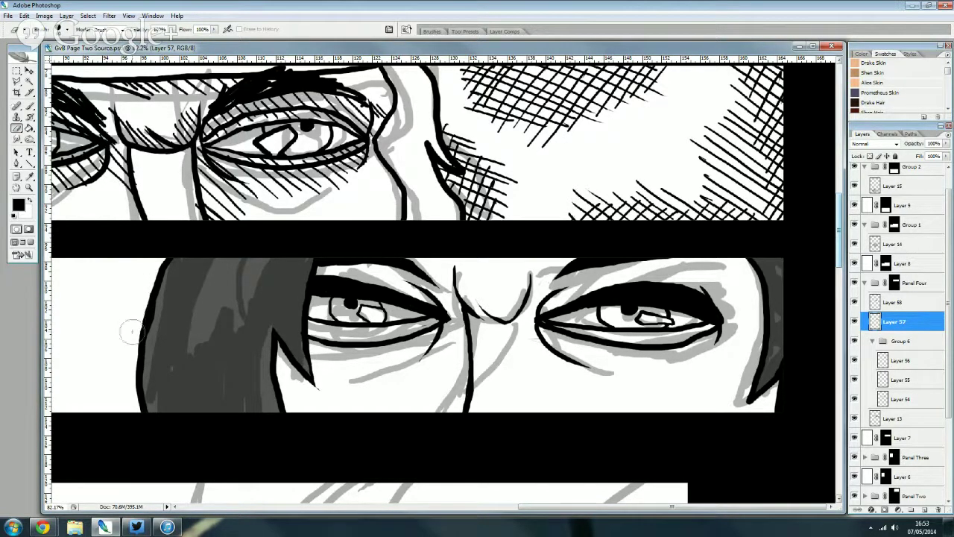
- Restore Layer 58 to 100% opacity
left_click(907, 299)
type("100")
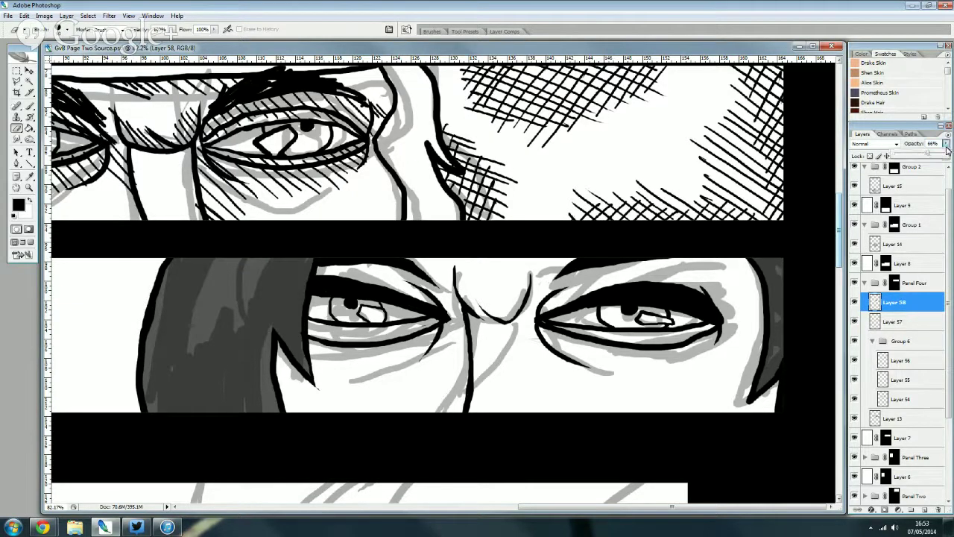
key("Return")
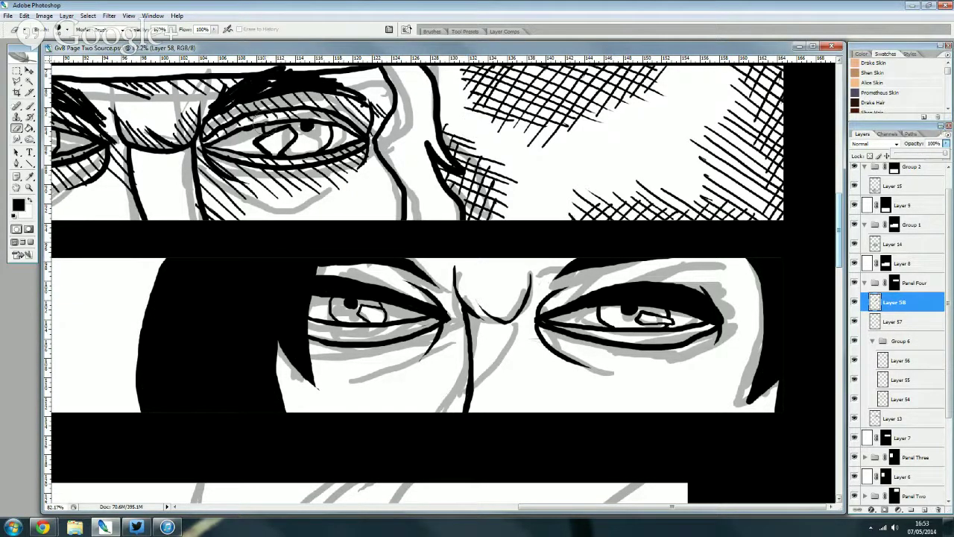
left_click(30, 107)
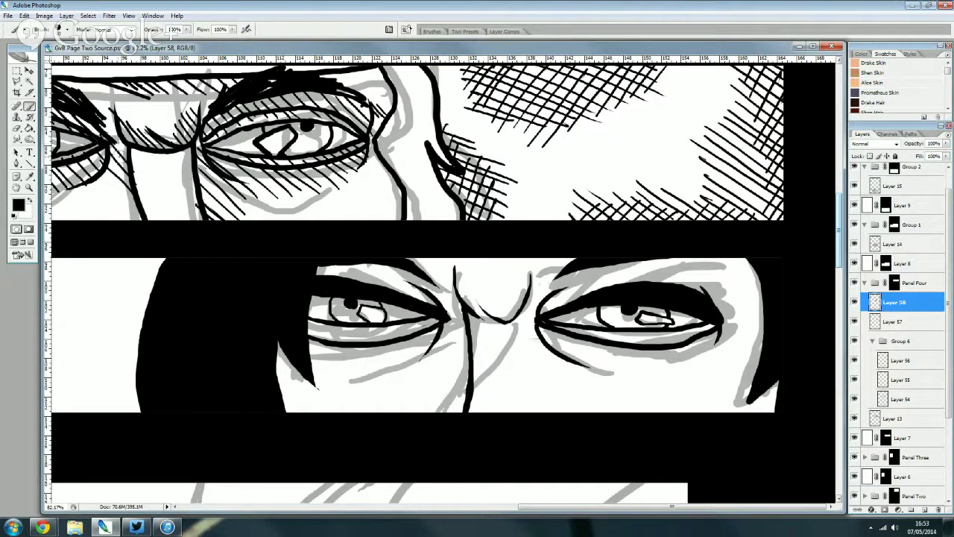
- Try filling and erasing the hair tip at the panel's right edge on Layer 57, undoing both
left_click(891, 321)
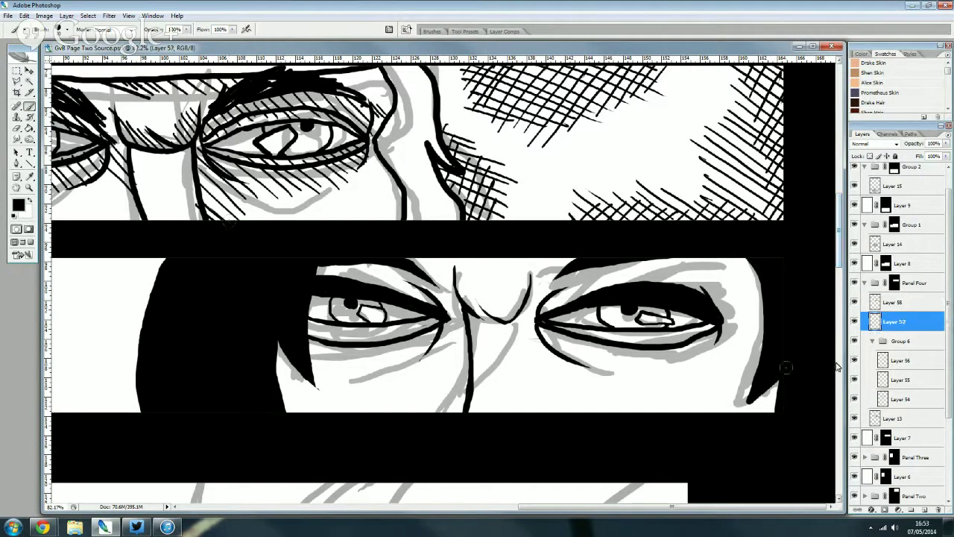
left_click_drag(743, 408, 793, 374)
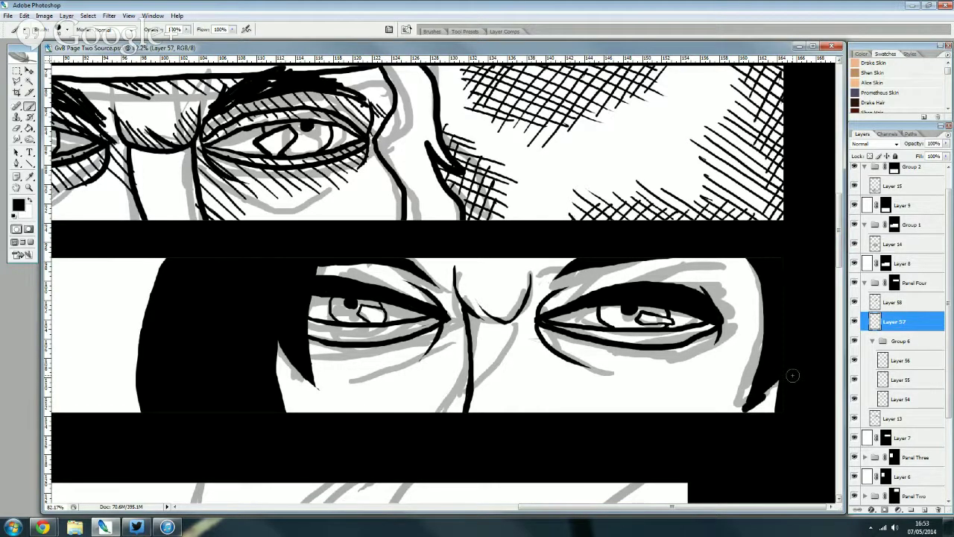
key("ctrl+z")
left_click(21, 127)
left_click_drag(755, 406, 787, 380)
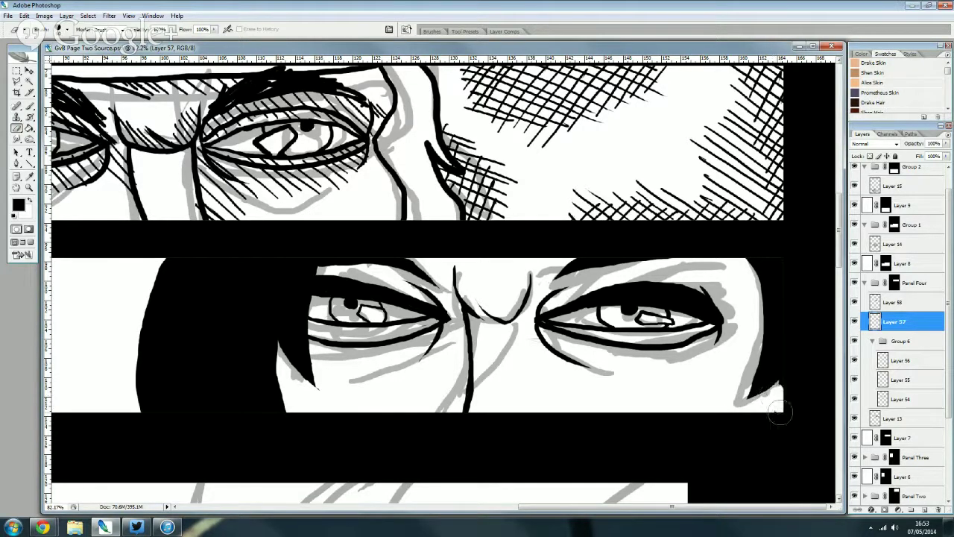
key("ctrl+z")
left_click(897, 307)
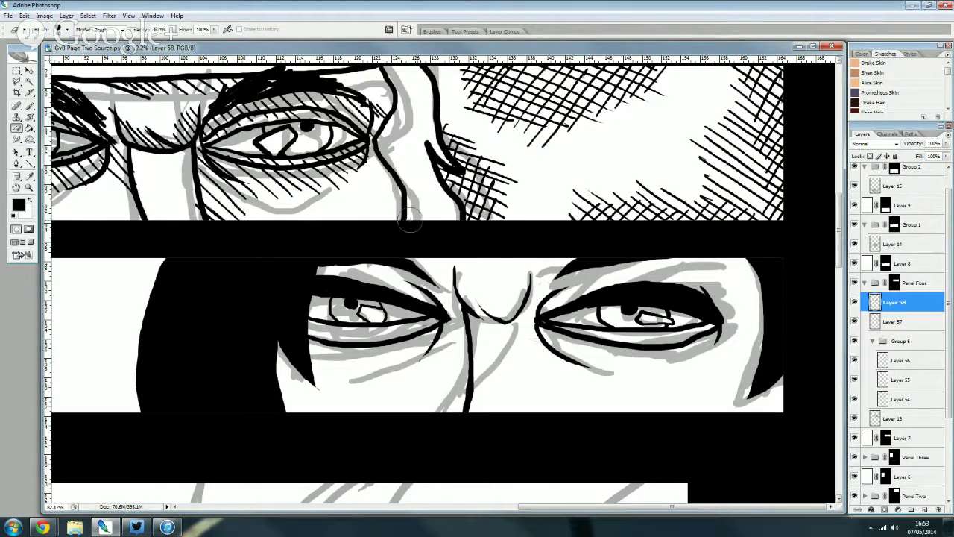
- Carve light strands and a thin left edge into the black hair, then refill grey areas black
mouse_move(288, 270)
left_mouse_down()
mouse_move(269, 273)
mouse_move(254, 302)
mouse_move(195, 328)
mouse_move(181, 328)
mouse_move(168, 292)
mouse_move(149, 338)
left_mouse_up()
mouse_move(172, 284)
left_mouse_down()
mouse_move(154, 339)
mouse_move(164, 407)
left_mouse_up()
mouse_move(151, 345)
left_mouse_down()
mouse_move(159, 408)
mouse_move(174, 340)
left_mouse_up()
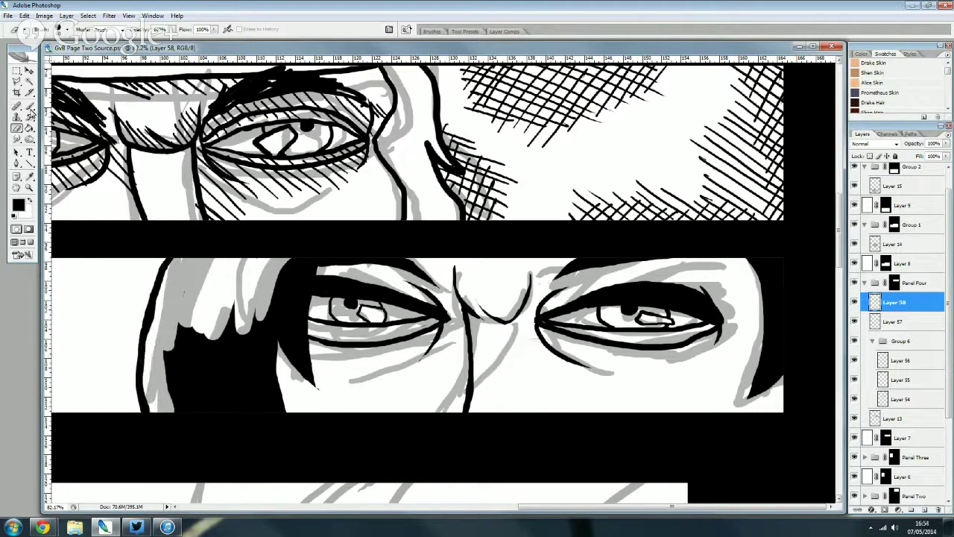
left_click(30, 108)
mouse_move(277, 313)
left_mouse_down()
mouse_move(282, 289)
mouse_move(261, 321)
mouse_move(245, 315)
mouse_move(222, 330)
mouse_move(195, 320)
mouse_move(170, 395)
mouse_move(187, 313)
mouse_move(169, 403)
mouse_move(156, 395)
mouse_move(153, 350)
mouse_move(170, 305)
mouse_move(186, 294)
left_mouse_up()
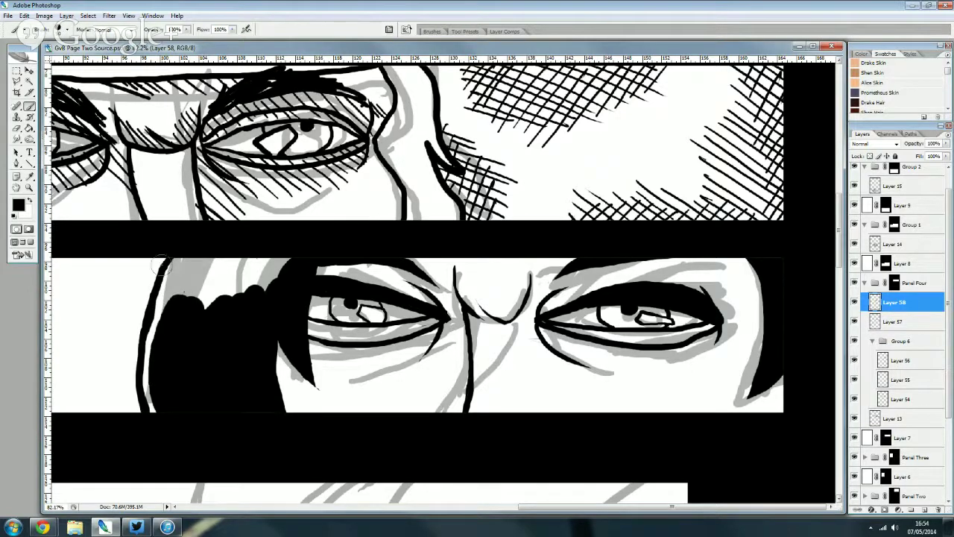
- Carve pointed tips into the black hair and darken the strand beside the eye
left_click(30, 128)
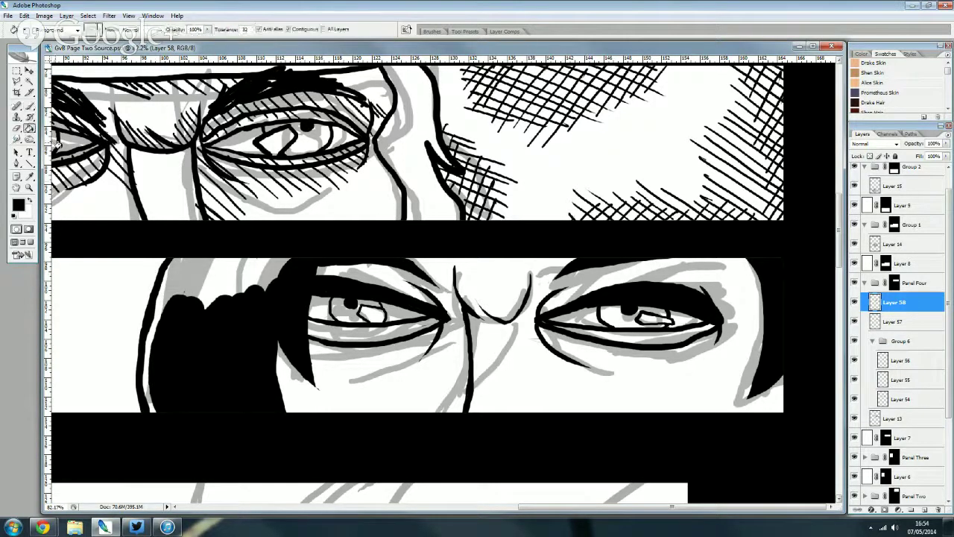
left_click(16, 127)
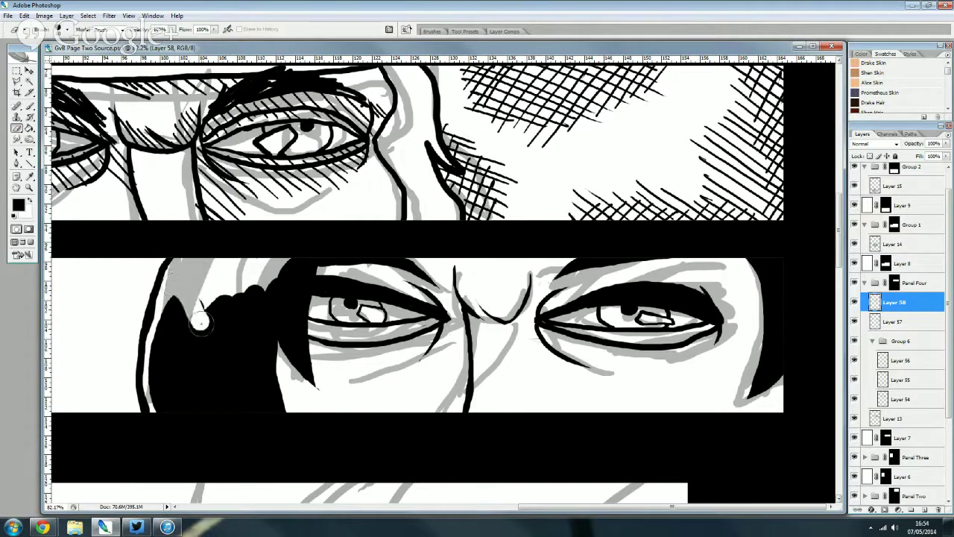
left_click_drag(200, 322, 224, 291)
left_click_drag(250, 339, 254, 274)
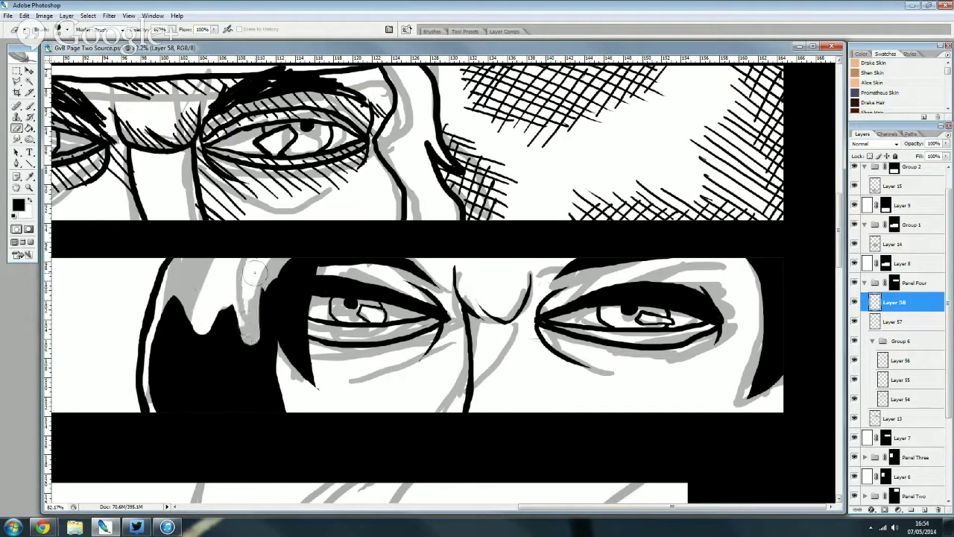
left_click(29, 106)
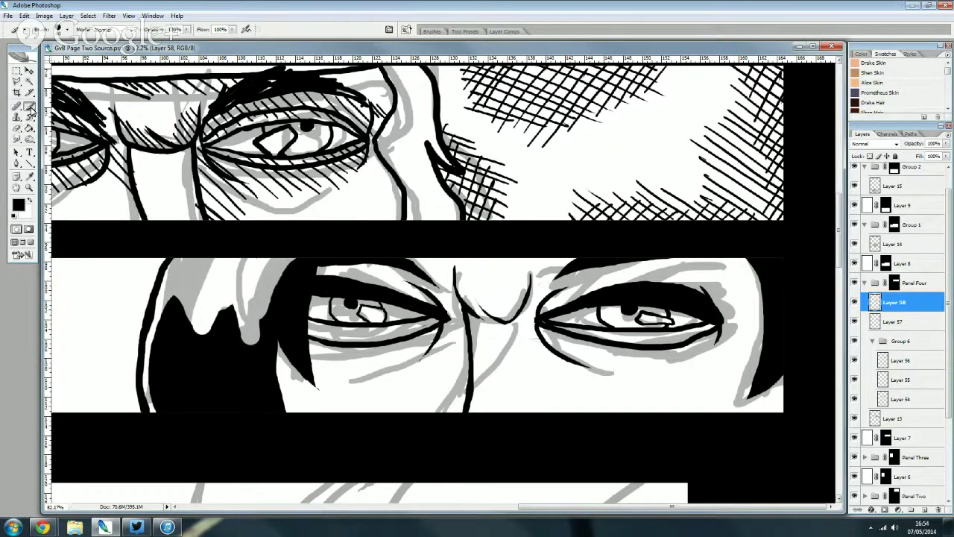
mouse_move(305, 247)
left_mouse_down()
mouse_move(265, 351)
mouse_move(277, 262)
left_mouse_up()
mouse_move(247, 354)
left_mouse_down()
mouse_move(227, 296)
mouse_move(209, 328)
mouse_move(179, 294)
left_mouse_up()
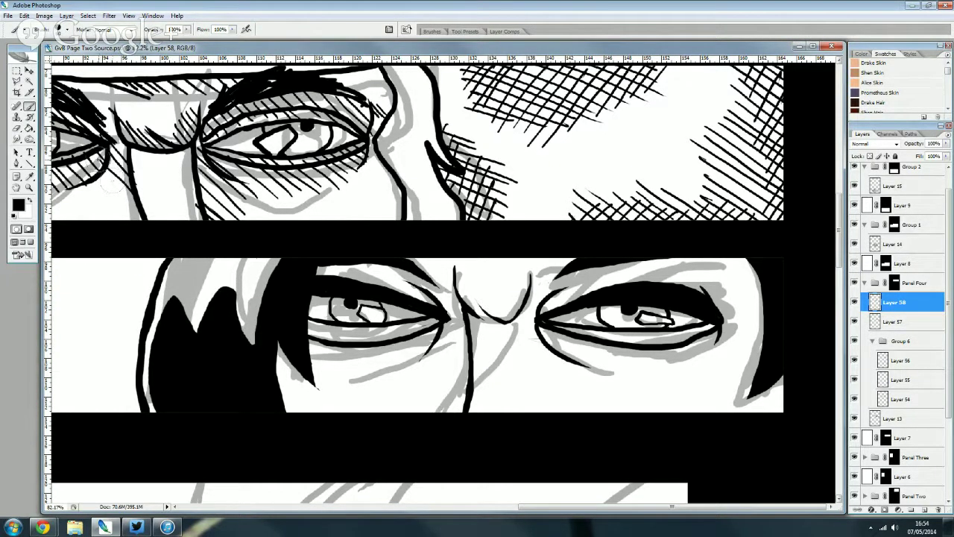
- Extend a hair spike upward, clear stray black from the top-right corner, and add a new layer
left_click(16, 127)
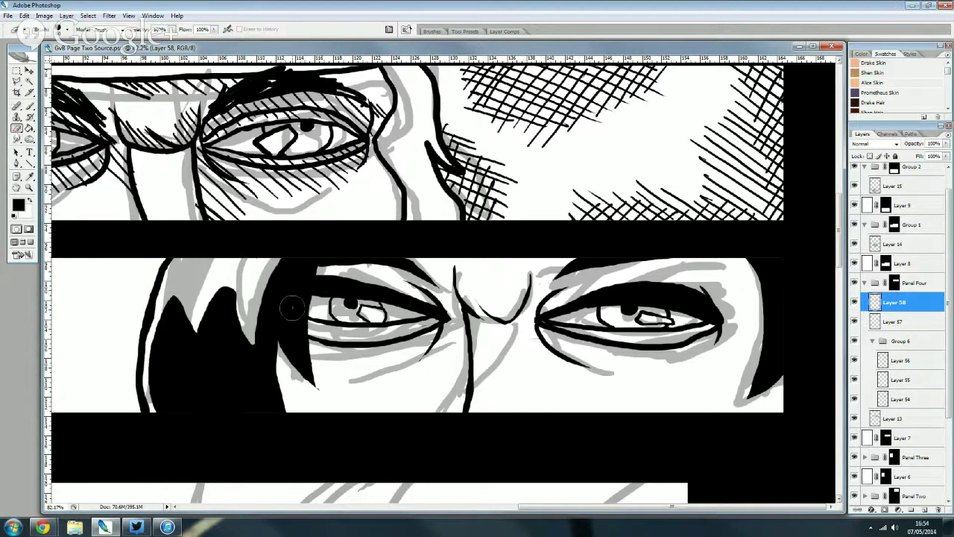
mouse_move(258, 350)
left_mouse_down()
mouse_move(255, 367)
mouse_move(265, 322)
left_mouse_up()
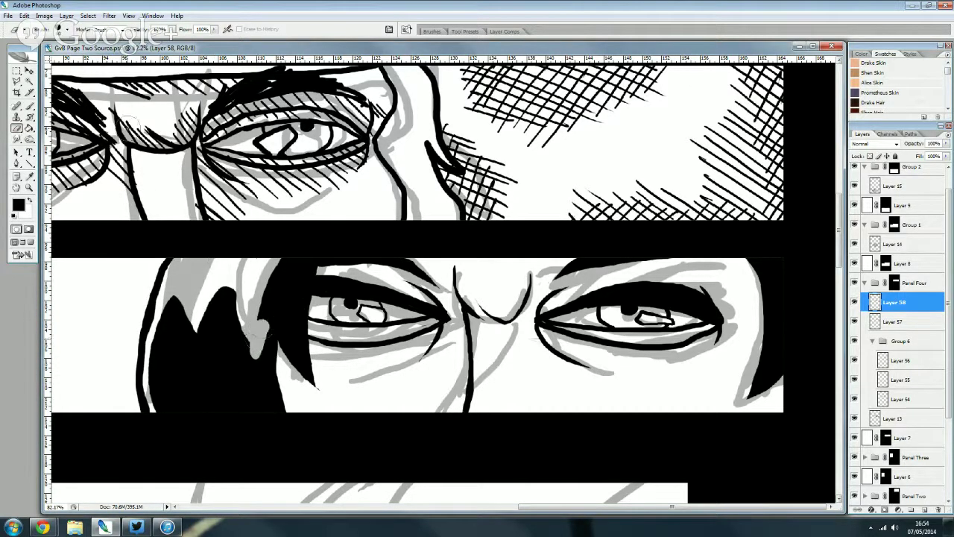
key("ctrl+z")
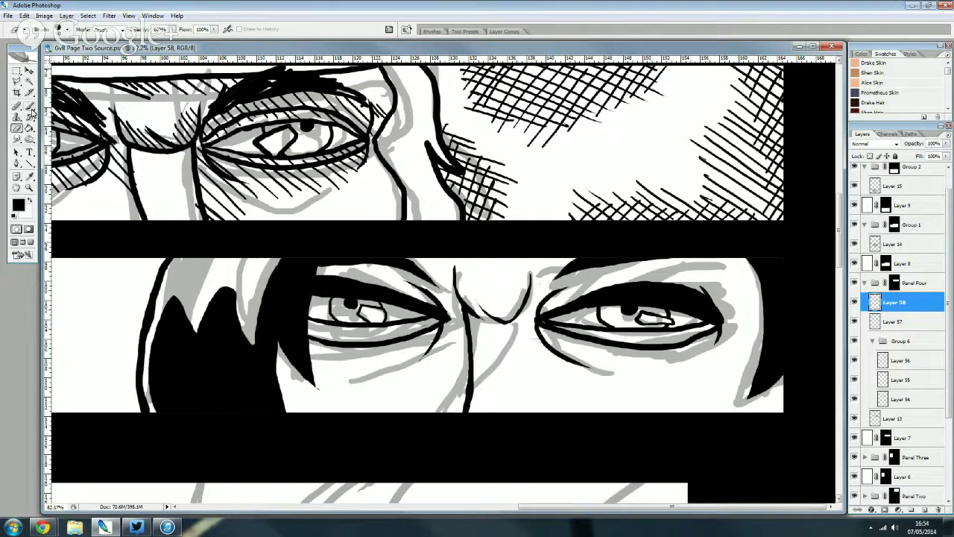
left_click(30, 106)
mouse_move(268, 286)
left_mouse_down()
mouse_move(260, 366)
mouse_move(223, 298)
mouse_move(228, 280)
mouse_move(205, 328)
mouse_move(189, 336)
mouse_move(195, 325)
left_mouse_up()
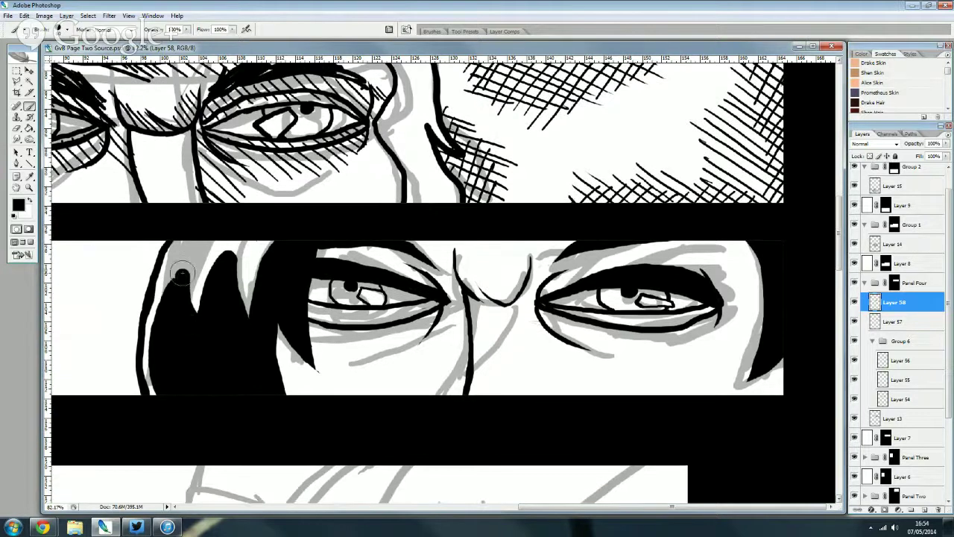
mouse_move(181, 275)
left_mouse_down()
mouse_move(188, 261)
mouse_move(195, 283)
mouse_move(201, 250)
mouse_move(165, 276)
mouse_move(167, 257)
mouse_move(153, 253)
mouse_move(169, 277)
mouse_move(145, 321)
mouse_move(152, 372)
left_mouse_up()
key("e")
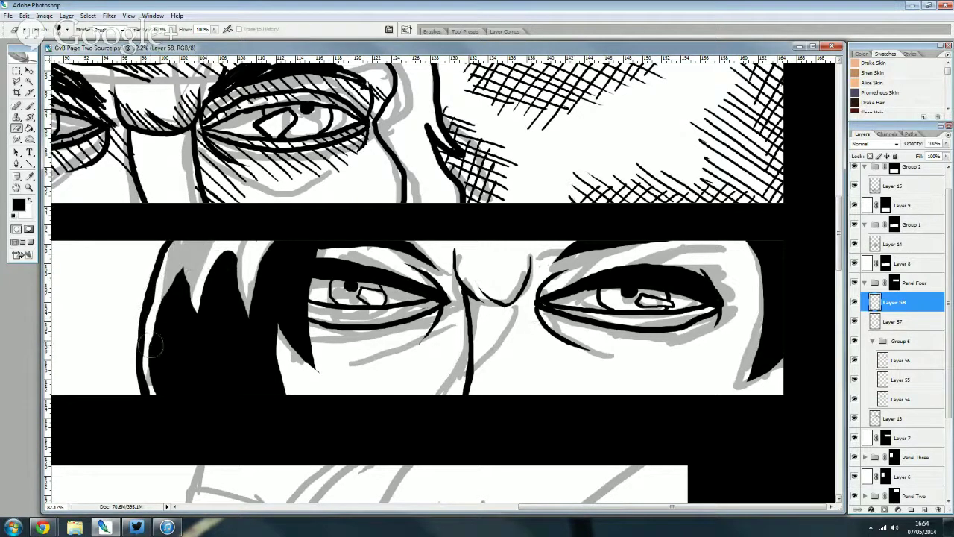
left_click_drag(775, 243, 776, 262)
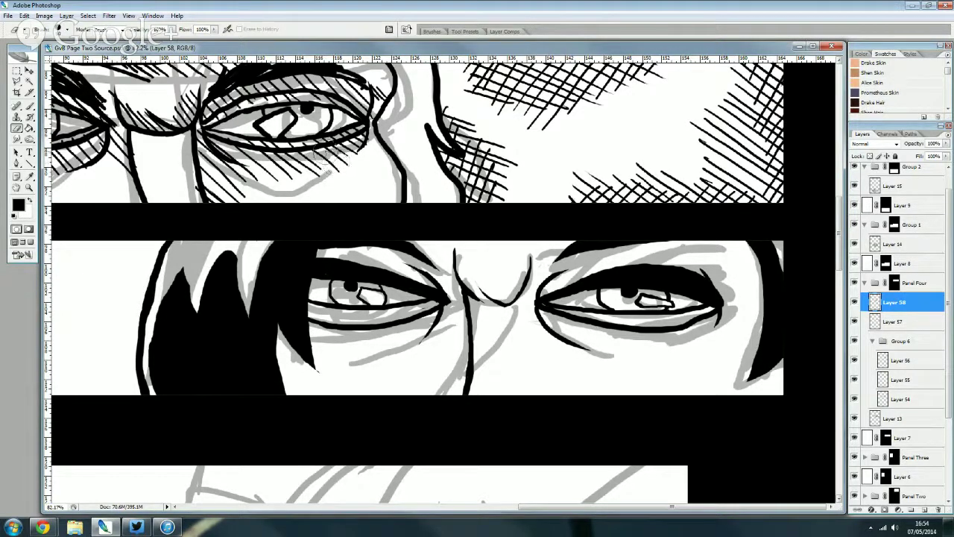
left_click(924, 509)
- Hatch the shadow at the right eye's outer corner and along under the eye
left_click(33, 107)
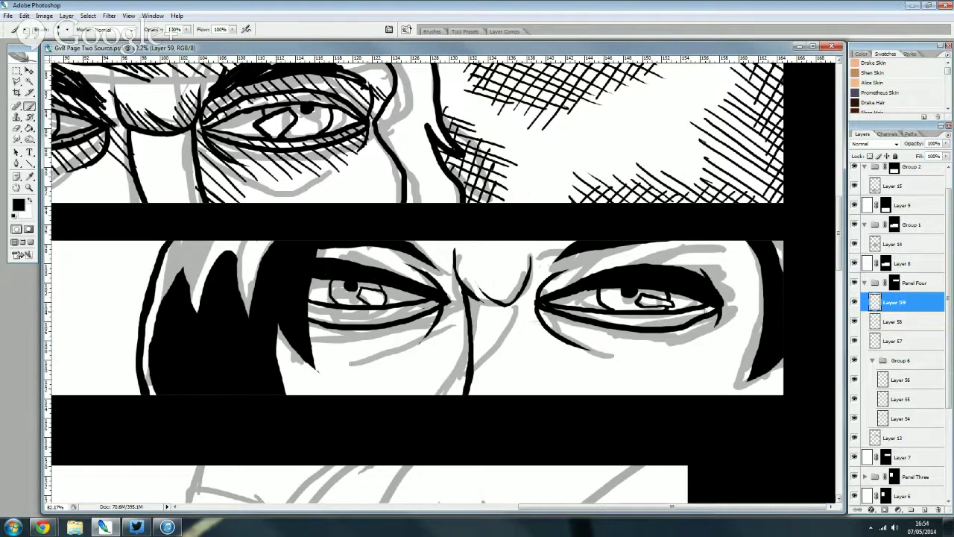
left_click_drag(717, 318, 687, 351)
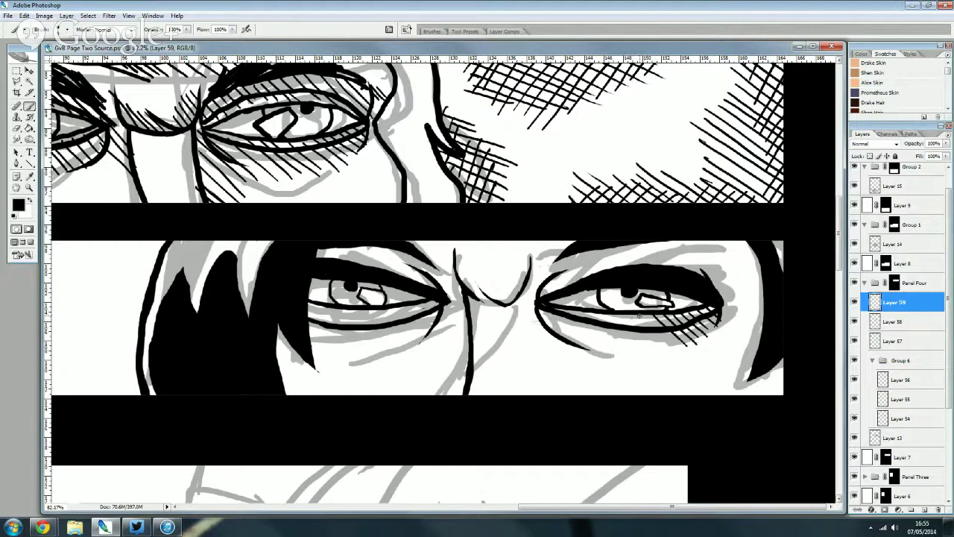
mouse_move(628, 332)
left_mouse_down()
mouse_move(641, 355)
mouse_move(632, 356)
left_mouse_up()
mouse_move(579, 324)
left_mouse_down()
mouse_move(619, 357)
mouse_move(598, 351)
left_mouse_up()
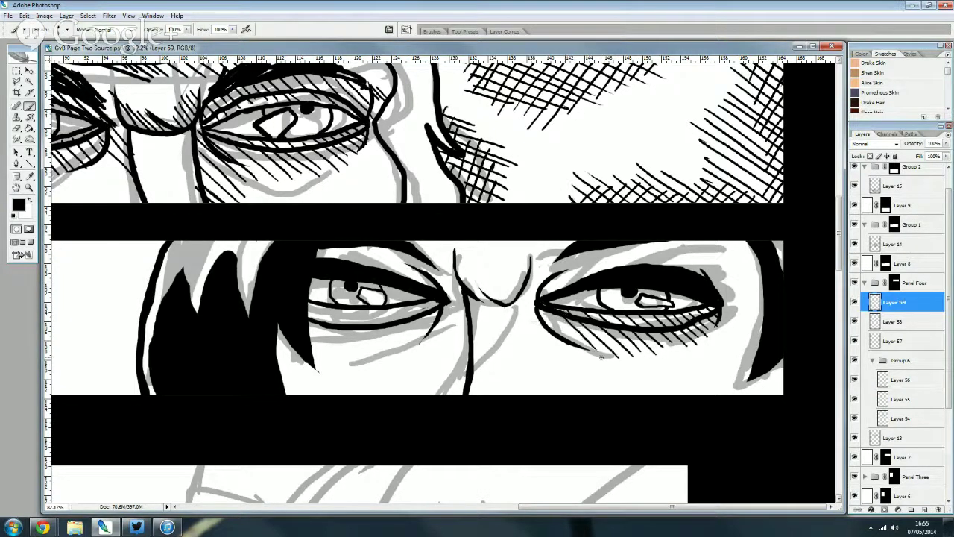
left_click_drag(541, 312, 571, 344)
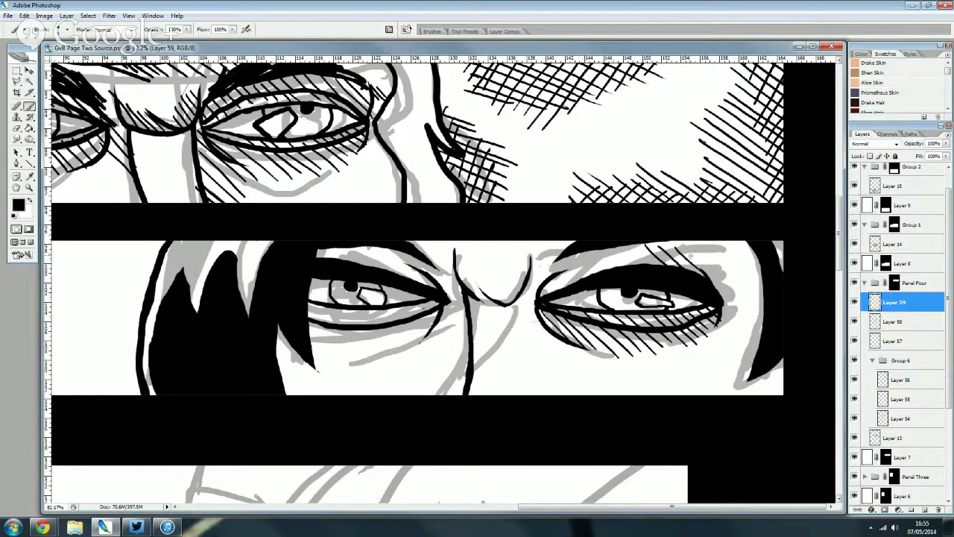
- Hatch the area above the right eye, undoing and redrawing the first strokes
left_click_drag(684, 252, 766, 303)
left_click_drag(717, 242, 762, 290)
mouse_move(728, 242)
left_mouse_down()
mouse_move(762, 277)
mouse_move(755, 262)
left_mouse_up()
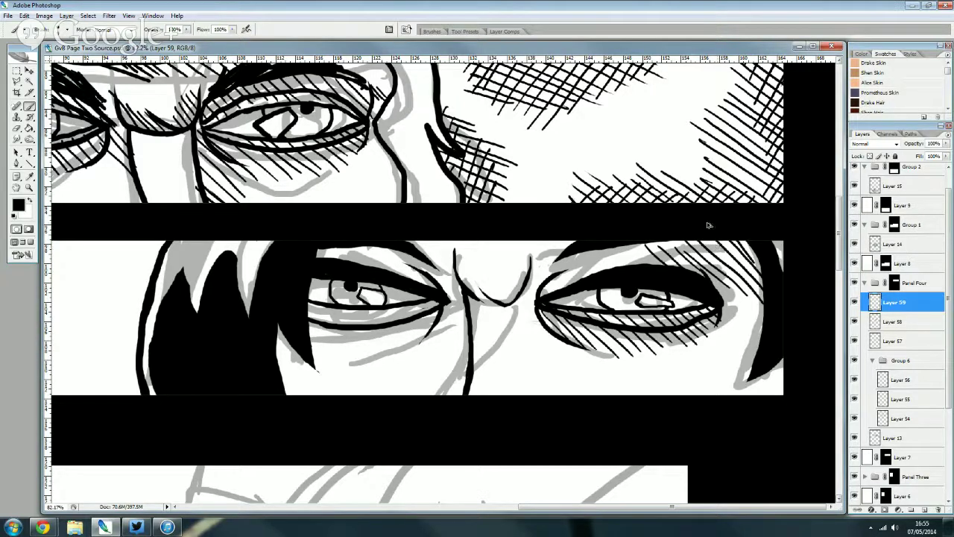
key("ctrl+alt+z")
key("ctrl+alt+z")
key("ctrl+alt+z")
key("ctrl+alt+z")
key("ctrl+alt+z")
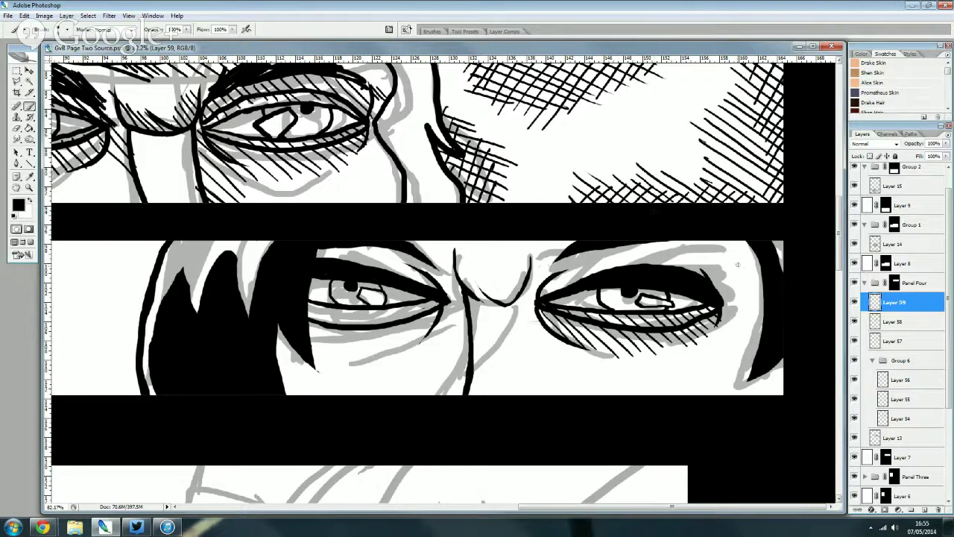
mouse_move(693, 264)
left_mouse_down()
mouse_move(756, 306)
mouse_move(762, 290)
left_mouse_up()
mouse_move(711, 249)
left_mouse_down()
mouse_move(765, 286)
mouse_move(760, 267)
left_mouse_up()
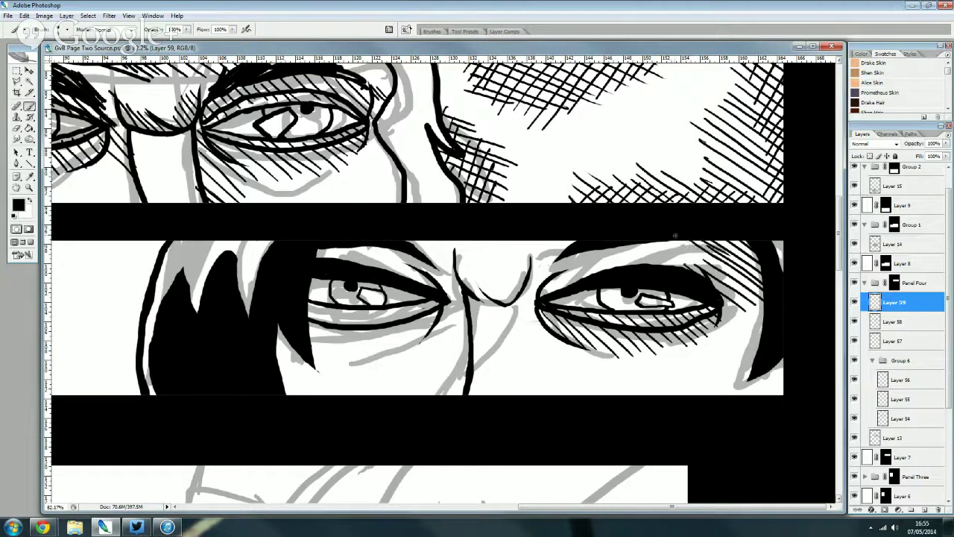
- Continue brow hatching across toward the nose and hatch the nose bridge between the eyes
mouse_move(680, 242)
left_mouse_down()
mouse_move(731, 279)
mouse_move(715, 281)
left_mouse_up()
left_click_drag(635, 243, 664, 265)
left_click_drag(622, 244, 652, 266)
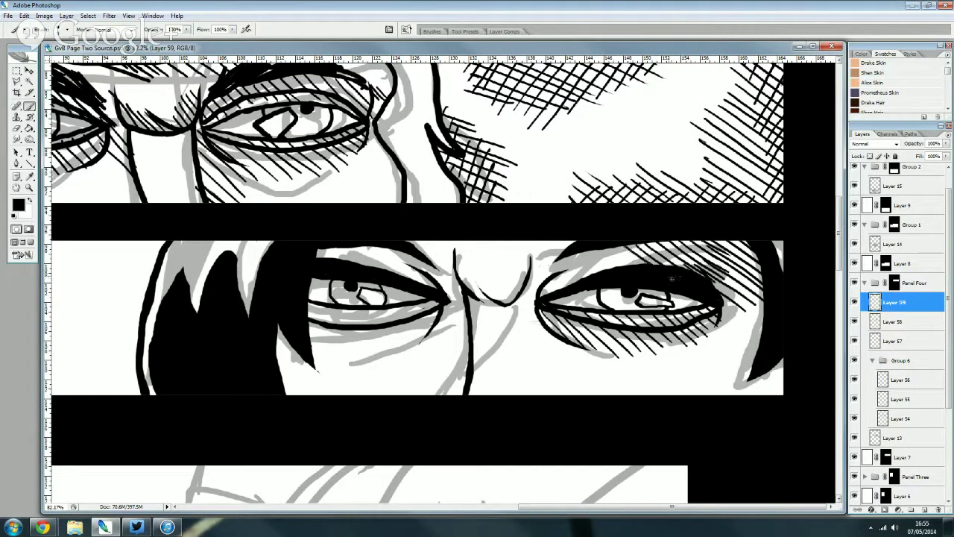
left_click_drag(597, 249, 631, 265)
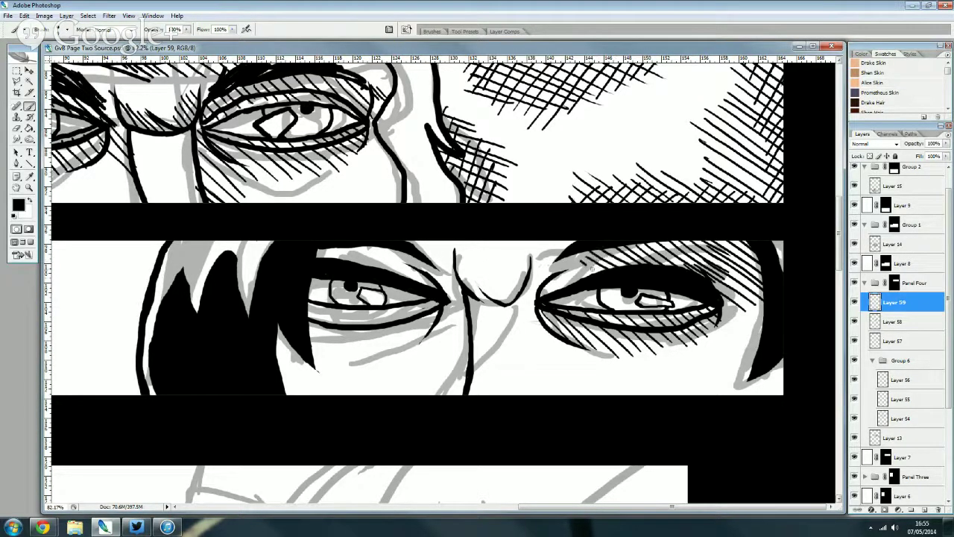
left_click_drag(556, 269, 574, 288)
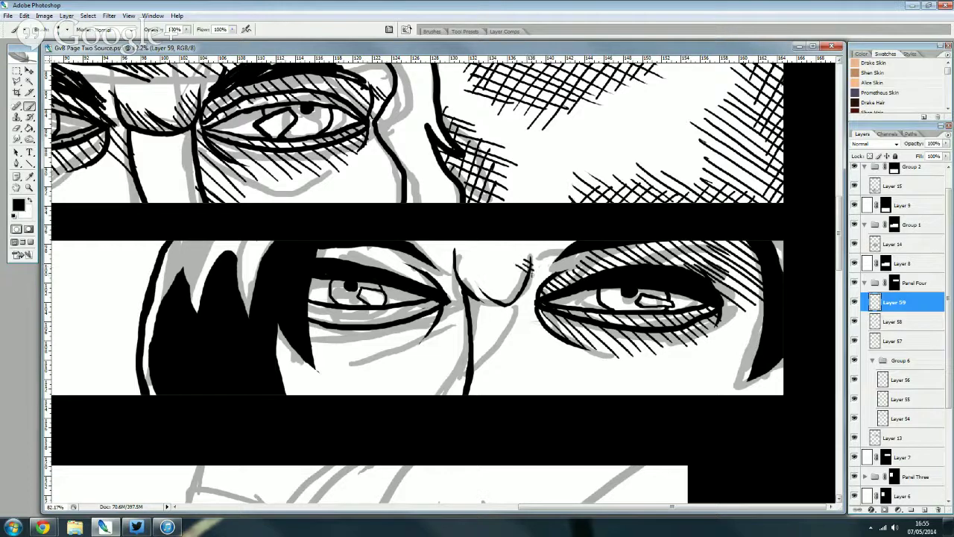
left_click_drag(496, 266, 523, 284)
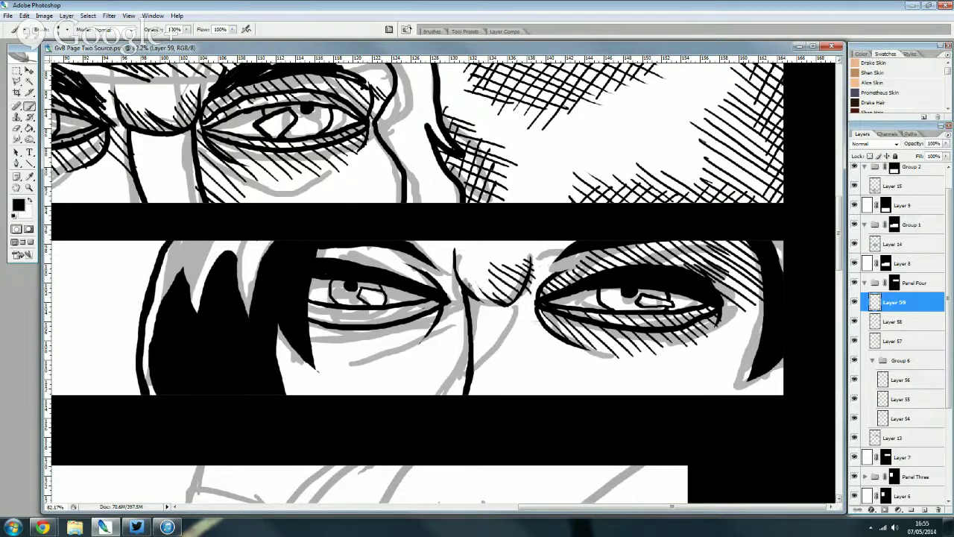
left_click_drag(454, 255, 468, 275)
- Lighten the nose bridge hatching, then hatch the brow above the left eye
left_click(15, 129)
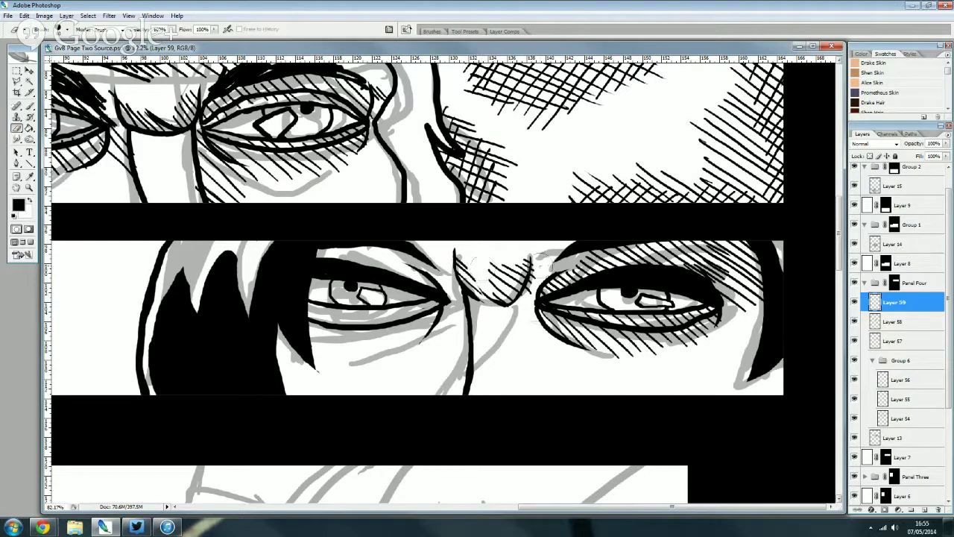
left_click_drag(538, 255, 526, 295)
left_click(30, 106)
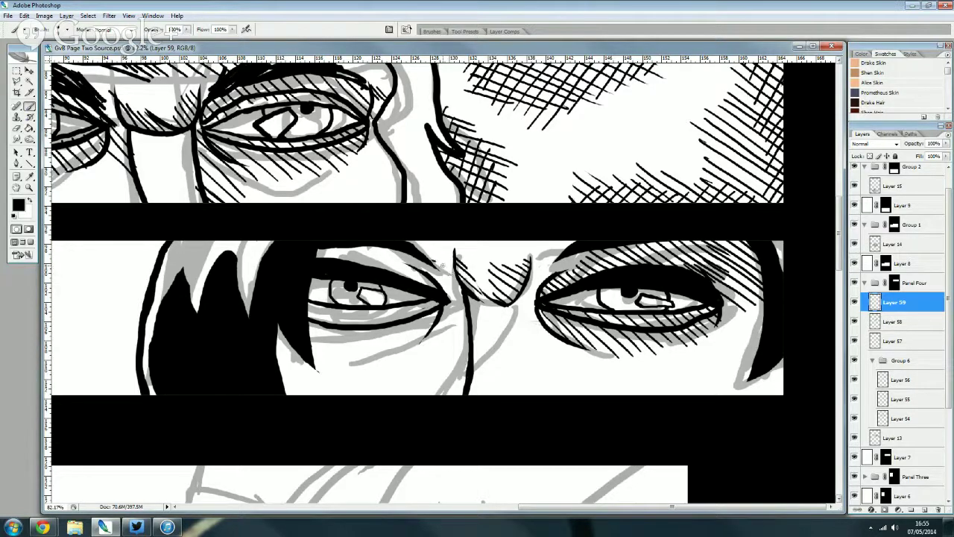
left_click_drag(398, 254, 448, 290)
left_click_drag(364, 249, 437, 290)
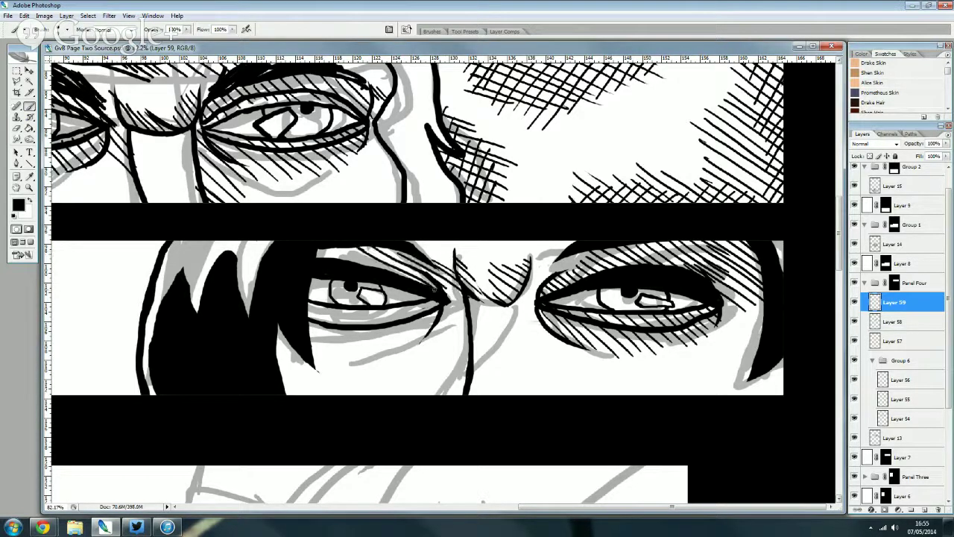
left_click_drag(332, 249, 402, 276)
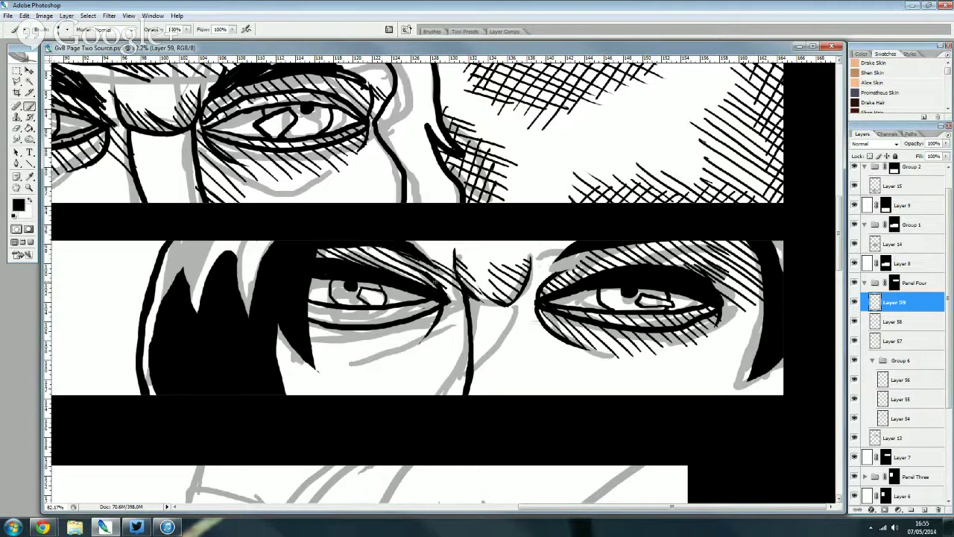
- Hatch the shadow under the left eye and below its outer corner
left_click_drag(445, 298, 486, 349)
mouse_move(436, 320)
left_mouse_down()
mouse_move(470, 344)
mouse_move(456, 345)
left_mouse_up()
mouse_move(374, 307)
left_mouse_down()
mouse_move(427, 337)
mouse_move(374, 325)
left_mouse_up()
mouse_move(355, 312)
left_mouse_down()
mouse_move(381, 337)
mouse_move(367, 348)
left_mouse_up()
mouse_move(305, 302)
left_mouse_down()
mouse_move(352, 345)
mouse_move(334, 359)
left_mouse_up()
left_click_drag(311, 345, 333, 362)
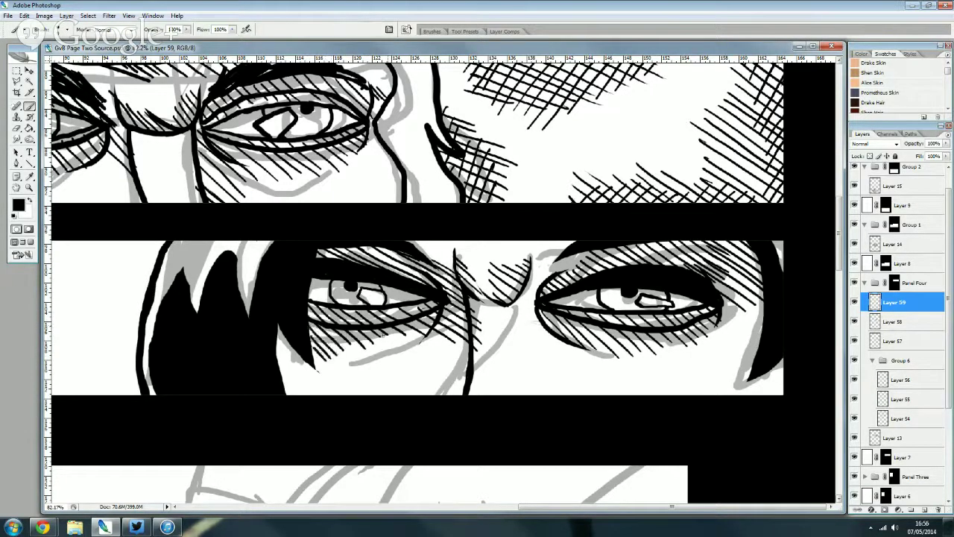
left_click_drag(383, 306, 399, 320)
left_click_drag(407, 322, 427, 334)
- Hatch the hair left of the left eye, the cheek, the nose shadow and below the right eye's inner corner
left_click_drag(277, 330, 314, 373)
left_click_drag(278, 347, 321, 394)
mouse_move(445, 332)
left_mouse_down()
mouse_move(469, 359)
mouse_move(464, 383)
left_mouse_up()
left_click_drag(429, 359, 459, 394)
left_click_drag(436, 385, 450, 395)
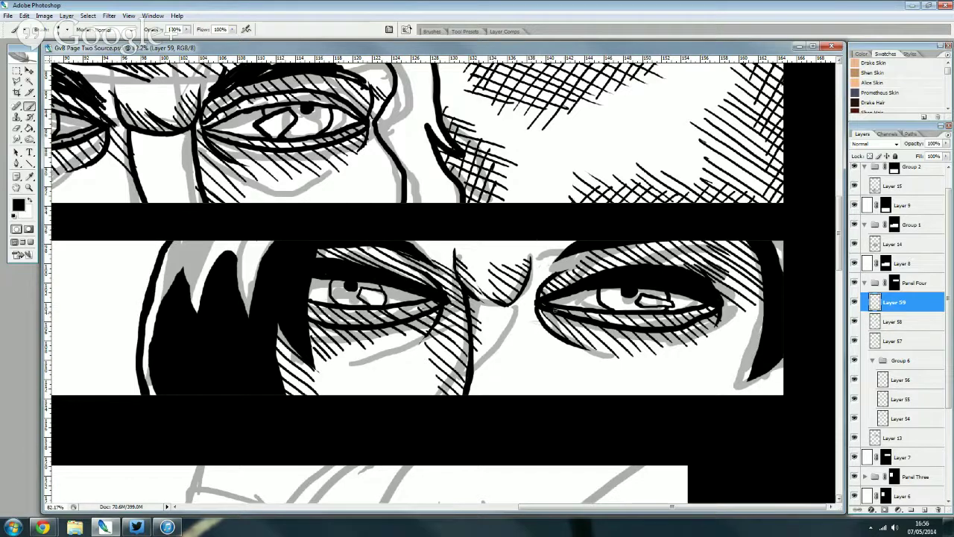
mouse_move(531, 308)
left_mouse_down()
mouse_move(544, 336)
mouse_move(521, 382)
left_mouse_up()
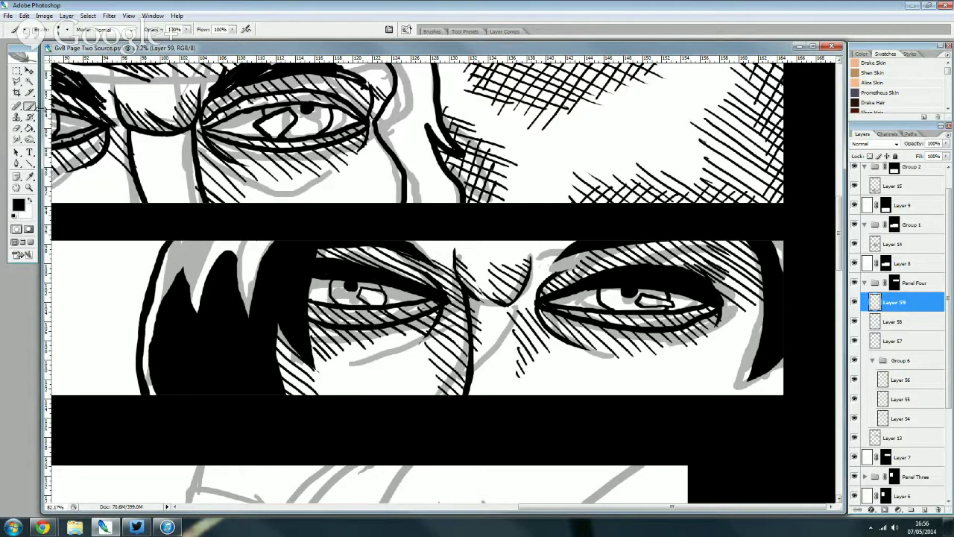
- Erase back overdone hatching beside the left eye and along the right eye's upper edge
left_click(16, 129)
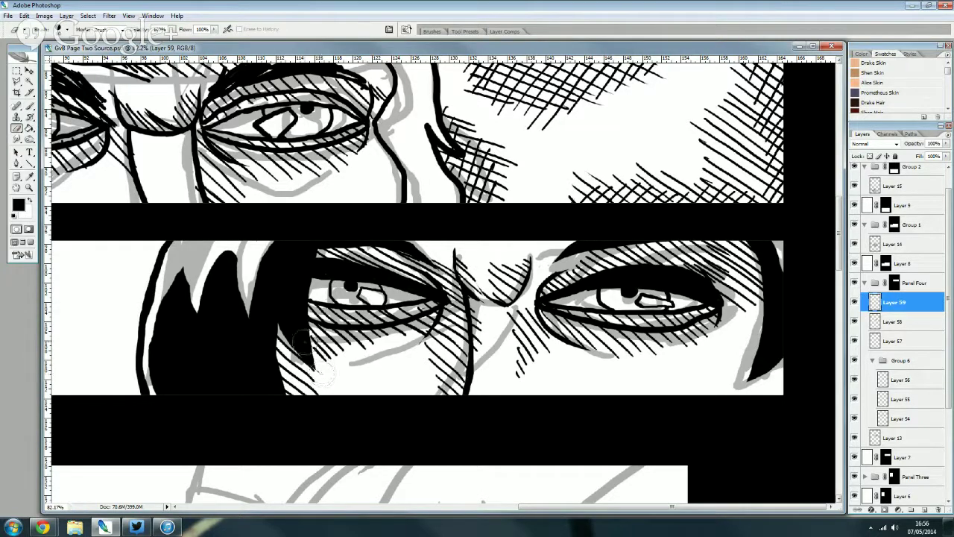
left_click_drag(298, 337, 291, 337)
left_click(30, 106)
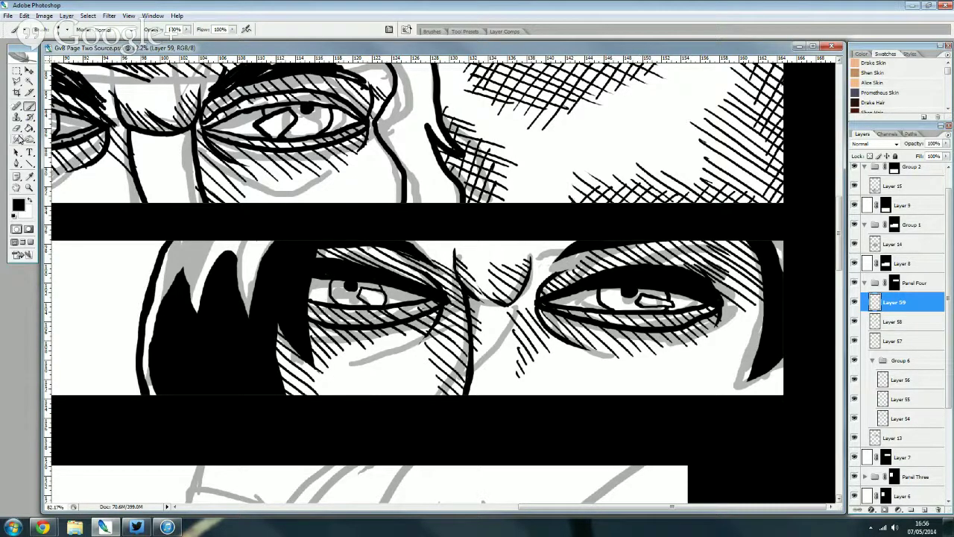
left_click(16, 128)
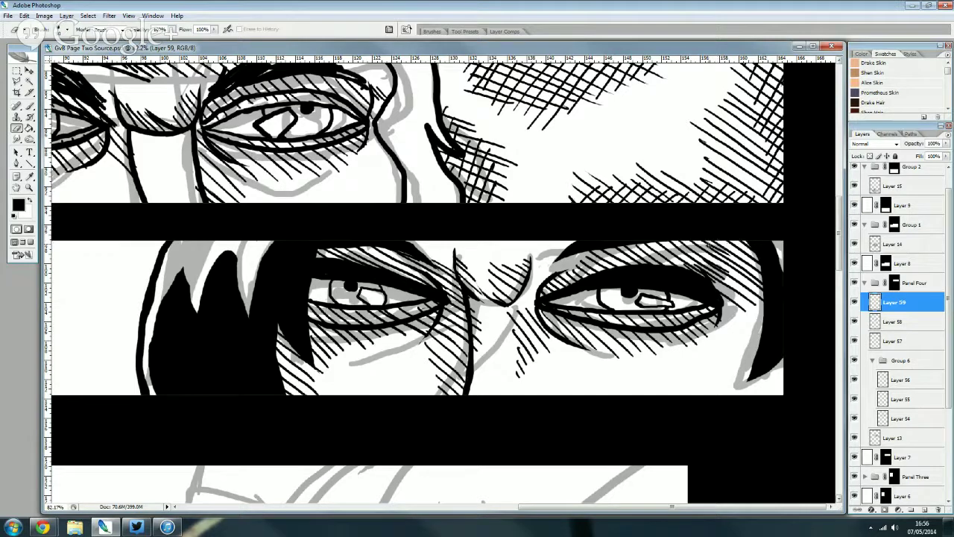
mouse_move(702, 236)
left_mouse_down()
mouse_move(713, 262)
mouse_move(705, 256)
mouse_move(684, 267)
mouse_move(738, 291)
mouse_move(739, 278)
left_mouse_up()
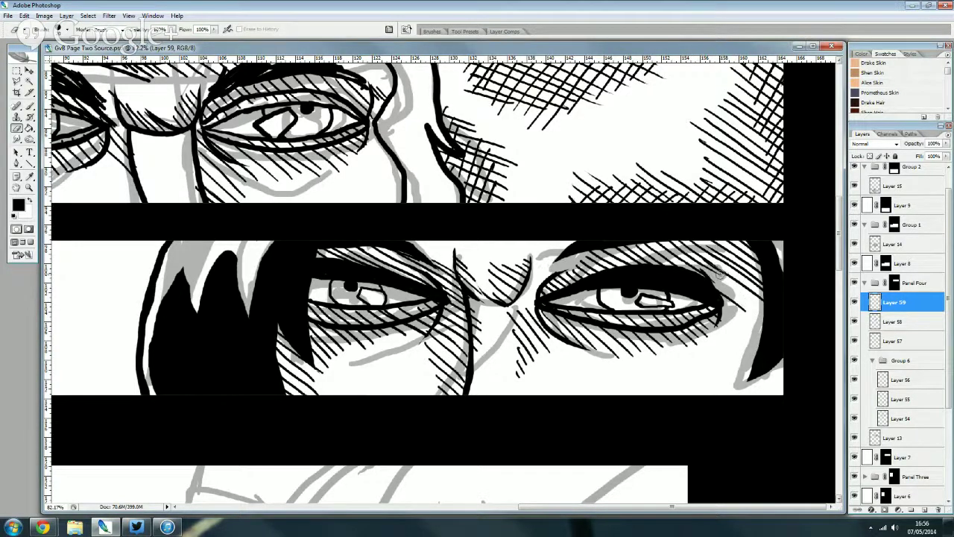
left_click_drag(674, 236, 757, 285)
mouse_move(712, 246)
left_mouse_down()
mouse_move(757, 269)
mouse_move(727, 240)
left_mouse_up()
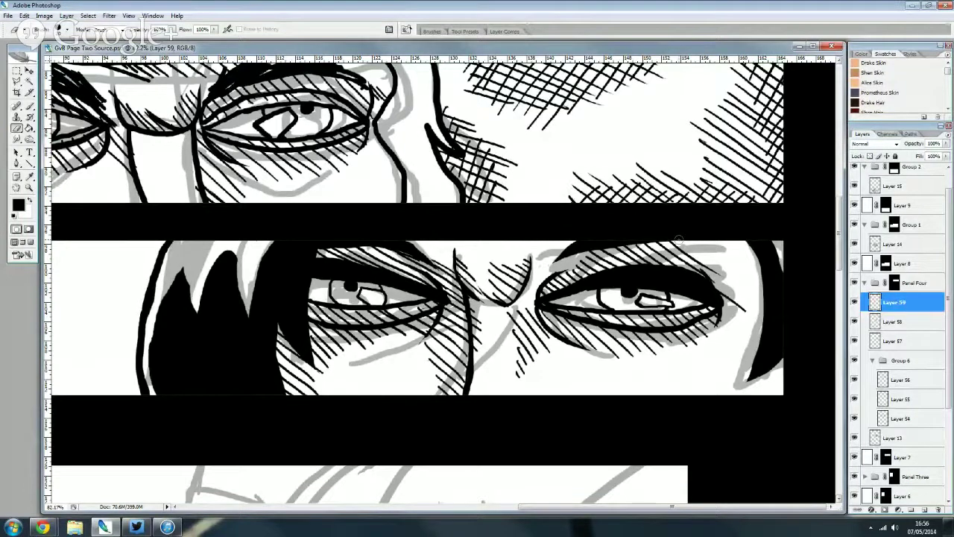
- With the Brush tool, add hatch strokes over, above and right of the right eye
left_click(31, 116)
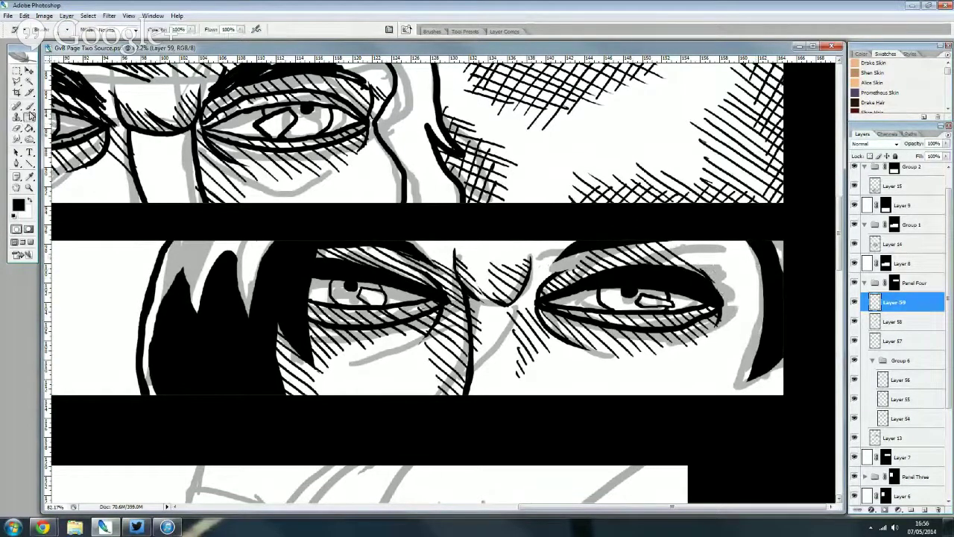
right_click(30, 107)
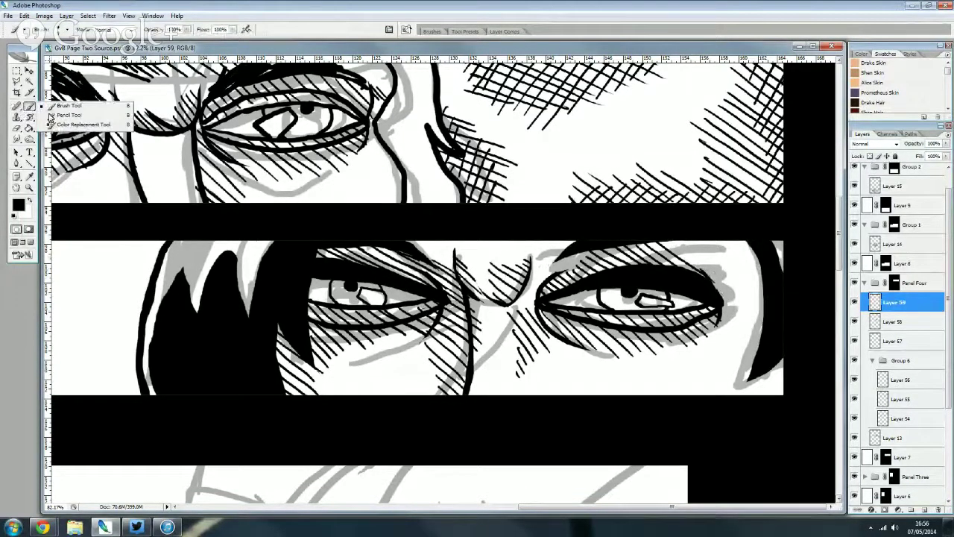
left_click(477, 51)
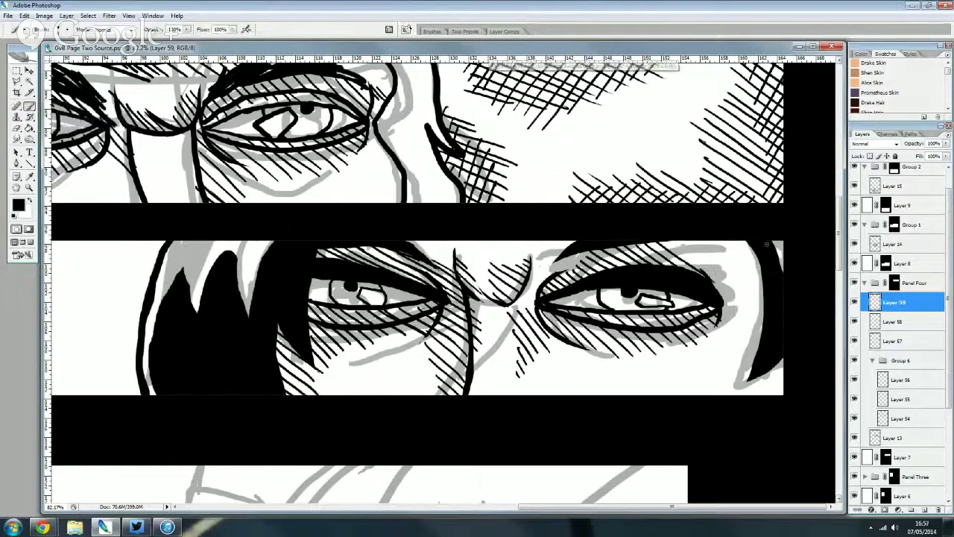
mouse_move(680, 246)
left_mouse_down()
mouse_move(745, 301)
mouse_move(762, 287)
left_mouse_up()
mouse_move(717, 238)
left_mouse_down()
mouse_move(760, 275)
mouse_move(762, 313)
left_mouse_up()
left_click_drag(715, 286, 762, 326)
mouse_move(723, 302)
left_mouse_down()
mouse_move(760, 336)
mouse_move(767, 359)
left_mouse_up()
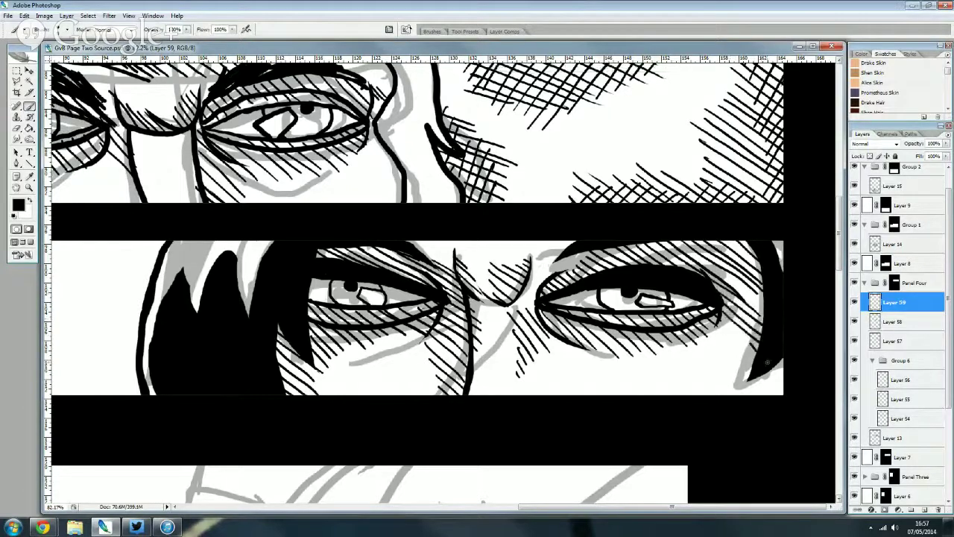
left_click_drag(718, 271, 763, 309)
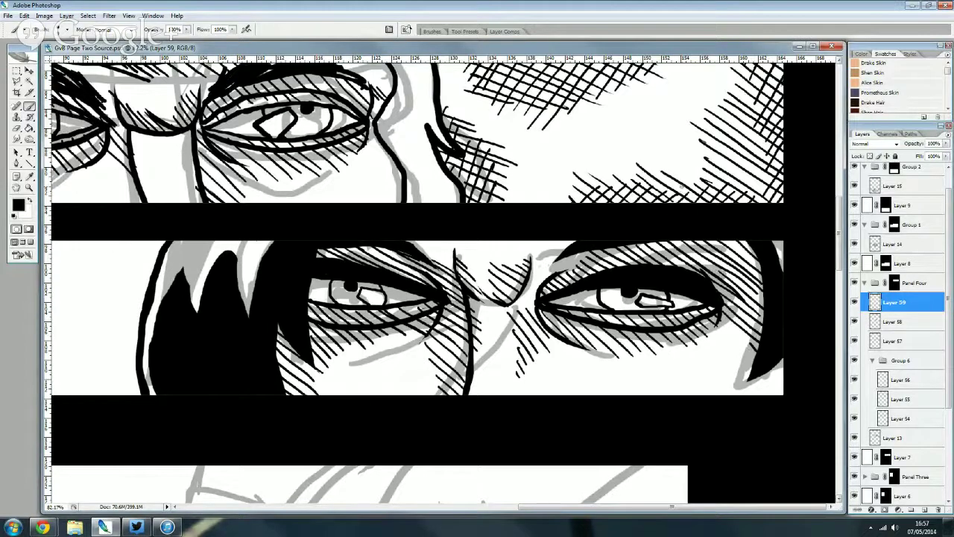
- Erase some hatching right of the eye, re-hatch it, and ink the hair's lower-right edge black
left_click(17, 128)
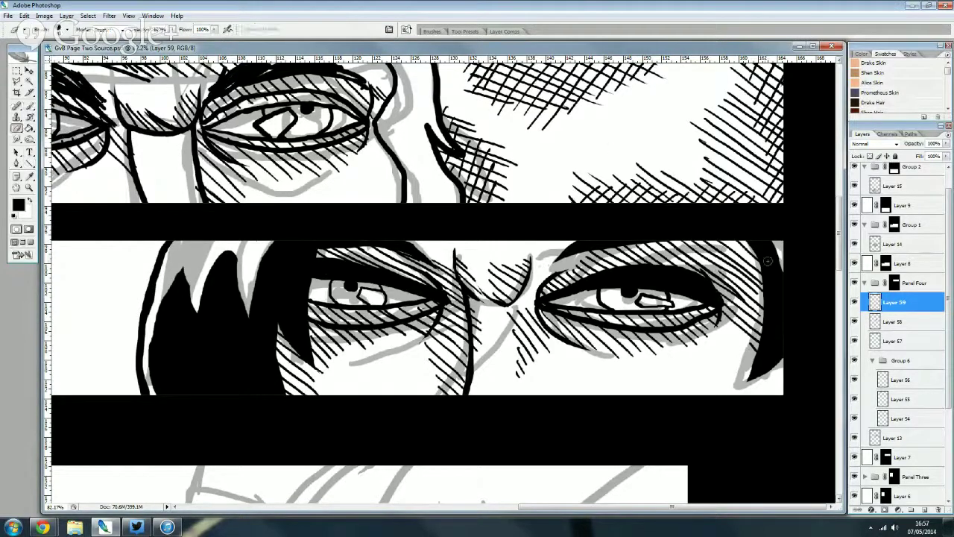
mouse_move(721, 280)
left_mouse_down()
mouse_move(754, 312)
mouse_move(714, 280)
mouse_move(754, 307)
mouse_move(709, 256)
mouse_move(745, 283)
mouse_move(690, 237)
mouse_move(756, 276)
mouse_move(736, 255)
mouse_move(688, 245)
left_mouse_up()
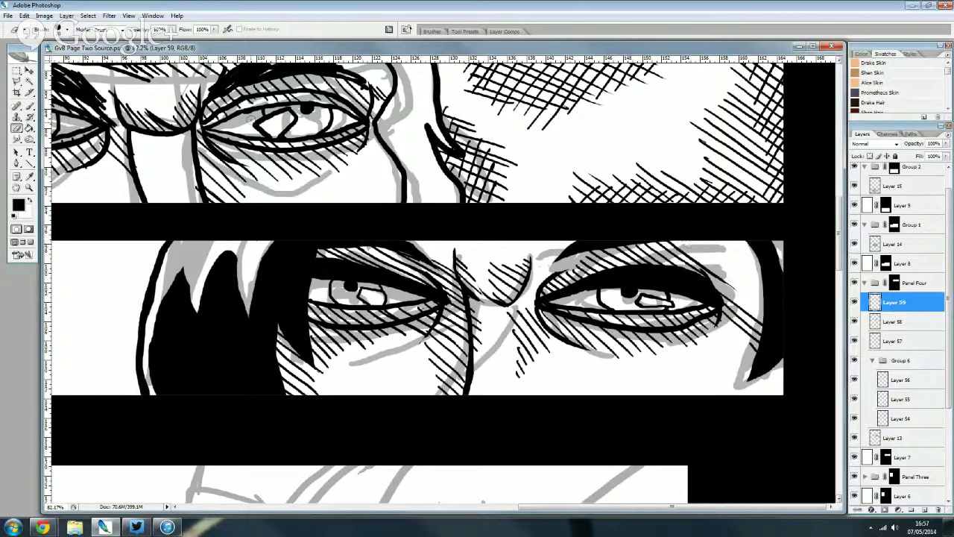
left_click(30, 106)
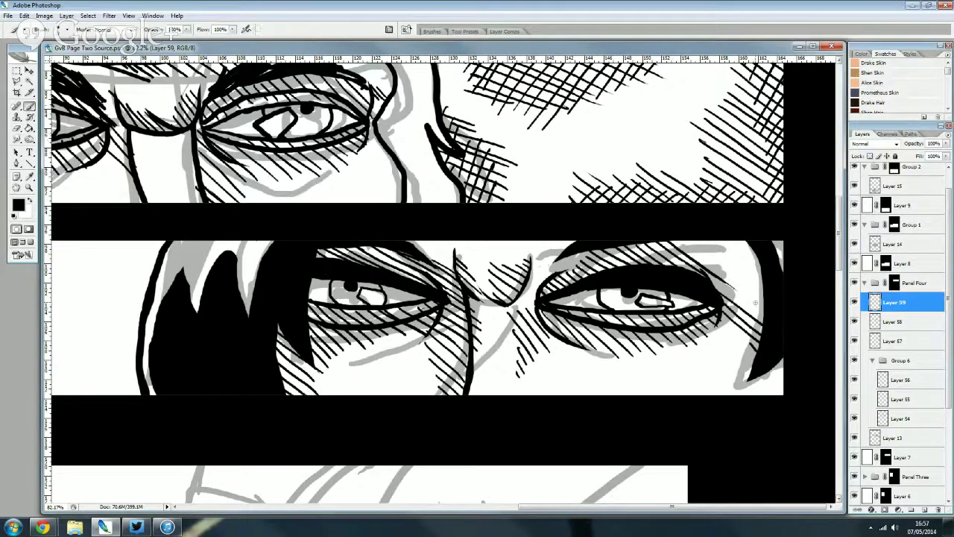
left_click_drag(718, 276, 766, 313)
left_click_drag(707, 275, 763, 317)
mouse_move(681, 240)
left_mouse_down()
mouse_move(763, 303)
mouse_move(761, 284)
left_mouse_up()
mouse_move(714, 240)
left_mouse_down()
mouse_move(766, 276)
mouse_move(757, 258)
left_mouse_up()
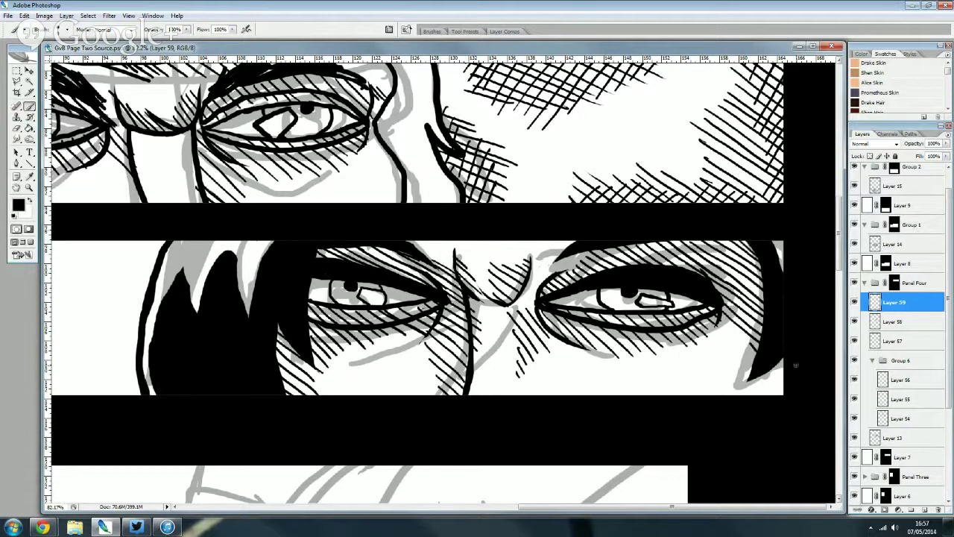
left_click_drag(776, 370, 775, 390)
- Zoom in and draw diagonal hatching down the strip's left side, lower-left corner and top edge
scroll(450, 224, "down", 3)
scroll(451, 224, "down", 2)
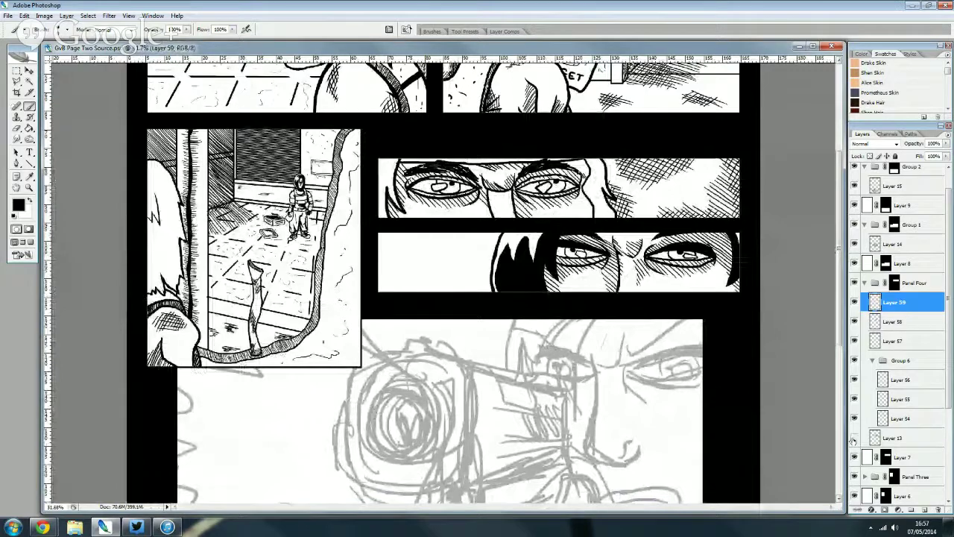
scroll(445, 221, "up", 1)
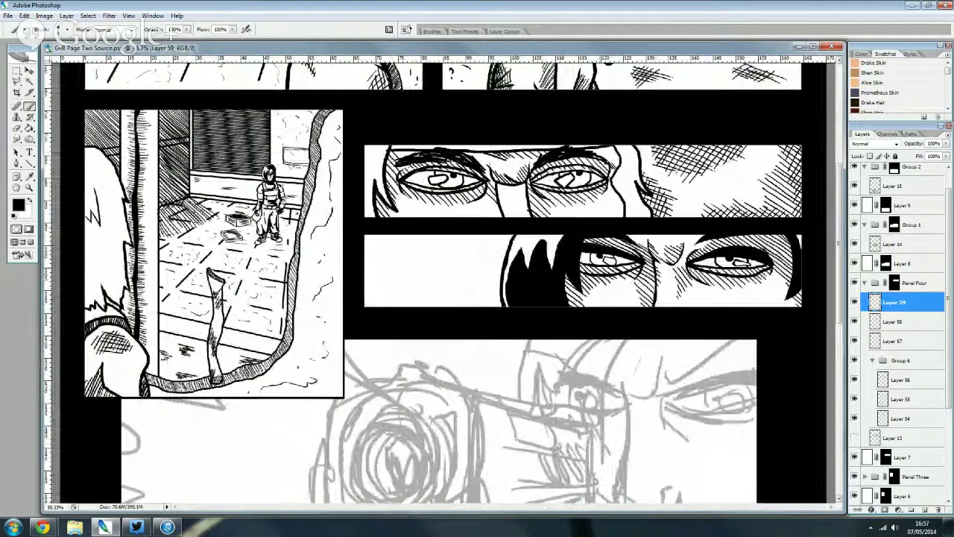
scroll(481, 231, "up", 2)
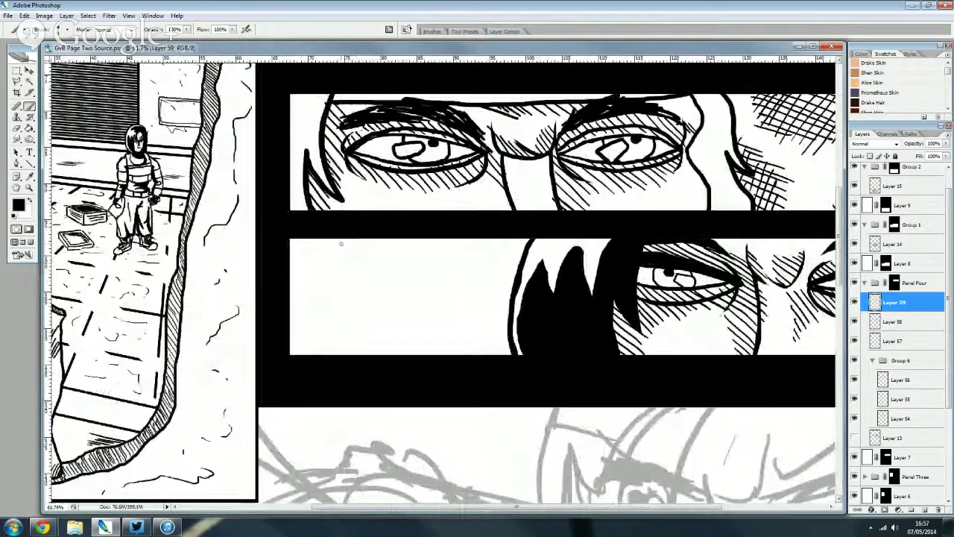
left_click_drag(316, 232, 357, 265)
mouse_move(294, 238)
left_mouse_down()
mouse_move(349, 263)
mouse_move(347, 286)
left_mouse_up()
mouse_move(290, 255)
left_mouse_down()
mouse_move(339, 289)
mouse_move(325, 306)
mouse_move(347, 328)
left_mouse_up()
left_click_drag(295, 301, 351, 349)
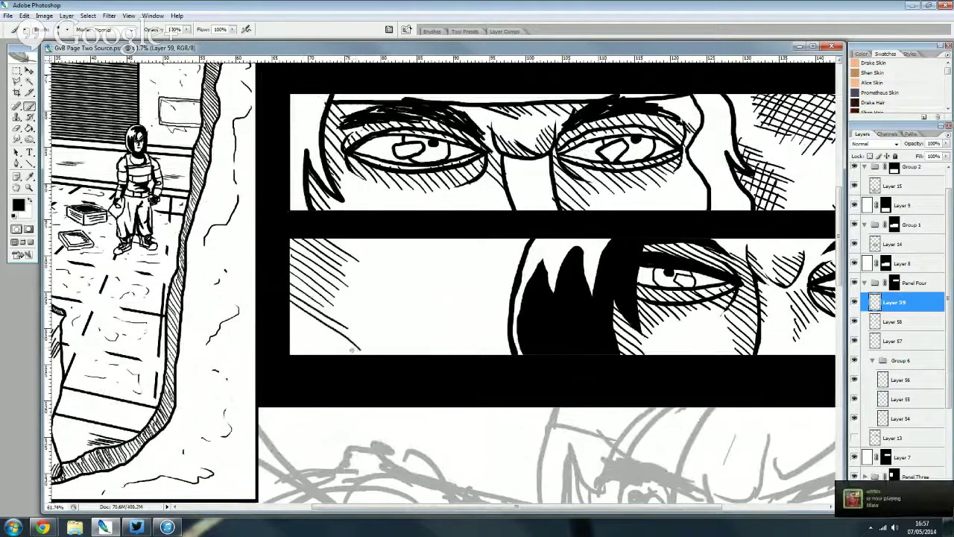
mouse_move(292, 314)
left_mouse_down()
mouse_move(353, 355)
mouse_move(343, 355)
left_mouse_up()
mouse_move(289, 328)
left_mouse_down()
mouse_move(328, 355)
mouse_move(309, 355)
mouse_move(323, 355)
left_mouse_up()
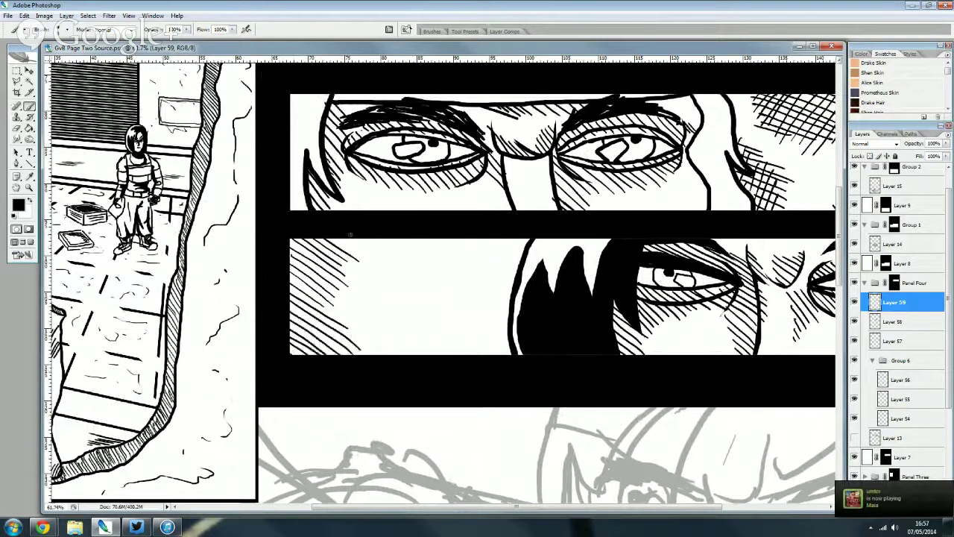
mouse_move(328, 237)
left_mouse_down()
mouse_move(360, 255)
mouse_move(374, 248)
left_mouse_up()
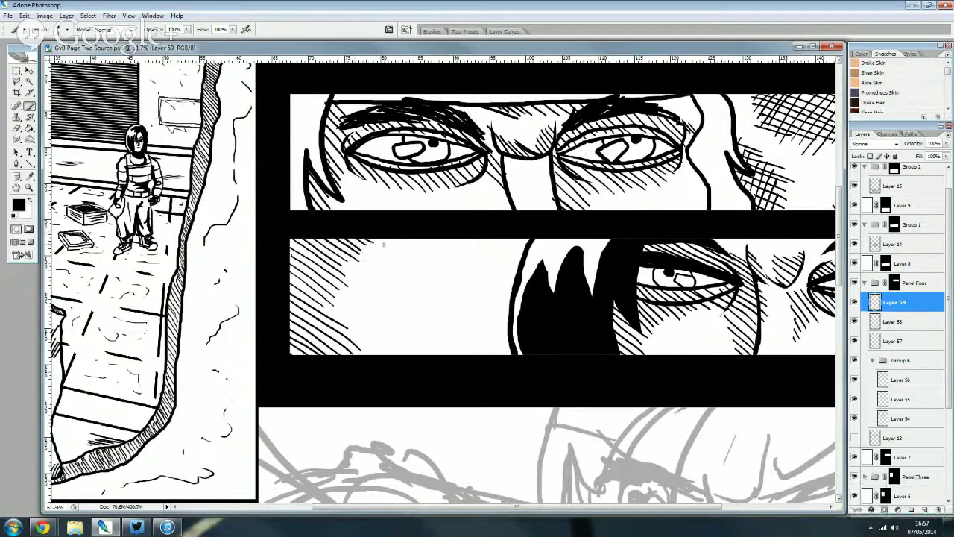
- Hatch along the bottom from beside the black hair toward the strip's left
left_click_drag(479, 305, 509, 328)
mouse_move(474, 312)
left_mouse_down()
mouse_move(509, 333)
mouse_move(512, 353)
left_mouse_up()
mouse_move(451, 323)
left_mouse_down()
mouse_move(494, 353)
mouse_move(447, 355)
left_mouse_up()
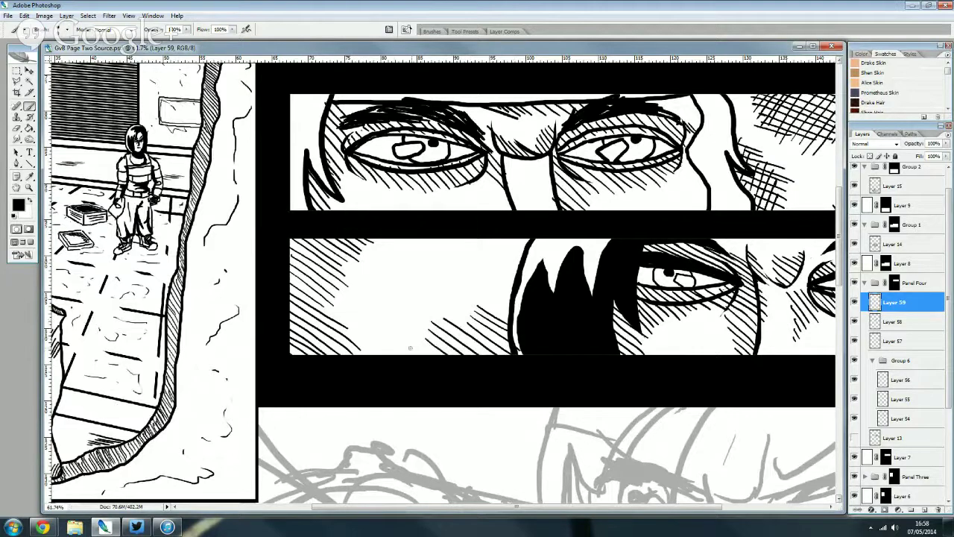
left_click_drag(402, 330, 432, 354)
mouse_move(391, 335)
left_mouse_down()
mouse_move(419, 354)
mouse_move(386, 355)
left_mouse_up()
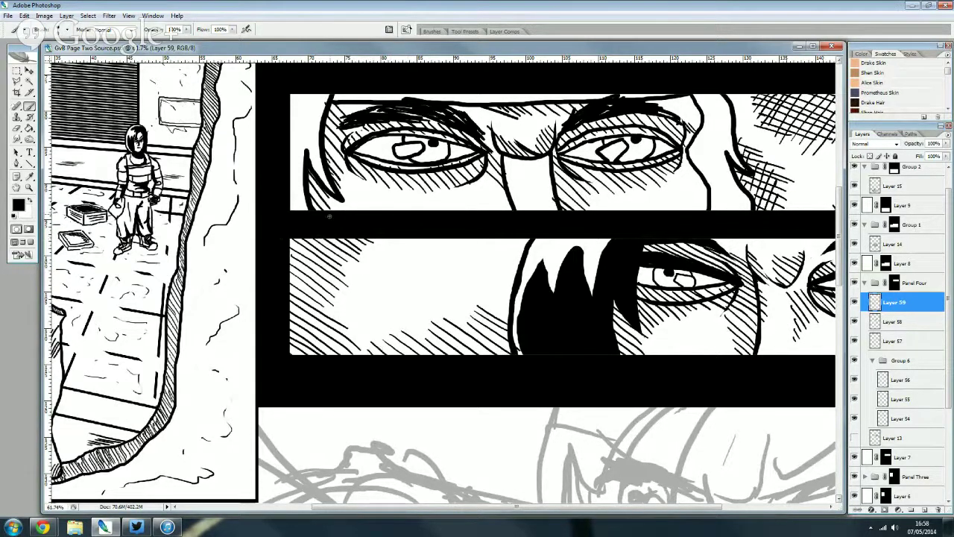
- Cross-hatch the top-left and bottom-left corners and add more hatching along the bottom edge
mouse_move(290, 237)
left_mouse_down()
mouse_move(319, 272)
mouse_move(333, 264)
mouse_move(320, 269)
left_mouse_up()
left_click_drag(346, 238, 330, 267)
left_click_drag(356, 234, 334, 265)
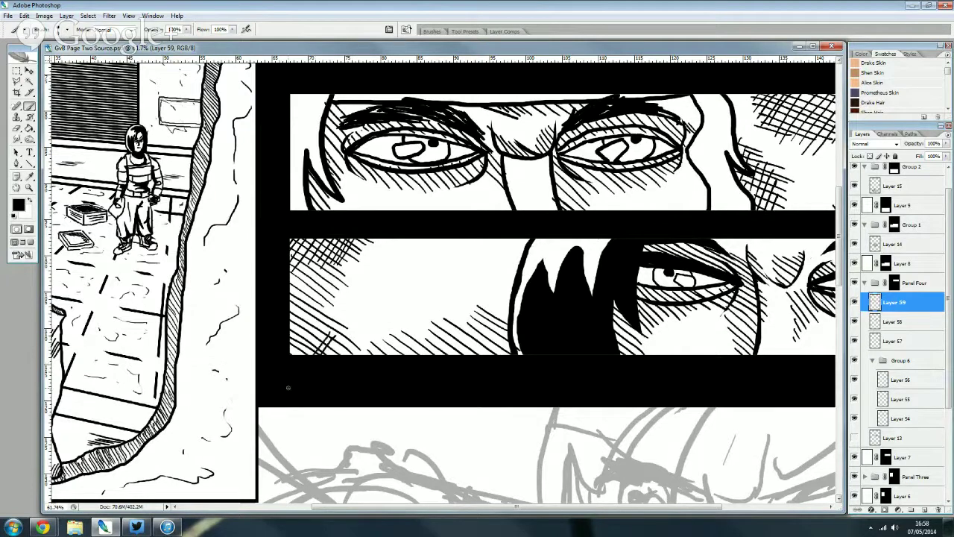
left_click_drag(324, 331, 292, 355)
mouse_move(313, 313)
left_mouse_down()
mouse_move(290, 340)
mouse_move(291, 328)
left_mouse_up()
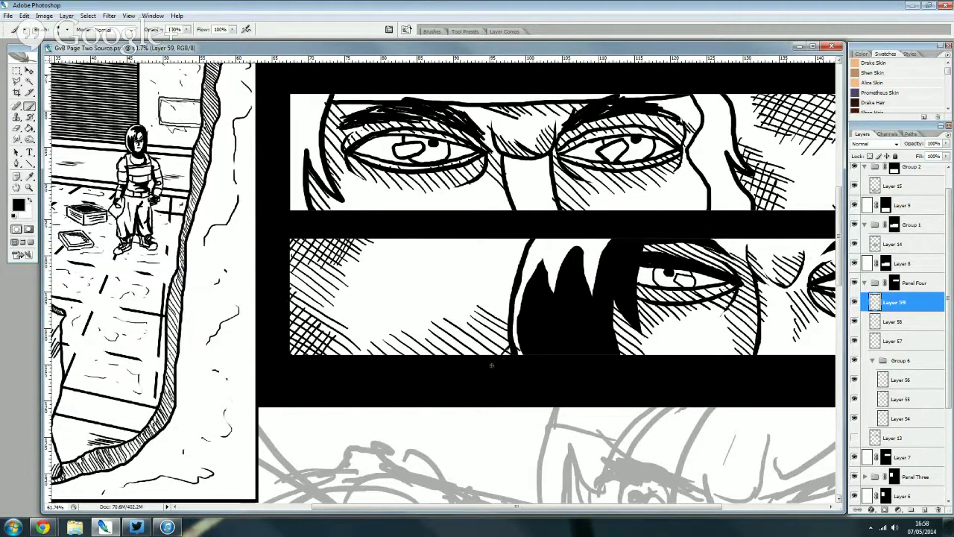
mouse_move(504, 325)
left_mouse_down()
mouse_move(482, 354)
mouse_move(482, 337)
left_mouse_up()
left_click_drag(486, 332, 456, 355)
mouse_move(469, 327)
left_mouse_down()
mouse_move(445, 354)
mouse_move(432, 355)
left_mouse_up()
left_click_drag(437, 336, 402, 355)
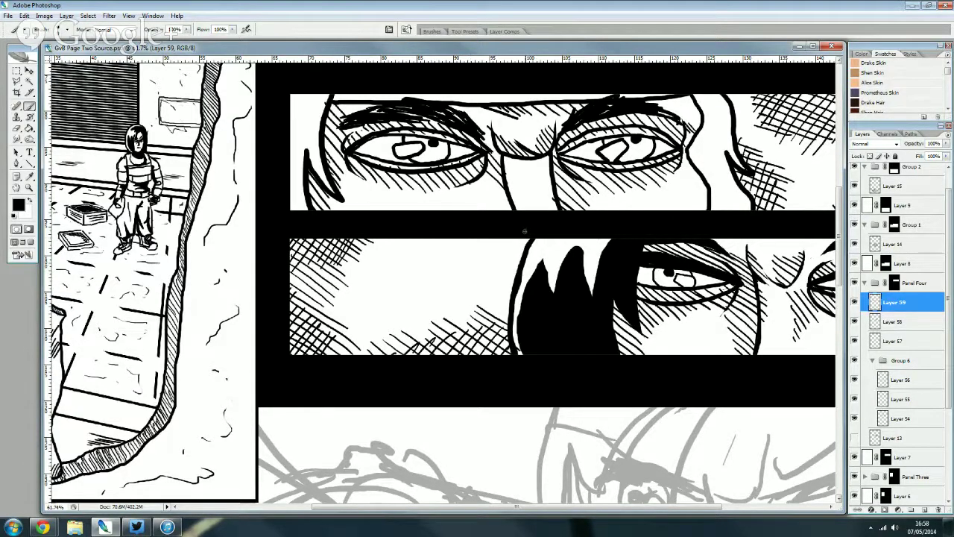
- Hatch the strip's upper area, then undo those strokes with Ctrl+Alt+Z
left_click_drag(515, 240, 478, 280)
mouse_move(502, 240)
left_mouse_down()
mouse_move(467, 284)
mouse_move(441, 291)
left_mouse_up()
left_click_drag(470, 240, 426, 295)
mouse_move(457, 240)
left_mouse_down()
mouse_move(410, 303)
mouse_move(400, 280)
left_mouse_up()
left_click_drag(418, 240, 389, 273)
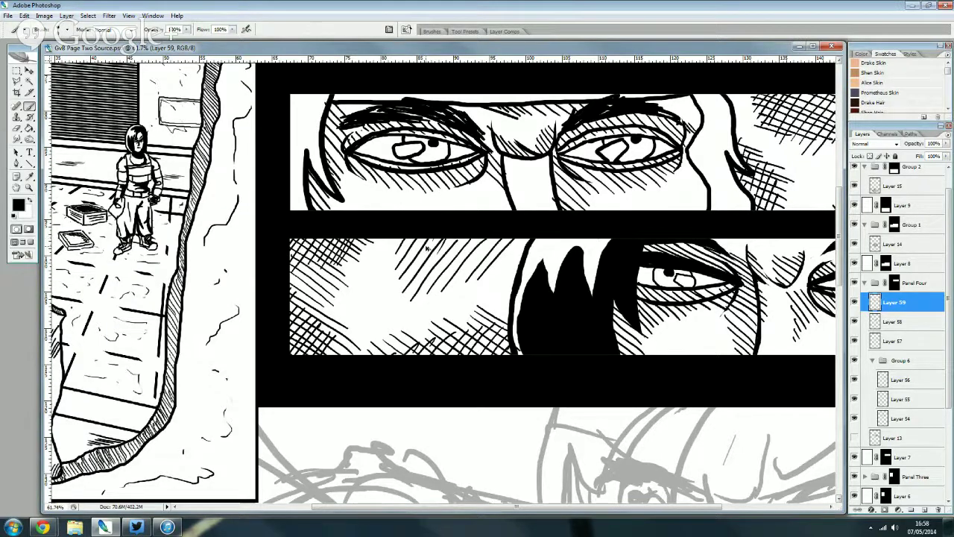
key("ctrl+alt+z")
key("ctrl+alt+z")
key("ctrl+alt+z")
key("ctrl+alt+z")
key("ctrl+alt+z")
key("ctrl+alt+z")
key("ctrl+alt+z")
key("ctrl+alt+z")
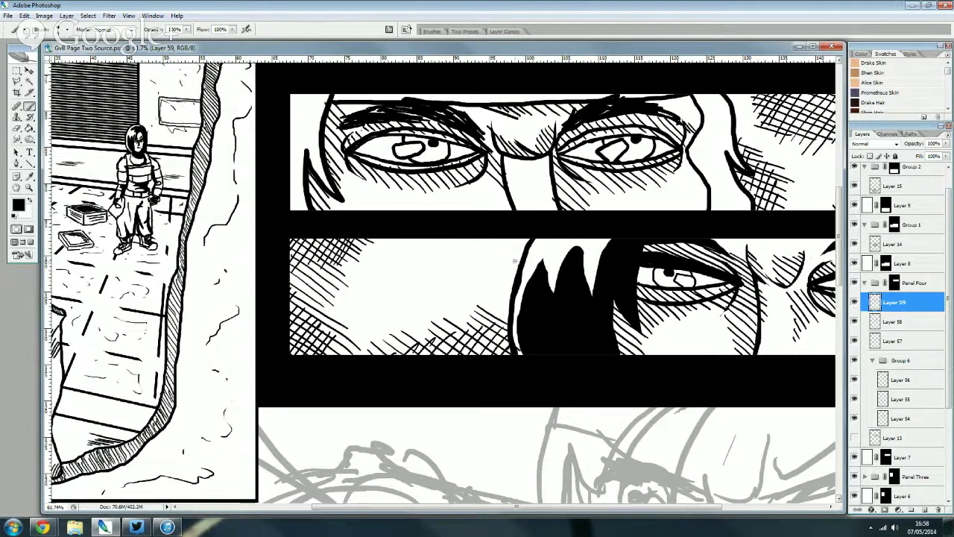
- Redraw diagonal hatching in the upper area left of the dark hair and short lines along the top
left_click_drag(510, 236, 447, 289)
left_click_drag(480, 235, 430, 287)
left_click_drag(450, 240, 422, 283)
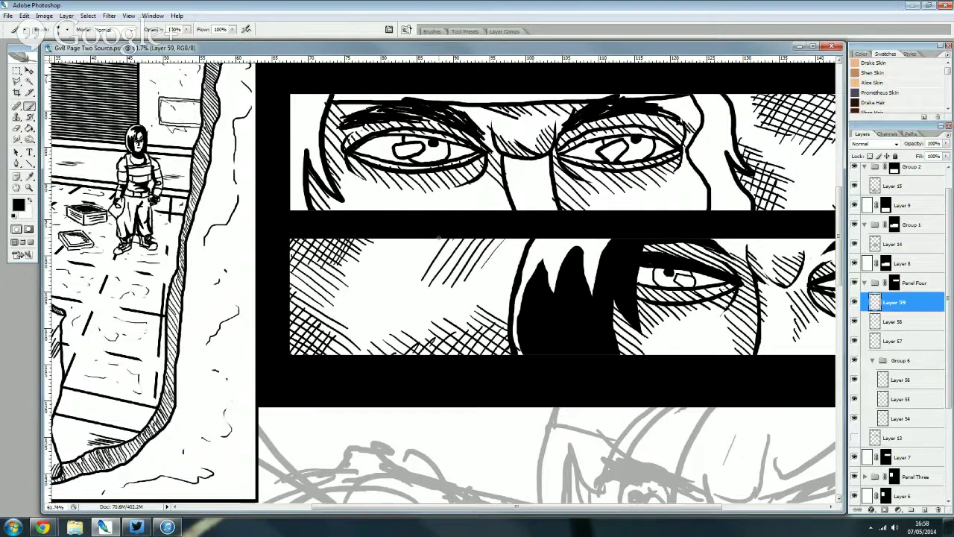
left_click_drag(440, 236, 408, 277)
left_click_drag(422, 239, 405, 263)
left_click_drag(511, 239, 482, 271)
mouse_move(519, 239)
left_mouse_down()
mouse_move(493, 266)
mouse_move(505, 268)
left_mouse_up()
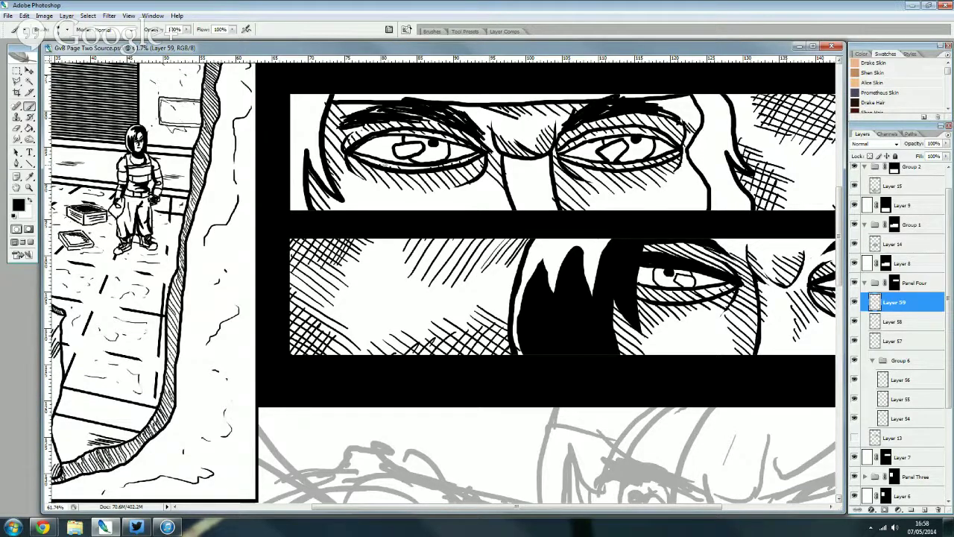
left_click_drag(524, 240, 447, 262)
left_click_drag(469, 236, 410, 259)
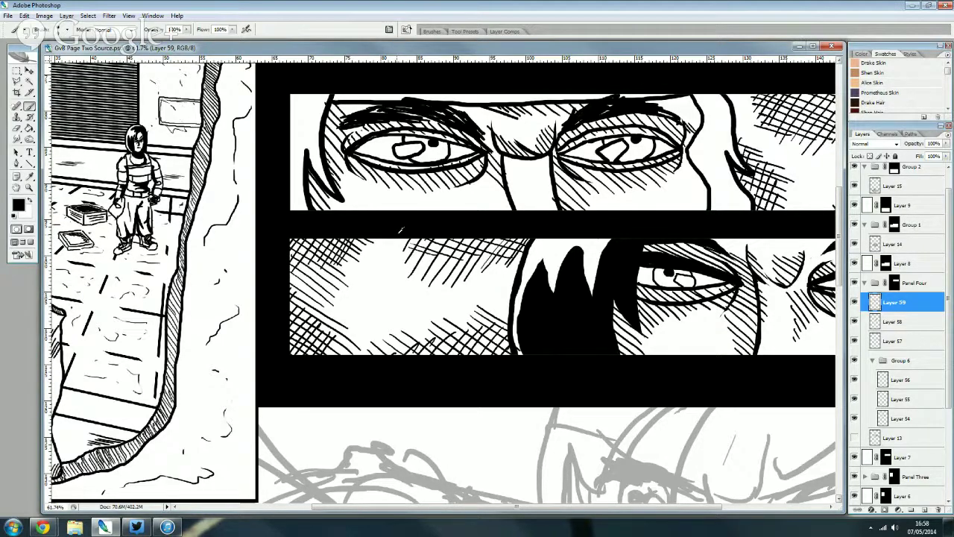
- Erase the stray marks near the lower strip's bottom edge with the Eraser, then return to the Brush
scroll(400, 230, "down", 3)
scroll(417, 208, "down", 2)
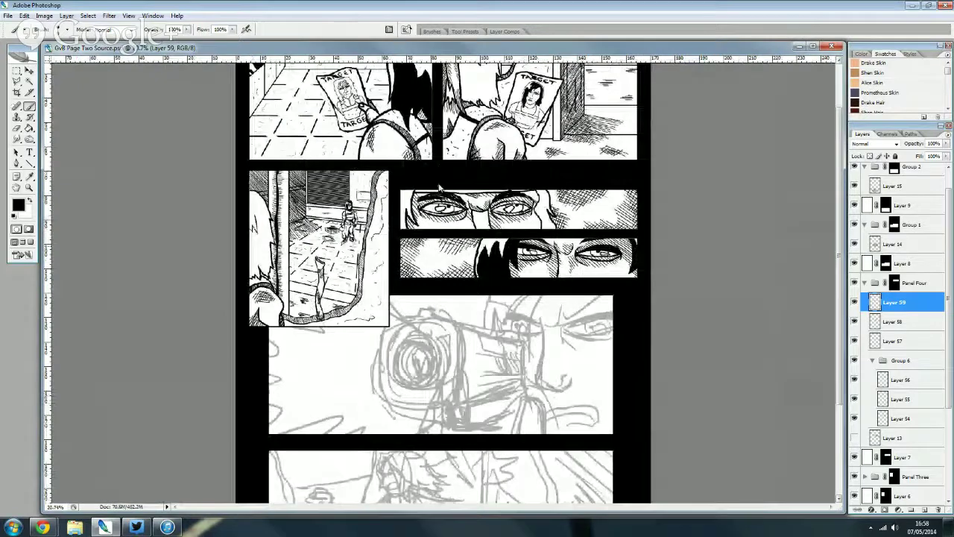
scroll(462, 268, "up", 5)
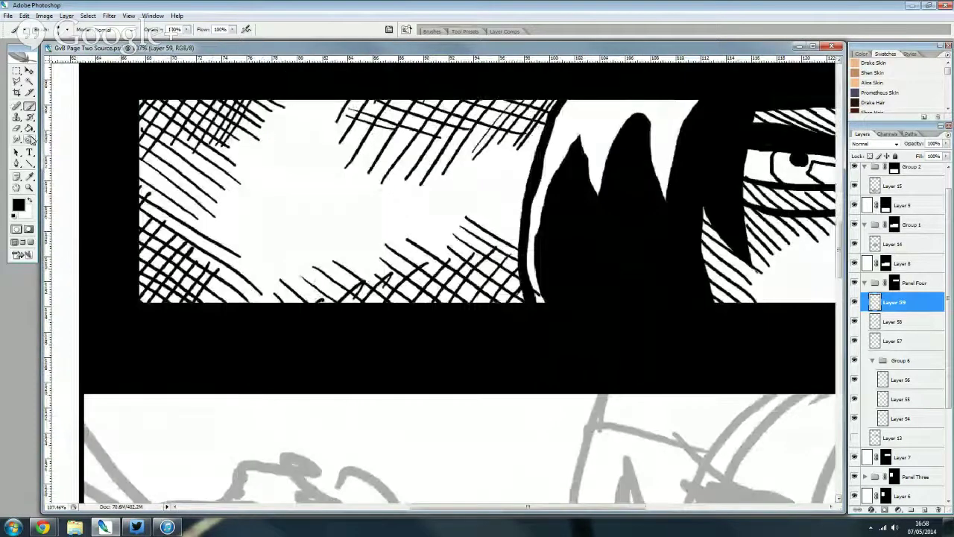
key("e")
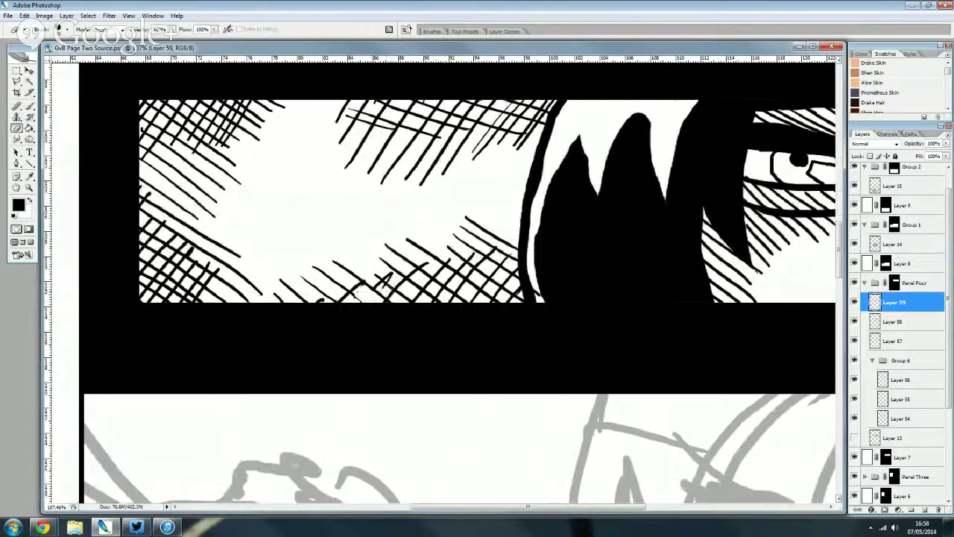
mouse_move(384, 281)
left_mouse_down()
mouse_move(390, 276)
mouse_move(360, 293)
left_mouse_up()
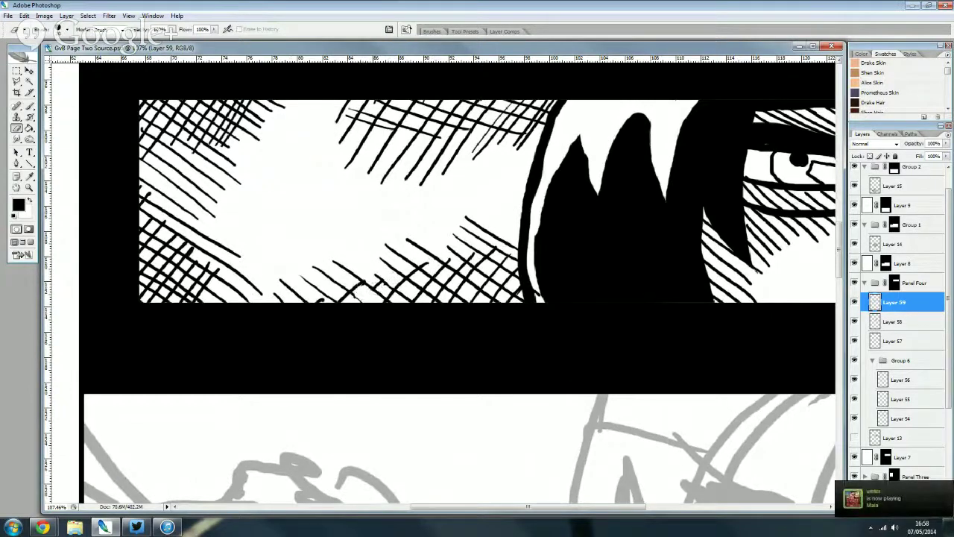
key("b")
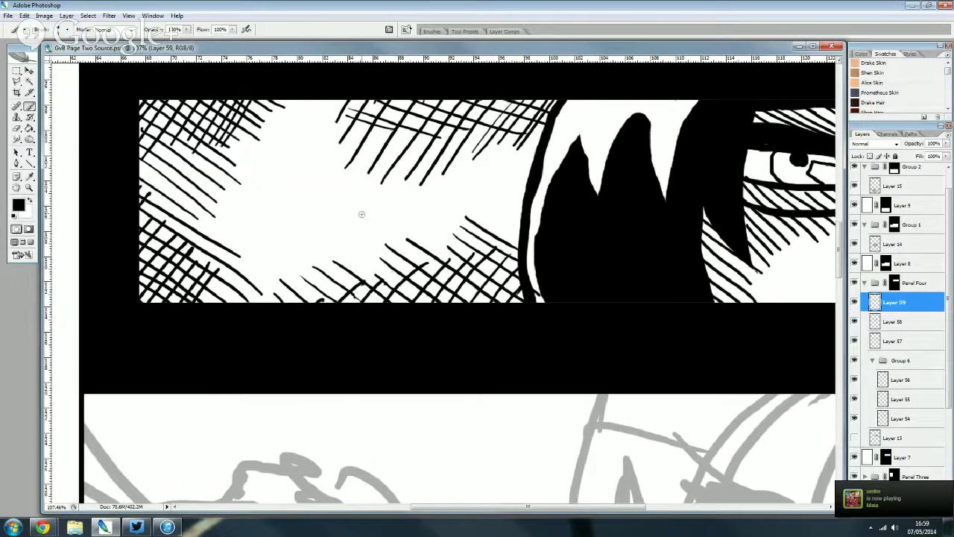
scroll(361, 214, "down", 2)
scroll(448, 194, "down", 1)
scroll(522, 186, "down", 1)
scroll(633, 171, "down", 1)
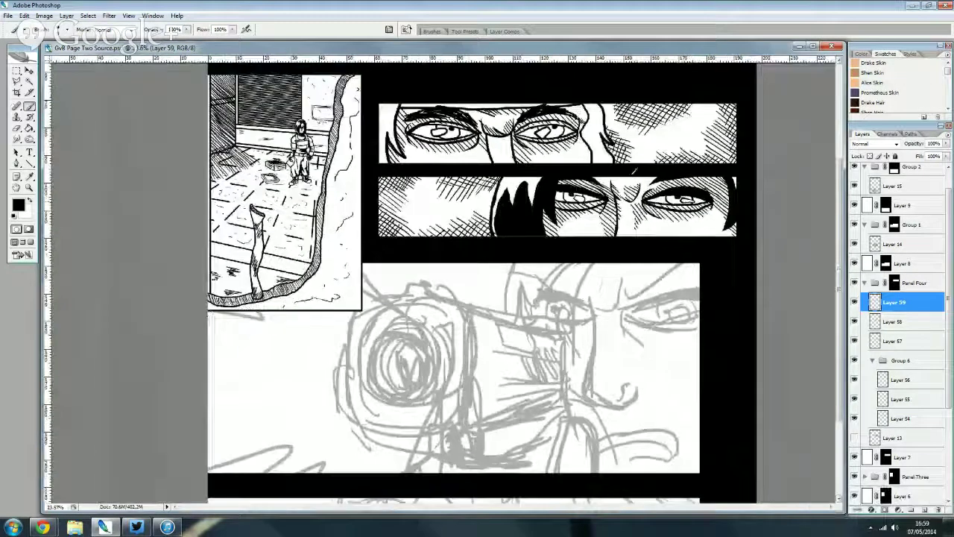
- Zoom out to about 13% to show the full comic page and save it with File > Save
scroll(634, 171, "down", 2)
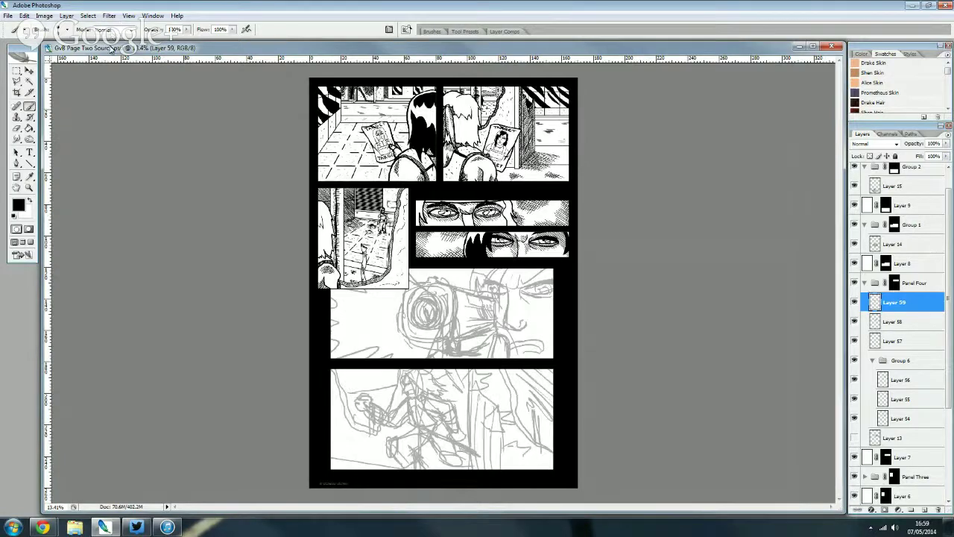
left_click(8, 17)
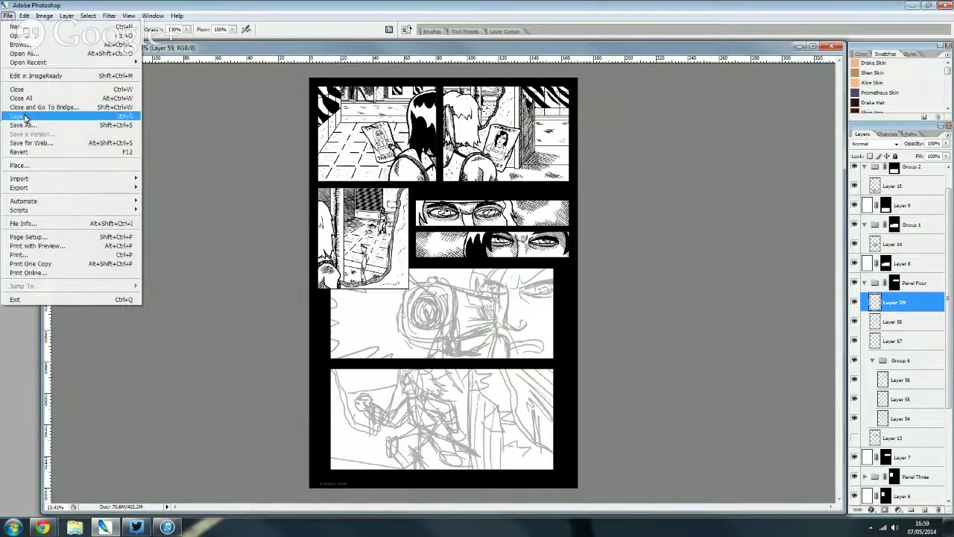
left_click(158, 145)
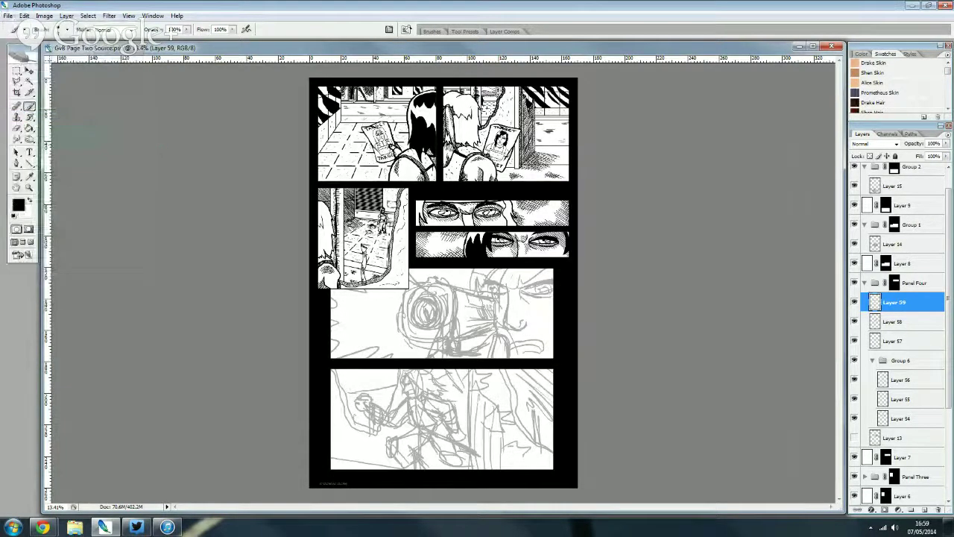